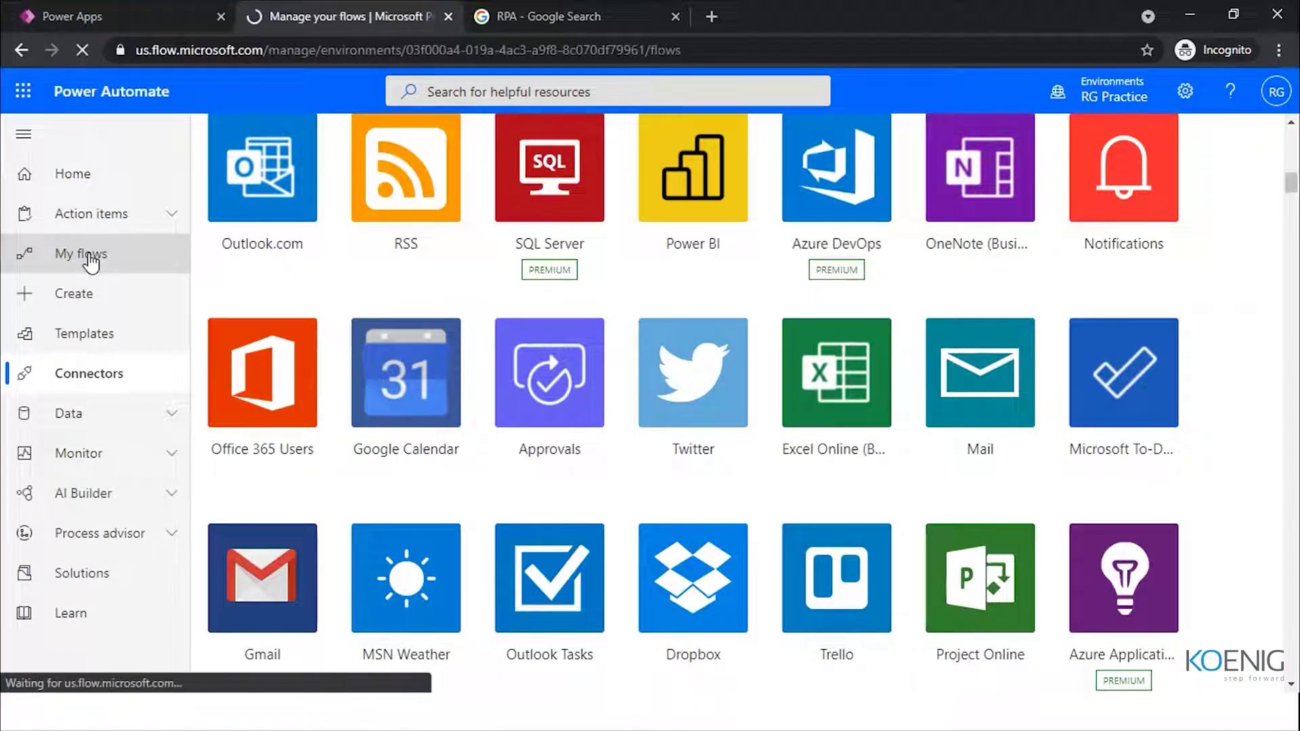
Close the 'RPA - Google Search' tab and show the Power Apps Flows page.
click(81, 20)
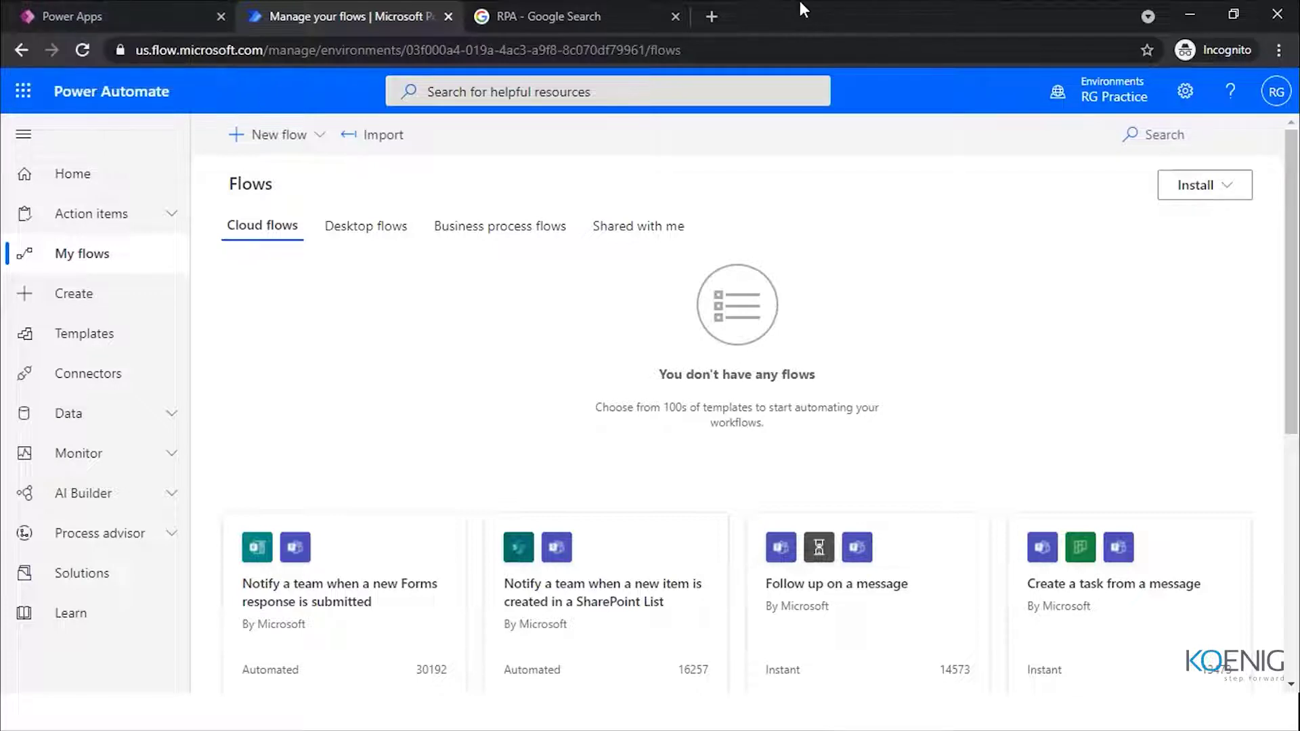
click(681, 14)
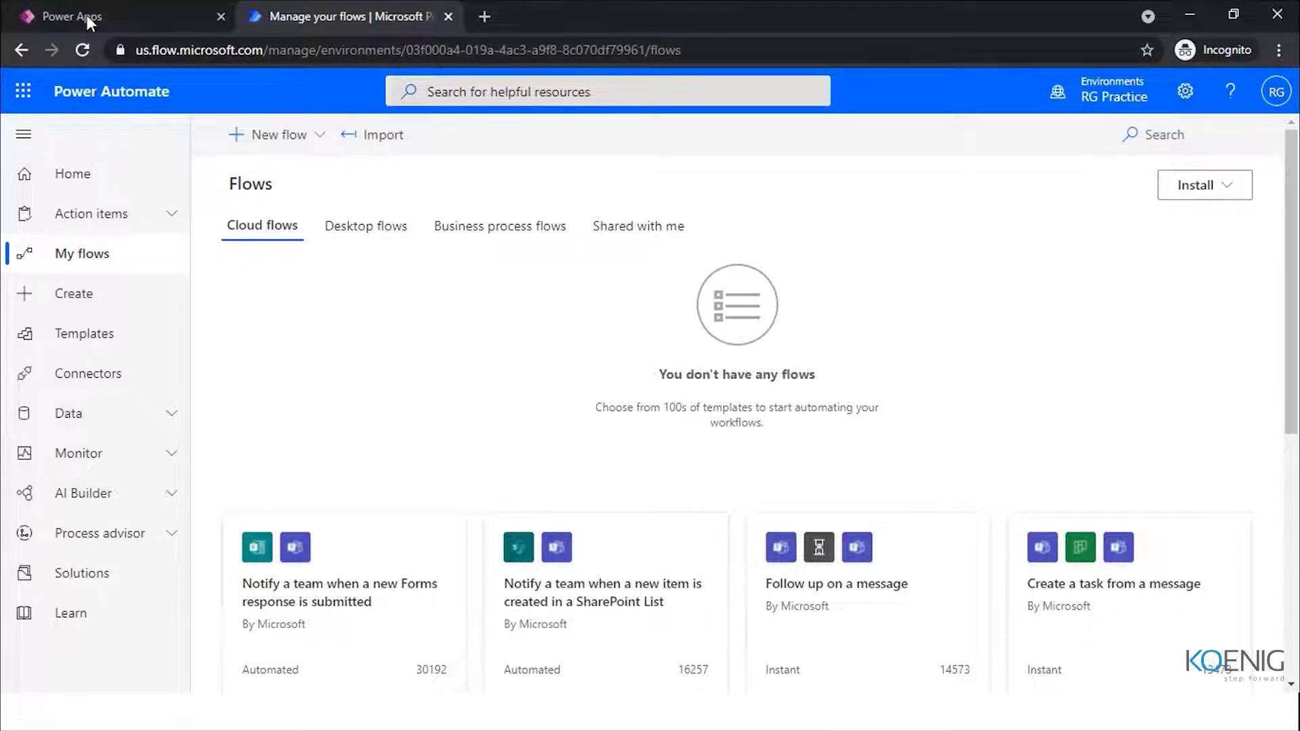
click(136, 12)
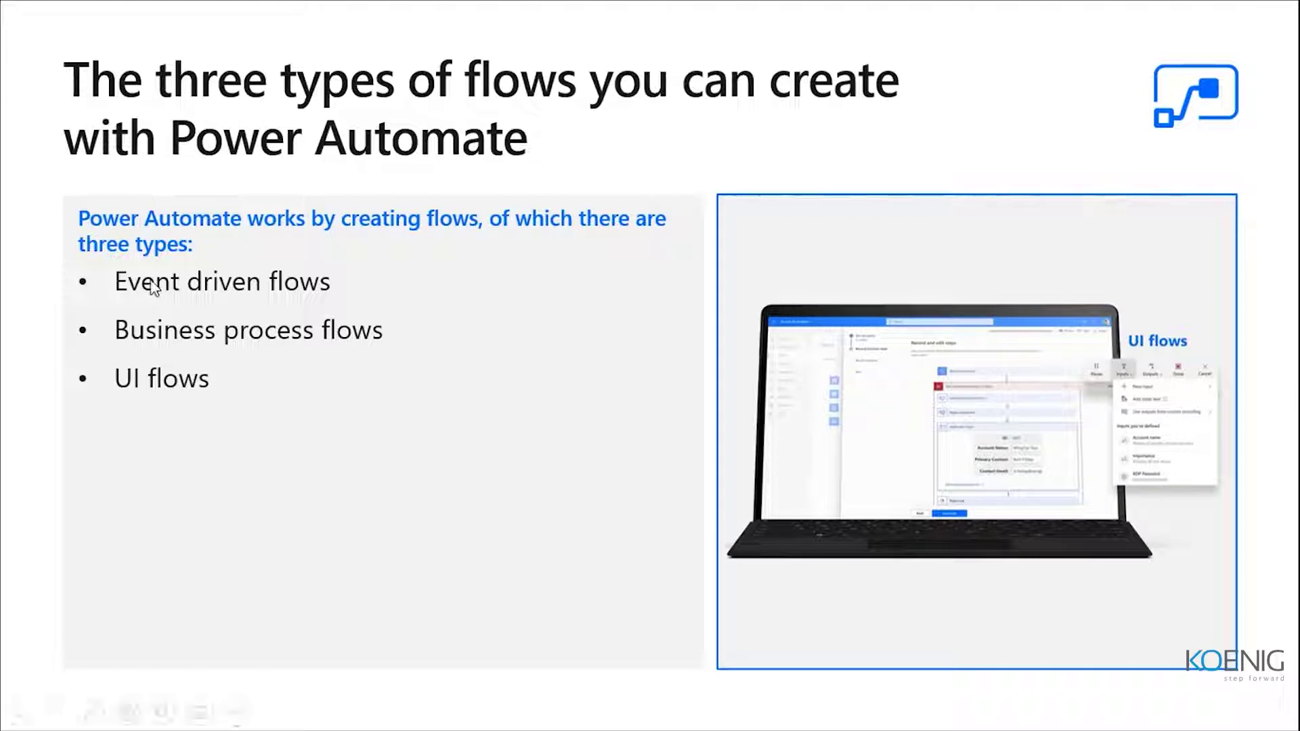
Advance to the 'Add artificial intelligence to your flow' slide, then return to the browser.
click(221, 296)
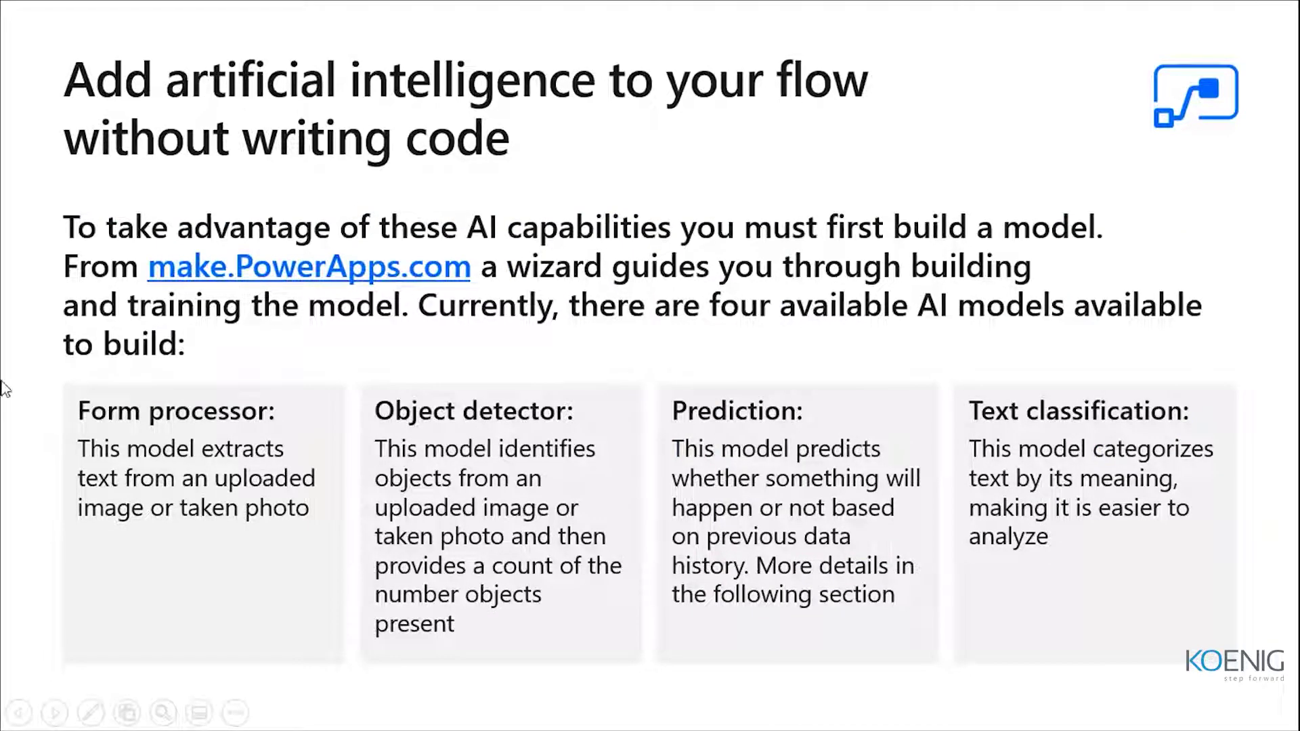
key(alt+Tab)
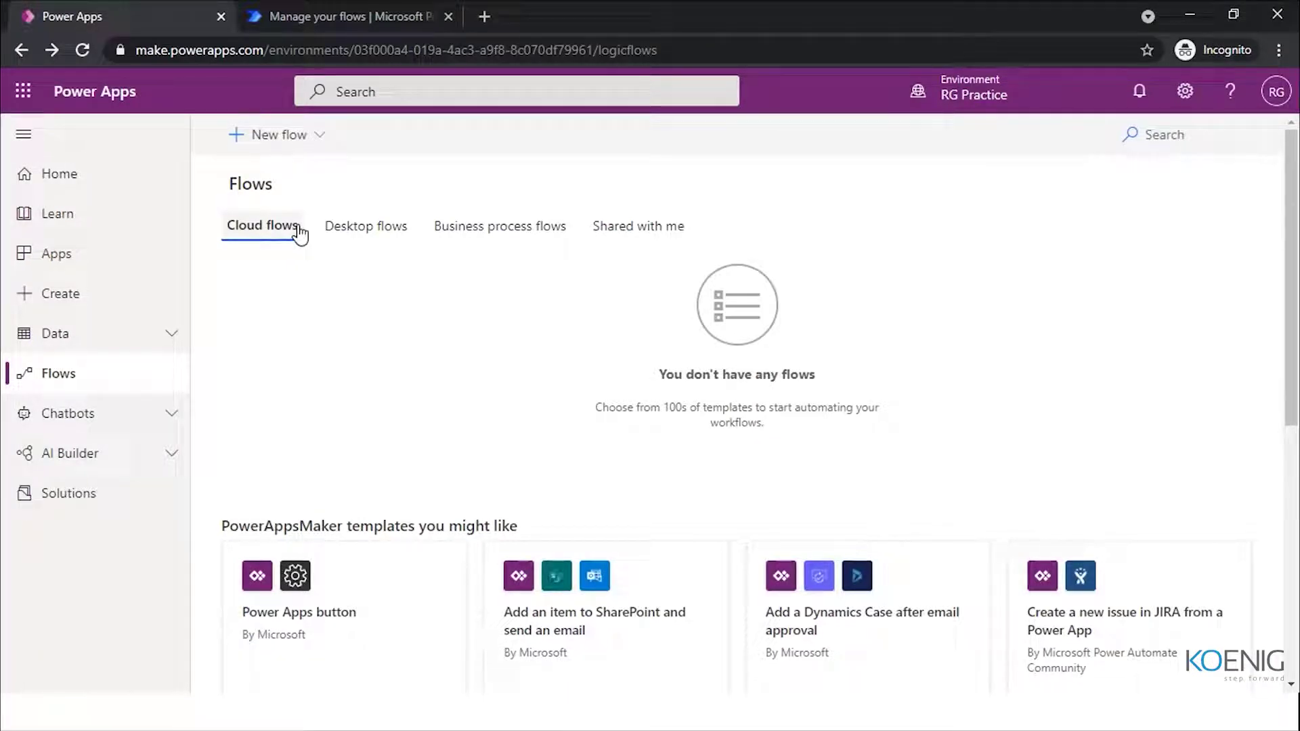
click(325, 136)
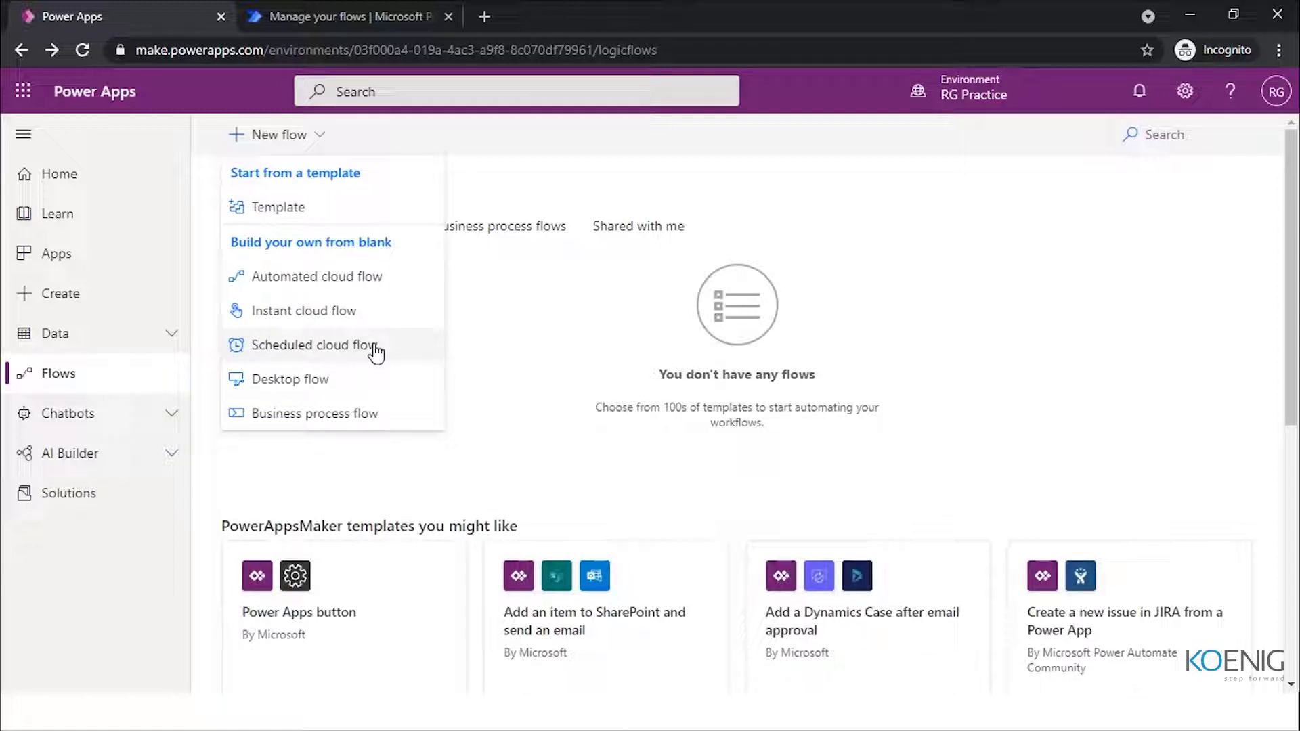
click(1203, 373)
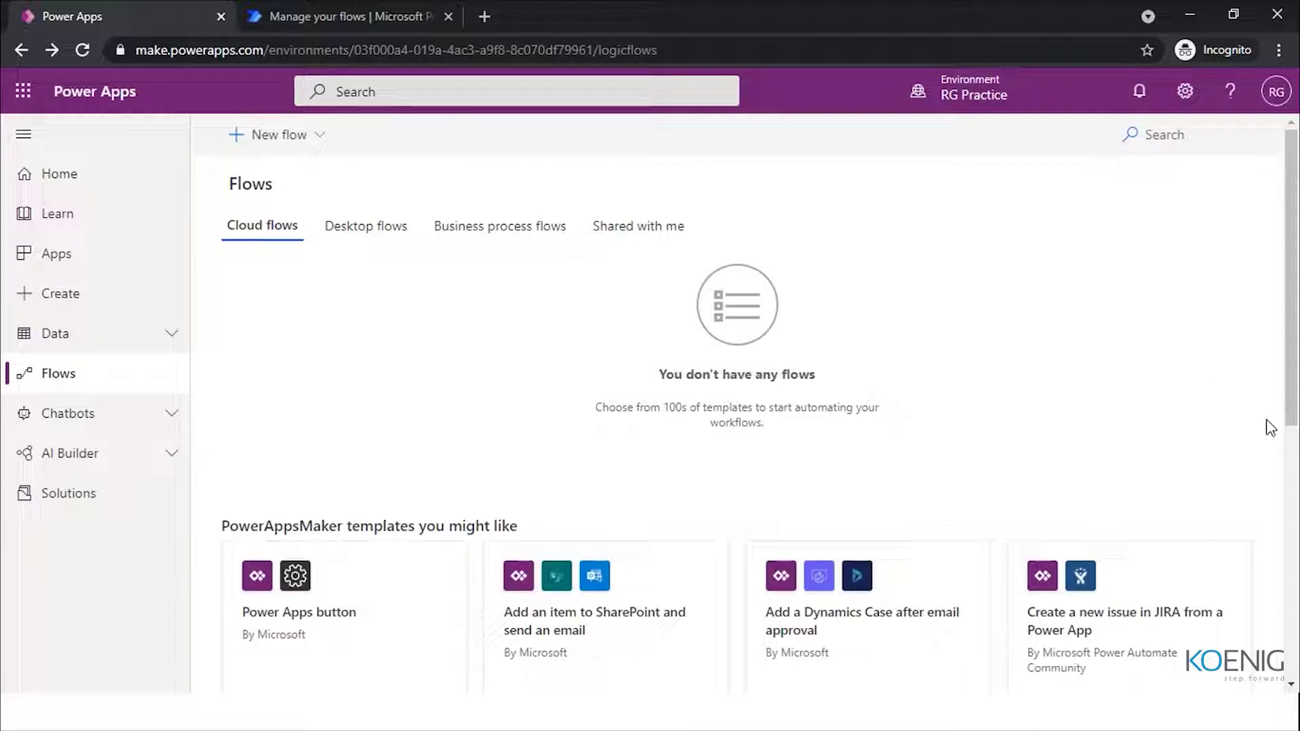
Launch the model-driven Custom App from the RG Practice Apps list.
click(145, 260)
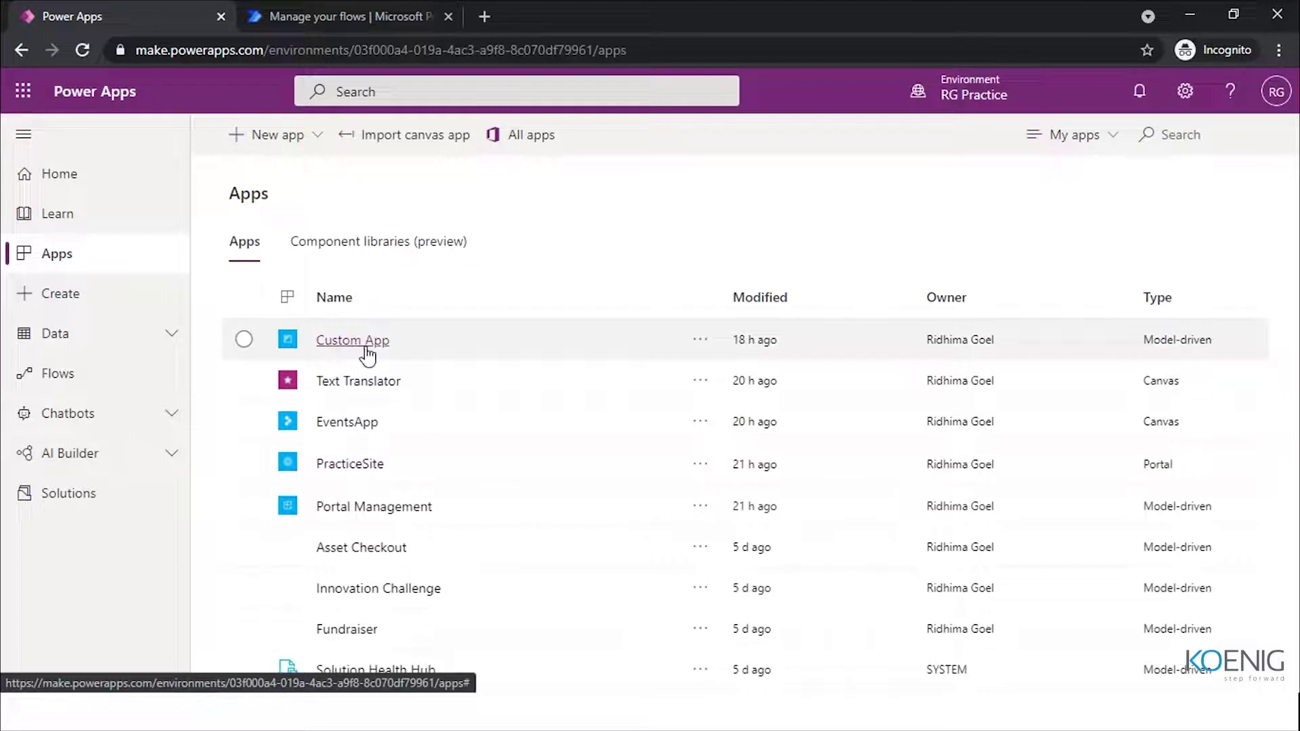
click(366, 351)
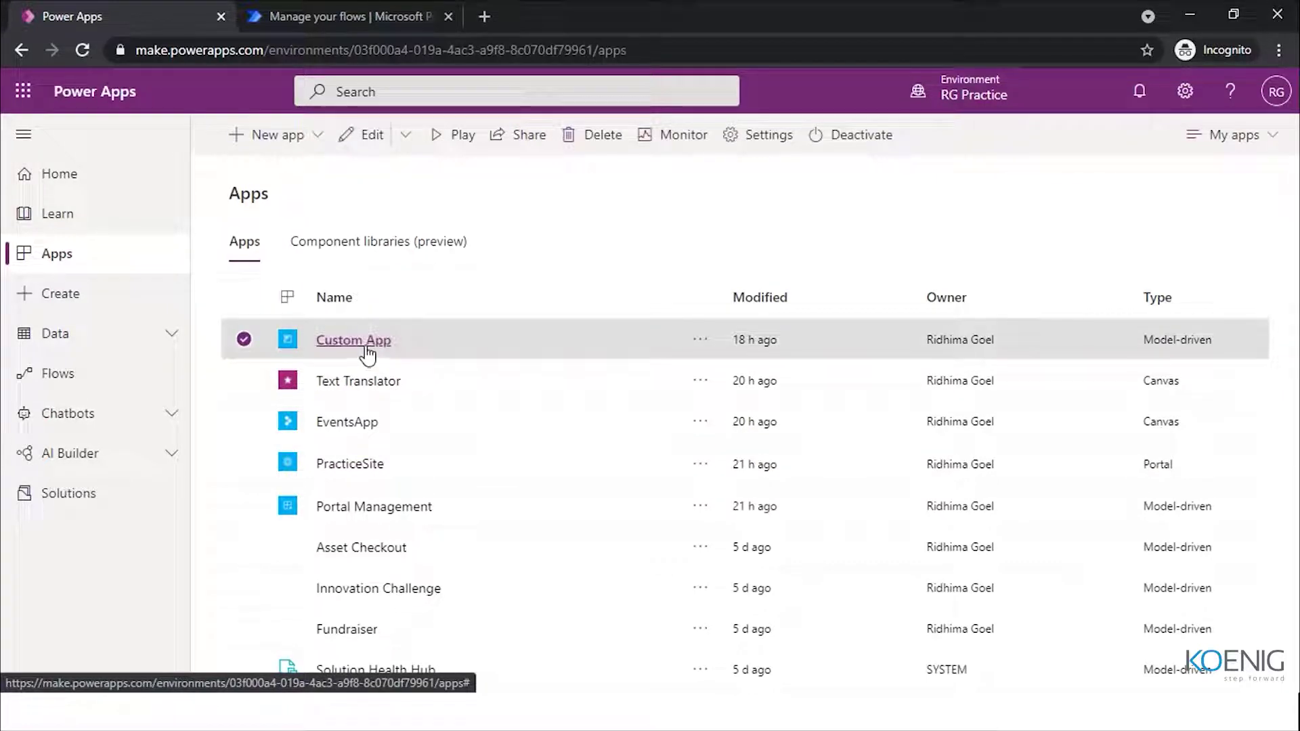
click(366, 352)
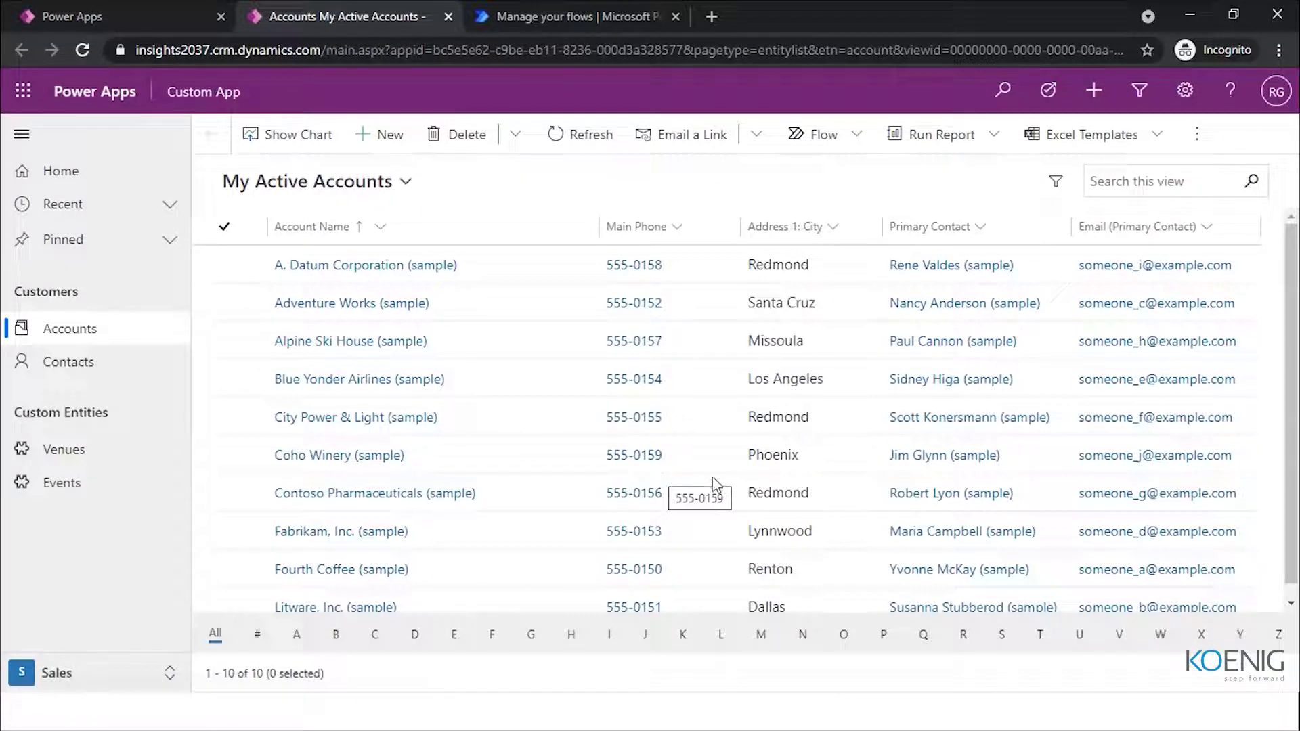
Open Contacts in the Custom App sitemap to show My Active Contacts.
click(119, 362)
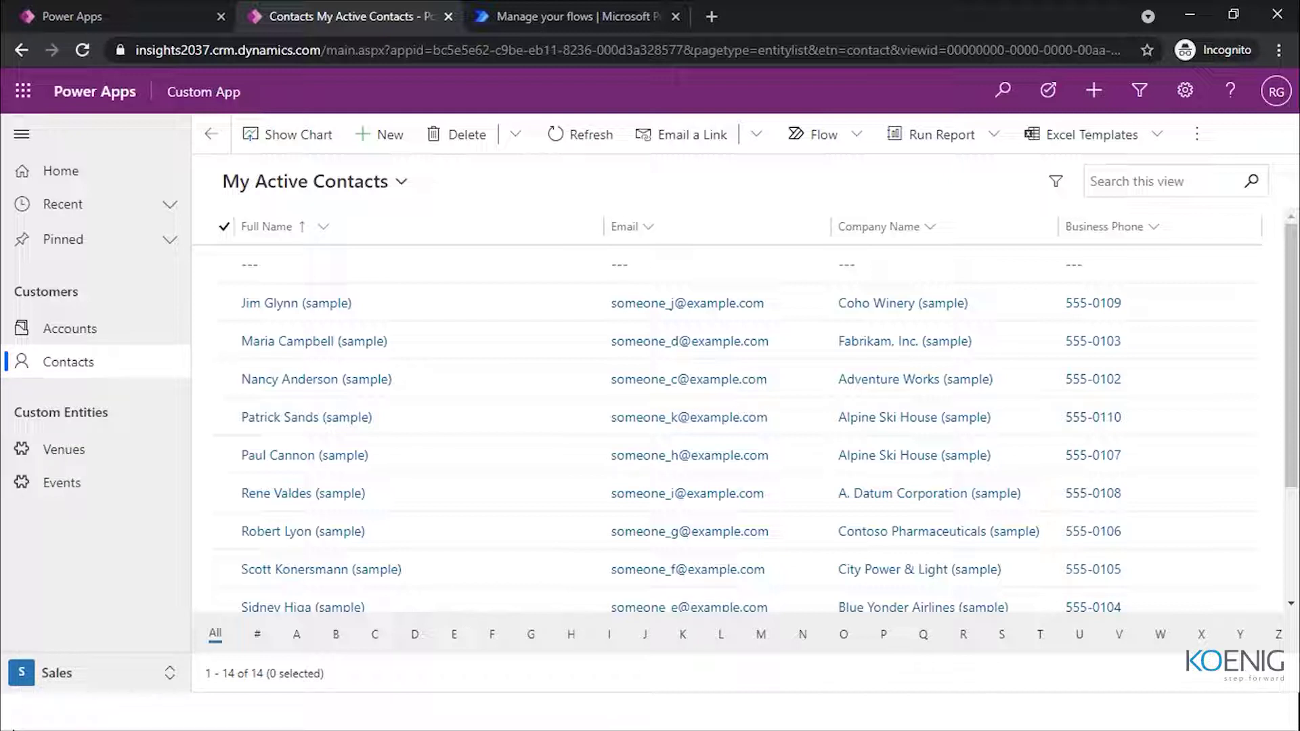
Return to the Power Apps Apps list tab and deselect the Custom App row.
click(72, 16)
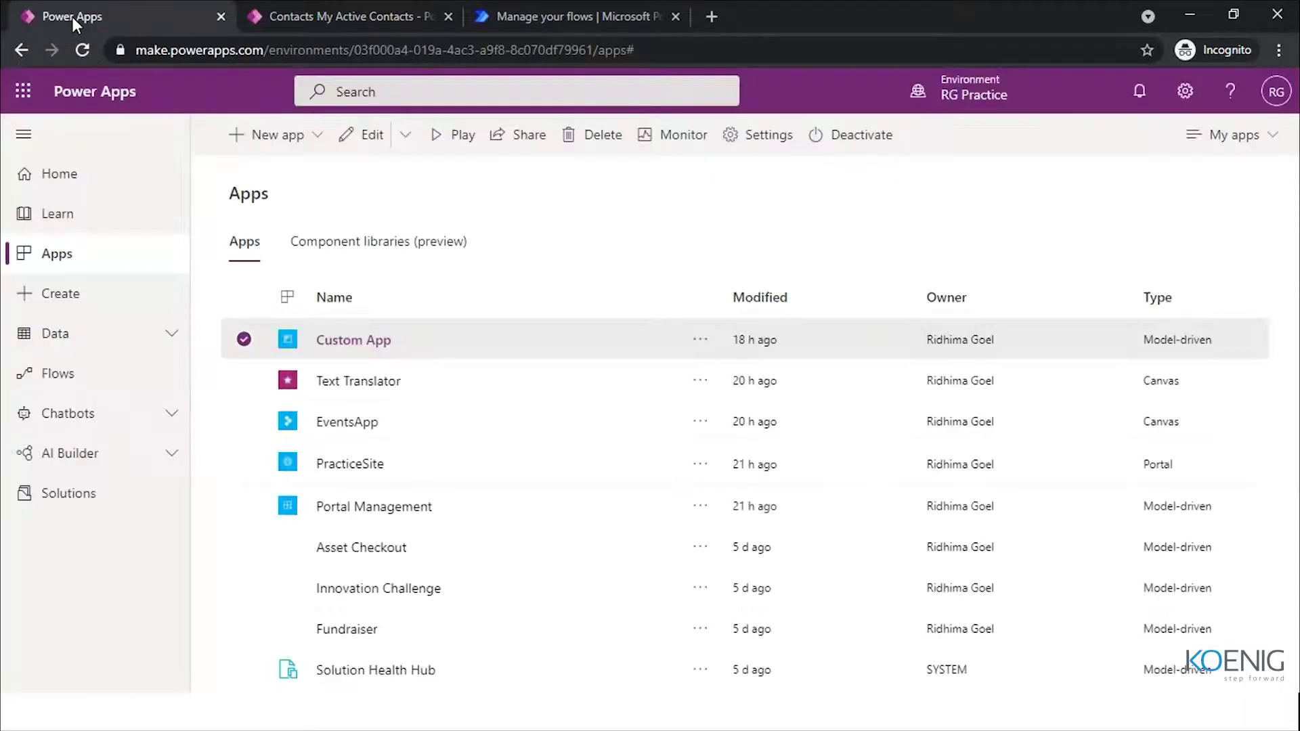
click(244, 340)
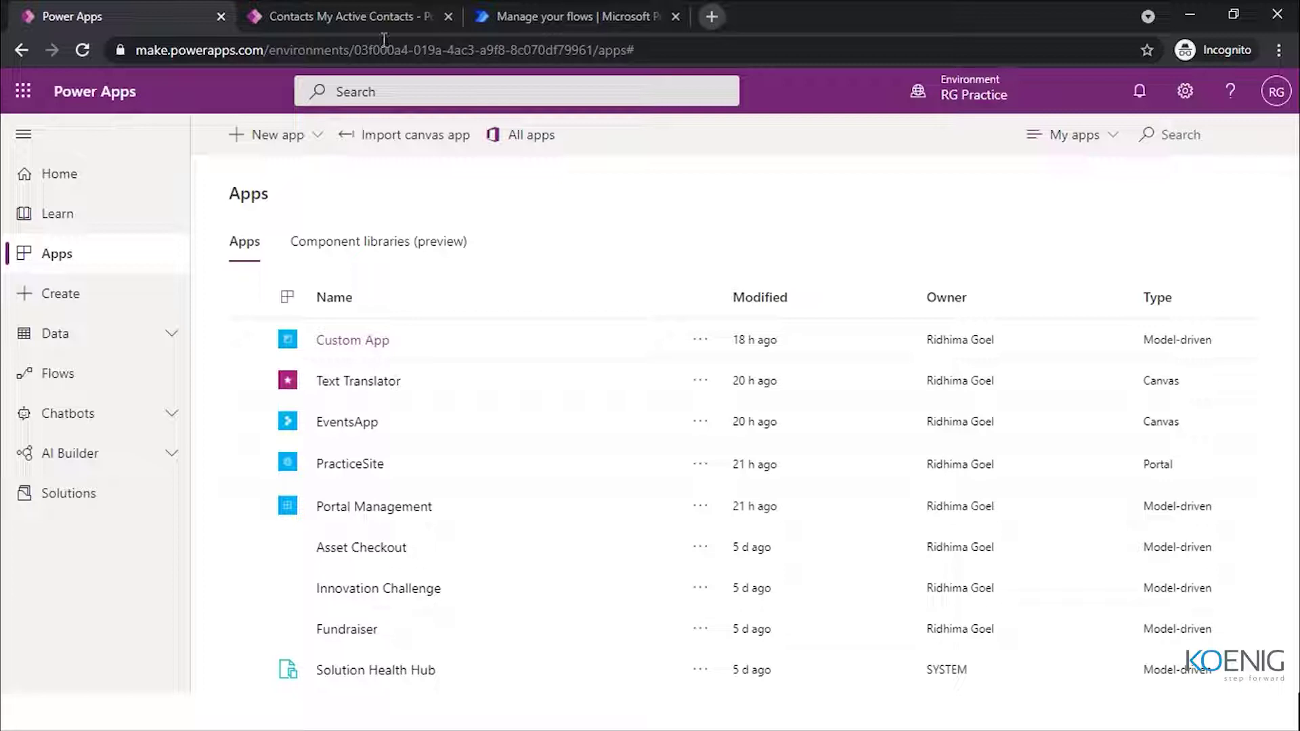
Switch to the Custom App tab and browse the 14 sample contacts.
click(343, 12)
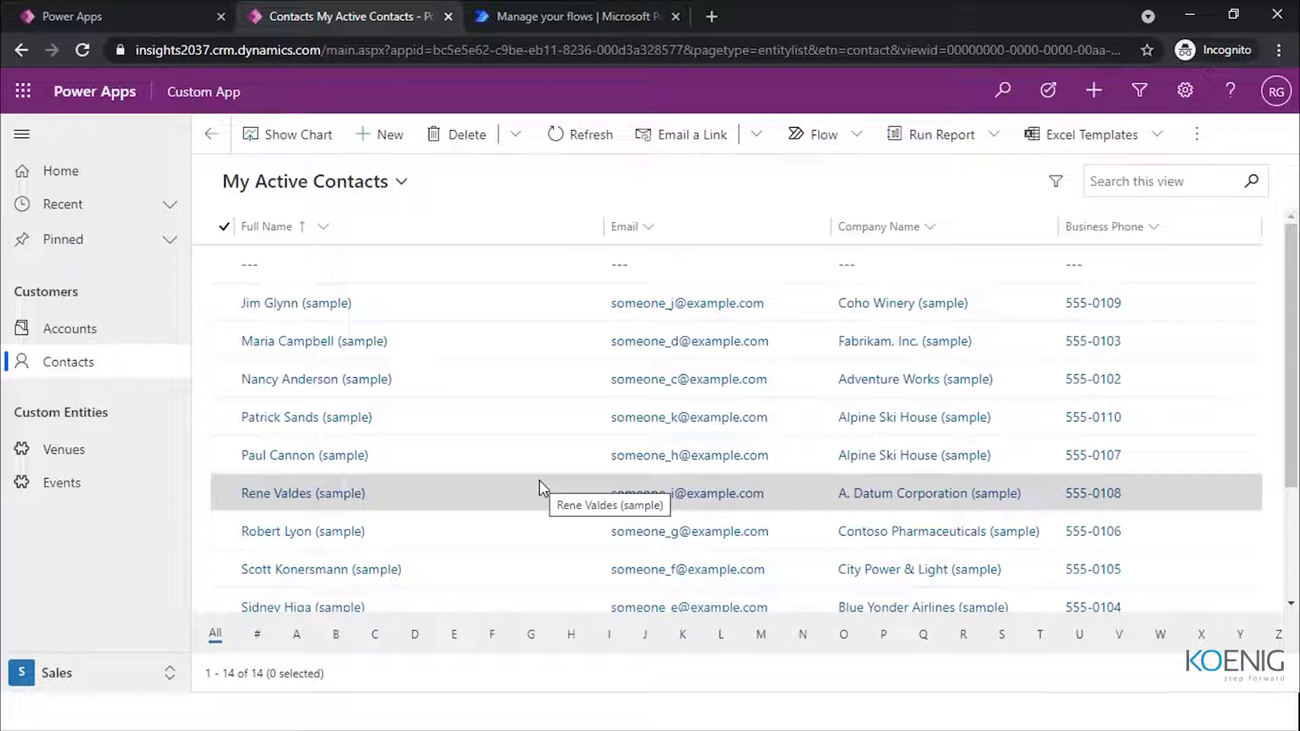
scroll(554, 484, down, 3)
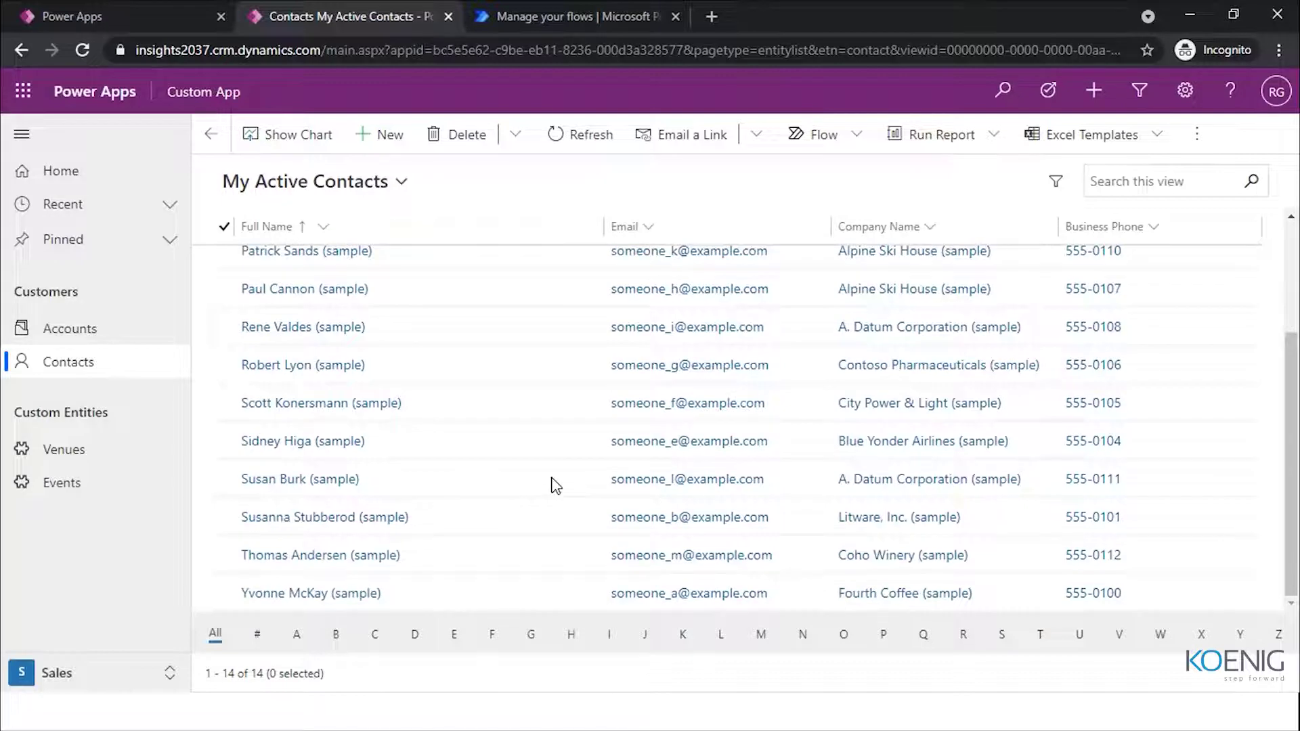
scroll(554, 484, up, 3)
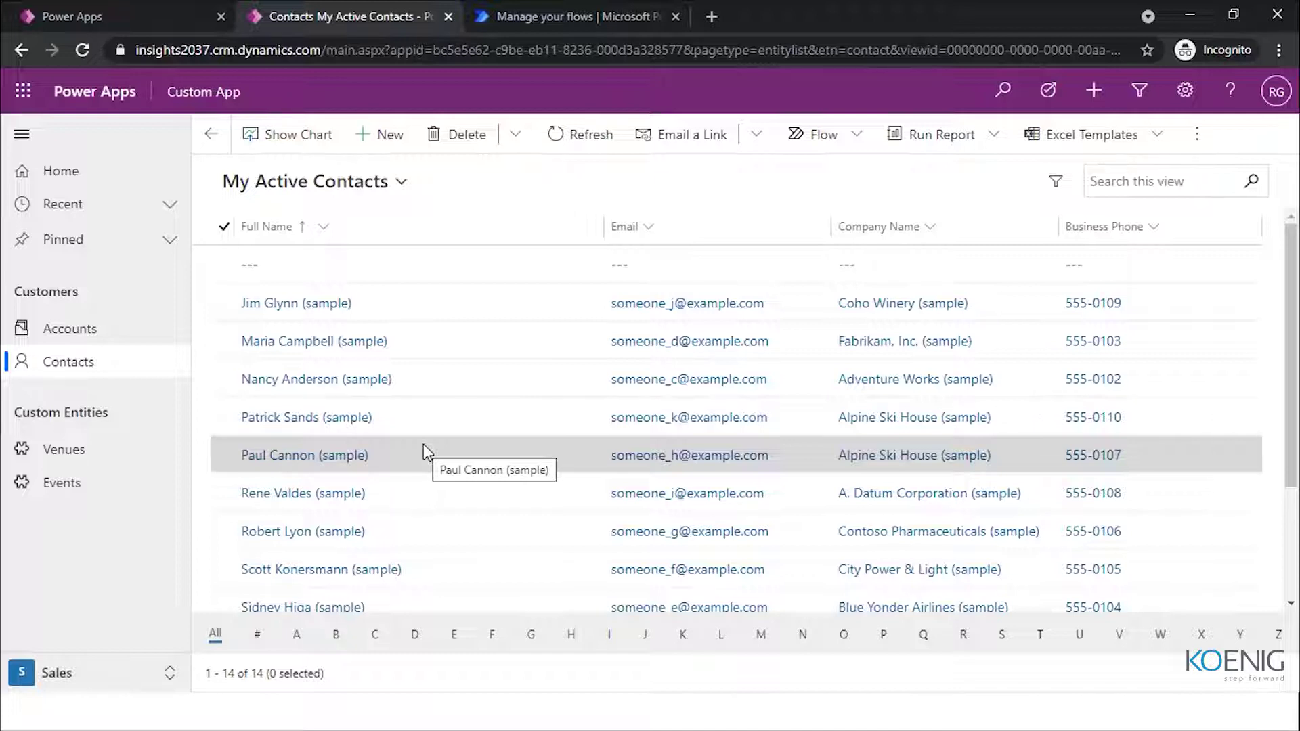
Go to the RG Practice Flows page and expand the New flow dropdown.
click(135, 15)
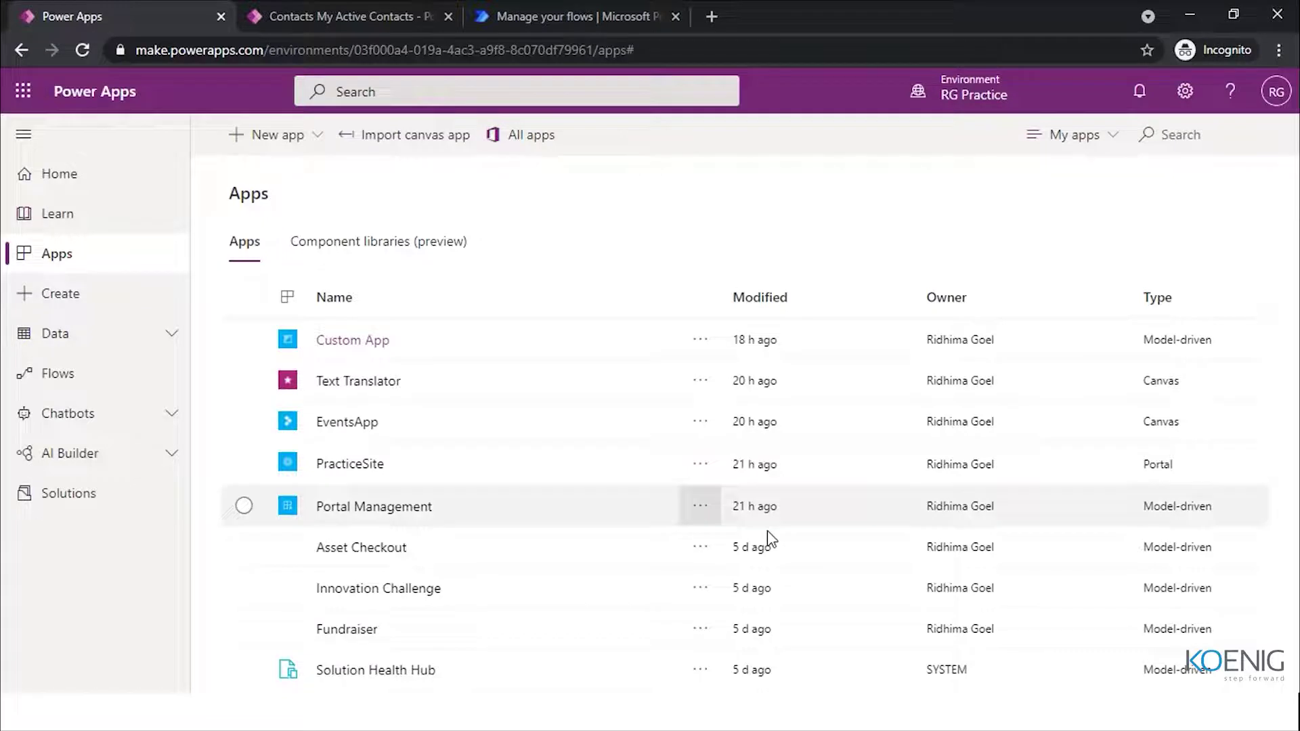
click(122, 372)
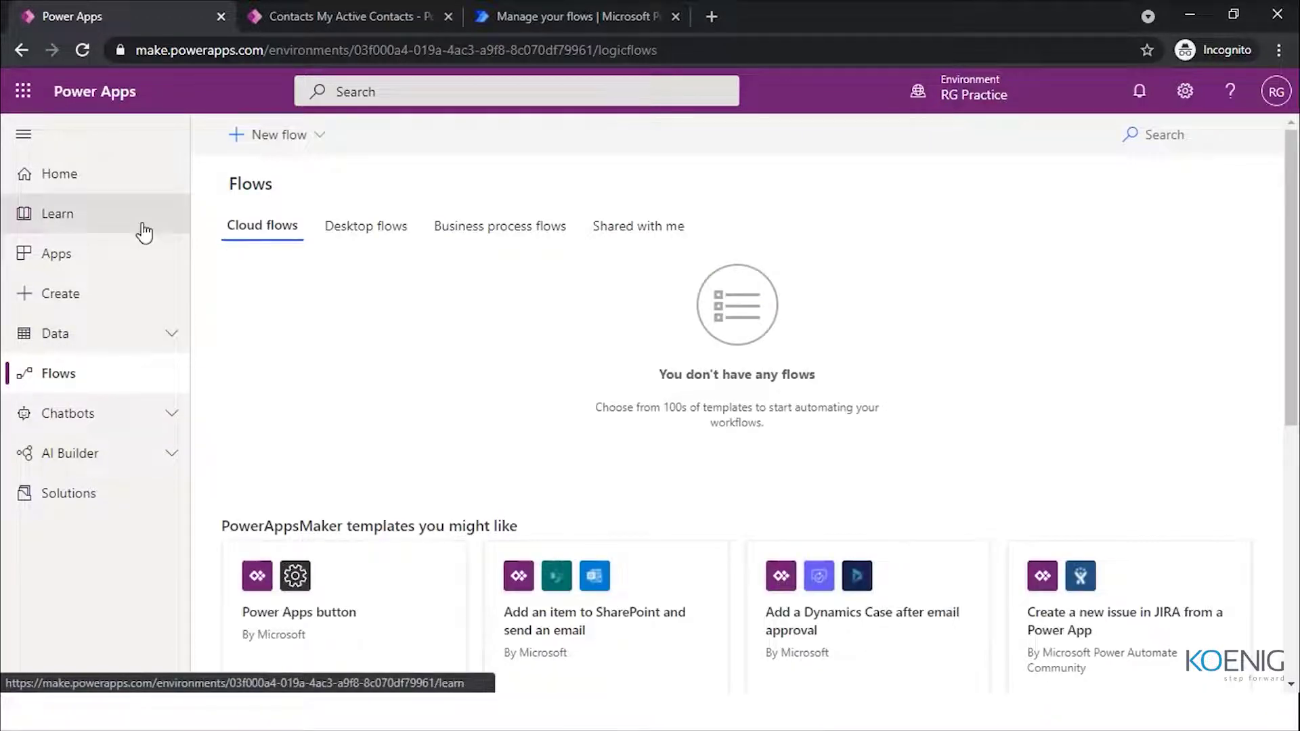
click(324, 139)
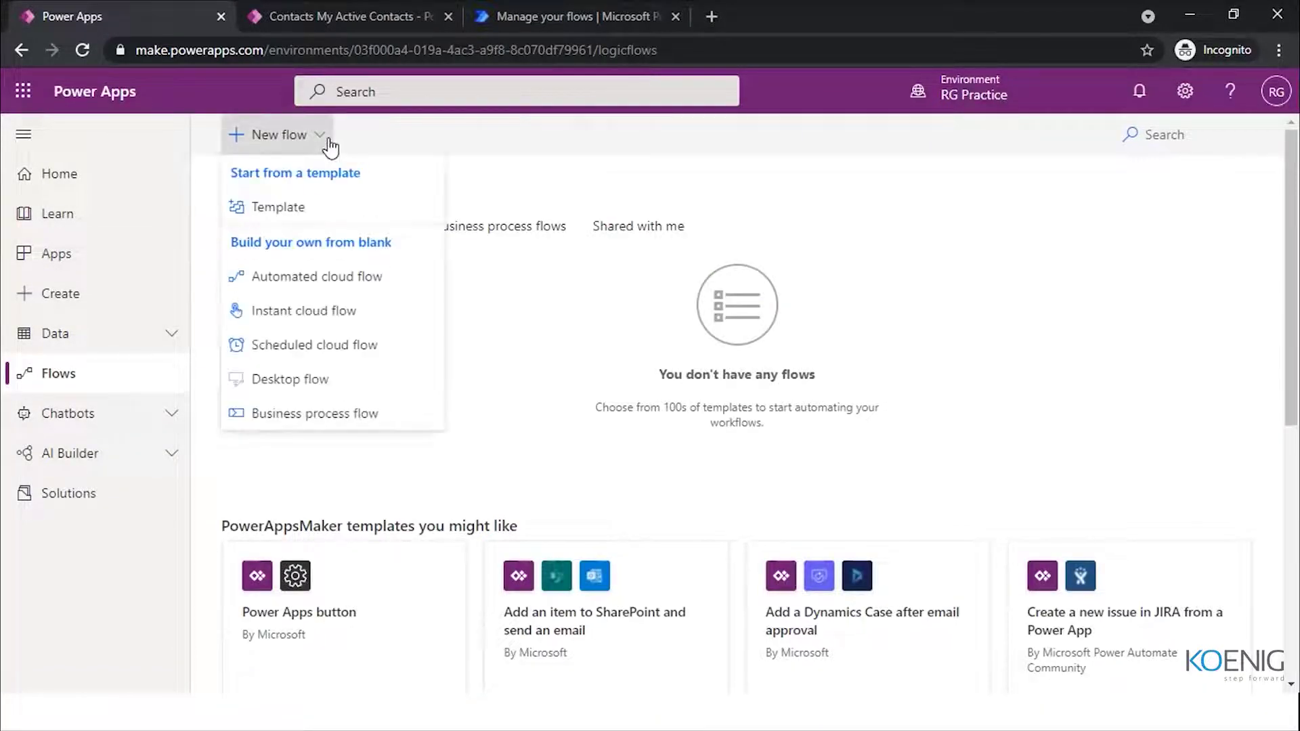
Start an automated cloud flow, browse the triggers, and skip choosing one.
click(309, 287)
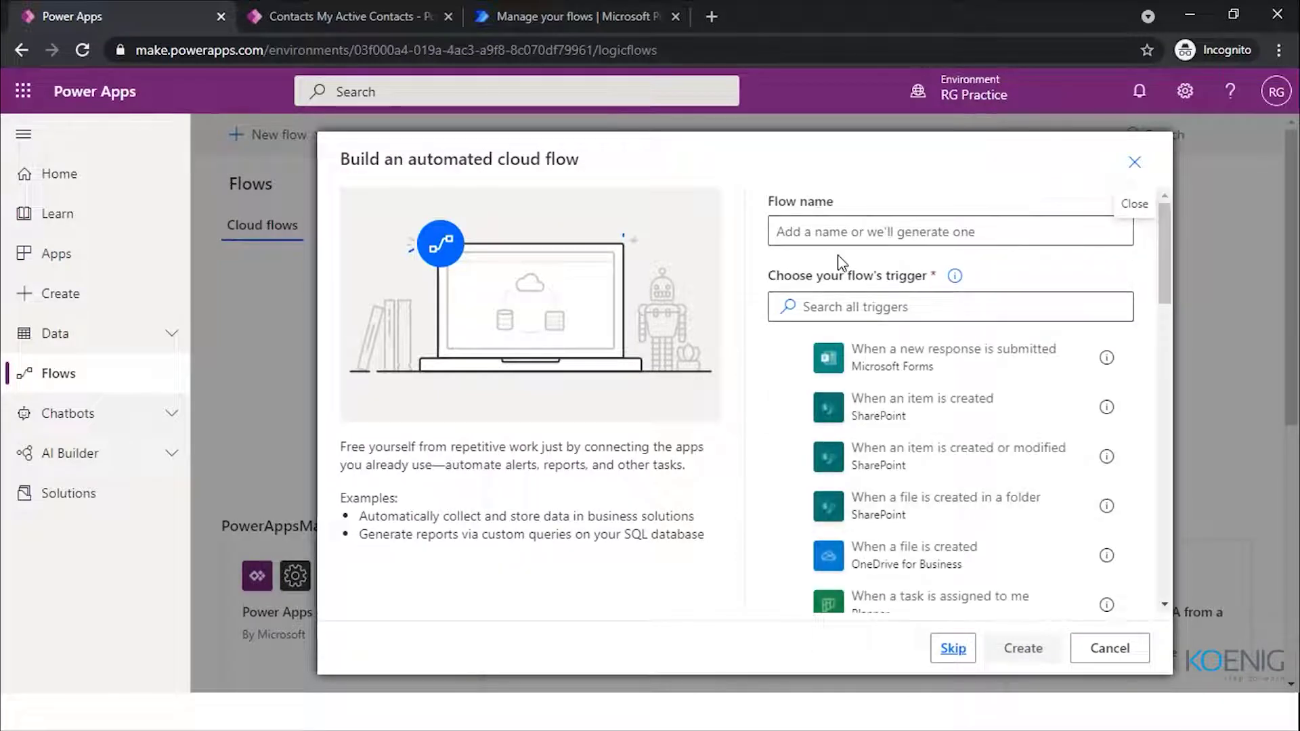
scroll(915, 352, down, 8)
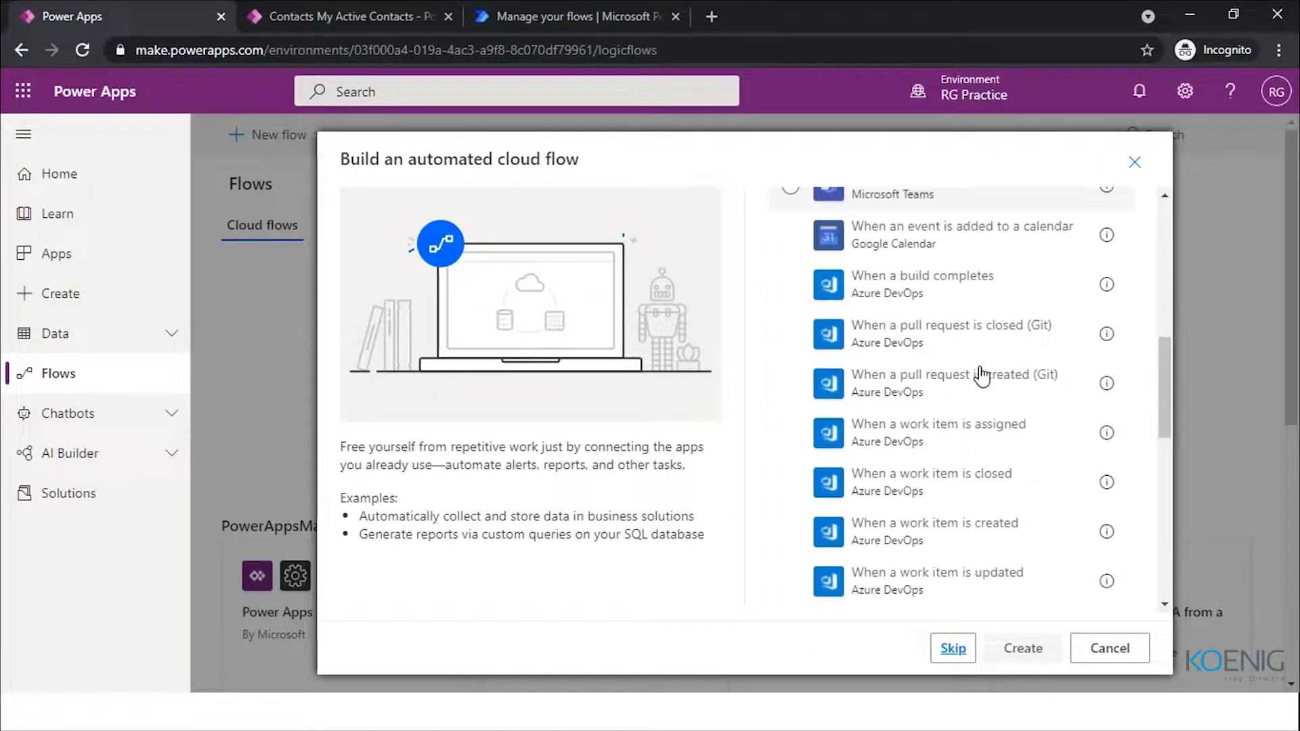
scroll(982, 377, down, 10)
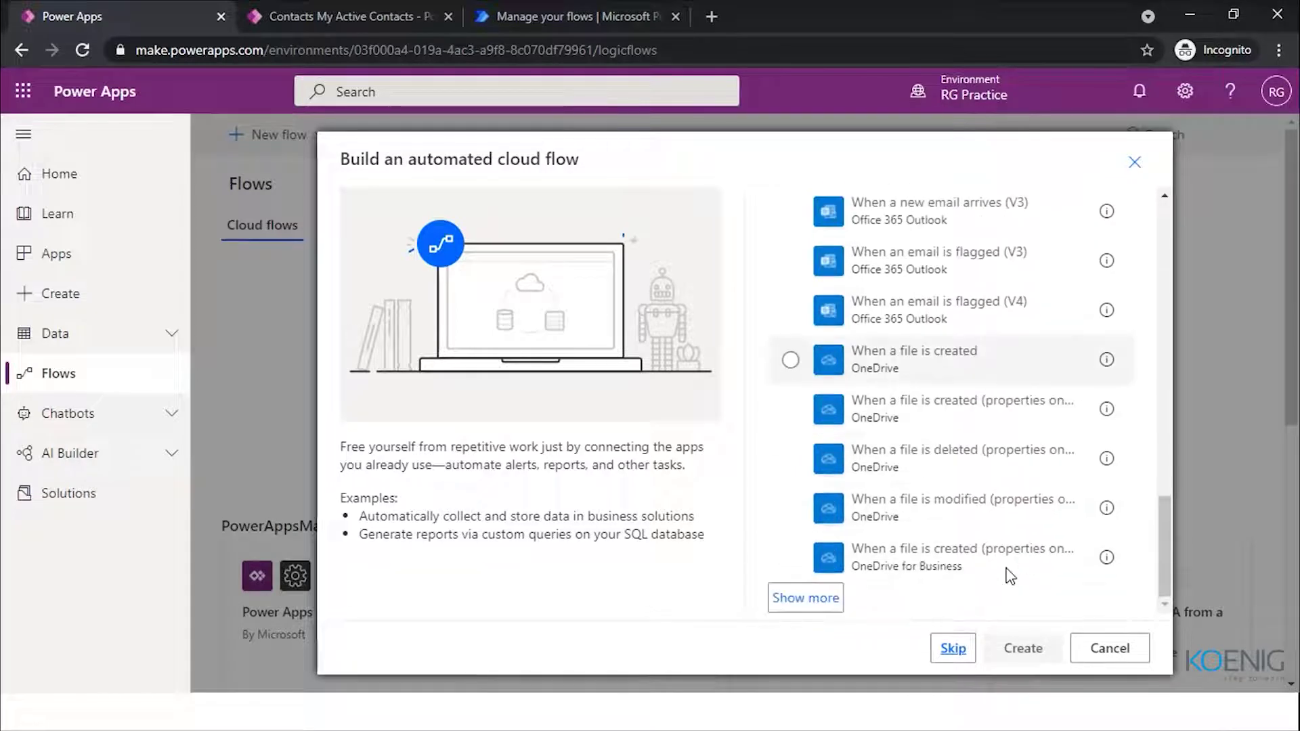
scroll(1009, 578, up, 18)
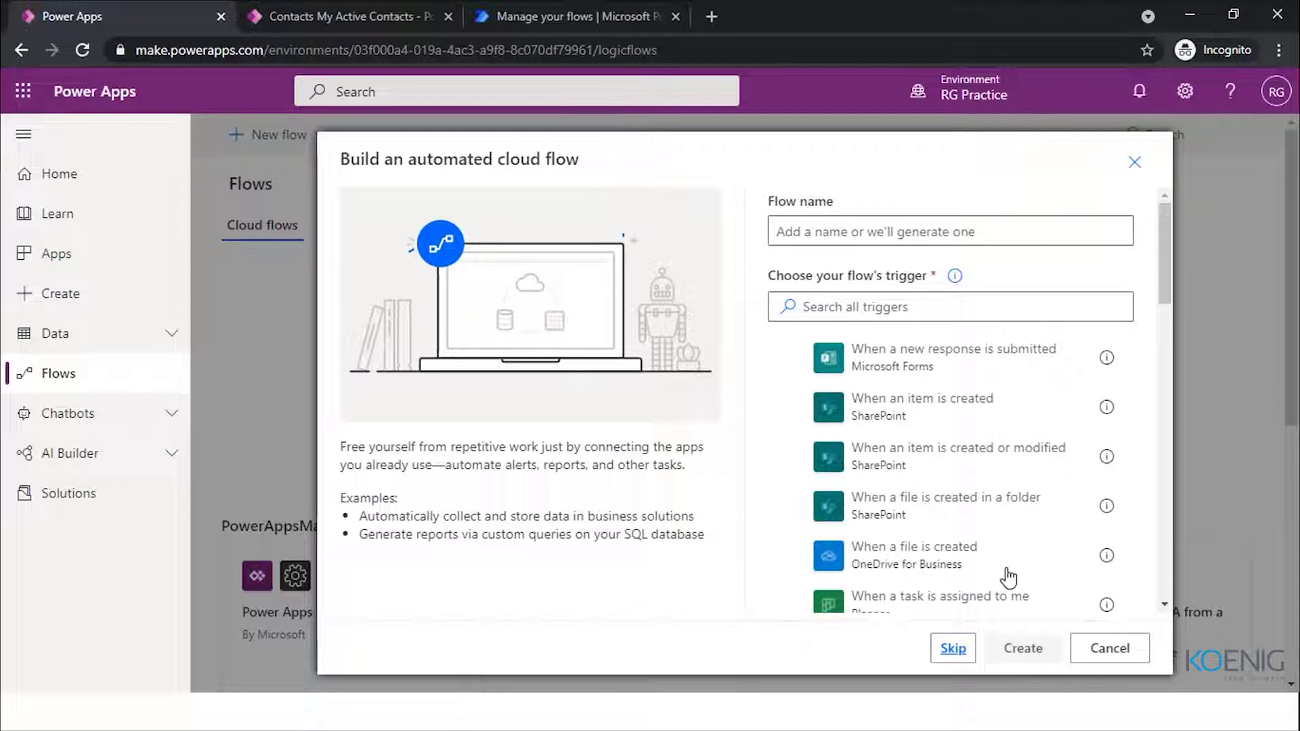
click(959, 650)
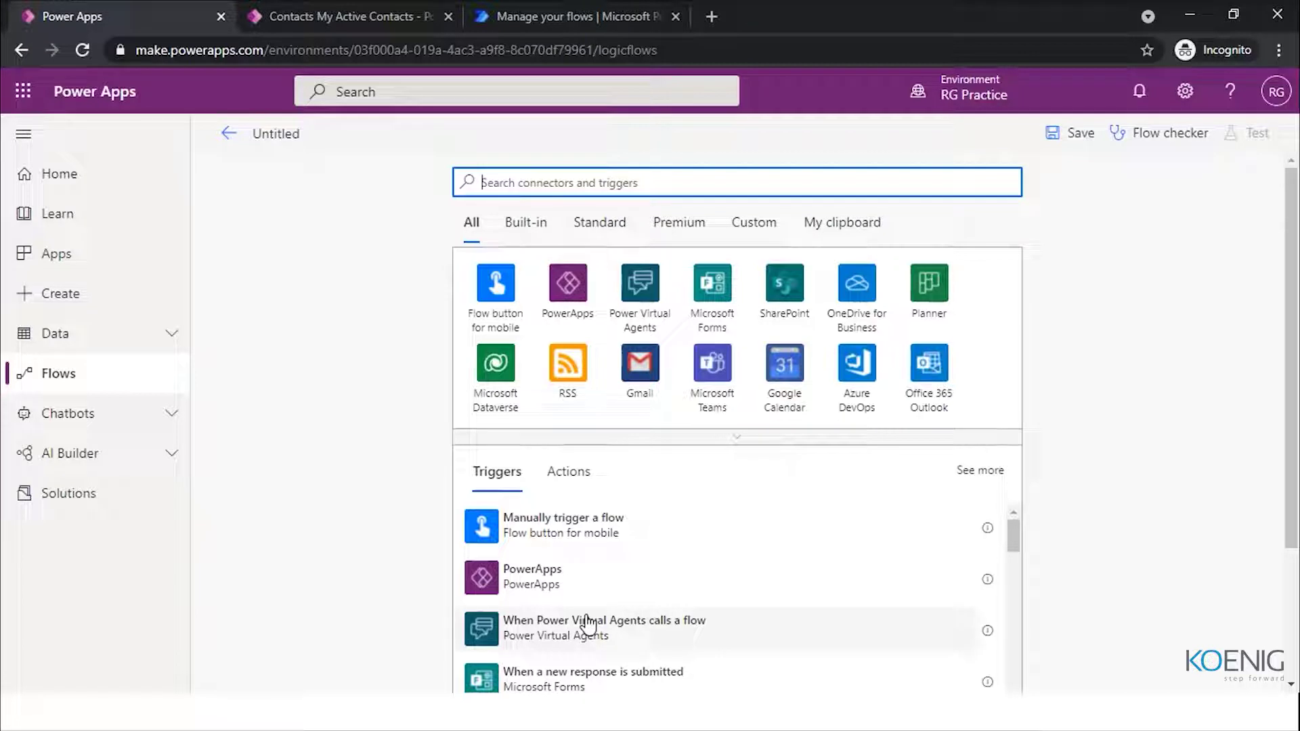
Rename the untitled flow to 'Create Contact via Gmail'.
click(354, 135)
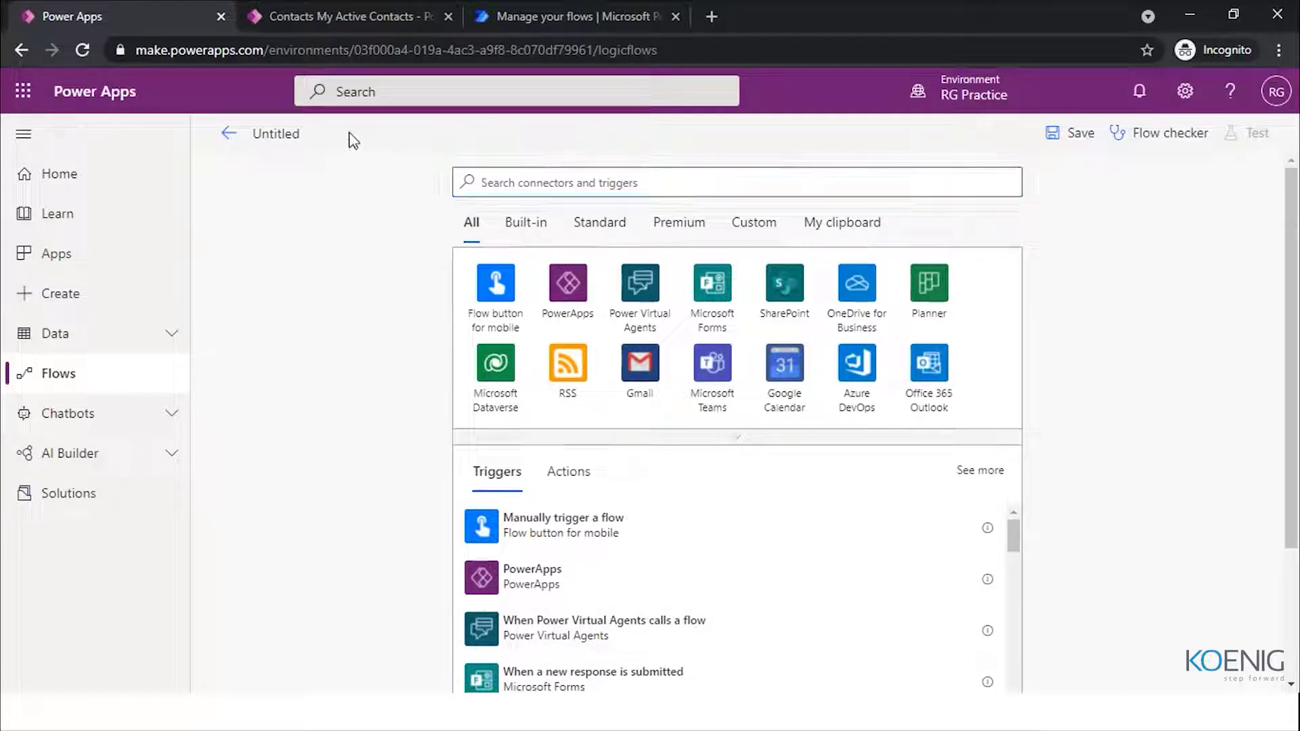
click(290, 132)
text(Gmail)
key(ctrl+z)
key(BackSpace)
text(Create Co)
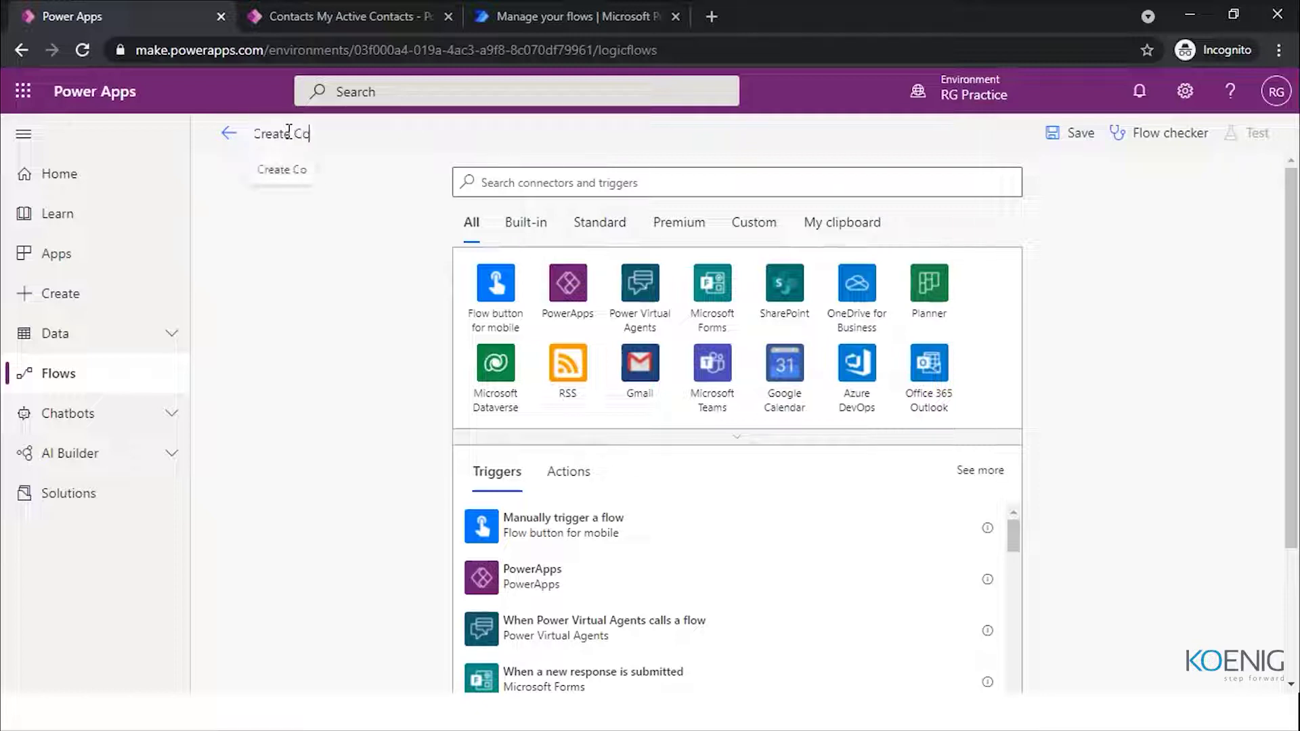
text(ntact via)
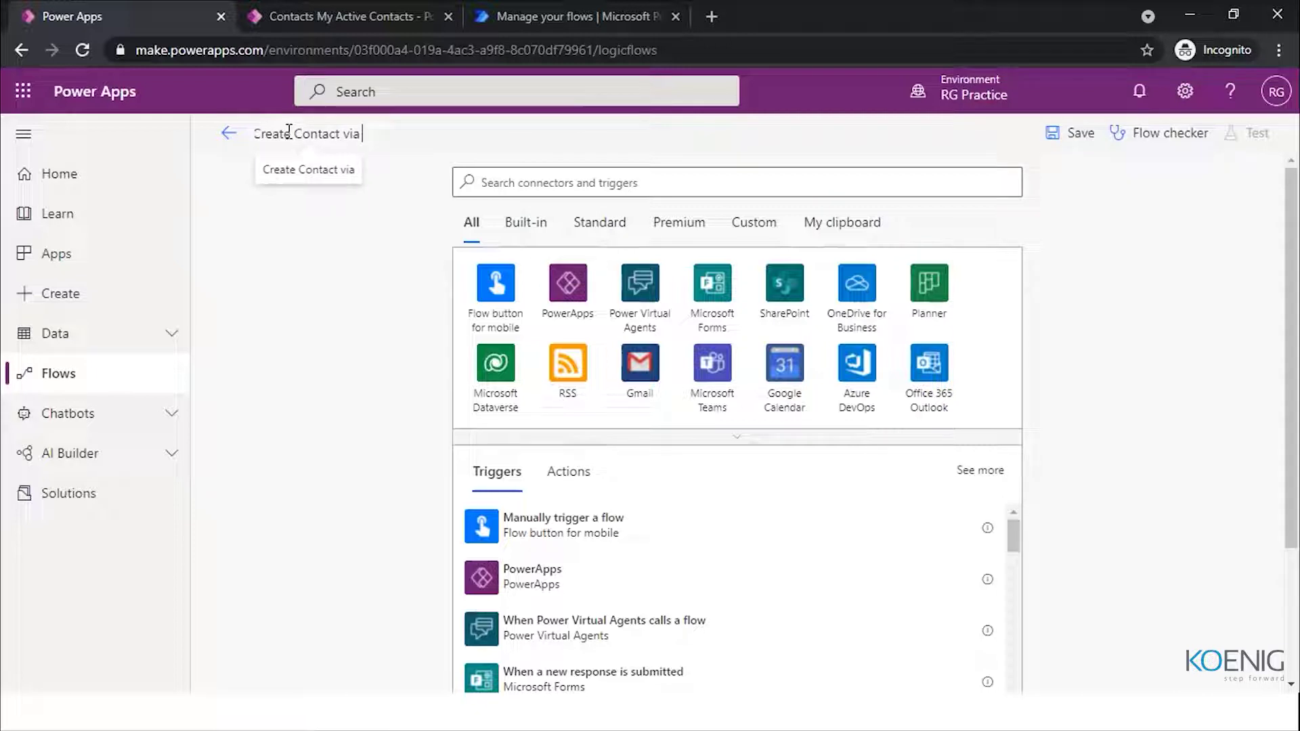
text( Gmail)
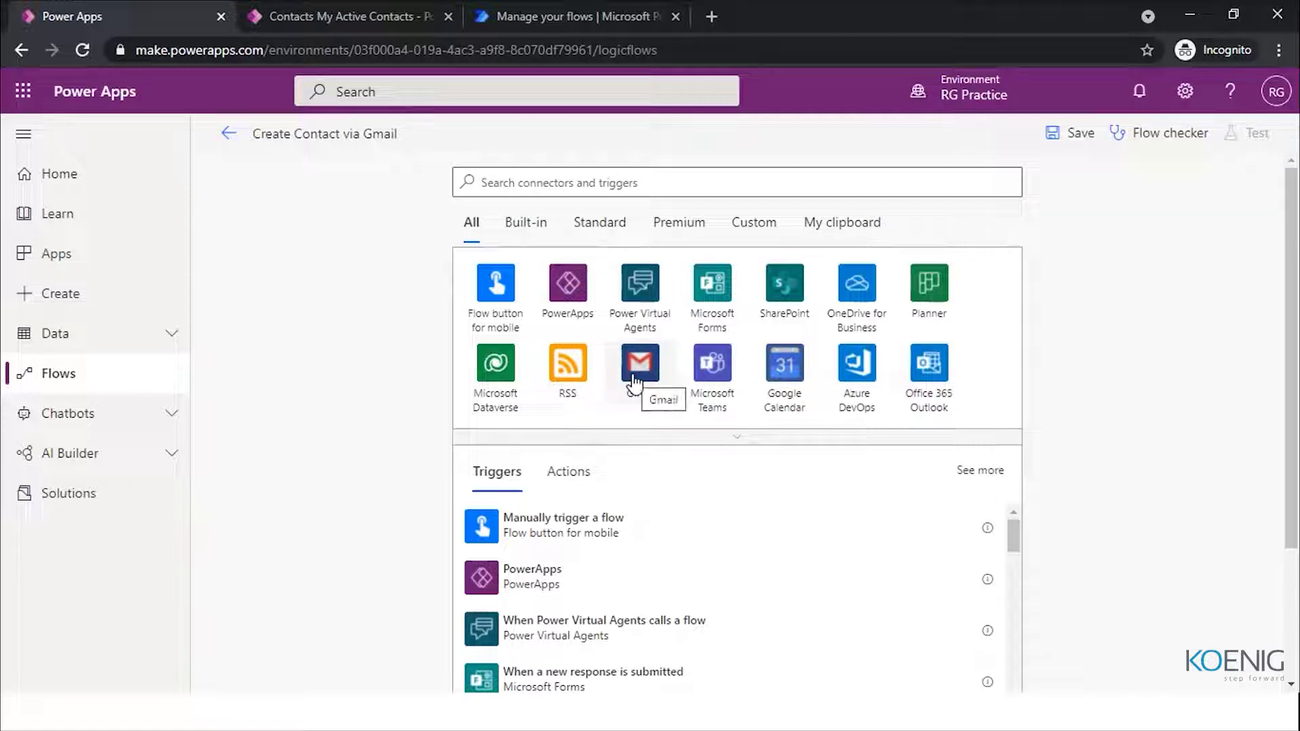
Add the Gmail 'When a new email arrives' trigger to the flow.
click(636, 381)
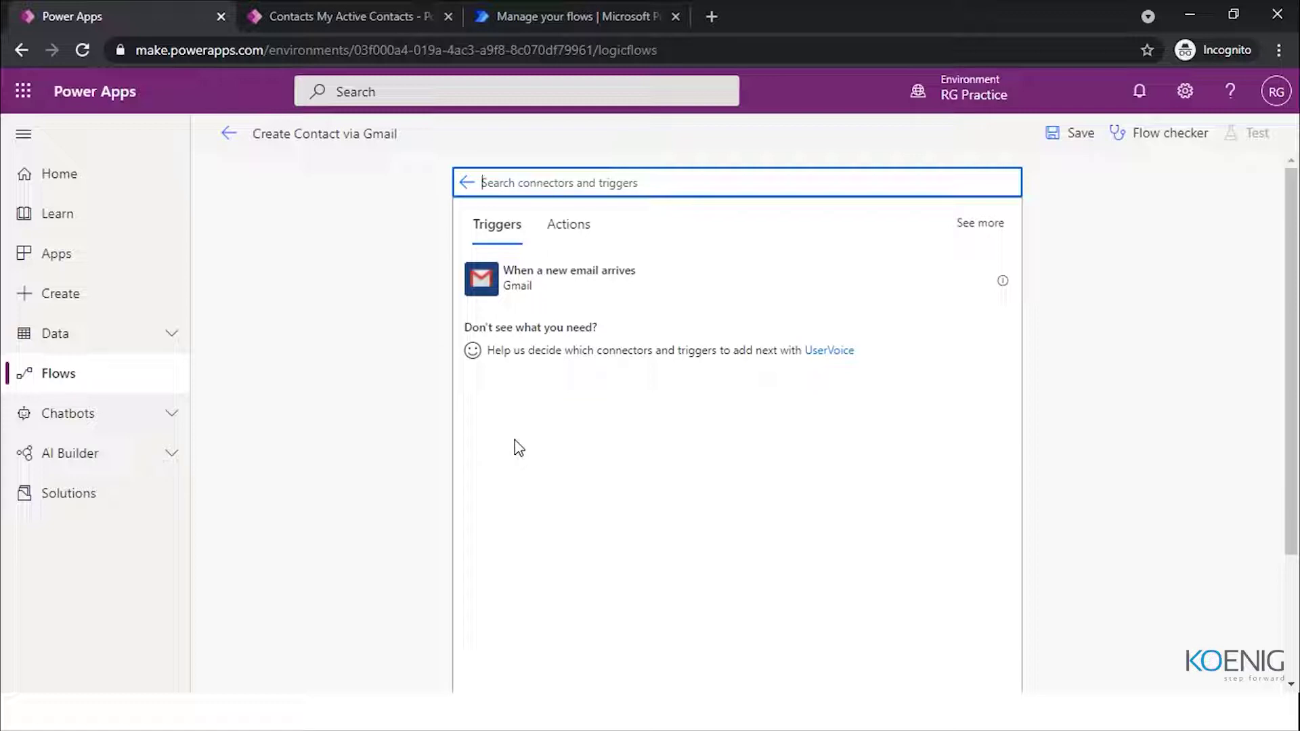
click(591, 282)
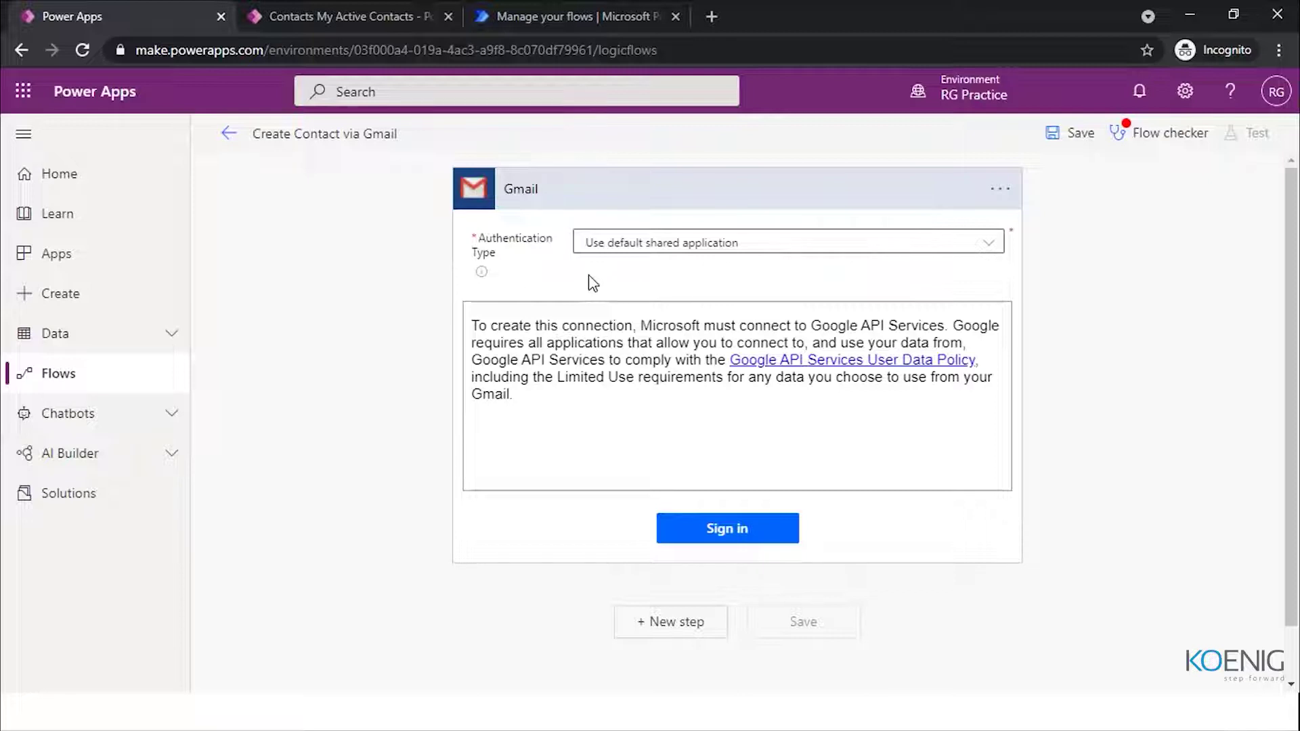
Sign in with the Google account's e-mail and password, allow Gmail access, and check the Inbox label.
click(744, 534)
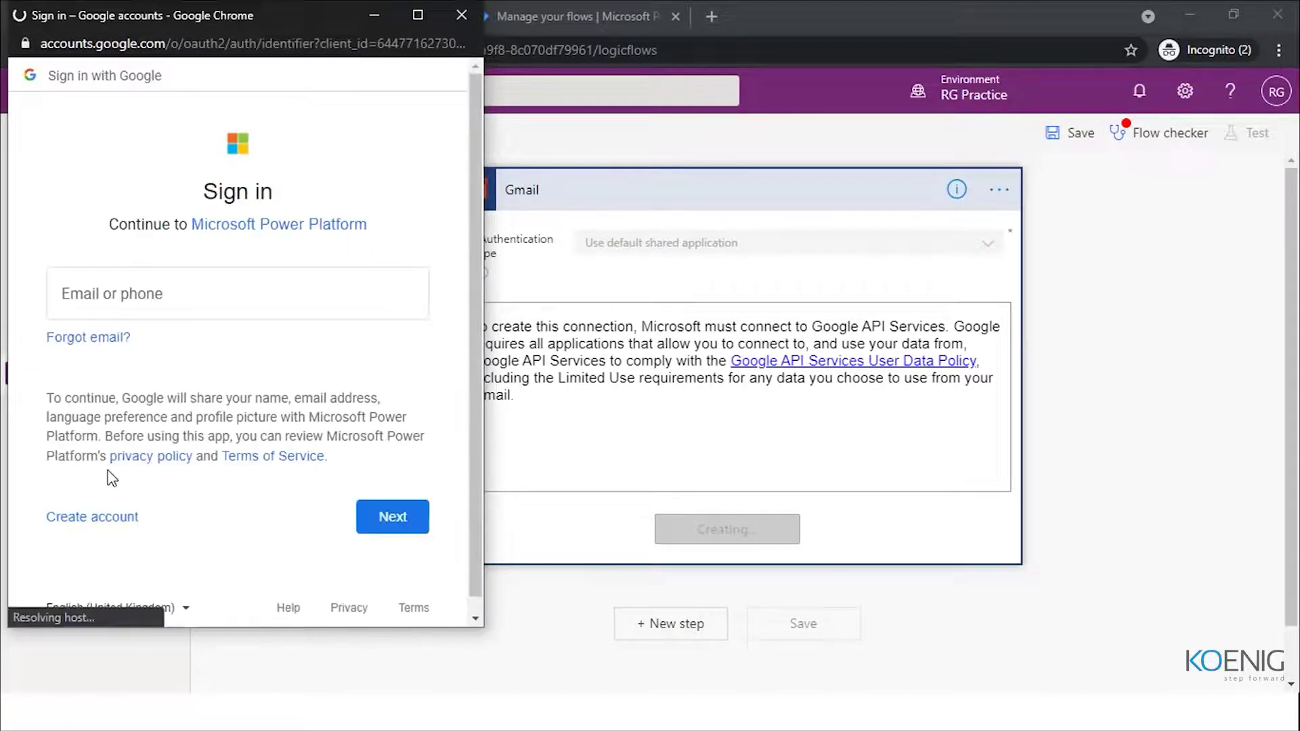
click(174, 296)
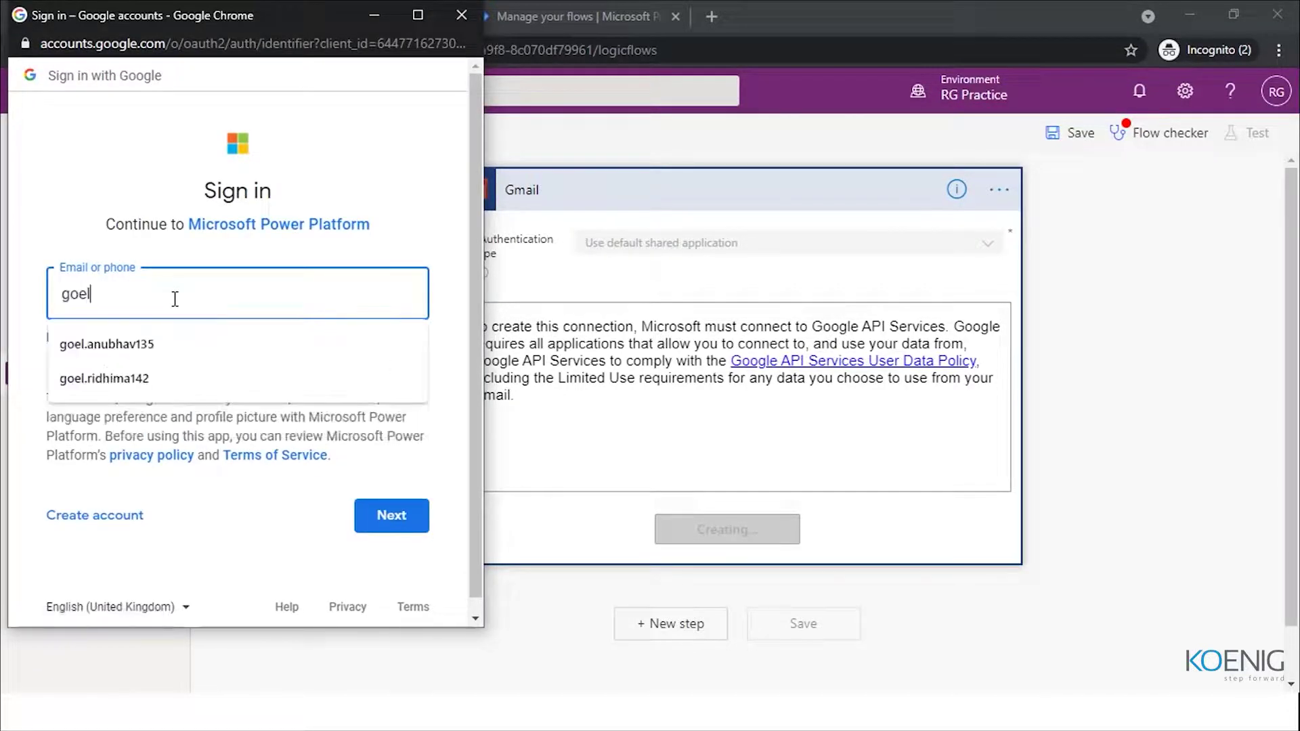
click(136, 376)
click(379, 522)
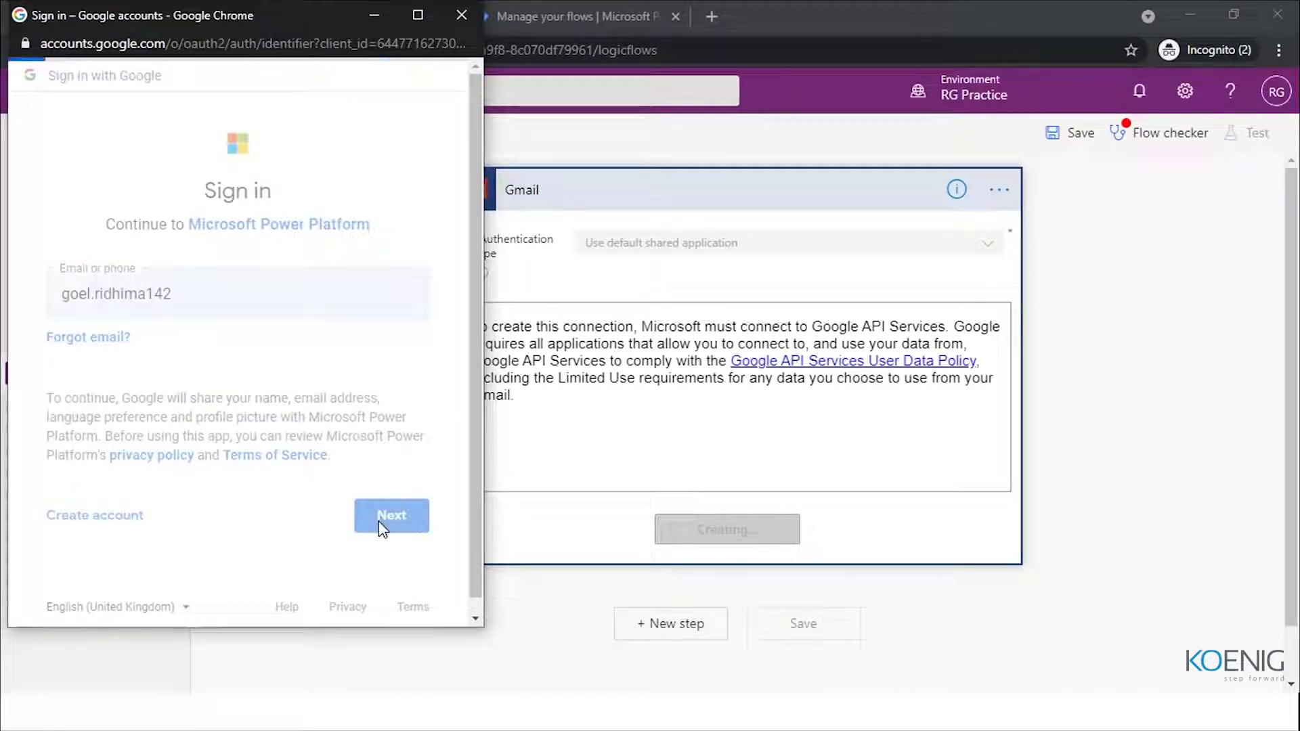
text(•••••••••)
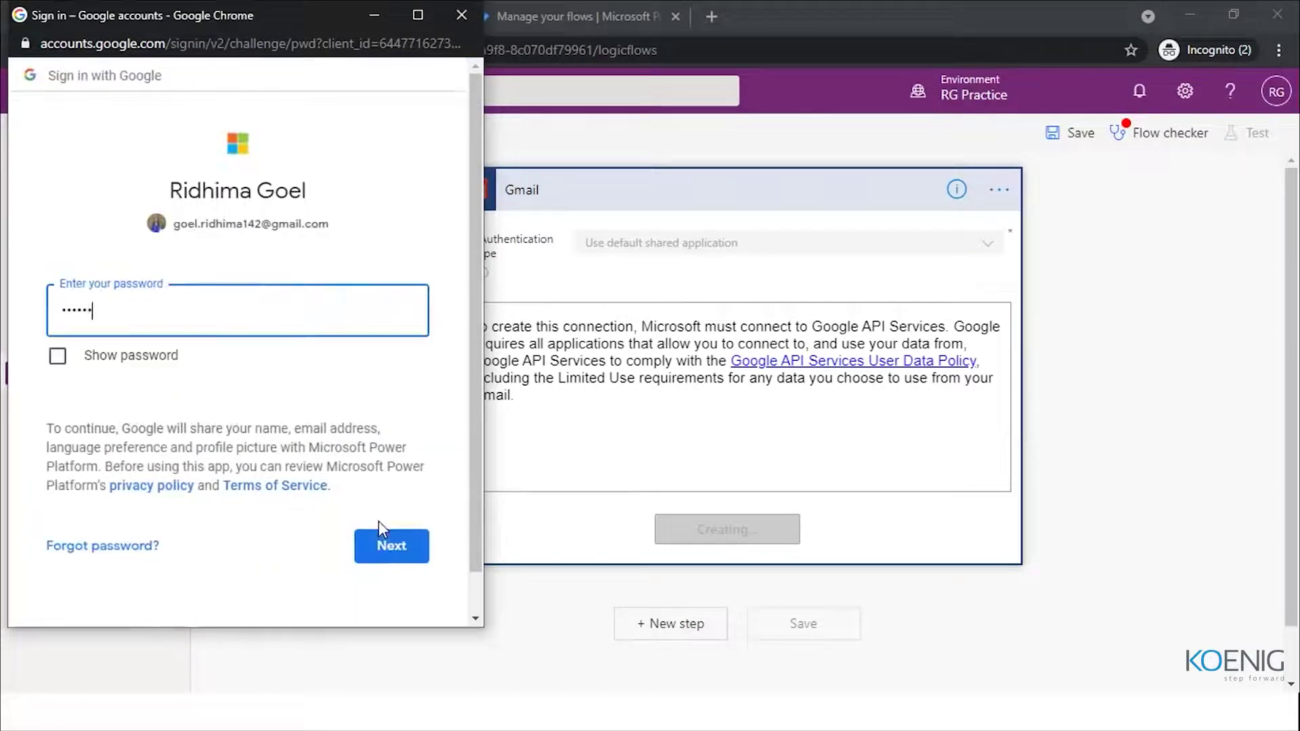
click(380, 539)
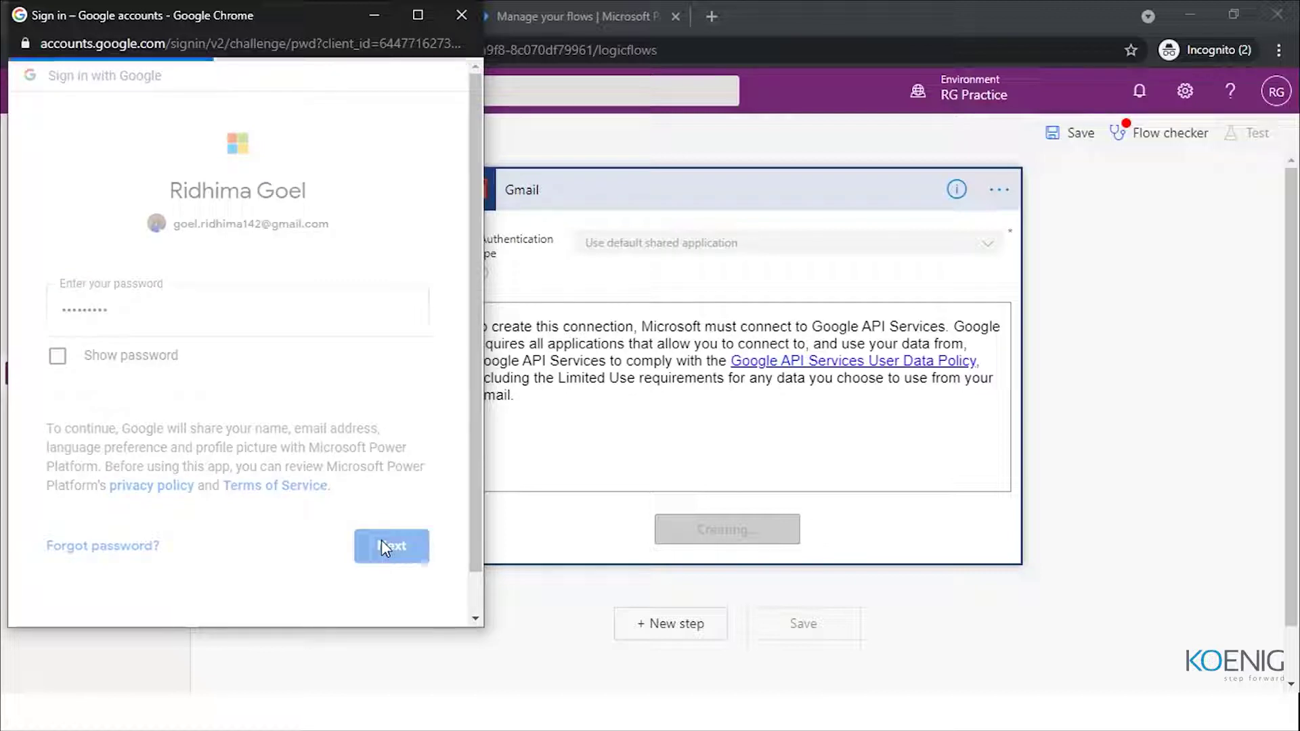
scroll(359, 515, down, 1)
click(359, 504)
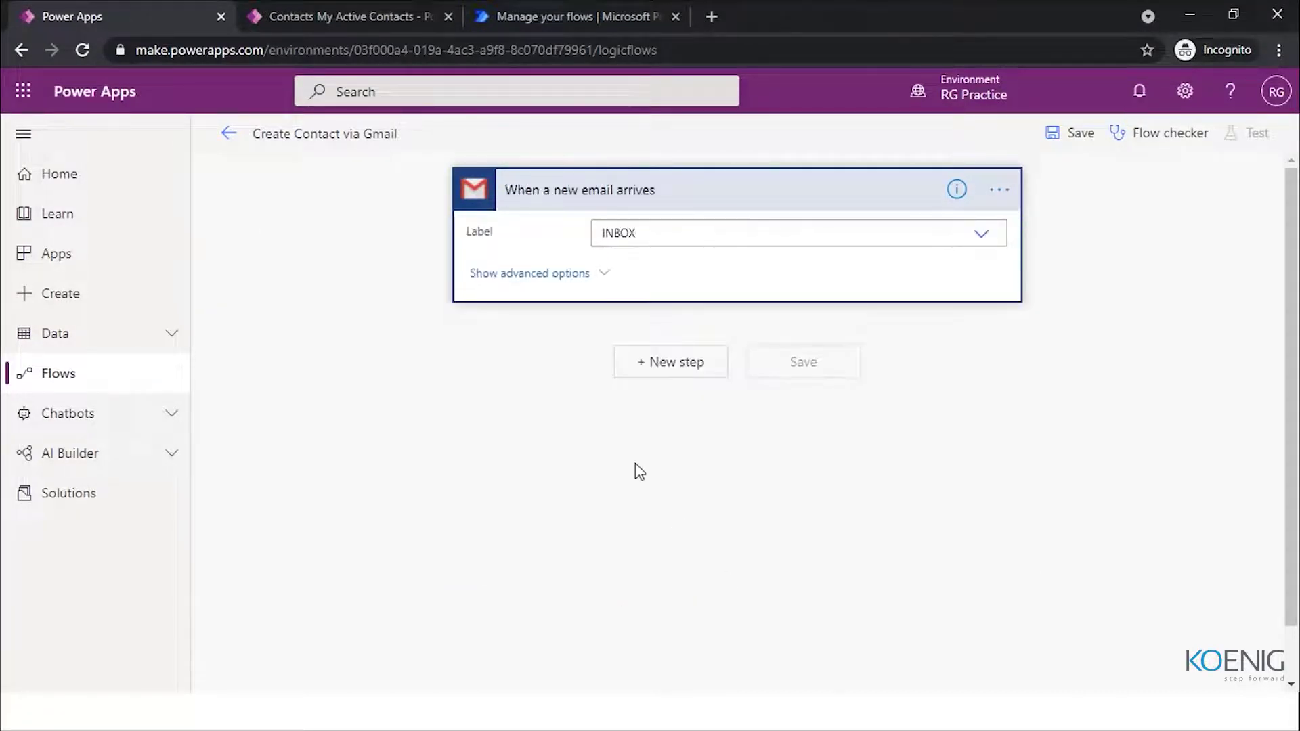
click(983, 242)
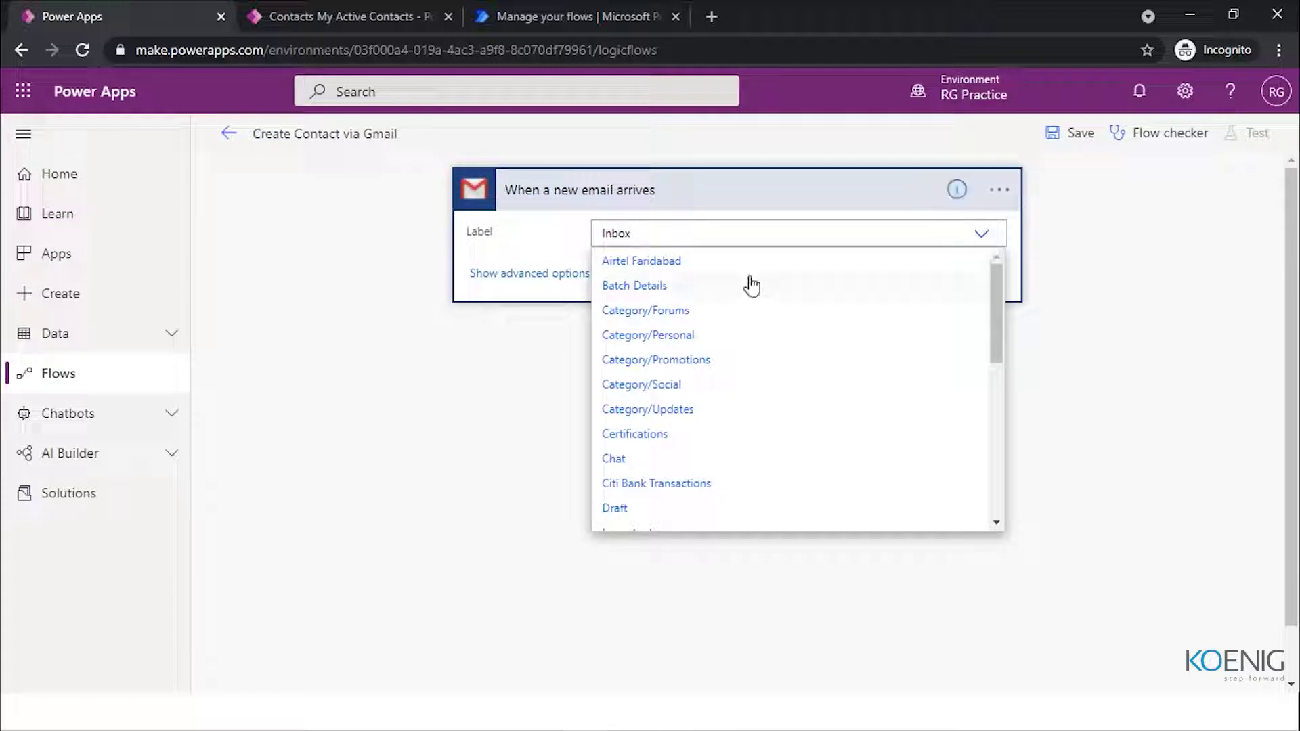
Browse the Gmail label list and show the trigger's advanced email filters, then collapse the trigger card.
scroll(843, 358, down, 2)
scroll(684, 379, down, 3)
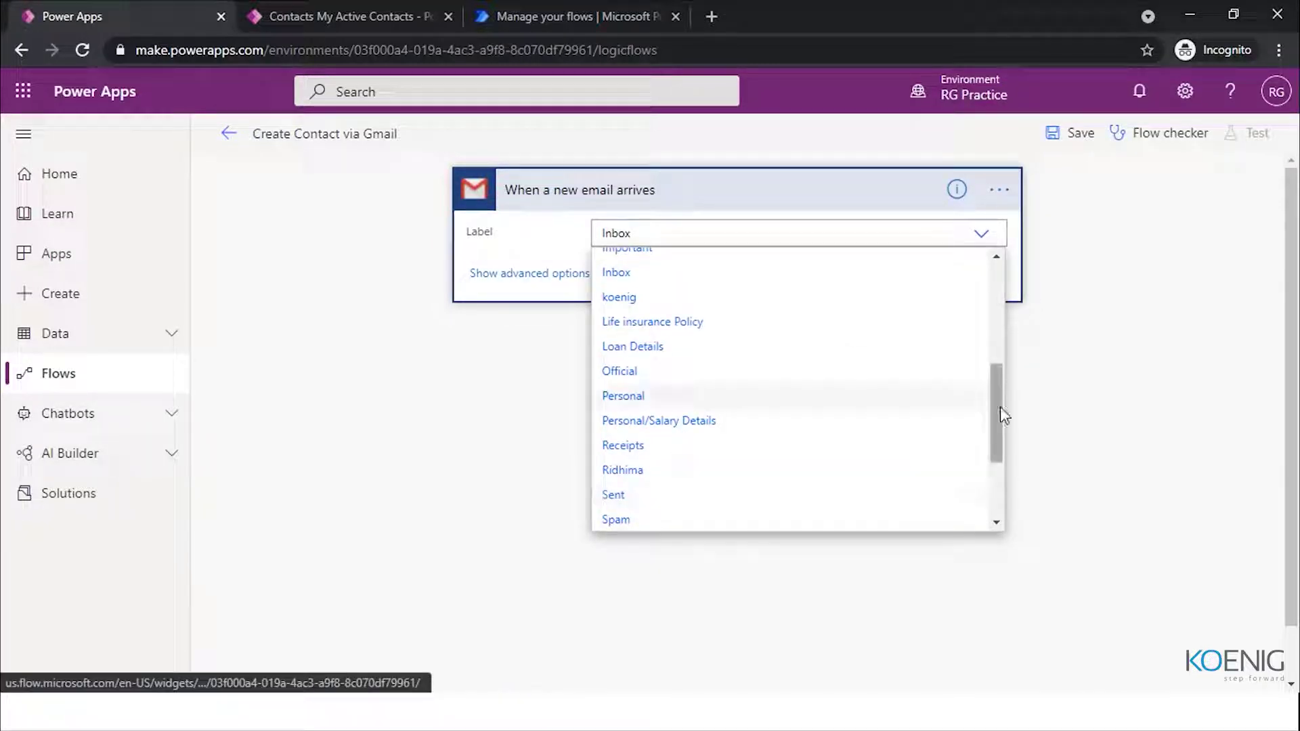
scroll(1001, 406, up, 4)
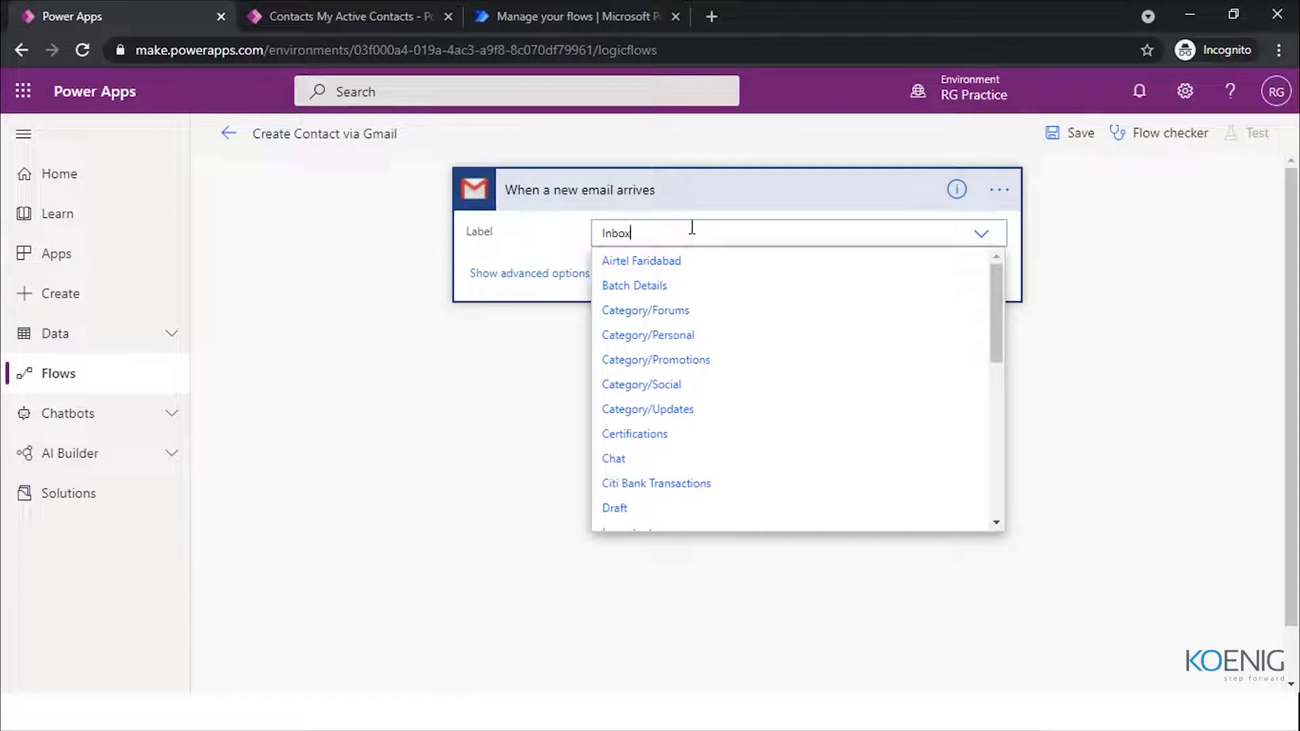
click(743, 202)
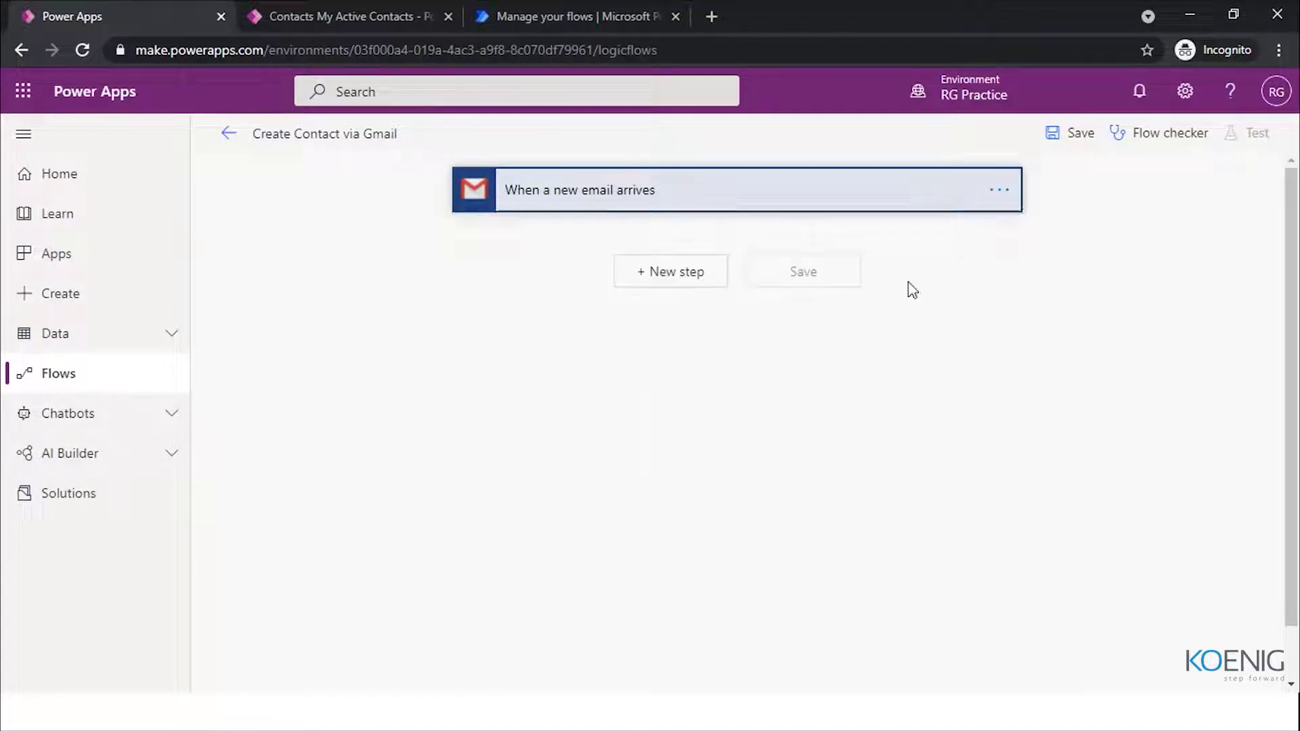
click(886, 205)
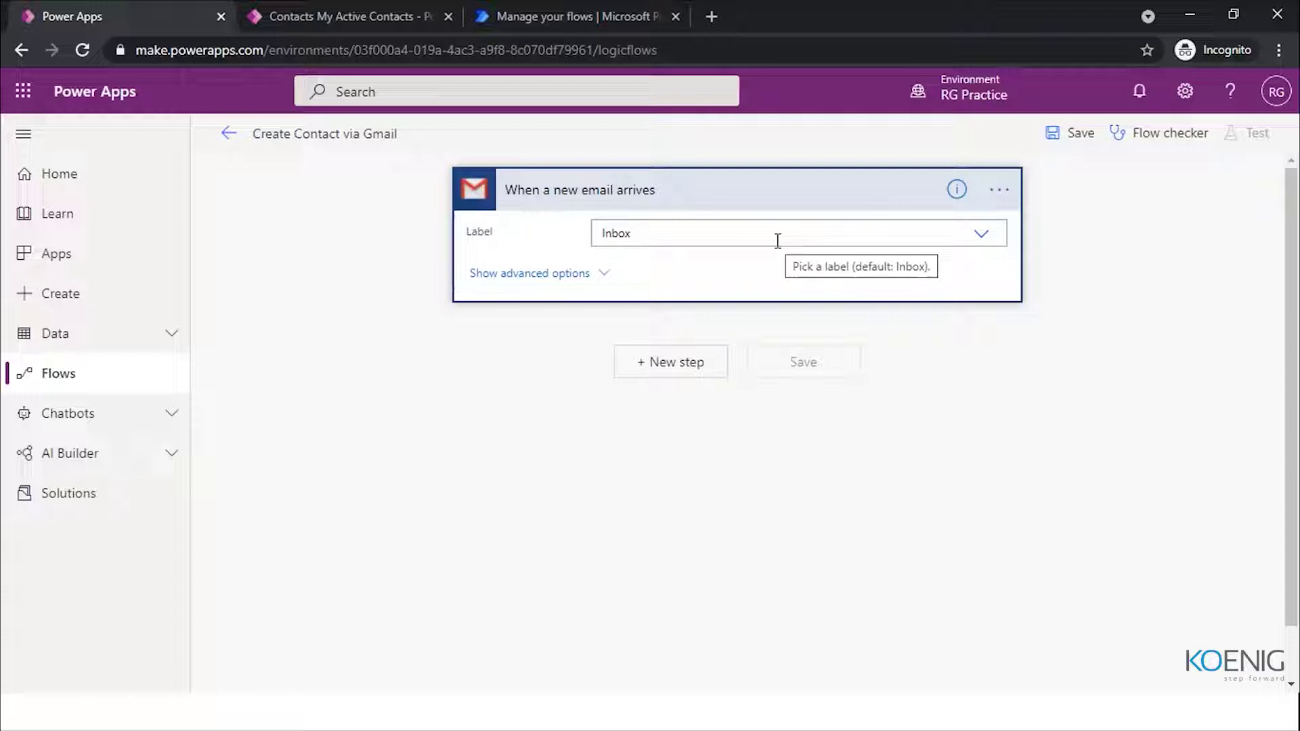
click(615, 278)
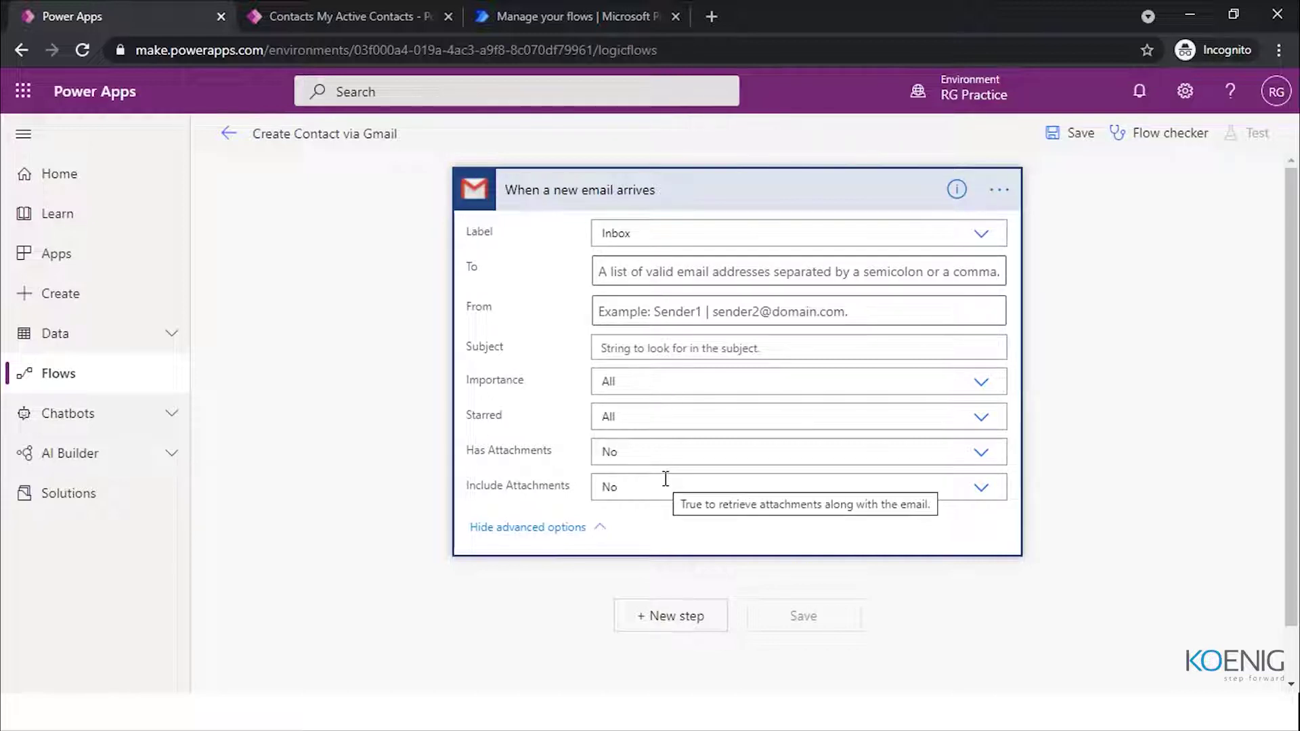
click(700, 198)
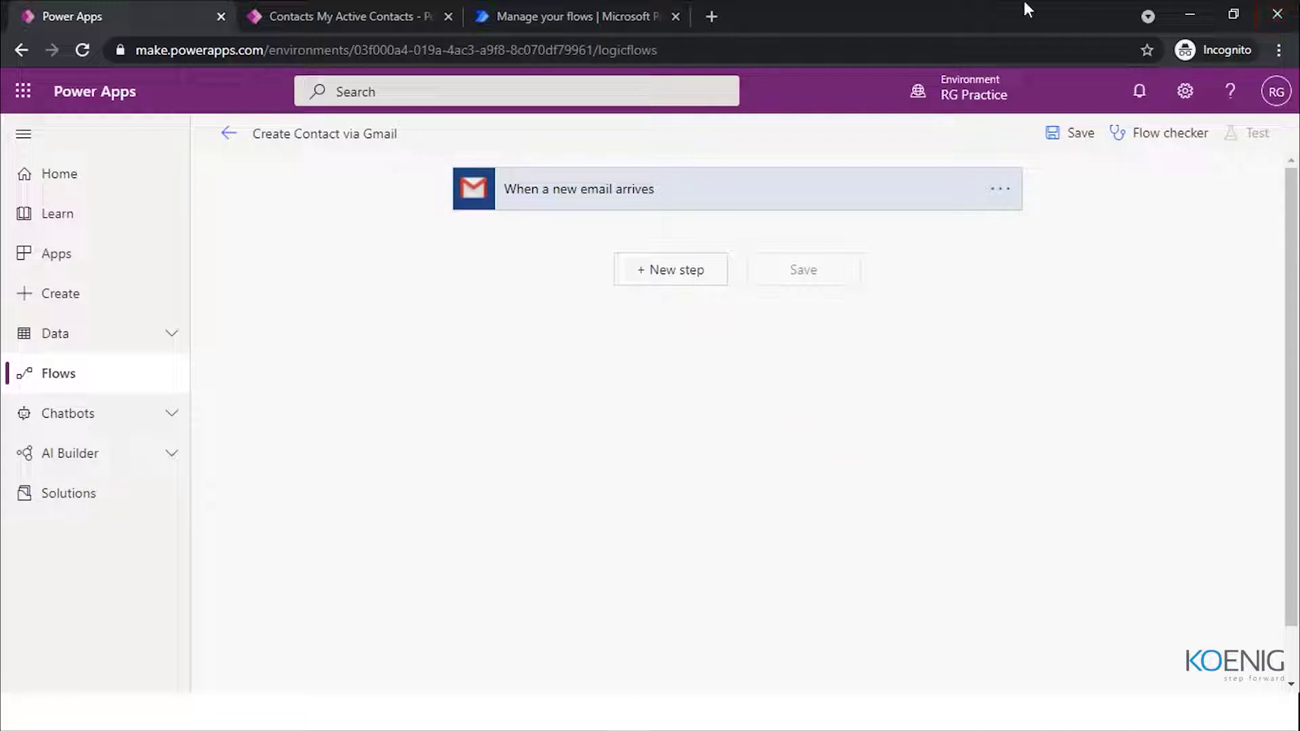
Add a Microsoft Dataverse 'Add a new row' action as a new step below the Gmail trigger.
click(314, 23)
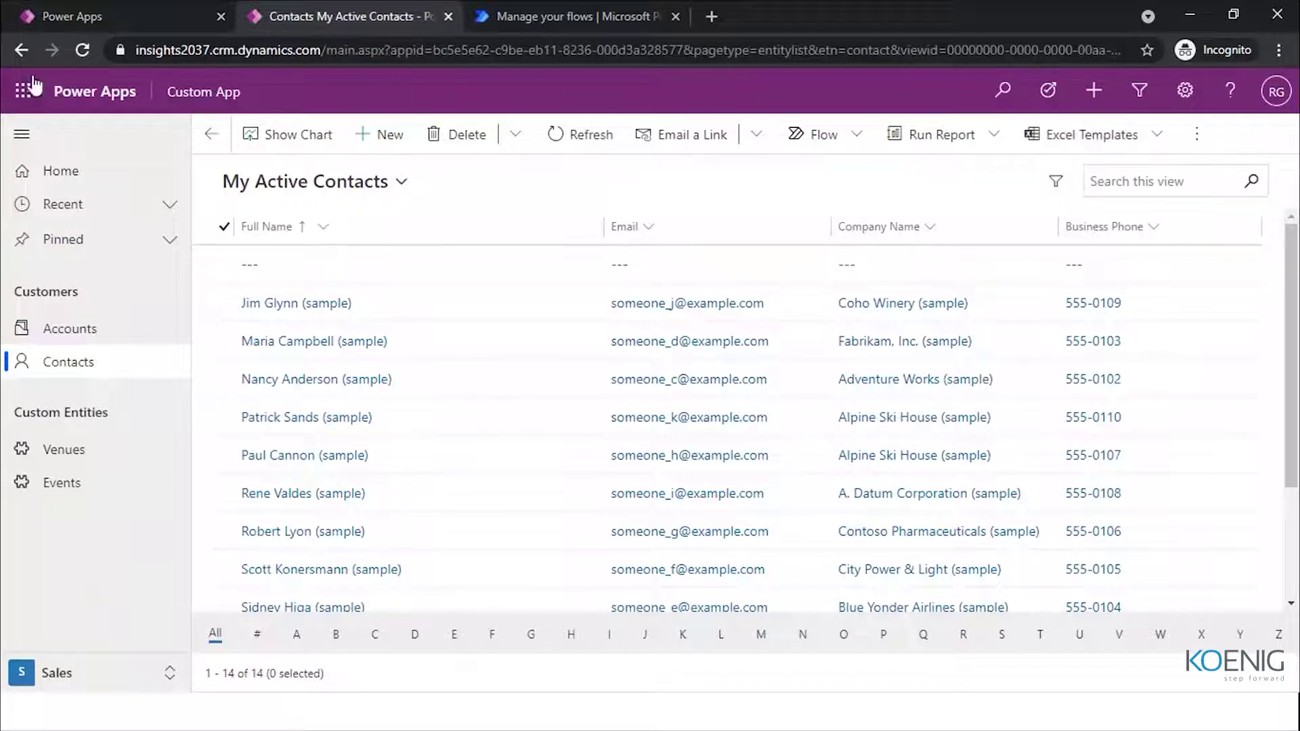
click(116, 15)
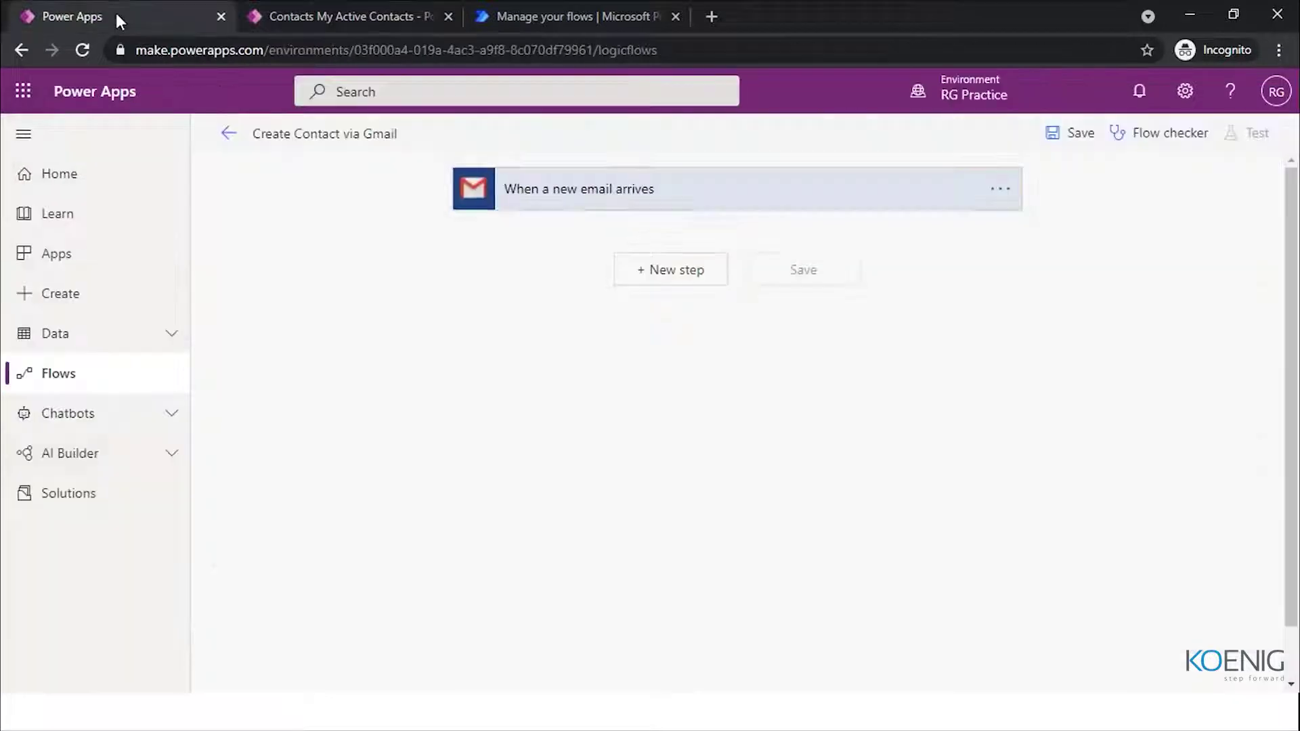
click(684, 283)
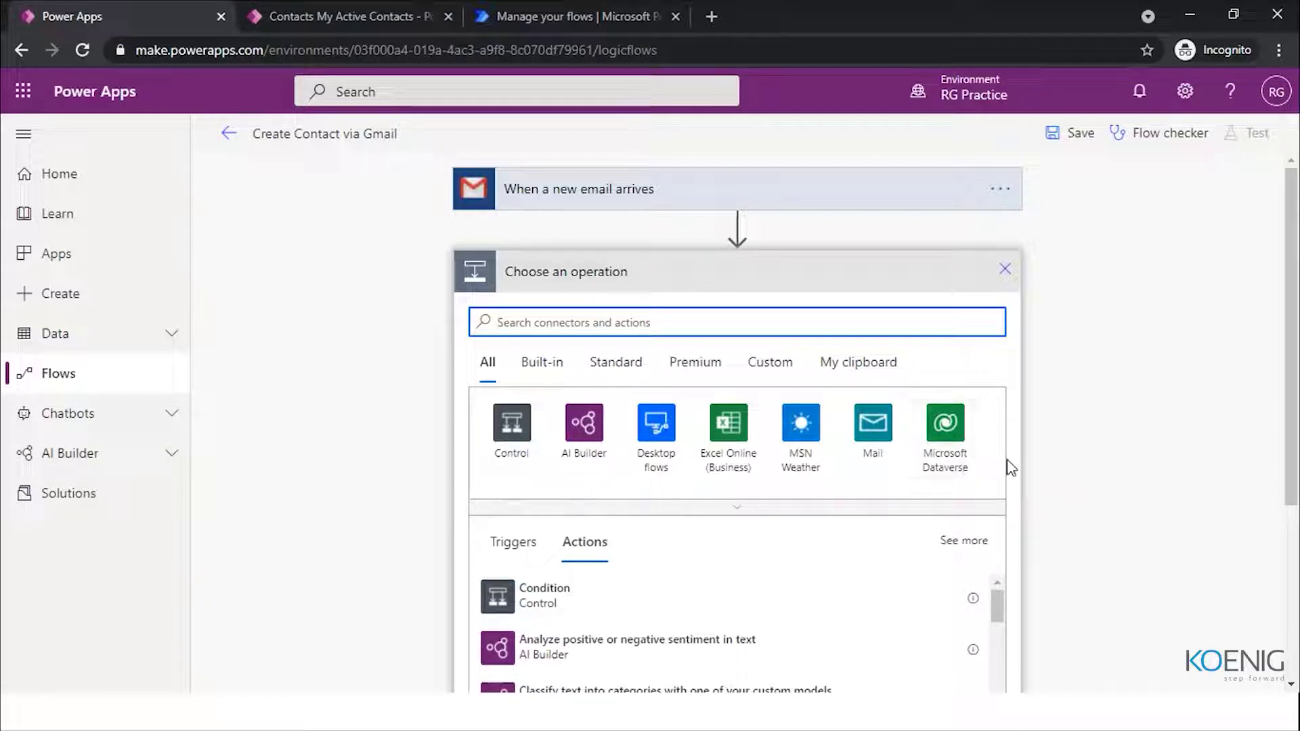
click(967, 451)
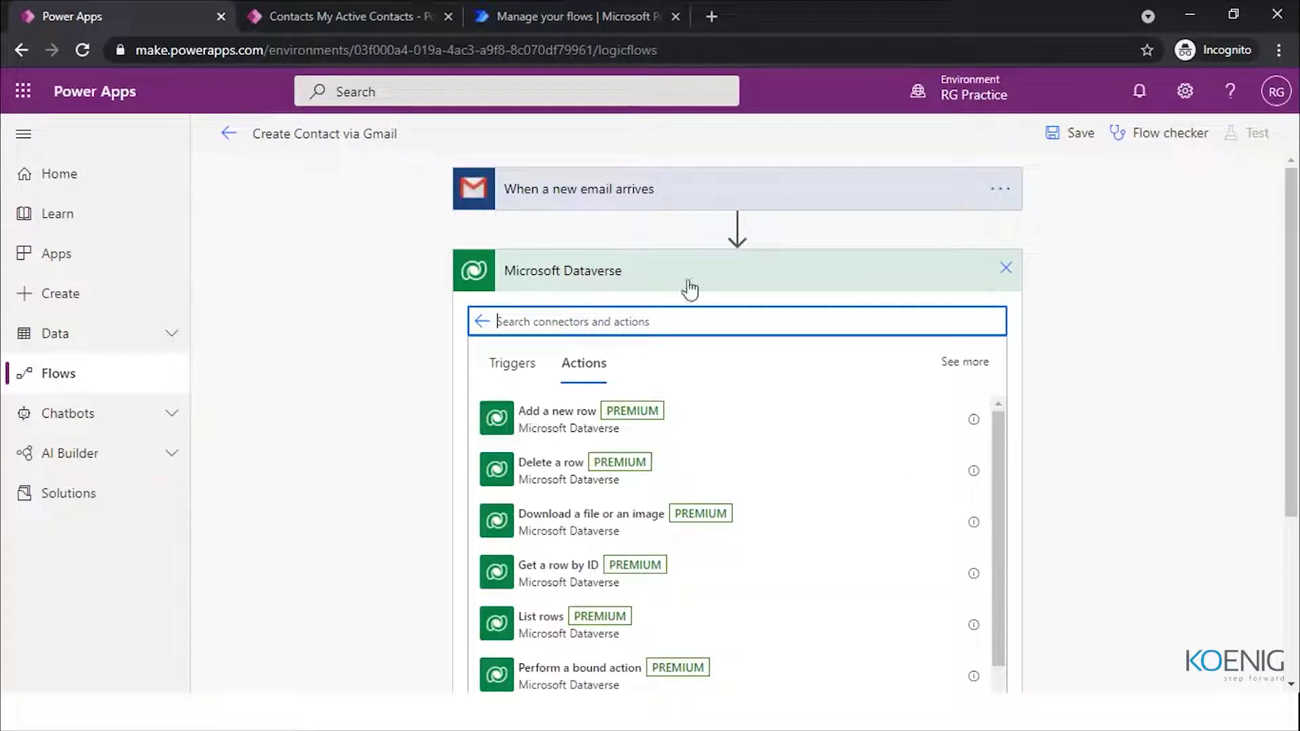
scroll(1088, 406, down, 3)
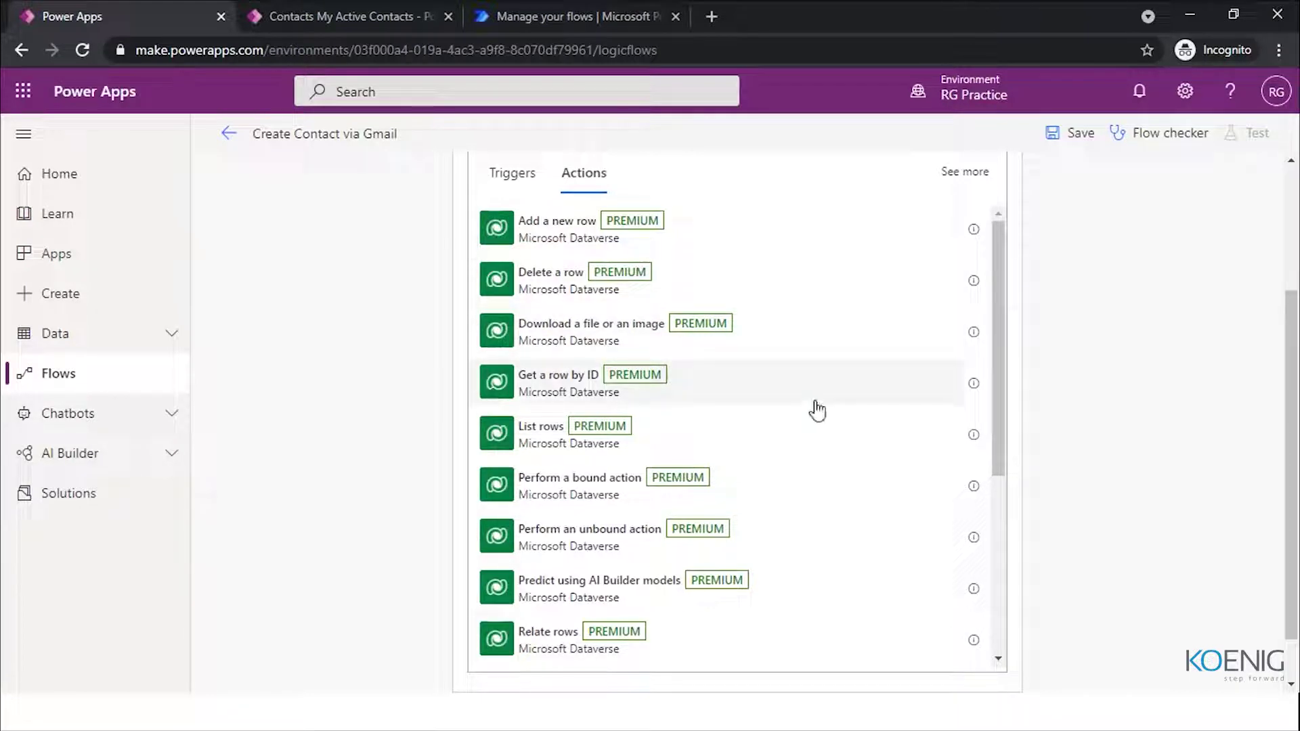
scroll(644, 494, down, 4)
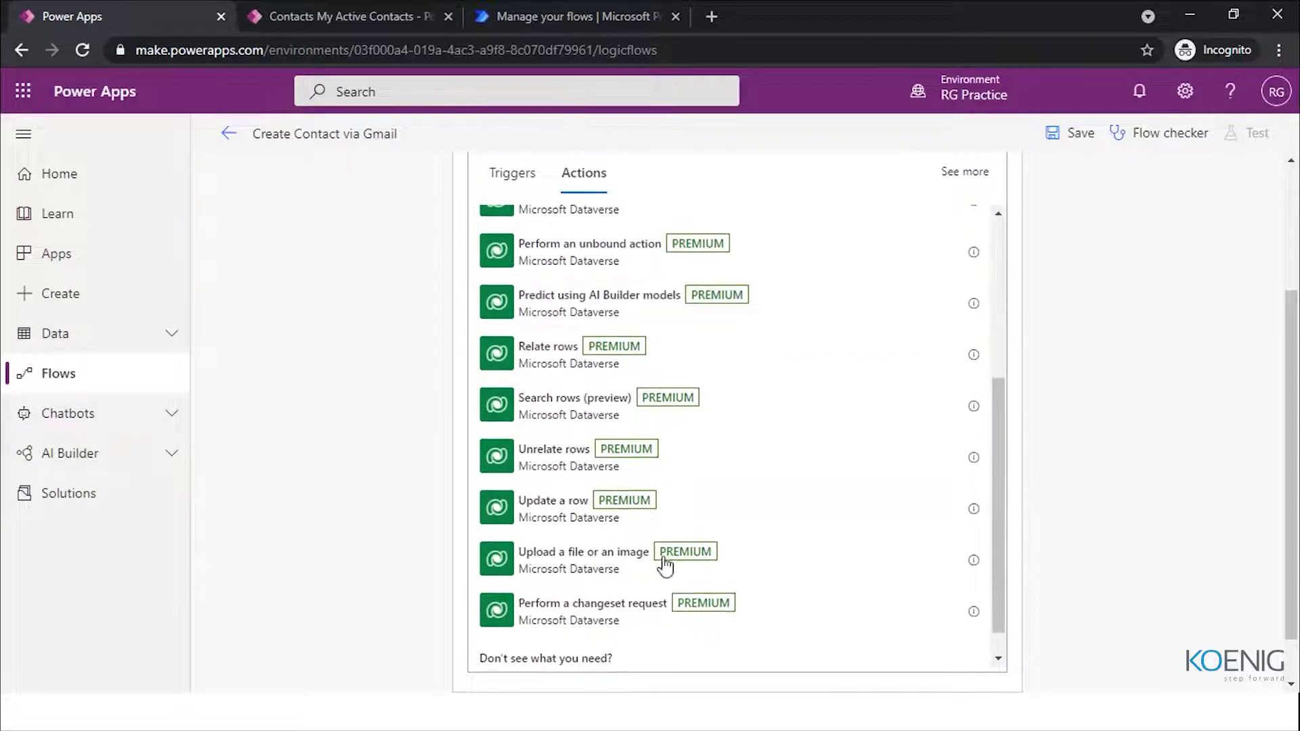
scroll(629, 612, up, 4)
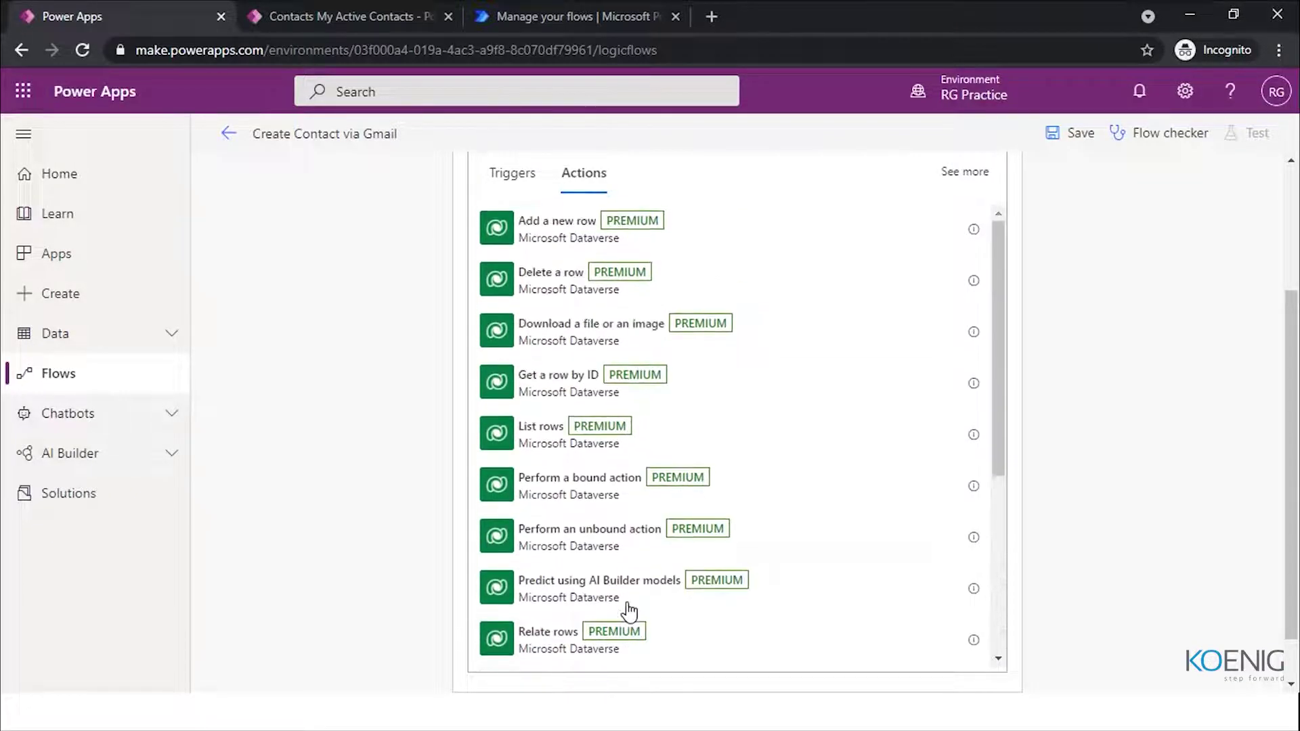
scroll(629, 612, up, 3)
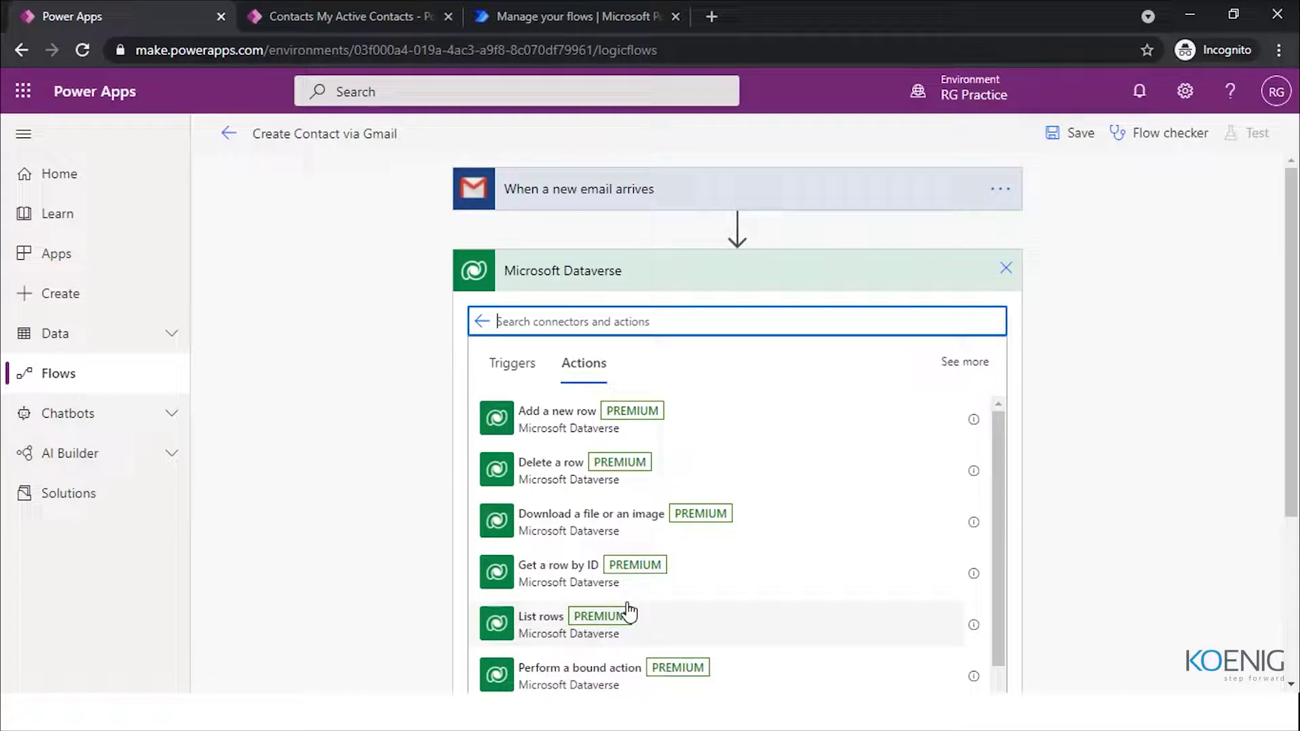
click(561, 437)
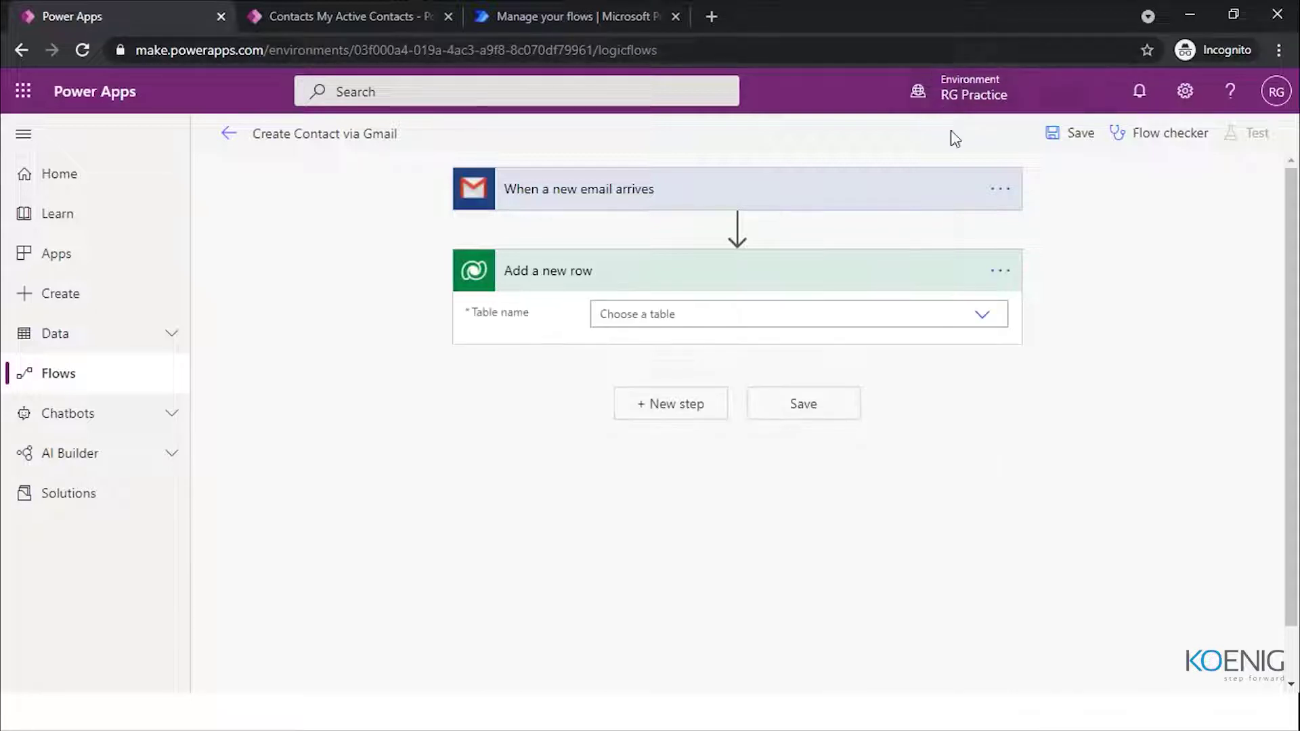
Create a new Dataverse connection for the Add a new row step and sign in.
click(1000, 272)
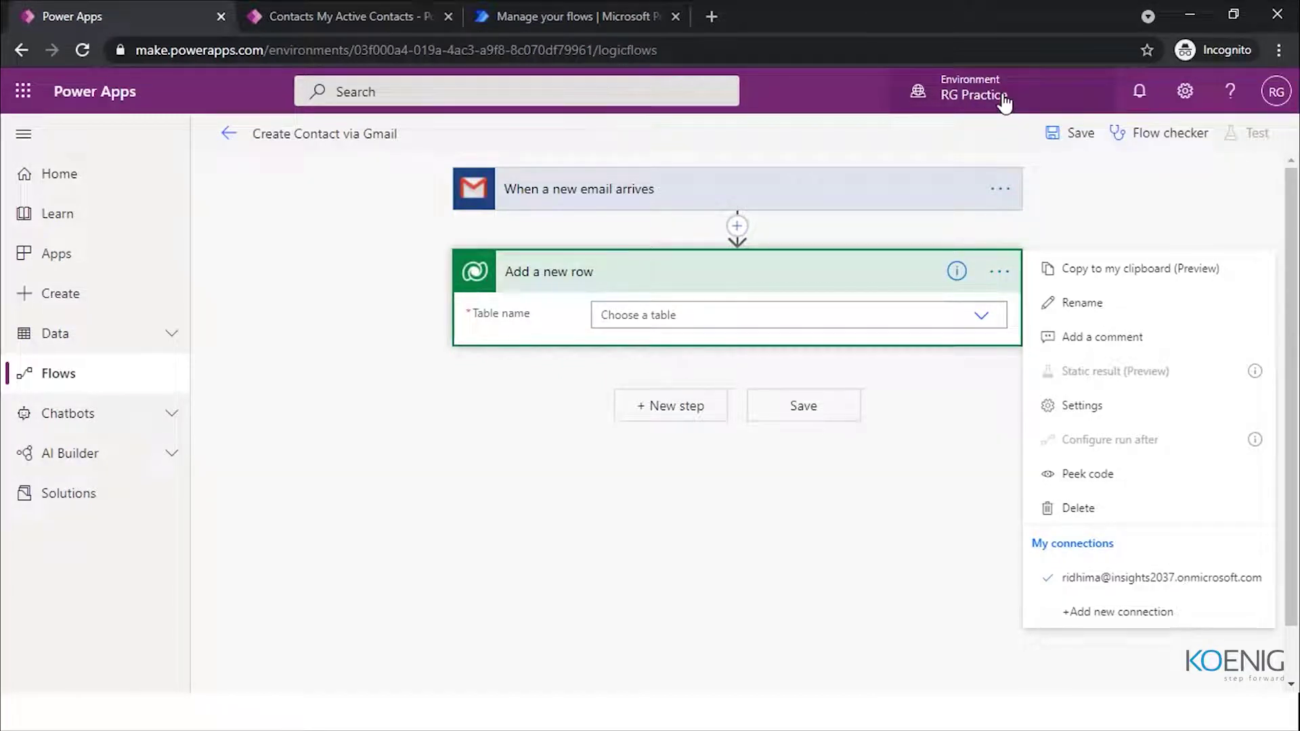
click(1083, 615)
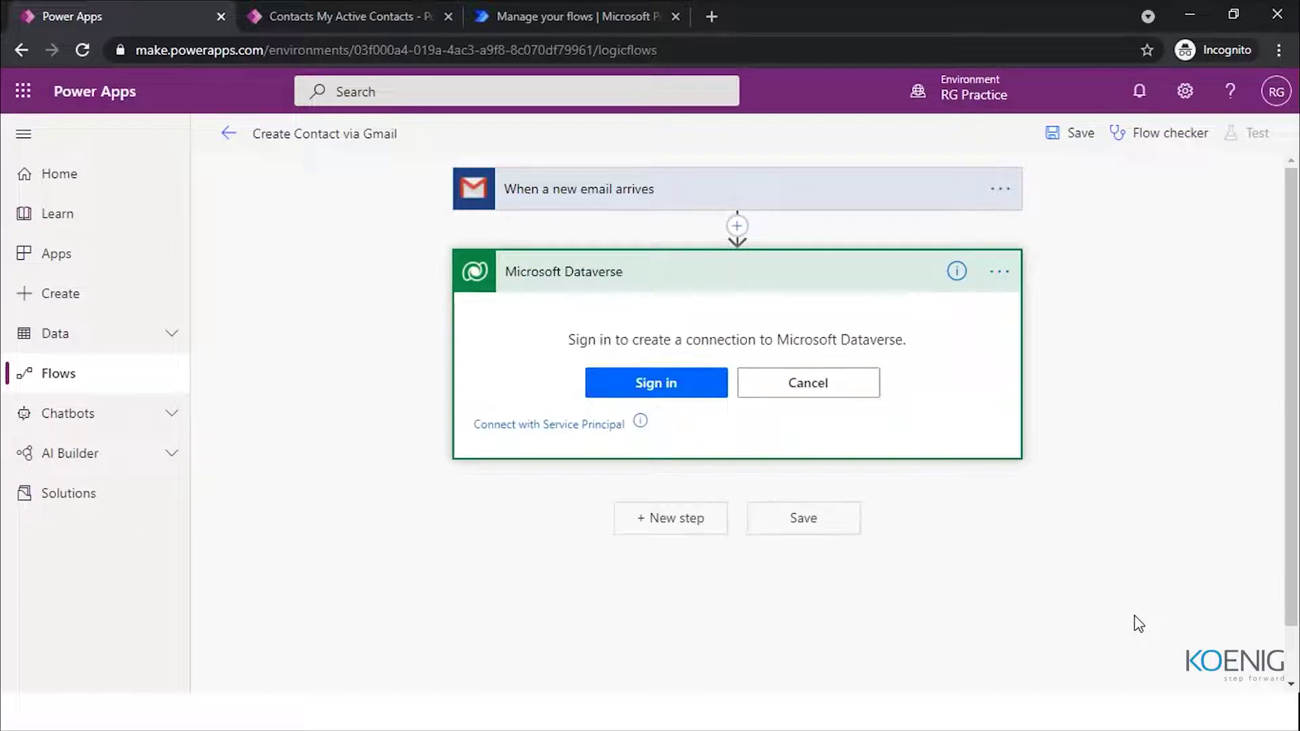
click(656, 384)
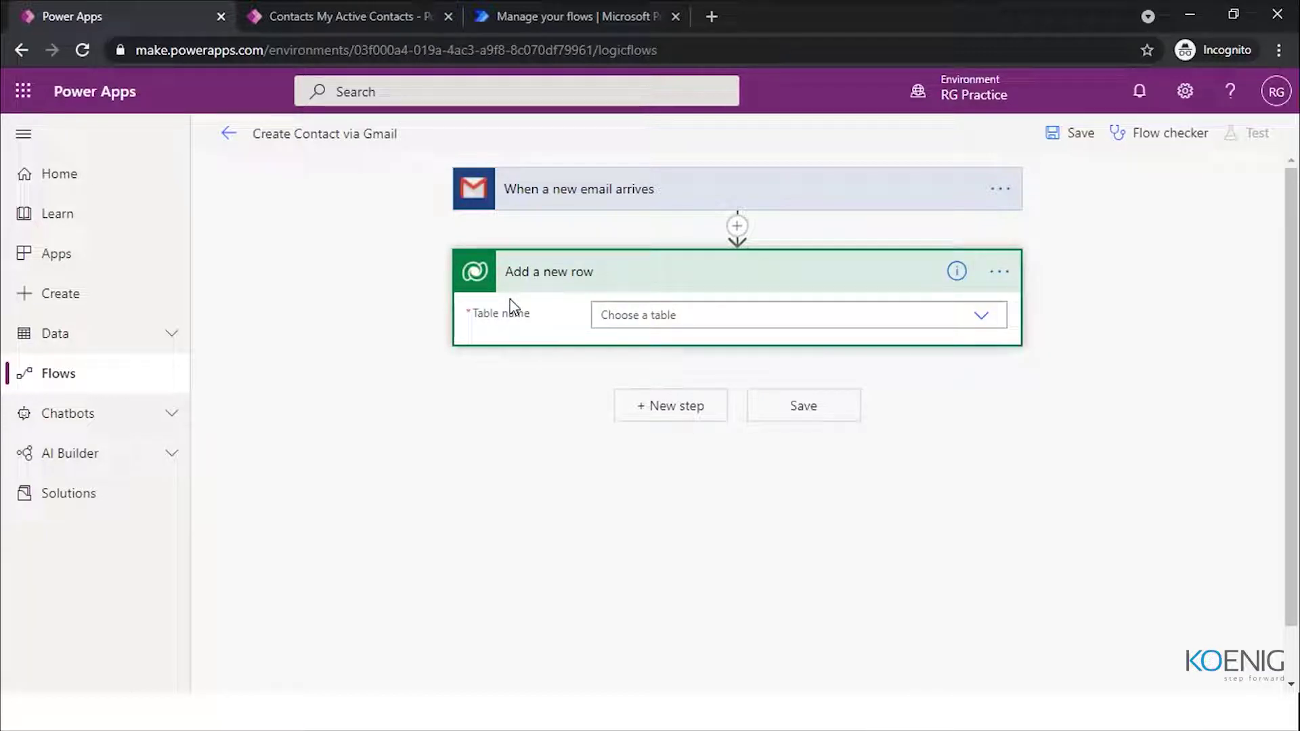
Search the table names for 'Conta' and choose the Contacts table.
click(986, 323)
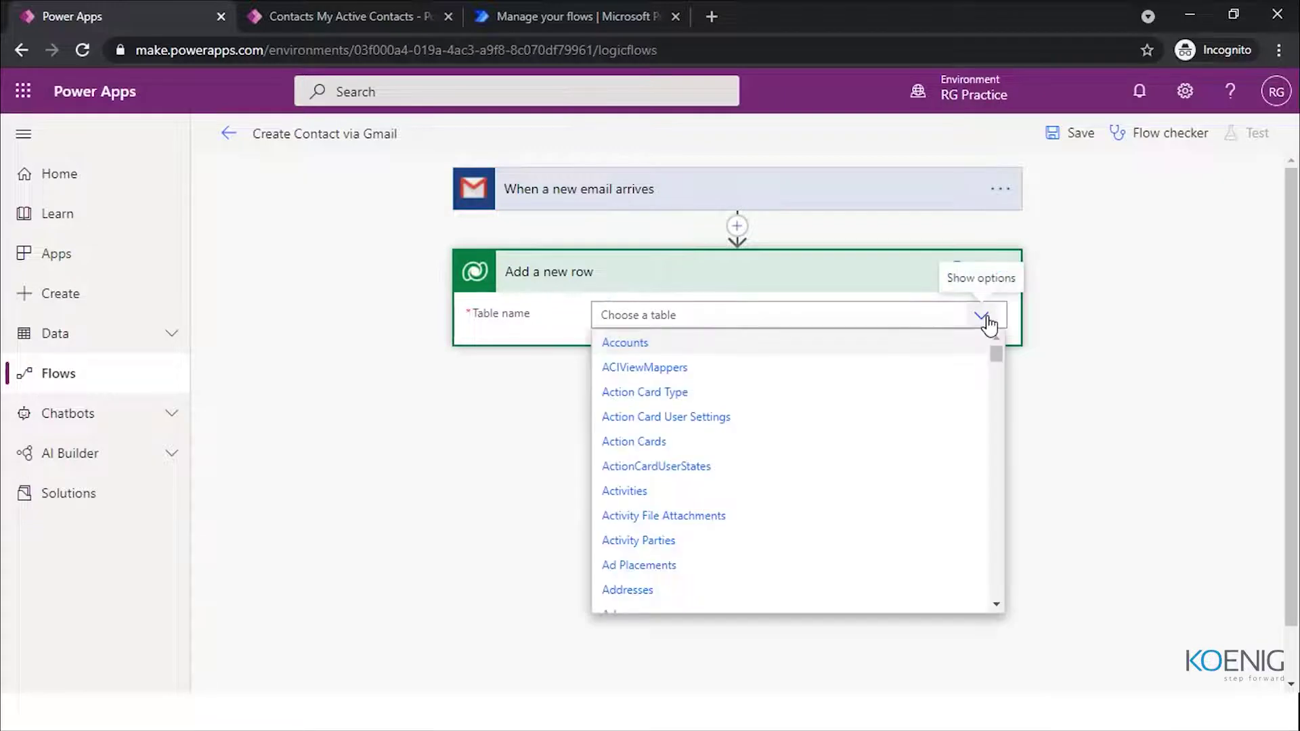
scroll(786, 434, down, 10)
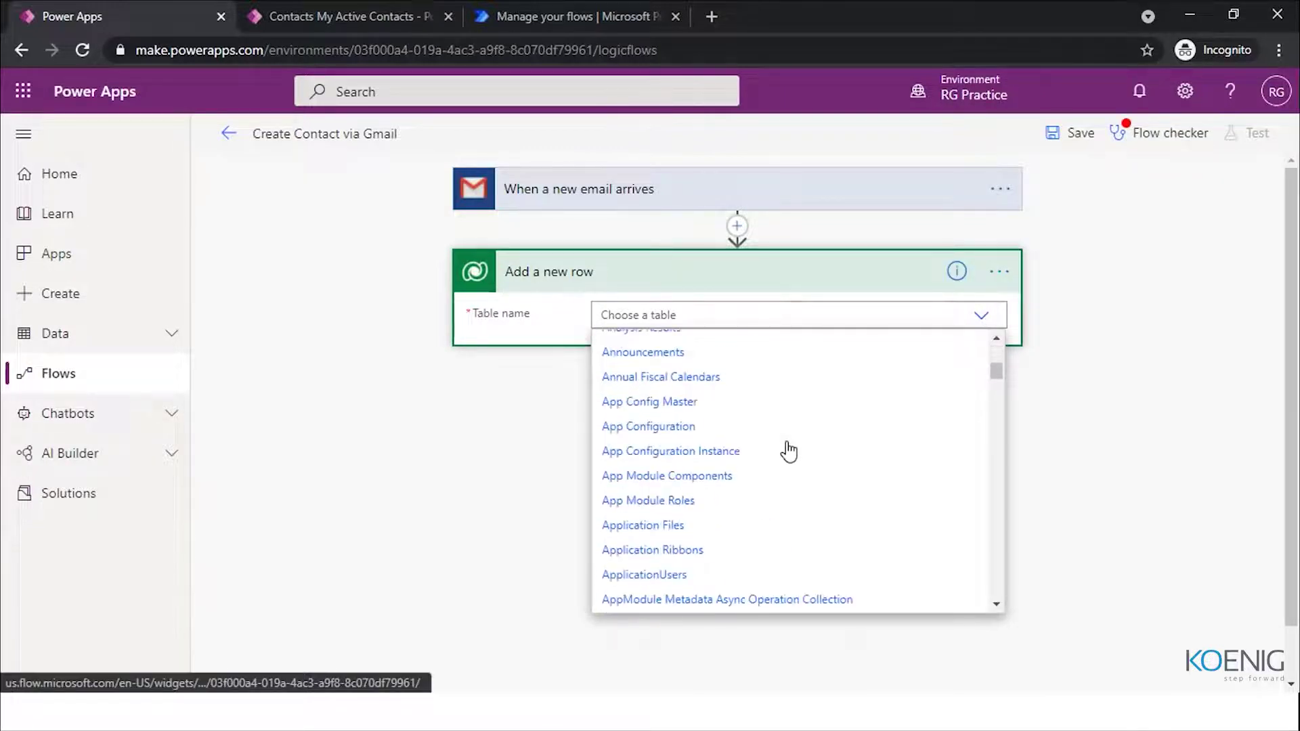
scroll(785, 449, up, 10)
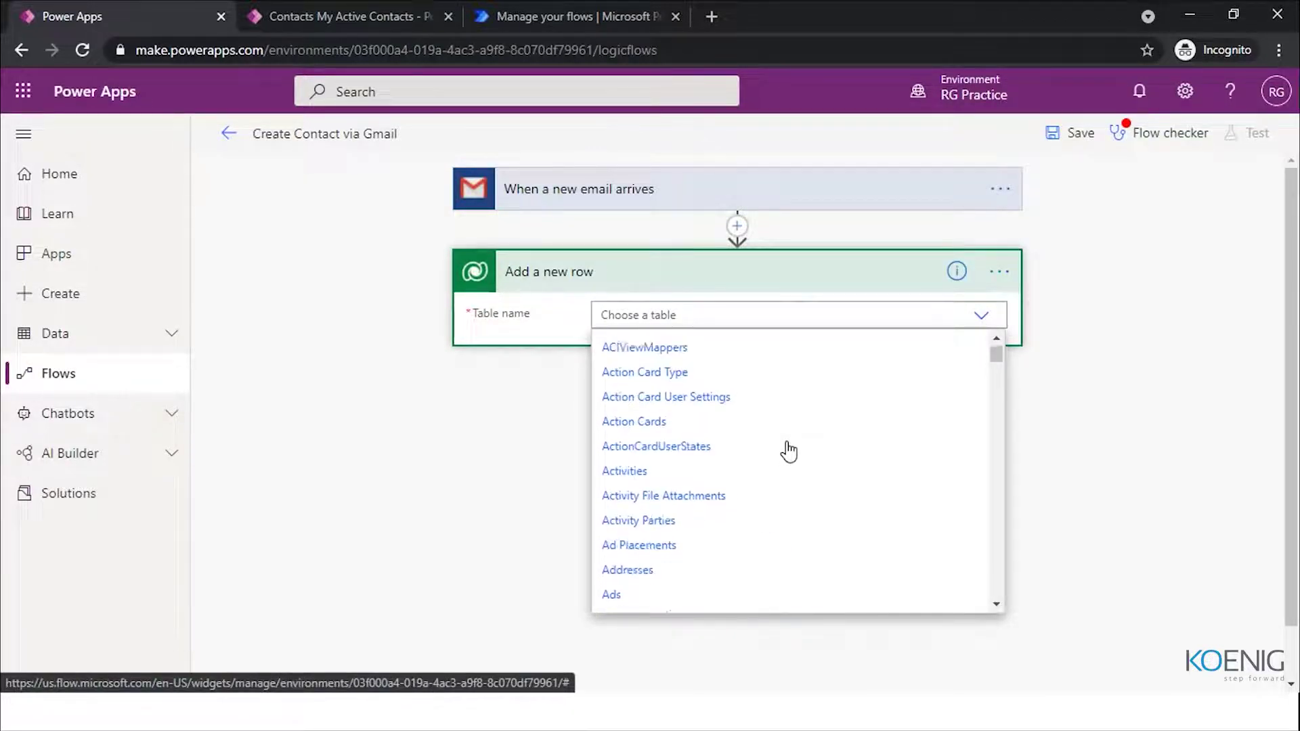
click(701, 316)
text(ven)
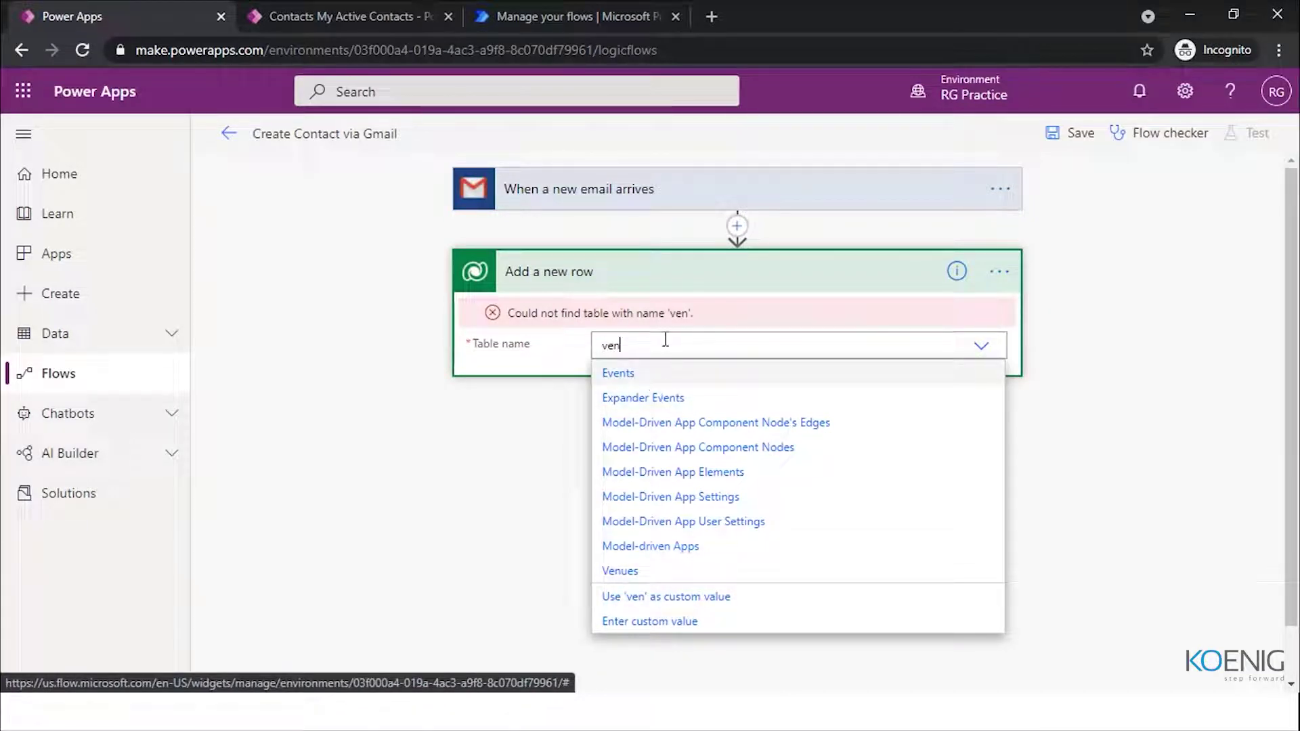
key(BackSpace)
key(BackSpace)
key(BackSpace)
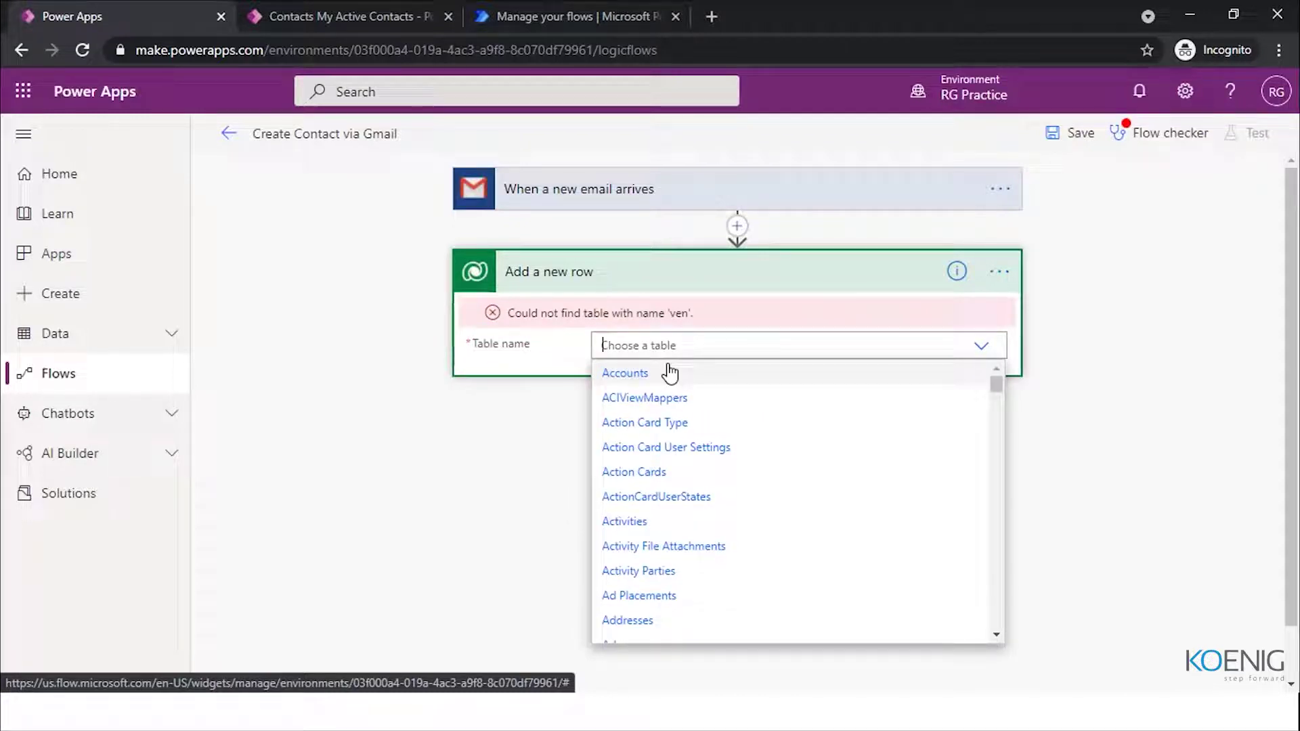
text(Conta)
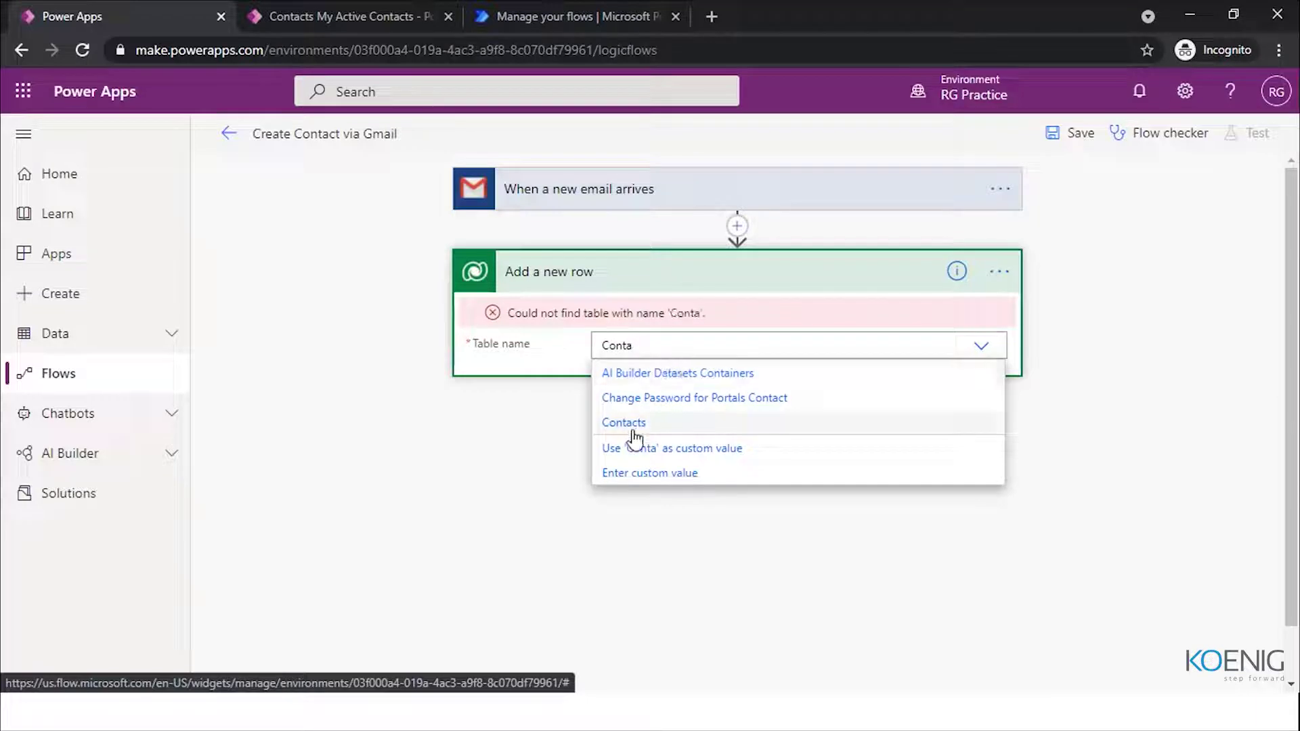
click(624, 423)
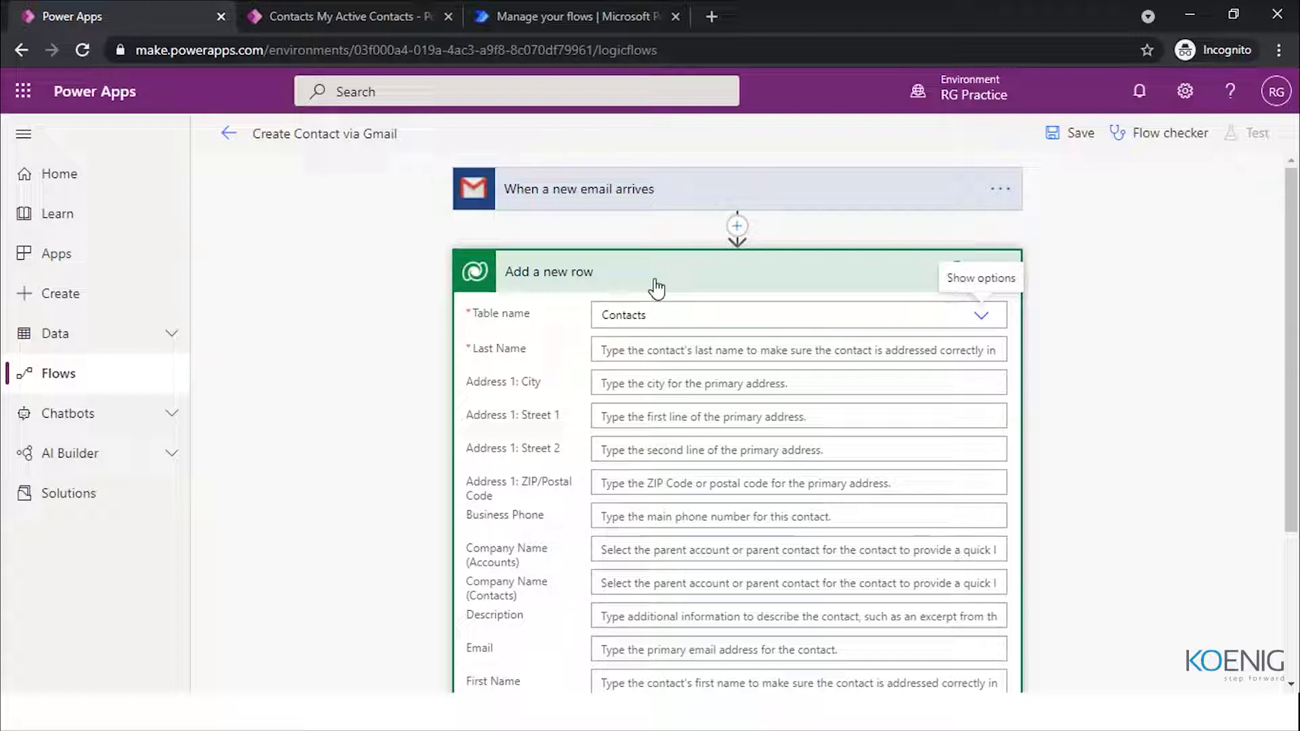
Open a blank New Contact, switch its form from Portal Contact to Information, then return to the flow.
click(332, 19)
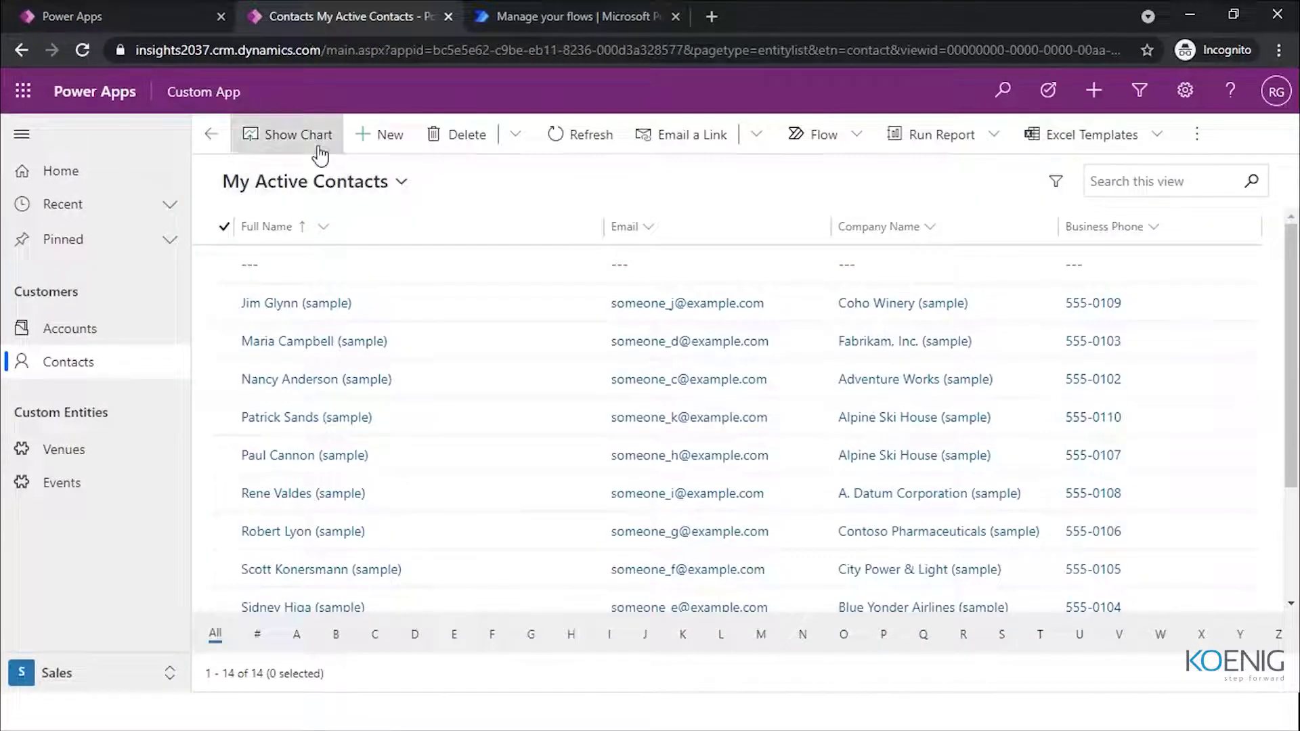
click(377, 143)
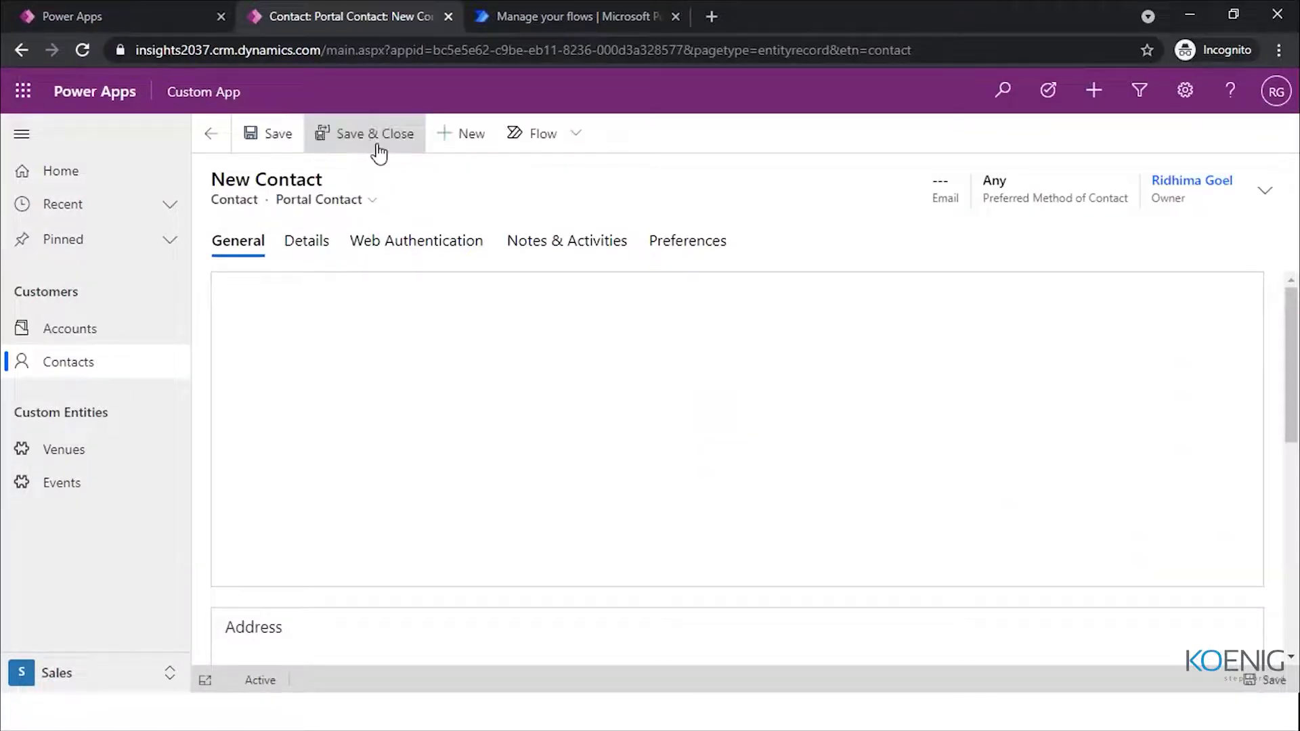
click(372, 202)
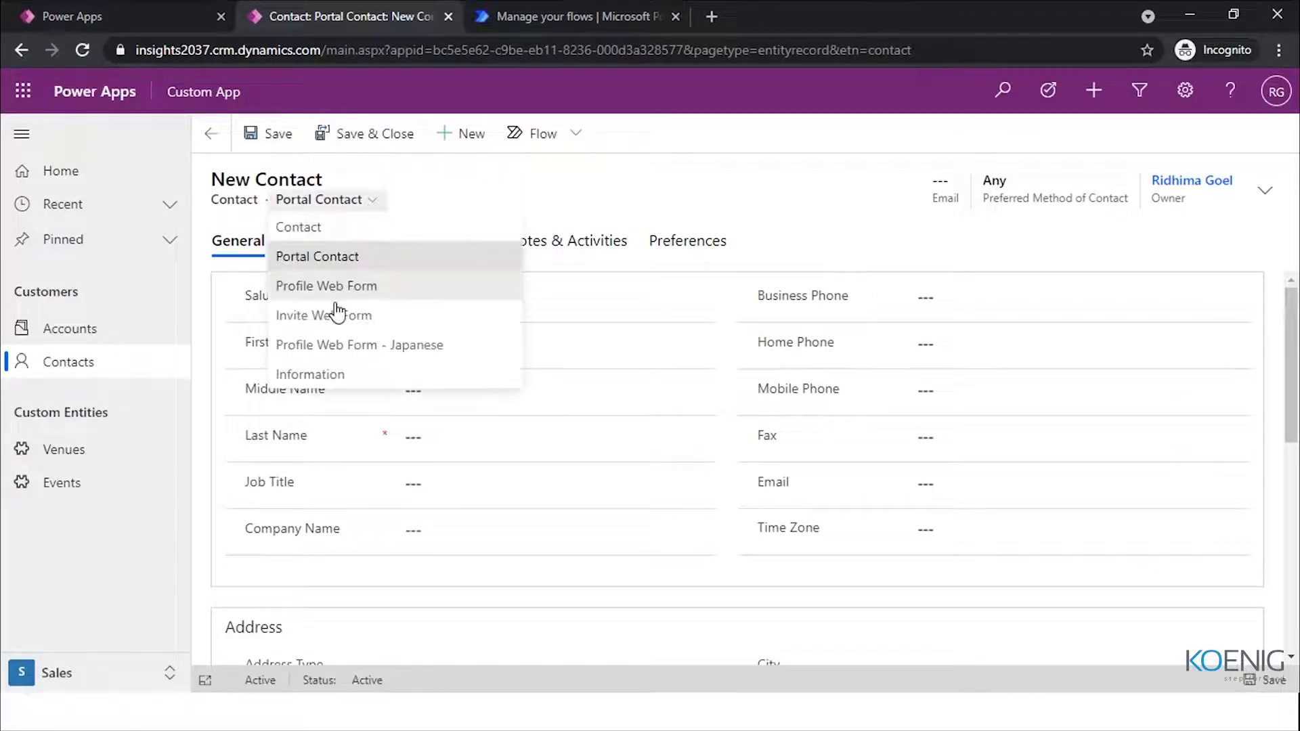
click(329, 374)
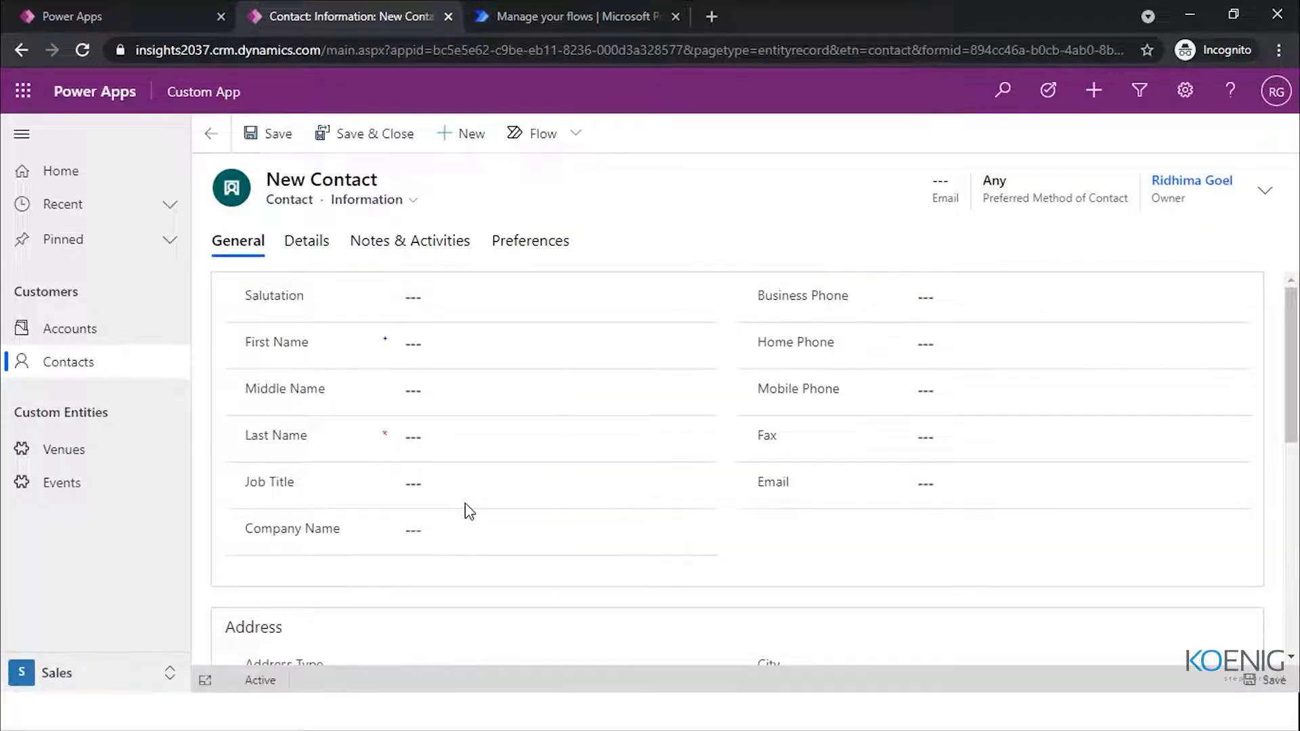
scroll(469, 511, down, 3)
scroll(908, 482, up, 3)
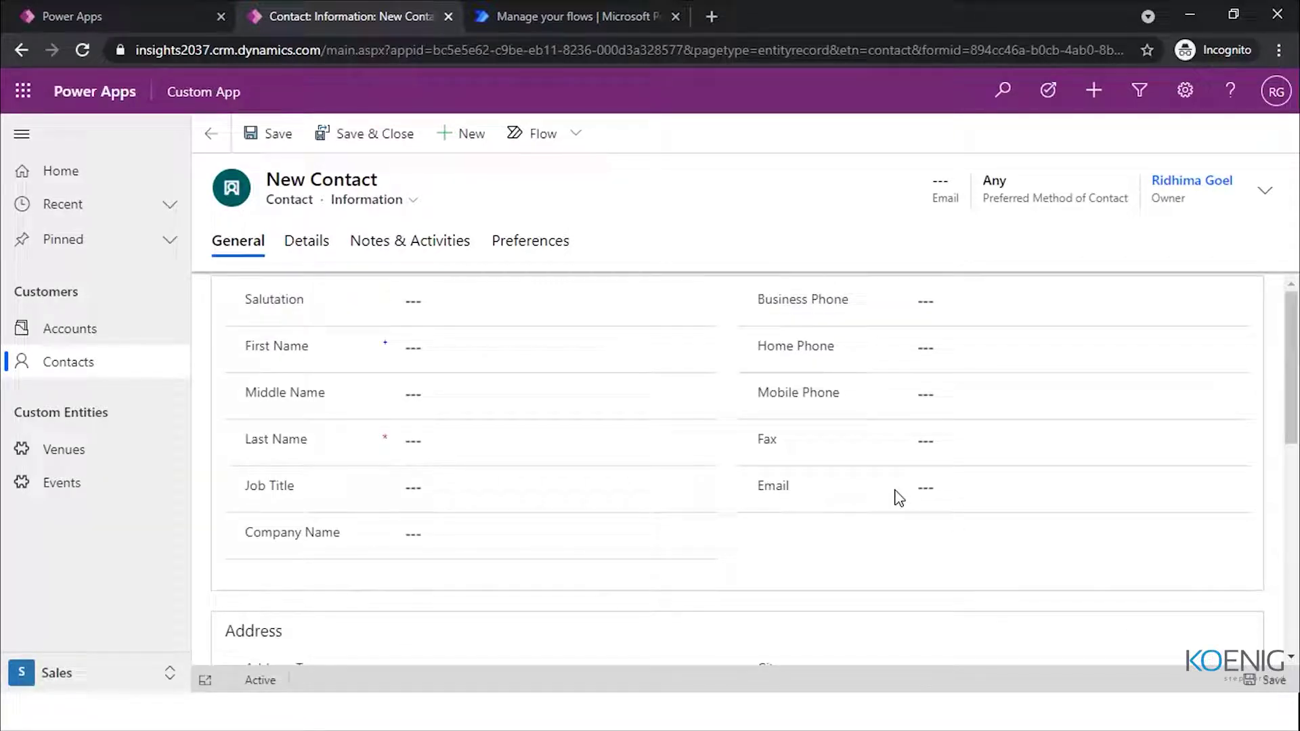
click(156, 17)
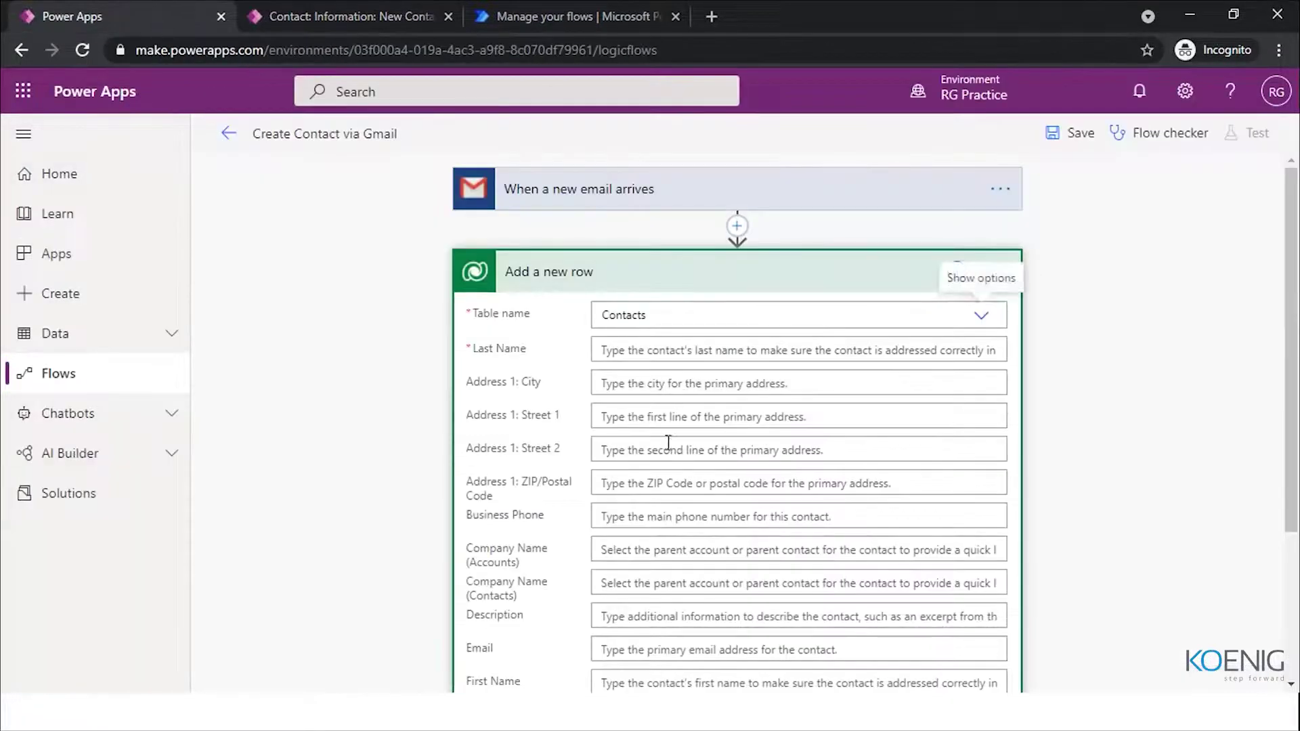
Select the contact's Last Name field and browse the dynamic content panel's email fields.
scroll(1297, 450, down, 2)
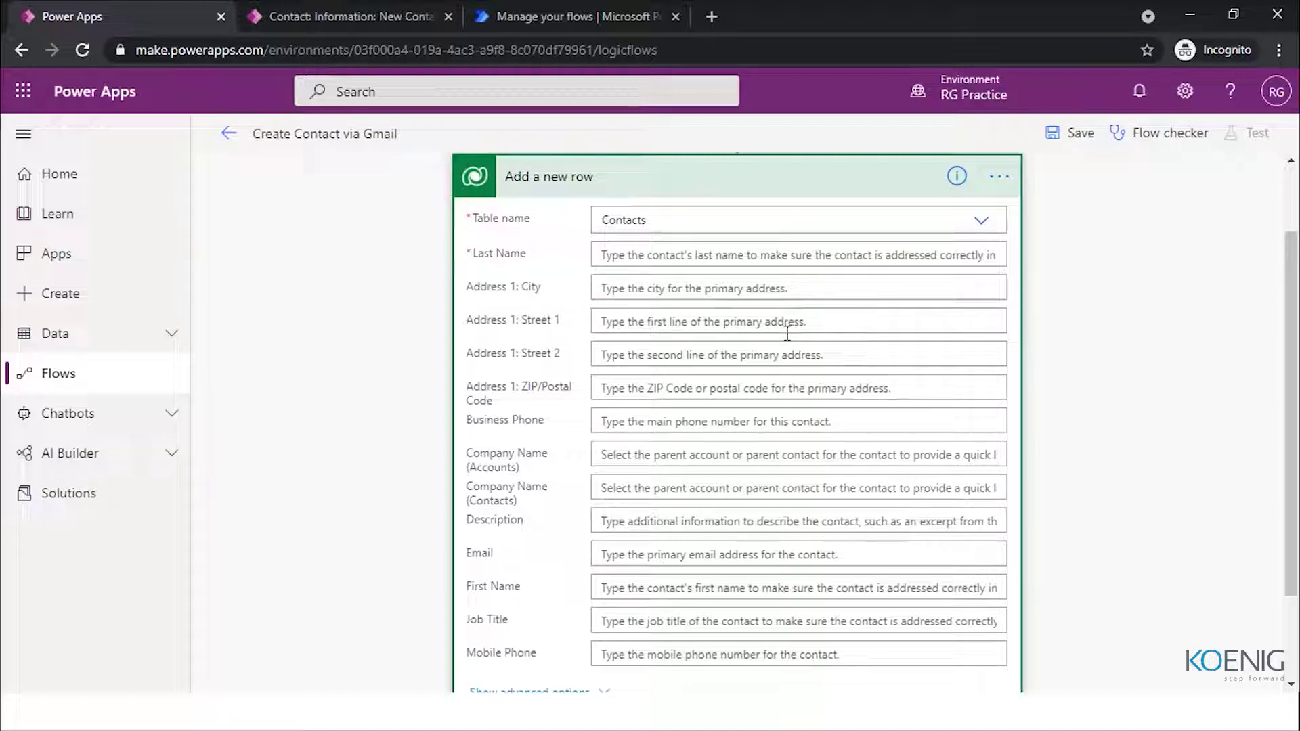
click(633, 260)
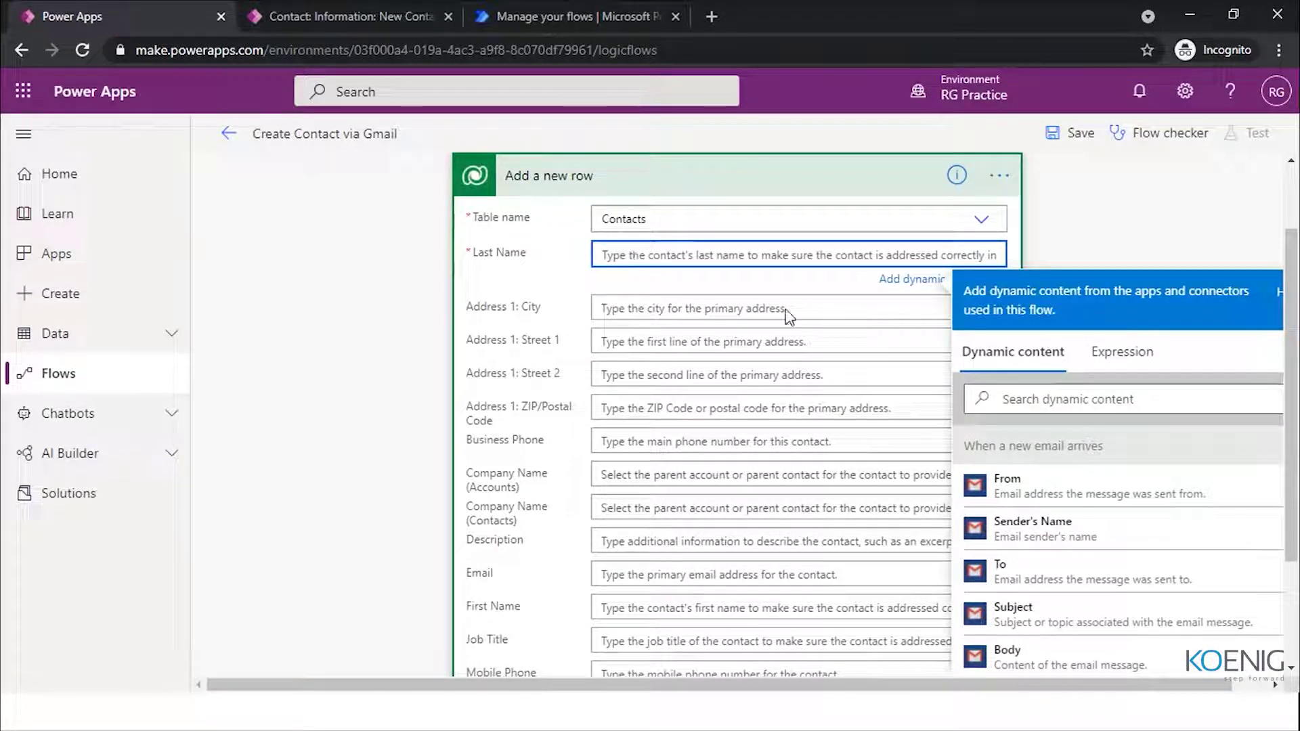
drag(620, 686, 655, 686)
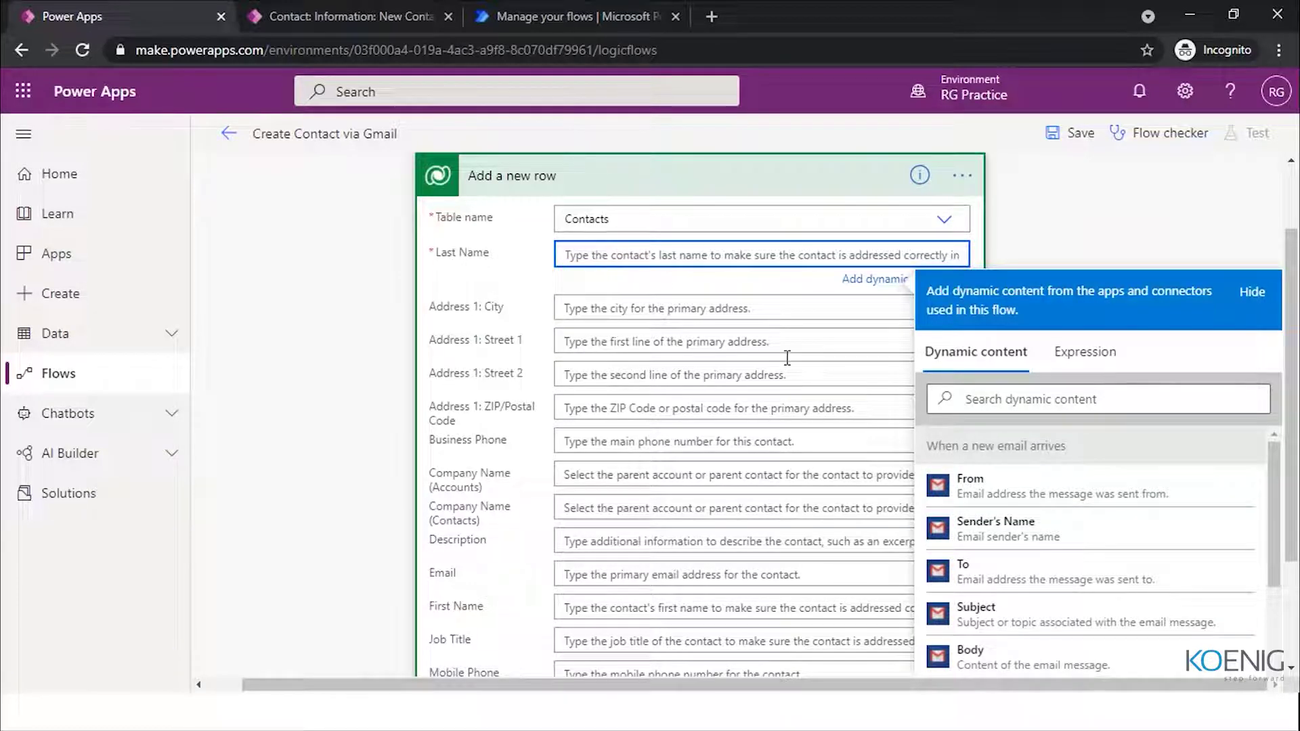
scroll(1255, 439, down, 3)
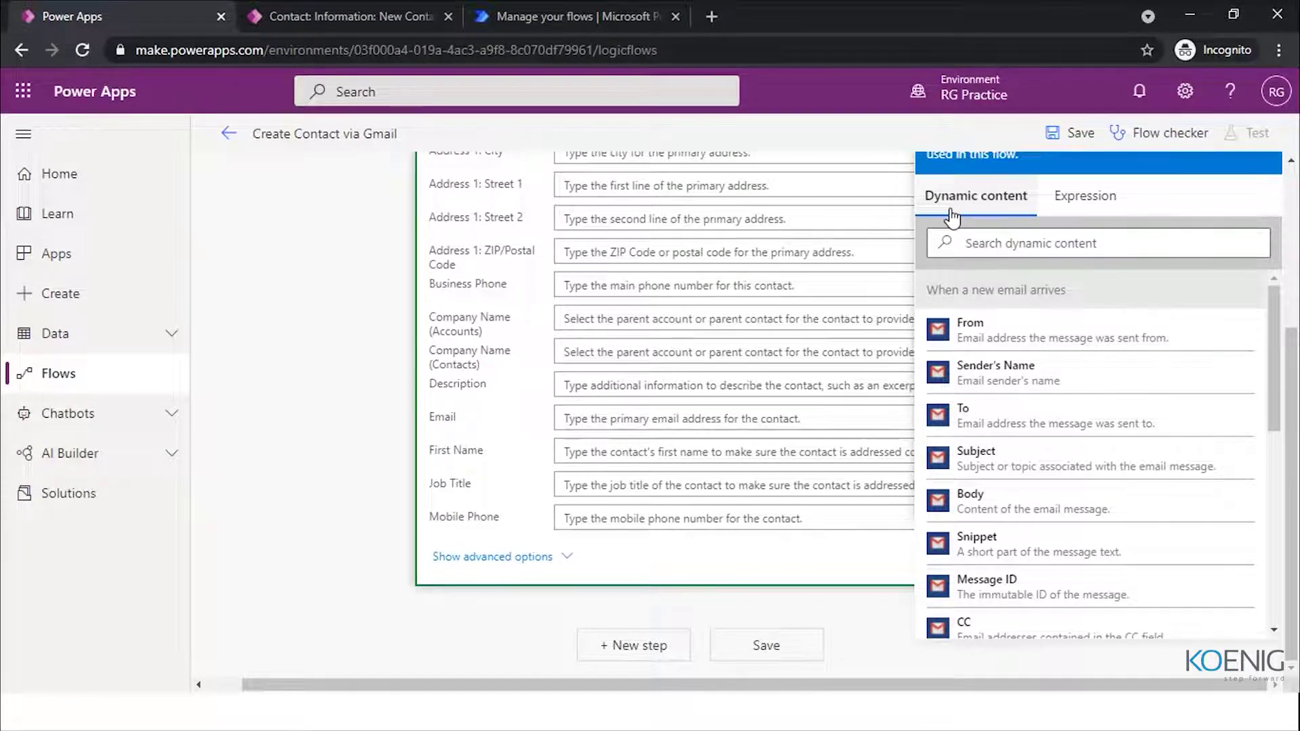
scroll(1002, 366, down, 5)
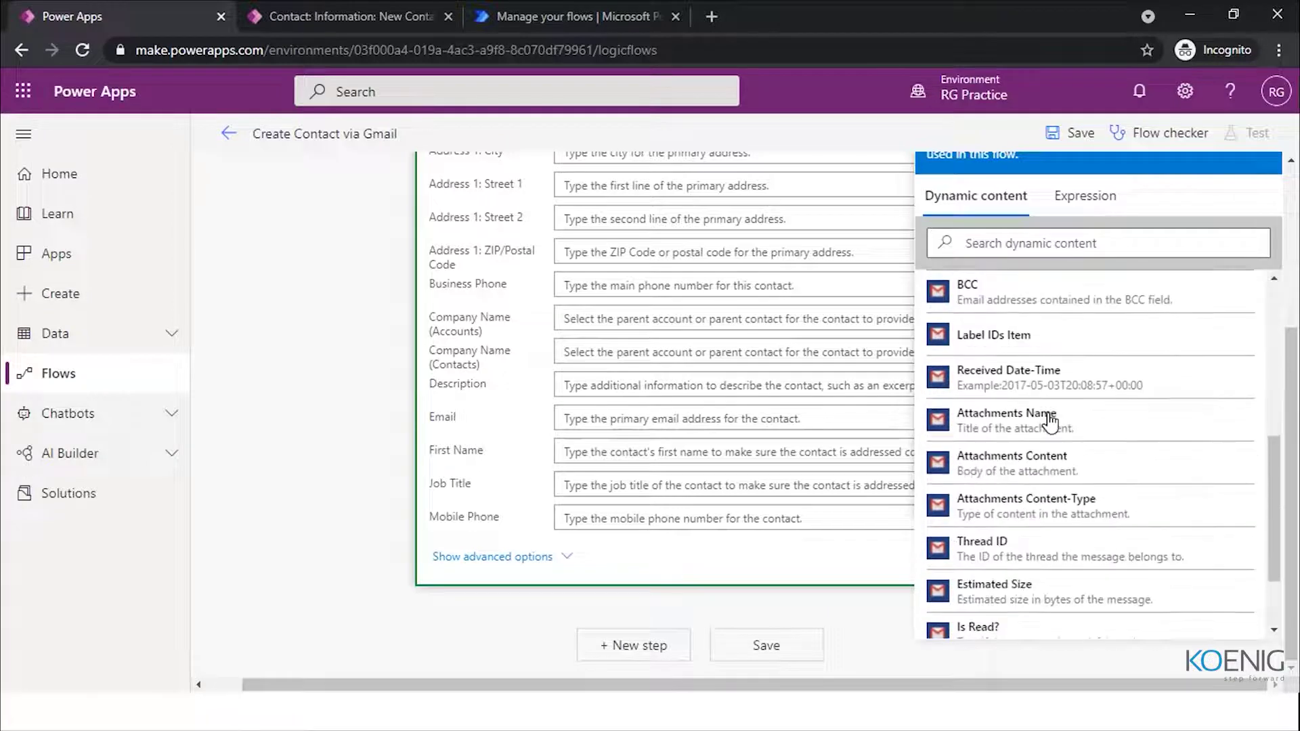
scroll(1050, 421, up, 6)
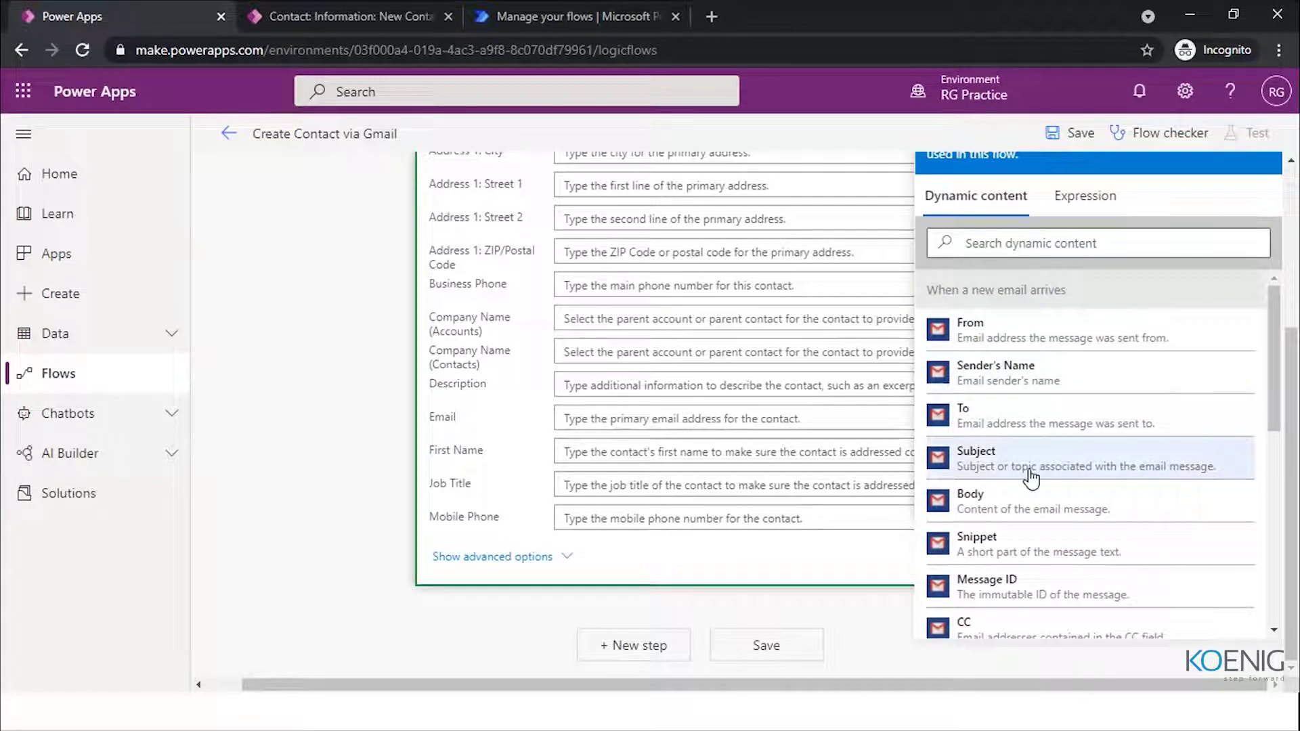
scroll(1163, 599, down, 2)
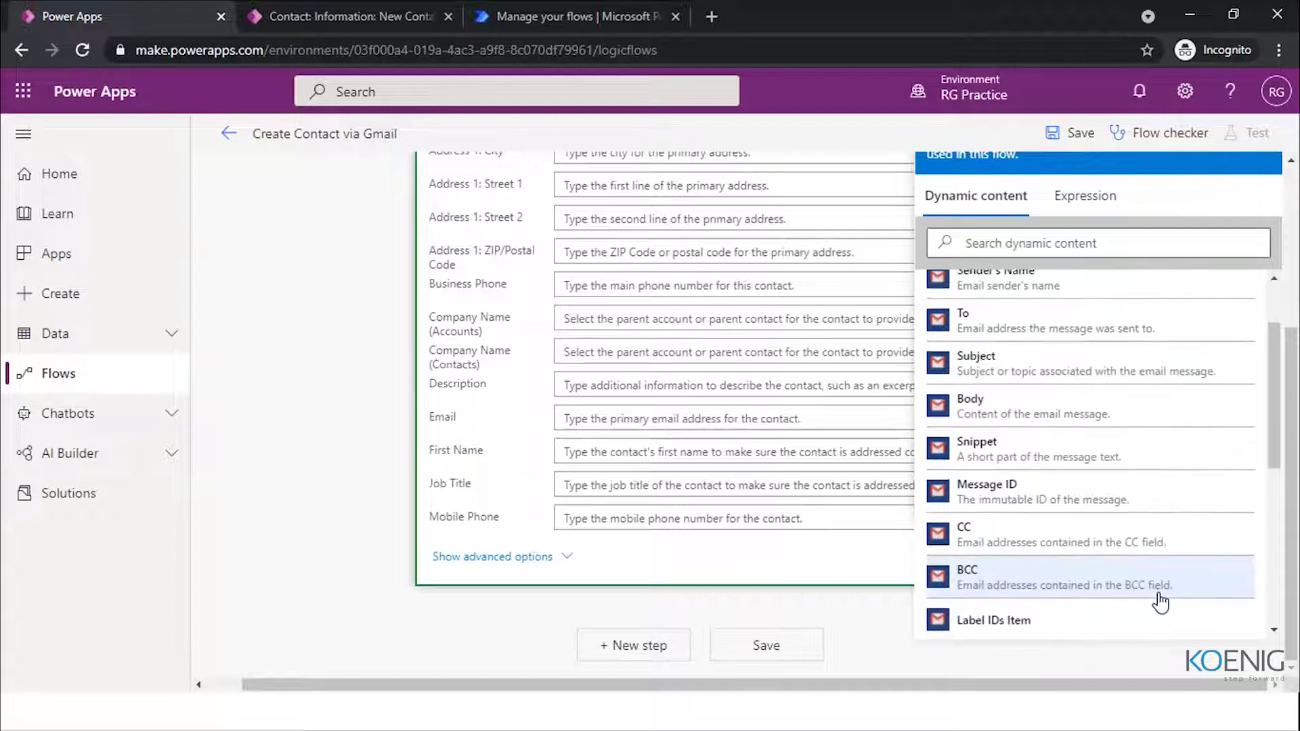
scroll(1162, 598, up, 2)
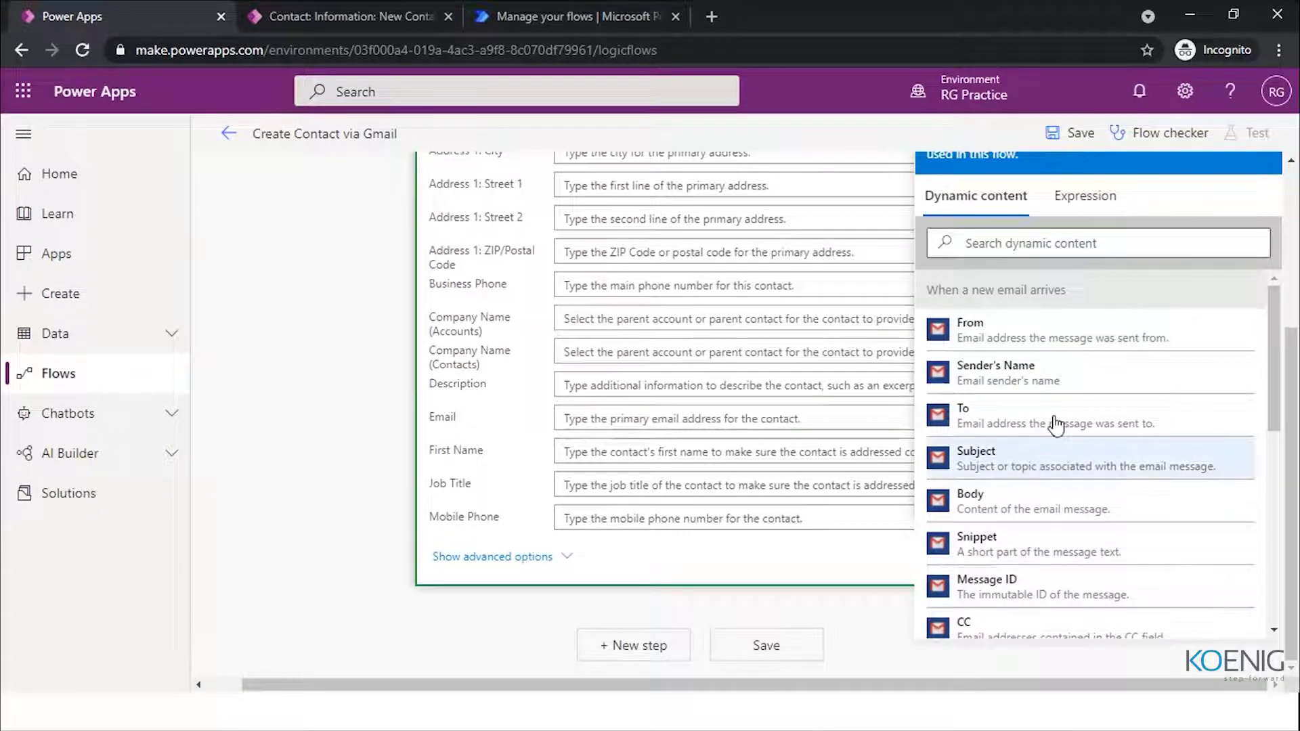
scroll(678, 366, up, 4)
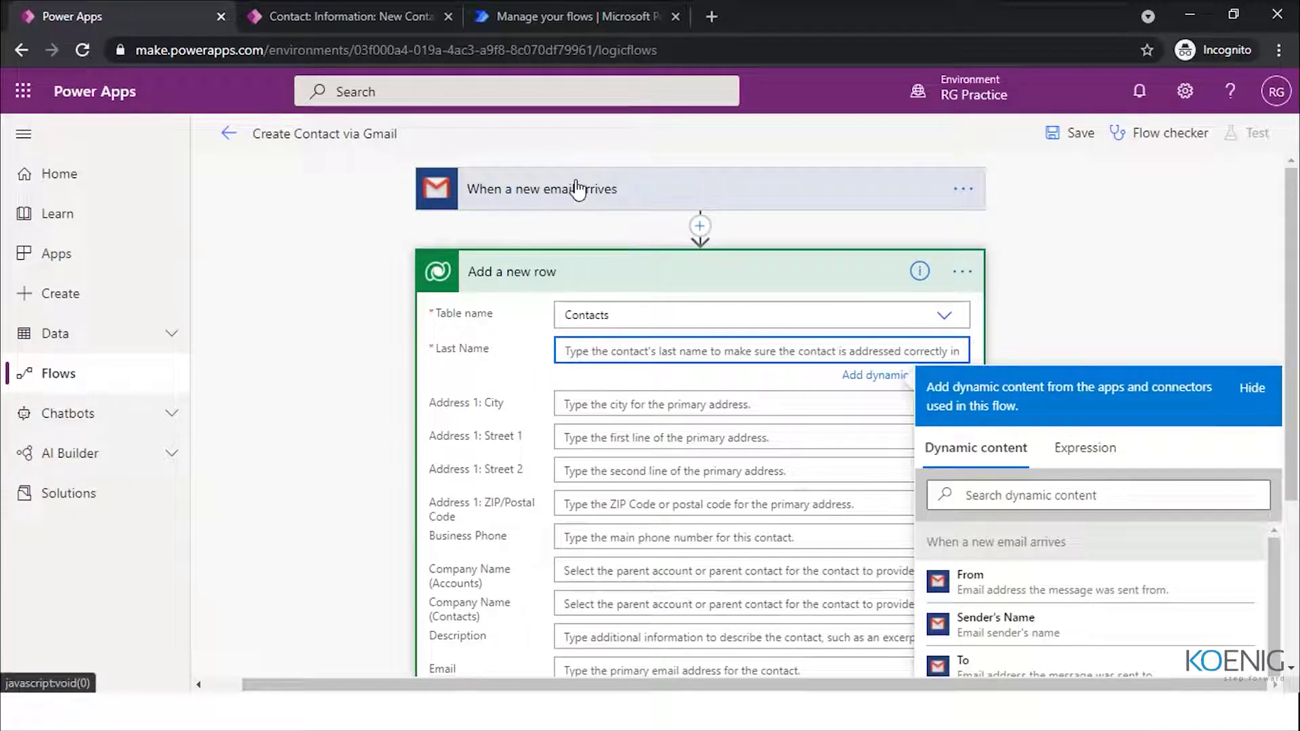
drag(1294, 368, 1294, 487)
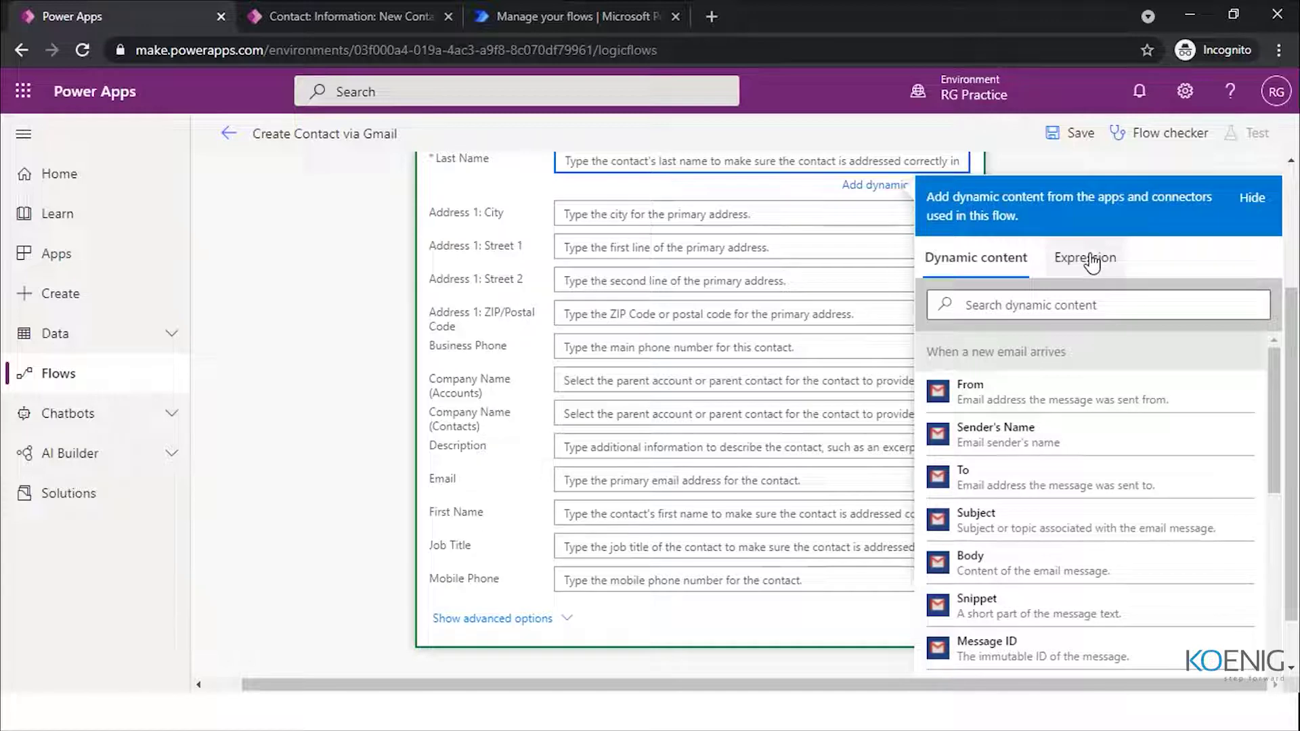
Insert the trigger's Sender's Name dynamic value into the Last Name field.
click(1090, 256)
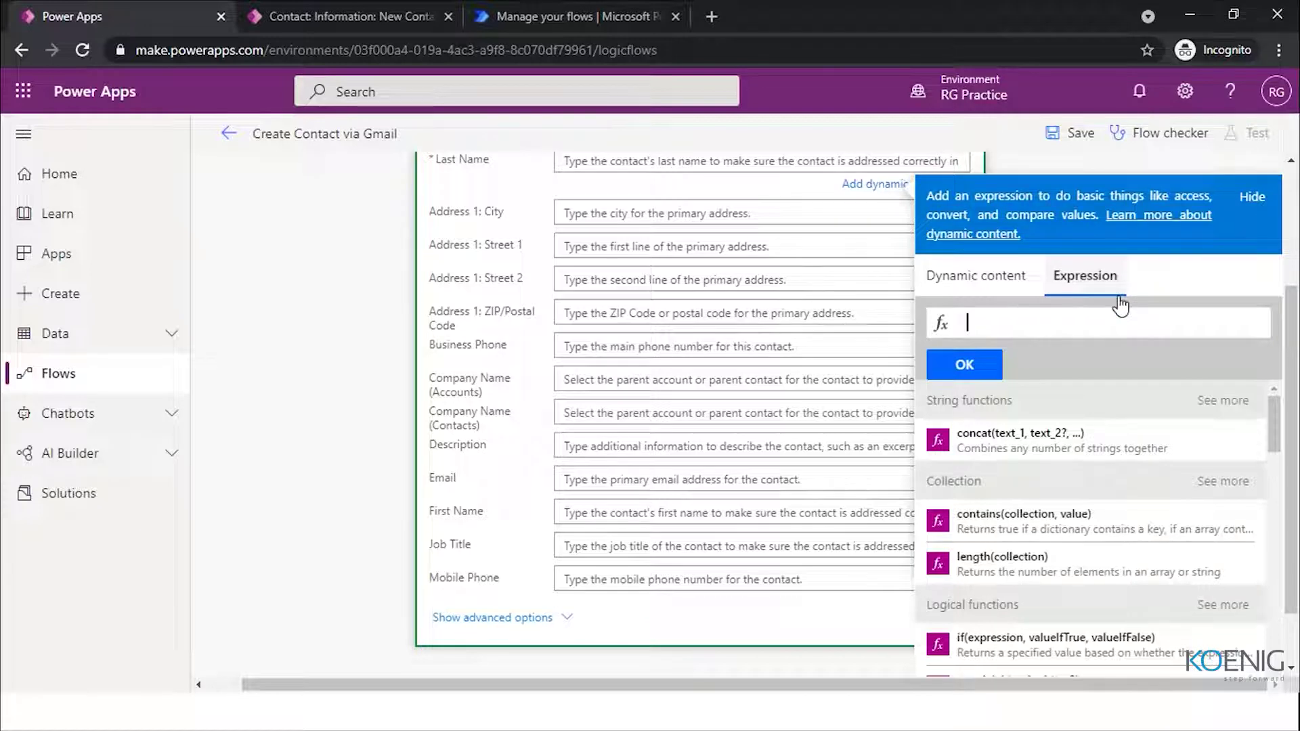
click(1013, 275)
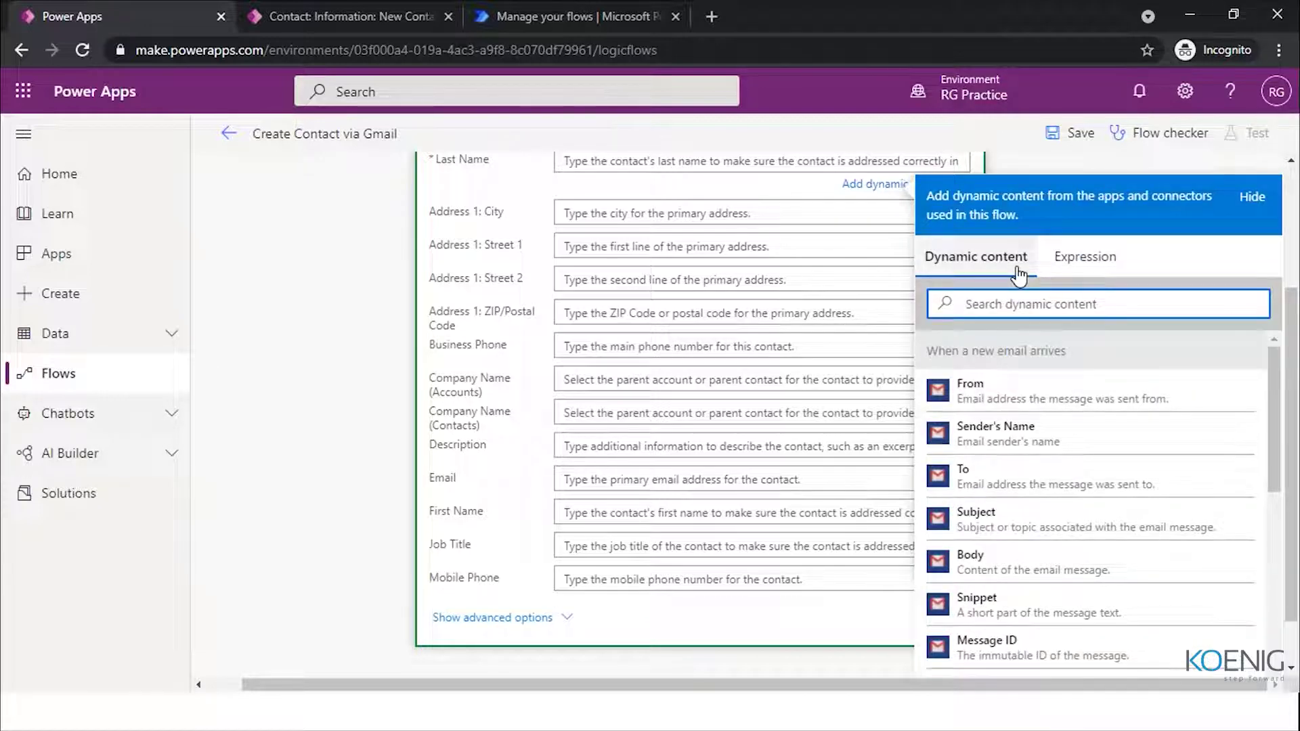
scroll(443, 268, up, 2)
click(604, 261)
click(1108, 539)
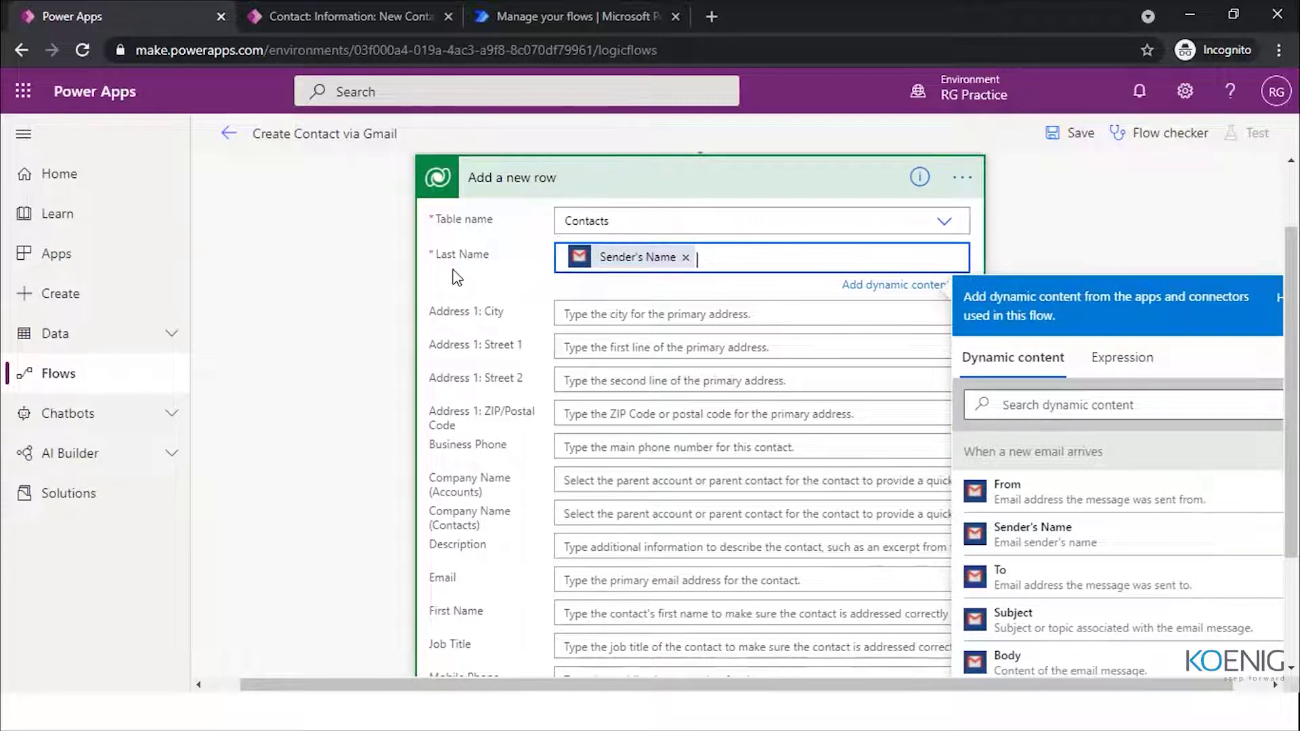
scroll(530, 563, down, 2)
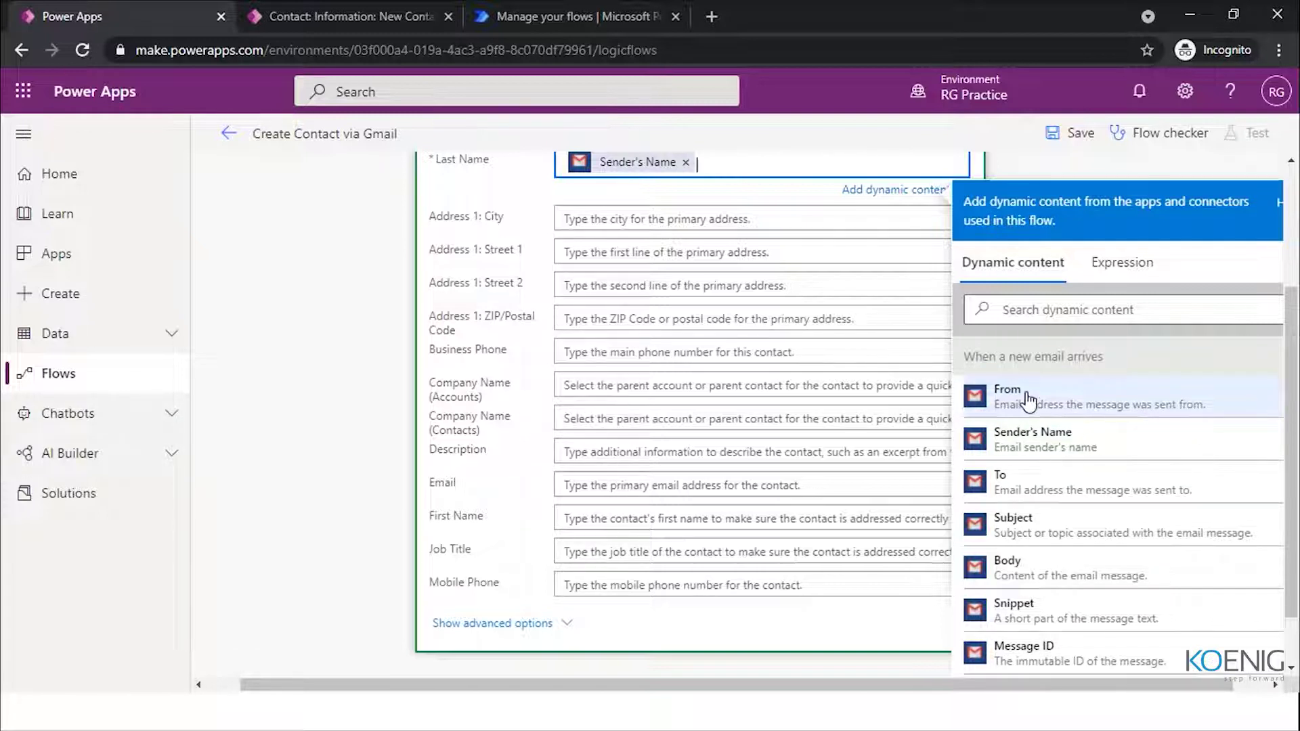
Map the contact's Email field to the trigger's From value and collapse the Add a new row card.
click(575, 485)
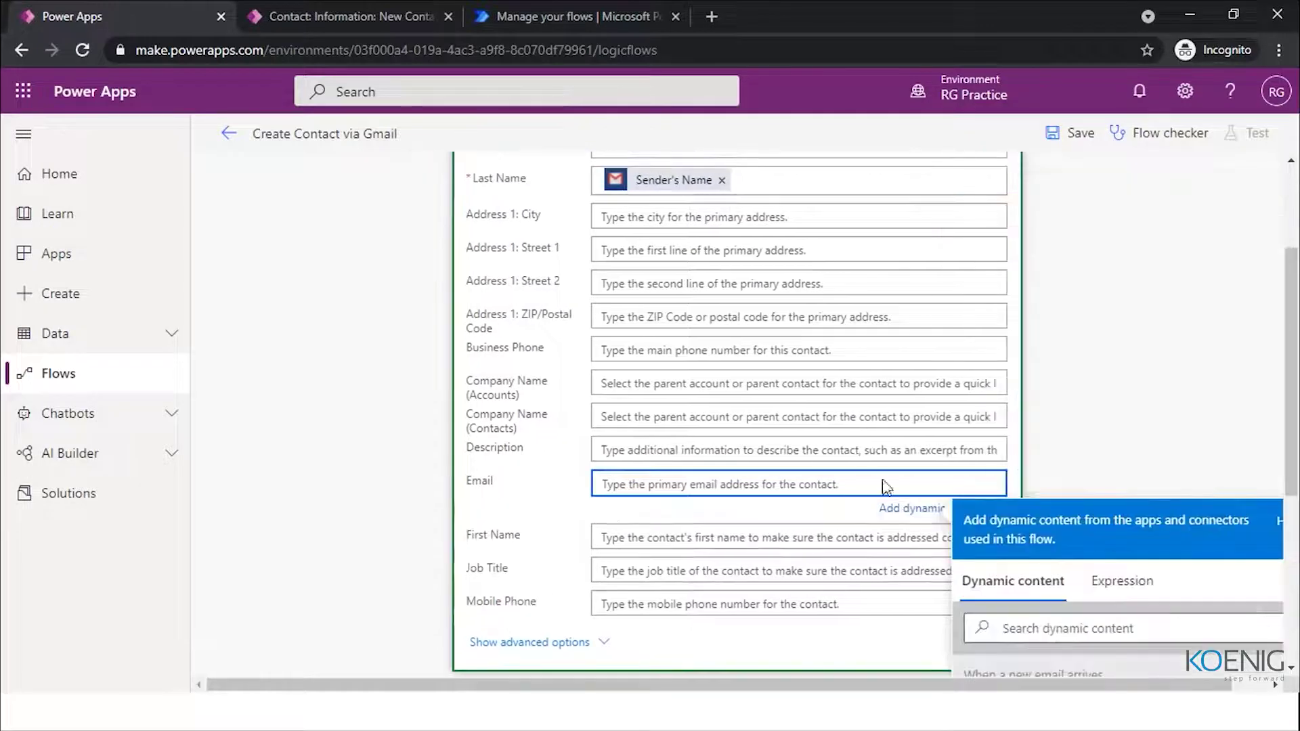
scroll(1163, 607, down, 2)
click(1023, 620)
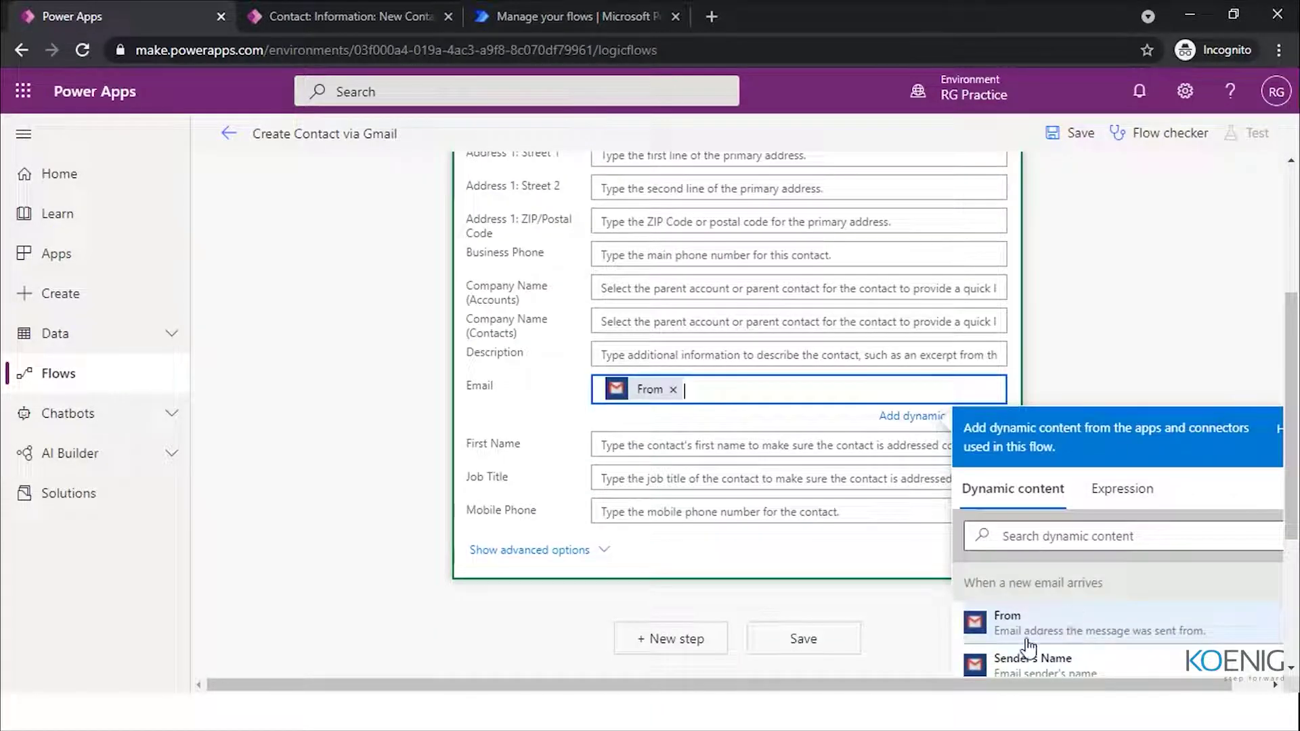
scroll(485, 383, up, 2)
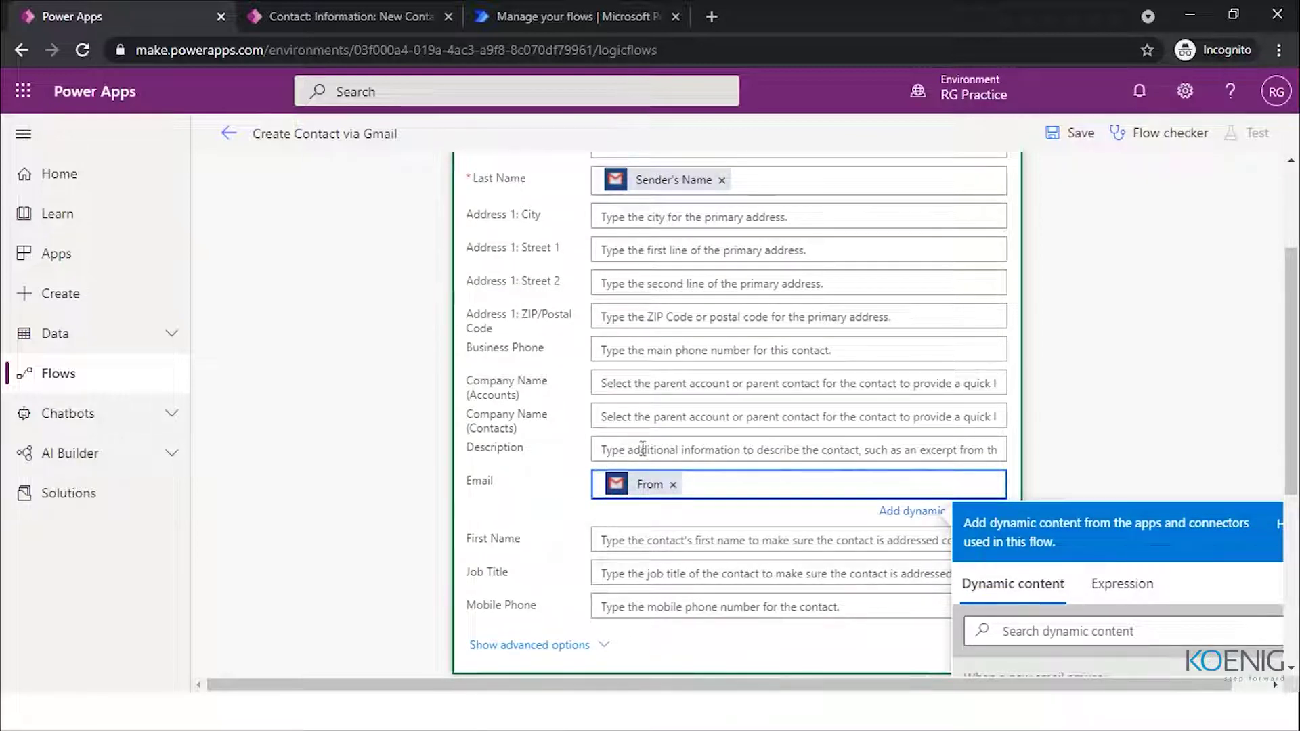
scroll(520, 244, up, 3)
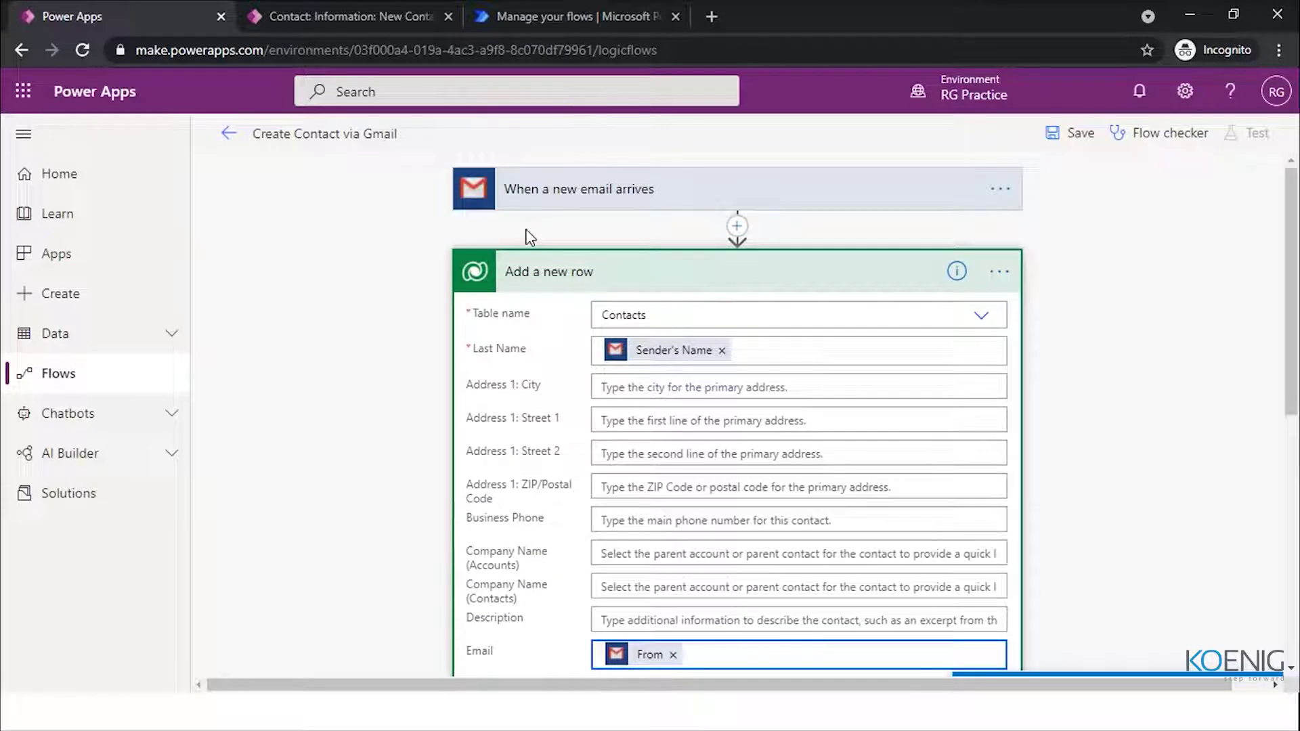
click(642, 280)
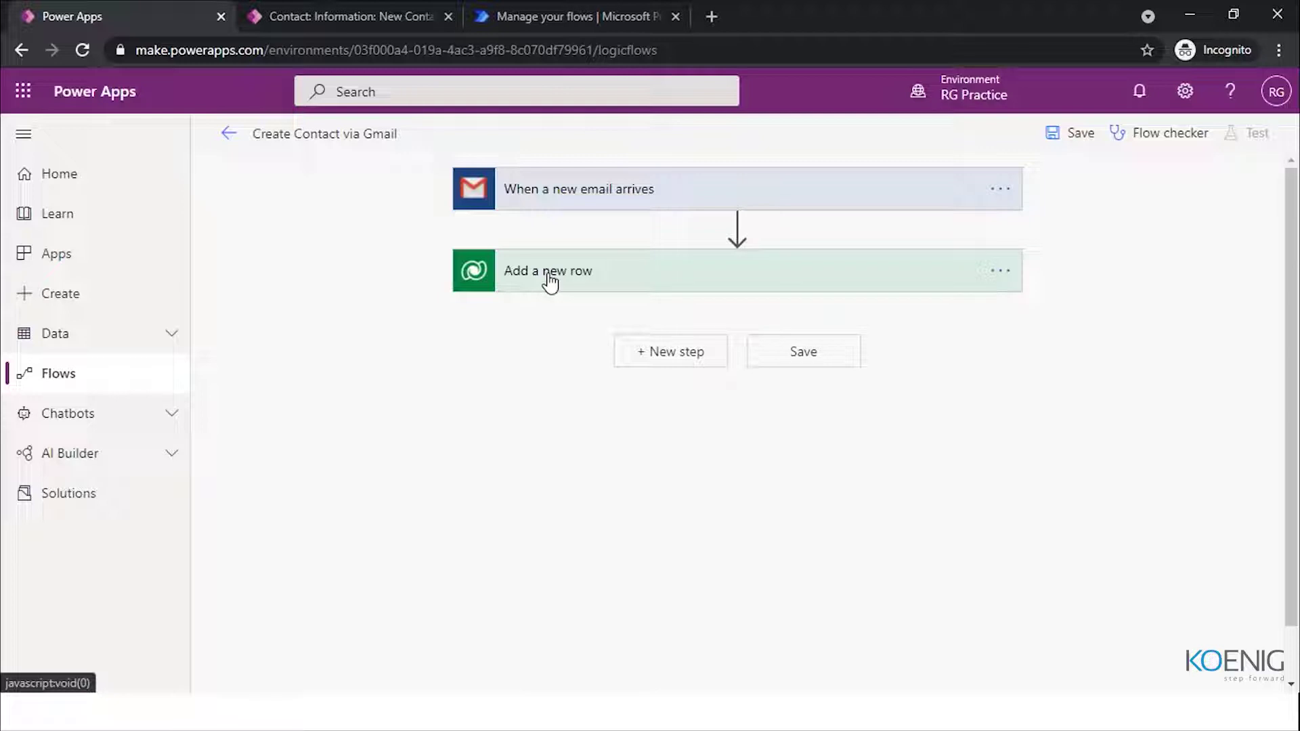
Review the trigger and Add a new row settings, save the flow, and collapse both cards.
click(665, 202)
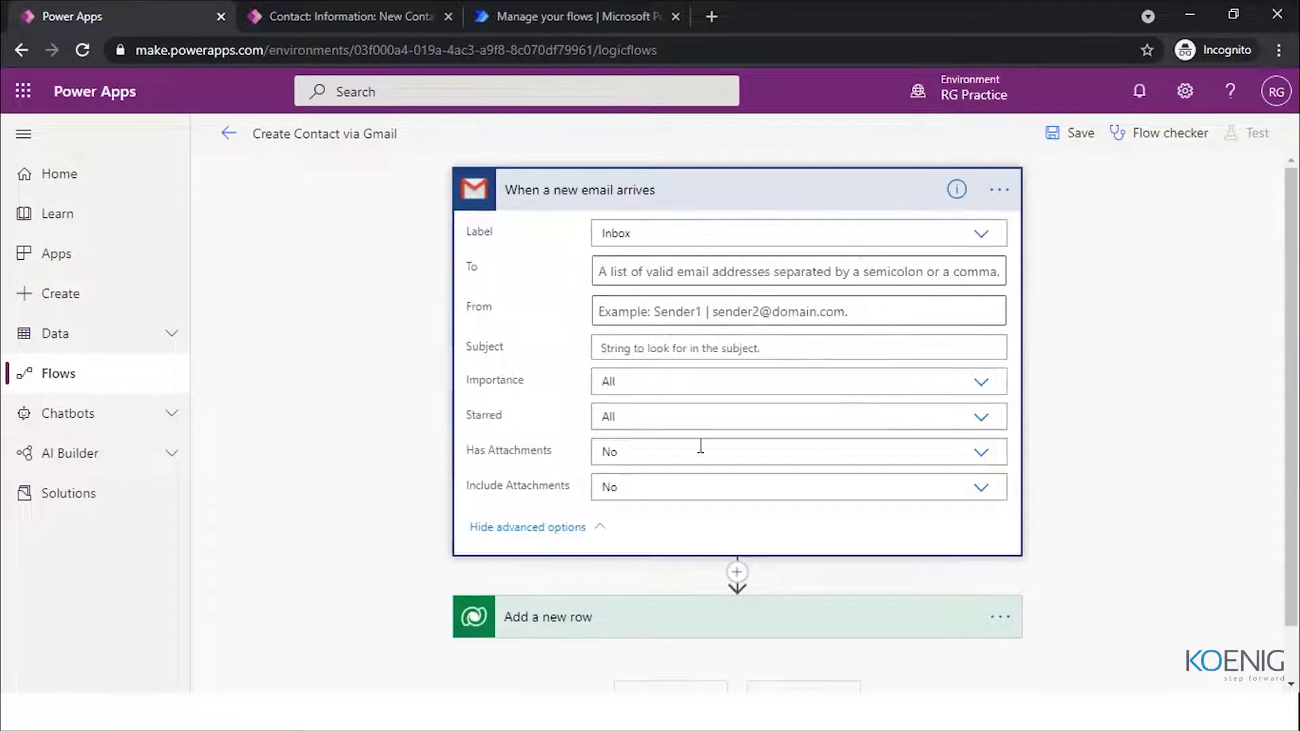
click(616, 631)
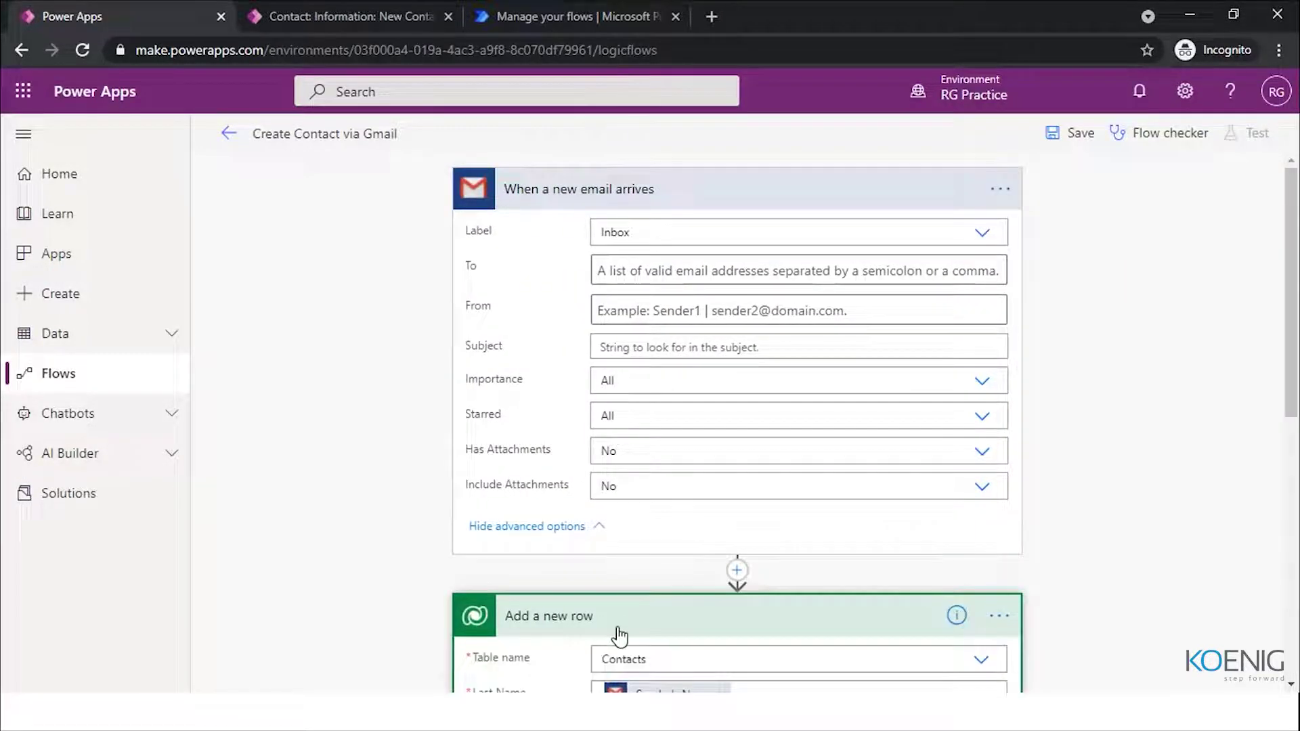
scroll(1068, 457, down, 2)
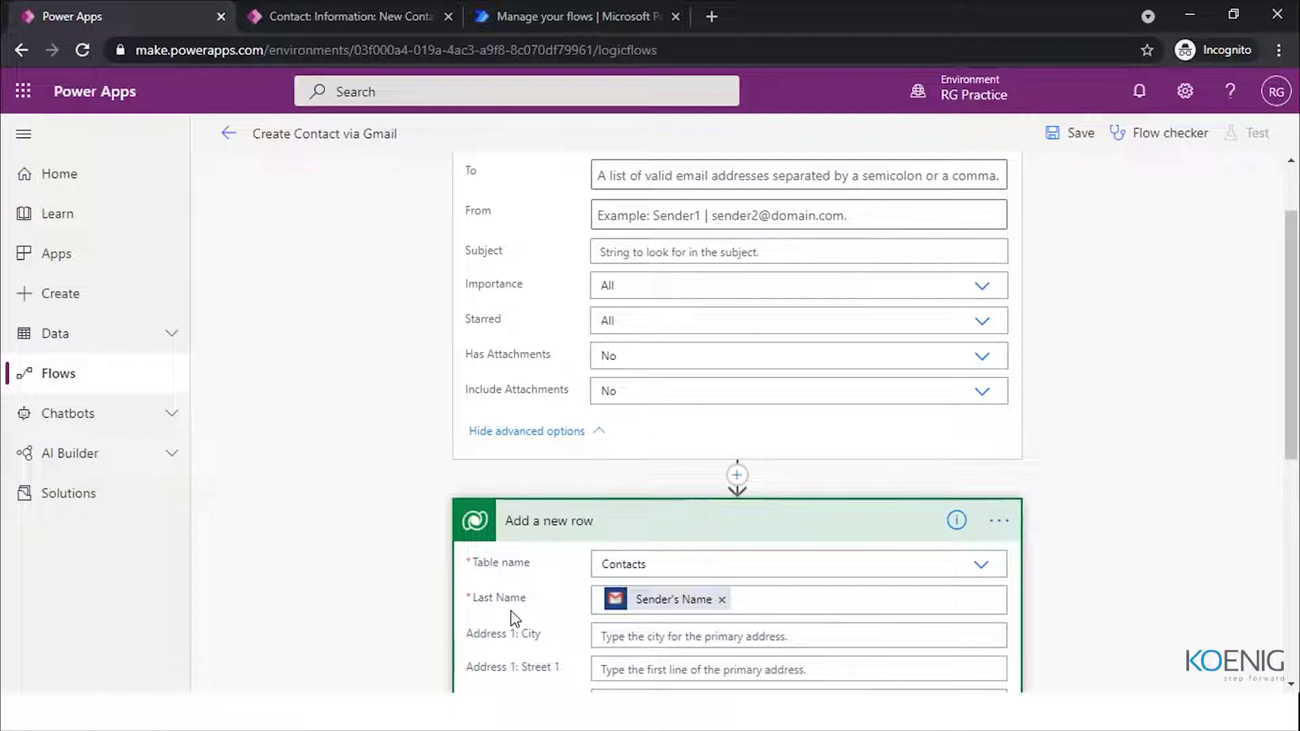
scroll(1229, 518, down, 2)
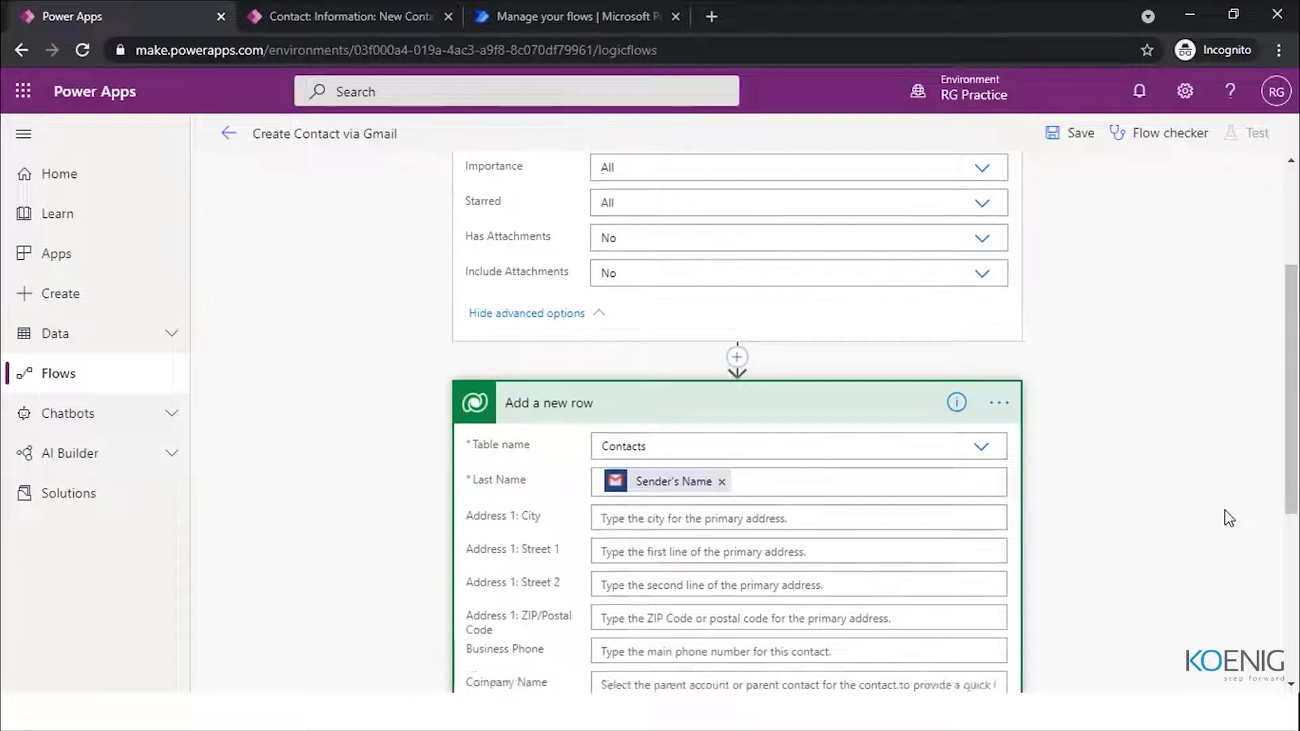
scroll(1229, 518, down, 5)
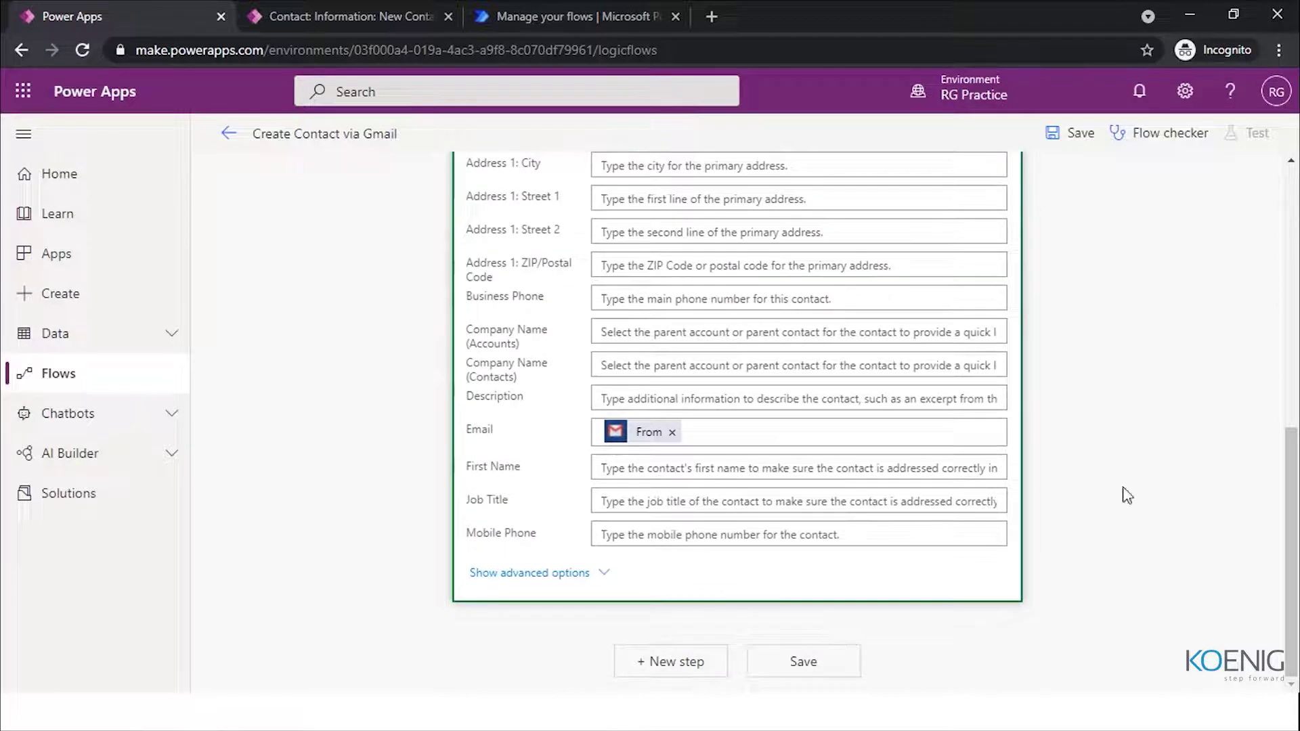
scroll(1127, 494, up, 10)
click(633, 642)
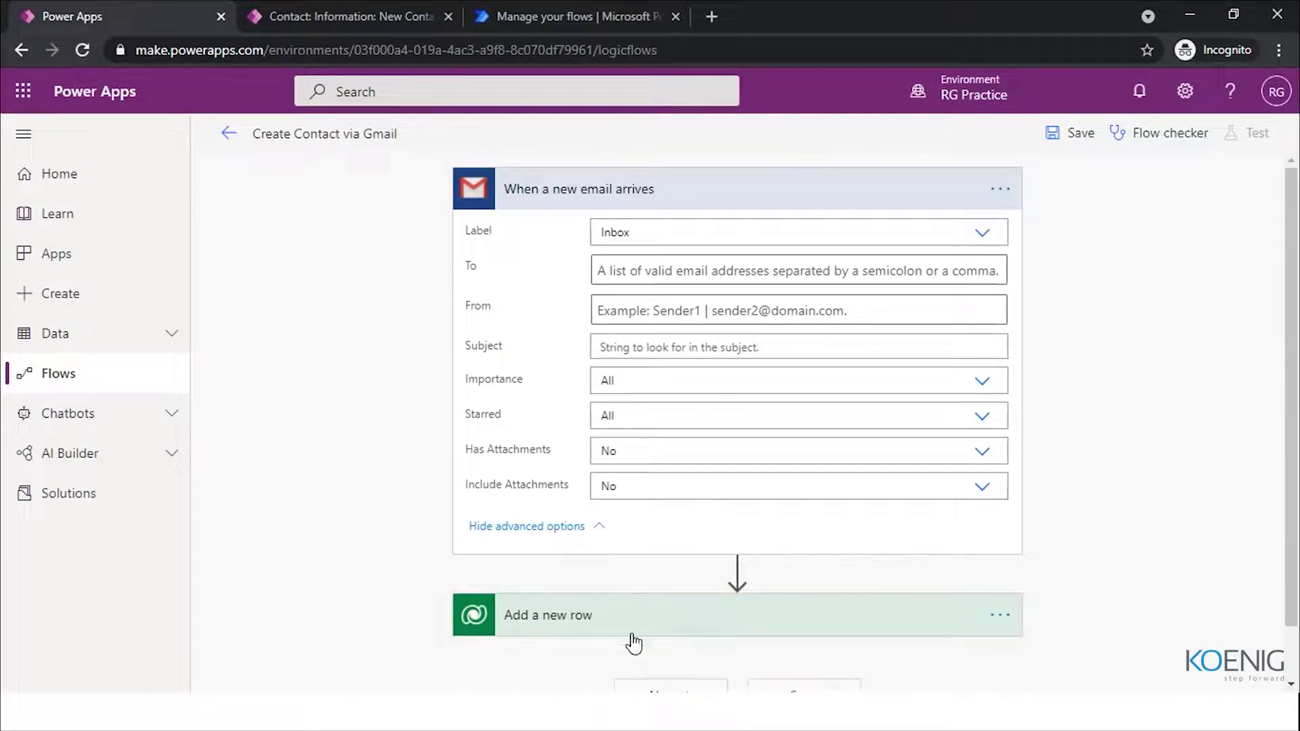
click(1077, 136)
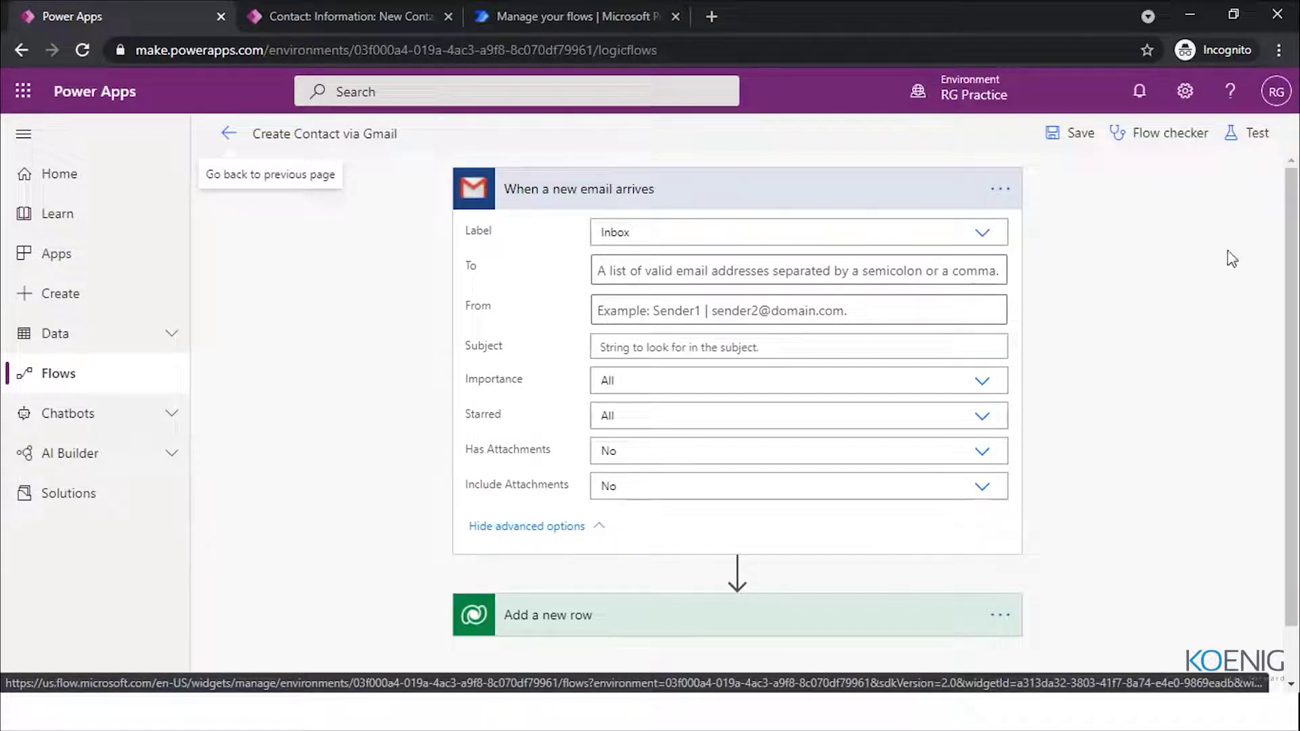
click(752, 196)
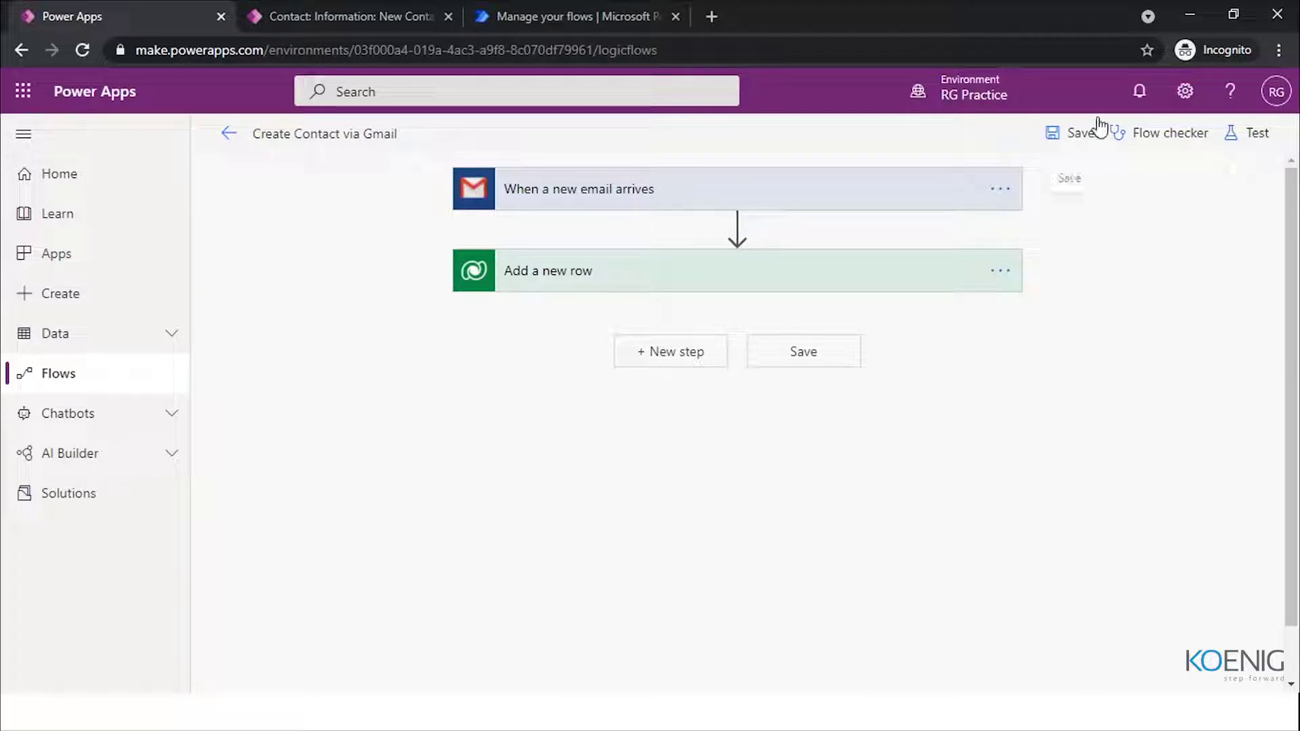
Run Flow checker to confirm no errors or warnings, then start a Manually triggered test.
click(1176, 138)
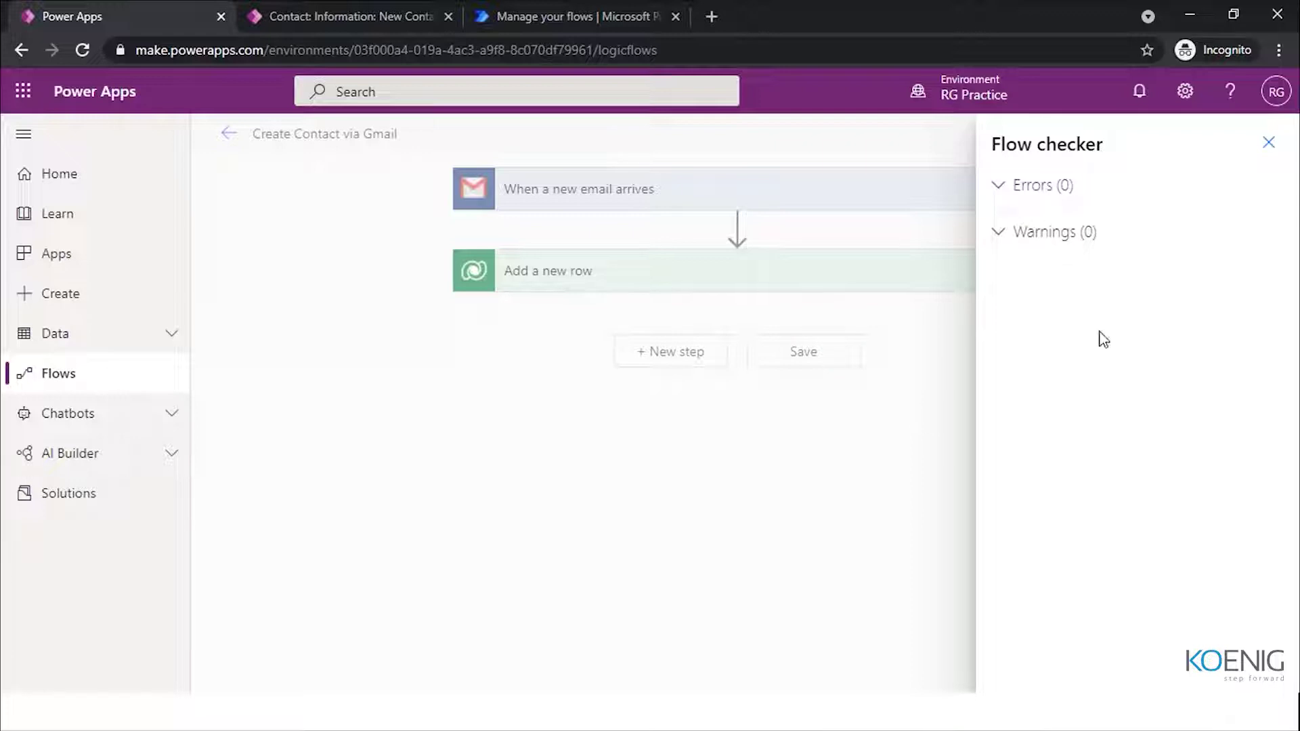
click(1282, 144)
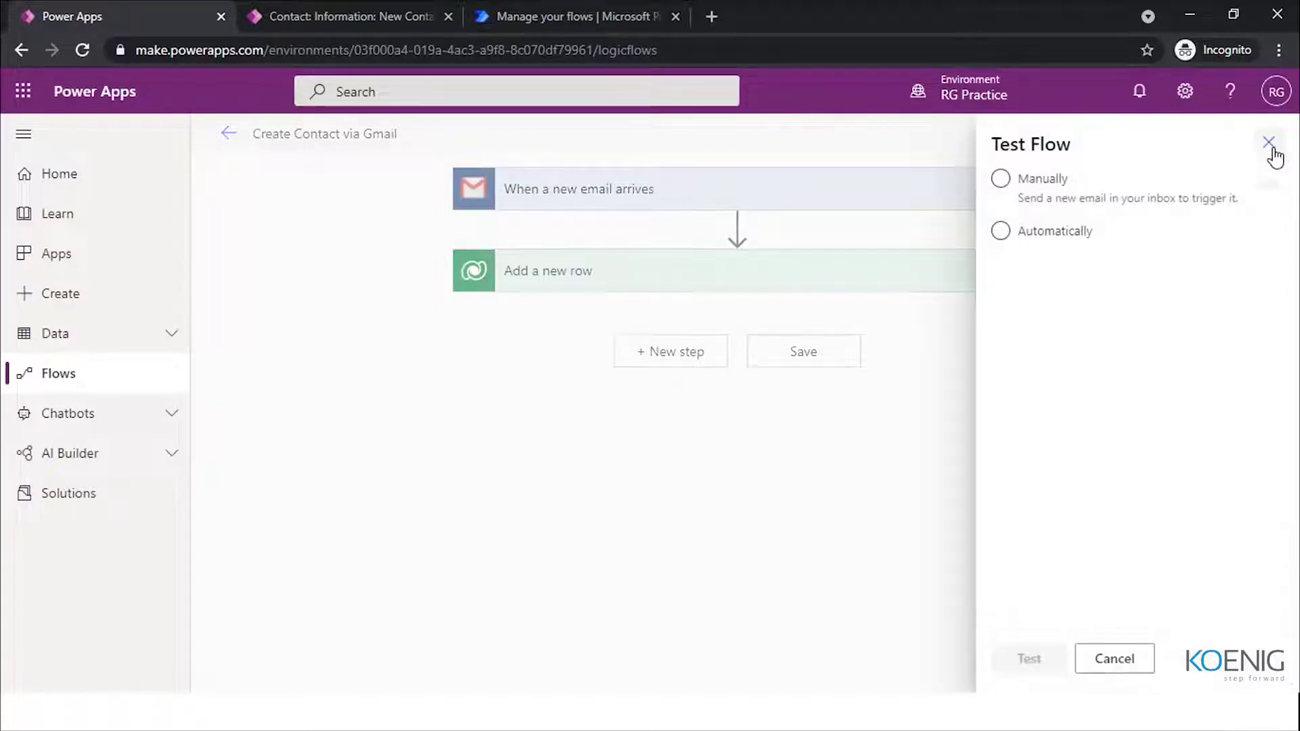
click(1030, 180)
click(1018, 231)
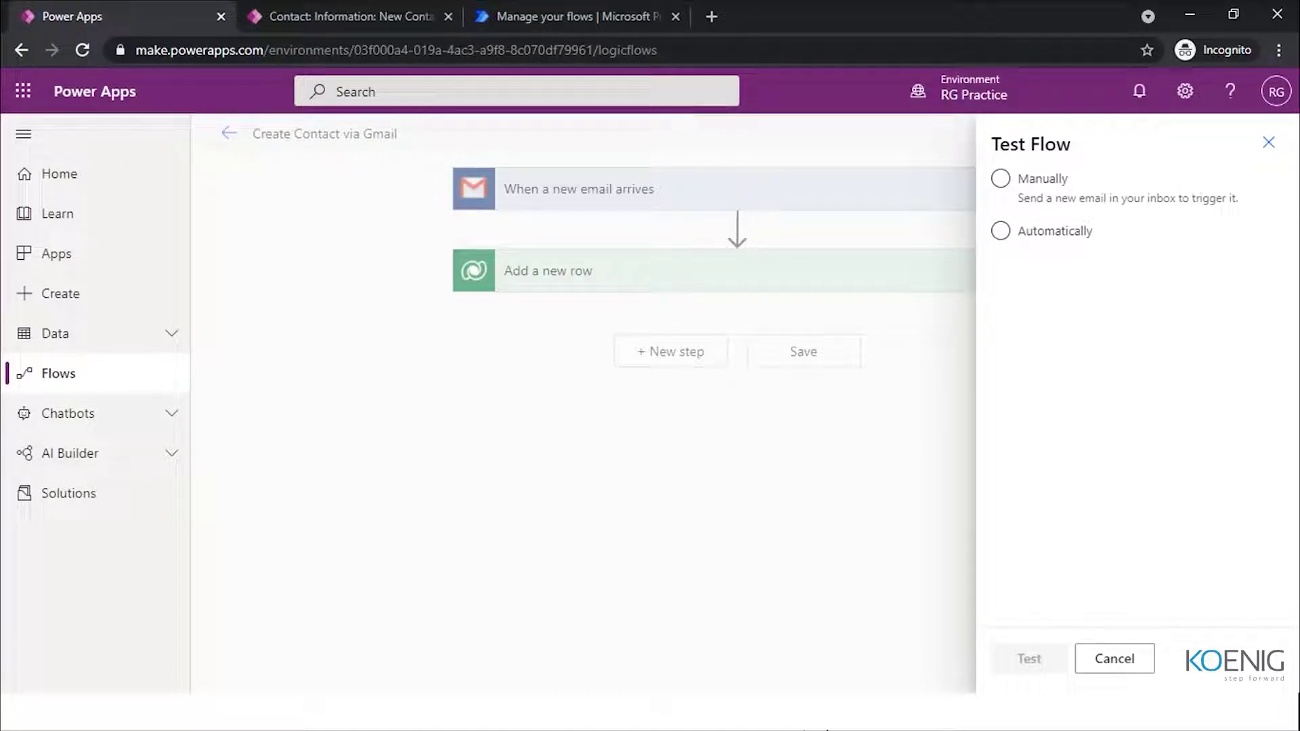
click(1004, 179)
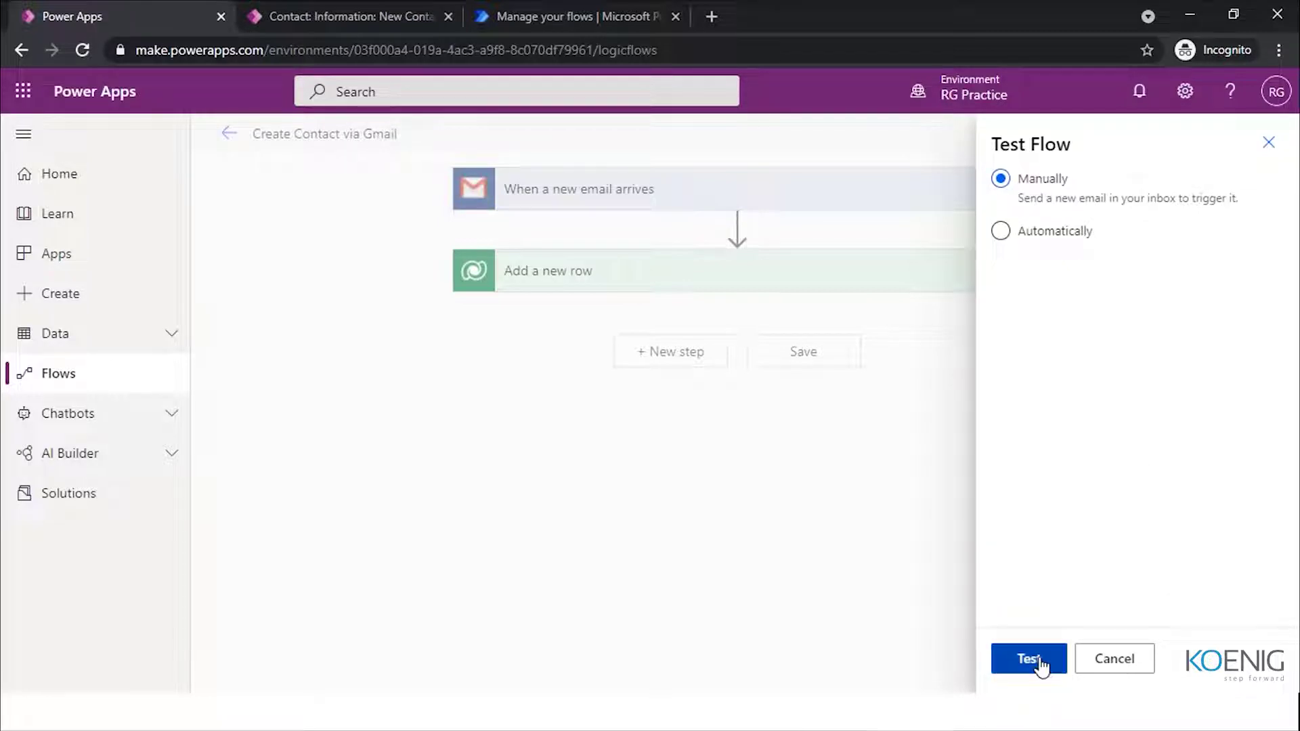
click(1030, 661)
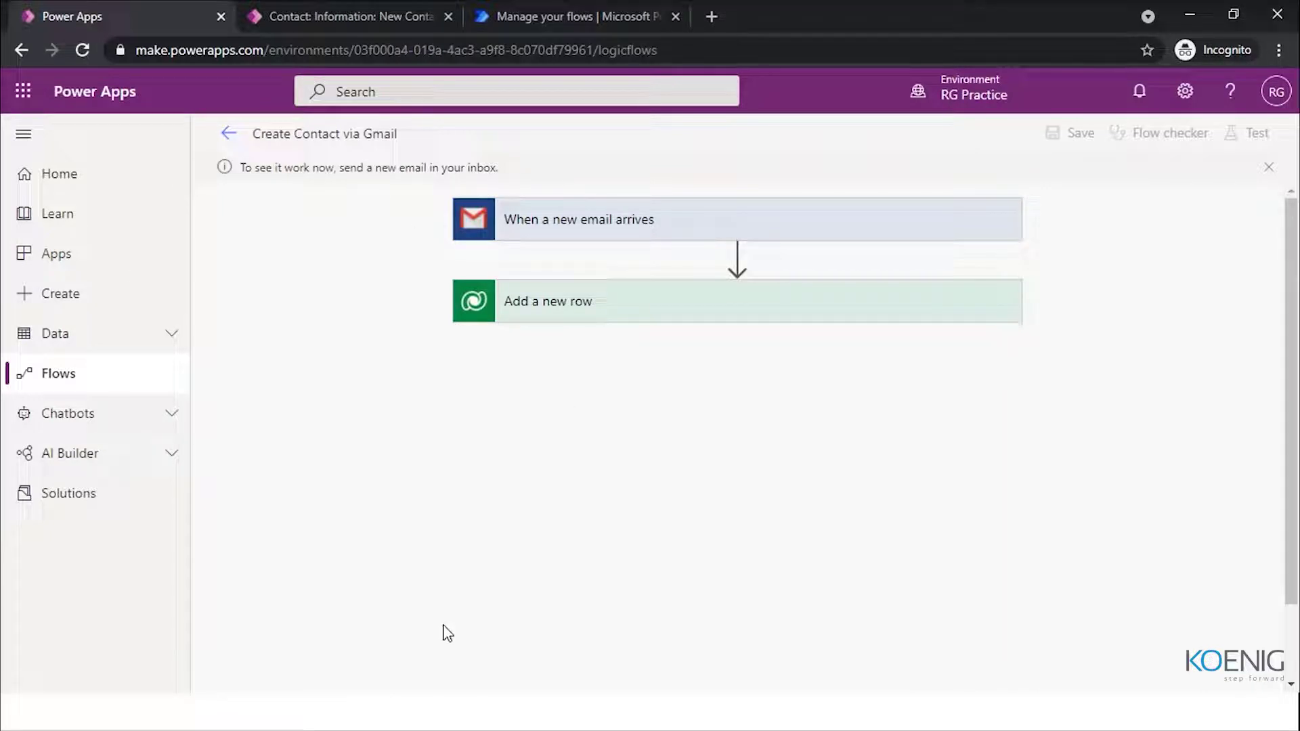
Go back from the flow editor to the Cloud flows list.
click(226, 134)
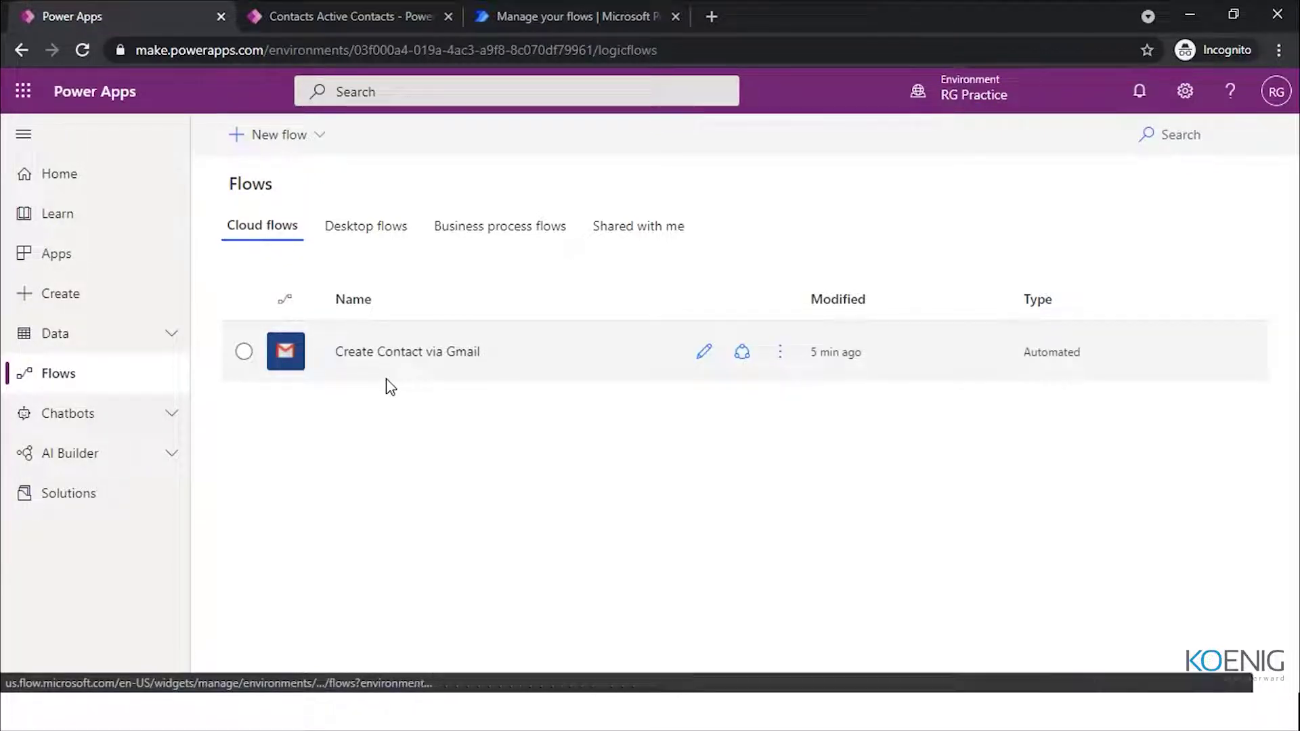
Check Create Contact via Gmail in Power Automate's refreshed My flows list, then return to Power Apps Flows.
click(579, 10)
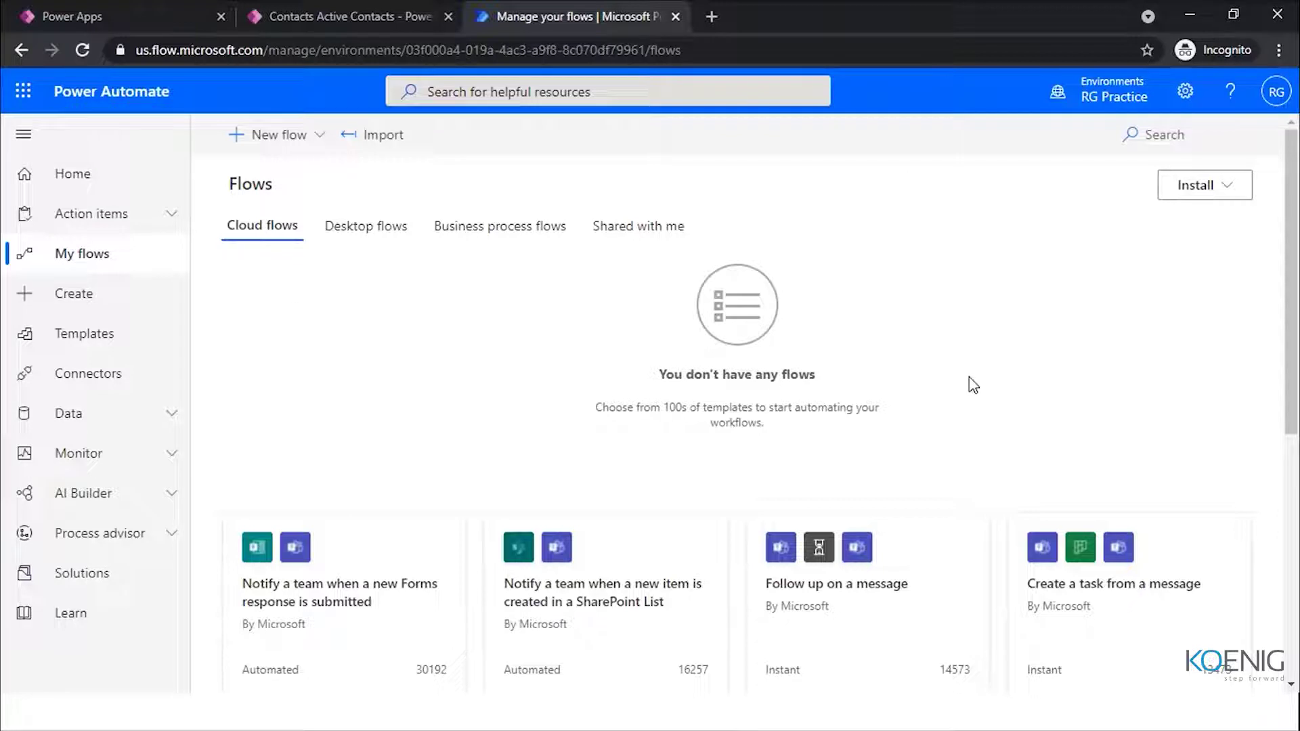
click(88, 55)
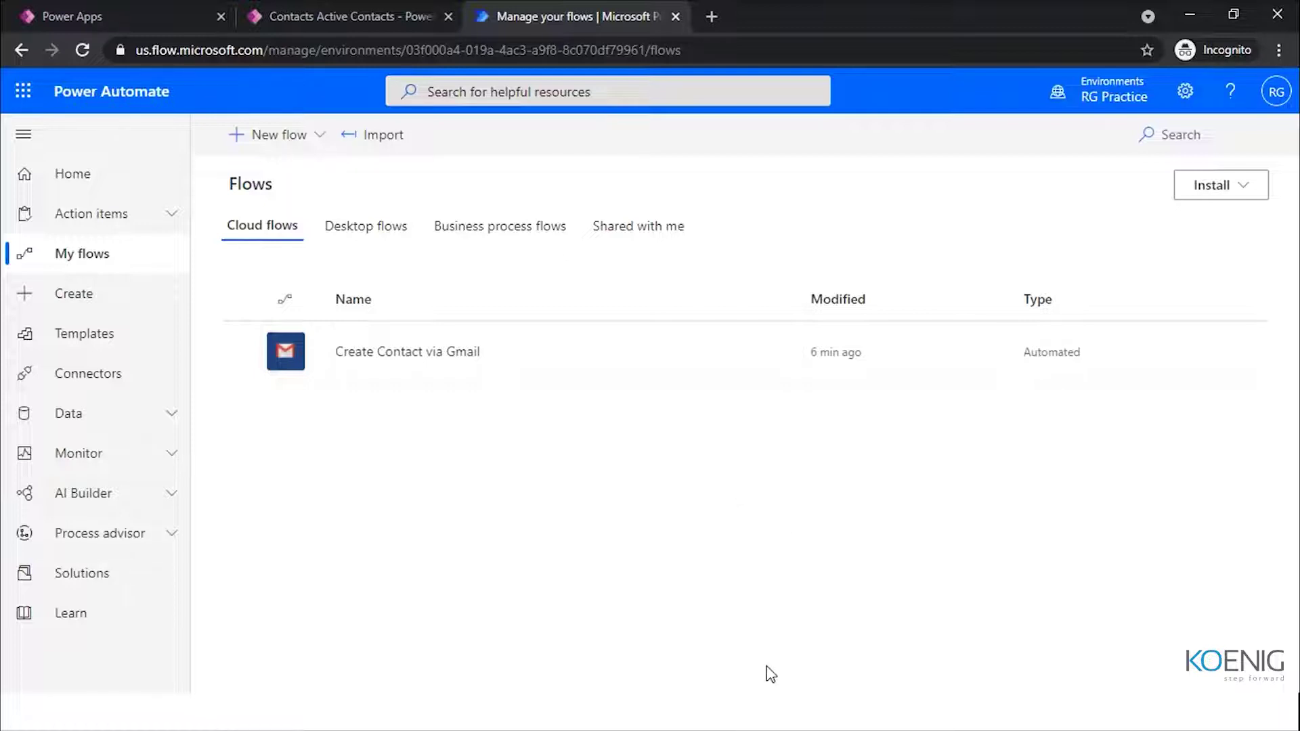
click(57, 28)
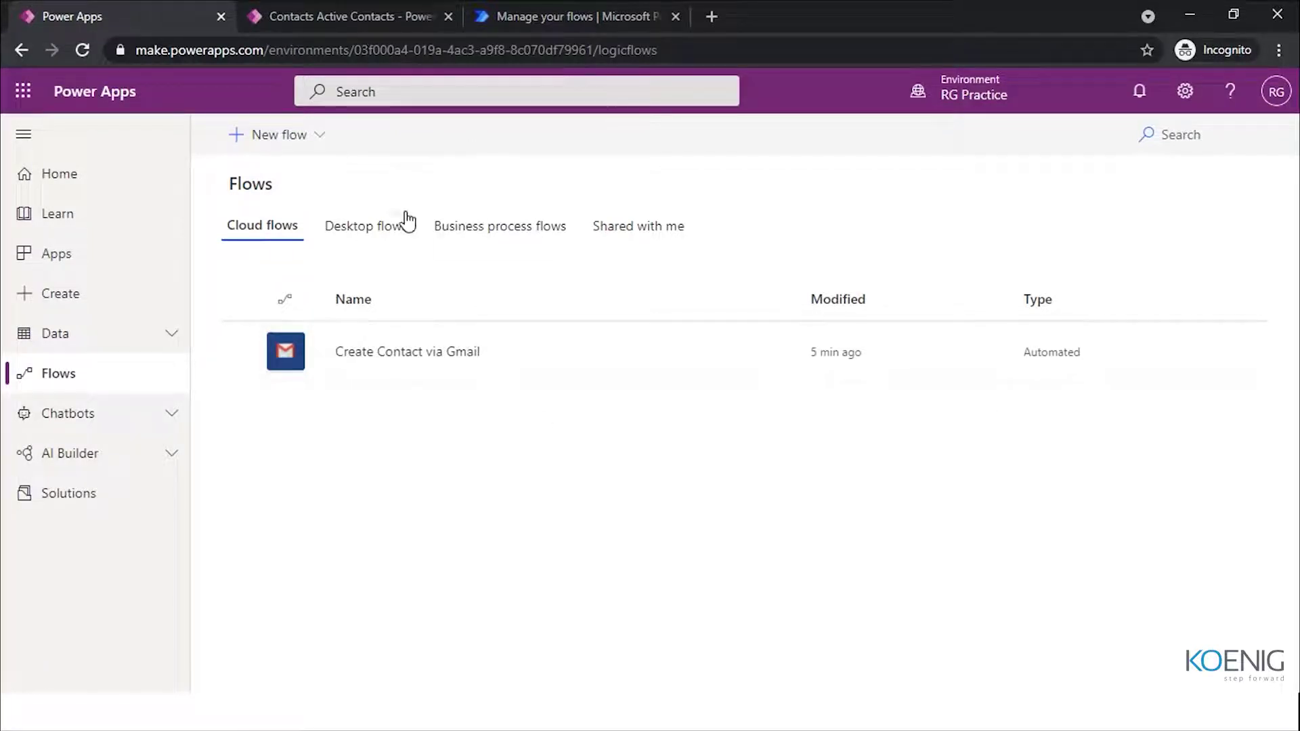
click(602, 25)
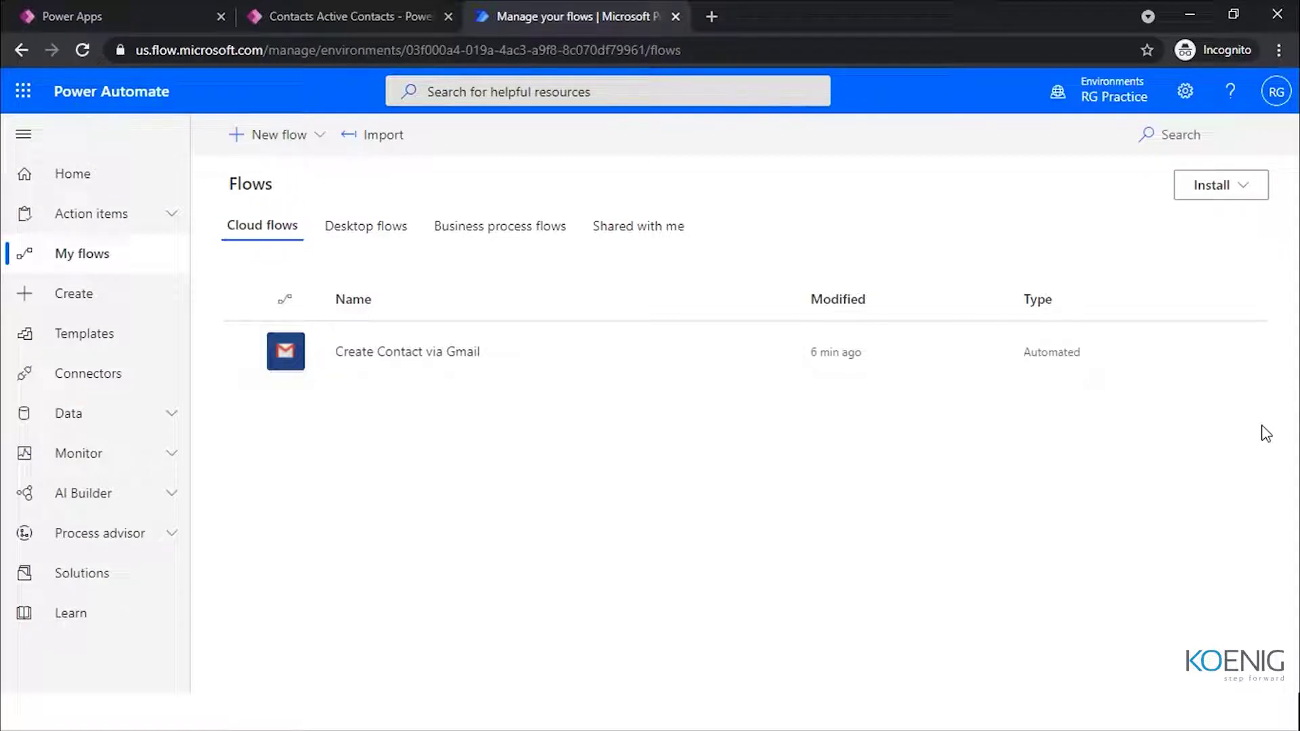
click(99, 20)
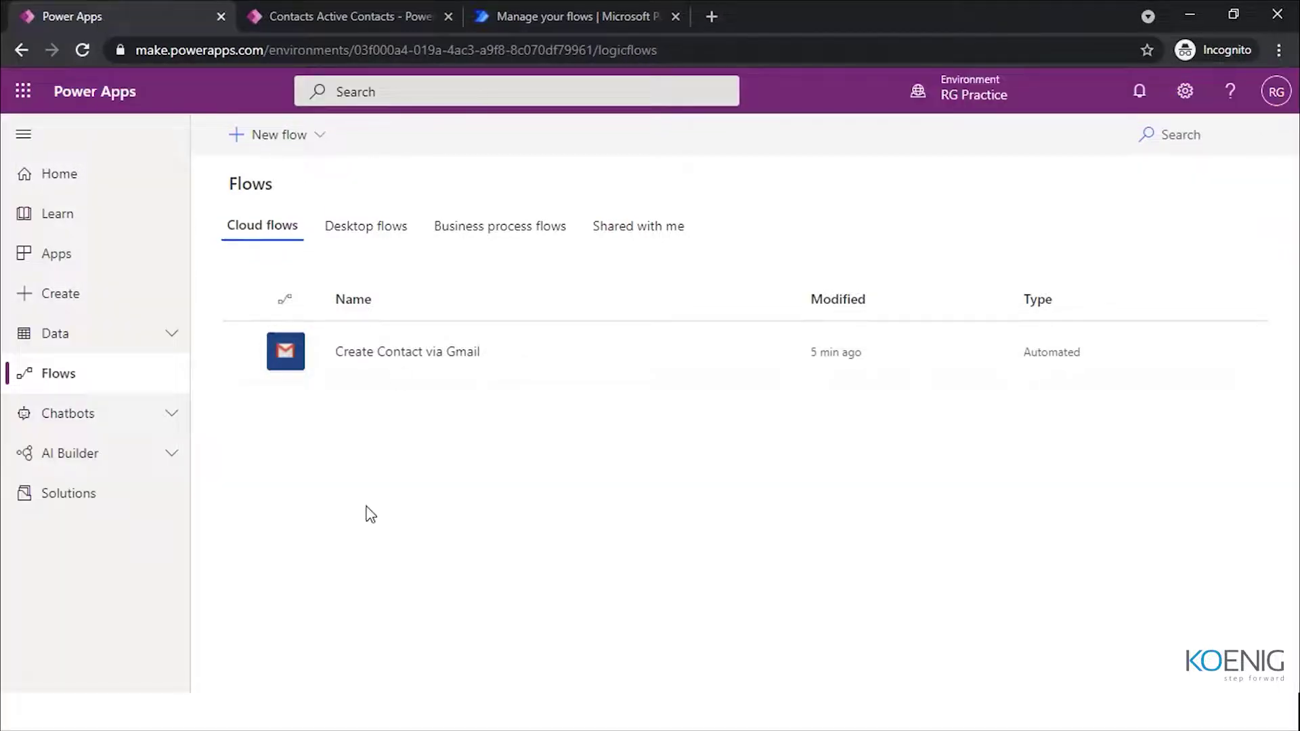
Open Practice Solution from the Solutions list and show its New component menu.
click(108, 496)
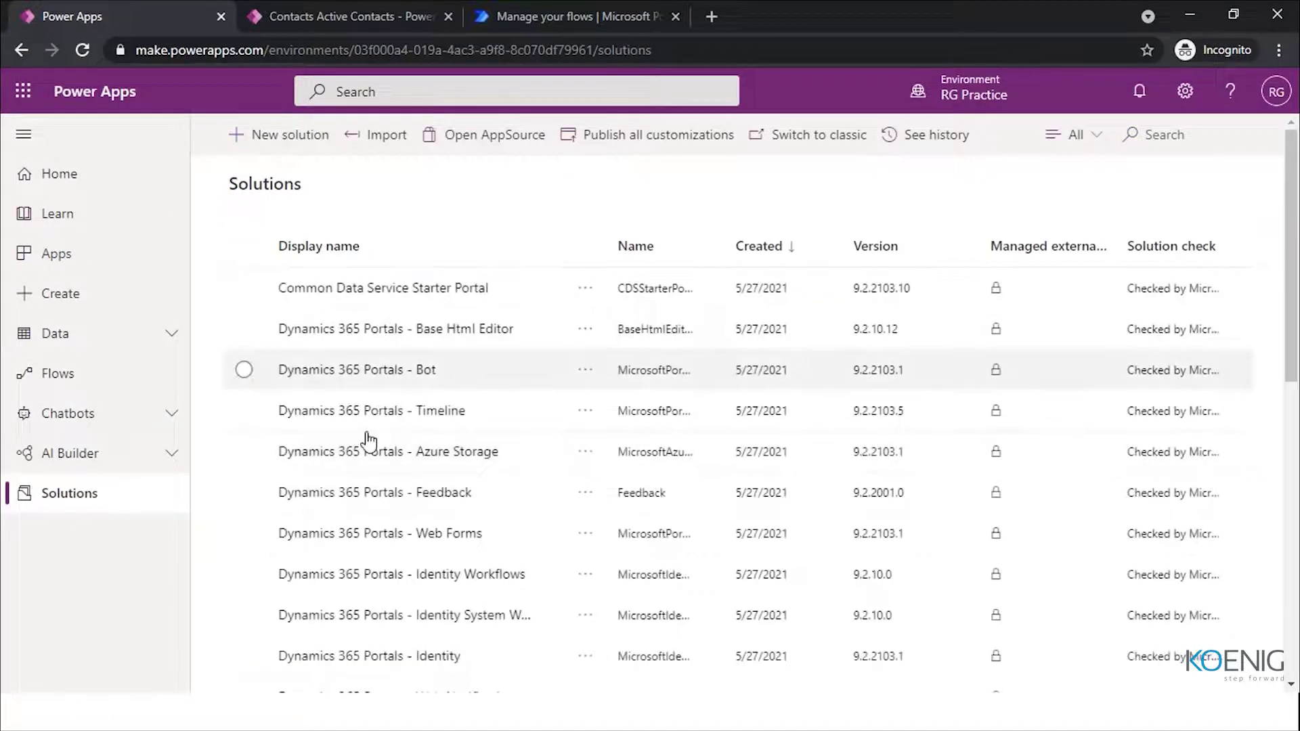
scroll(370, 461, down, 7)
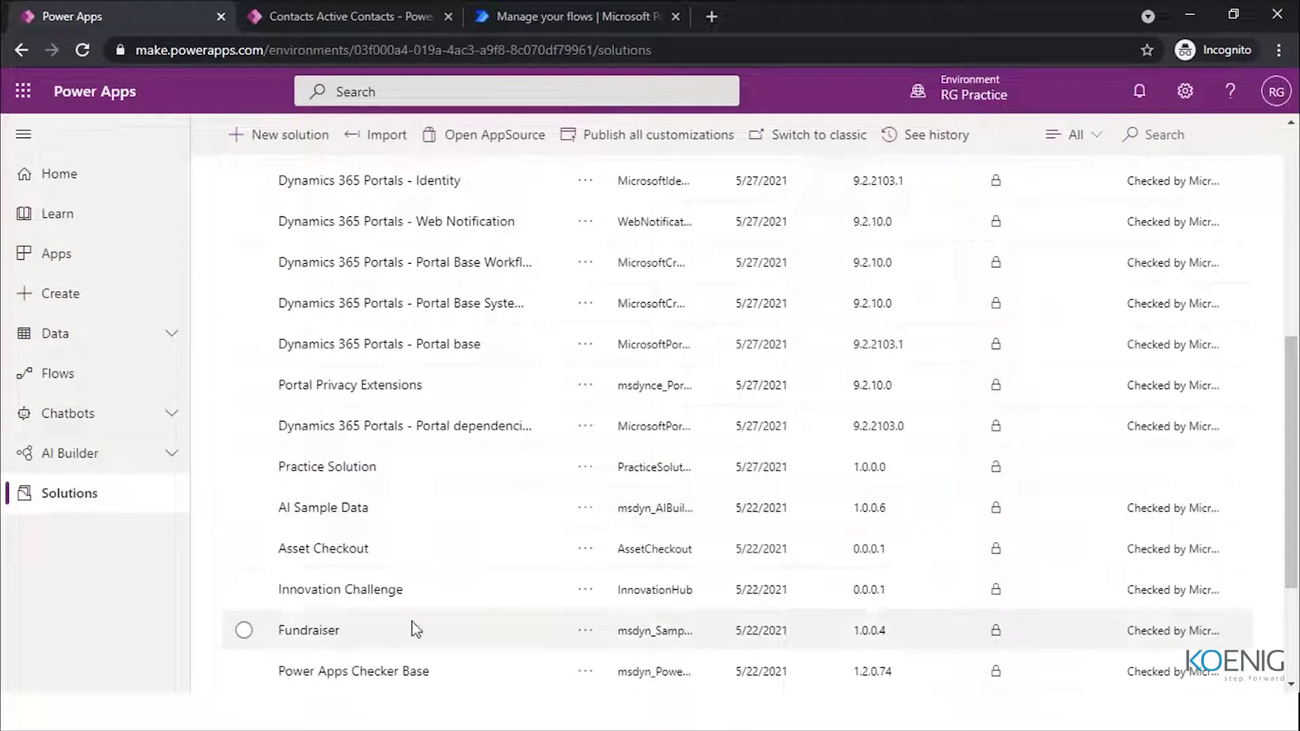
click(339, 469)
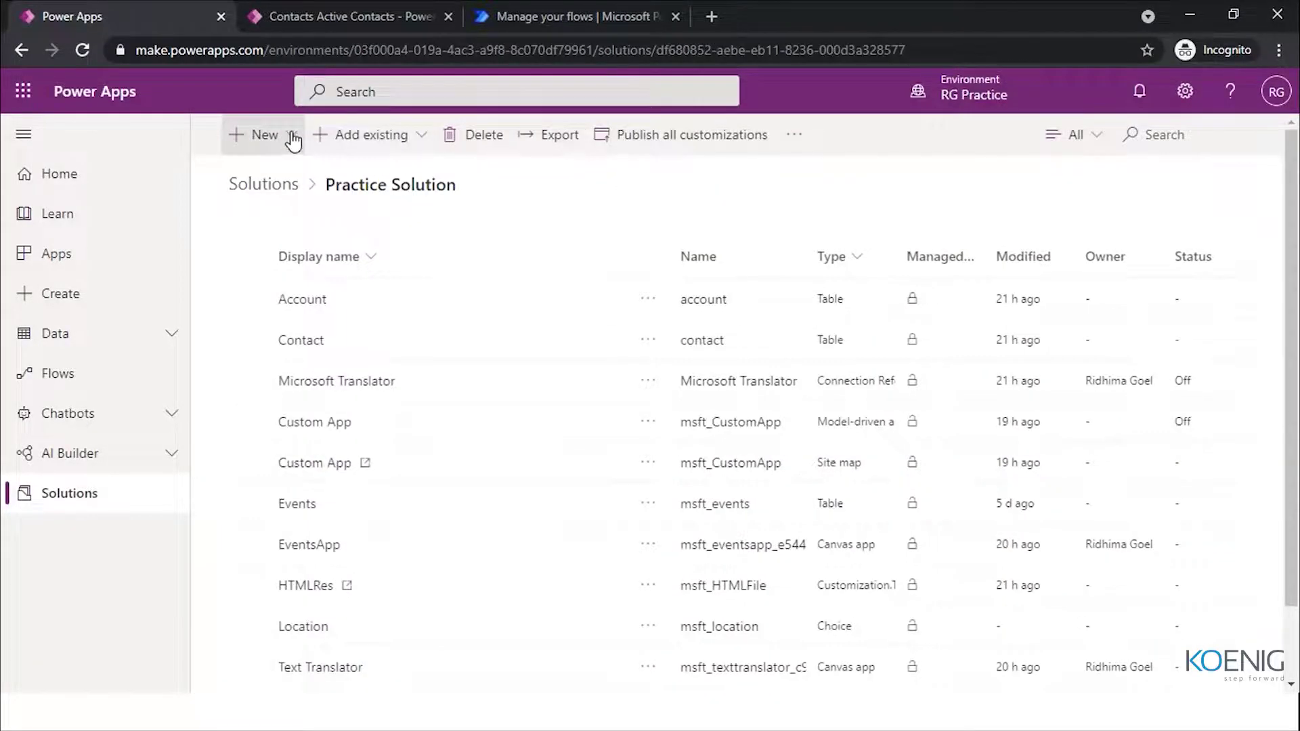
click(293, 140)
Create a new cloud flow inside the Practice Solution.
click(344, 234)
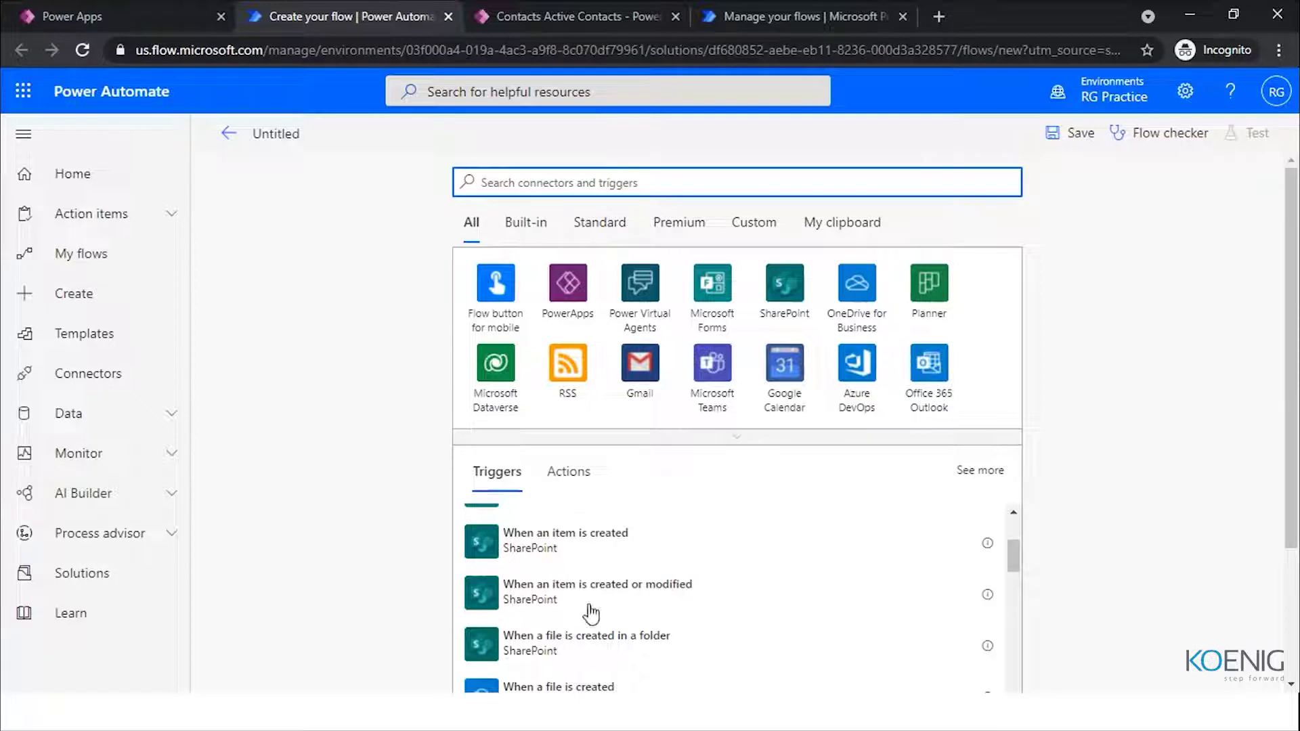
Discard the untitled flow, acknowledge the notice, and open Create Contact via Gmail from Flows.
click(452, 18)
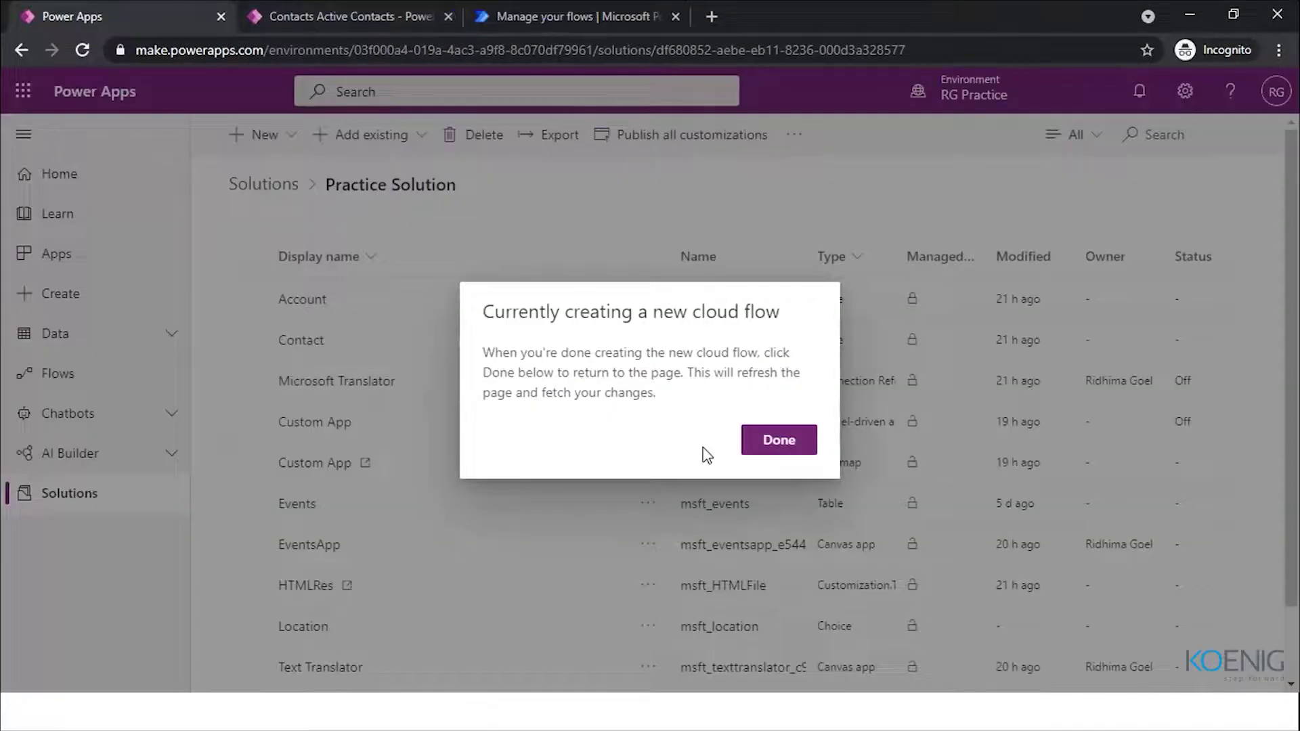
click(772, 442)
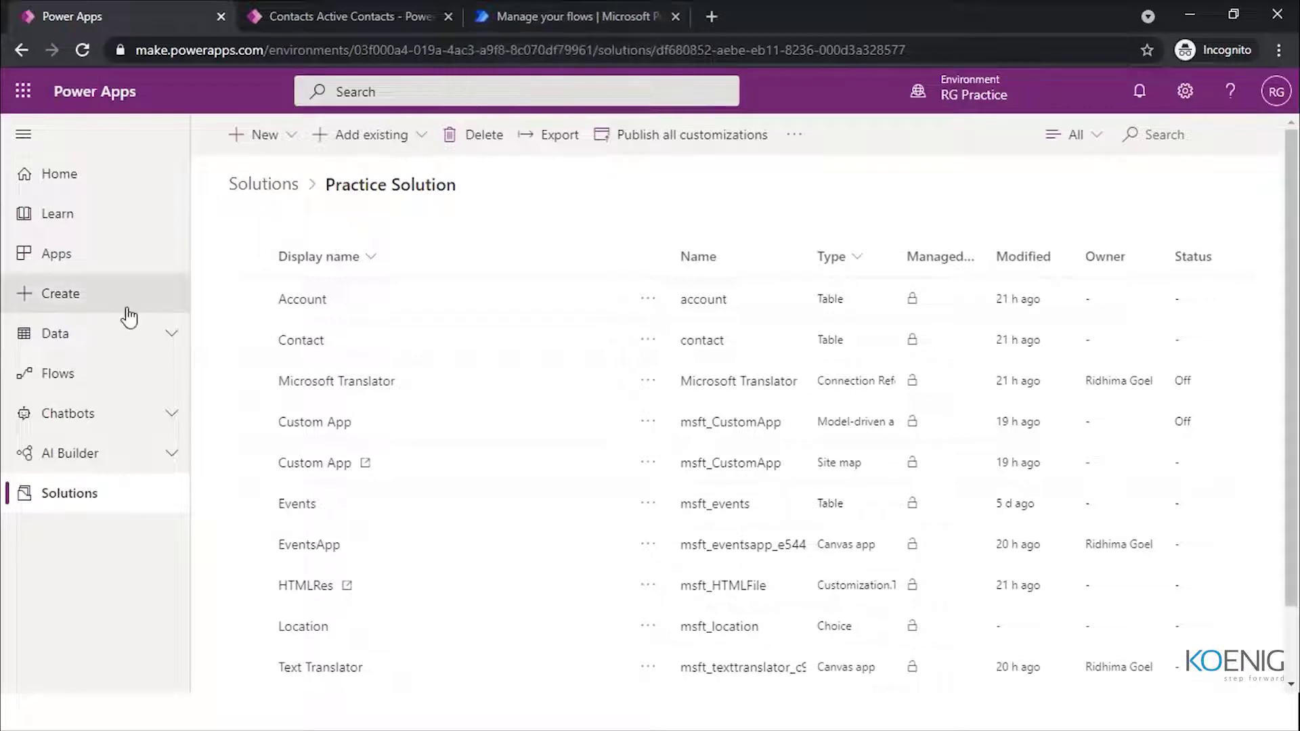
click(58, 369)
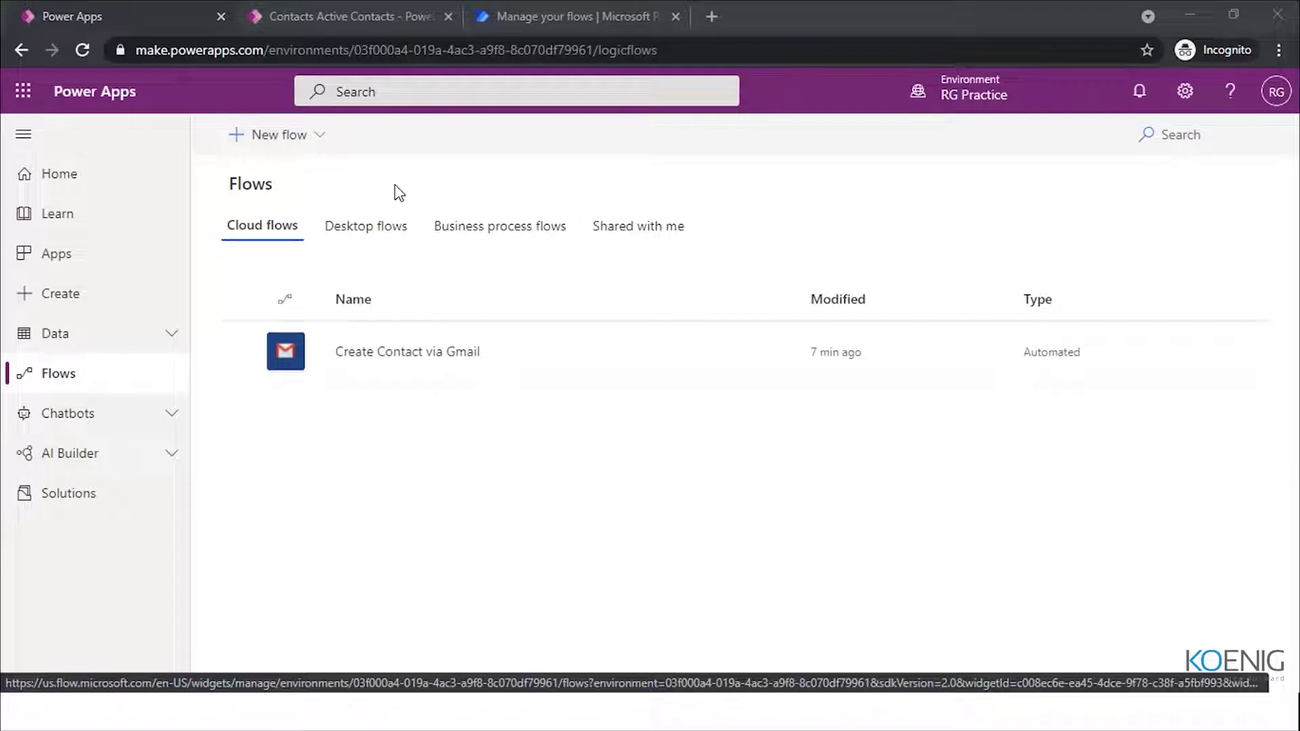
click(379, 366)
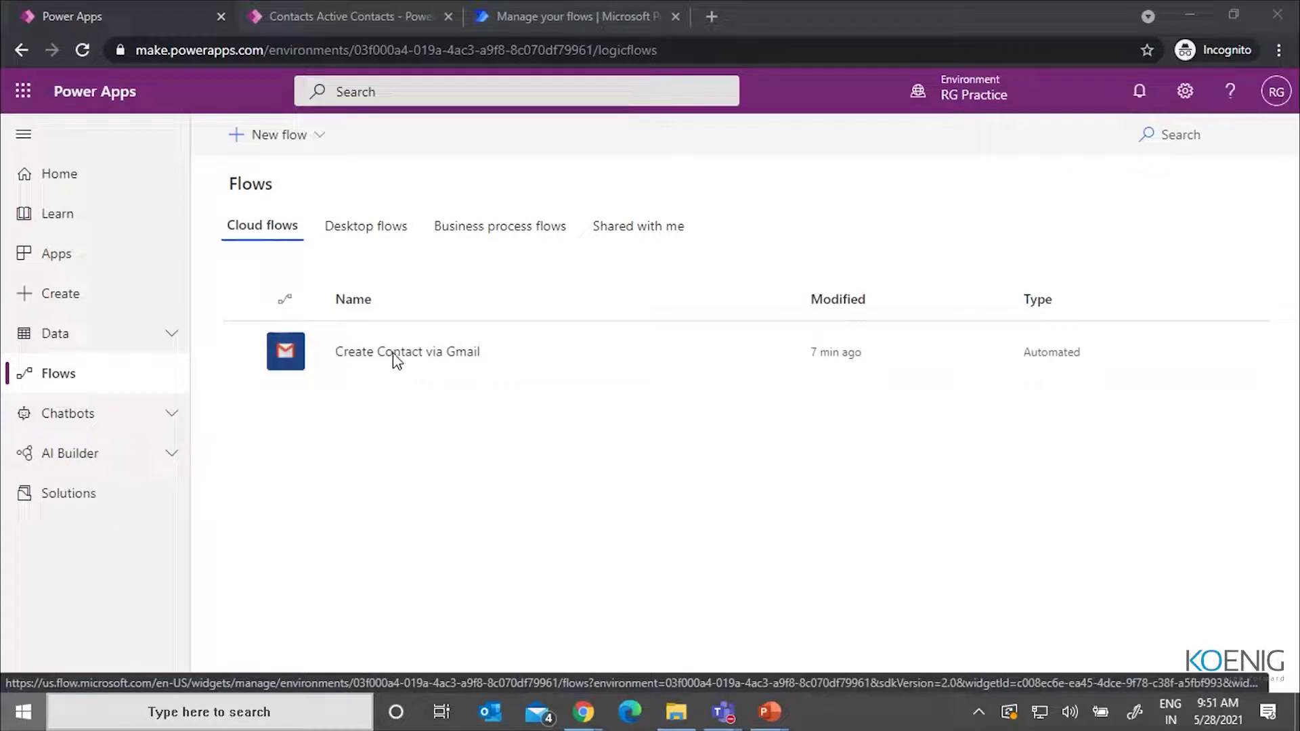
key(super)
click(1053, 488)
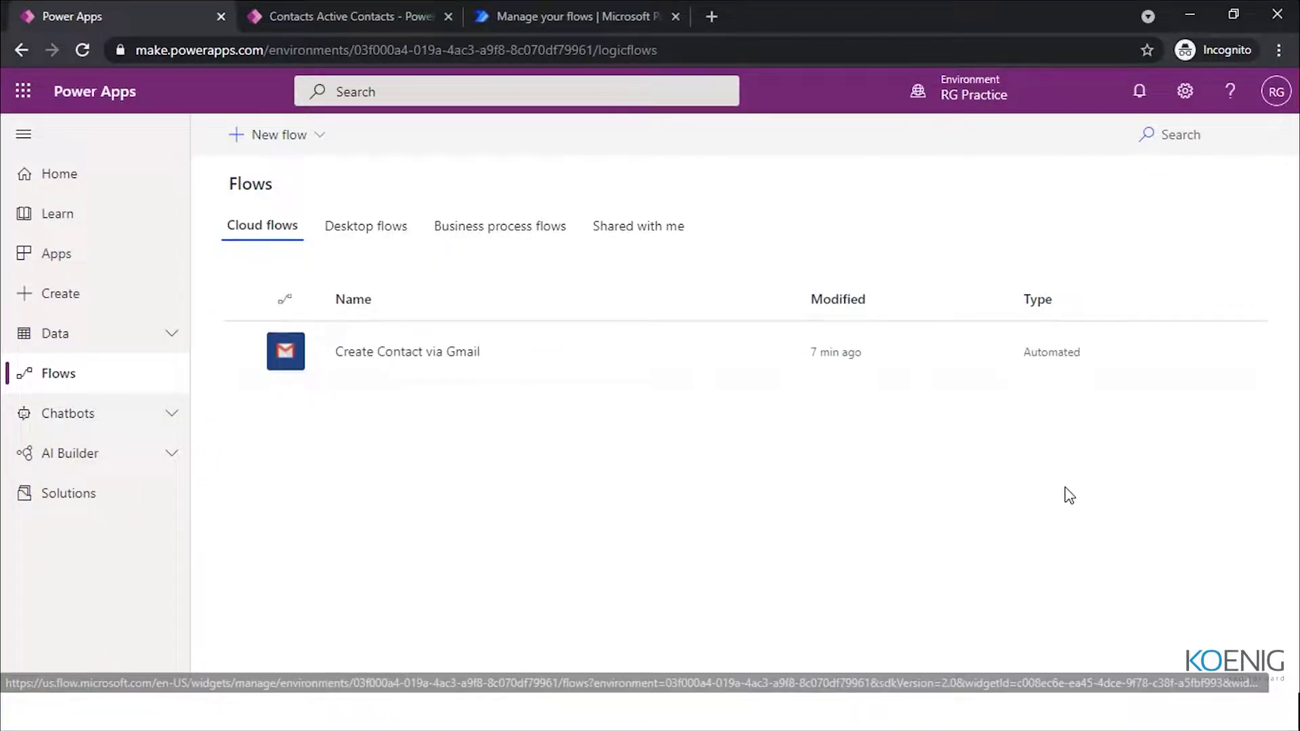
click(415, 357)
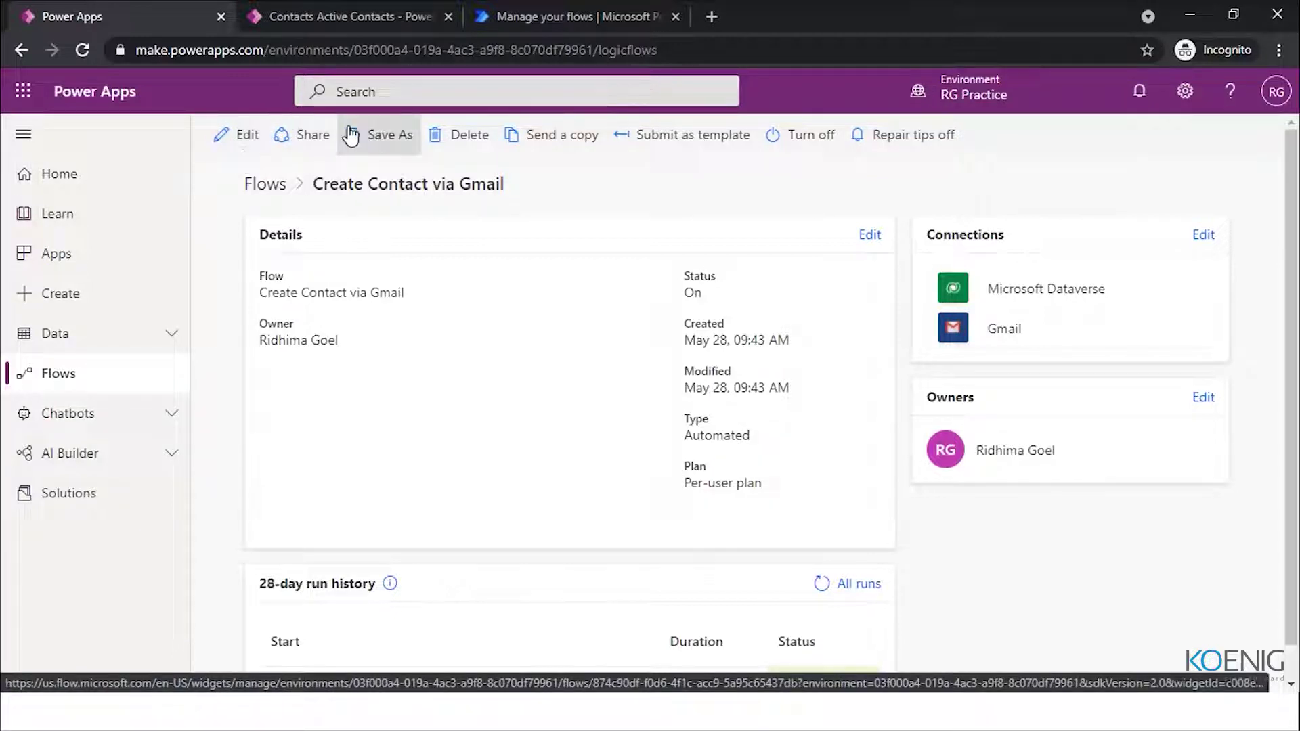
click(308, 137)
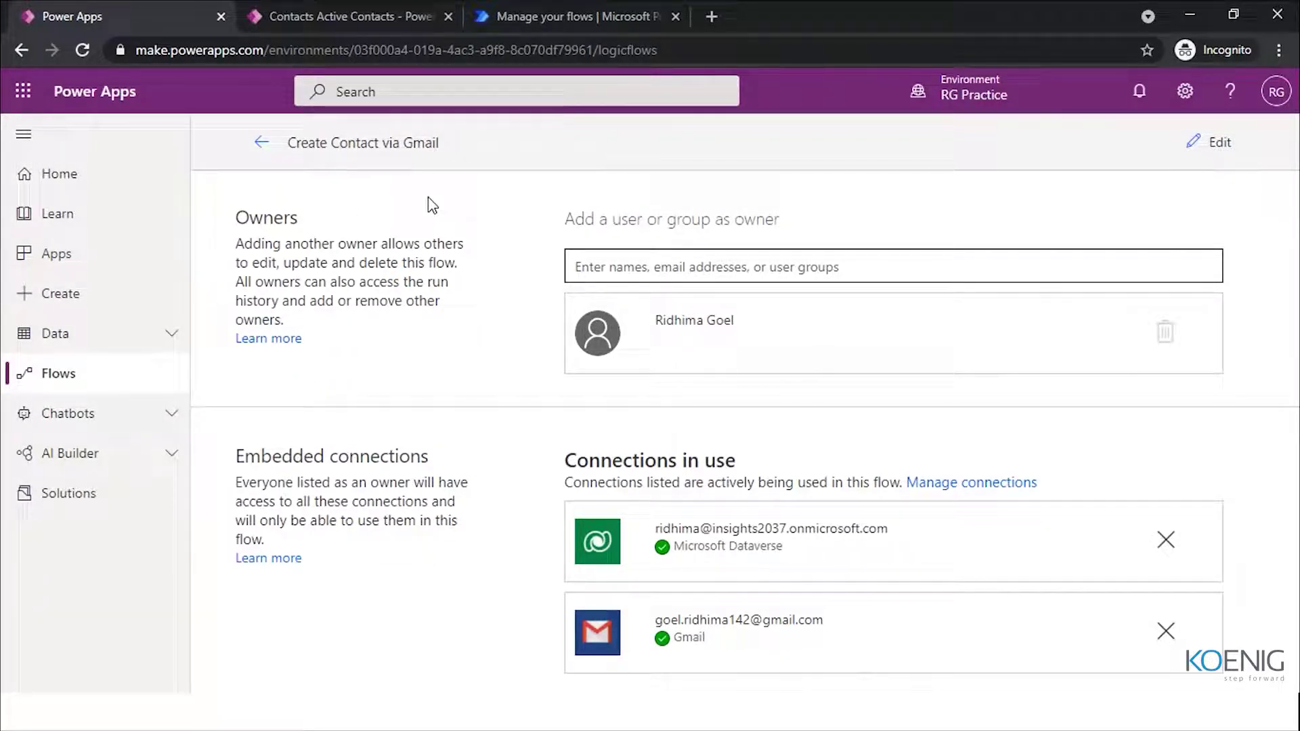
click(649, 282)
text(ala)
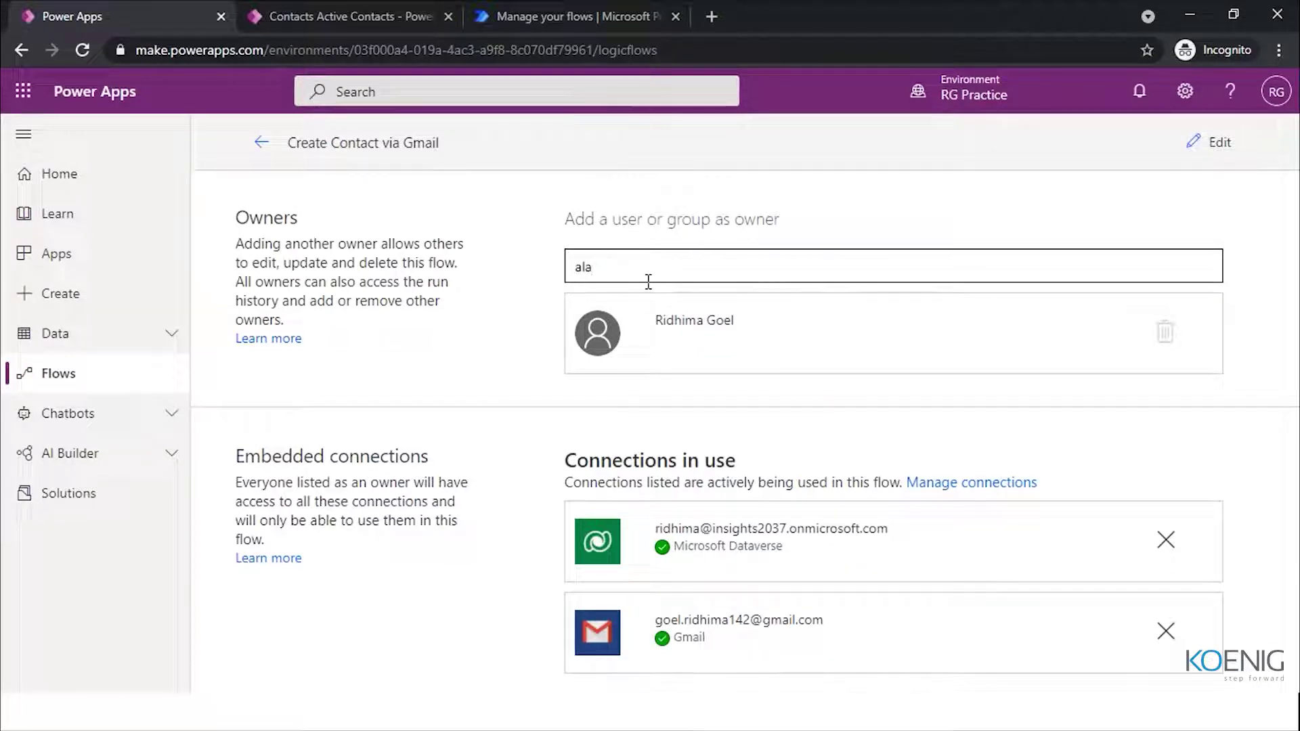
click(648, 301)
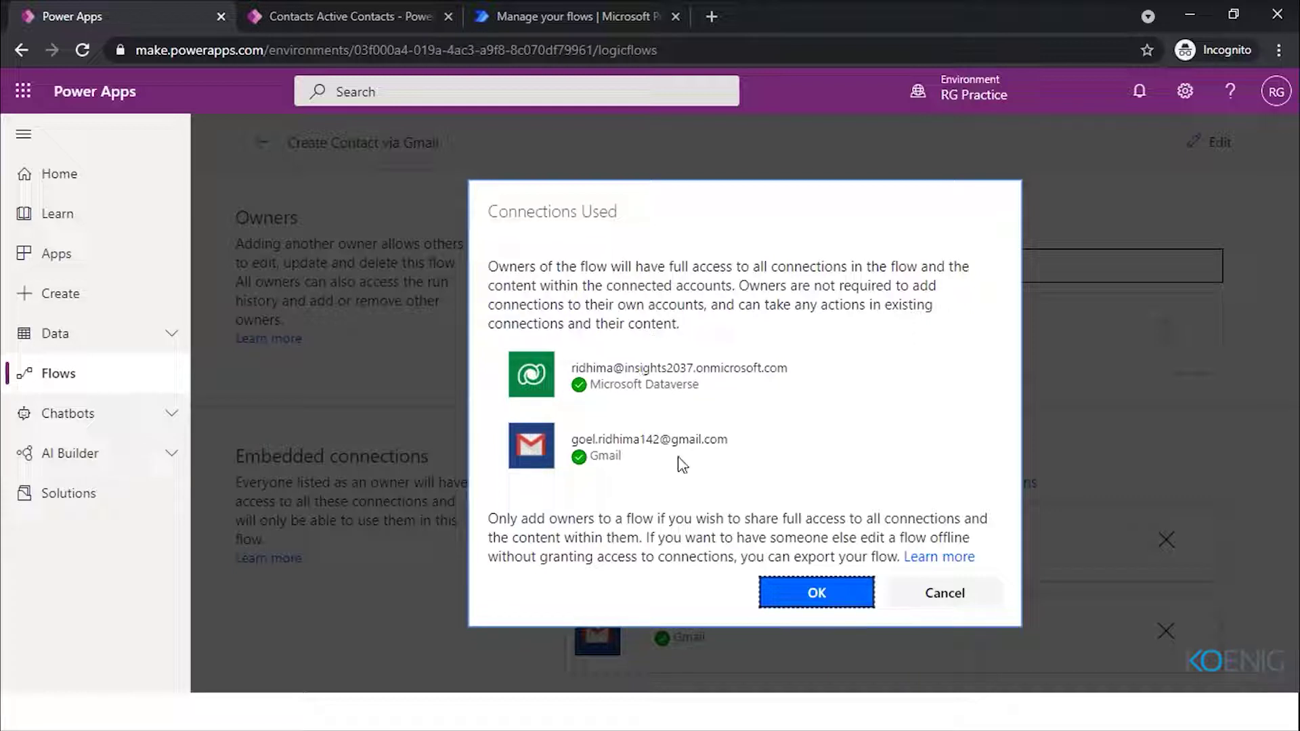
click(938, 597)
click(262, 141)
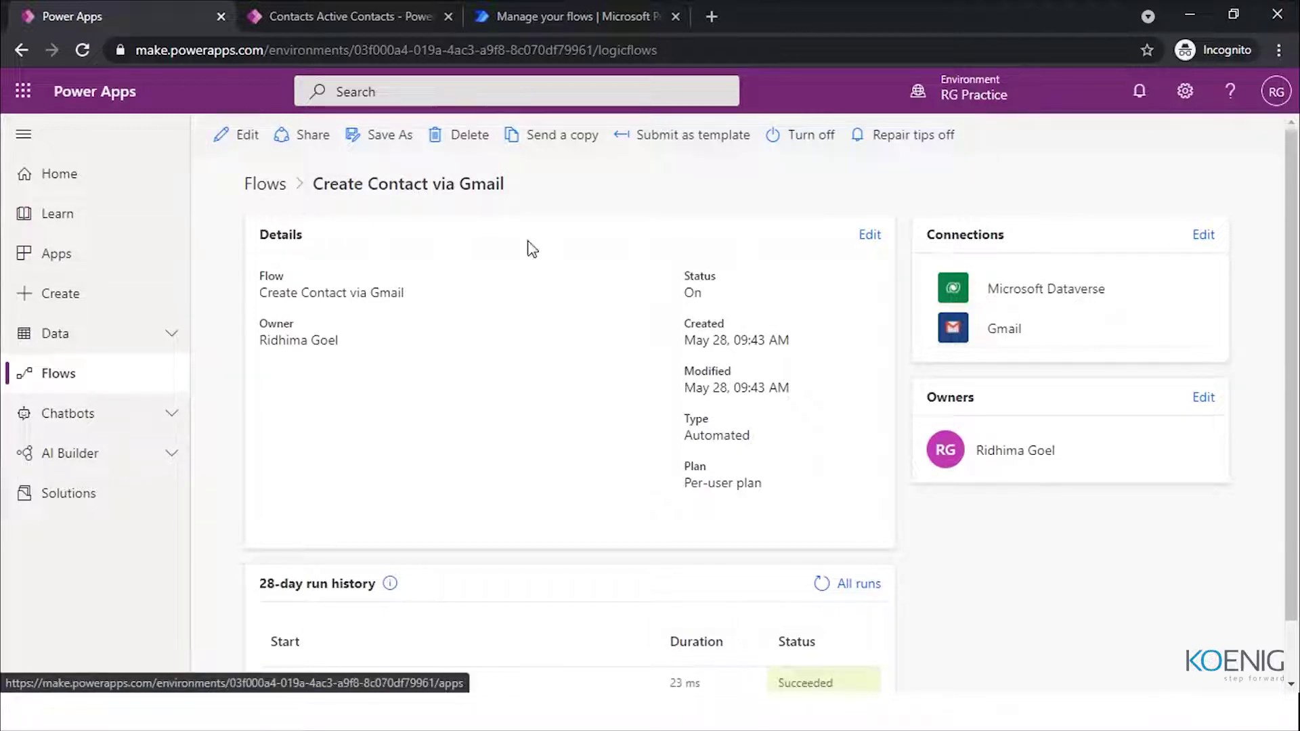
click(388, 139)
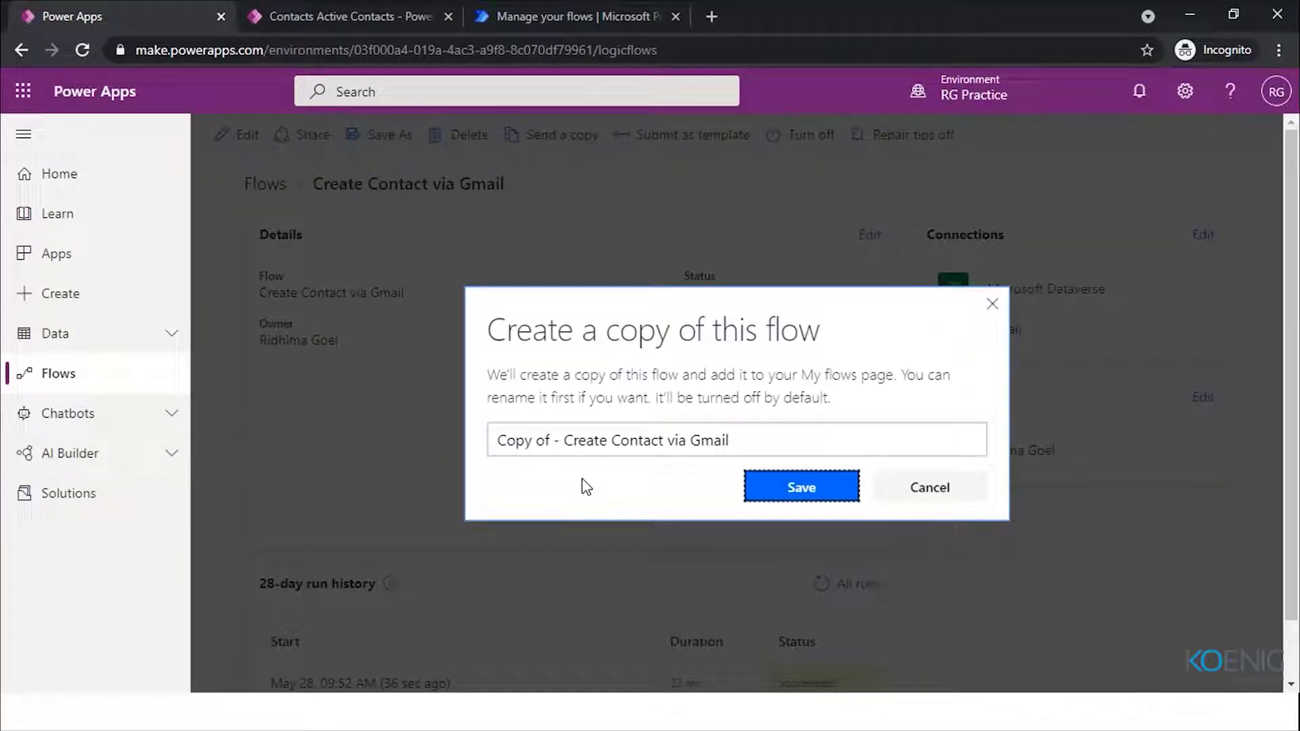
click(938, 487)
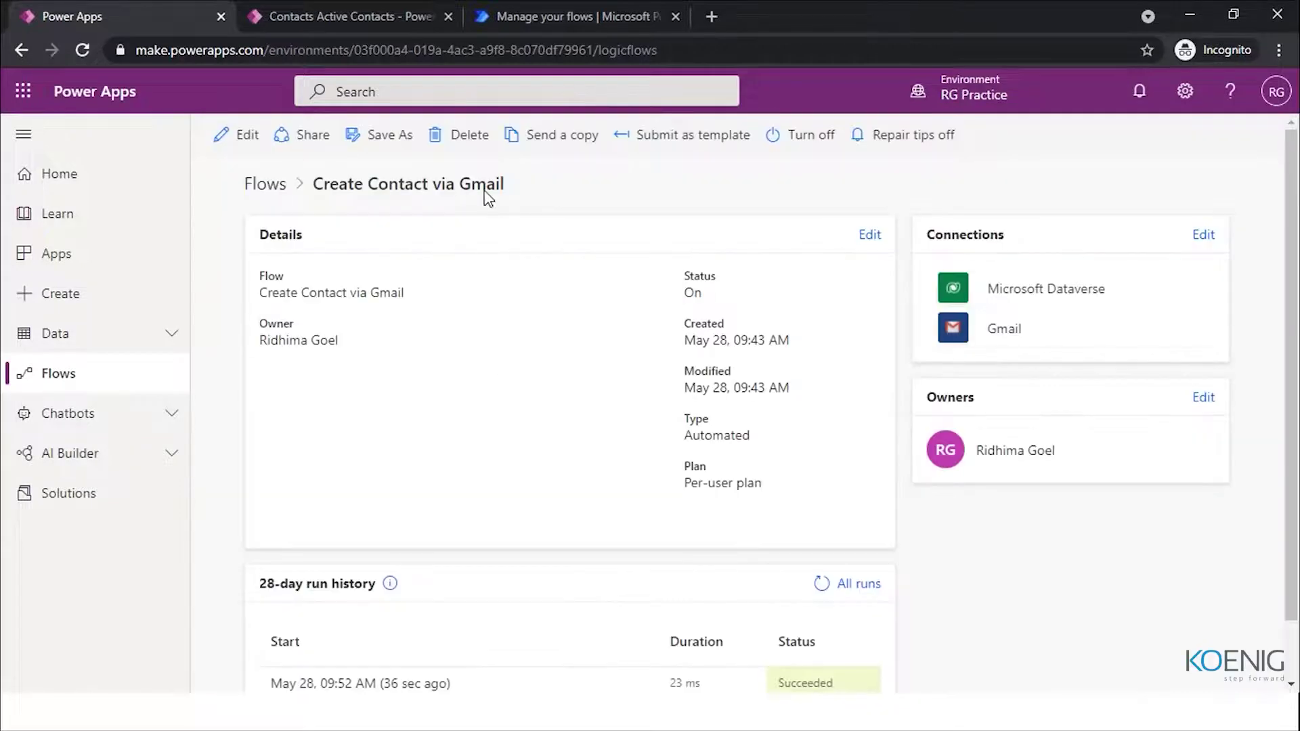
click(536, 153)
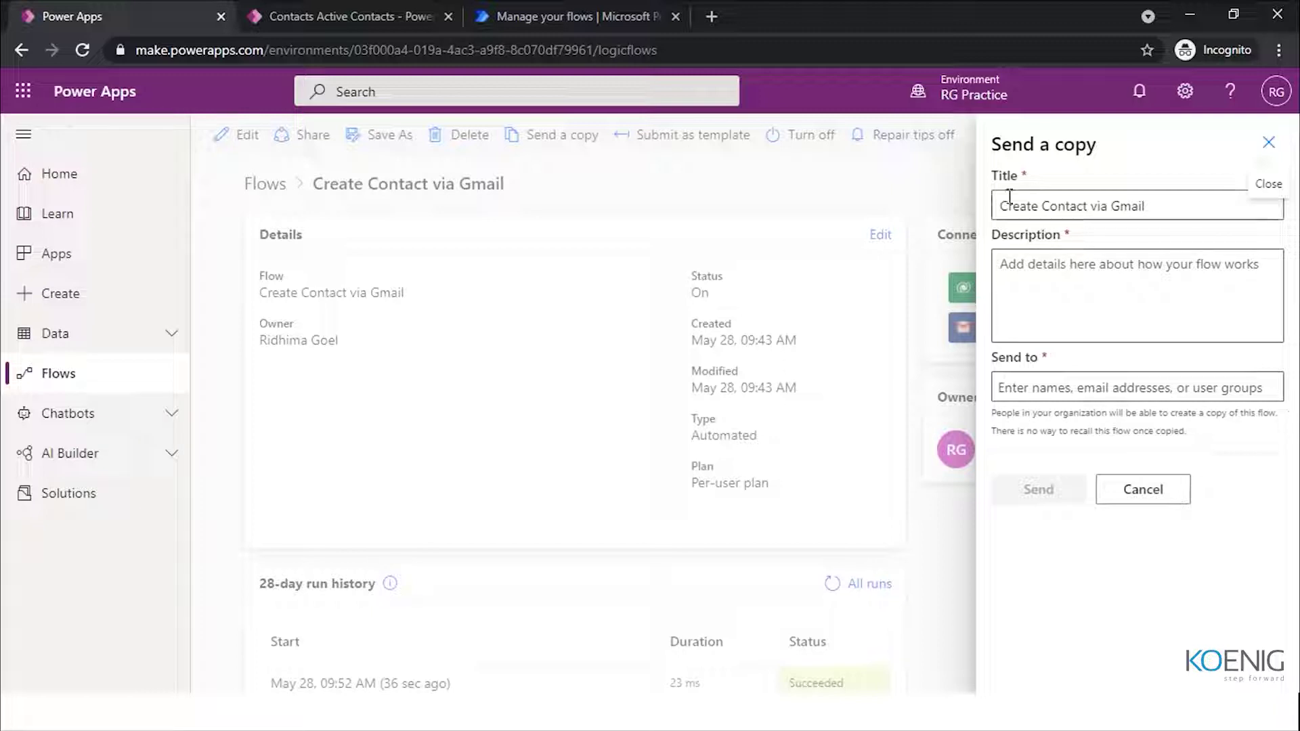
click(1171, 294)
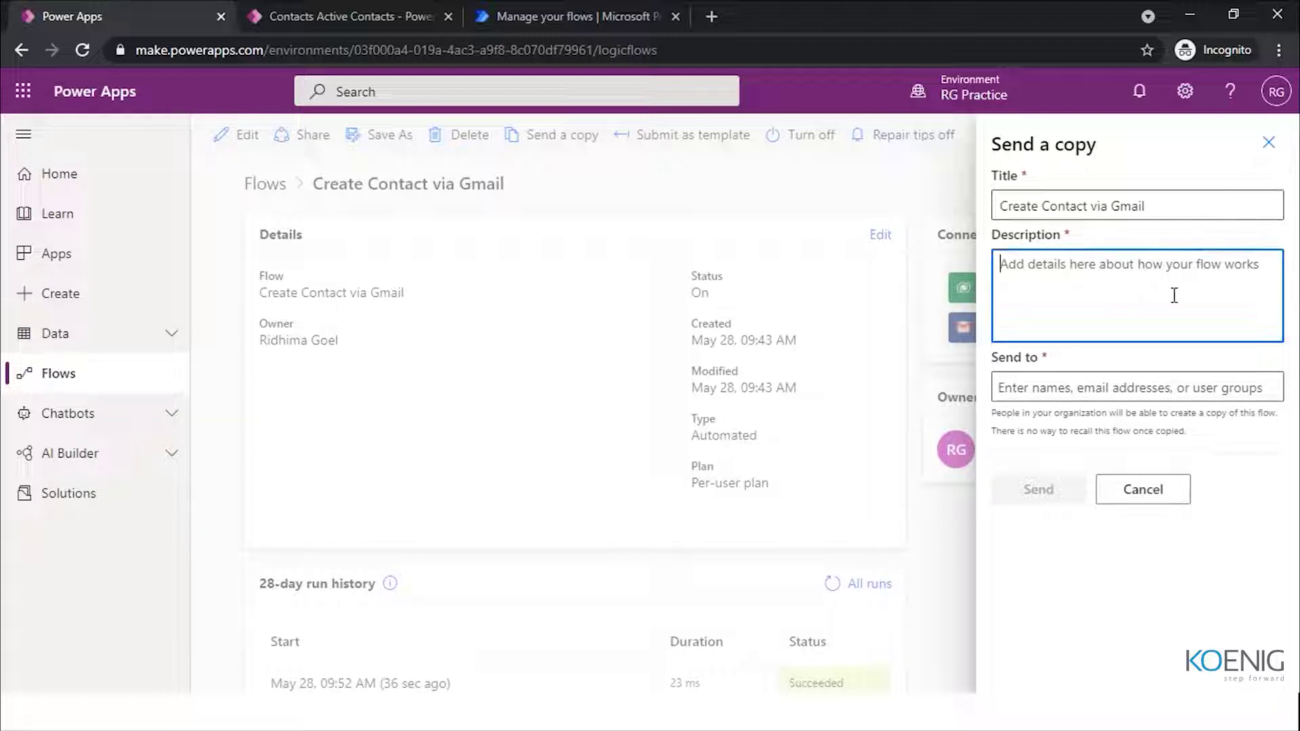
click(1041, 390)
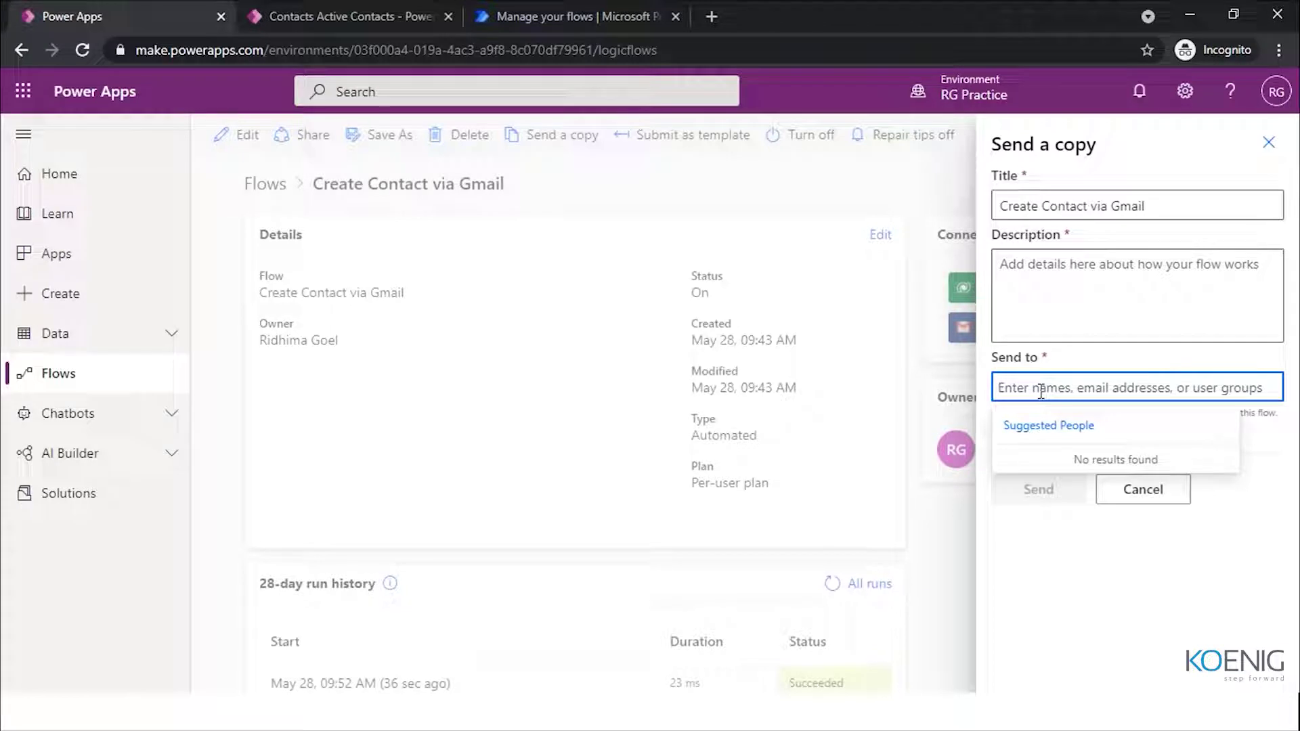
text(ala)
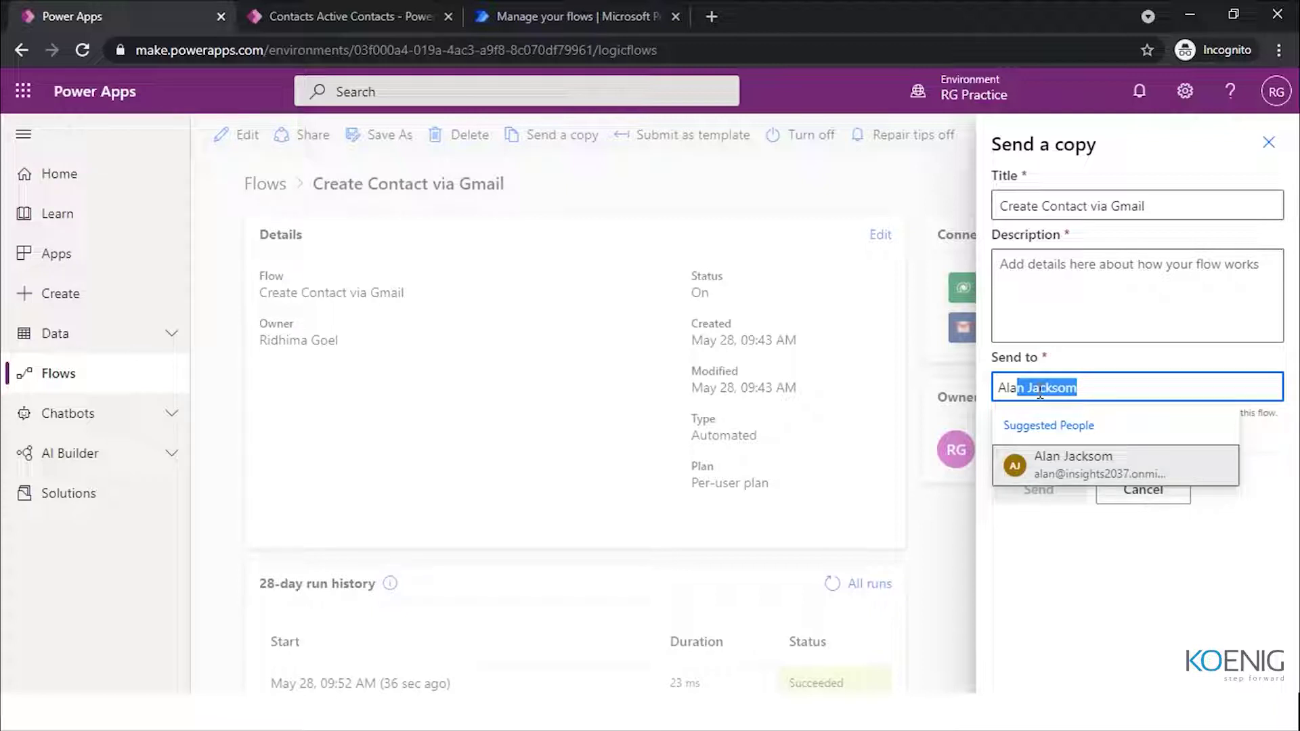
key(Return)
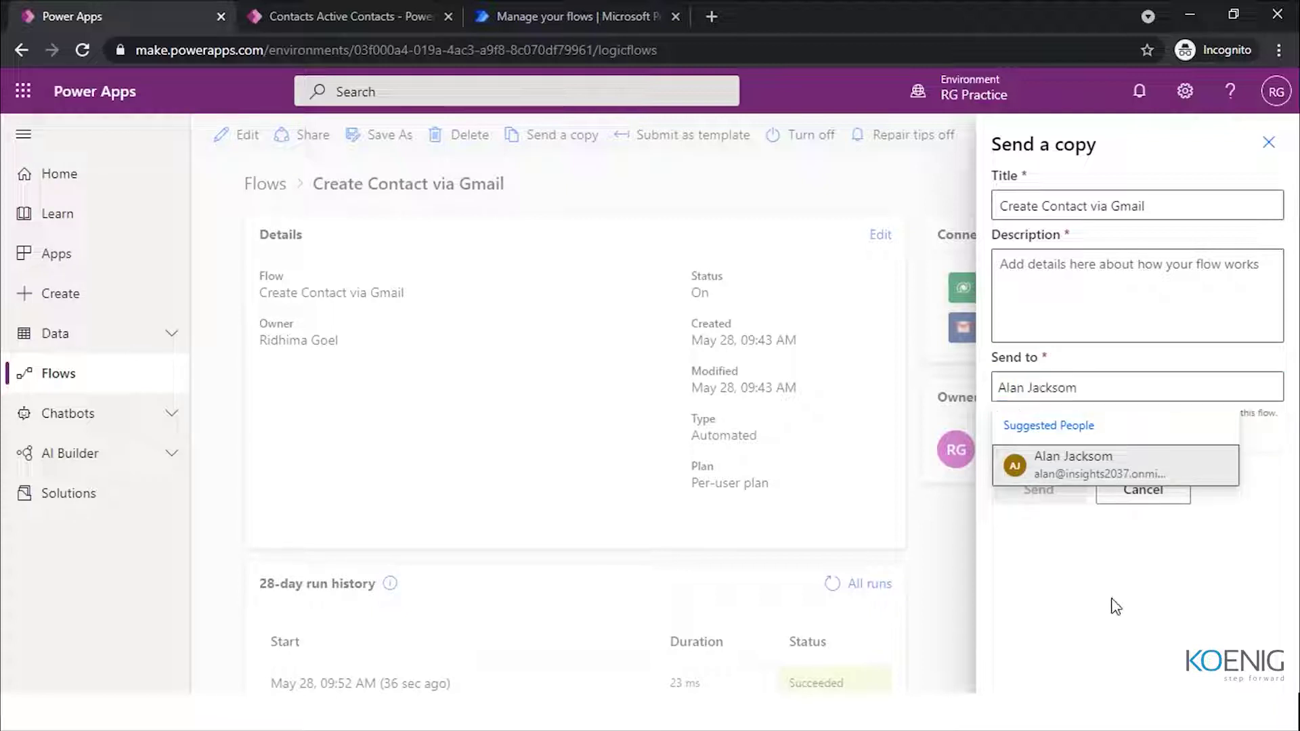
click(1144, 517)
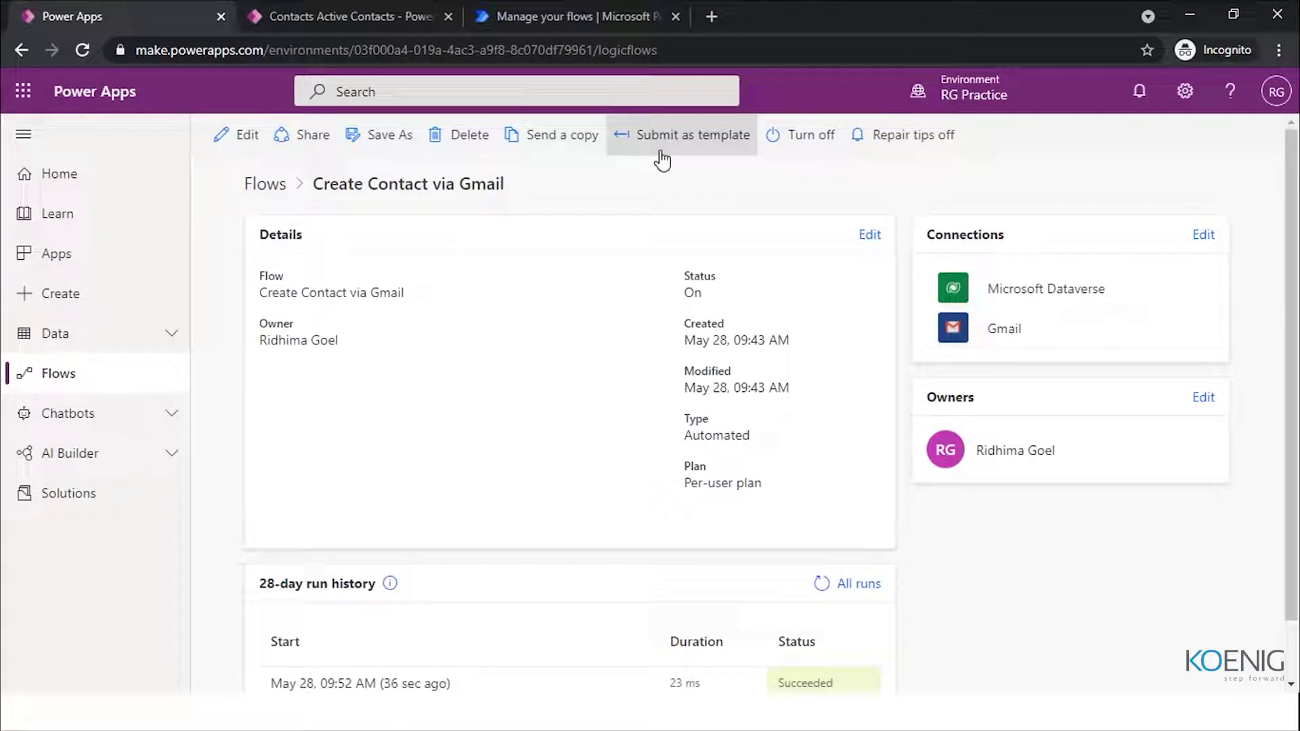
Open Submit as template for the flow, pick the Data collection category, then cancel.
click(660, 155)
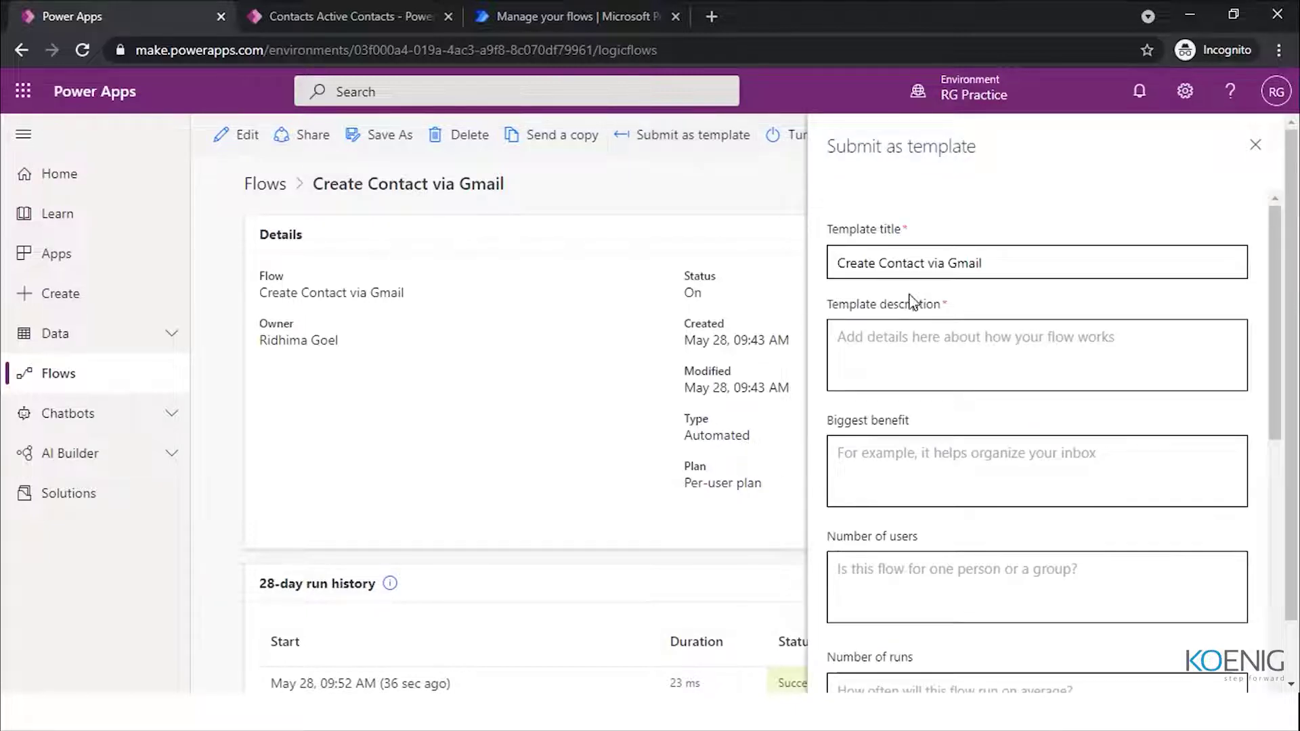
scroll(1080, 440, down, 3)
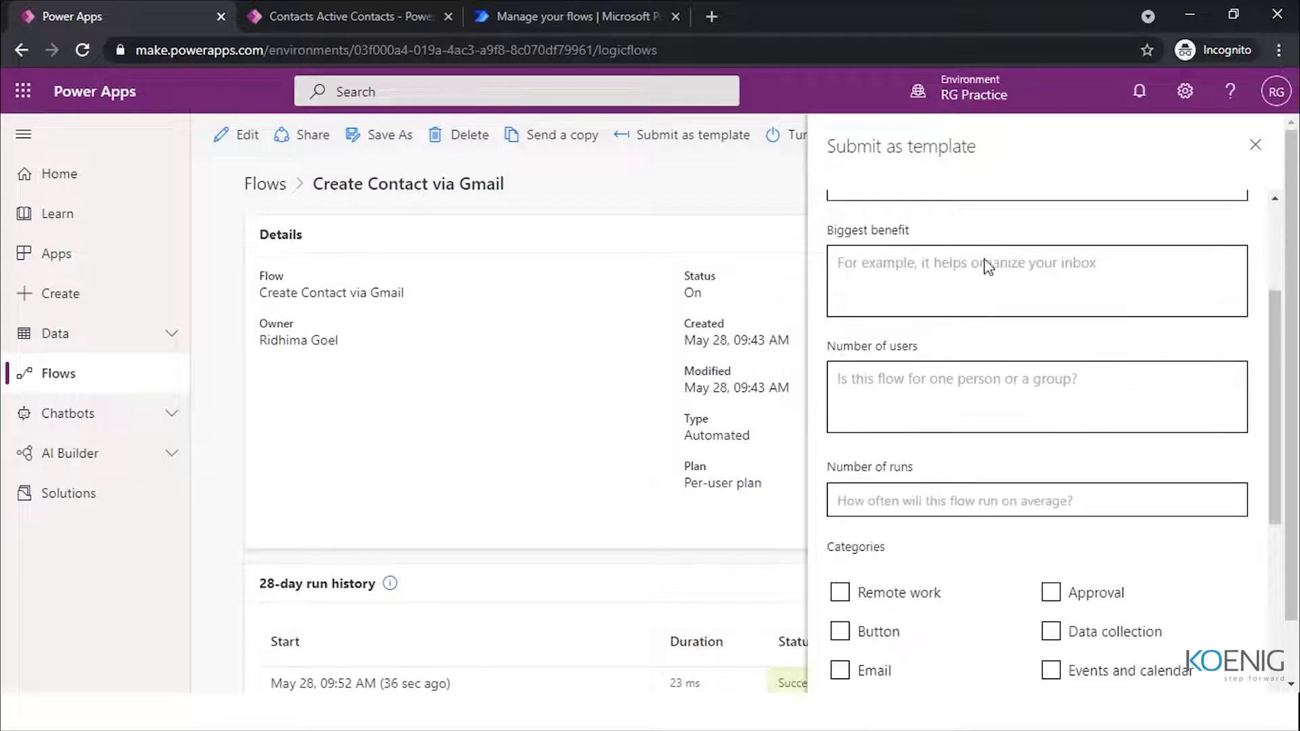
scroll(1022, 421, down, 3)
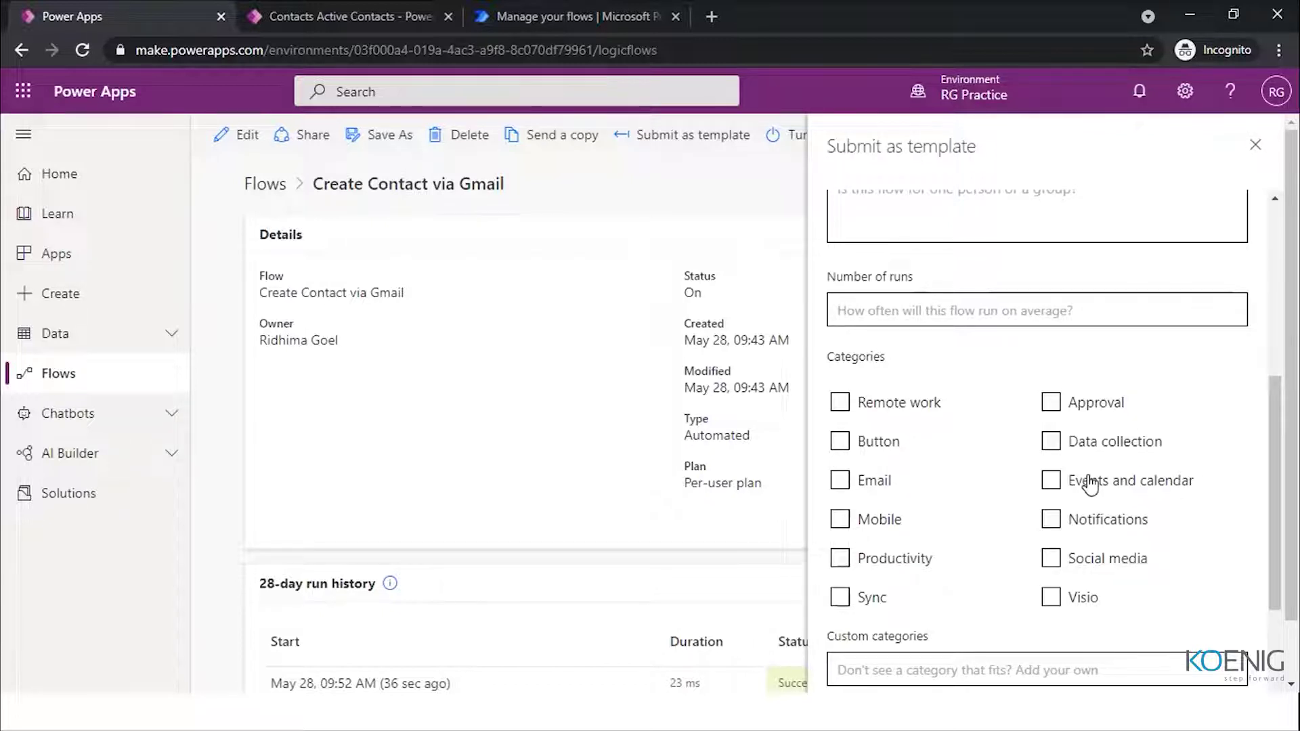
click(1051, 444)
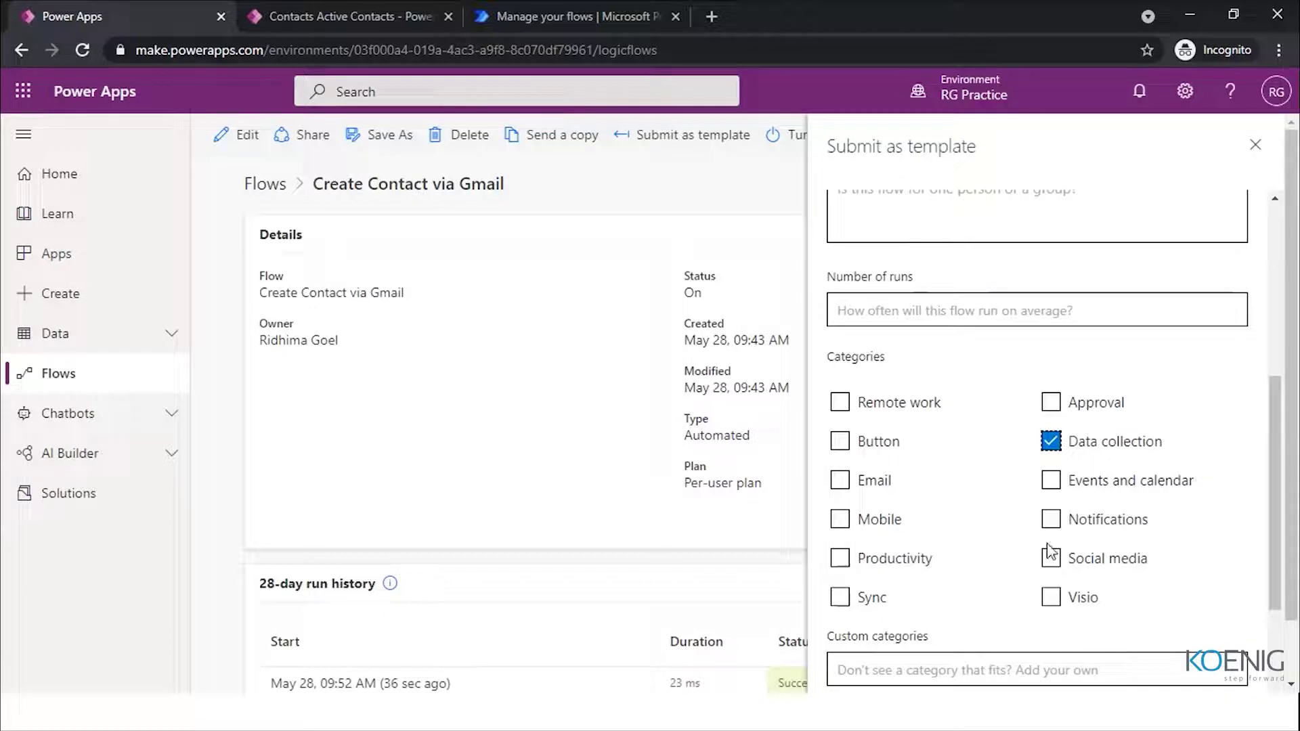
scroll(1054, 552, down, 3)
scroll(992, 517, up, 5)
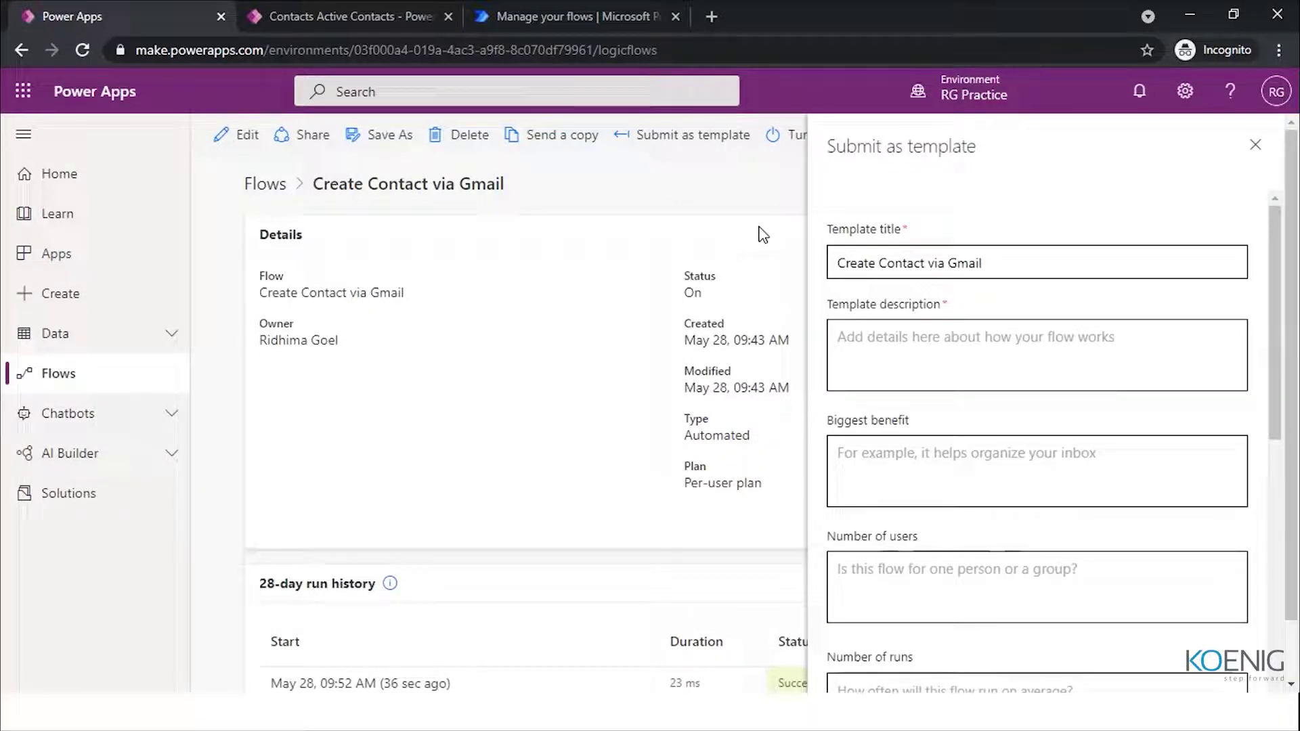
scroll(763, 234, down, 2)
scroll(1037, 407, down, 5)
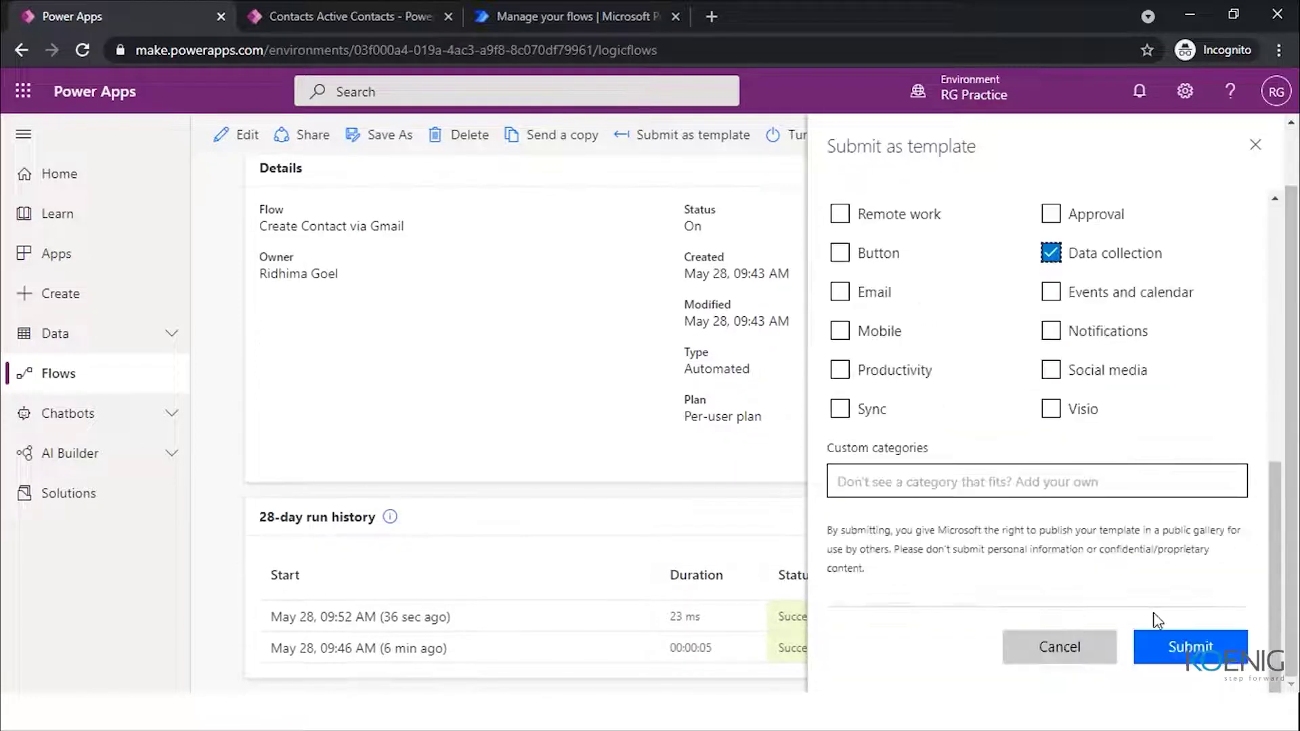
click(1060, 648)
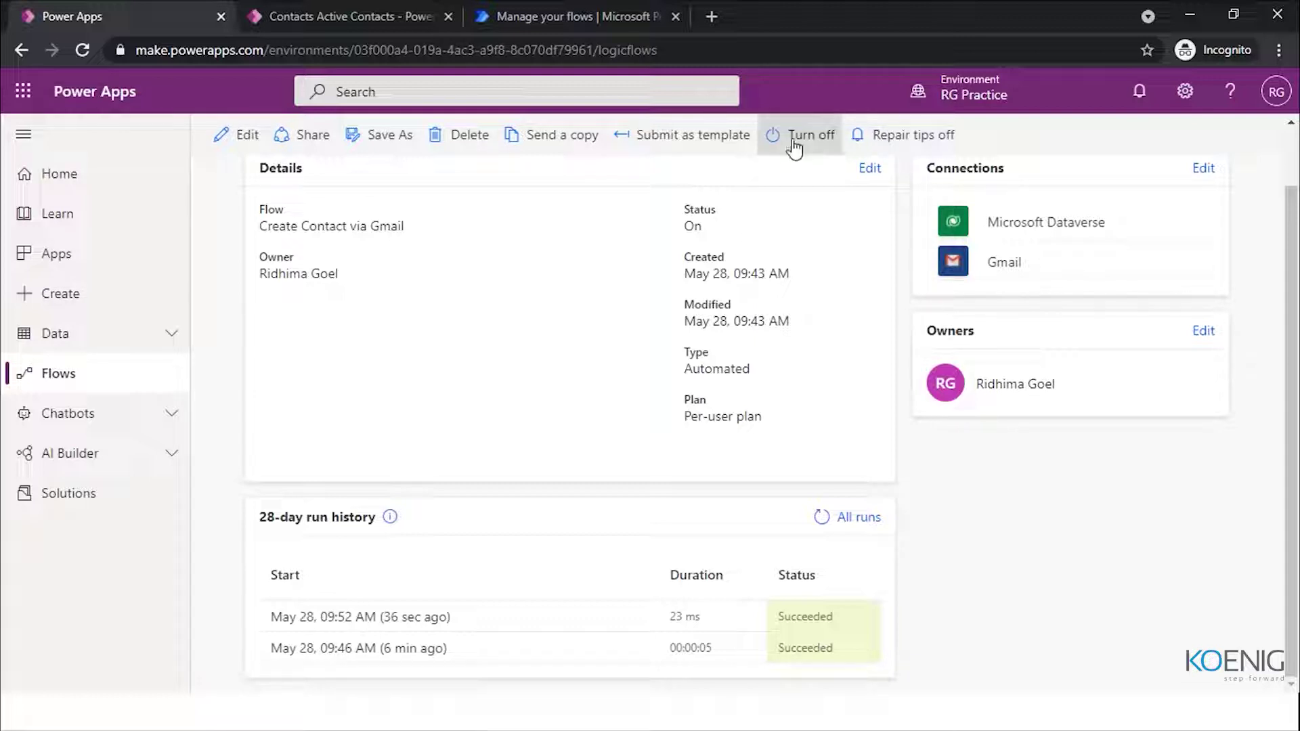
click(798, 148)
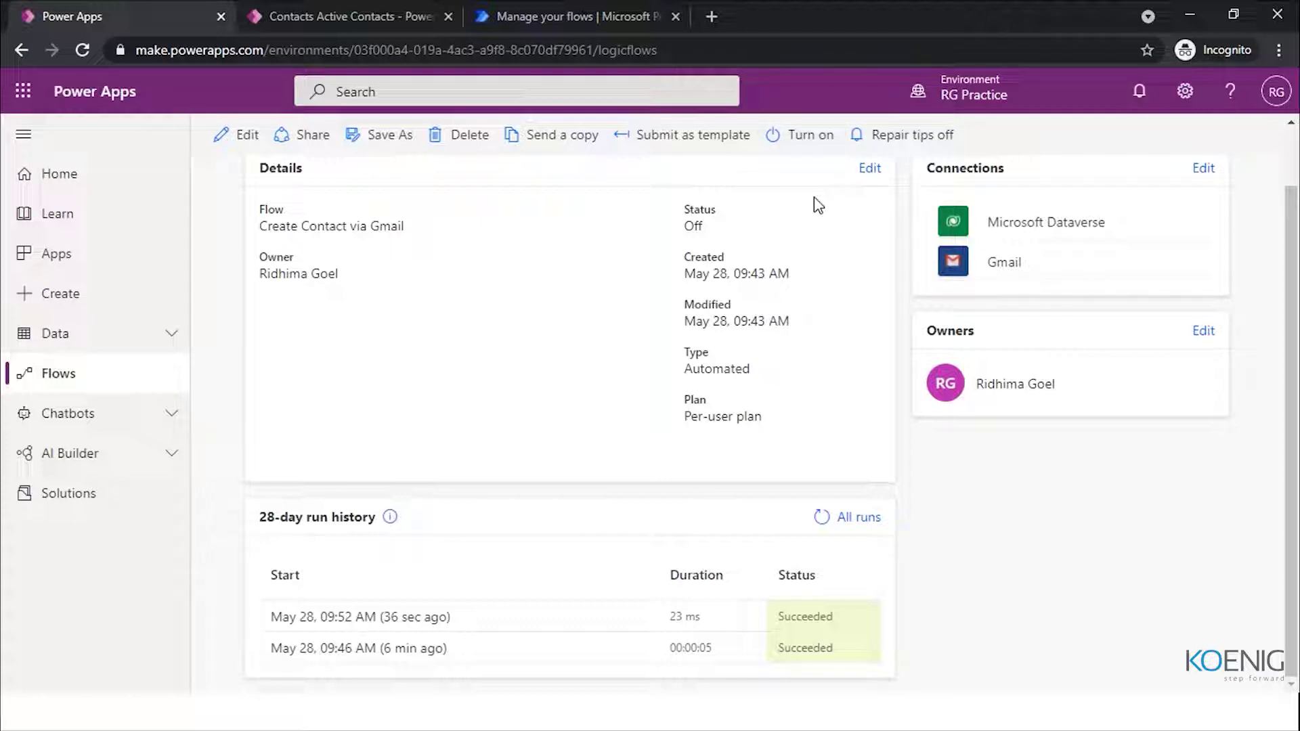
click(808, 144)
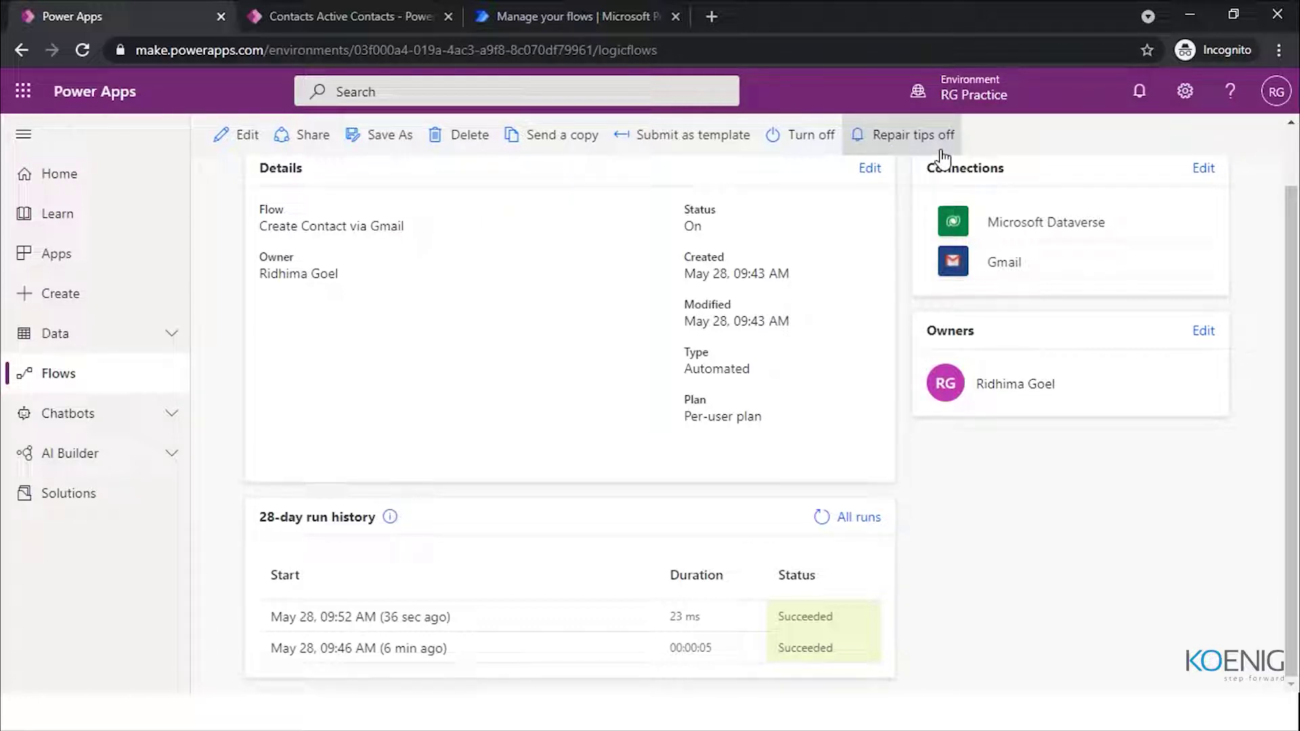
click(941, 149)
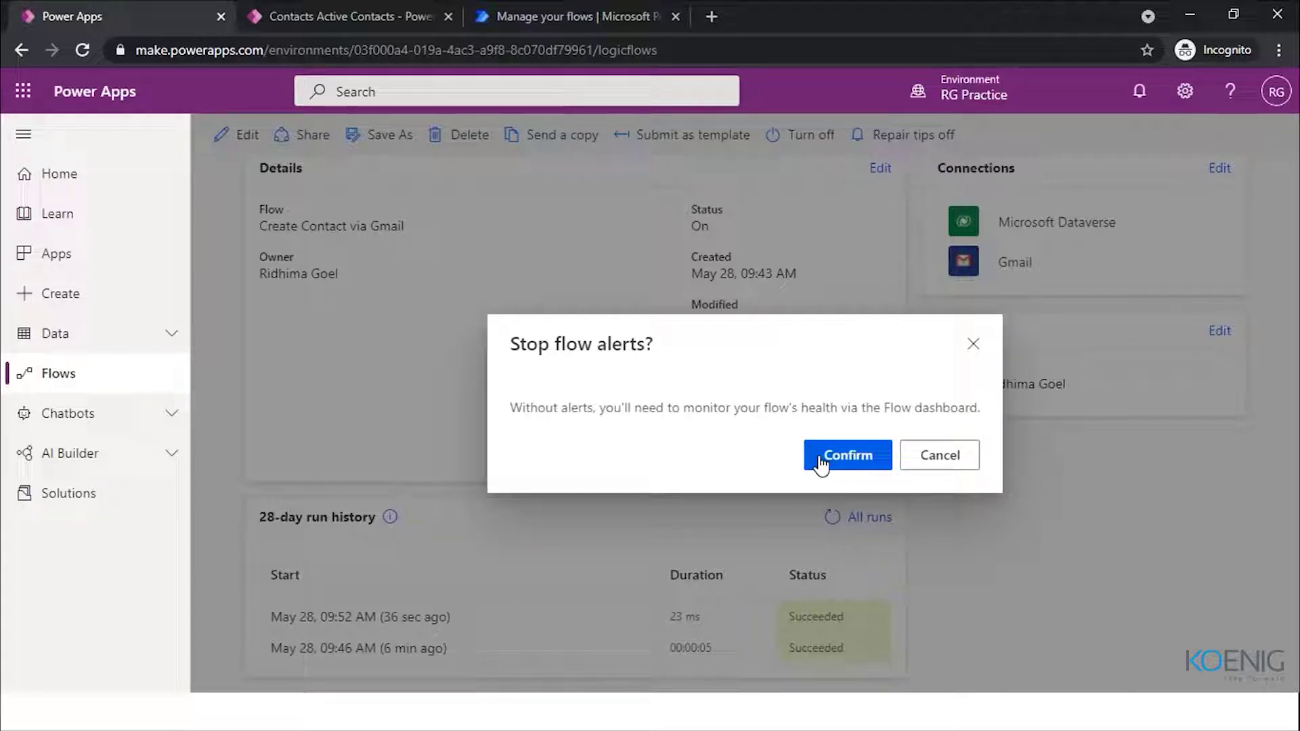
click(974, 457)
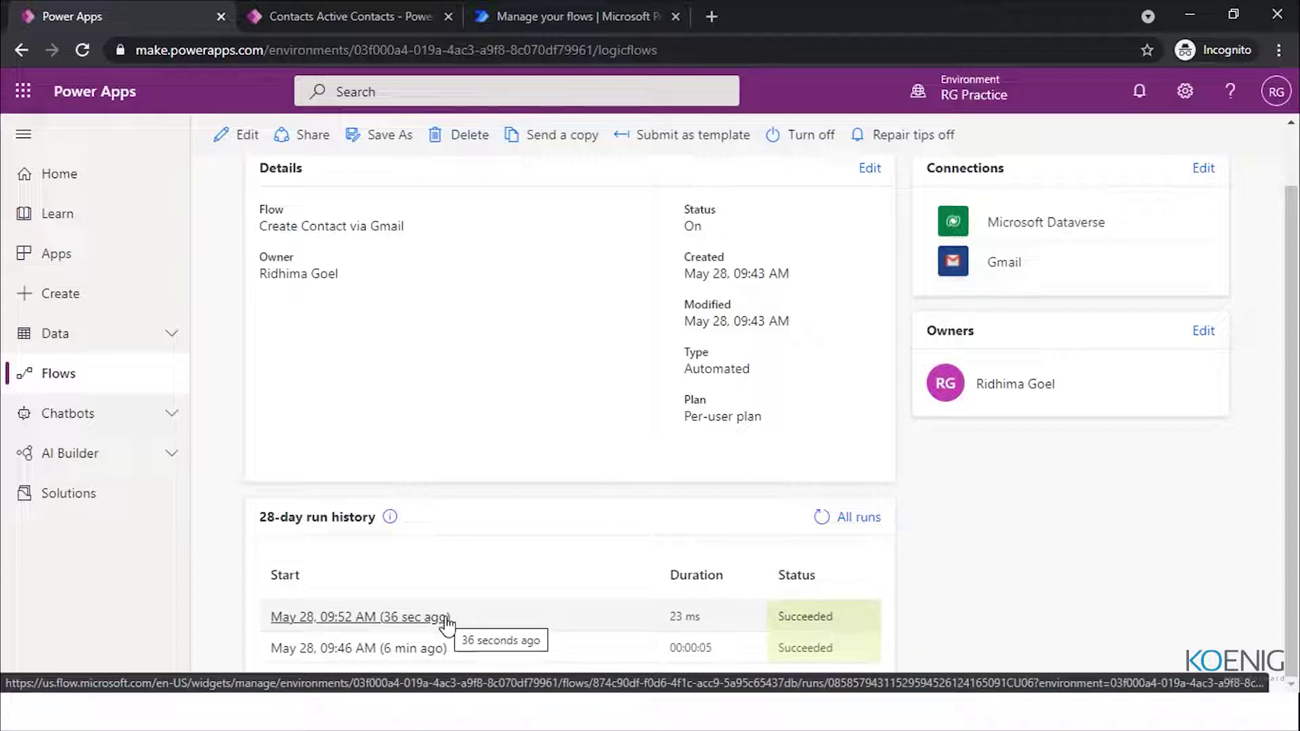
Switch the Dynamics 365 contacts list to the My Active Contacts view.
click(335, 12)
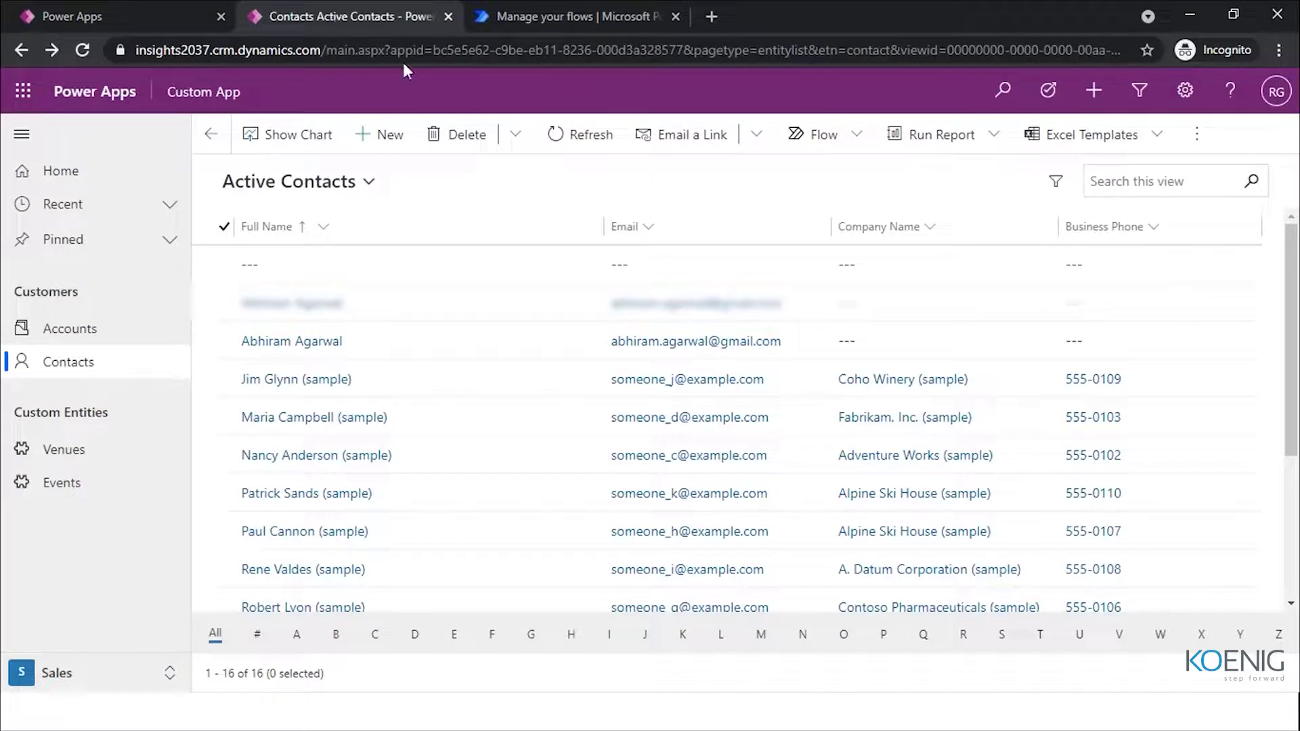
click(368, 192)
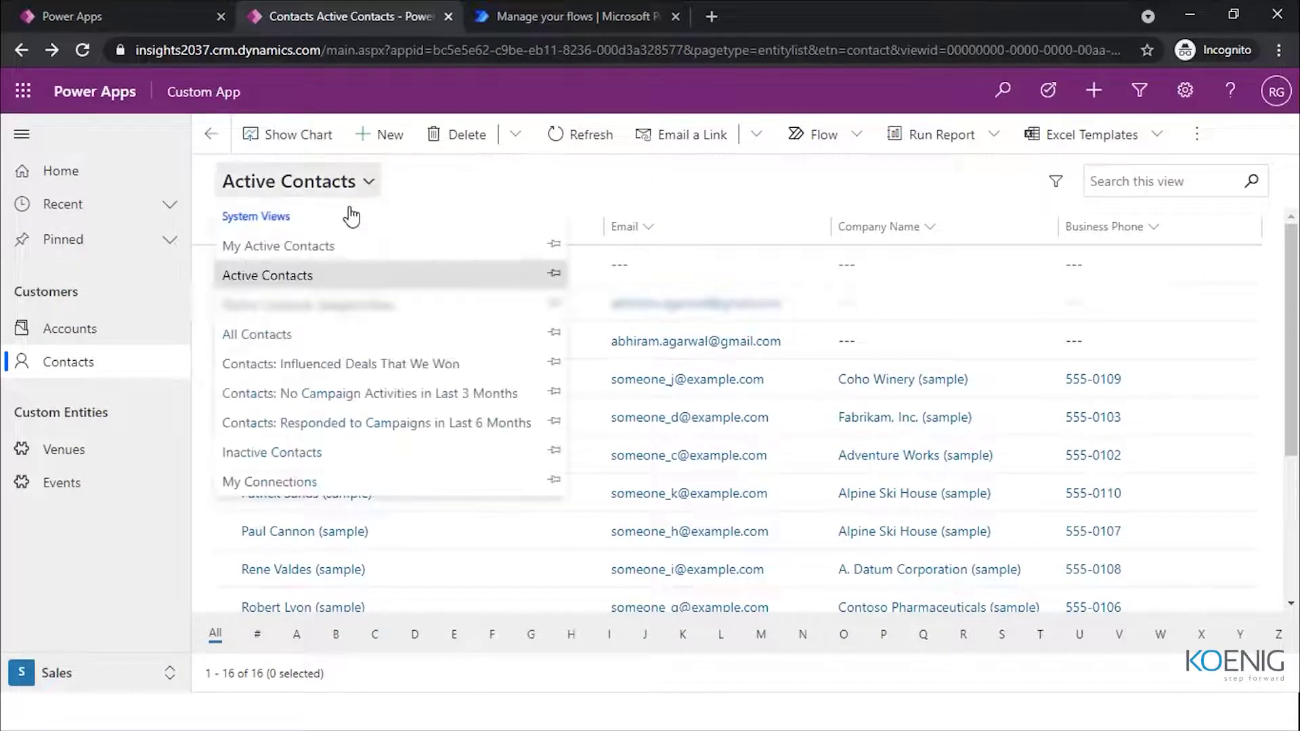
click(284, 247)
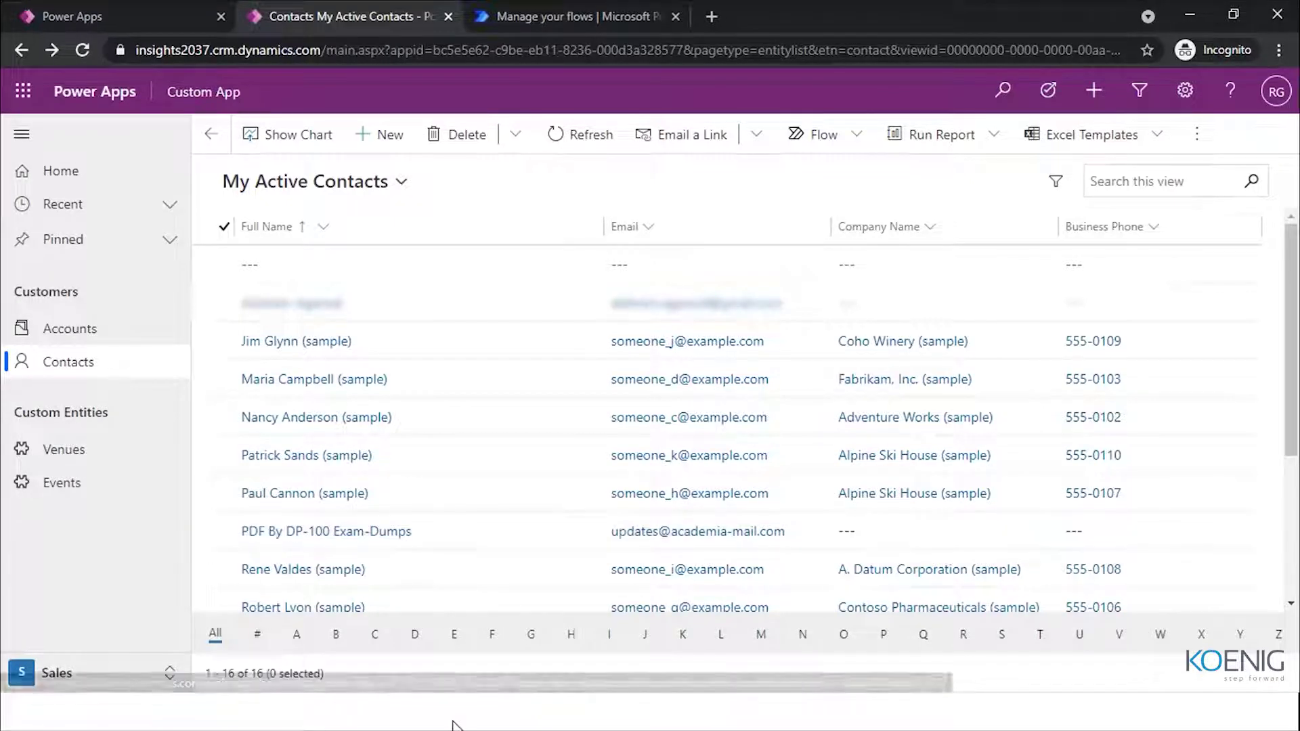
Back on the Create Contact via Gmail details page, open All runs.
key(alt+Tab)
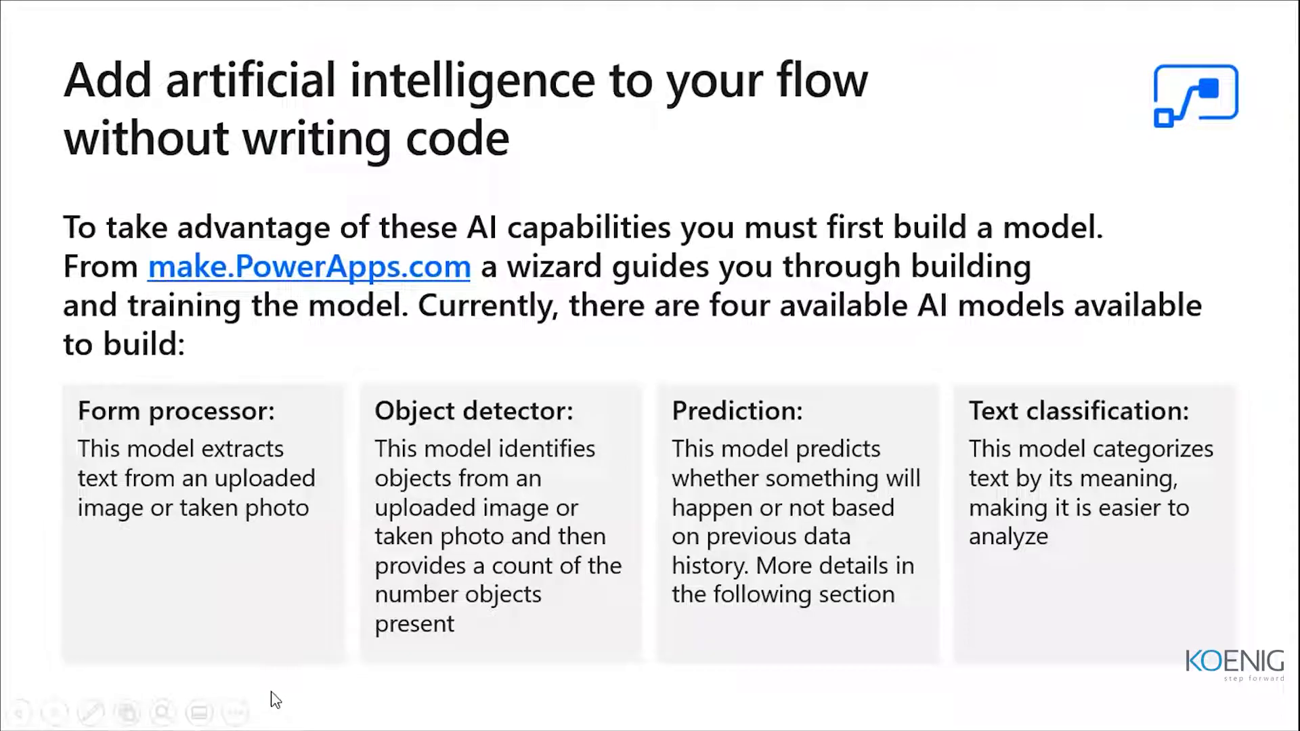
key(alt+Tab)
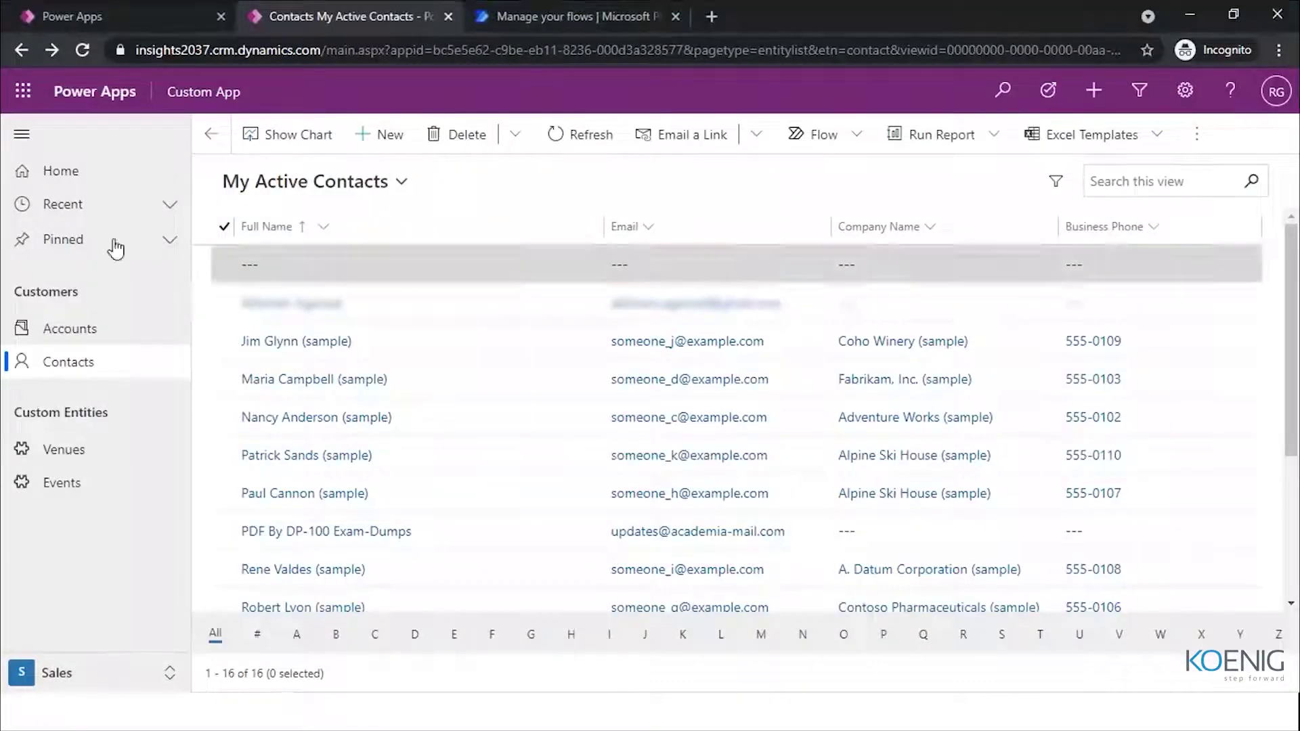
click(56, 18)
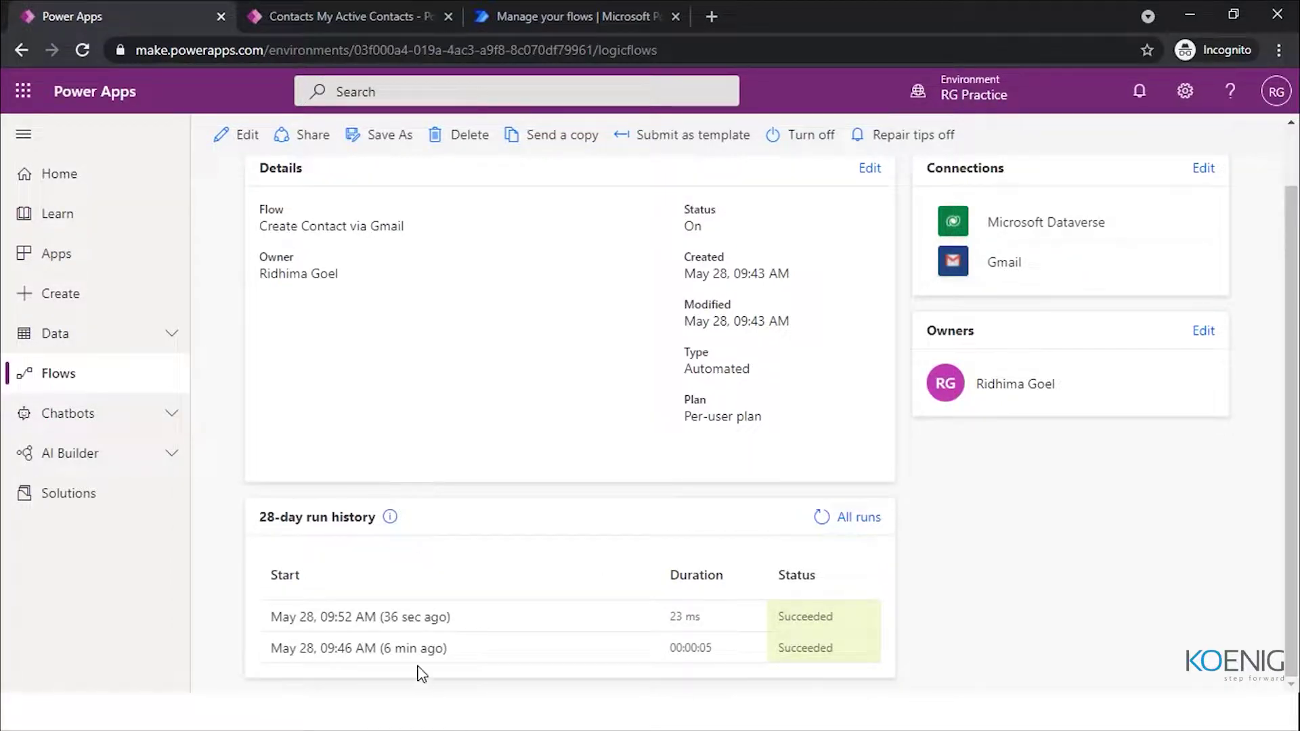
click(339, 20)
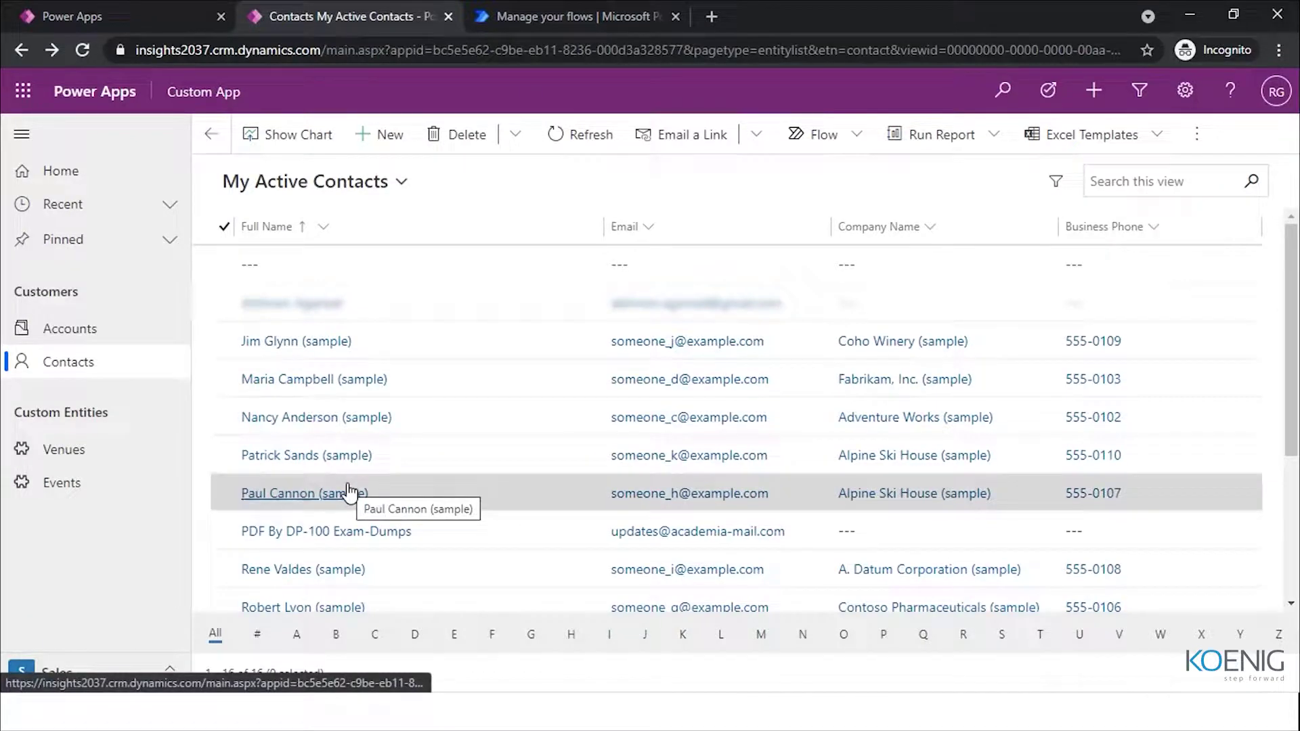
click(115, 17)
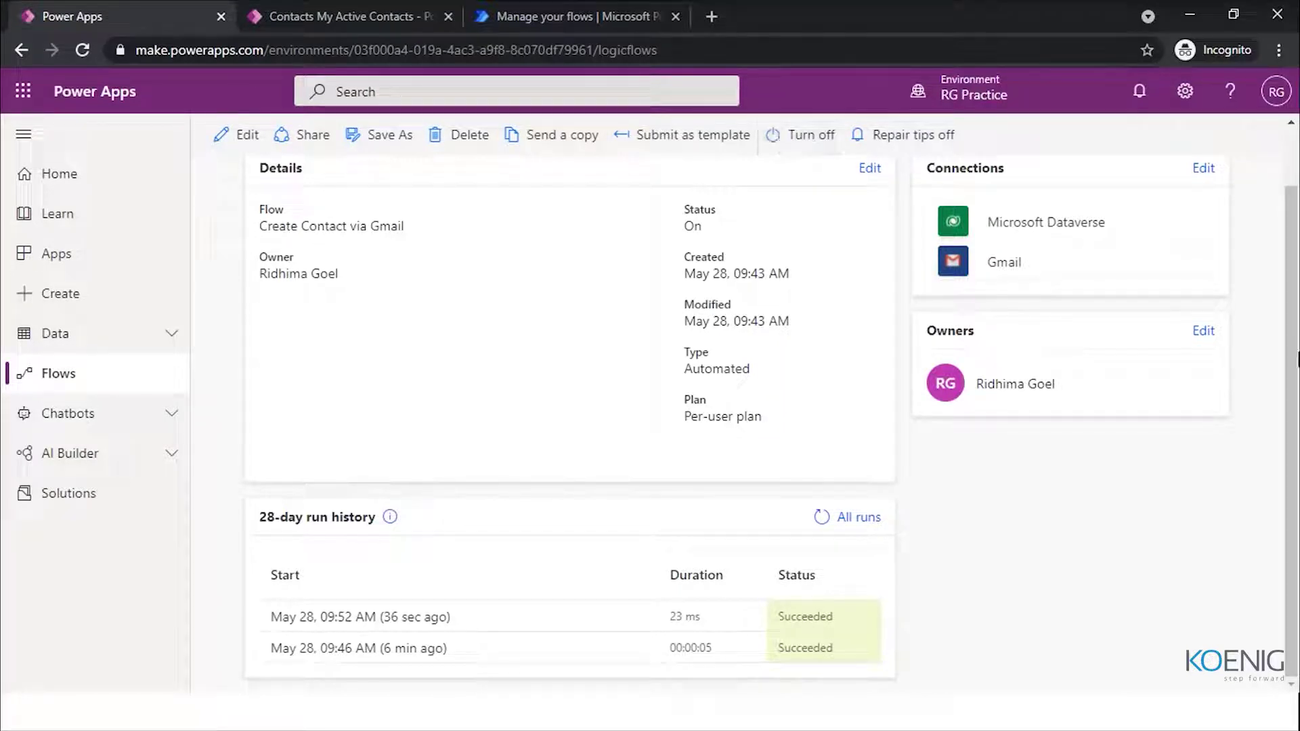
click(851, 525)
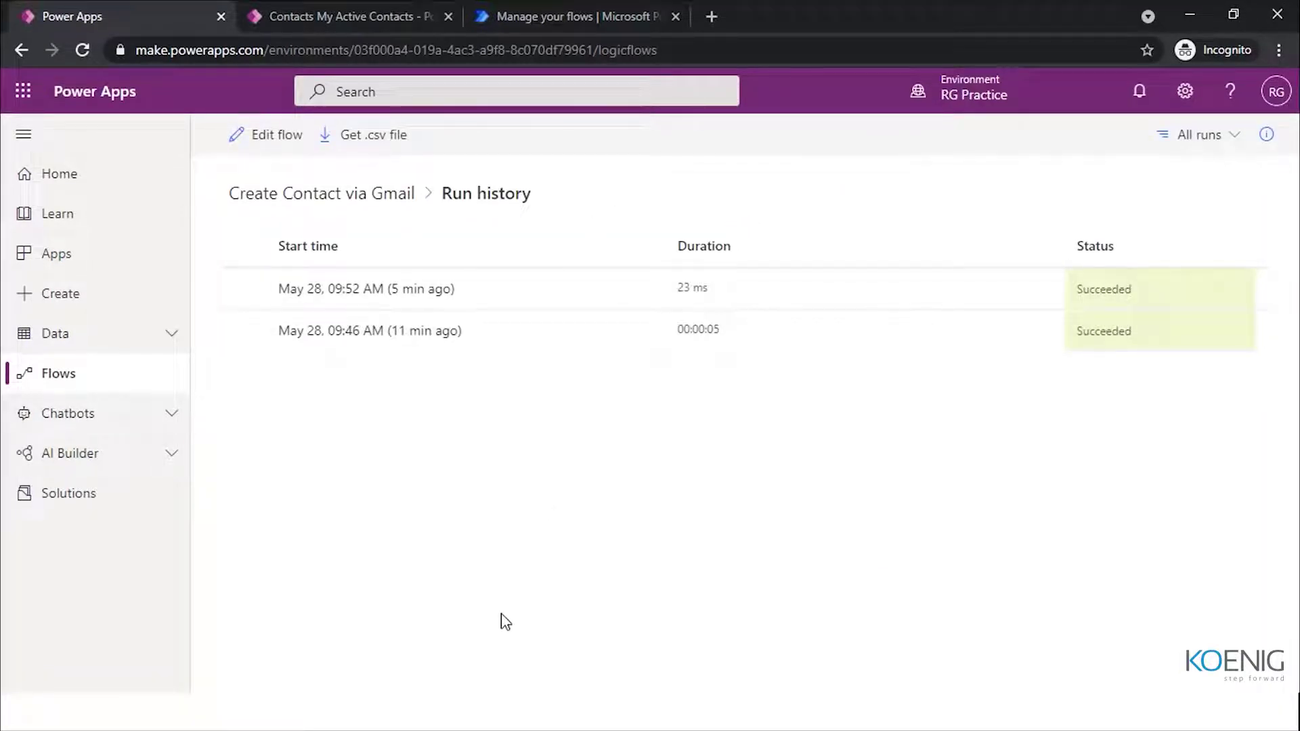
Inspect the 09:52 run's Add a new row inputs and body, then return to Cloud flows.
click(420, 296)
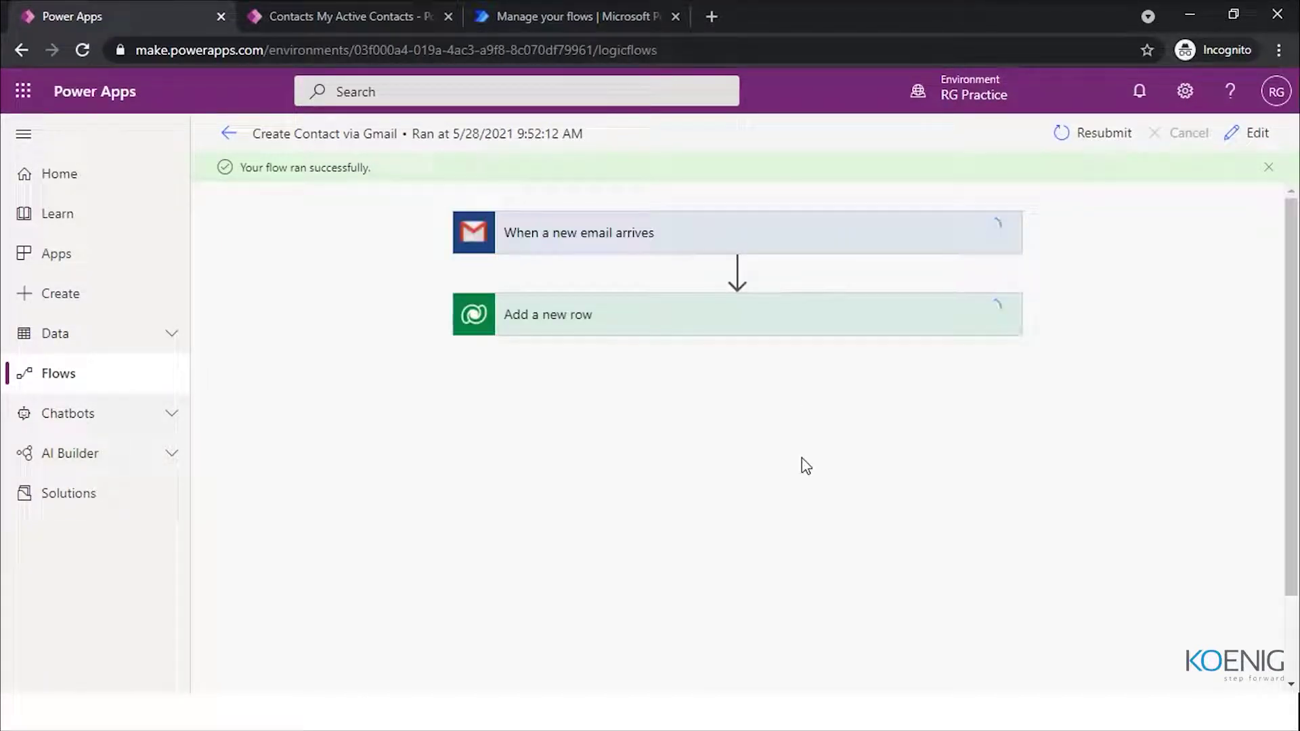
click(864, 313)
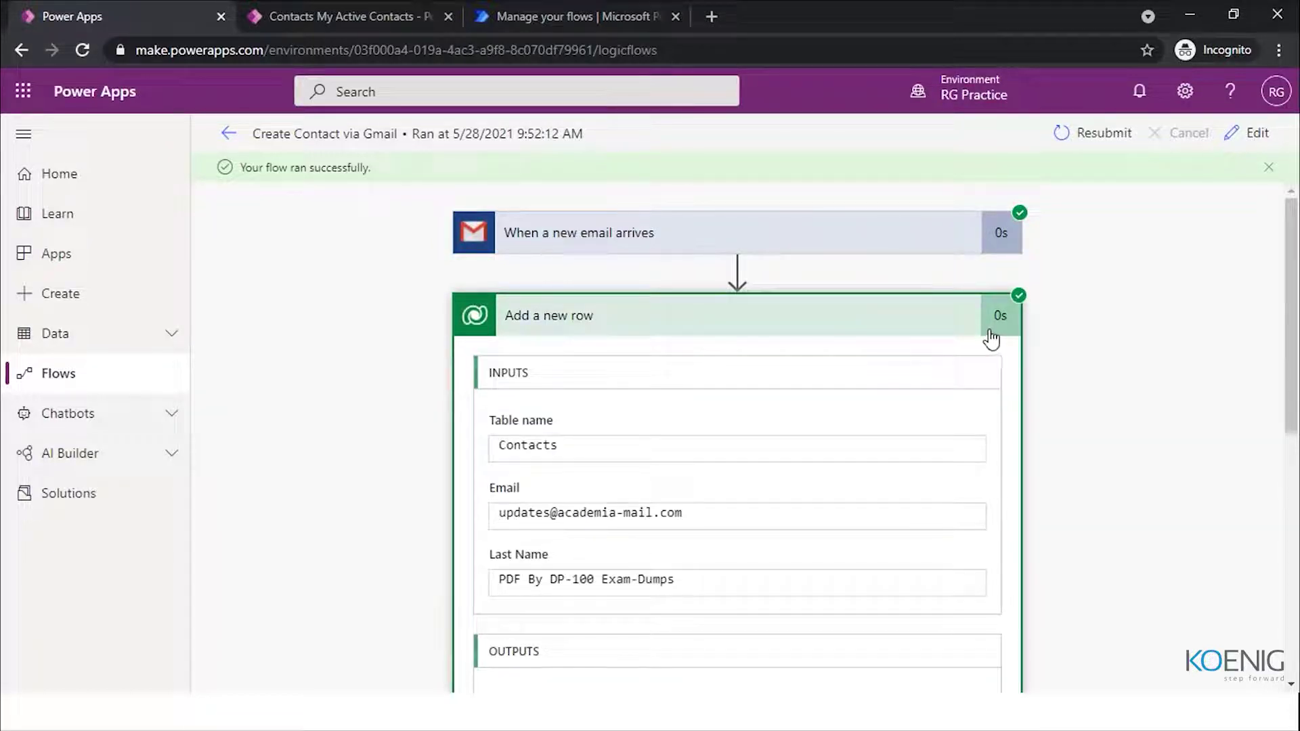
scroll(1115, 410, down, 1)
scroll(1115, 410, down, 5)
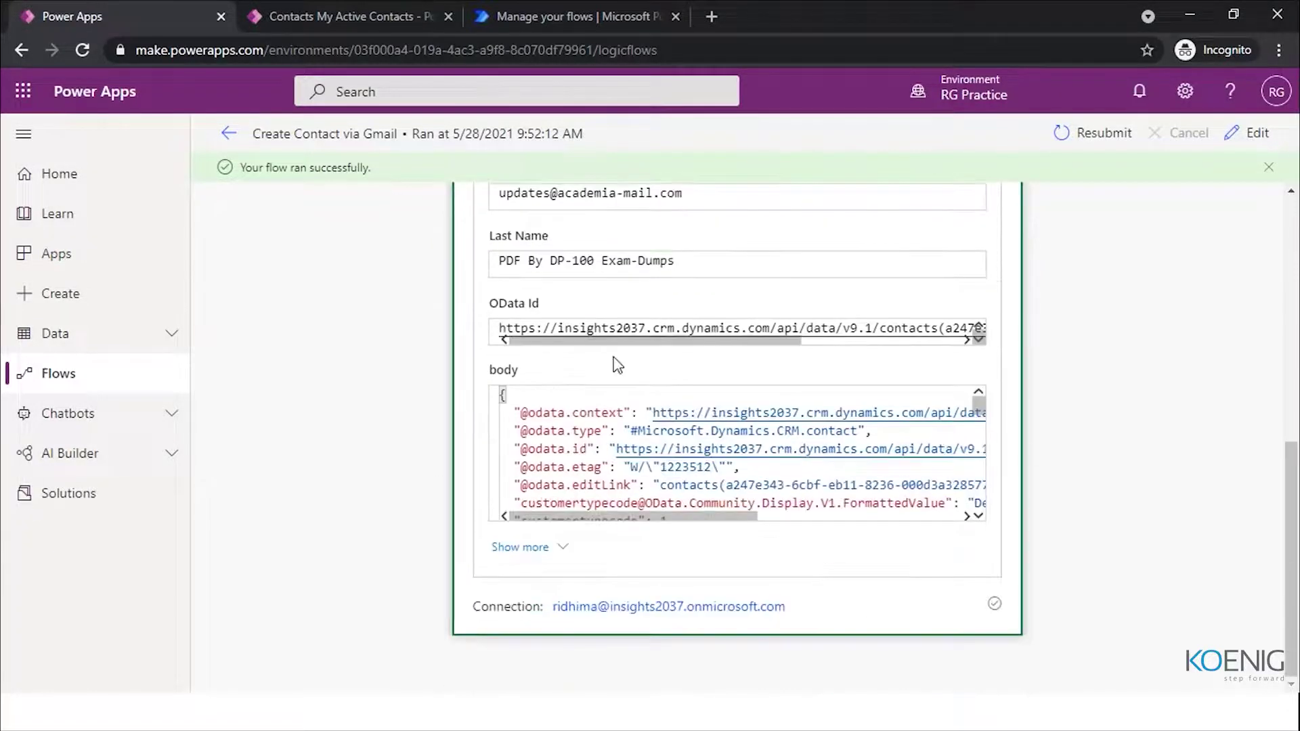
scroll(640, 473, down, 5)
scroll(640, 473, down, 10)
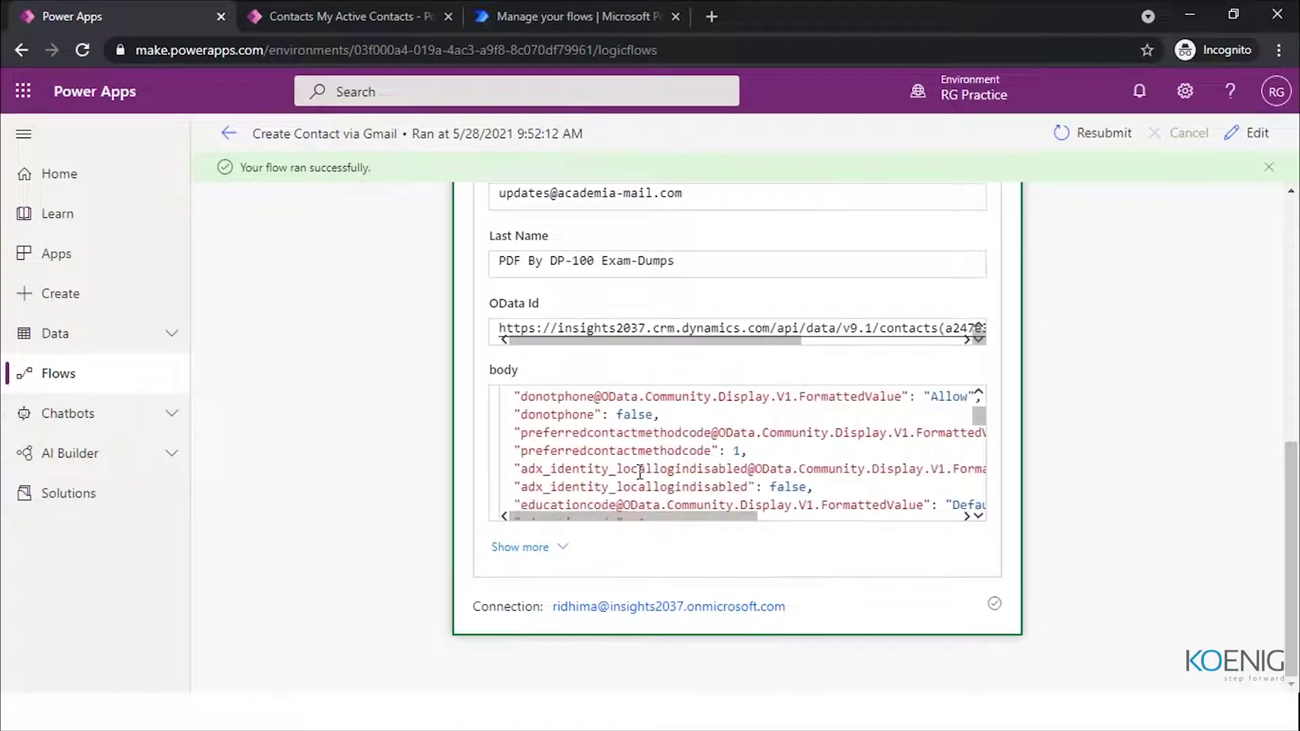
scroll(640, 473, down, 3)
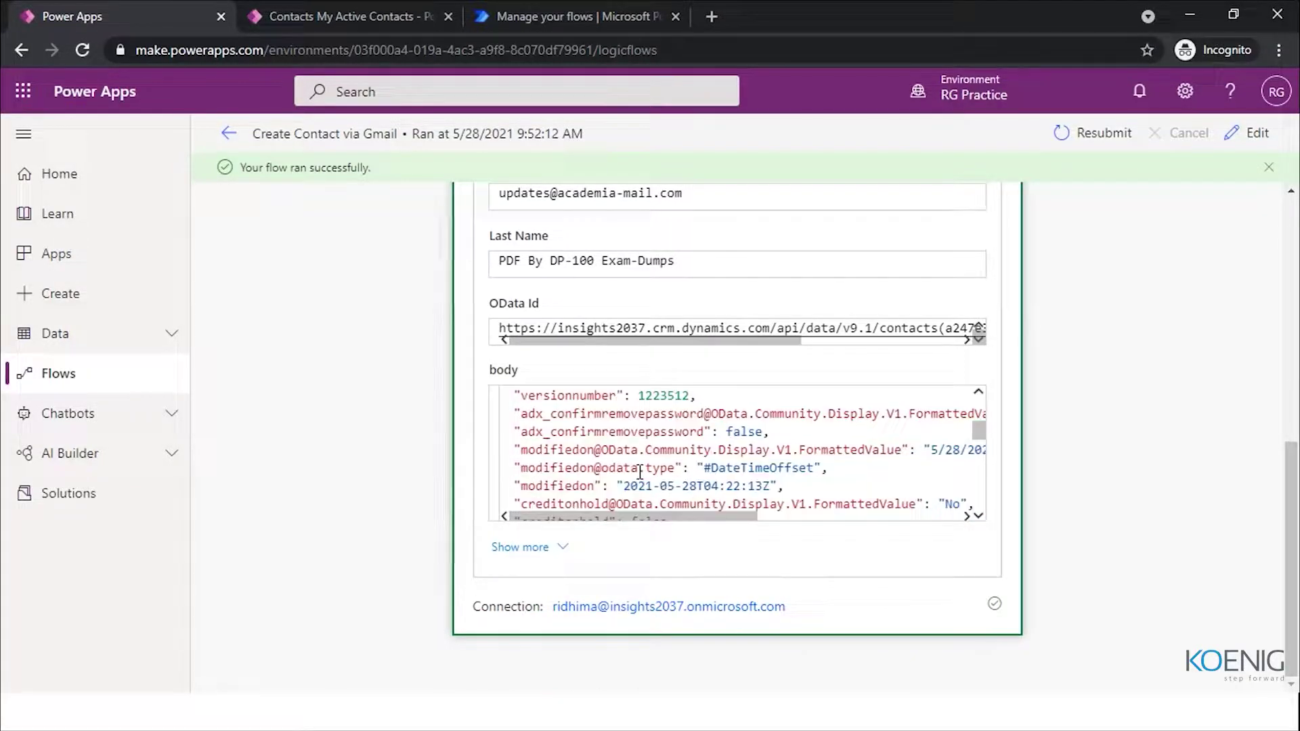
scroll(640, 473, up, 10)
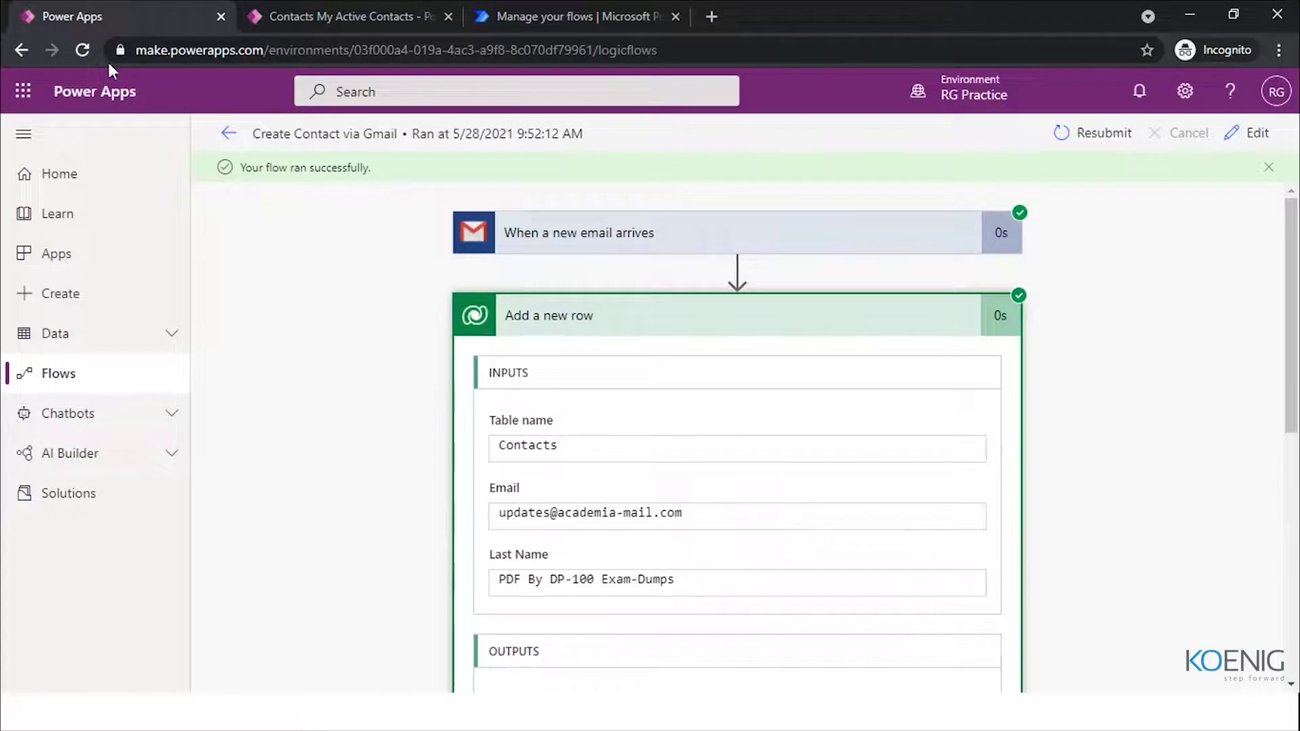
click(226, 133)
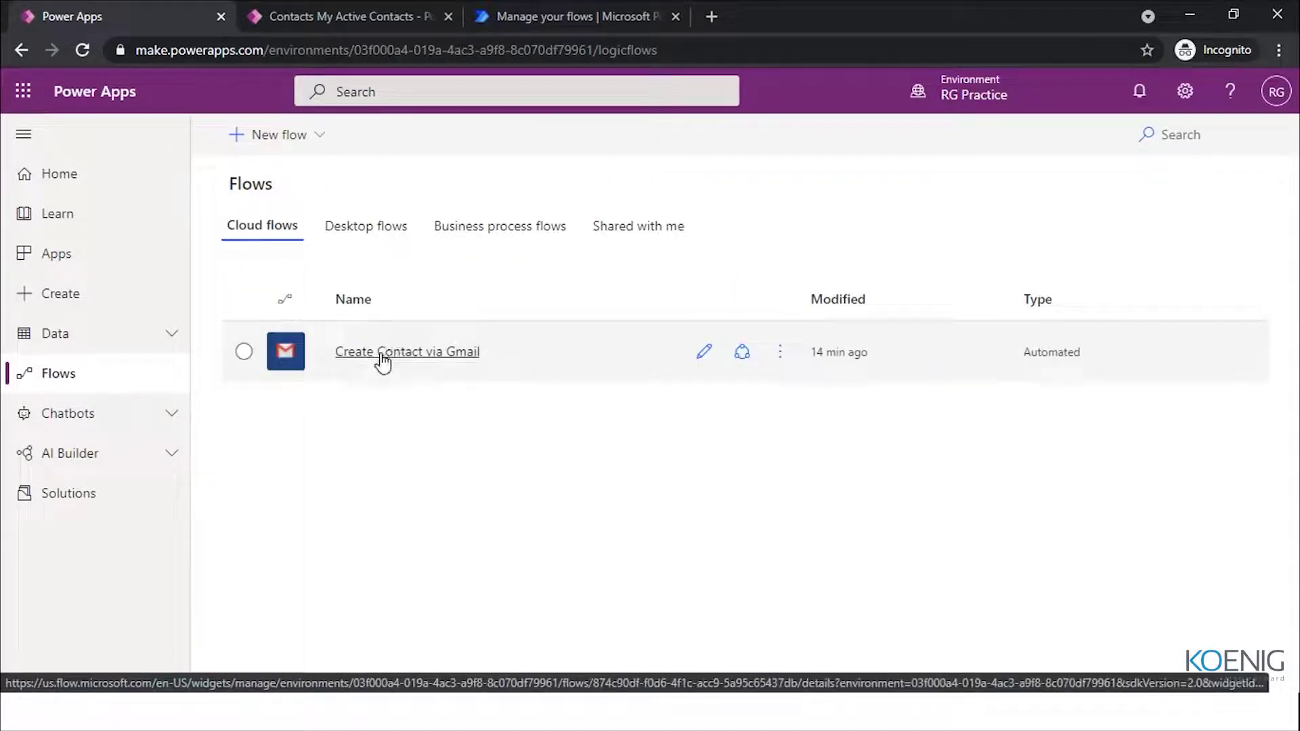
From the Create Contact via Gmail details, open All runs under 28-day run history.
click(383, 353)
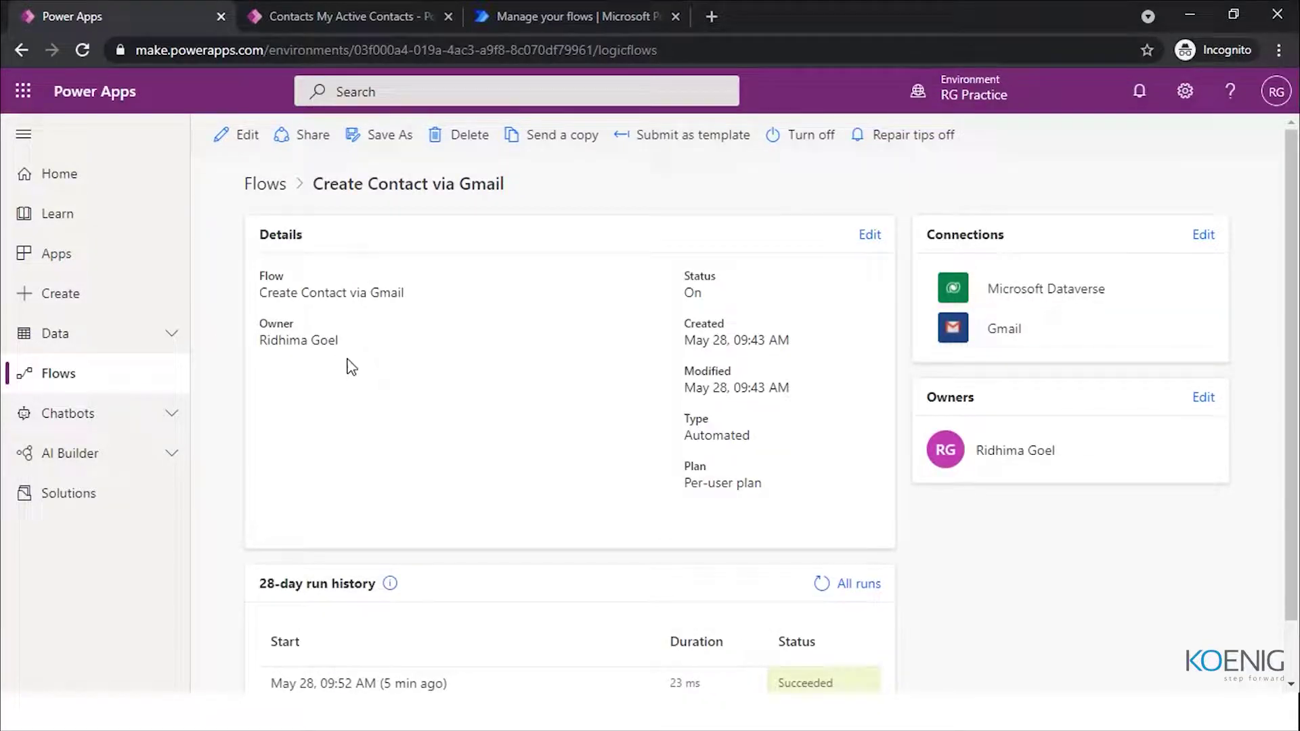
scroll(397, 526, down, 1)
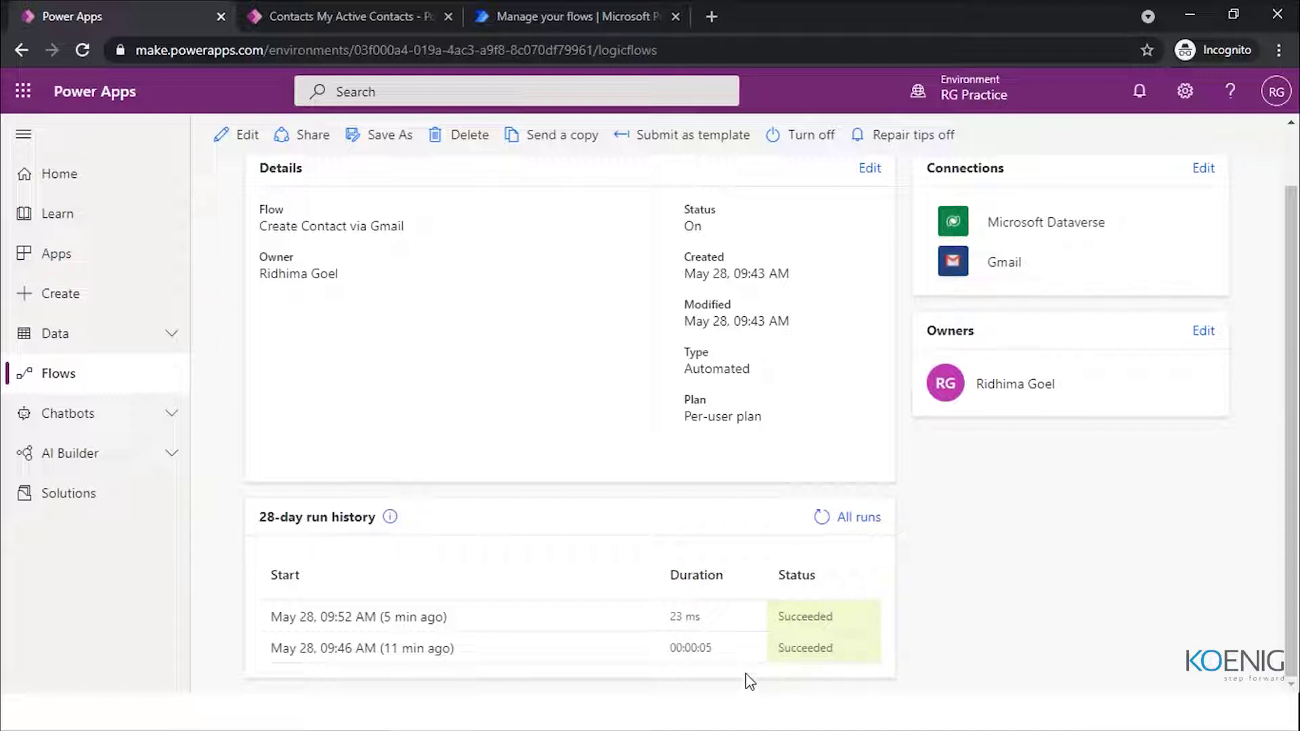
mouse_move(392, 522)
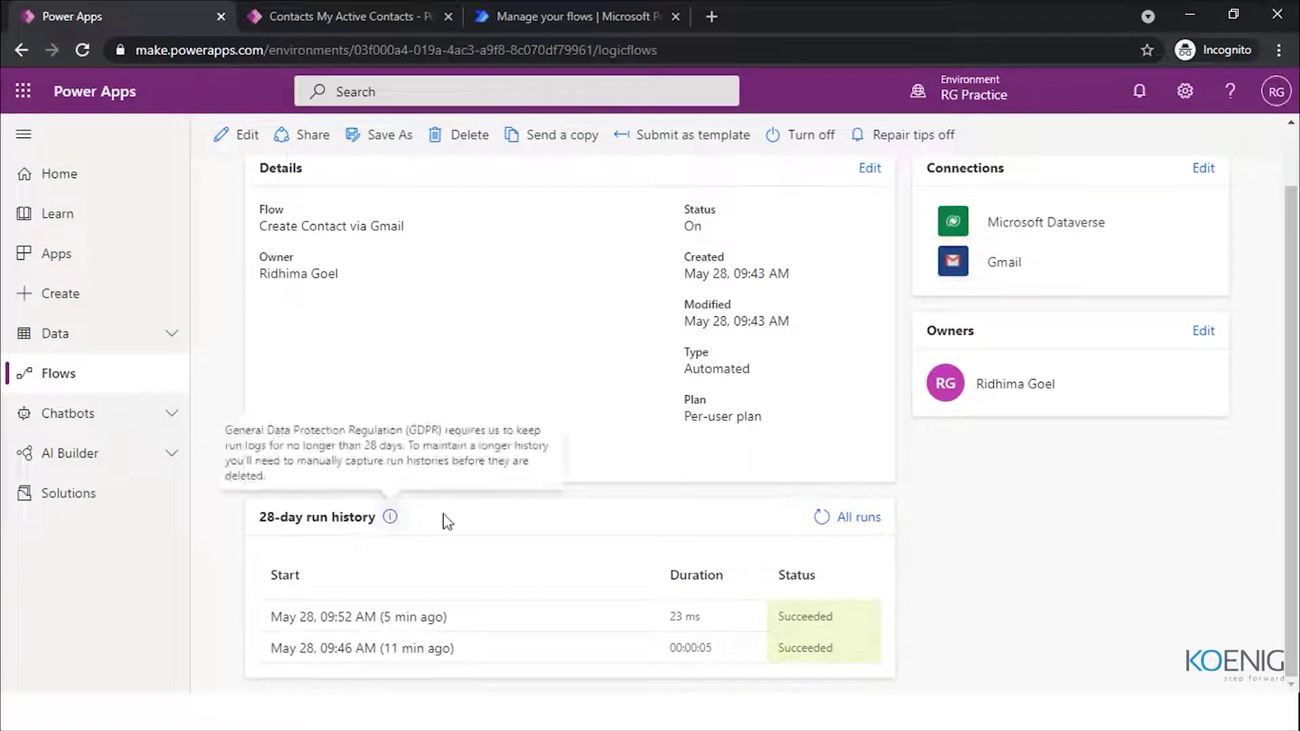
click(852, 519)
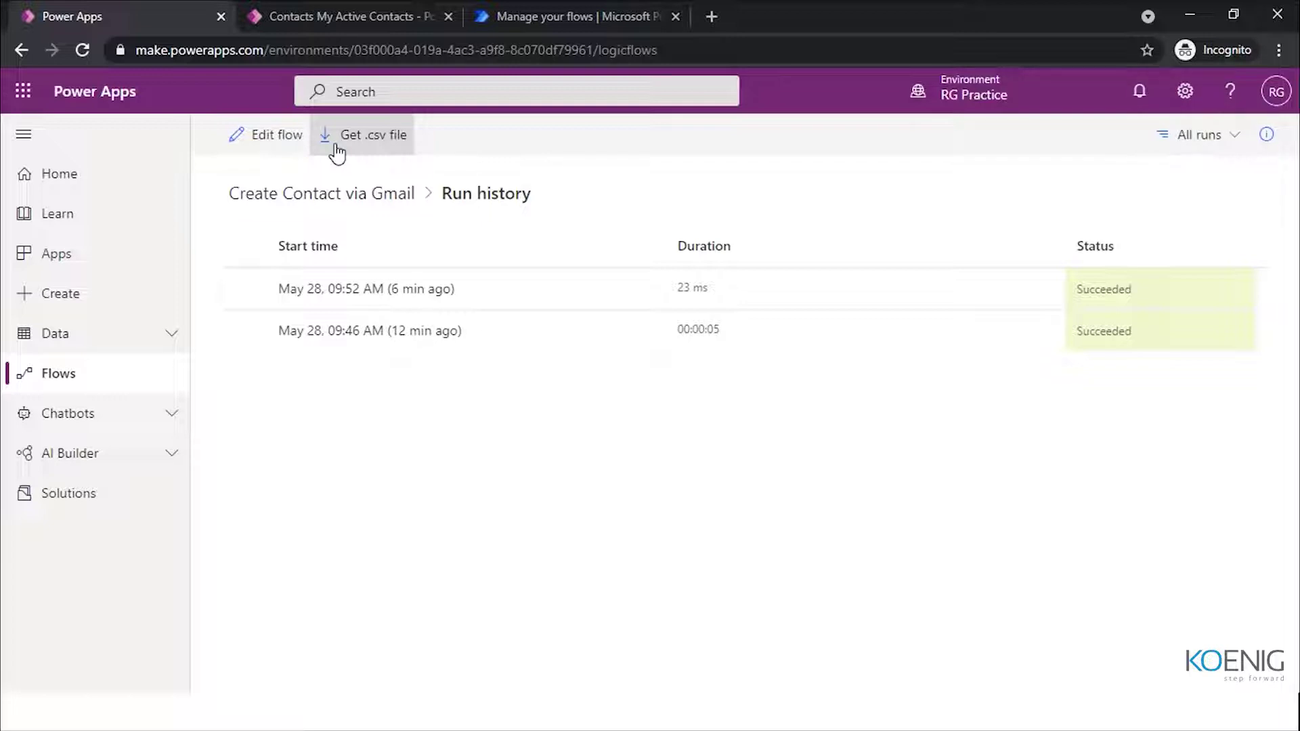
Turn off Create Contact via Gmail from its details page, then go back to run history.
click(269, 196)
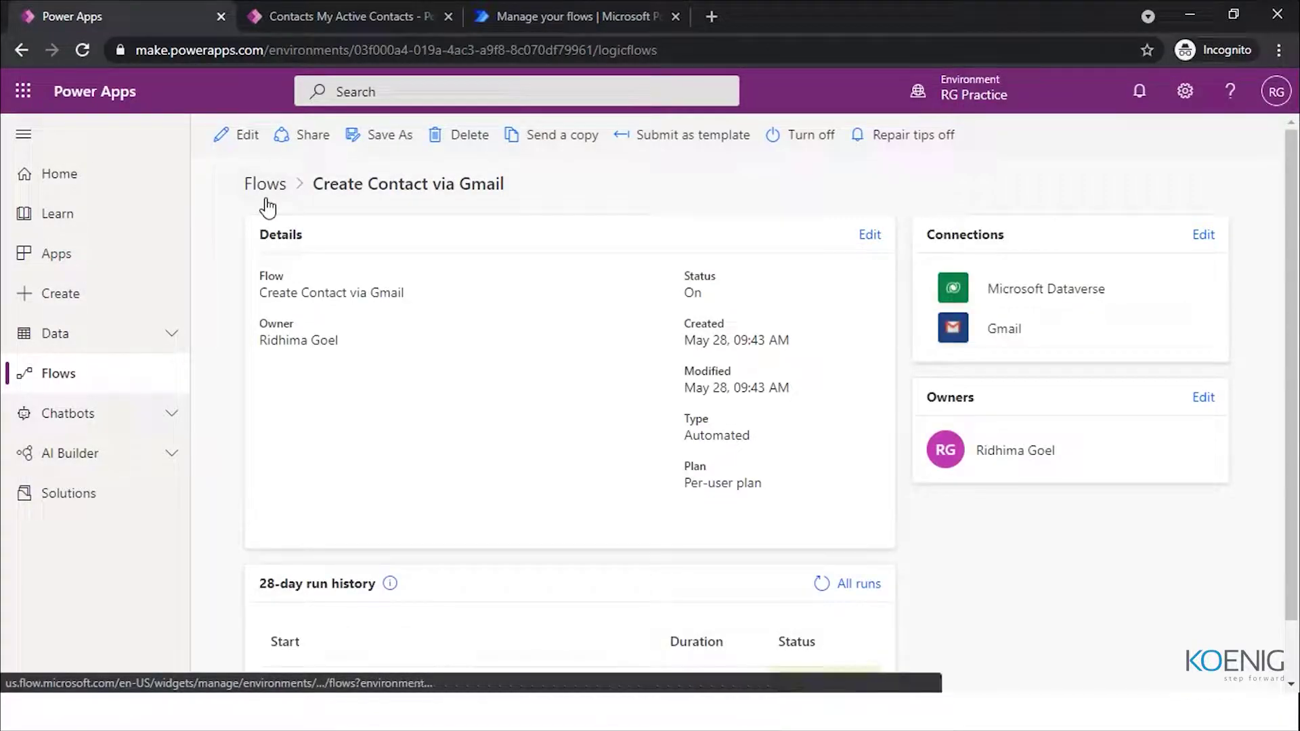
click(815, 138)
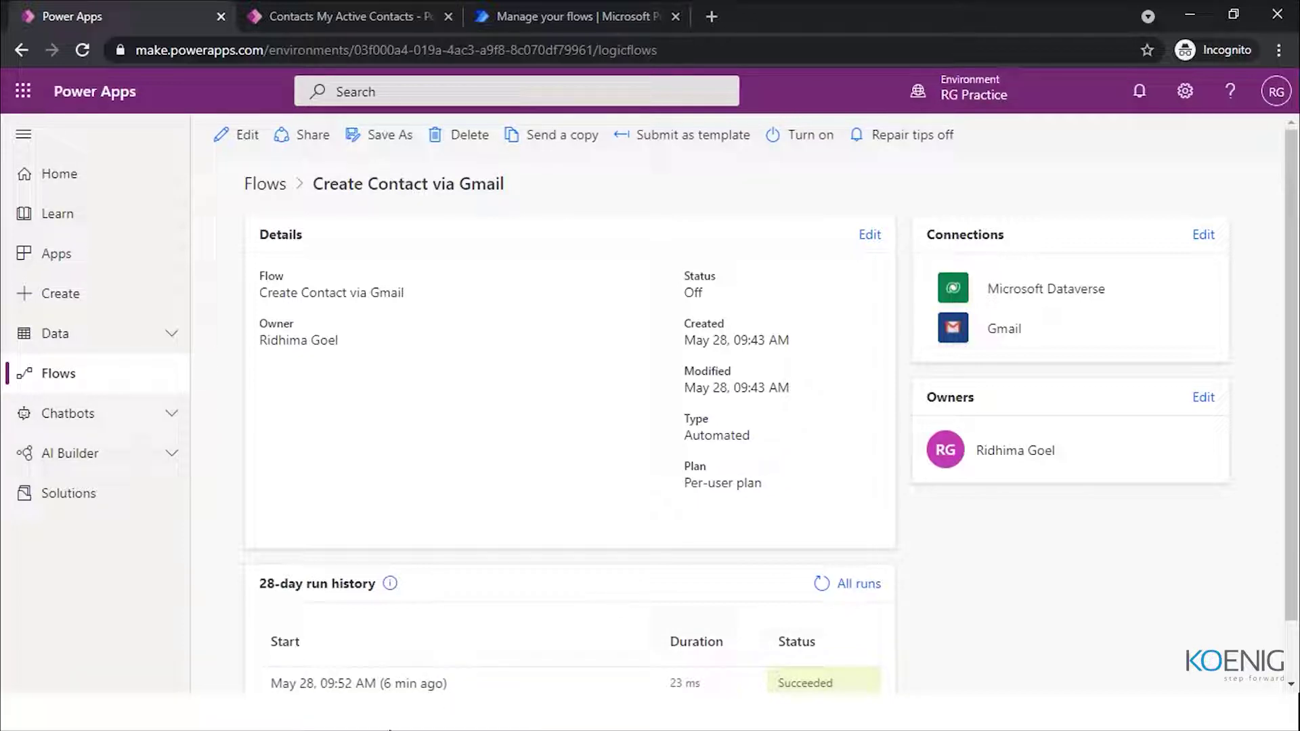
scroll(697, 537, down, 1)
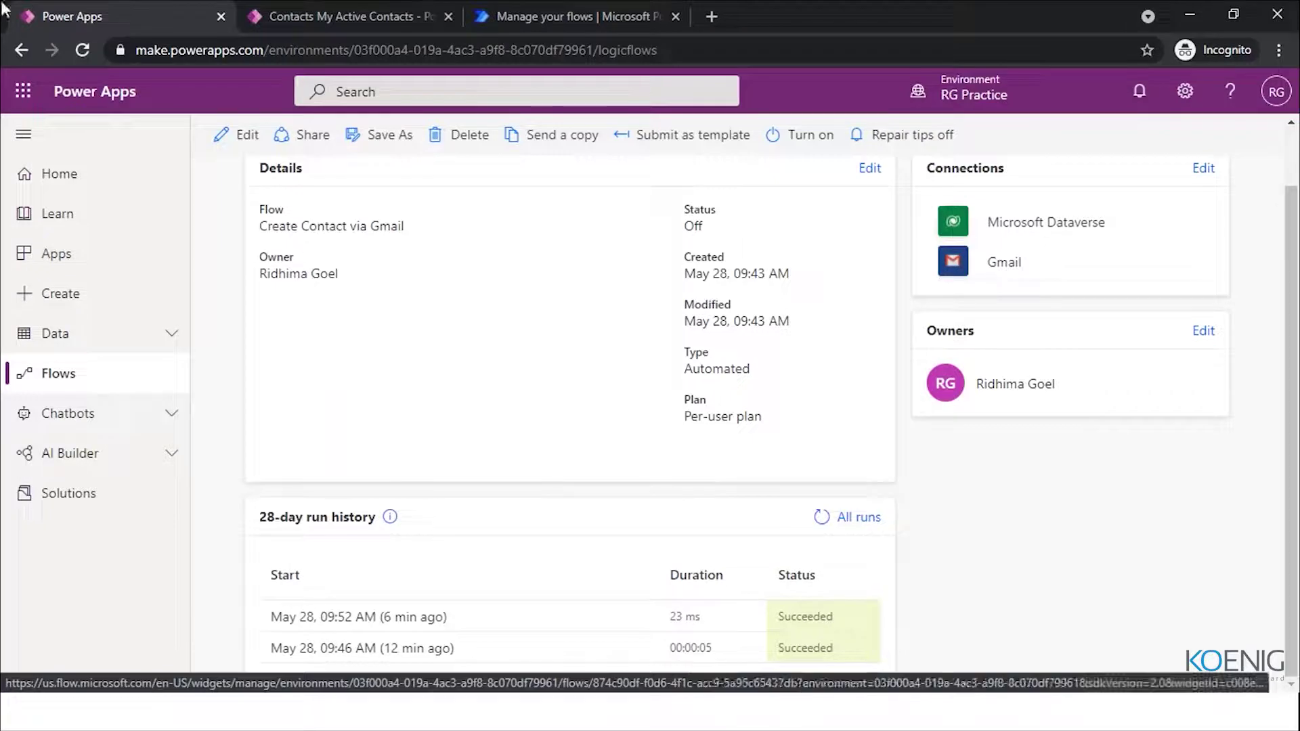
click(21, 52)
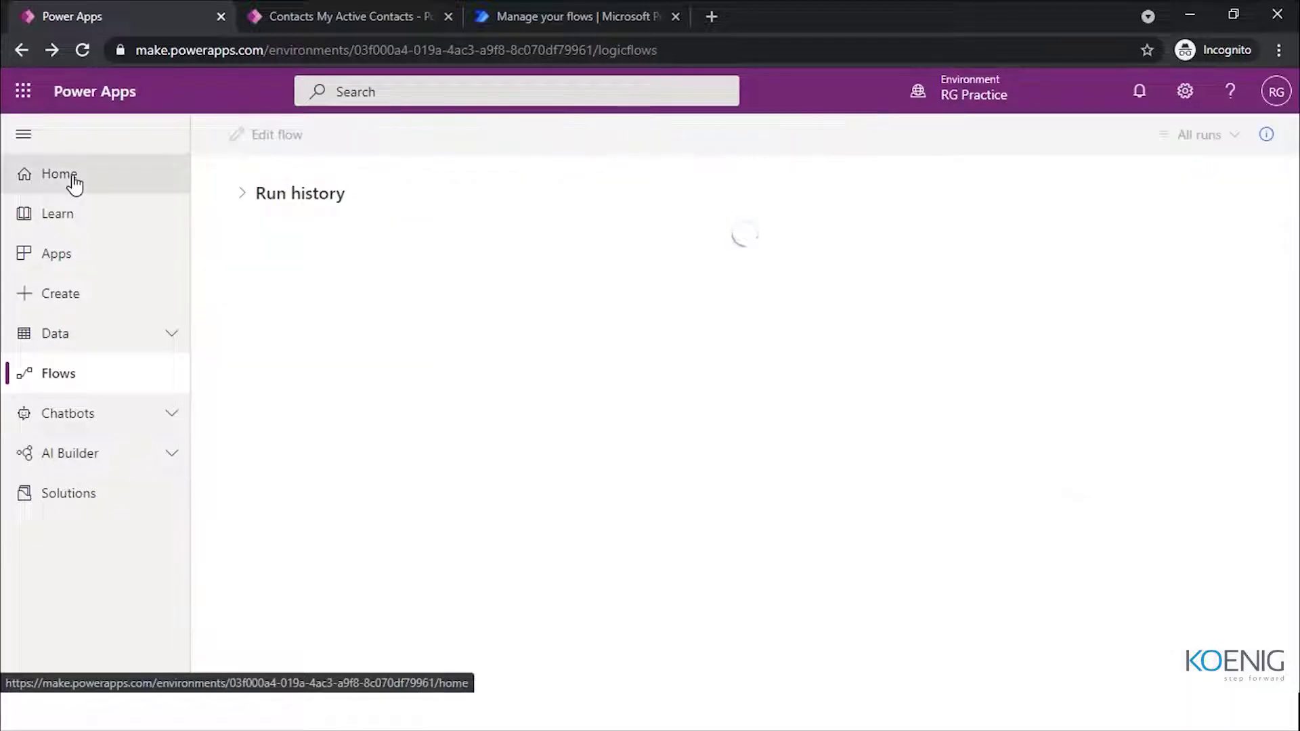
Return to the Power Apps Flows list, then view Power Automate's Cloud flows showing the flow off.
click(27, 57)
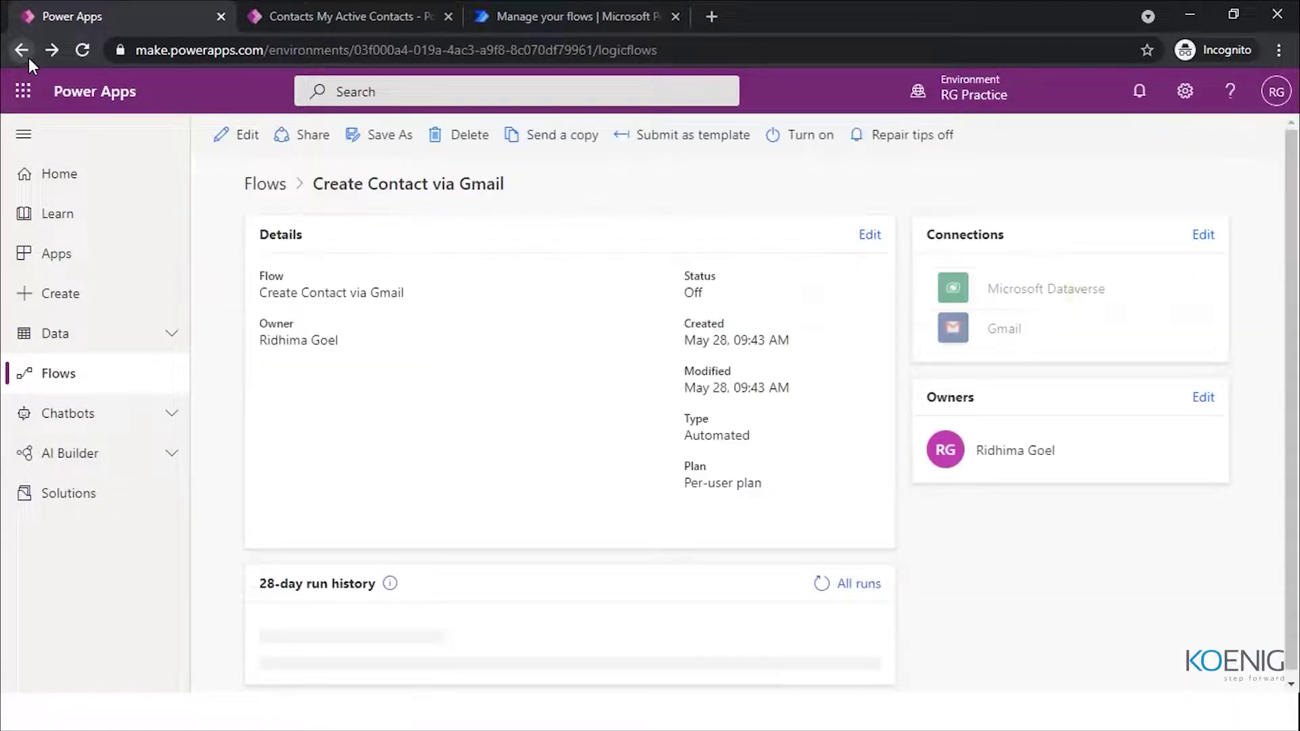
click(271, 185)
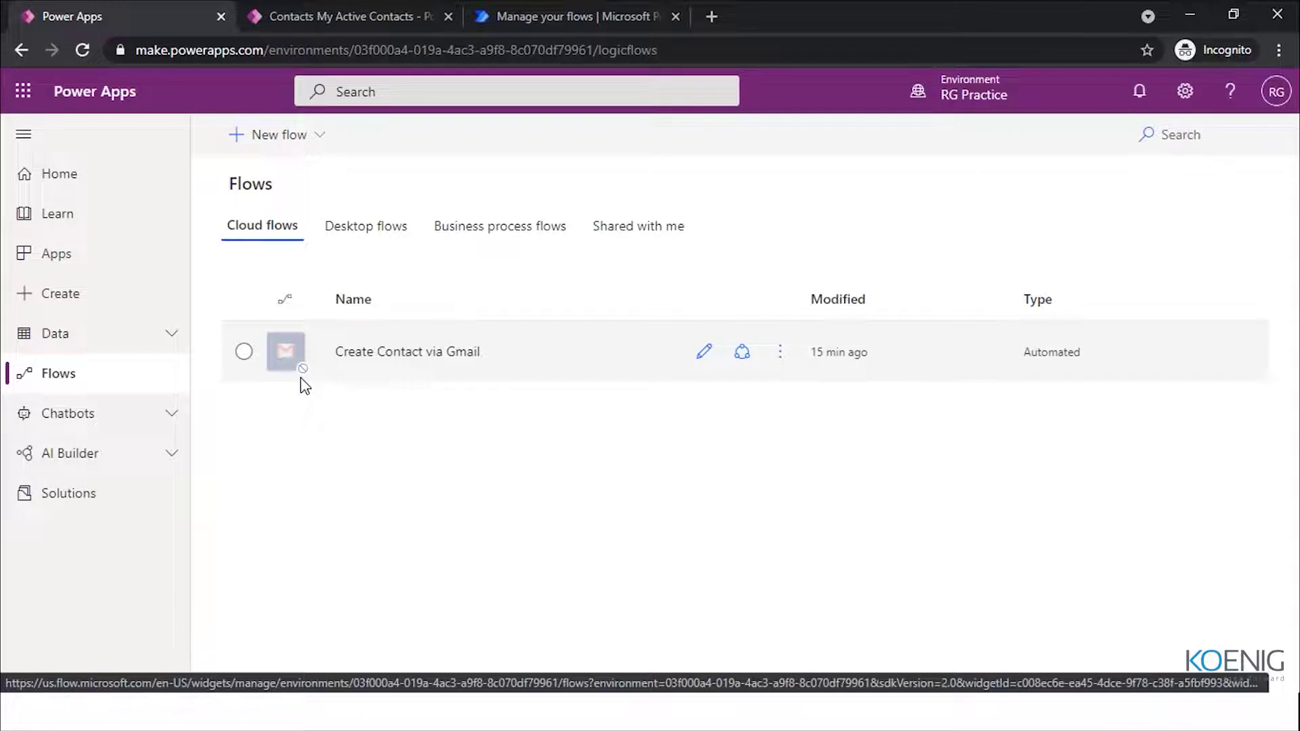
click(546, 11)
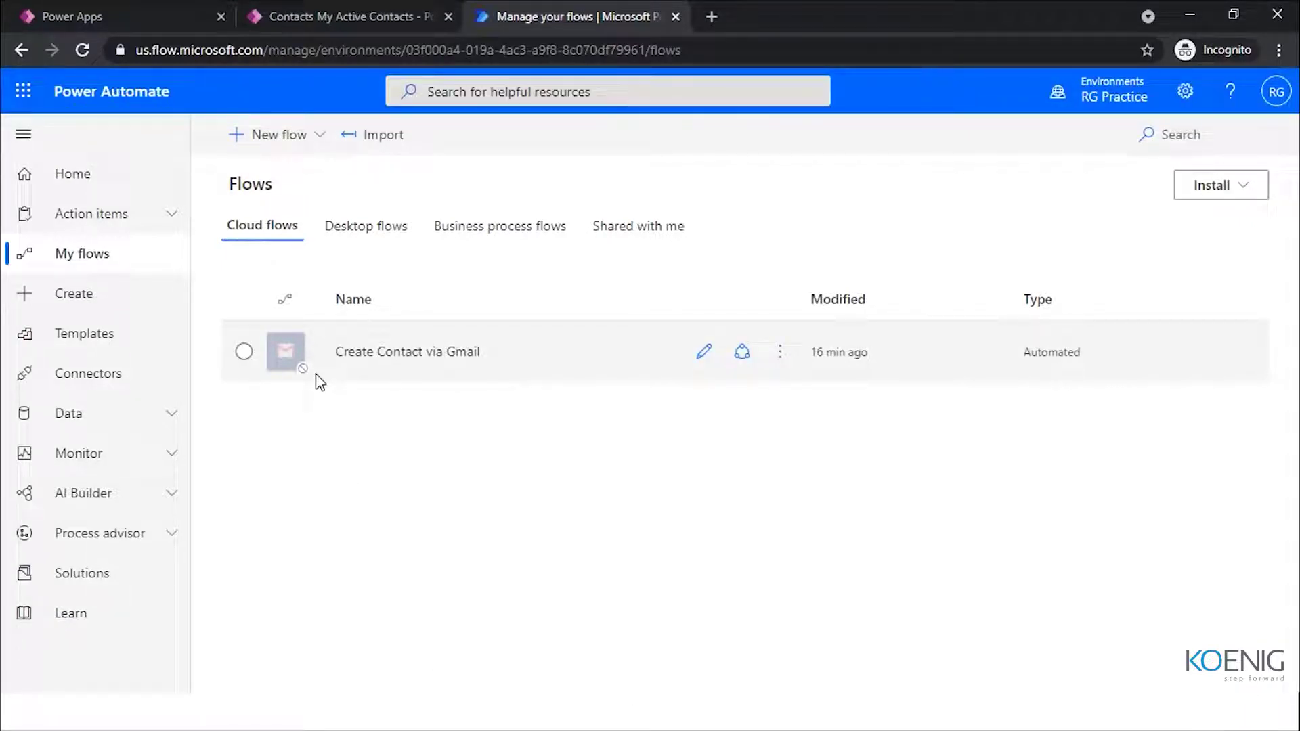
click(49, 13)
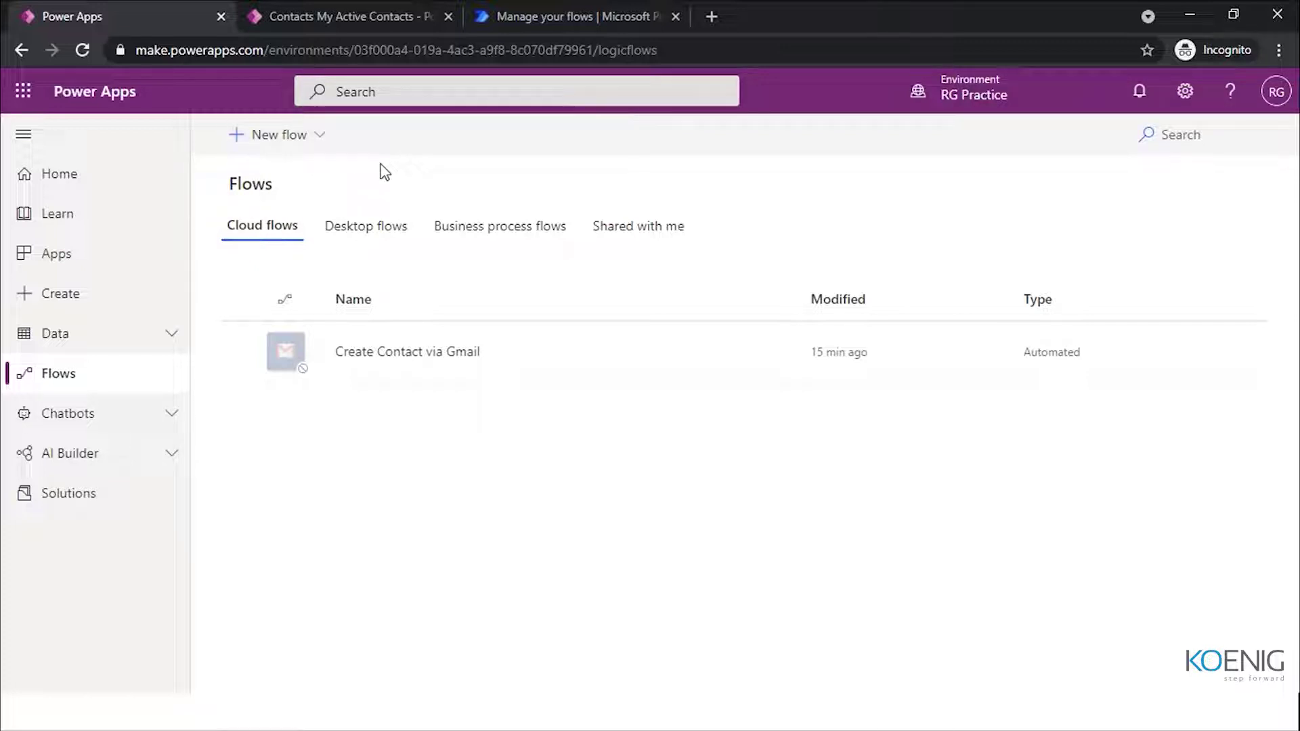
click(563, 17)
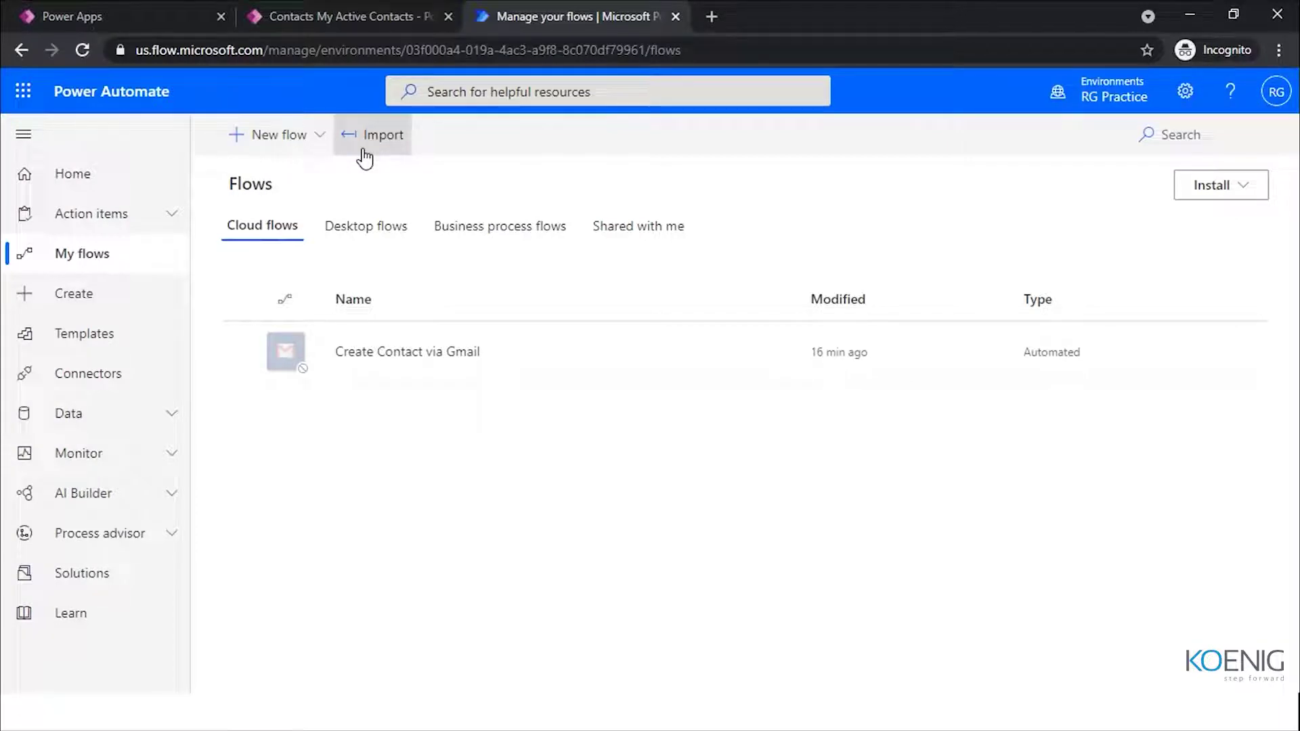
mouse_move(761, 377)
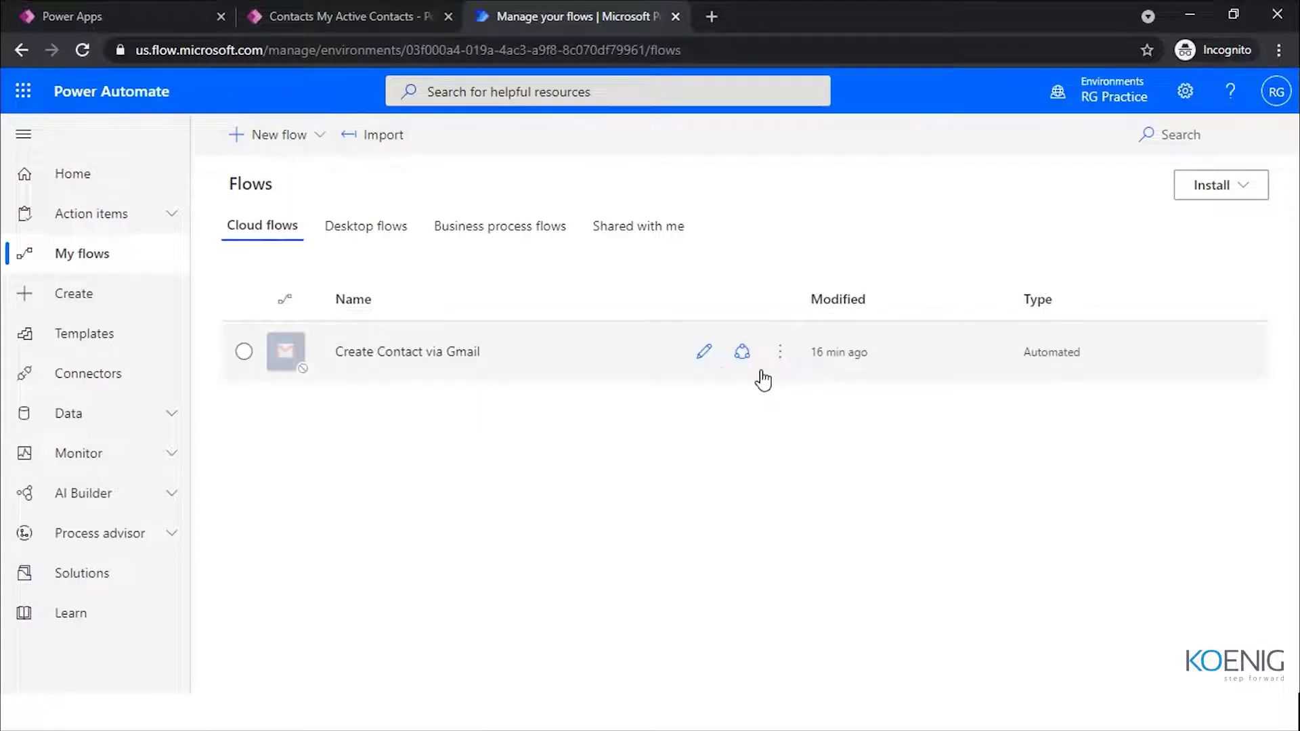
click(782, 357)
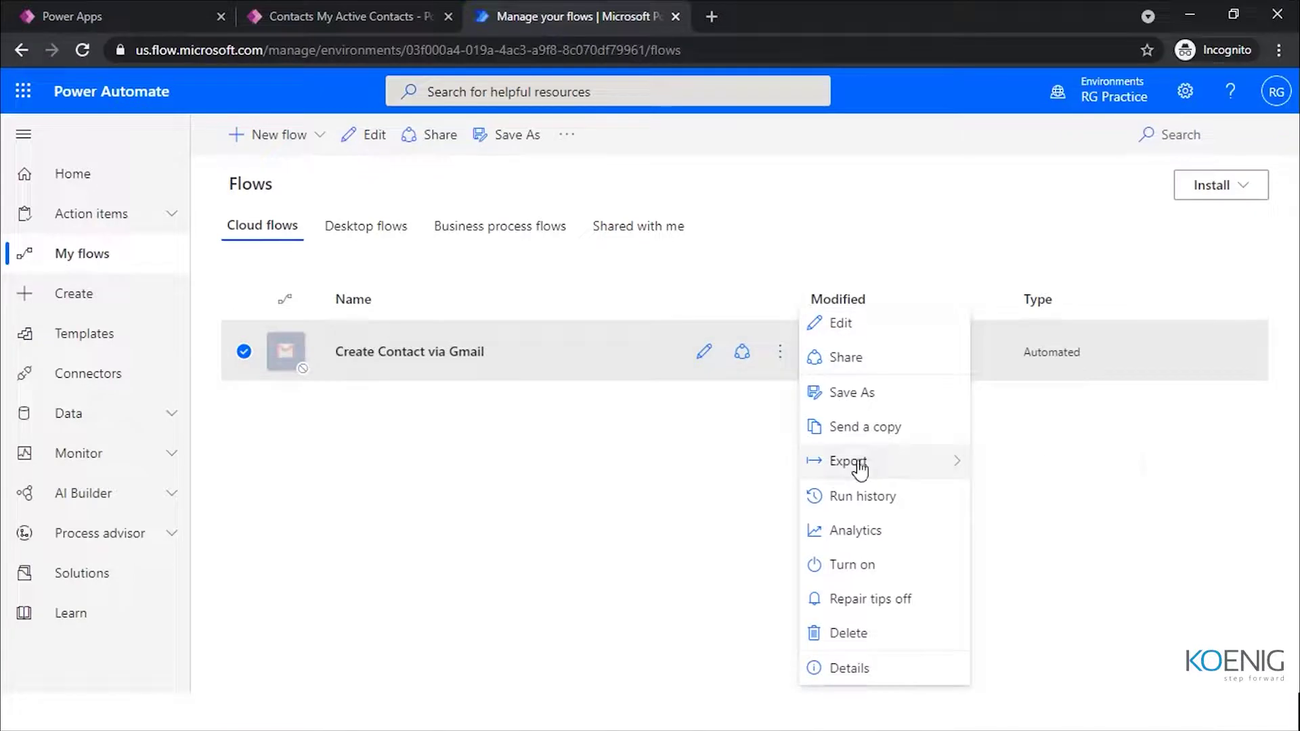
mouse_move(858, 466)
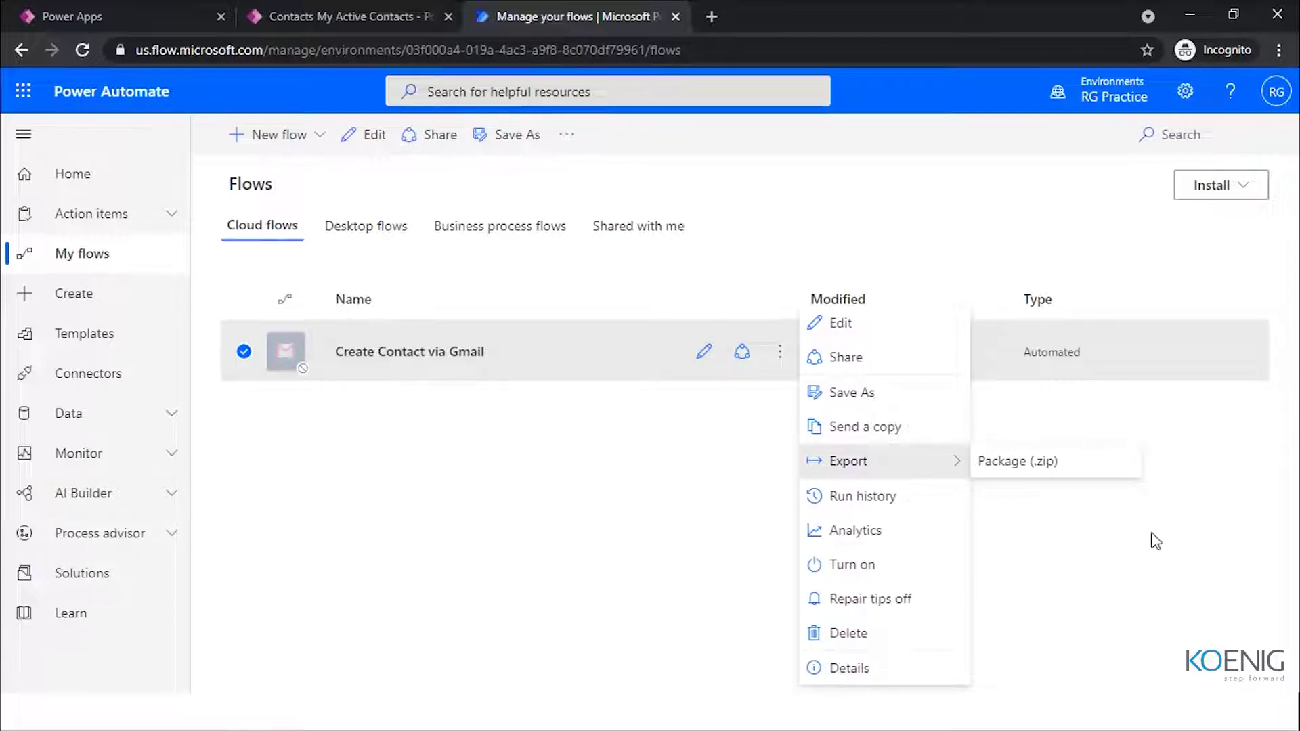
click(595, 557)
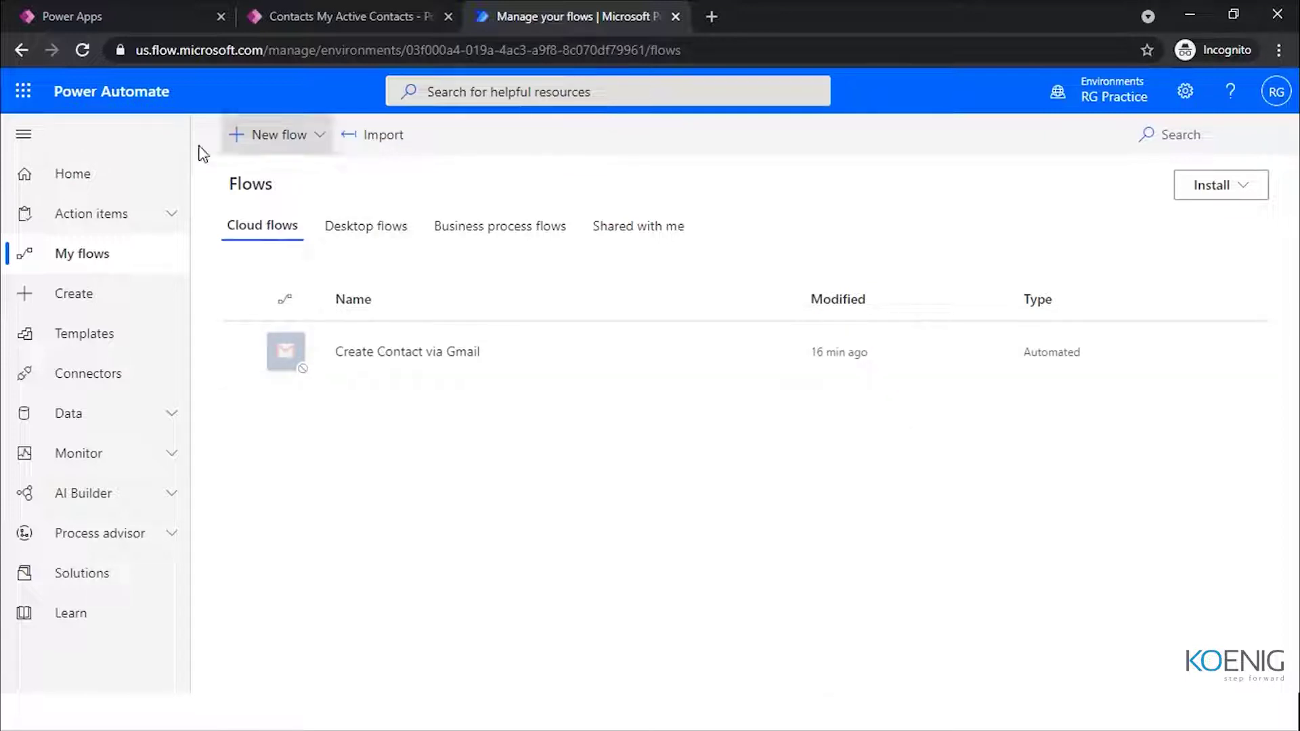
click(369, 139)
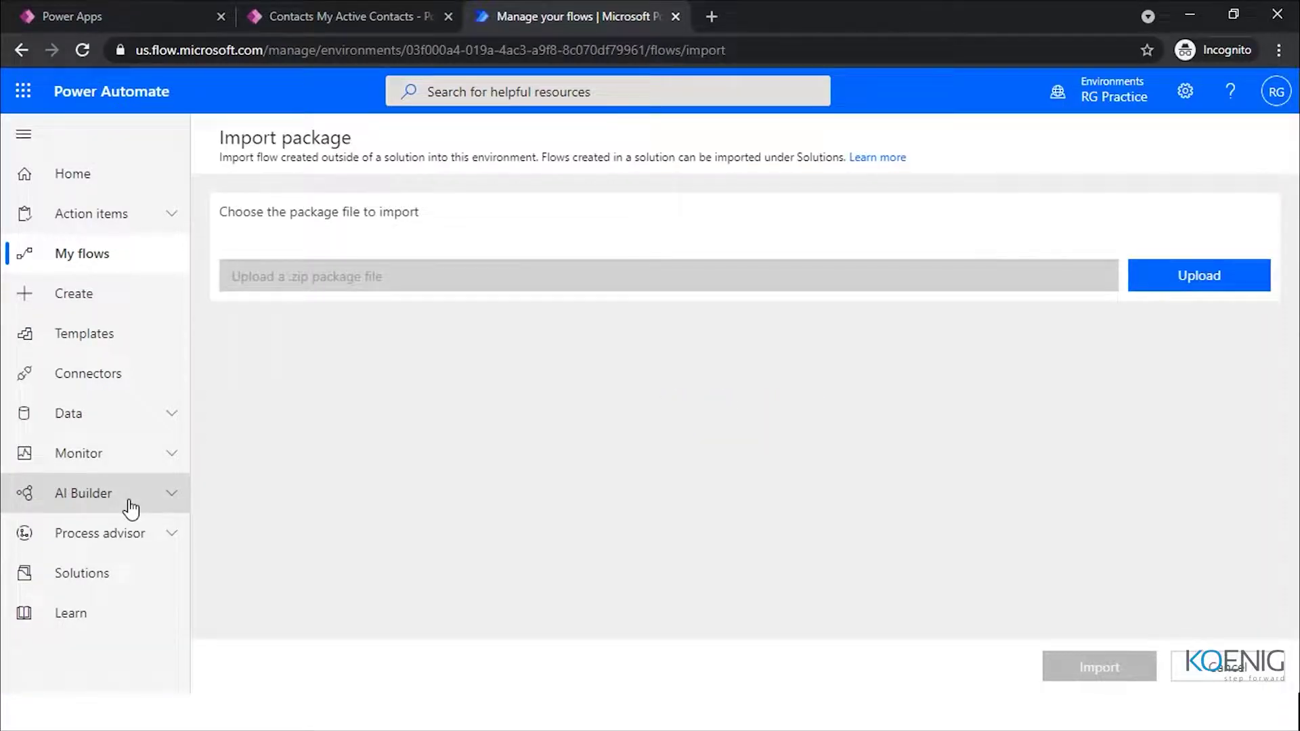
click(112, 27)
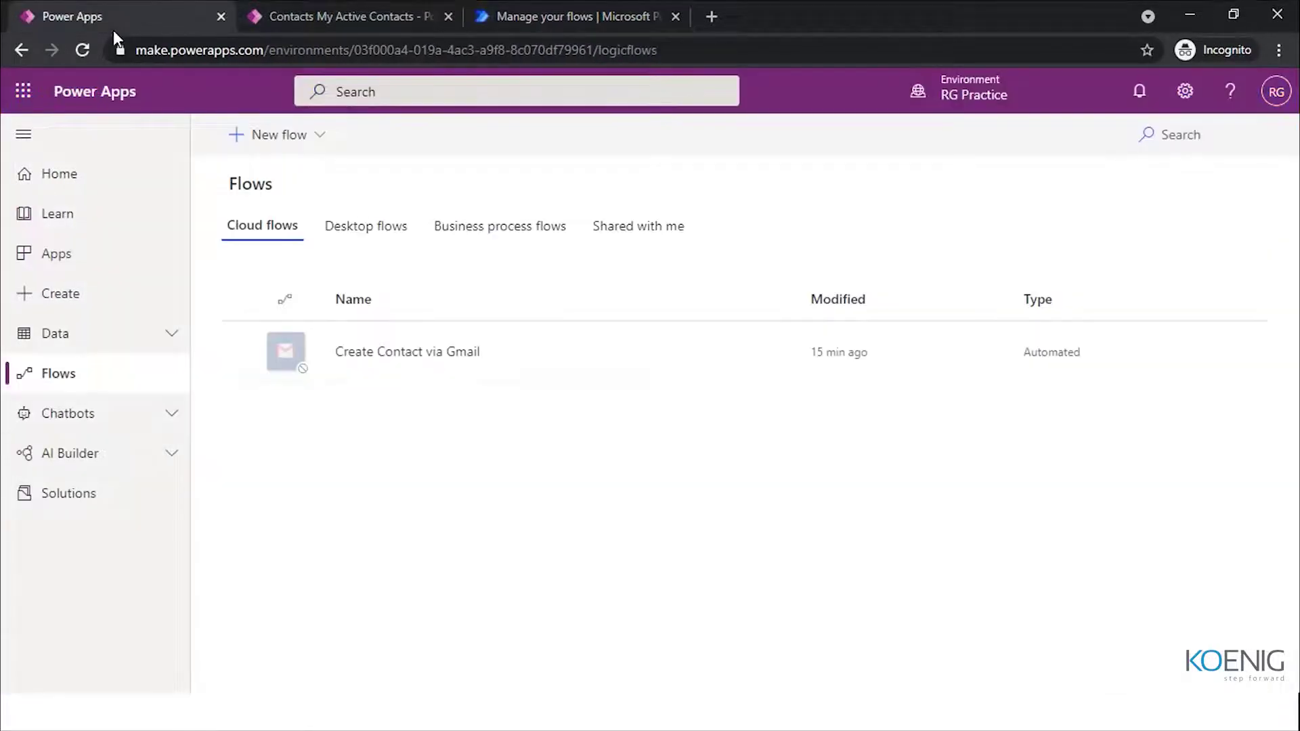
click(780, 352)
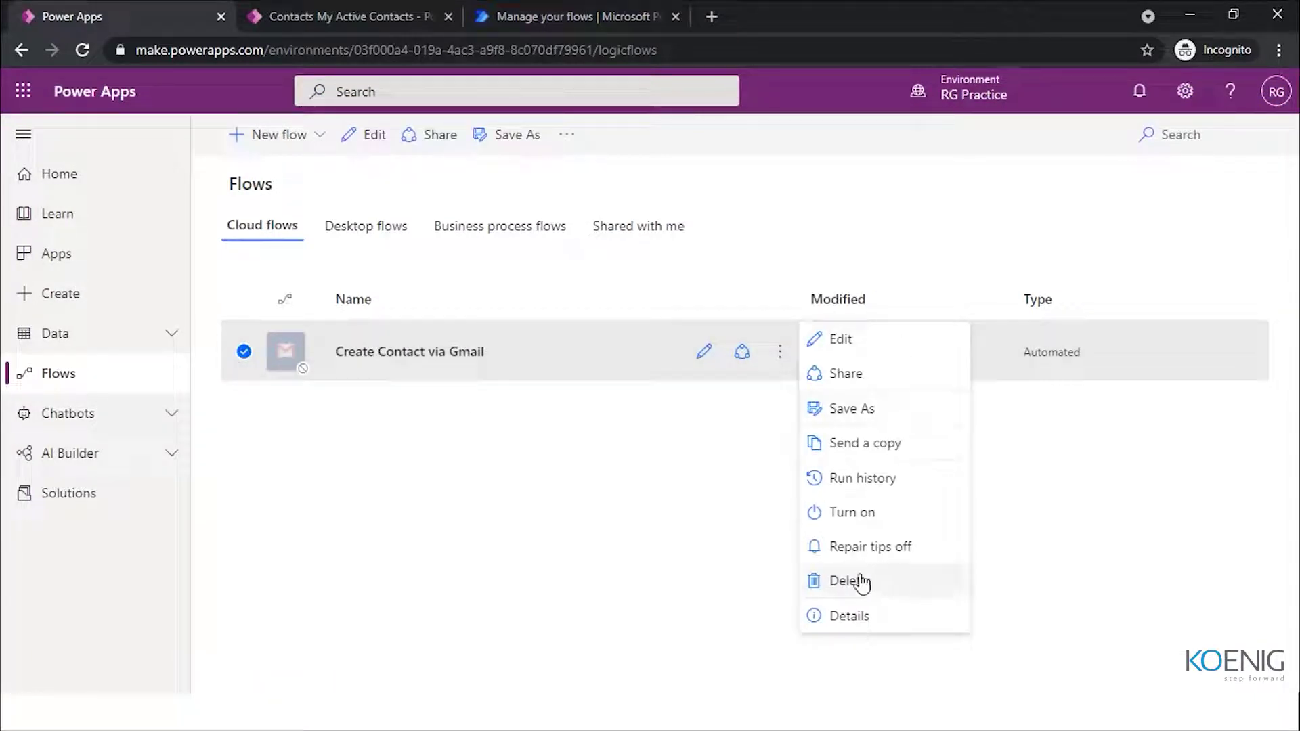
click(497, 16)
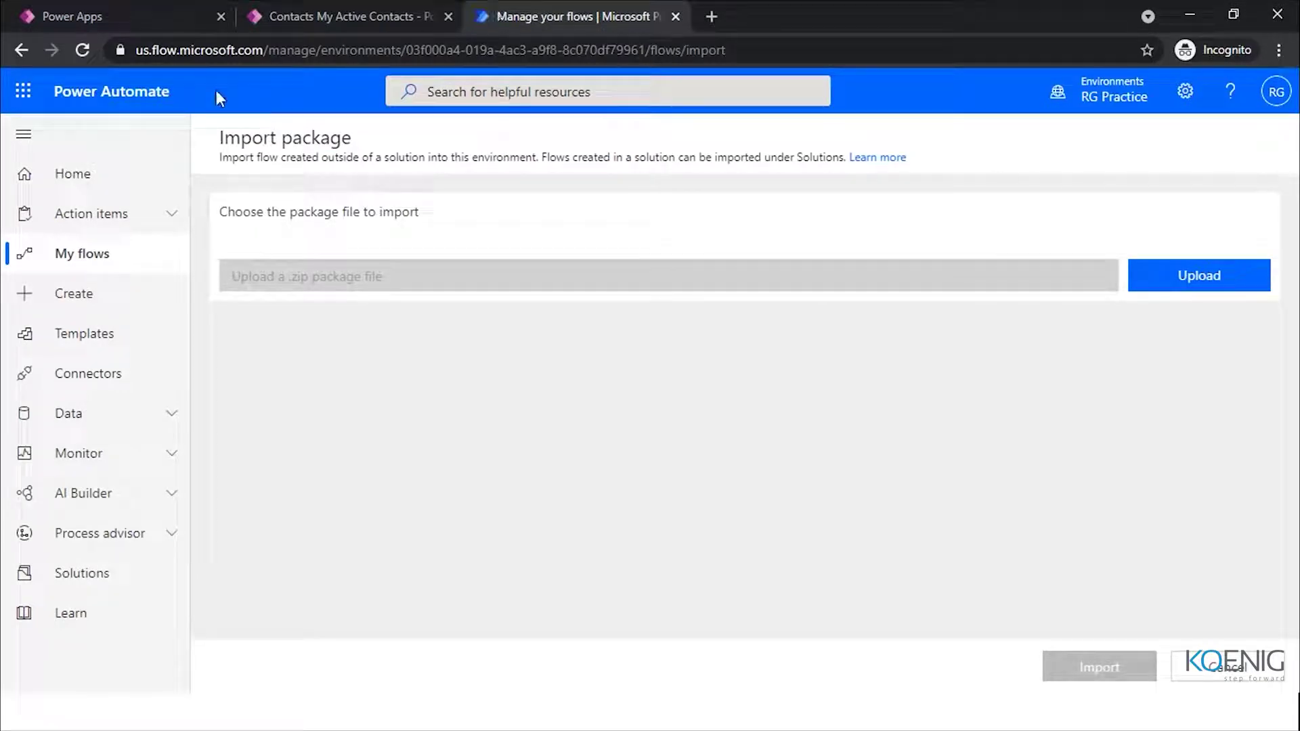
click(129, 259)
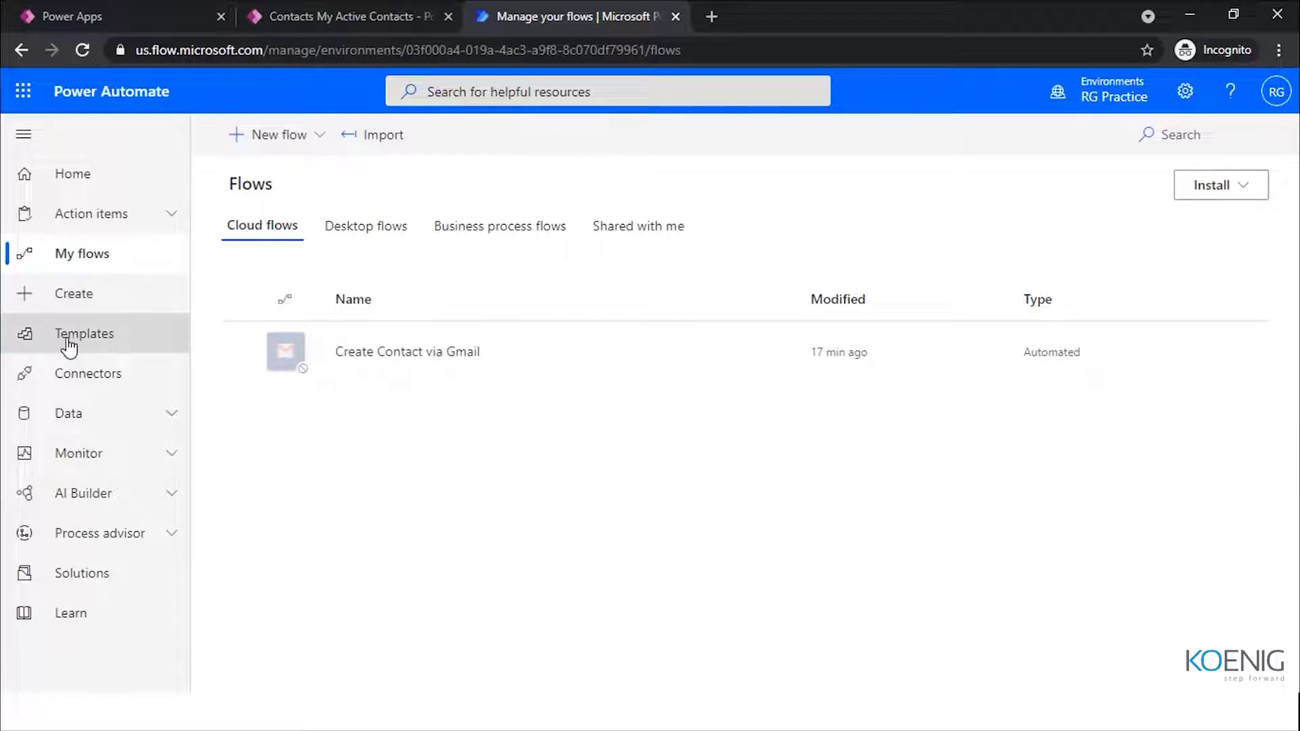
Expand Power Automate's Data section to see Tables and Connections, then return to the Power Apps Flows list.
click(153, 426)
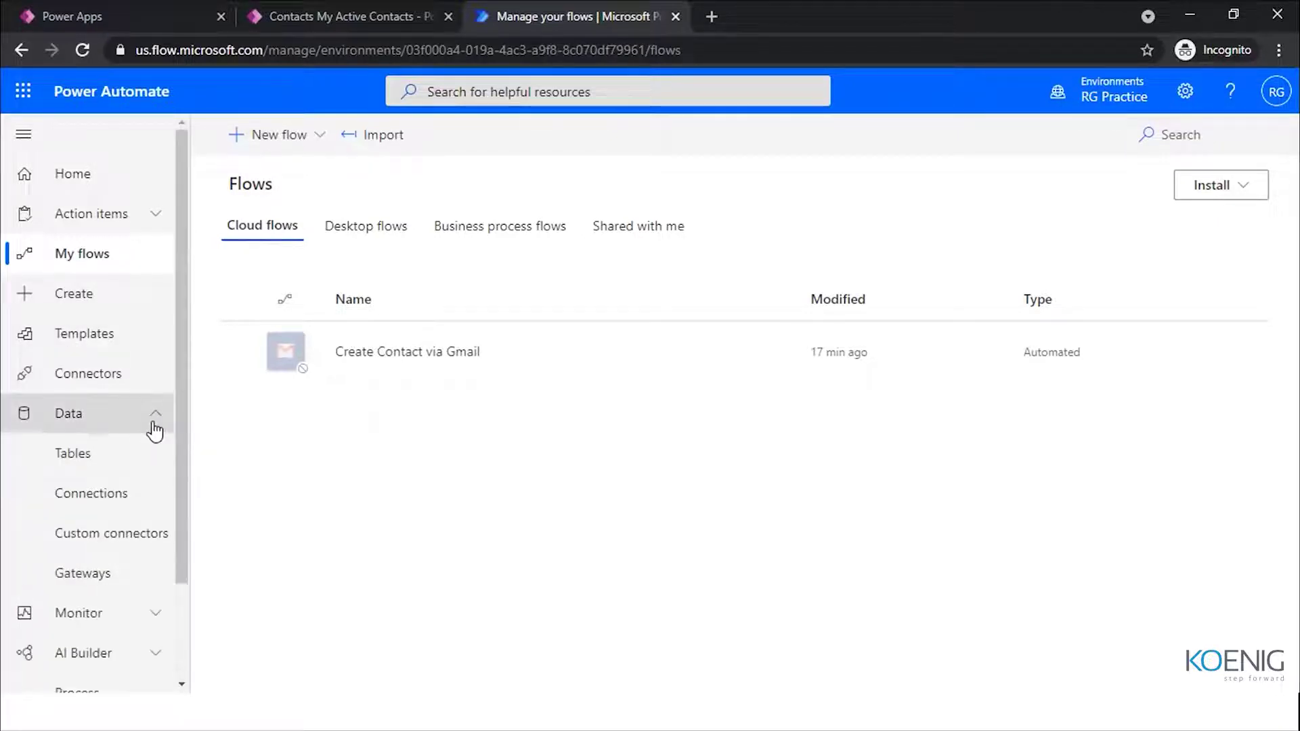
scroll(112, 510, down, 2)
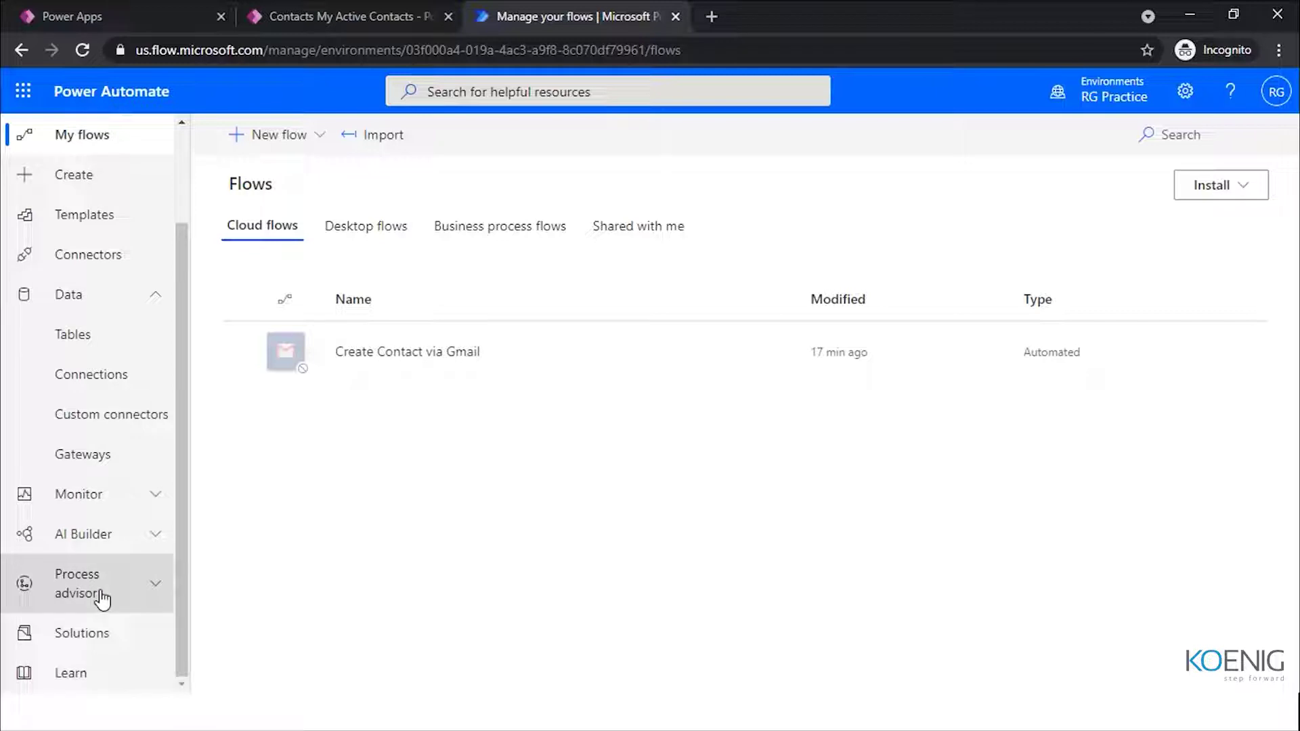
click(122, 15)
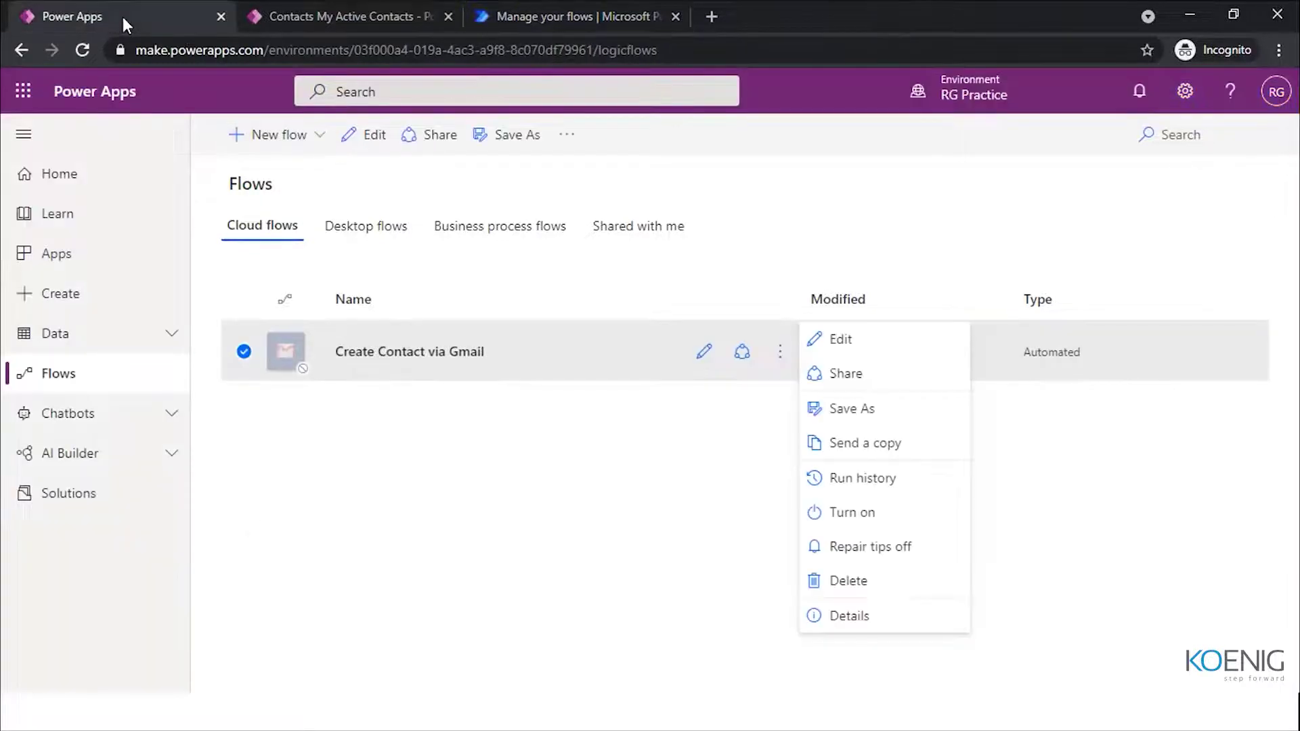
click(596, 550)
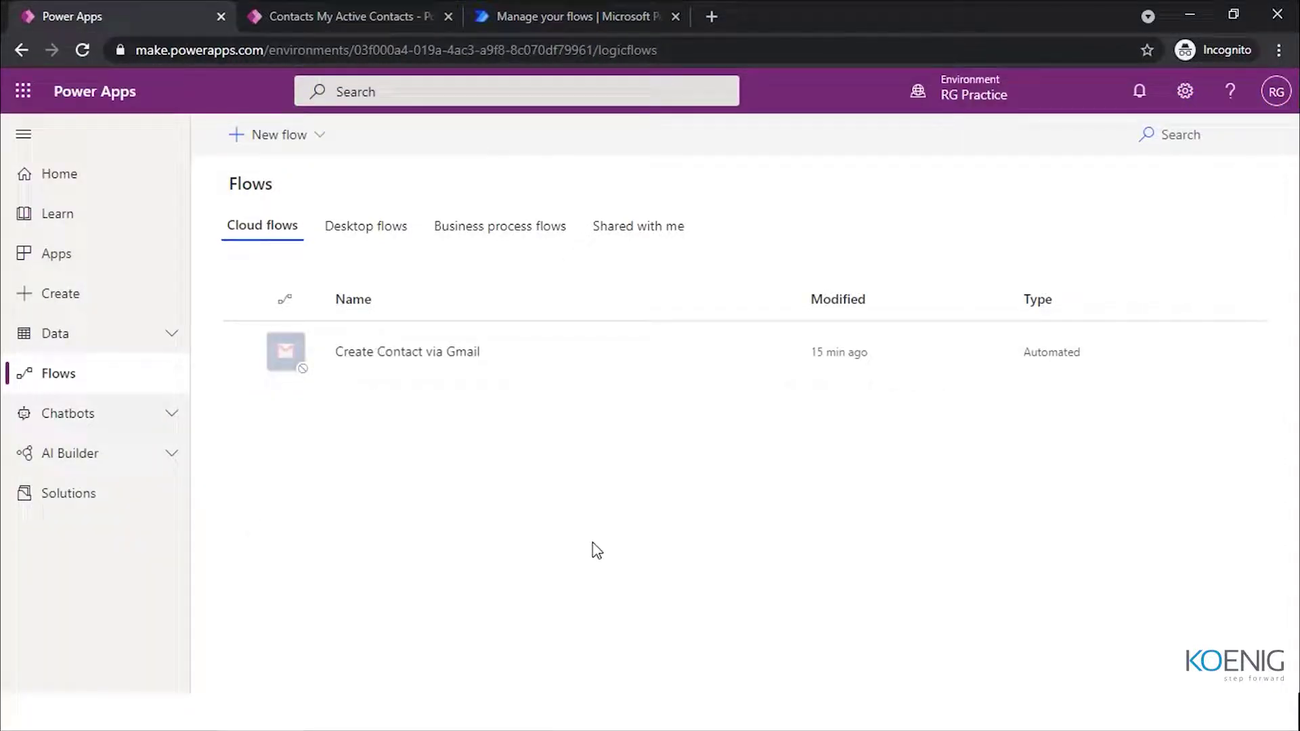
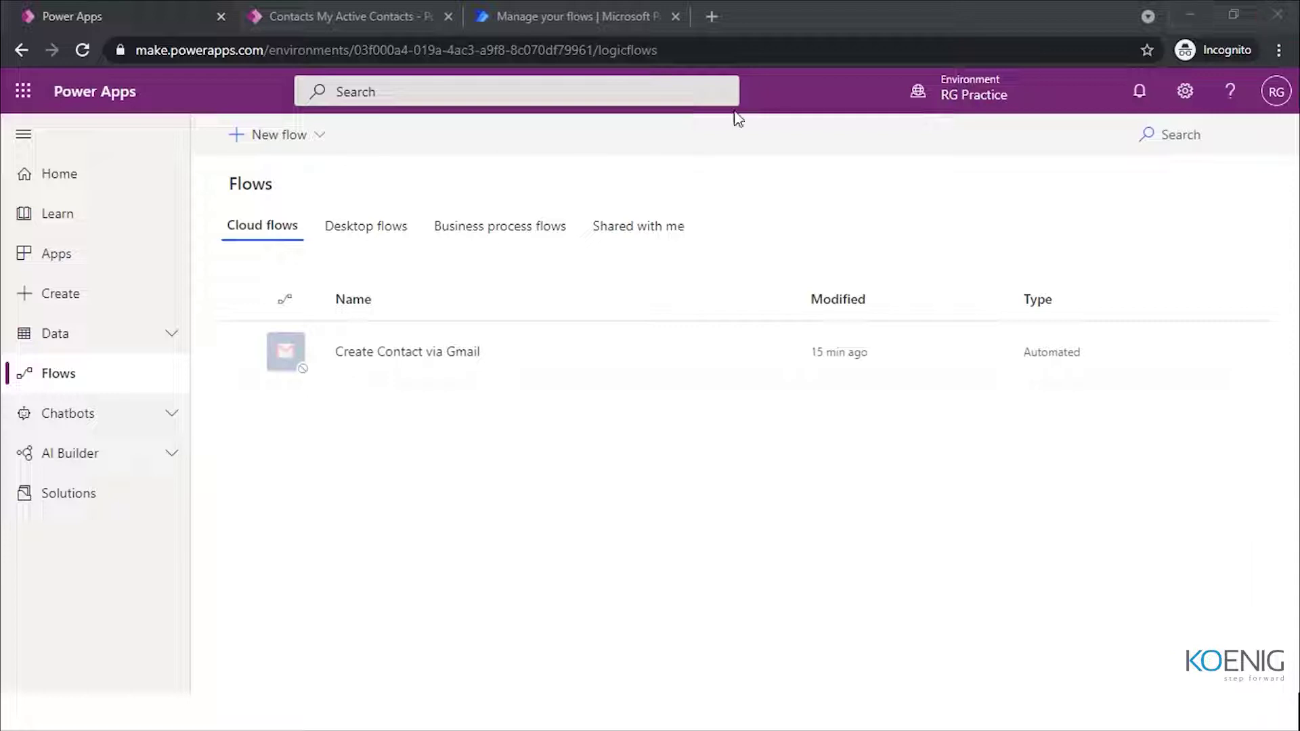
Open the New flow dropdown on the Flows page.
click(329, 147)
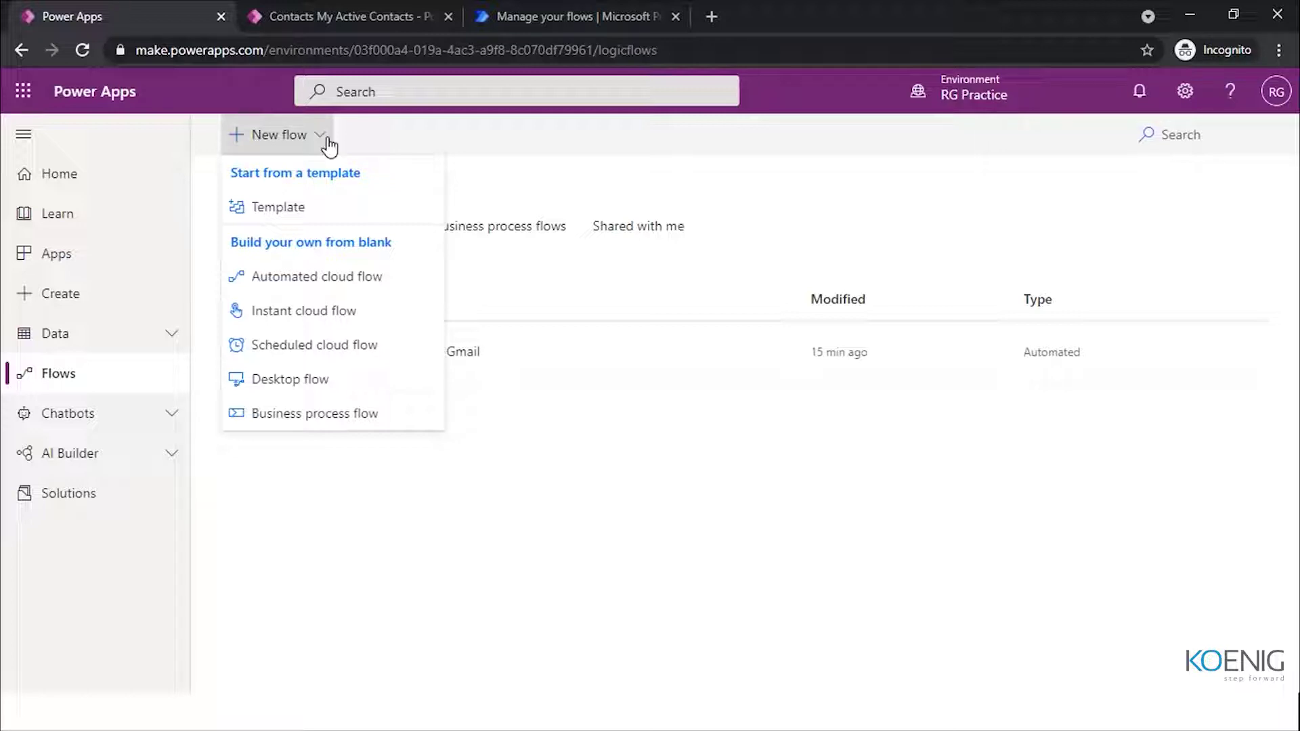
Choose Instant cloud flow from the New flow menu.
click(320, 324)
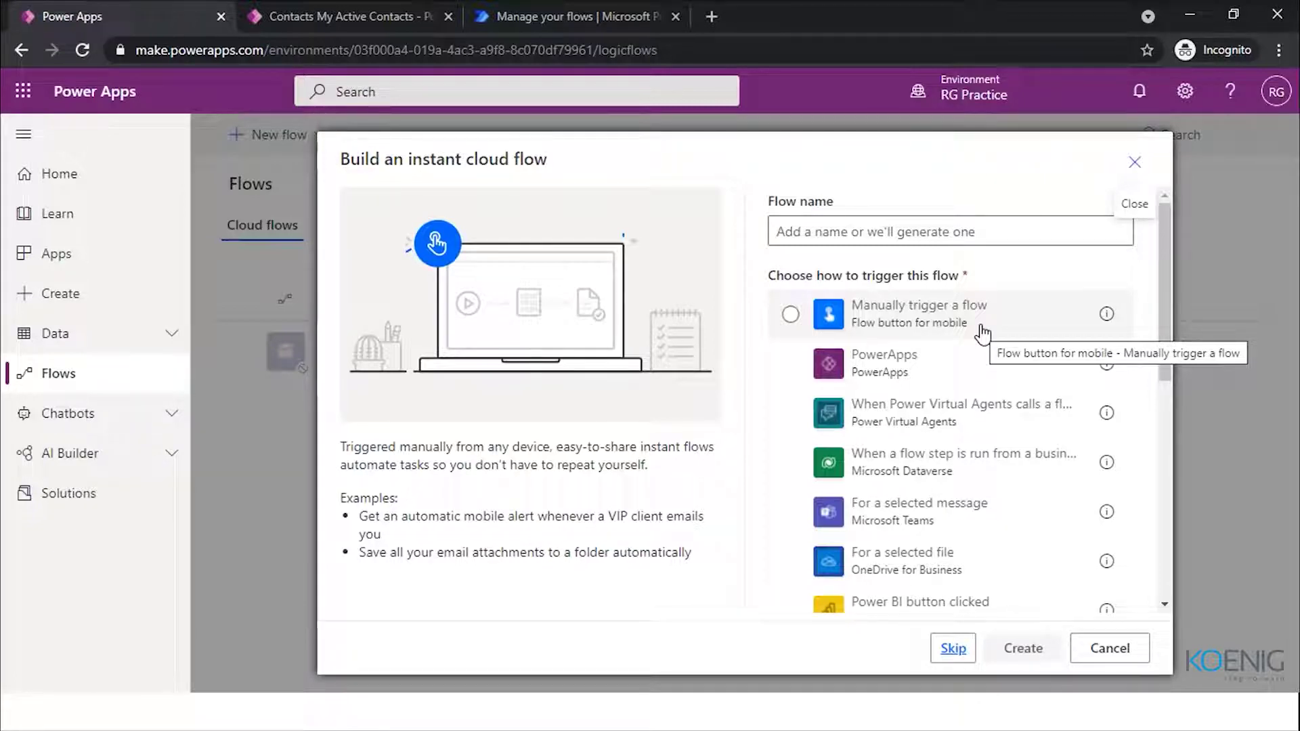
Load office.com in a new tab, skipping security setup and declining to stay signed in.
click(709, 19)
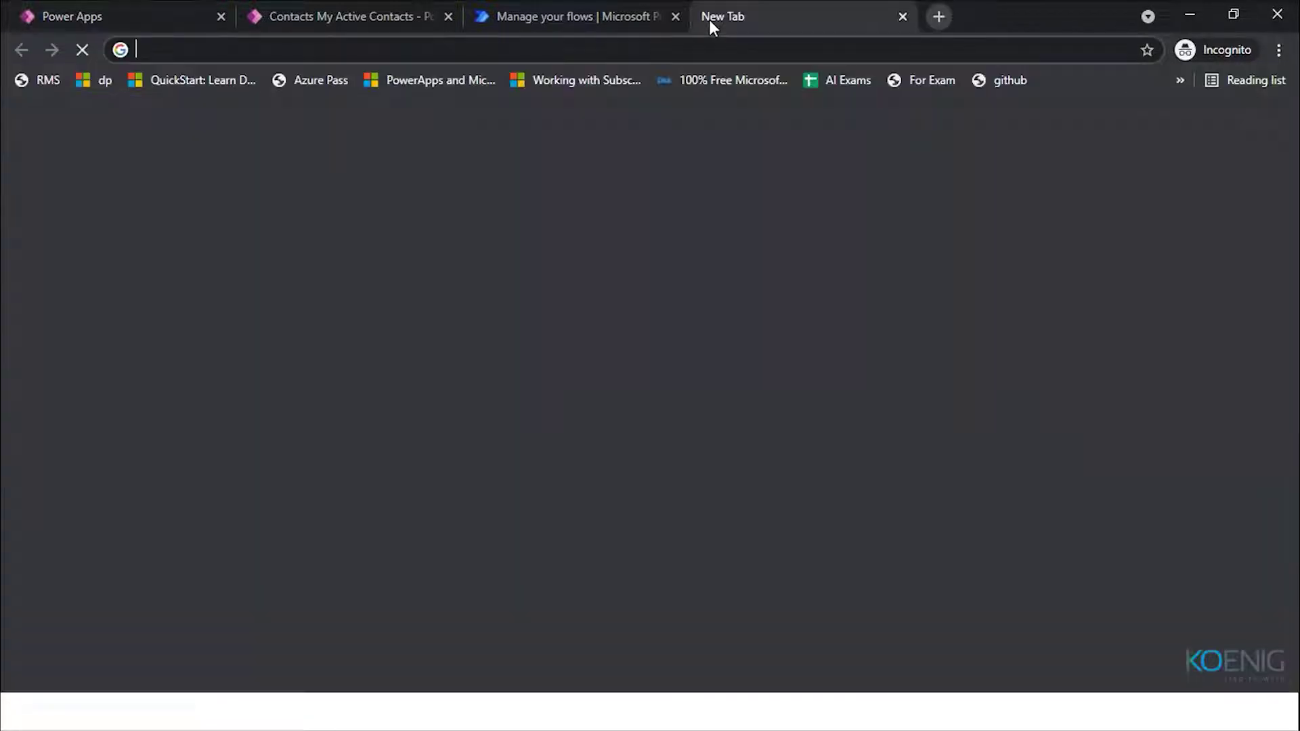
text(office.com)
key(Return)
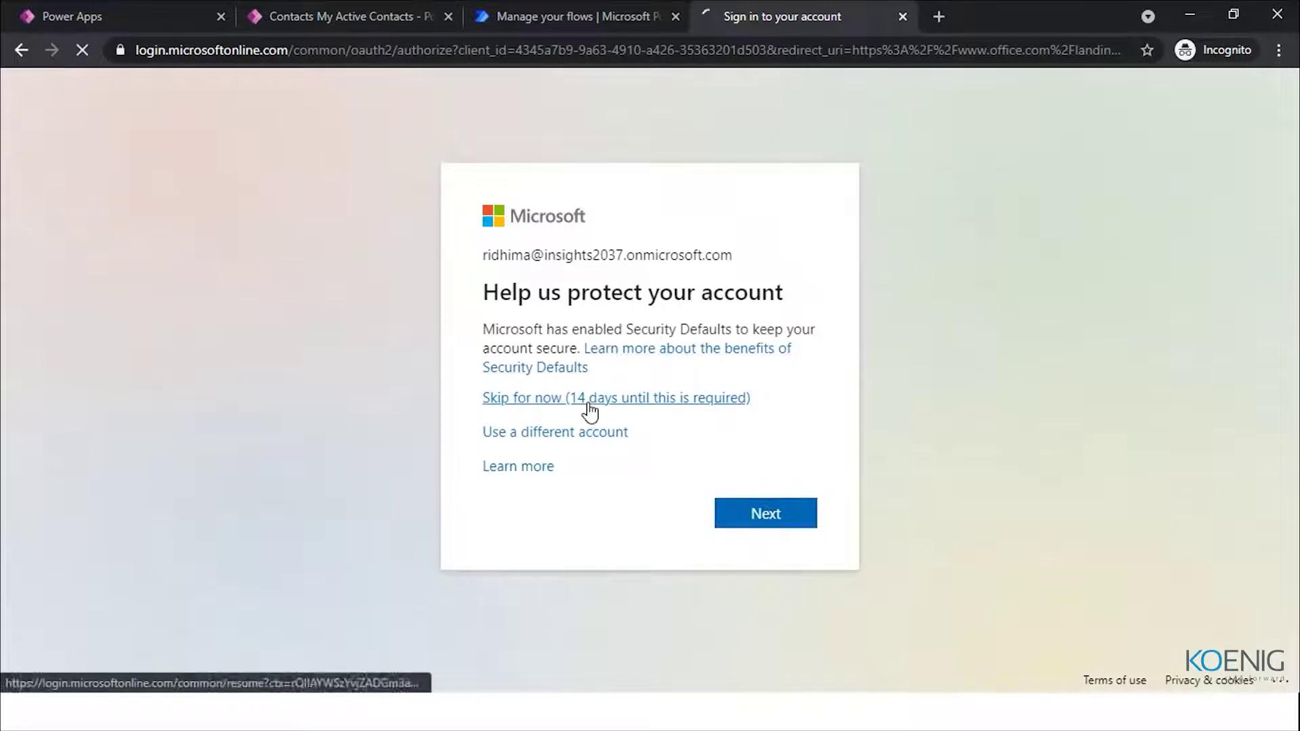
click(588, 401)
click(658, 472)
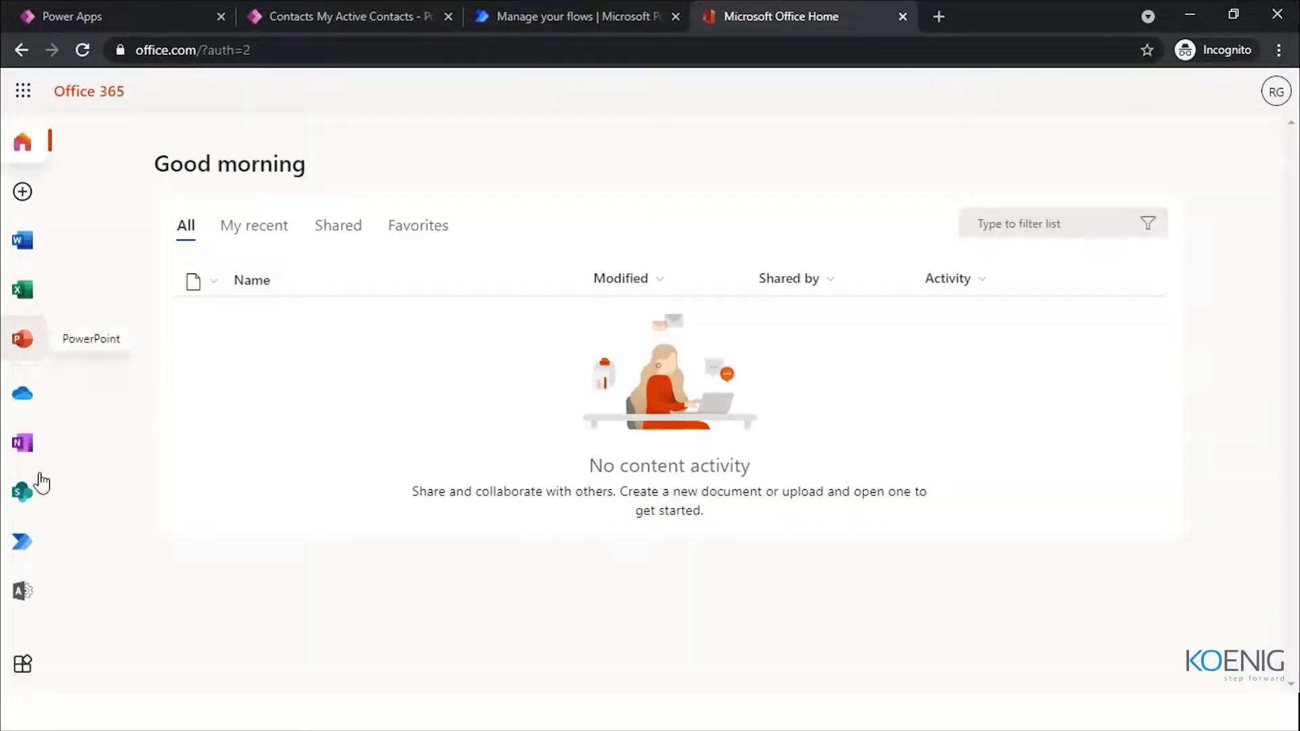
Go to the Microsoft 365 admin center and start the Add a user wizard.
click(24, 592)
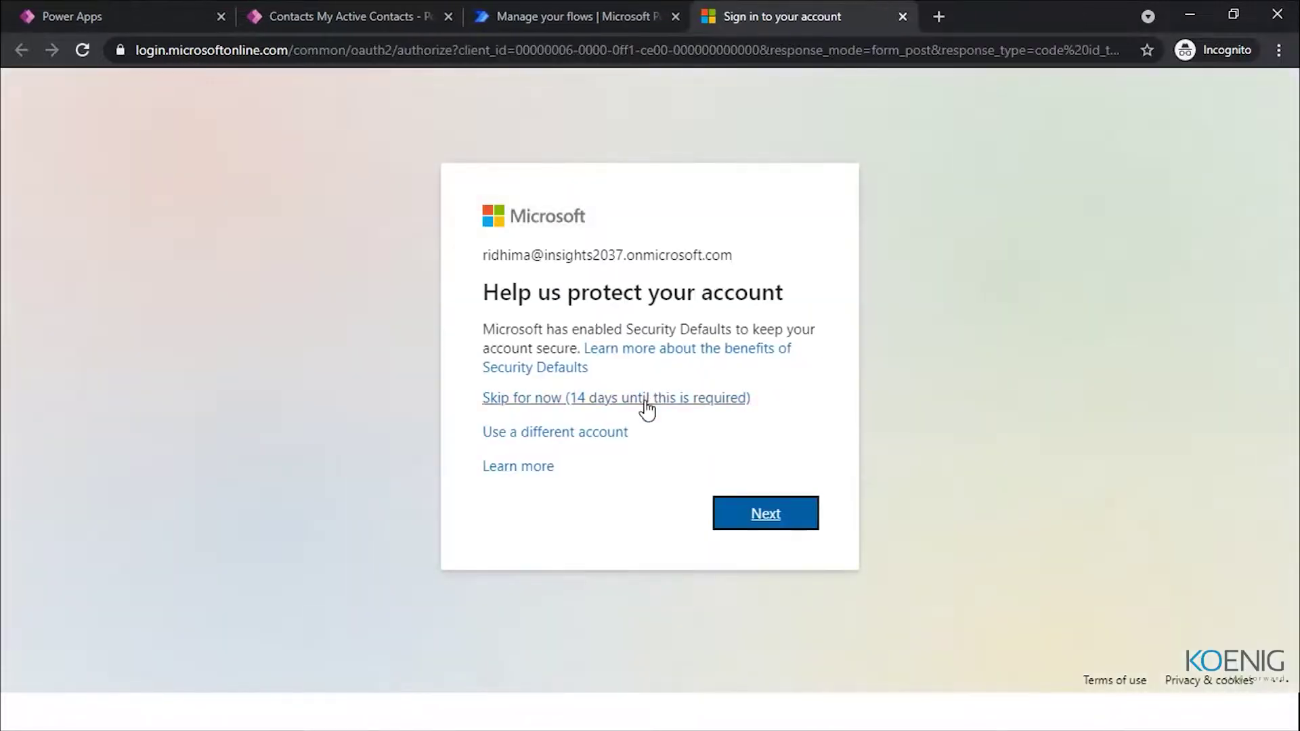
click(646, 401)
click(657, 474)
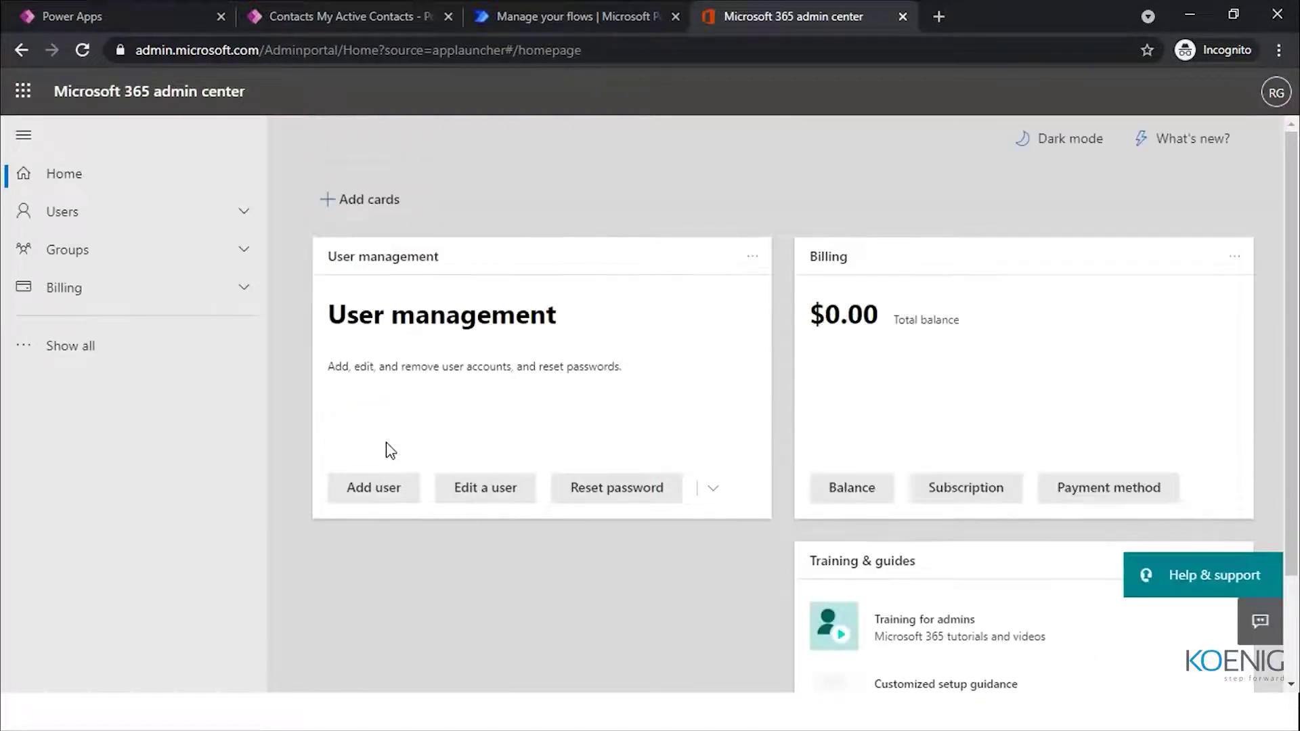
click(381, 496)
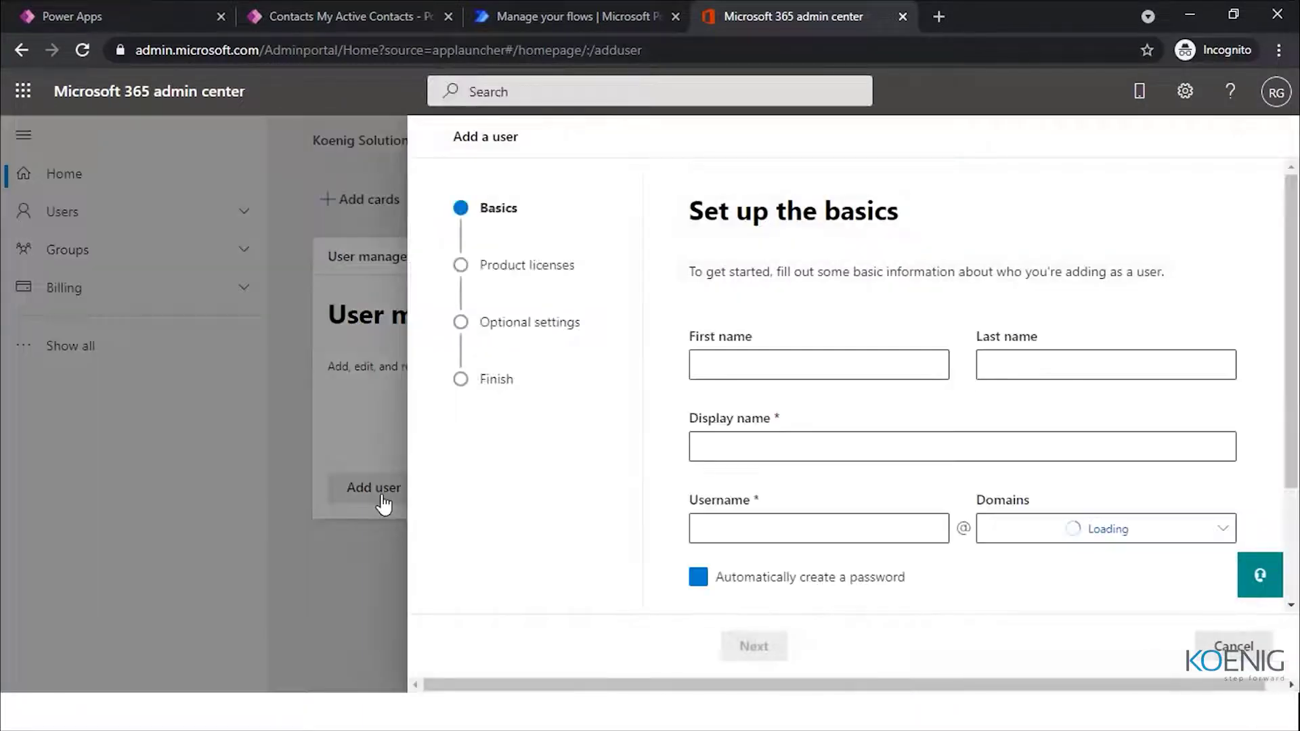
Visit the new-user fields, tick Automatically create a password, then cancel the wizard without saving.
click(698, 576)
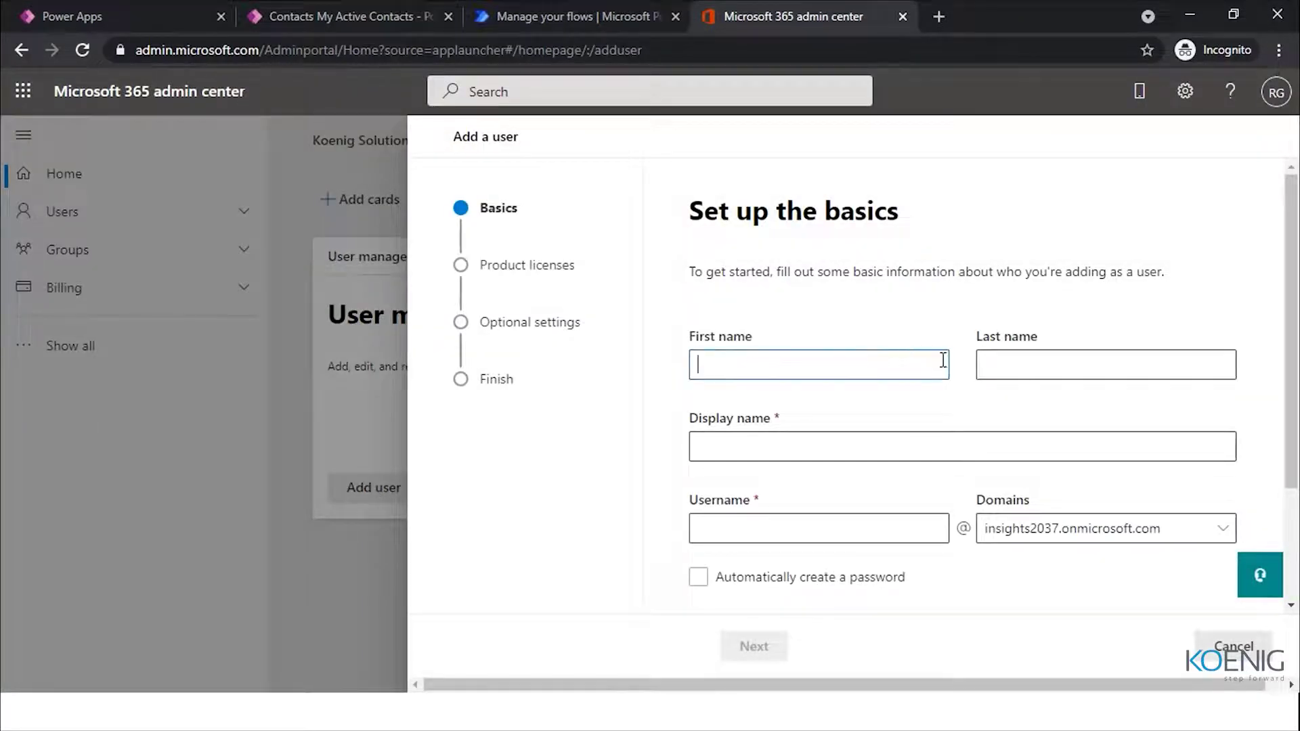
click(782, 449)
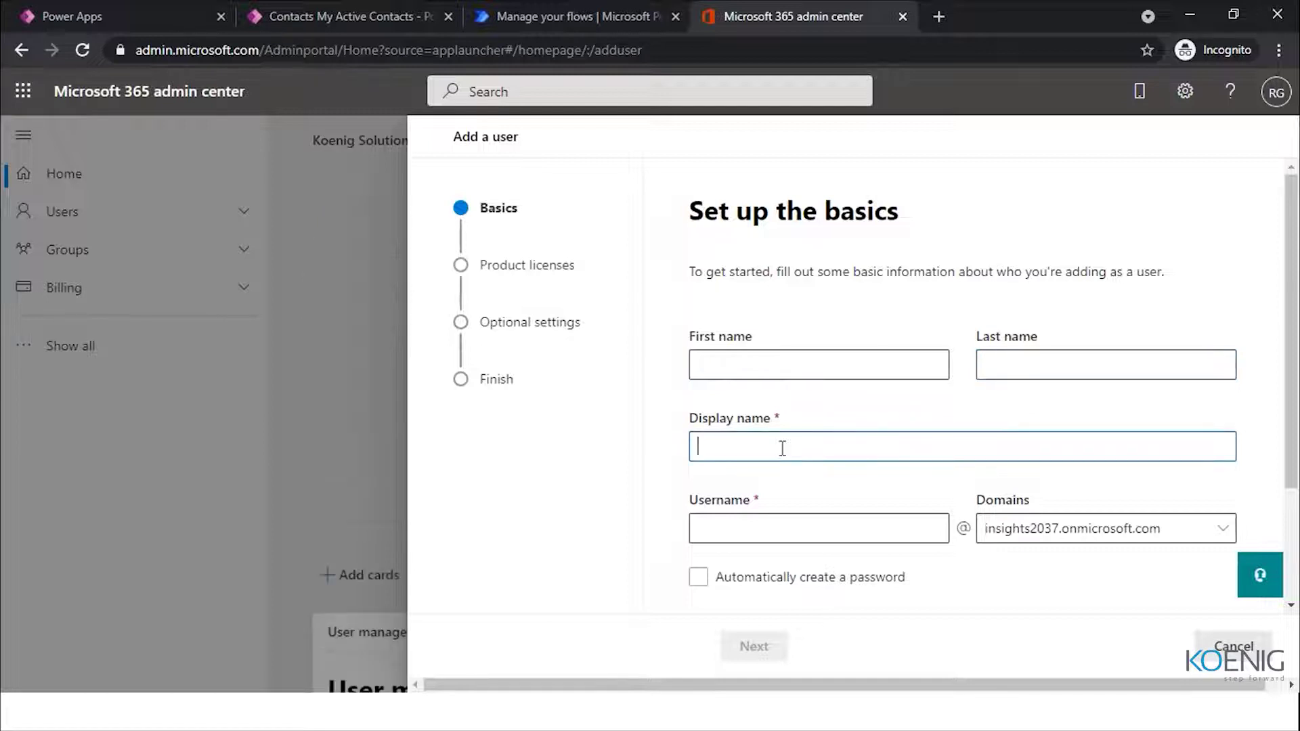
click(770, 531)
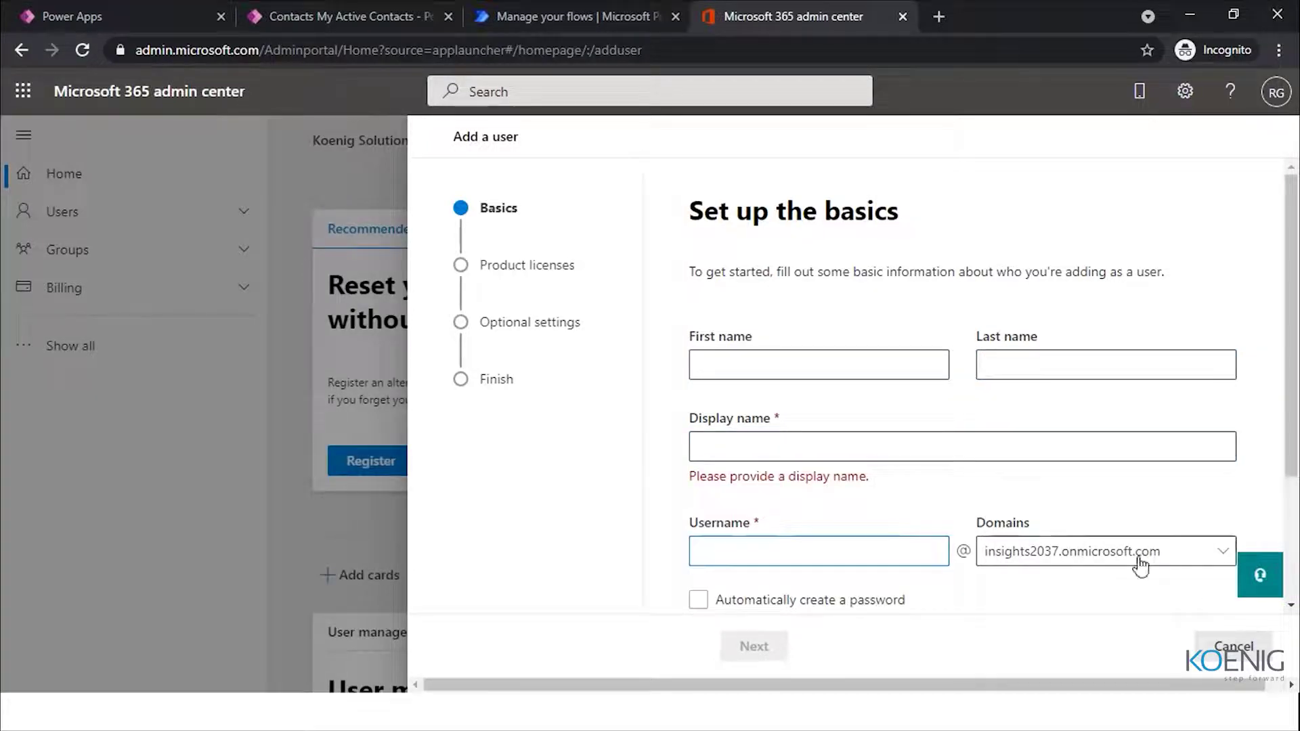
scroll(879, 502, down, 3)
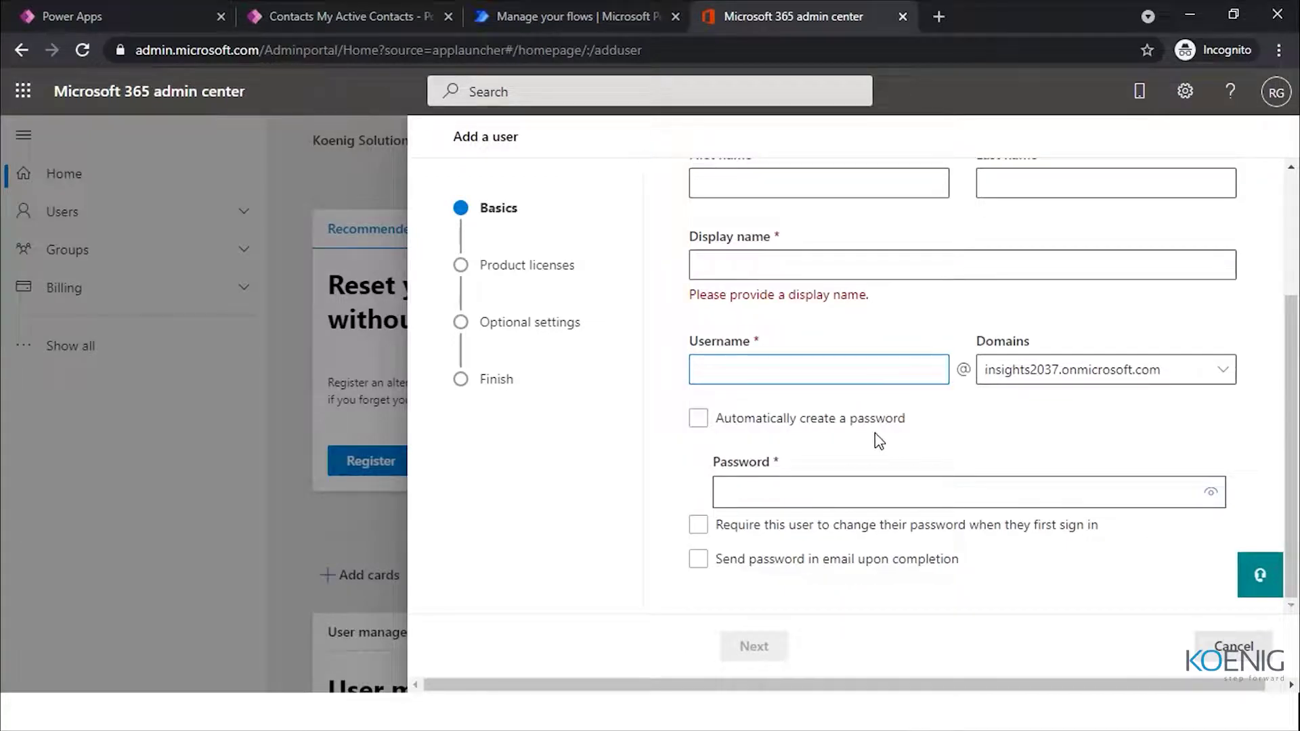
click(813, 489)
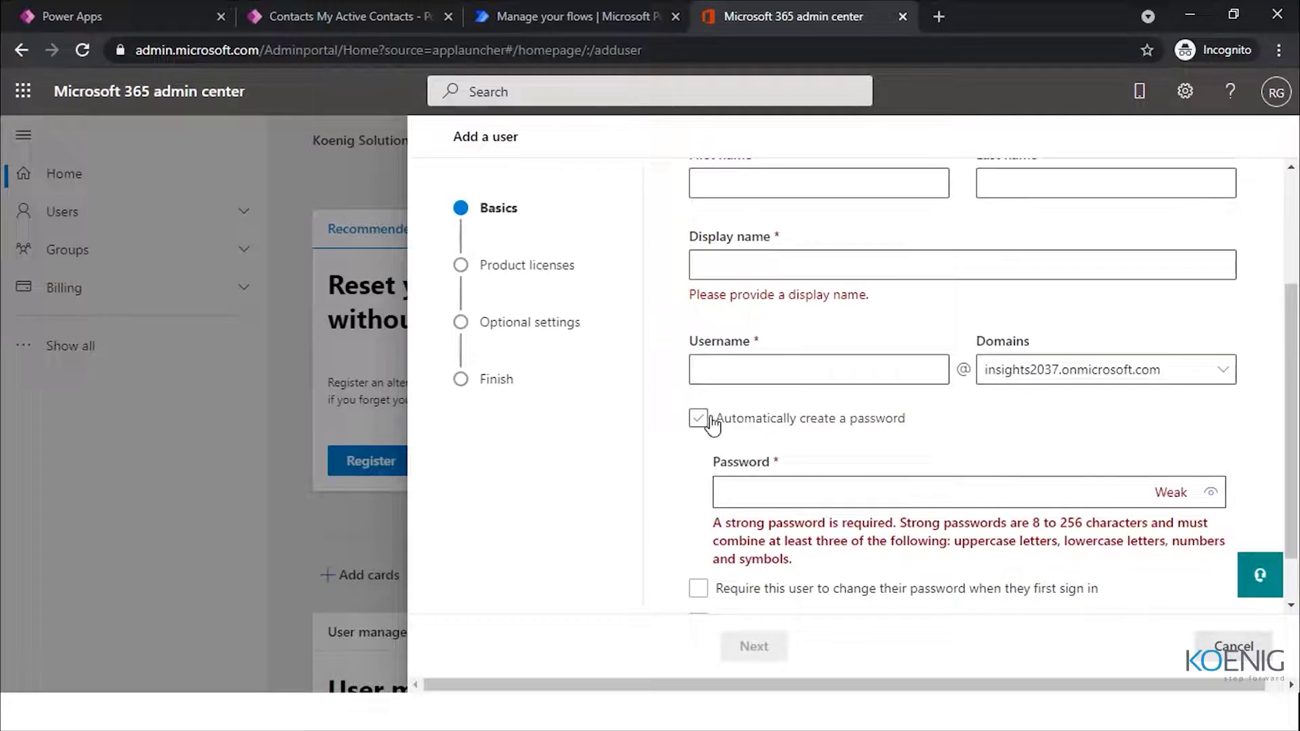
click(704, 419)
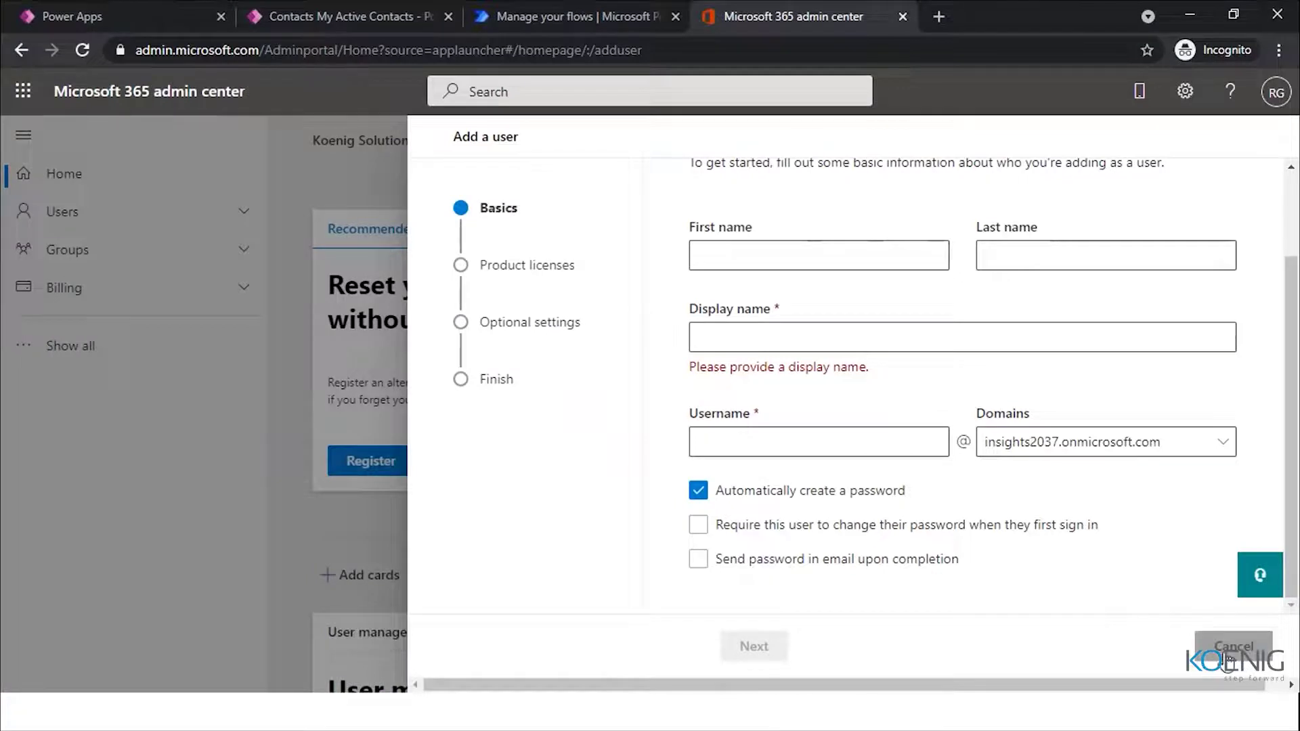
click(1227, 659)
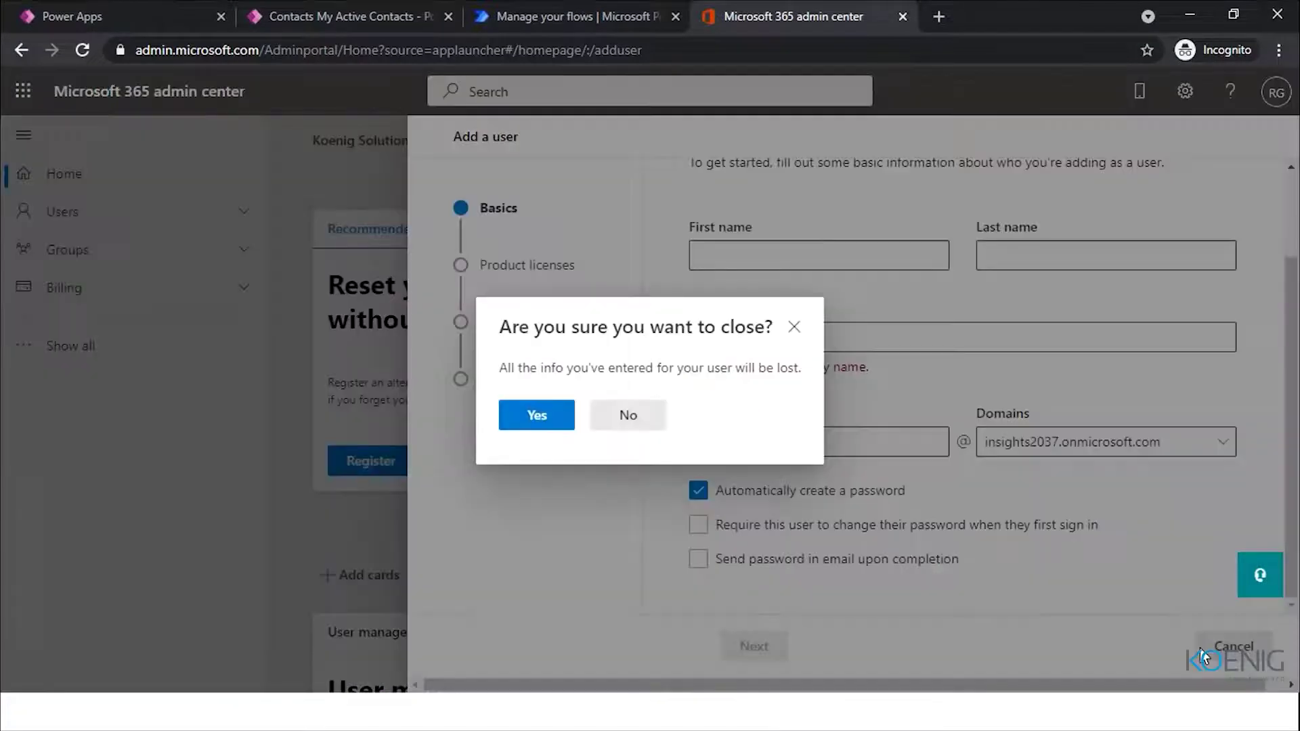
click(540, 415)
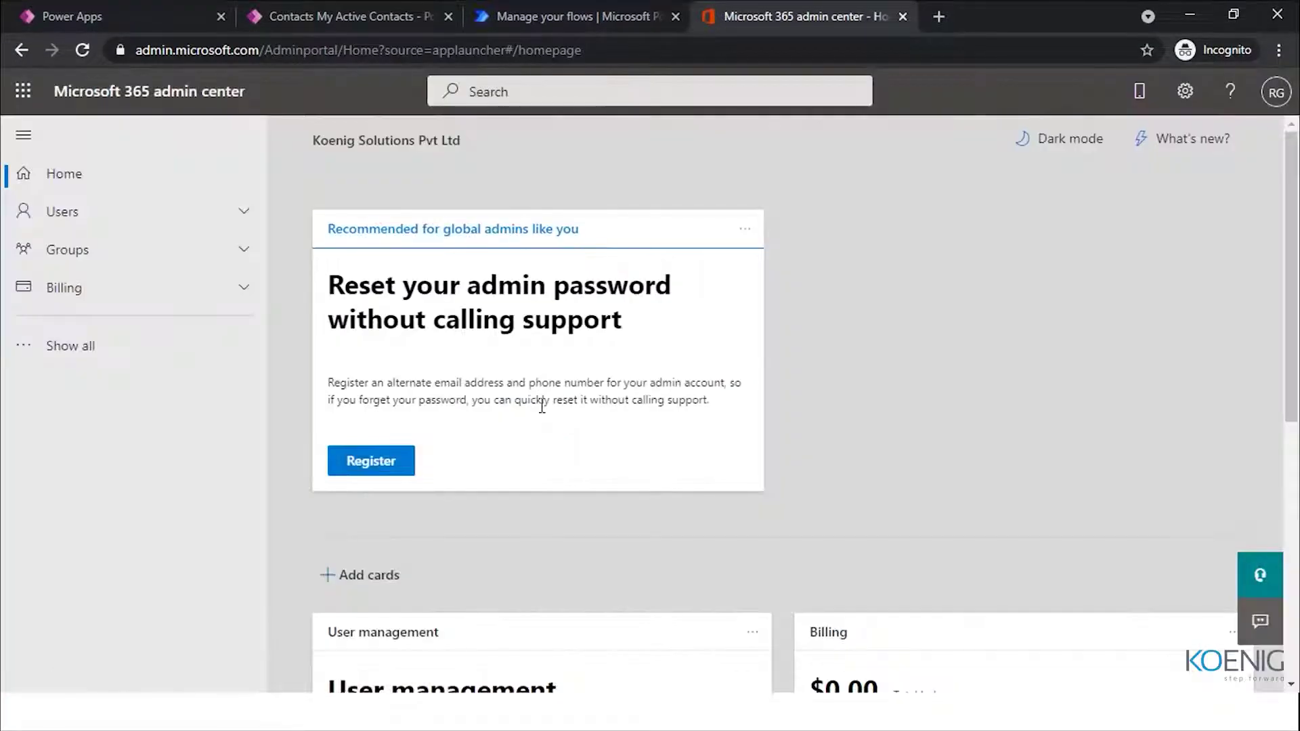
View the Active users list under Users, then go back to the Power Apps tab.
click(82, 218)
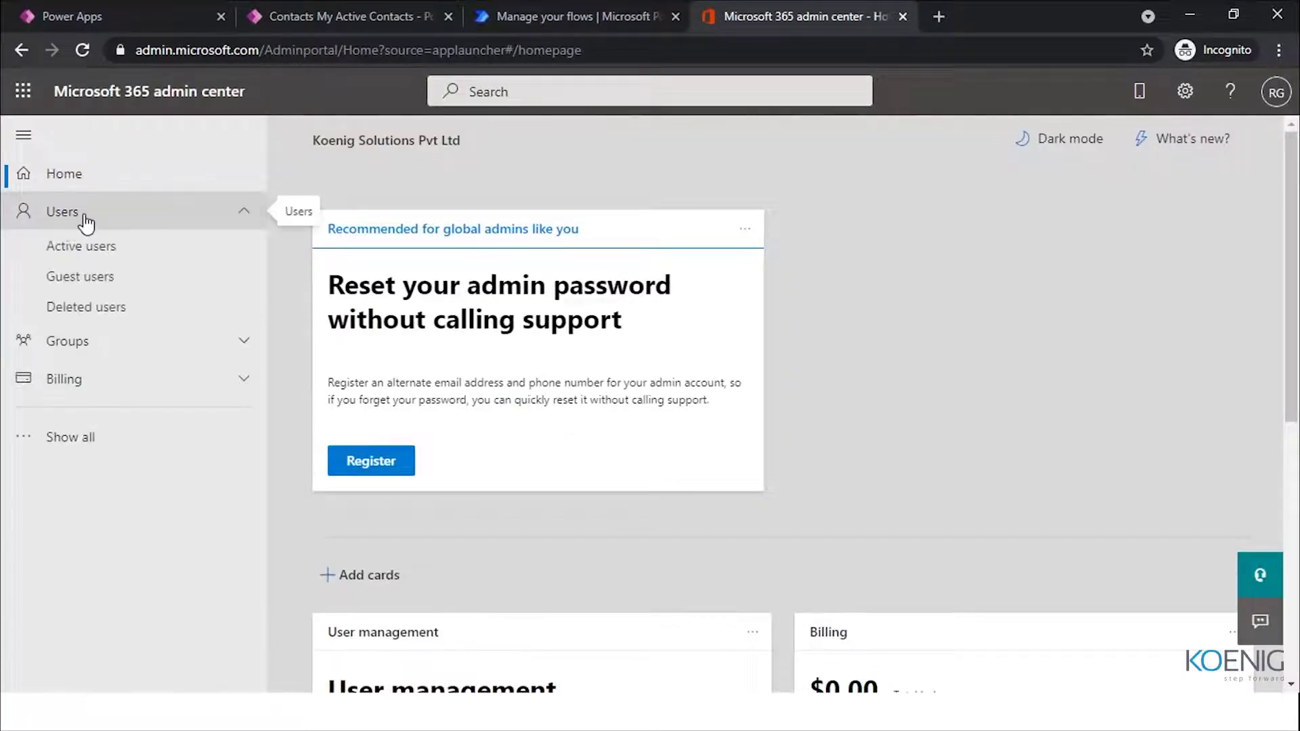
click(82, 256)
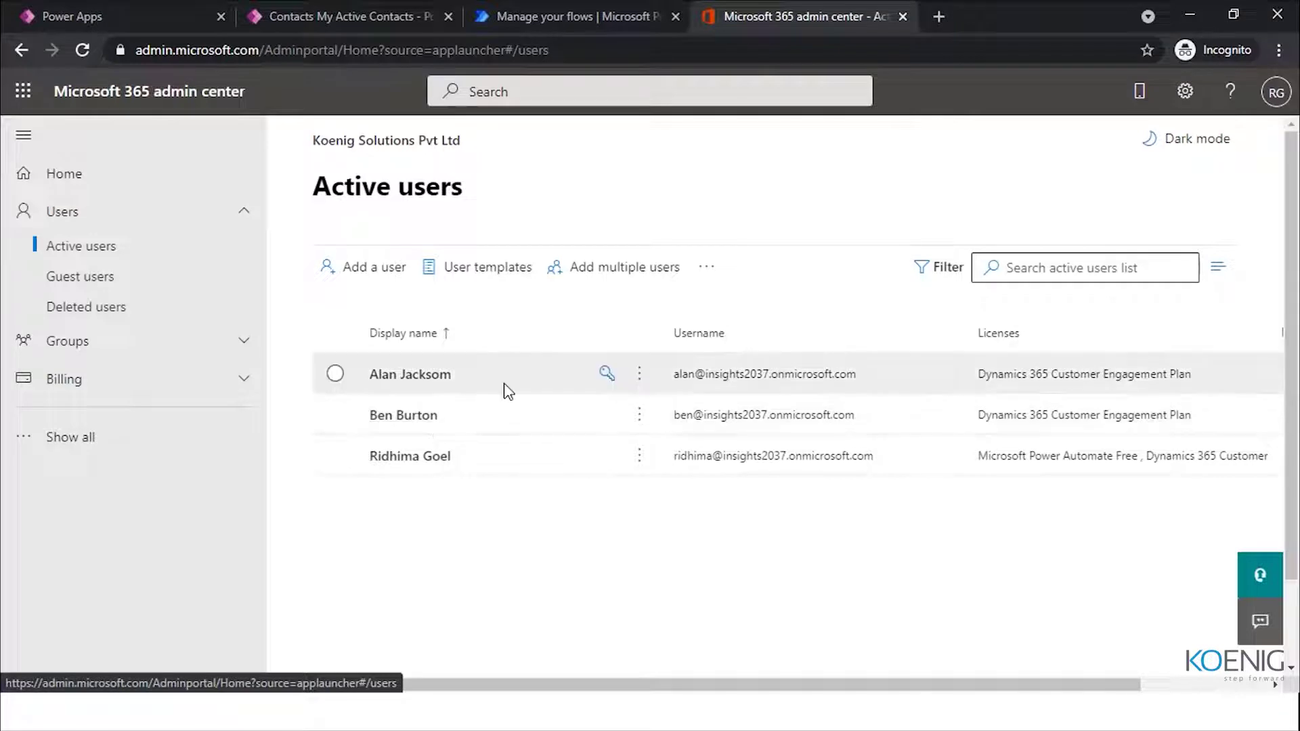
click(153, 23)
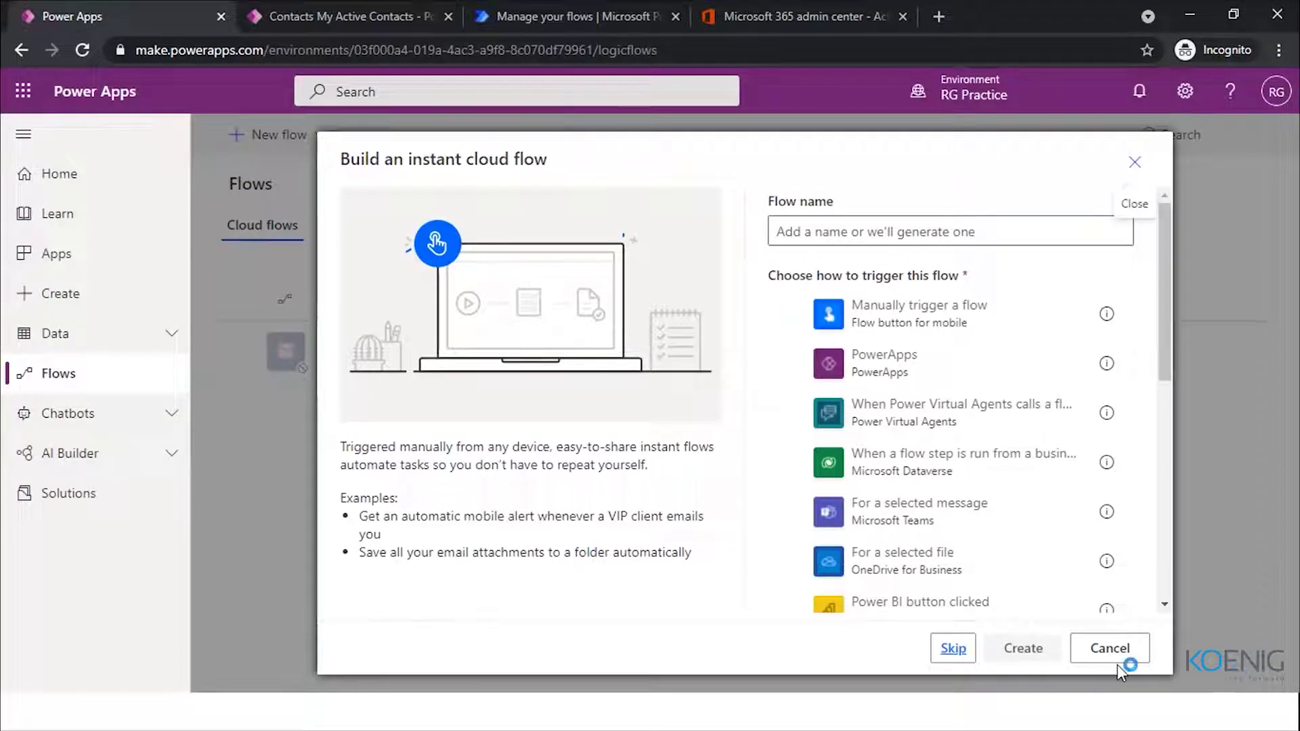
Cancel the dialog, restart an instant cloud flow, and skip trigger selection.
click(1112, 652)
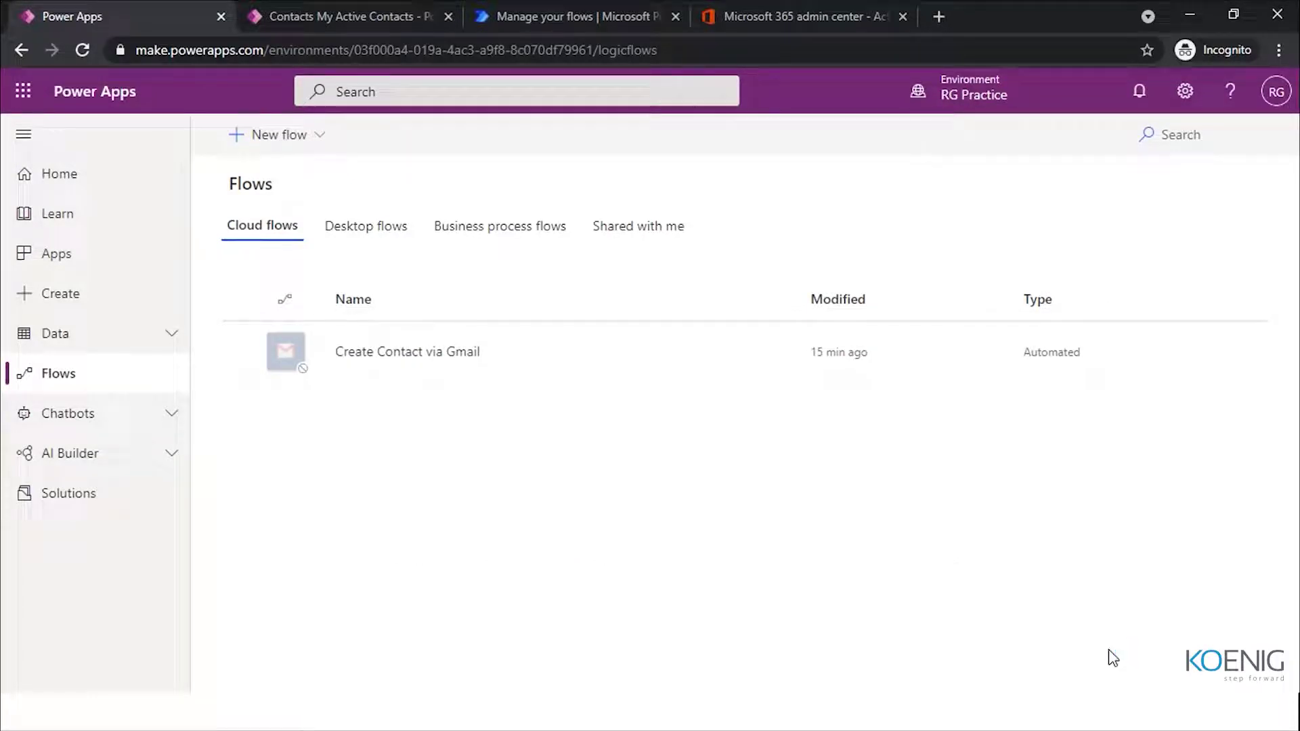
click(317, 130)
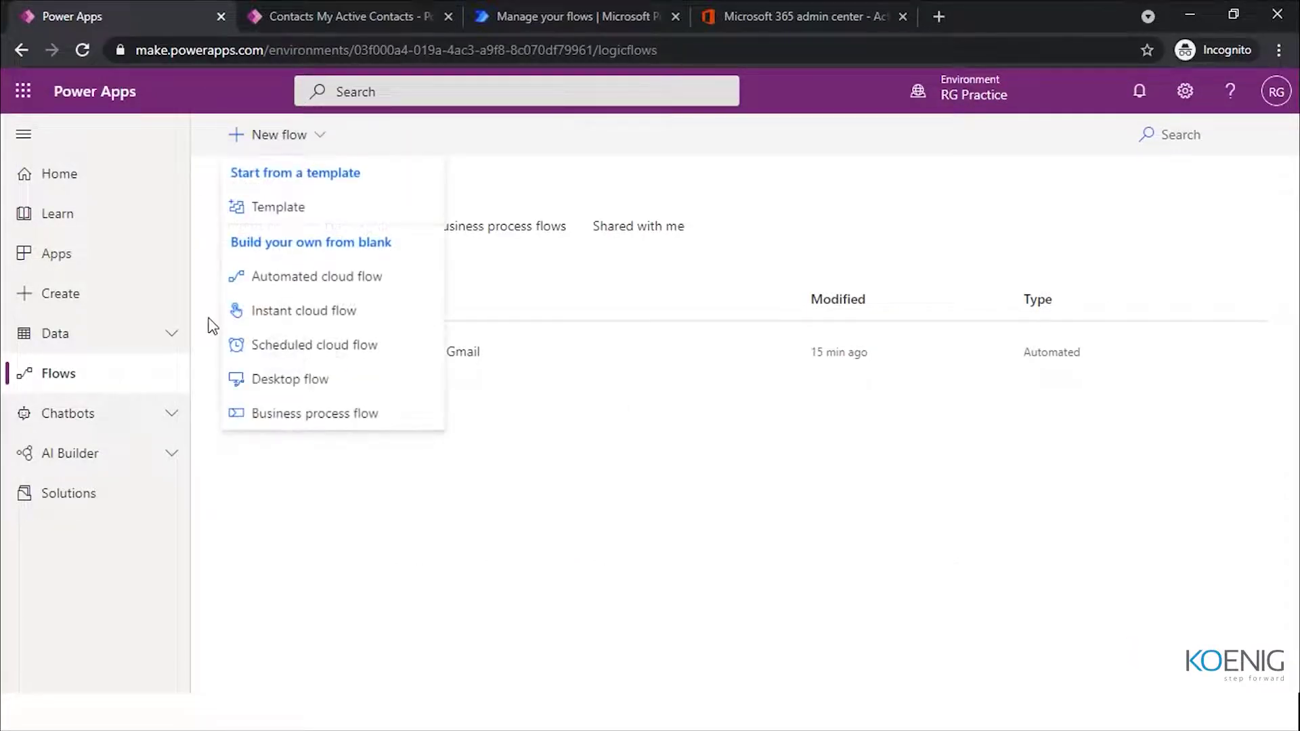
click(299, 310)
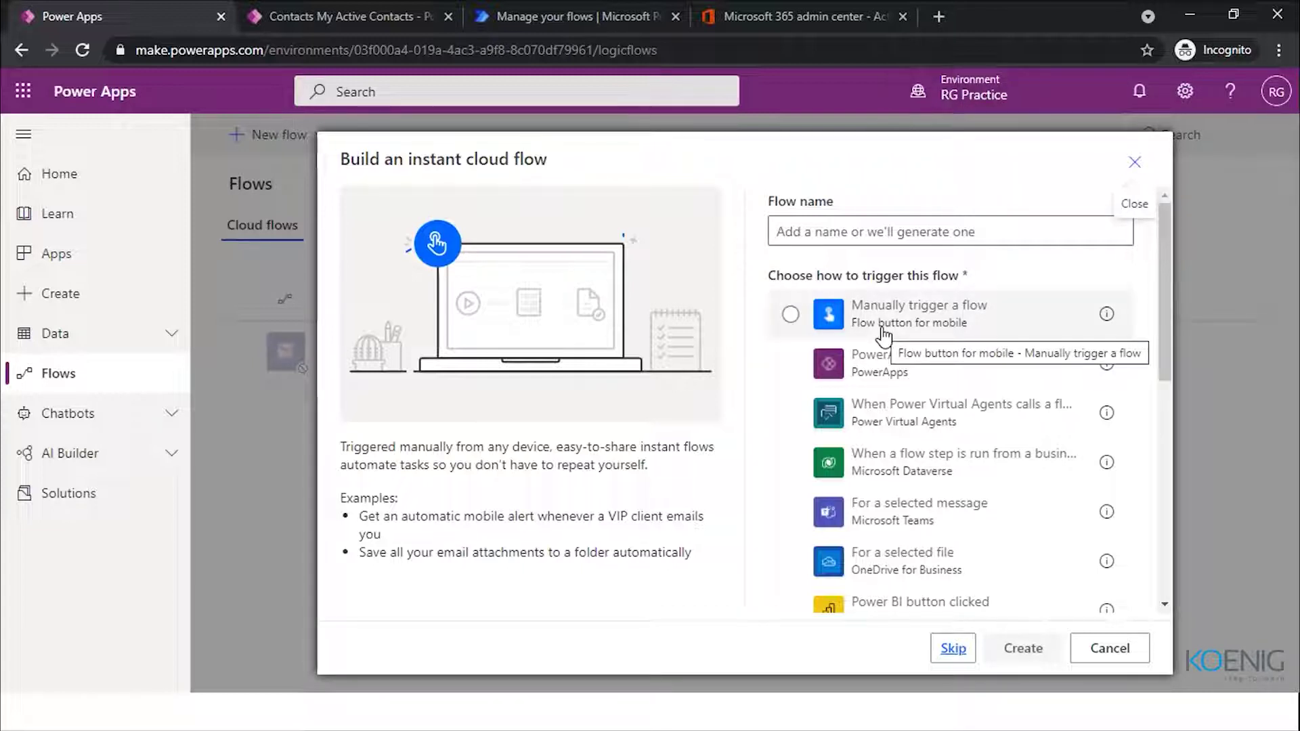
click(956, 647)
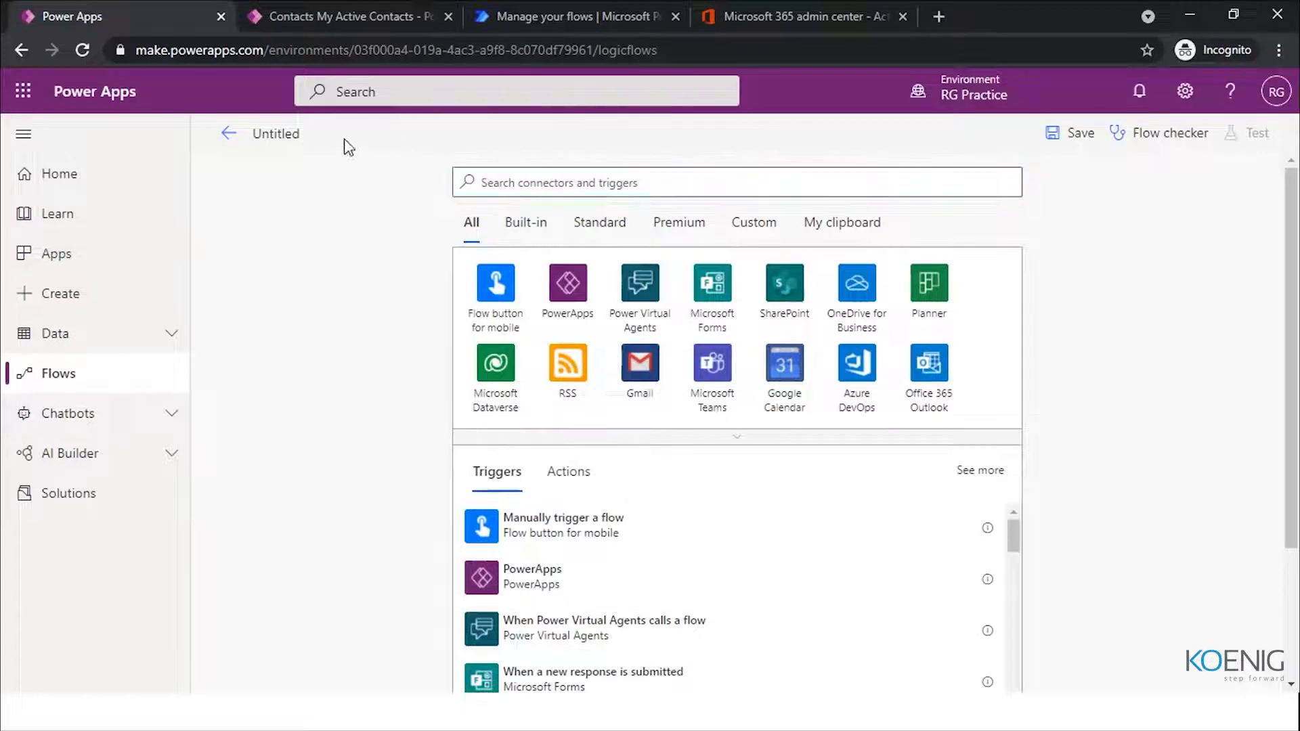
Name the flow 'Create User via Flow' and add the Flow button for mobile's Manually trigger a flow trigger.
click(306, 134)
text(Usetr)
key(BackSpace)
key(BackSpace)
key(BackSpace)
key(BackSpace)
key(BackSpace)
text(Create)
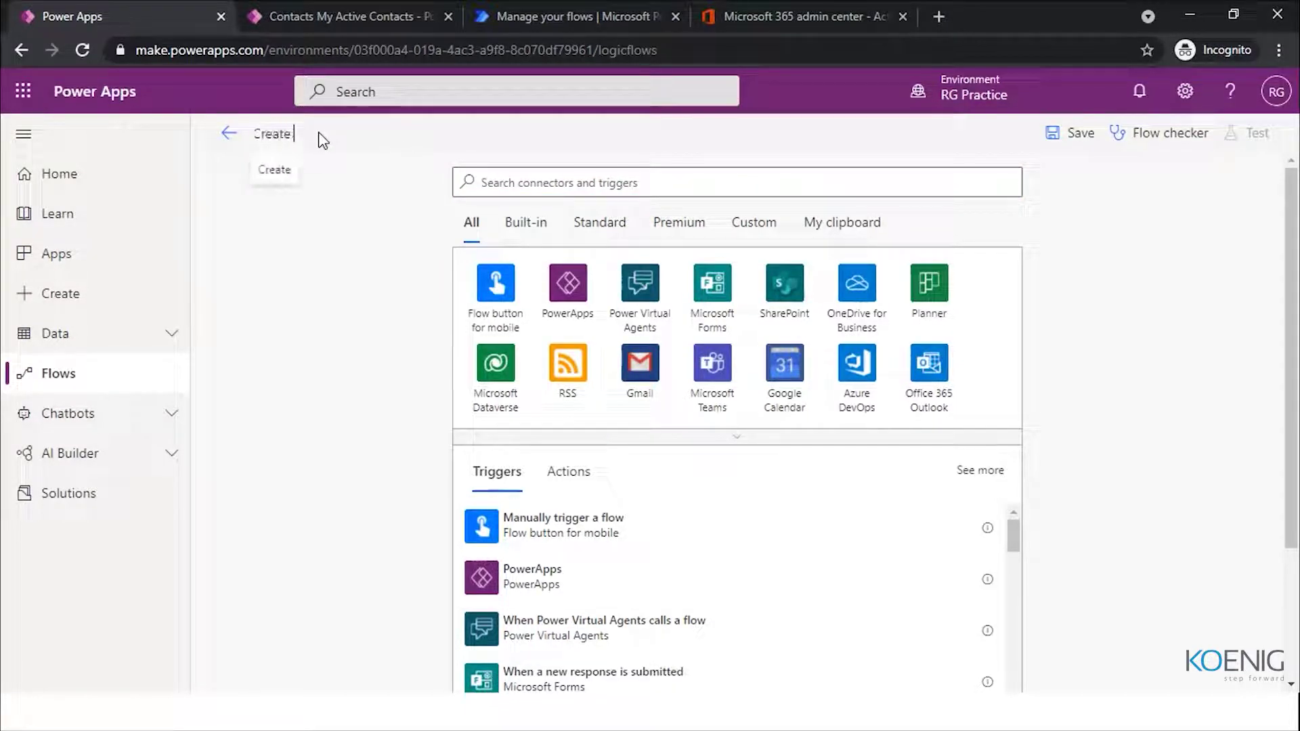
text( User via Flow)
click(518, 305)
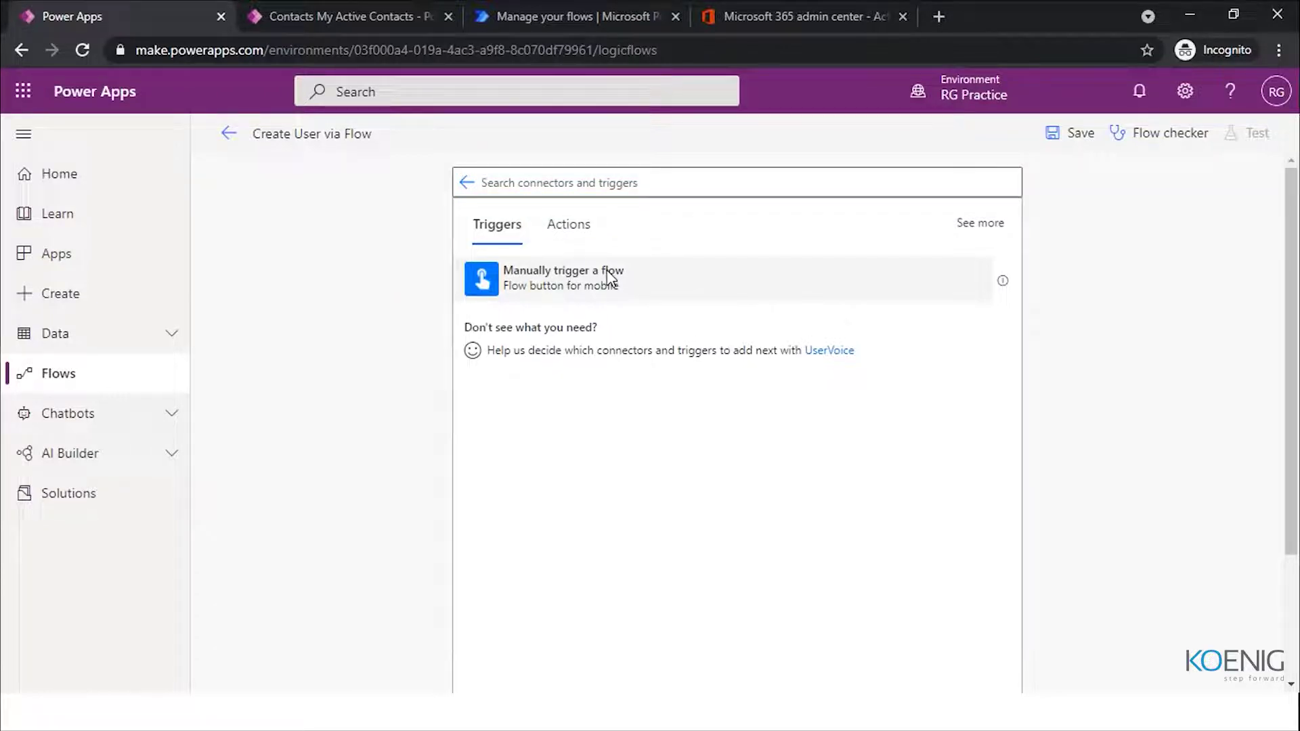
click(611, 278)
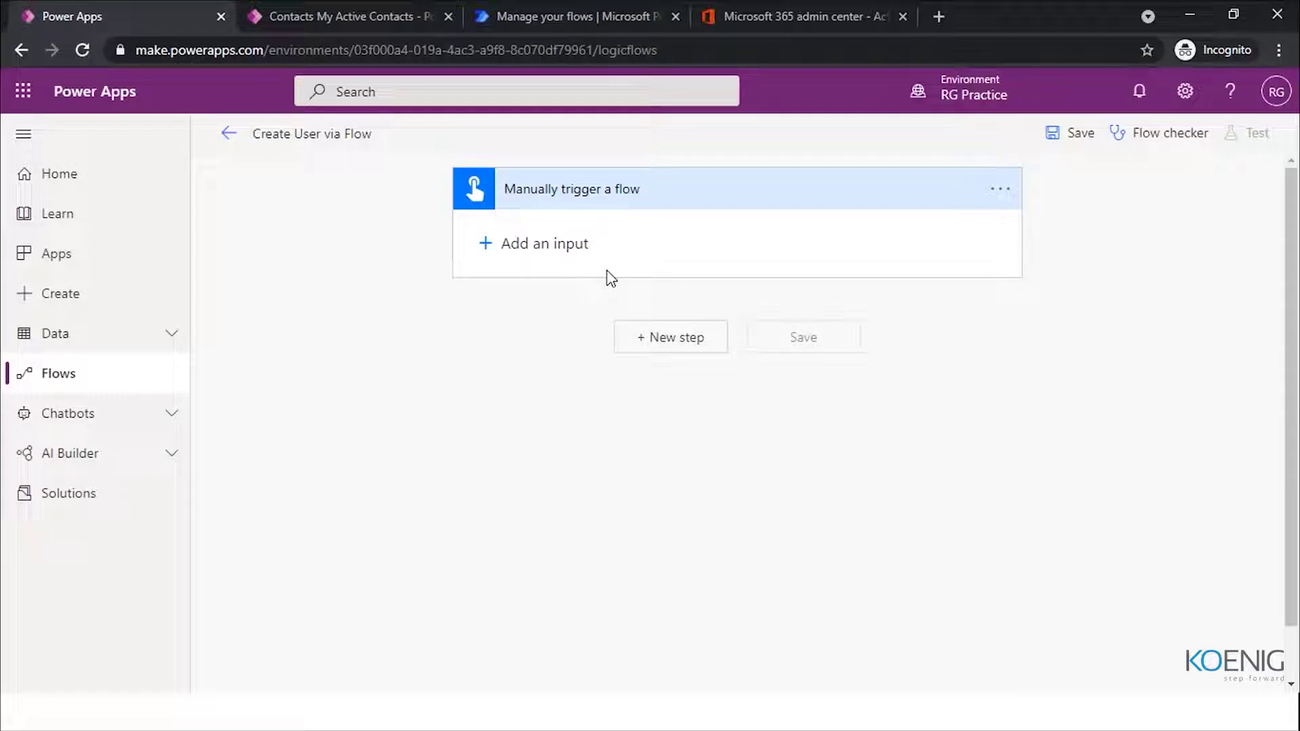
Add a text input named fname with the prompt 'Please enter First Name'.
click(527, 251)
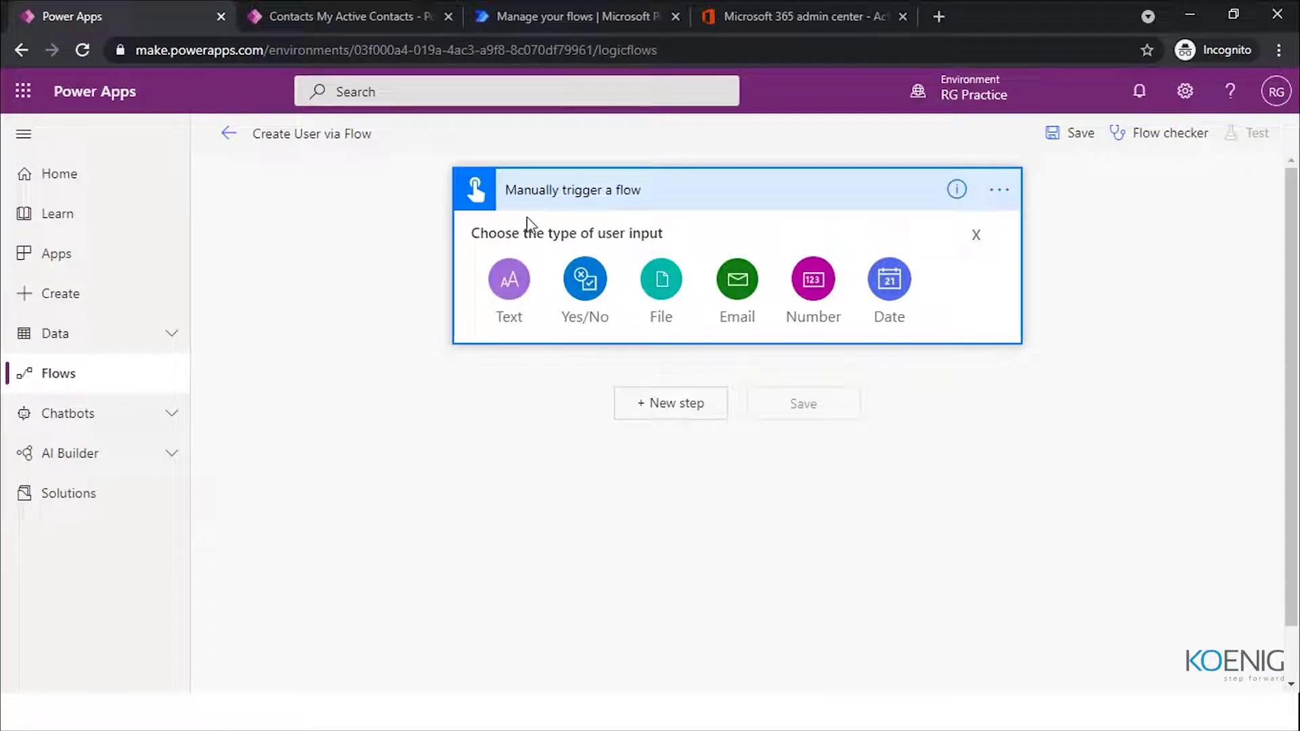
click(518, 281)
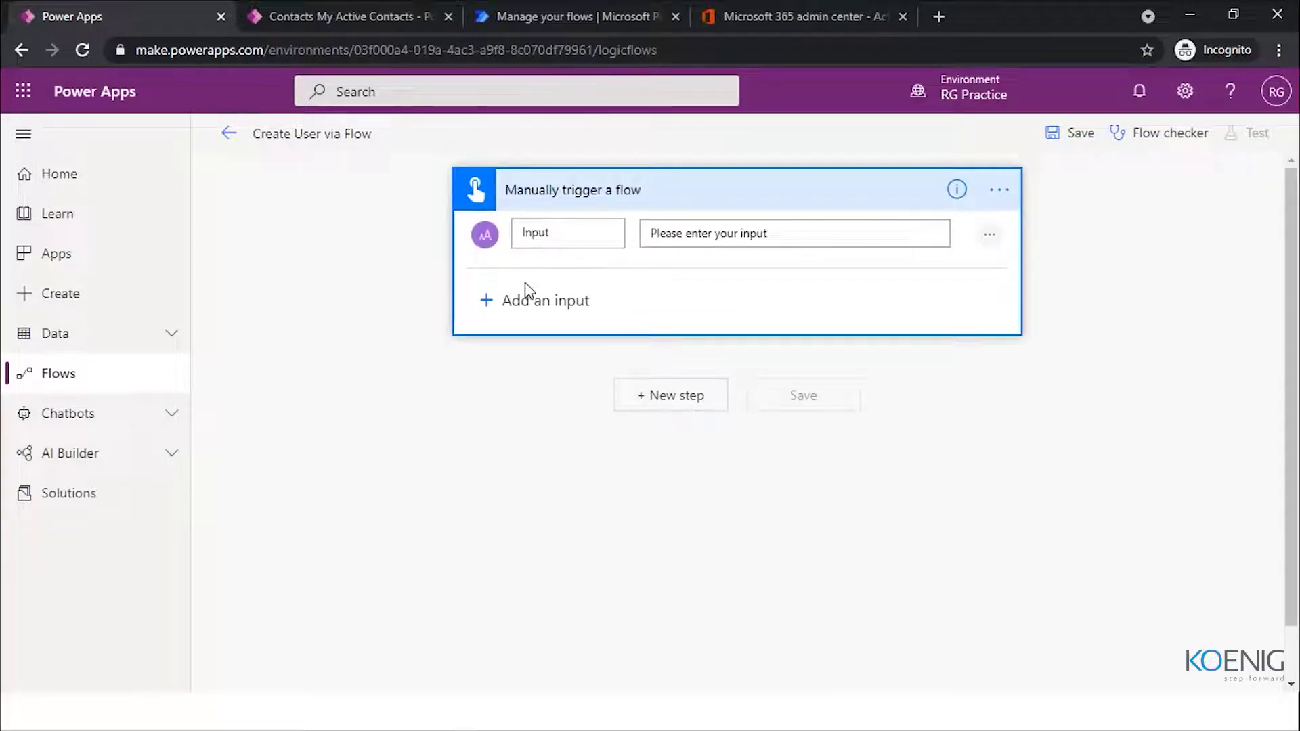
click(582, 236)
key(BackSpace)
key(BackSpace)
key(BackSpace)
key(BackSpace)
key(BackSpace)
text(g)
key(BackSpace)
text(fname)
key(Tab)
text(Please)
key(shift+End)
text(enter First Name)
drag(793, 233, 649, 237)
key(ctrl+c)
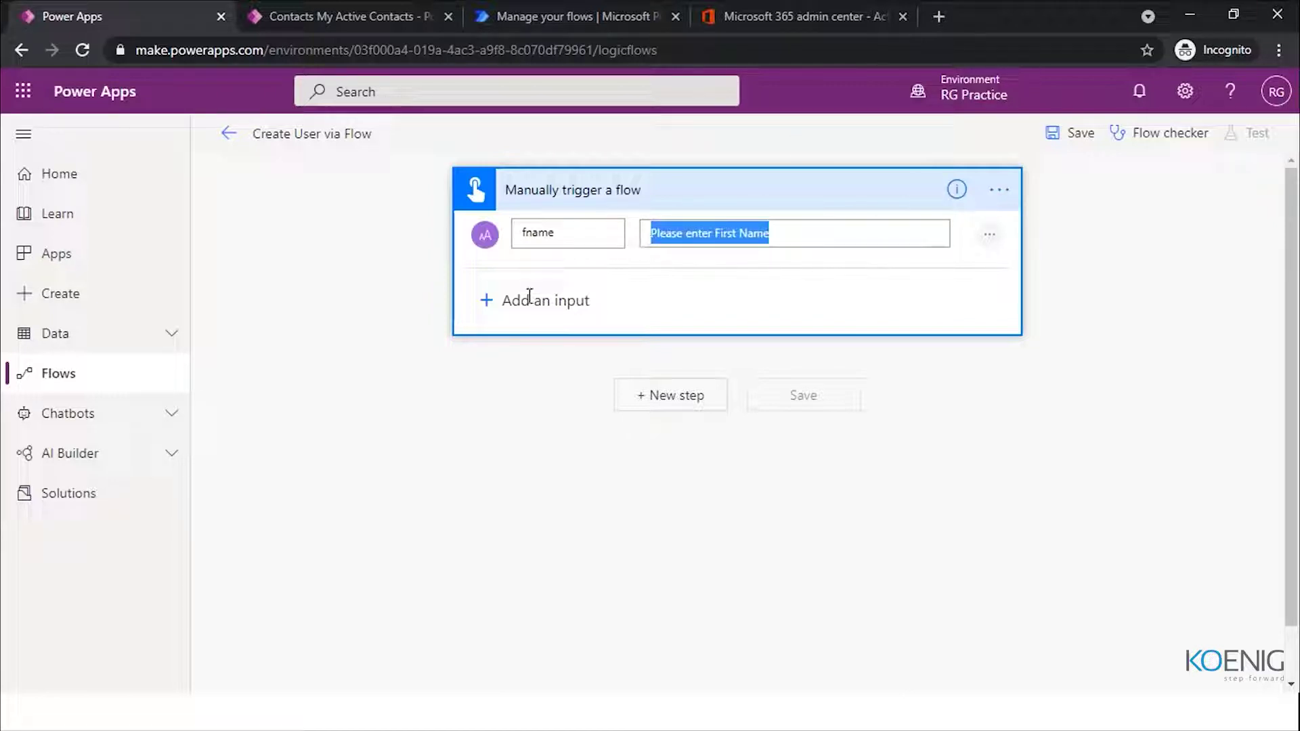
Add a text input named lname that prompts for the last name.
click(529, 298)
click(527, 339)
drag(598, 307, 506, 301)
text(lname)
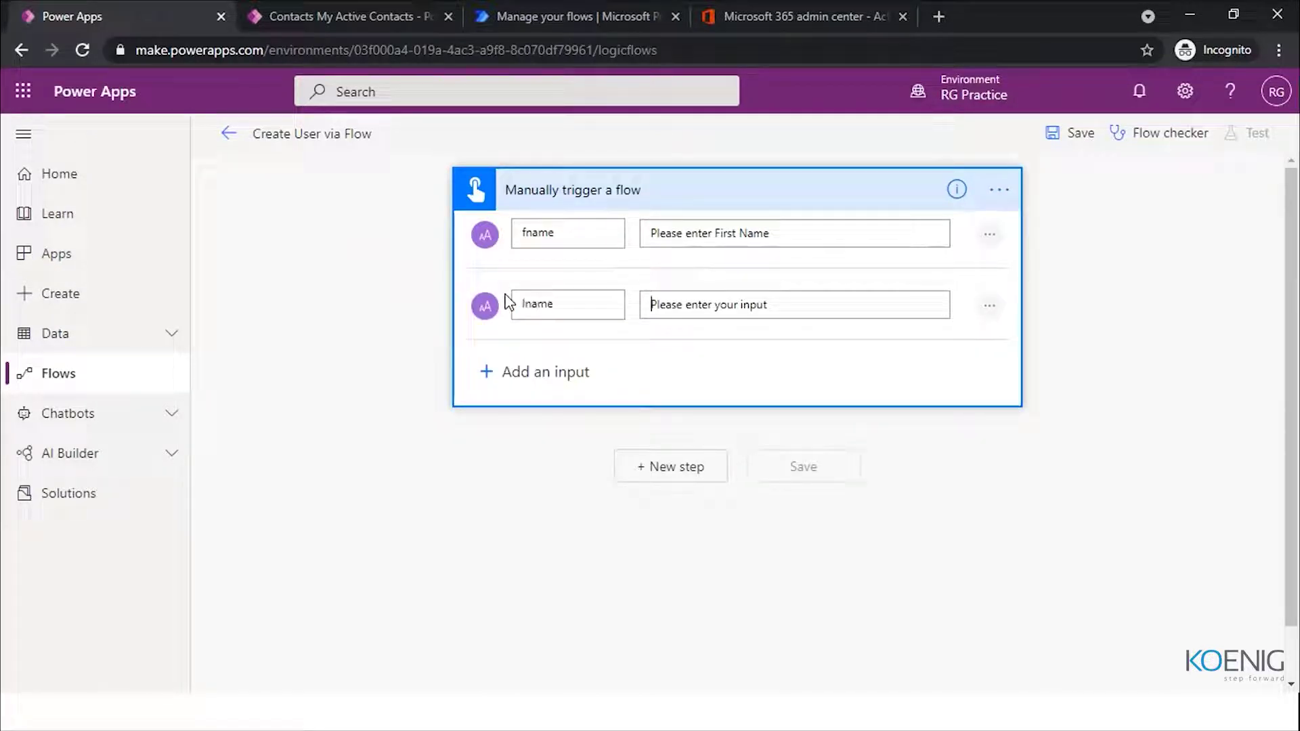
key(Tab)
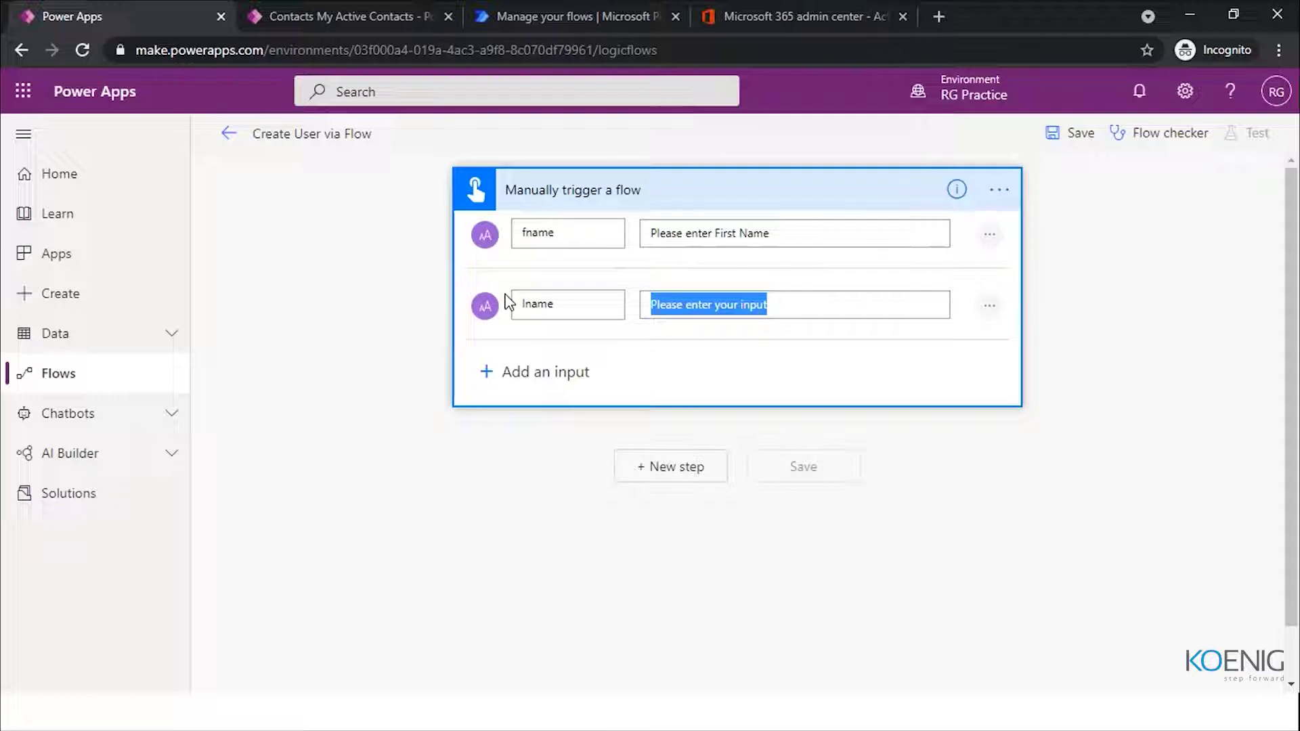
key(ctrl+v)
key(Left)
key(Left)
key(Left)
key(Left)
key(Left)
key(Left)
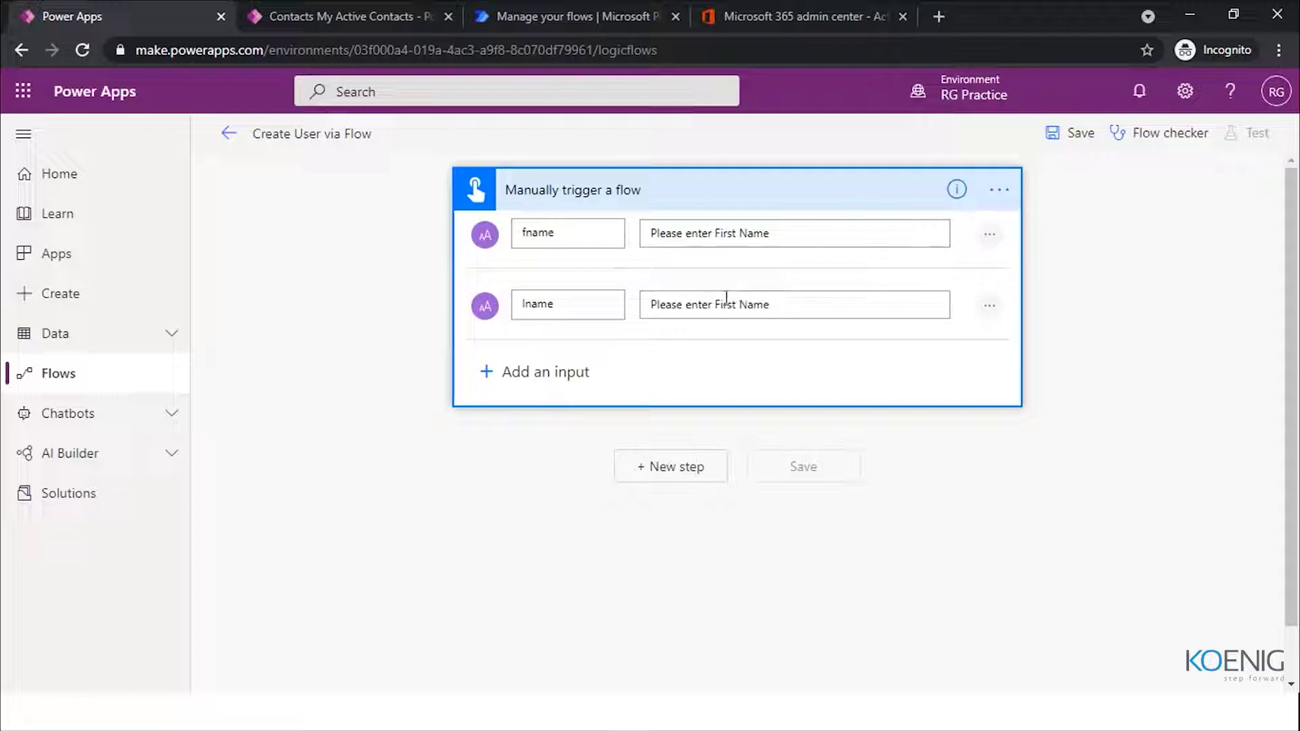
key(BackSpace)
key(BackSpace)
key(BackSpace)
key(BackSpace)
key(Delete)
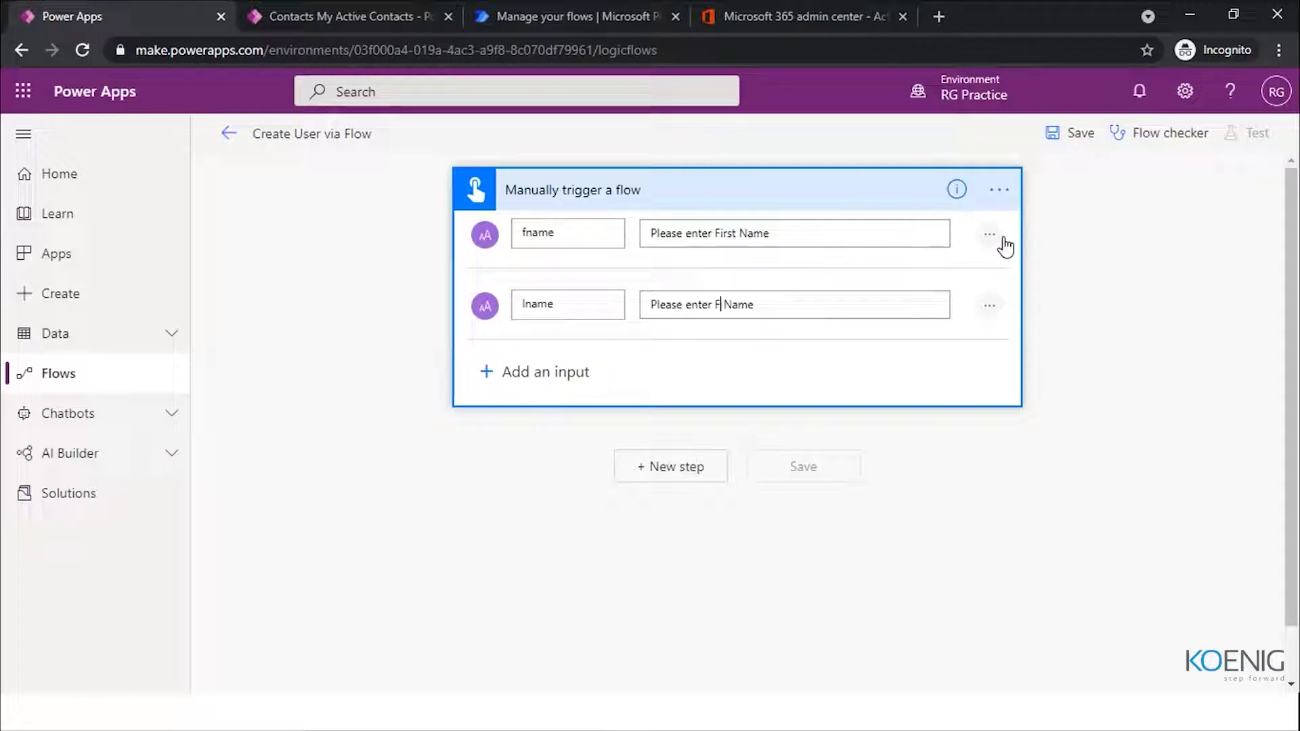
text(Last)
Add a text input named dname that prompts for the display name.
click(558, 377)
click(501, 410)
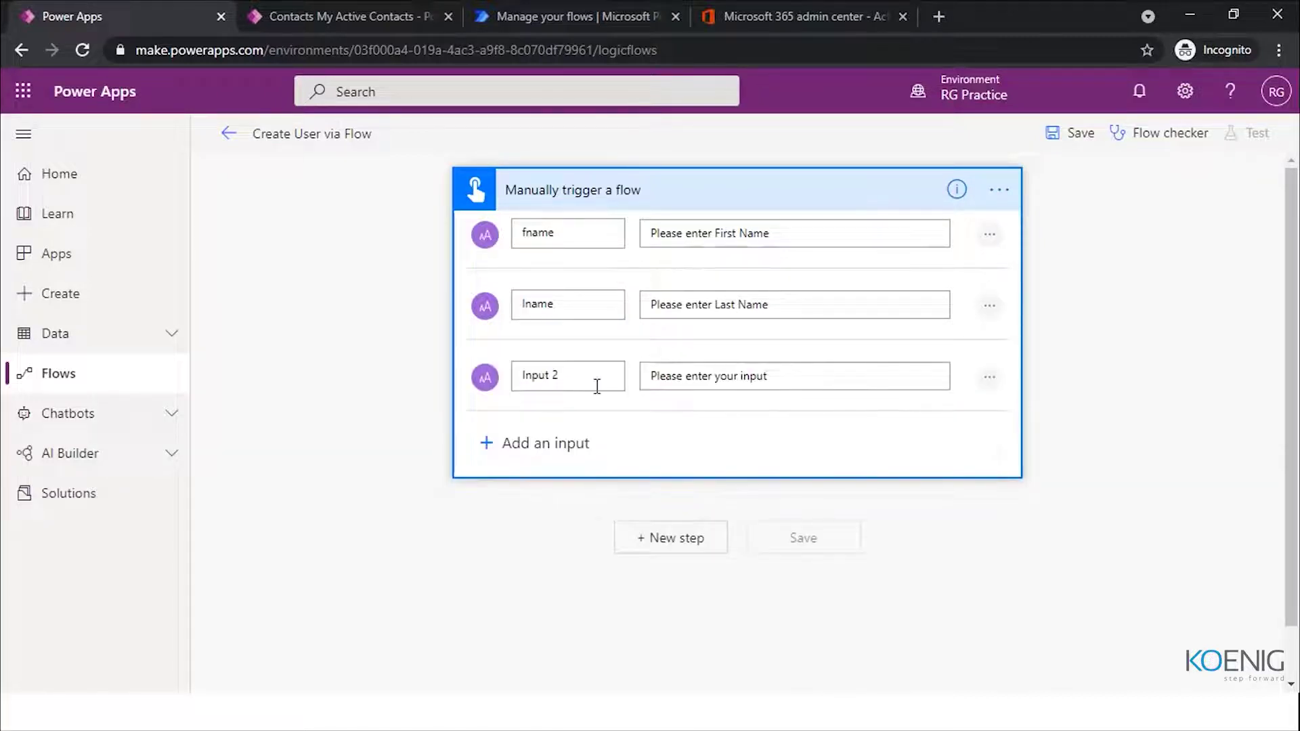
key(ctrl+a)
text(dname)
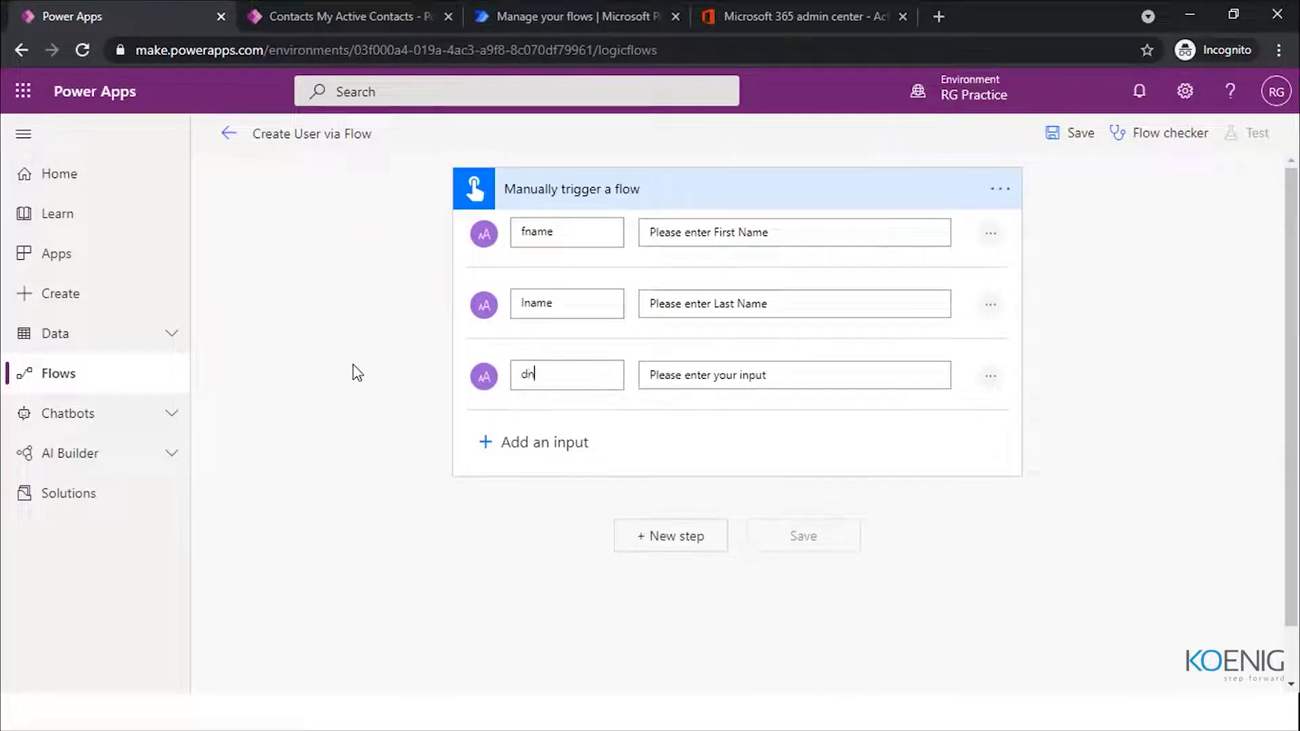
click(818, 375)
key(ctrl+a)
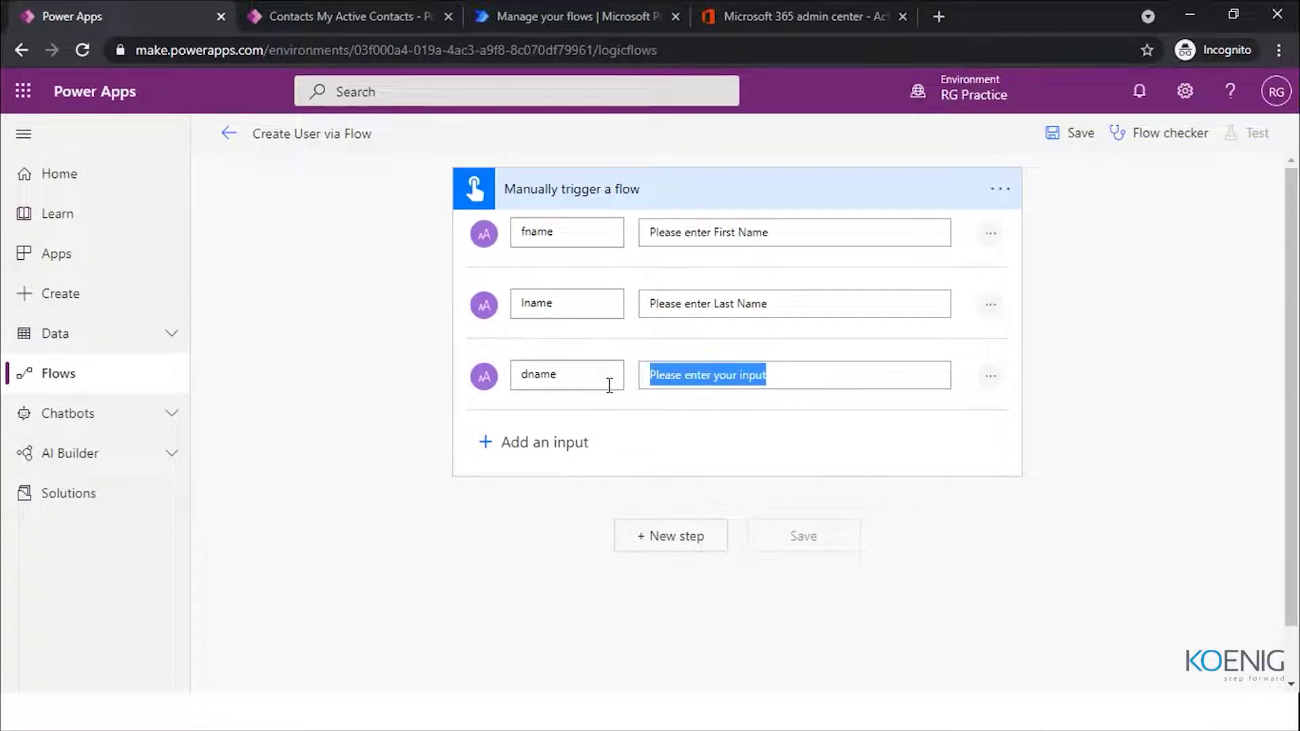
key(ctrl+v)
key(BackSpace)
key(BackSpace)
key(BackSpace)
key(BackSpace)
key(BackSpace)
text(Displau)
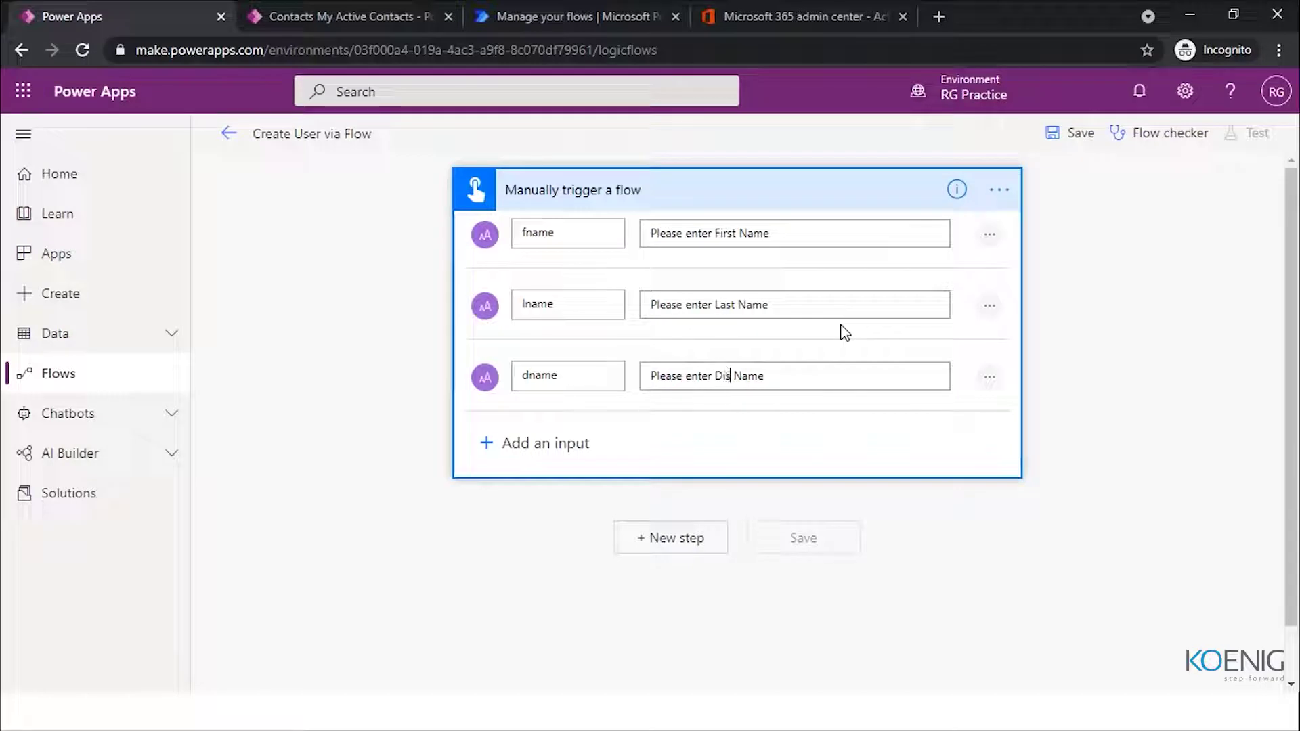
key(BackSpace)
text(y)
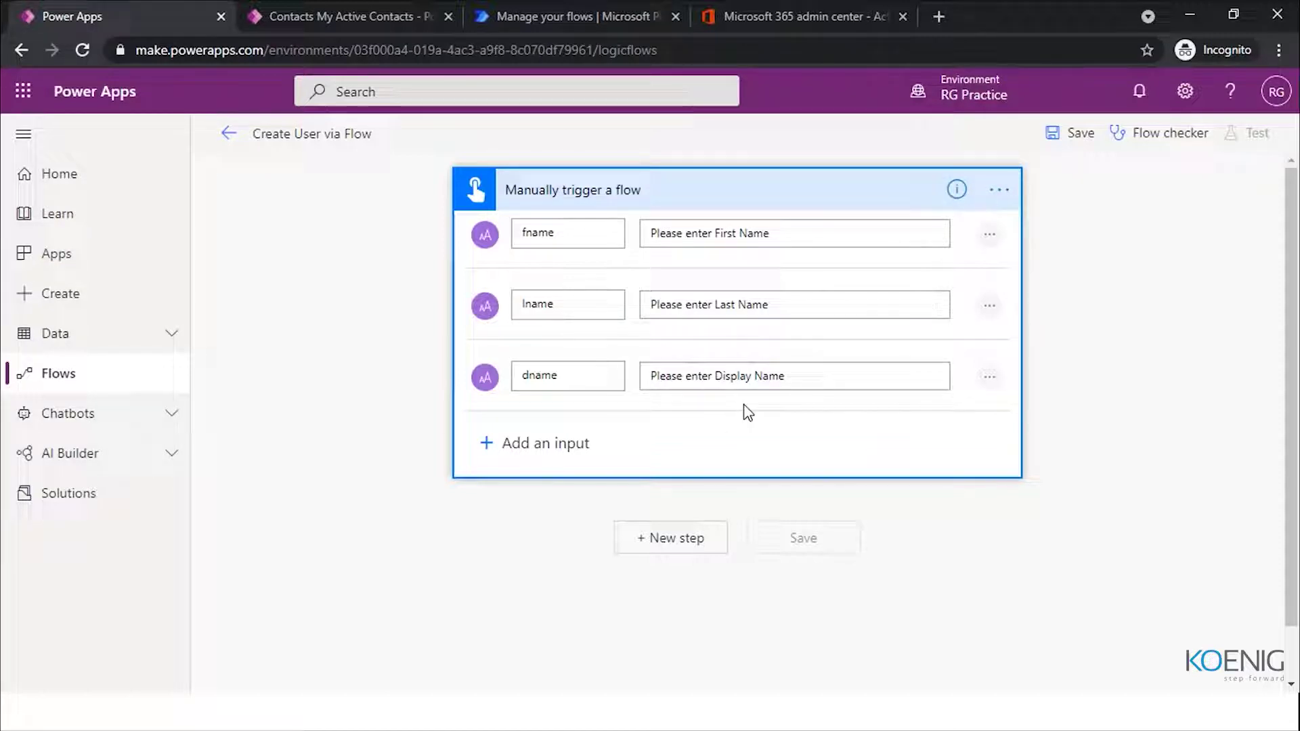
Add a text input named uid with the prompt 'Please provide credentials with domain'.
click(537, 451)
key(Escape)
drag(578, 450, 467, 450)
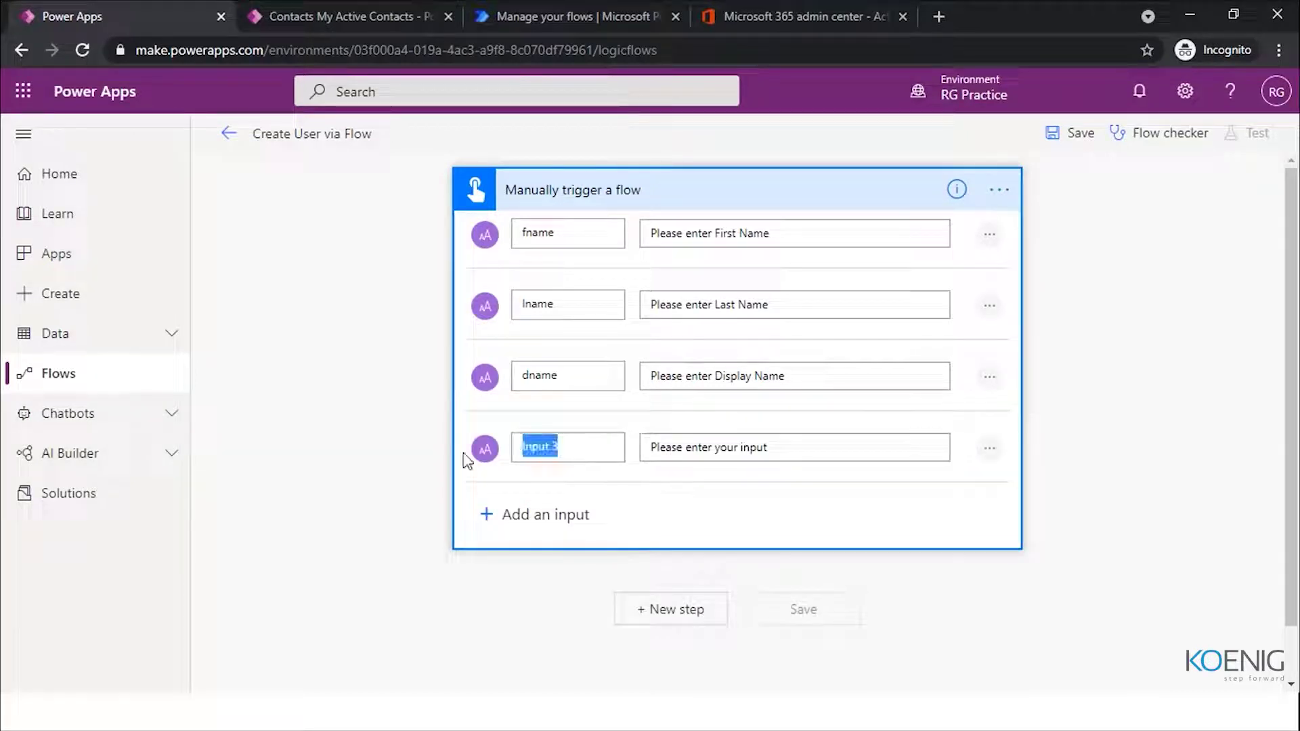
text(uid)
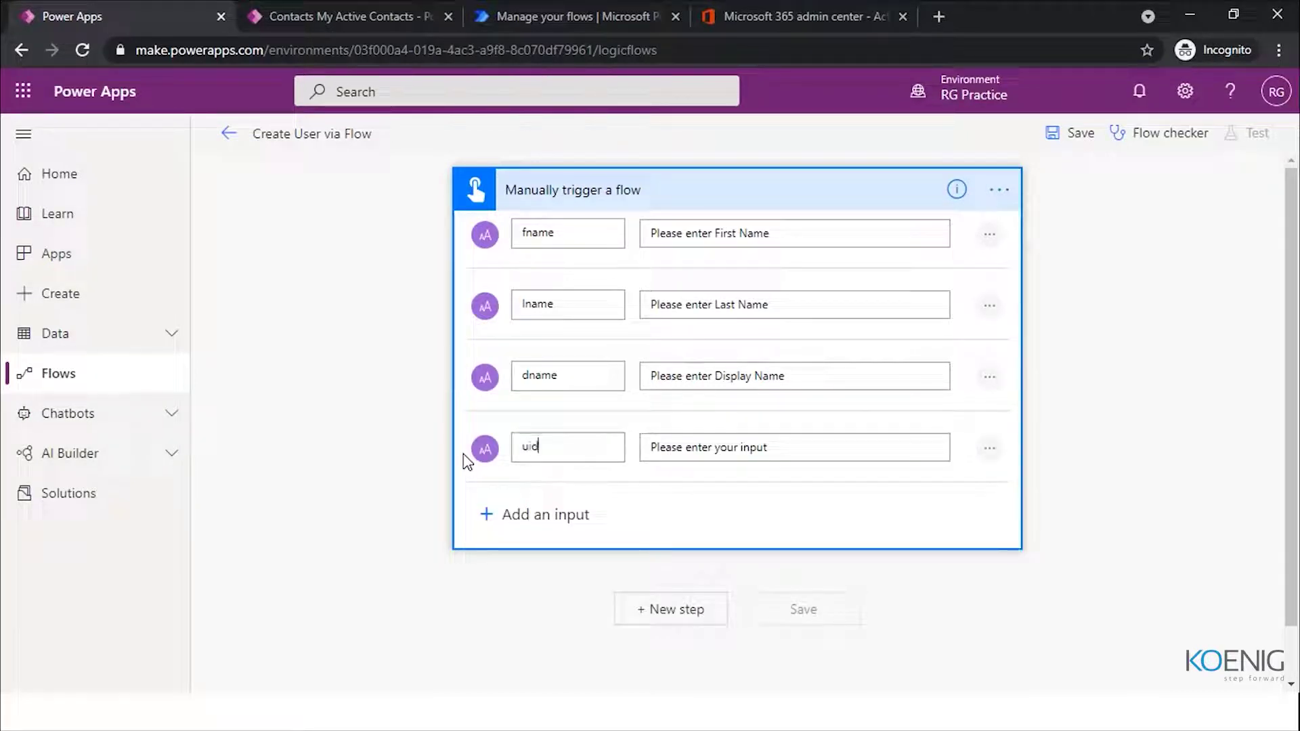
key(ctrl+a)
text(Please provide credentials with domain)
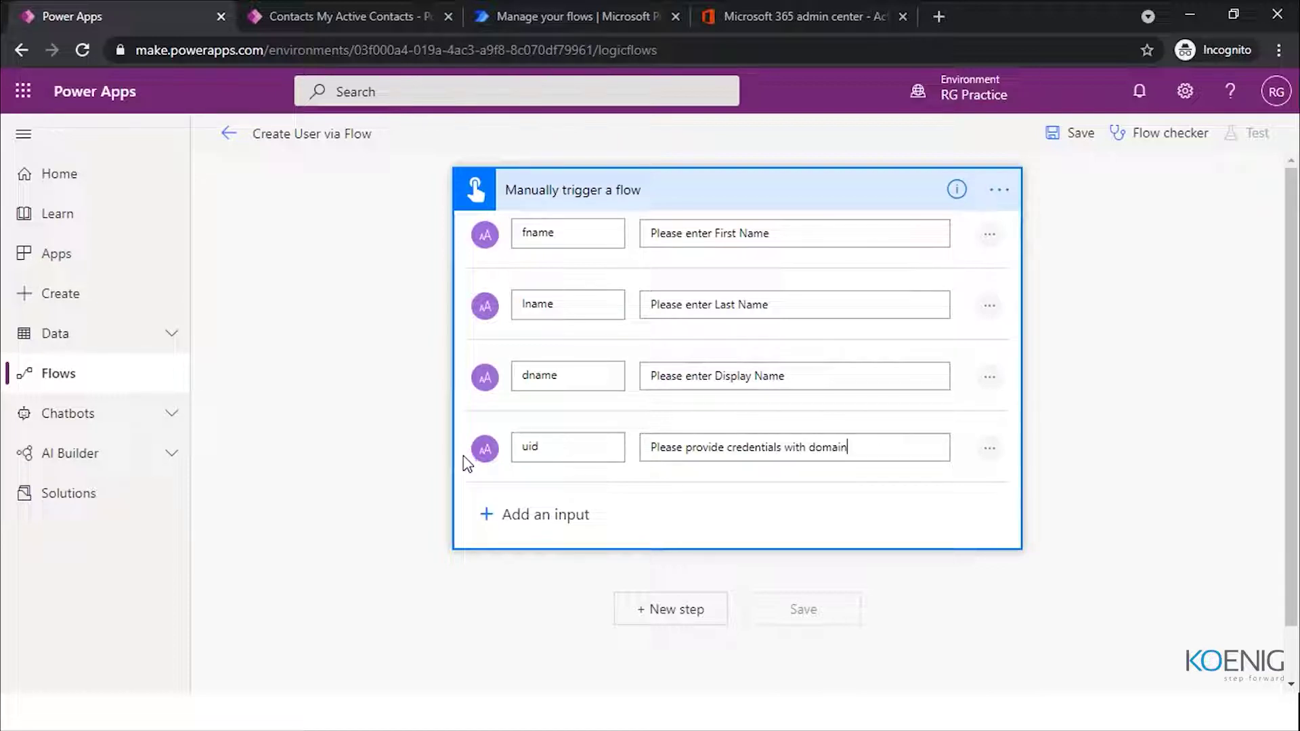
Collapse the manual trigger card and add a new step below it.
click(745, 204)
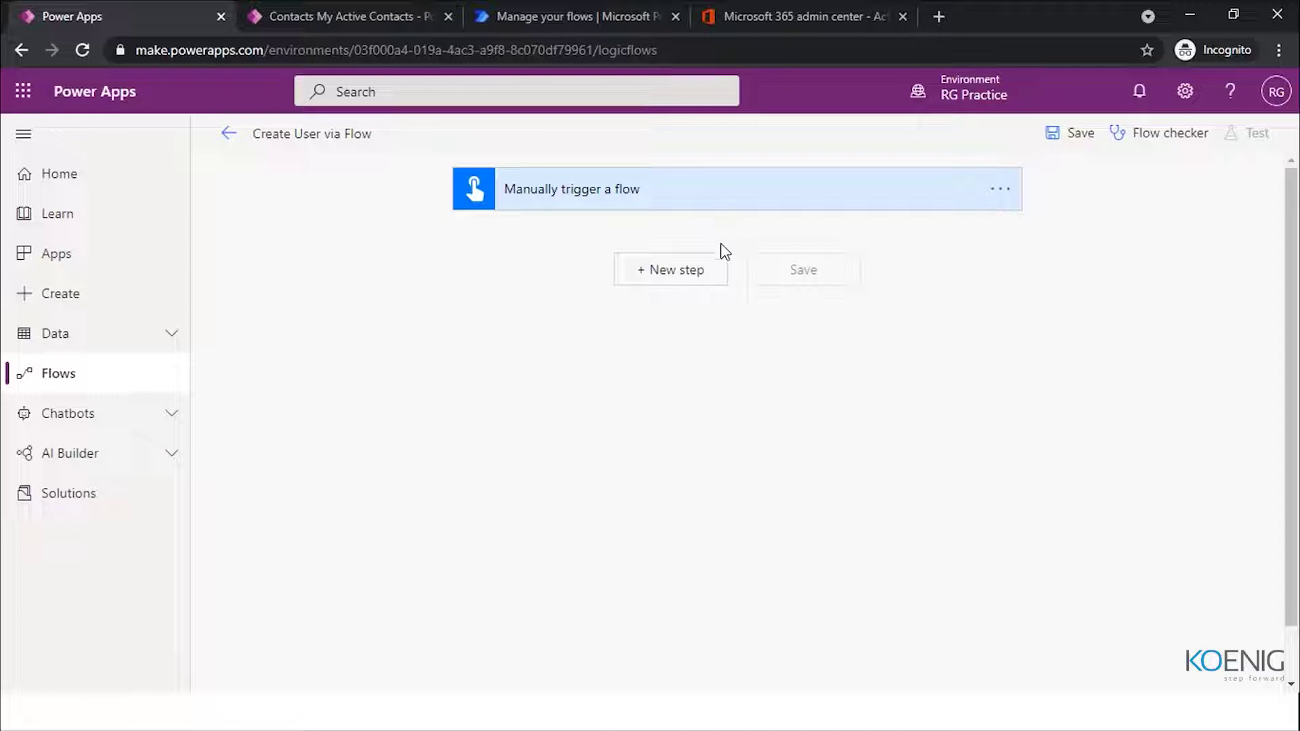
click(670, 271)
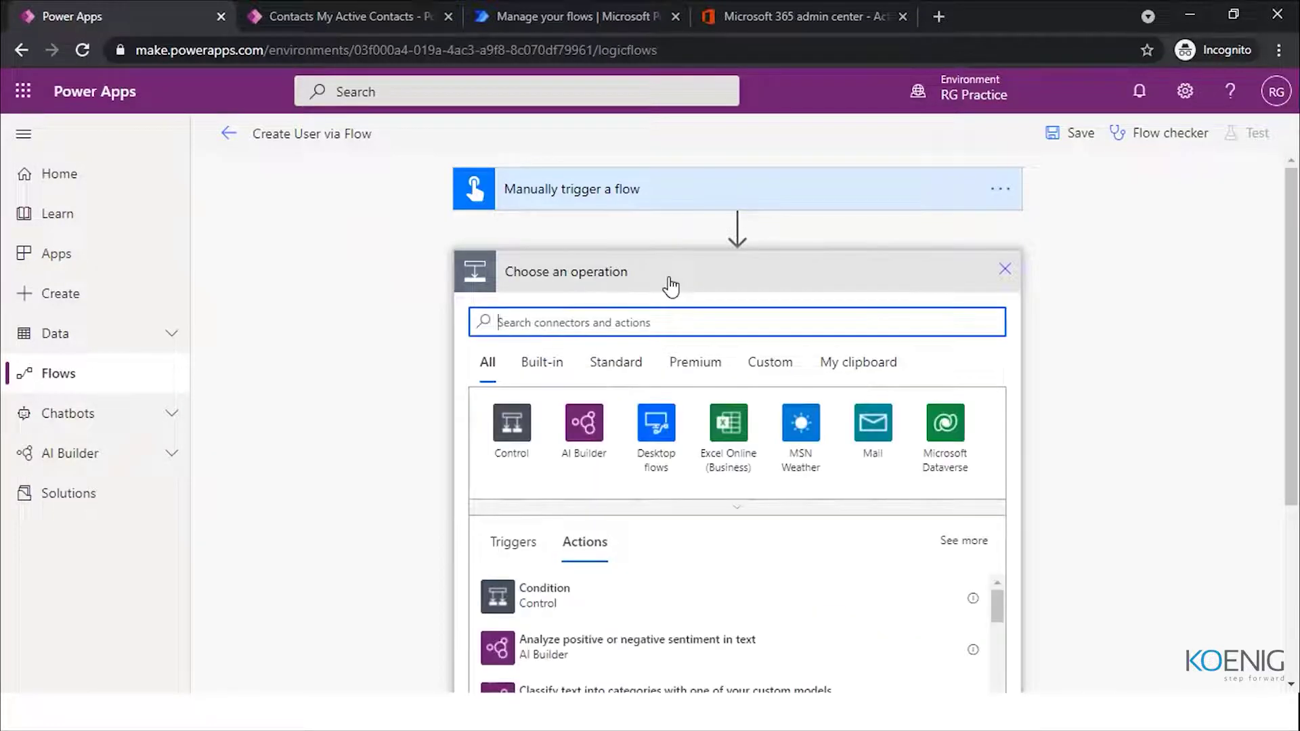
Search 'varia' and add the Variable connector's Set variable action below the trigger.
text(varia)
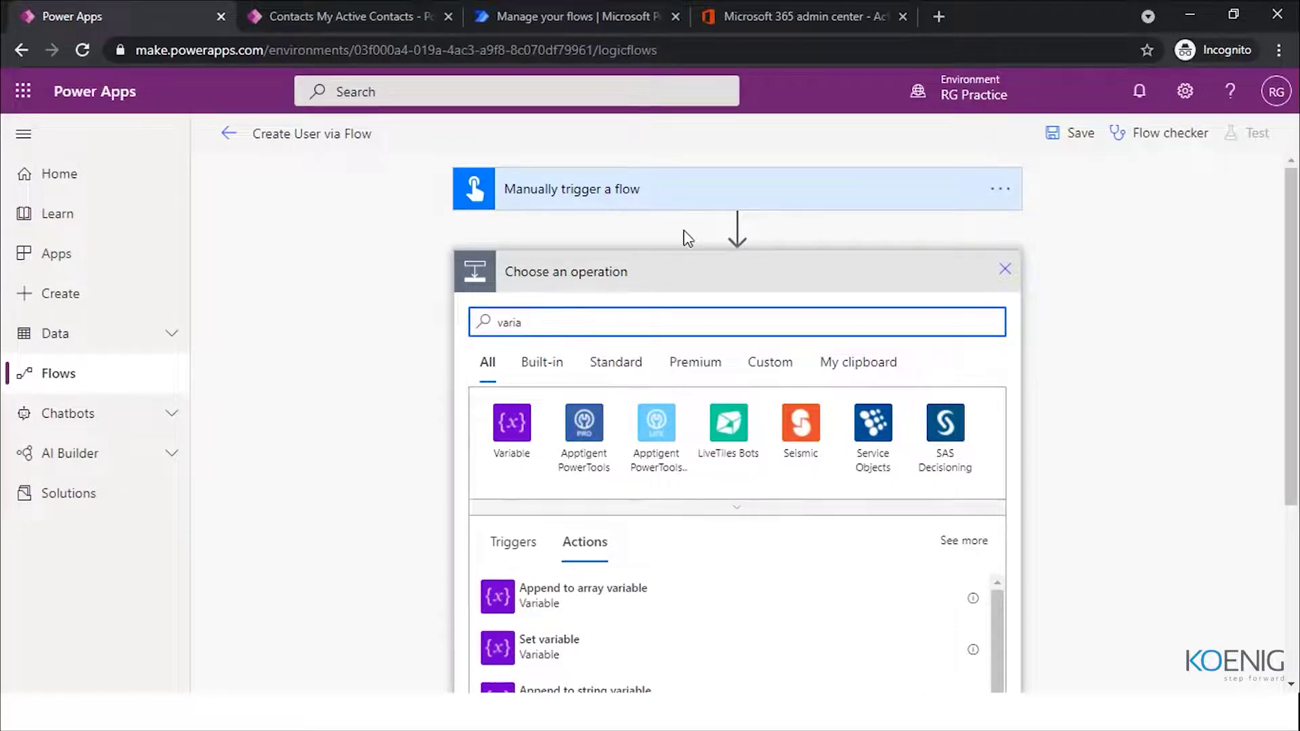
click(680, 201)
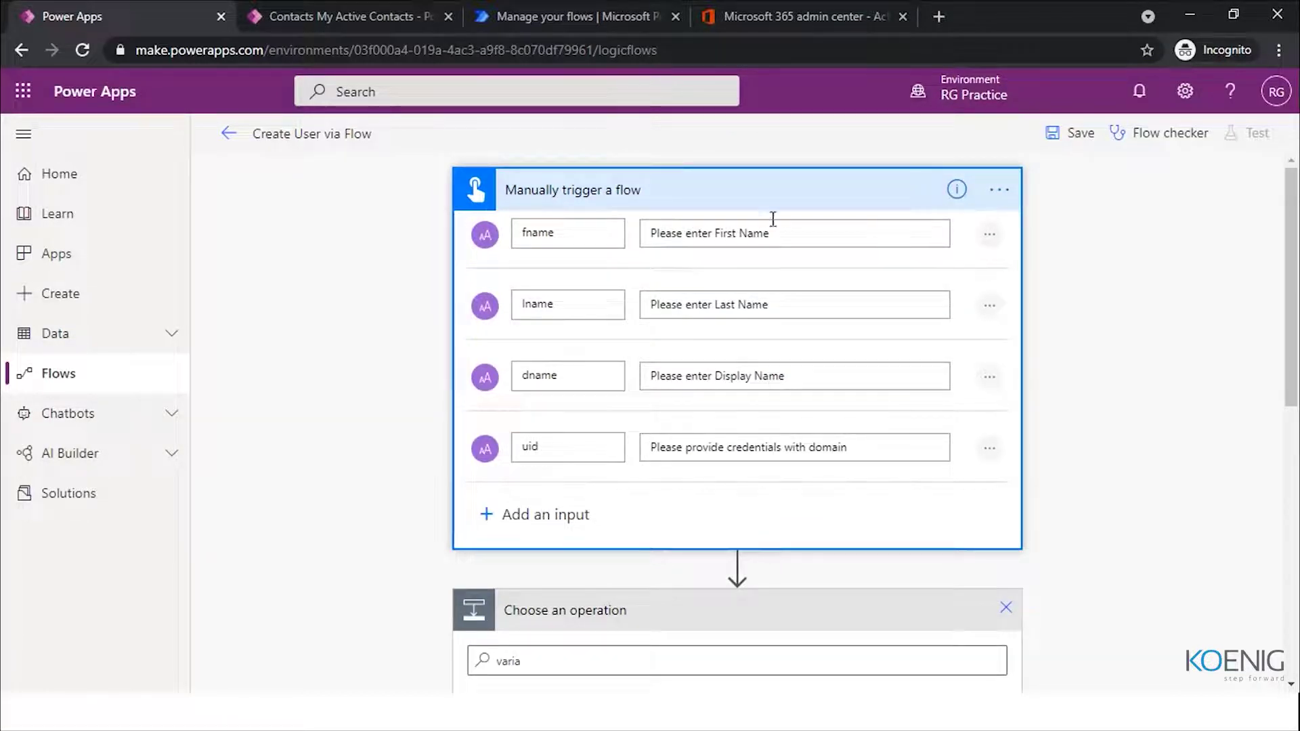
click(749, 201)
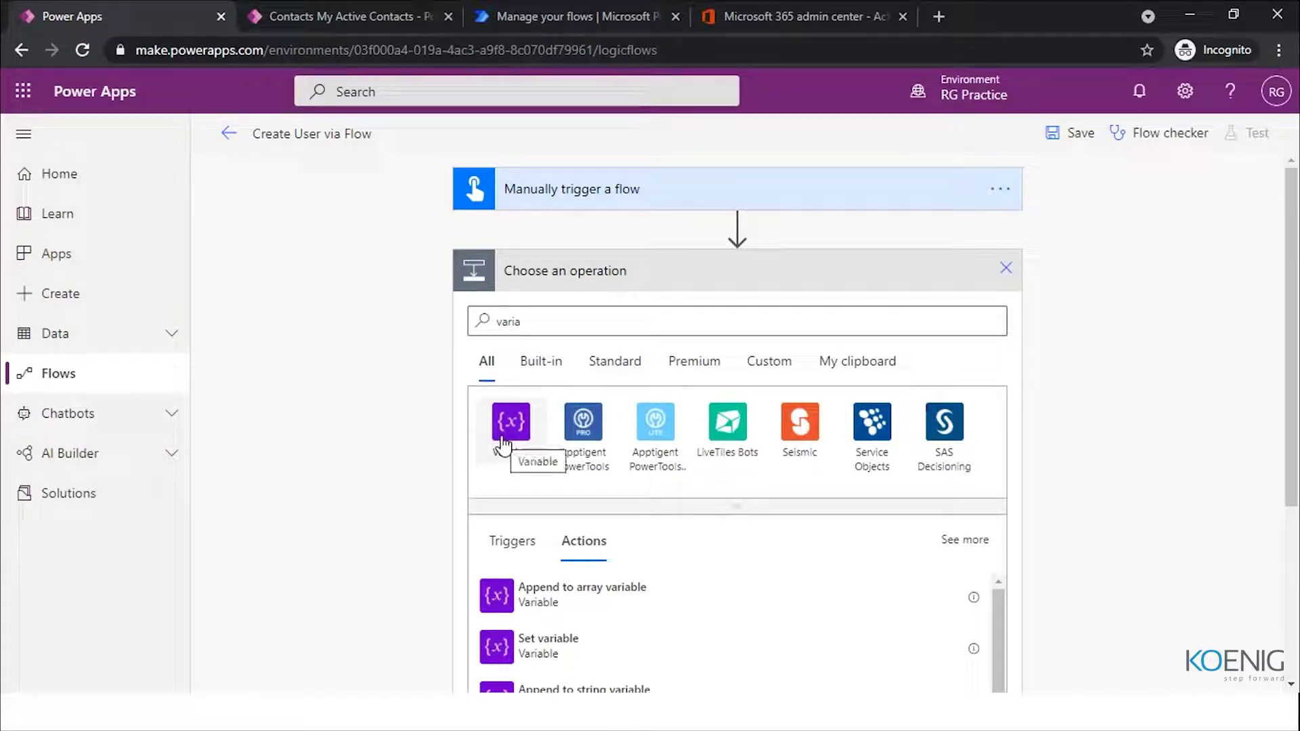
click(503, 442)
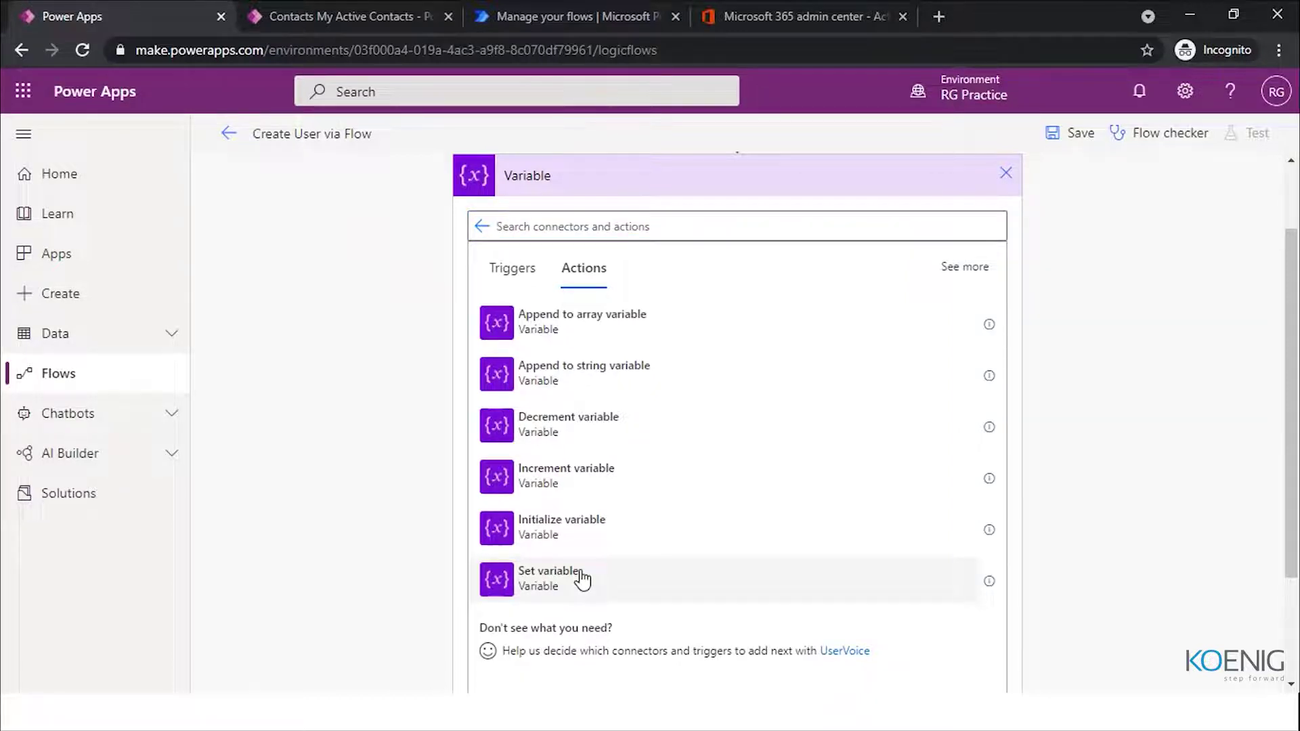
click(582, 577)
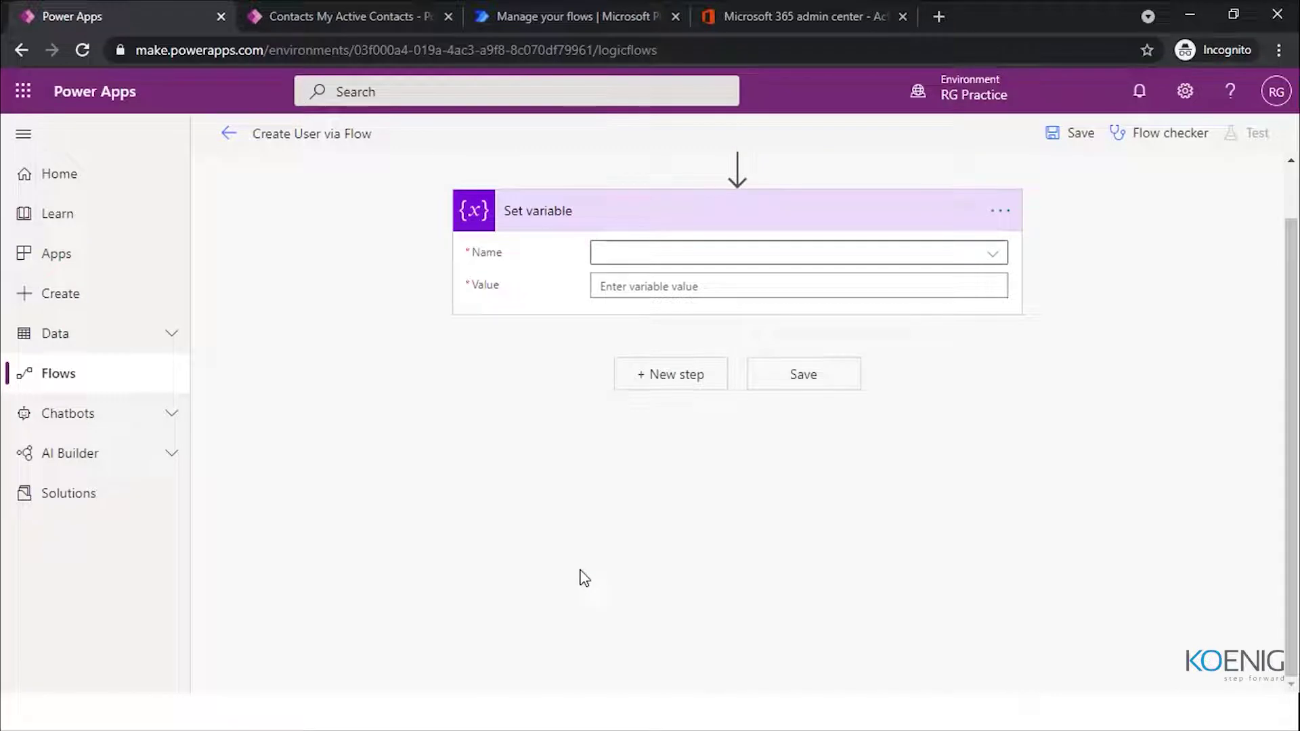
click(556, 215)
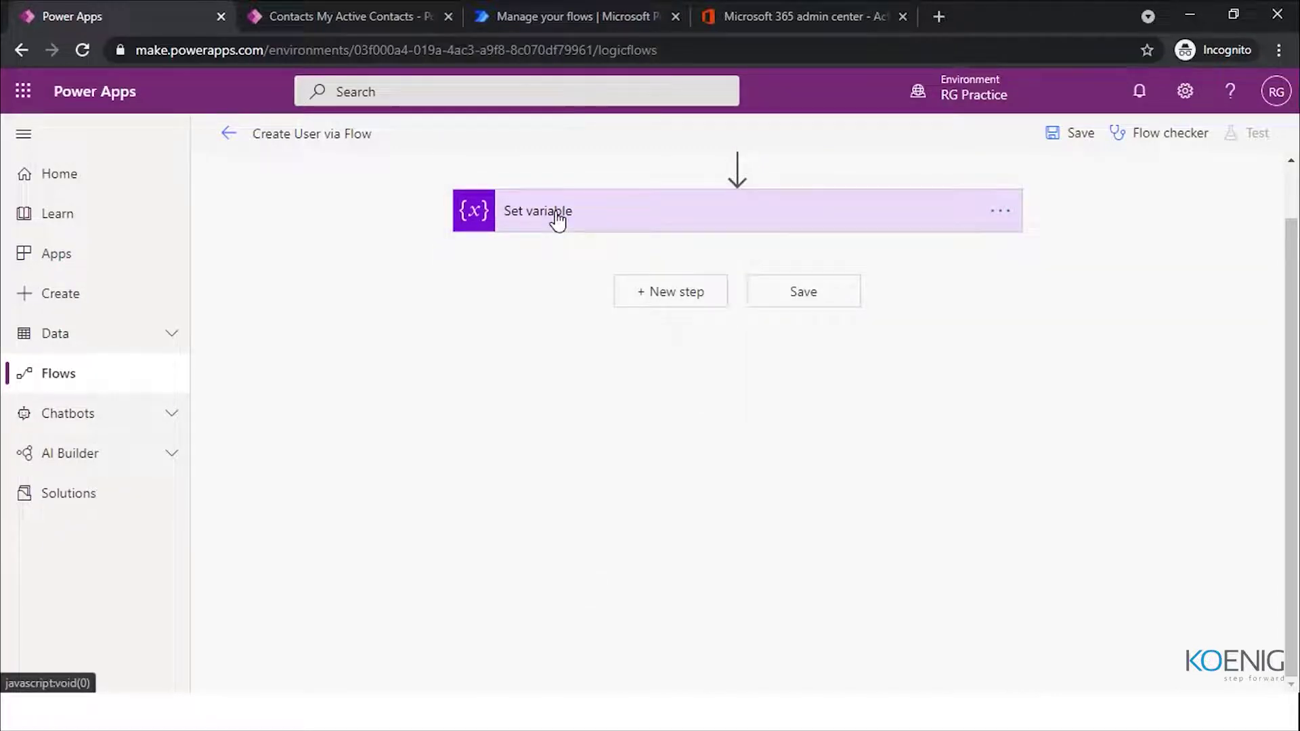
click(1000, 212)
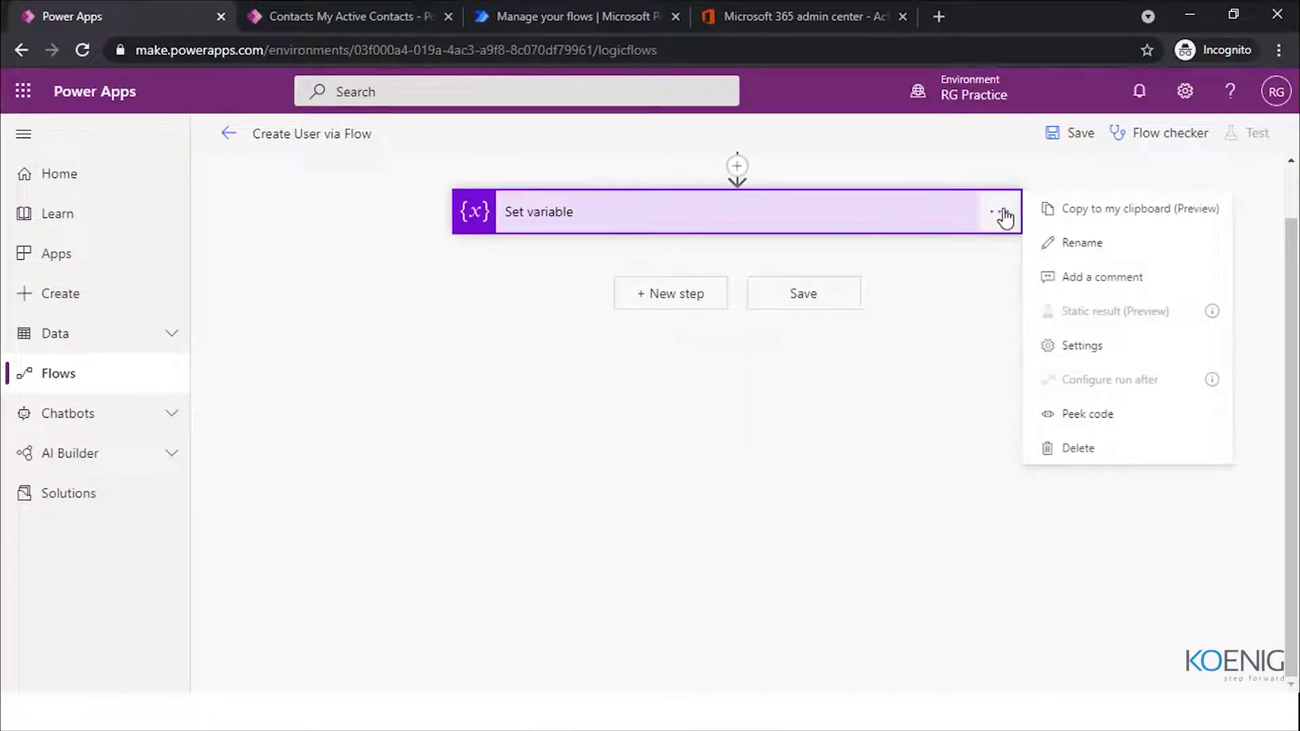
Delete the Set variable step and search for a variable action in a new step.
click(1077, 448)
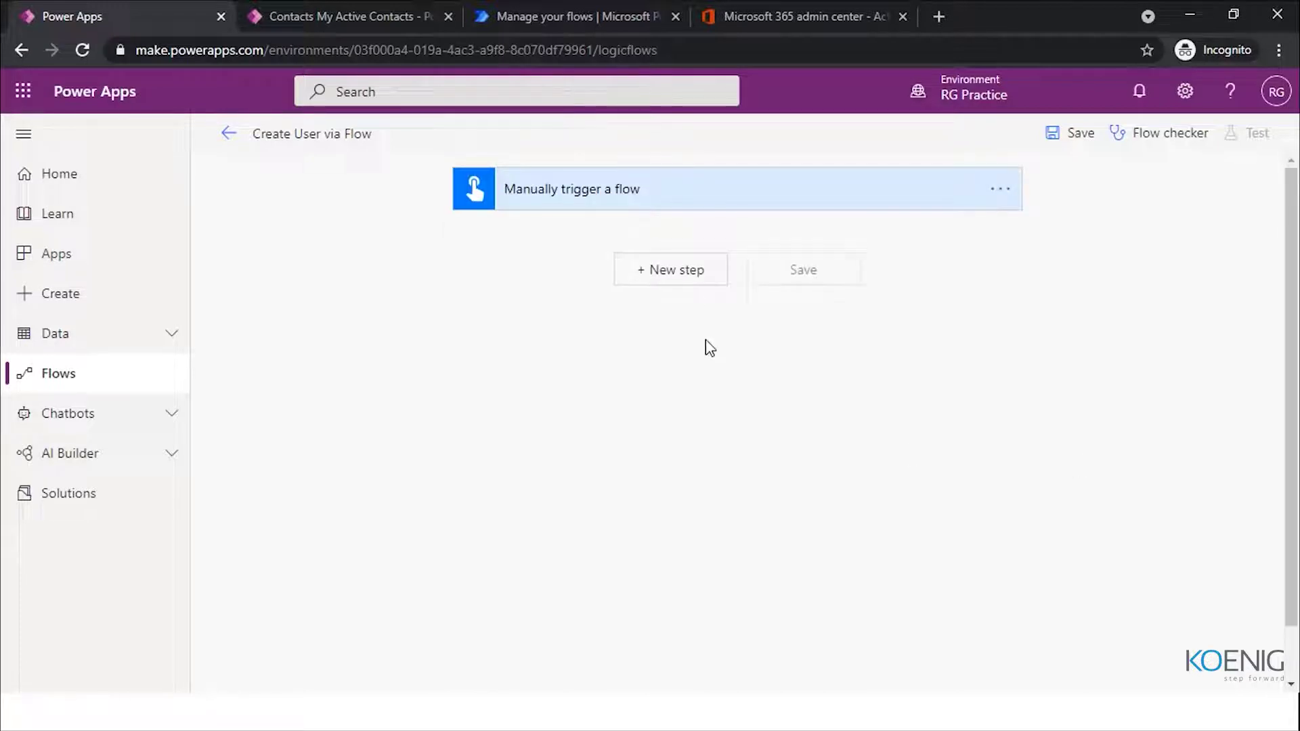
click(686, 275)
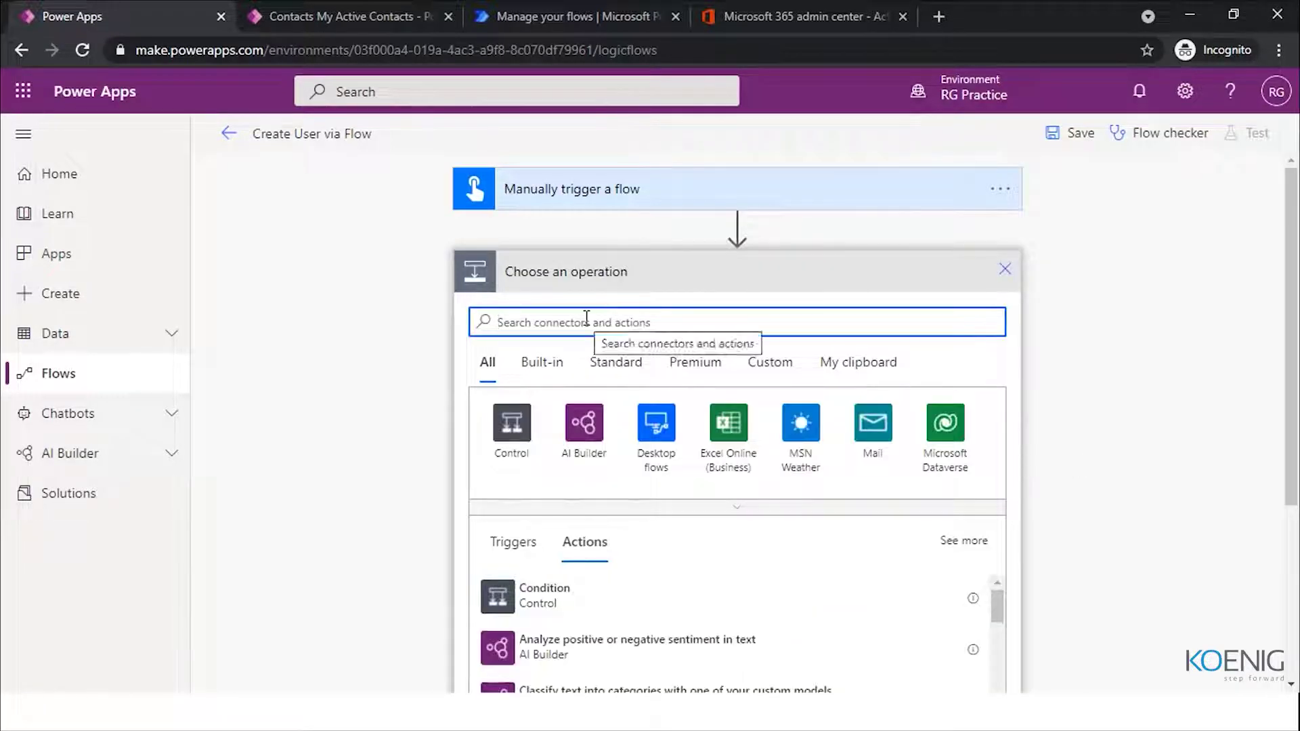
text(va)
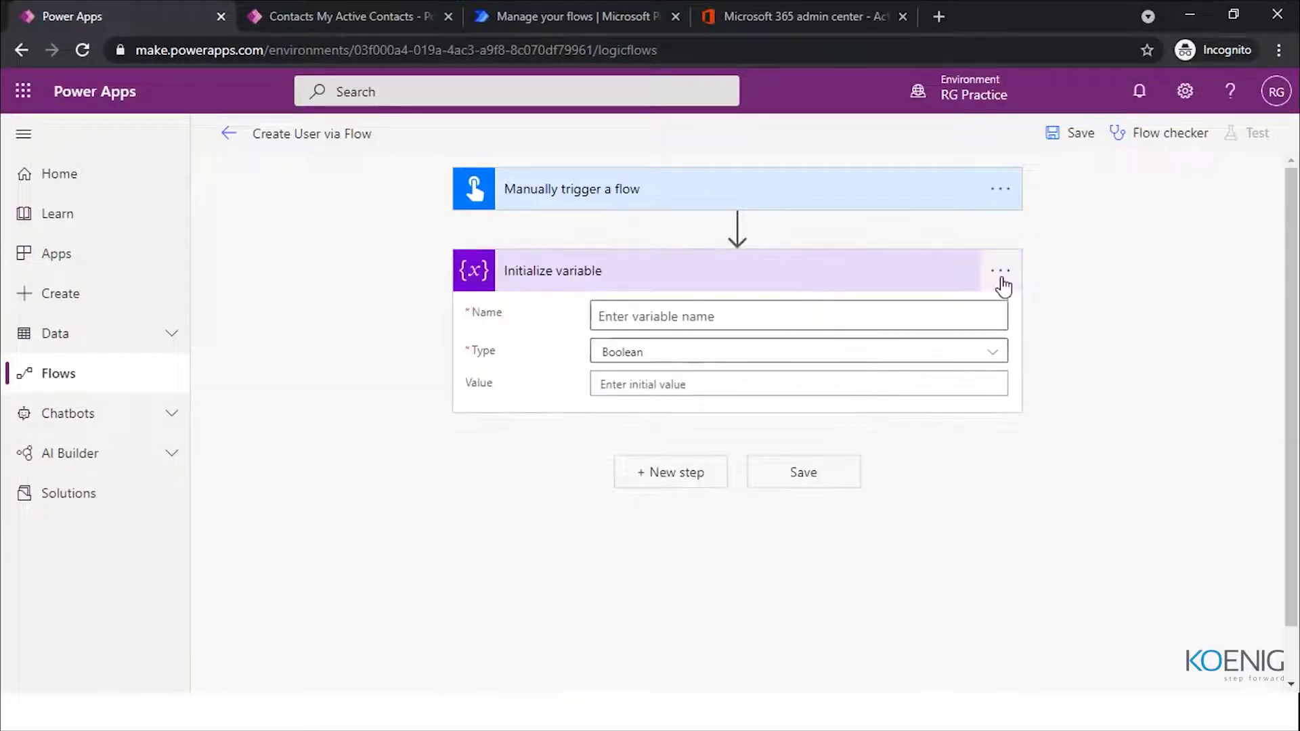
Rename the Initialize variable step to 'Create Password For User'.
click(1001, 274)
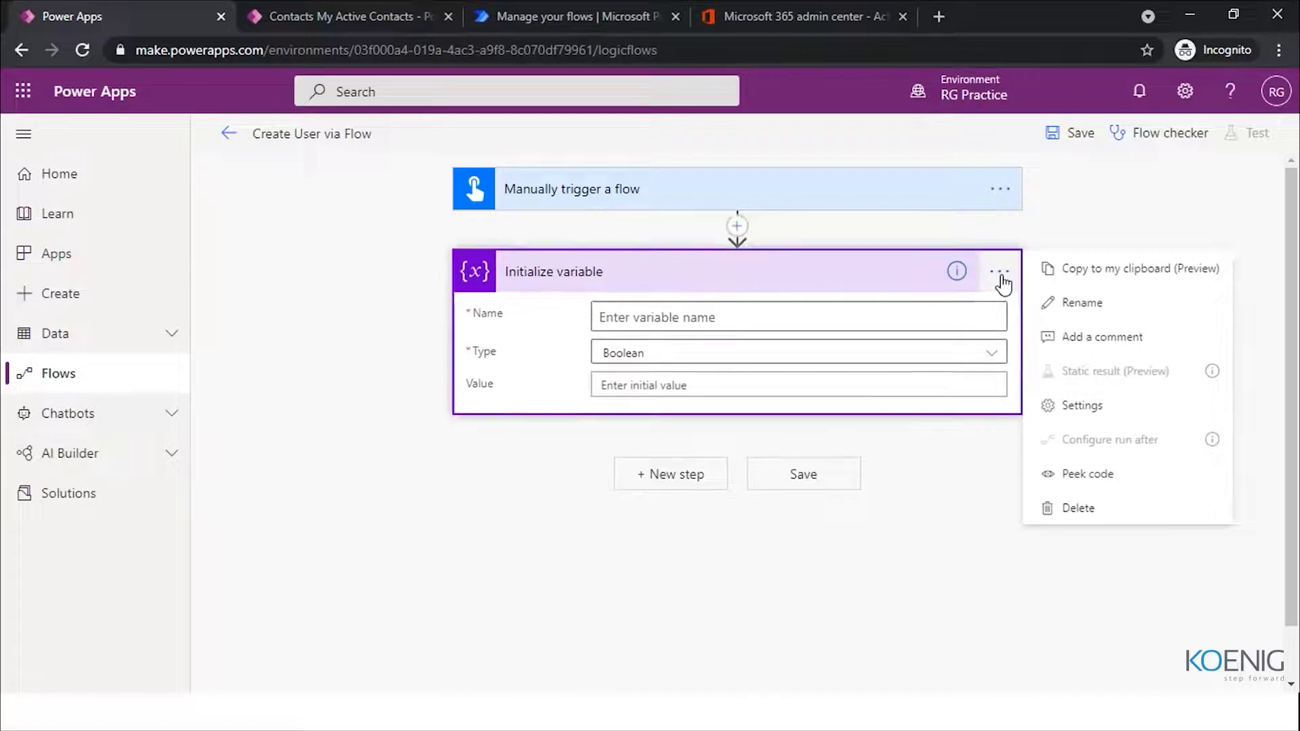
click(1087, 305)
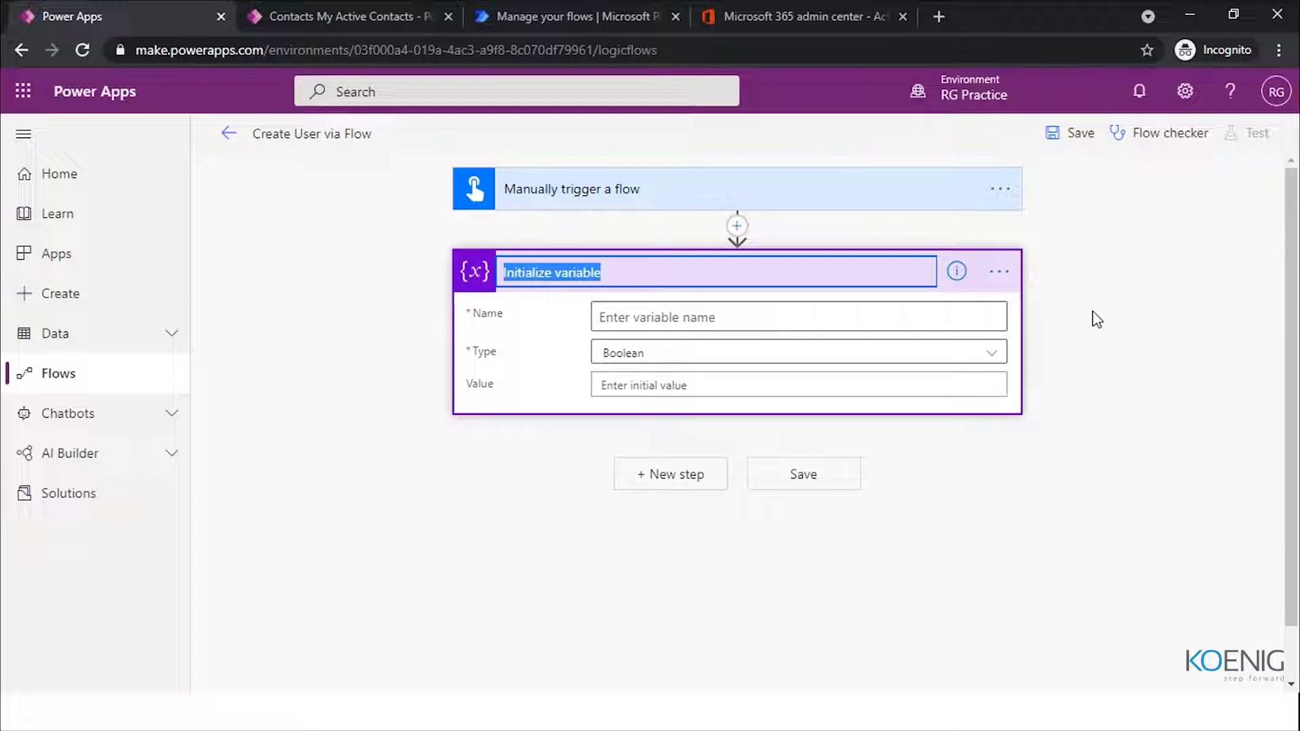
text(Create pass)
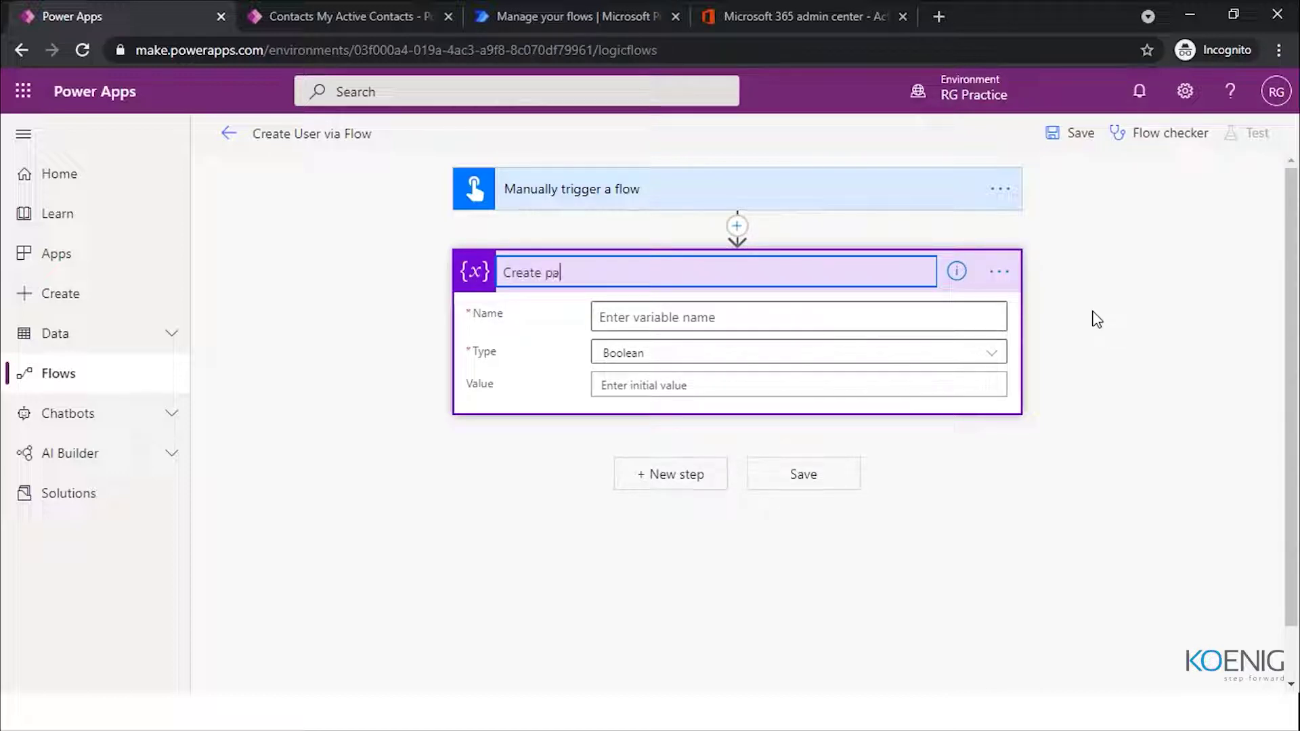
key(BackSpace)
key(BackSpace)
key(BackSpace)
text(Password For User)
click(606, 316)
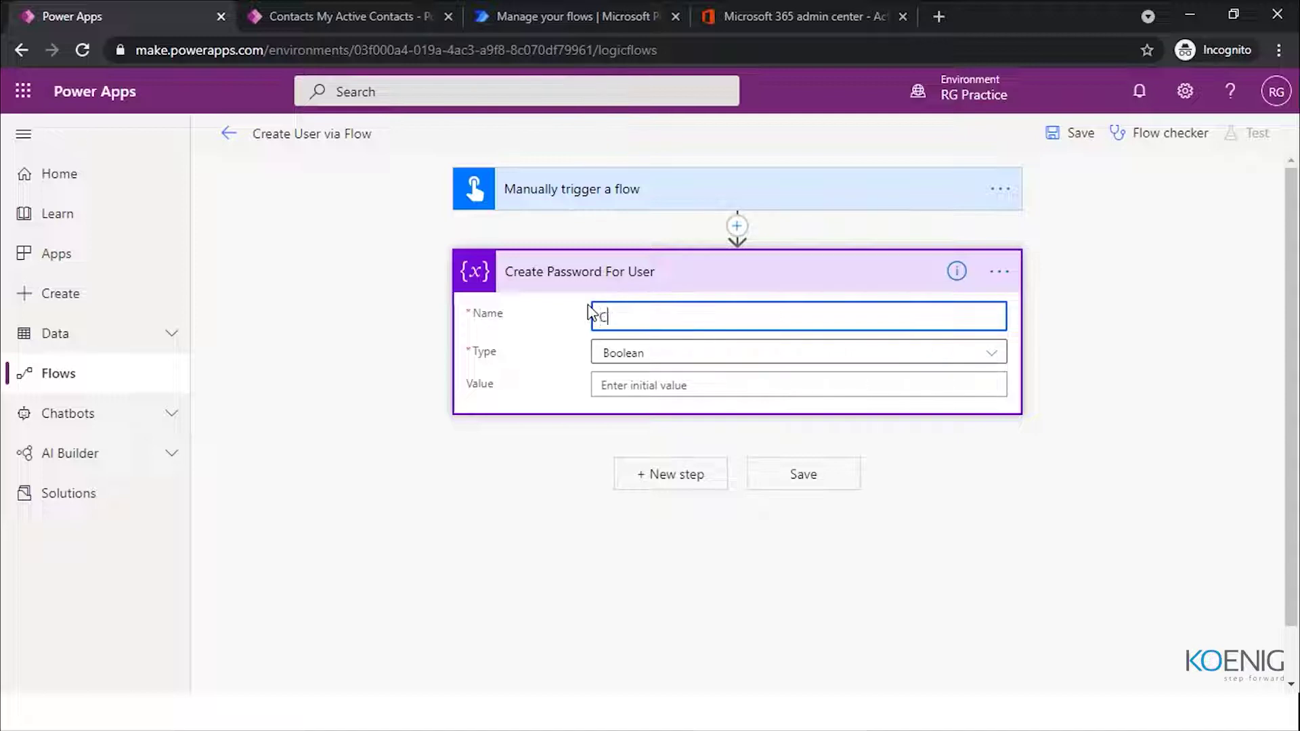
Name the variable 'Create User Password' and set its type to String.
text(Create User Password)
click(674, 368)
click(678, 366)
click(677, 368)
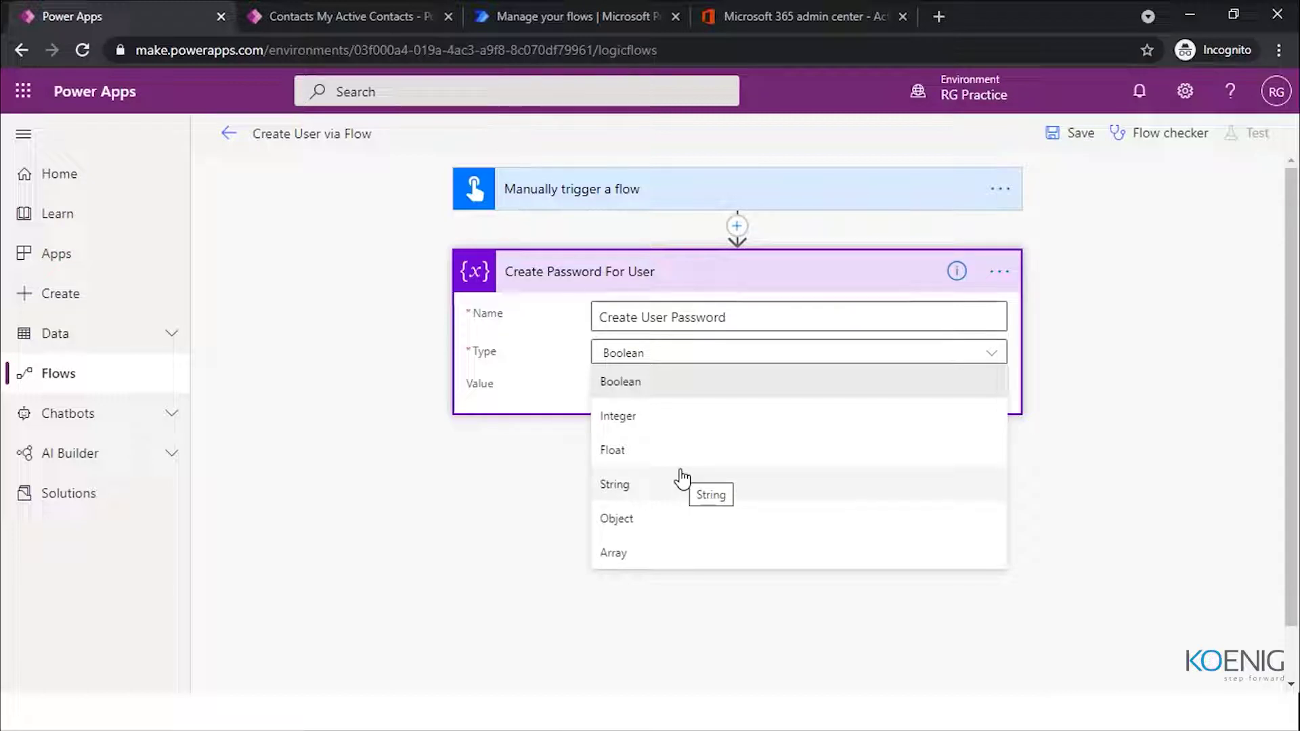
click(655, 497)
Enter 'Pwd' as the variable's initial value and switch to the Expression editor.
click(611, 389)
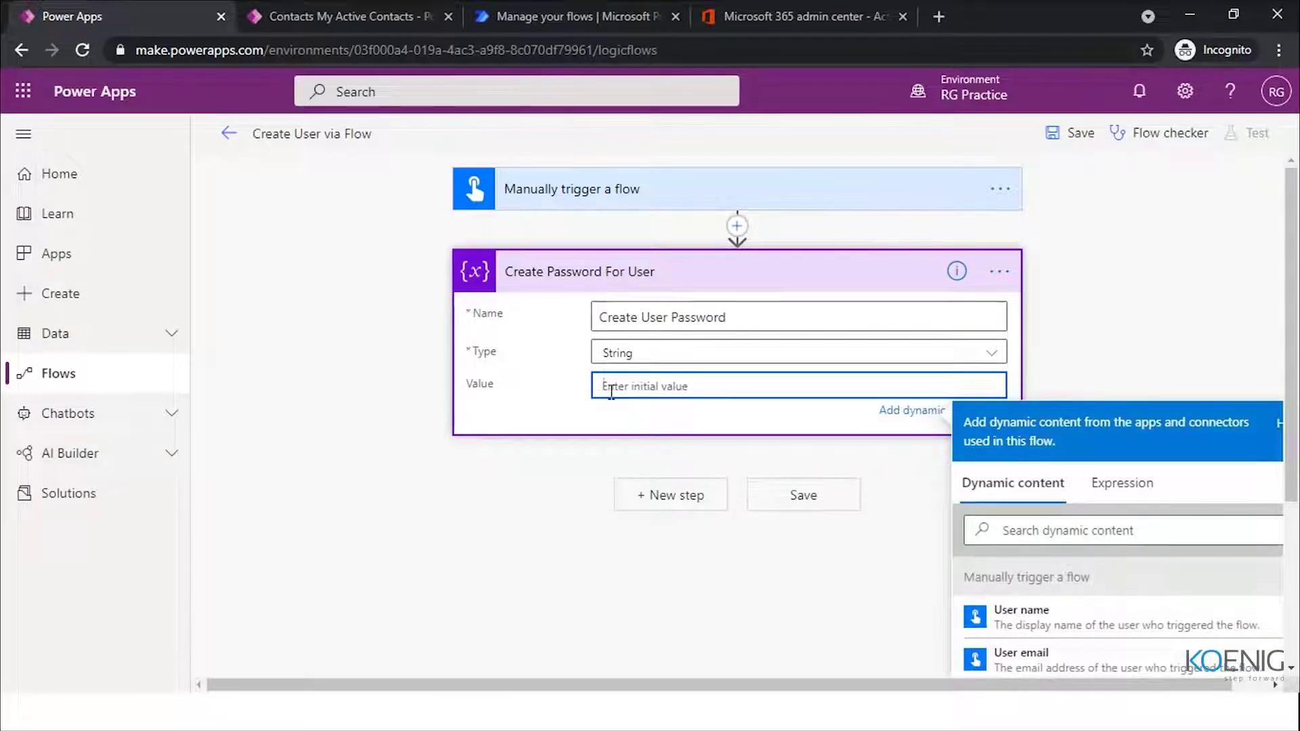
drag(525, 689, 580, 698)
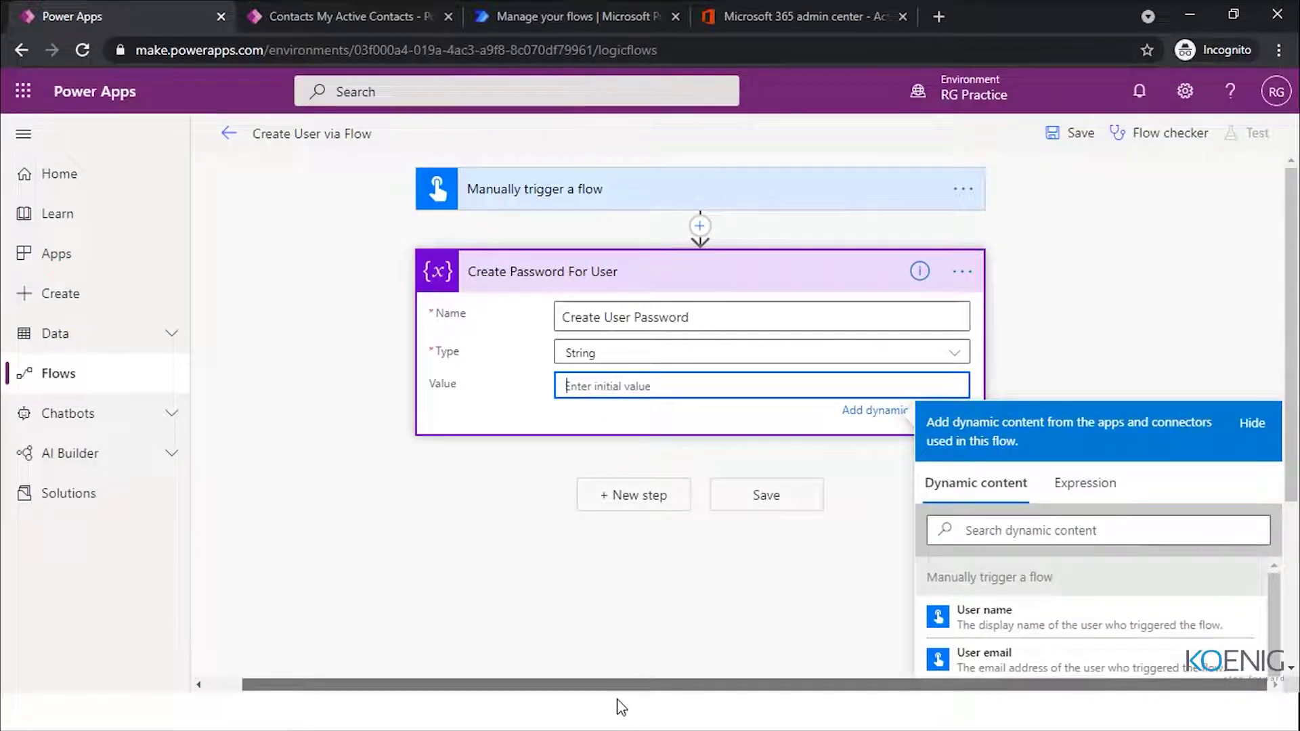
scroll(554, 627, down, 3)
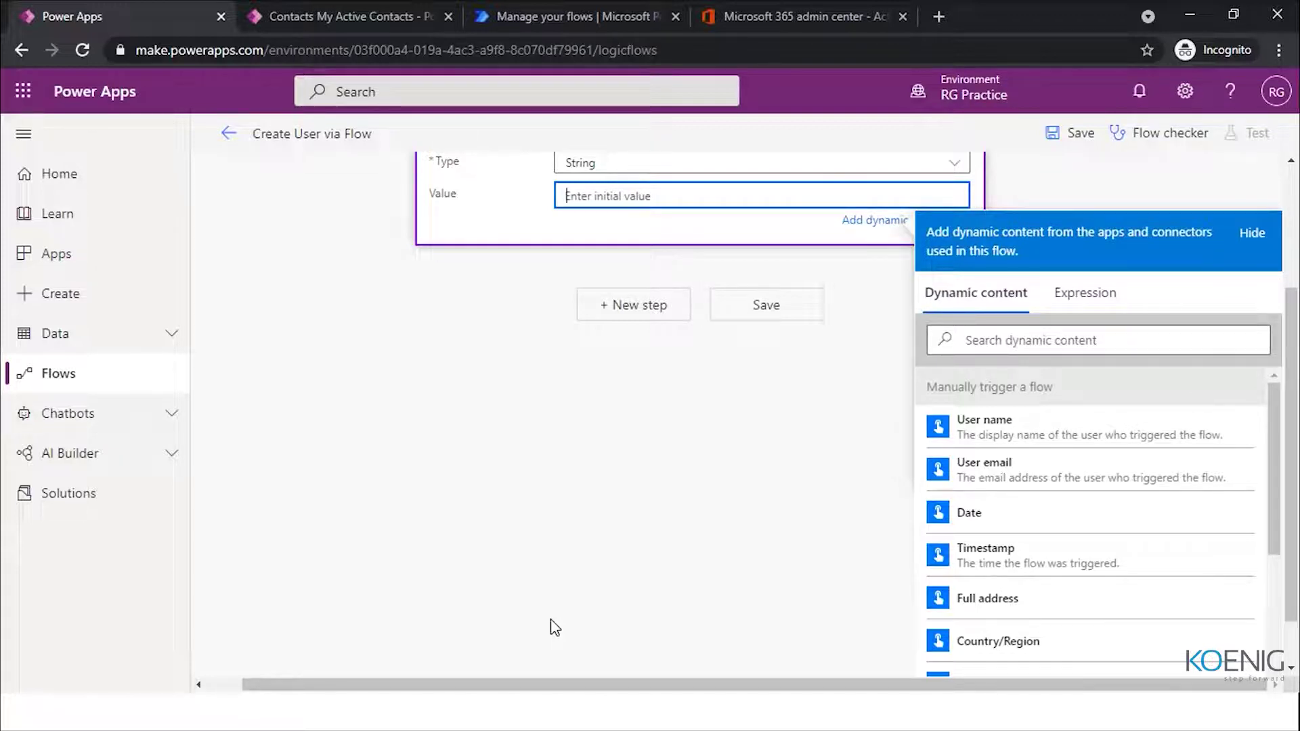
text(Pwd)
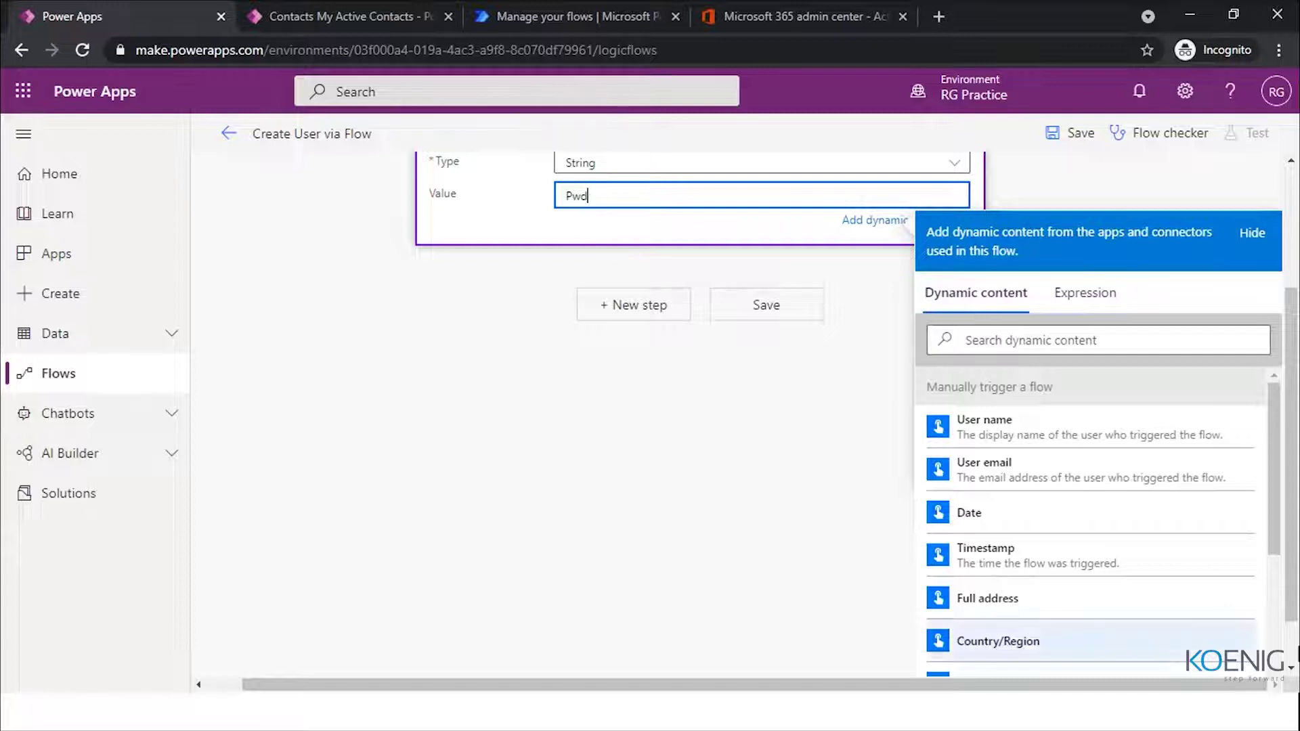
click(1088, 293)
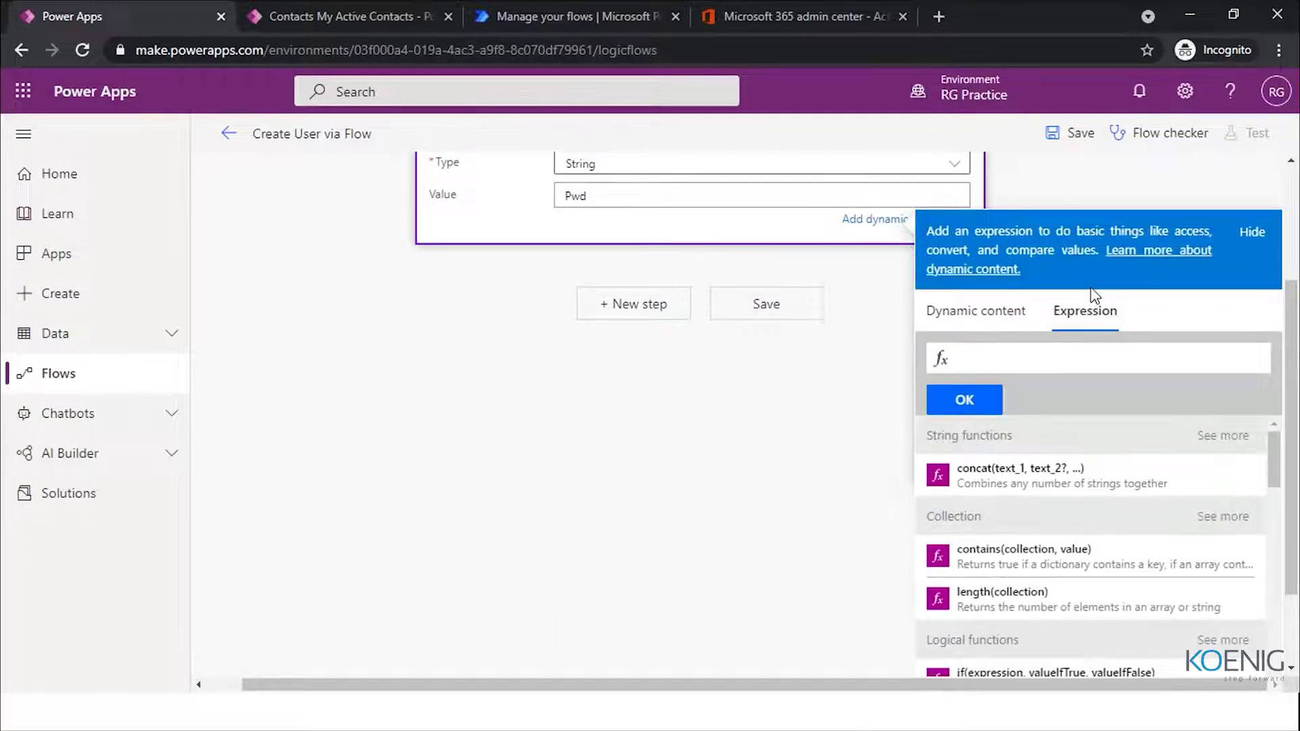
Append substring(utcNow(),20,8) to the value, dismiss the info banner, and return to the trigger.
text(sub)
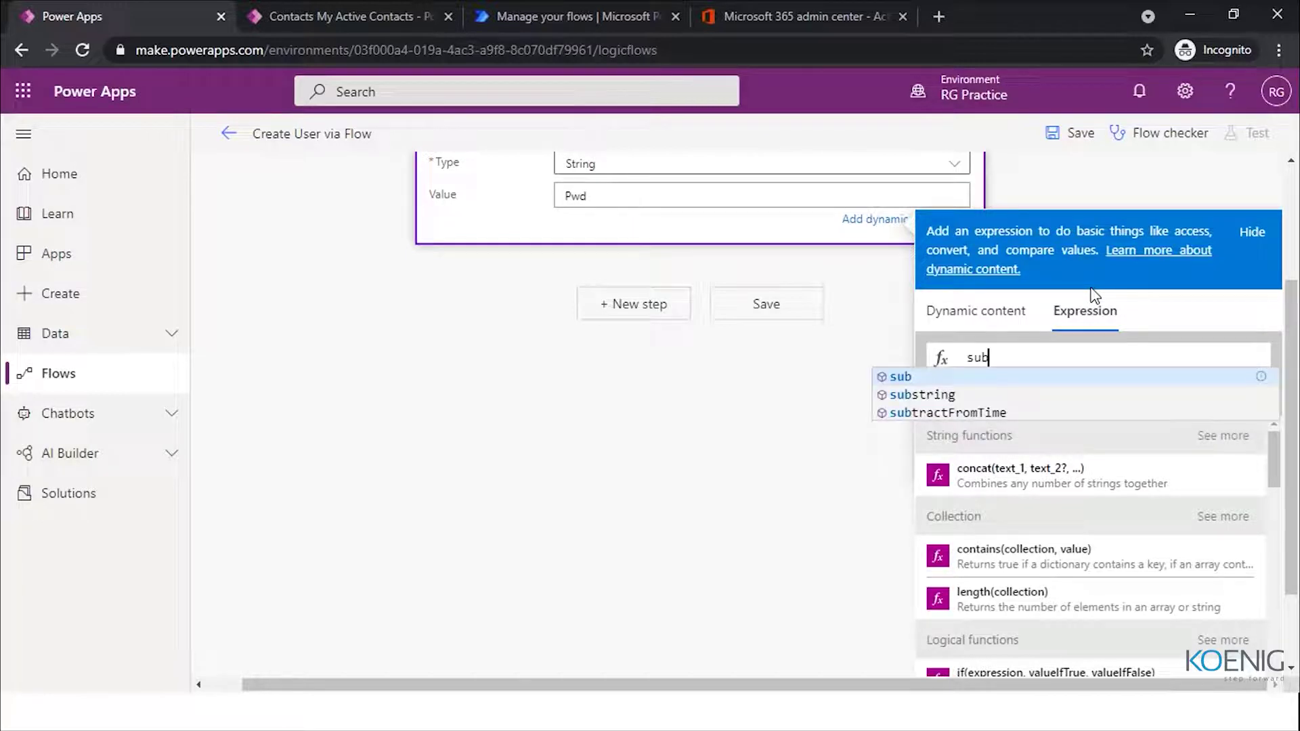
text(string)
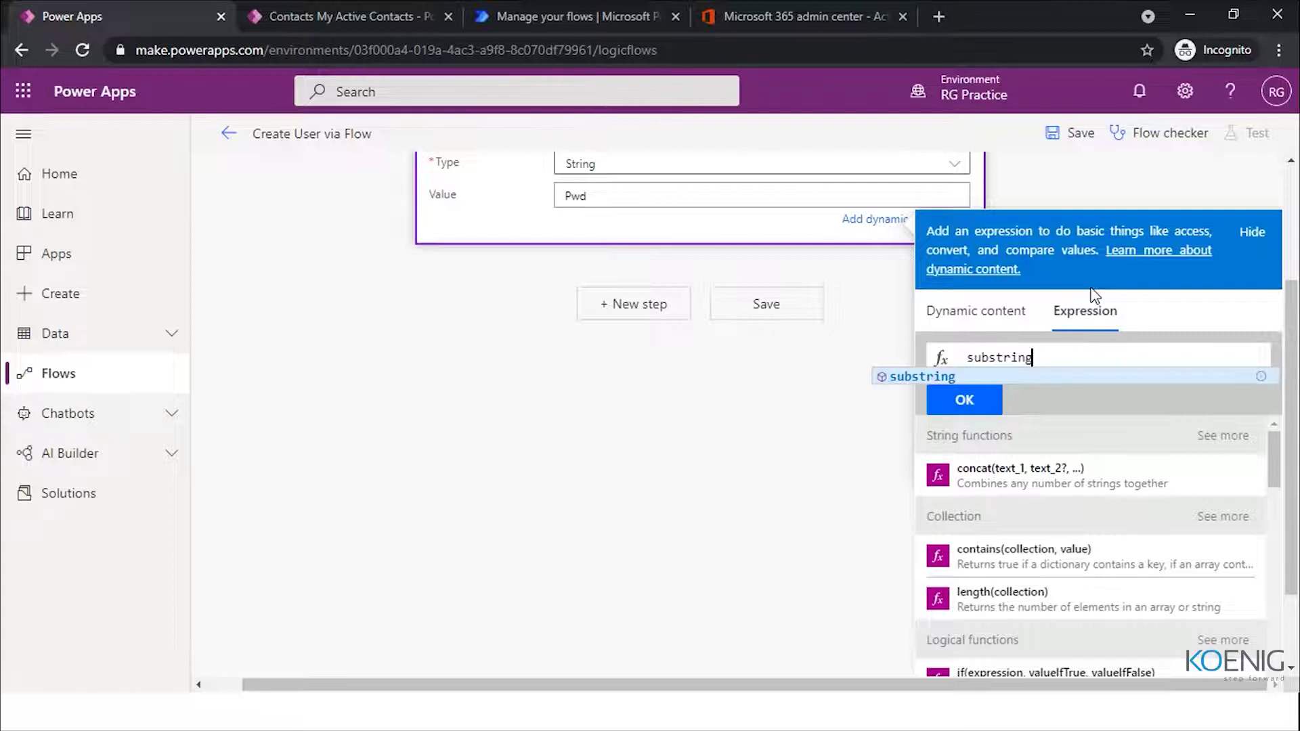
text(()
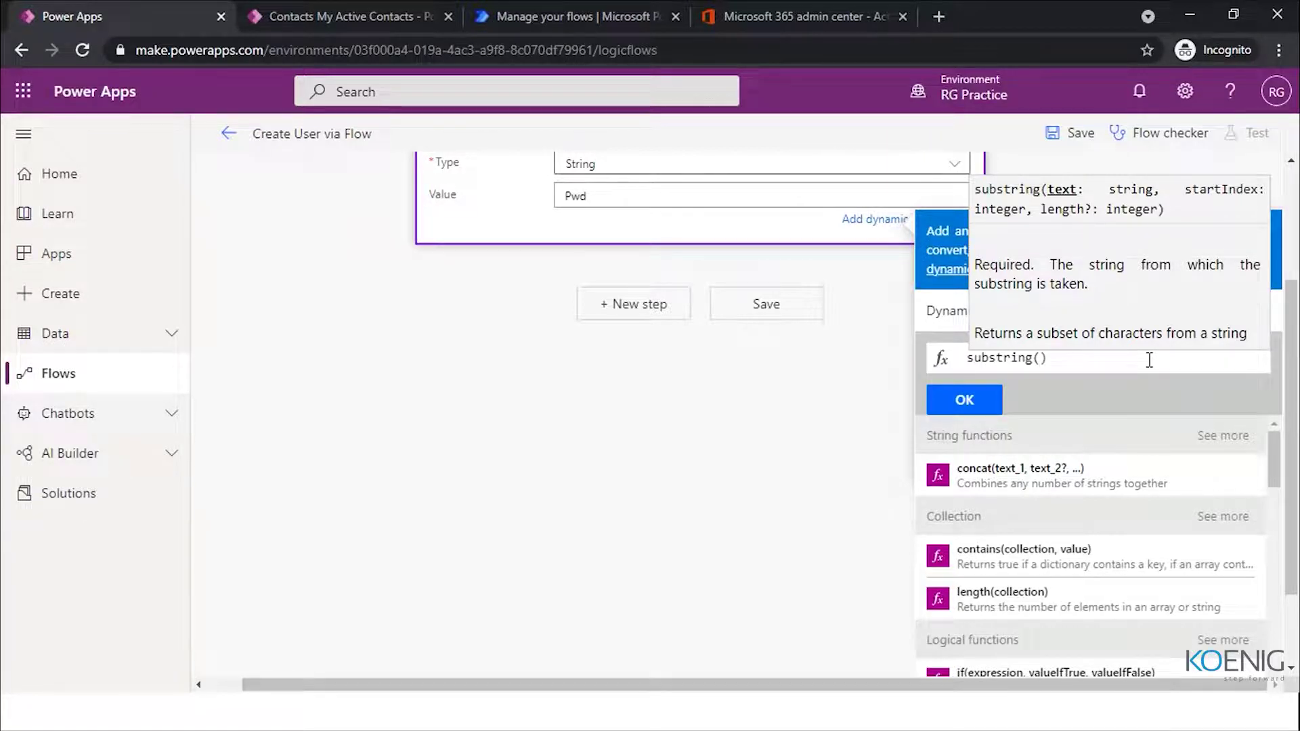
text(u)
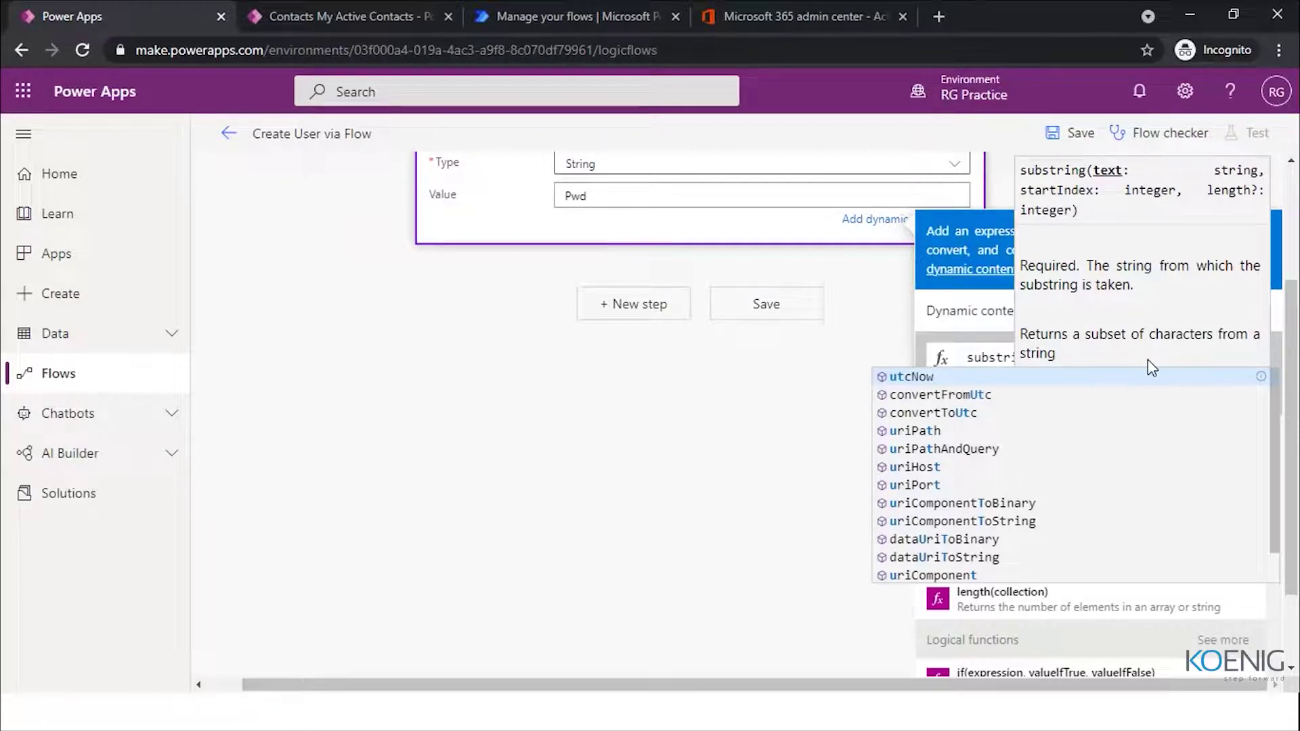
key(Return)
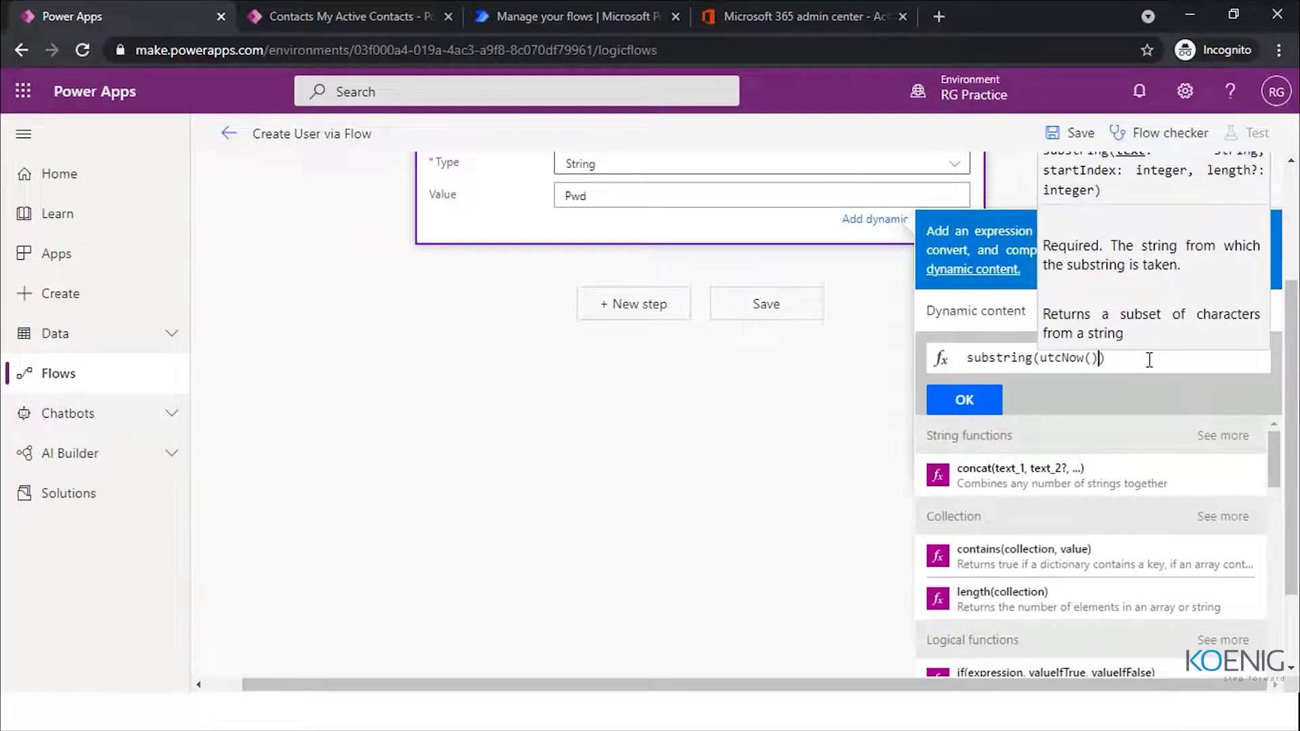
text(,20)
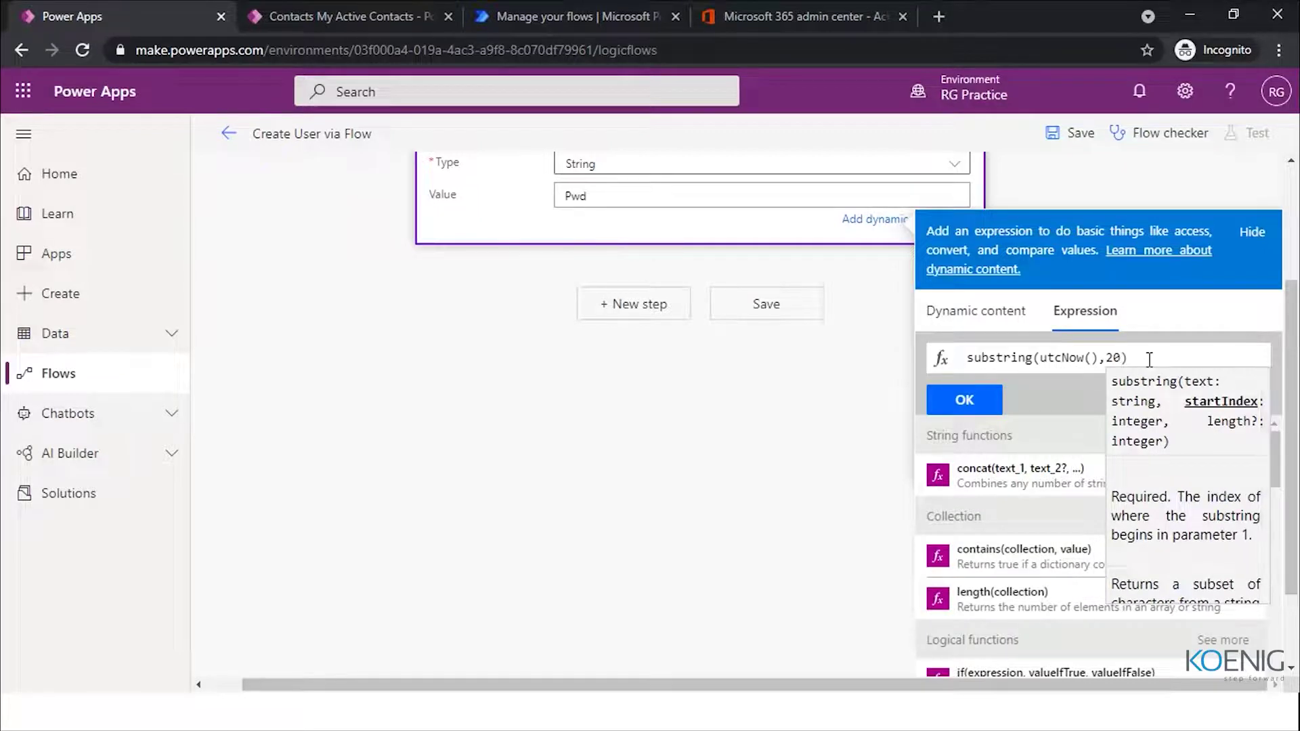
text(,8)
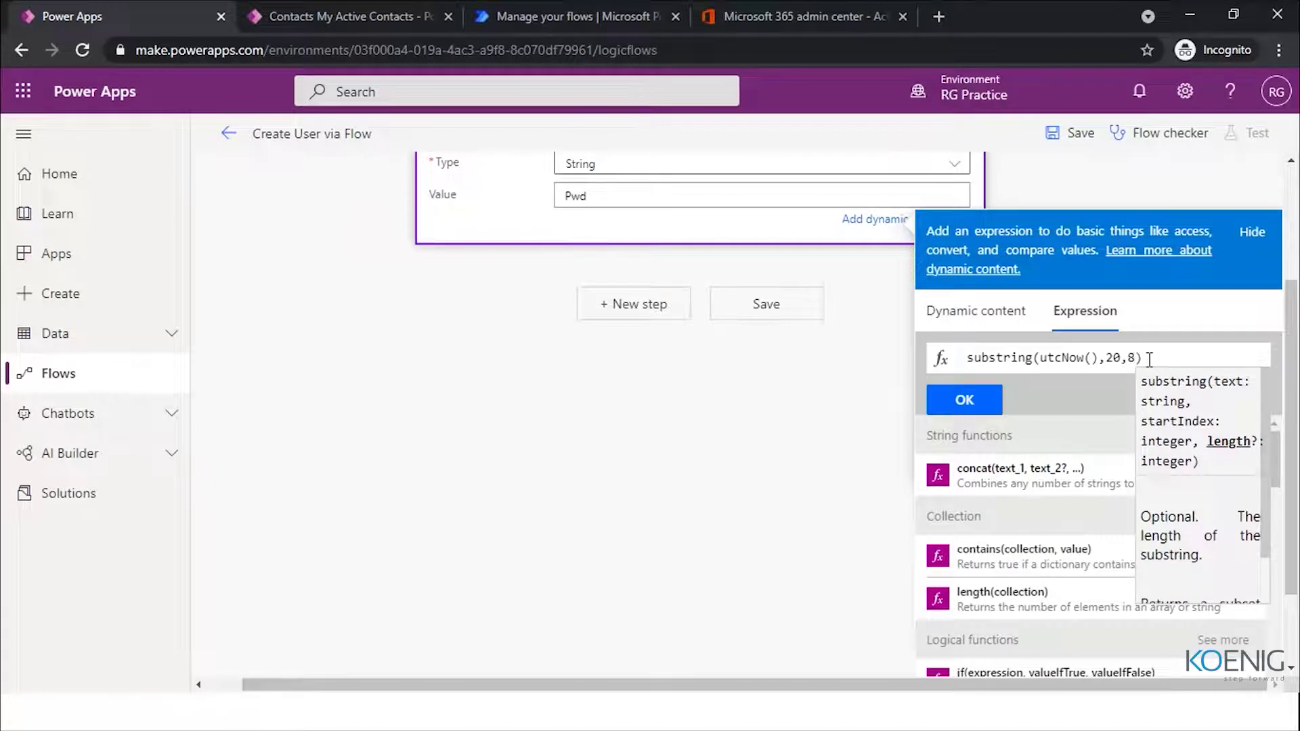
click(962, 407)
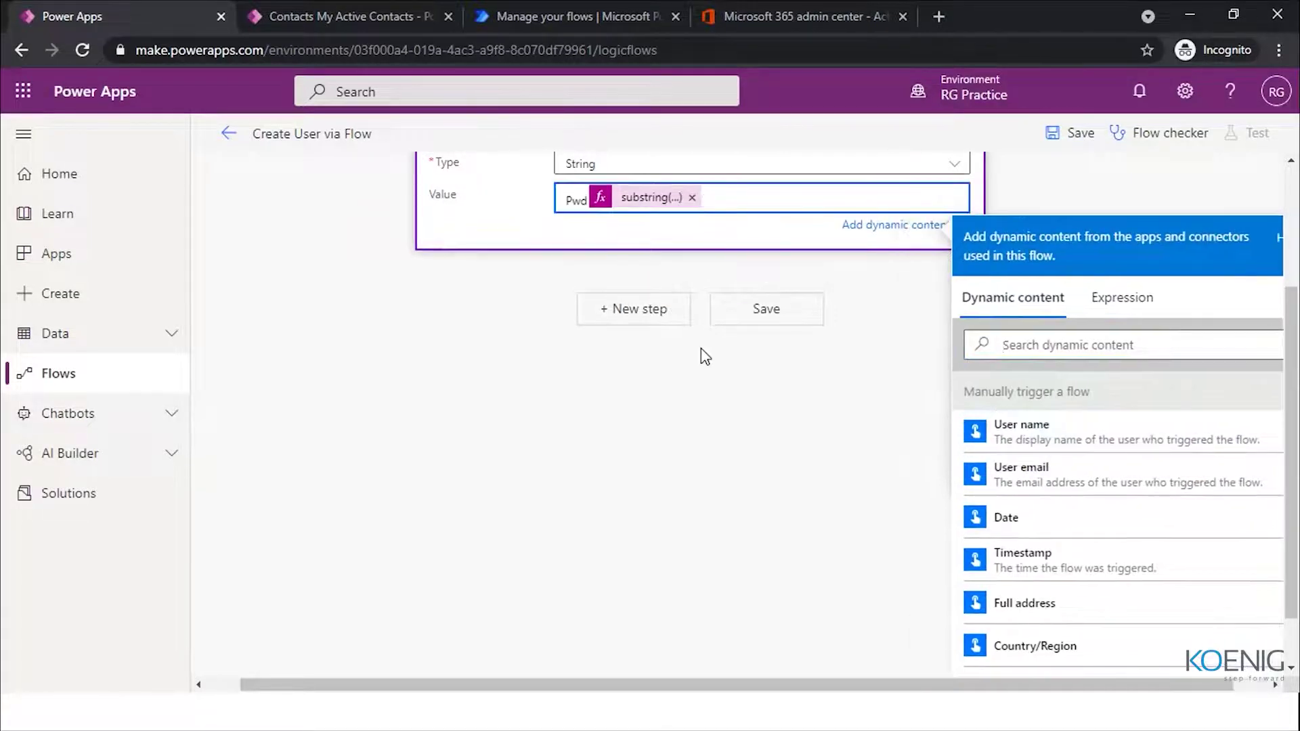
click(1278, 238)
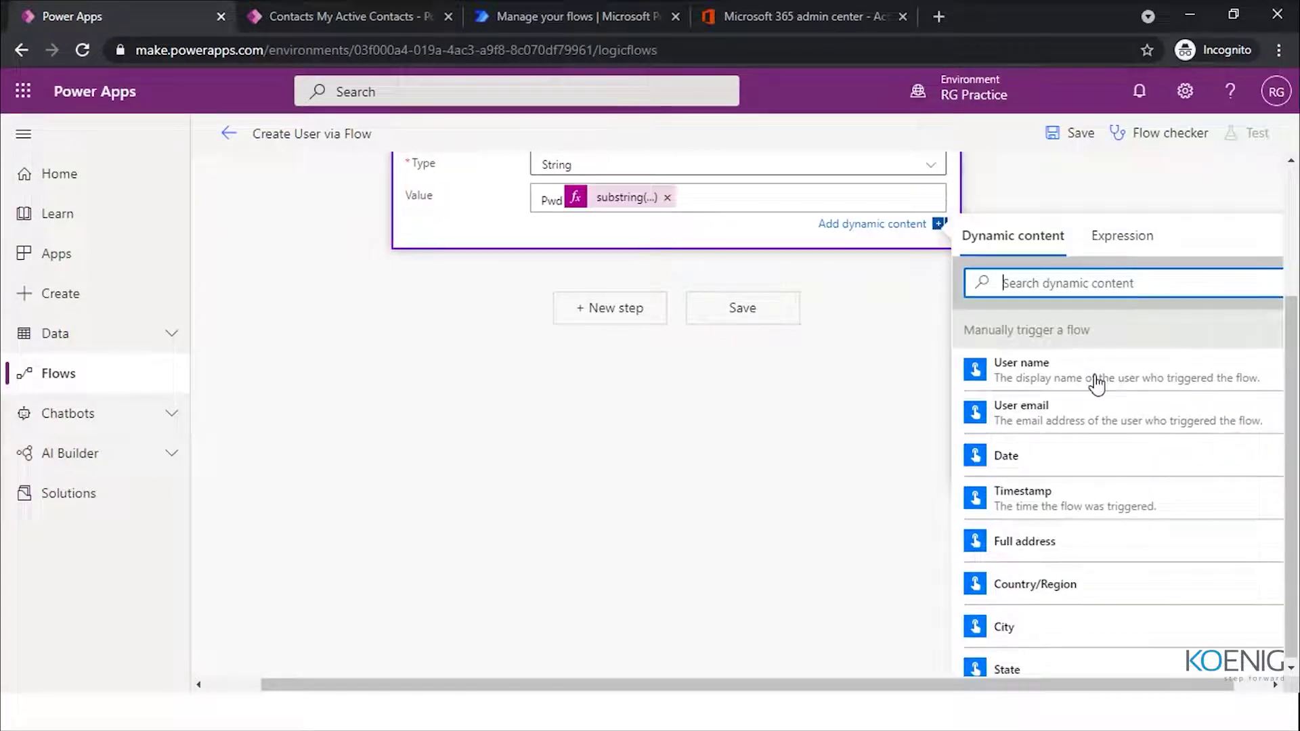
scroll(850, 459, up, 2)
scroll(850, 460, up, 2)
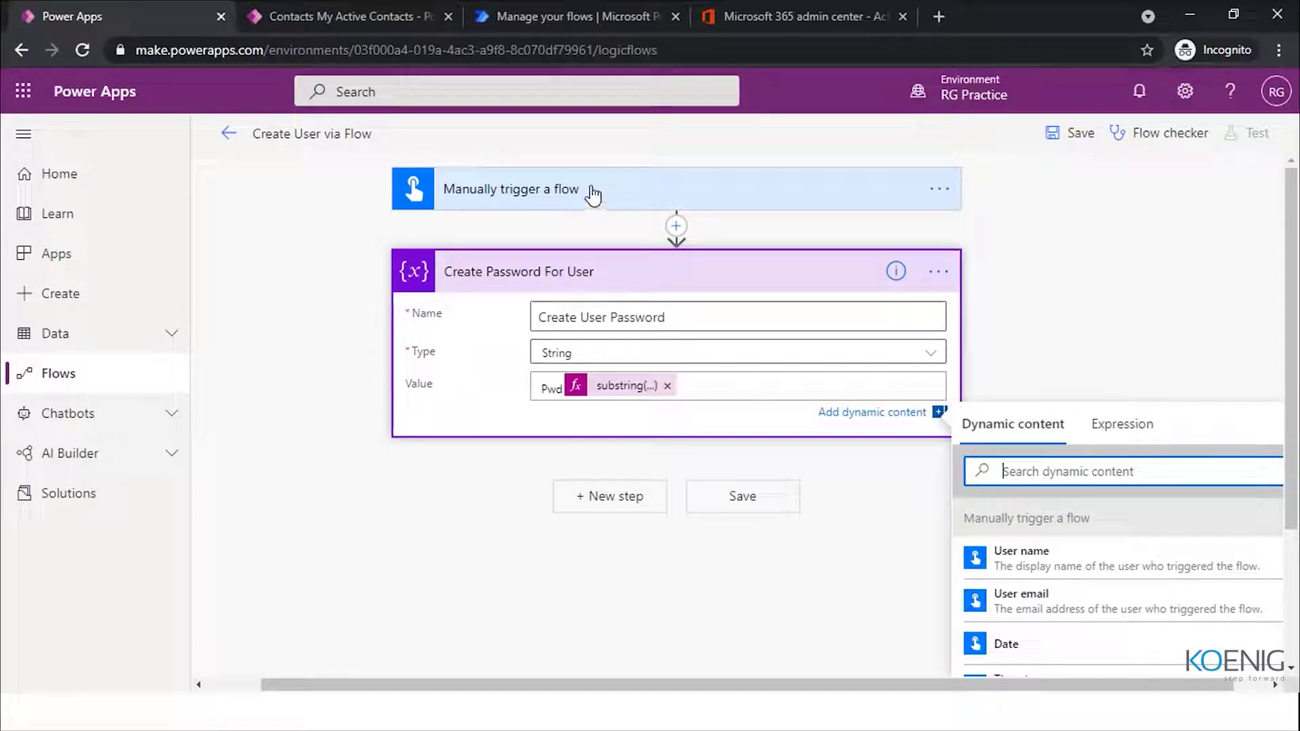
click(626, 279)
Collapse the password variable step, add a new step, and search connectors for 'Azure Ad'.
click(625, 279)
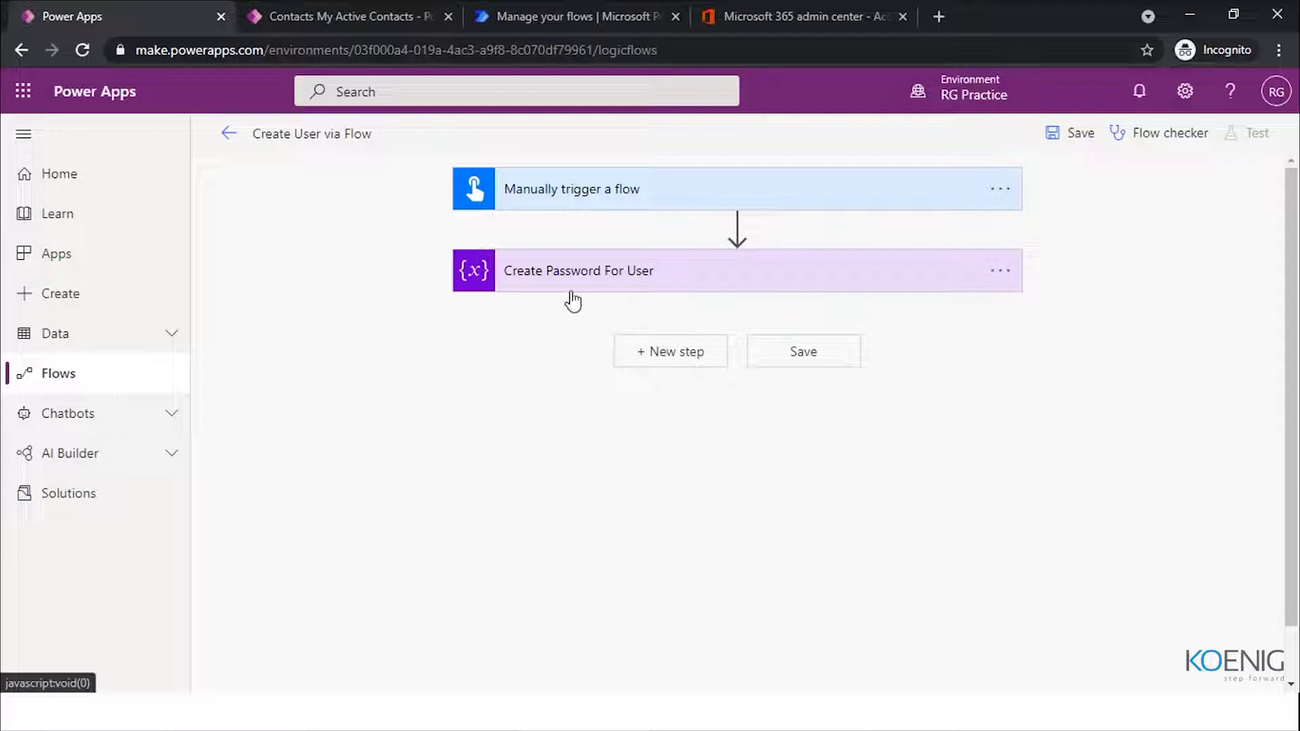
click(691, 352)
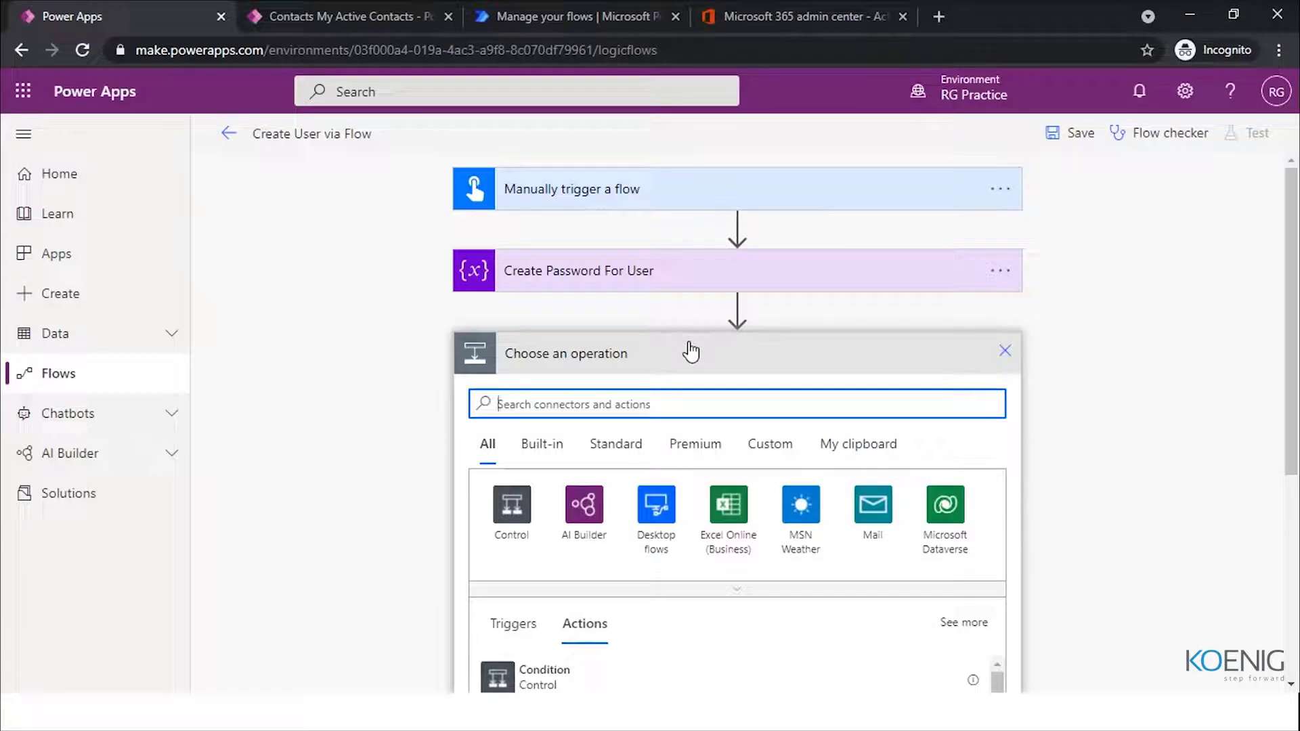
text(a)
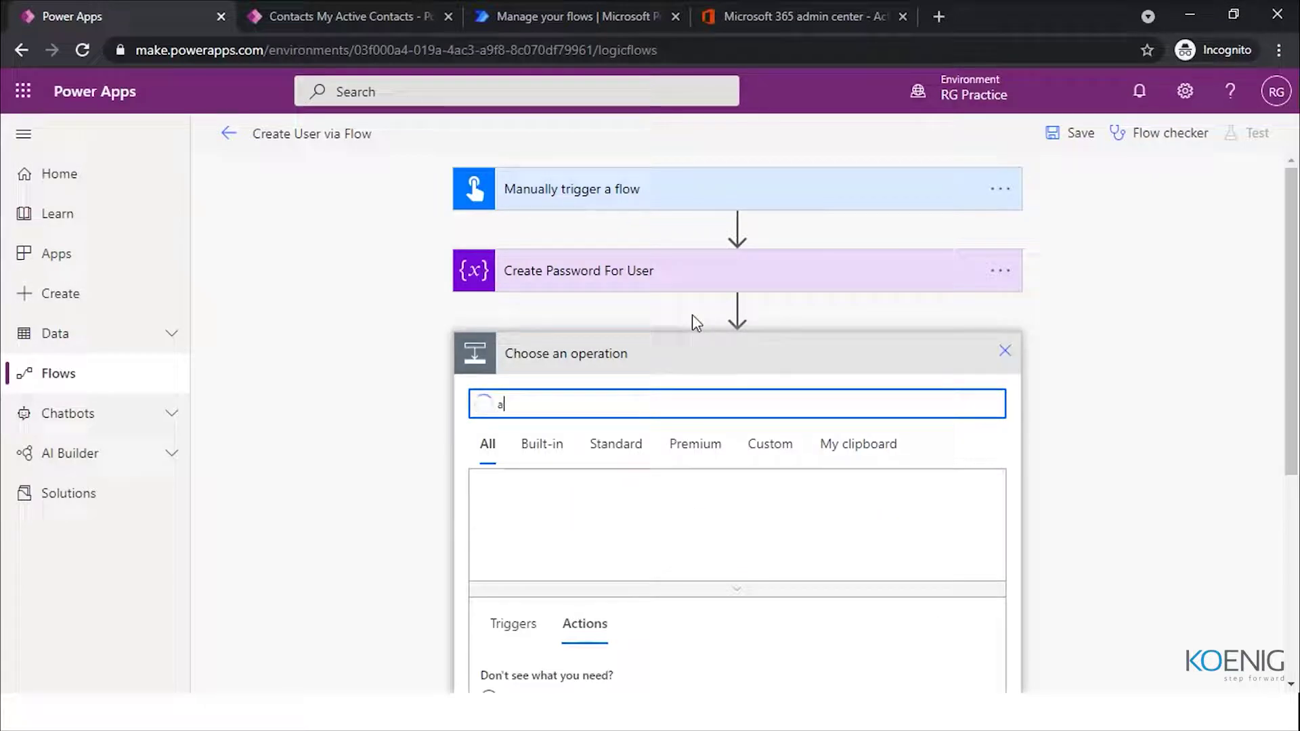
text(ctive)
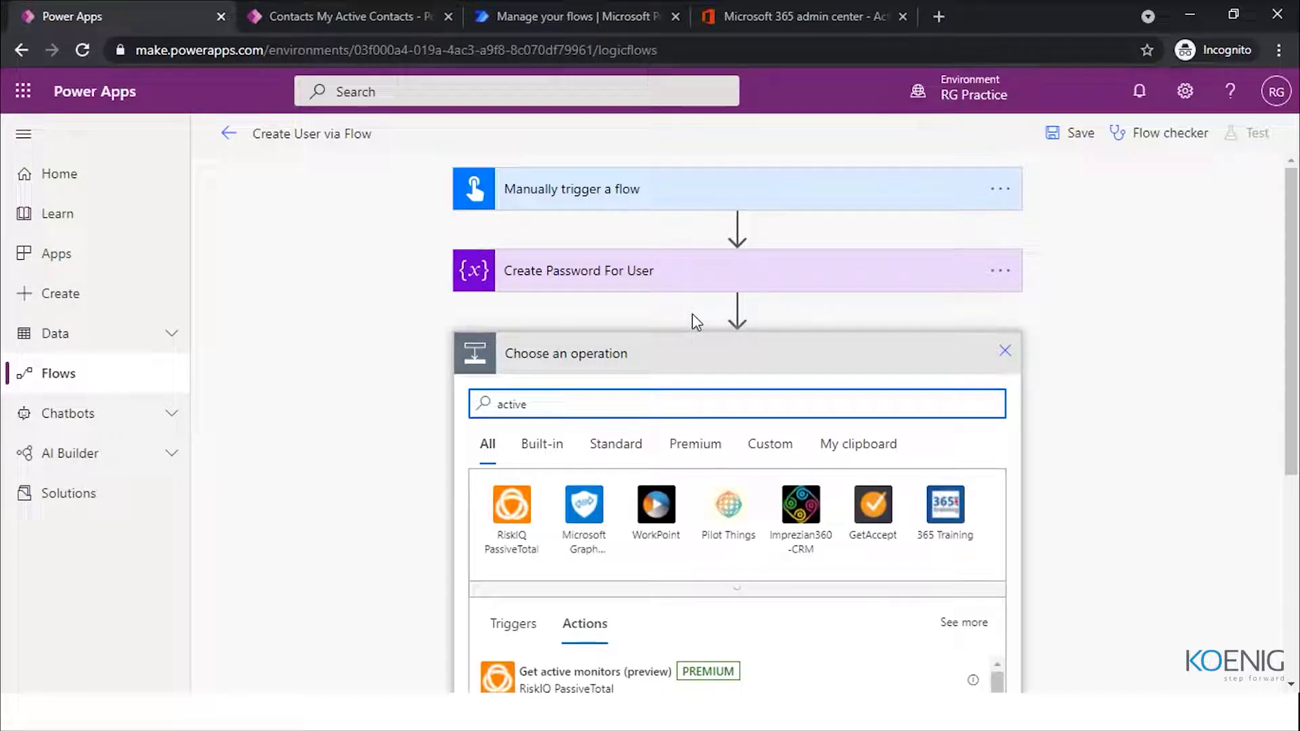
text( Di)
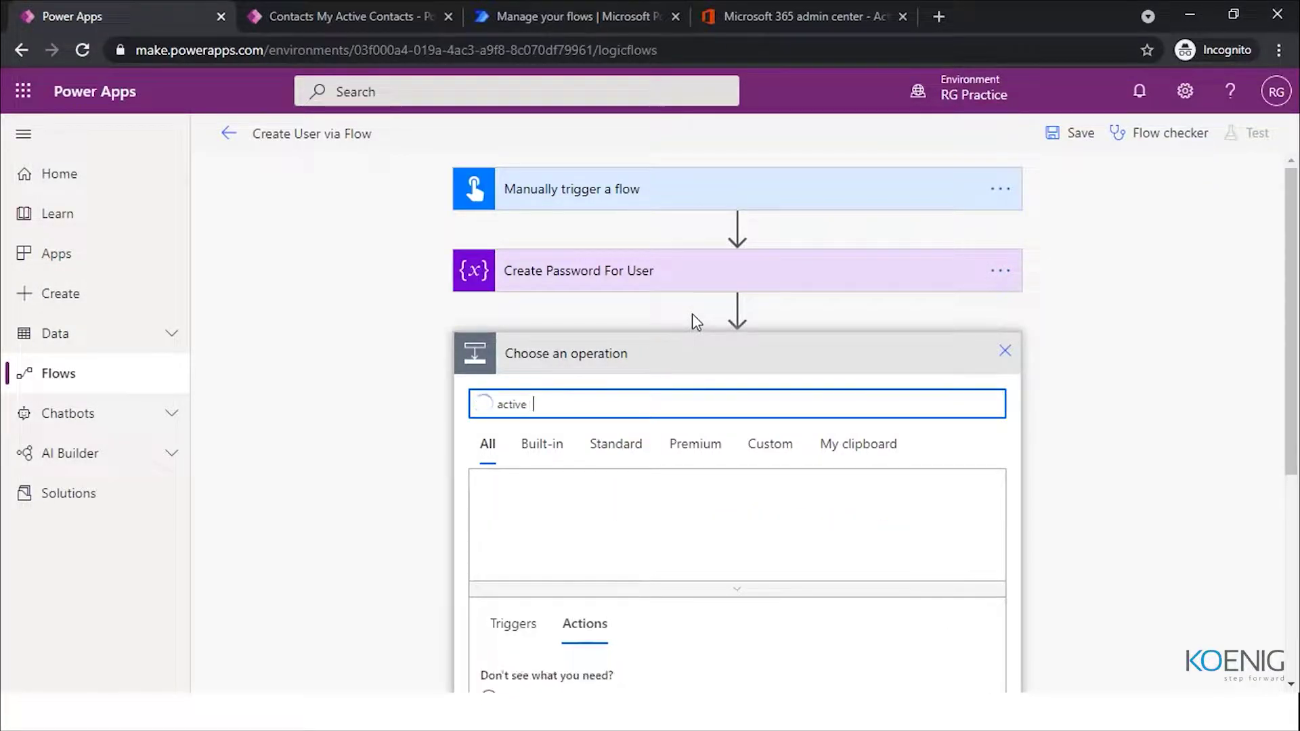
key(BackSpace)
key(BackSpace)
key(BackSpace)
key(BackSpace)
key(BackSpace)
key(BackSpace)
key(BackSpace)
key(BackSpace)
key(BackSpace)
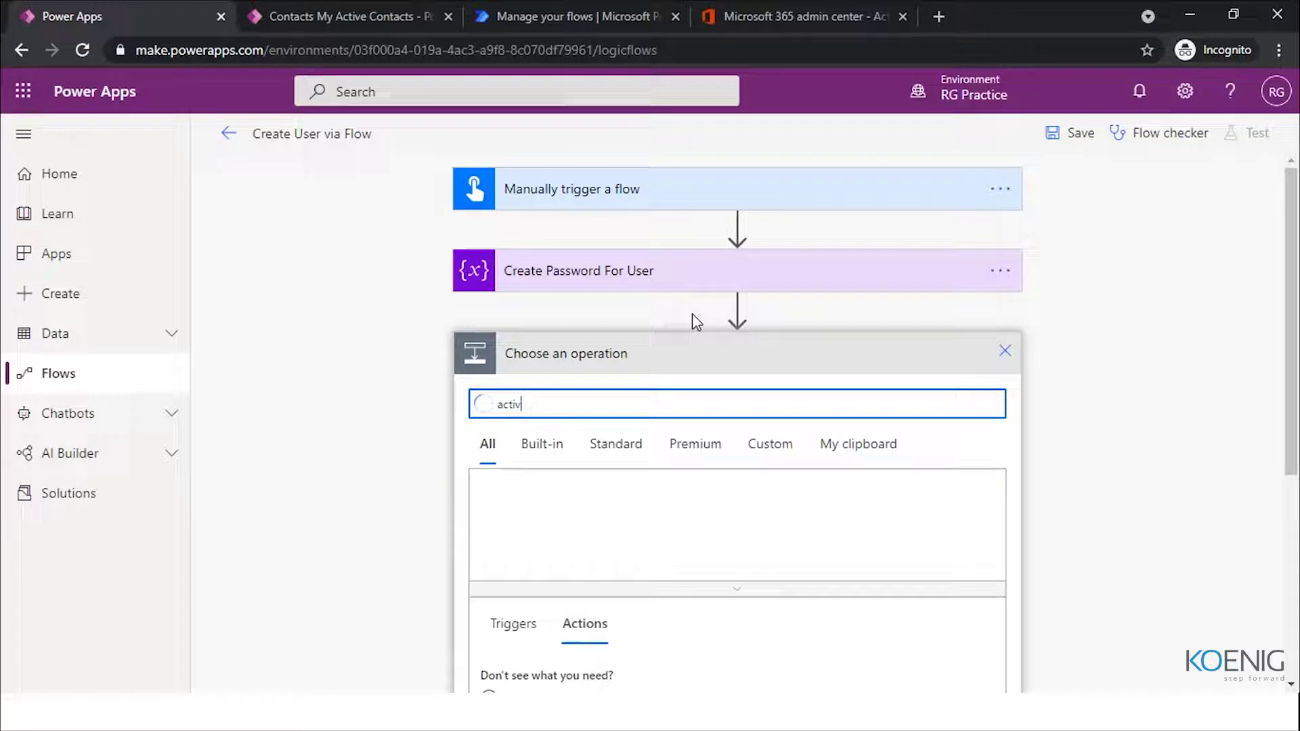
text(Azure Ad)
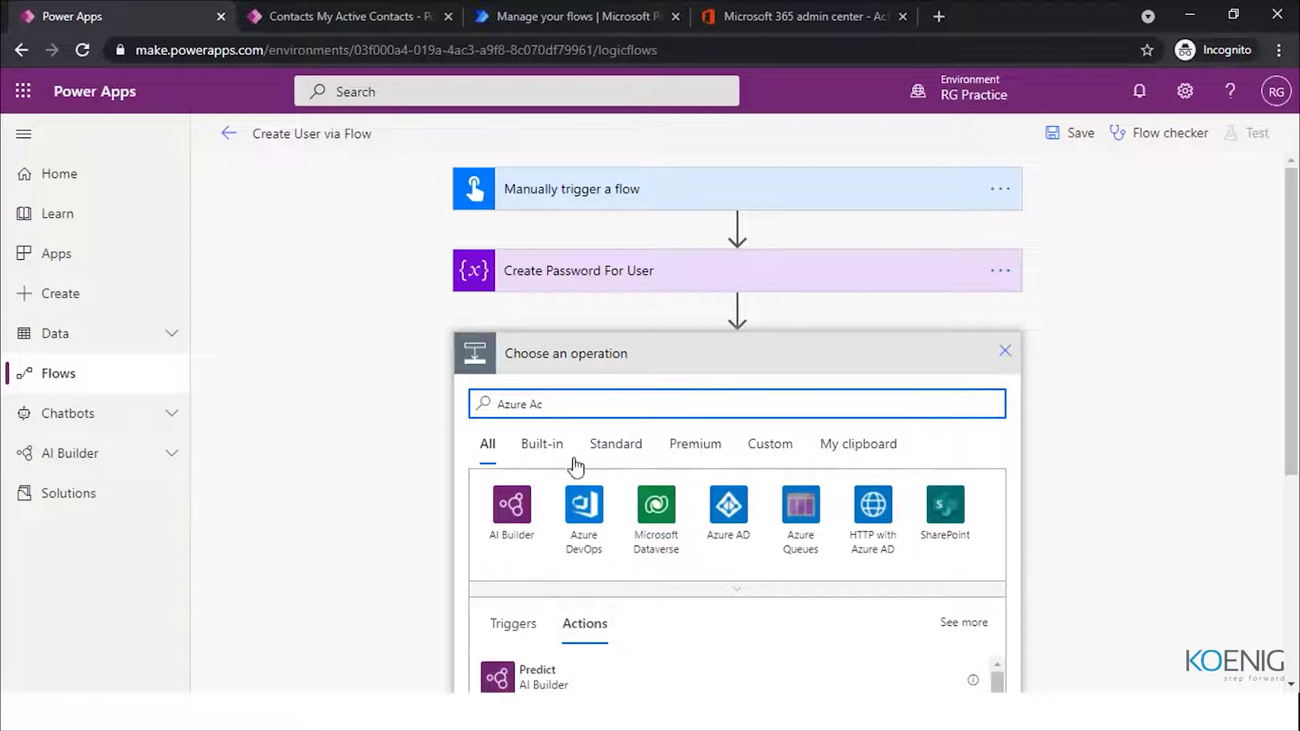
Open the Azure AD connector and browse its actions list for Create user.
click(734, 528)
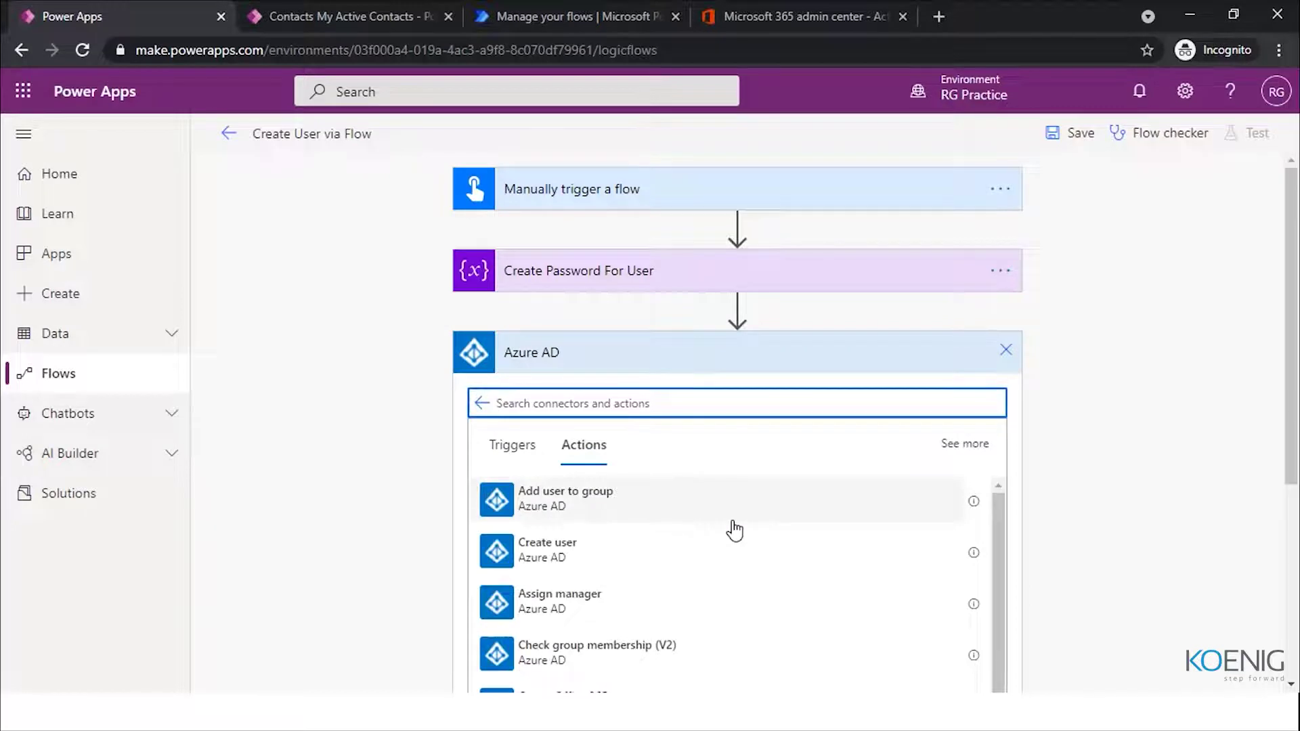
scroll(1176, 543, down, 3)
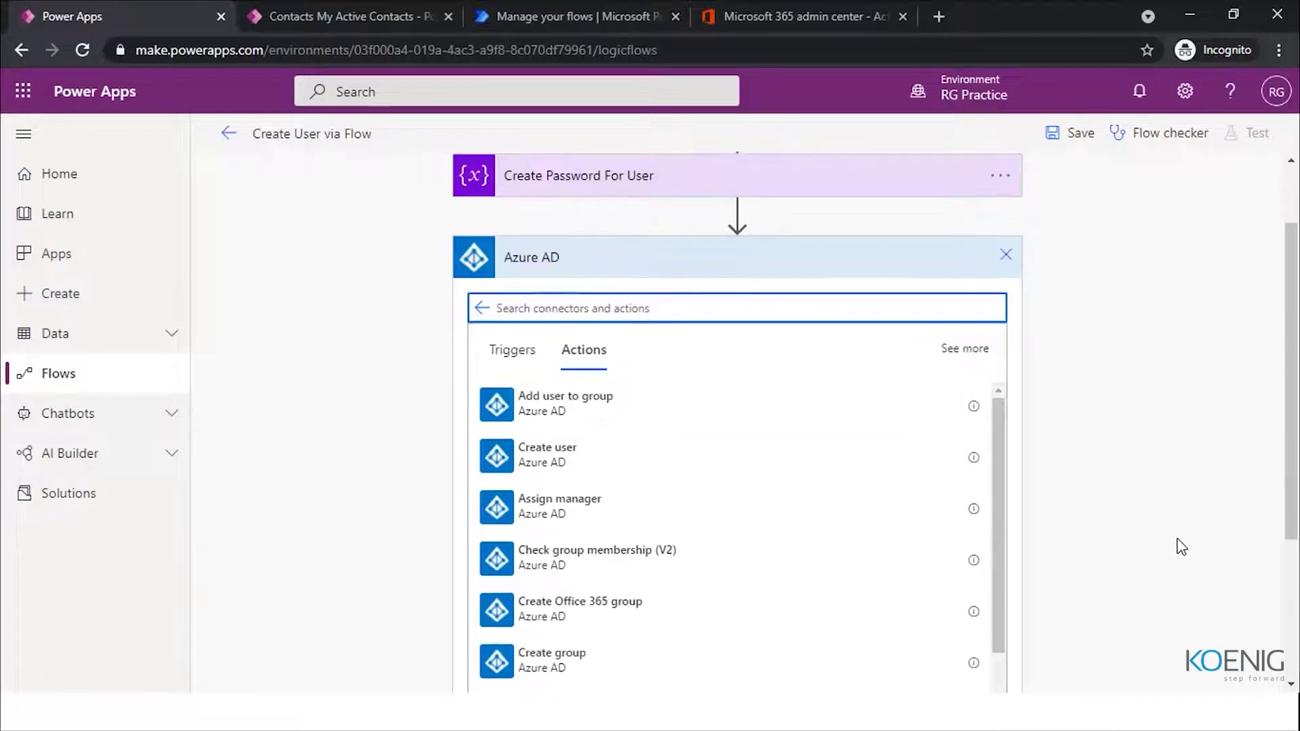
scroll(599, 444, down, 3)
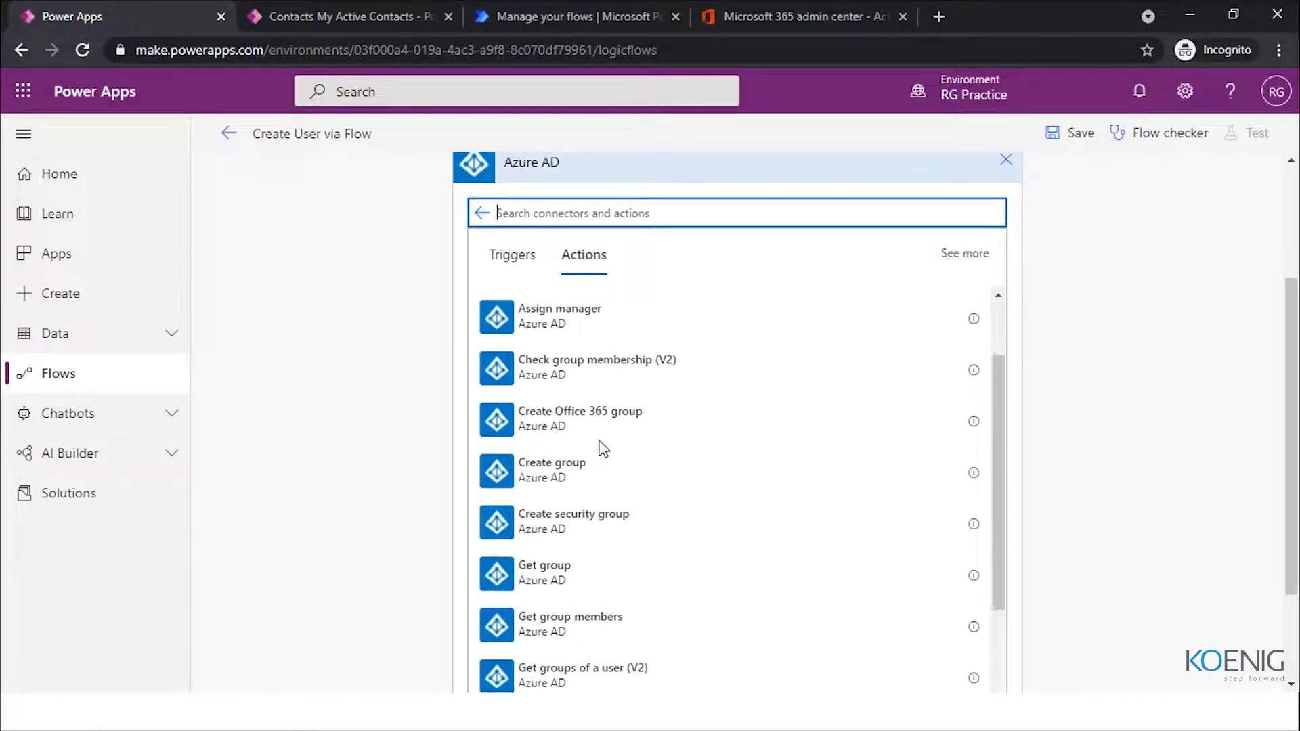
scroll(600, 407, up, 3)
scroll(743, 548, down, 3)
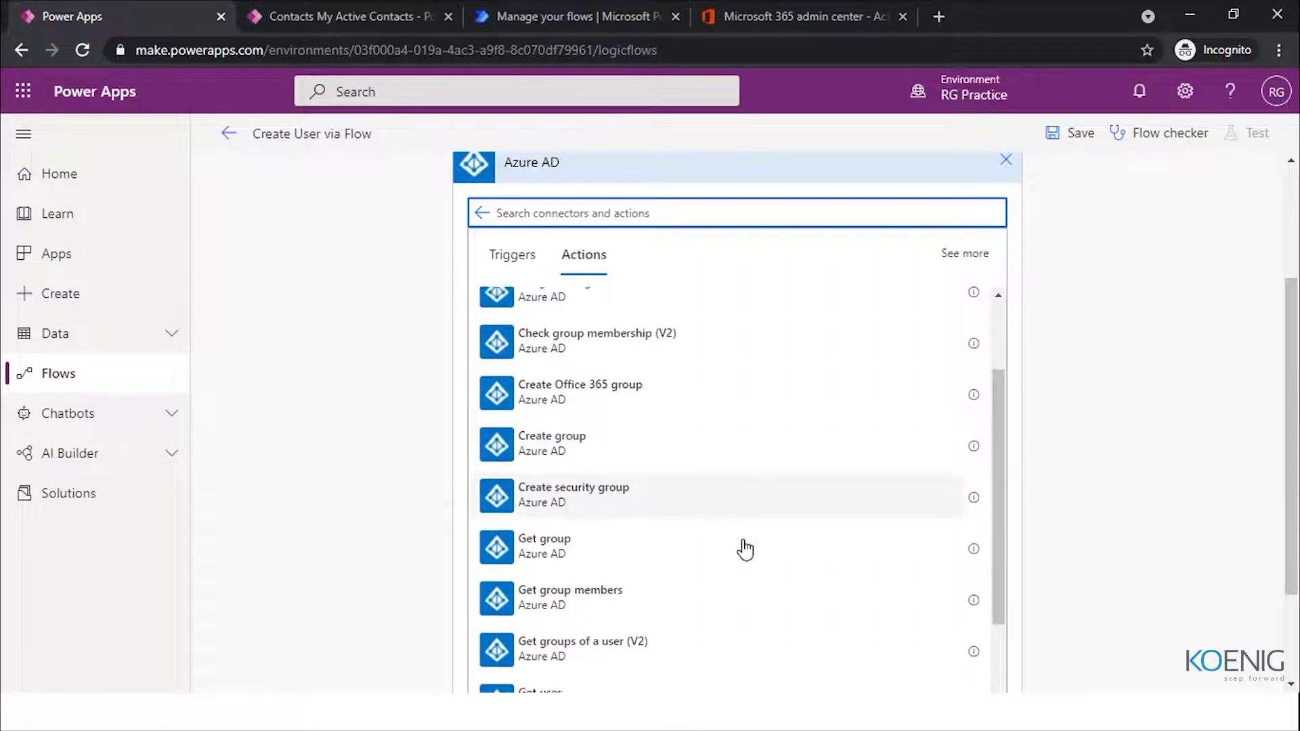
scroll(684, 565, down, 1)
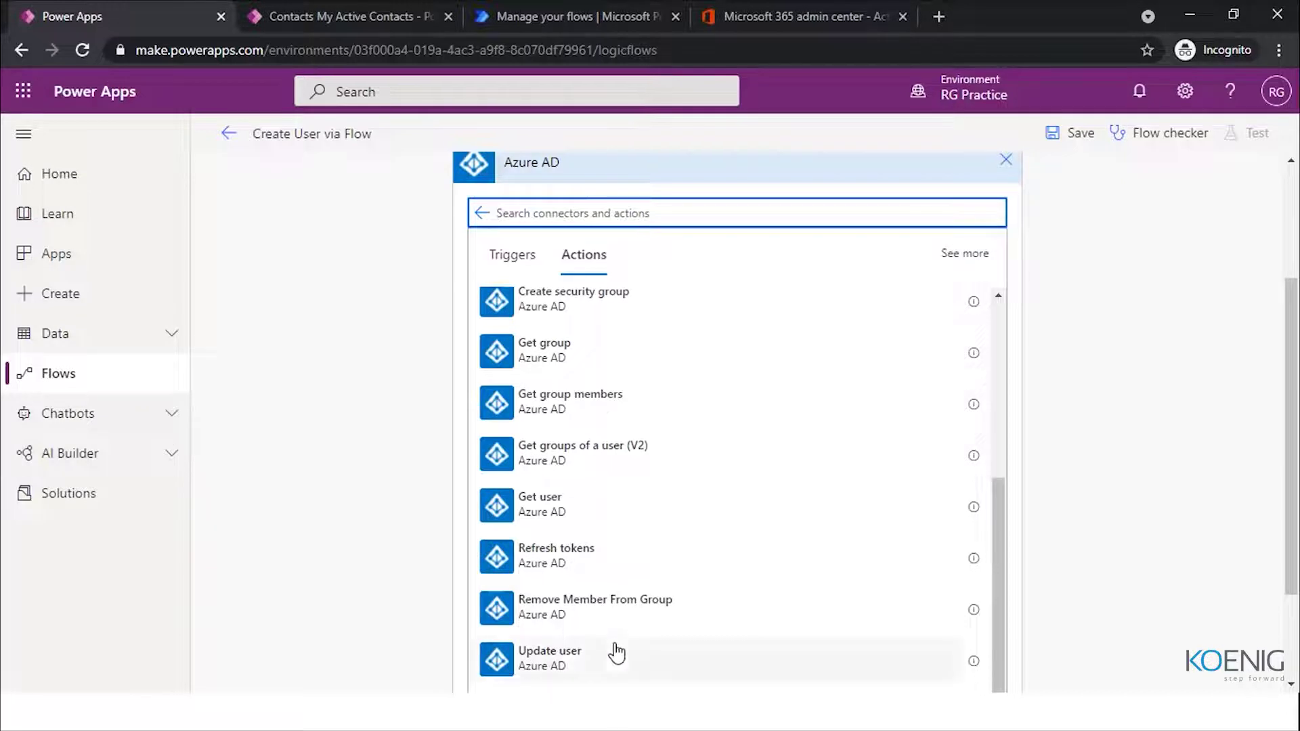
scroll(637, 626, up, 3)
scroll(657, 630, up, 2)
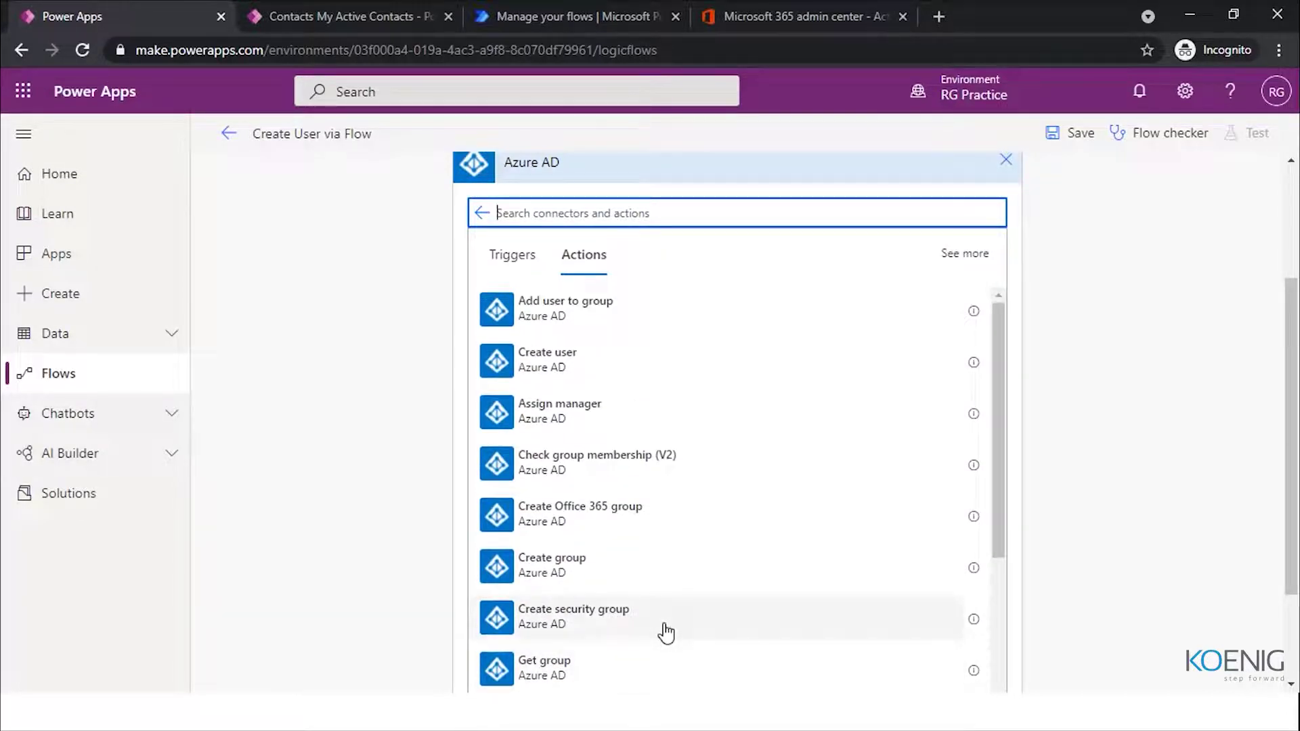
click(538, 383)
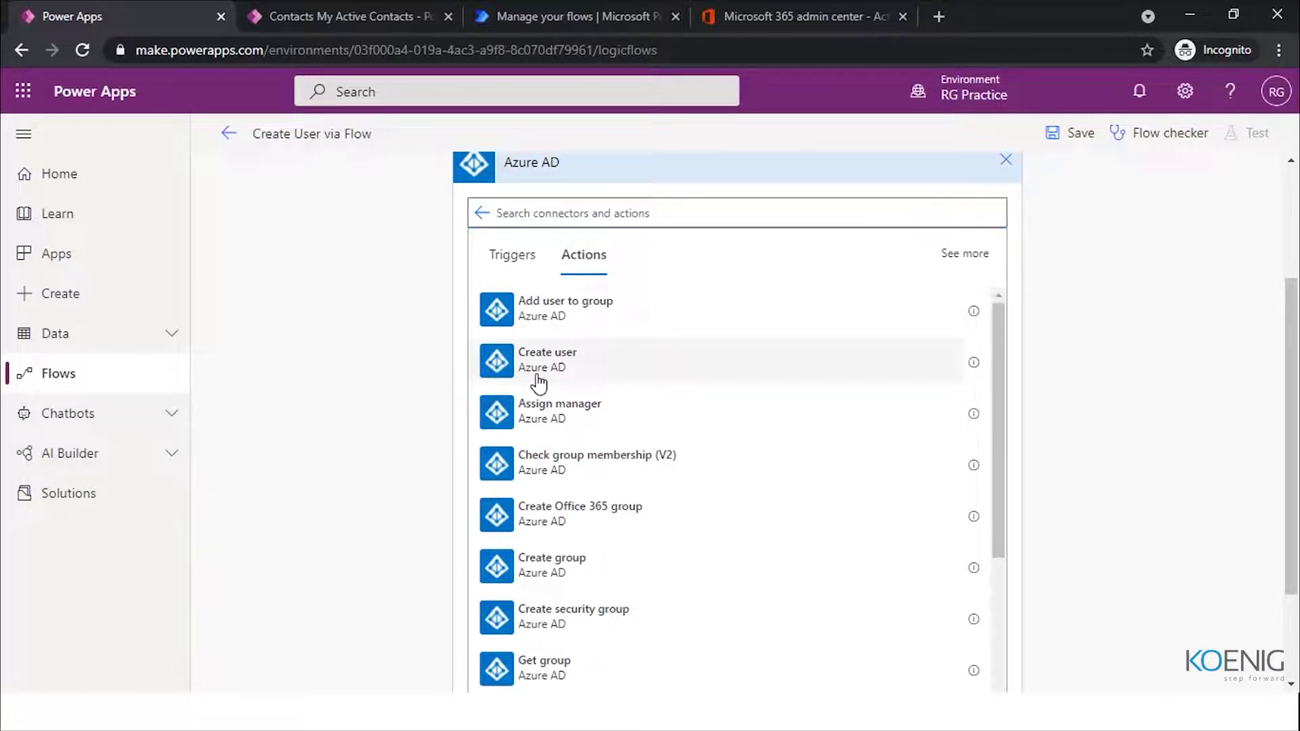
click(539, 384)
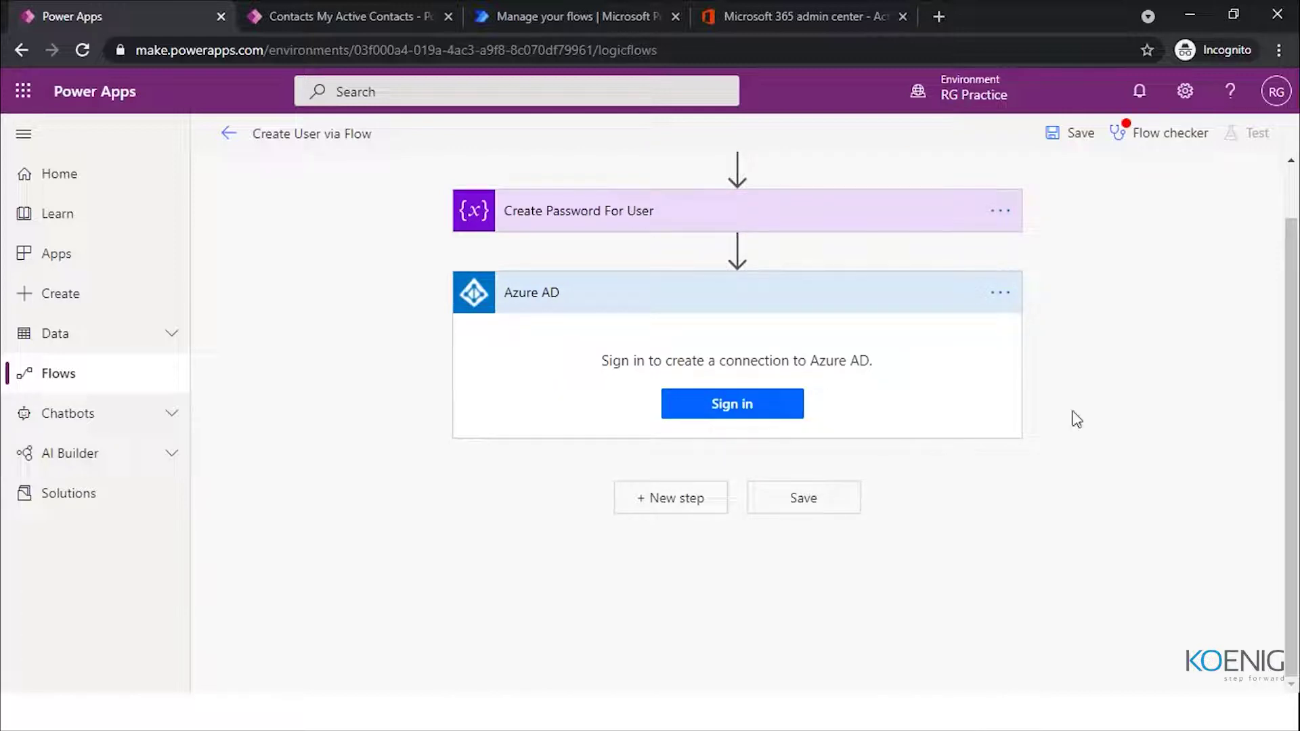
click(1135, 140)
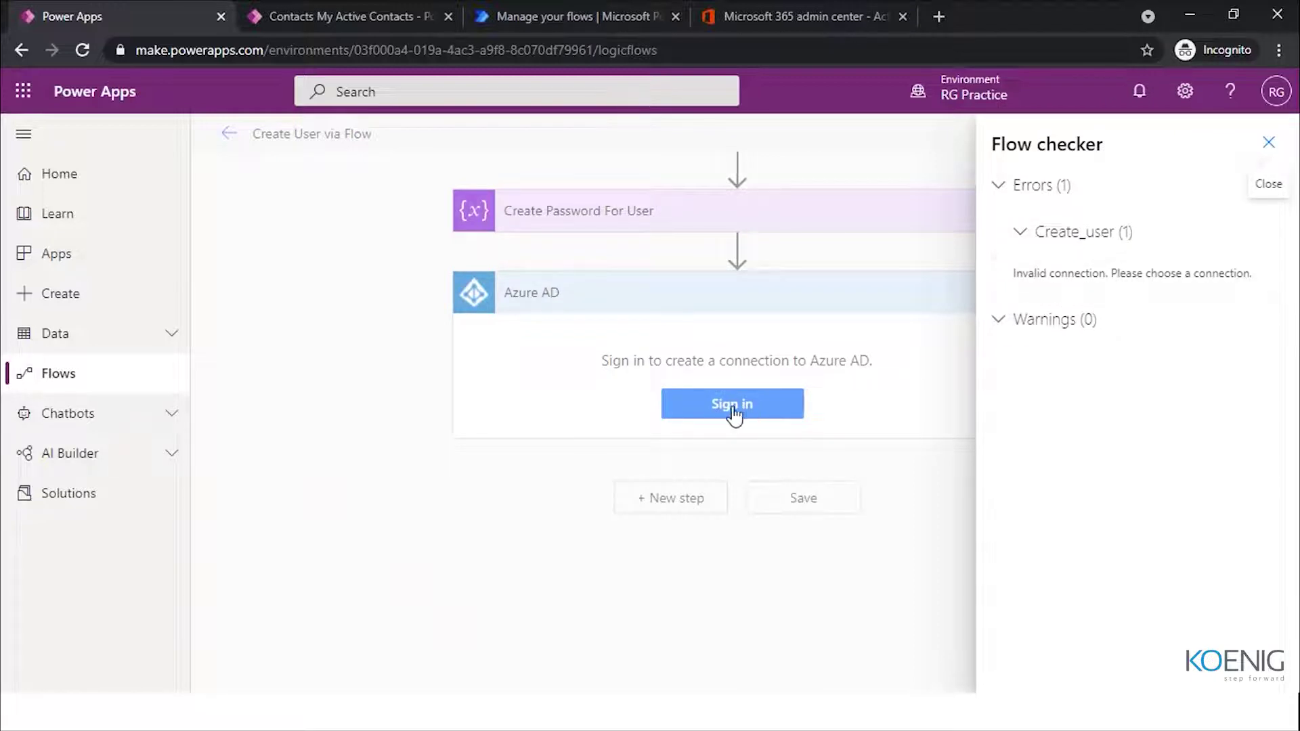
click(1269, 141)
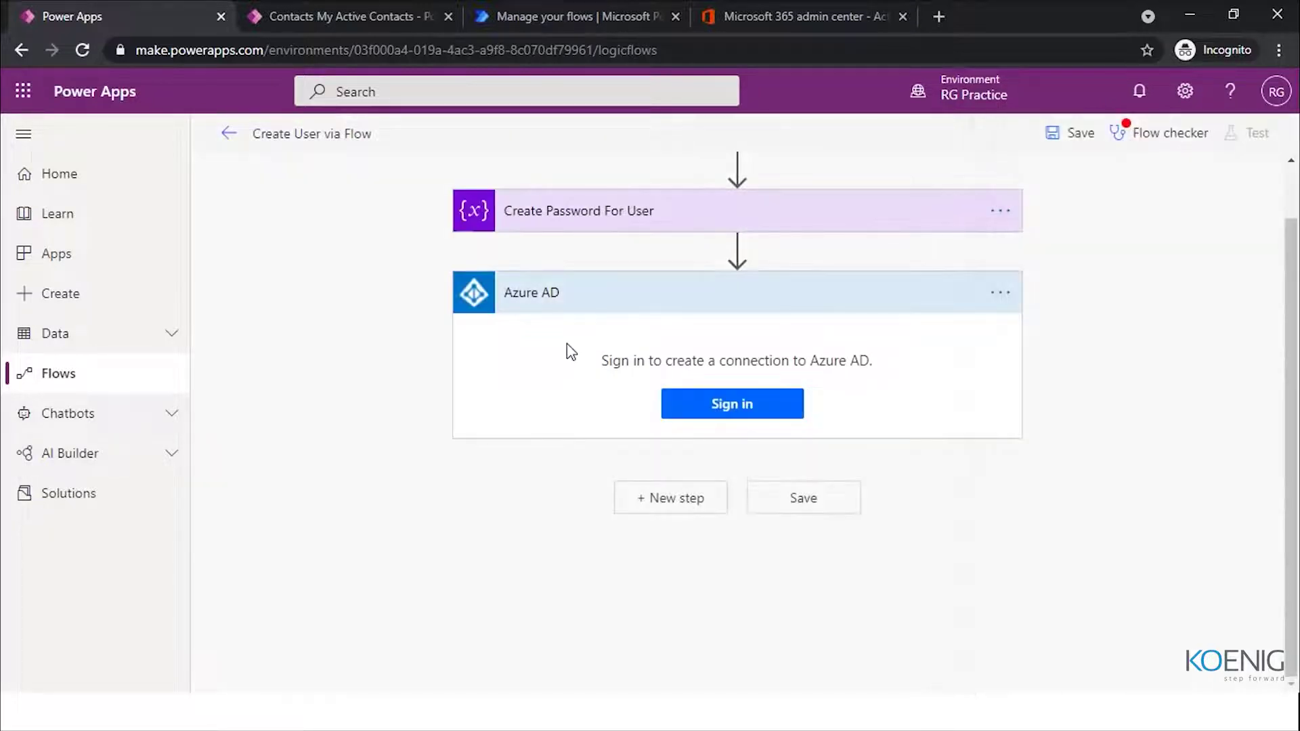
Sign in for the Azure AD connection with the work account's e-mail and password.
click(735, 410)
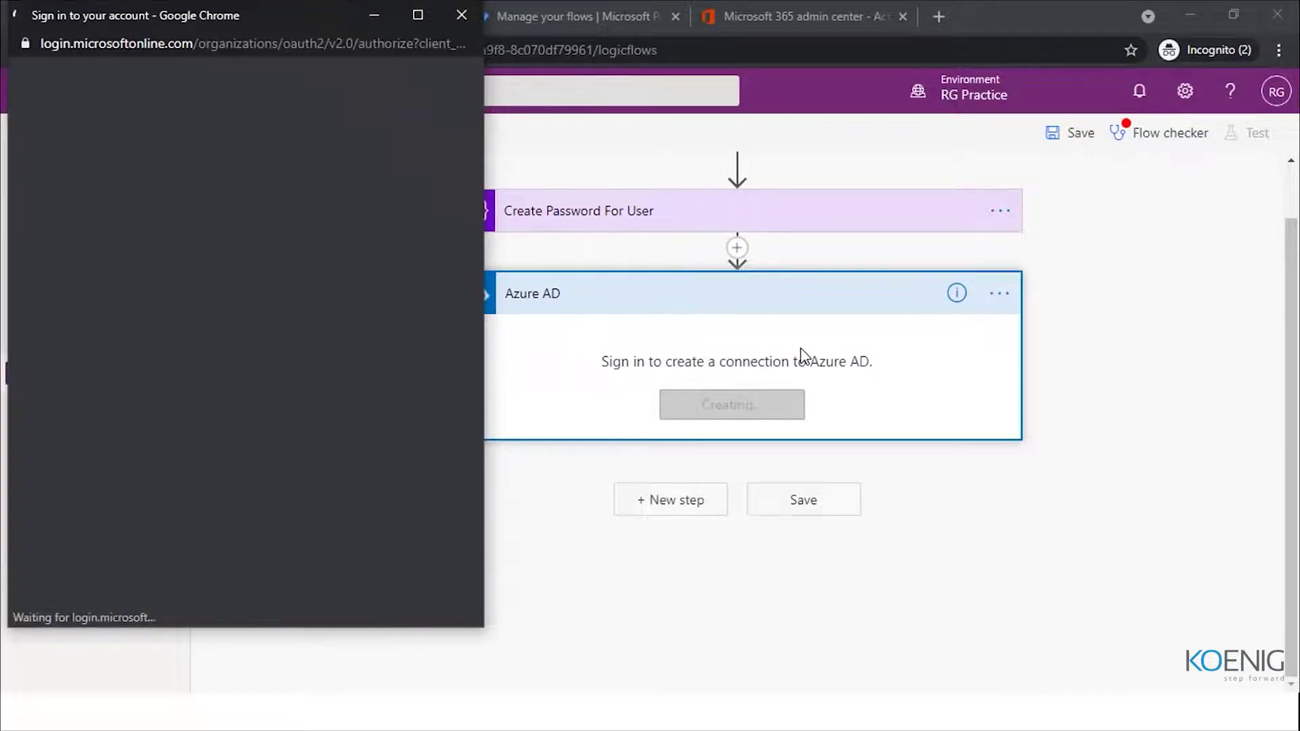
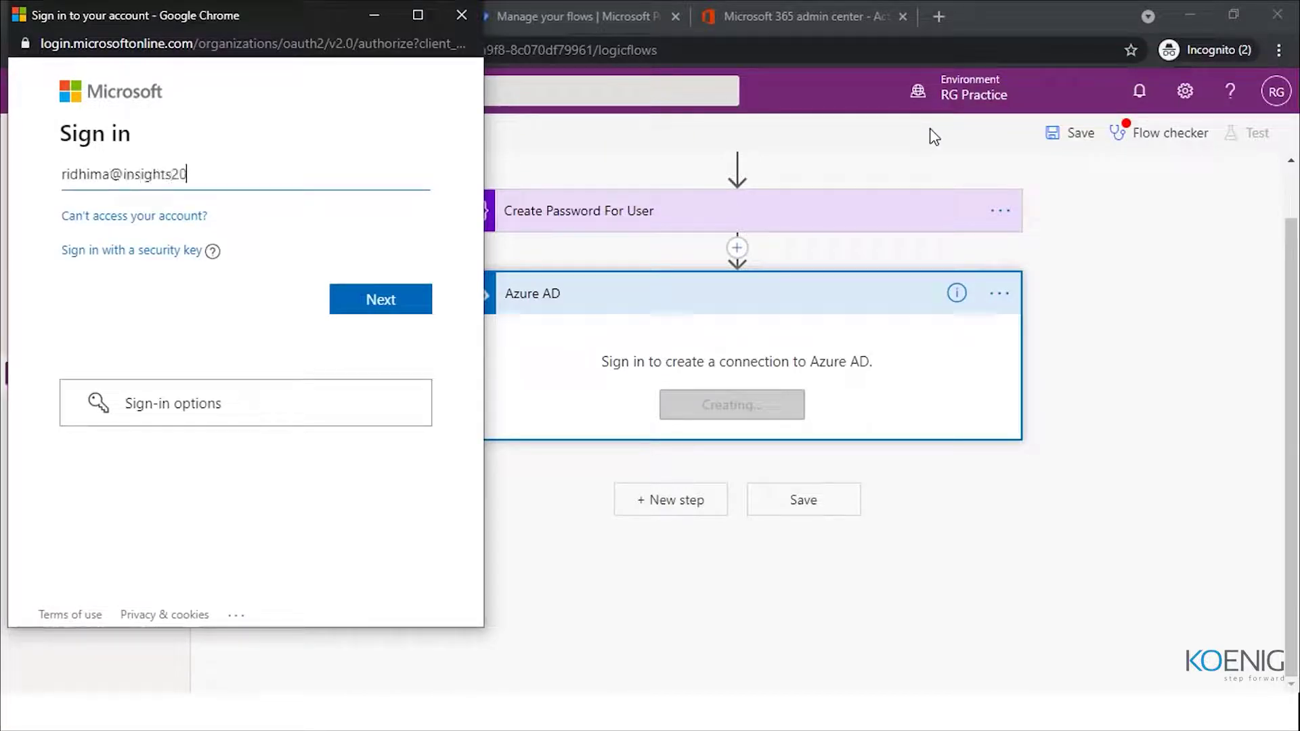
click(404, 308)
text(••••••••••)
click(404, 308)
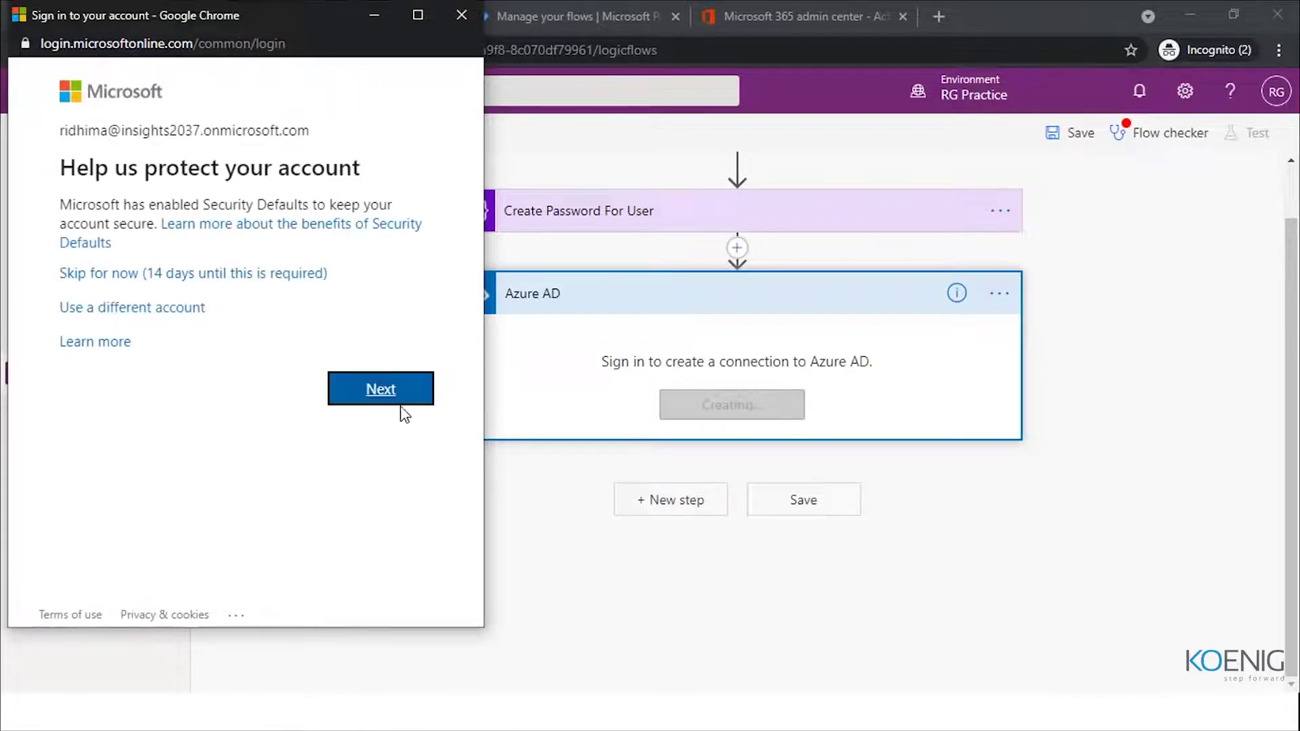
click(380, 402)
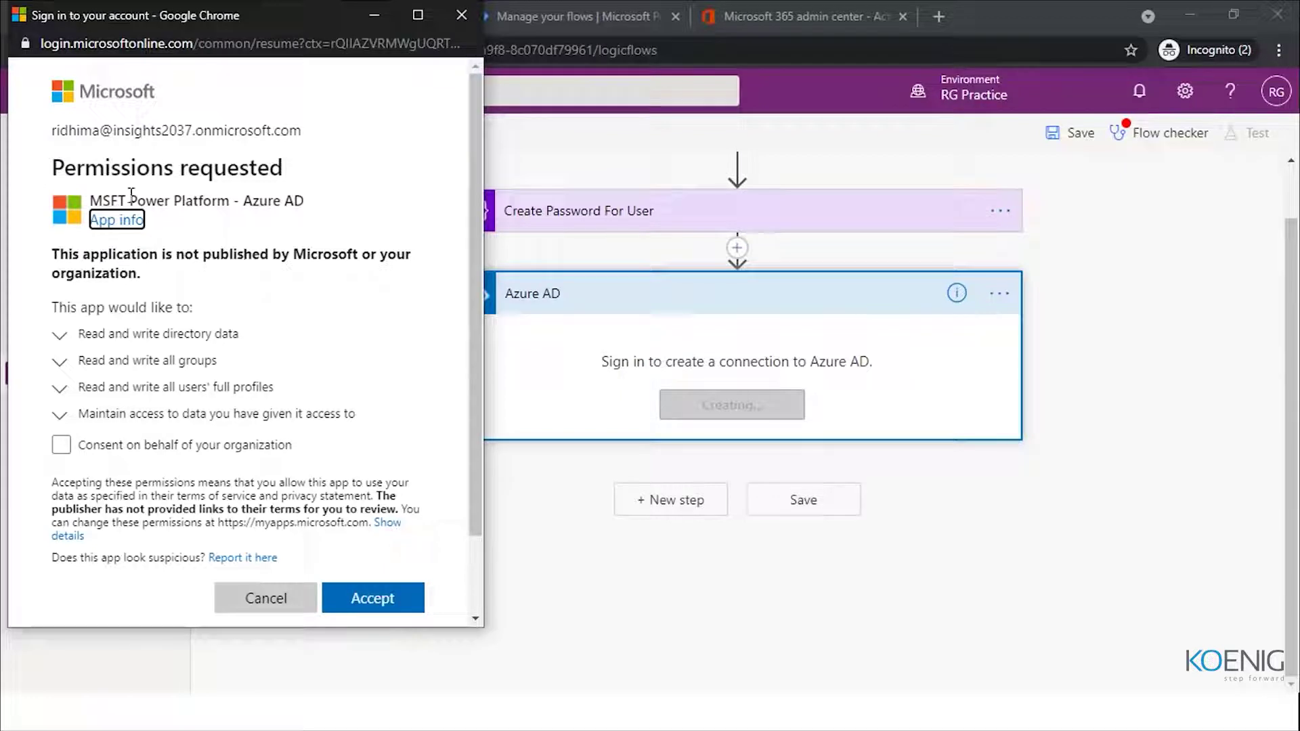
Accept the Azure AD permissions request with consent on behalf of the organization.
click(60, 449)
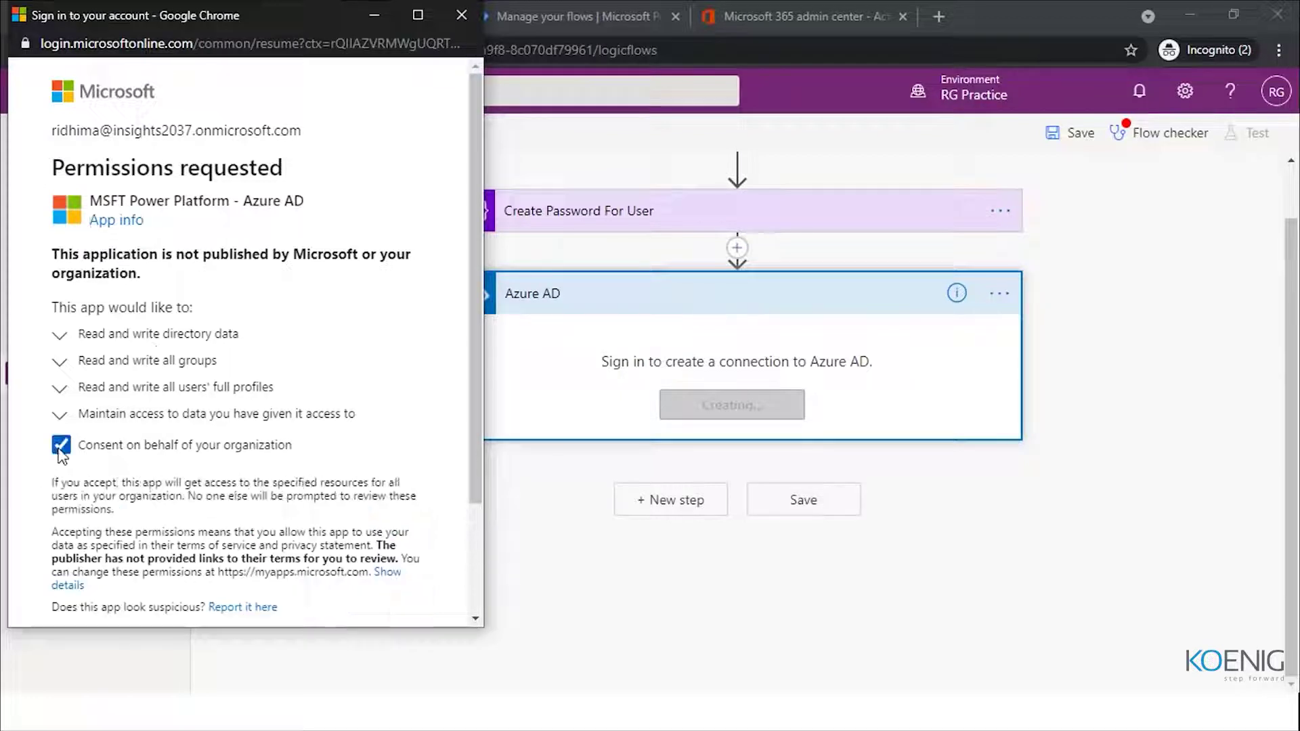
scroll(404, 474, down, 2)
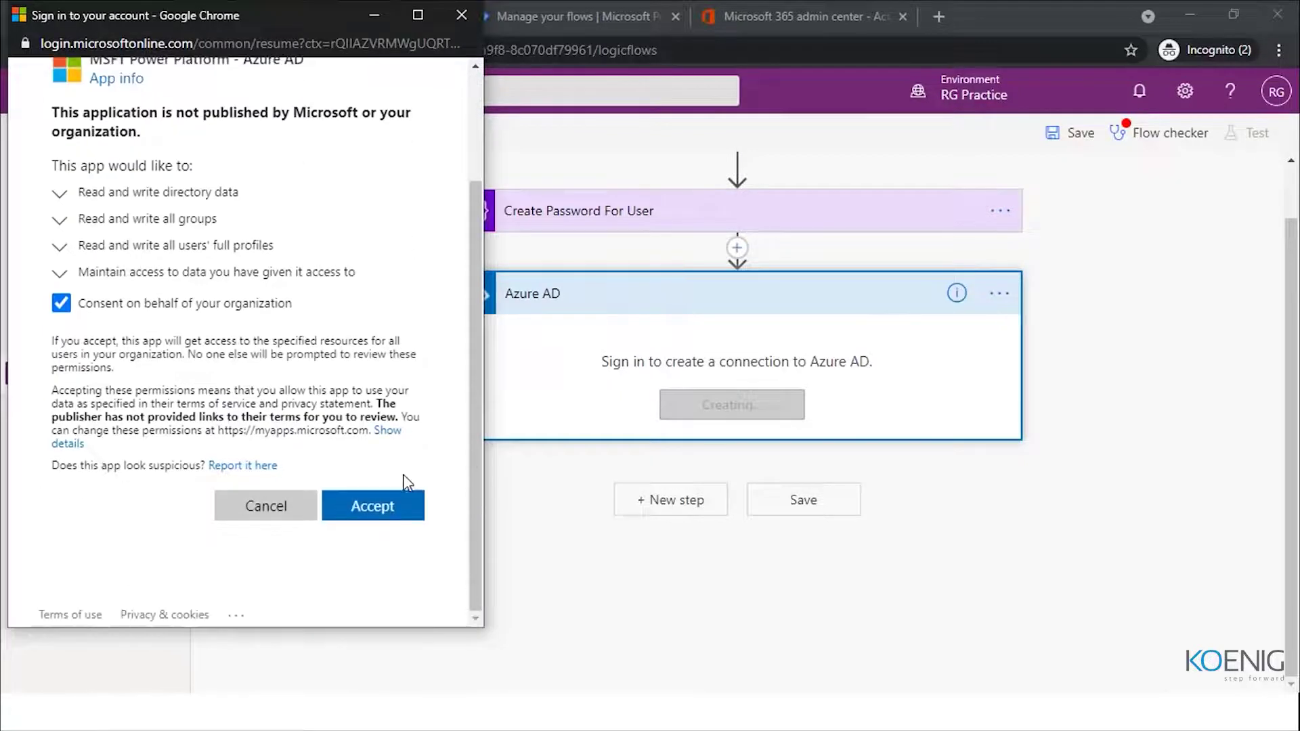
click(380, 515)
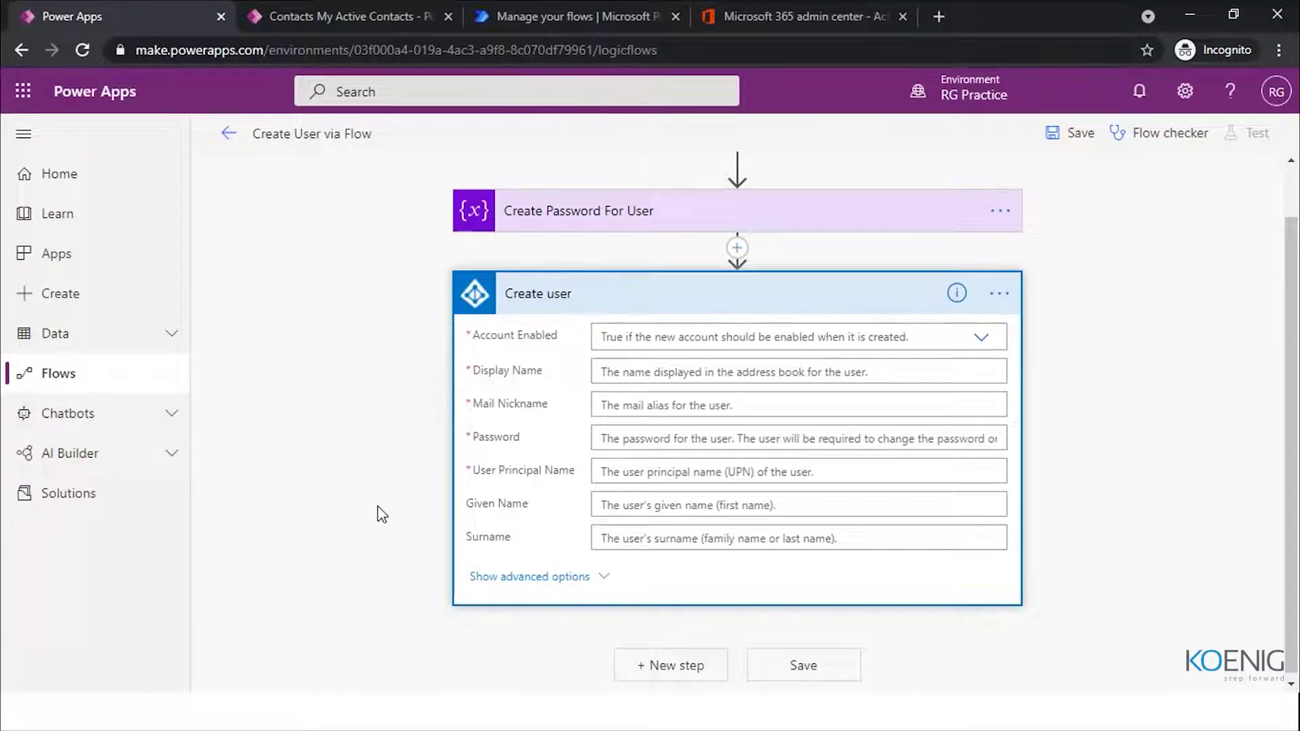
Set Account Enabled to Yes and map dname into the display name.
scroll(827, 352, up, 1)
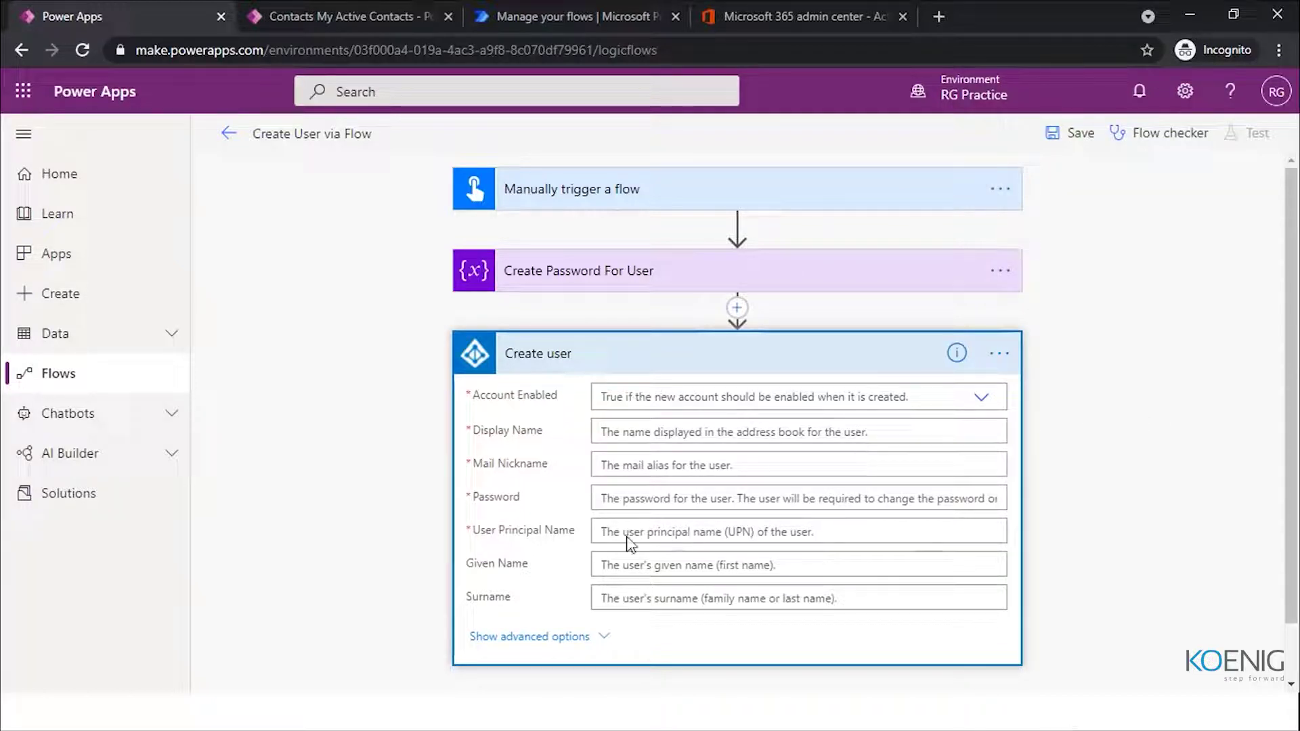
click(746, 396)
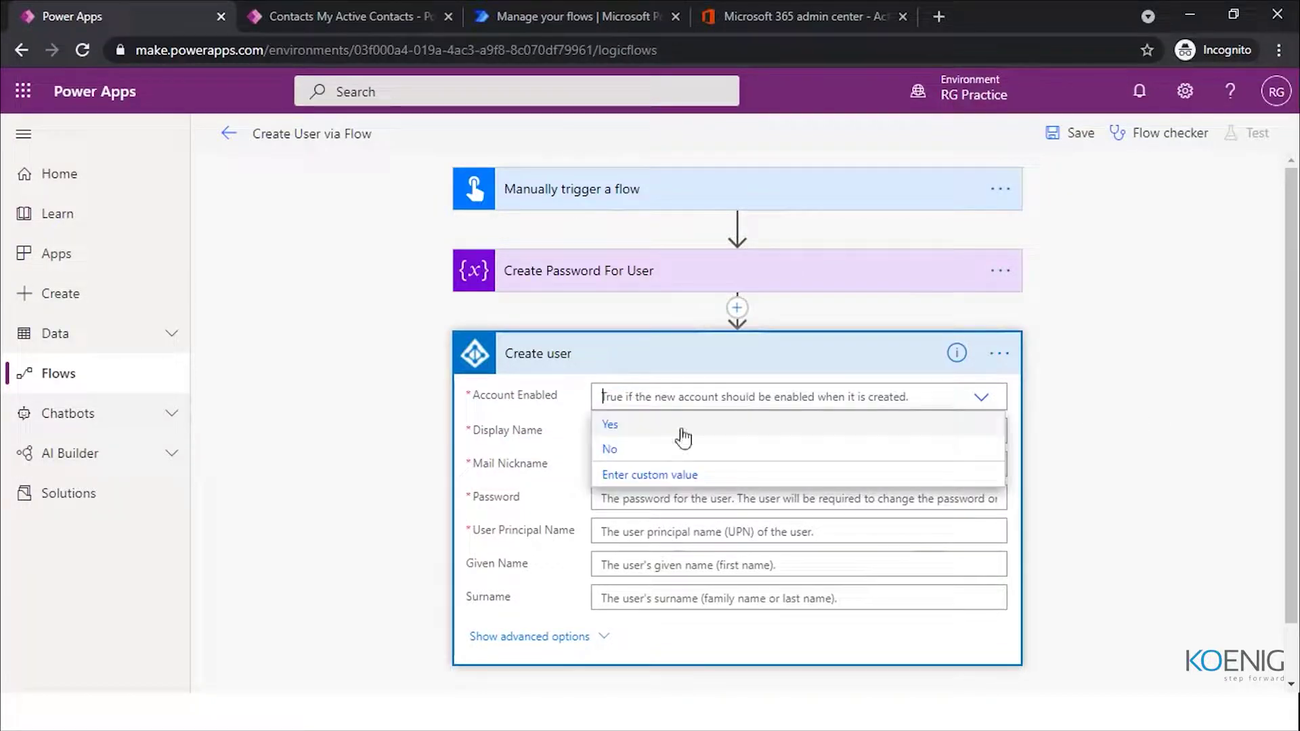
click(612, 426)
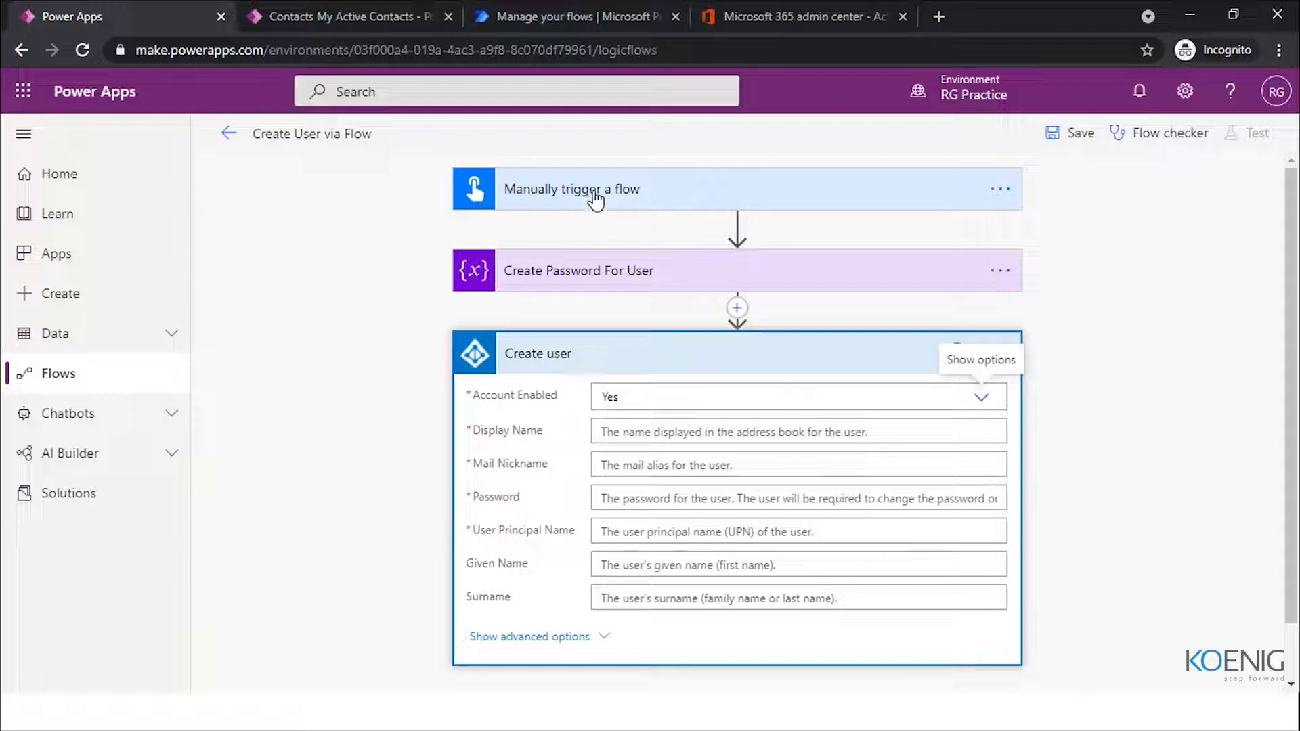
click(629, 431)
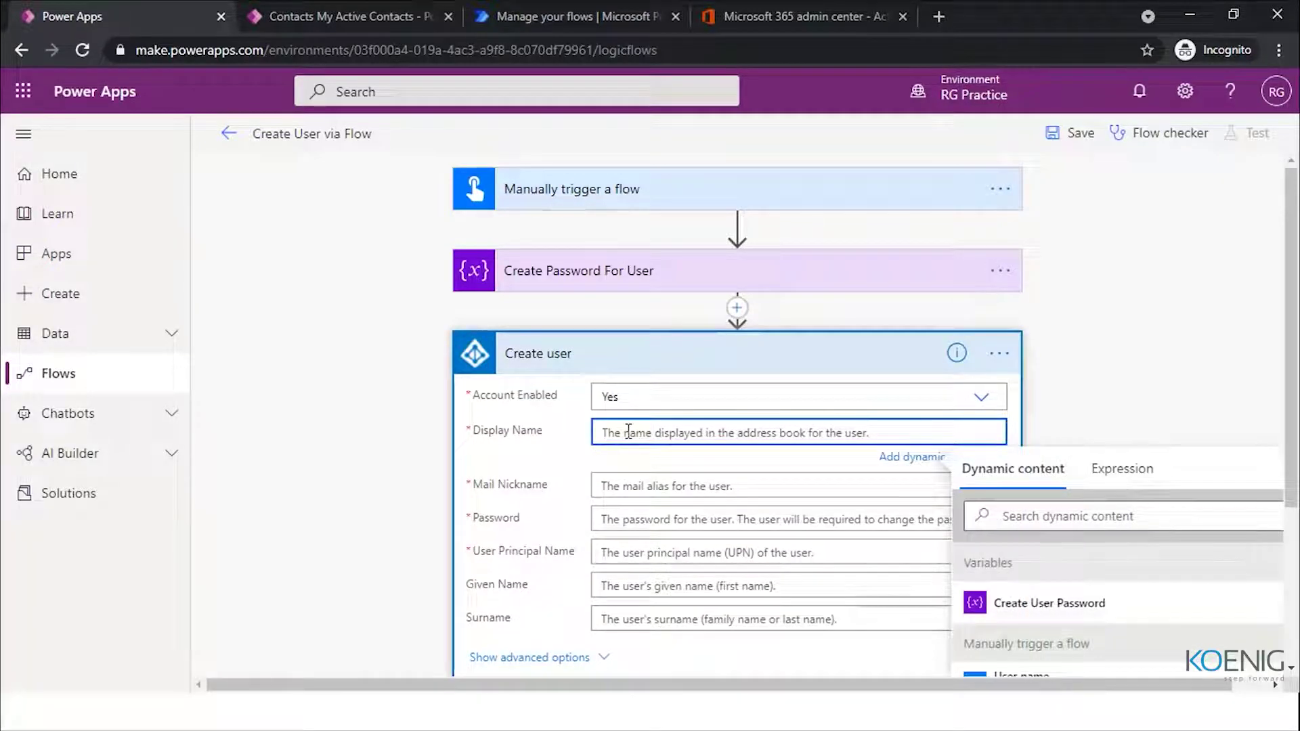
scroll(1168, 440, down, 3)
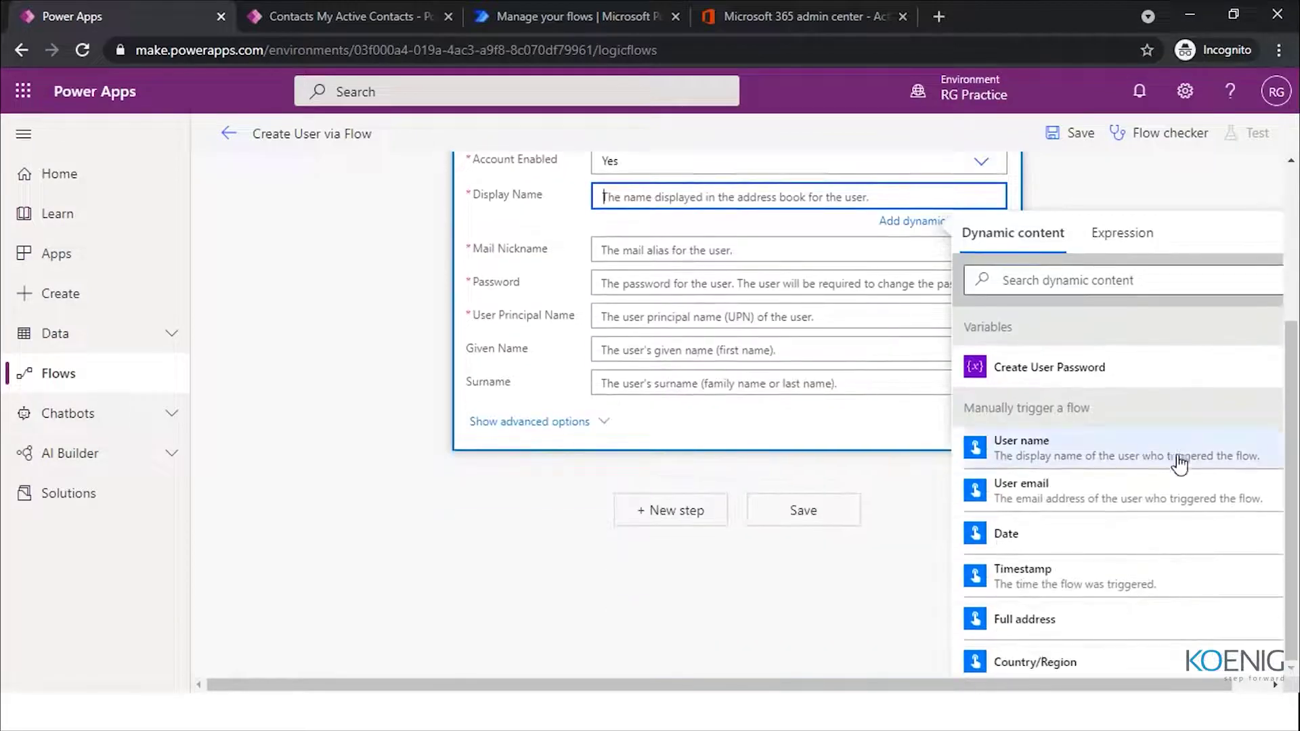
scroll(1178, 461, down, 5)
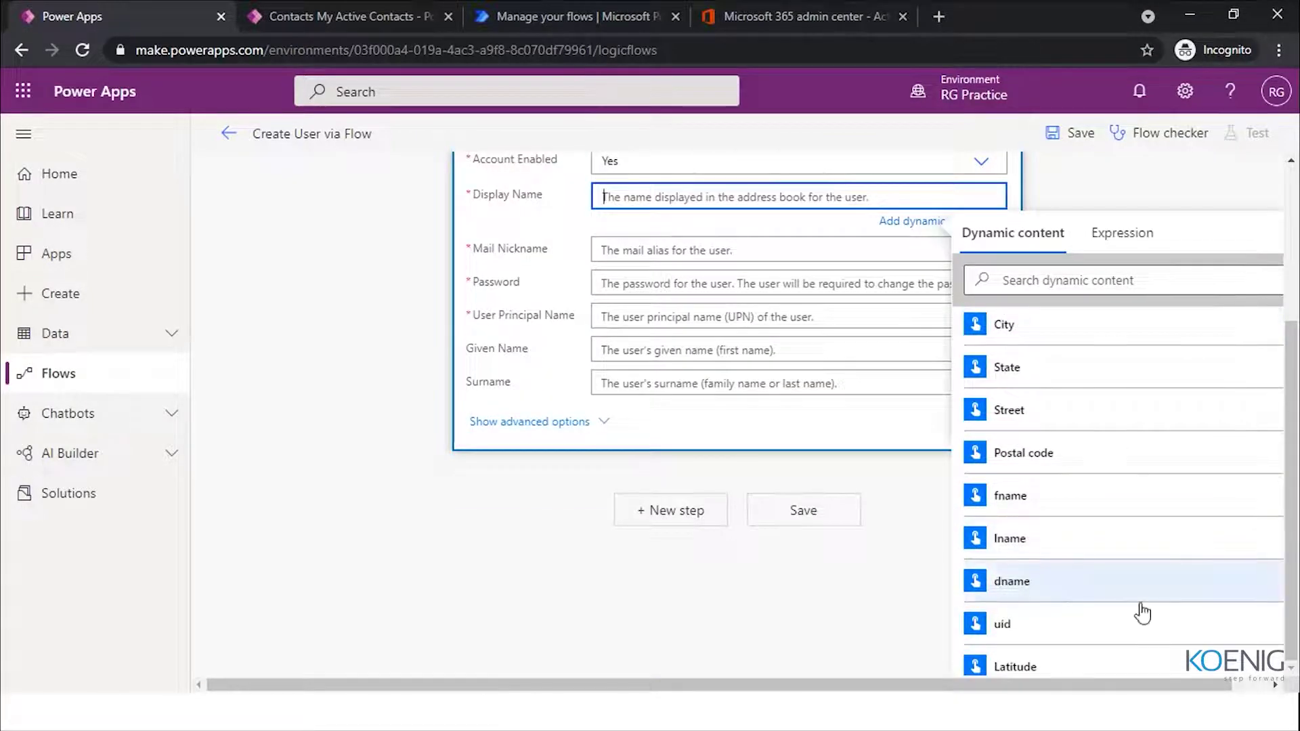
scroll(1143, 613, down, 1)
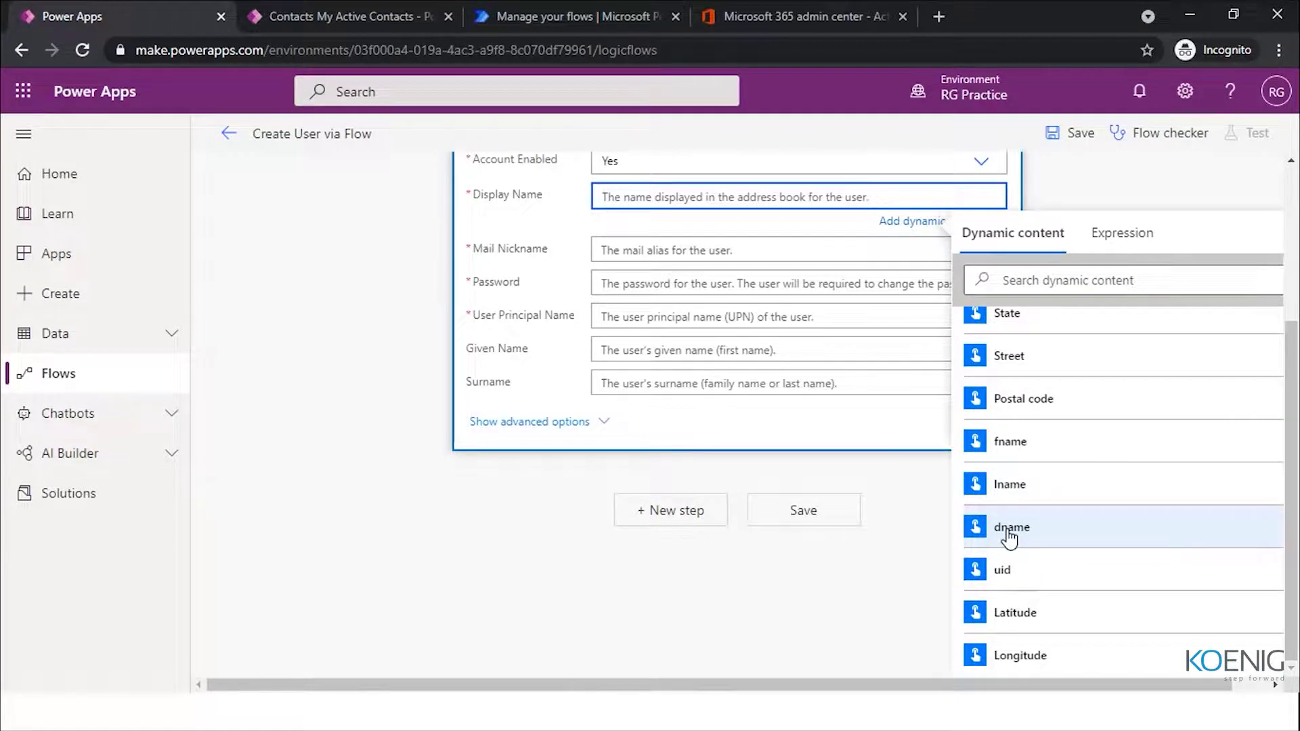
click(1011, 530)
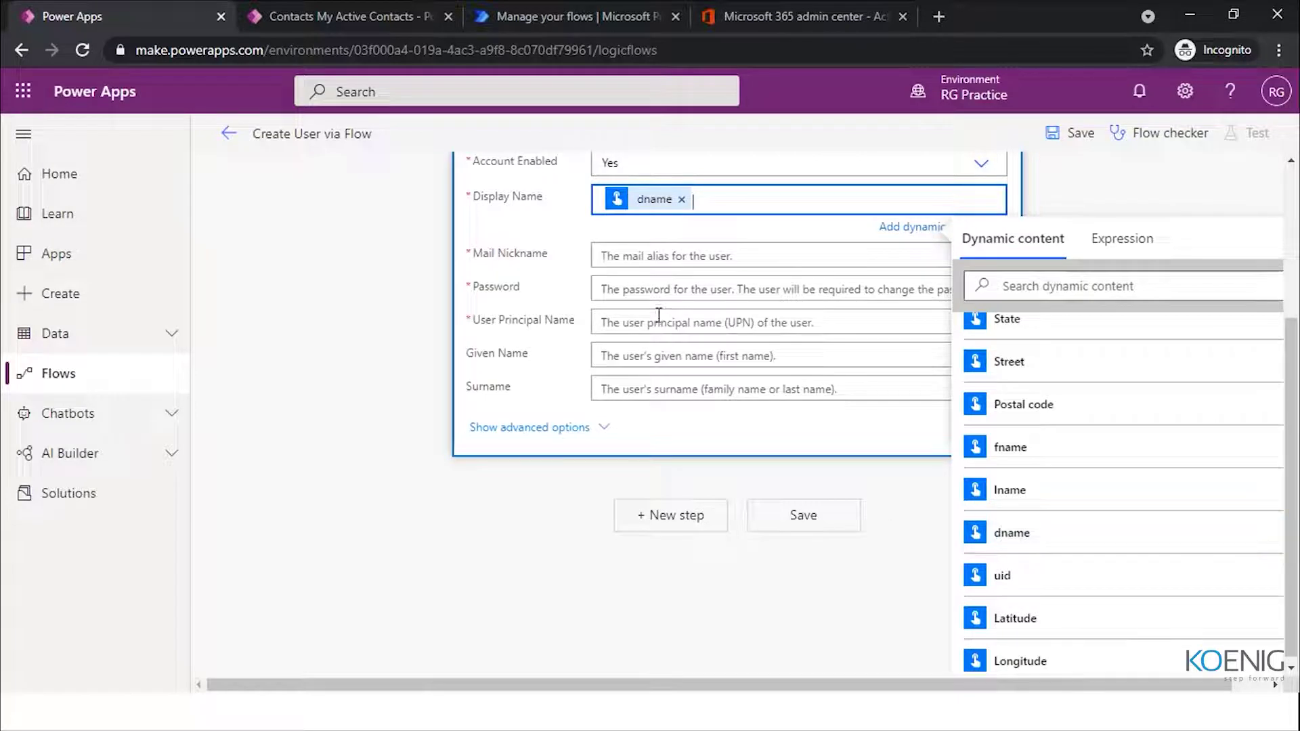
Map fname to mail nickname, Create User Password to password, and uid to user principal name.
click(644, 254)
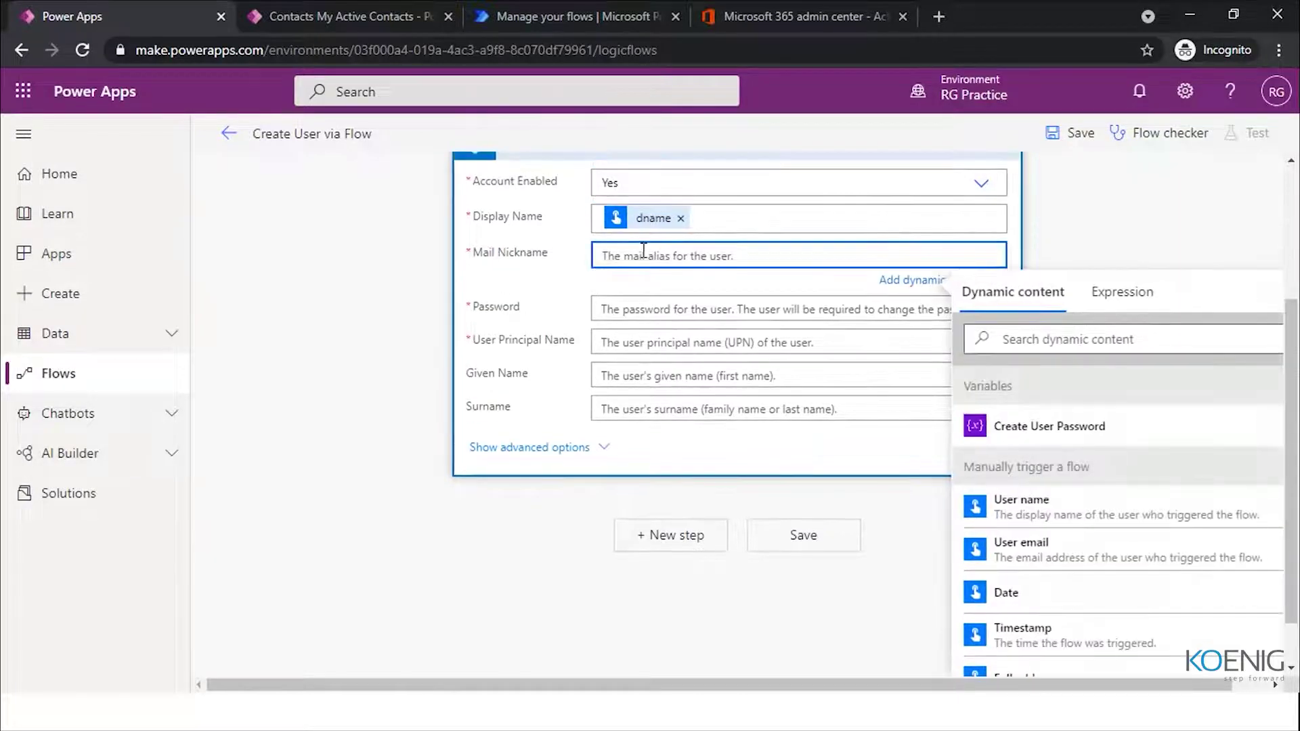
scroll(1140, 566, down, 4)
scroll(1142, 568, down, 5)
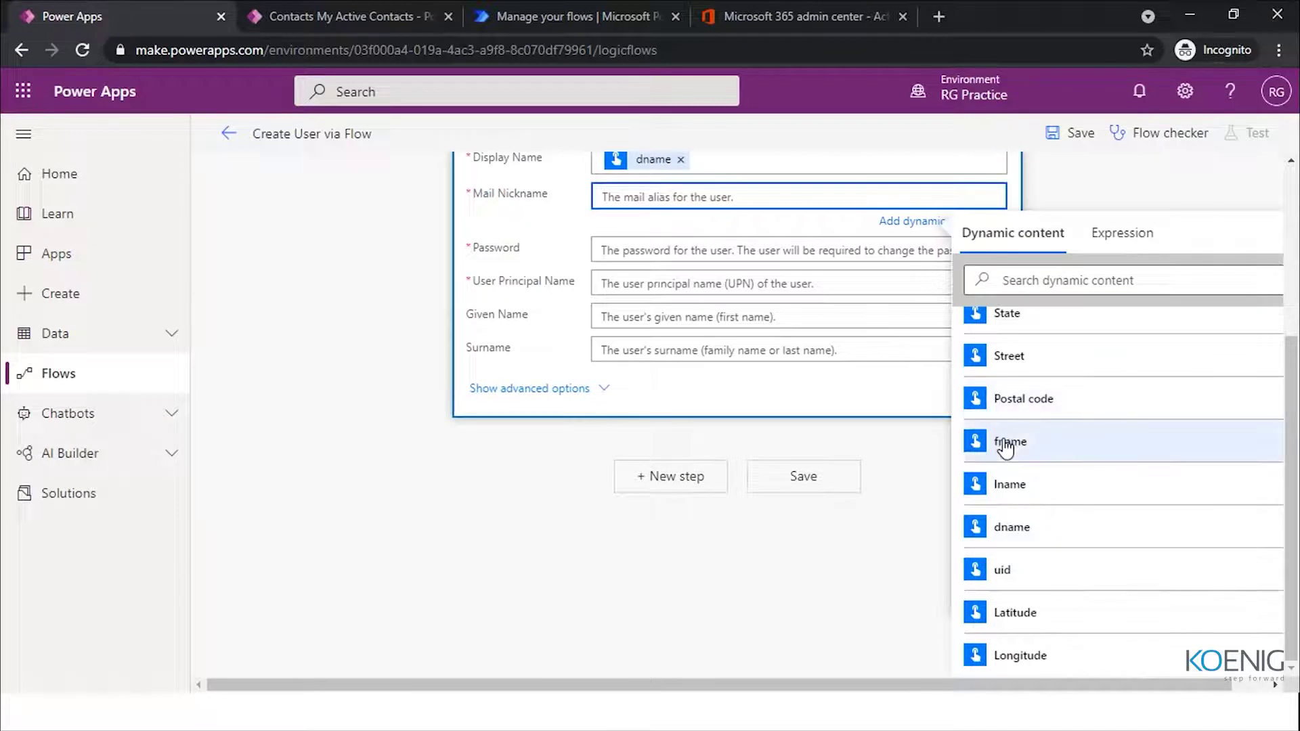
click(1007, 444)
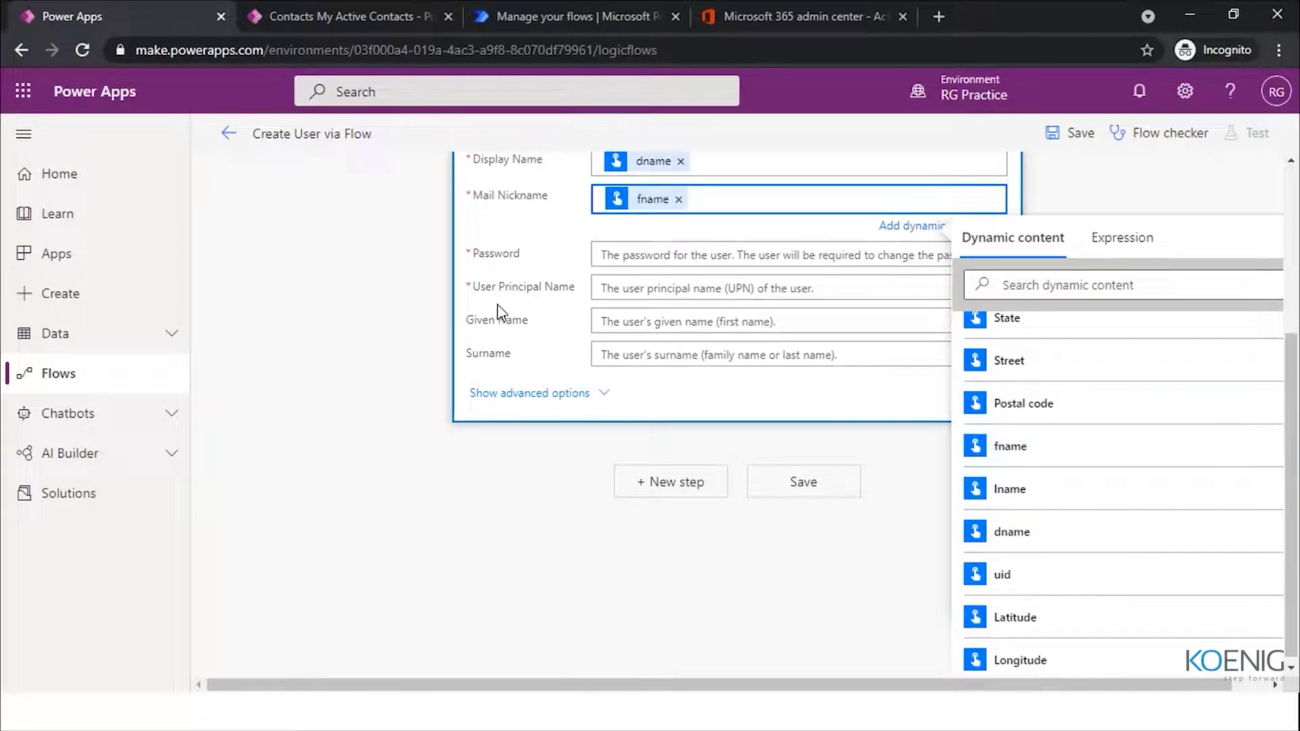
click(621, 256)
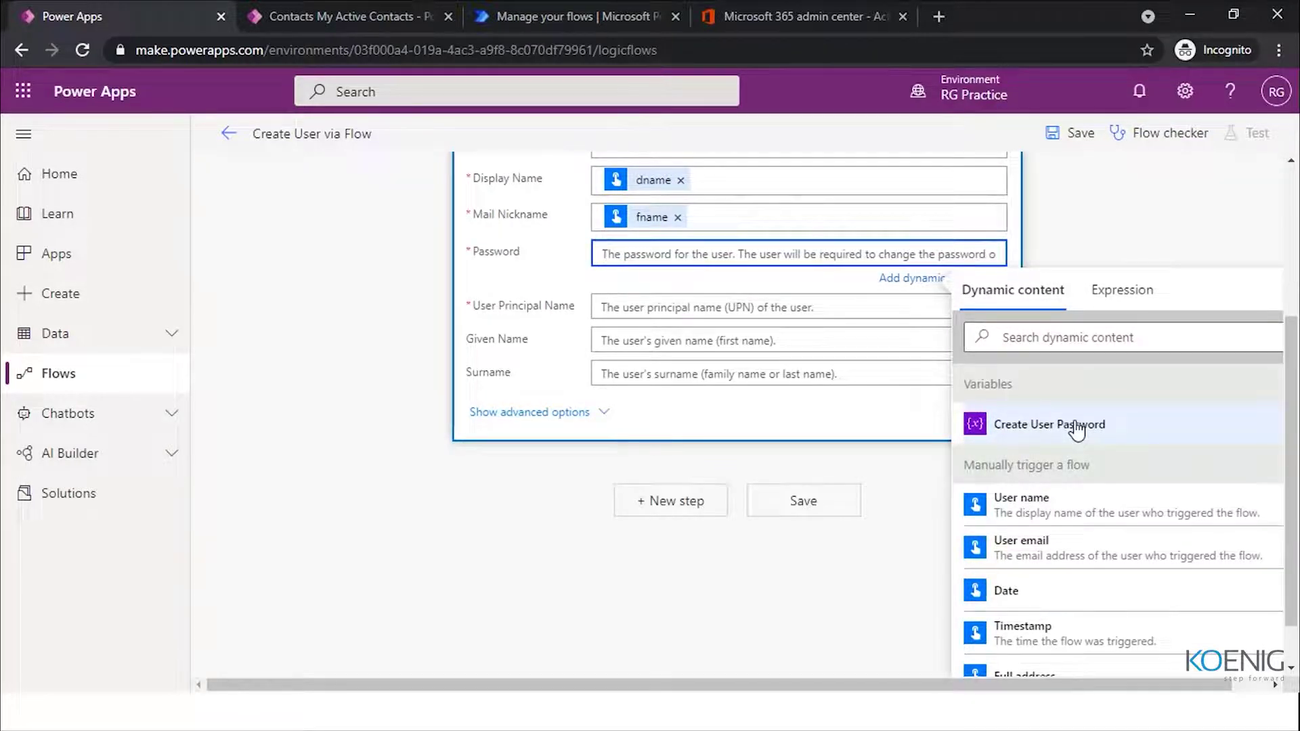
click(1077, 428)
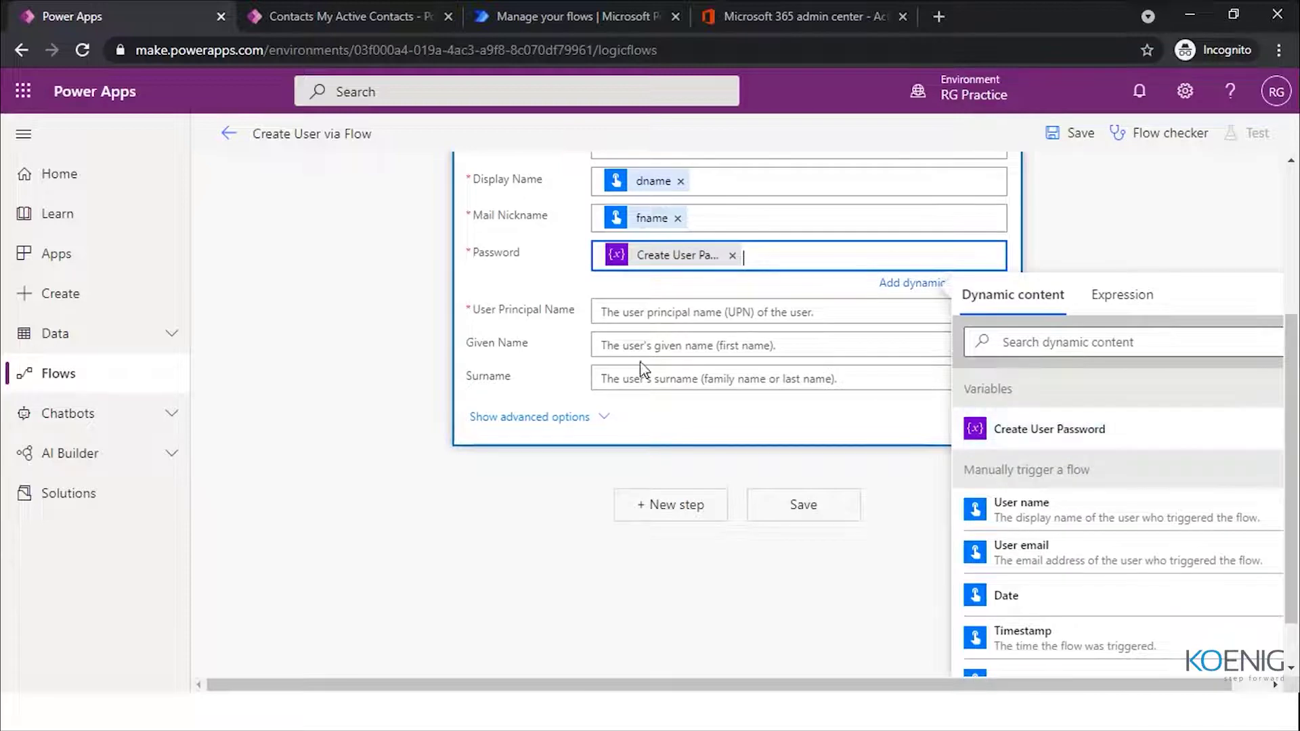
click(627, 314)
scroll(1097, 549, down, 6)
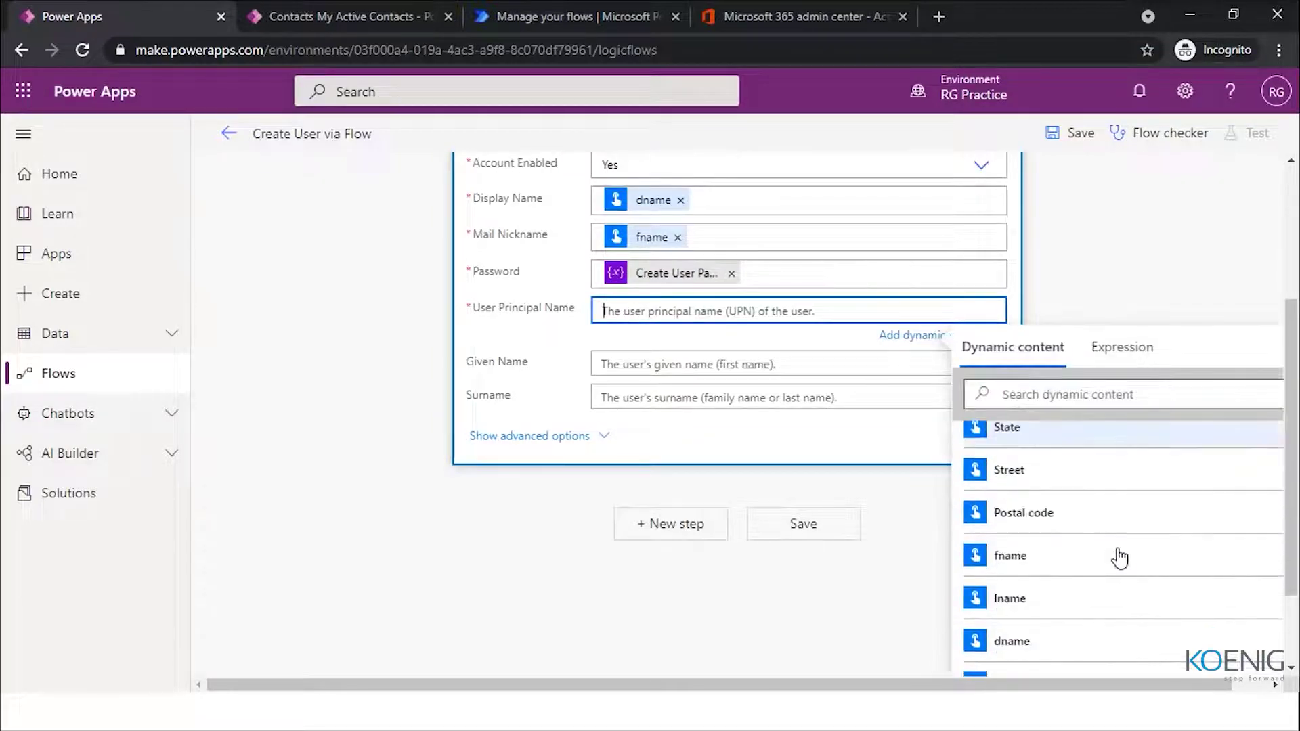
click(1030, 576)
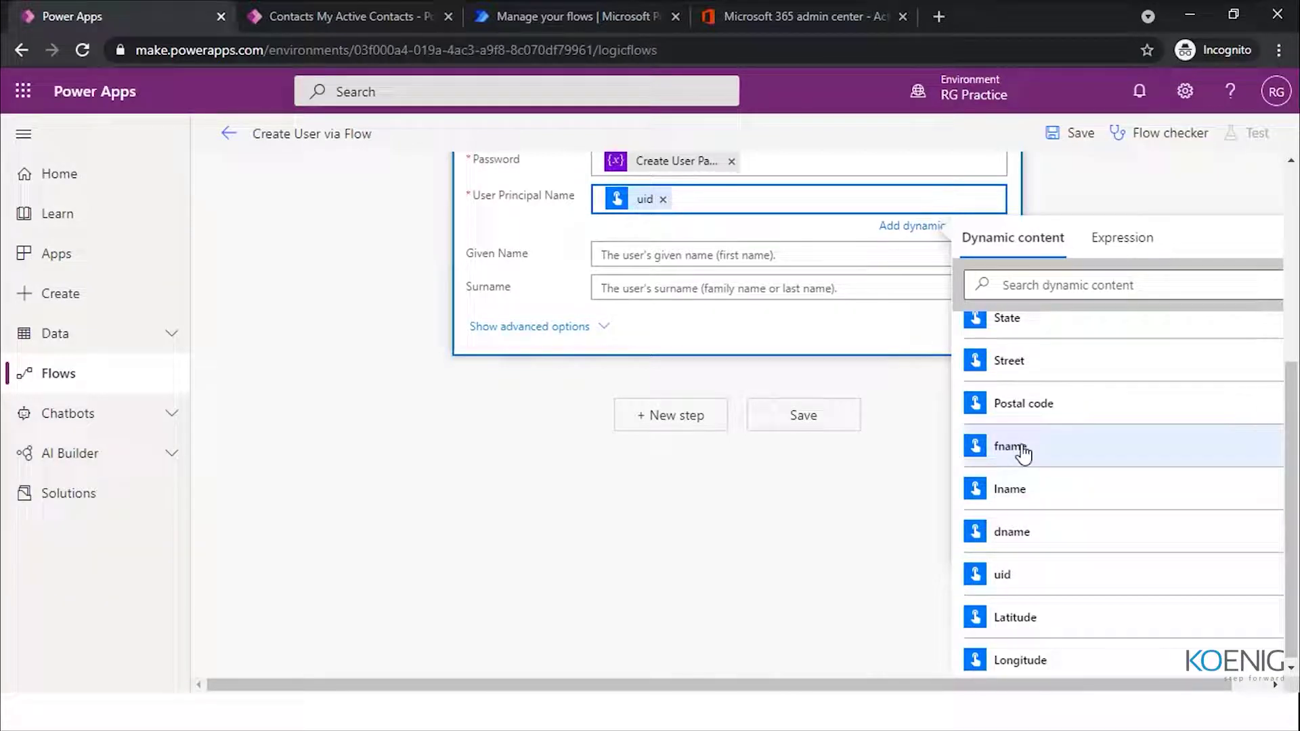
Map fname to given name and lname to surname, then collapse the Create user step.
click(677, 255)
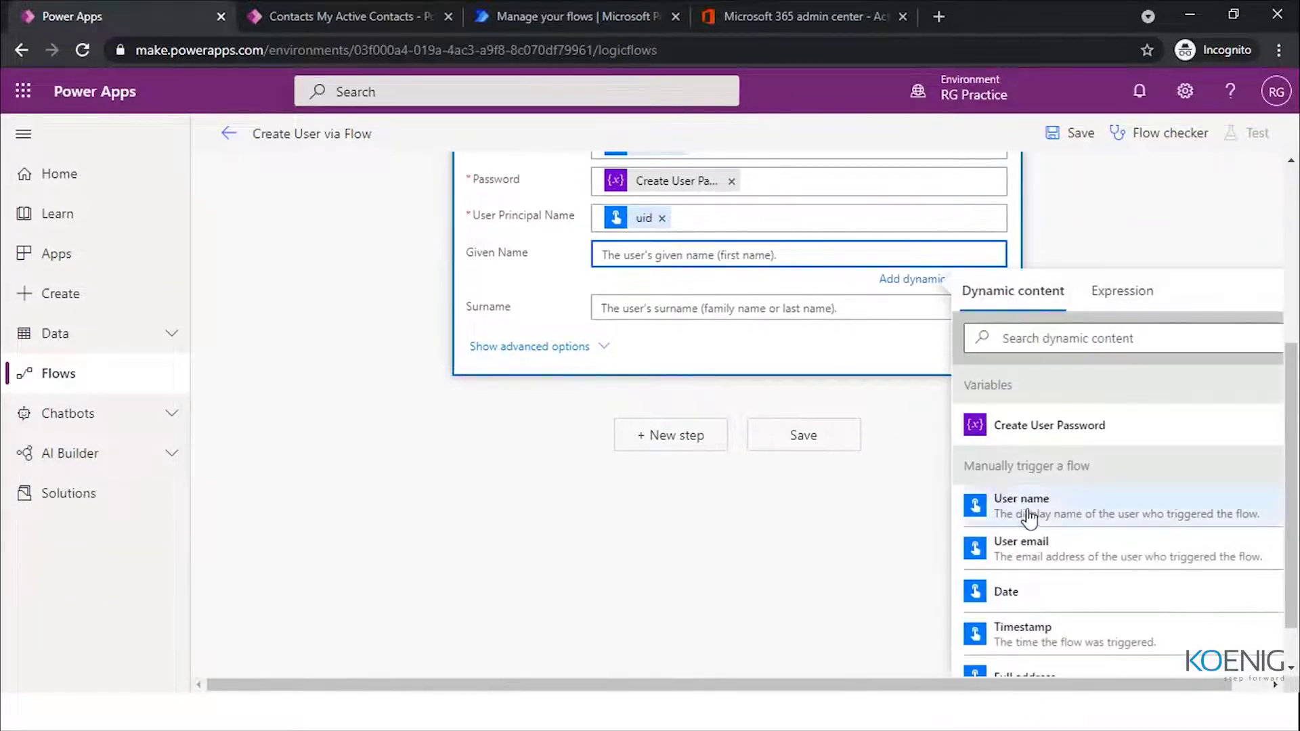
scroll(1076, 598, down, 3)
scroll(1075, 597, down, 3)
click(1022, 505)
click(649, 308)
scroll(1084, 613, down, 6)
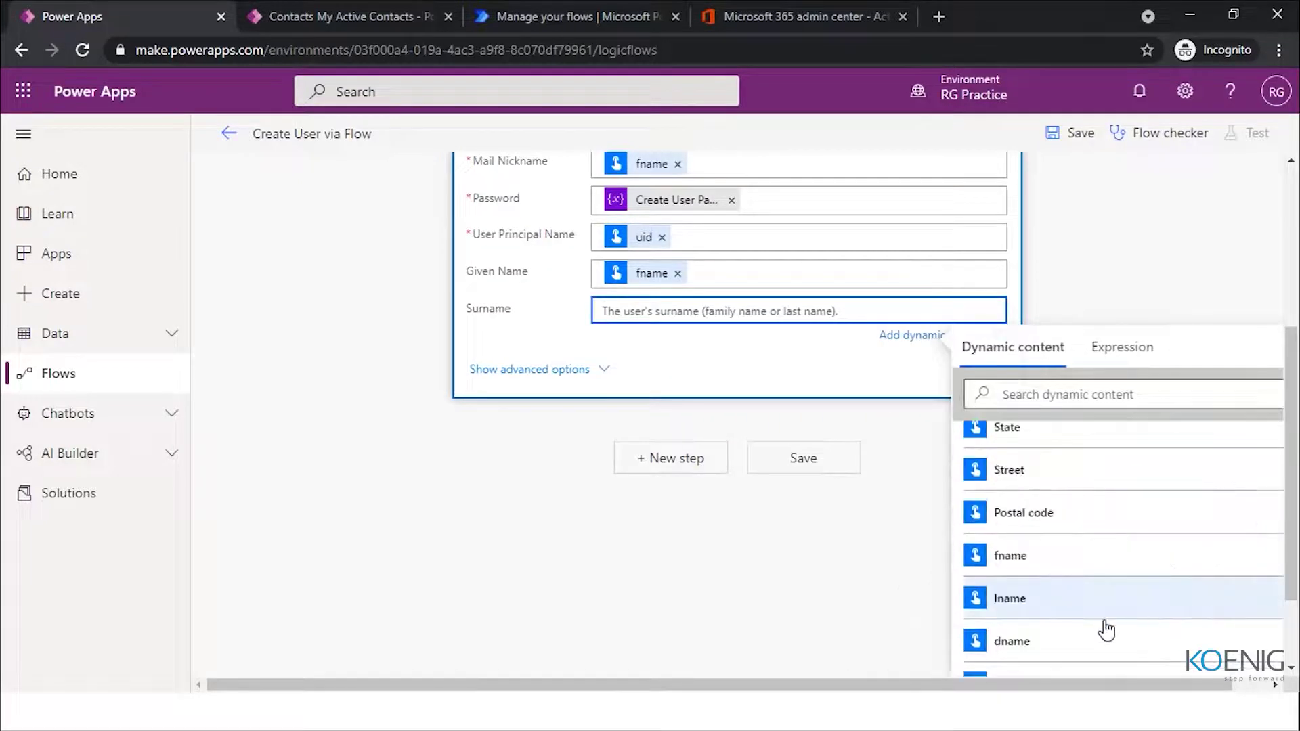
click(1010, 596)
click(543, 596)
scroll(543, 596, up, 3)
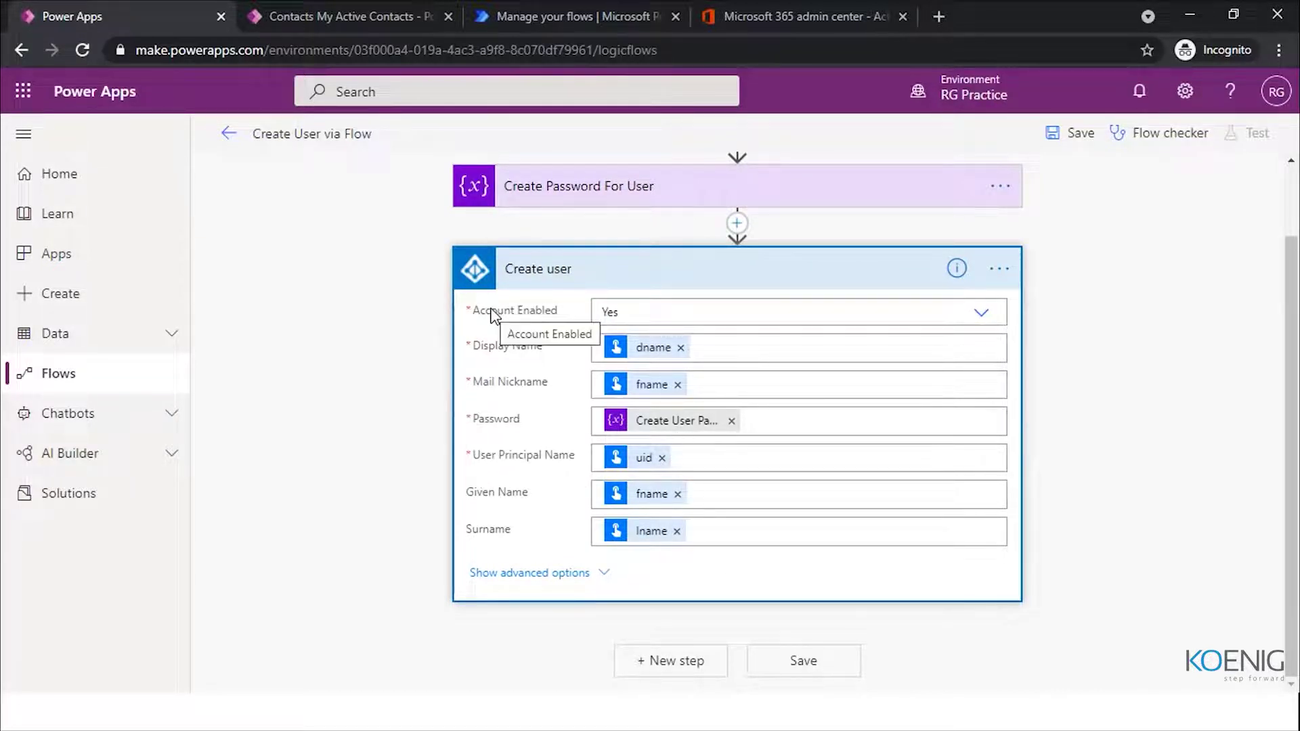
click(705, 275)
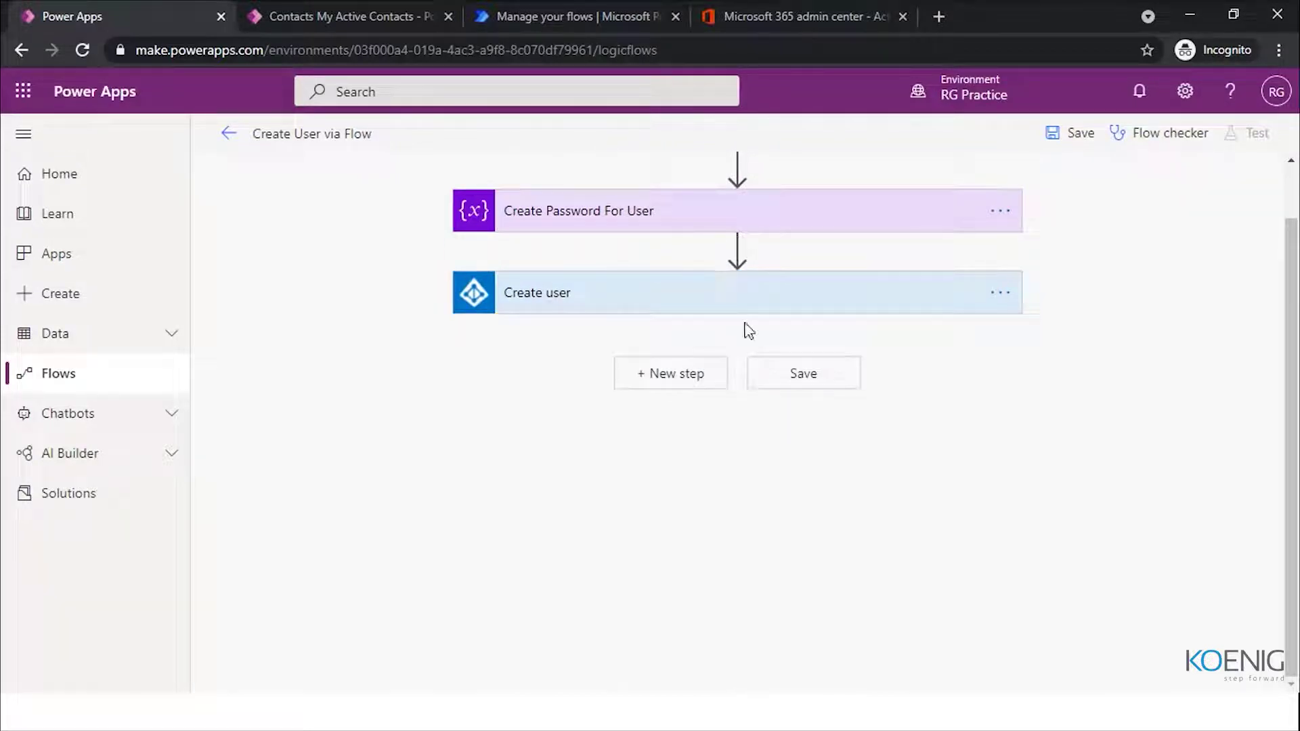
Switch from Outlook back to the Create User via Flow editor in Chrome.
scroll(745, 328, up, 1)
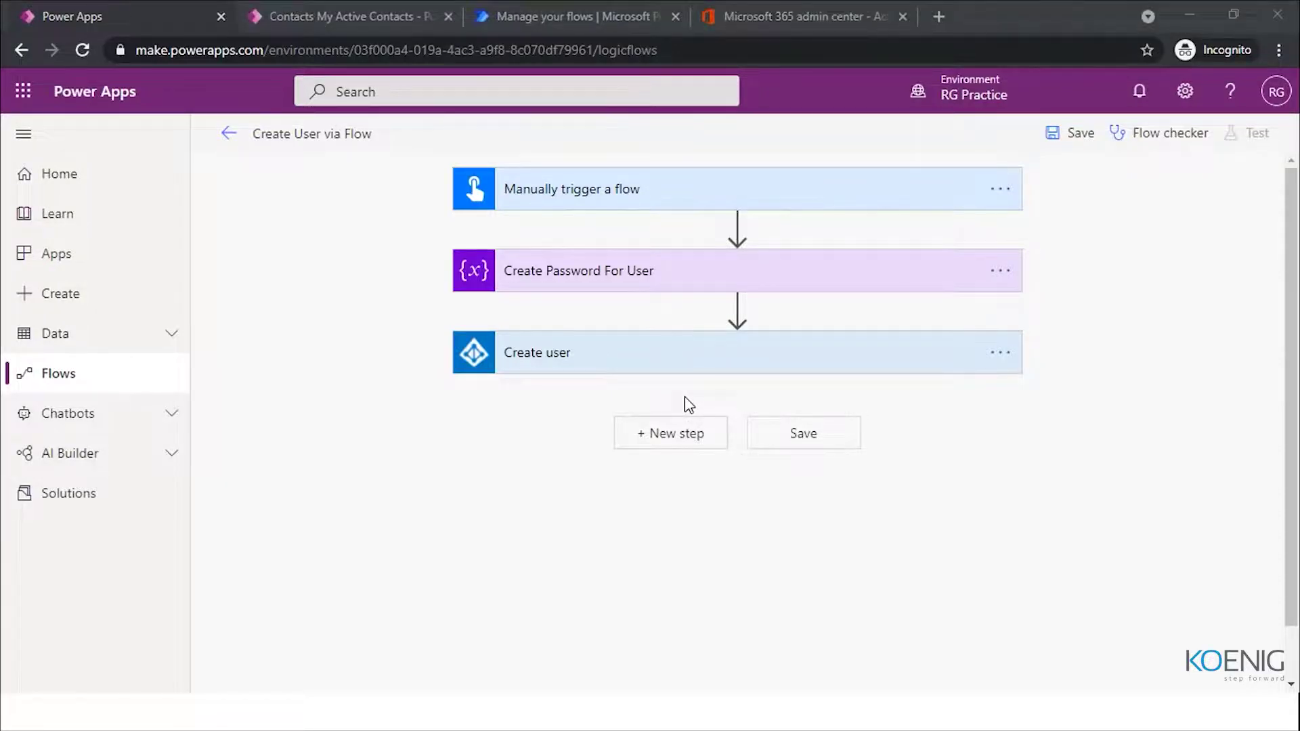
key(alt+Tab)
key(alt+Tab)
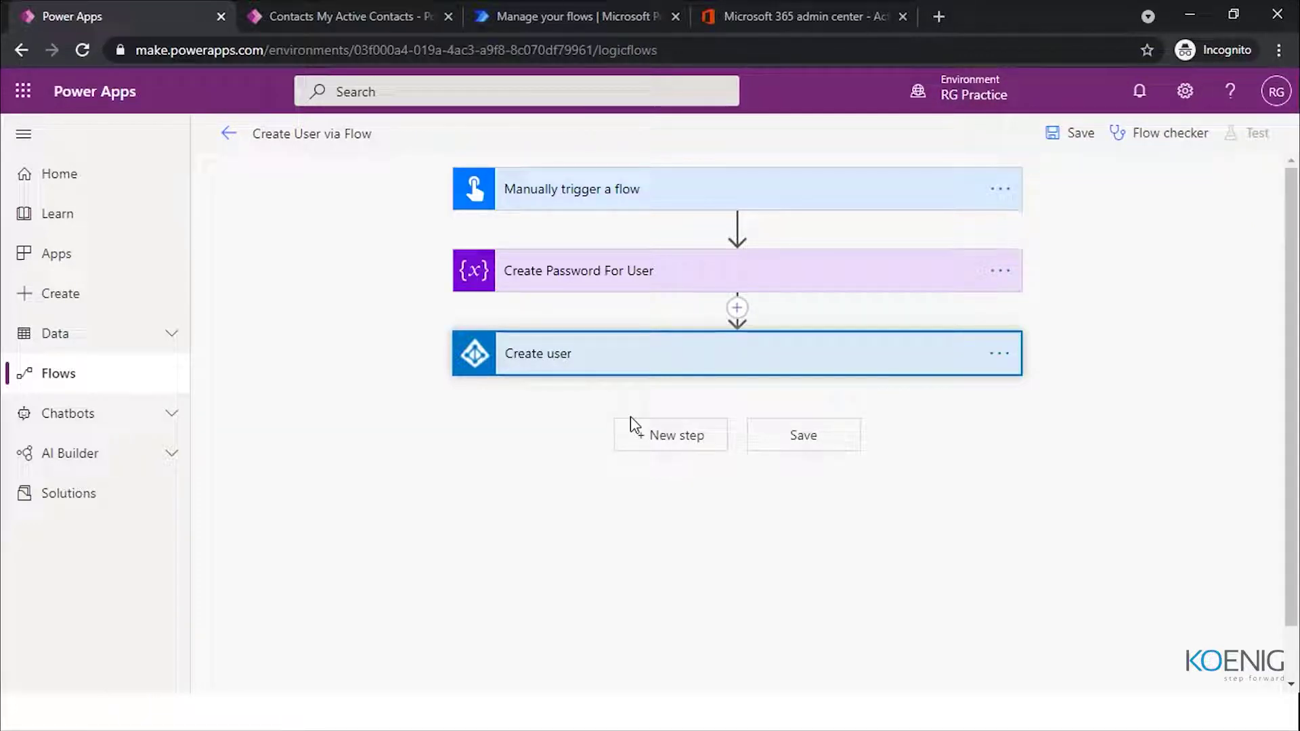
Add an Office 365 Outlook 'Send an email (V2)' step after Create user.
click(673, 437)
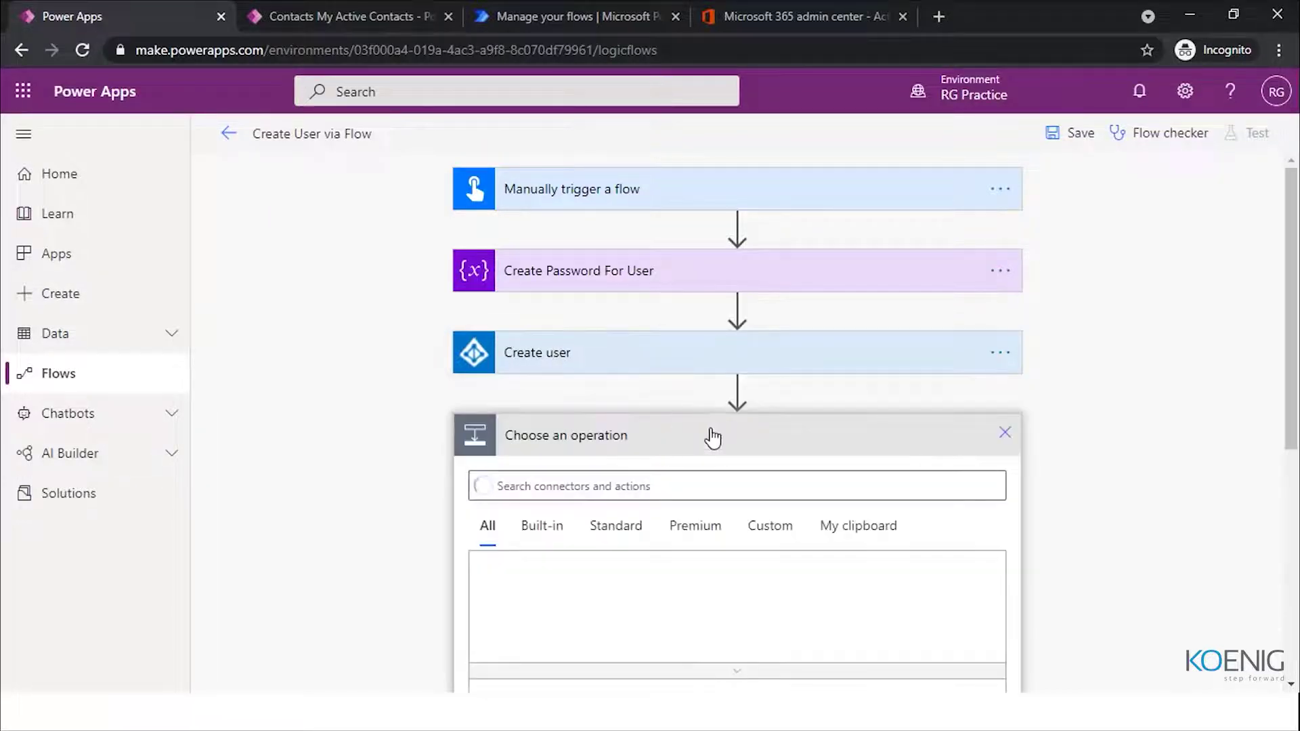
scroll(1176, 447, down, 3)
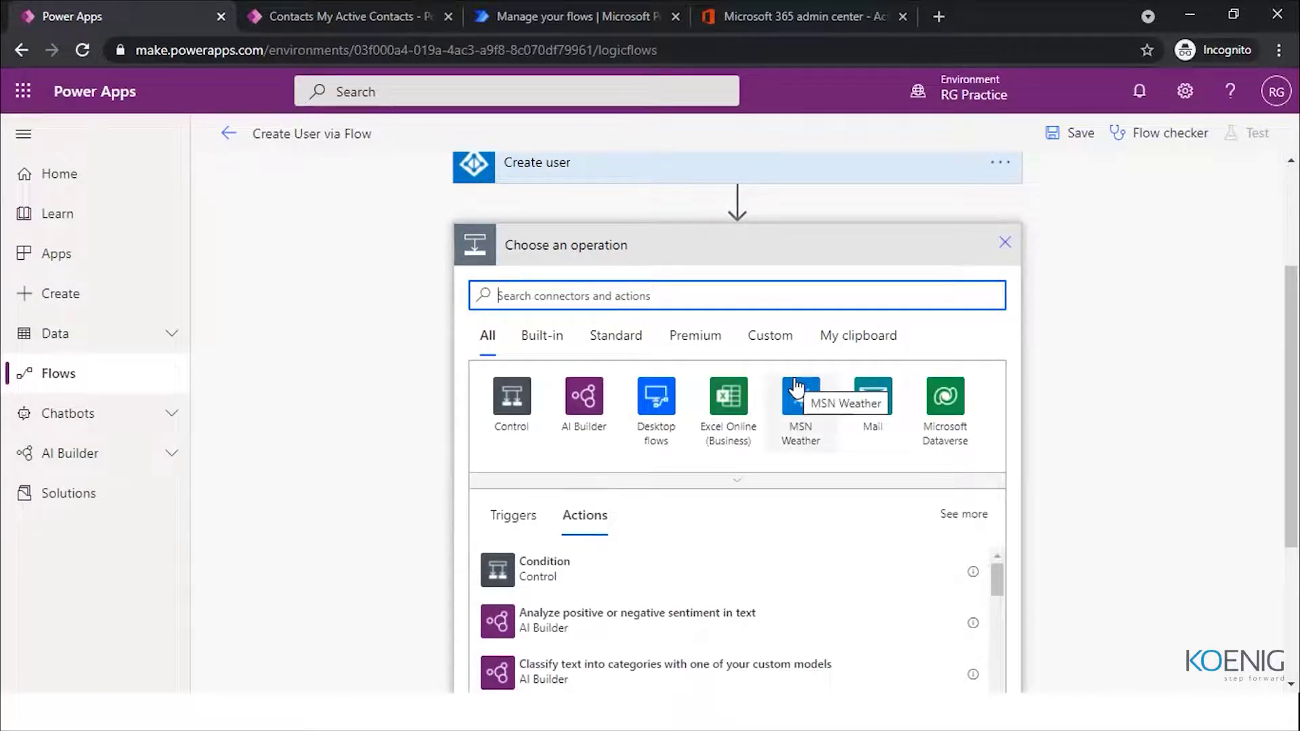
text(outloo)
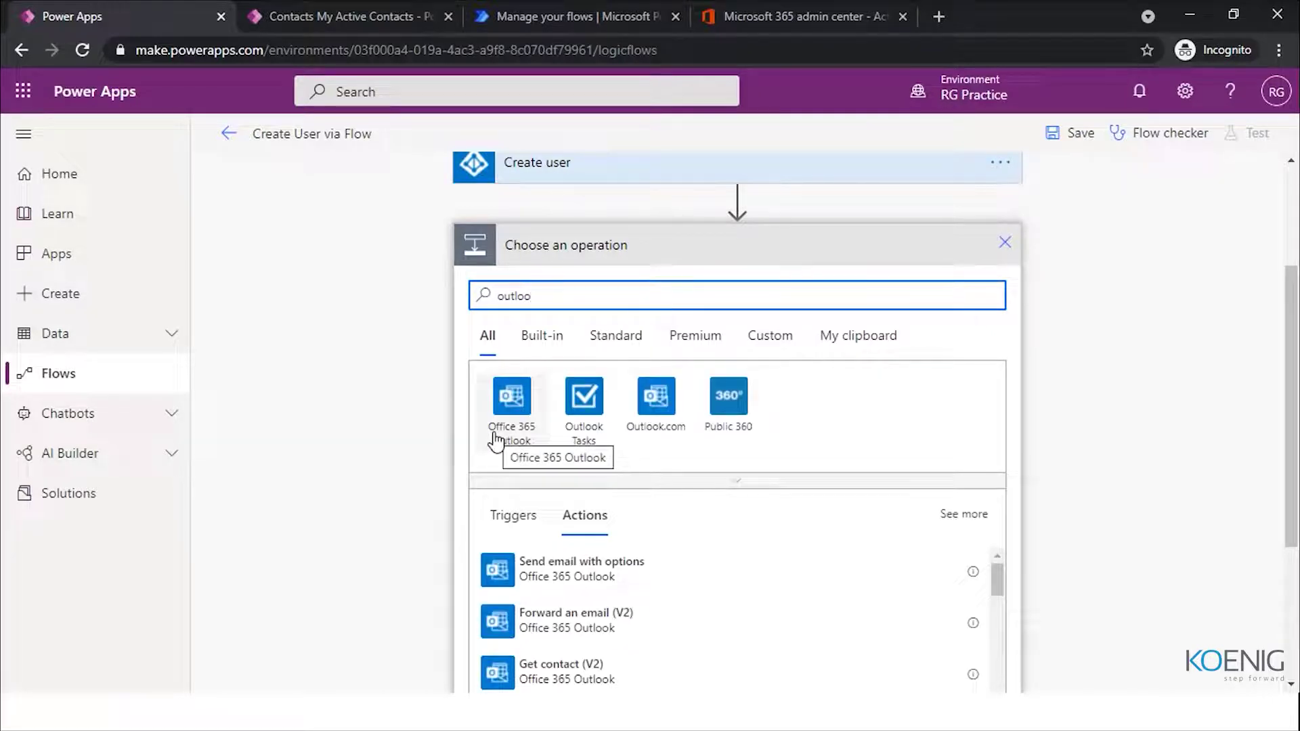
click(513, 410)
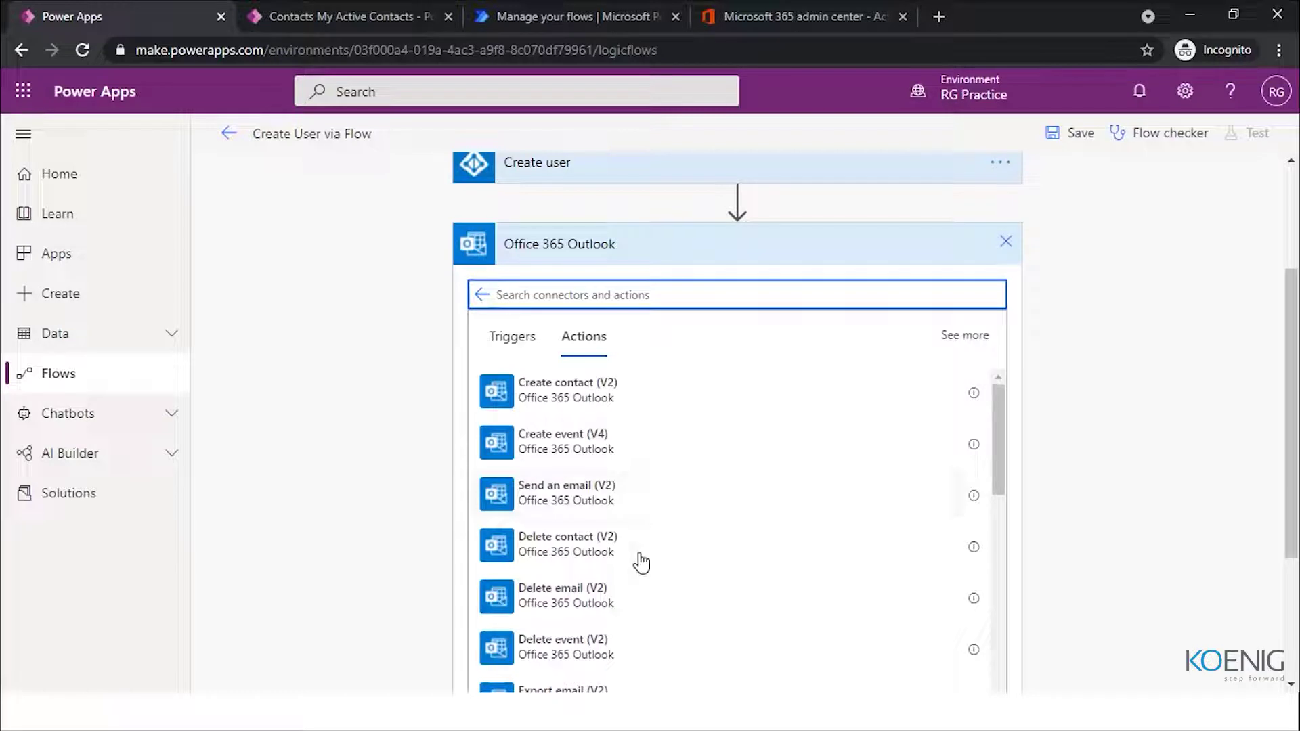
scroll(763, 581, down, 1)
scroll(763, 580, down, 2)
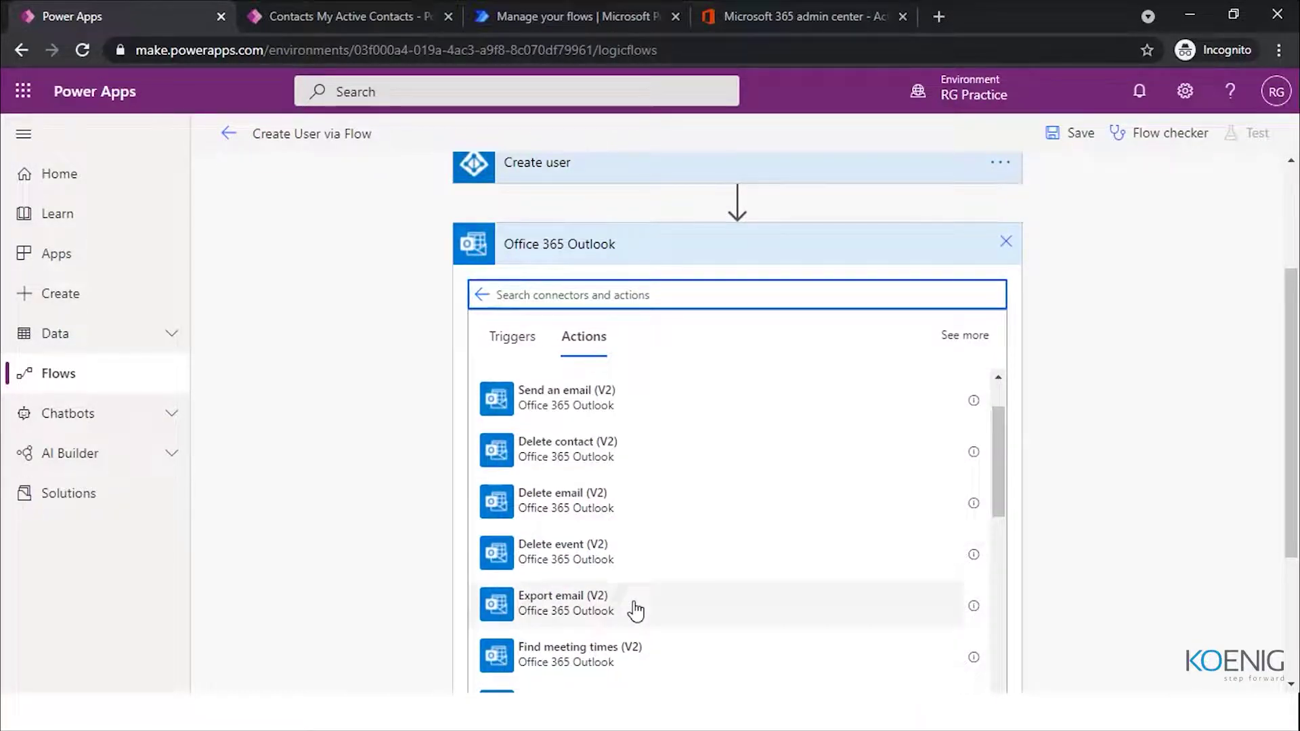
scroll(640, 609, up, 2)
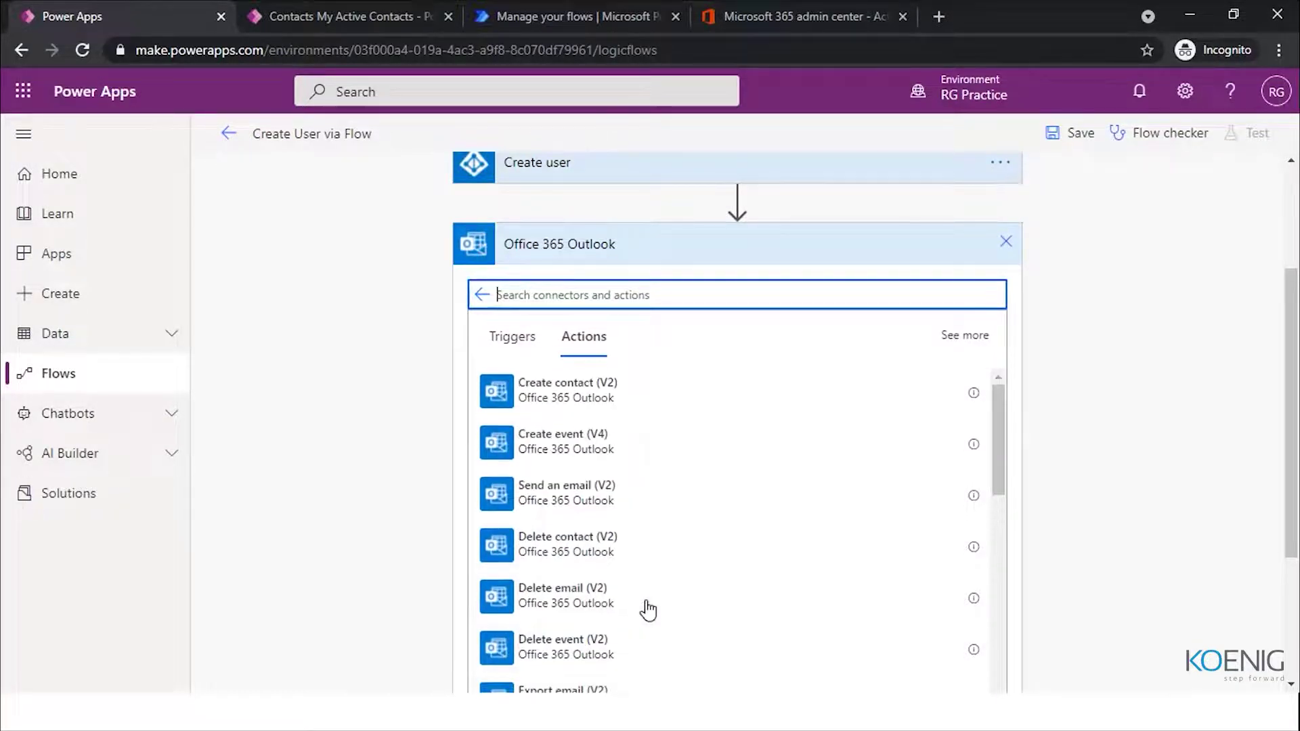
click(561, 508)
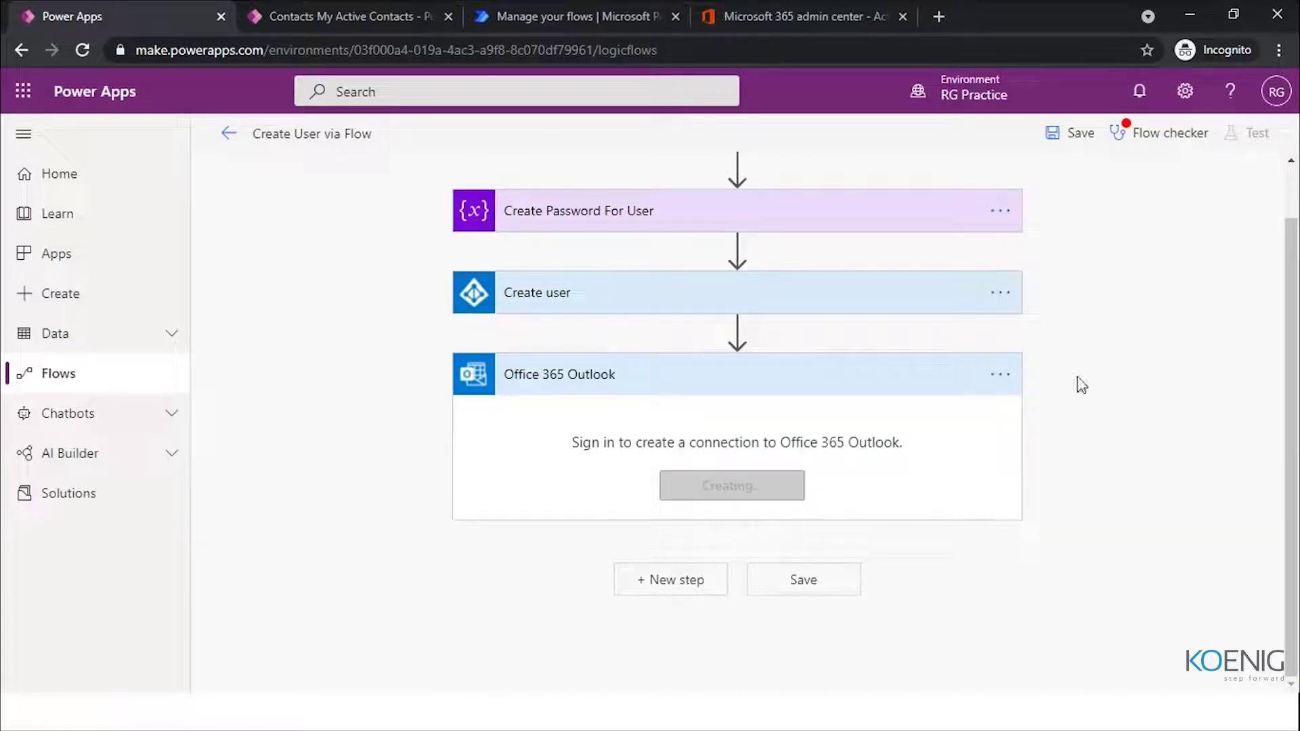
click(1009, 377)
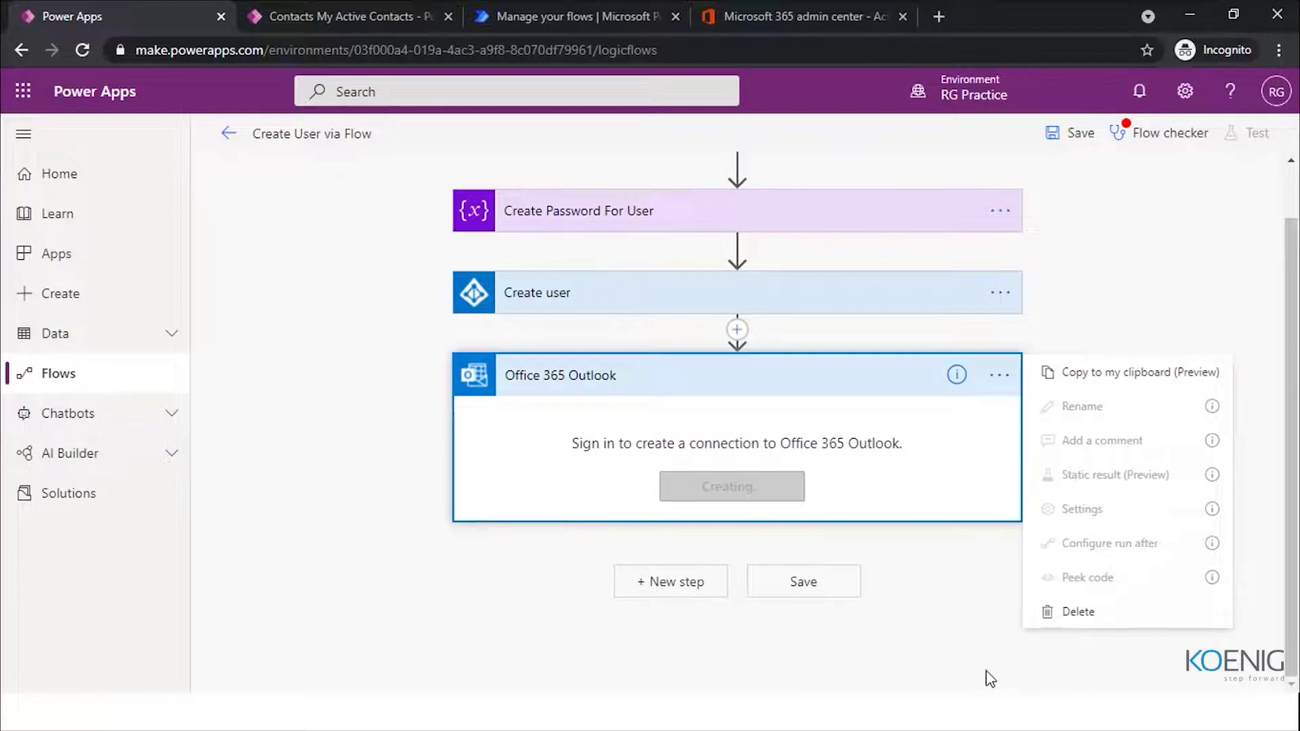
Sign in to Office 365 Outlook using a different work account's e-mail and password.
click(746, 535)
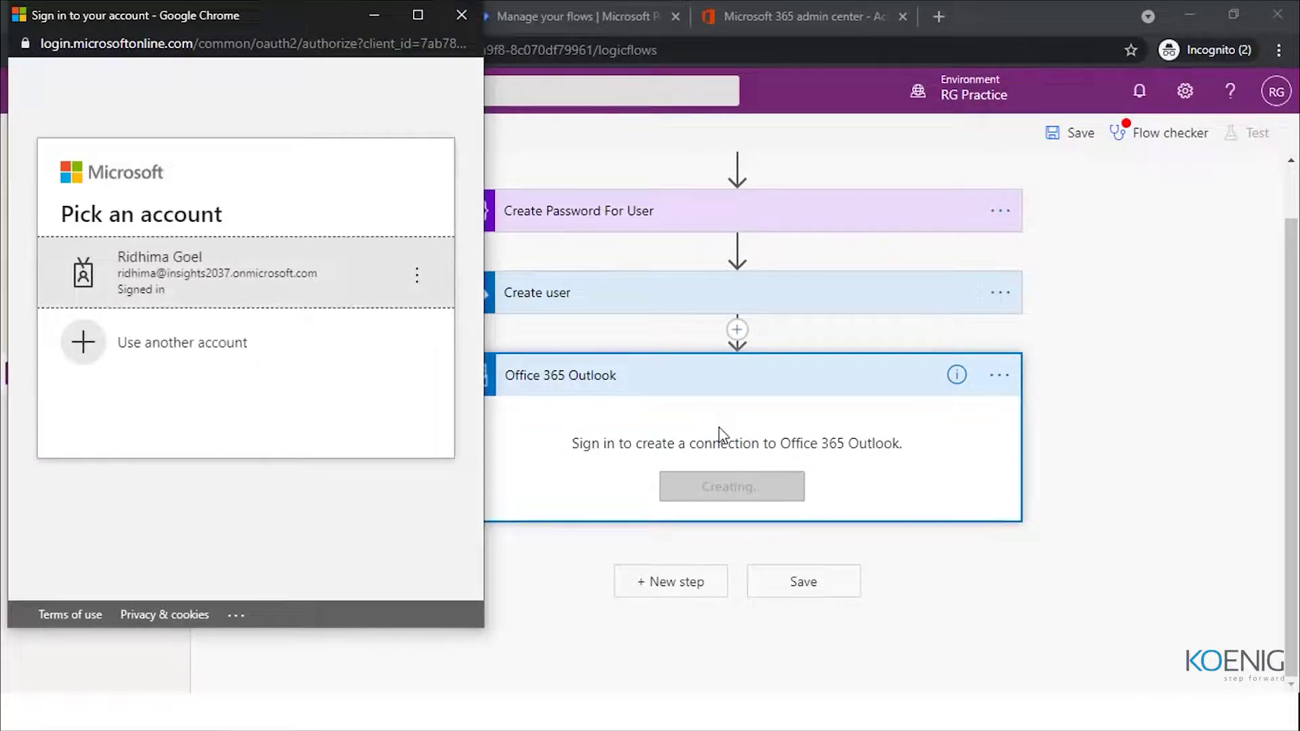
click(189, 361)
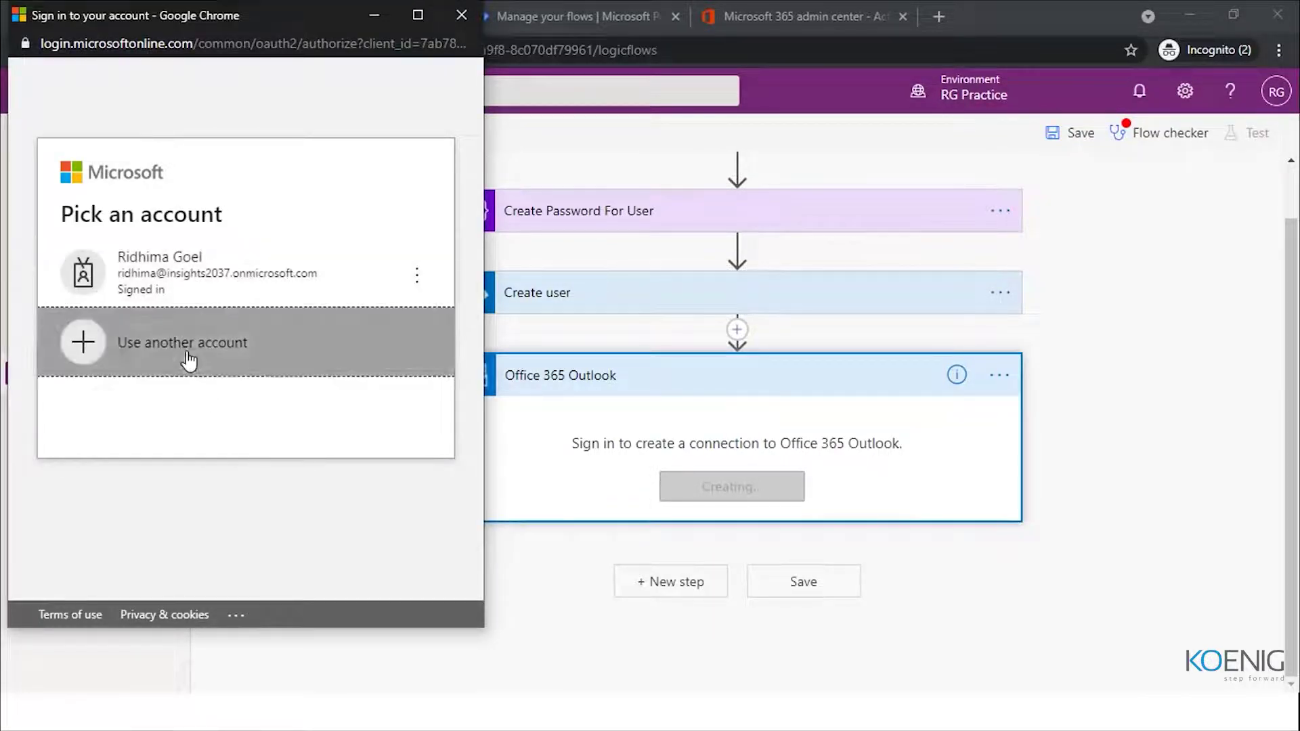
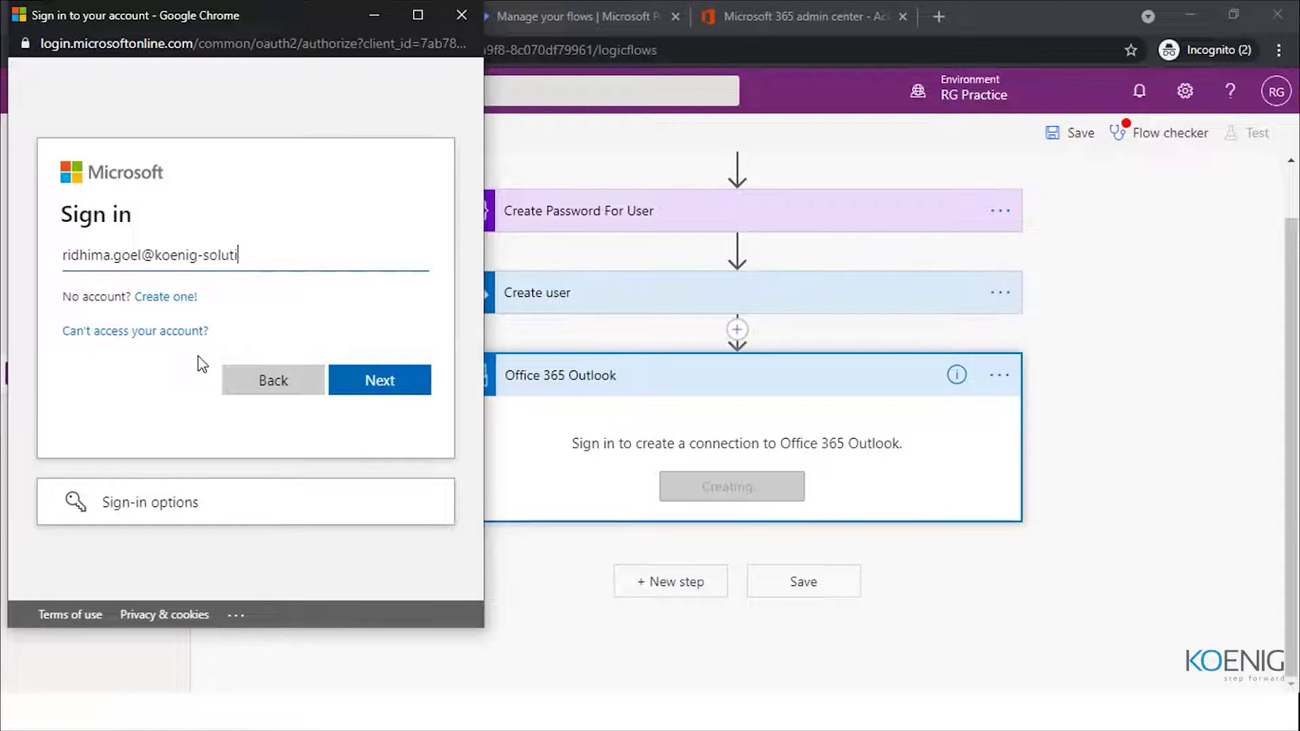
click(369, 379)
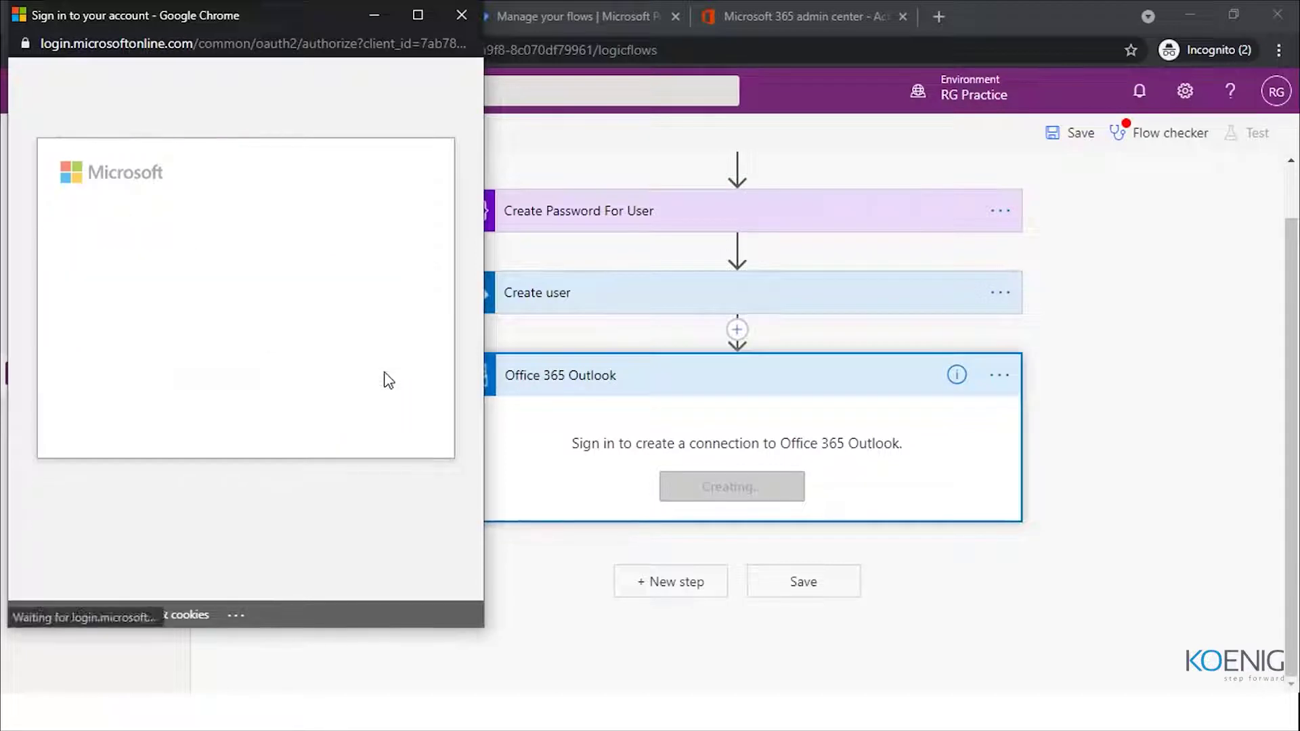
text(•••••••)
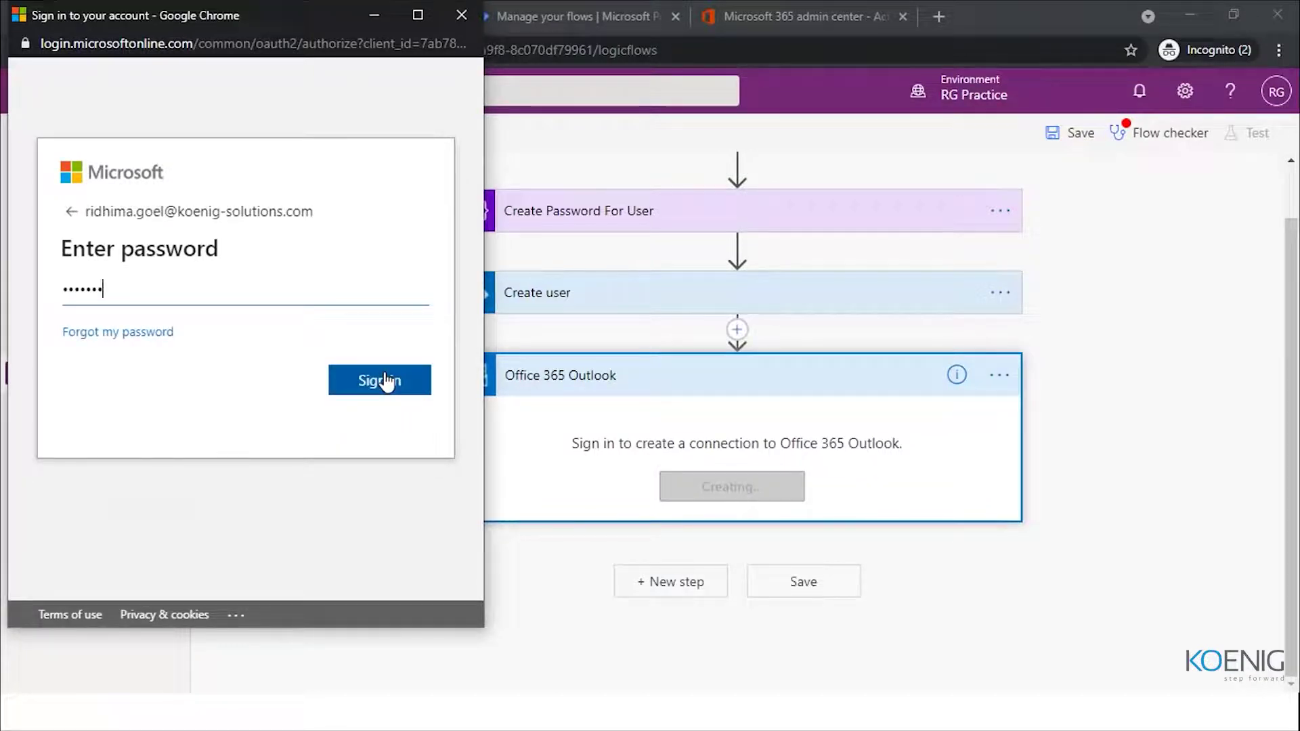
text(••)
click(384, 374)
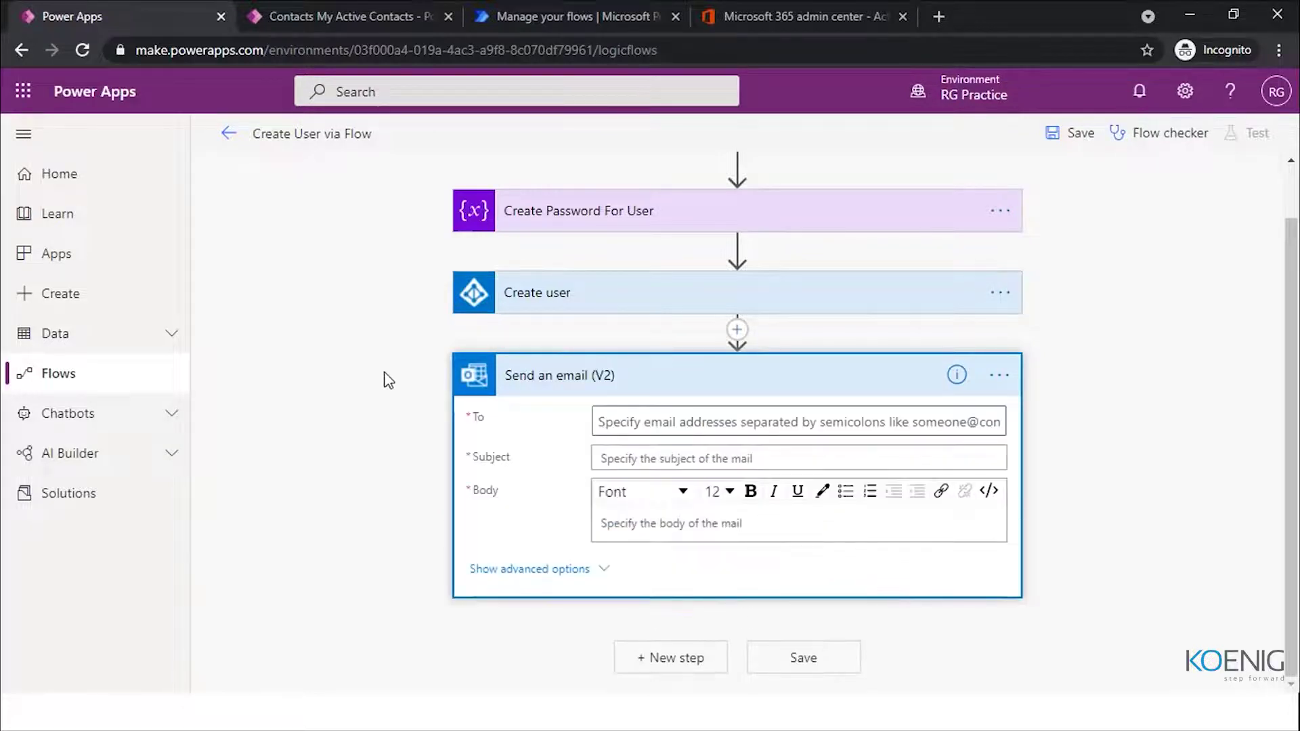
Enter the work e-mail address as the To recipient of the Send an email (V2) step.
click(619, 421)
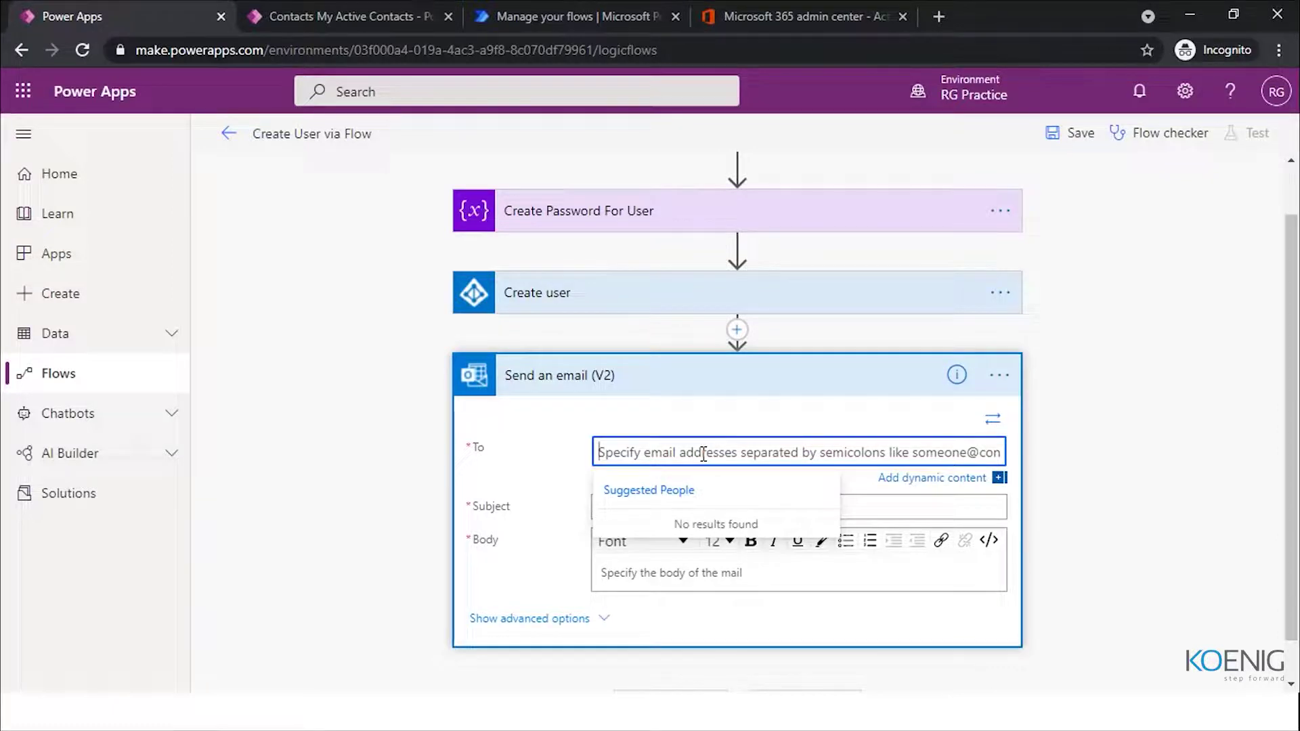
text(ridhima)
key(BackSpace)
key(BackSpace)
key(BackSpace)
key(BackSpace)
key(BackSpace)
key(BackSpace)
key(BackSpace)
key(BackSpace)
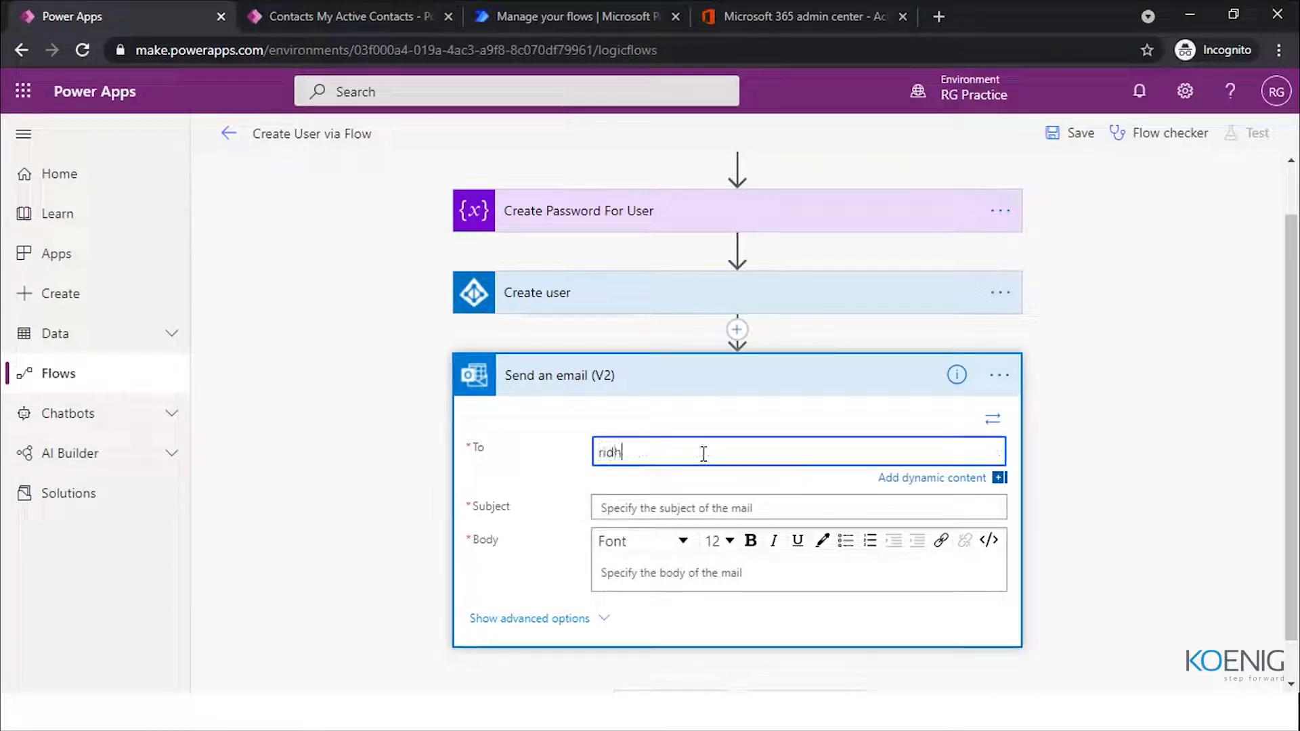
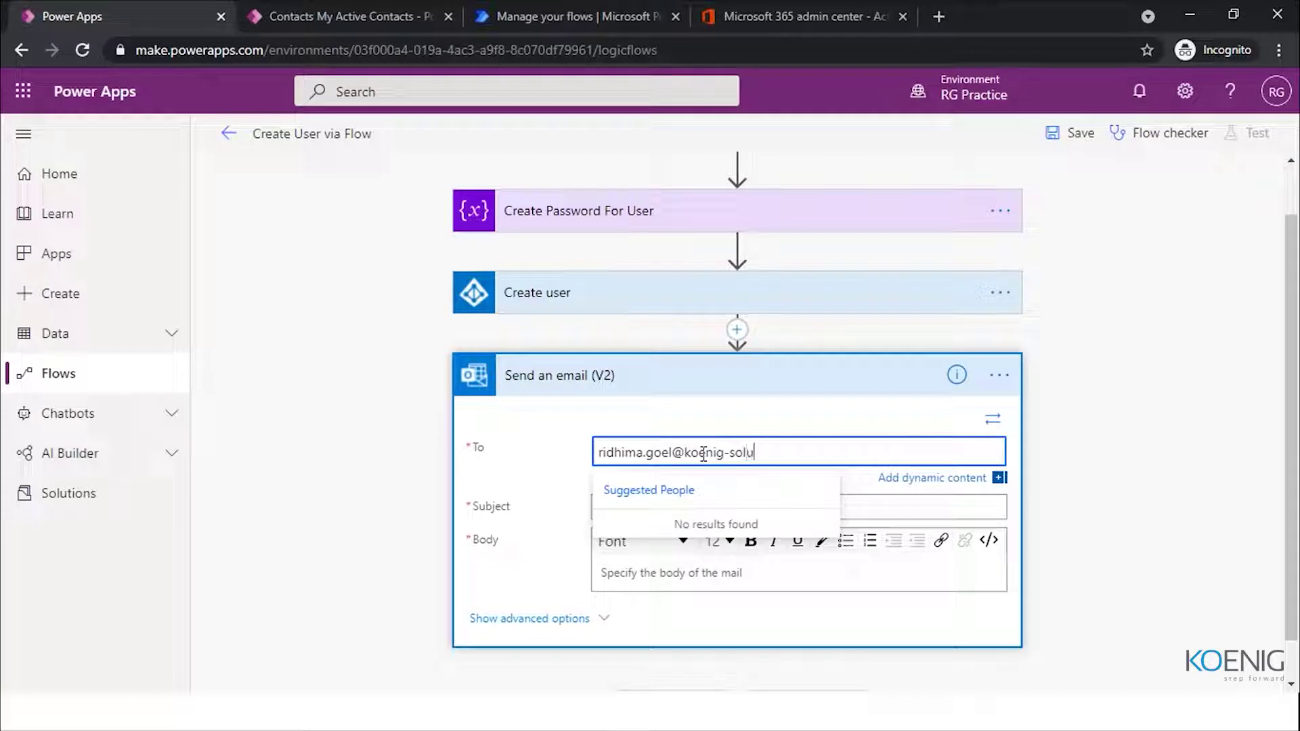
key(Tab)
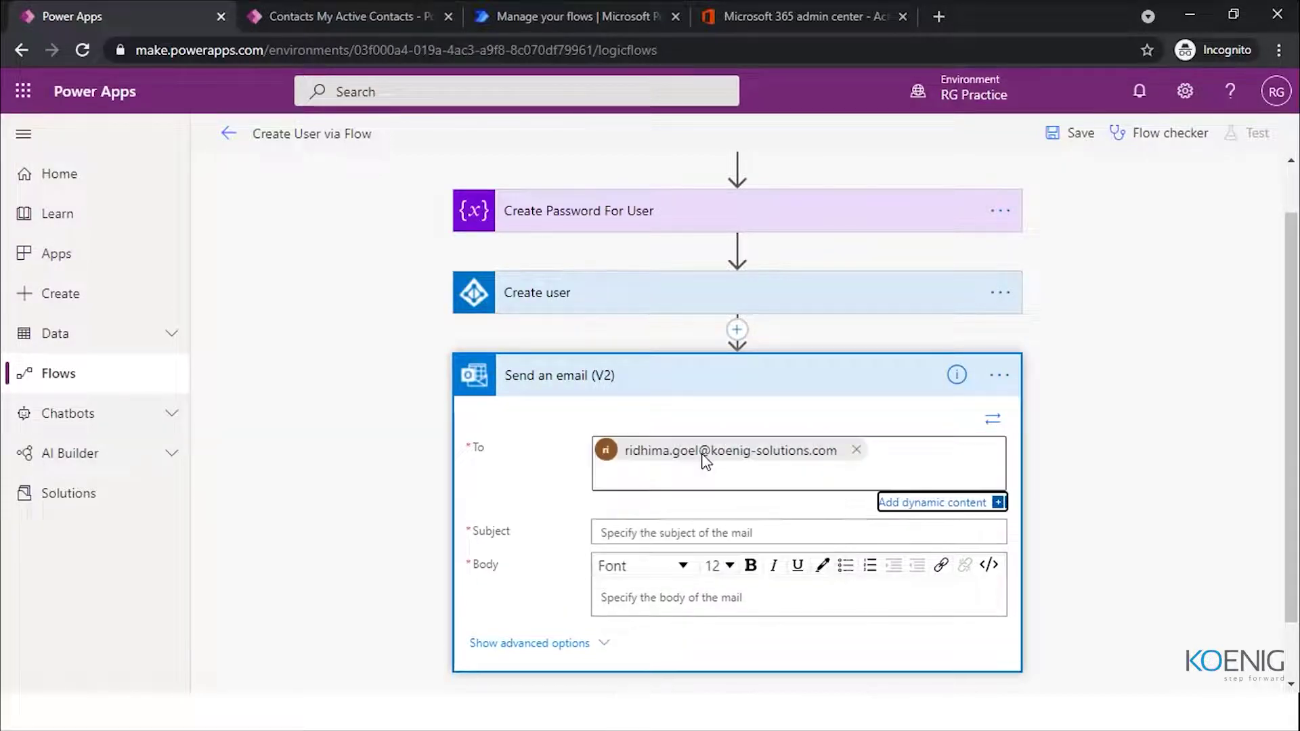
click(642, 533)
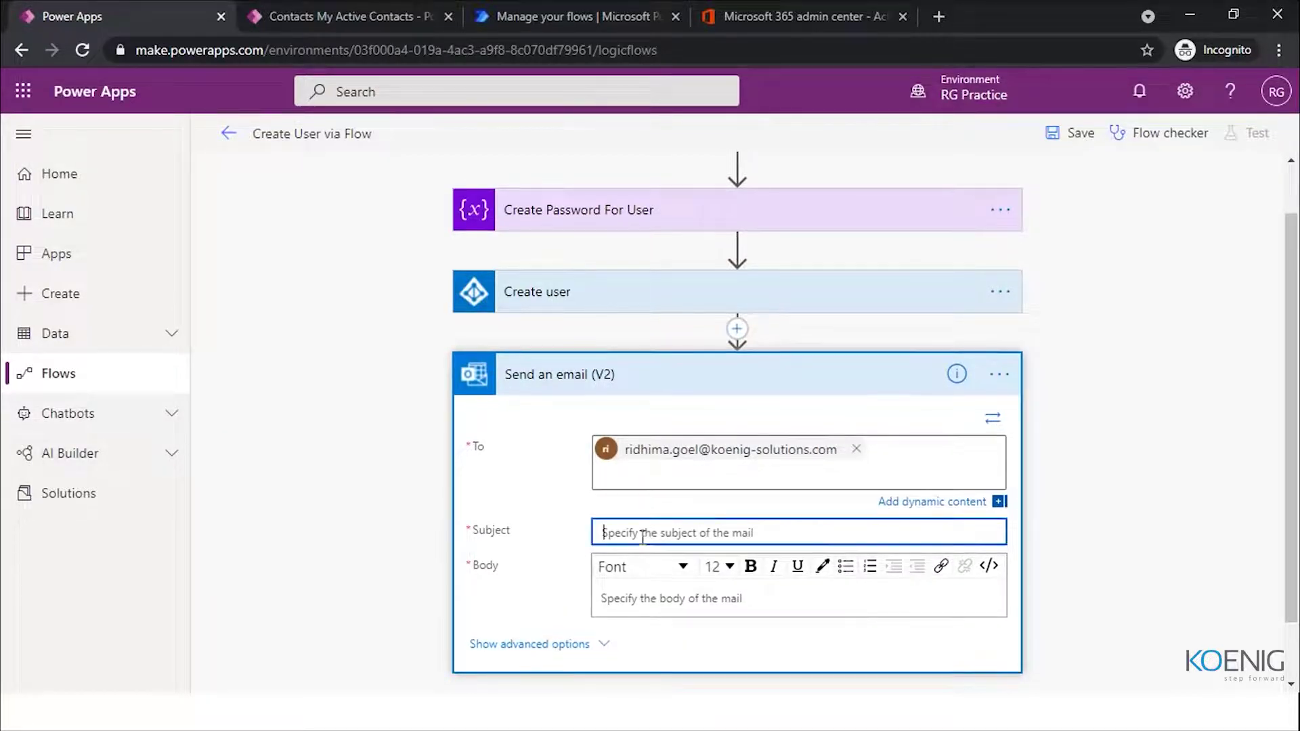
Set the email subject to 'User Creation'.
text(User Creatio)
text(n)
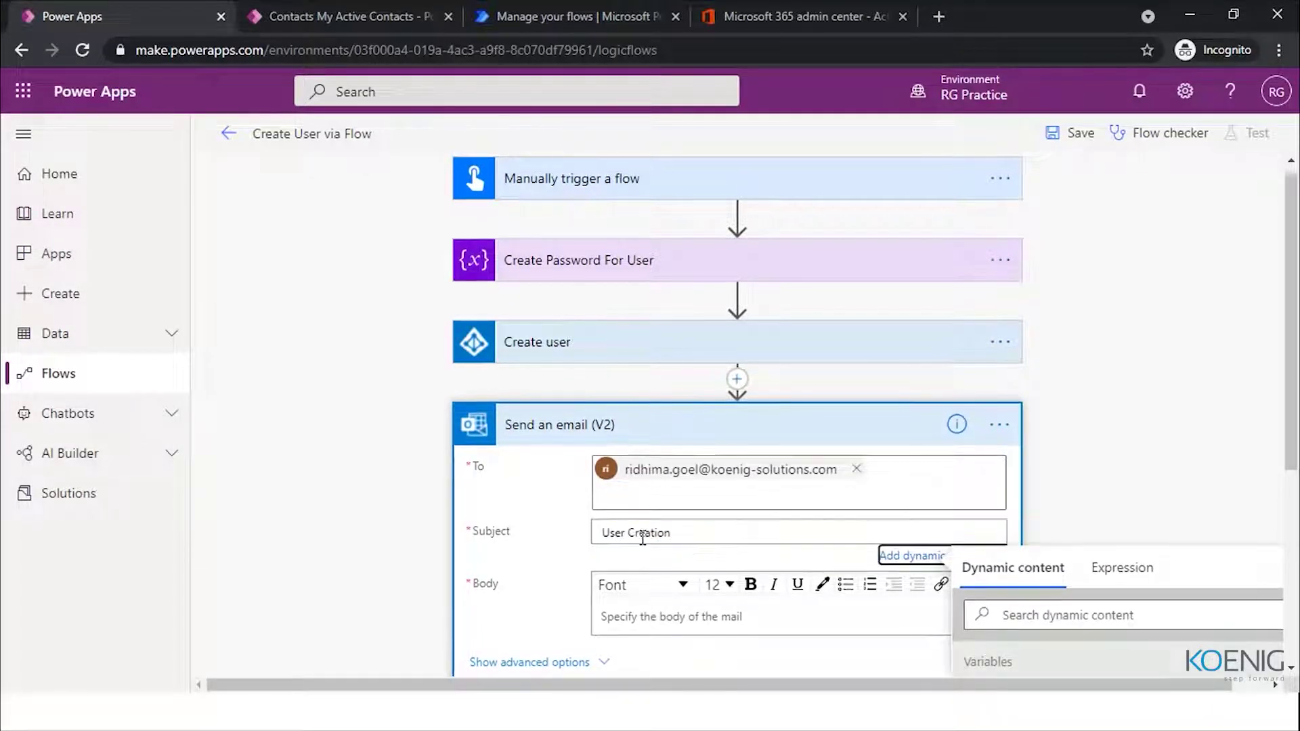
key(Tab)
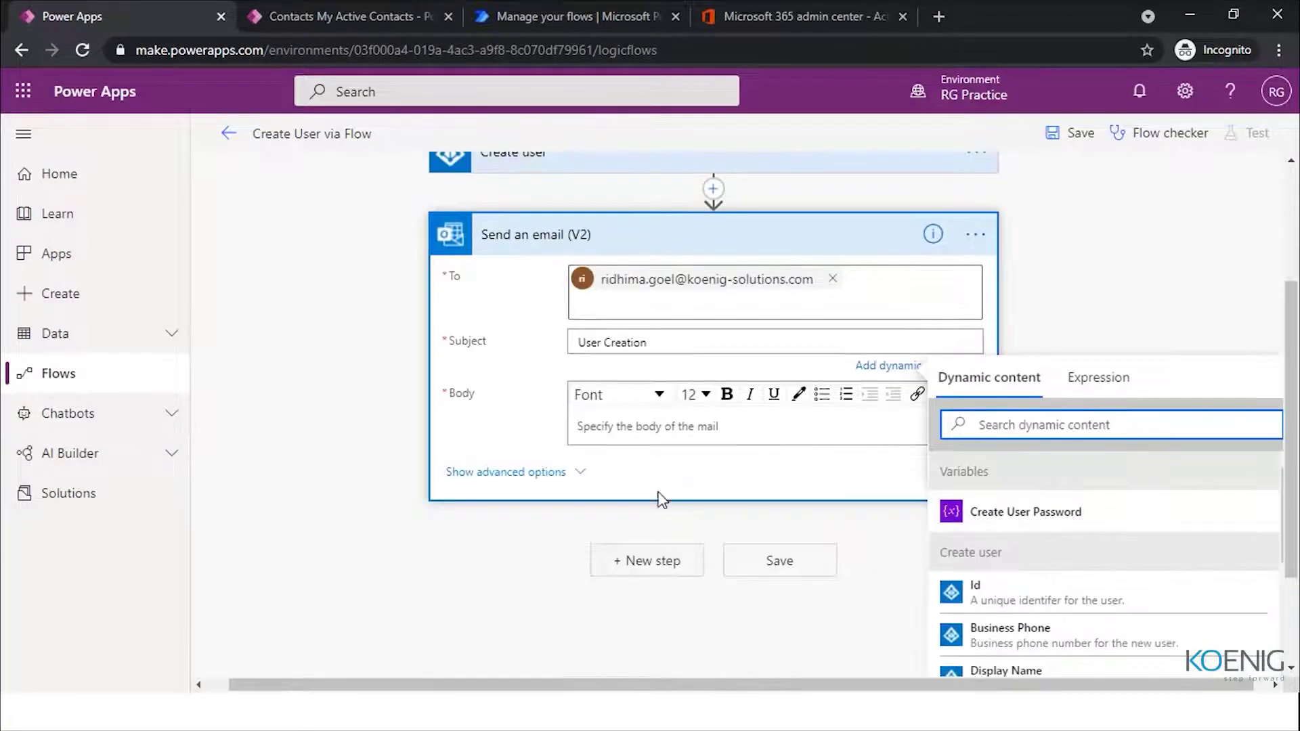
Write the body 'Hello Team, user with [uid] and [Create User Password] has been added successfully'.
click(579, 427)
text(Hello Team,)
key(Return)
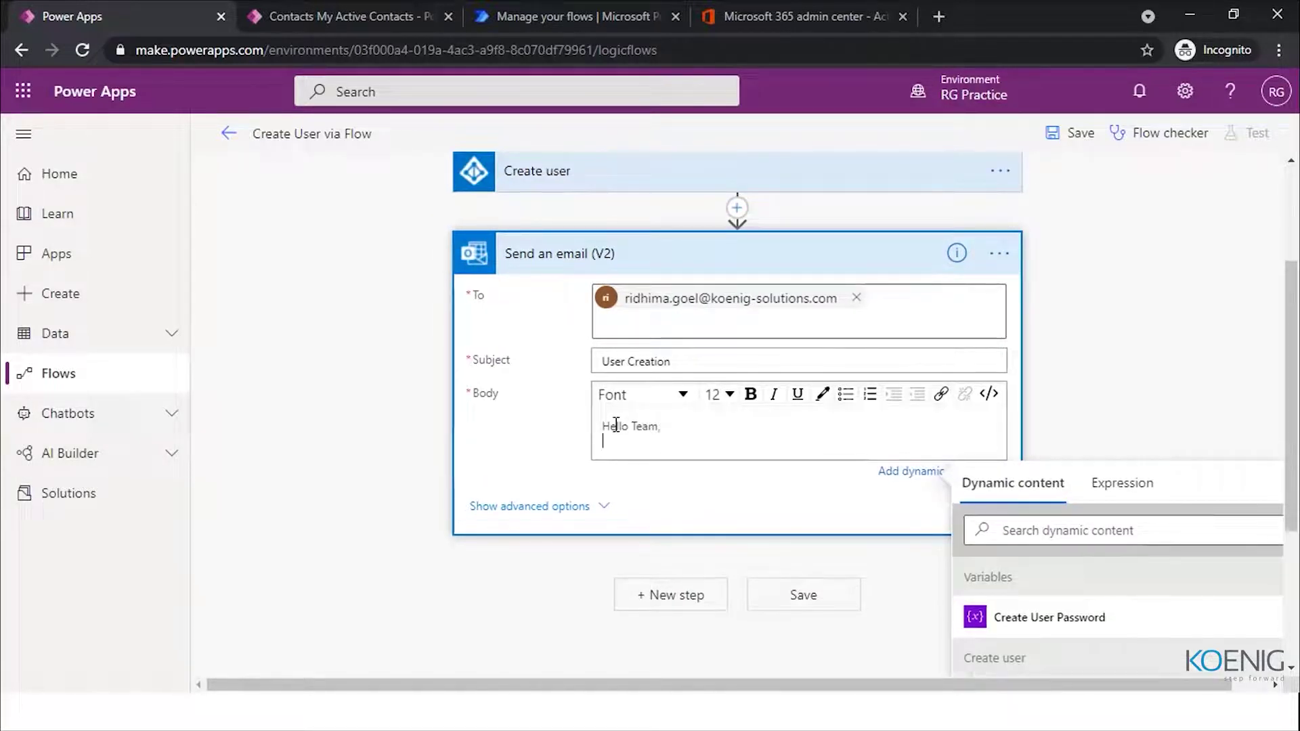
text(A)
key(BackSpace)
text(user with)
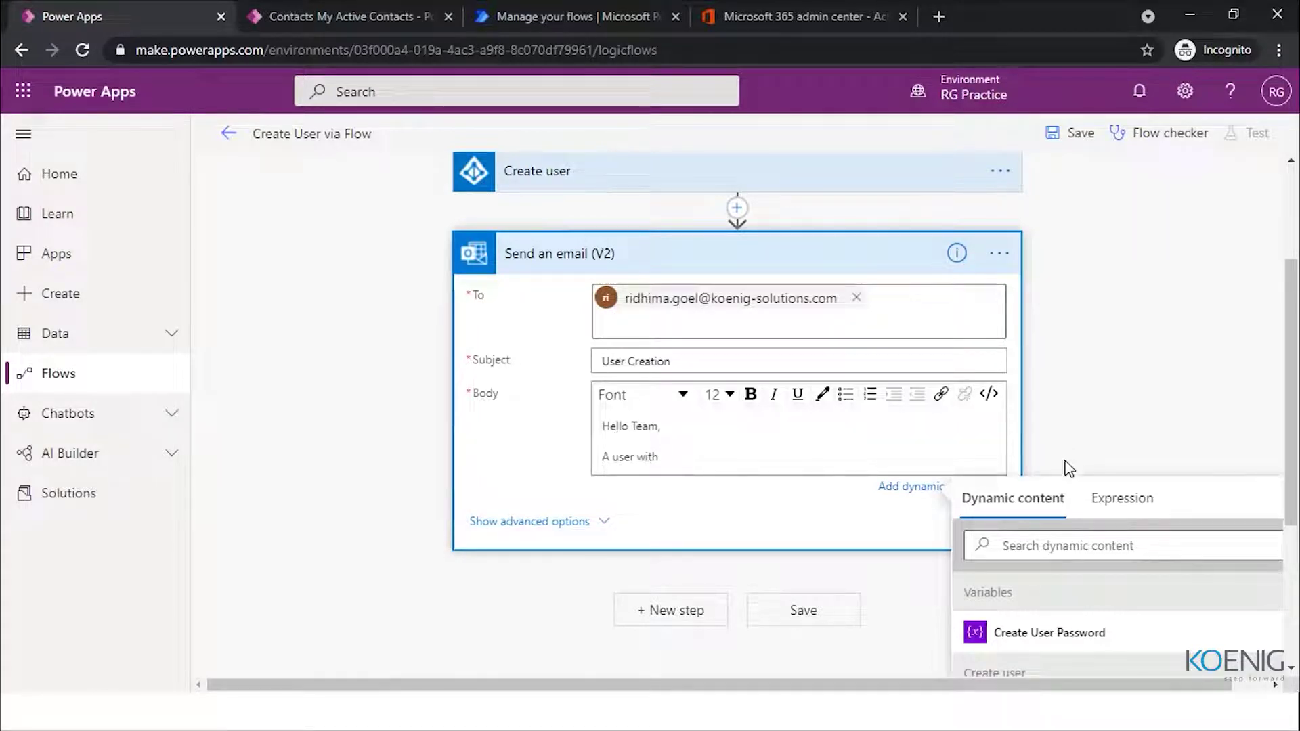
scroll(1067, 466, down, 3)
scroll(1116, 571, down, 10)
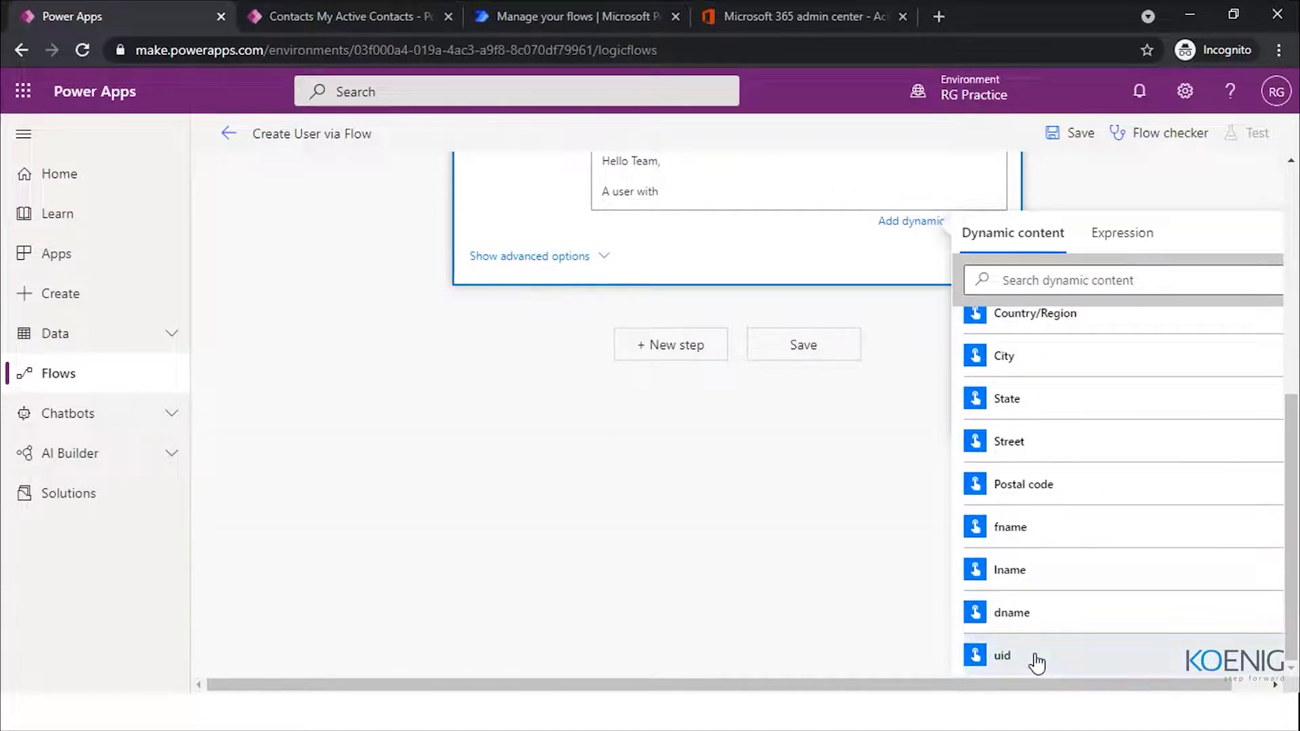
click(1036, 666)
text(and)
scroll(1219, 569, up, 10)
click(1056, 384)
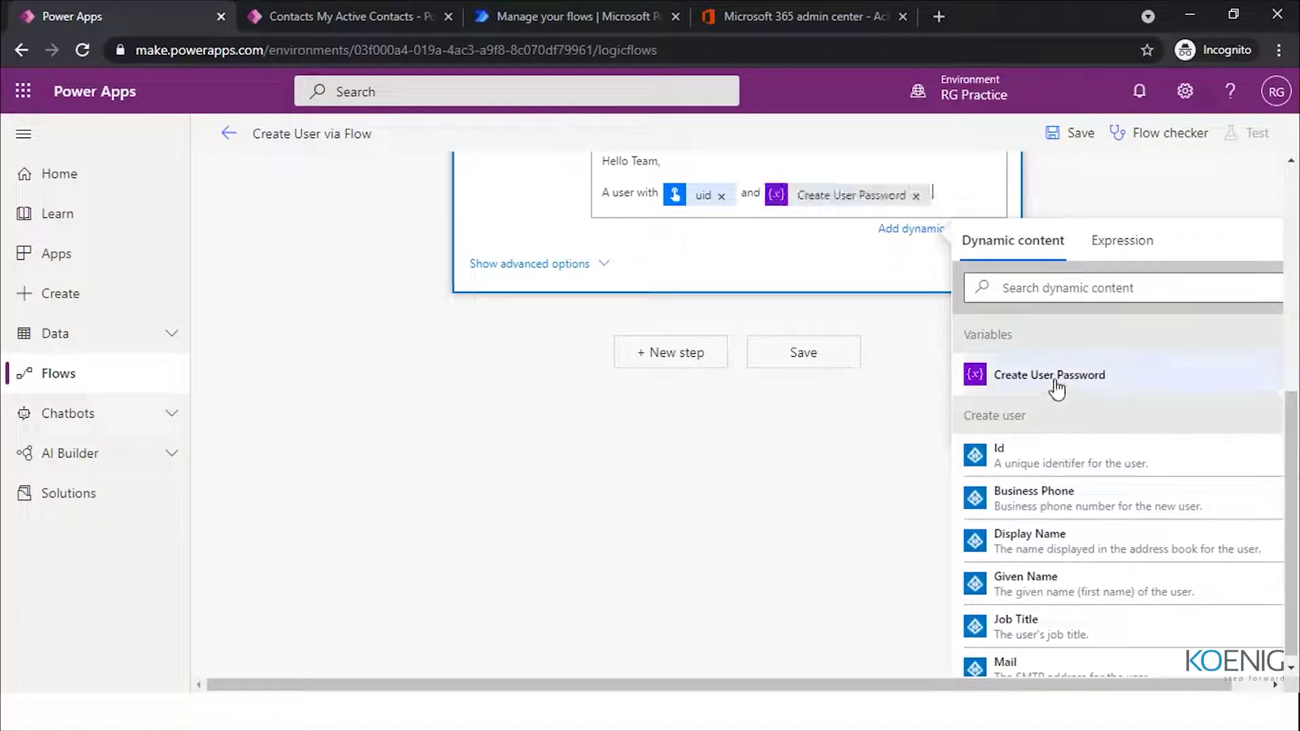
text(has be)
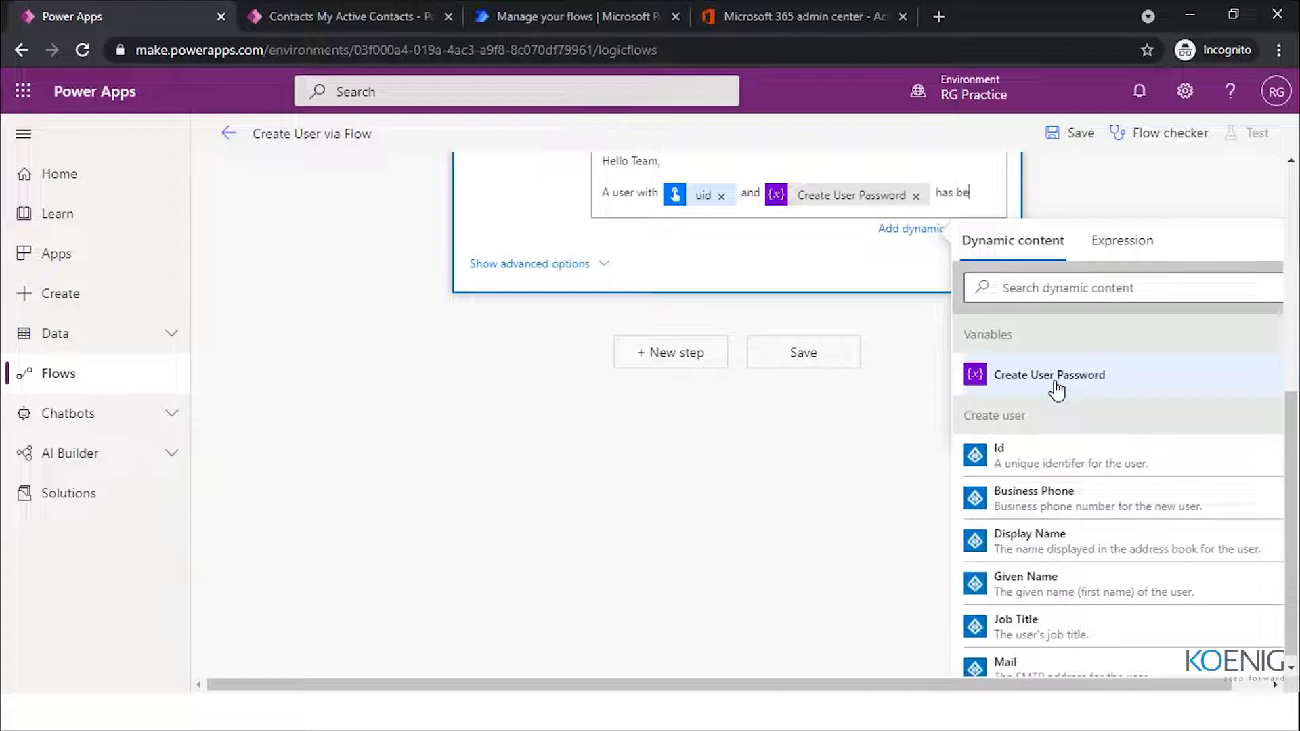
text(ee added succes)
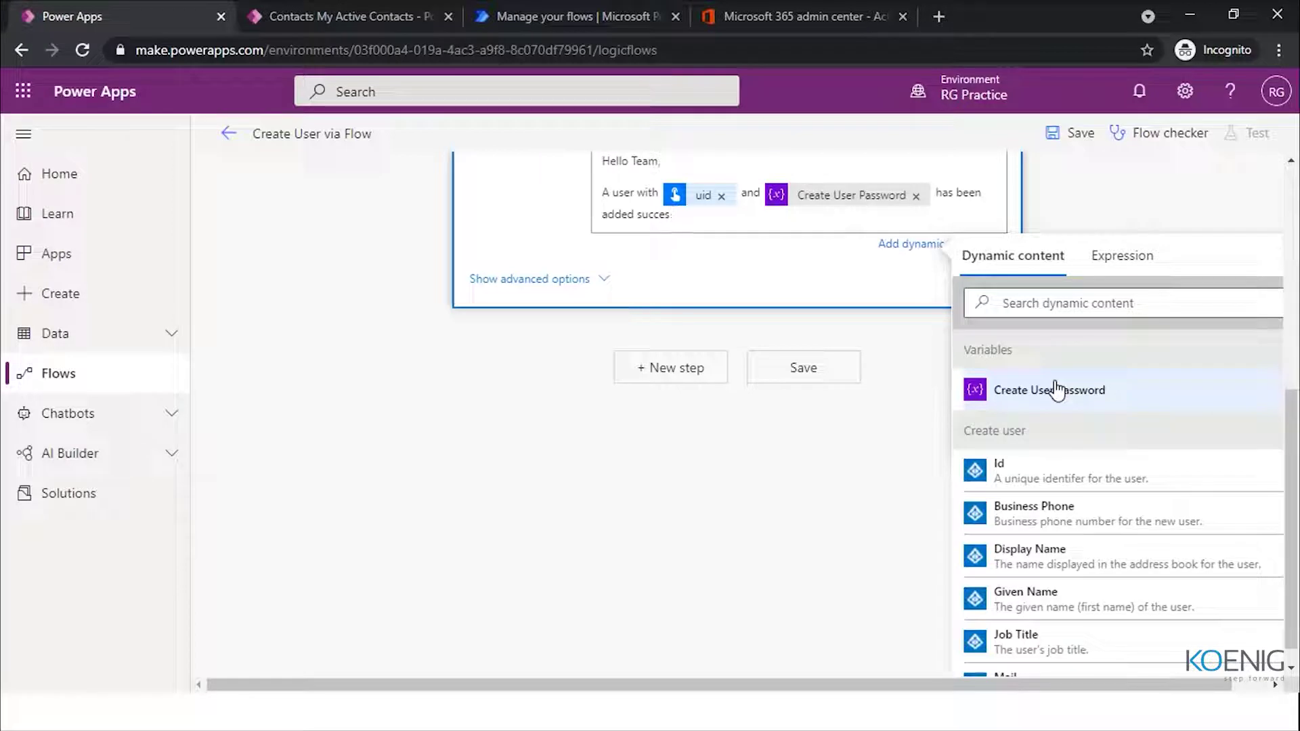
text(sfully)
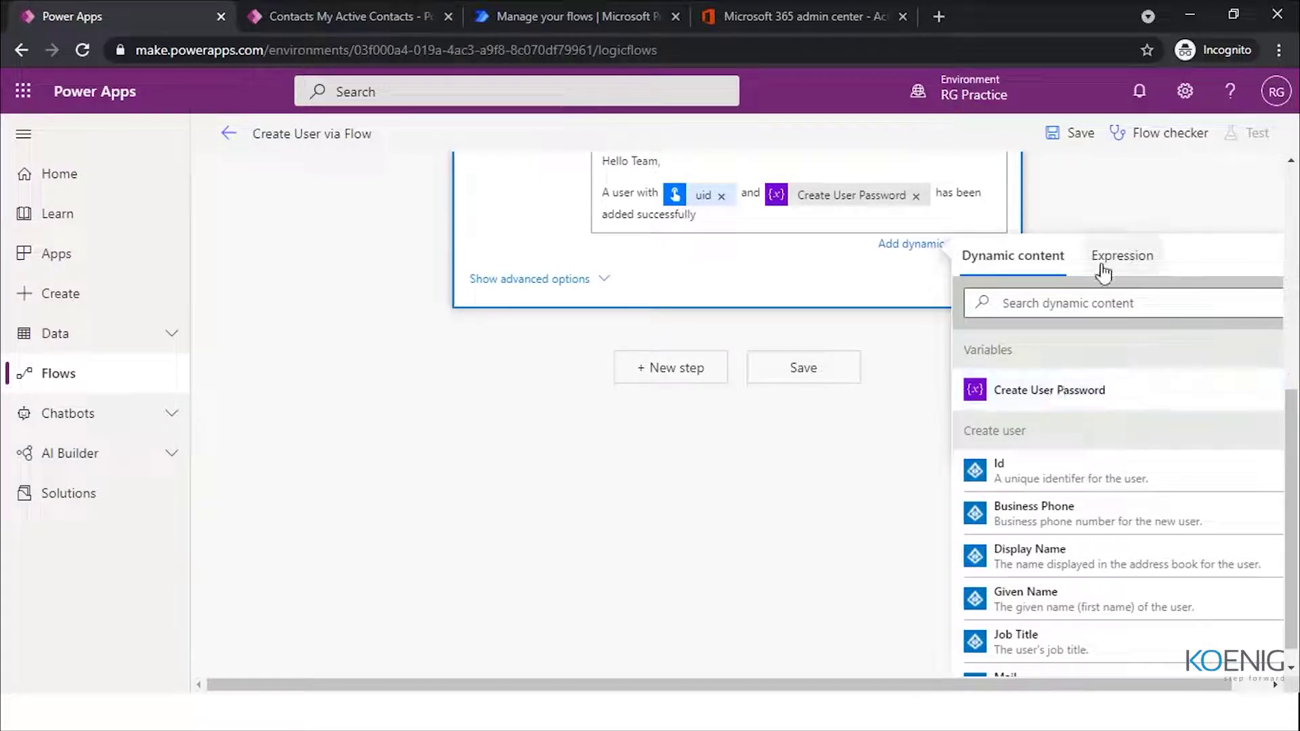
Collapse the Send an email (V2) card and return to the top of the flow.
scroll(1150, 571, up, 5)
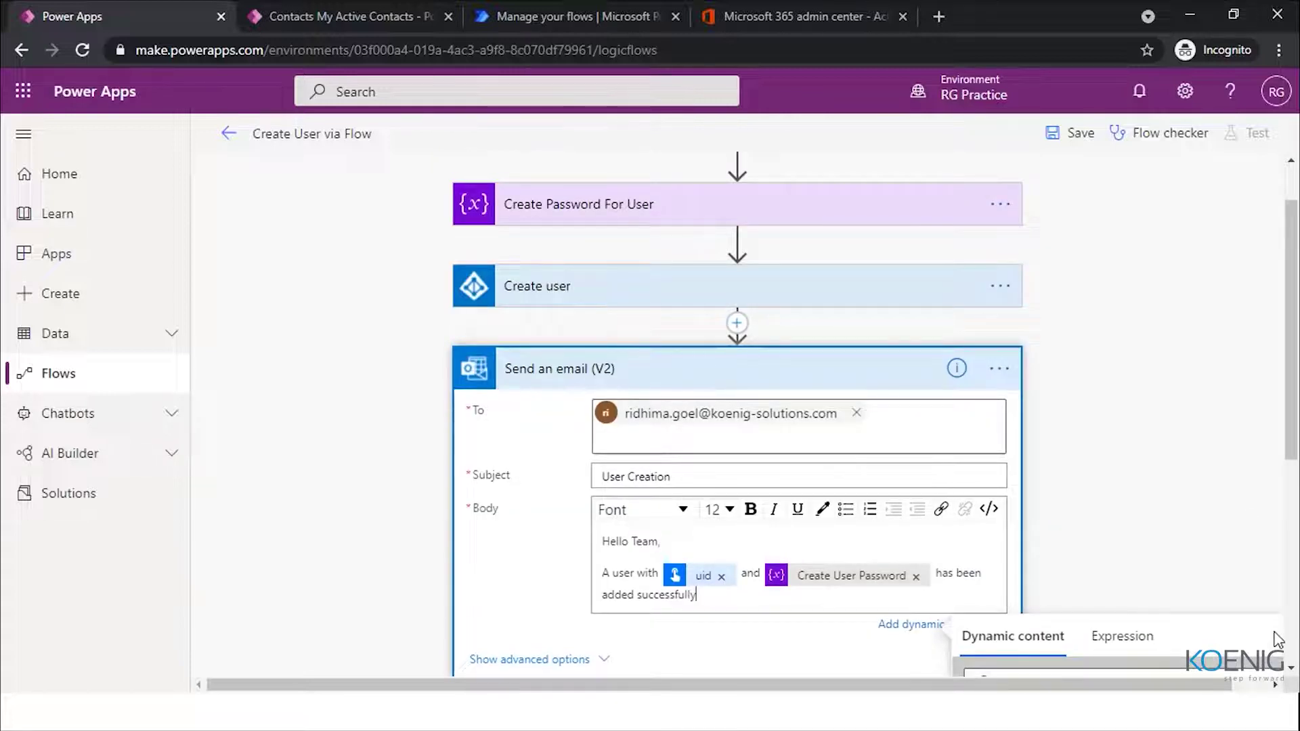
drag(1217, 690, 1252, 691)
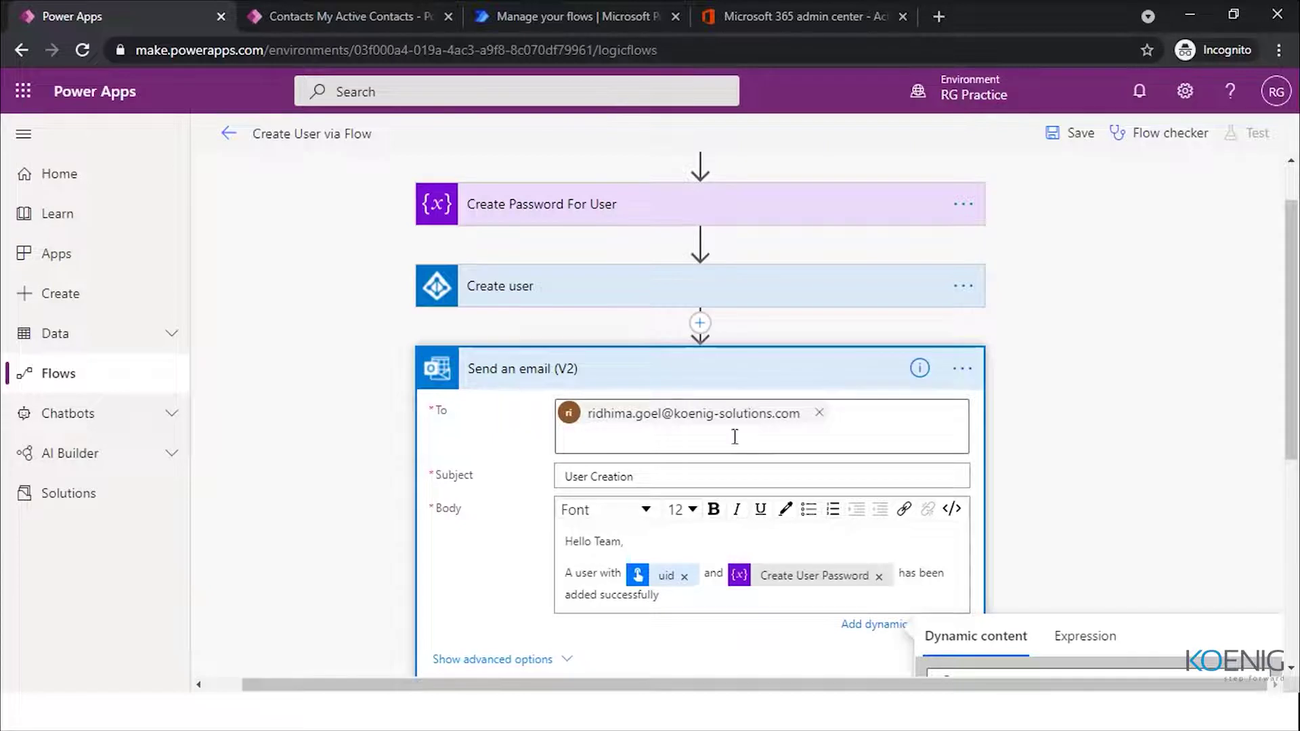
click(679, 366)
scroll(736, 538, up, 2)
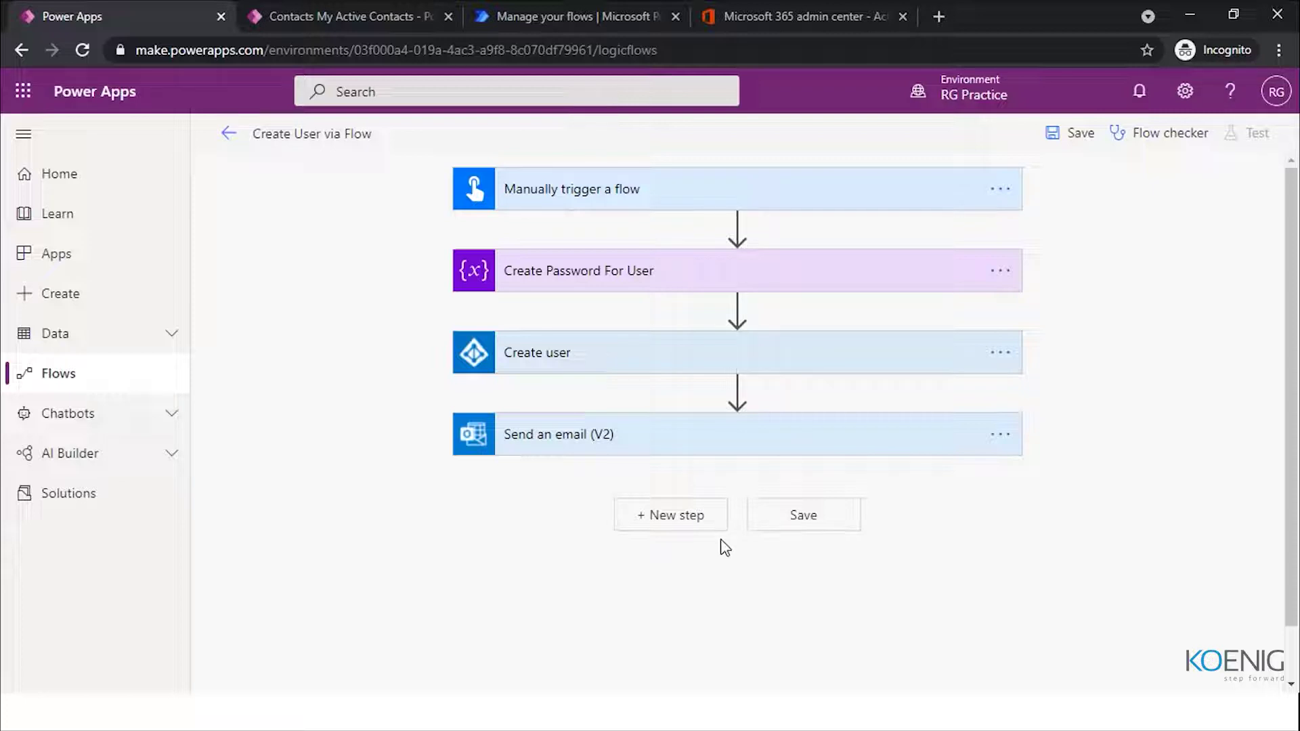
Save the flow and start a manual test, accepting the Azure AD and Outlook connections.
click(1082, 140)
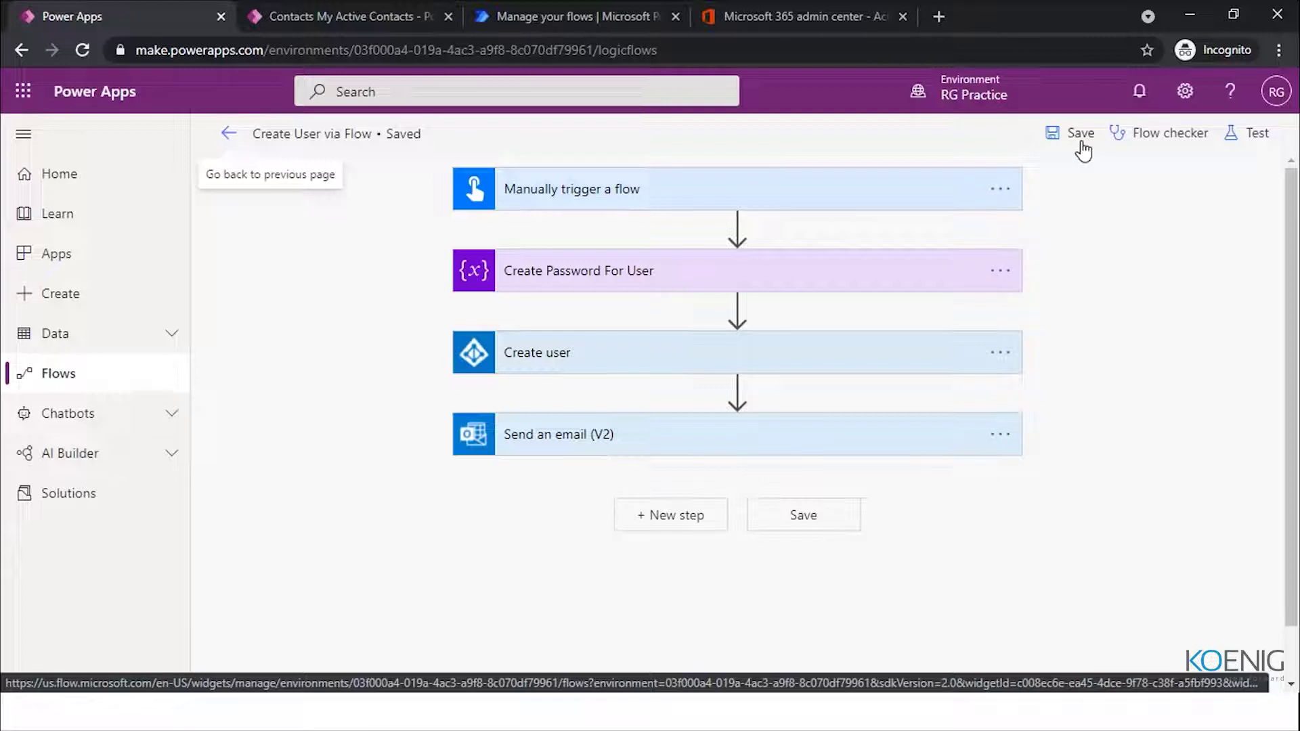
click(1258, 139)
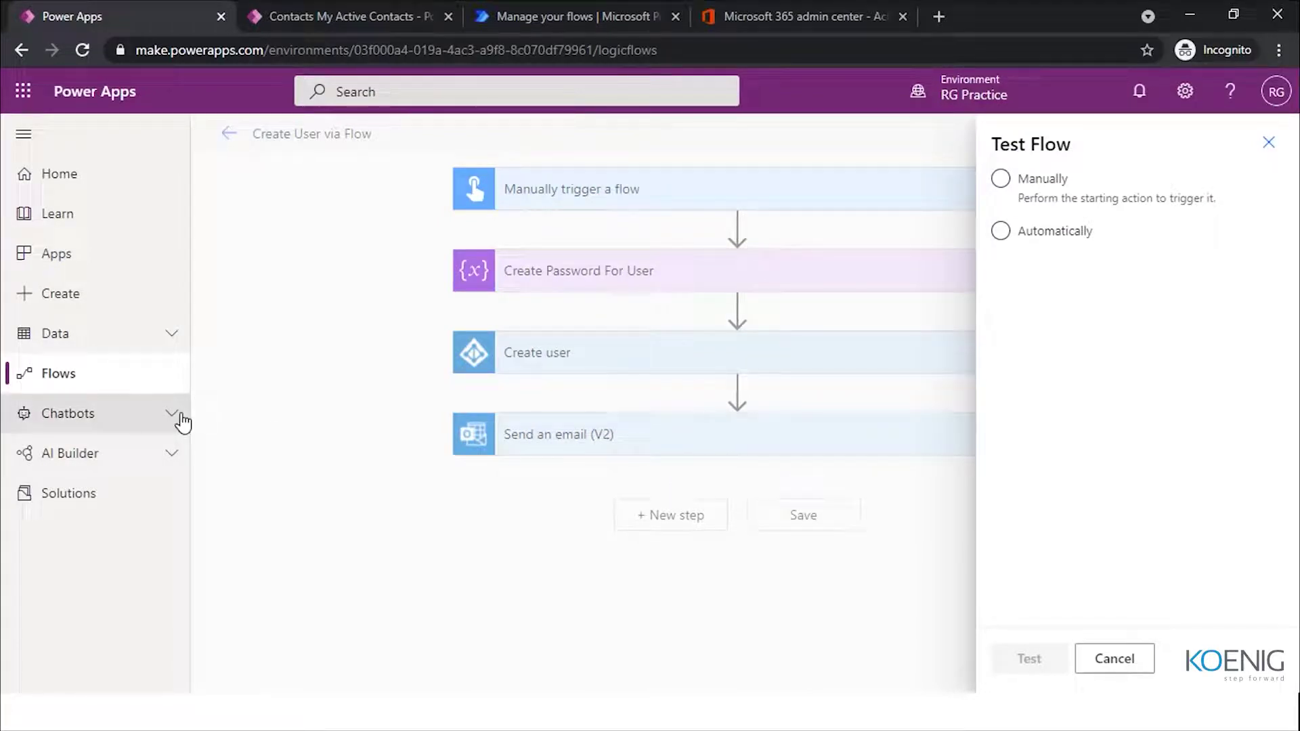
click(1019, 183)
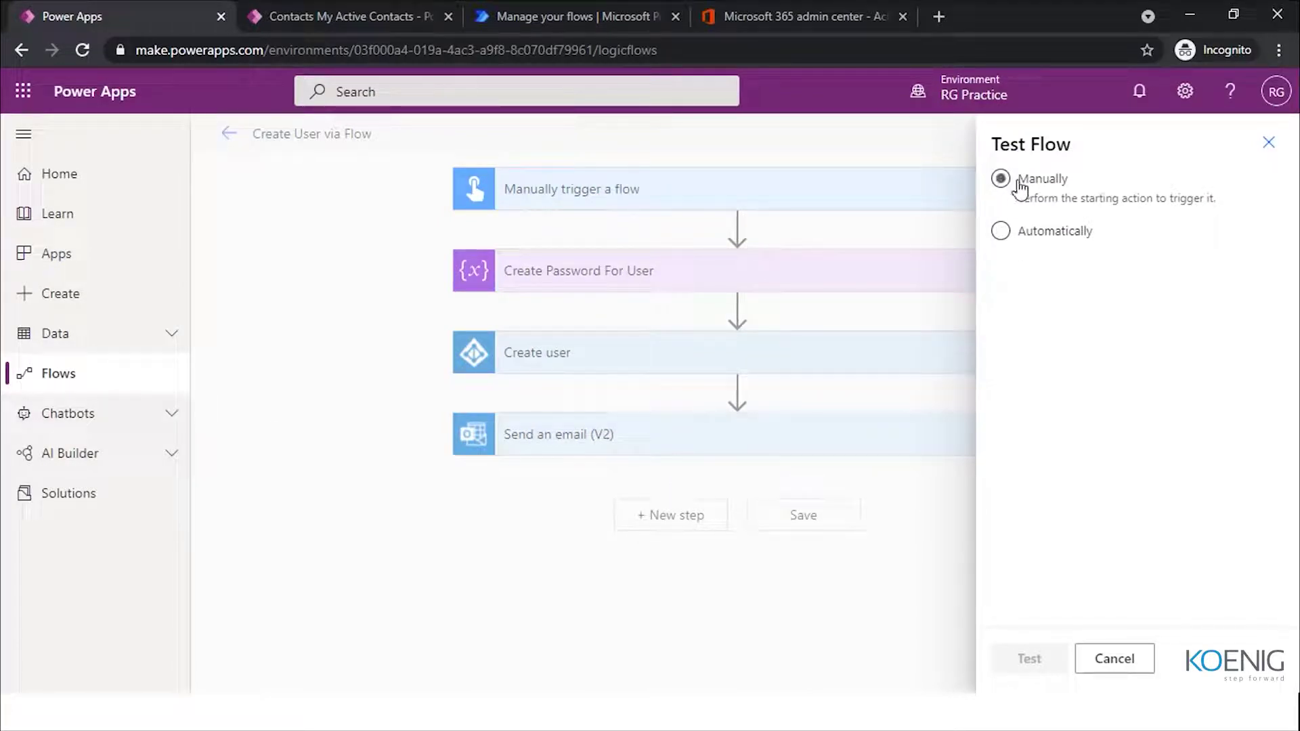
click(1035, 659)
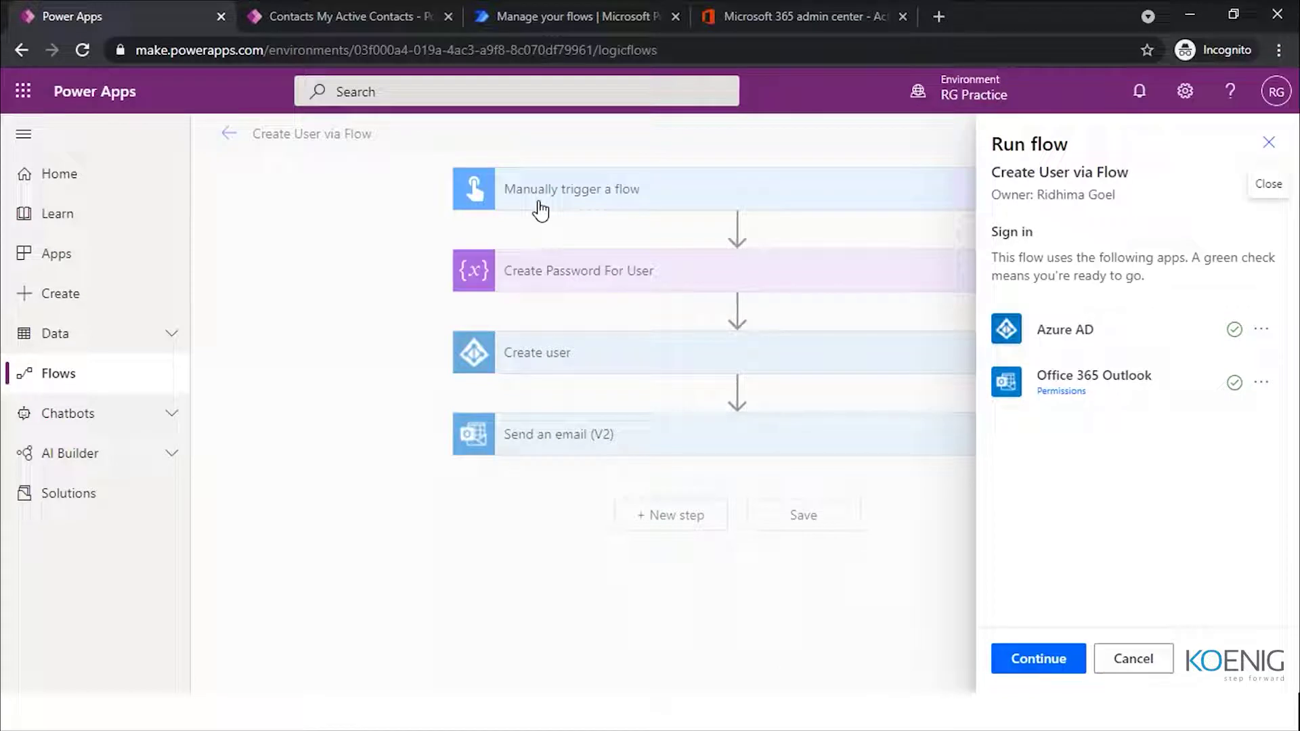
click(1023, 664)
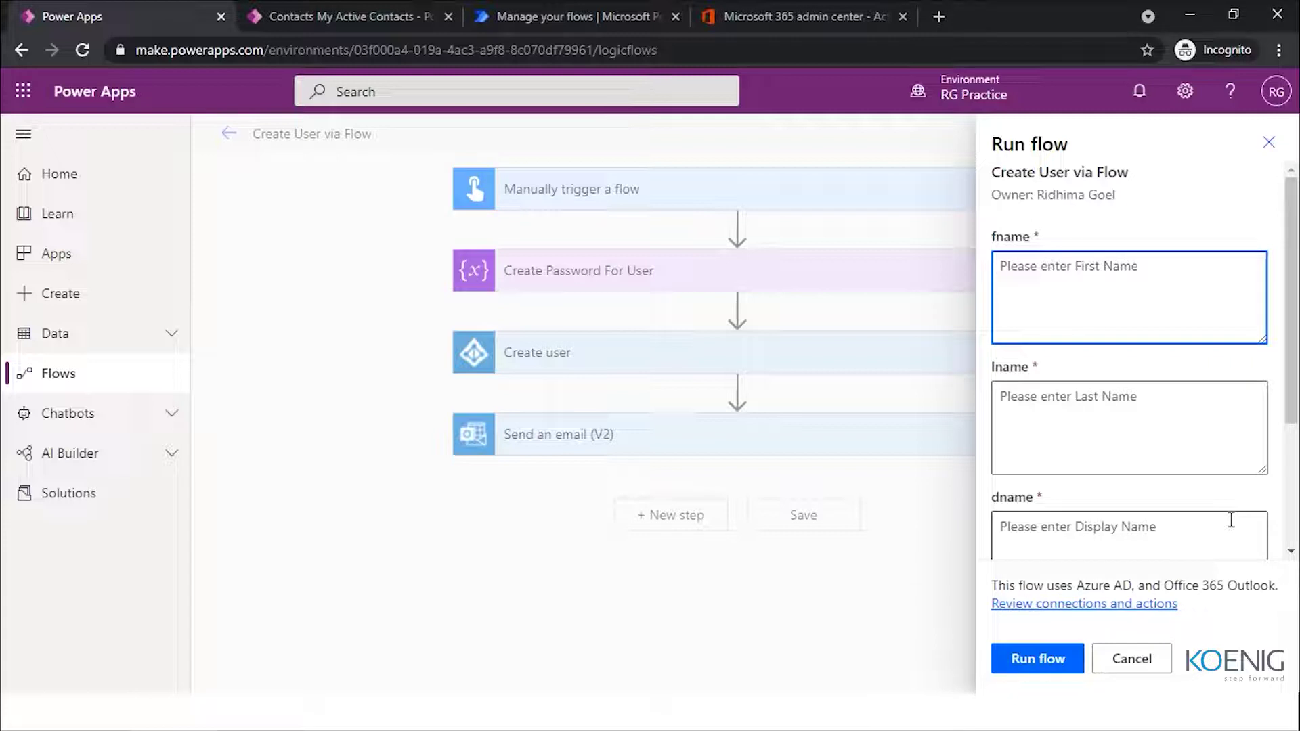
Enter the new user's first name, last name, display name and sign-in id, then run the flow.
scroll(1195, 440, down, 3)
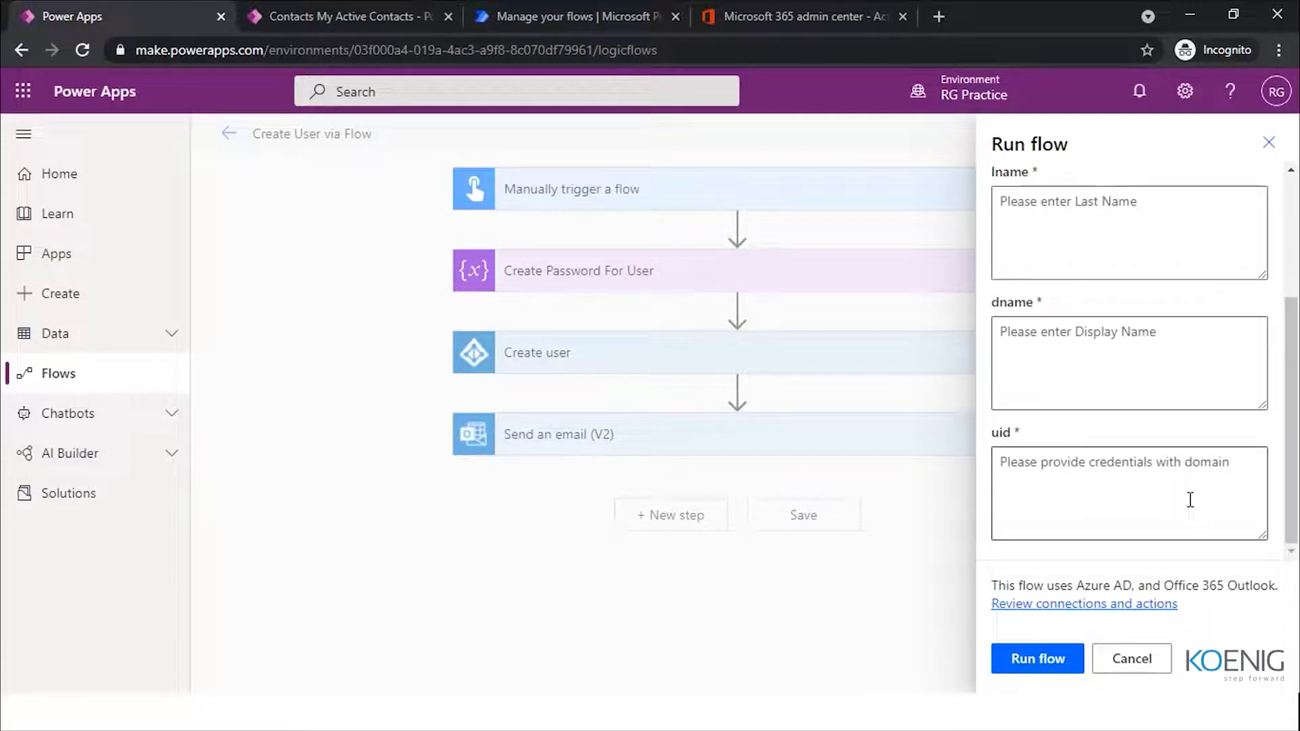
scroll(1191, 499, up, 3)
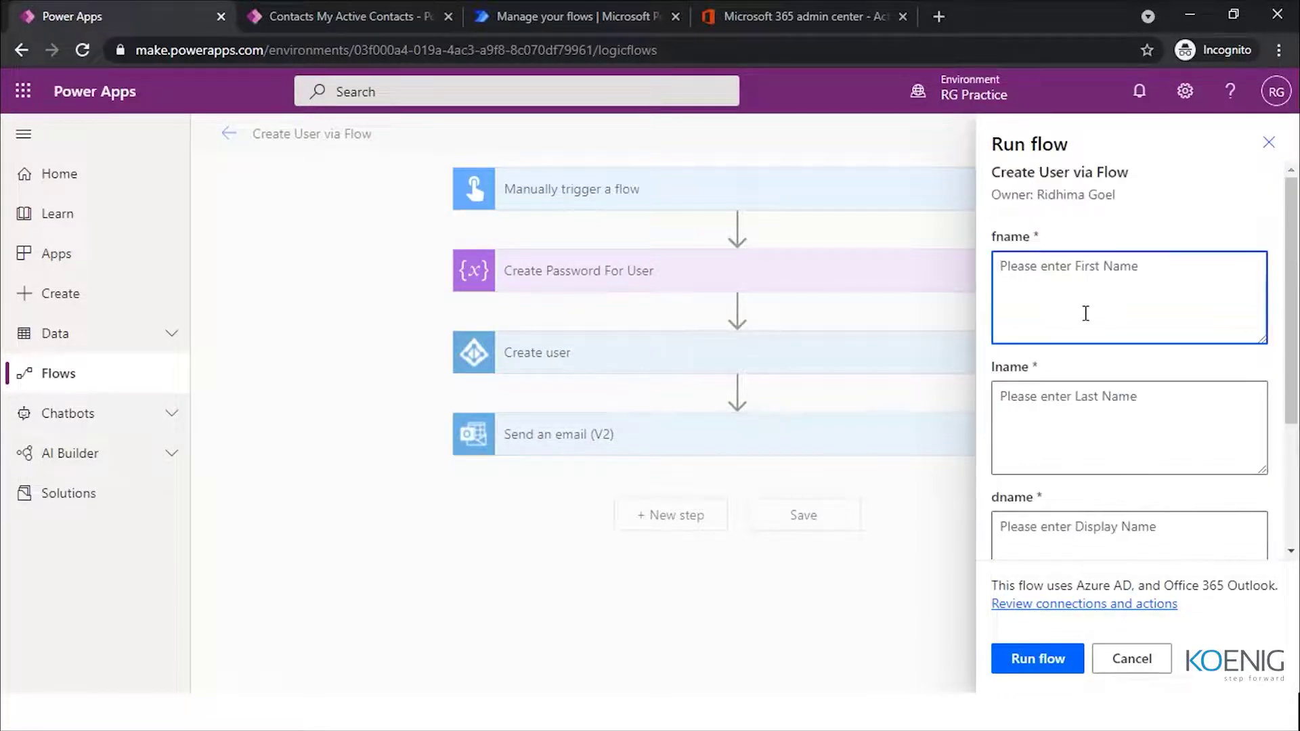
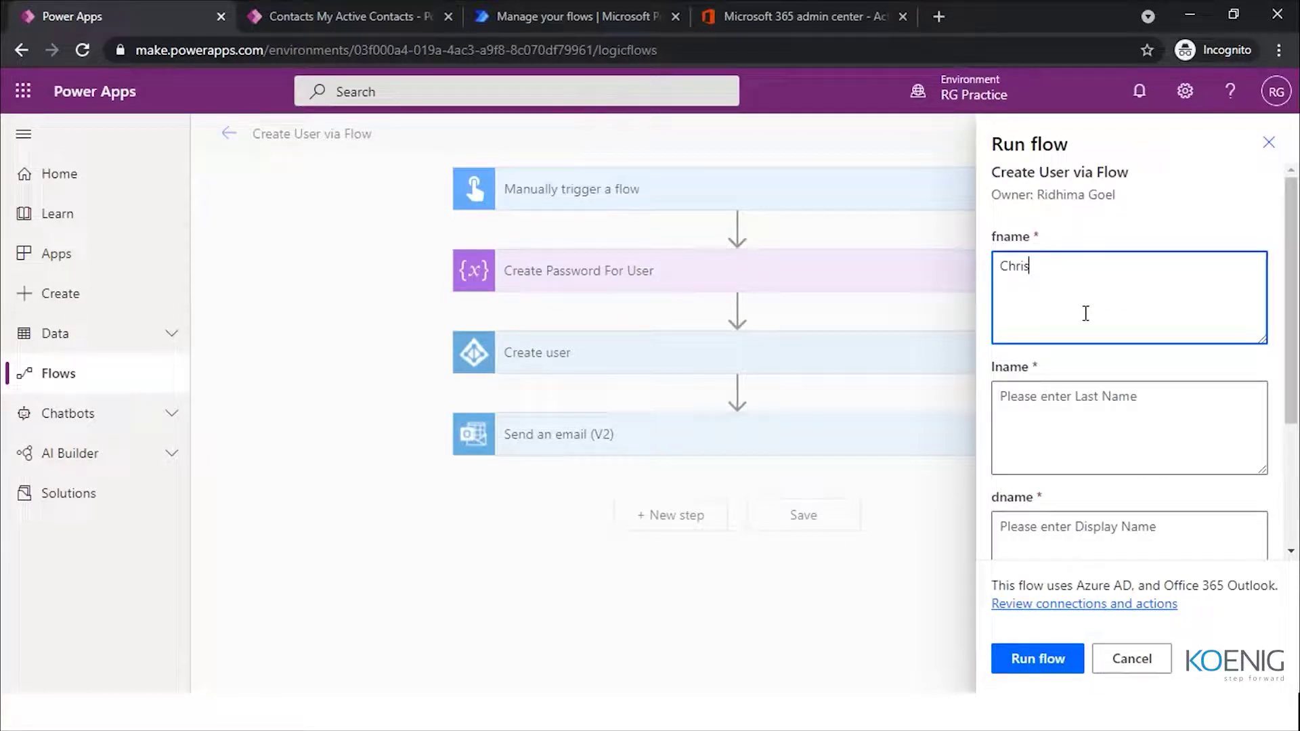
key(Tab)
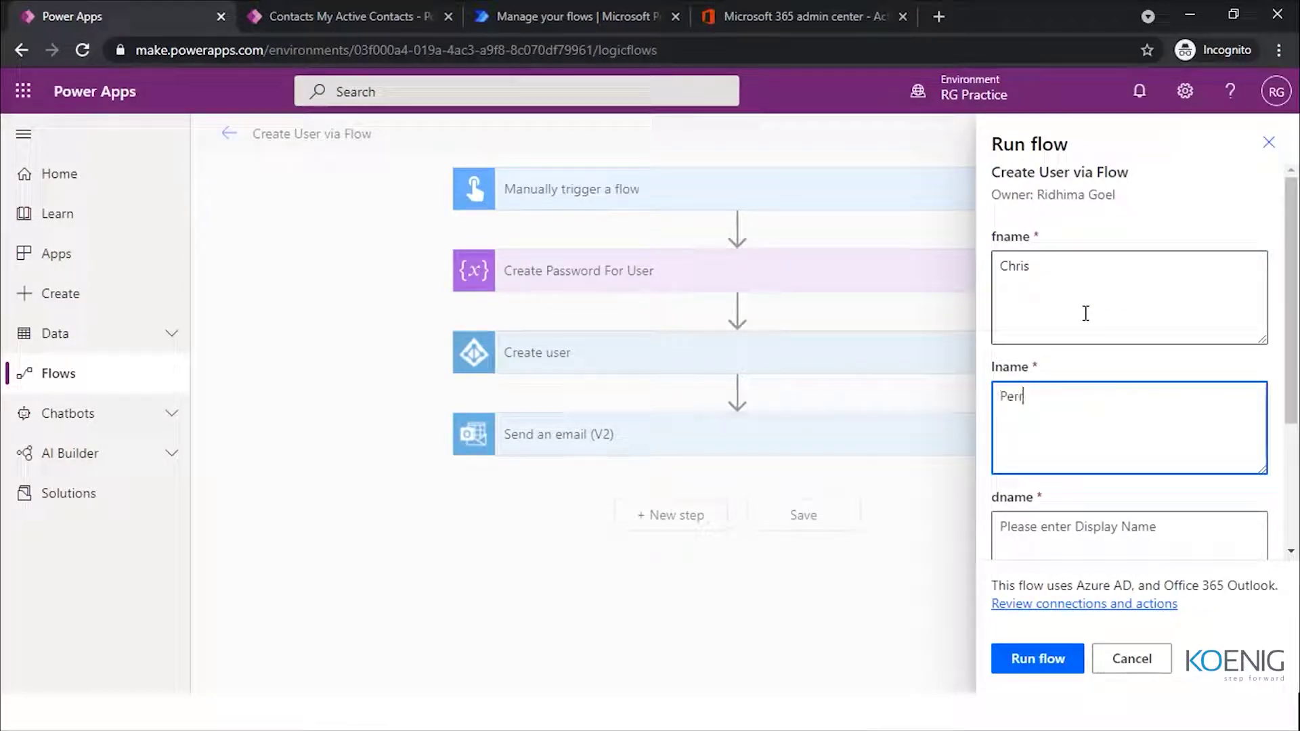
click(1142, 536)
text(C)
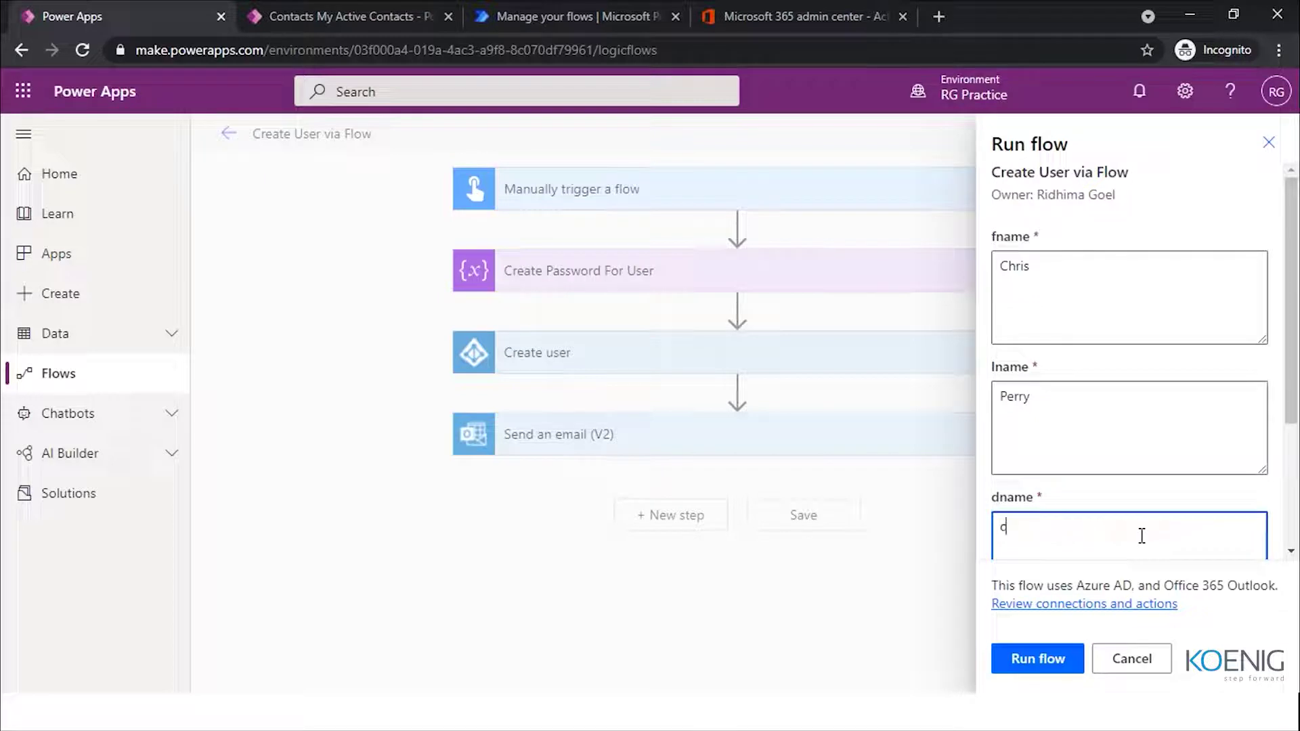
text(hris)
scroll(1140, 537, down, 3)
click(1137, 535)
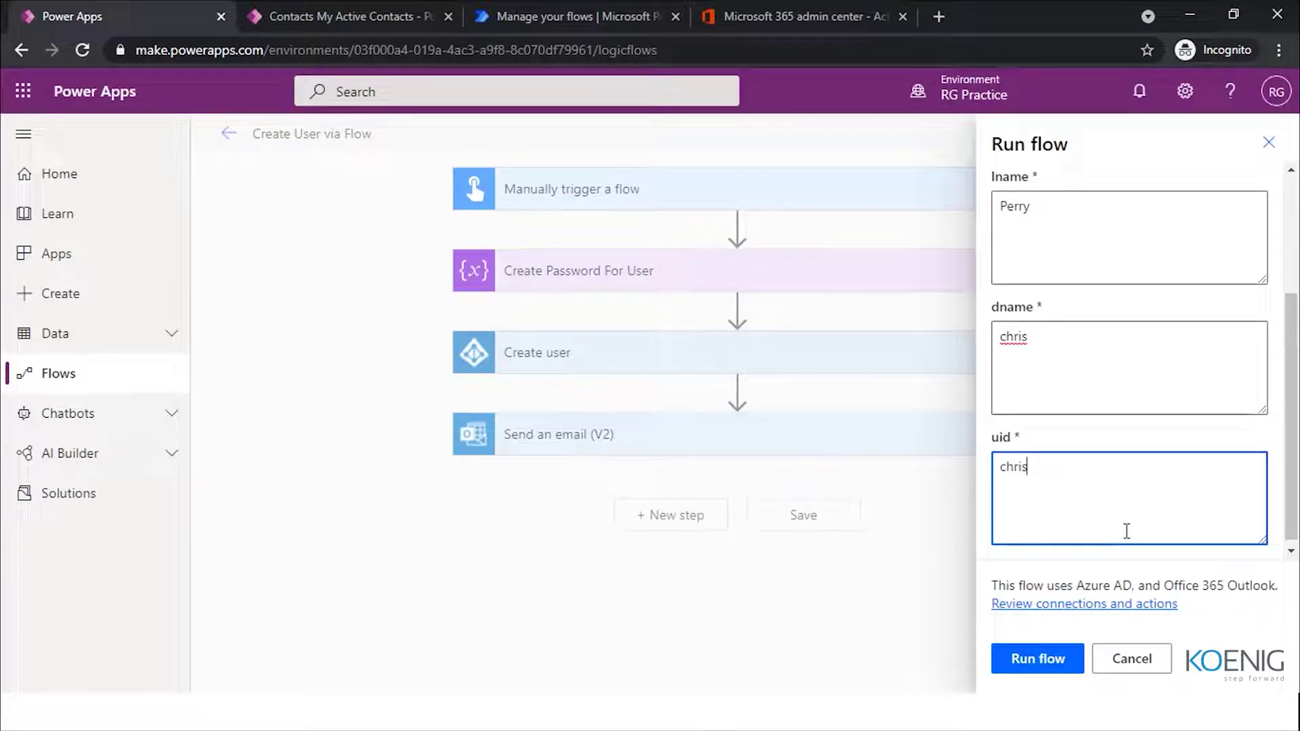
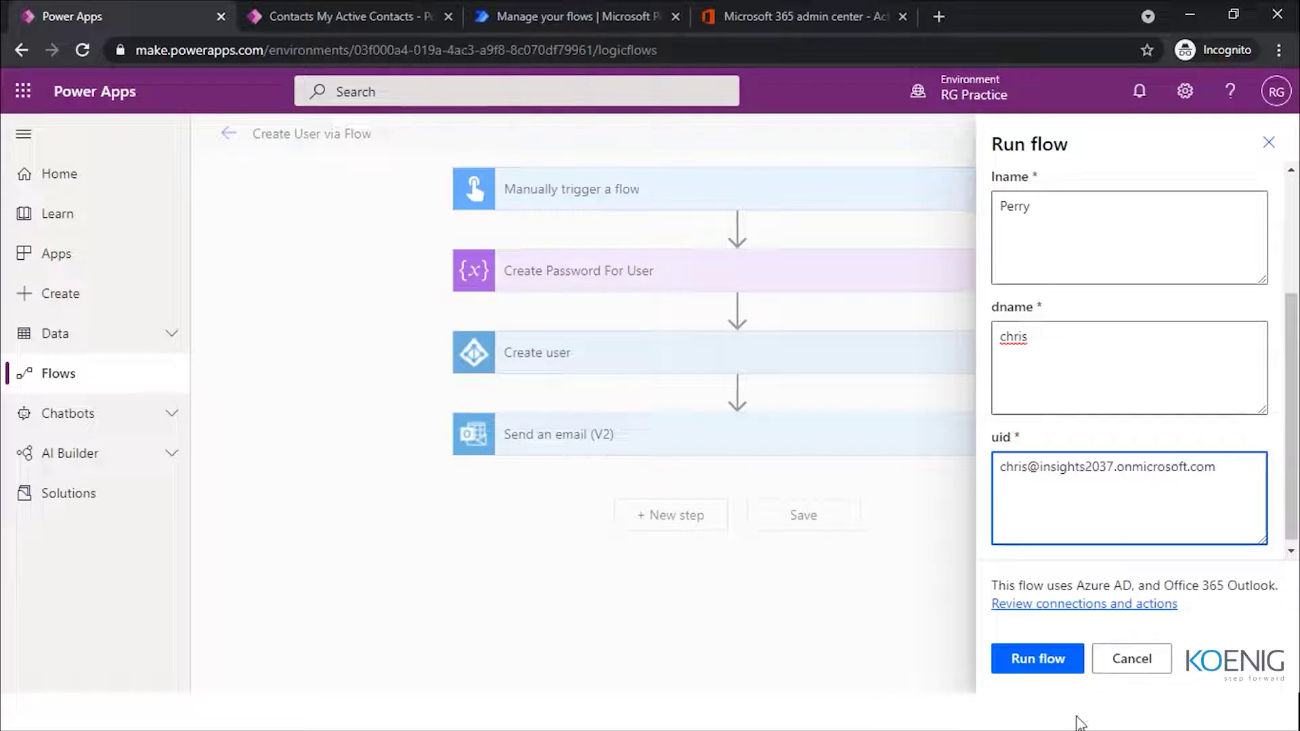
click(1051, 660)
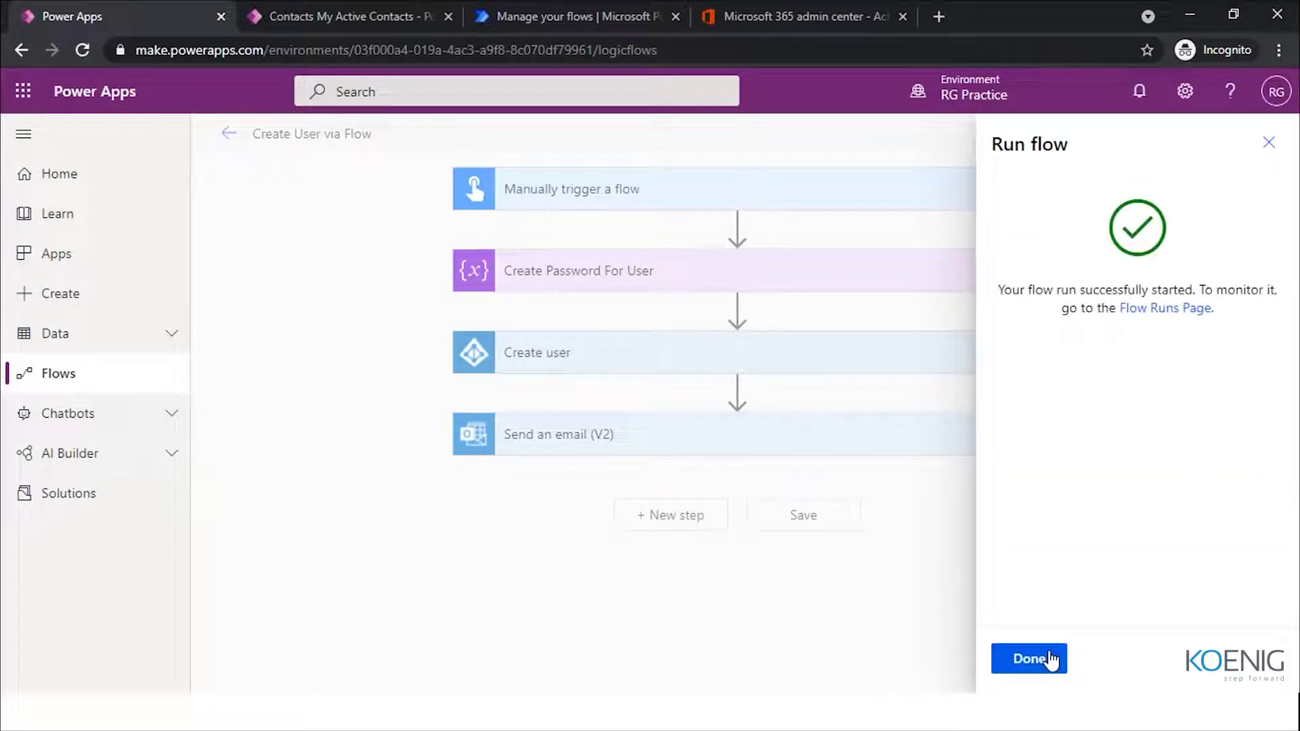
Close the run panel and inspect the Create Password For User step's inputs.
drag(1013, 289, 1184, 283)
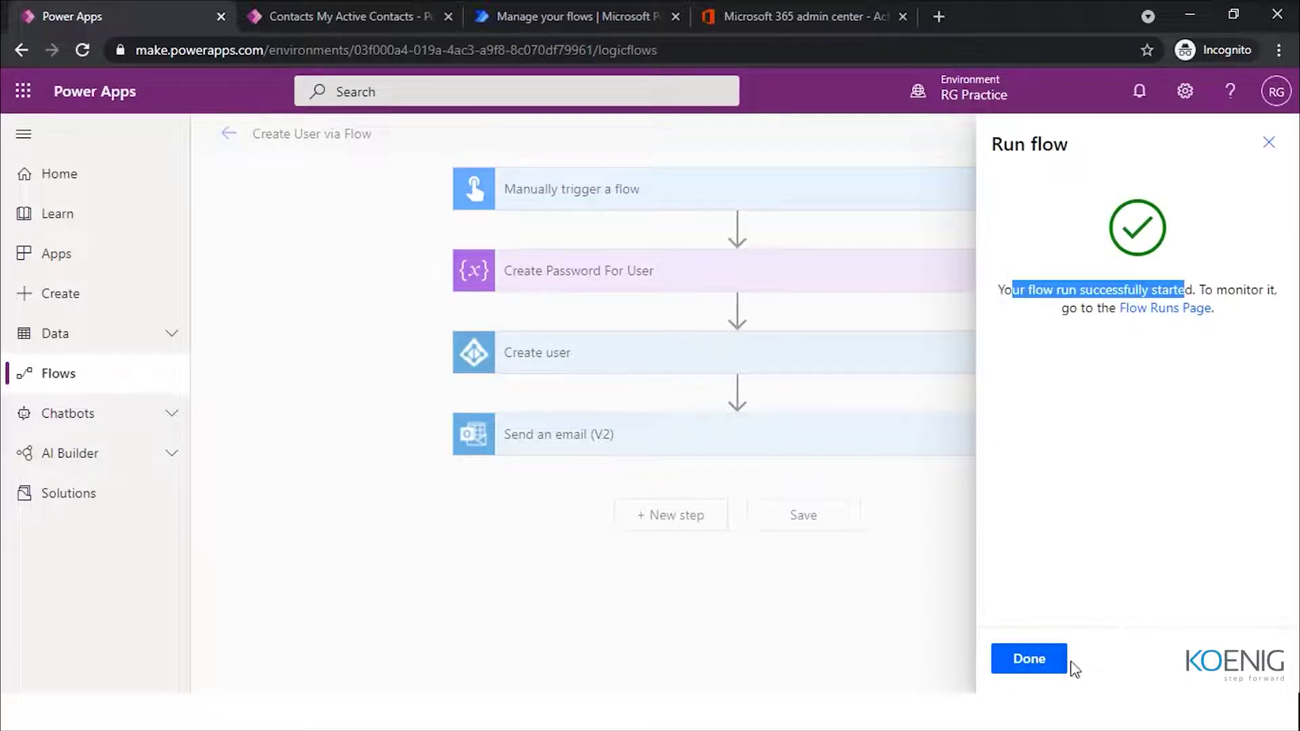
click(1050, 667)
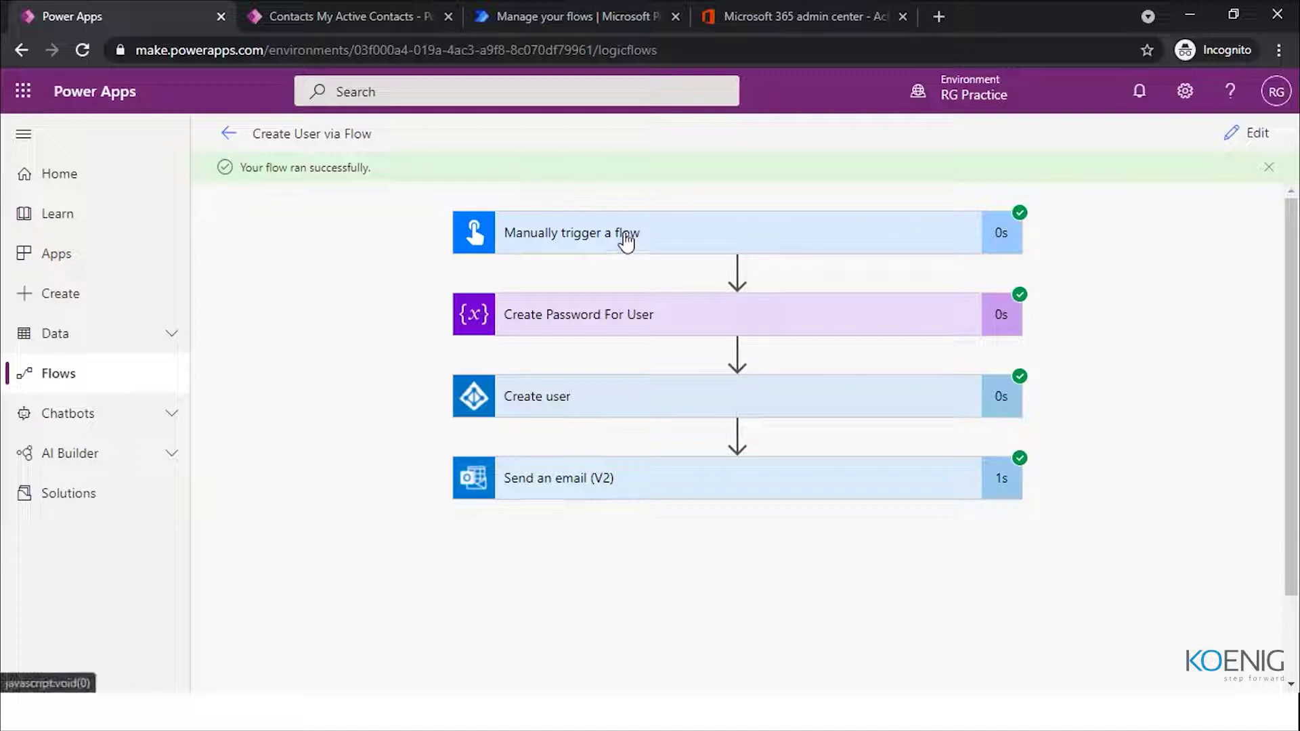
click(633, 328)
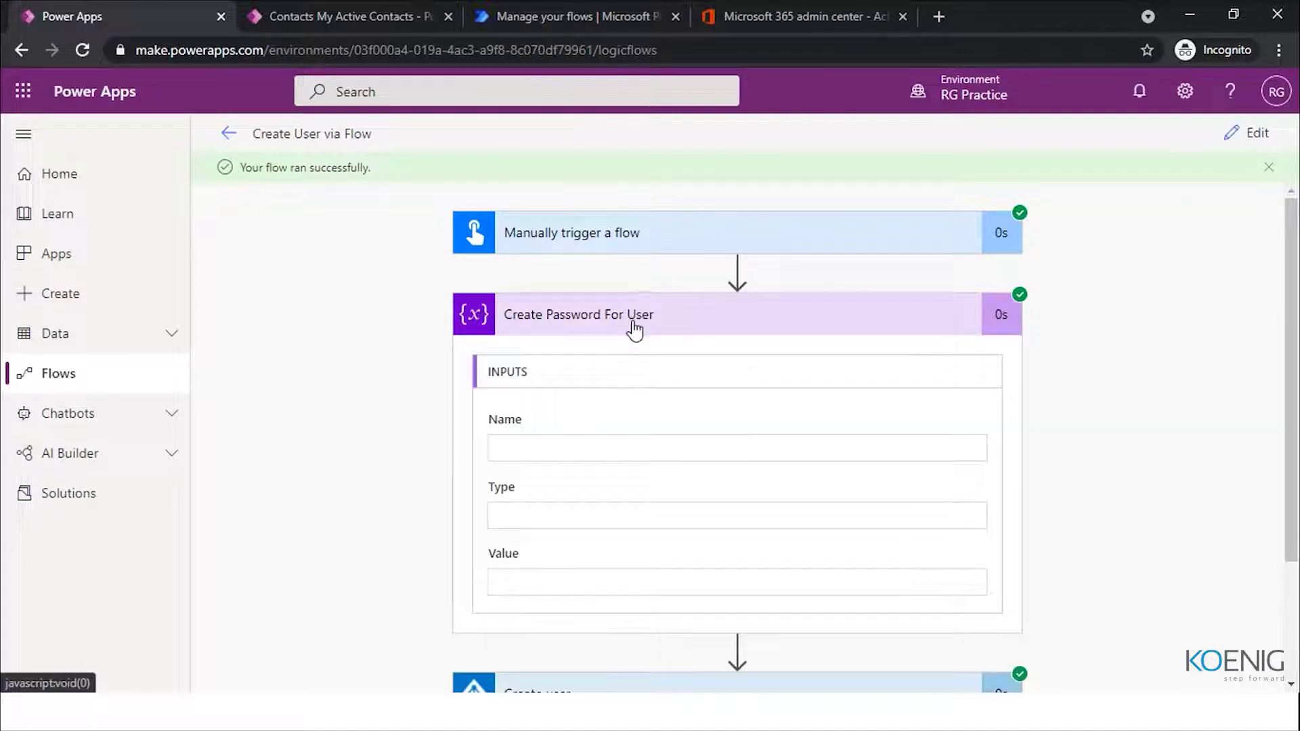
scroll(589, 566, down, 3)
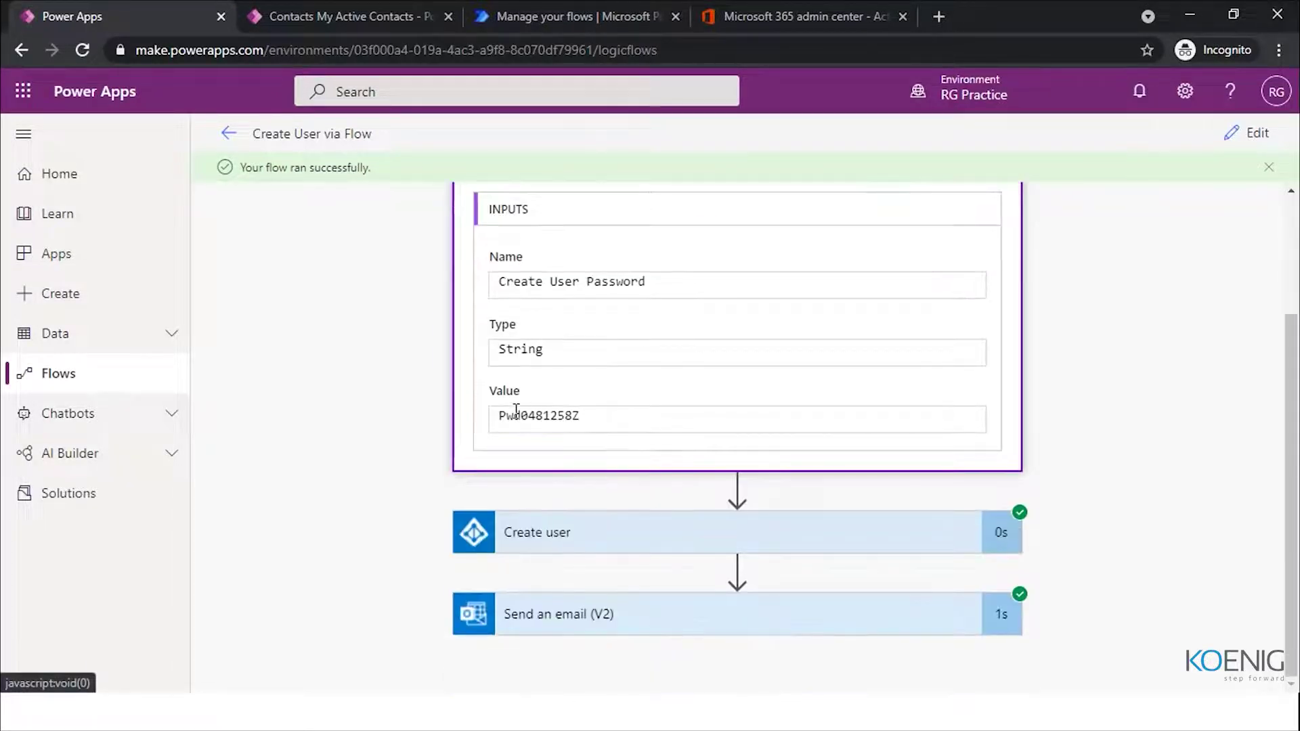
drag(512, 416, 589, 418)
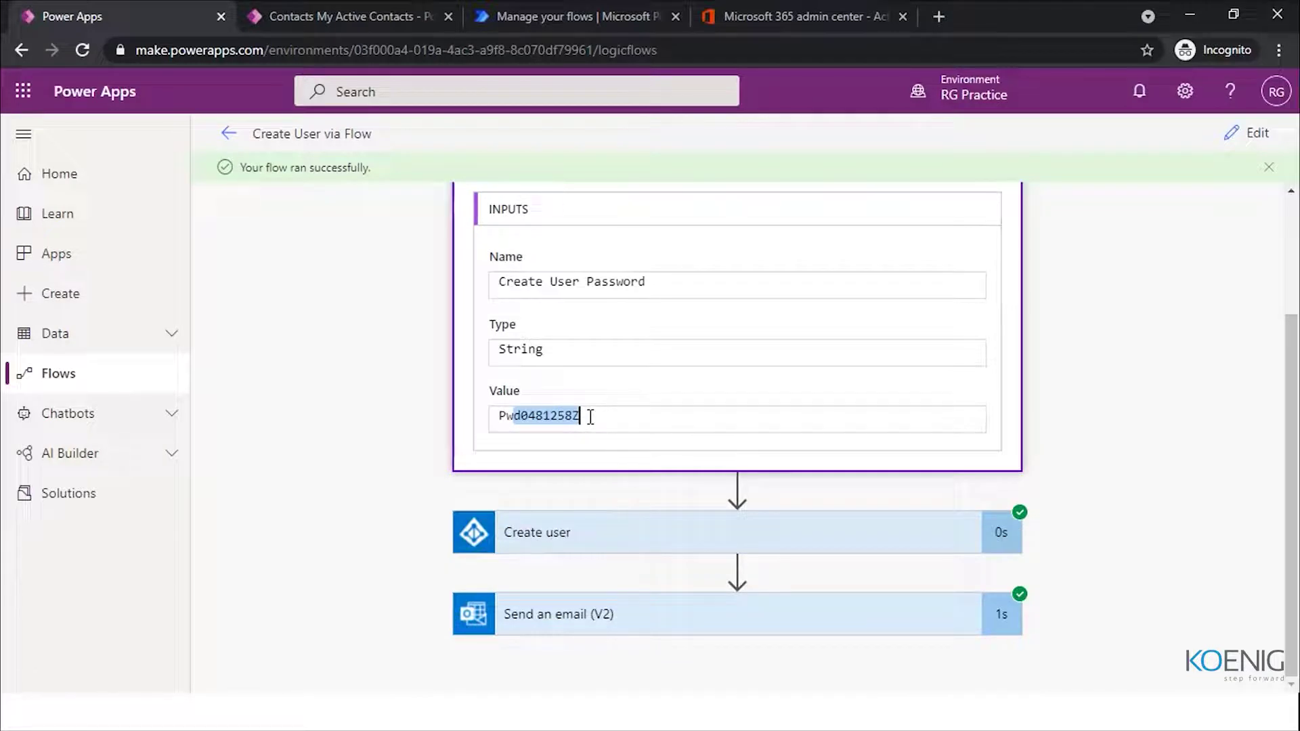
Review the Create user step's run inputs and outputs, then collapse its details.
click(653, 546)
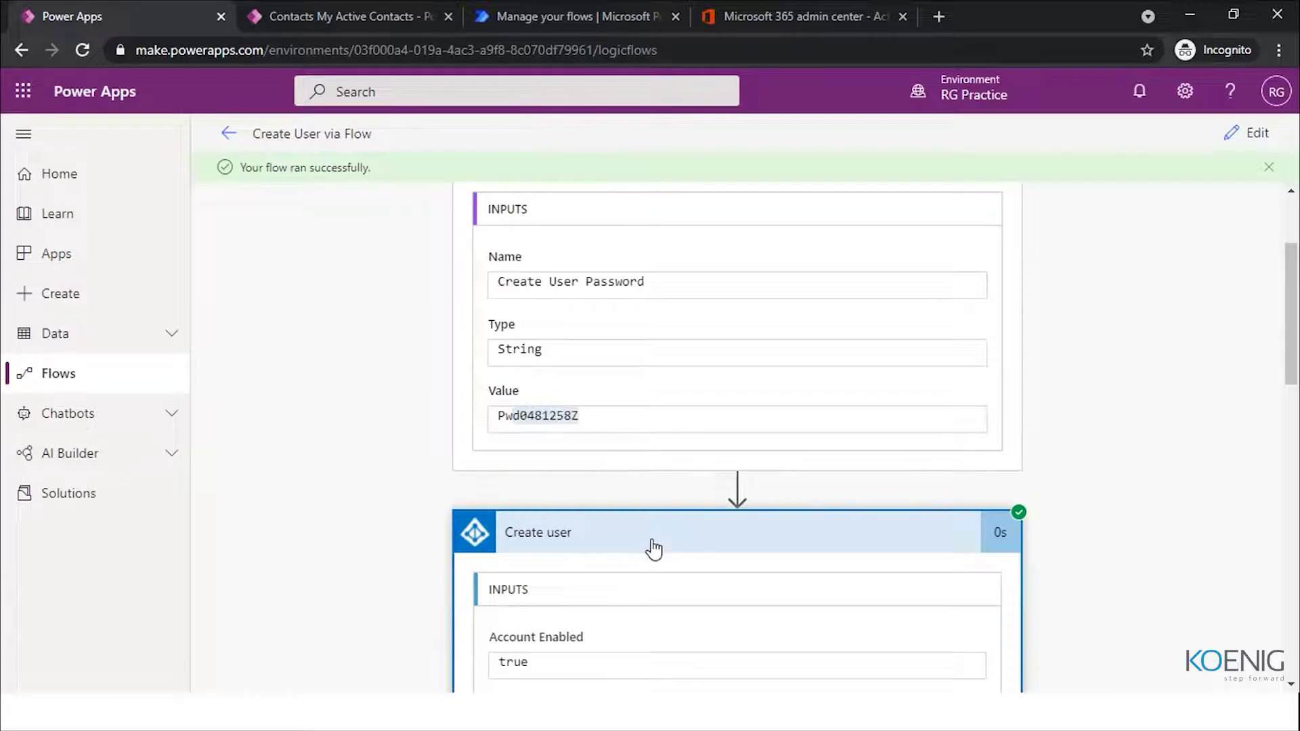
scroll(755, 520, down, 3)
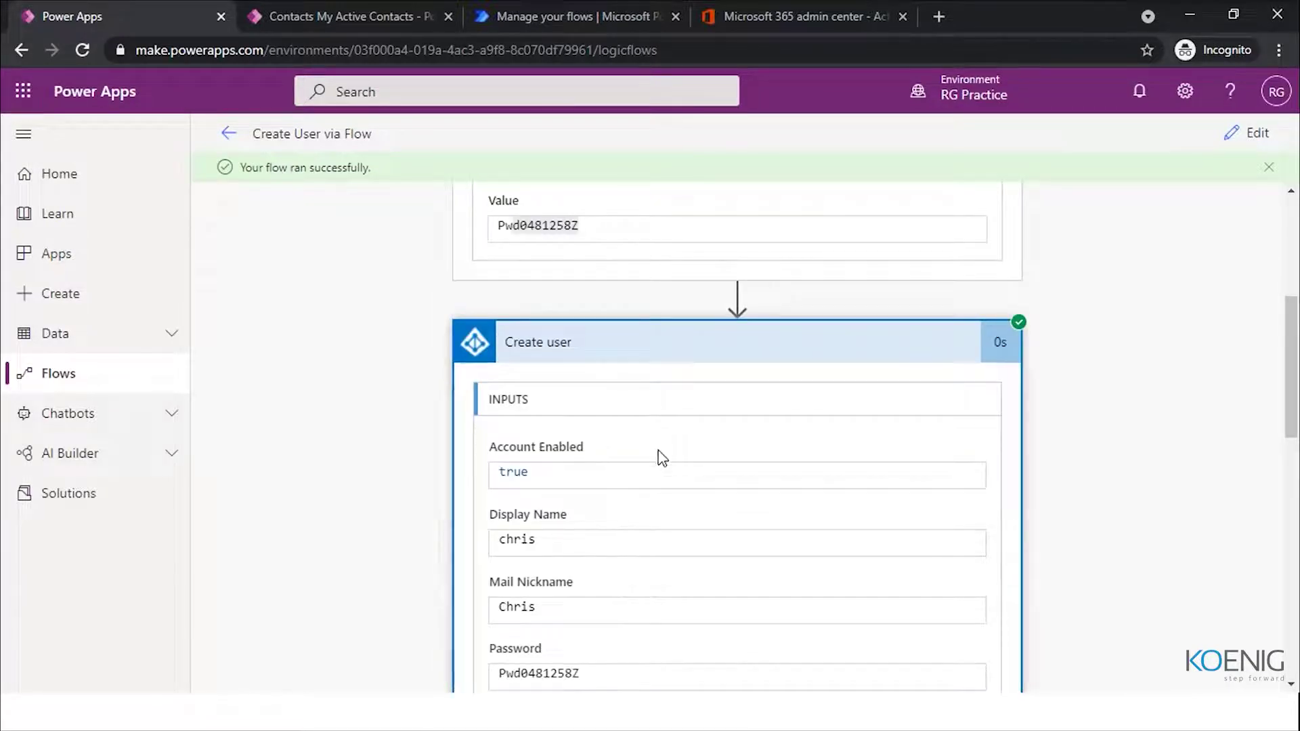
scroll(661, 459, down, 1)
scroll(662, 459, down, 1)
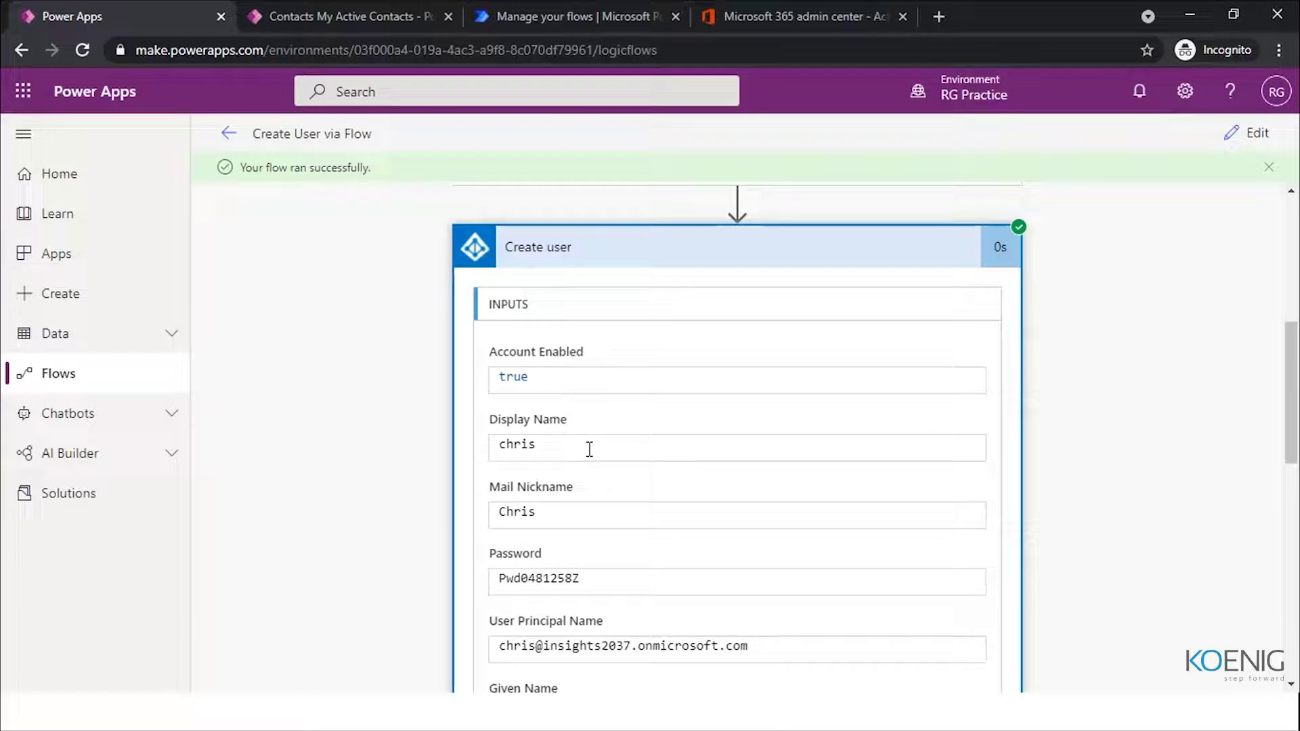
scroll(590, 450, down, 1)
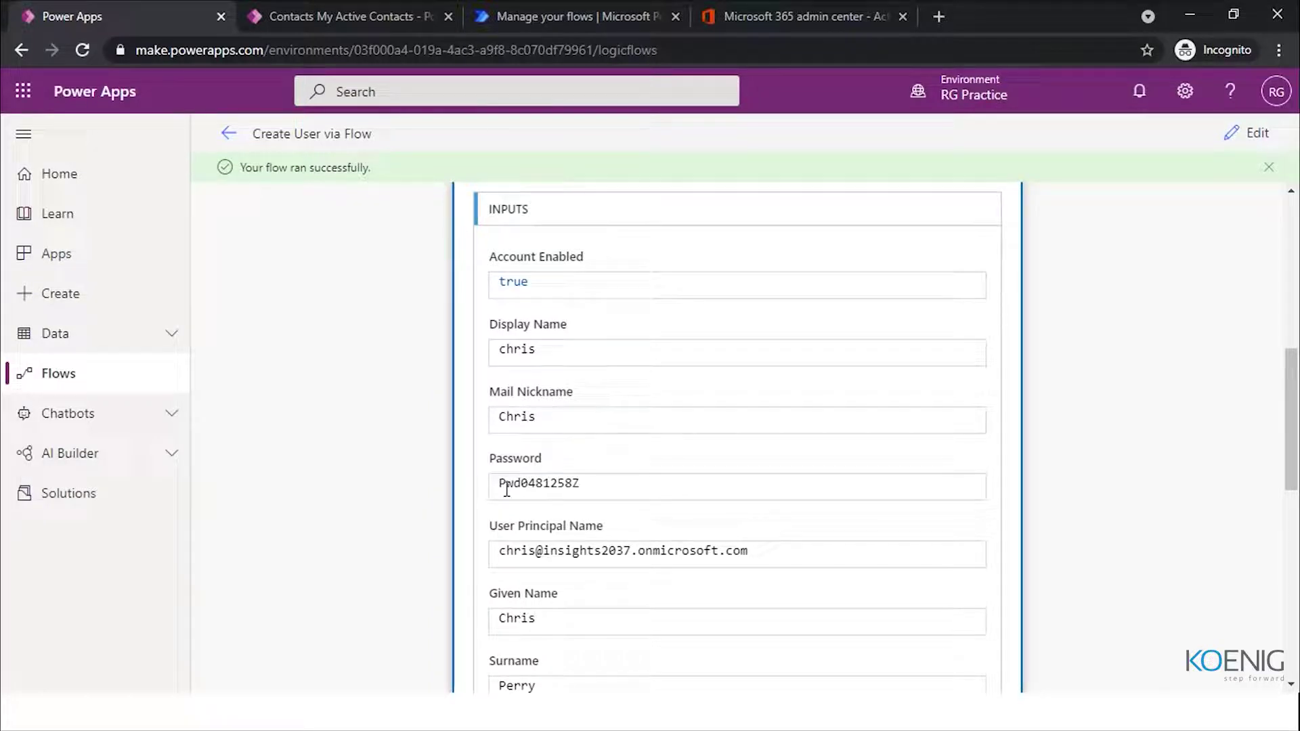
scroll(506, 490, down, 1)
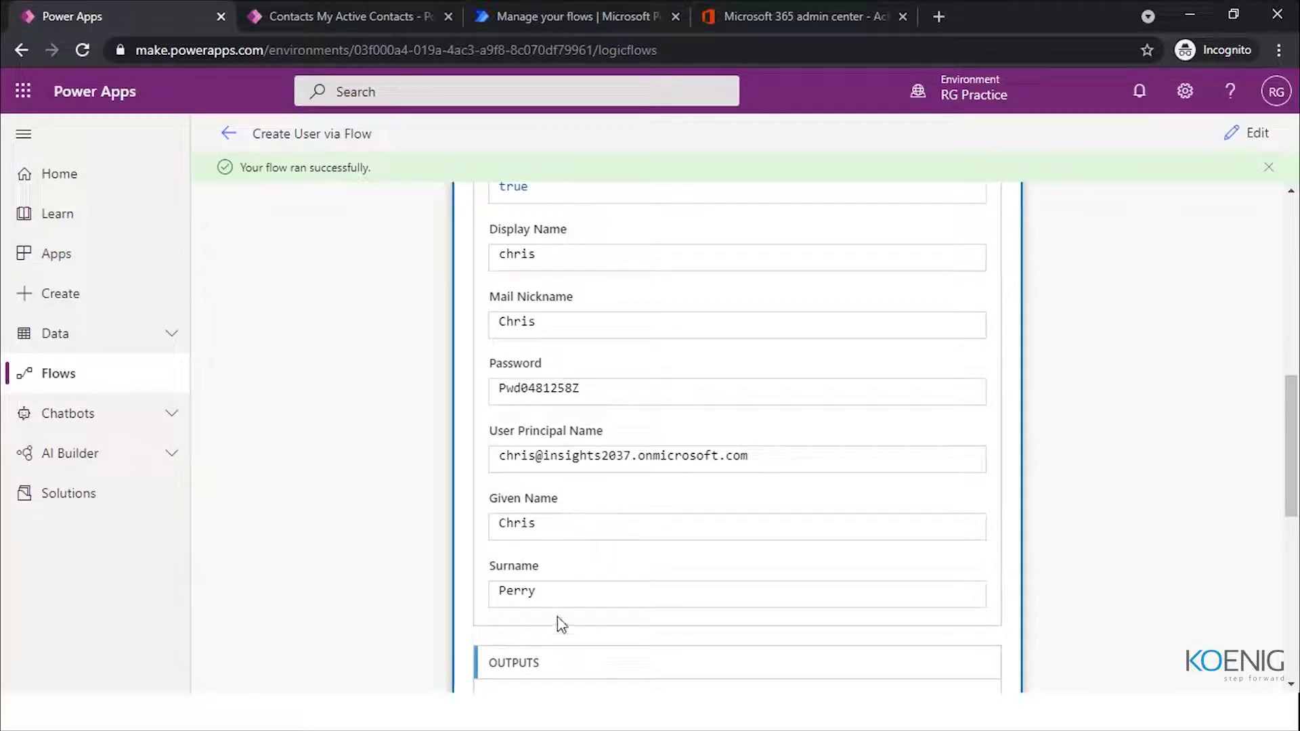
scroll(618, 589, down, 4)
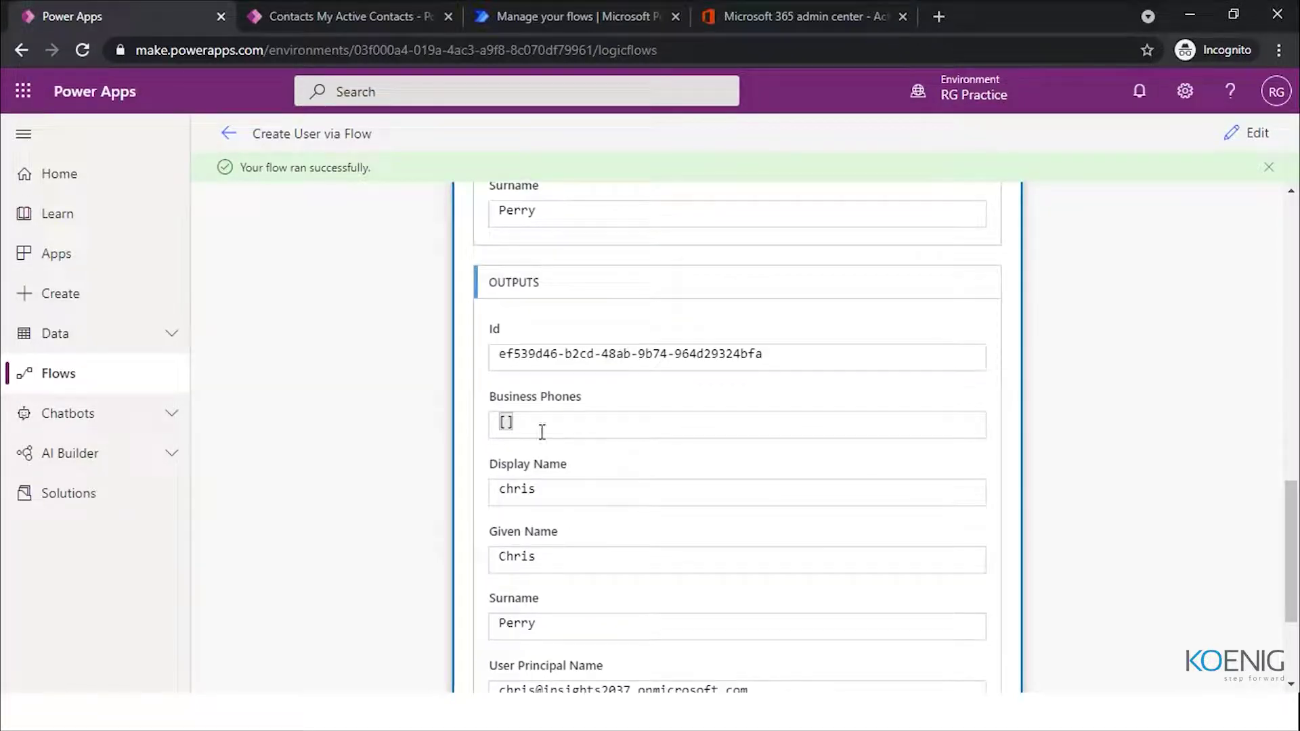
scroll(656, 676, down, 2)
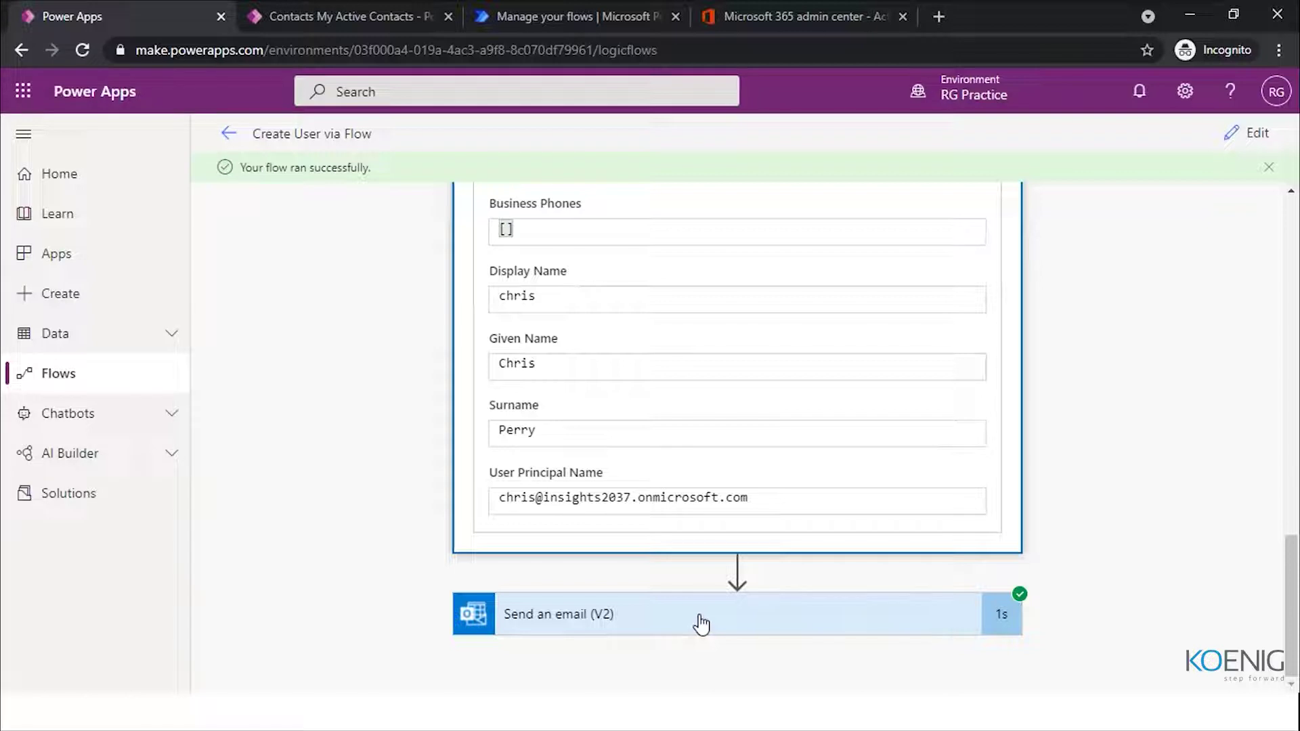
scroll(701, 623, up, 20)
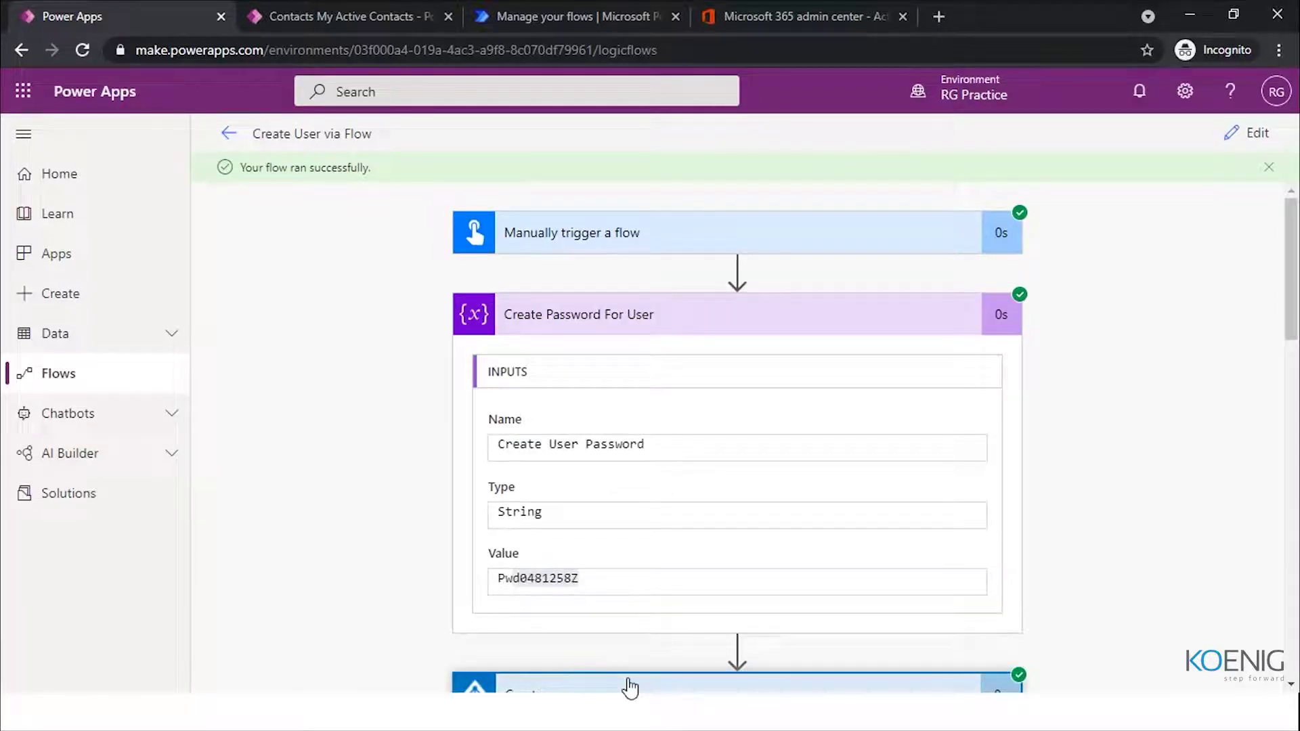
click(630, 688)
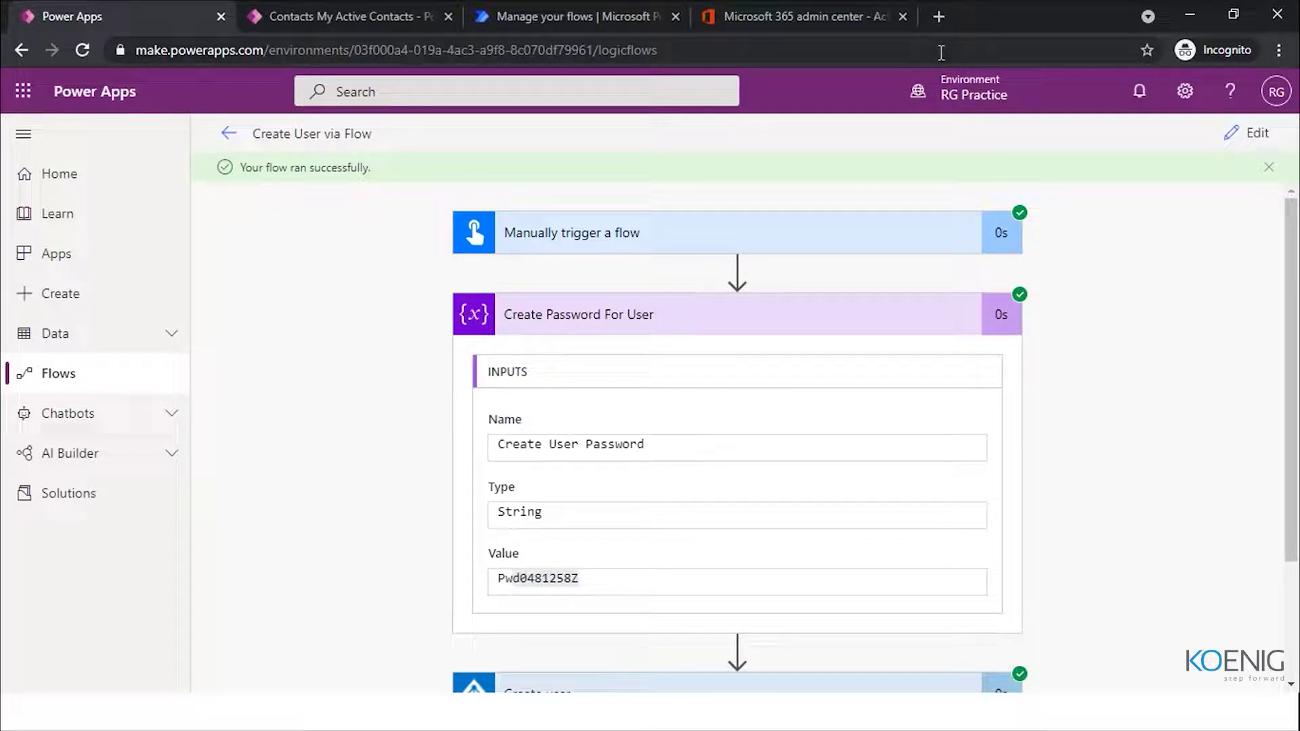
Reload Active users in the admin center and inspect the newly created user's account details.
click(794, 15)
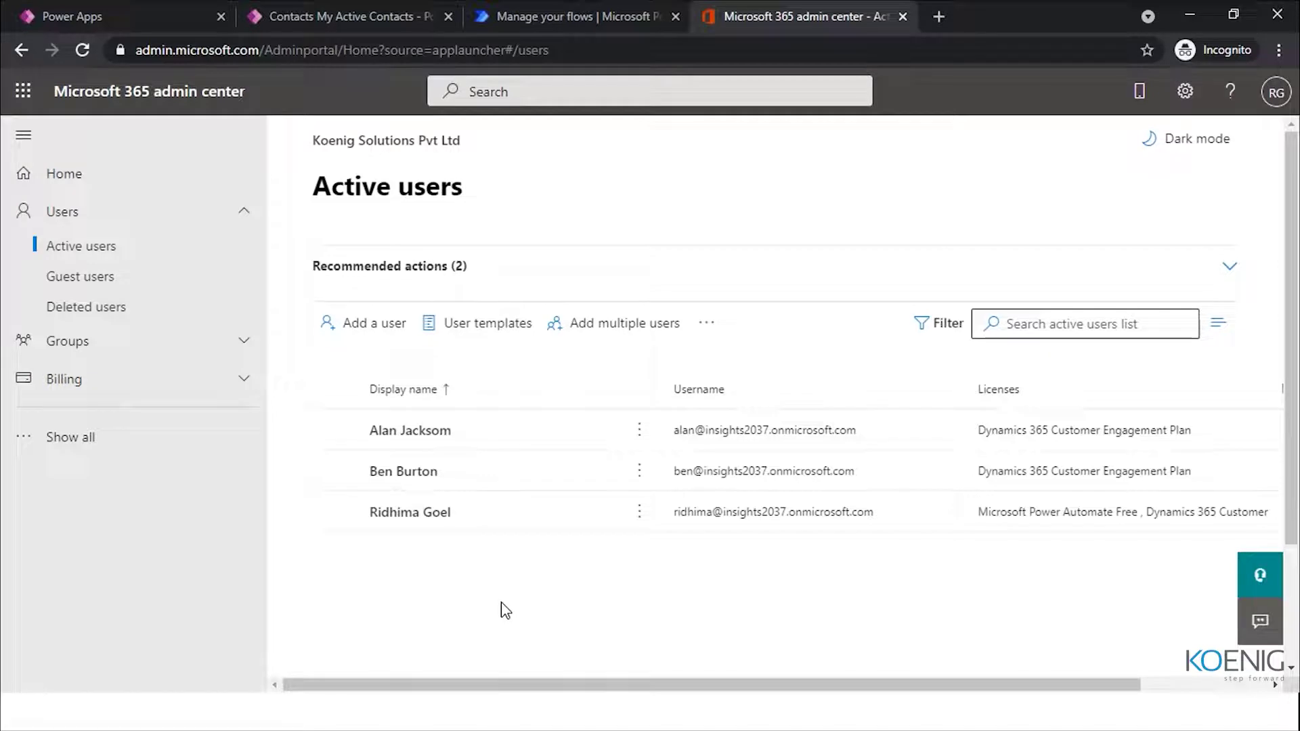
click(82, 49)
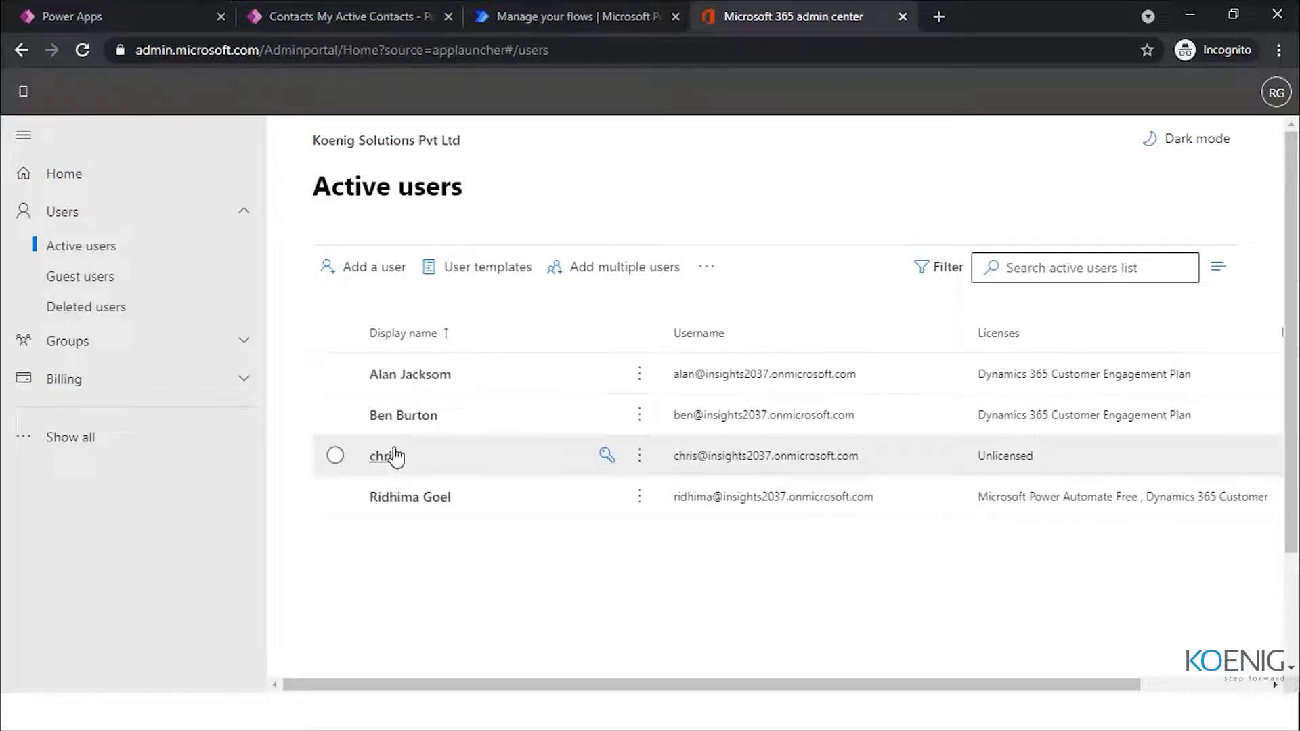
click(391, 457)
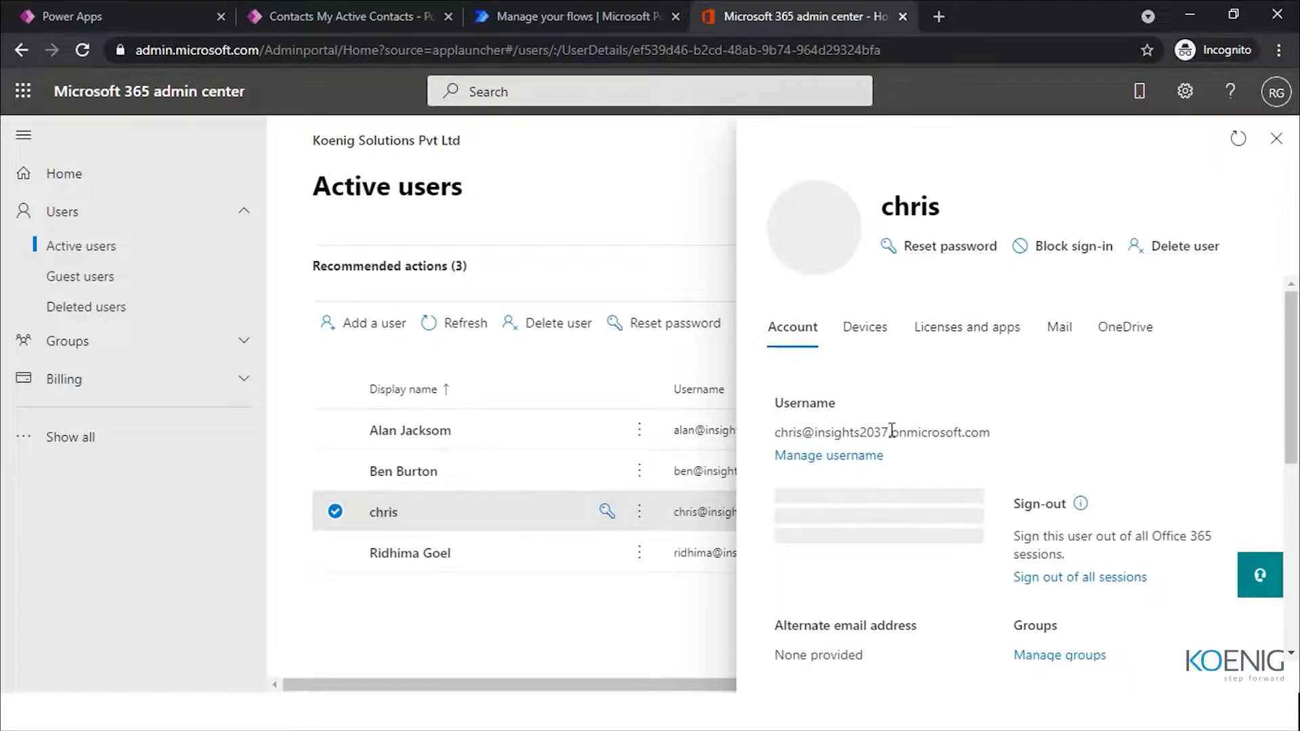
scroll(1064, 491, down, 3)
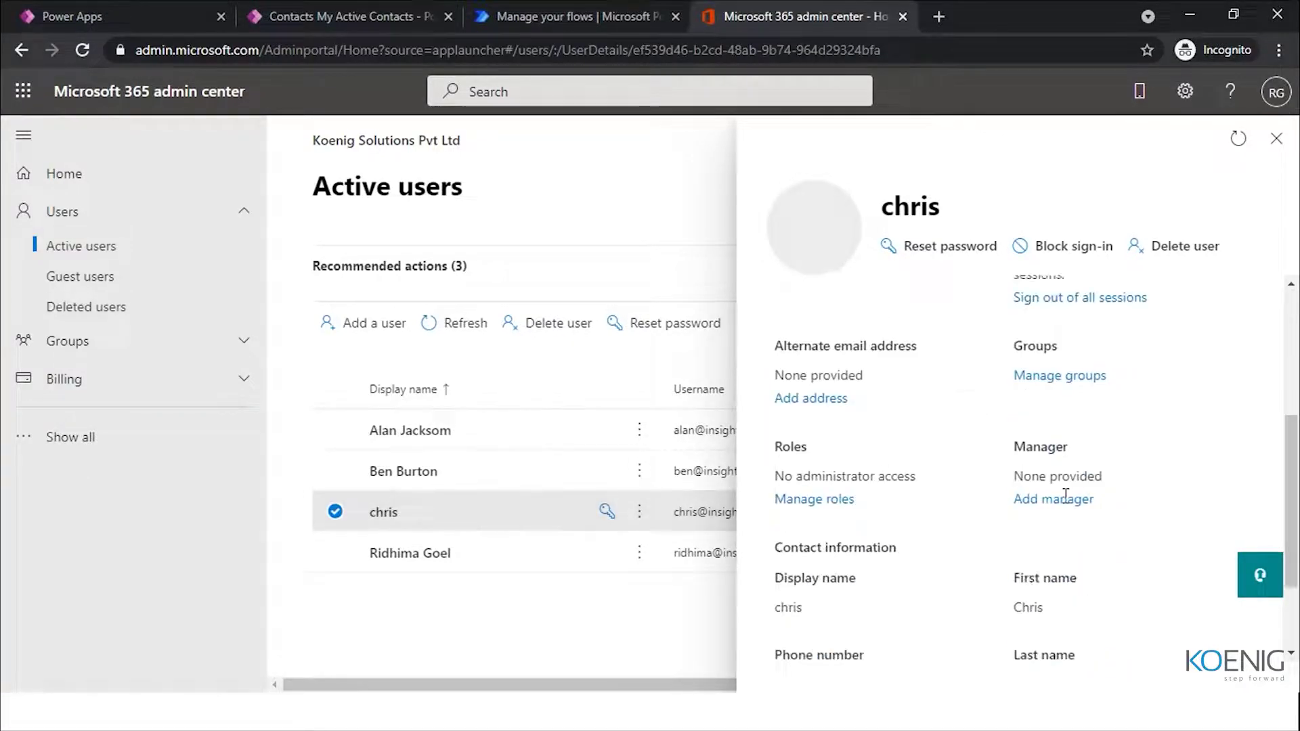
scroll(1001, 617, down, 2)
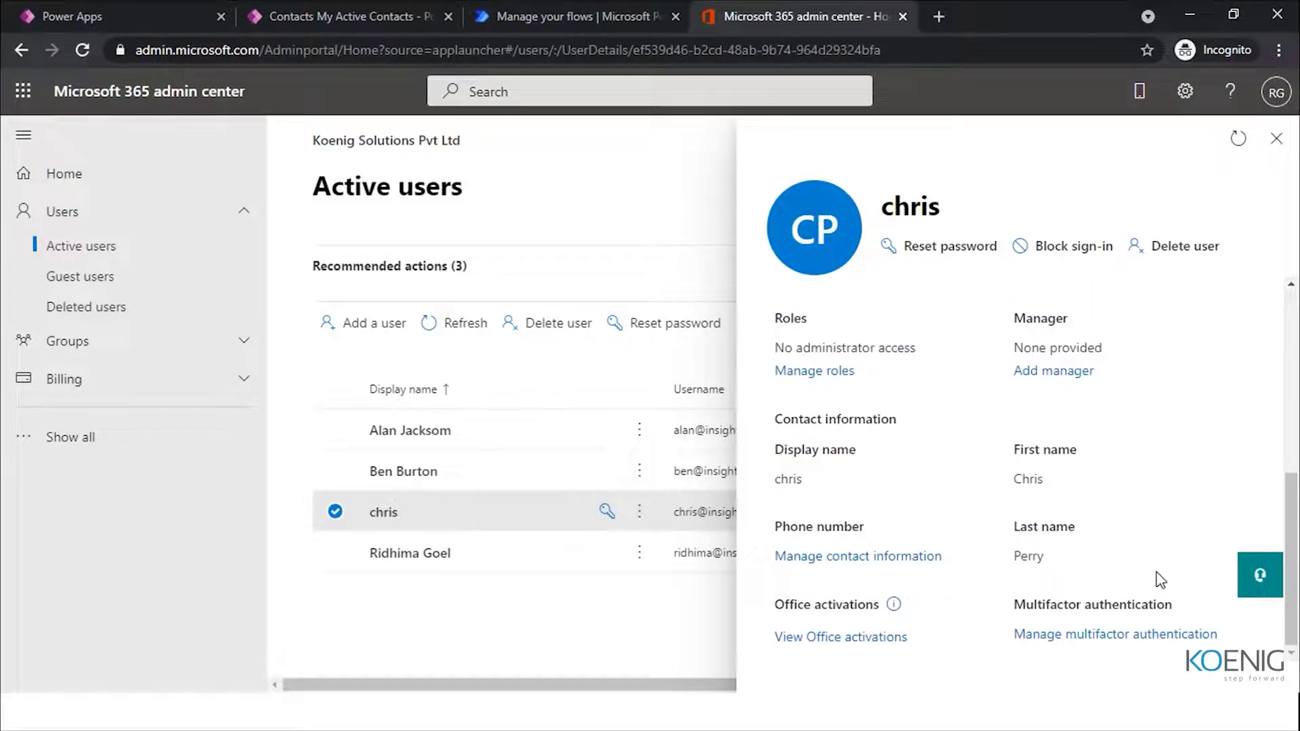
click(1277, 138)
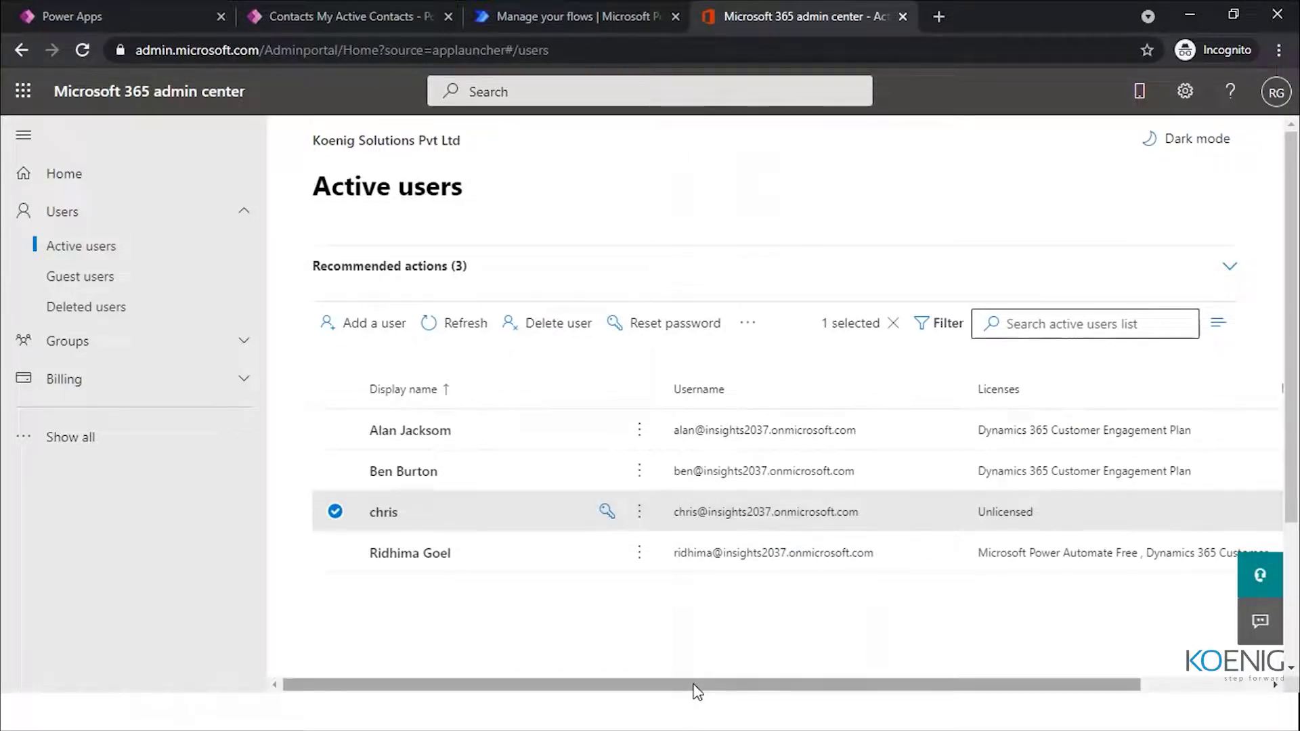
key(alt+Tab)
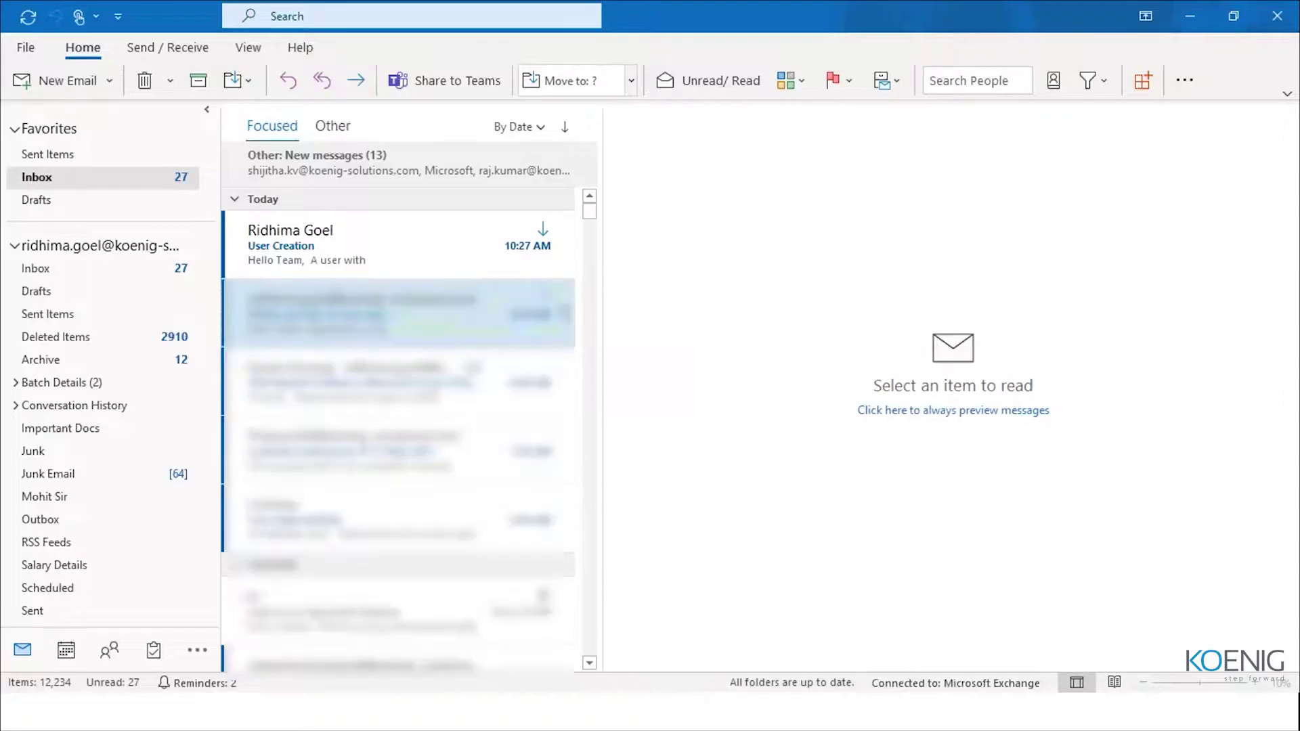
Read the User Creation email's confirmation in Outlook, close Outlook and return to the flow run.
click(396, 234)
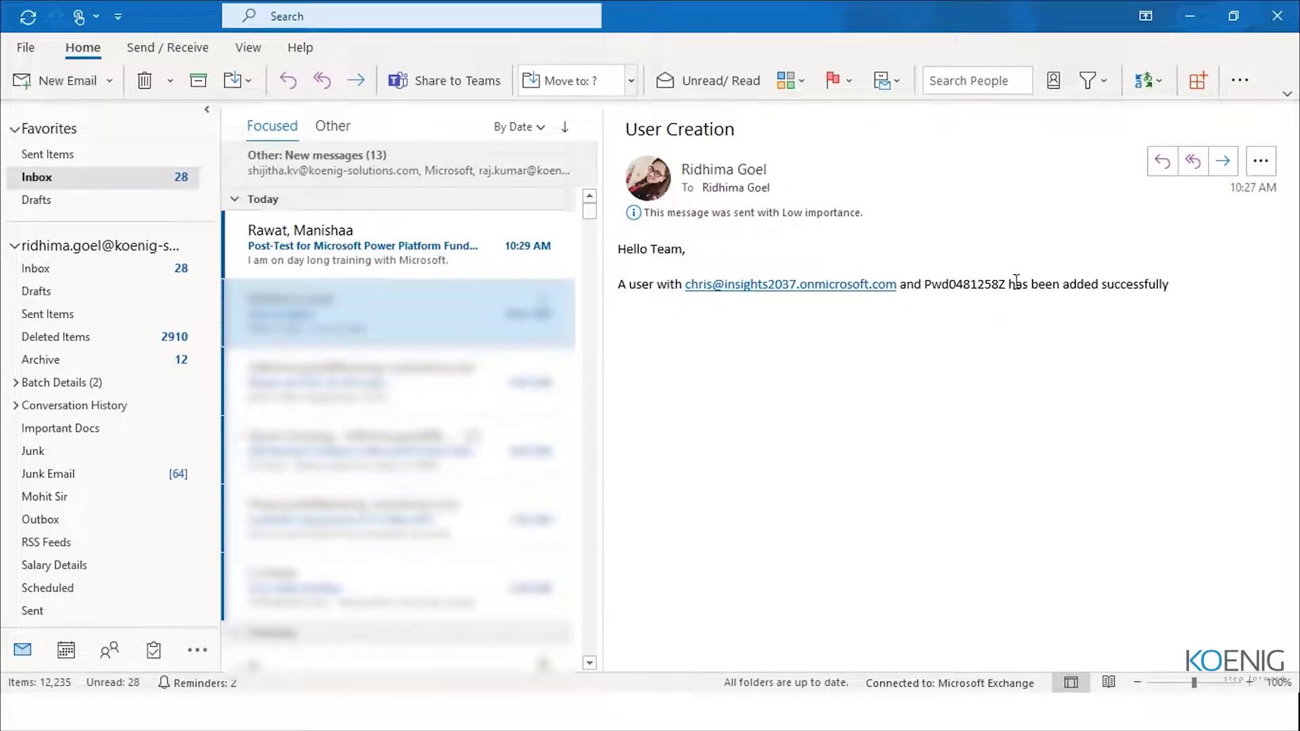
drag(1009, 285, 1176, 284)
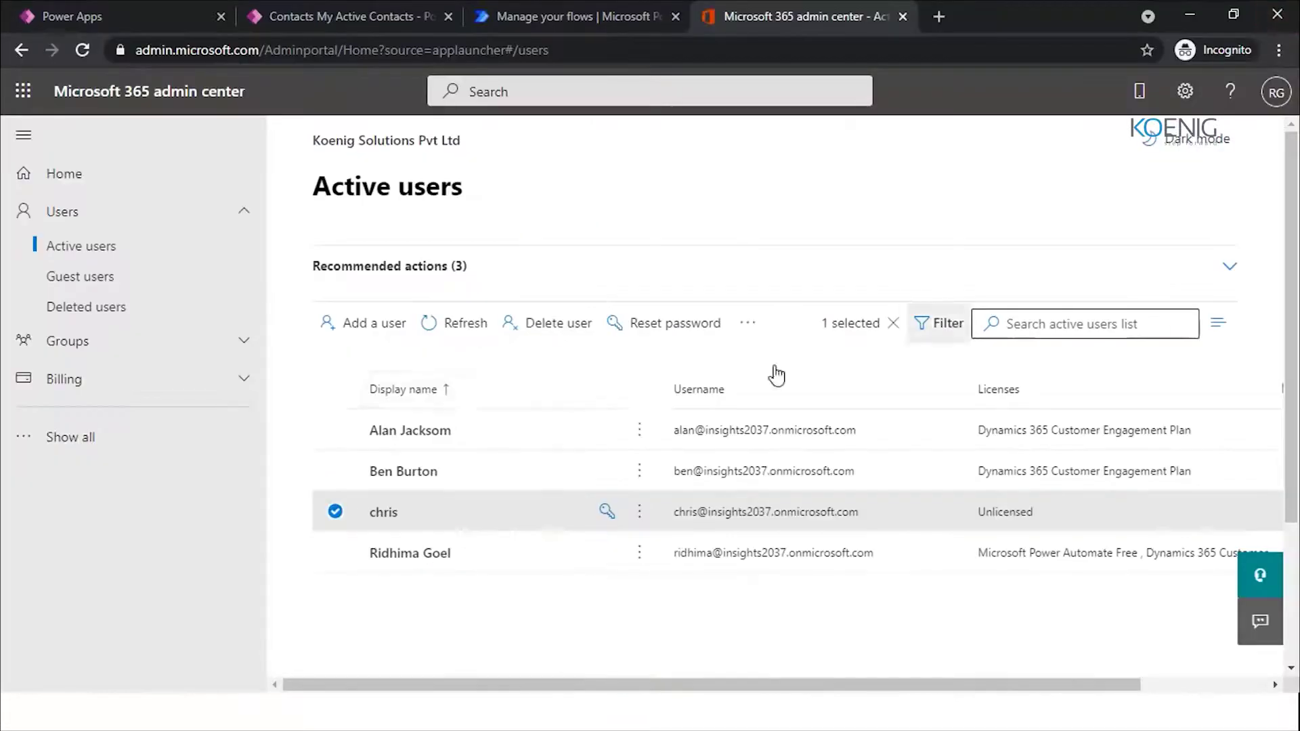
click(1278, 15)
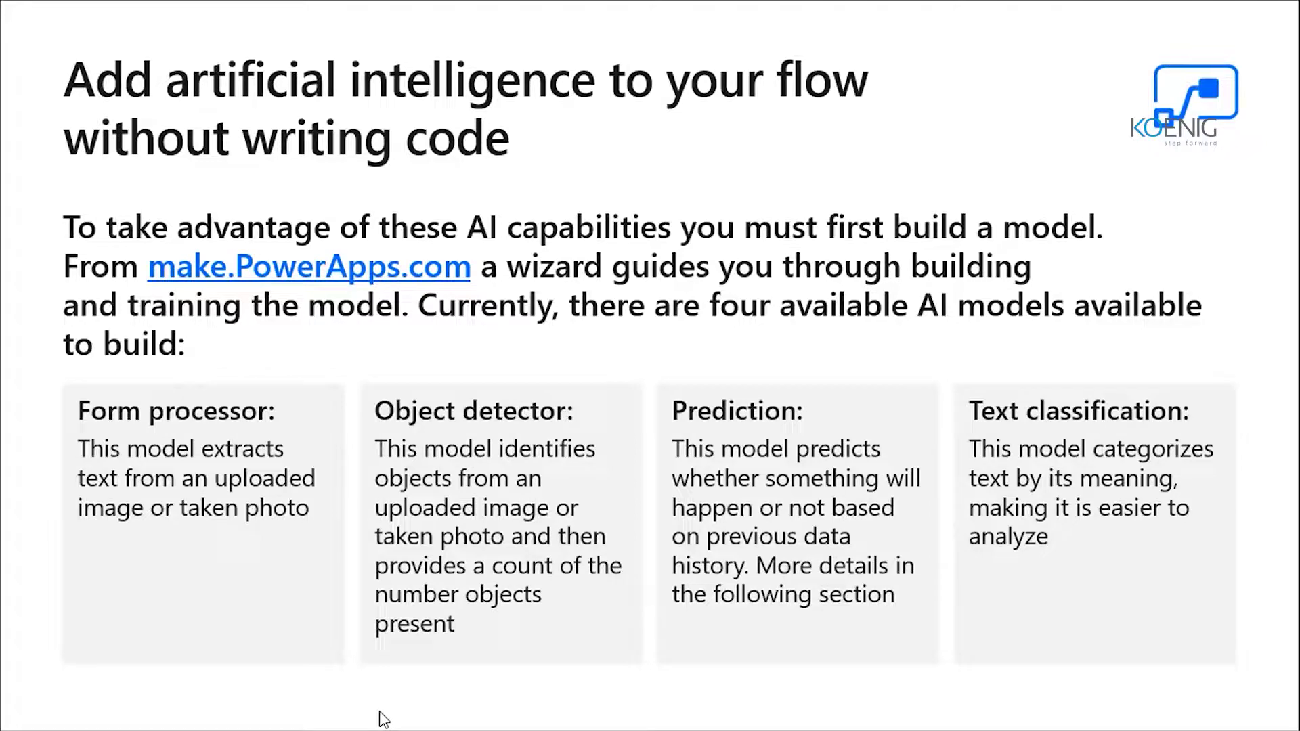
key(alt+Tab)
key(alt+Tab)
key(alt+Tab)
key(alt+Tab)
key(alt+Tab)
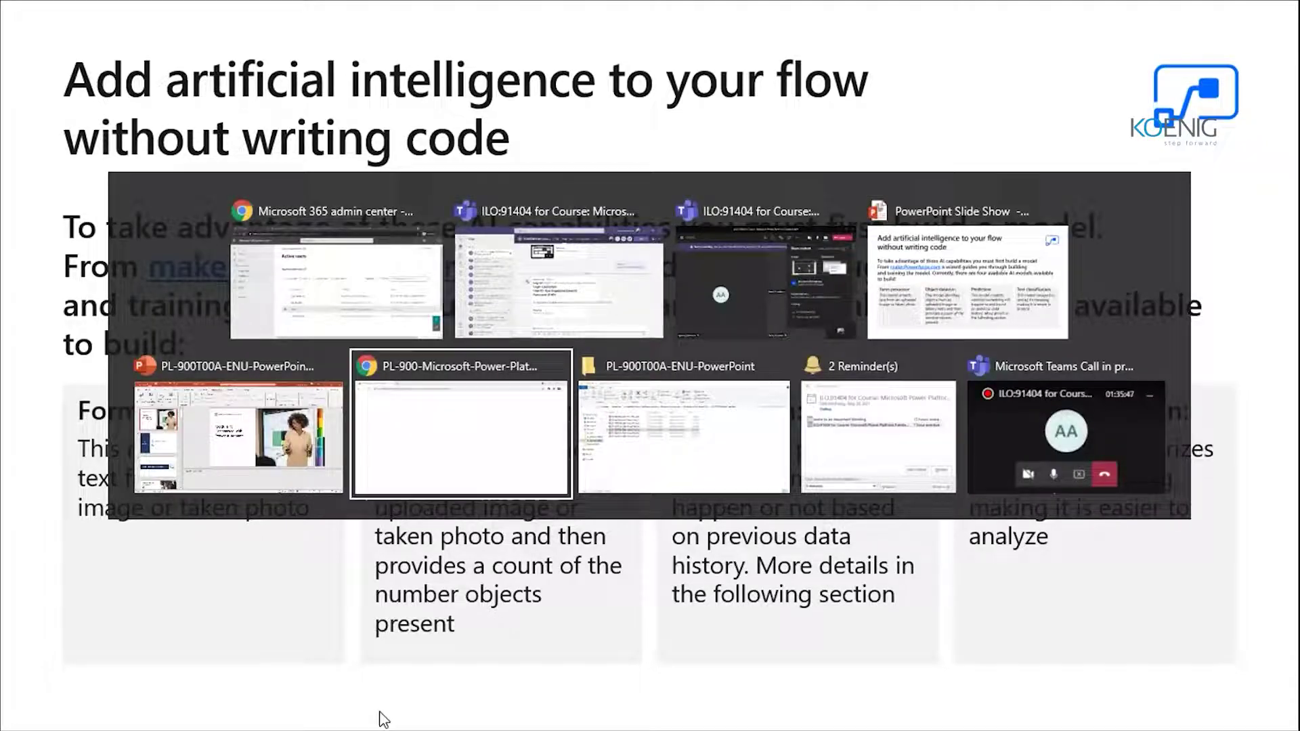
key(alt+Tab)
key(alt+Tab)
key(alt+Tab)
key(alt+Tab)
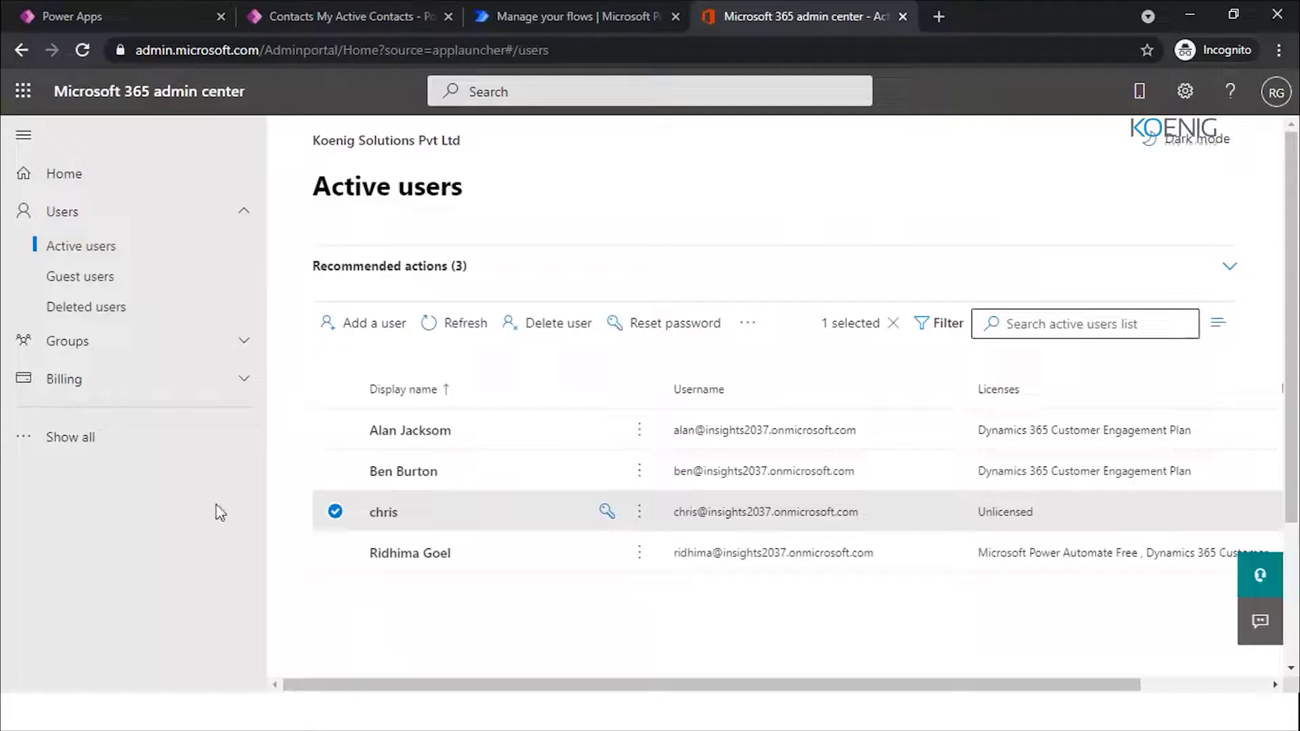
click(190, 8)
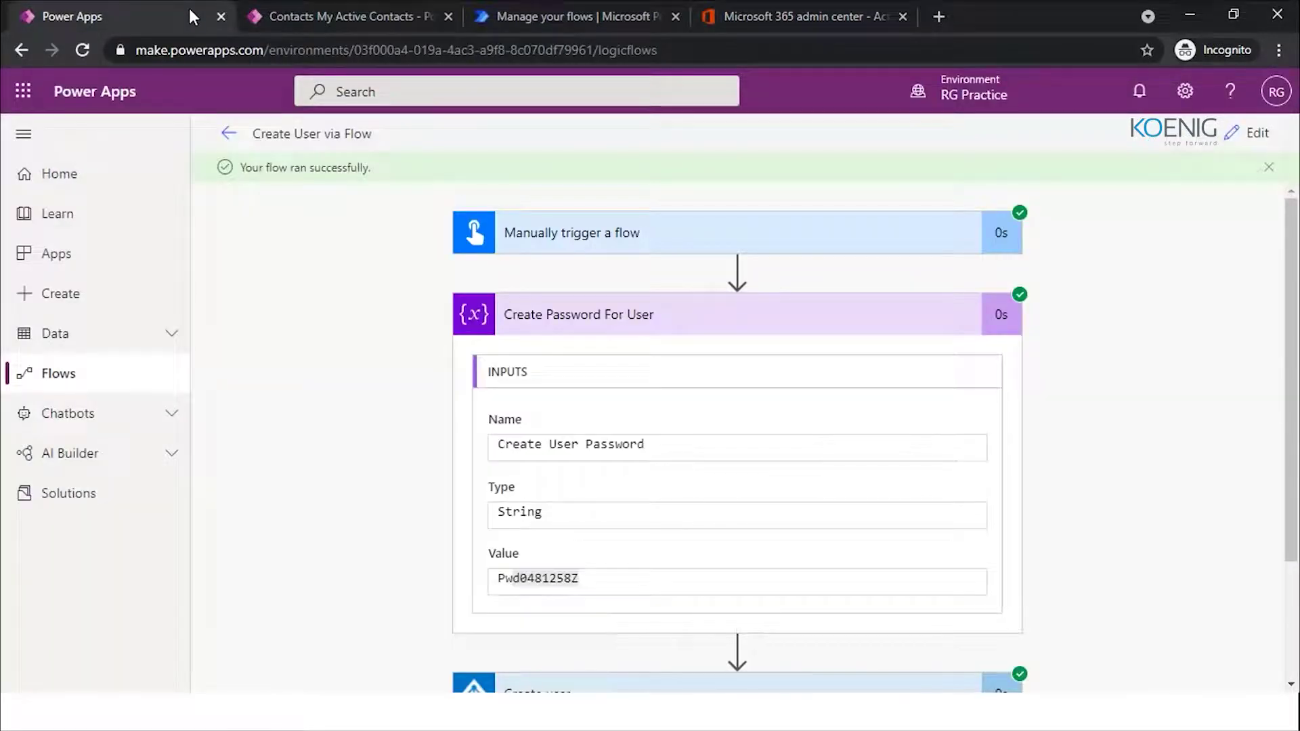
Collapse the Create Password For User card and open the flow for editing.
click(688, 324)
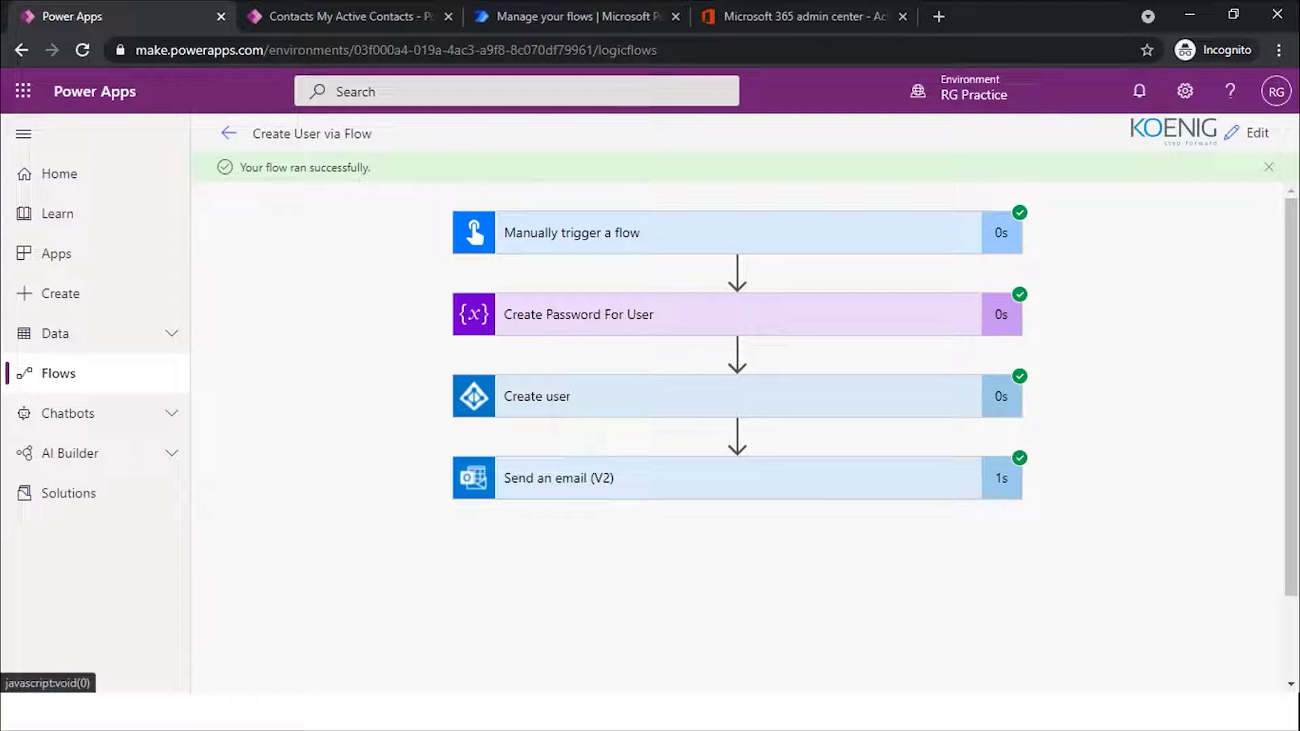
click(1253, 134)
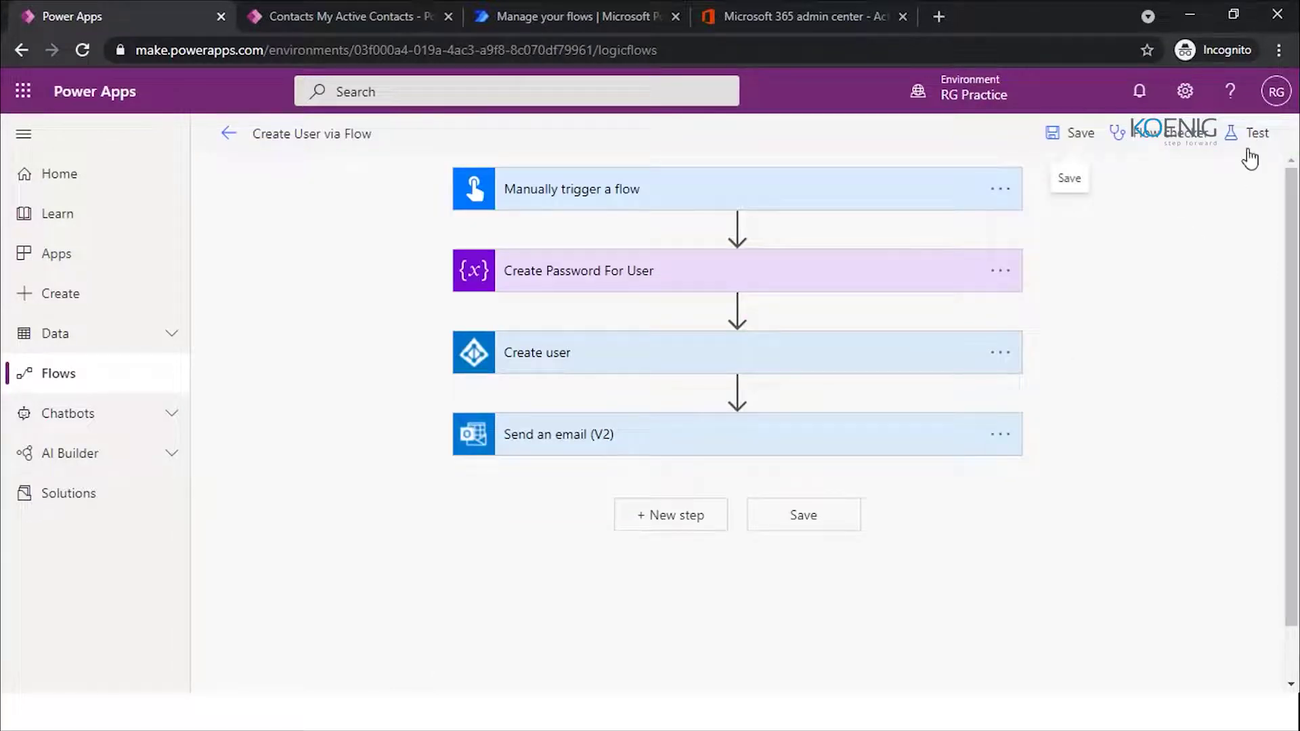
Run a manual test with a second user's first, last and display names and user id.
click(1254, 135)
click(1021, 658)
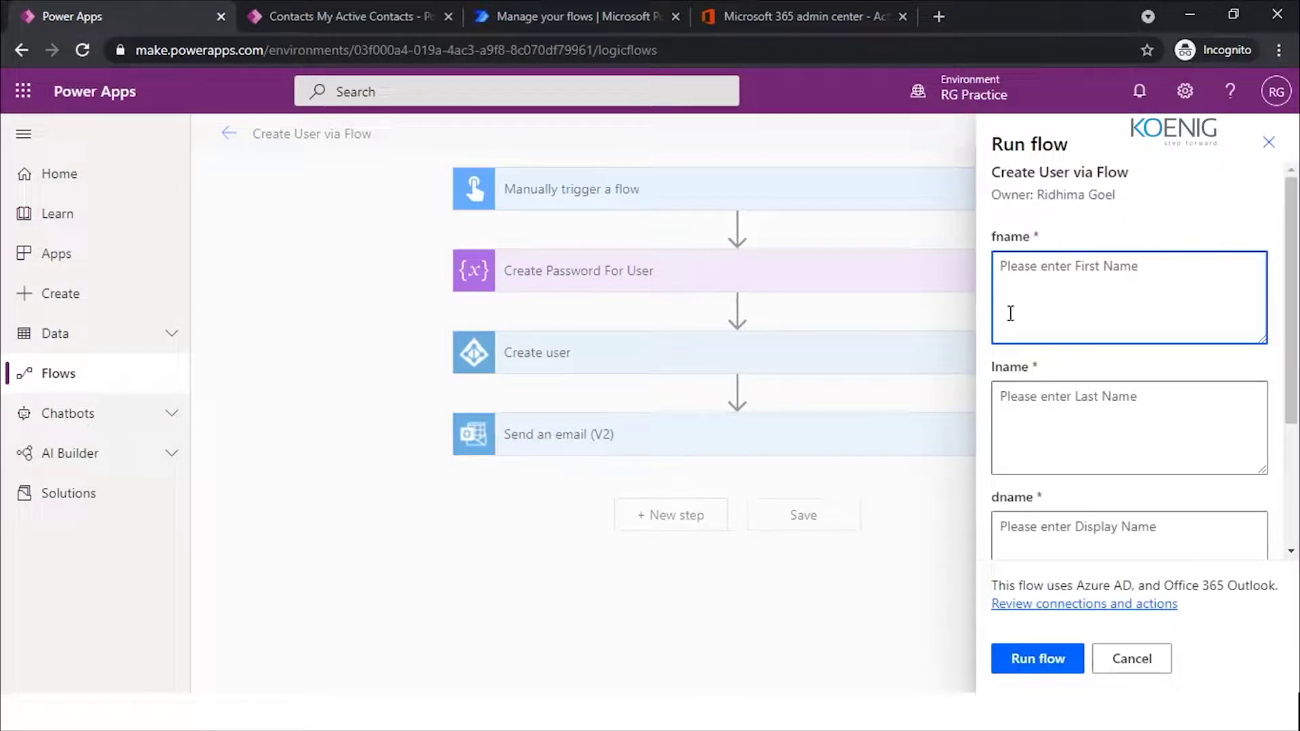
key(Tab)
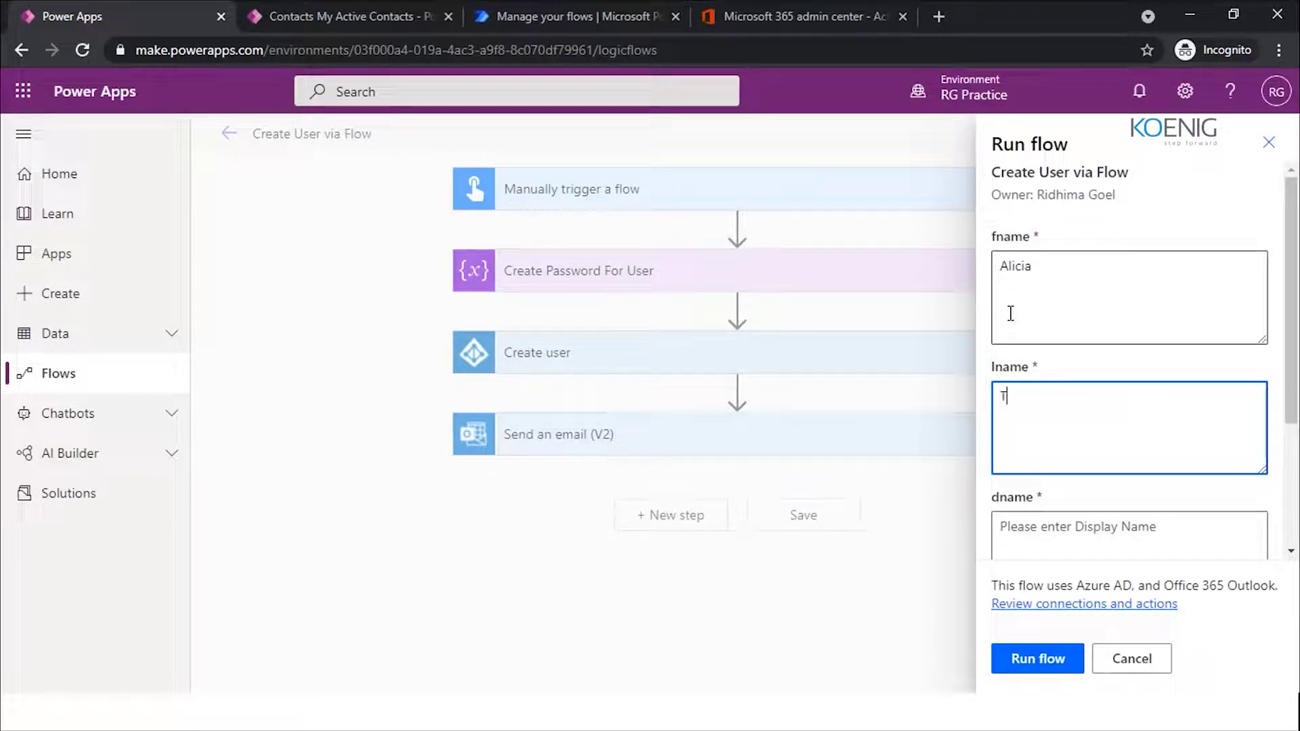
key(Tab)
text(alic)
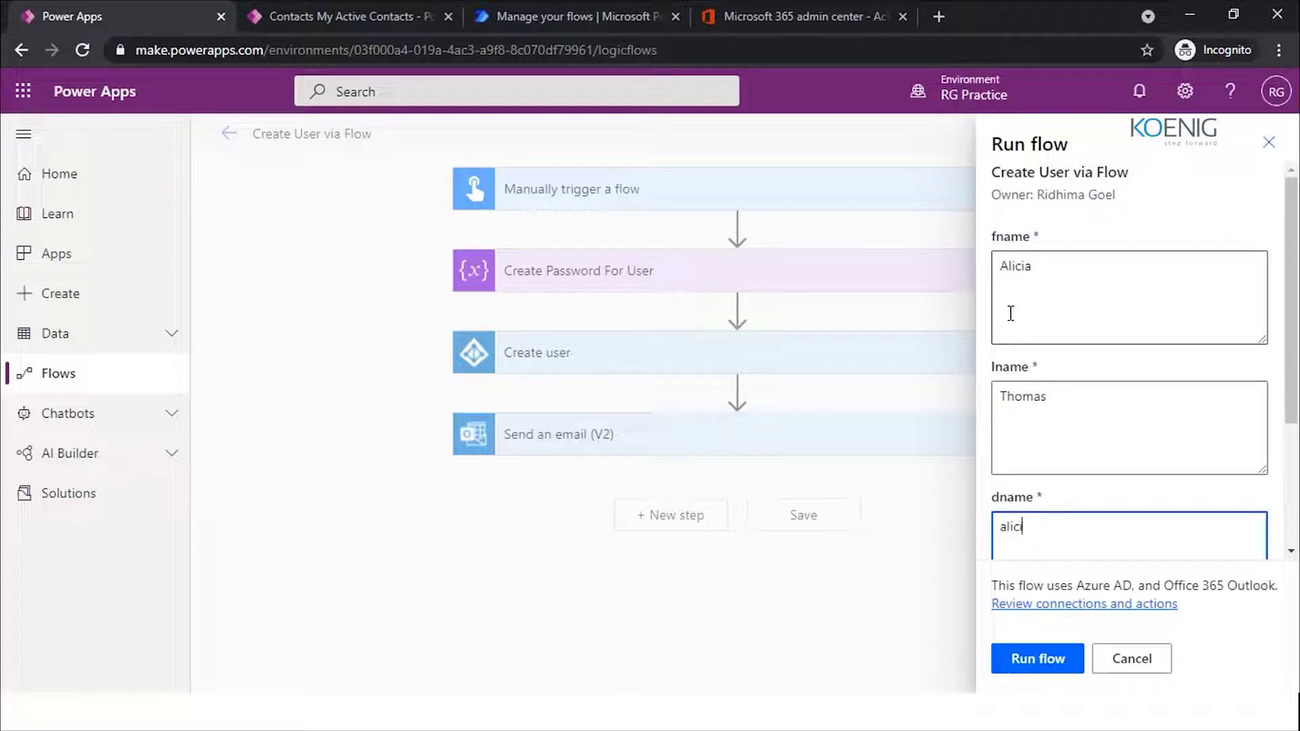
text(aia)
key(Tab)
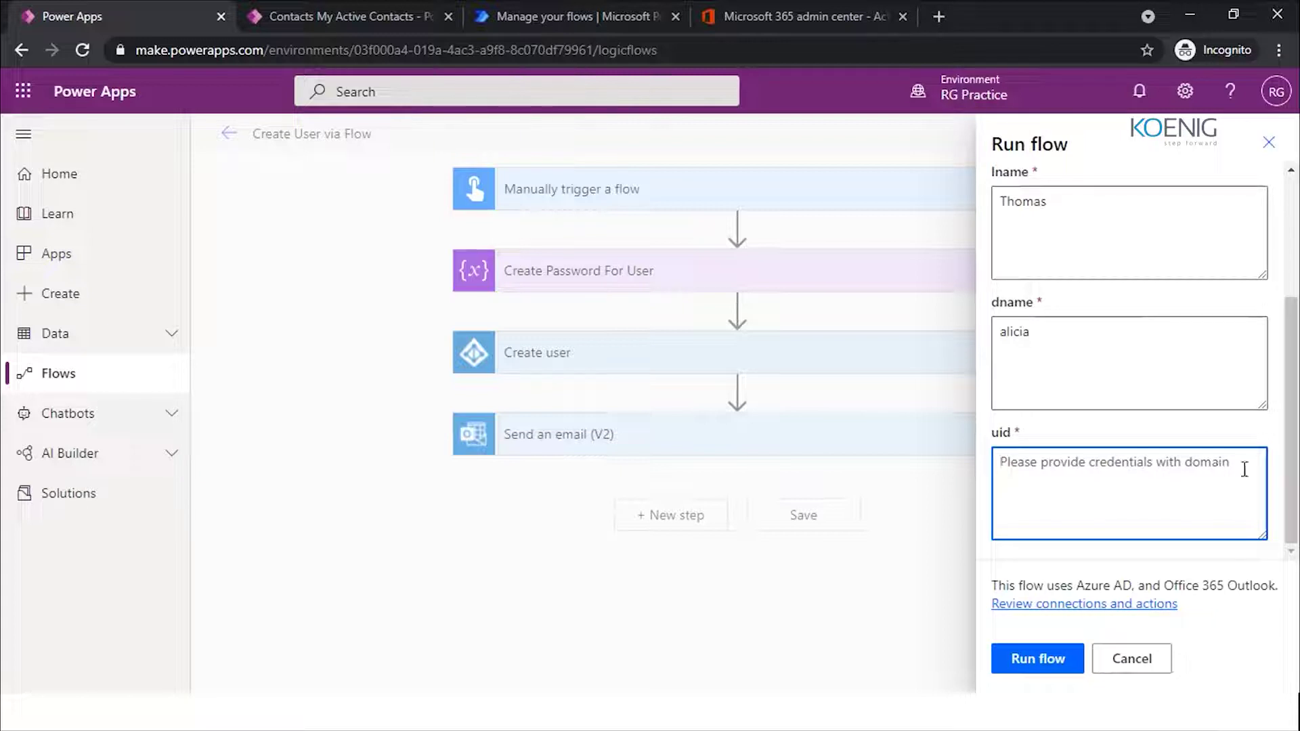
text(alicia.insights2)
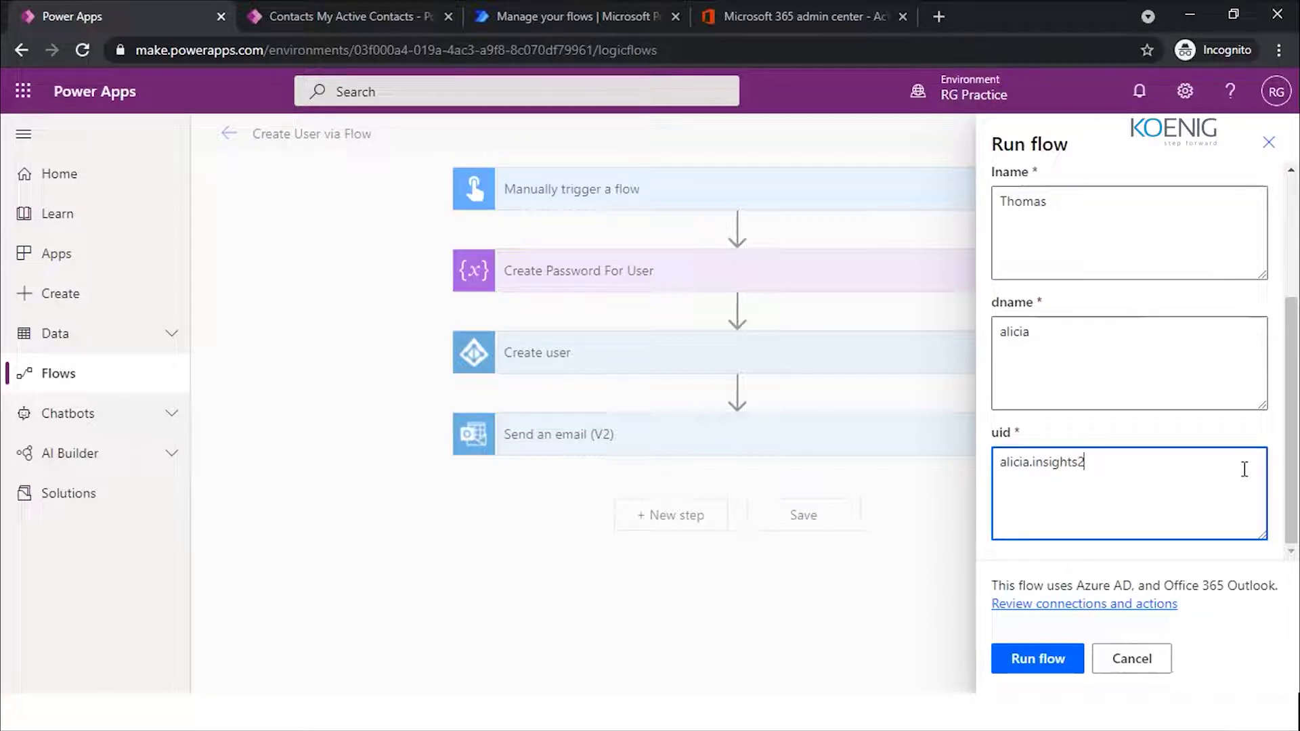
text(037)
click(1067, 661)
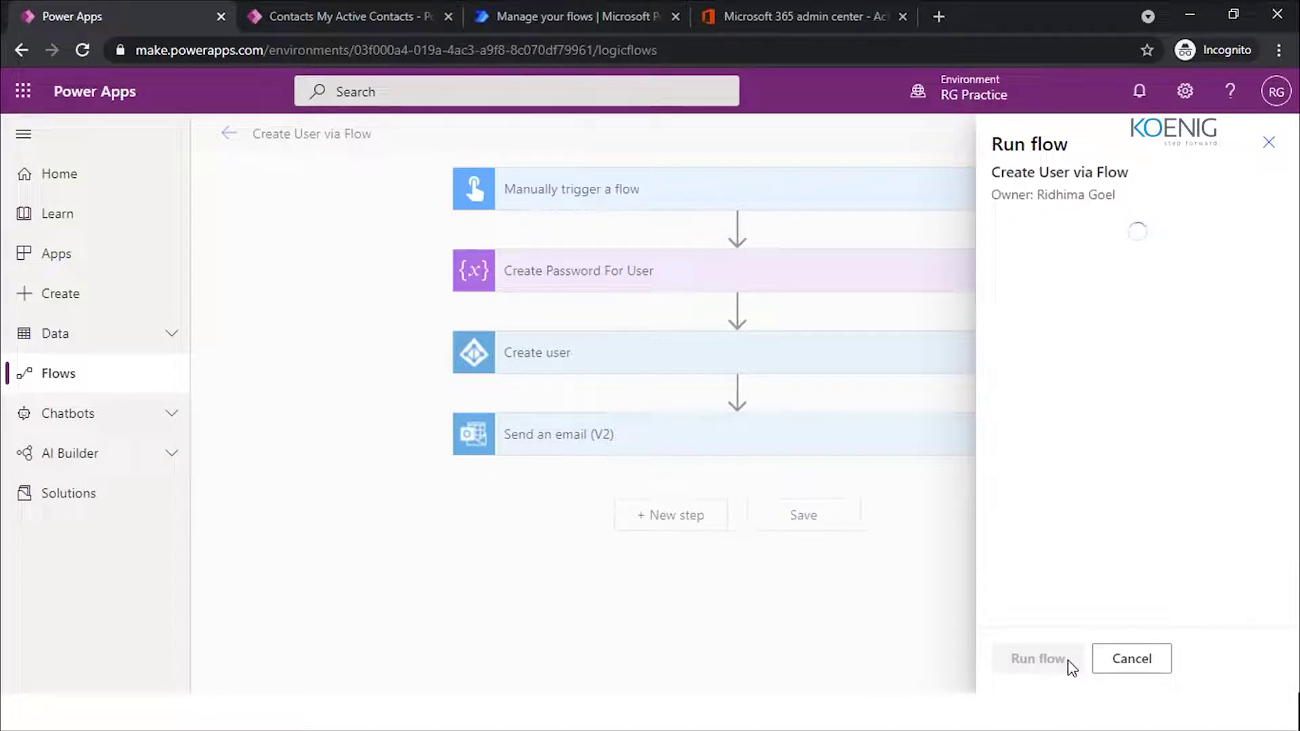
click(1020, 660)
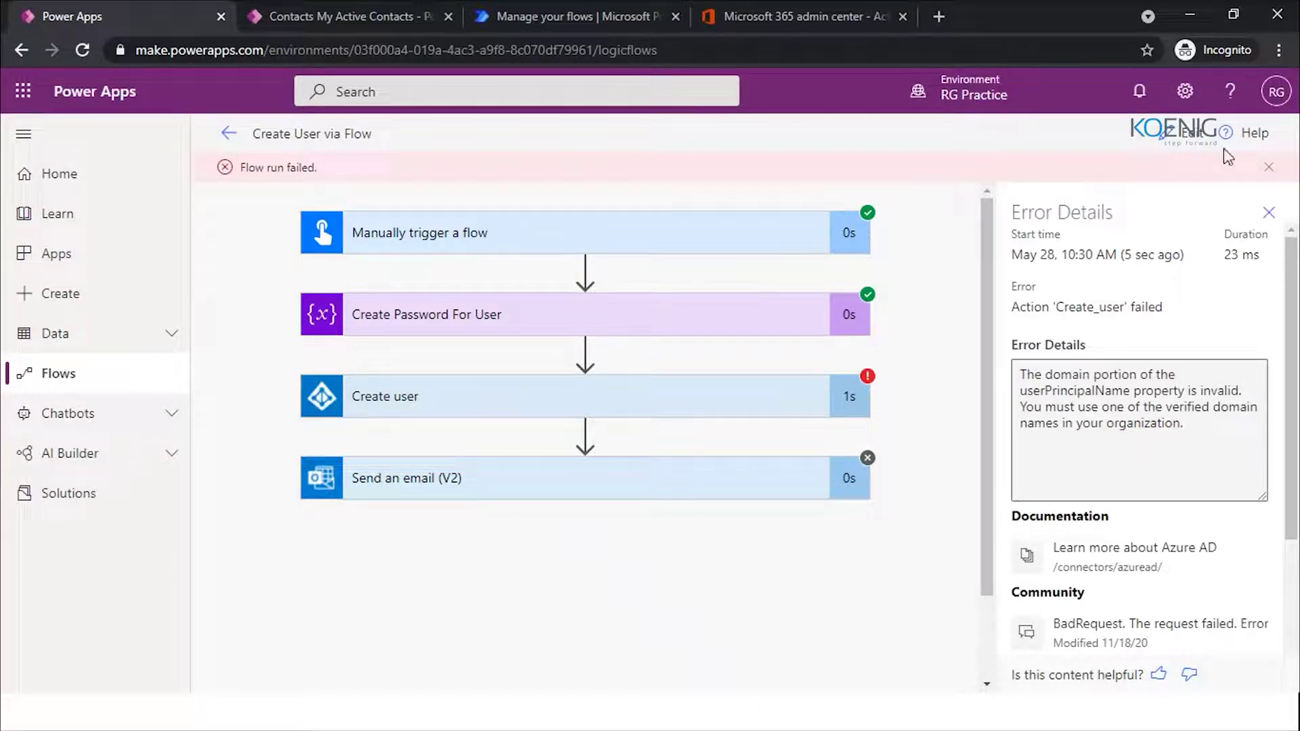
Scroll the Error Details pane to read the Create_user unverified-domain userPrincipalName error.
scroll(1230, 528, down, 1)
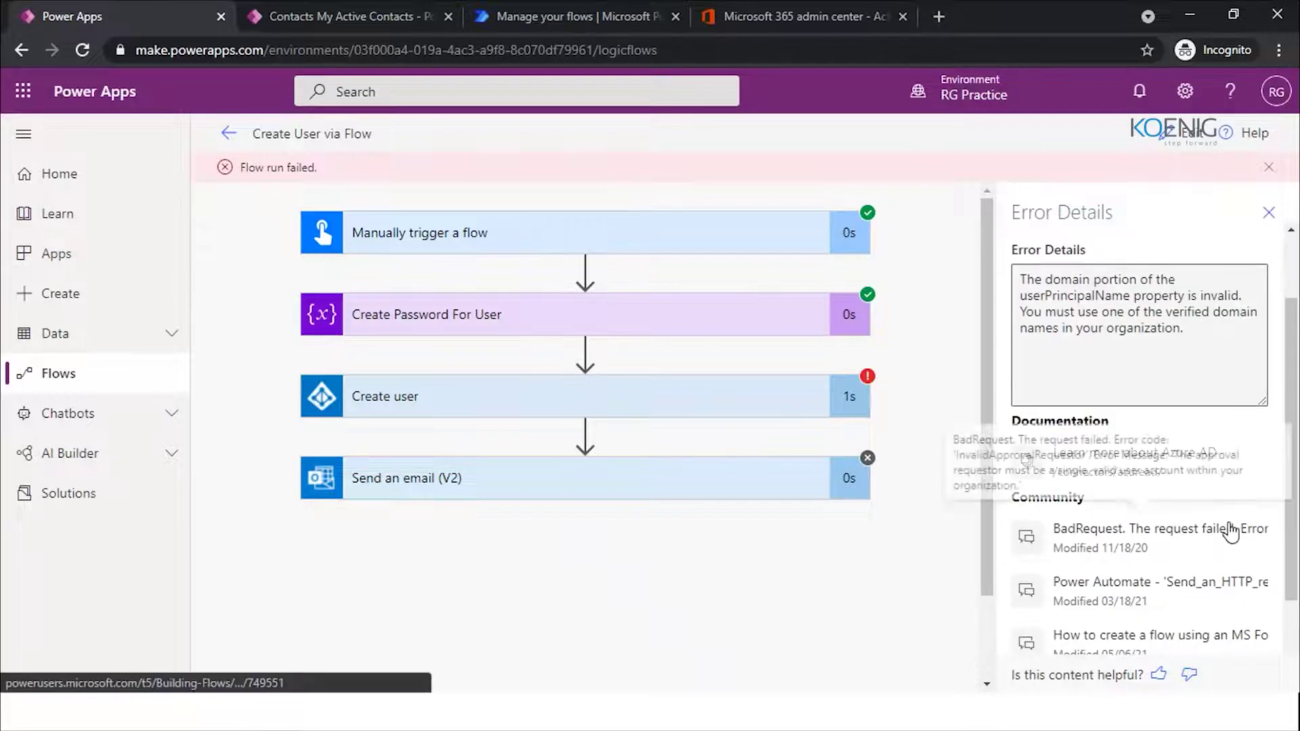
scroll(1178, 528, down, 1)
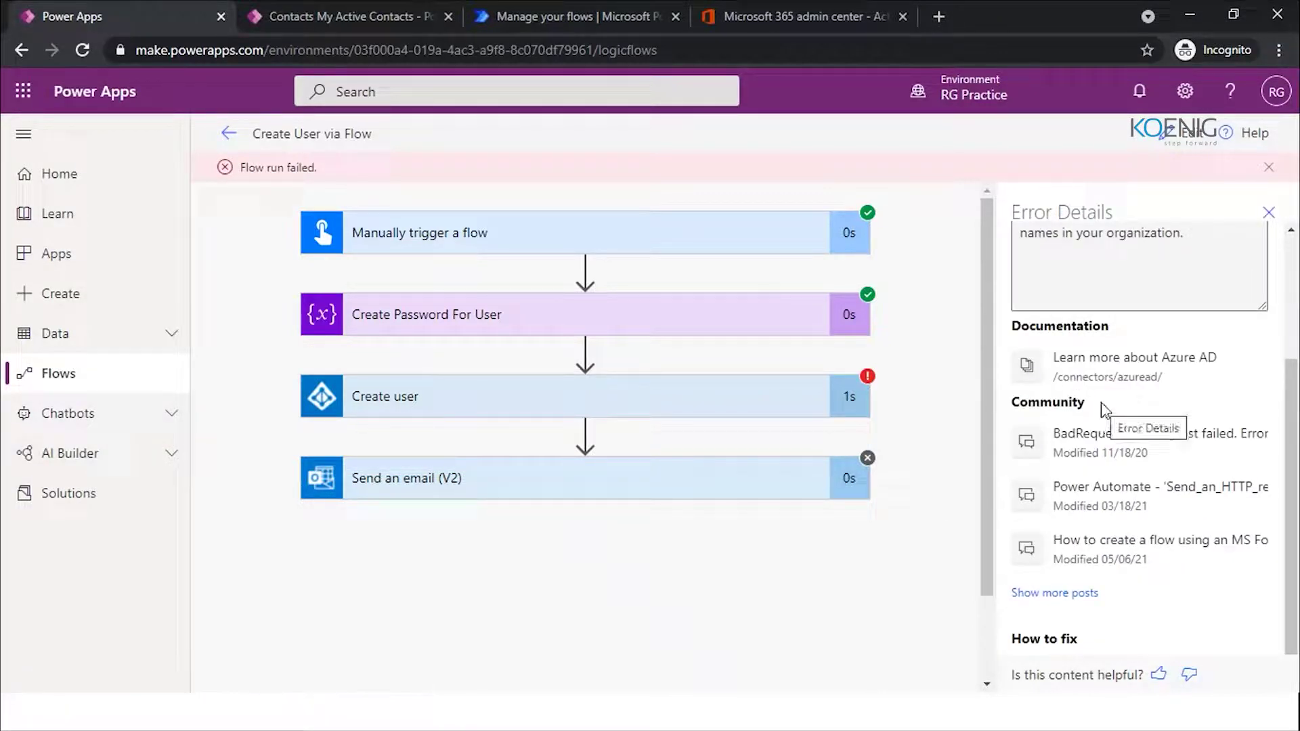
scroll(1106, 411, down, 1)
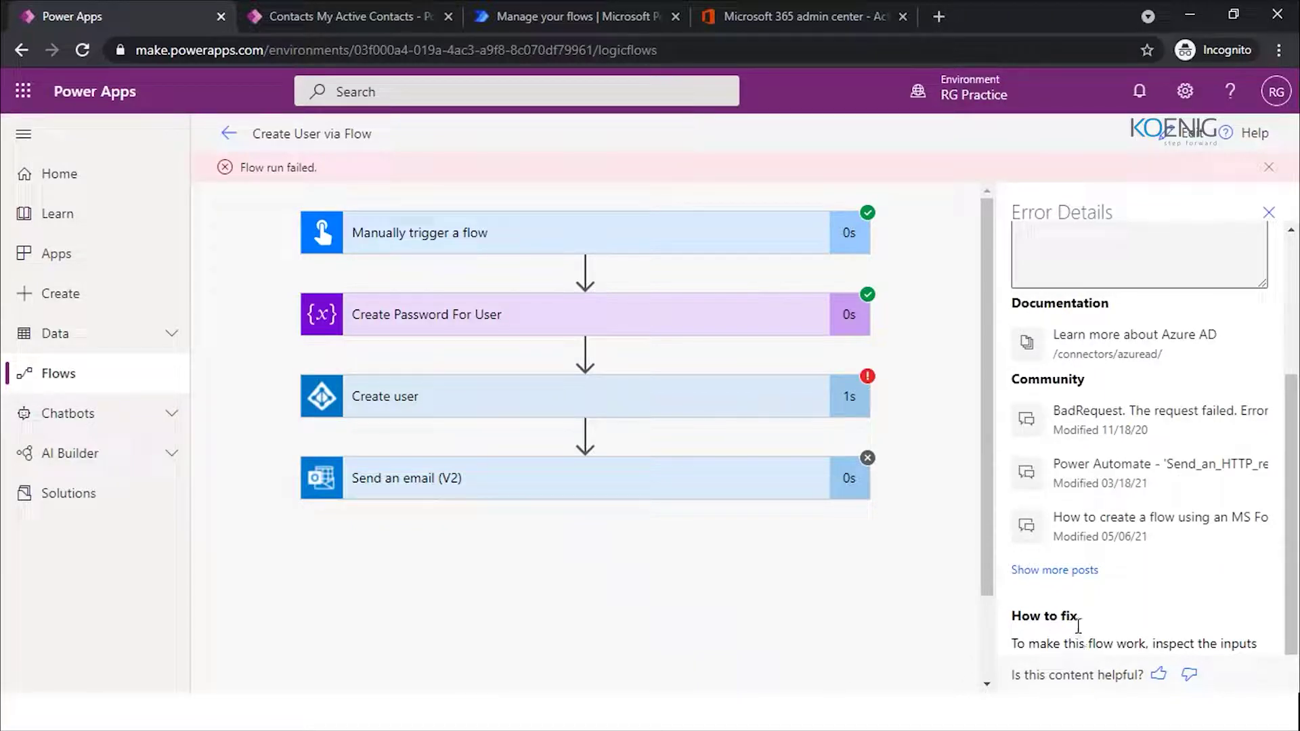
scroll(1178, 620, up, 3)
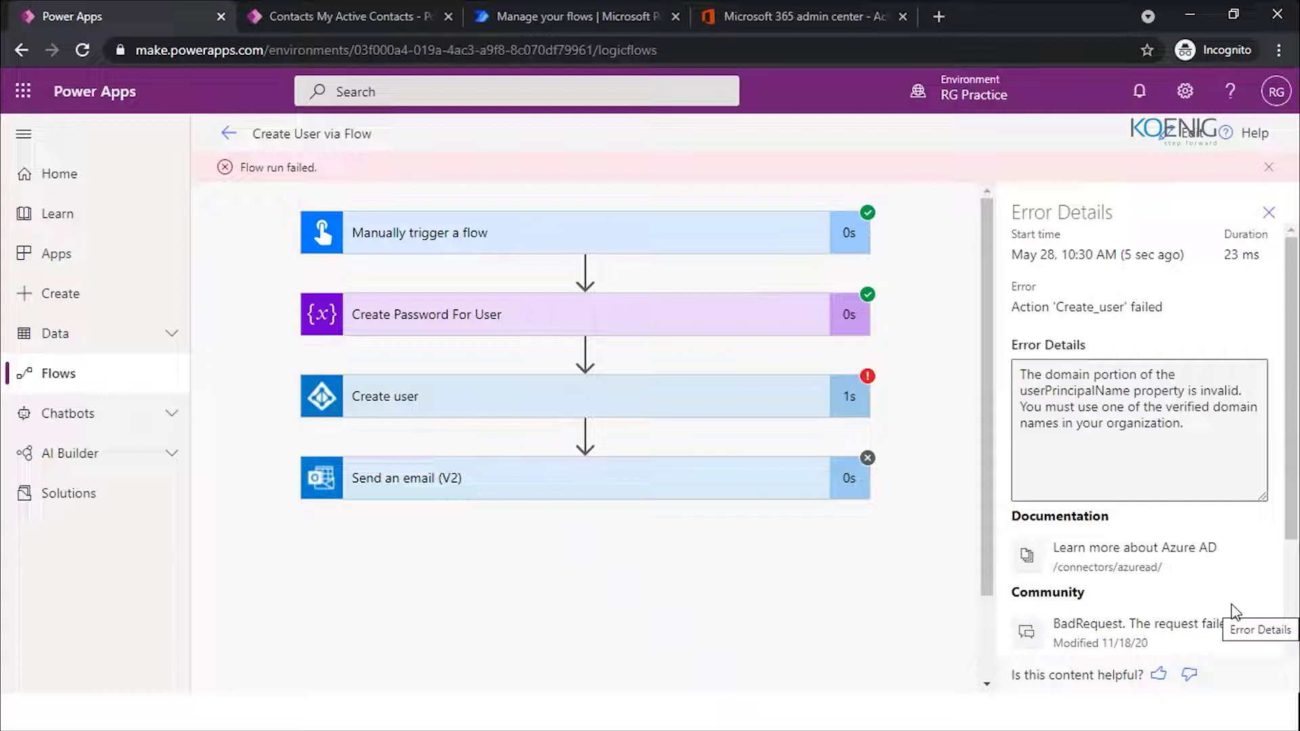
Glance at Create Contact via Gmail, then open Create User via Flow's details and scroll to its run history.
click(232, 134)
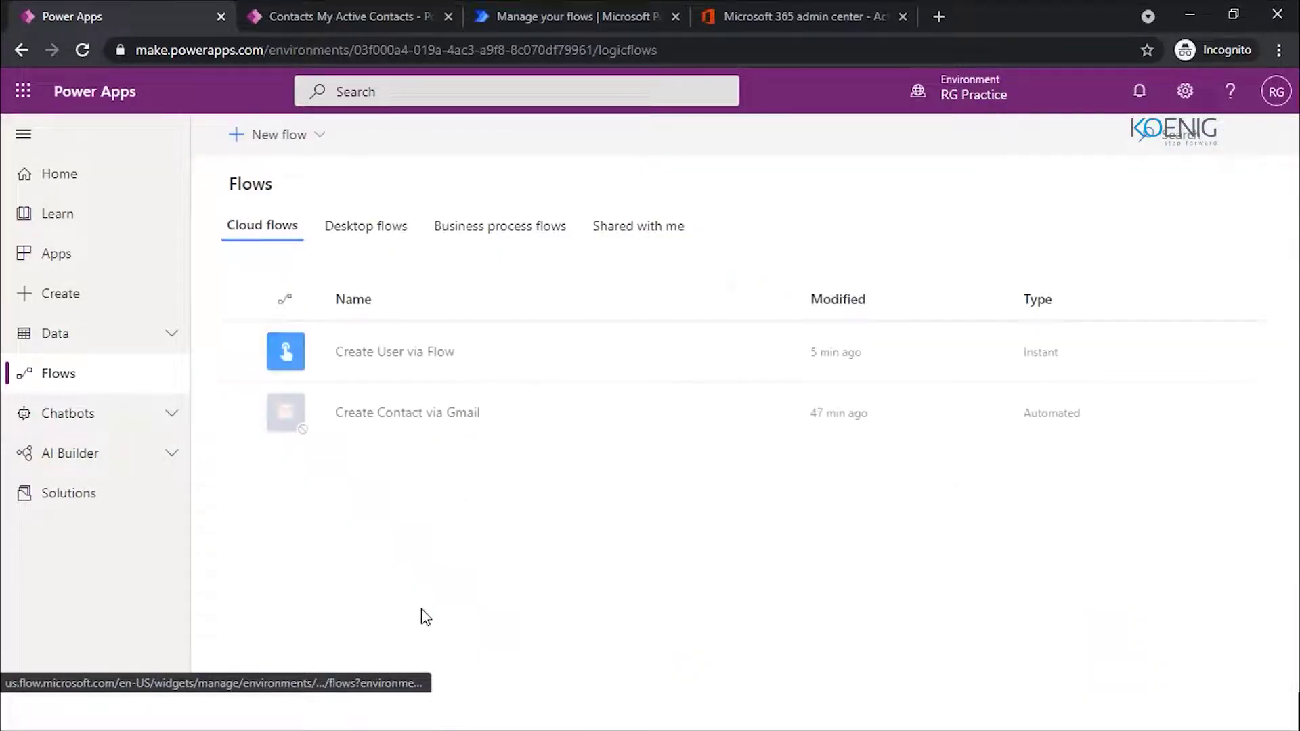
click(435, 419)
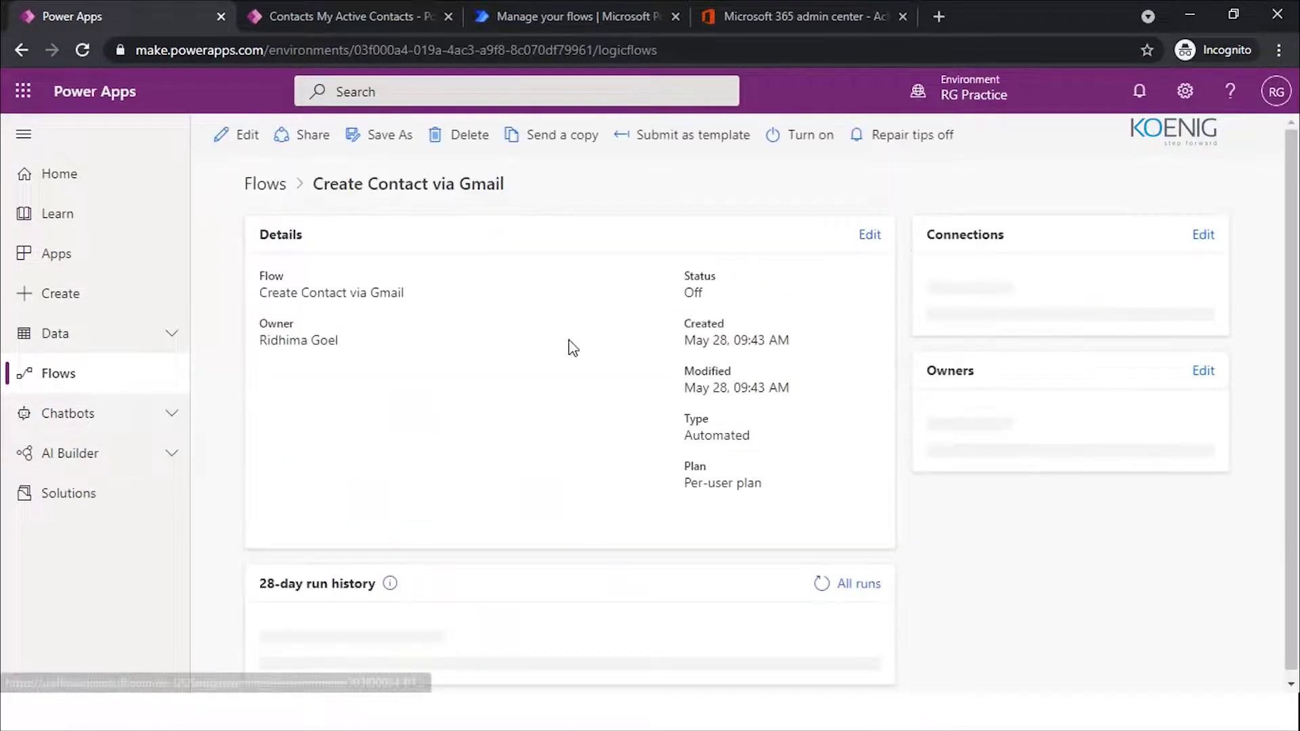
key(alt+Left)
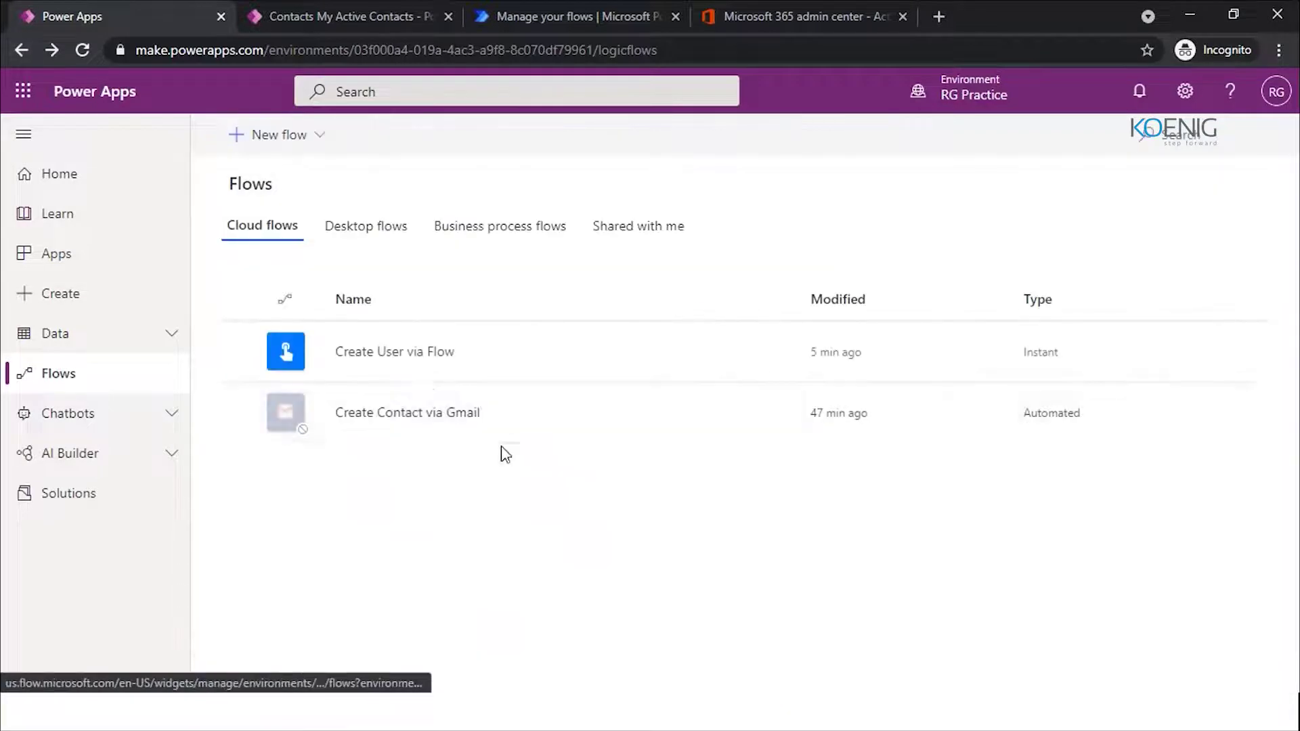
click(375, 352)
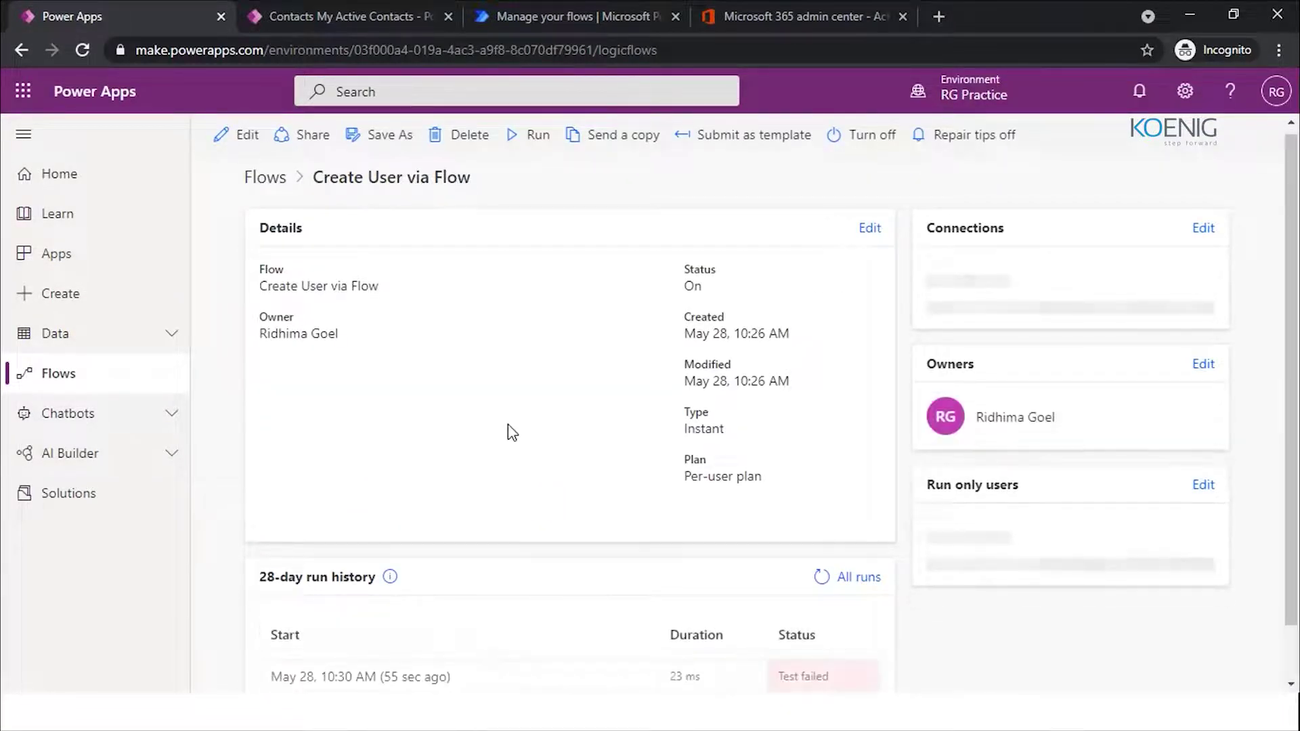
scroll(975, 627, down, 1)
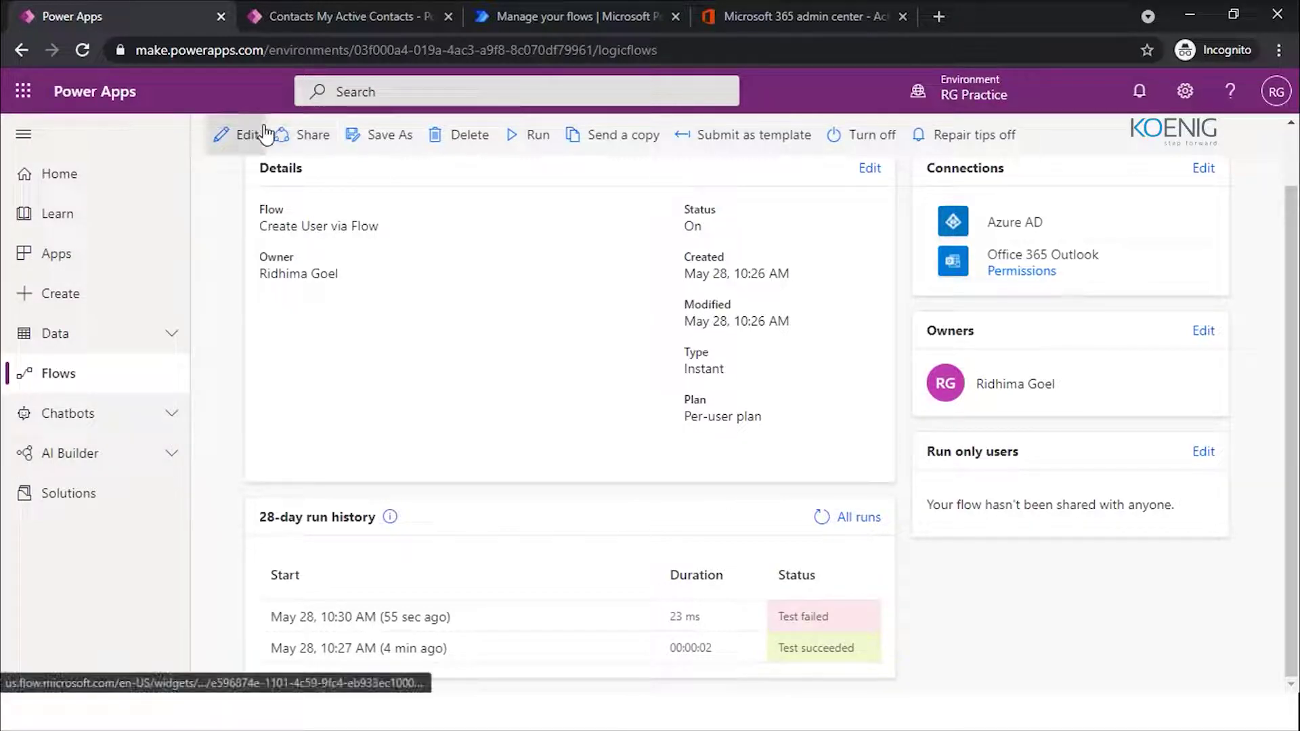
Open Create User via Flow in the editor, review the Create user step, and start a manual test.
click(23, 50)
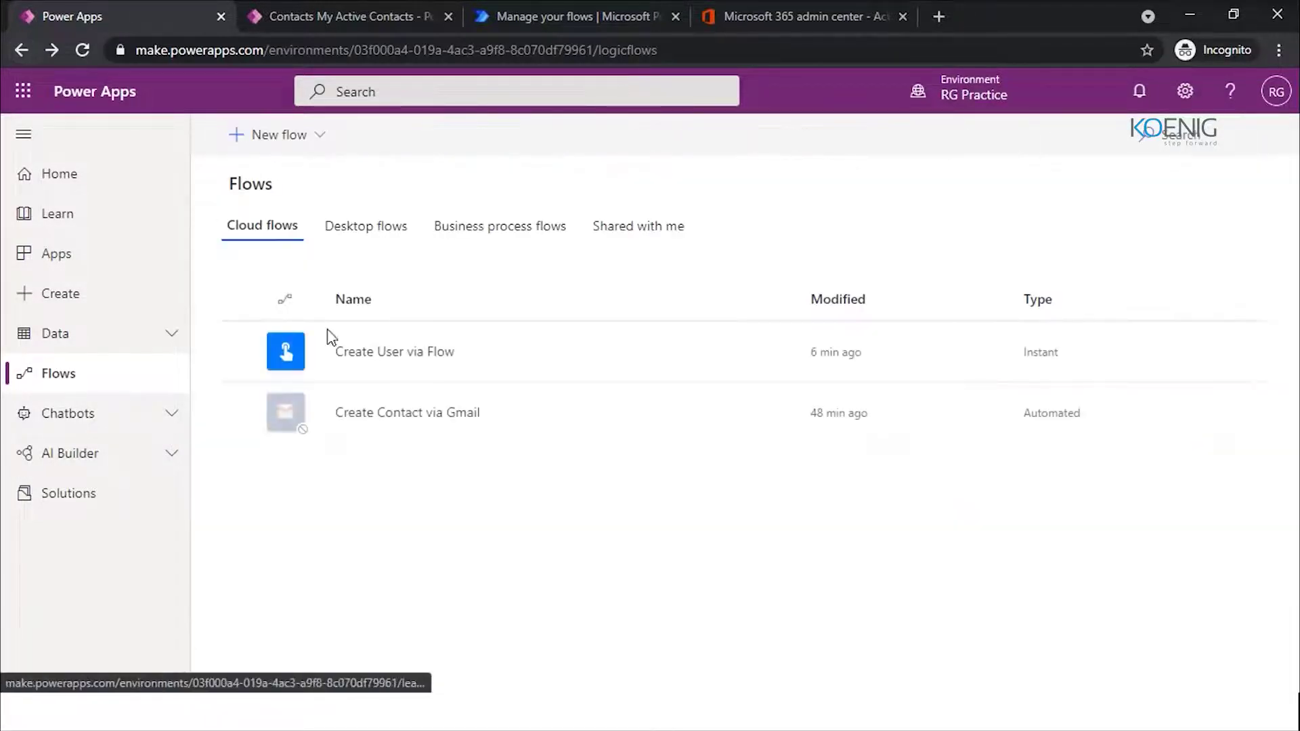
click(244, 352)
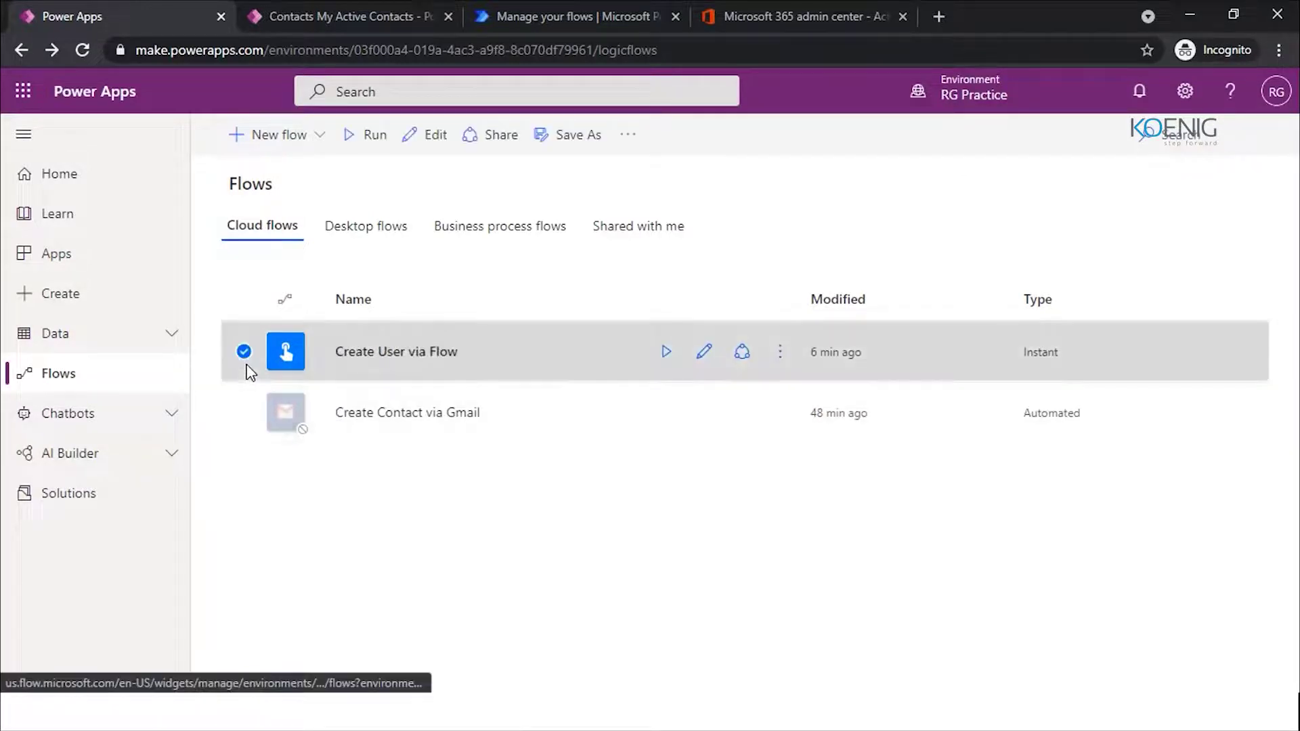
click(420, 136)
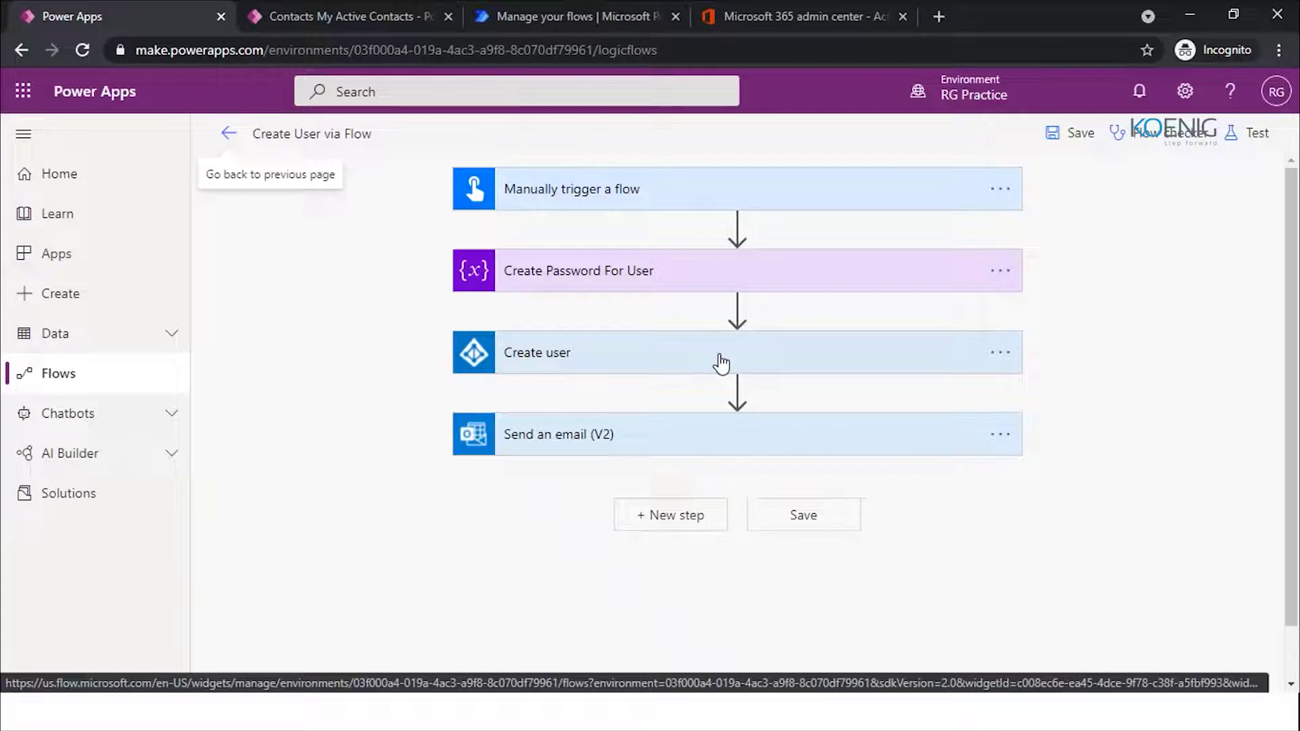
click(909, 357)
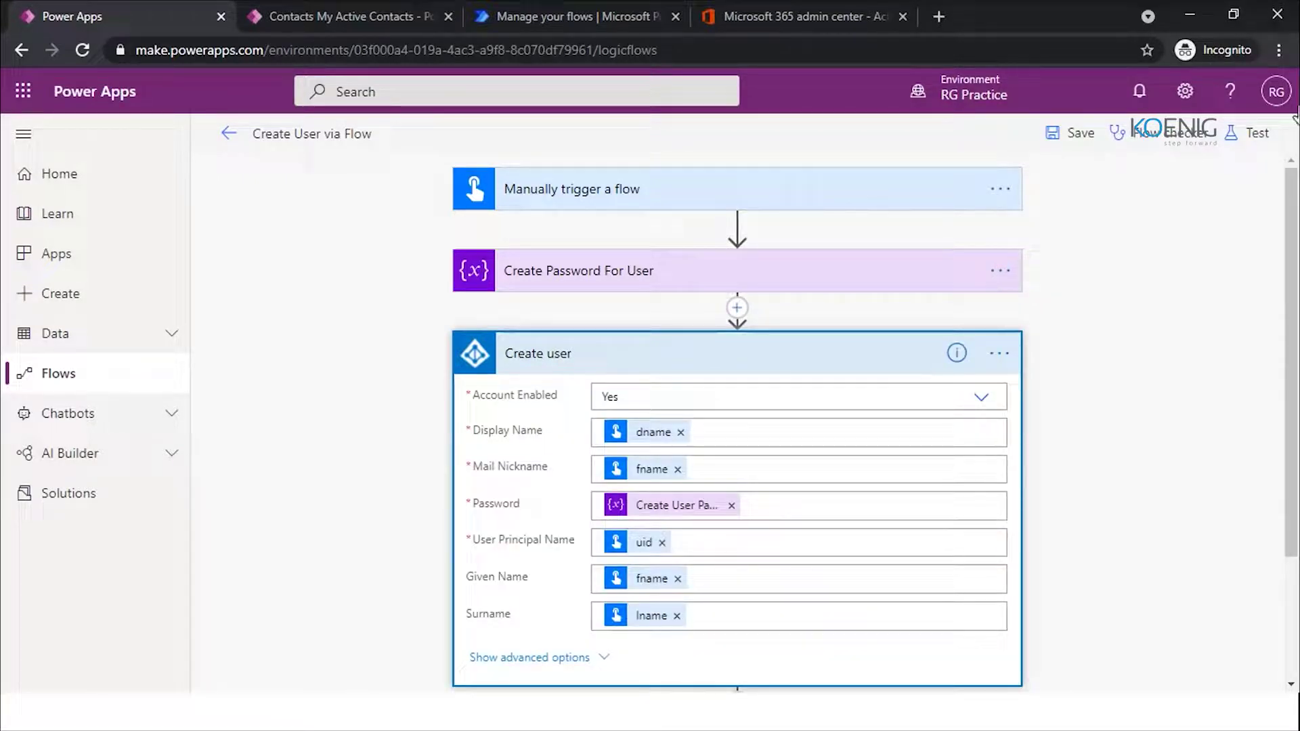
click(1261, 134)
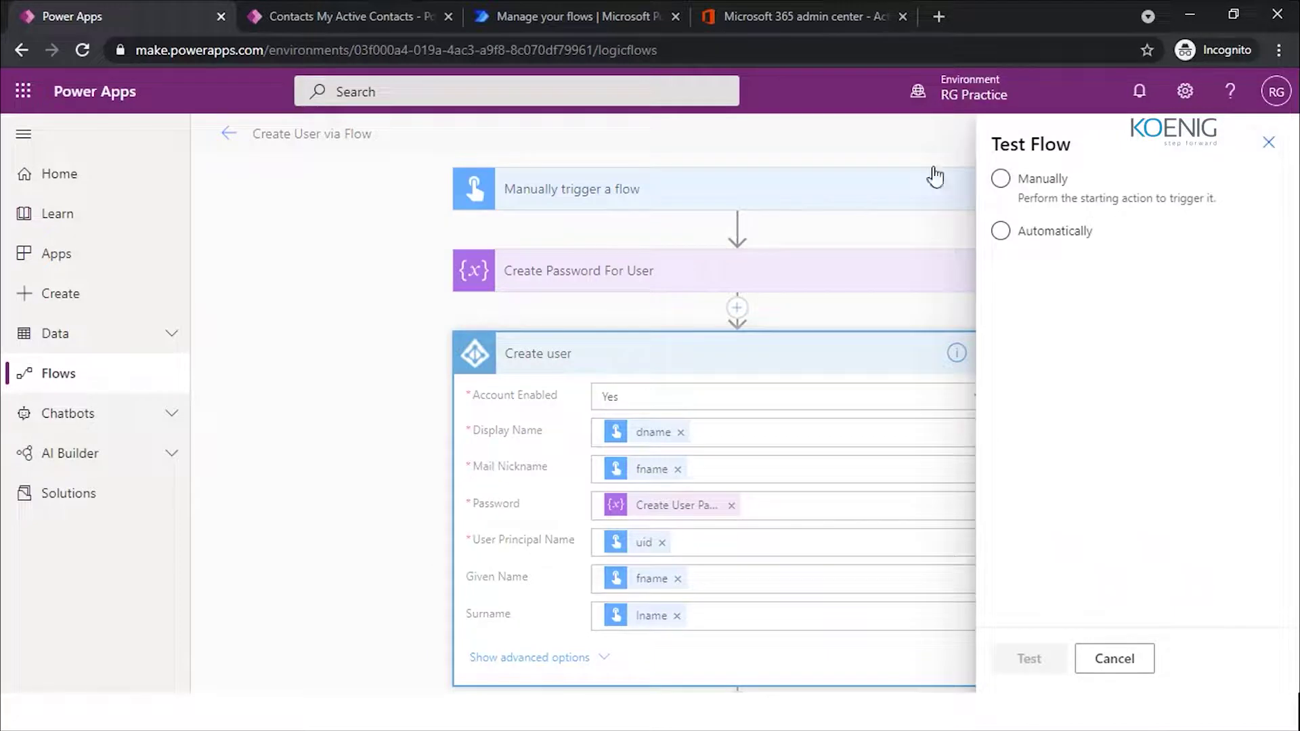
click(1002, 180)
click(1026, 658)
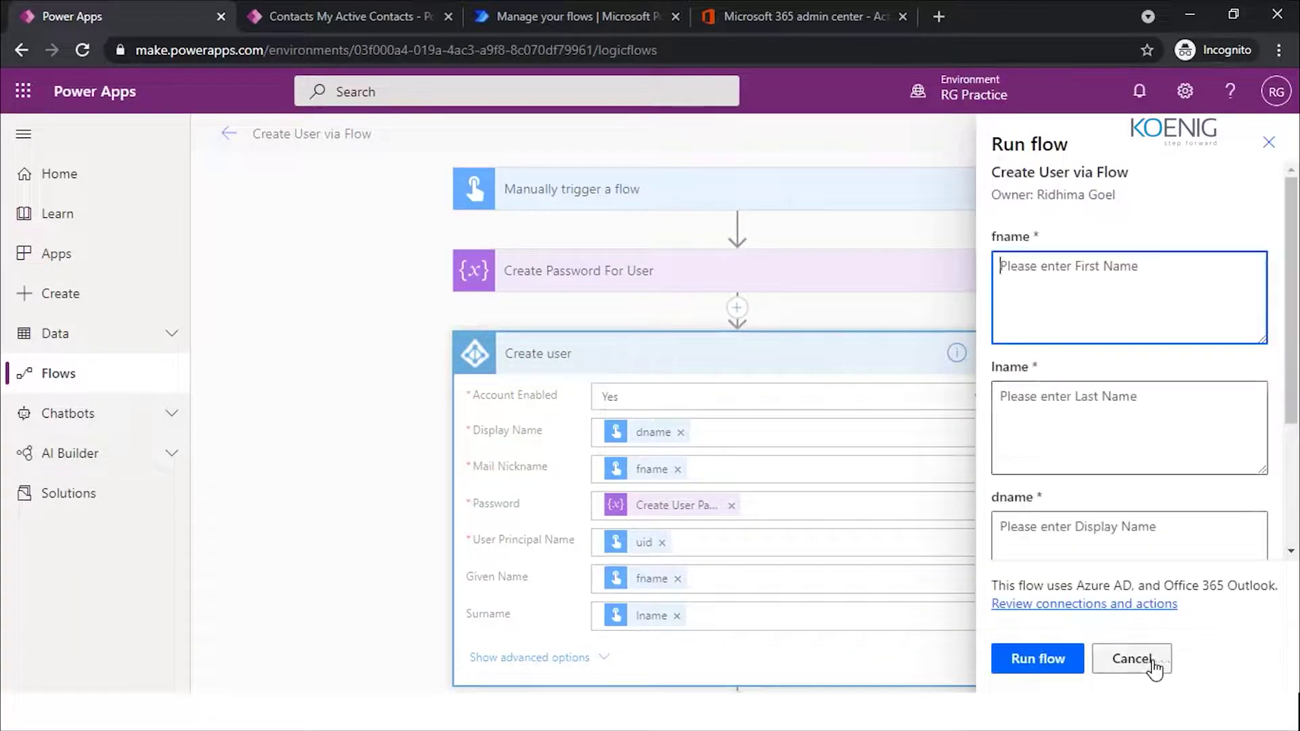
Enter the new user's first name, last name, display name and user ID, then run the flow.
key(Tab)
key(shift+Tab)
key(Left)
key(Right)
click(1100, 427)
key(Tab)
key(Tab)
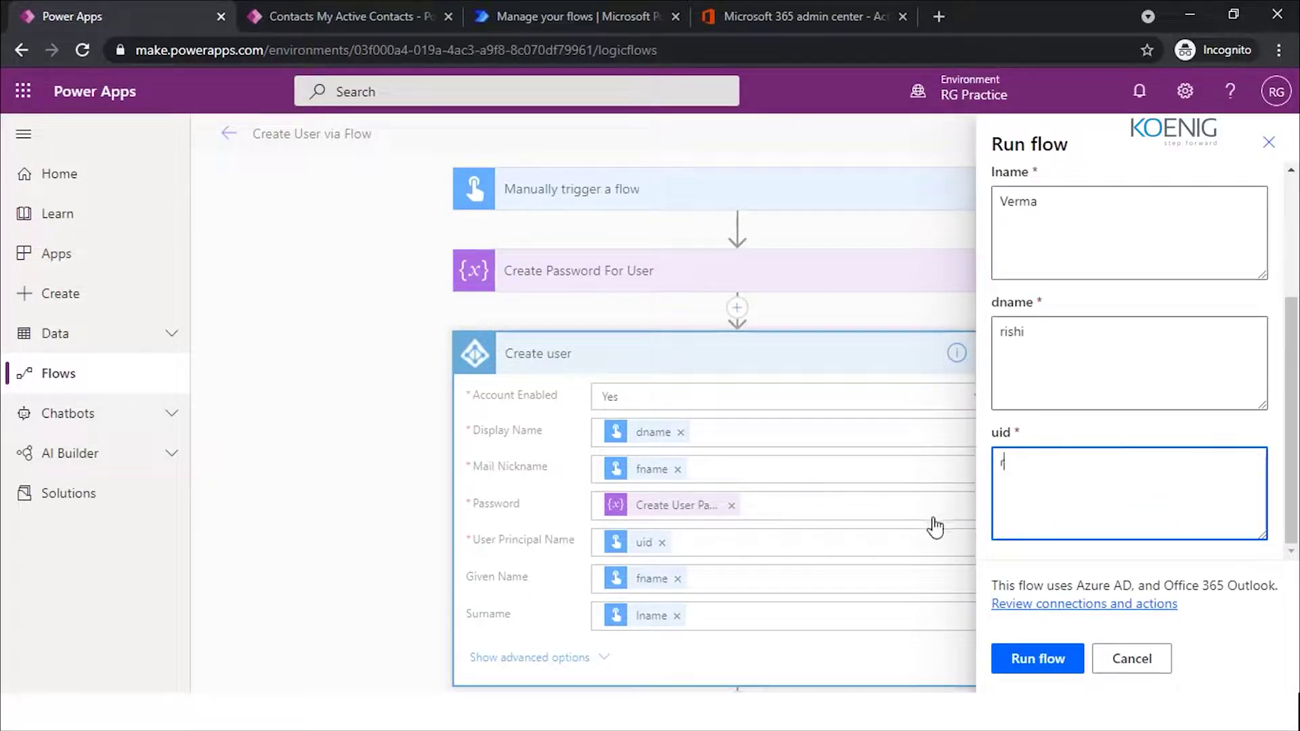
key(BackSpace)
key(BackSpace)
key(BackSpace)
key(BackSpace)
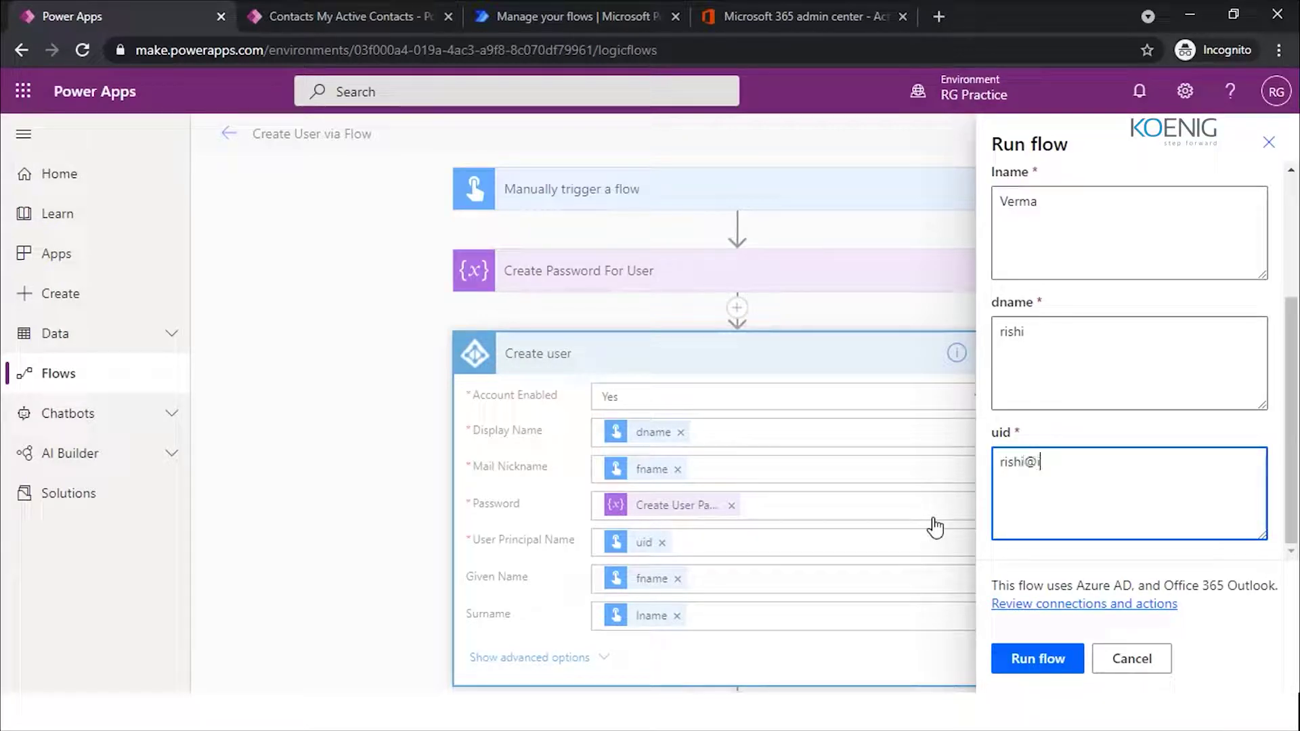
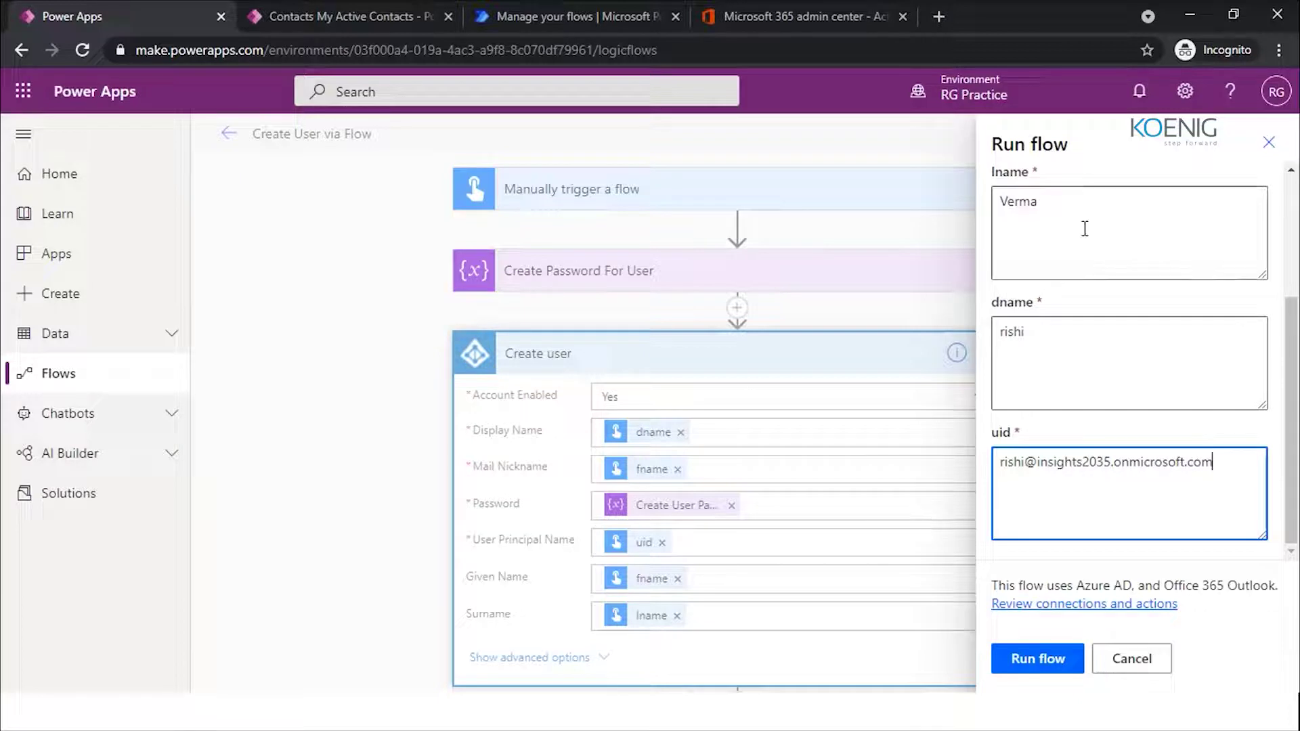
click(1280, 103)
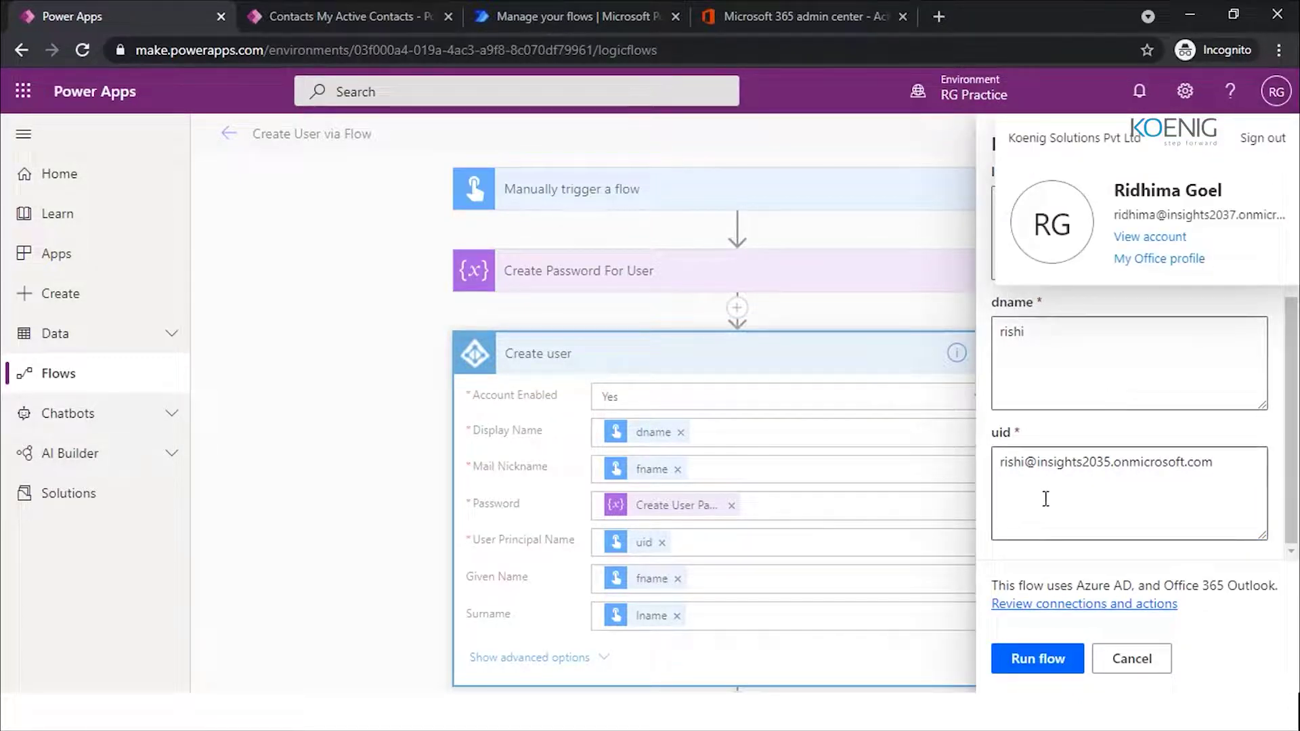
click(1040, 661)
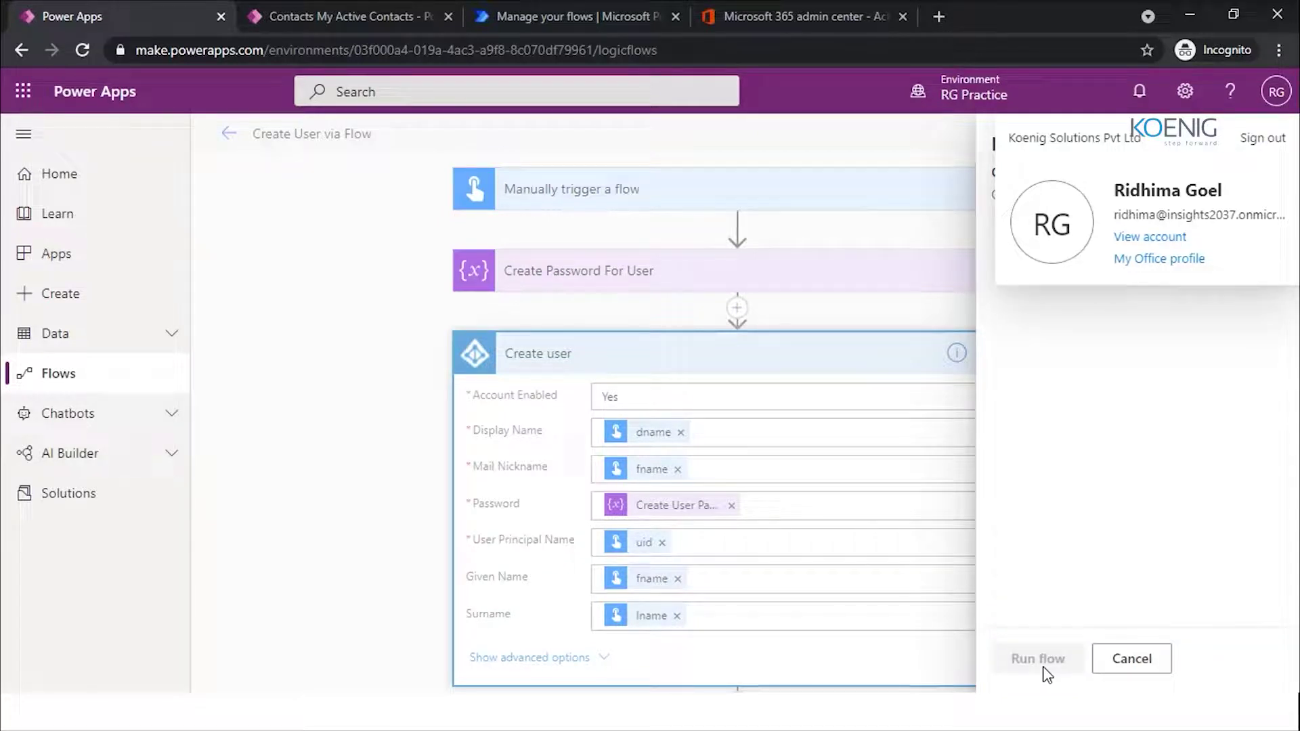
click(1043, 665)
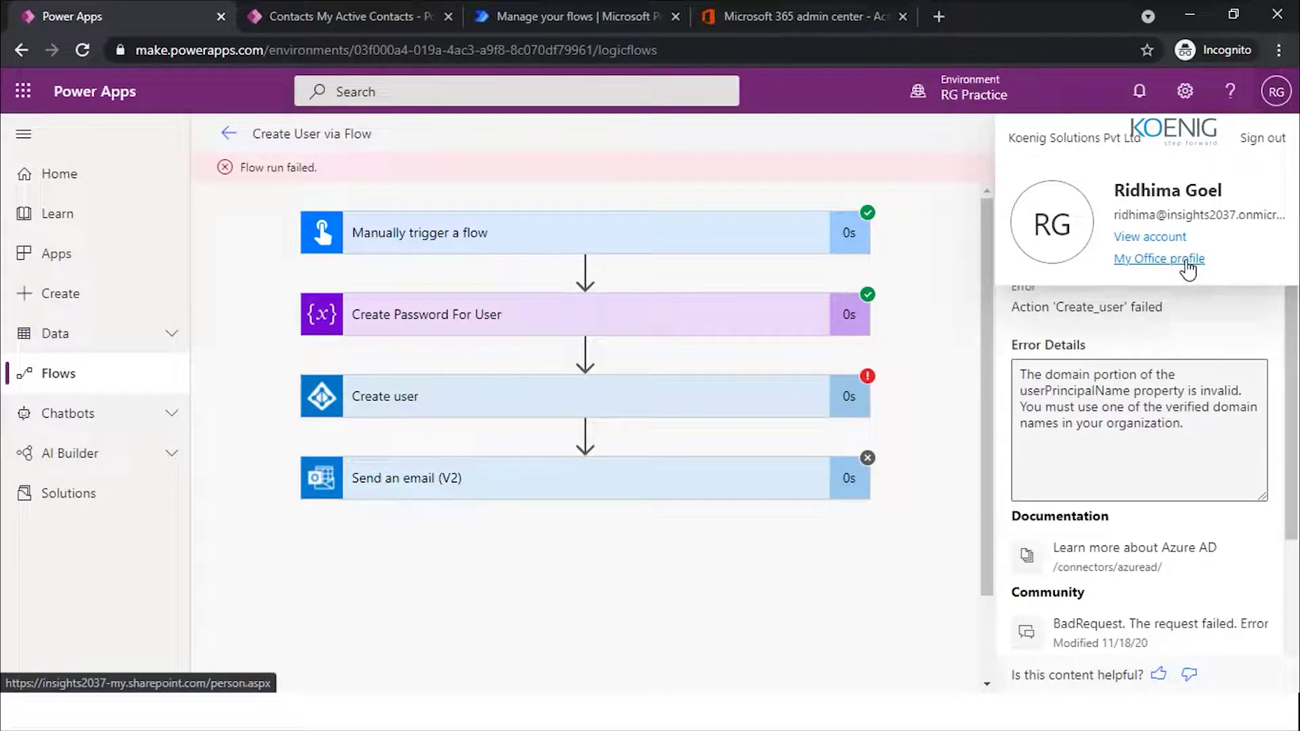
Reopen Create User via Flow's details to confirm two failed test runs, then return to Cloud flows.
click(240, 129)
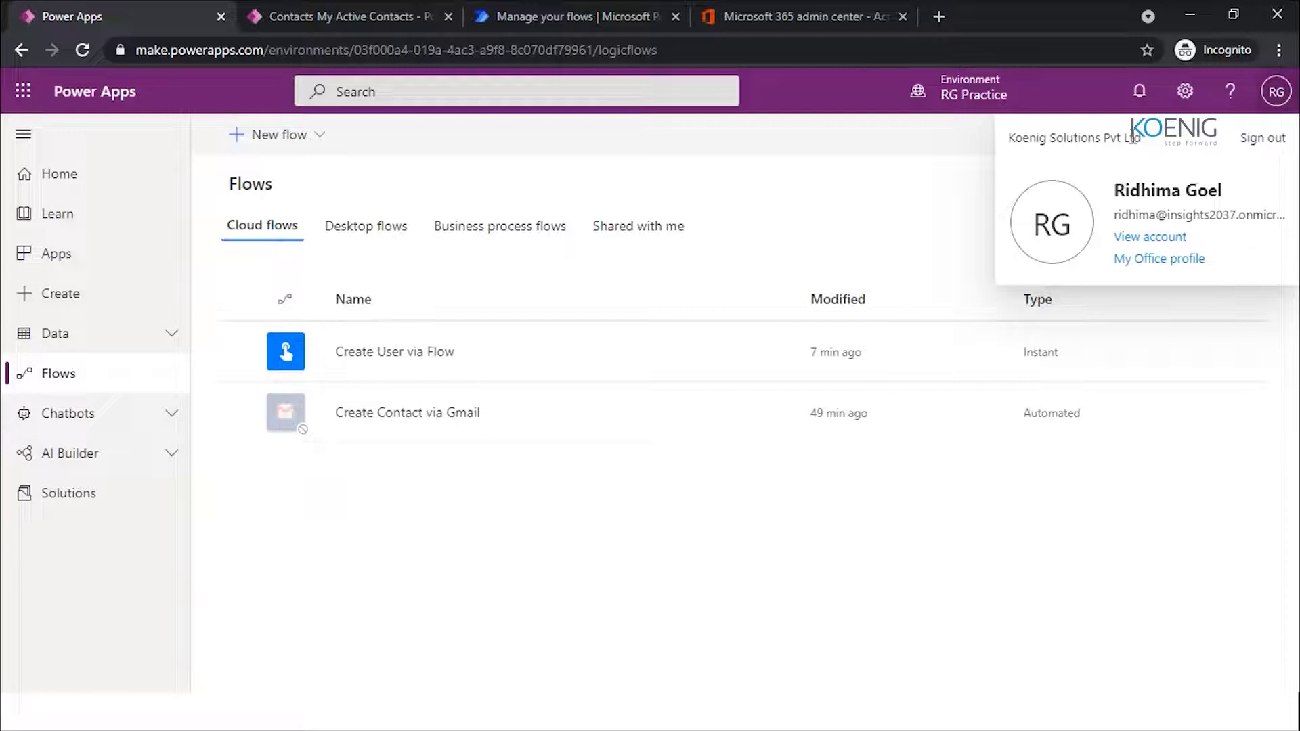
click(1279, 102)
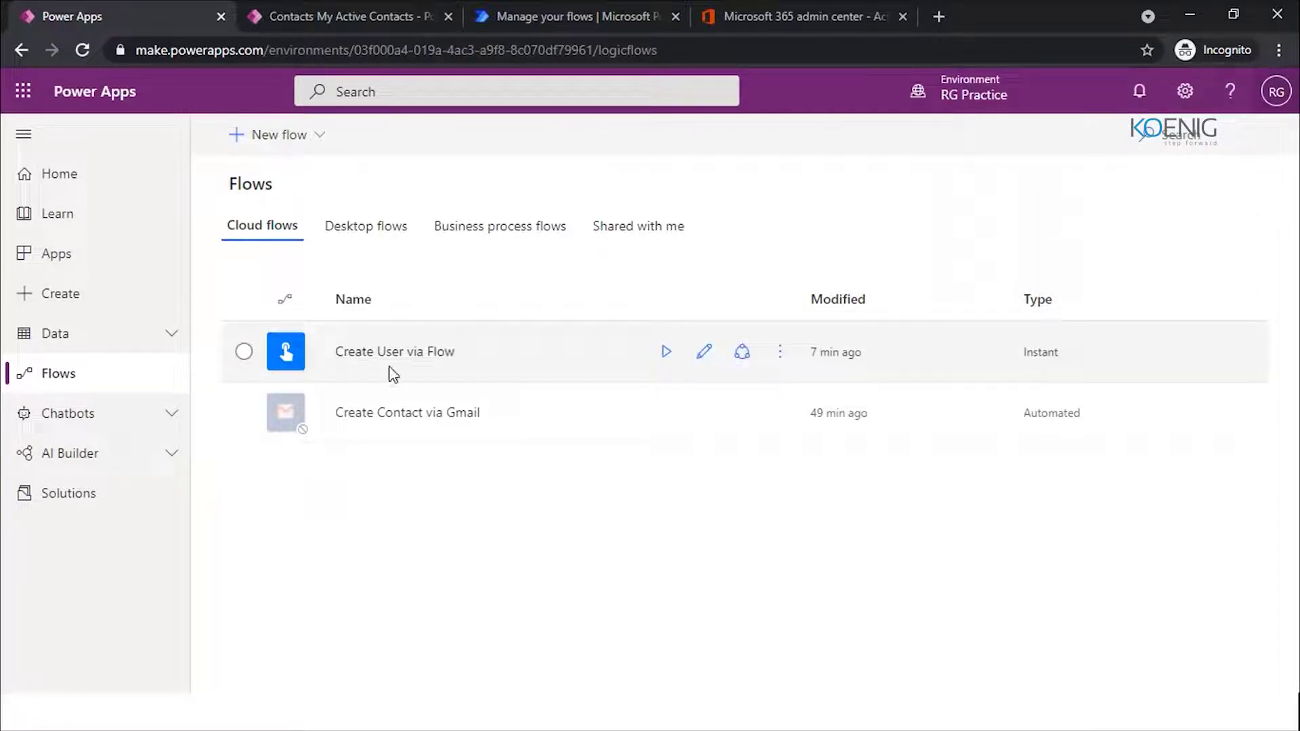
click(244, 351)
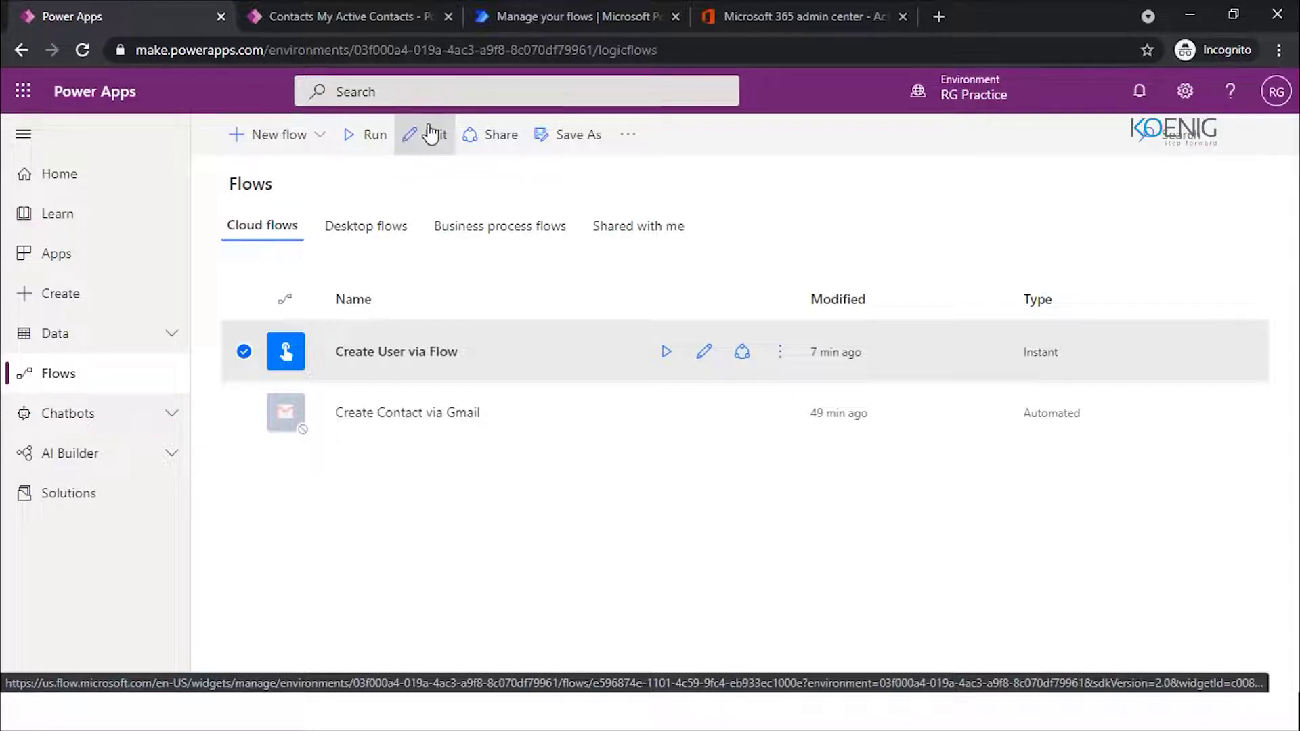
click(399, 352)
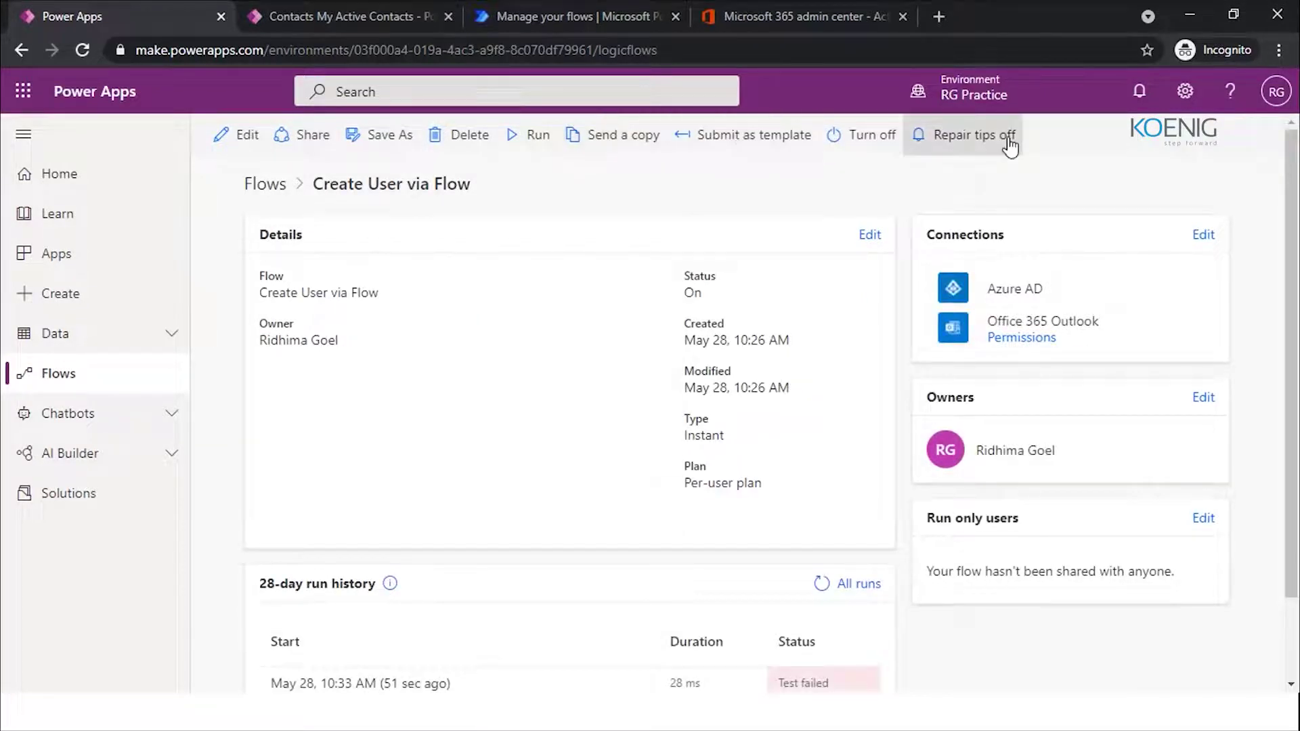
scroll(880, 203, down, 1)
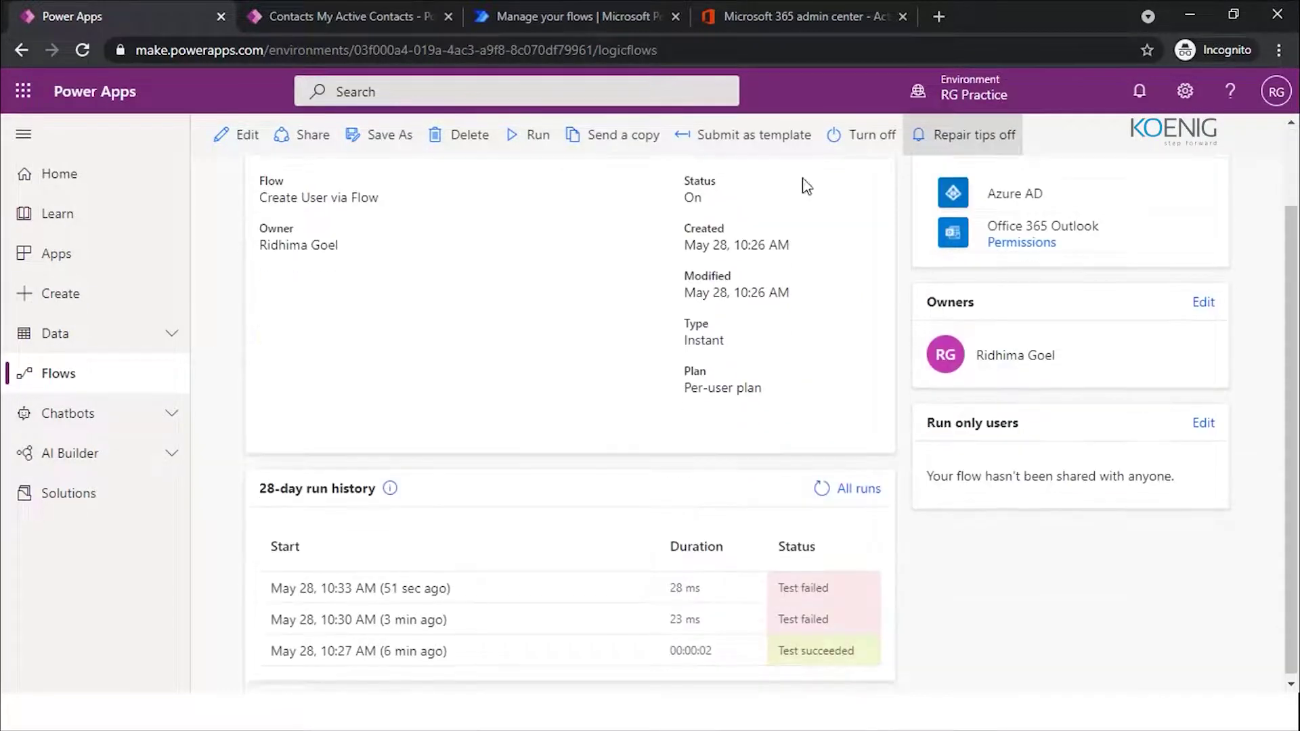
click(22, 50)
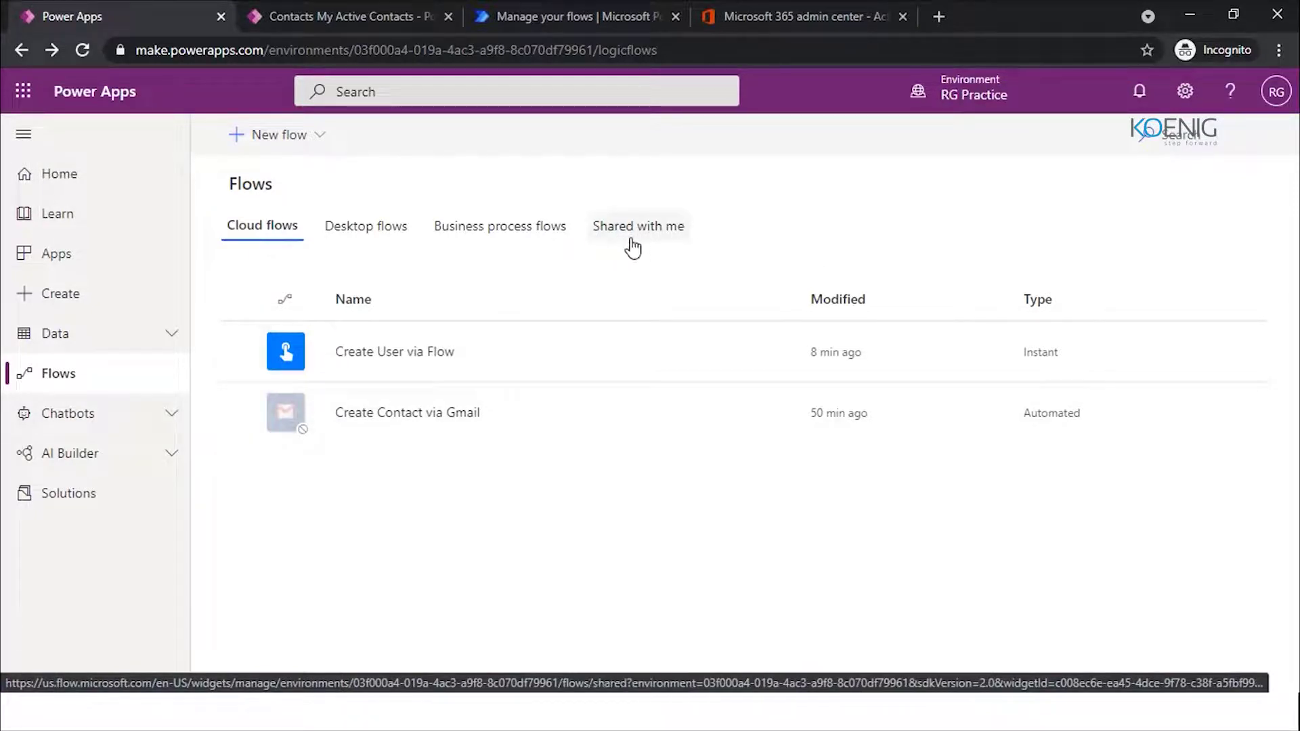
Add a suggested colleague as co-owner of Create Contact via Gmail, sharing its connections, then return.
click(258, 413)
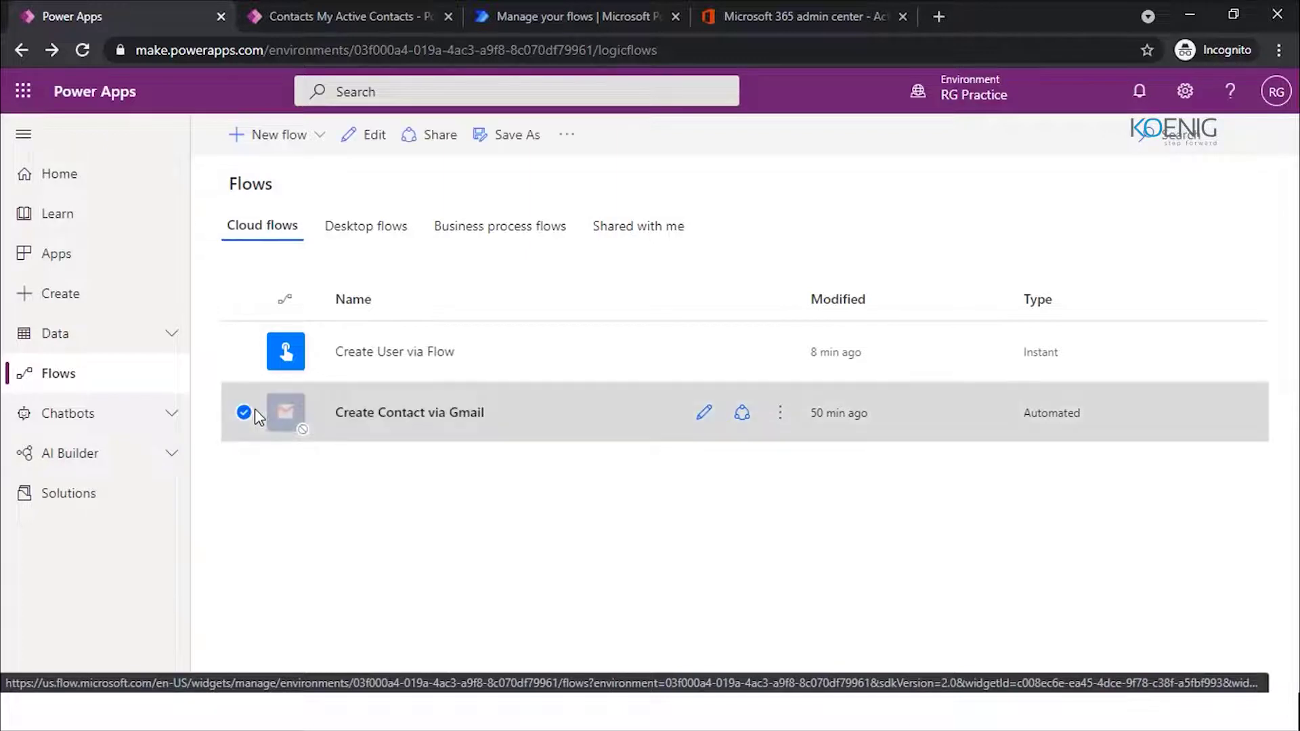
click(413, 143)
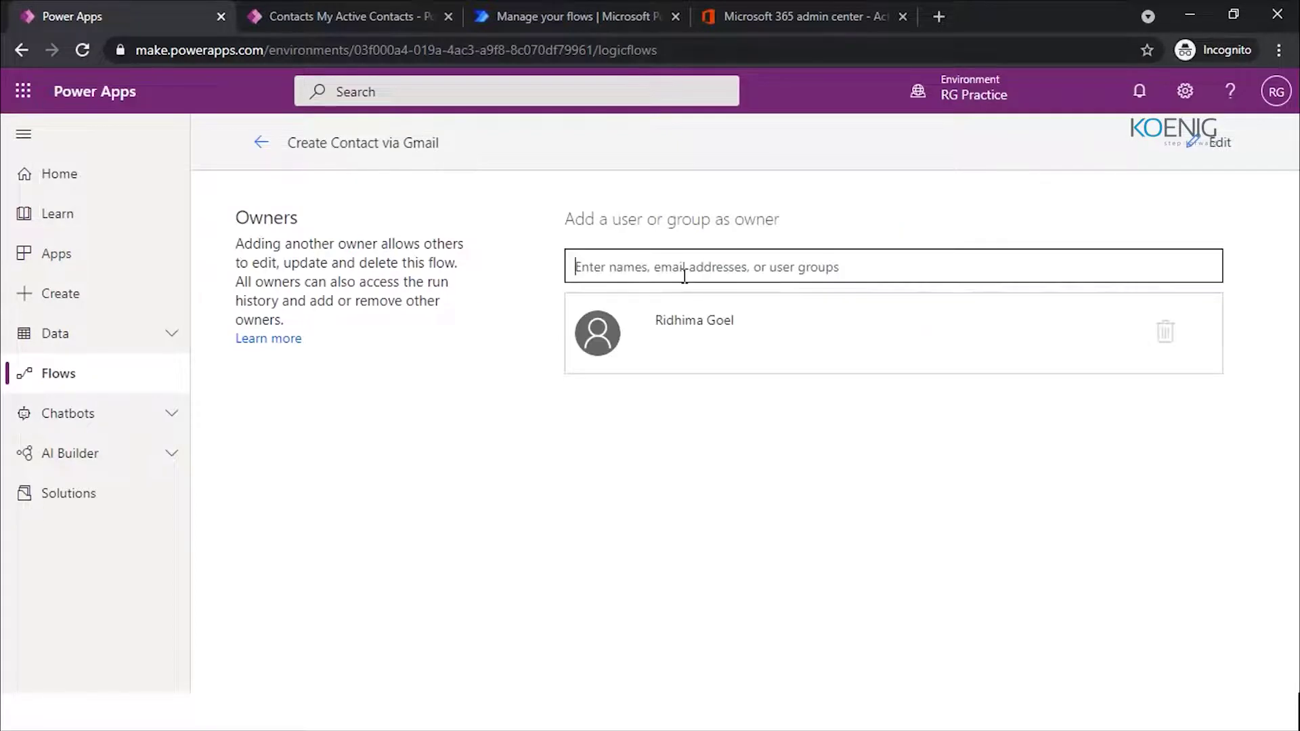
text(ala)
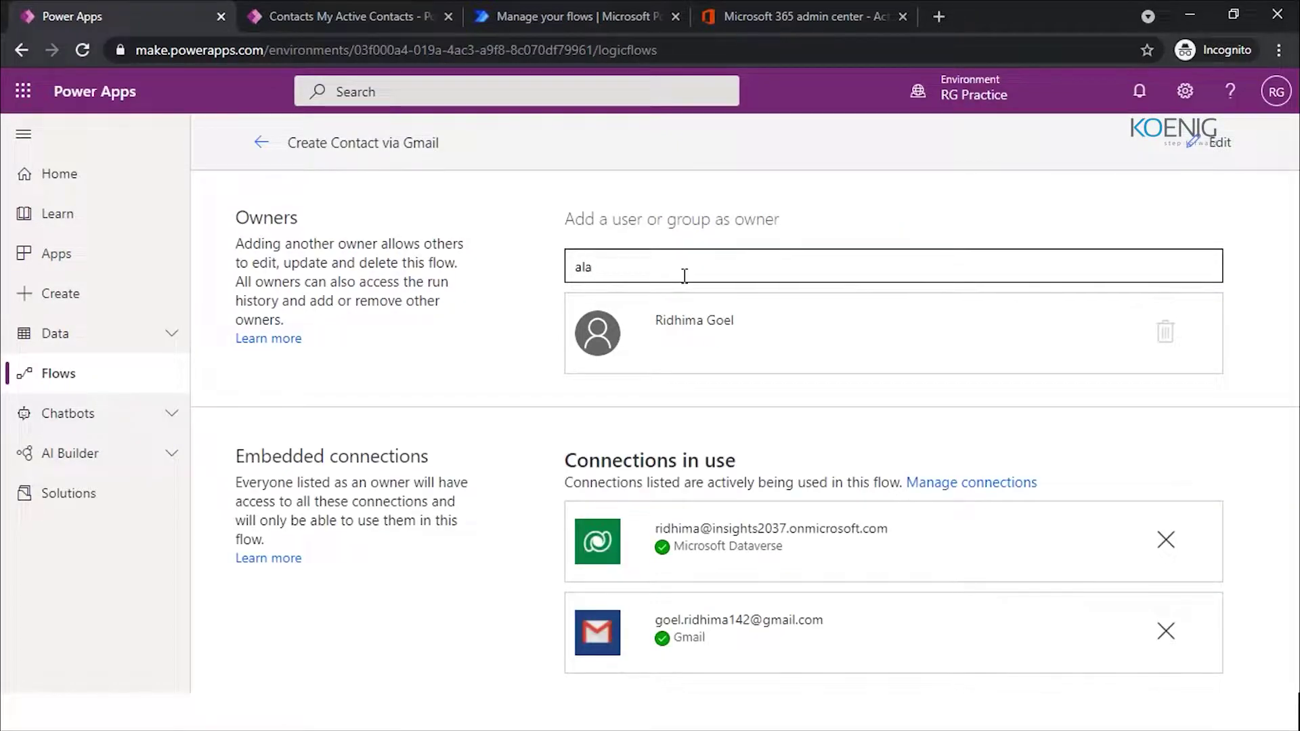
click(676, 296)
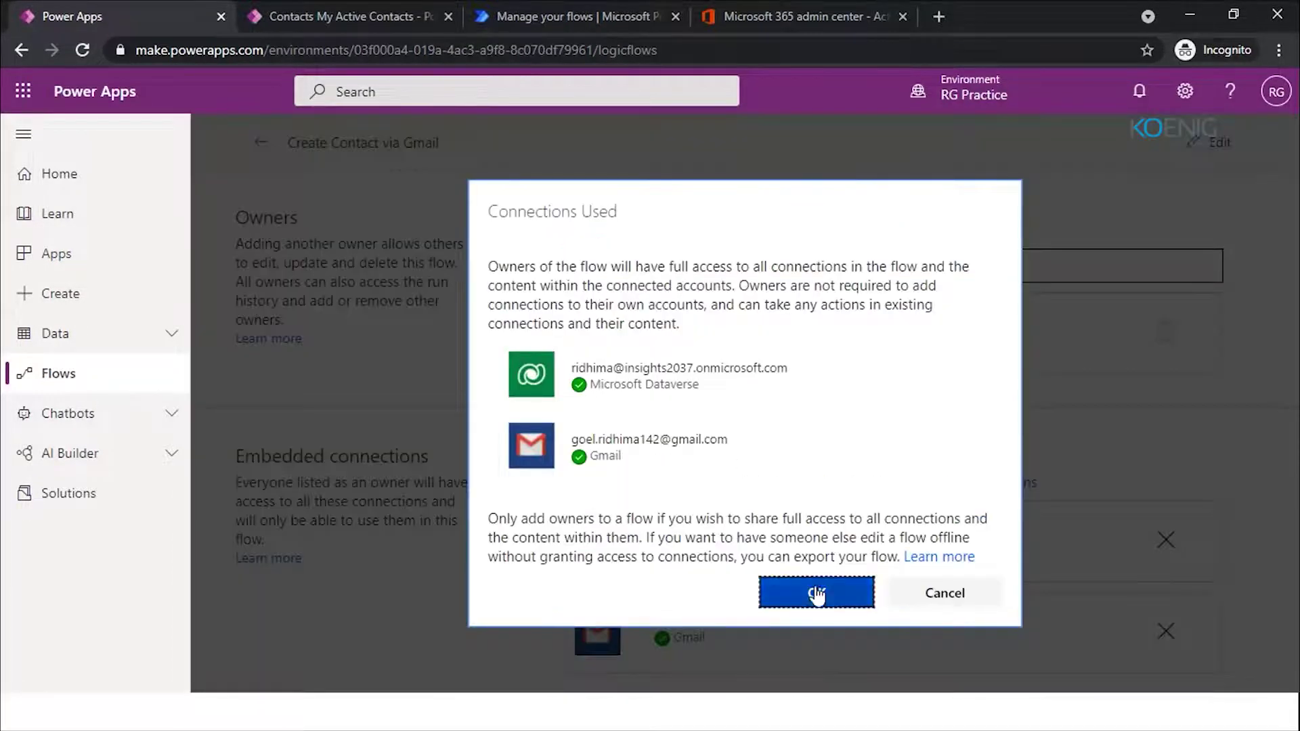
click(815, 593)
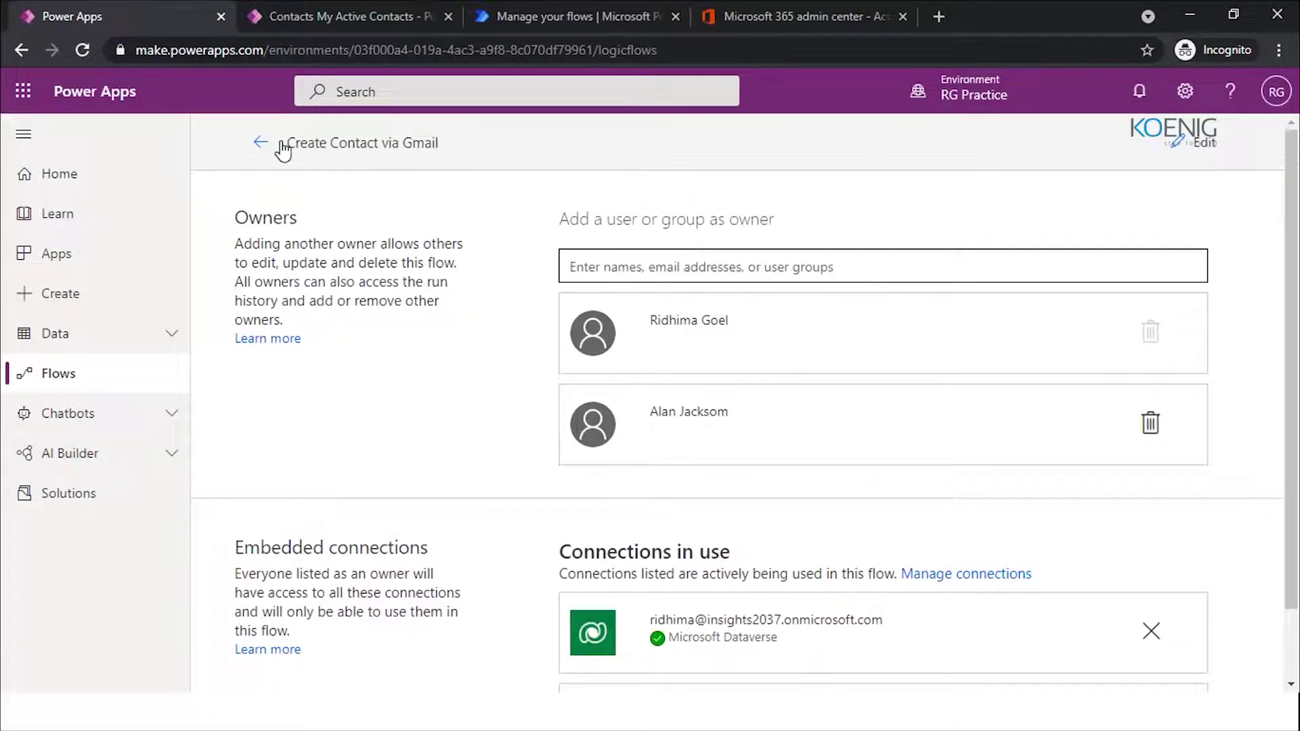
click(261, 141)
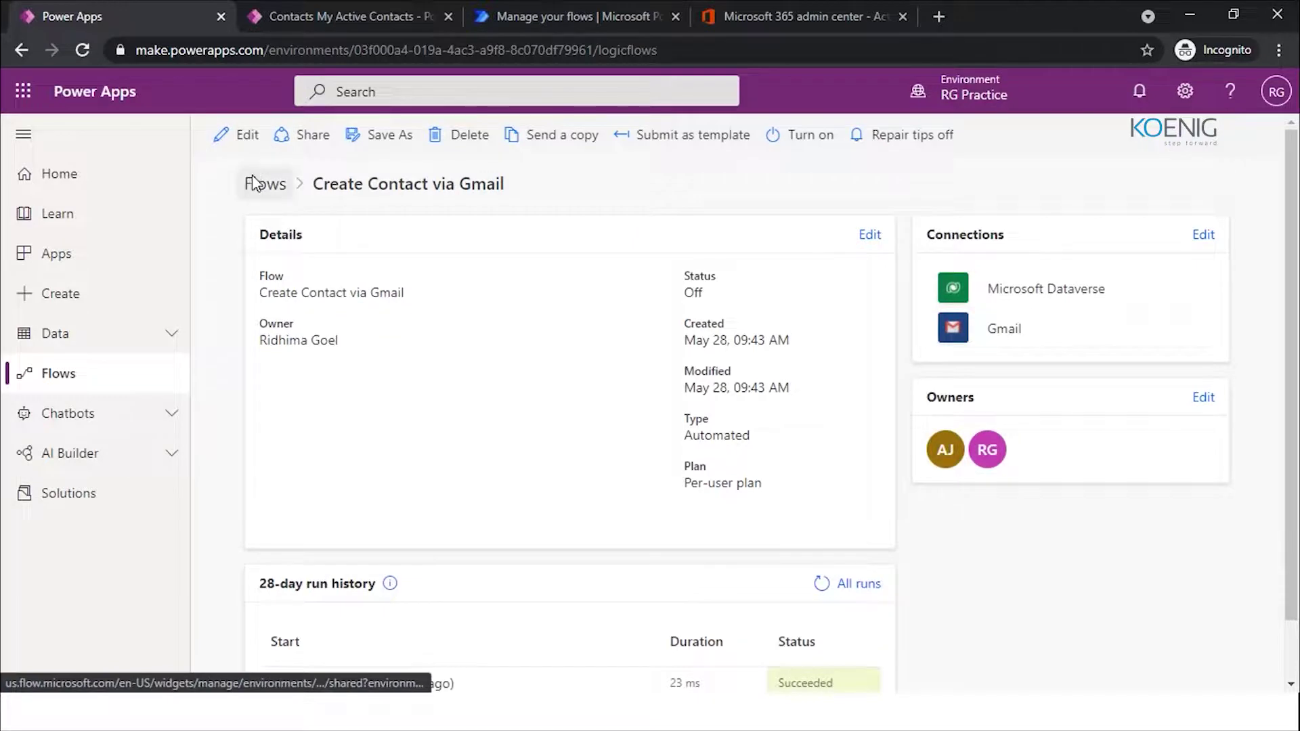
click(256, 181)
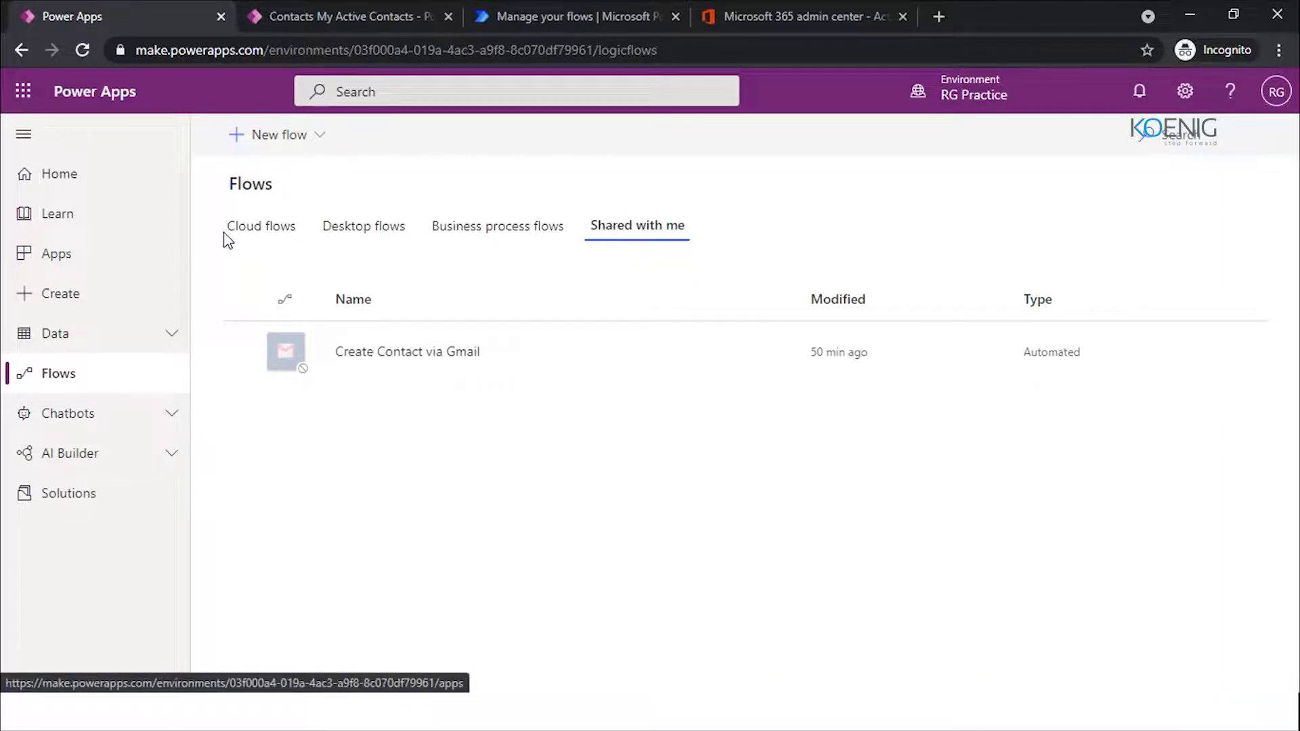
Switch to the Cloud flows tab to list only Create User via Flow.
click(291, 234)
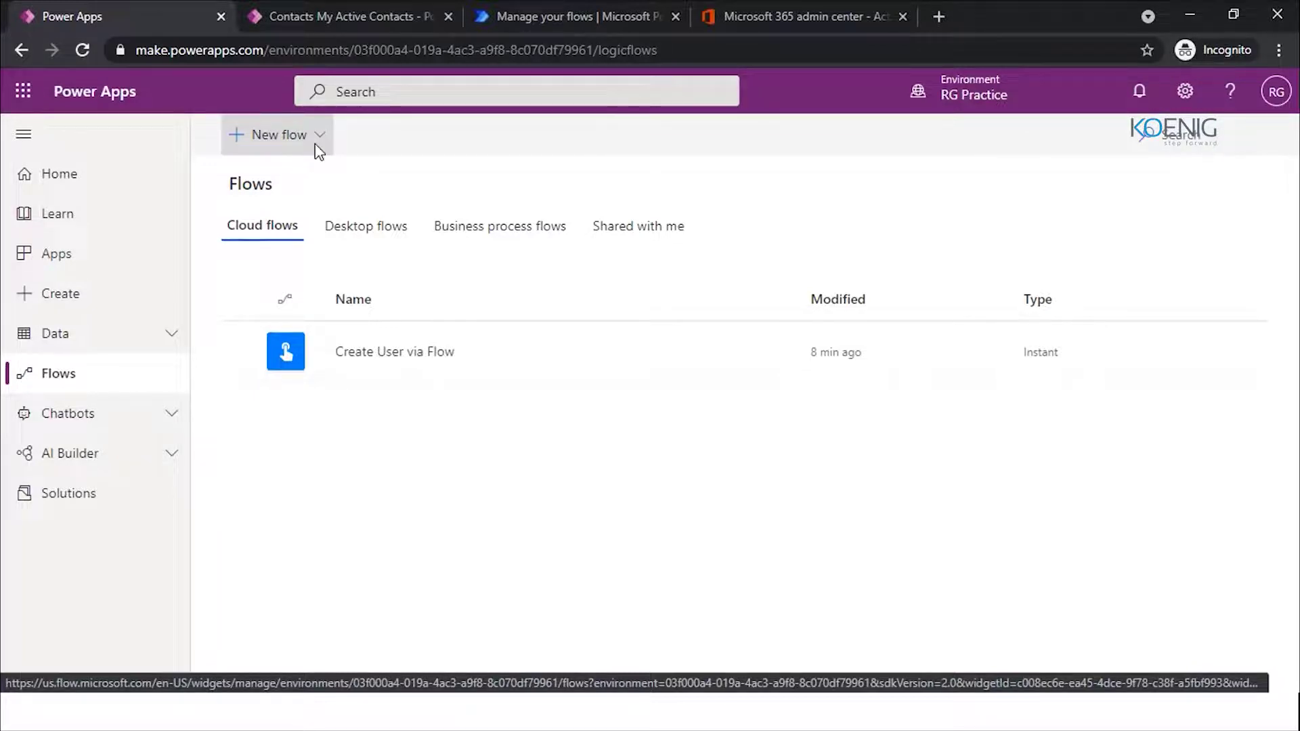
Start a new scheduled cloud flow named 'Test Flow'.
click(318, 147)
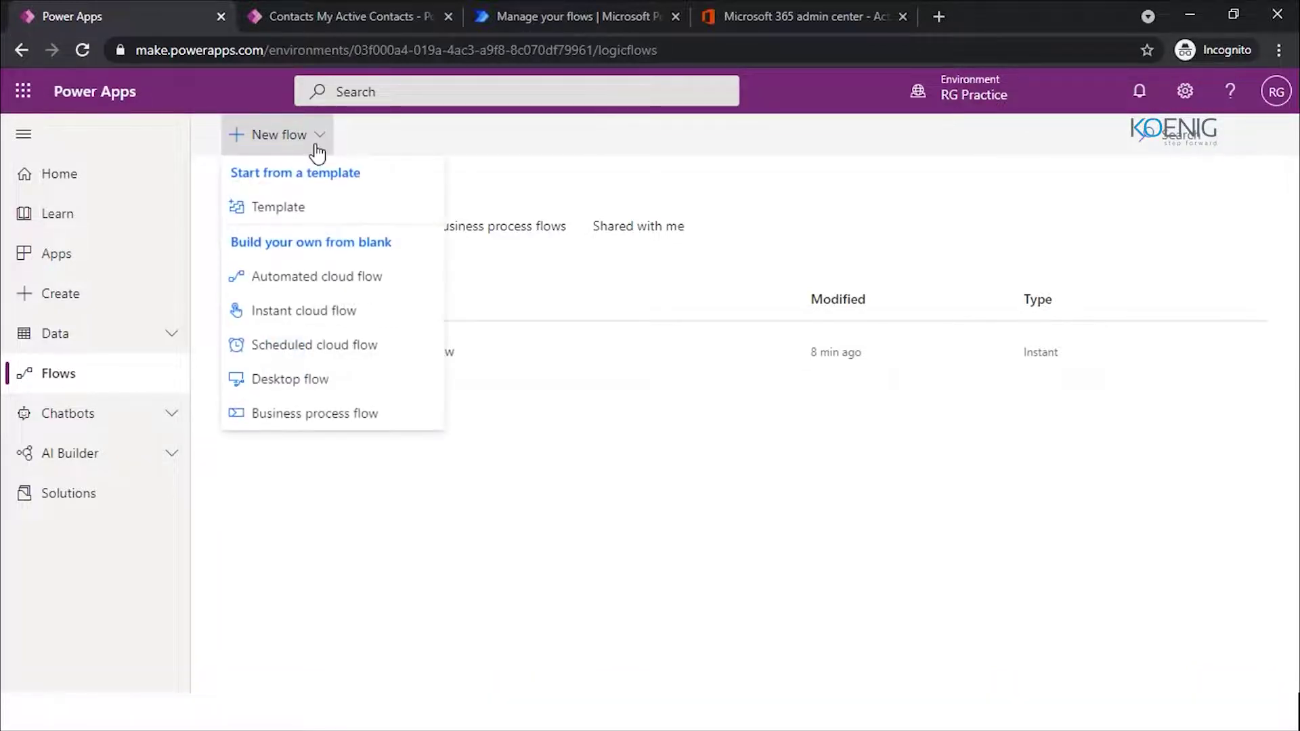
click(343, 348)
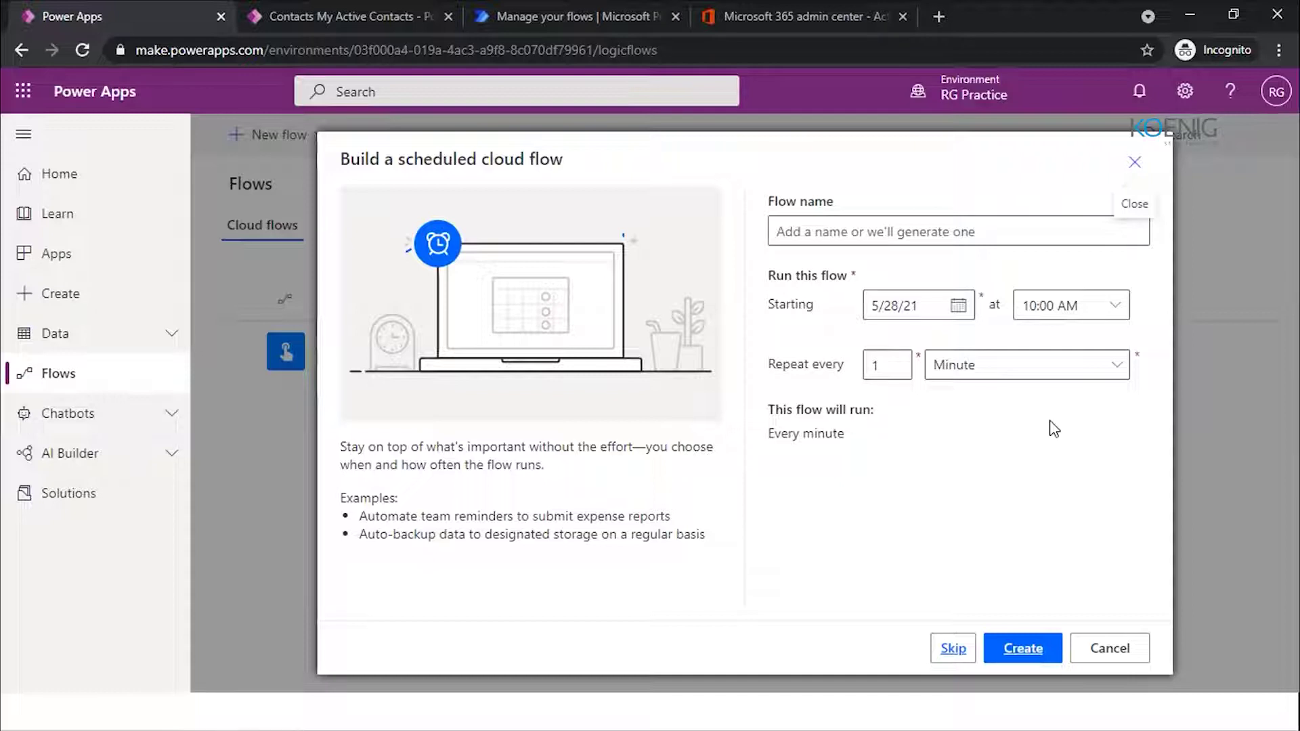
click(846, 234)
text(Test Flow)
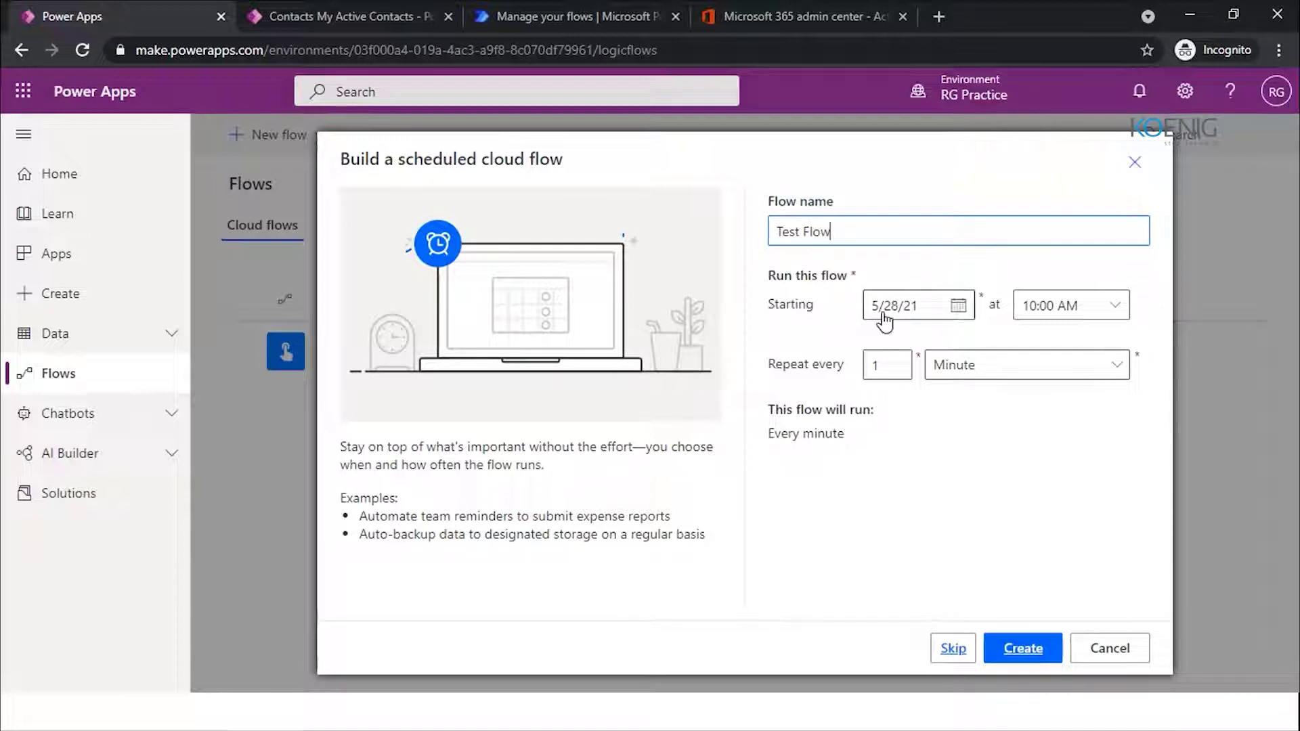
Schedule it from 5/31/21 at 09:00 AM, repeating every 1 week on Monday only, and create it.
click(959, 309)
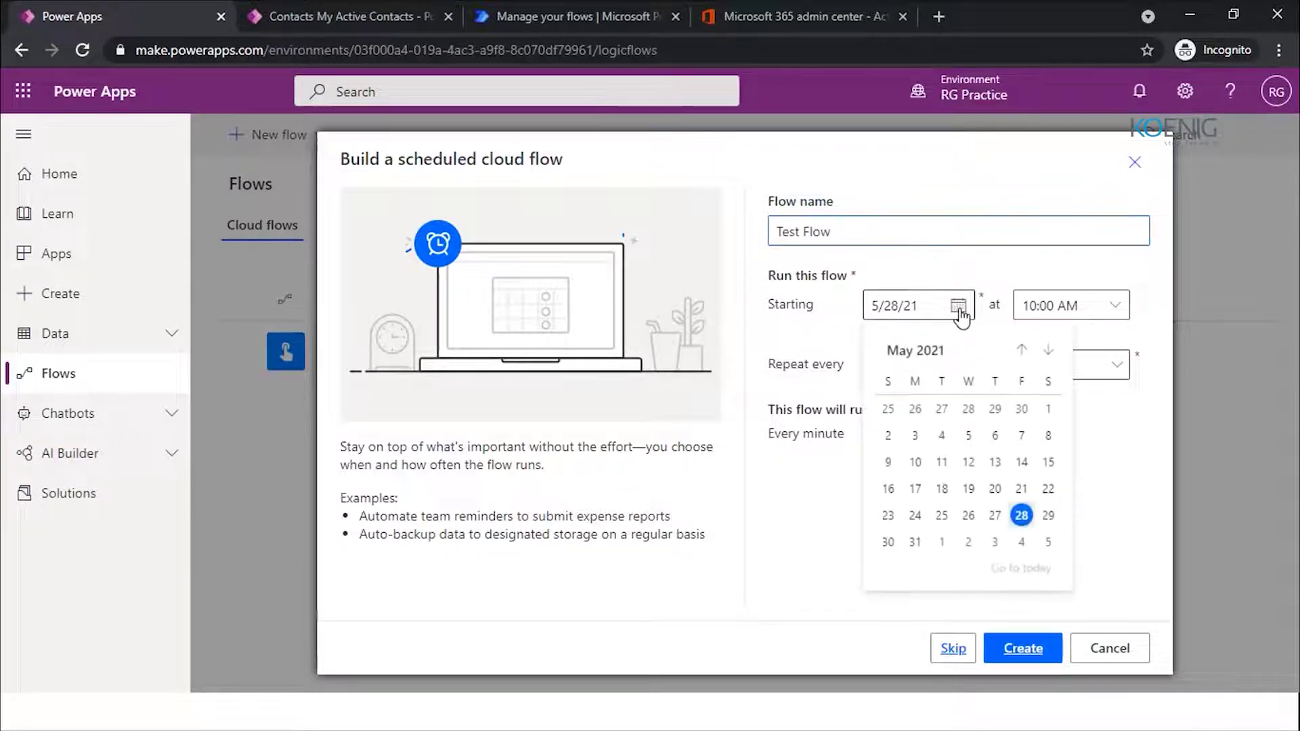
click(911, 540)
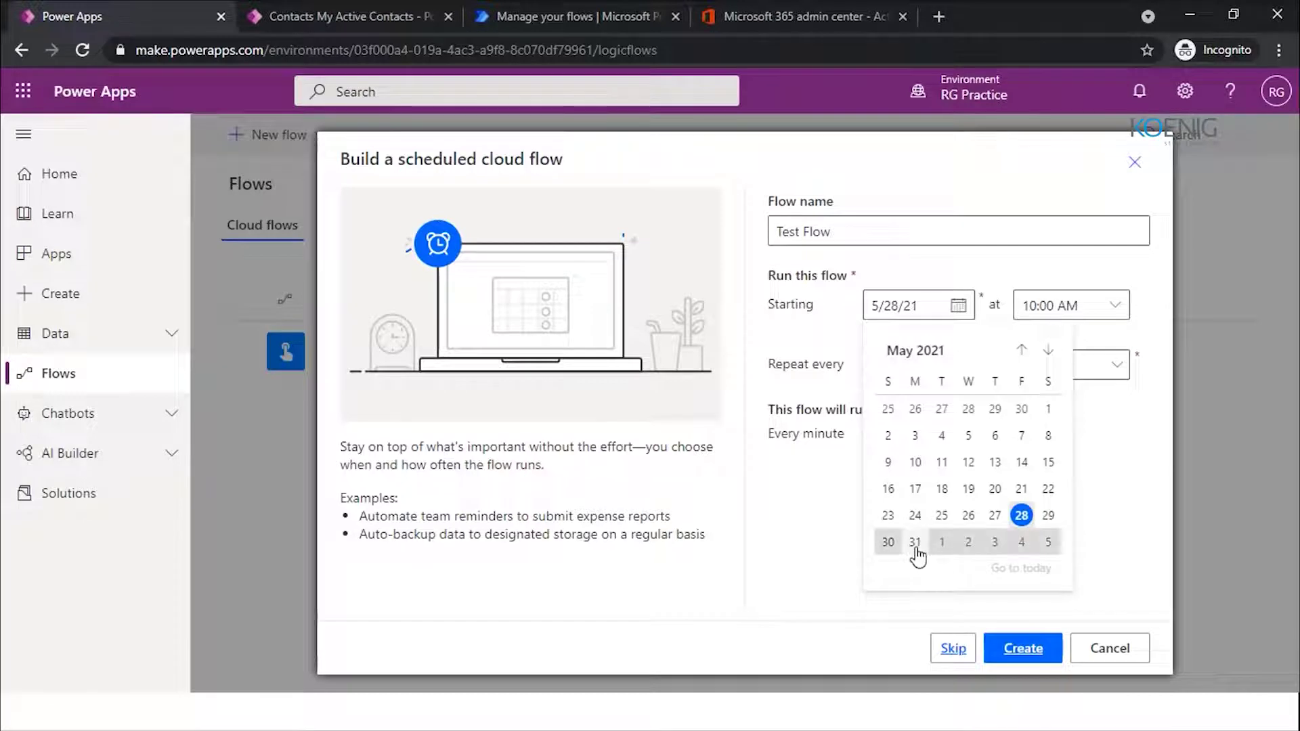
click(1115, 305)
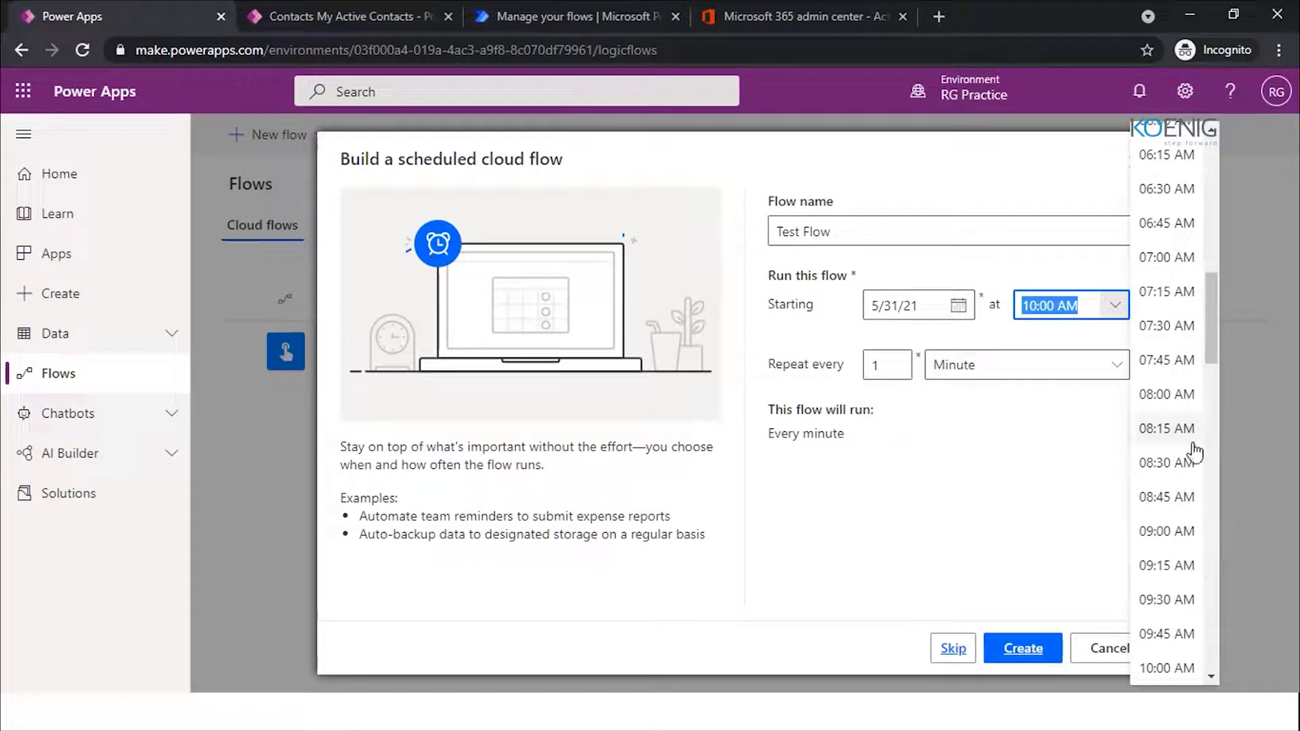
click(1179, 531)
click(943, 375)
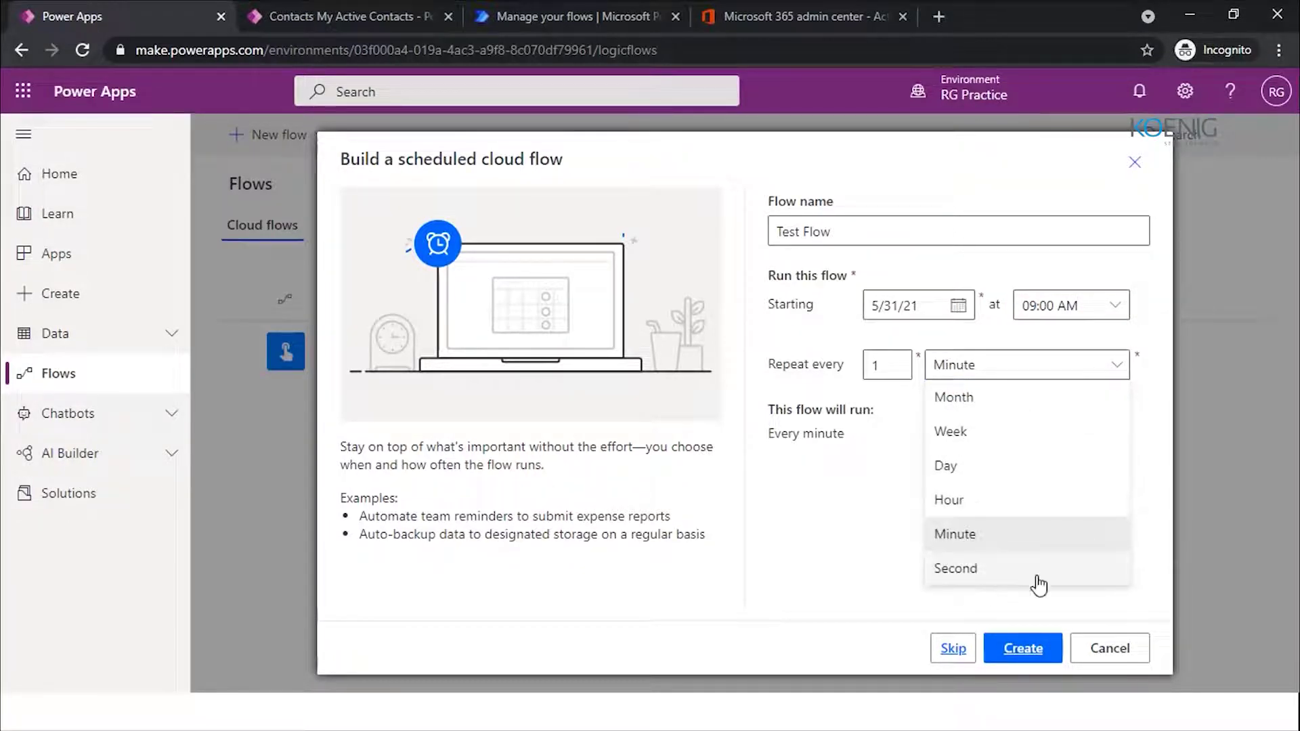
click(1000, 441)
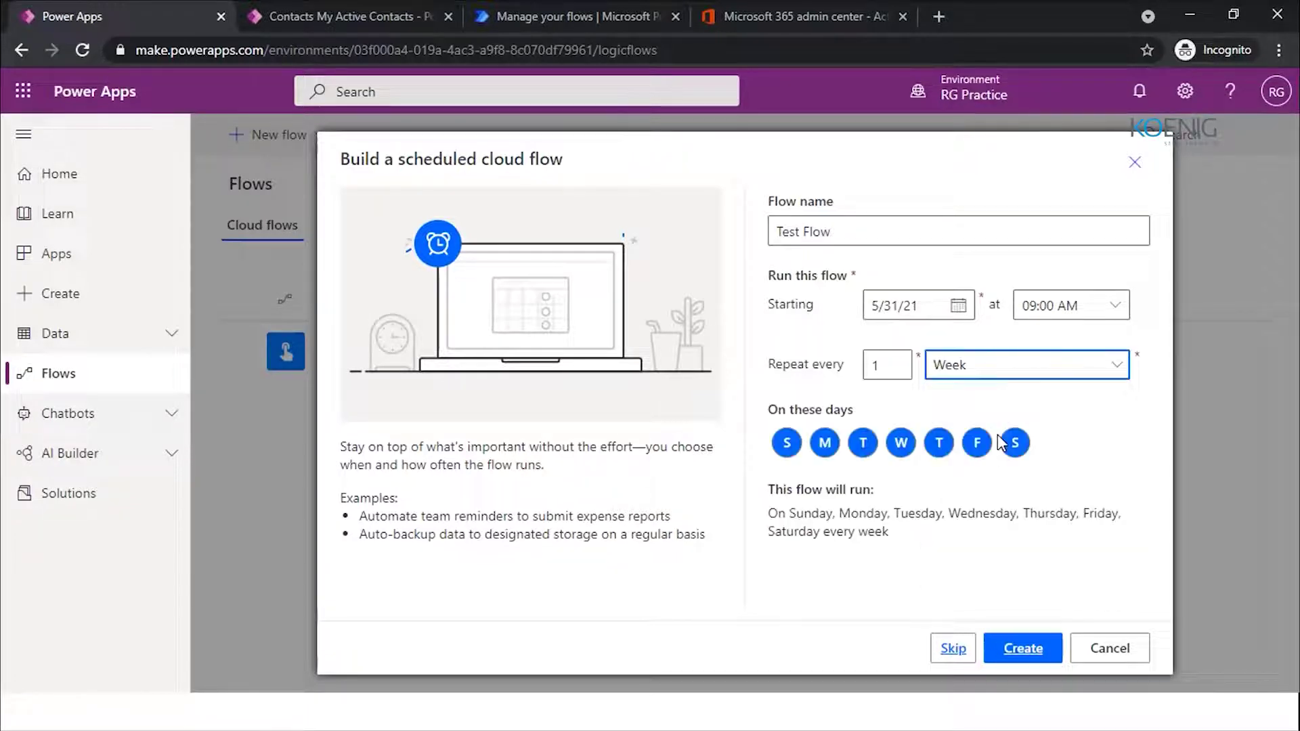
click(787, 443)
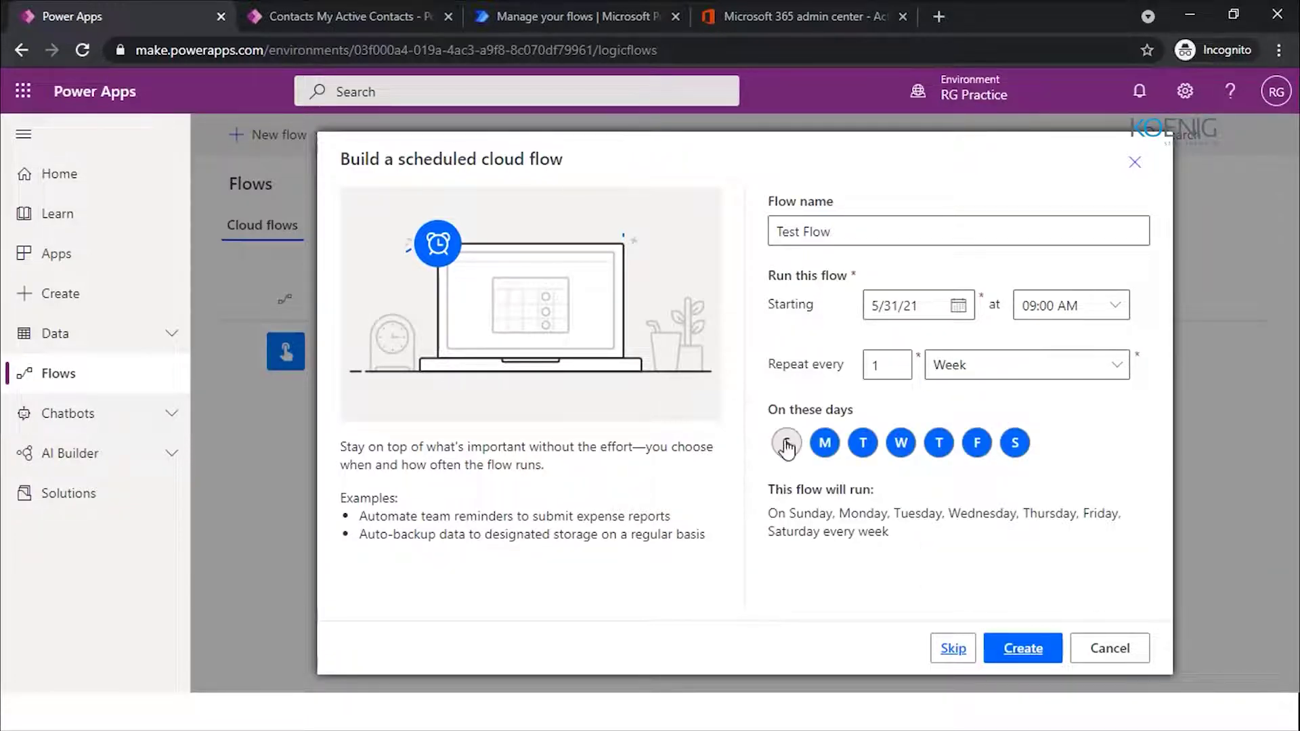
click(863, 443)
click(901, 443)
click(938, 443)
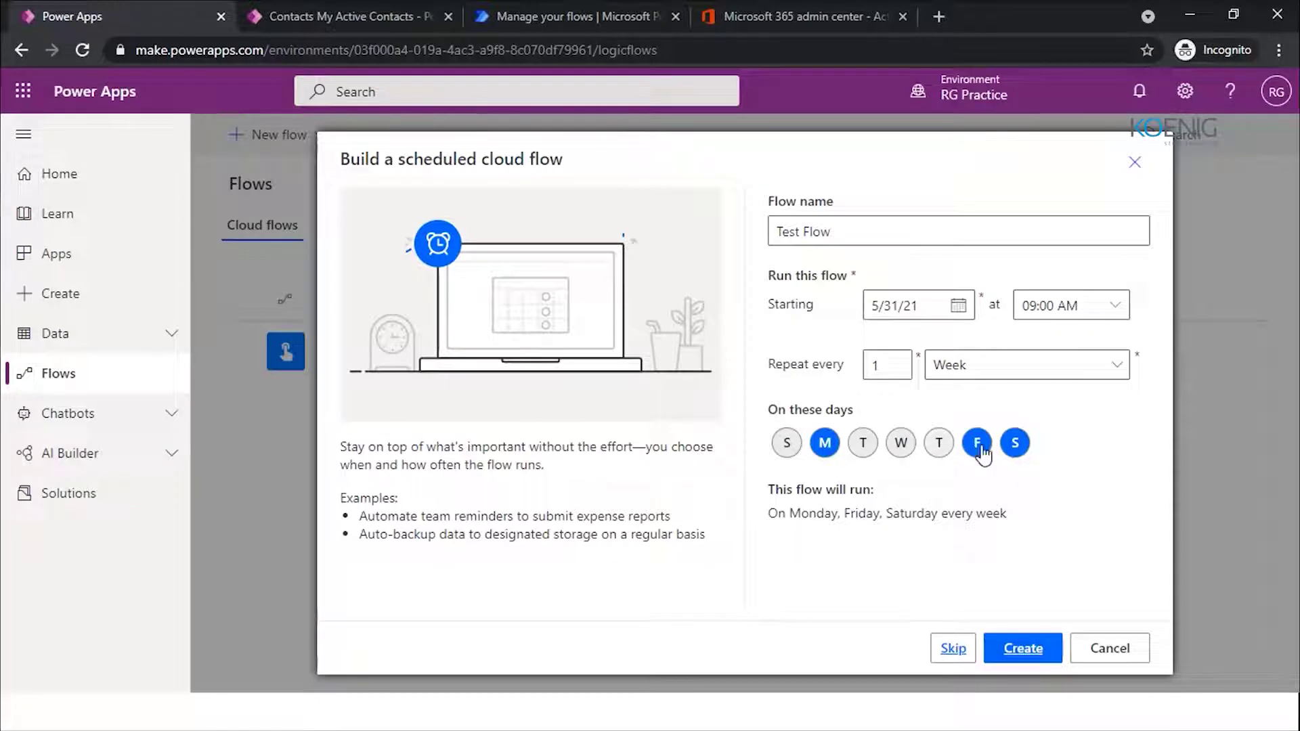
click(976, 443)
click(1014, 443)
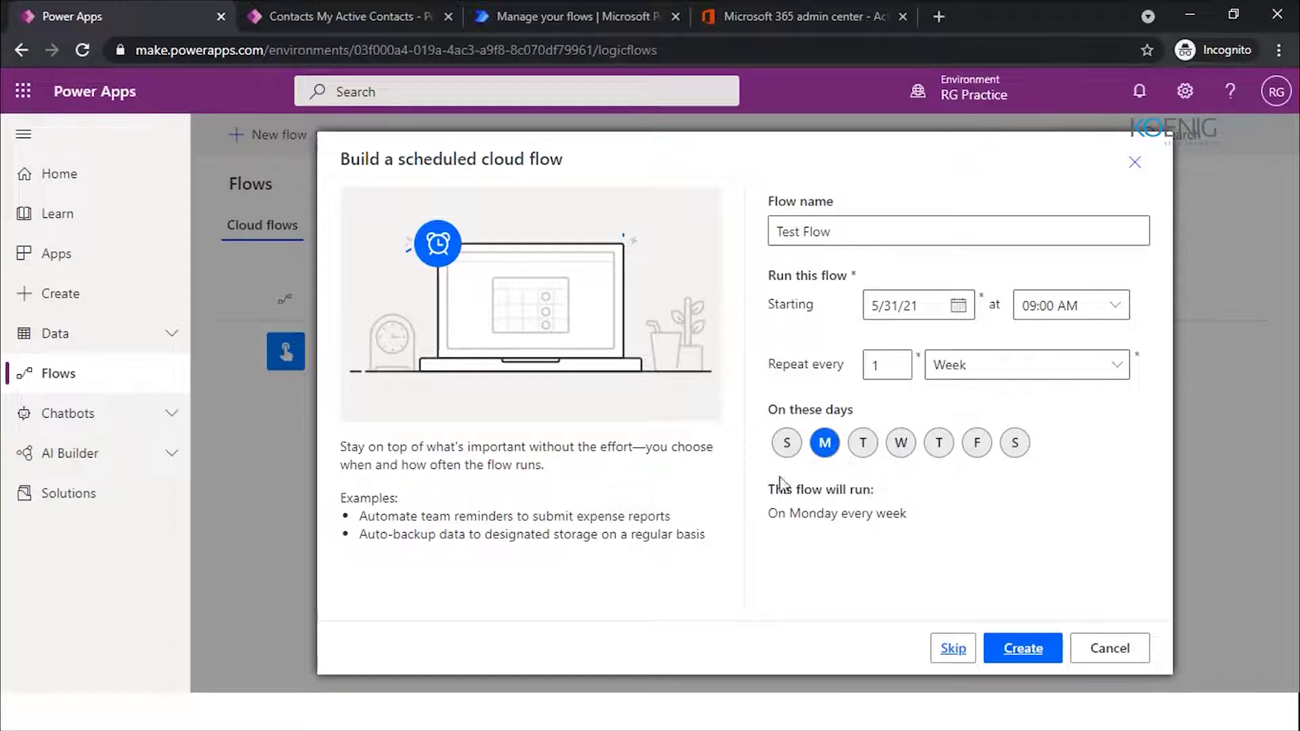
click(1030, 650)
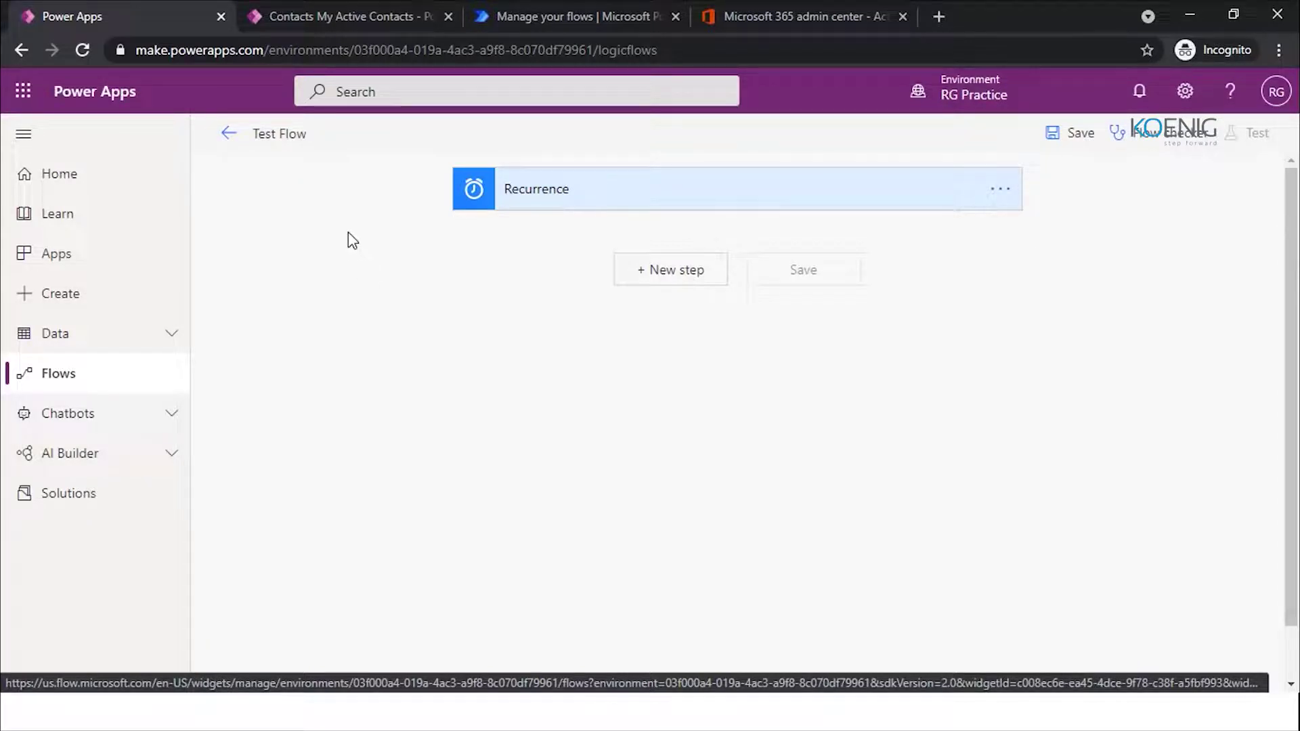
Review the Recurrence trigger's interval and advanced options, then add a new step below it.
click(603, 185)
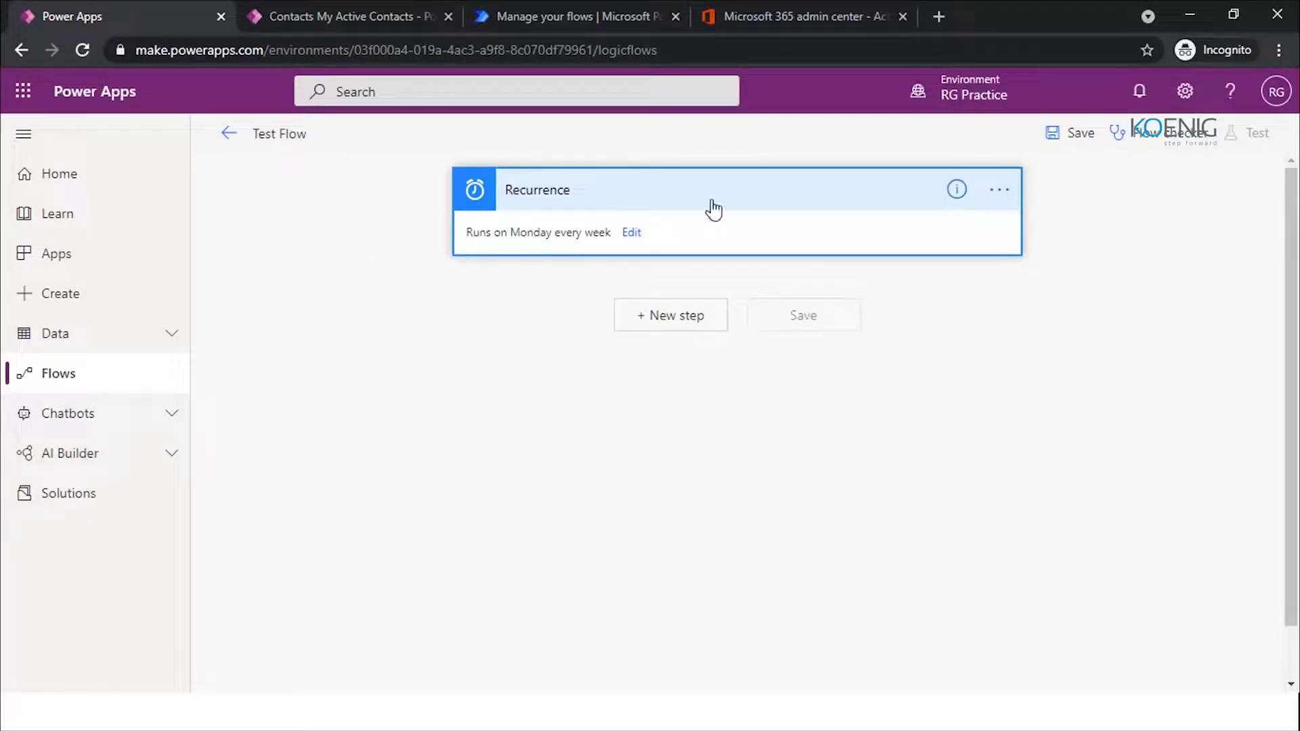
click(632, 233)
click(586, 254)
click(601, 347)
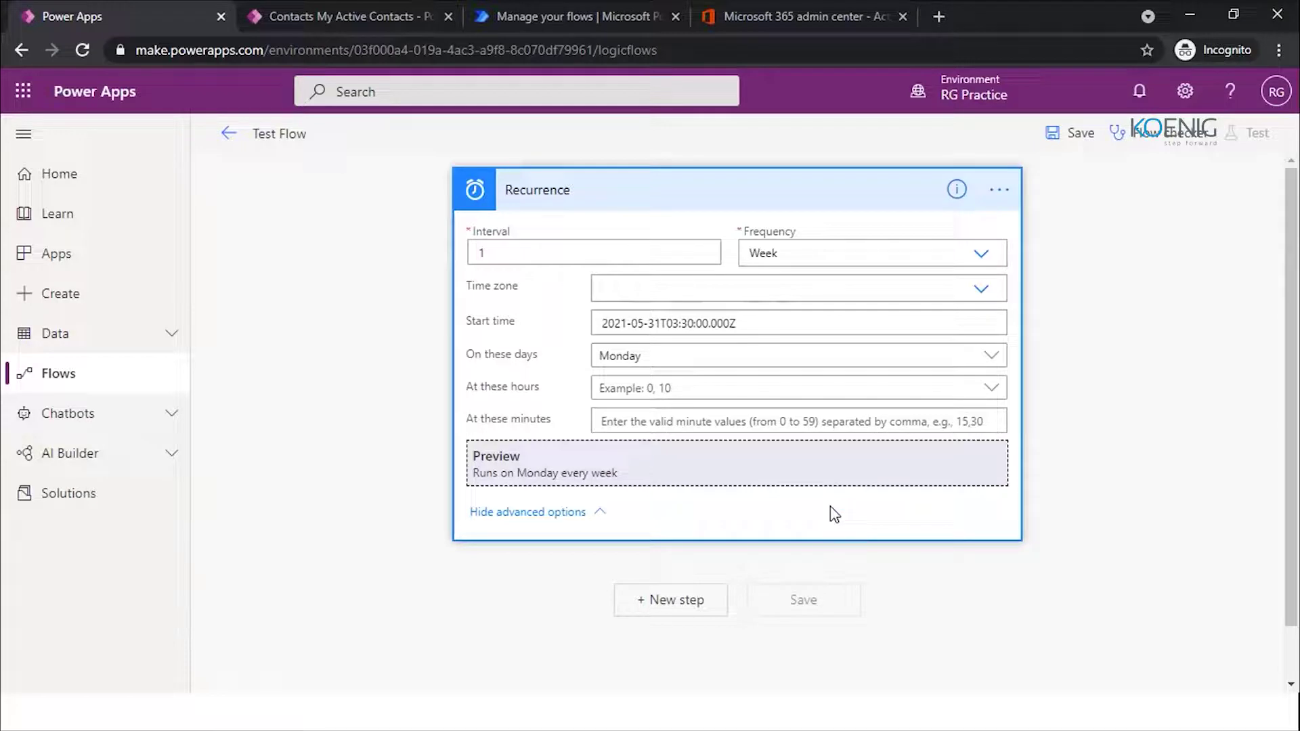
click(671, 196)
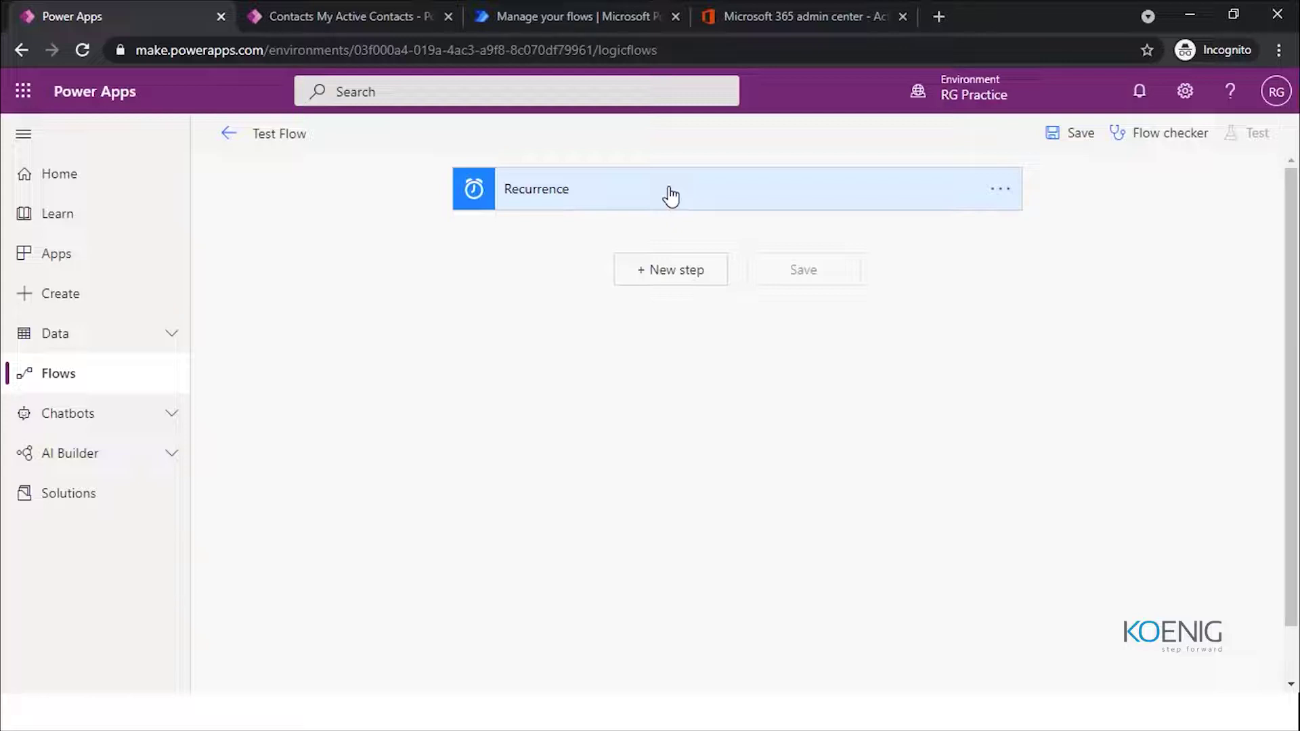
click(665, 274)
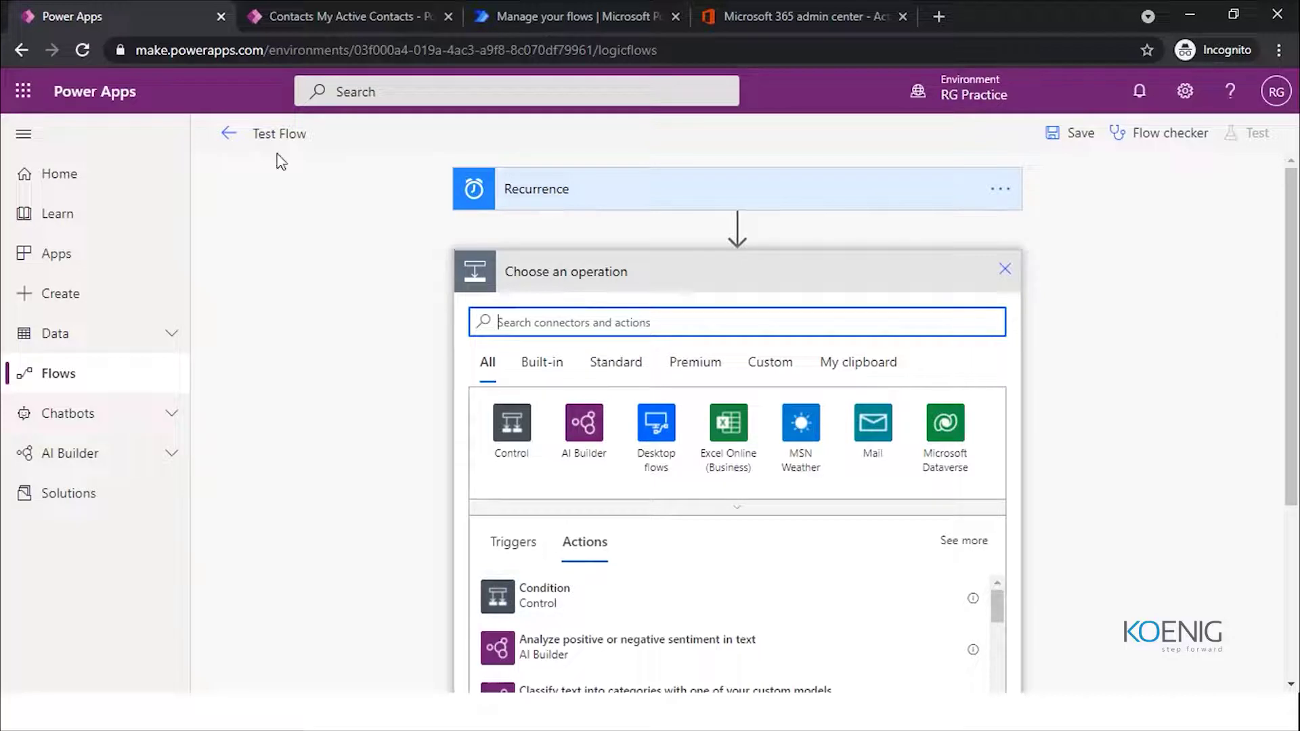
Attempt to exit the Test Flow editor, prompting a warning that the flow has errors.
click(230, 133)
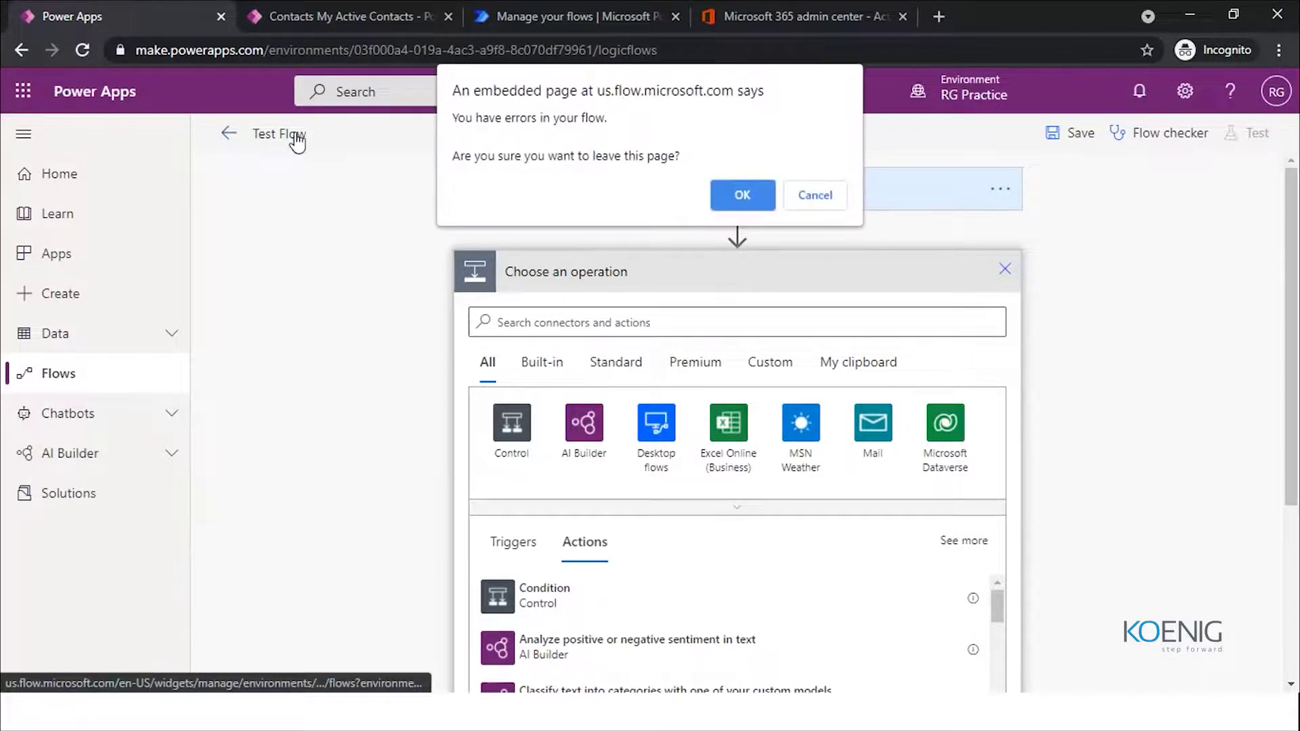
Confirm abandoning the errored Test Flow, return to the flows list, then switch to the slideshow window.
click(718, 194)
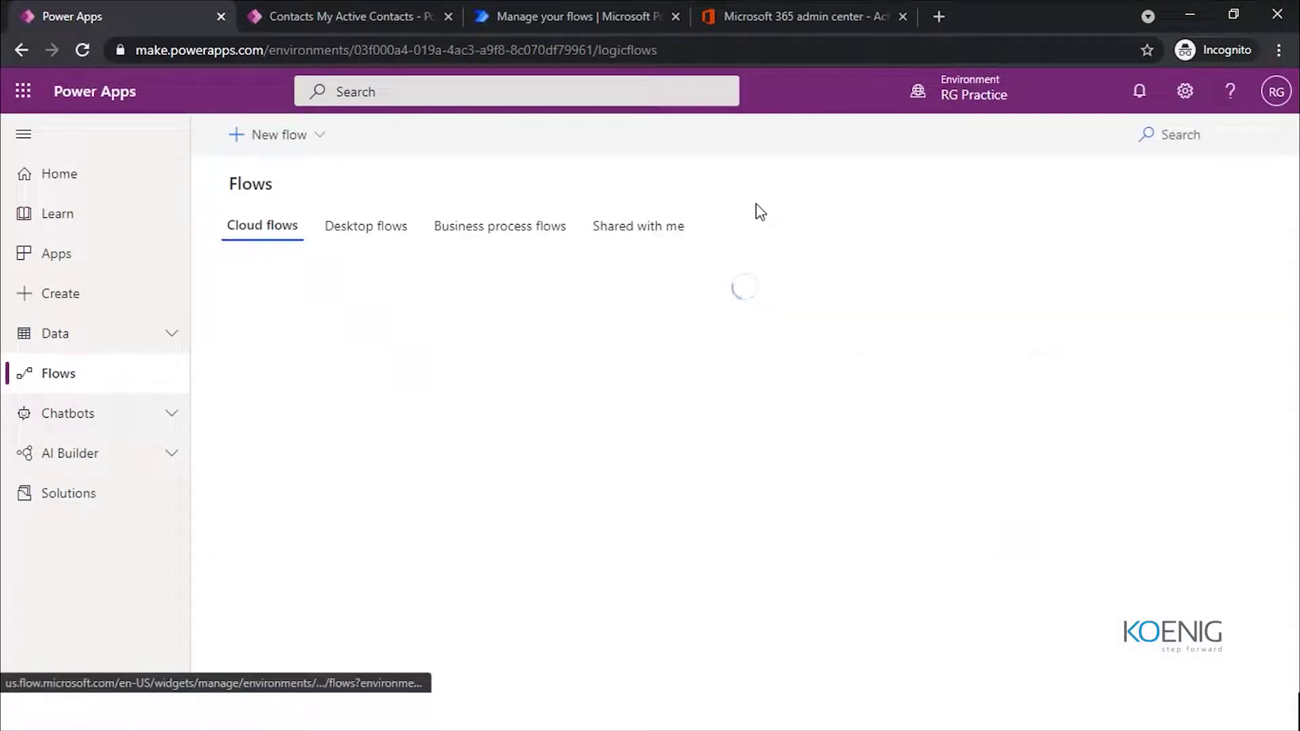
click(328, 140)
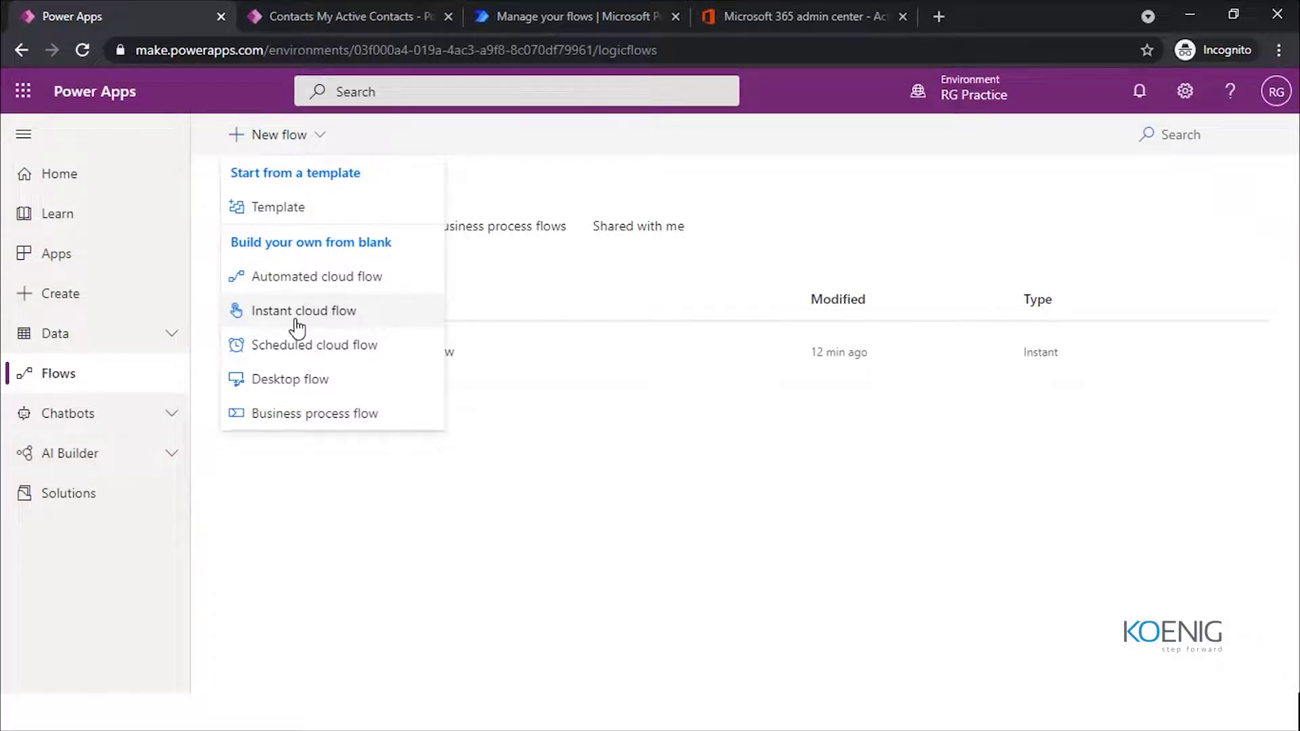
key(alt+Tab)
key(alt+Tab)
key(alt+Tab)
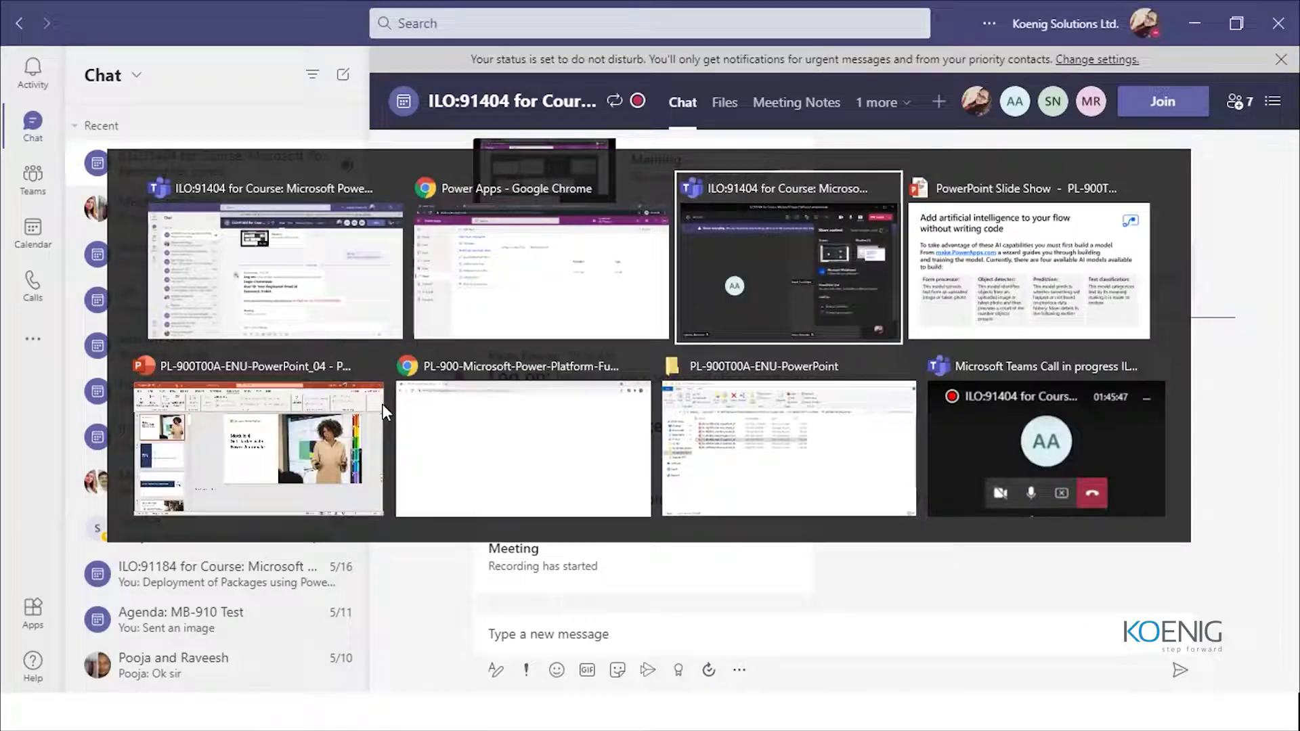
key(alt+Tab)
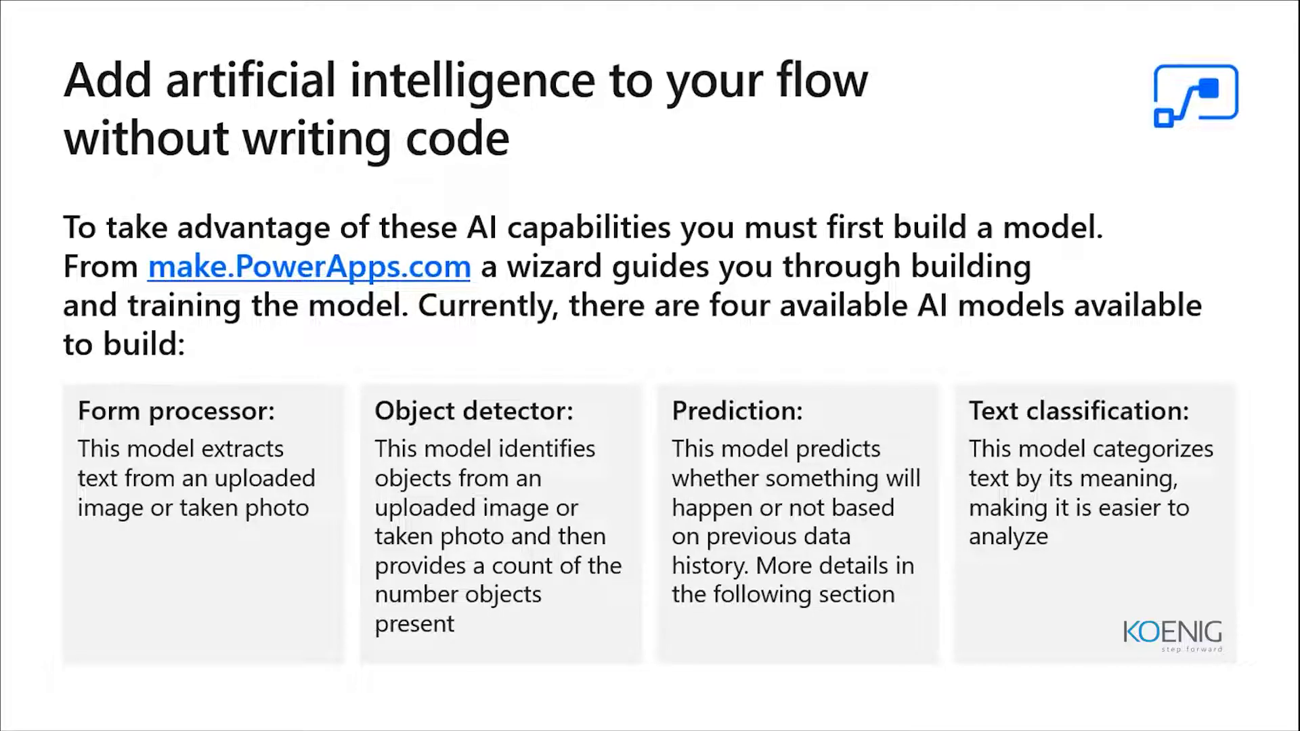
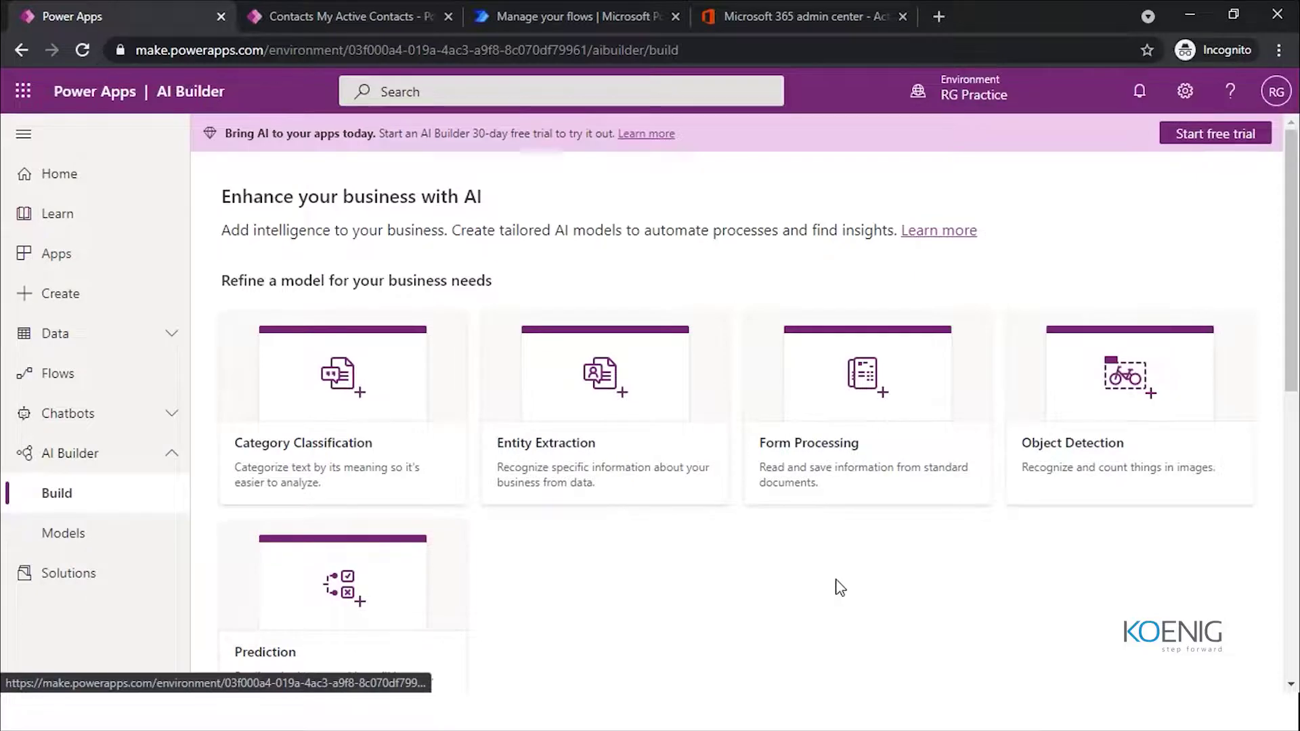
Scroll through the ready-made AI Builder models, then go to the Flows list.
scroll(976, 539, down, 4)
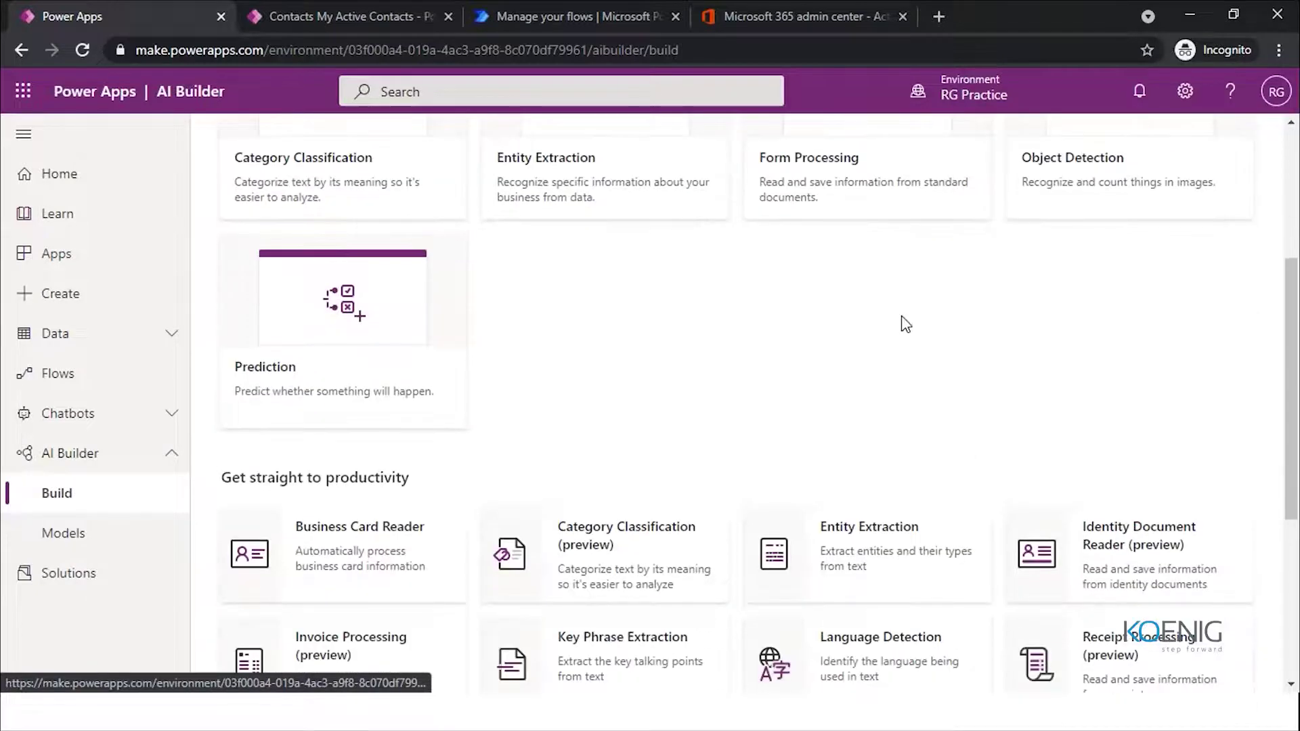
scroll(907, 324, down, 3)
scroll(907, 324, down, 1)
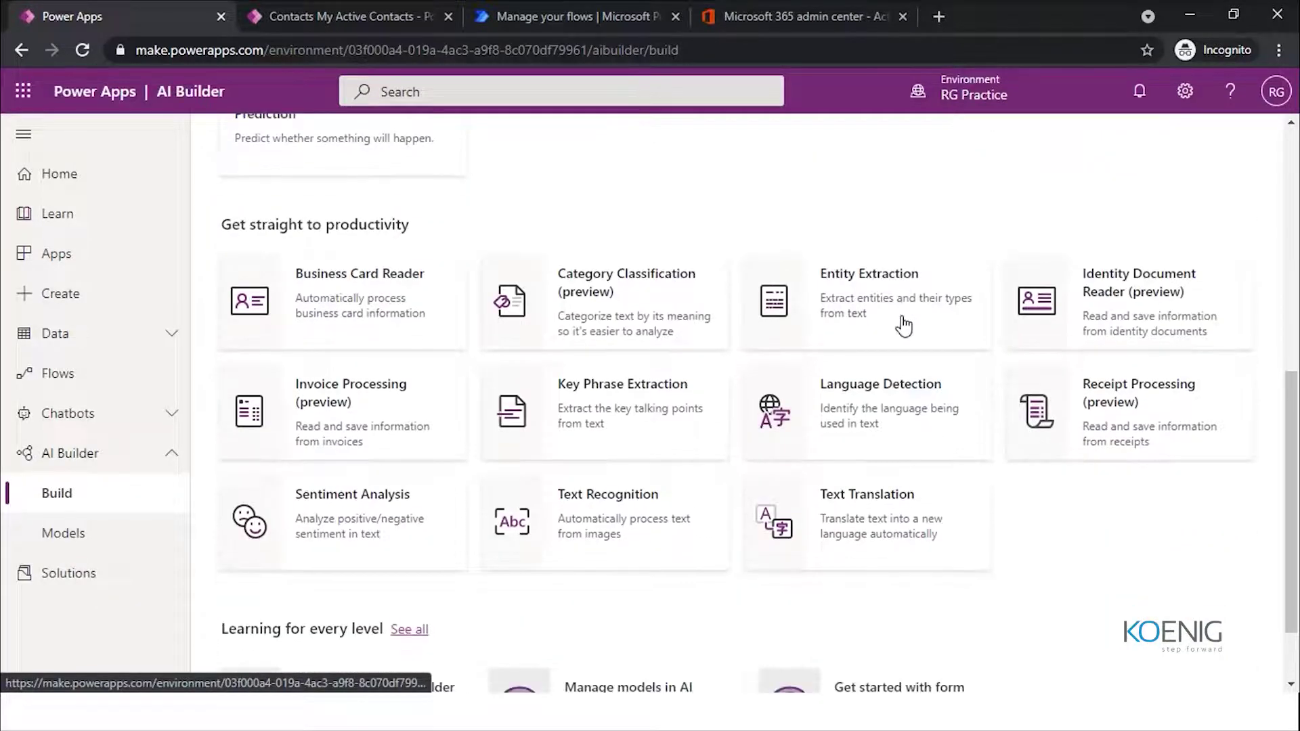
scroll(904, 325, down, 1)
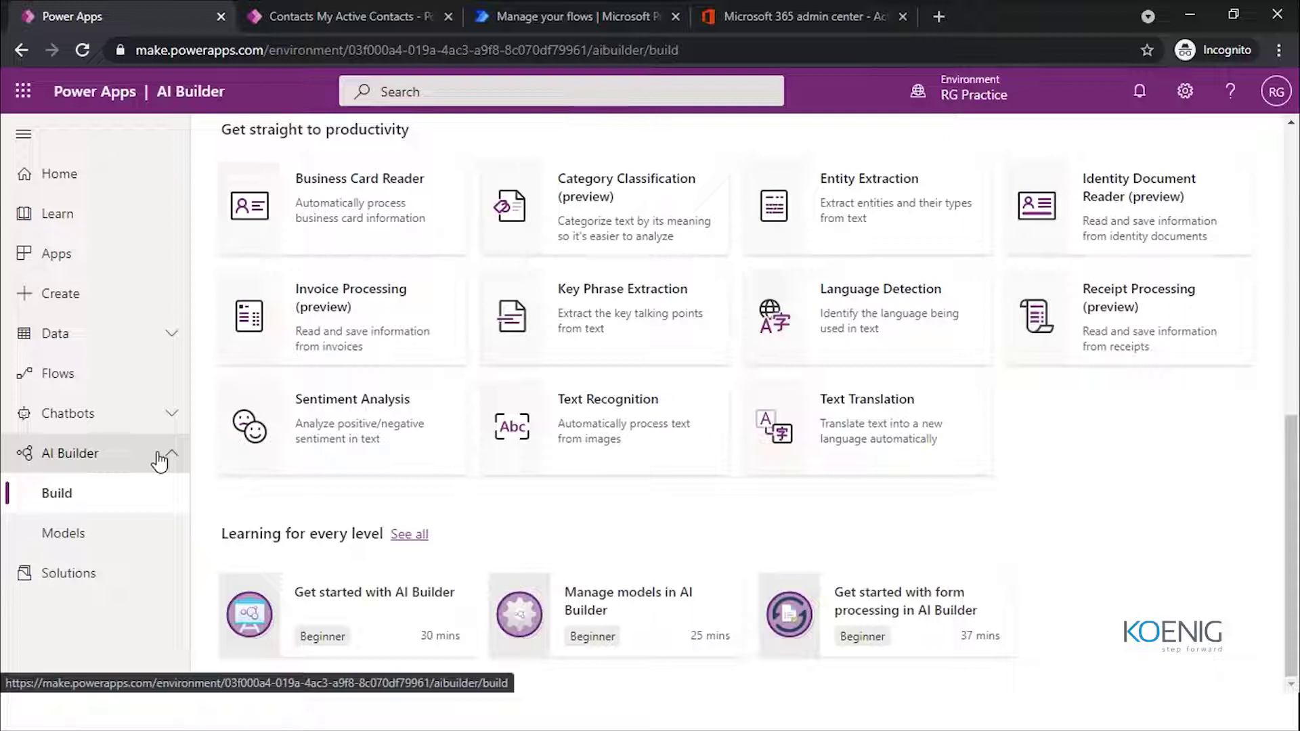
click(61, 388)
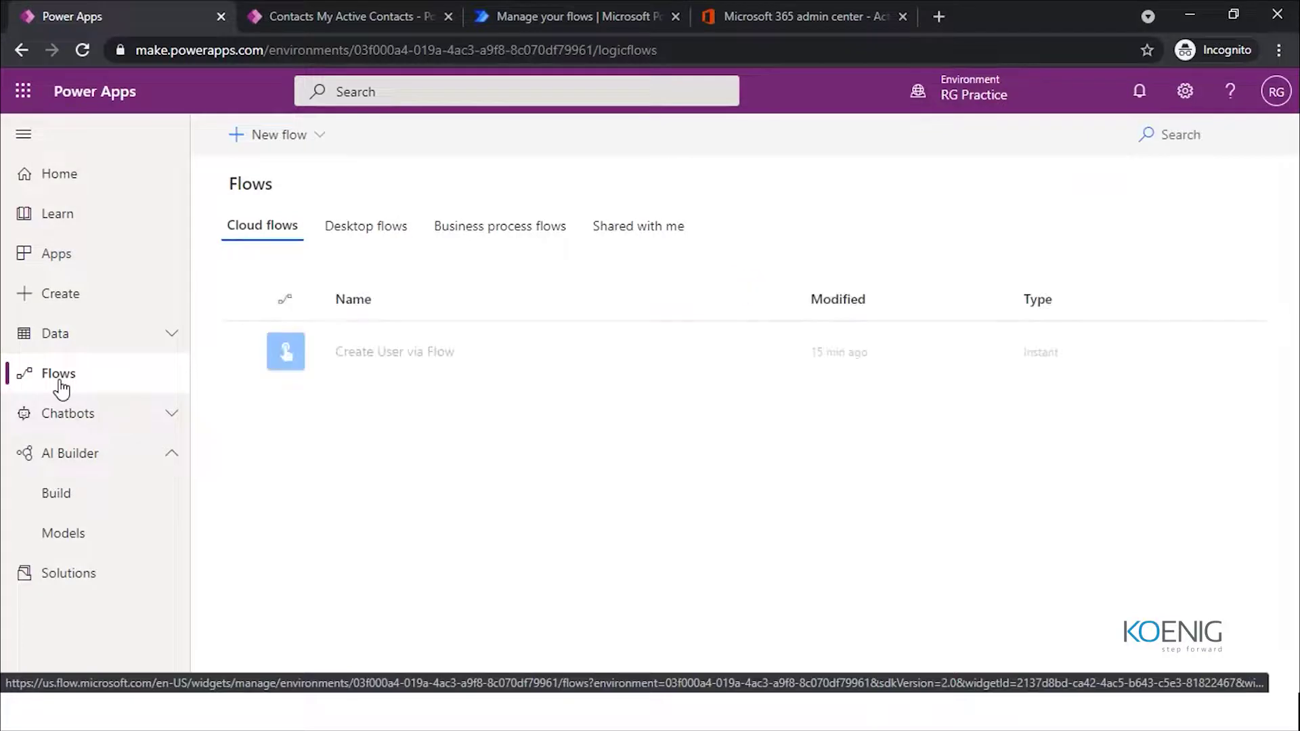
Start an automated cloud flow and skip setup to get an empty flow editor.
click(321, 136)
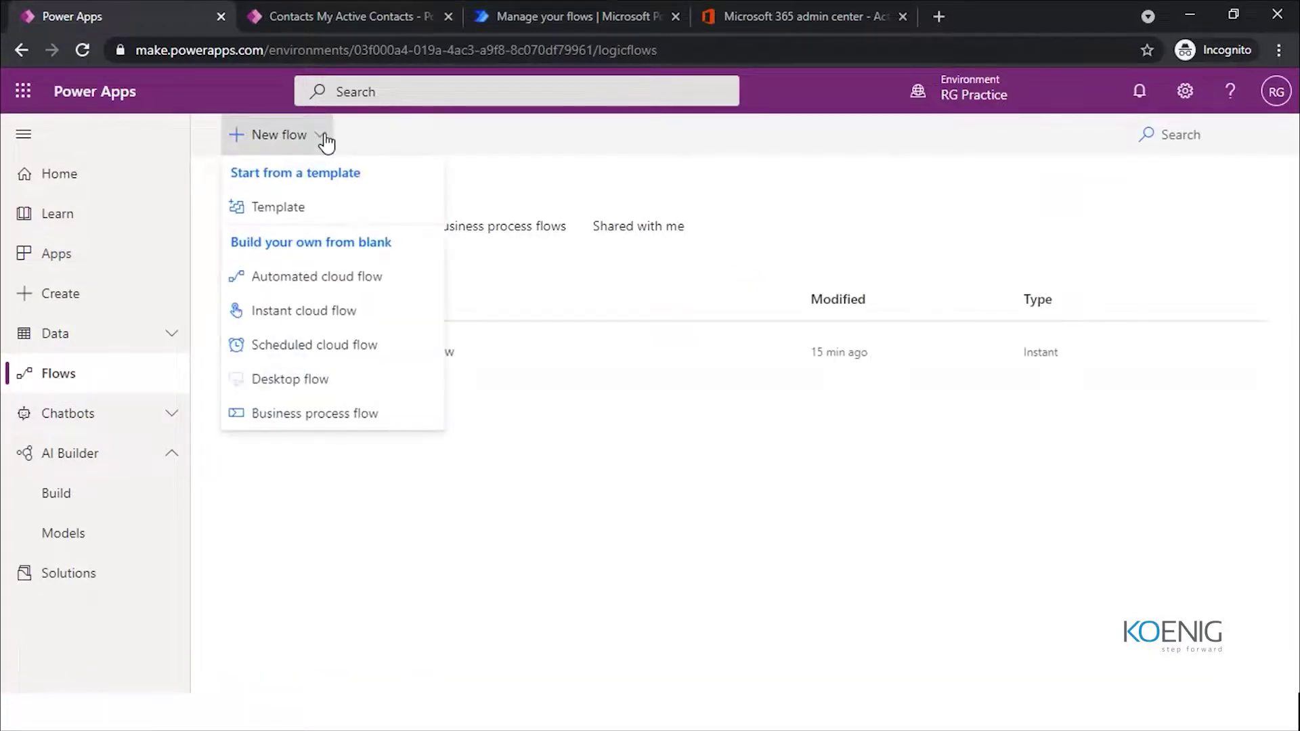
click(303, 291)
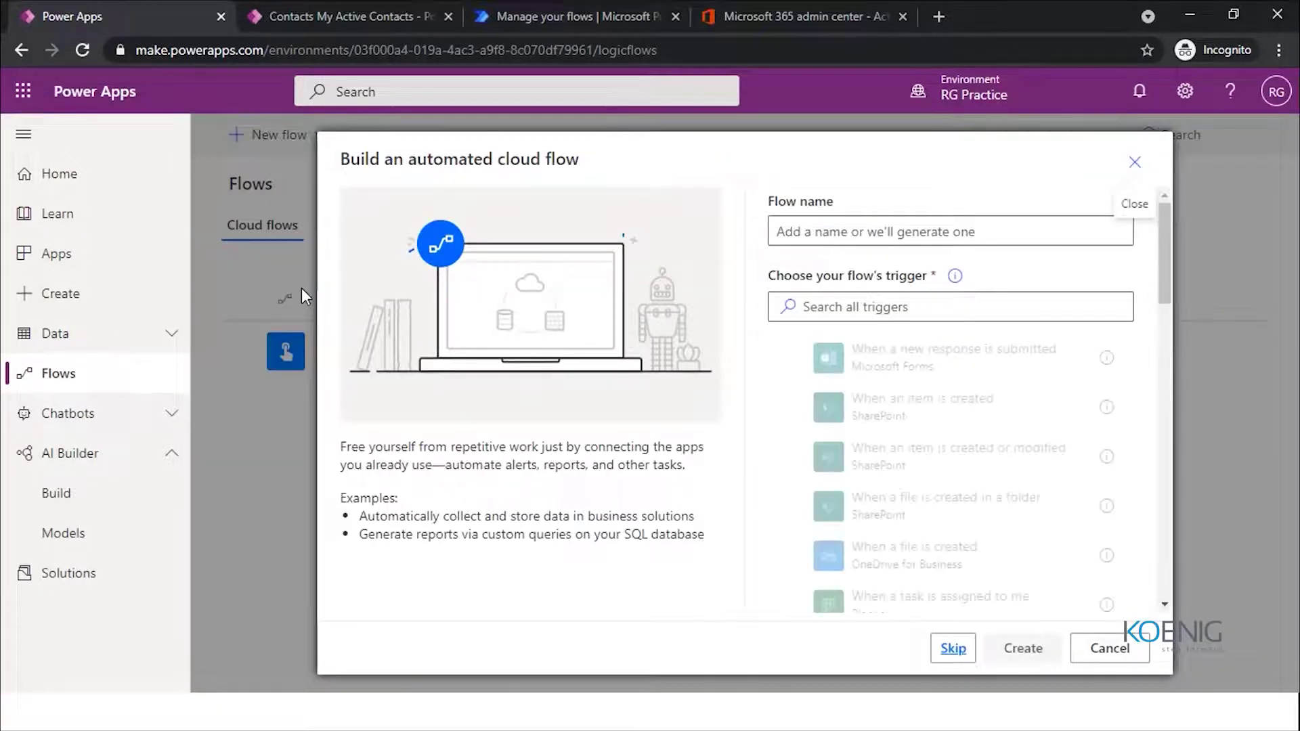
scroll(1046, 558, down, 3)
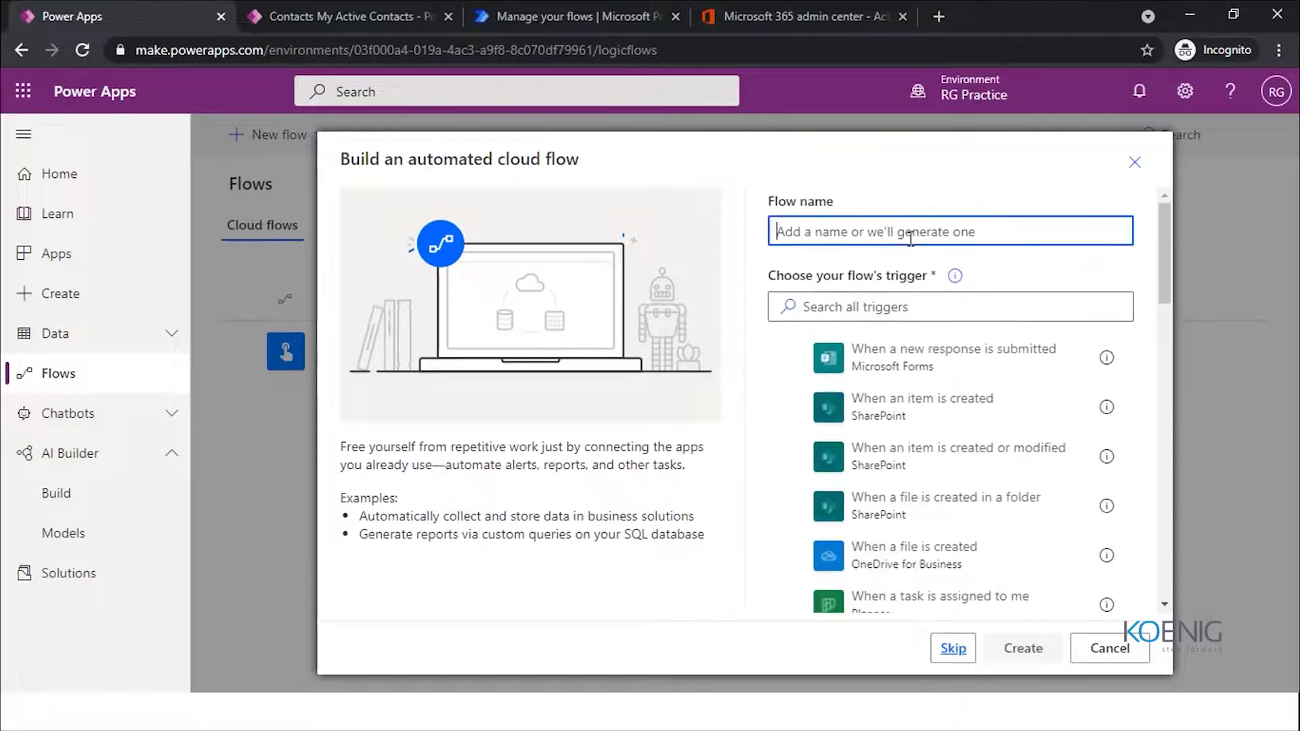
click(965, 654)
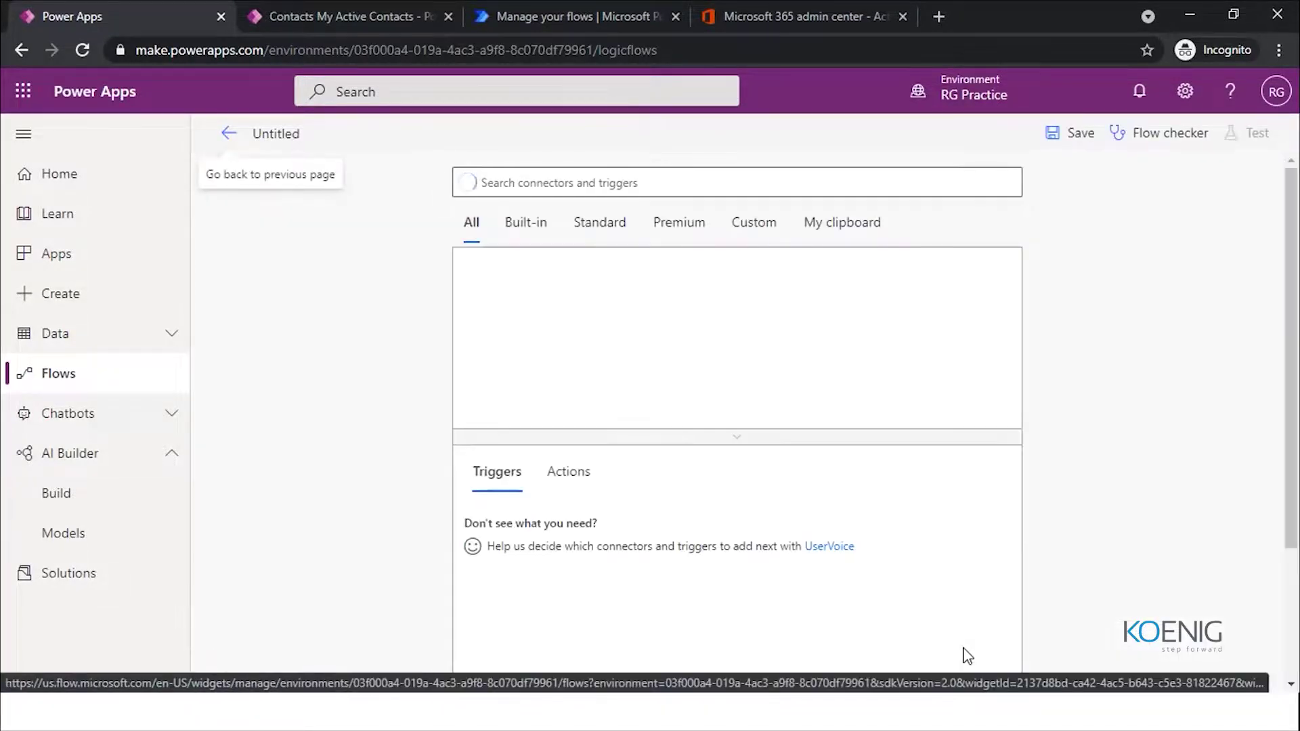
Search the connectors and triggers for 'AI builder' and scroll the results.
click(508, 183)
text(AI)
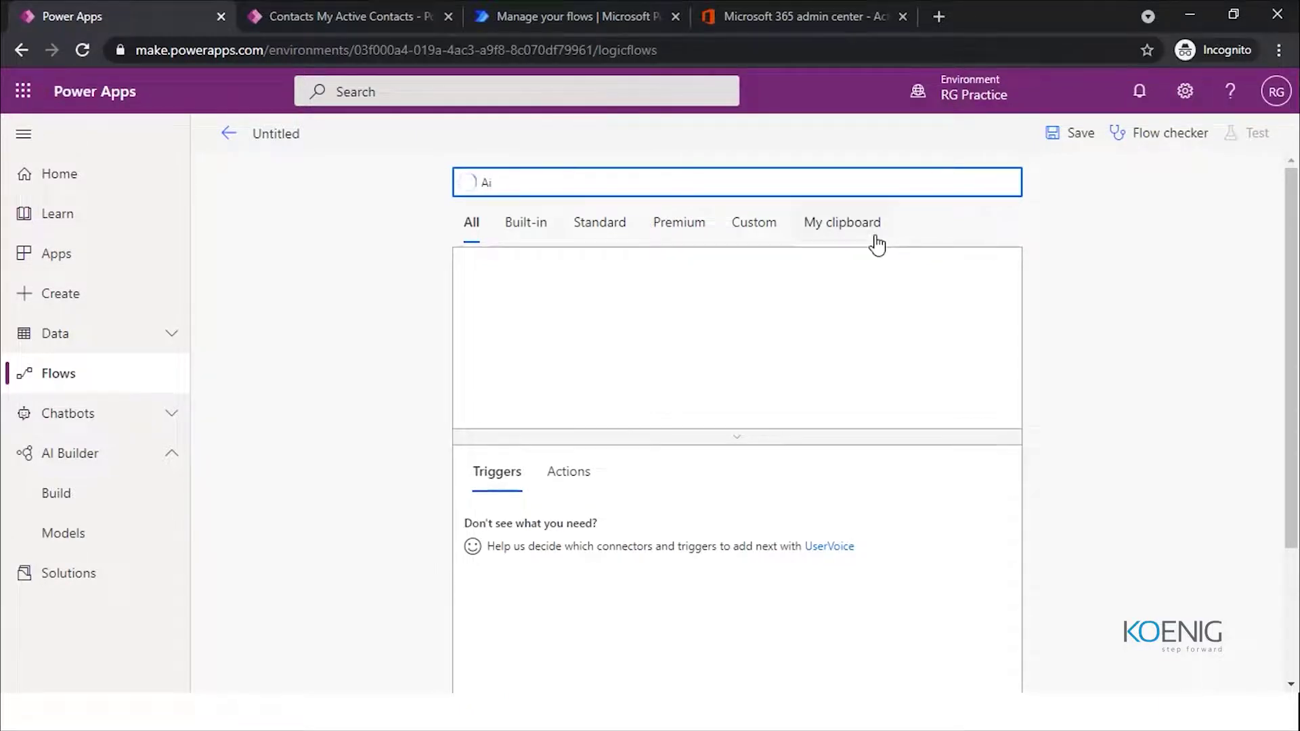
scroll(954, 385, down, 1)
scroll(949, 380, down, 1)
scroll(949, 380, up, 3)
text(bui)
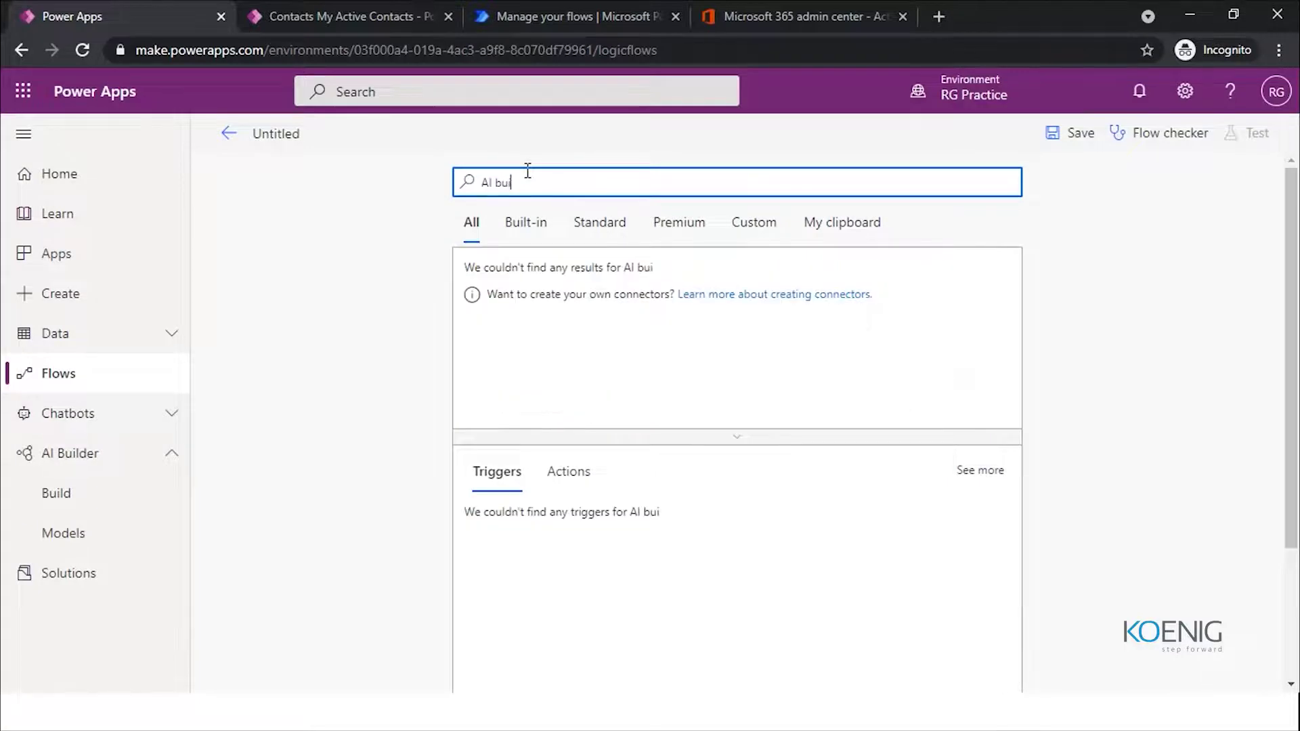
text(lder)
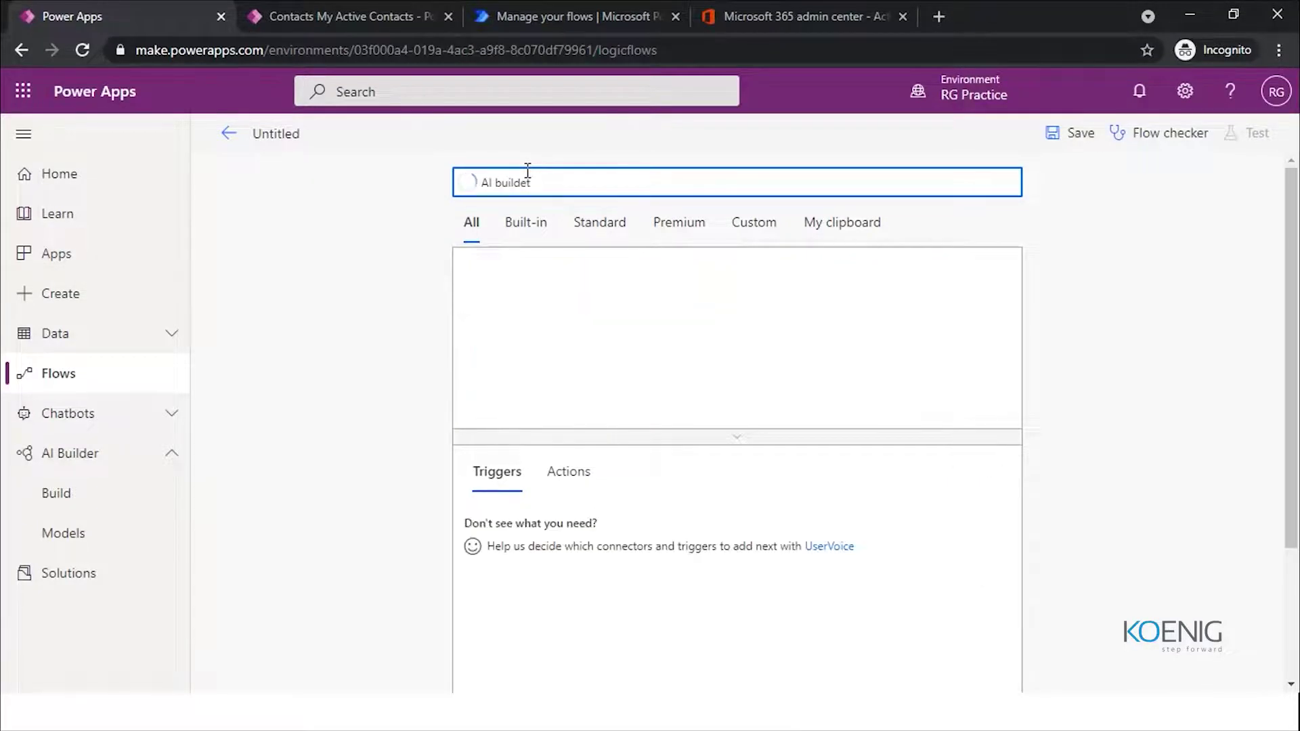
scroll(904, 420, down, 2)
scroll(910, 472, down, 4)
scroll(910, 472, up, 5)
Check the Built-in, Standard, Premium and My clipboard connector tabs.
click(523, 228)
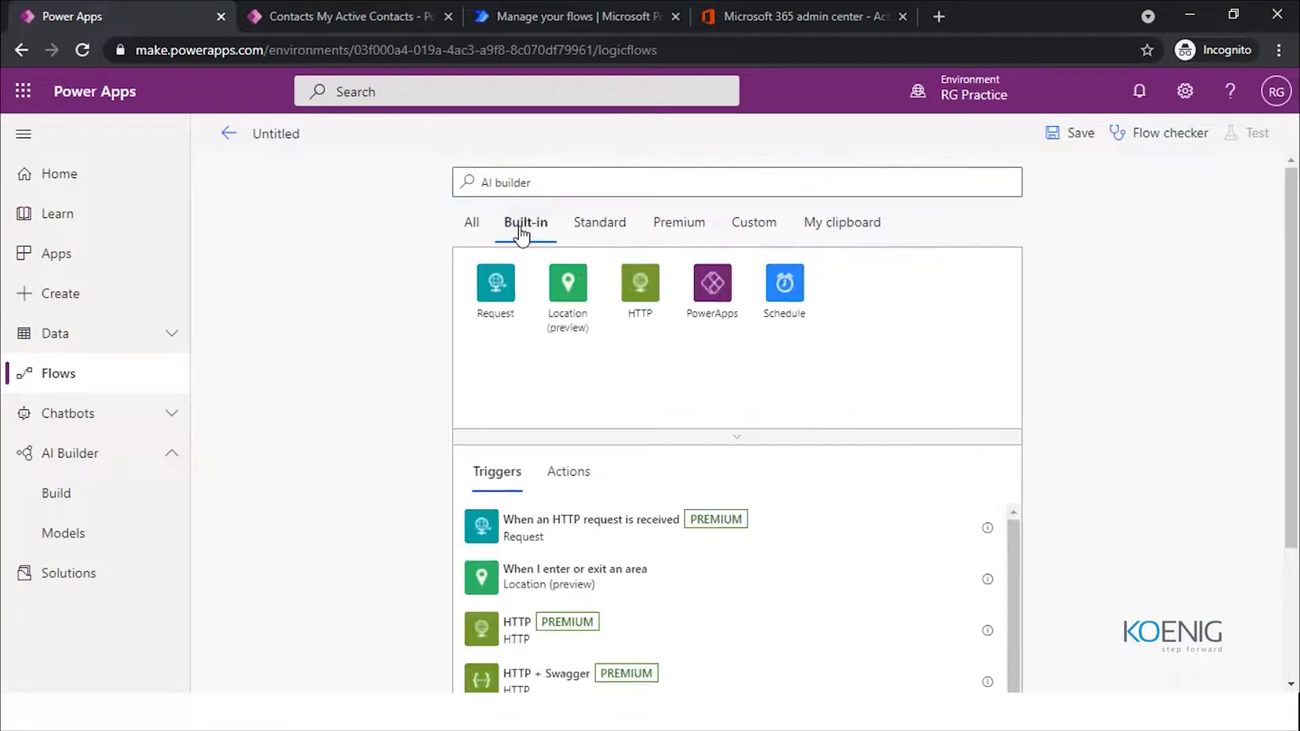
click(613, 229)
click(695, 228)
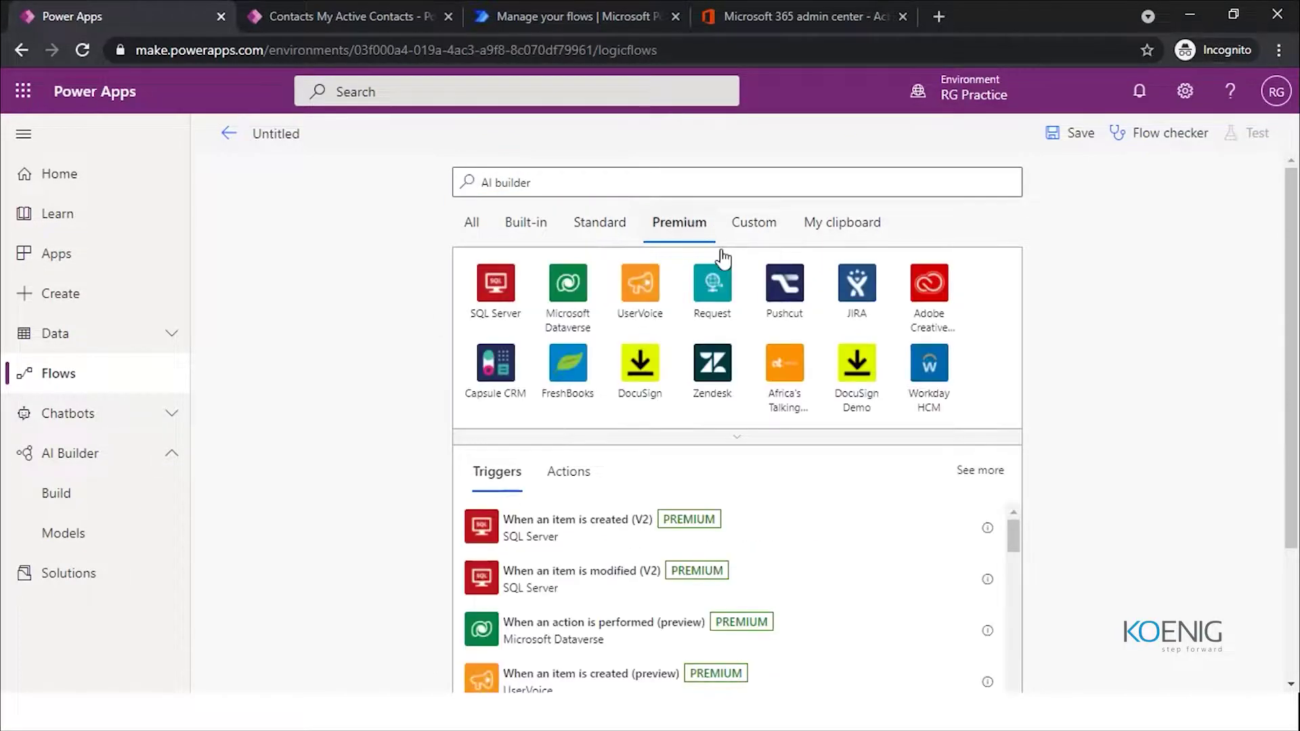
click(867, 234)
Leave the untitled flow without saving and reopen the New flow menu.
click(250, 135)
click(743, 196)
click(321, 137)
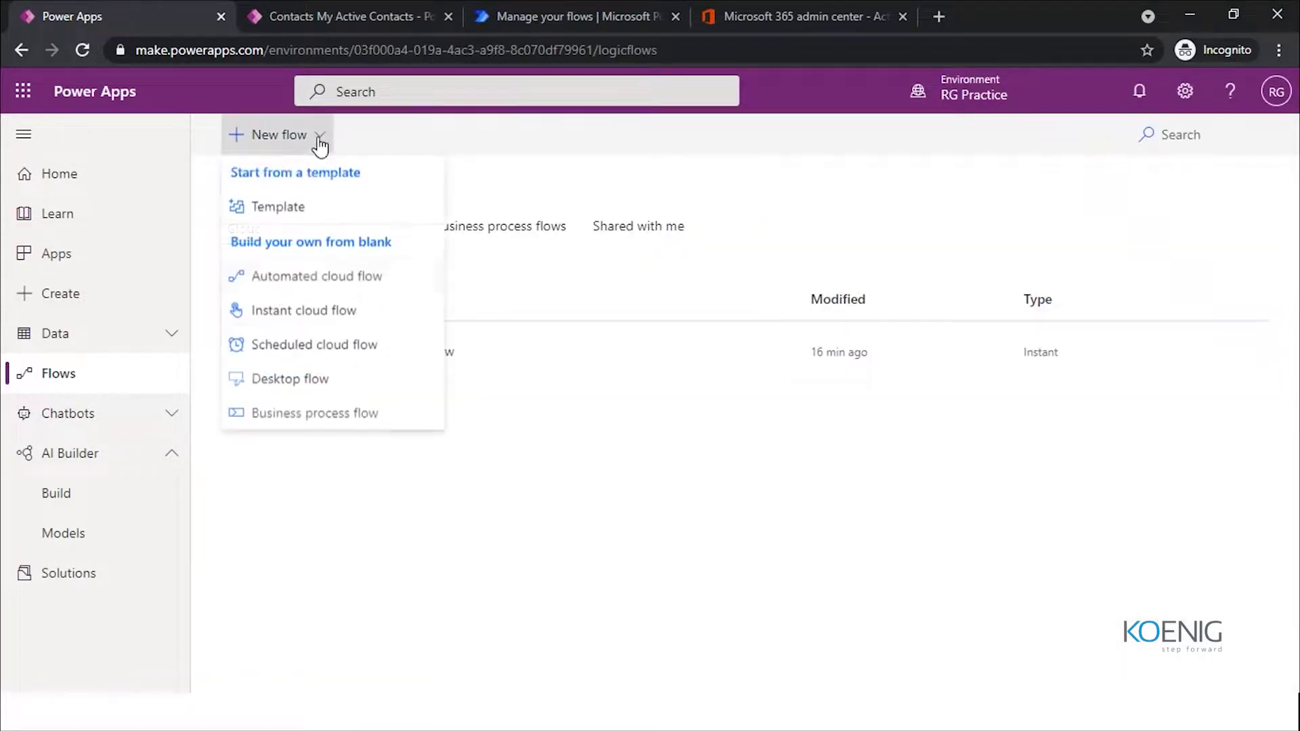
Start an automated cloud flow, browse its trigger list, then close the setup.
click(324, 286)
scroll(982, 464, down, 15)
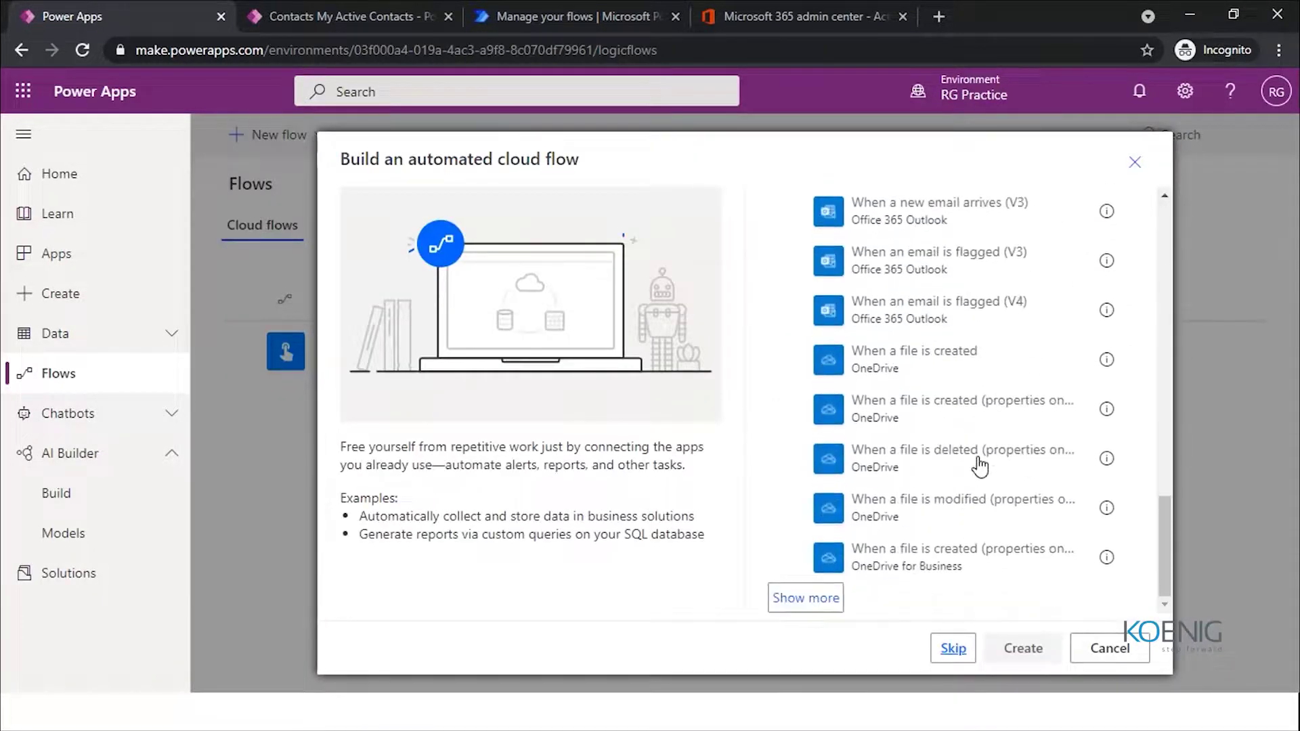
scroll(1084, 427, down, 10)
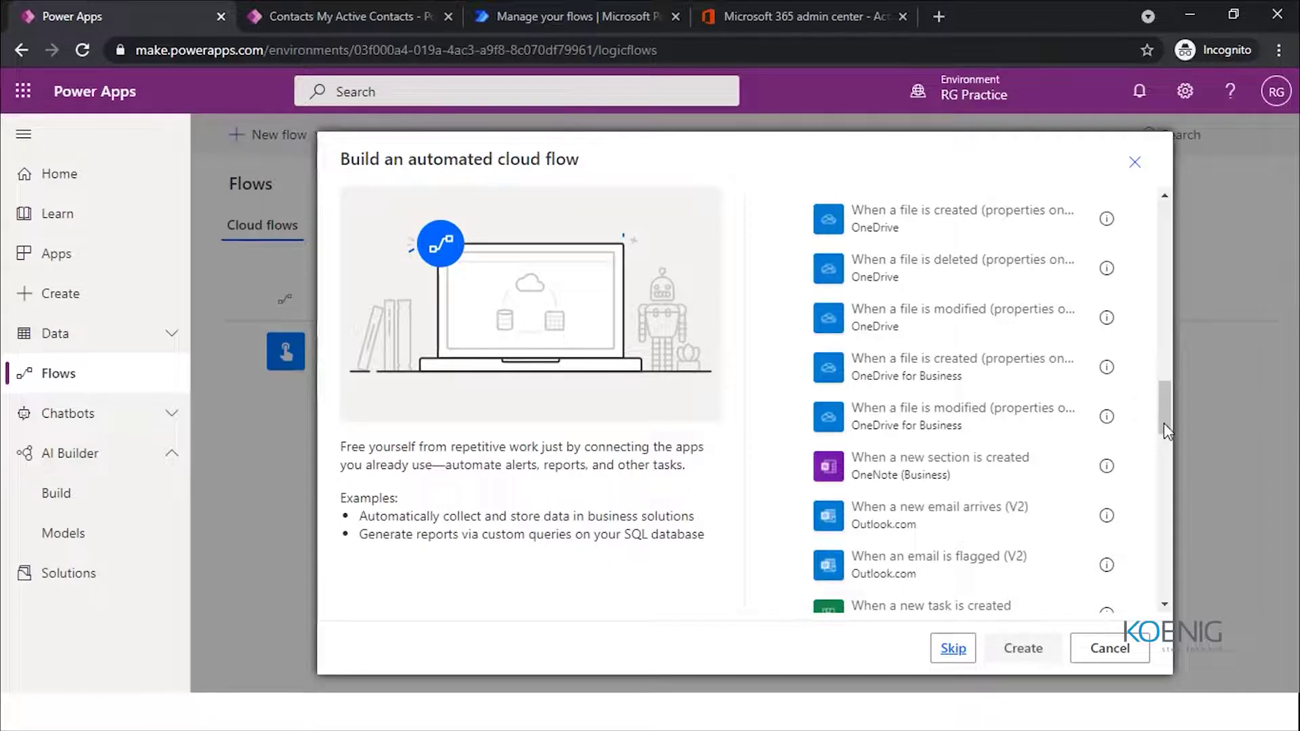
scroll(1060, 447, down, 10)
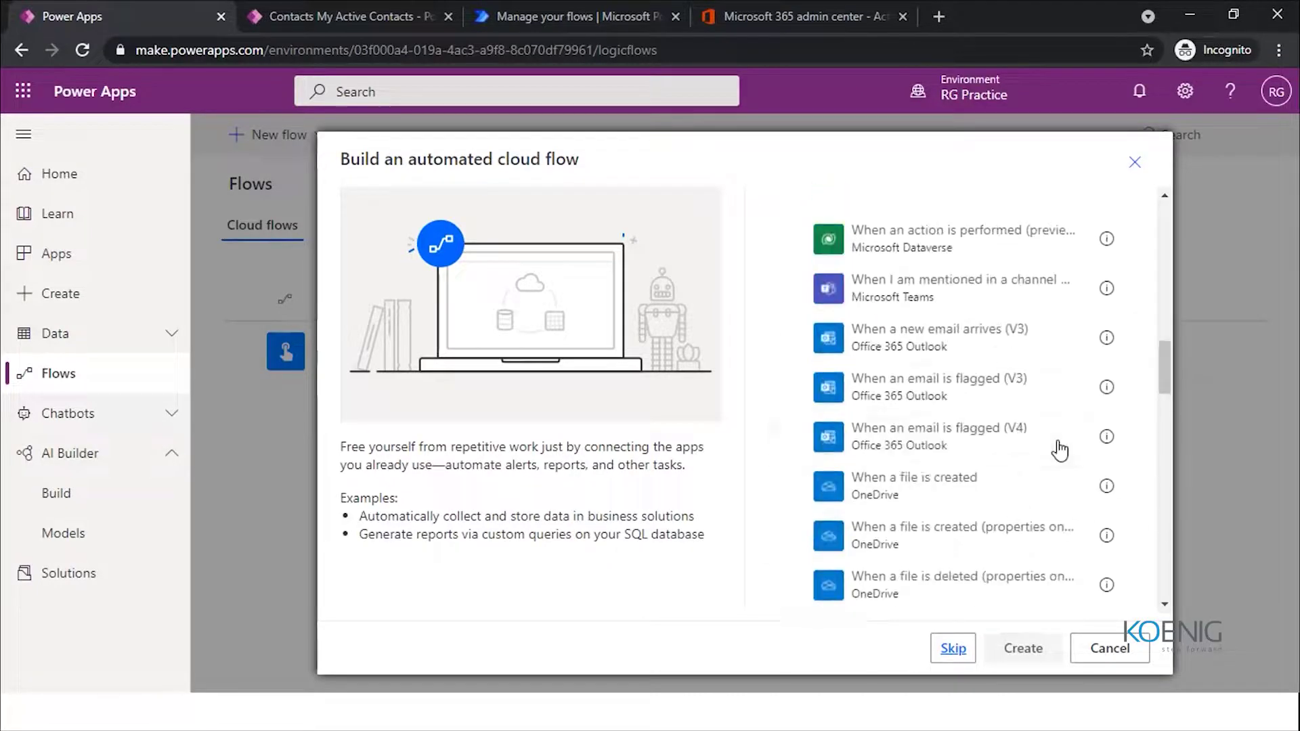
click(1110, 648)
Reopen automated cloud flow setup and search its triggers for 'AI builder'.
click(319, 137)
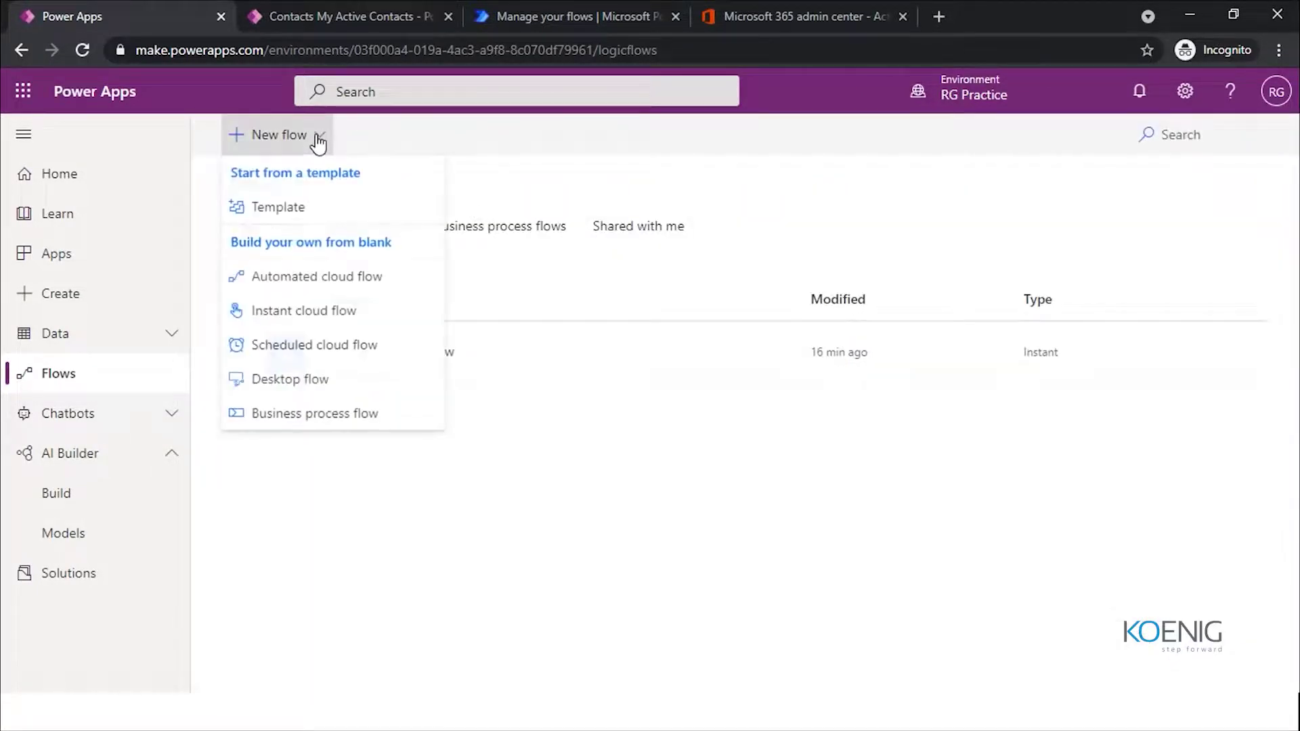
click(331, 277)
click(851, 305)
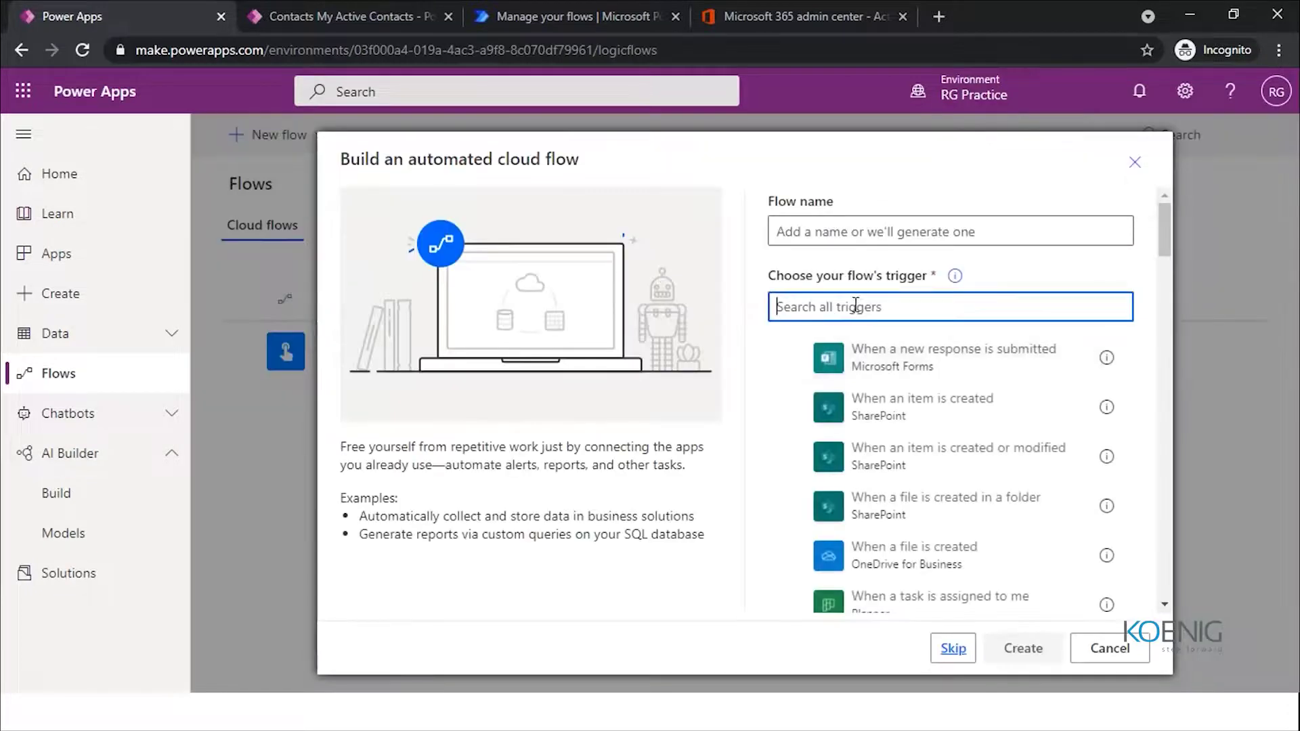
text(AI)
scroll(962, 474, down, 10)
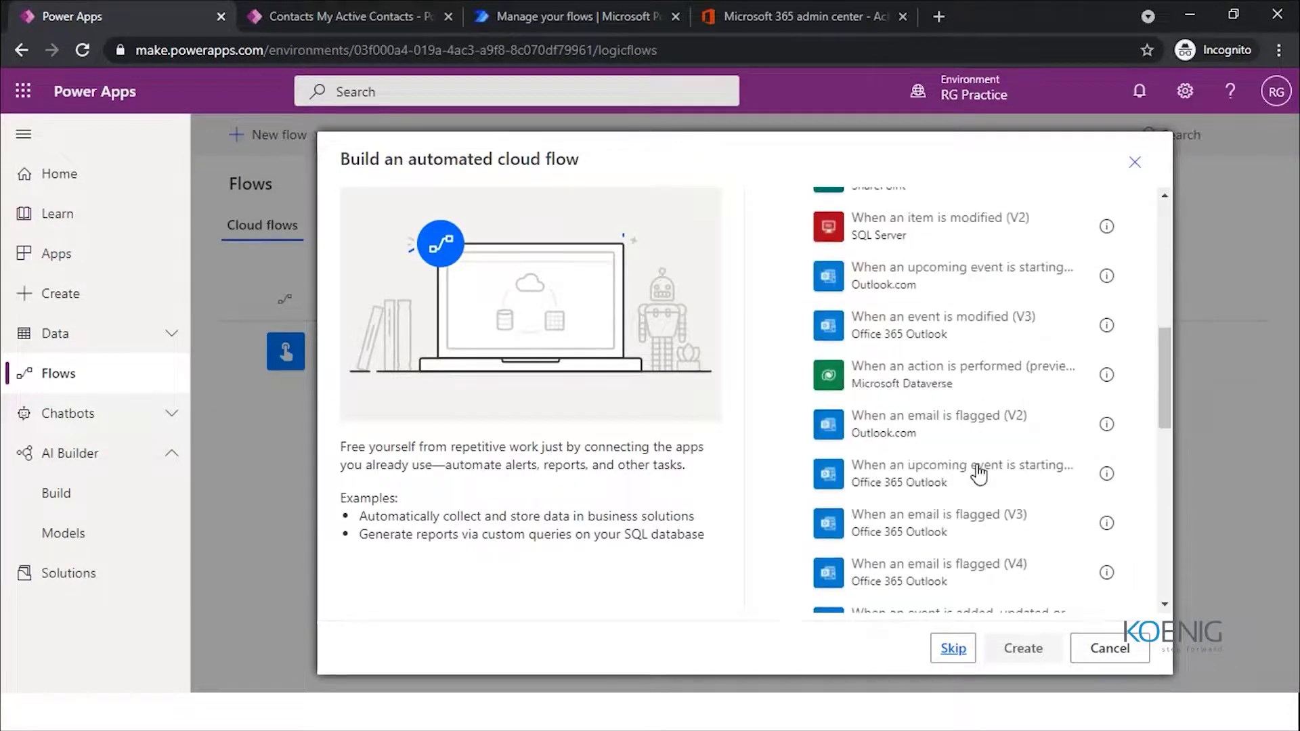
scroll(912, 307, up, 10)
text(bui)
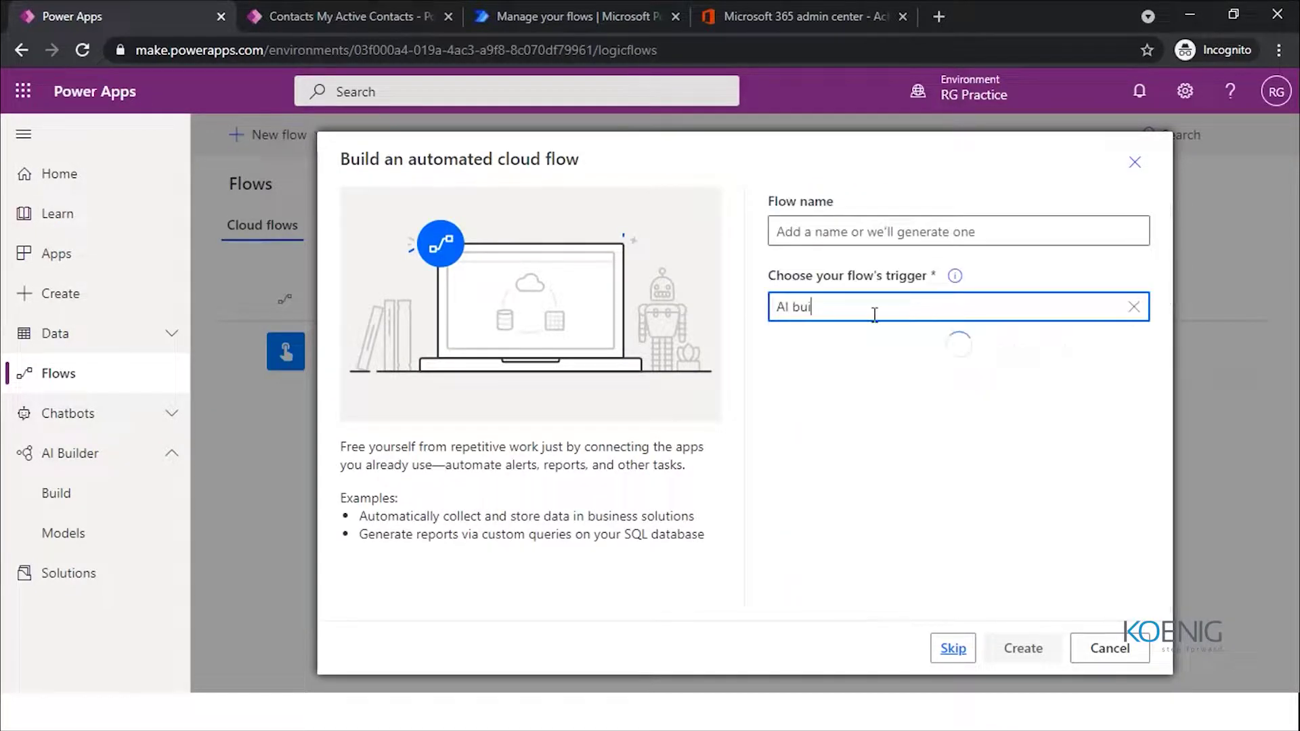
Search the triggers for 'language' and then 'Detect', then dismiss the dialog.
key(BackSpace)
key(BackSpace)
key(BackSpace)
key(BackSpace)
key(BackSpace)
key(BackSpace)
text(languag)
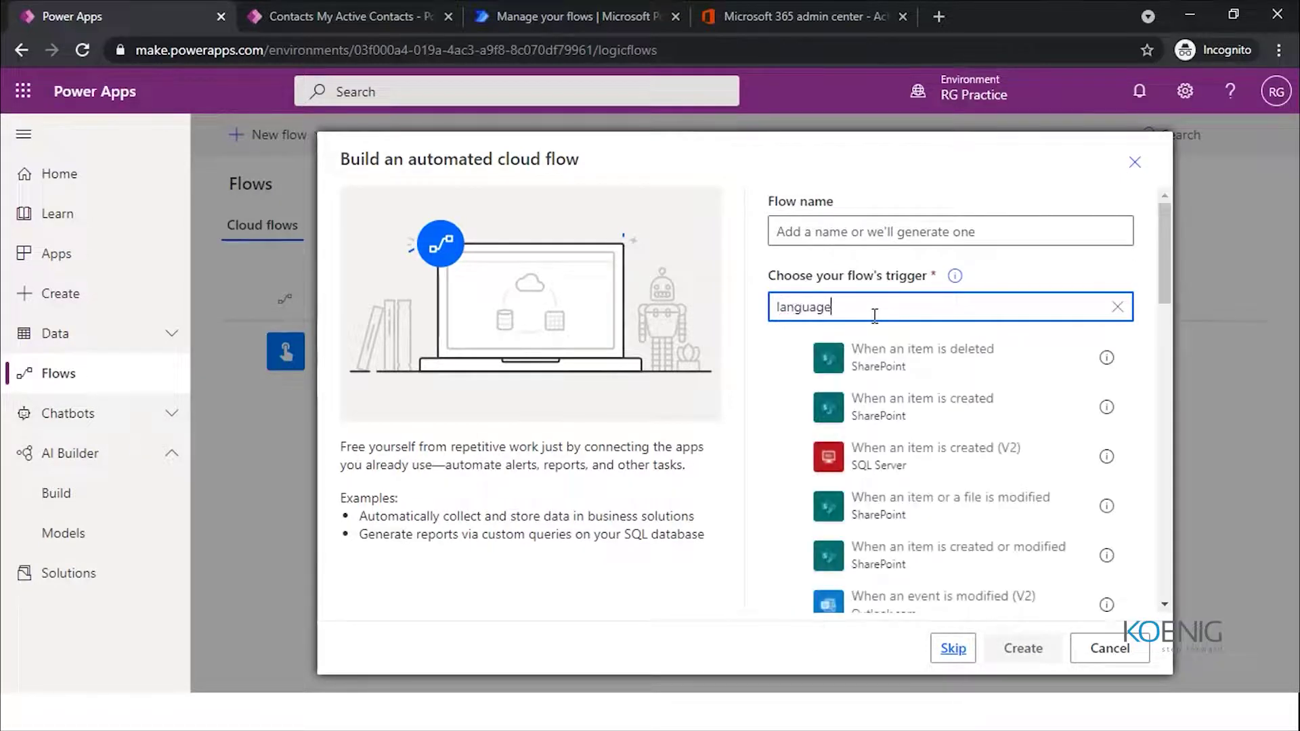
text(e)
key(BackSpace)
key(BackSpace)
key(BackSpace)
key(BackSpace)
key(BackSpace)
key(BackSpace)
key(BackSpace)
key(BackSpace)
text(Detect)
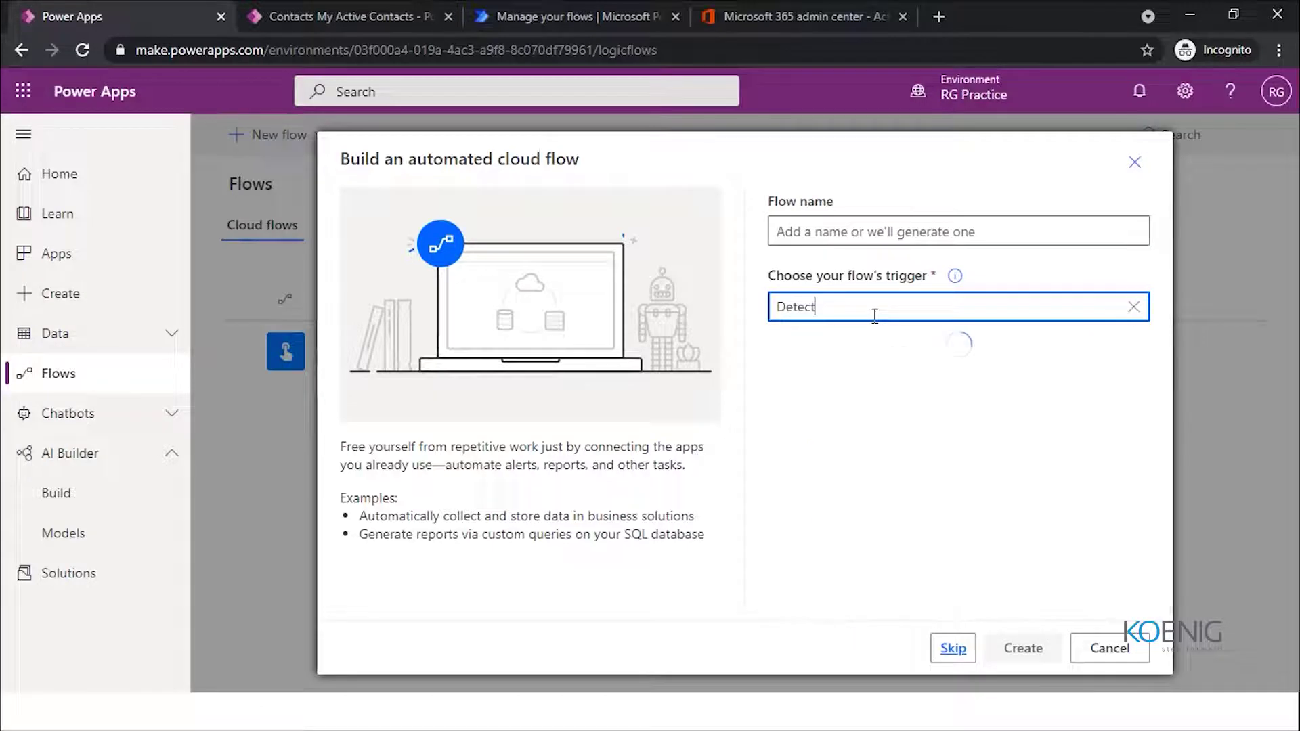
click(1083, 658)
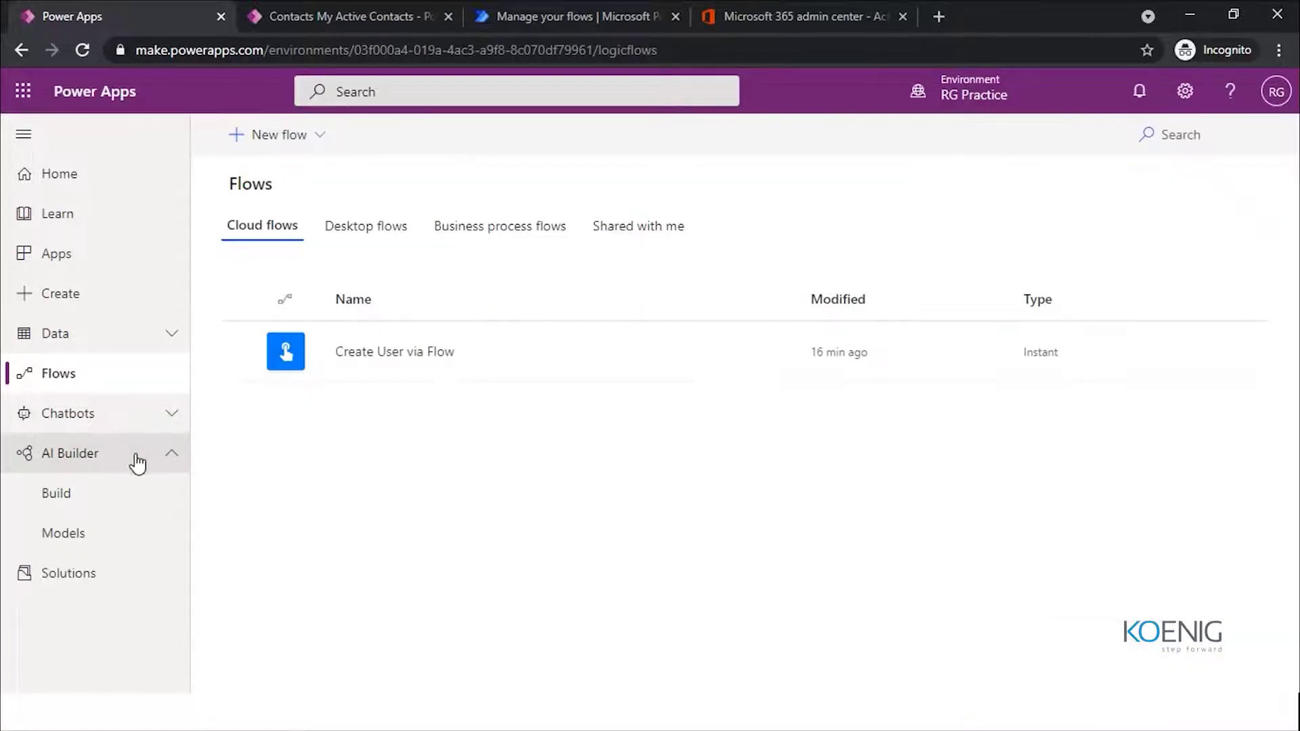
Open the prebuilt Language Detection model from AI Builder Build and use it in a flow.
click(95, 491)
scroll(1020, 533, down, 3)
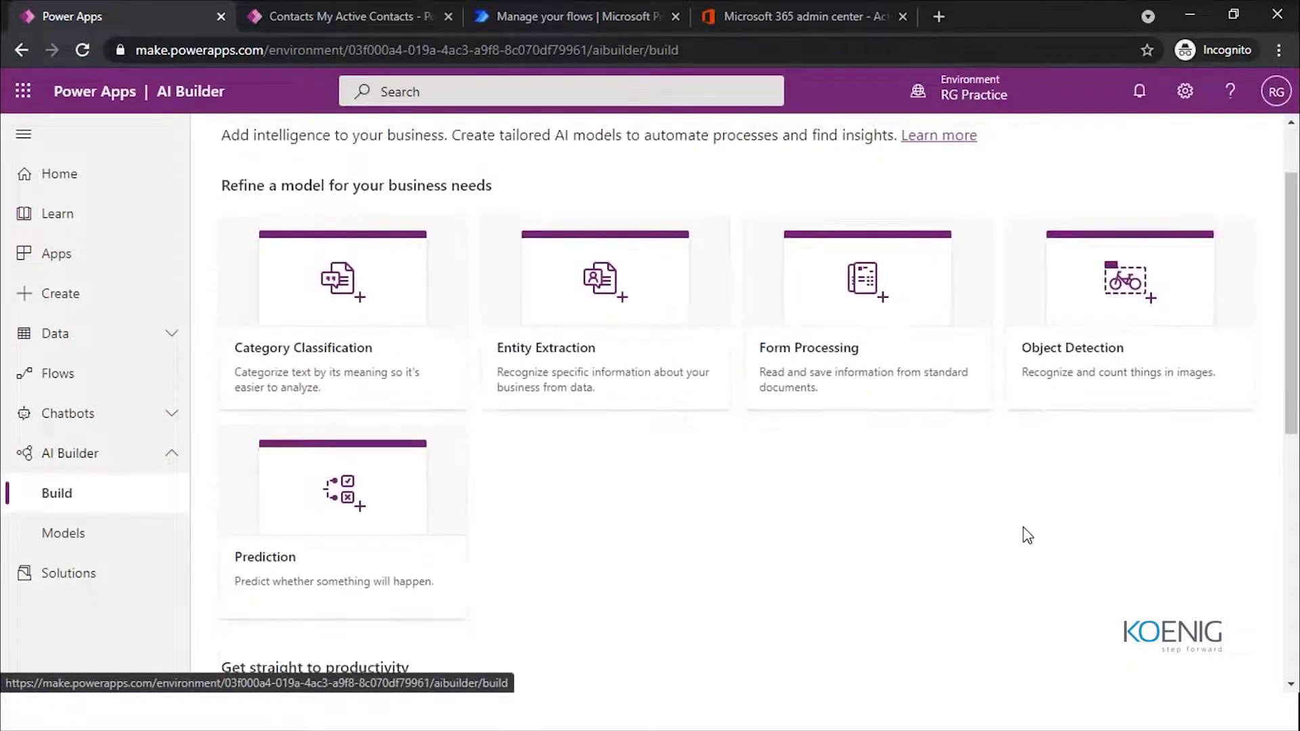
scroll(1095, 472, down, 3)
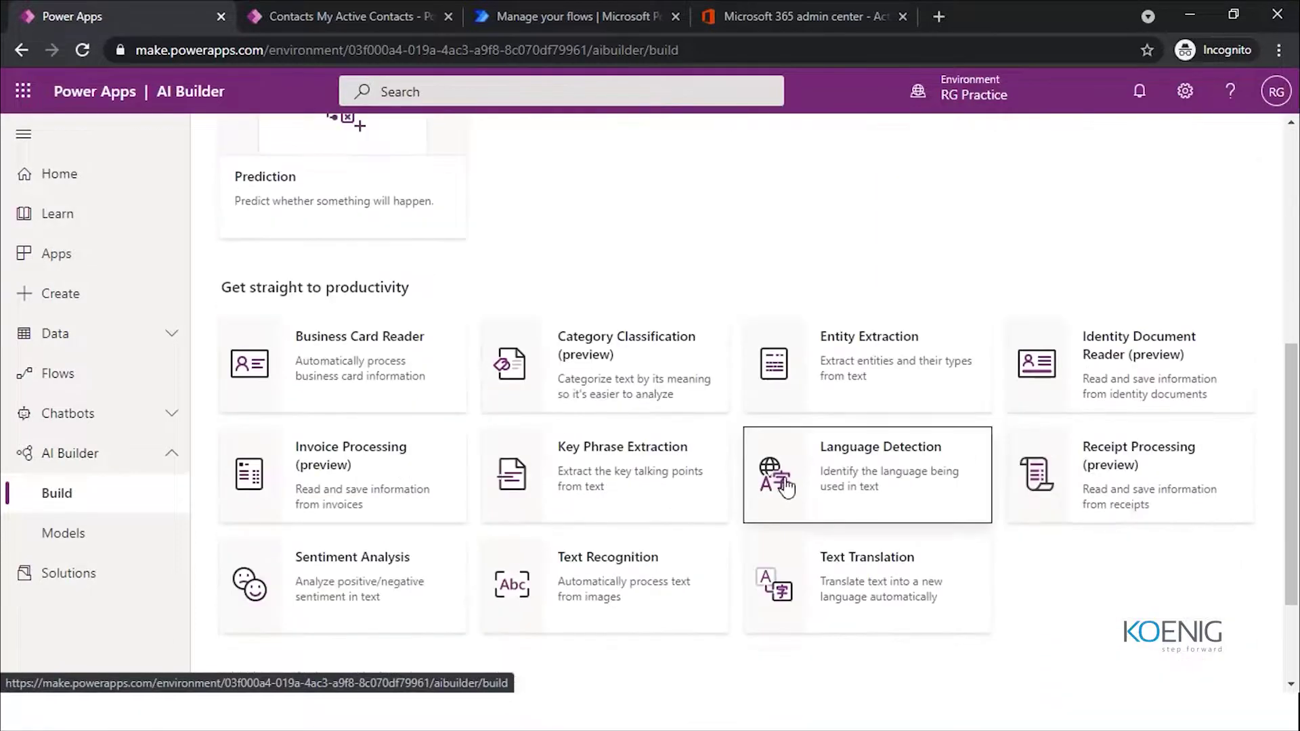
click(788, 483)
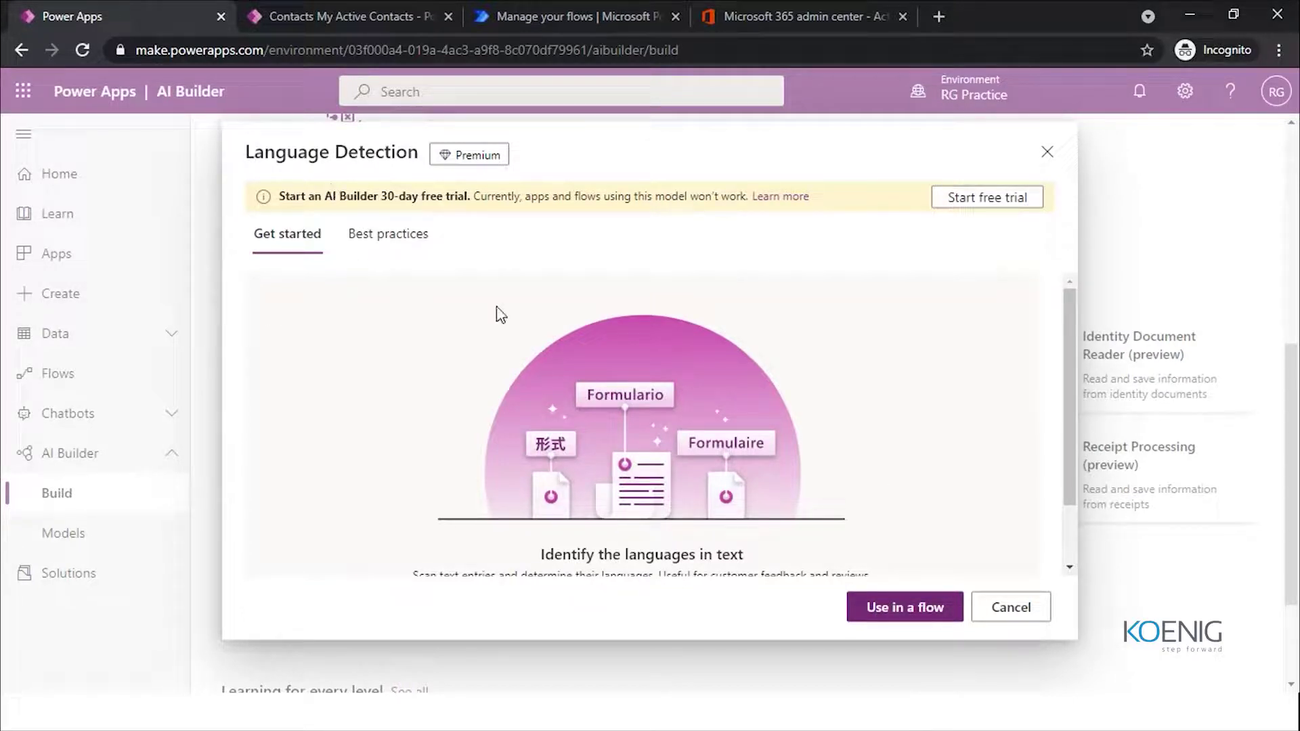
scroll(1019, 549, down, 2)
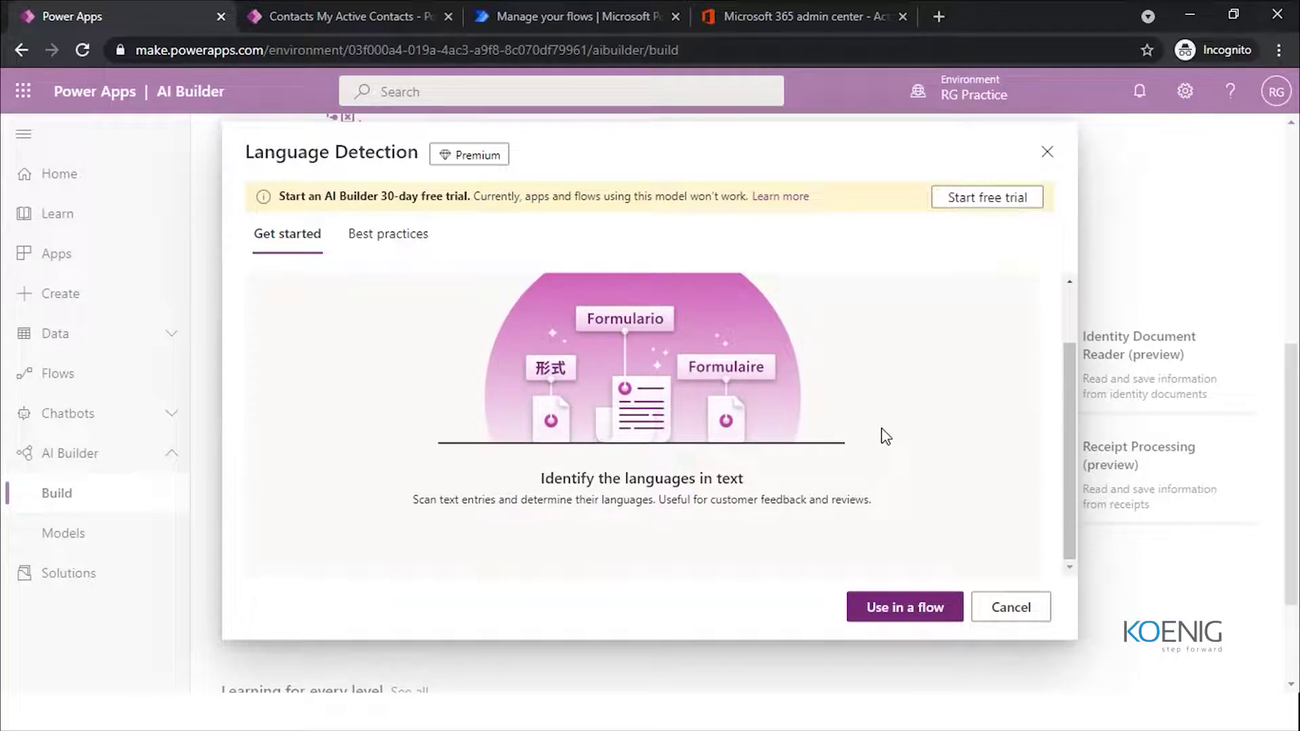
click(880, 594)
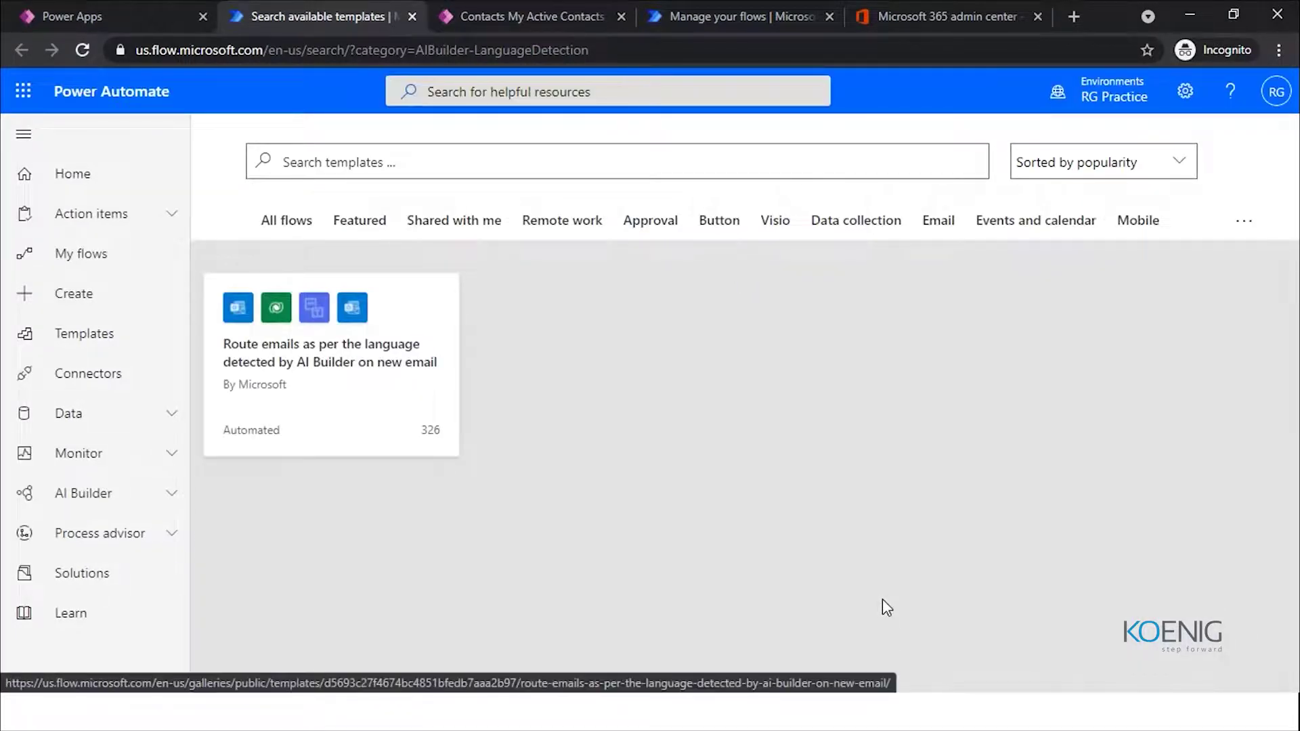
Create a flow from the 'Route emails as per the language detected' template, then return to Power Apps.
click(386, 378)
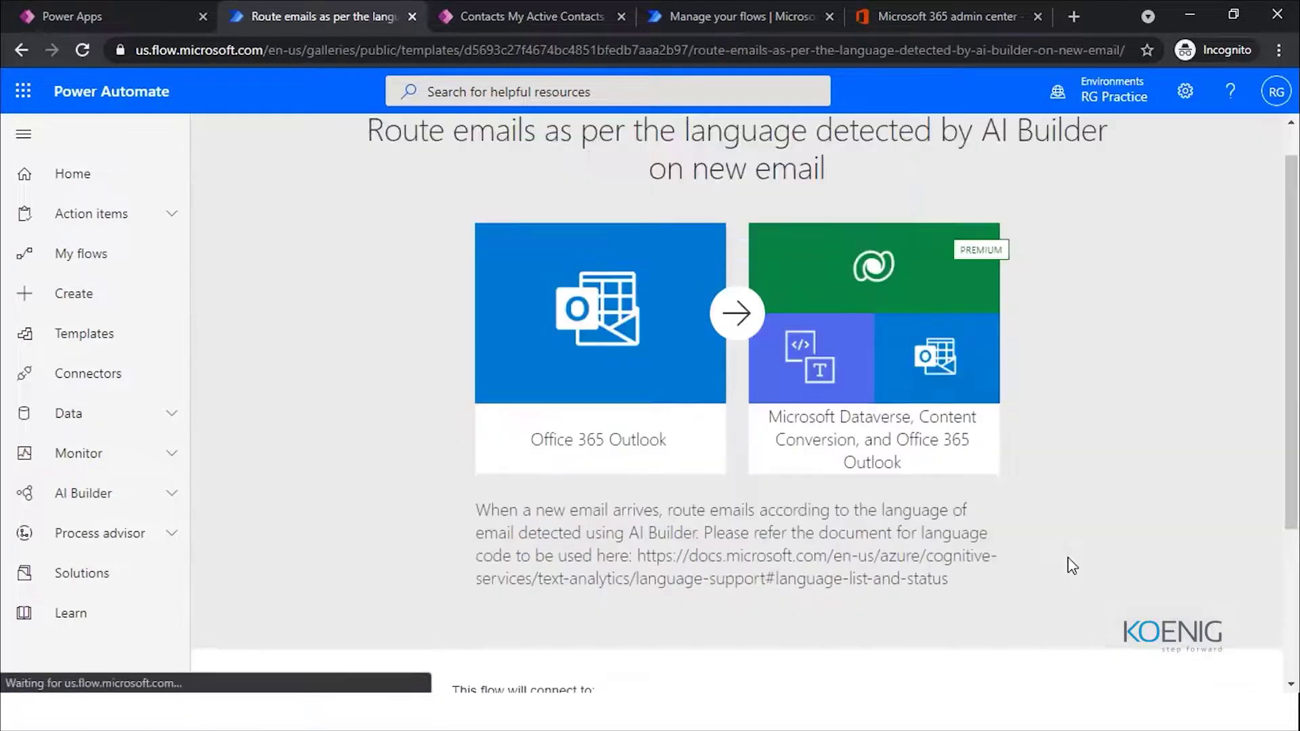
click(718, 671)
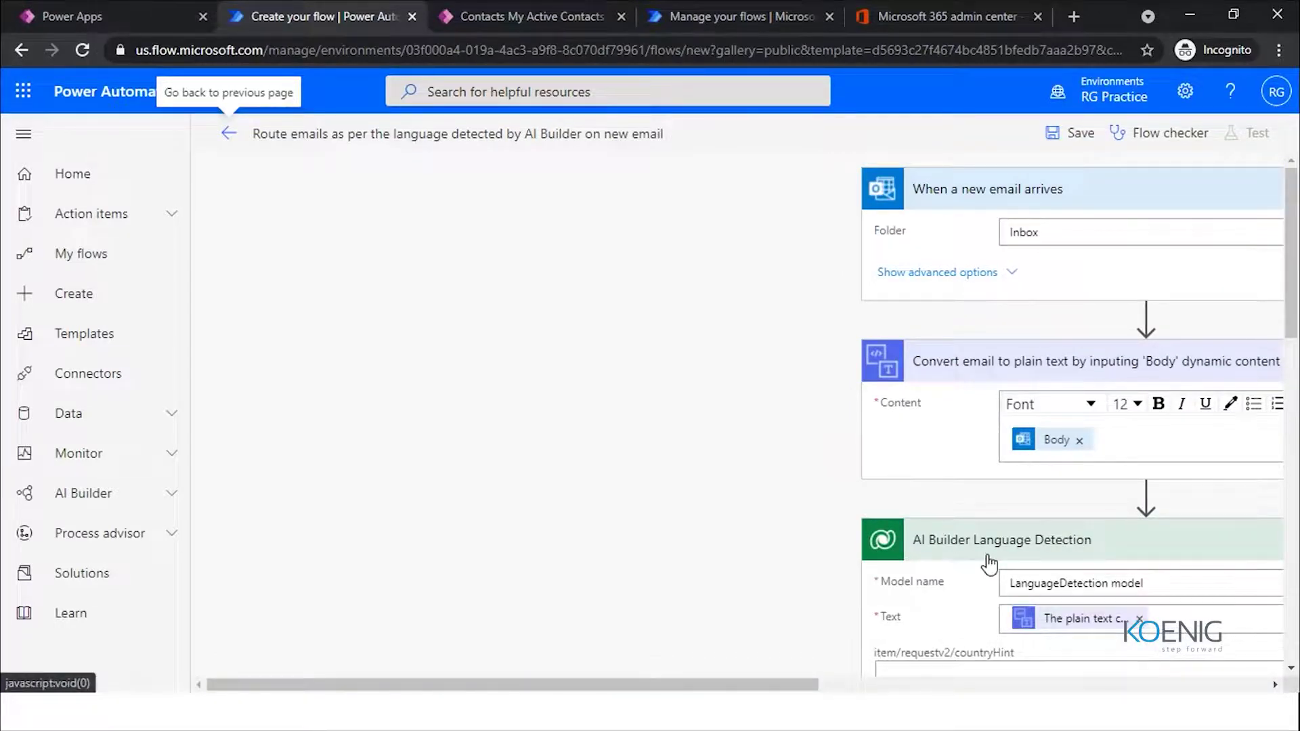
click(152, 15)
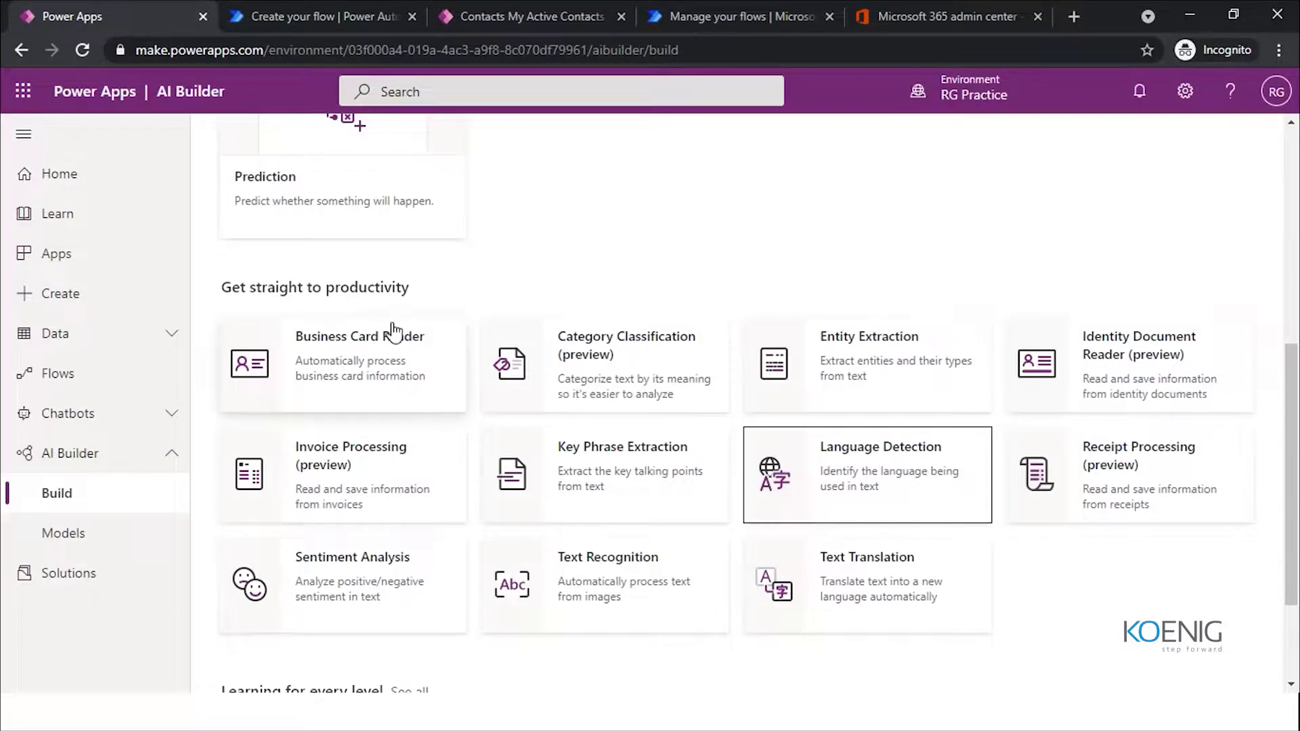
Create a blank automated cloud flow and briefly view the Microsoft Dataverse triggers.
scroll(380, 271, up, 8)
click(106, 391)
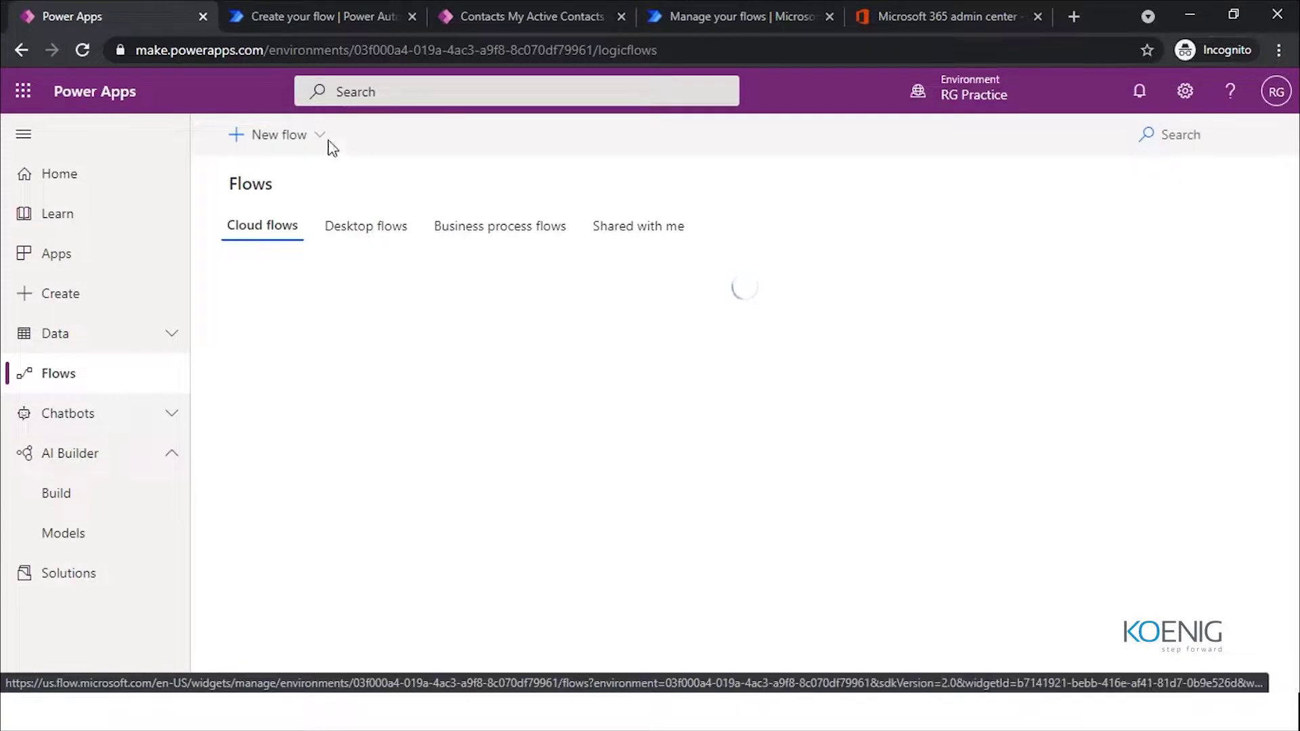
click(332, 142)
click(329, 285)
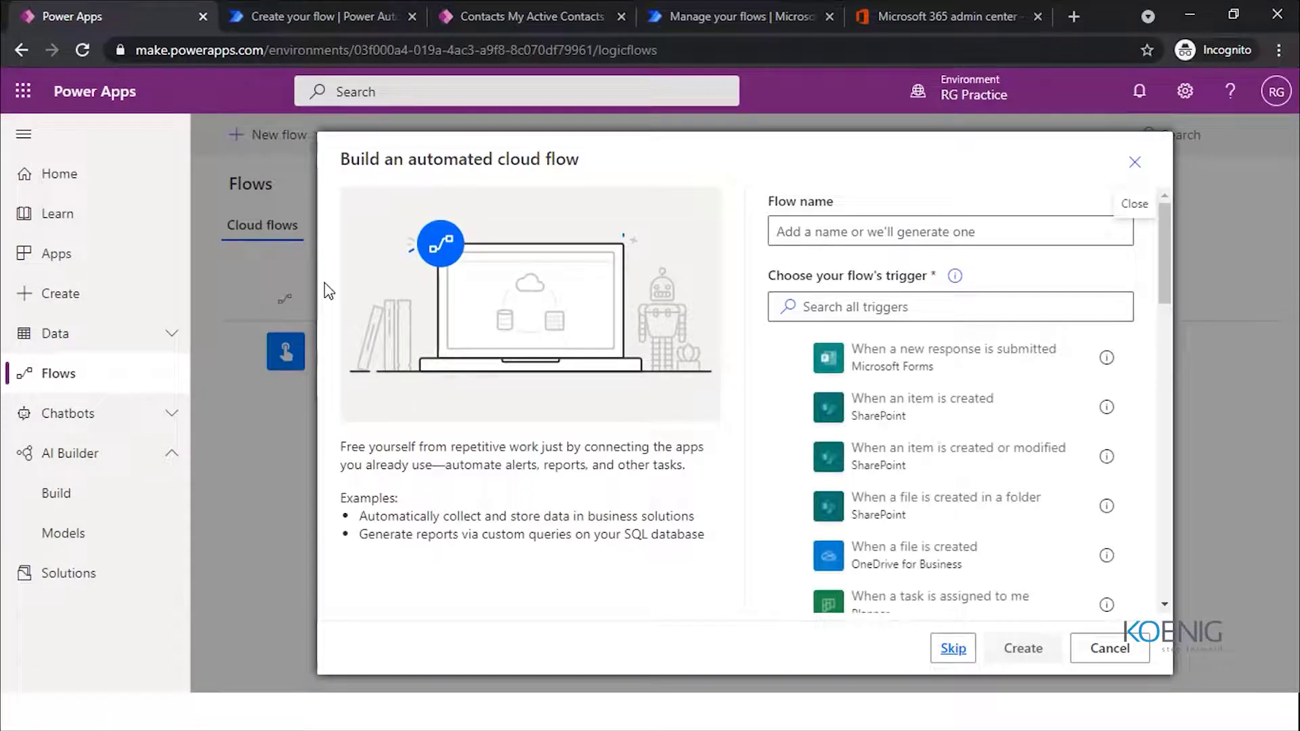
click(953, 648)
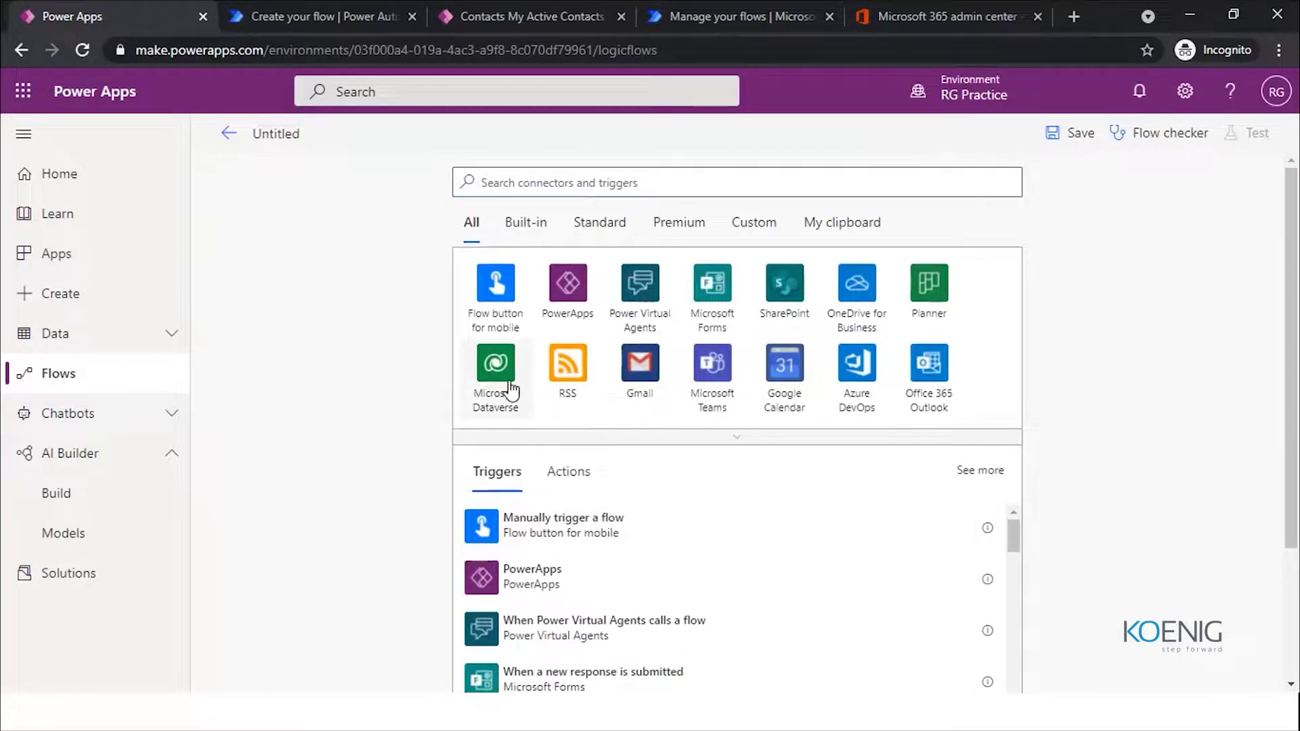
click(510, 389)
click(473, 181)
Glance at the email-routing template flow, then return to the Untitled flow.
scroll(925, 366, down, 5)
scroll(639, 203, up, 5)
click(347, 9)
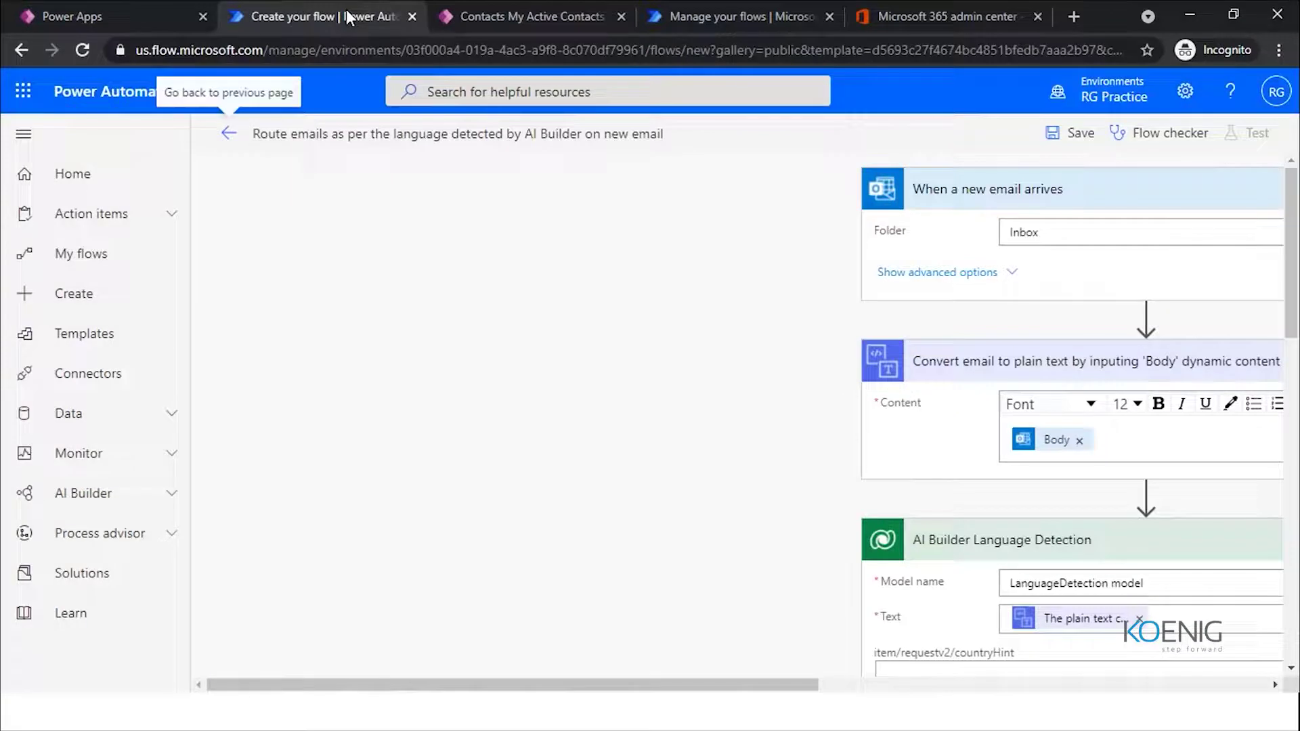
click(128, 11)
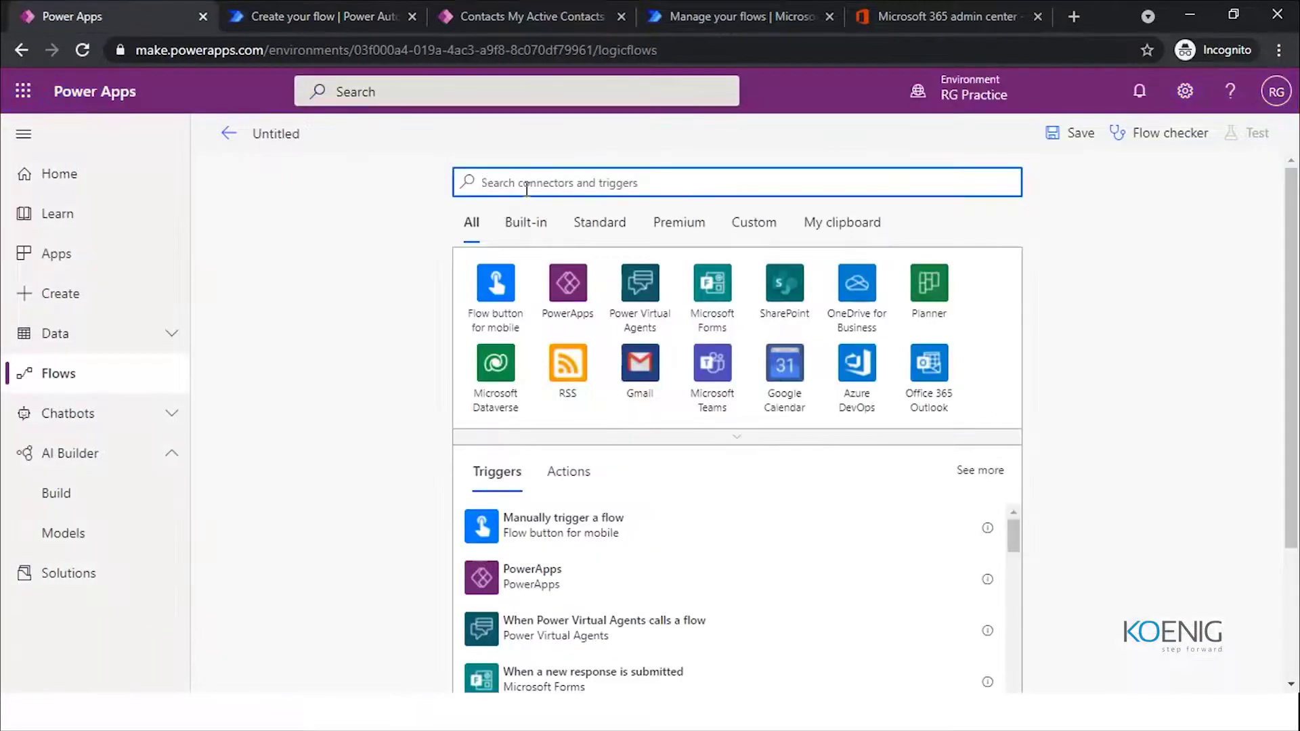
Search triggers for 'AI builder Language detec', scroll the results, then view the template flow.
text(AI builder)
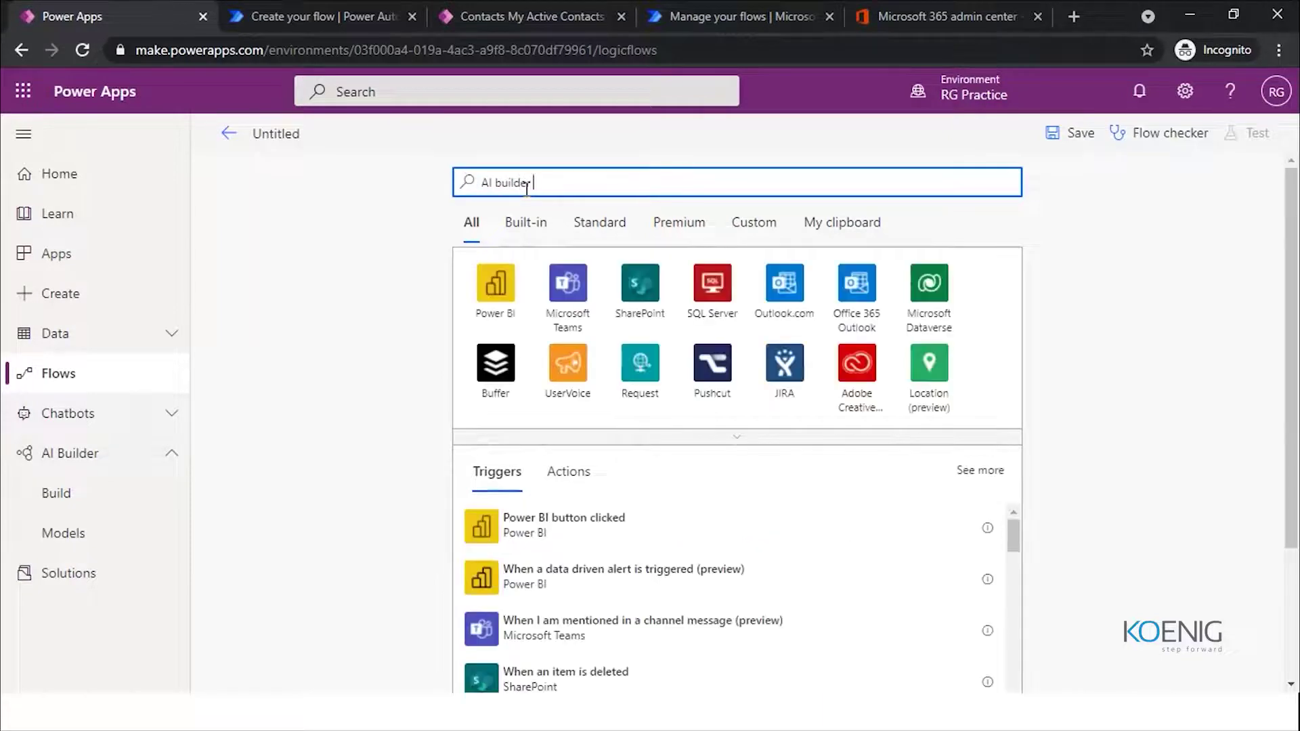
text( Language)
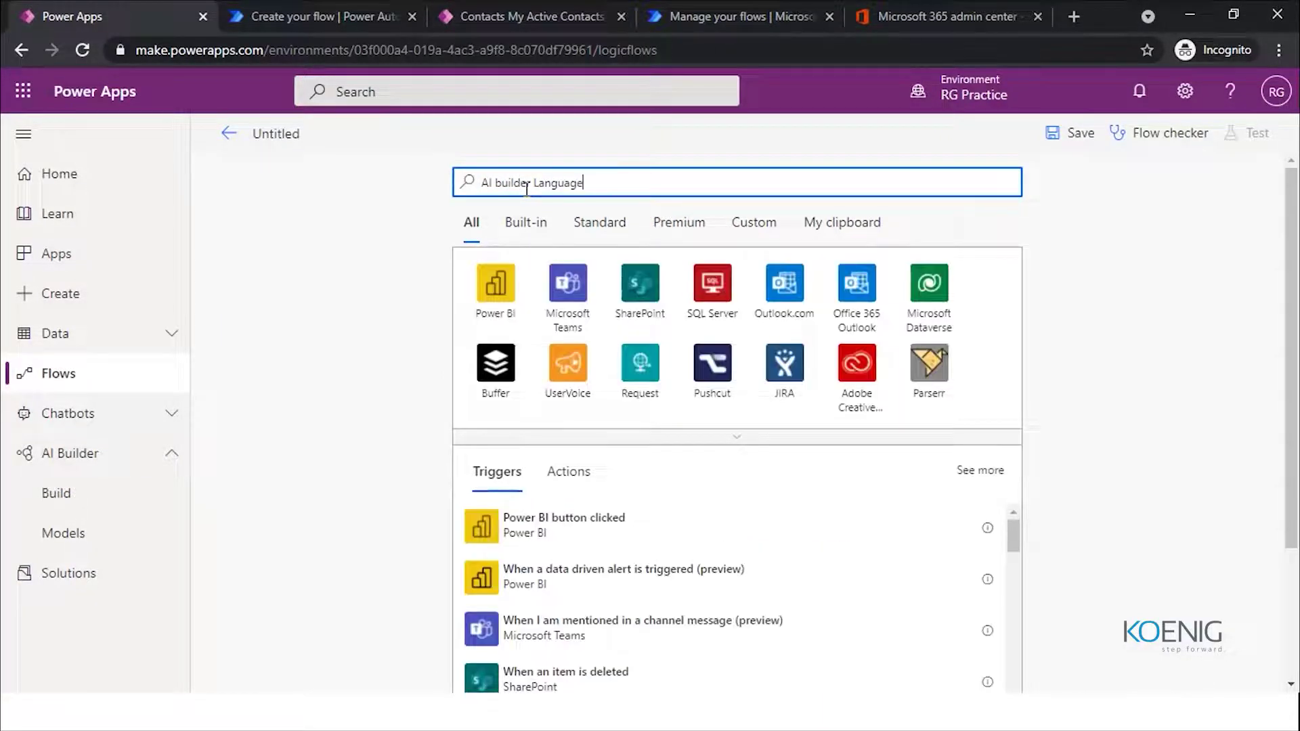
text( de)
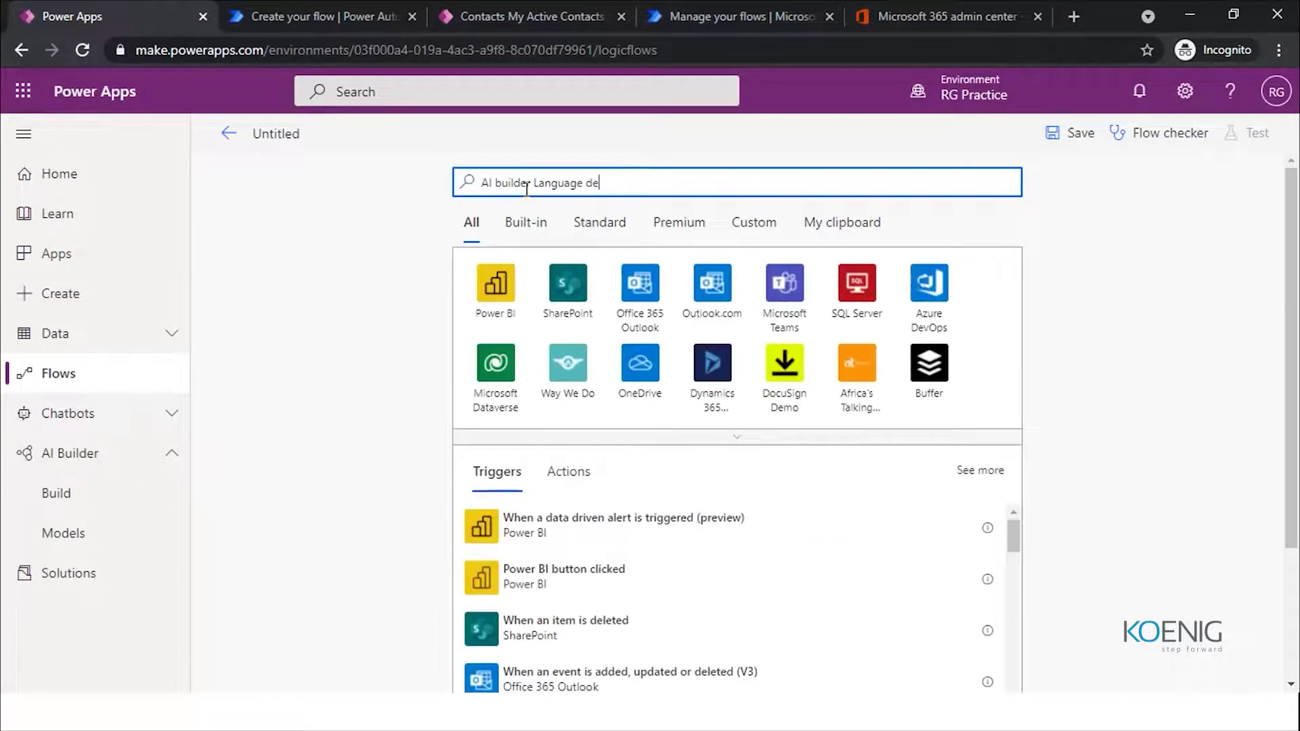
text(tec)
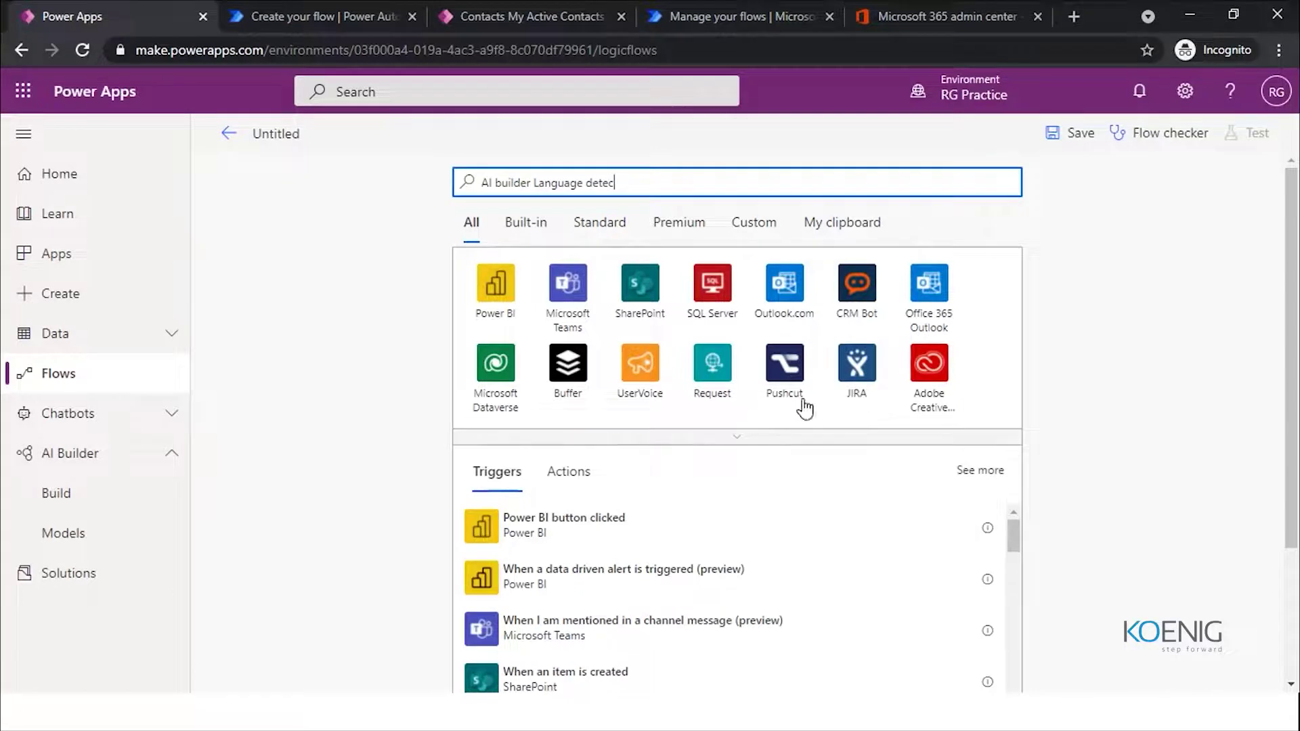
scroll(851, 406, down, 5)
scroll(829, 478, down, 10)
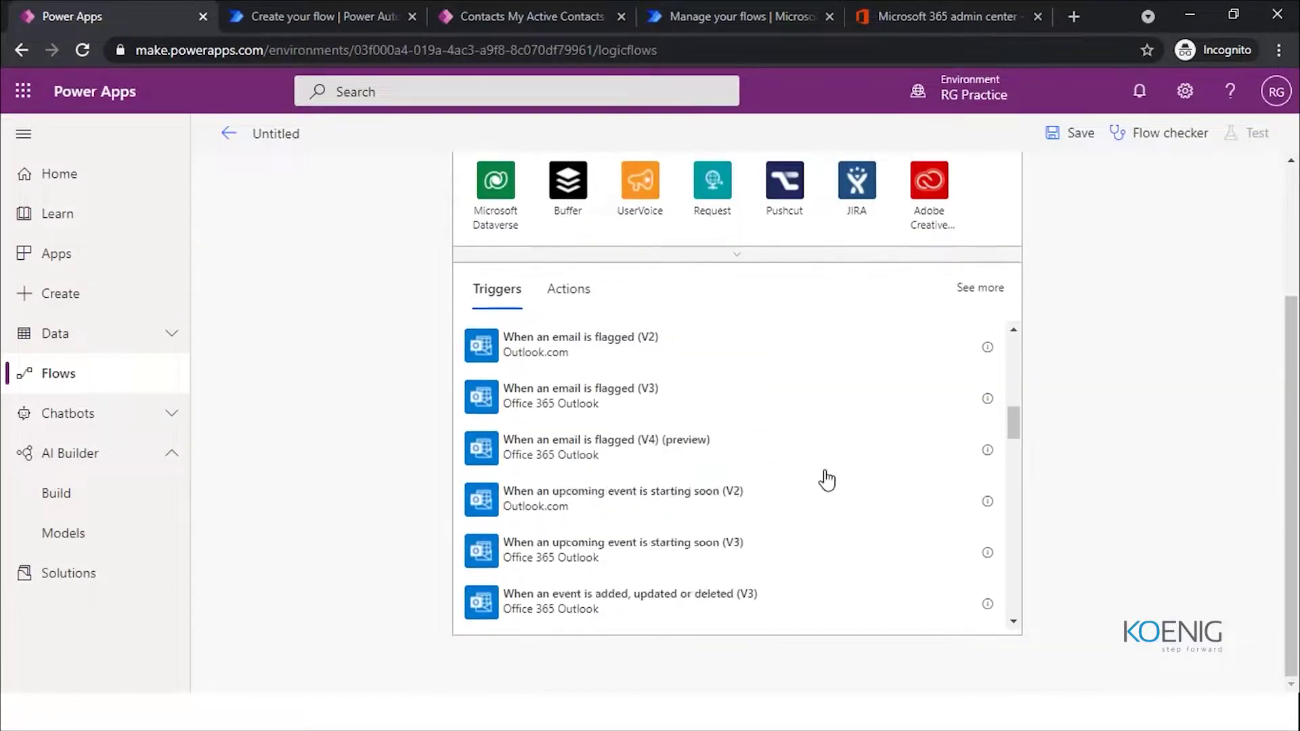
scroll(827, 480, down, 5)
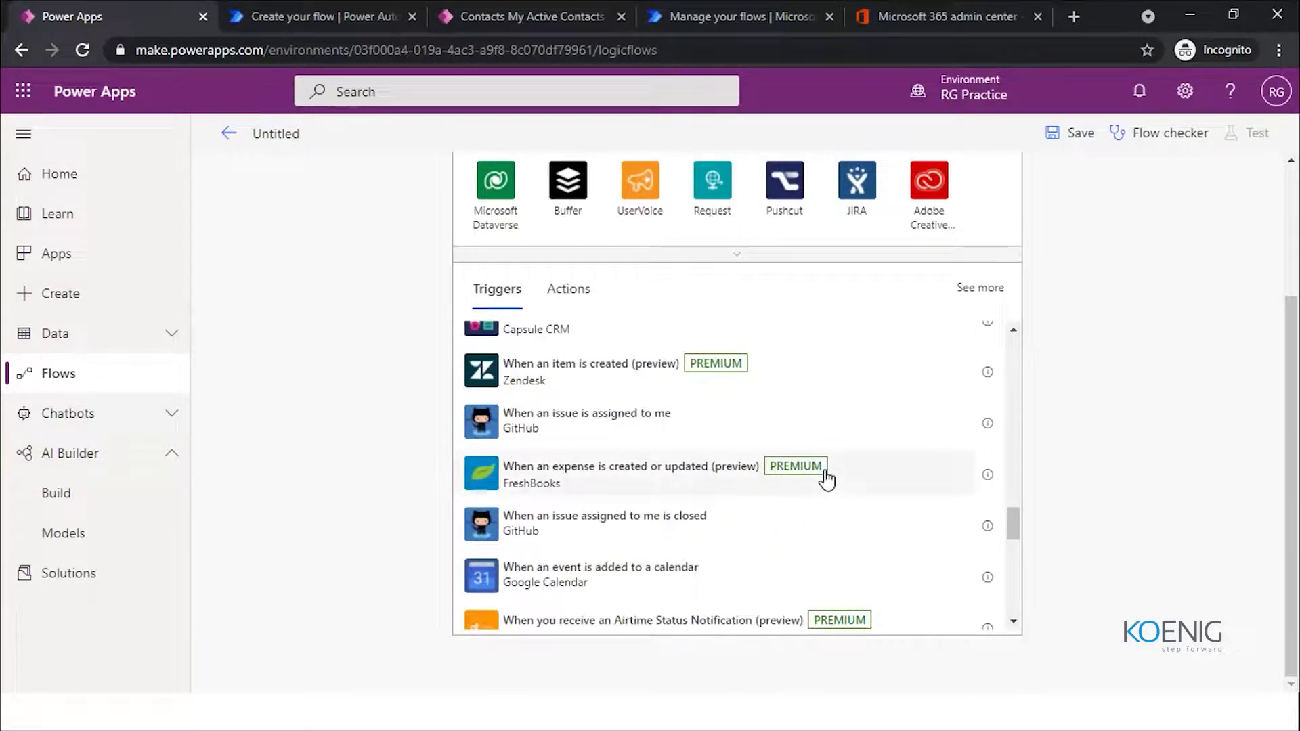
scroll(827, 480, down, 3)
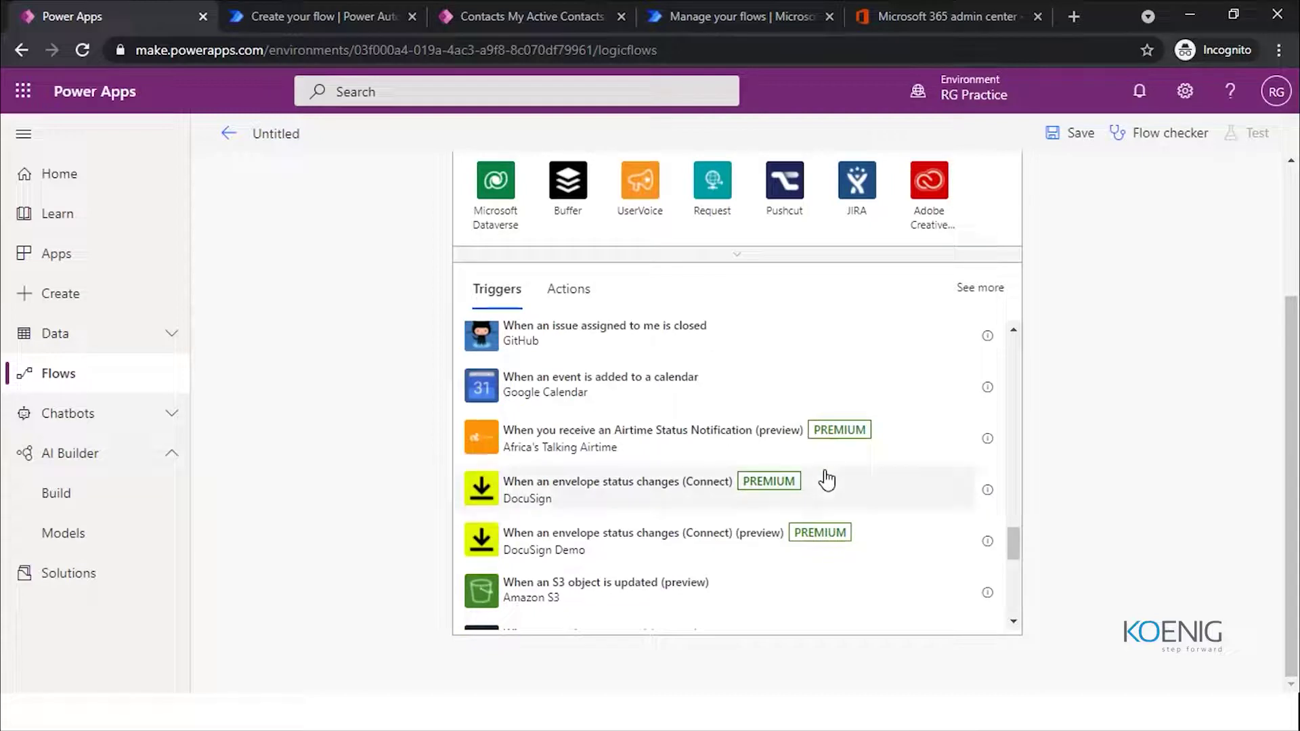
scroll(734, 542, down, 5)
scroll(737, 542, down, 3)
scroll(737, 542, up, 15)
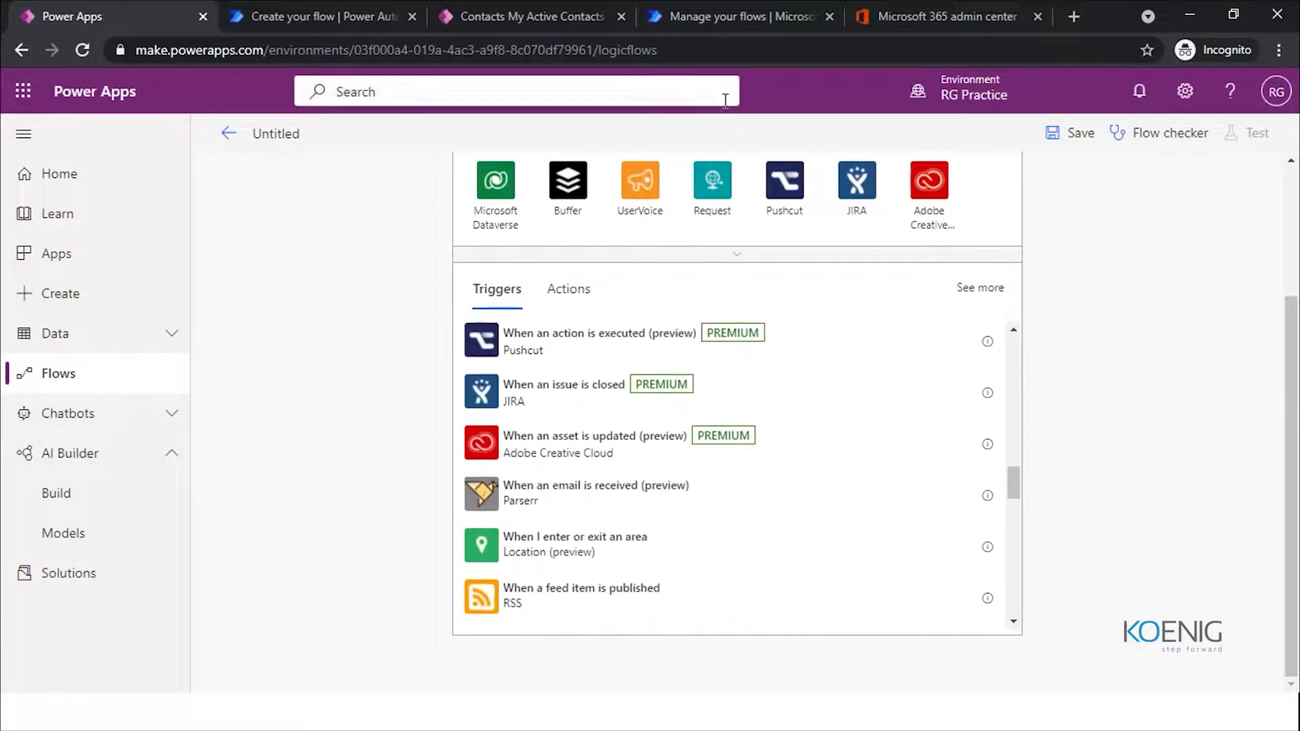
click(336, 18)
drag(796, 688, 1033, 686)
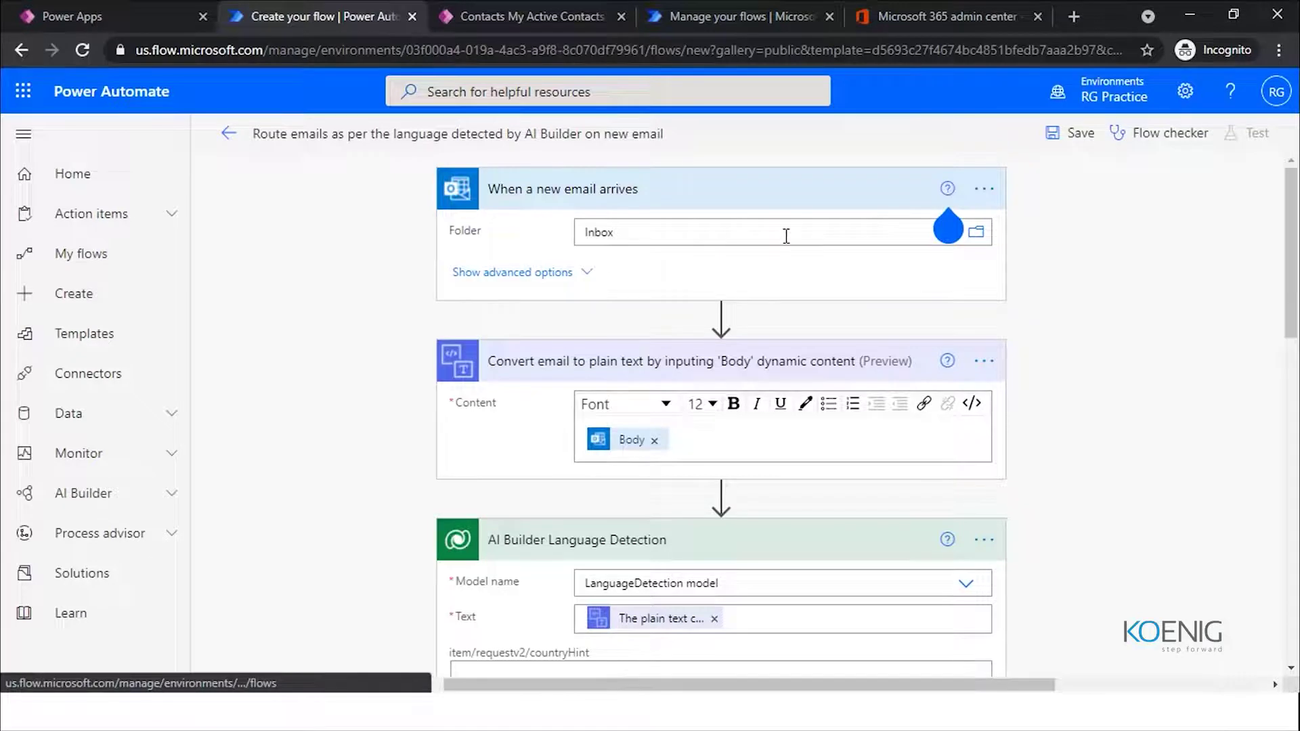
Inspect the Inbox new-email trigger's options and scroll down through the flow steps.
click(984, 193)
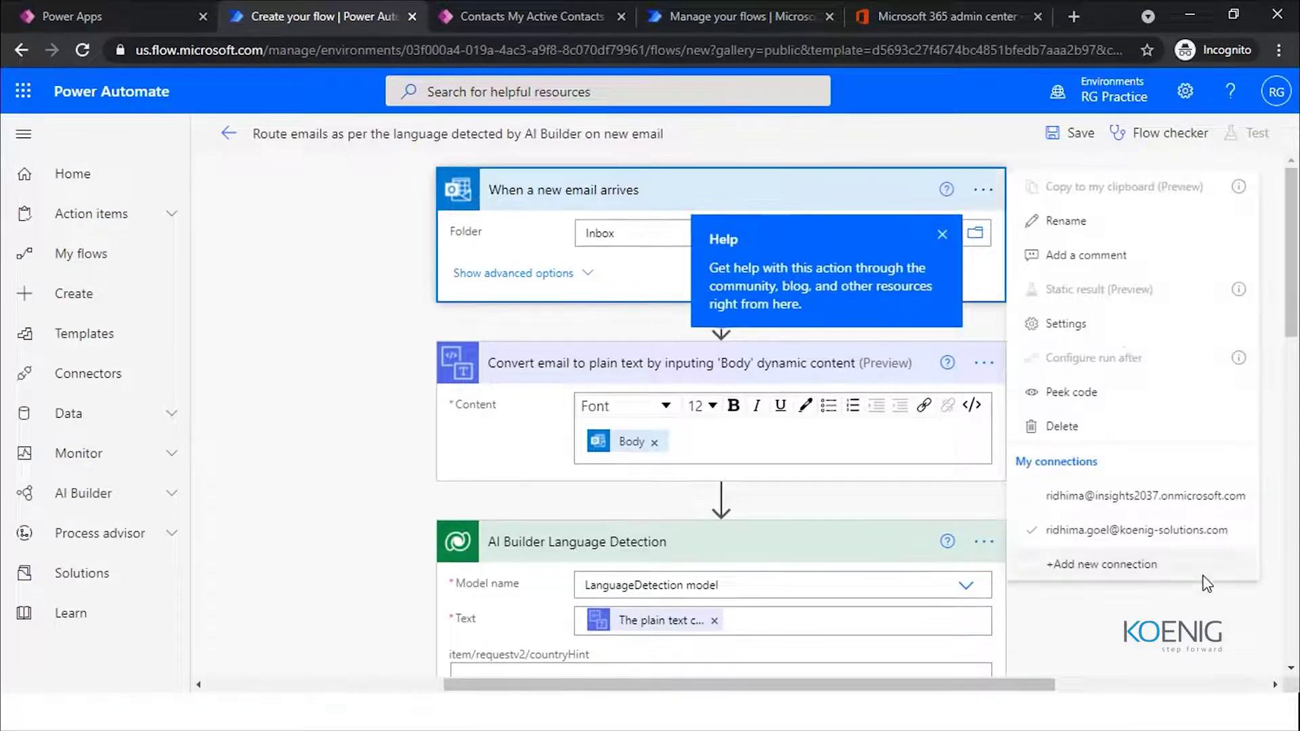
click(985, 193)
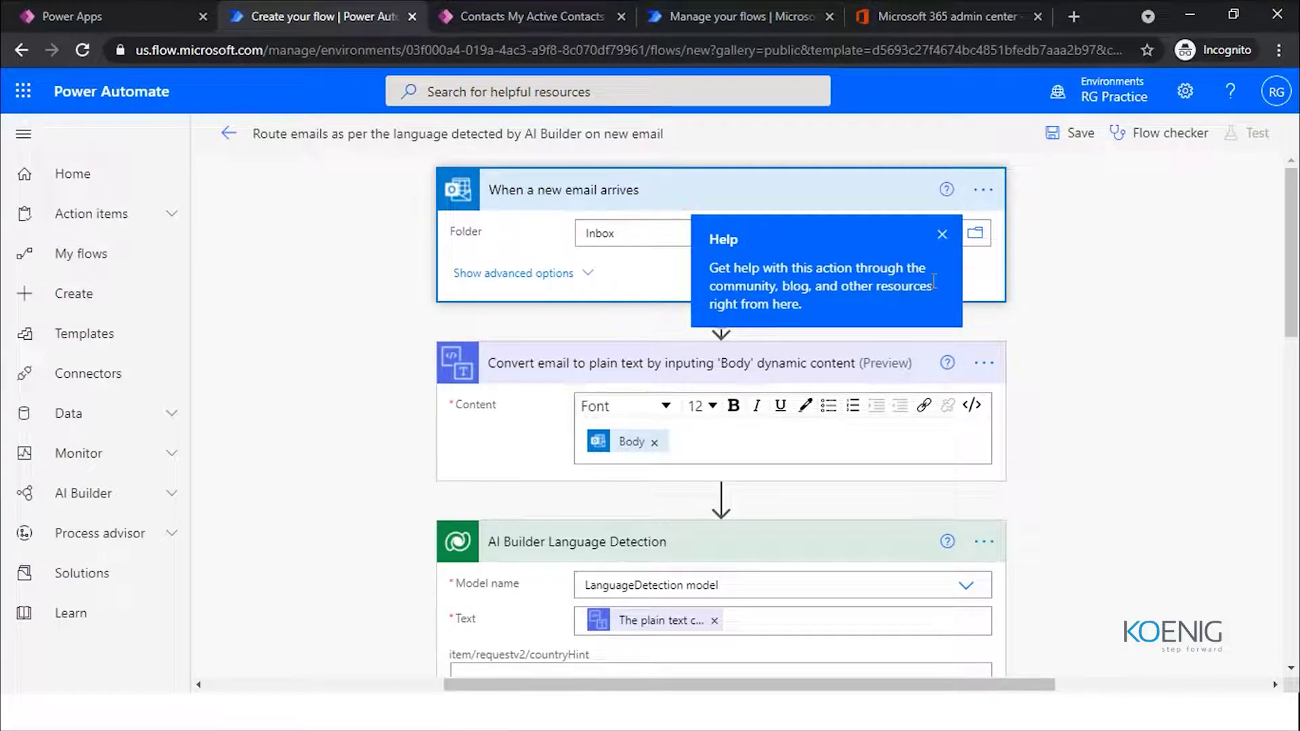
click(270, 343)
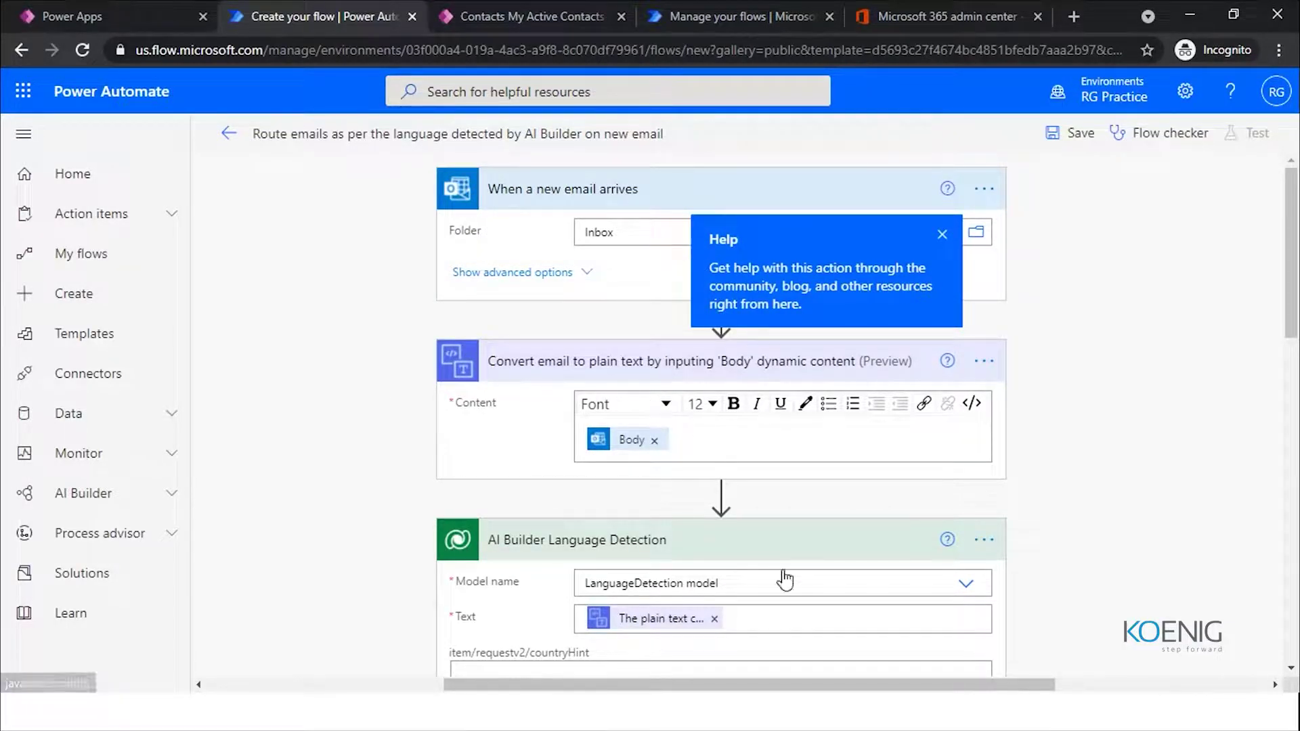
scroll(825, 588, down, 2)
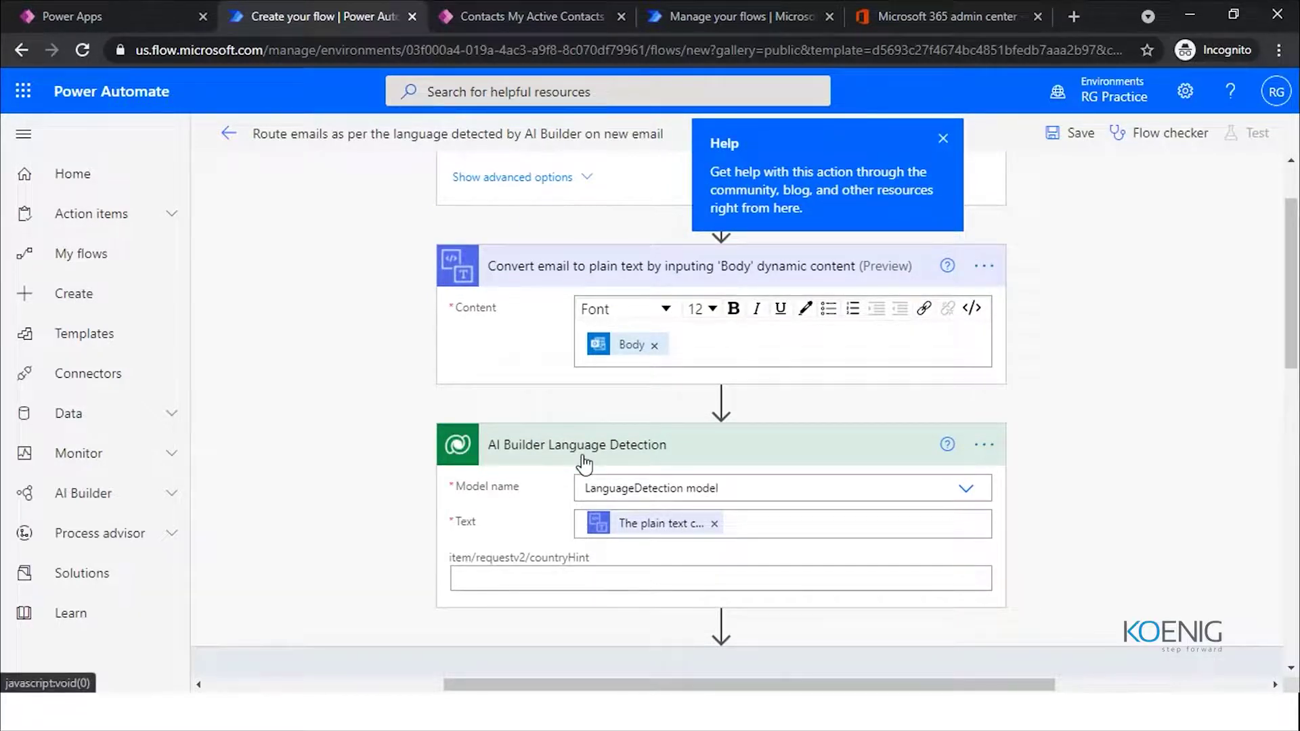
scroll(1054, 525, down, 8)
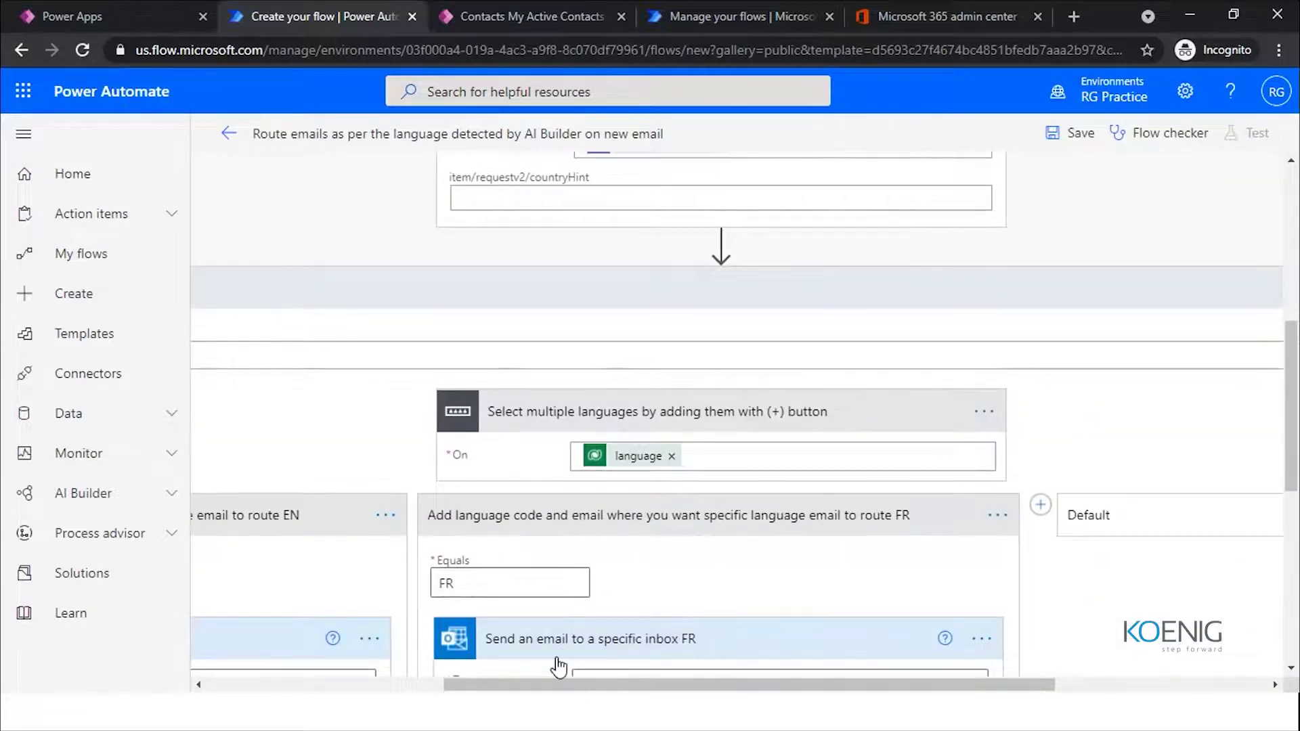
Scroll sideways through the EN and FR send-email cases, then return to Power Apps.
drag(573, 685, 398, 688)
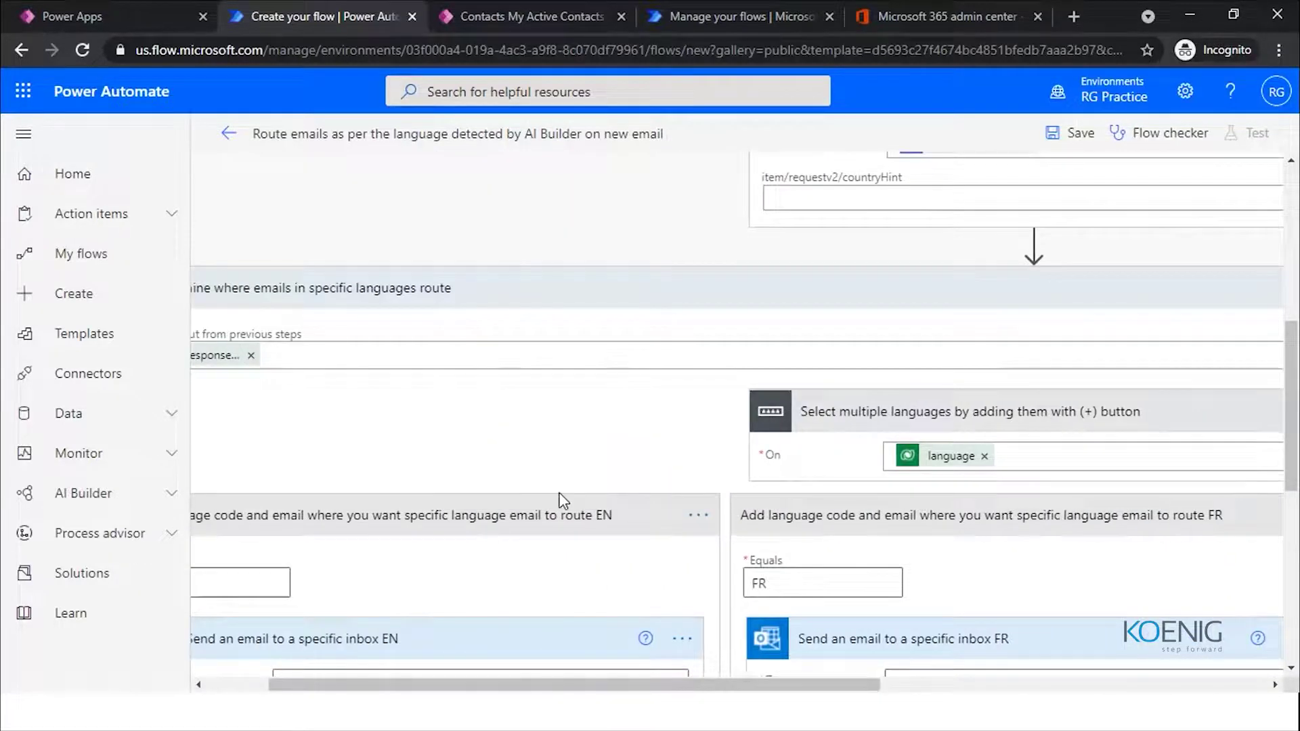
scroll(576, 502, down, 4)
scroll(495, 535, down, 1)
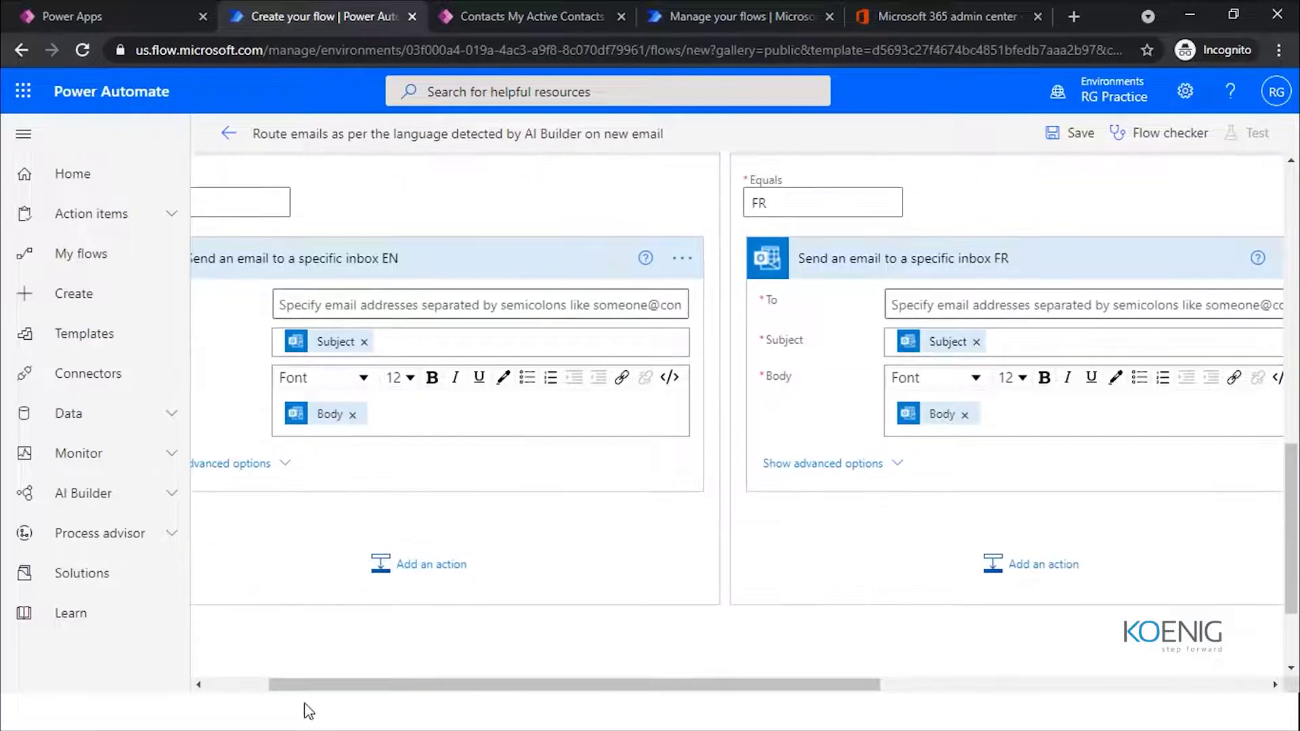
drag(302, 686, 247, 692)
drag(409, 686, 75, 696)
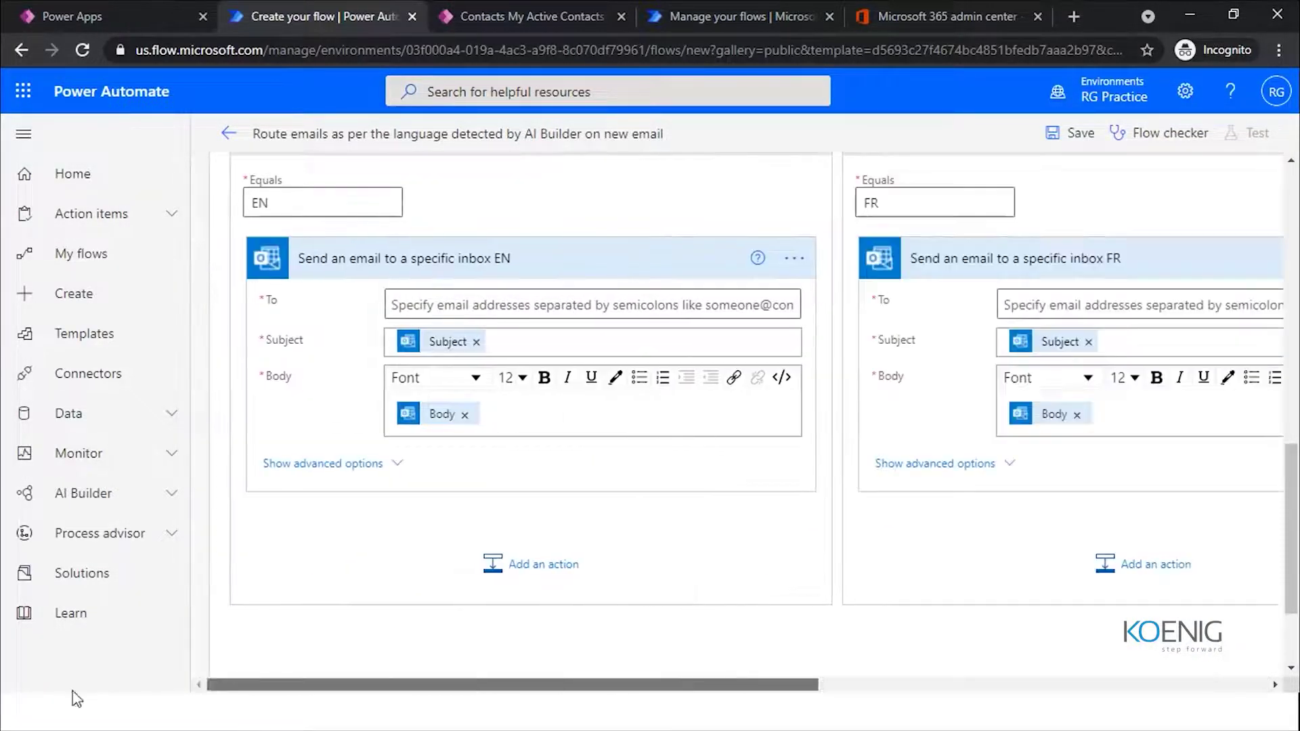
scroll(772, 496, up, 3)
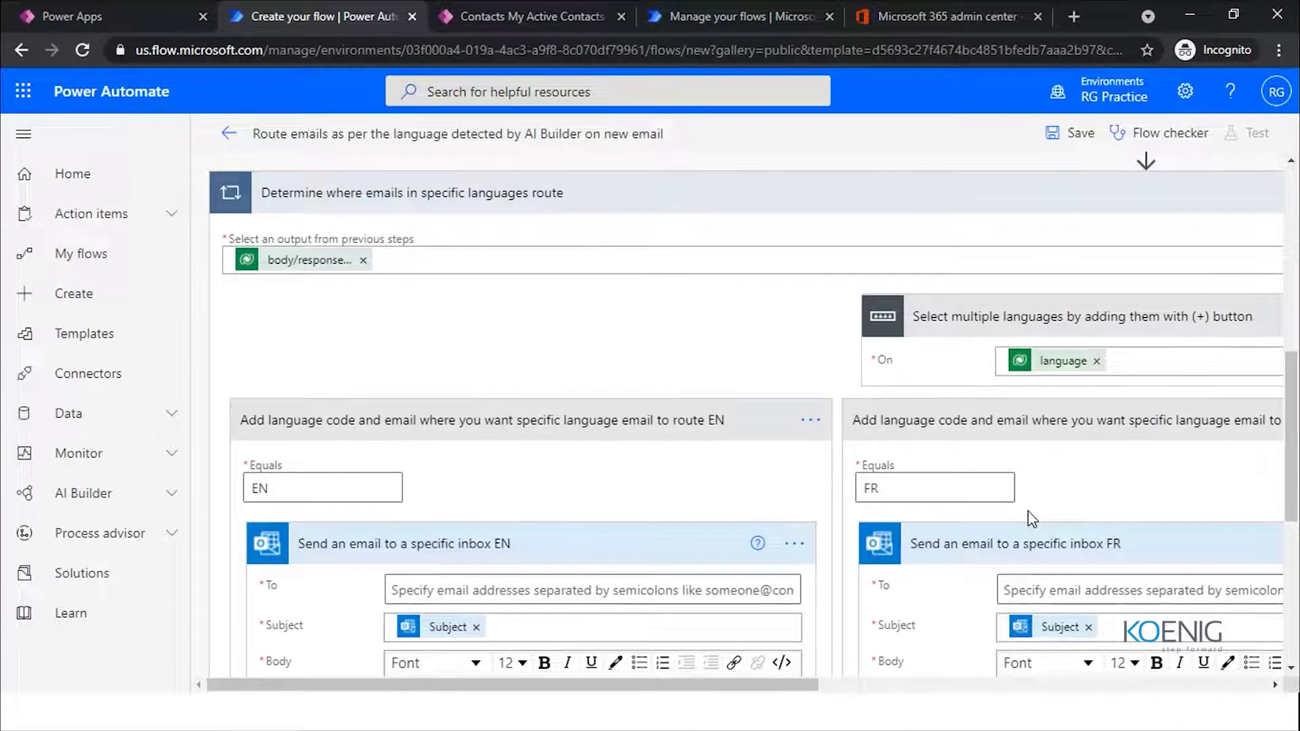
scroll(732, 307, up, 5)
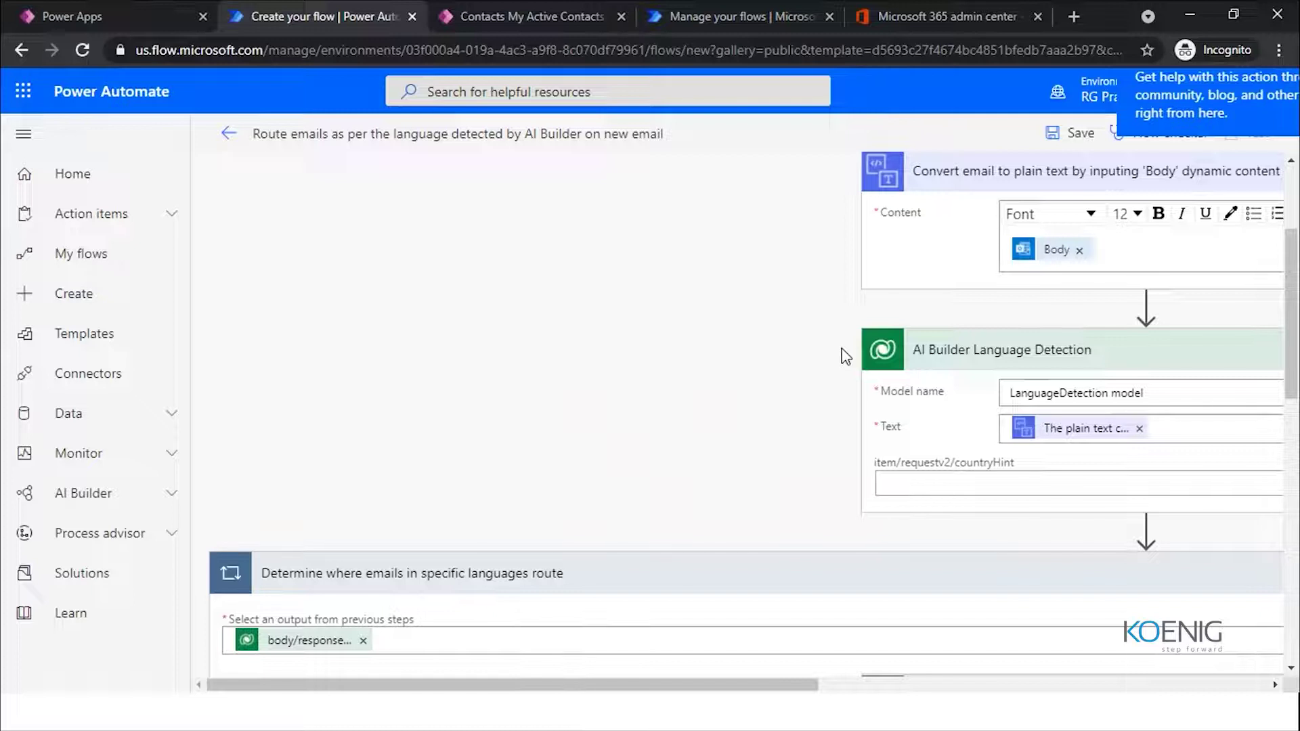
click(137, 19)
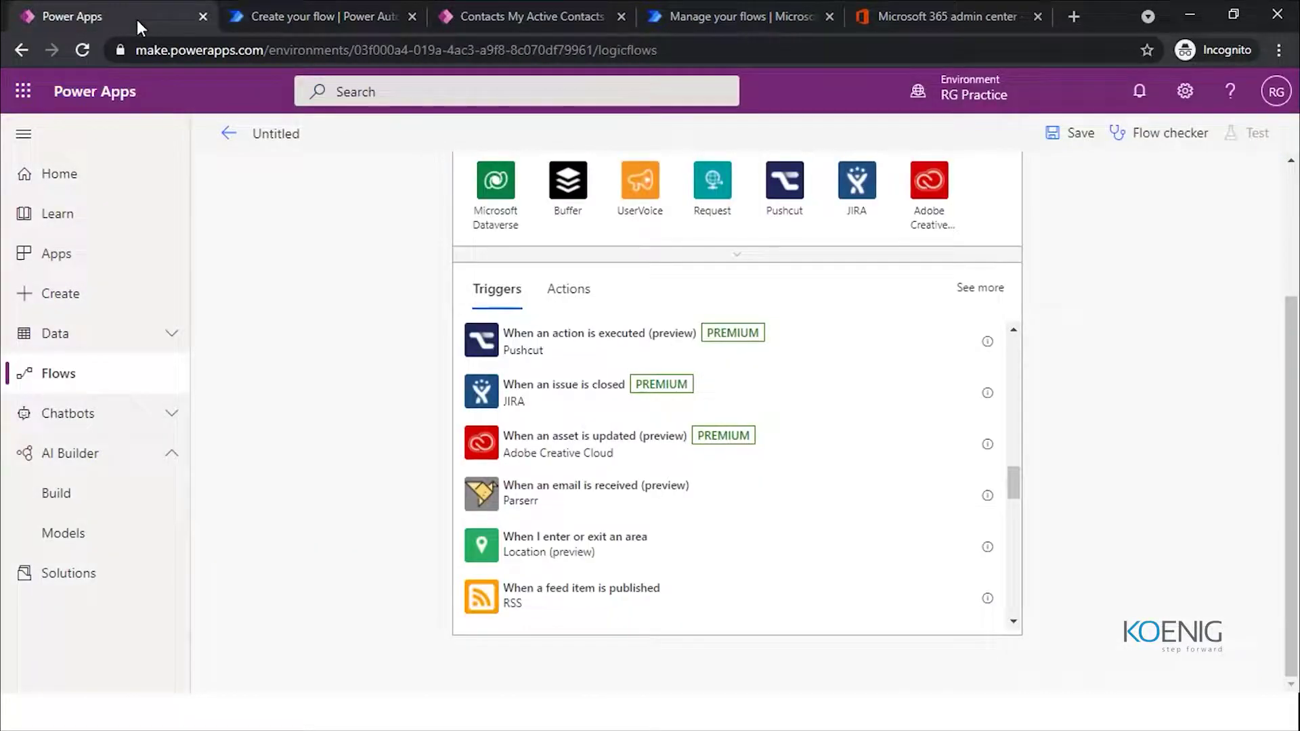
Leave the template flow editor, confirming despite its errors.
click(316, 15)
click(23, 51)
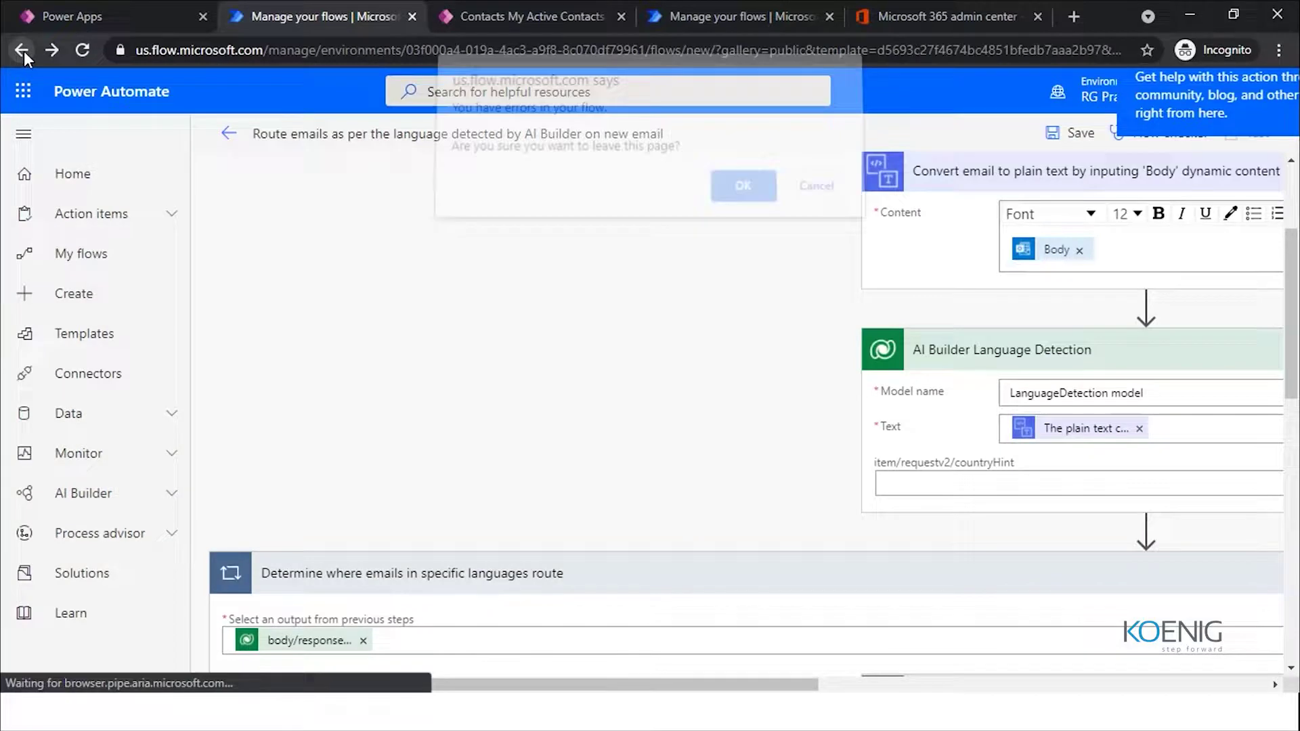
click(750, 200)
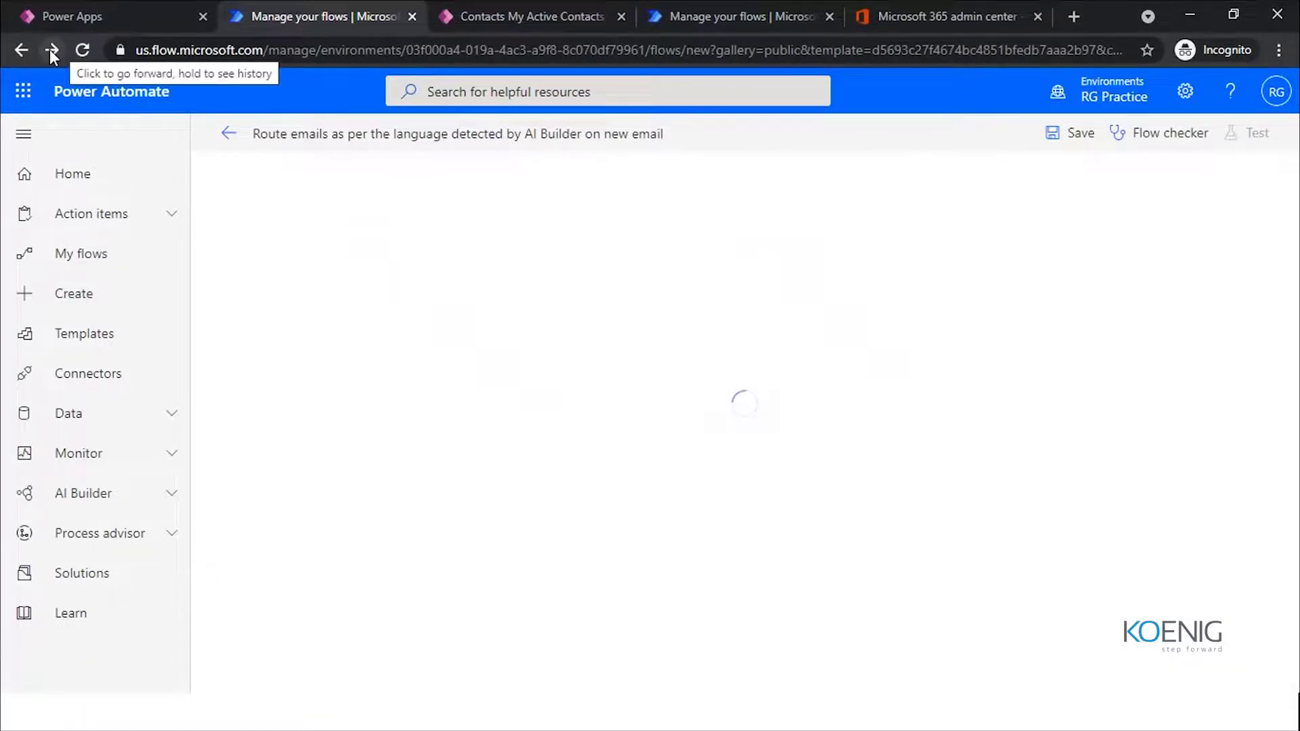
Open AI Builder > Build from the sidebar, confirming leaving the unsaved flow.
click(160, 501)
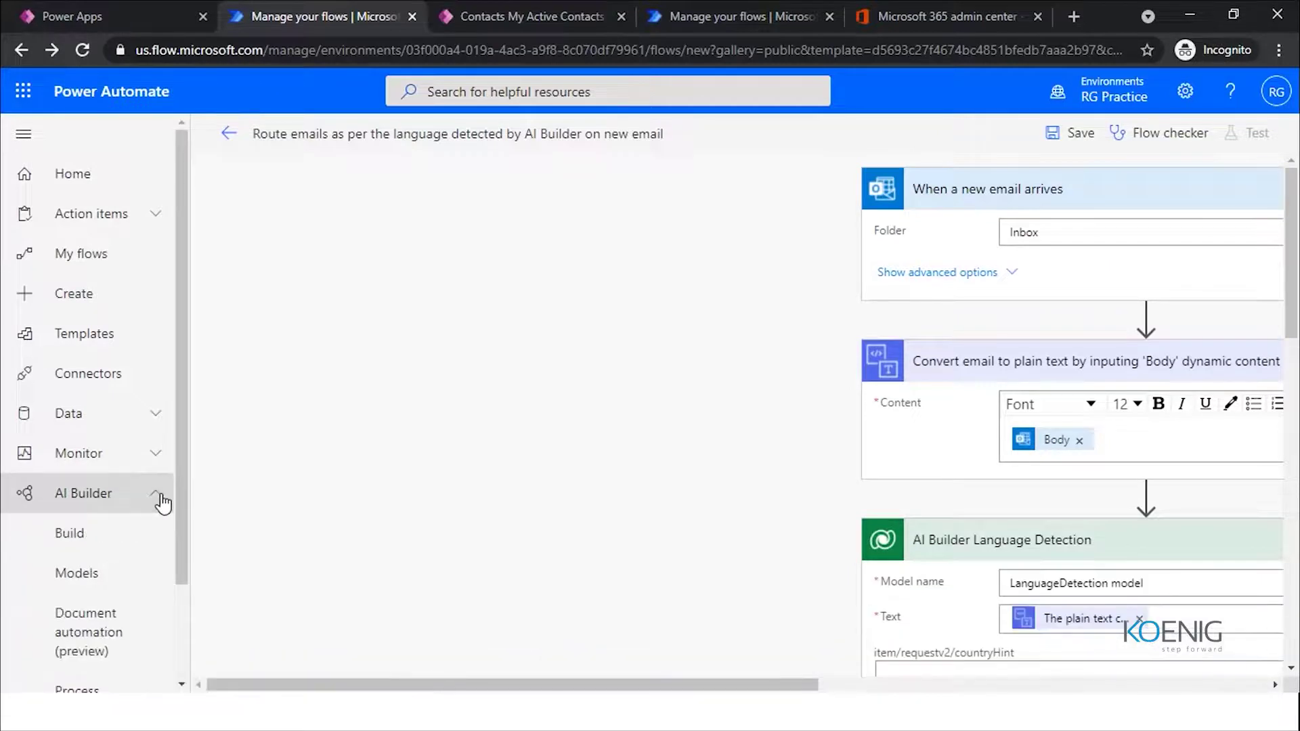
click(76, 533)
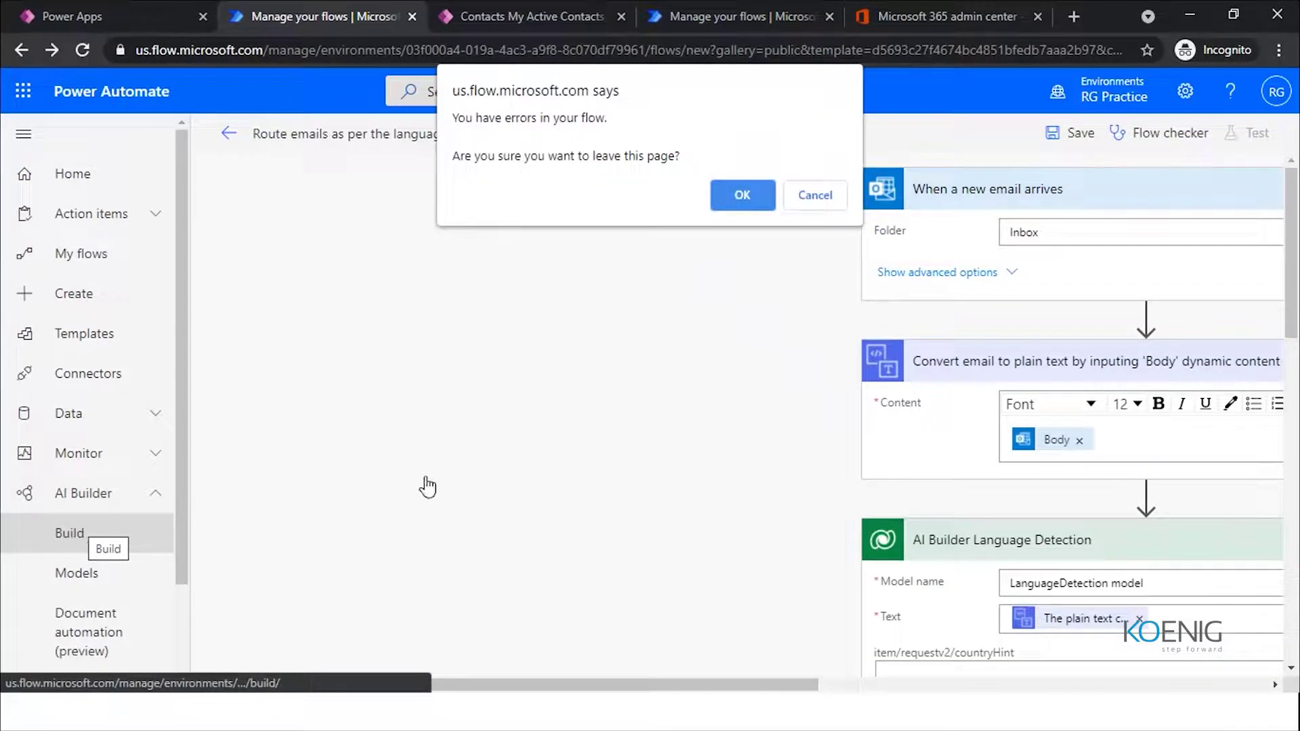
click(737, 192)
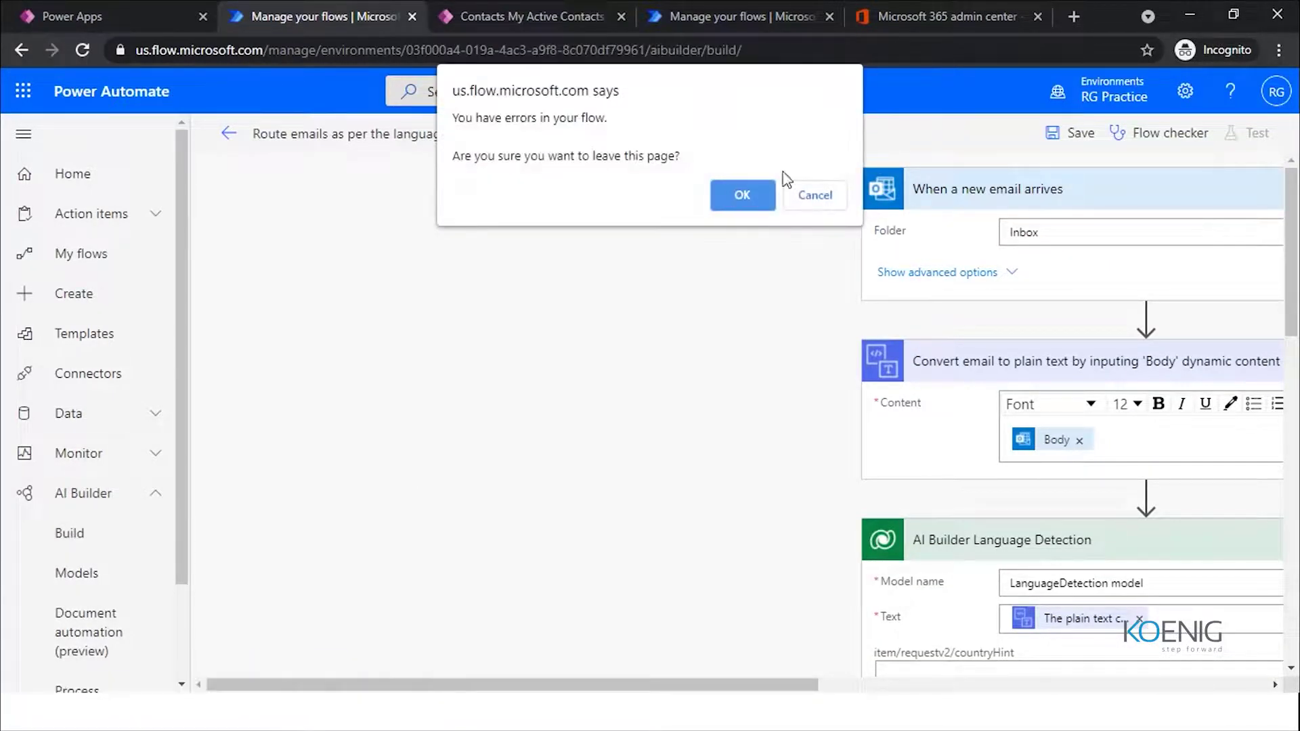
click(746, 199)
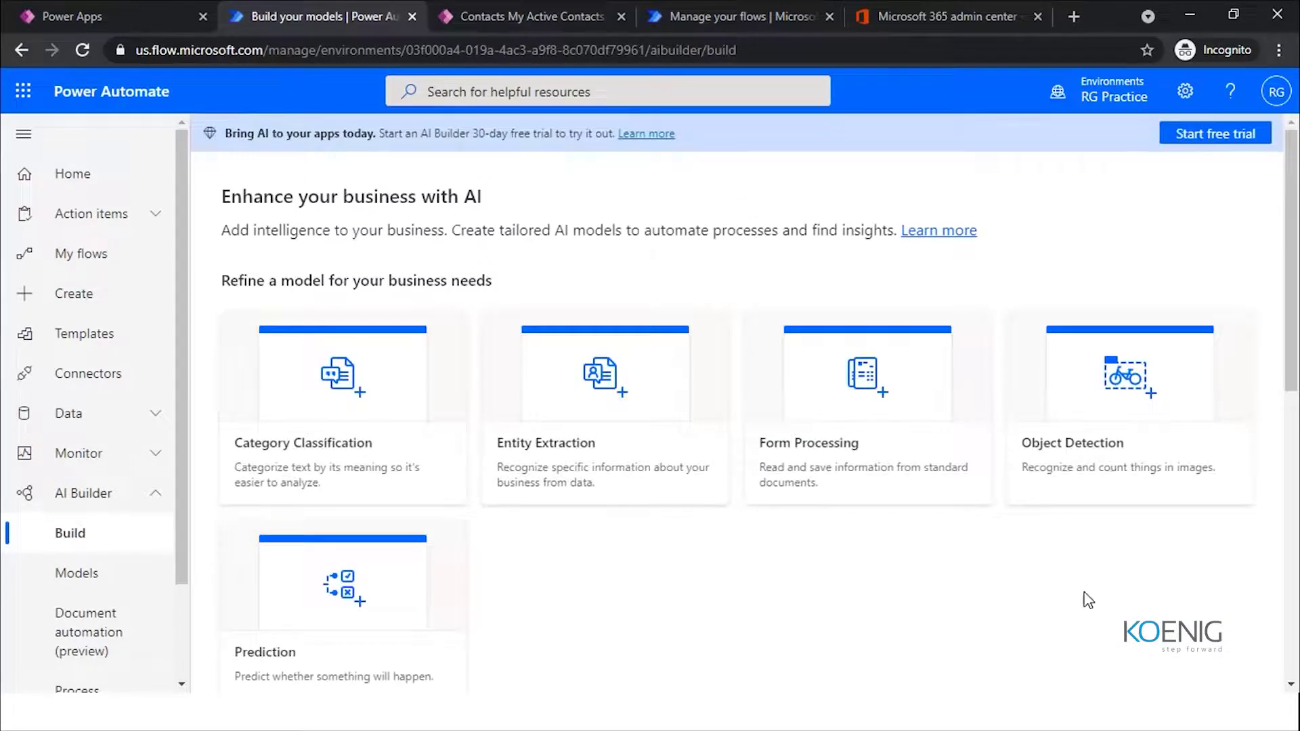
Browse the 'Get straight to productivity' prebuilt models, collapse AI Builder, and return to Power Apps.
scroll(718, 530, down, 7)
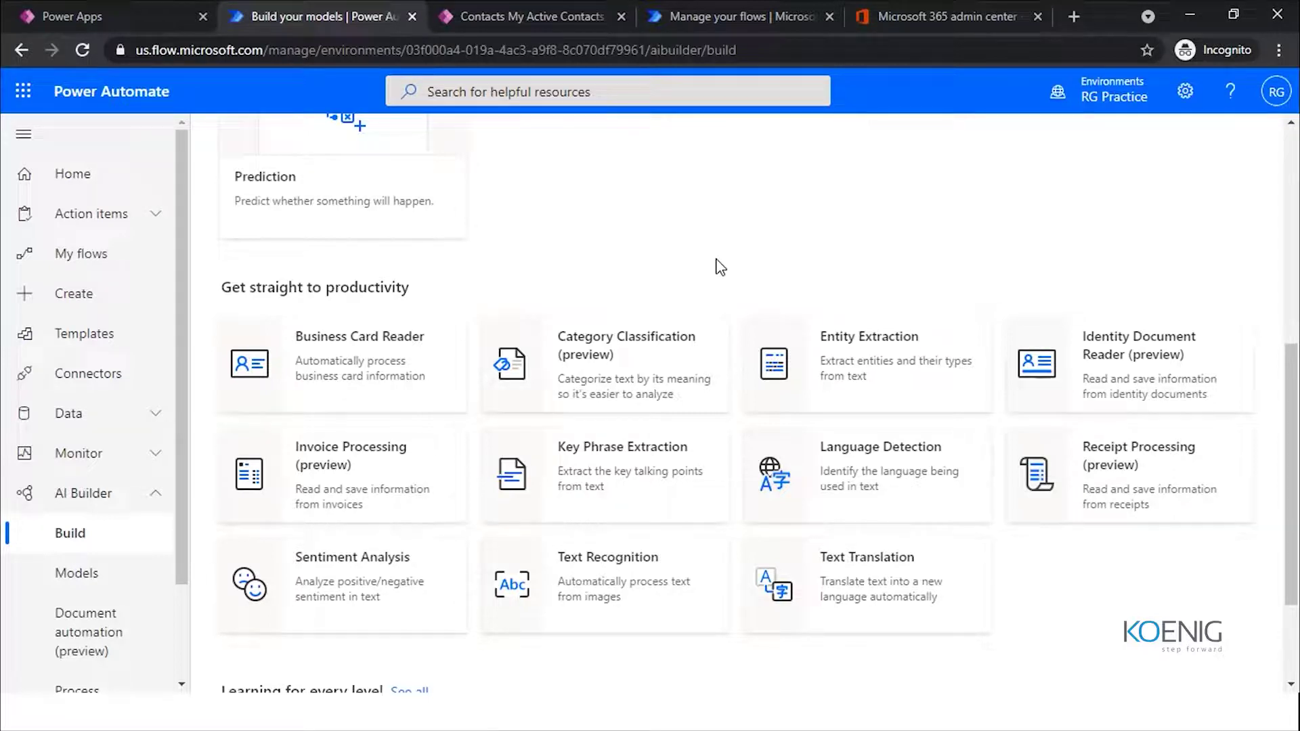
click(155, 511)
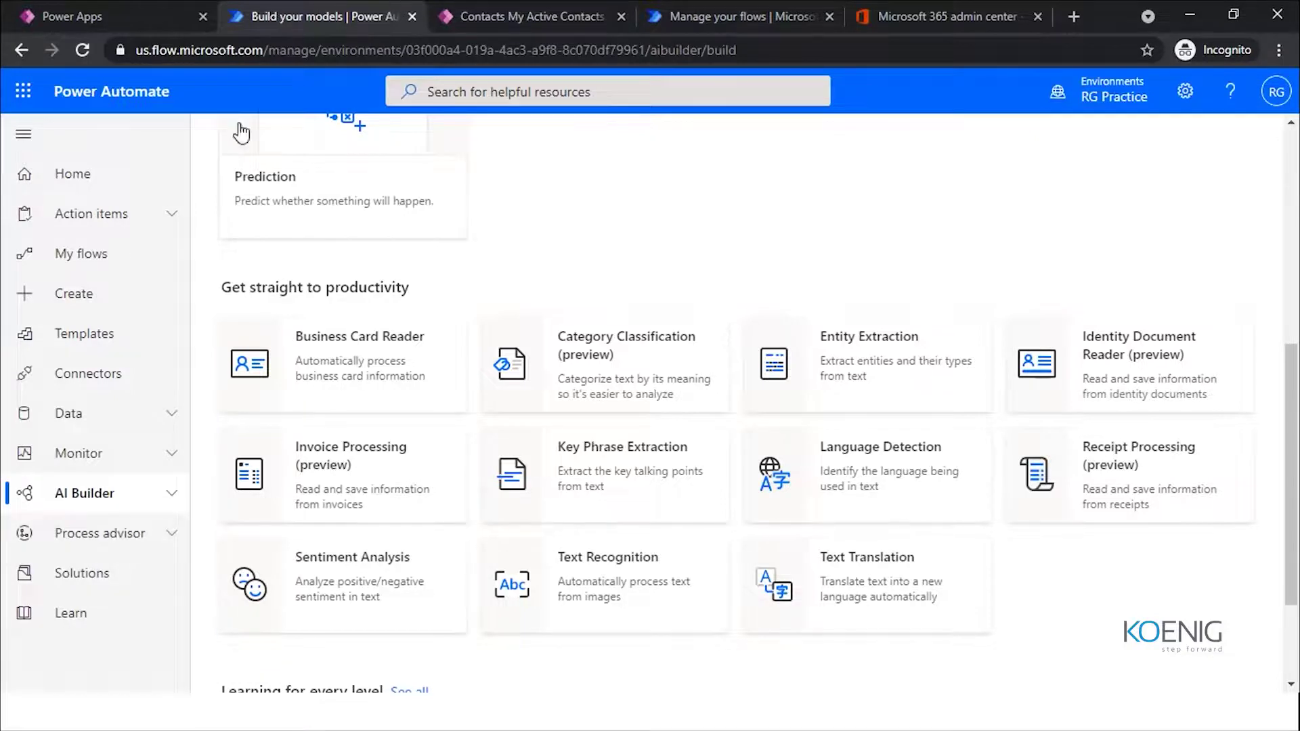
click(80, 17)
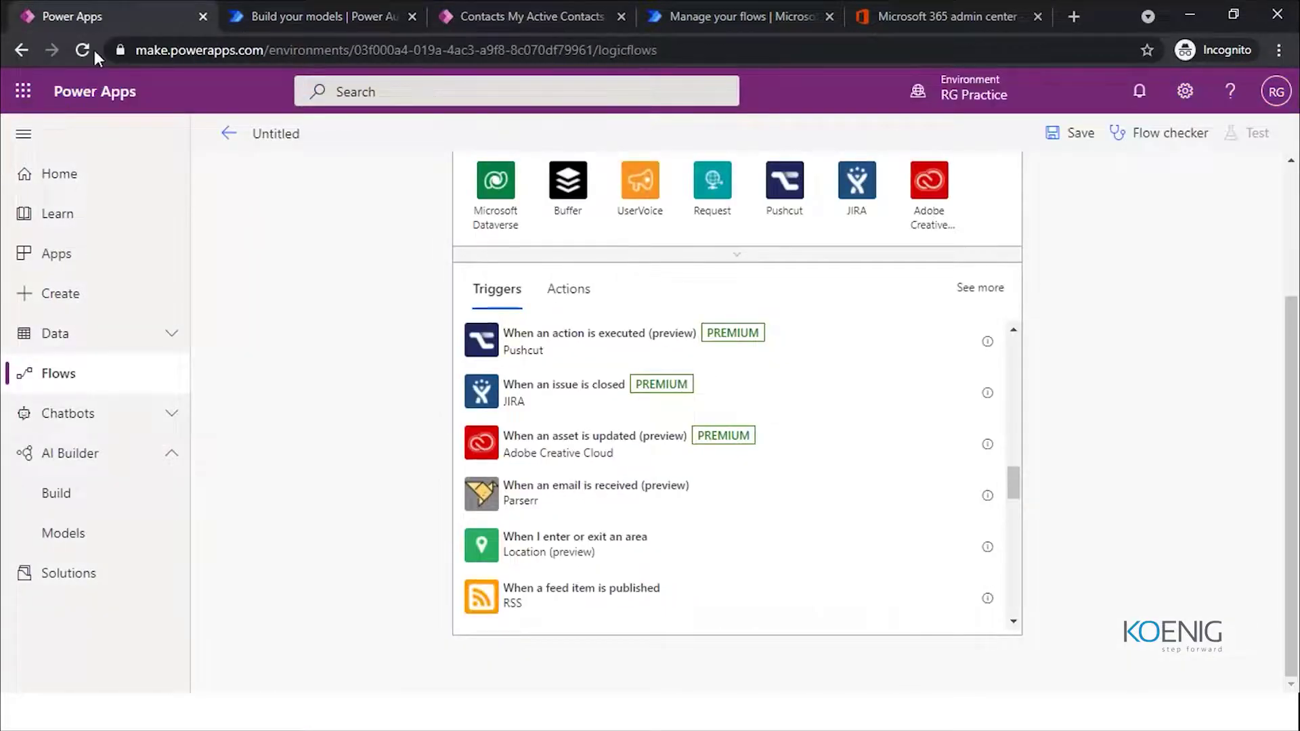
Abandon the untitled flow for the Flows list, then advance the slideshow to the adding-AI-to-flows slide.
click(15, 52)
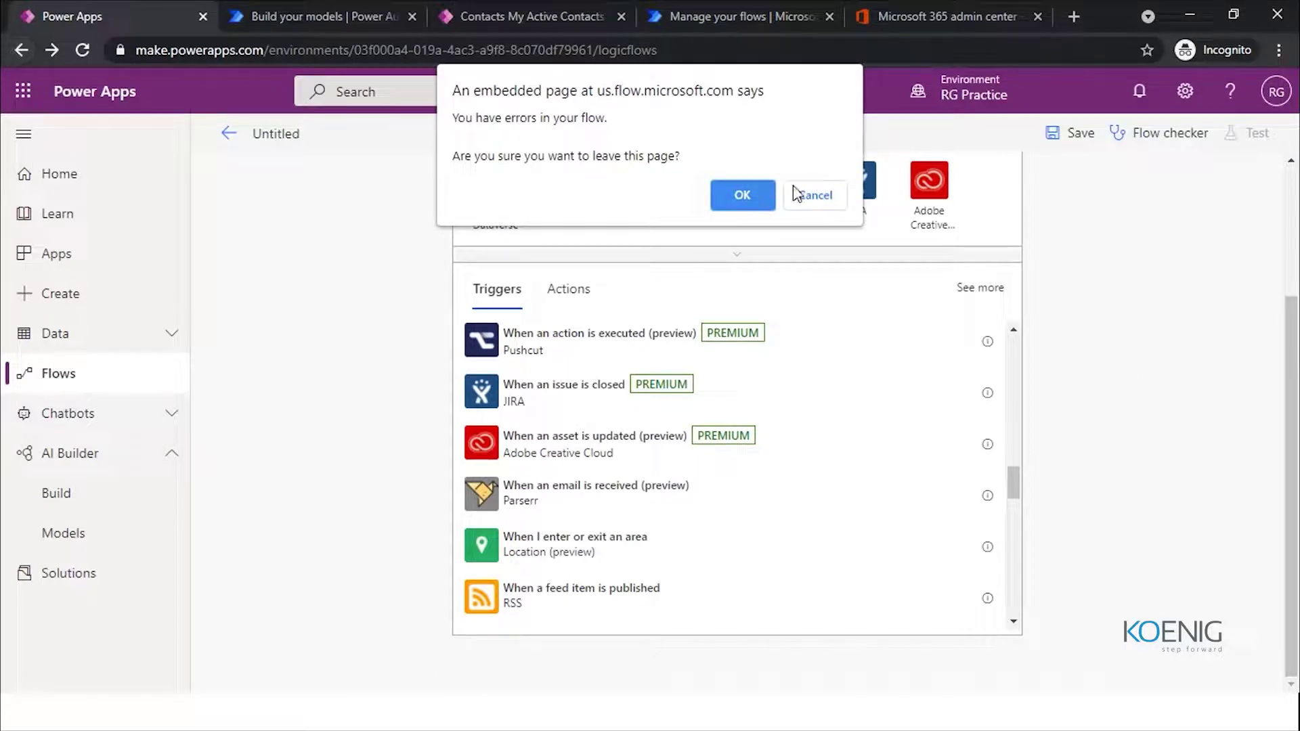
click(743, 195)
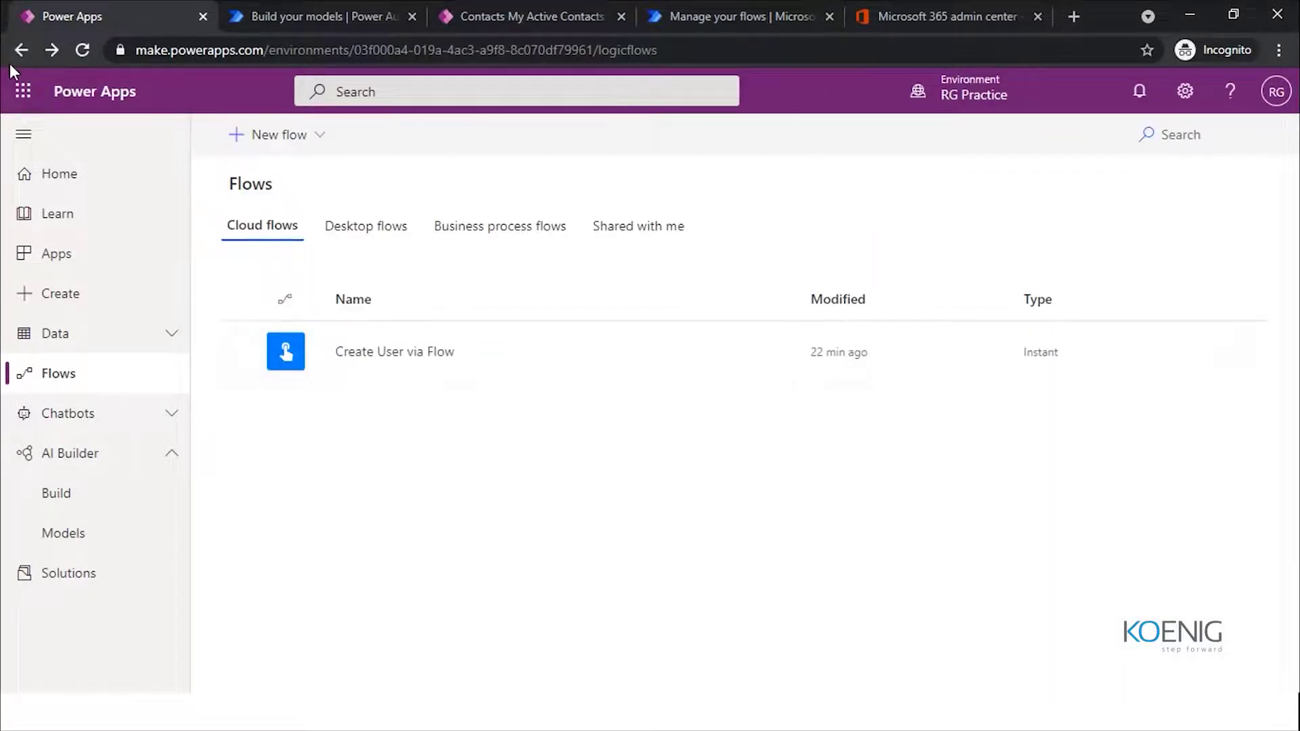
key(alt+Tab)
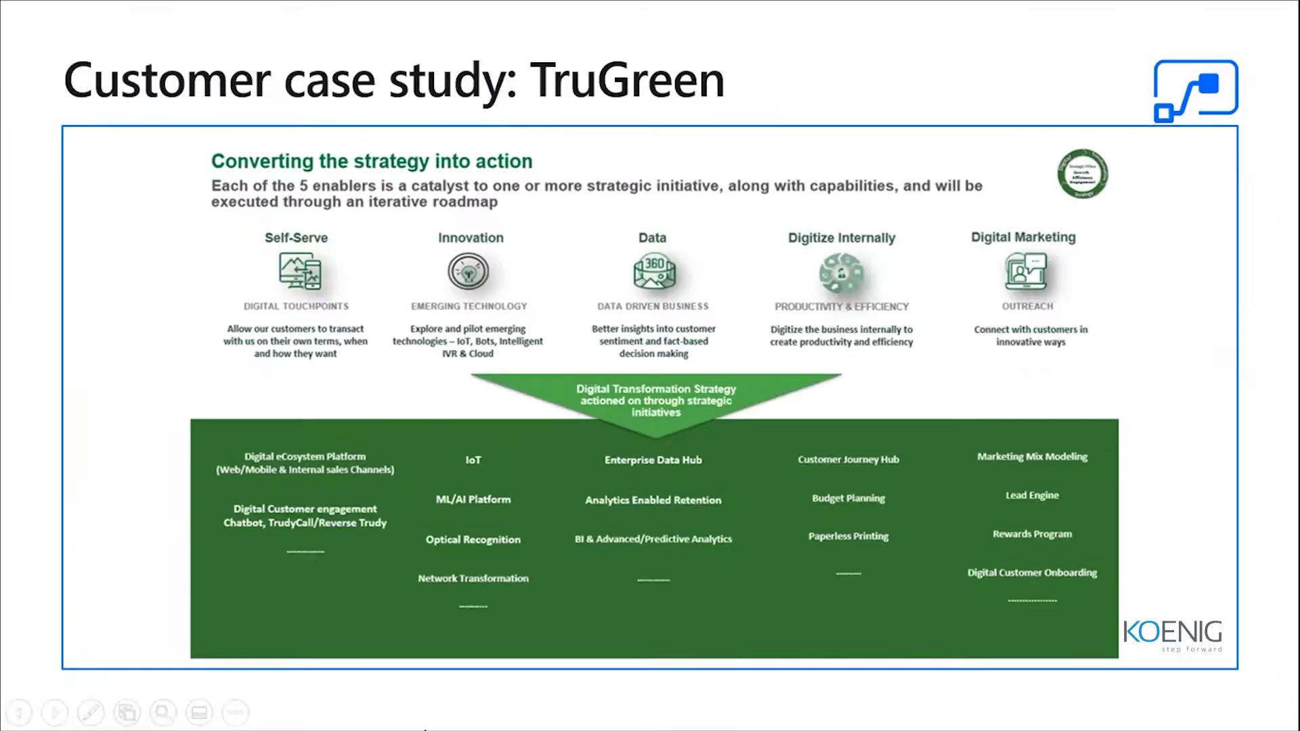
key(Right)
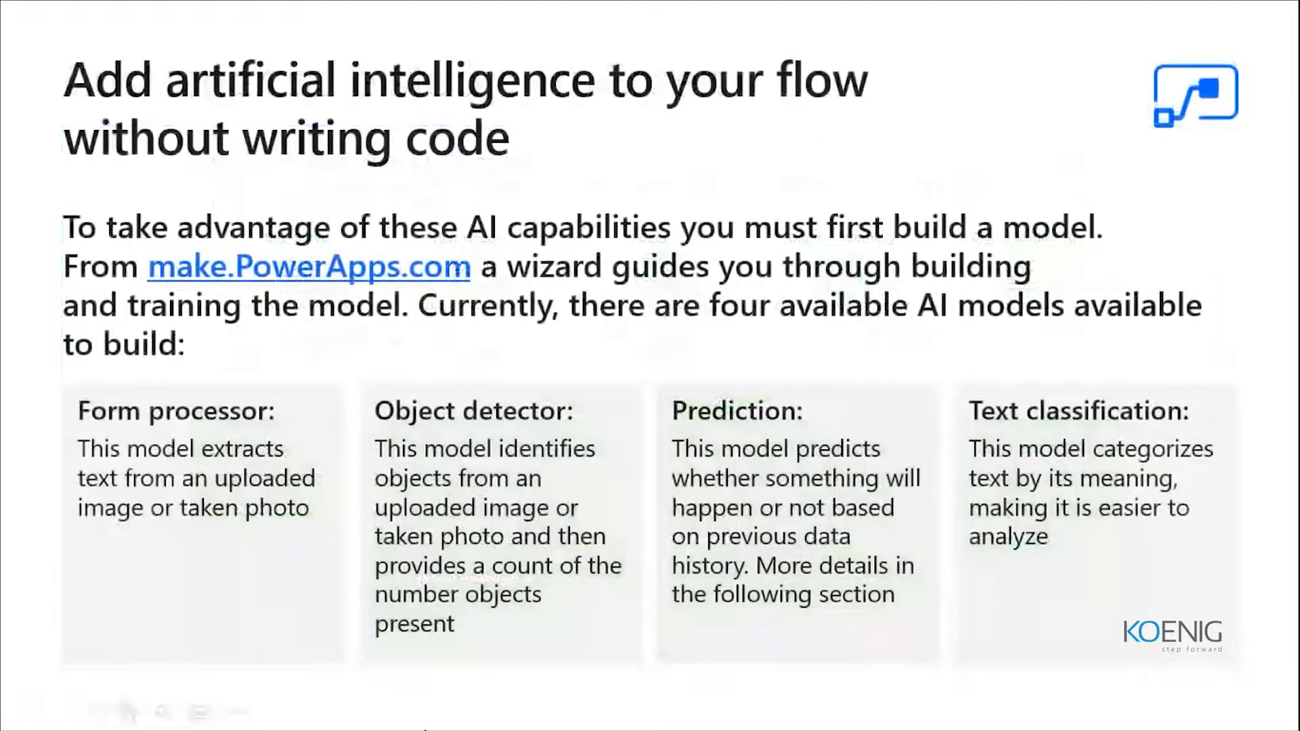
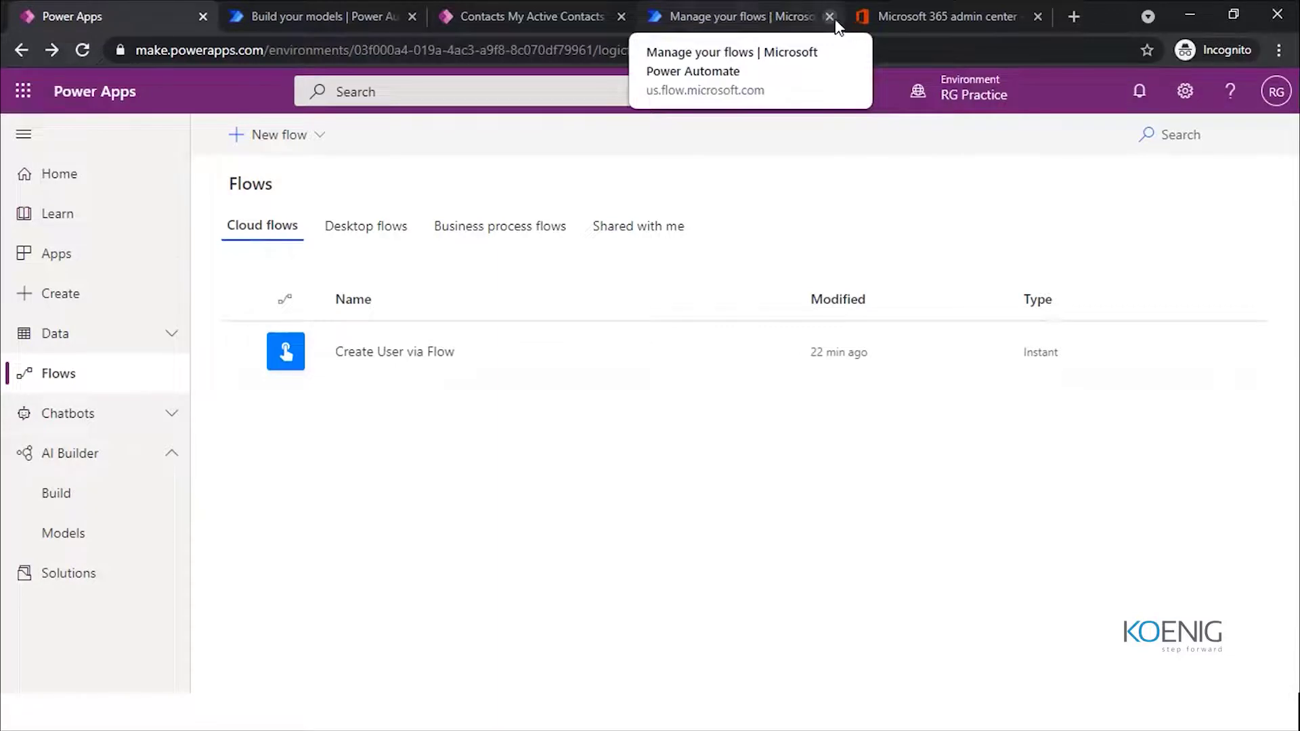
Close the Power Automate and admin center tabs and show the Power Apps Apps list.
click(832, 17)
click(833, 17)
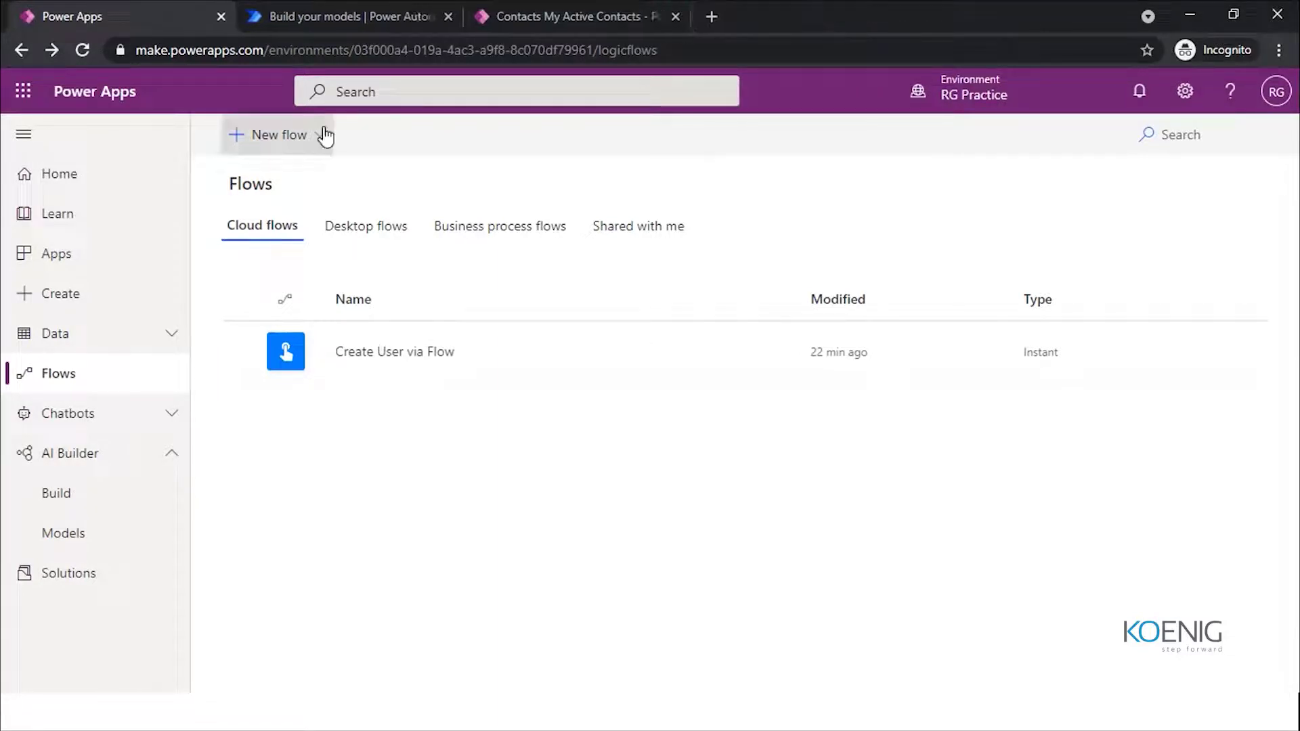
click(607, 21)
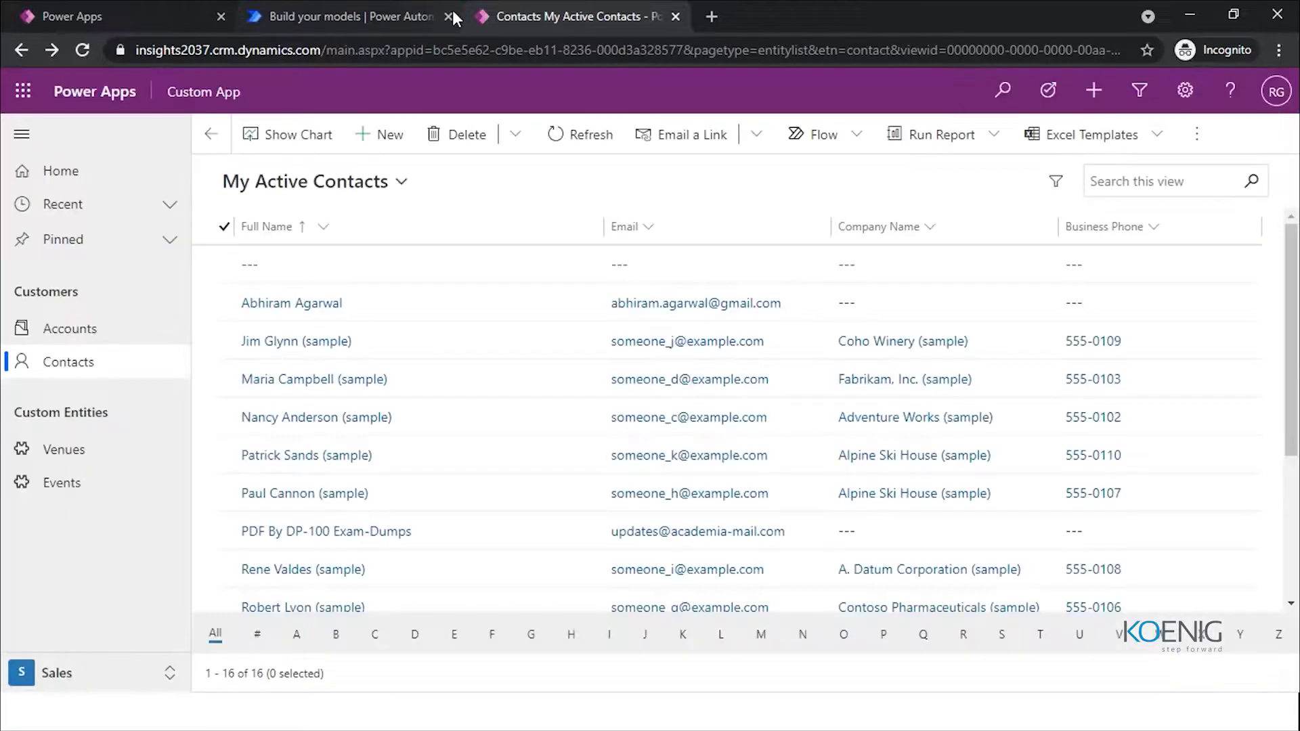
click(448, 16)
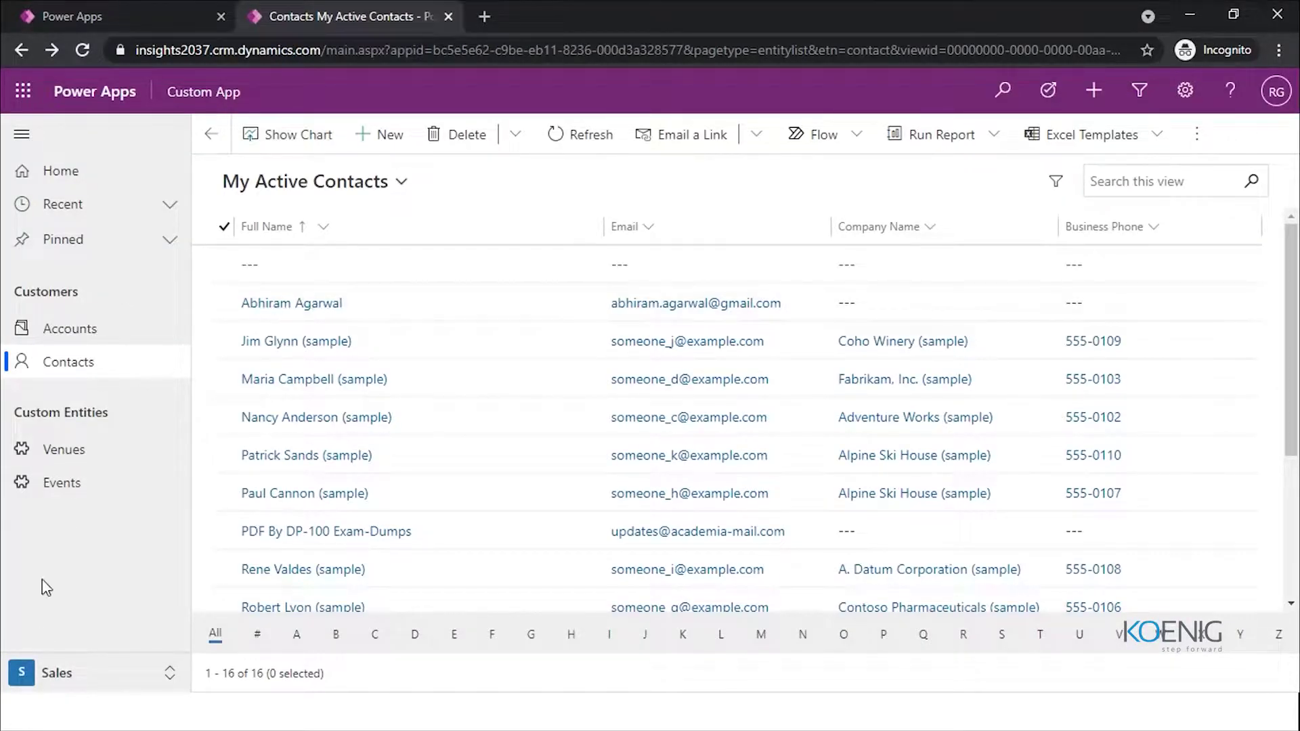
click(137, 11)
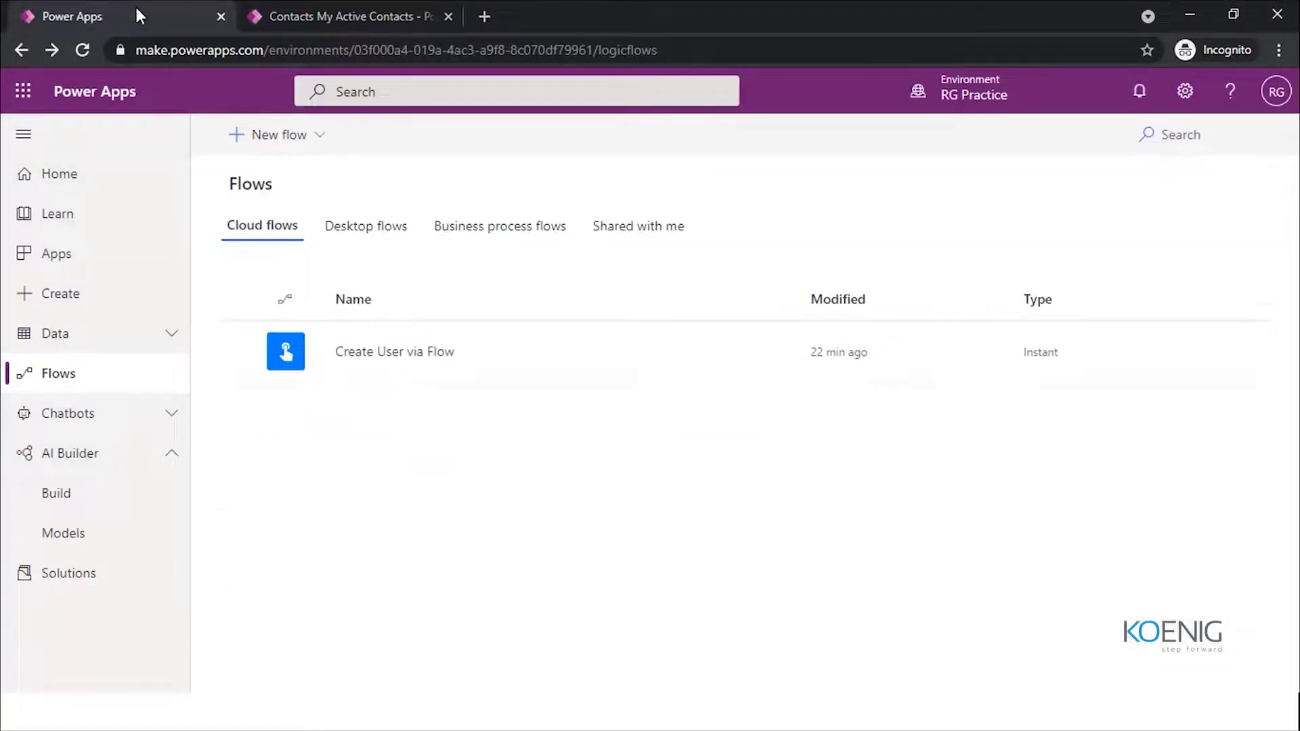
click(102, 259)
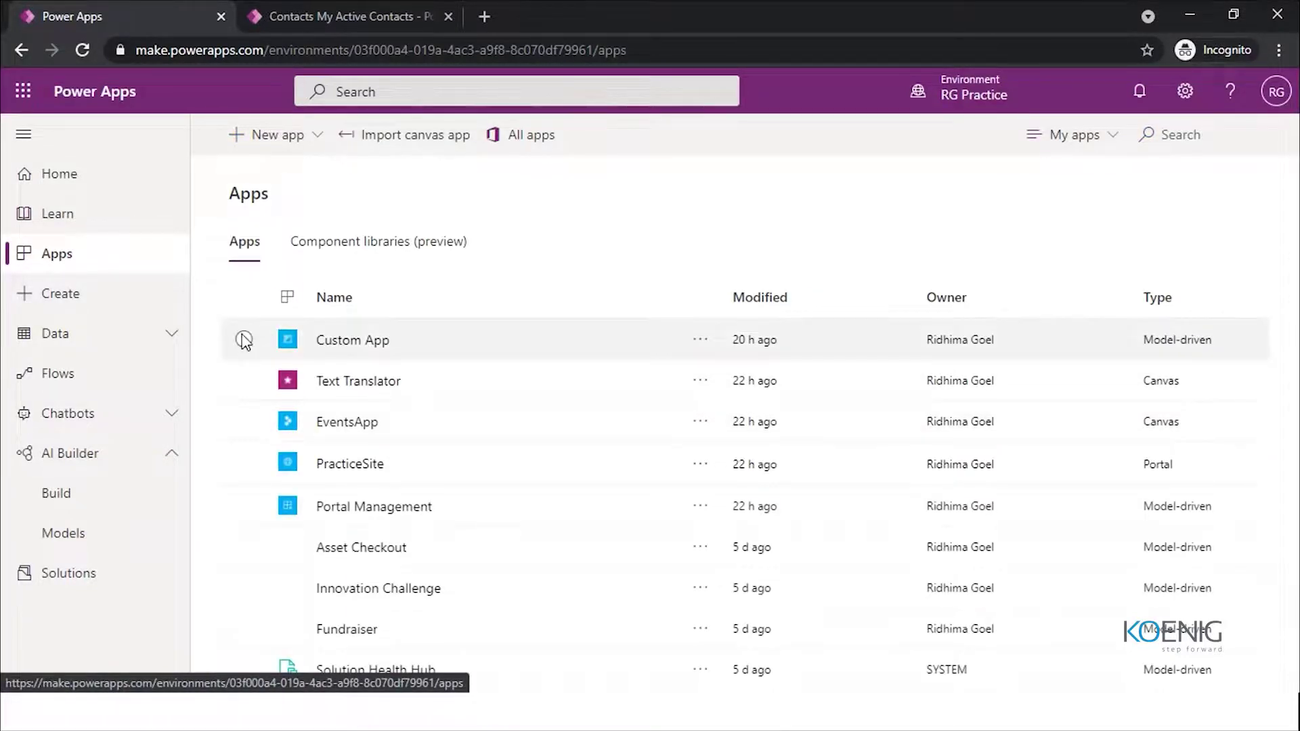
Open Custom App's site map and add a new subarea below Contacts under Customers.
click(245, 341)
click(371, 135)
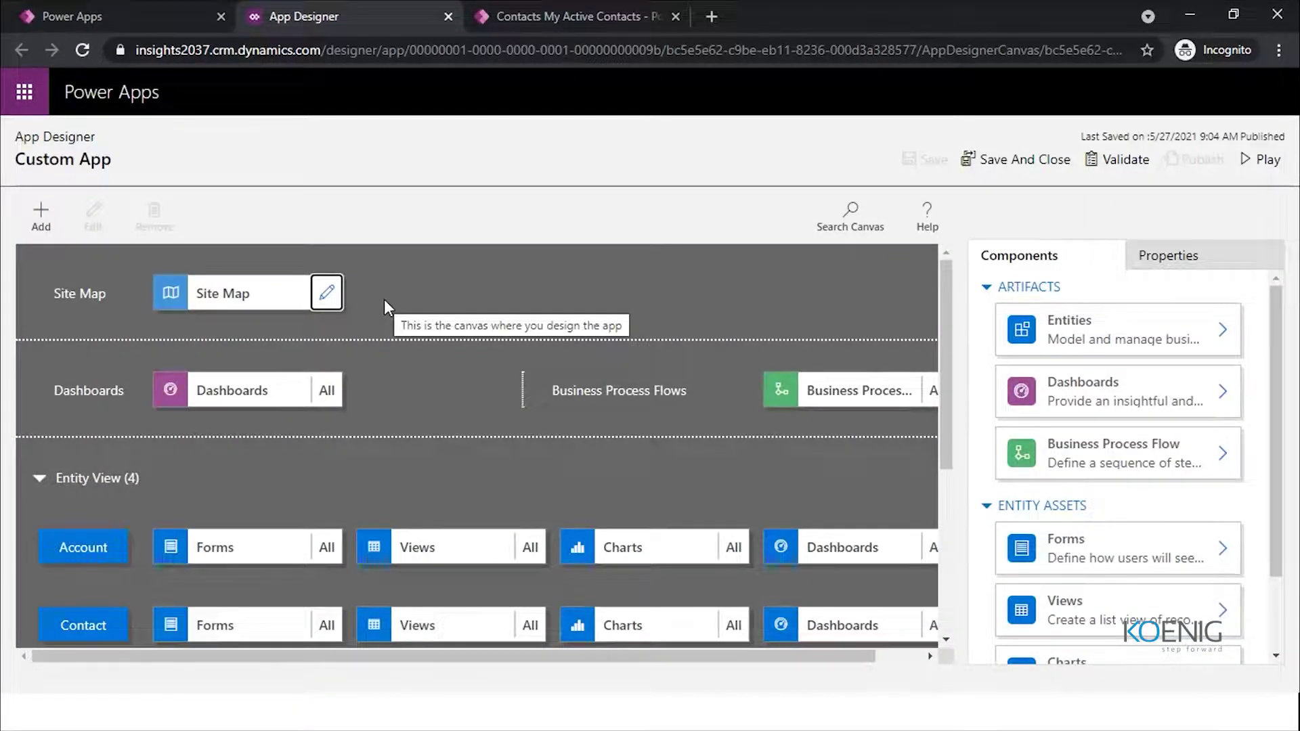
click(328, 298)
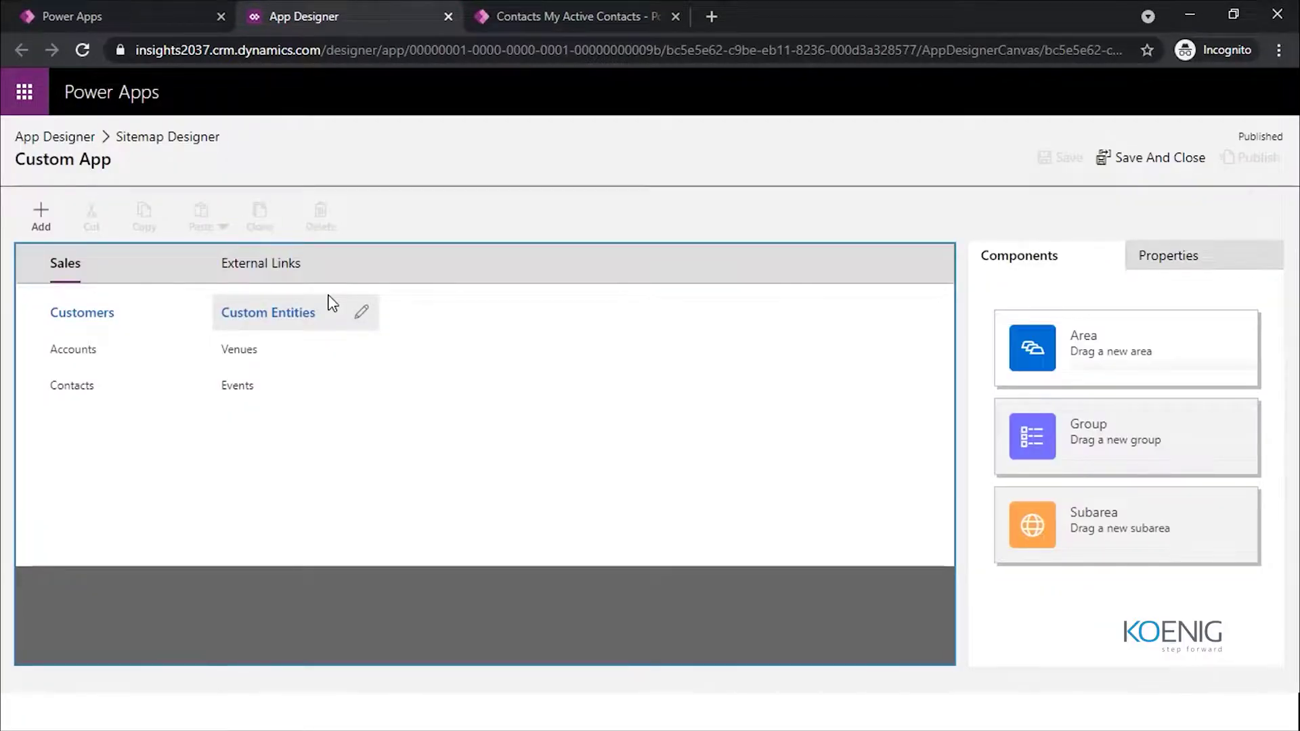
click(1086, 270)
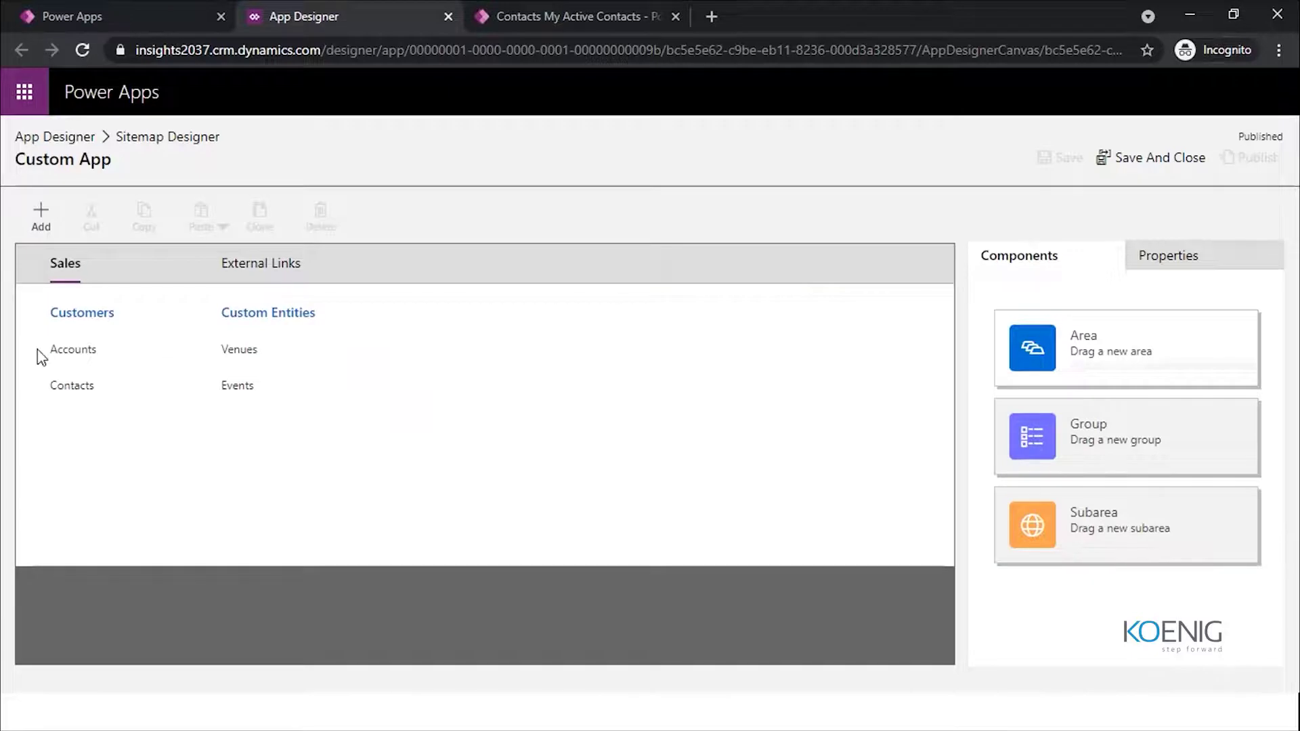
click(78, 318)
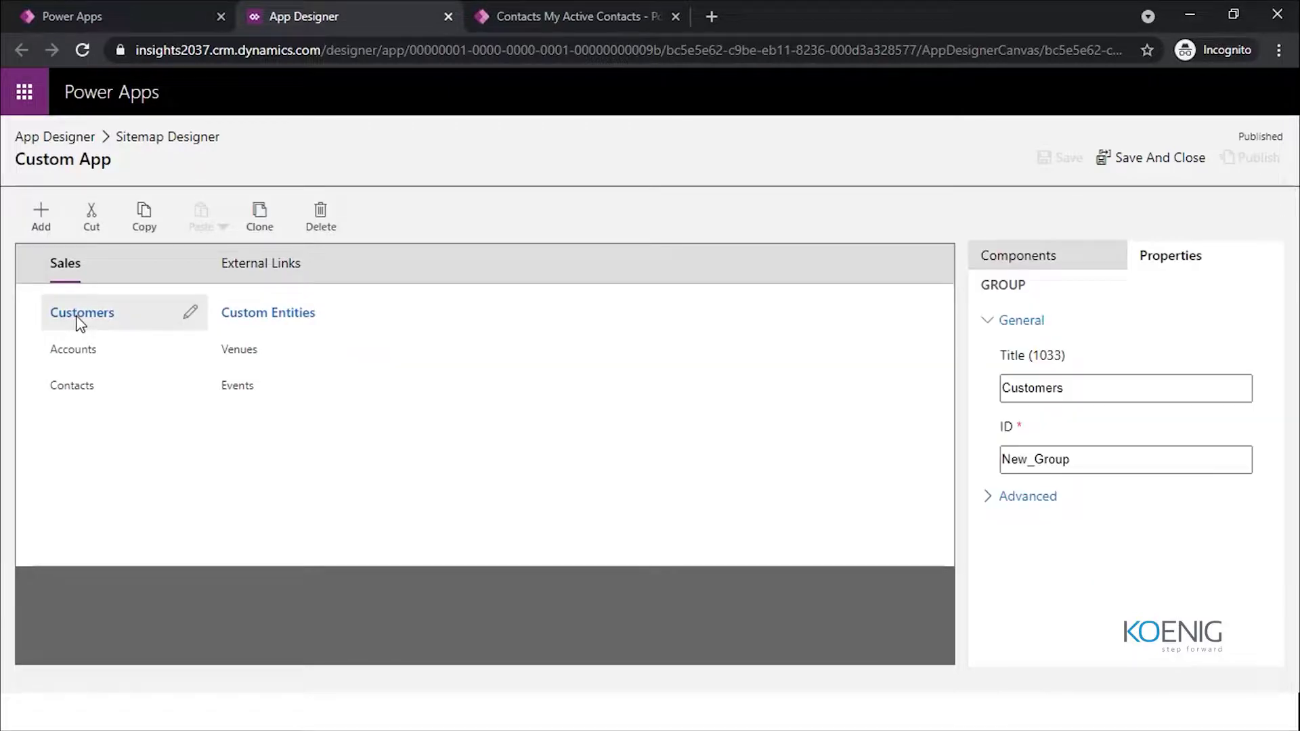
click(1047, 256)
drag(1074, 513, 123, 444)
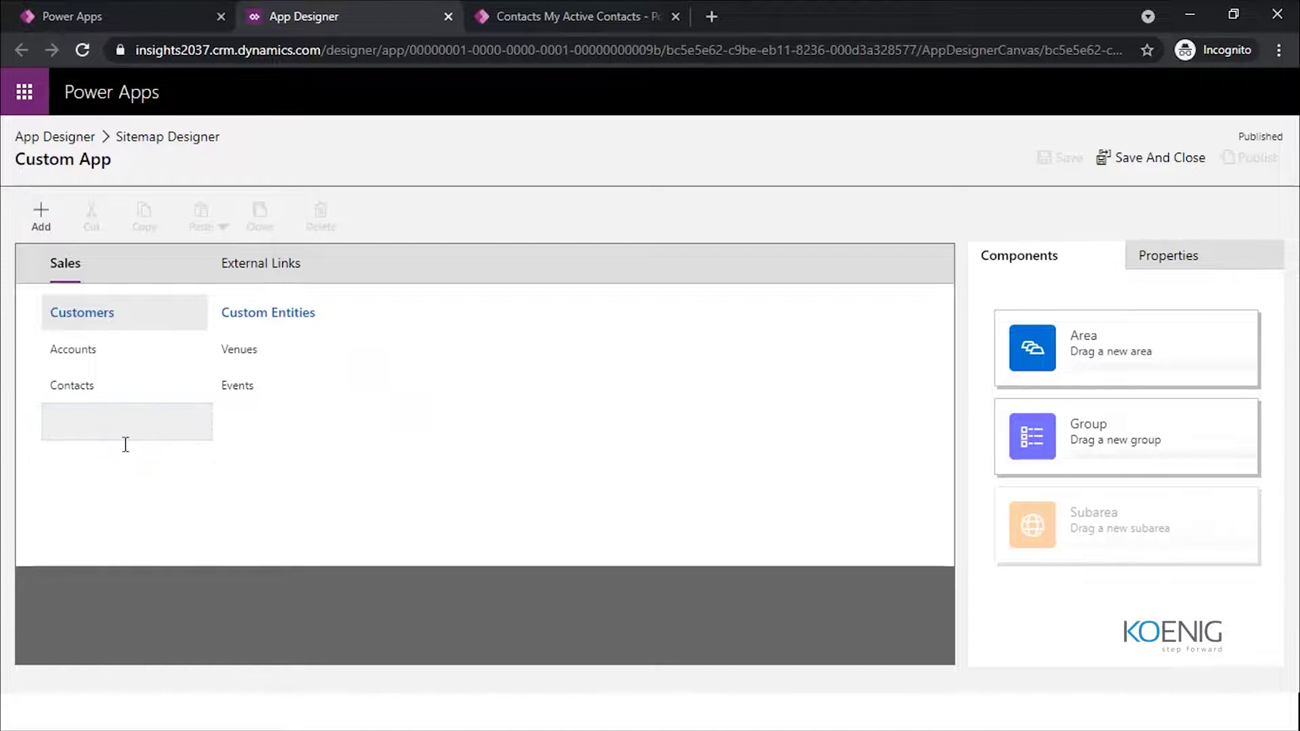
Set the new subarea's type to Entity and search for the Lead entity.
click(1169, 387)
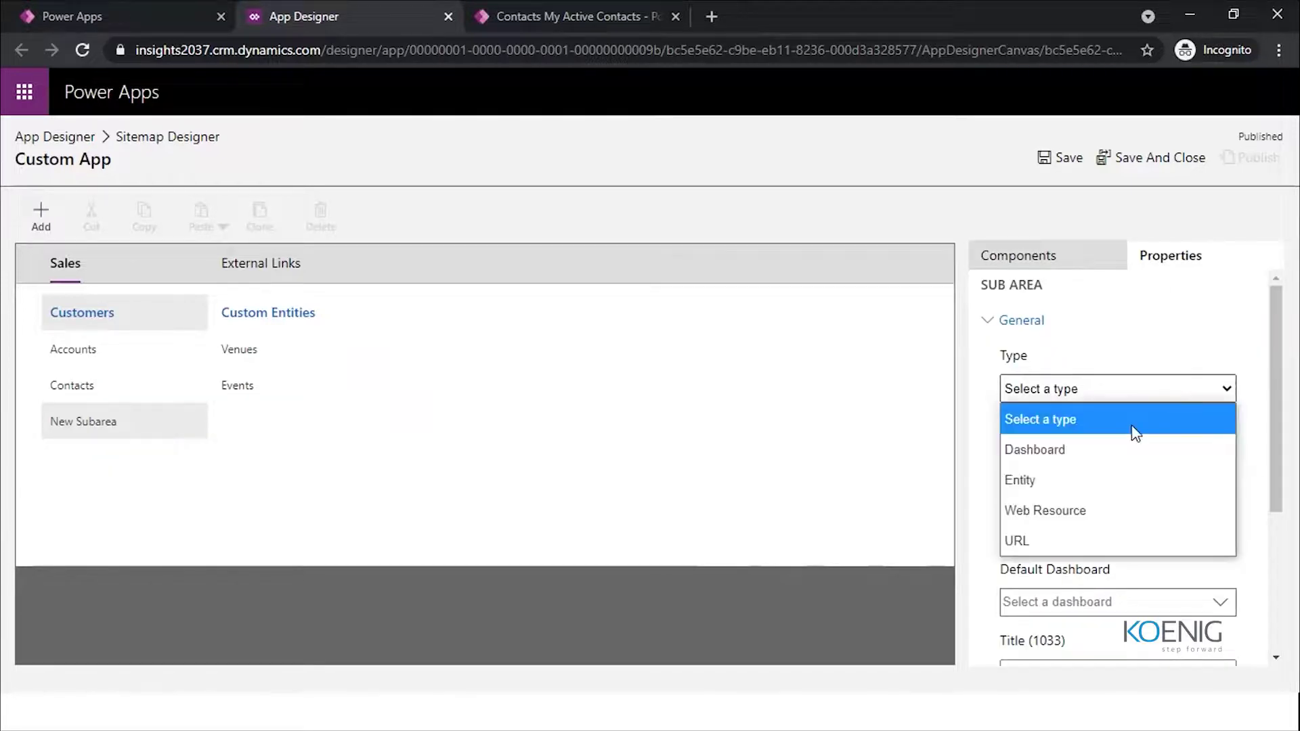
click(1145, 480)
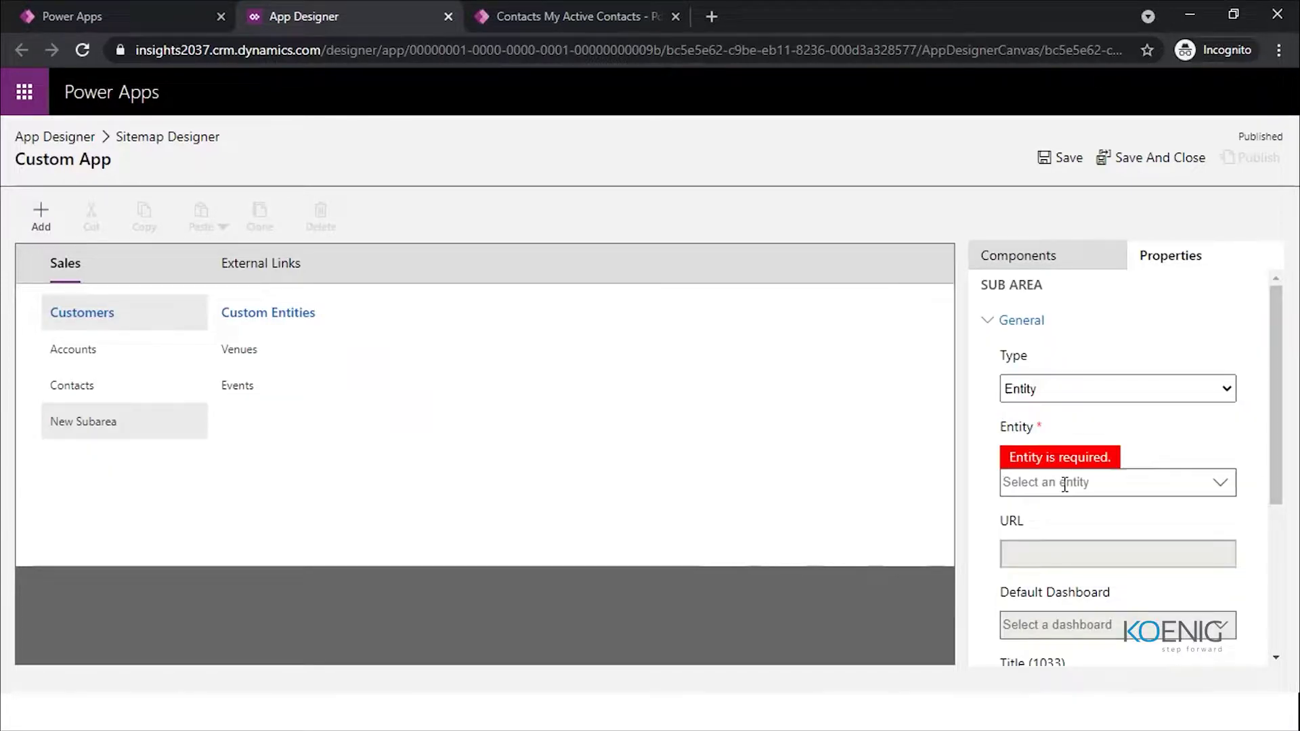
click(1065, 485)
text(Lead)
double_click(1065, 485)
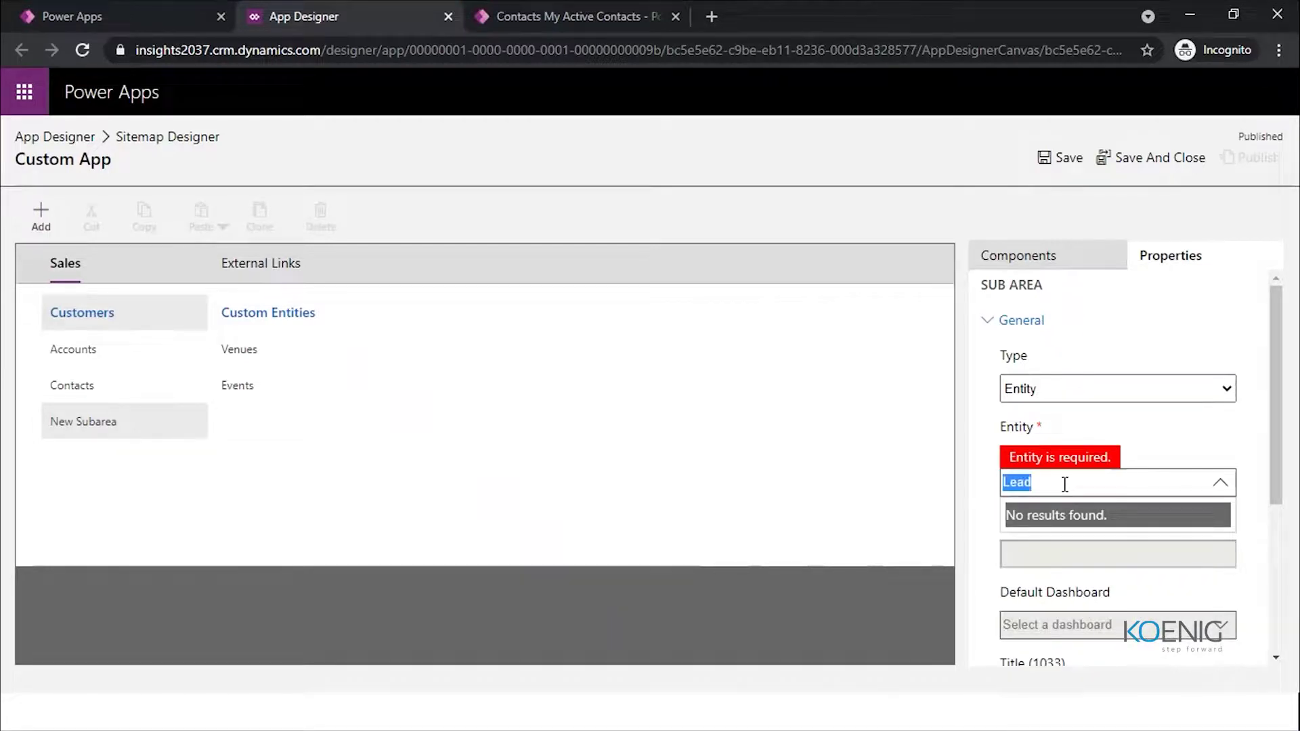
click(1227, 486)
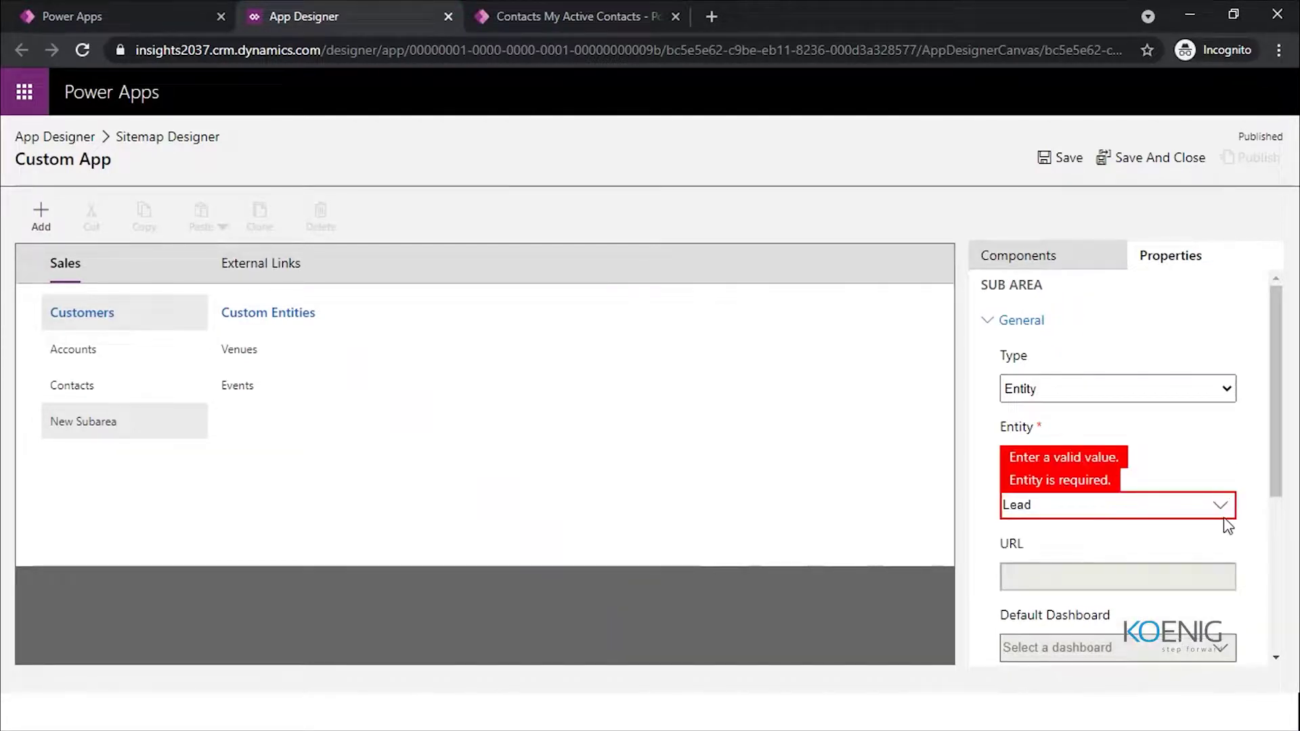
click(1223, 509)
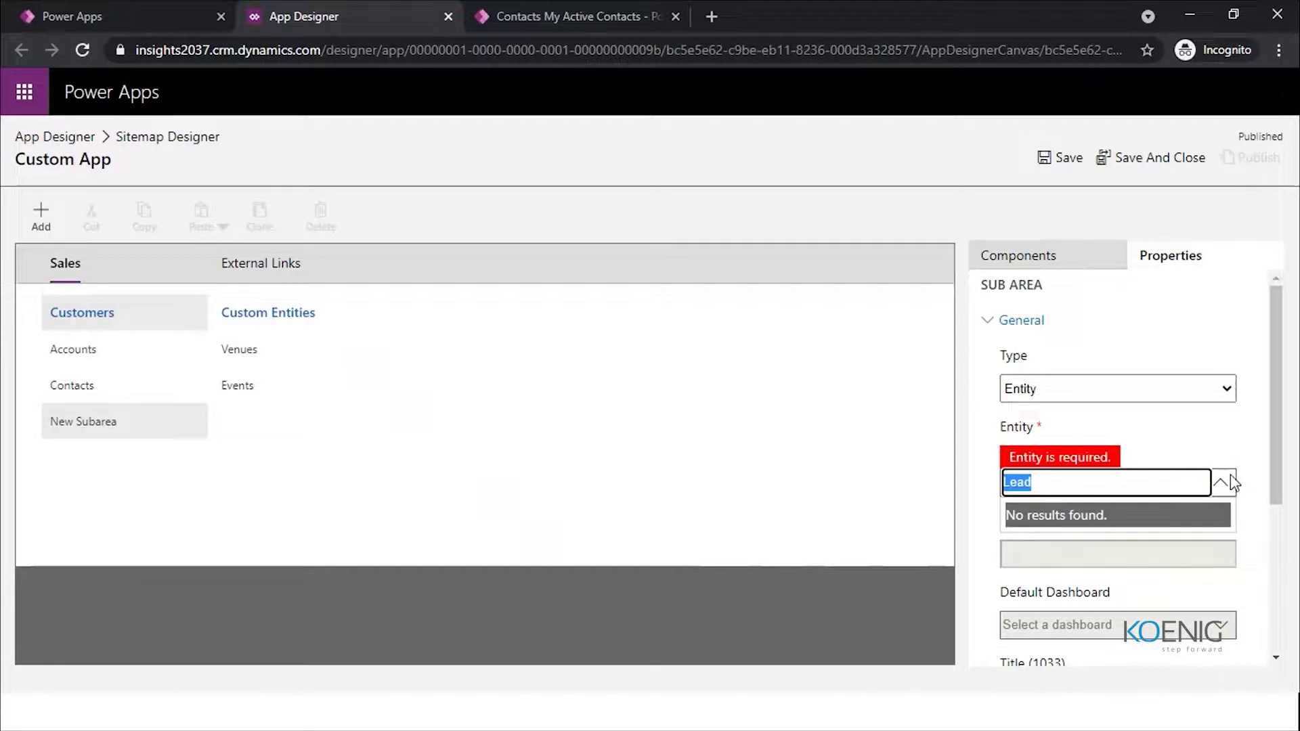
click(1233, 482)
click(1233, 507)
Leave the app designer and open the Practice Solution from the Solutions list.
click(86, 8)
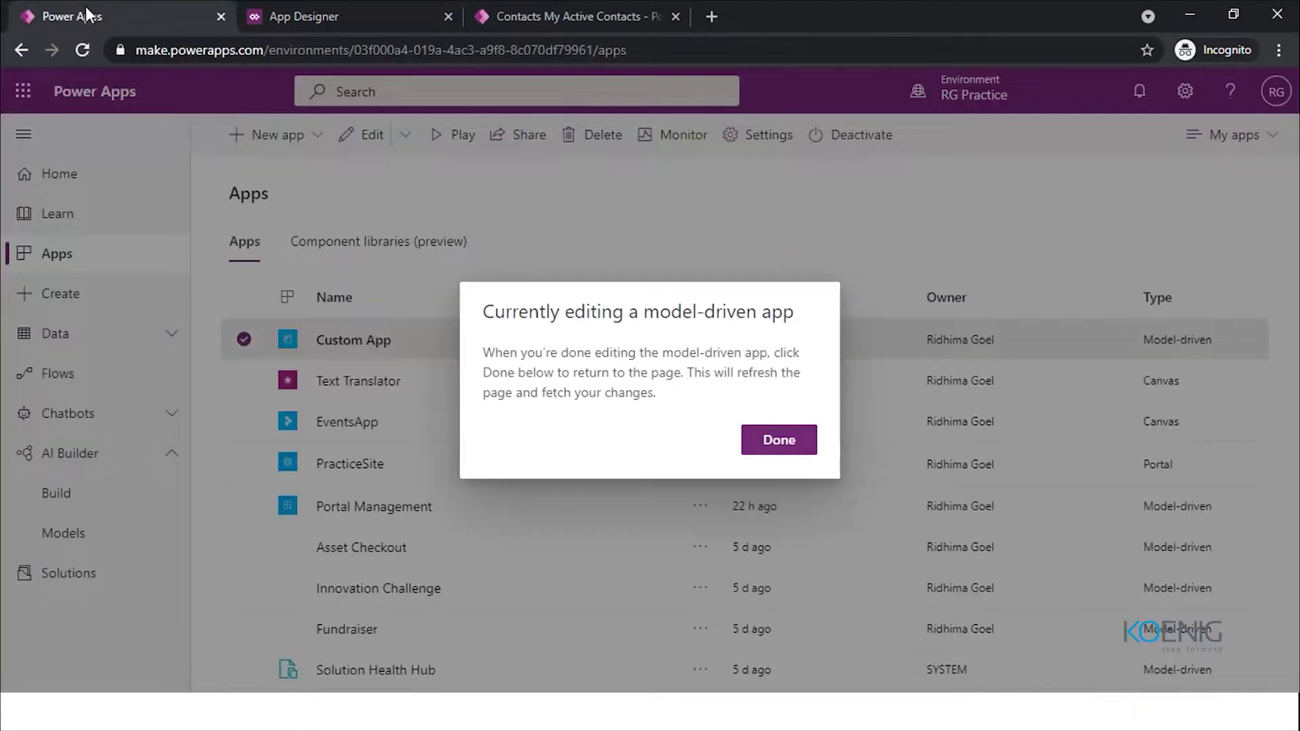
click(779, 448)
click(47, 582)
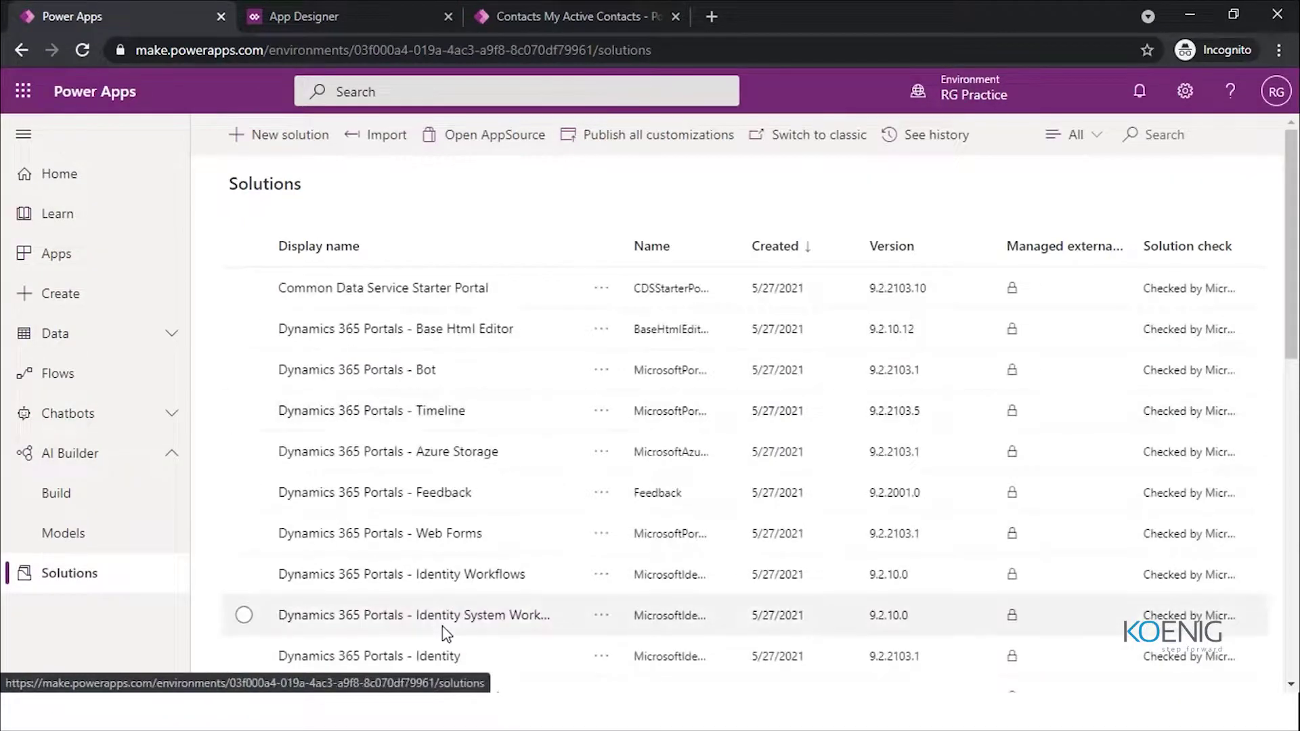
scroll(453, 629, down, 5)
click(335, 568)
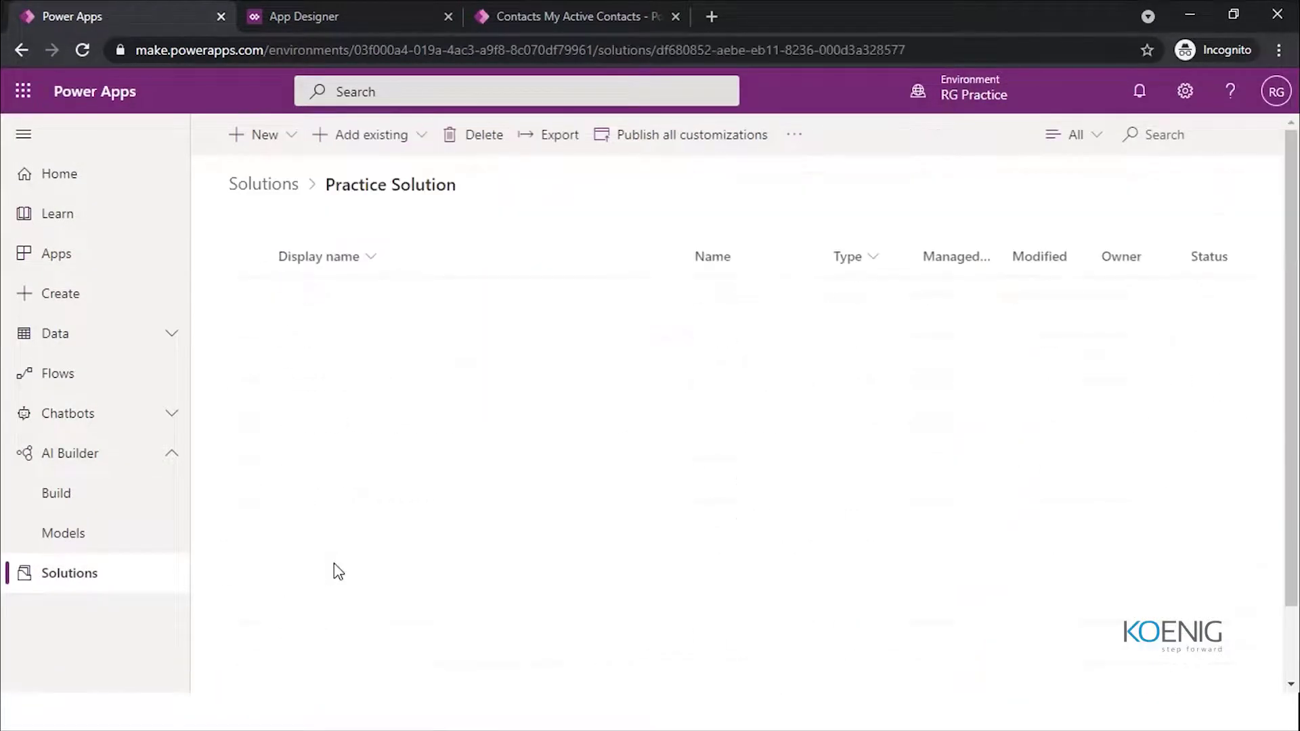
Start a new table in the Practice Solution, then cancel it.
click(294, 135)
click(330, 168)
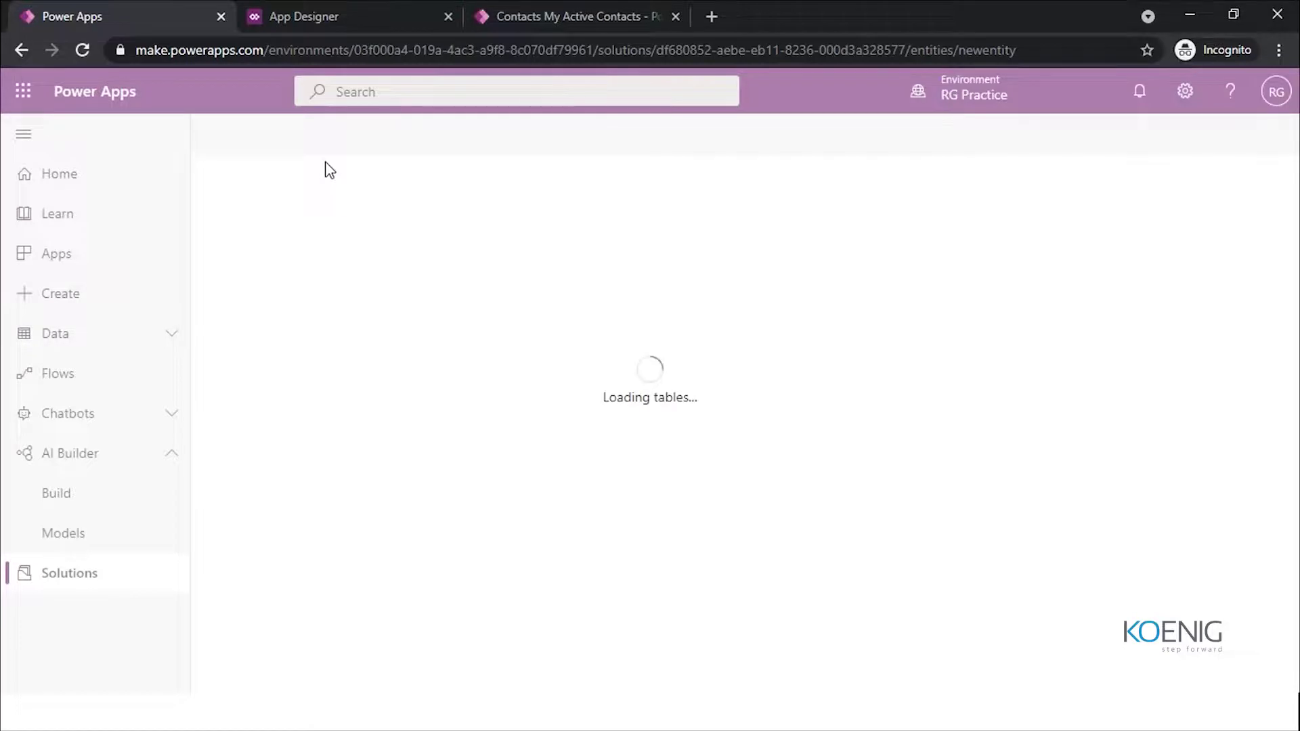
click(344, 12)
text(opp)
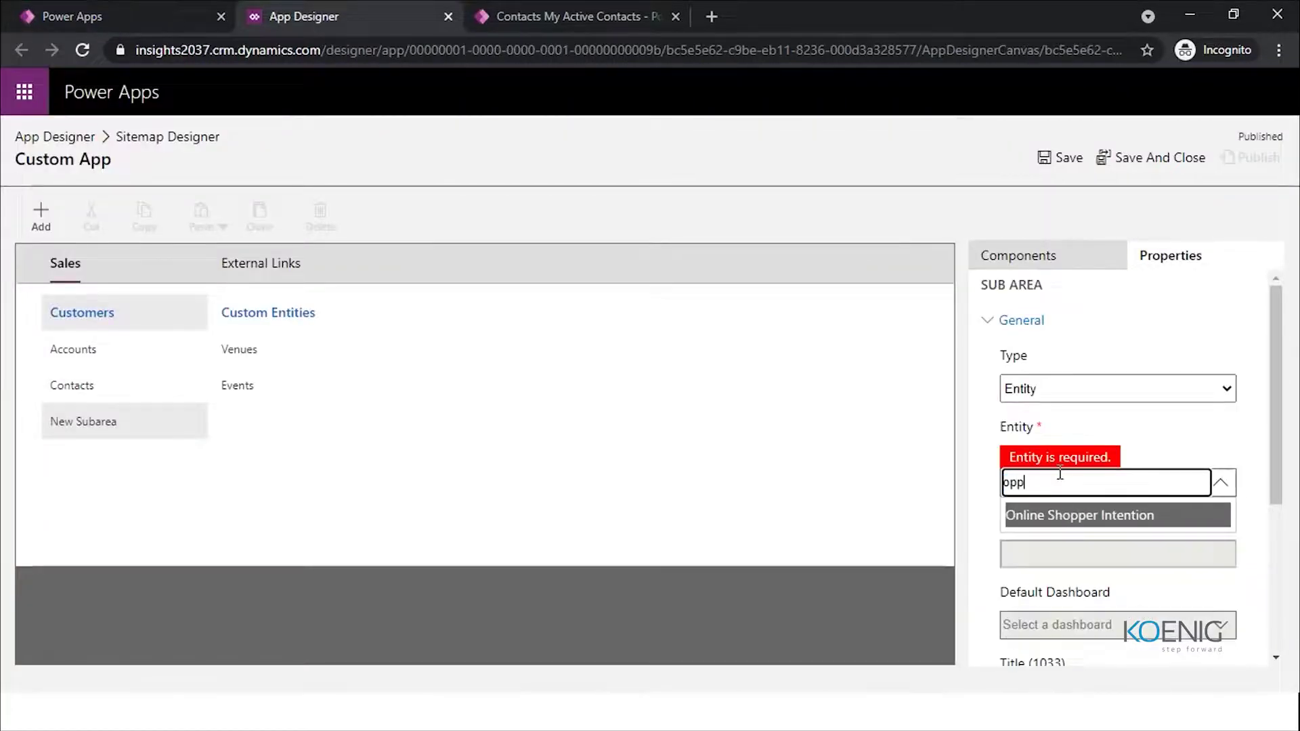
click(131, 15)
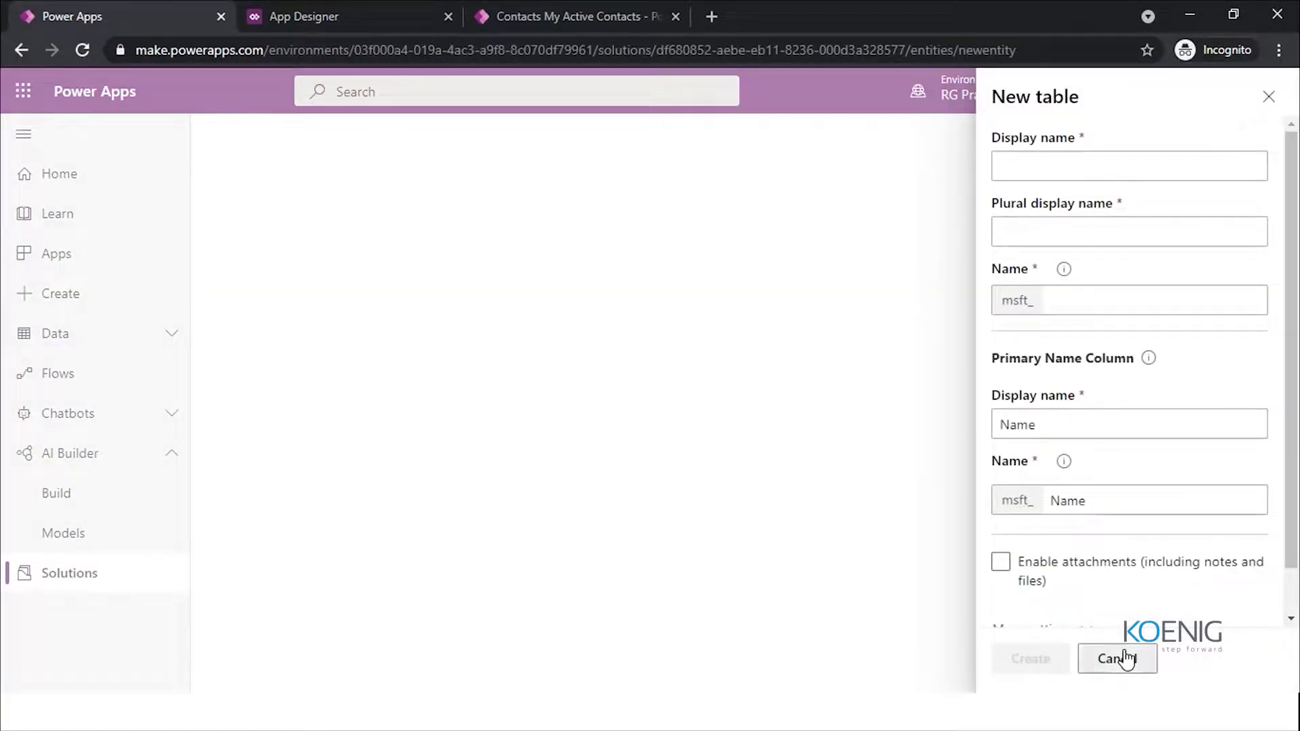
click(1112, 659)
Browse existing tables to add, cancel, and view the environments list.
click(418, 134)
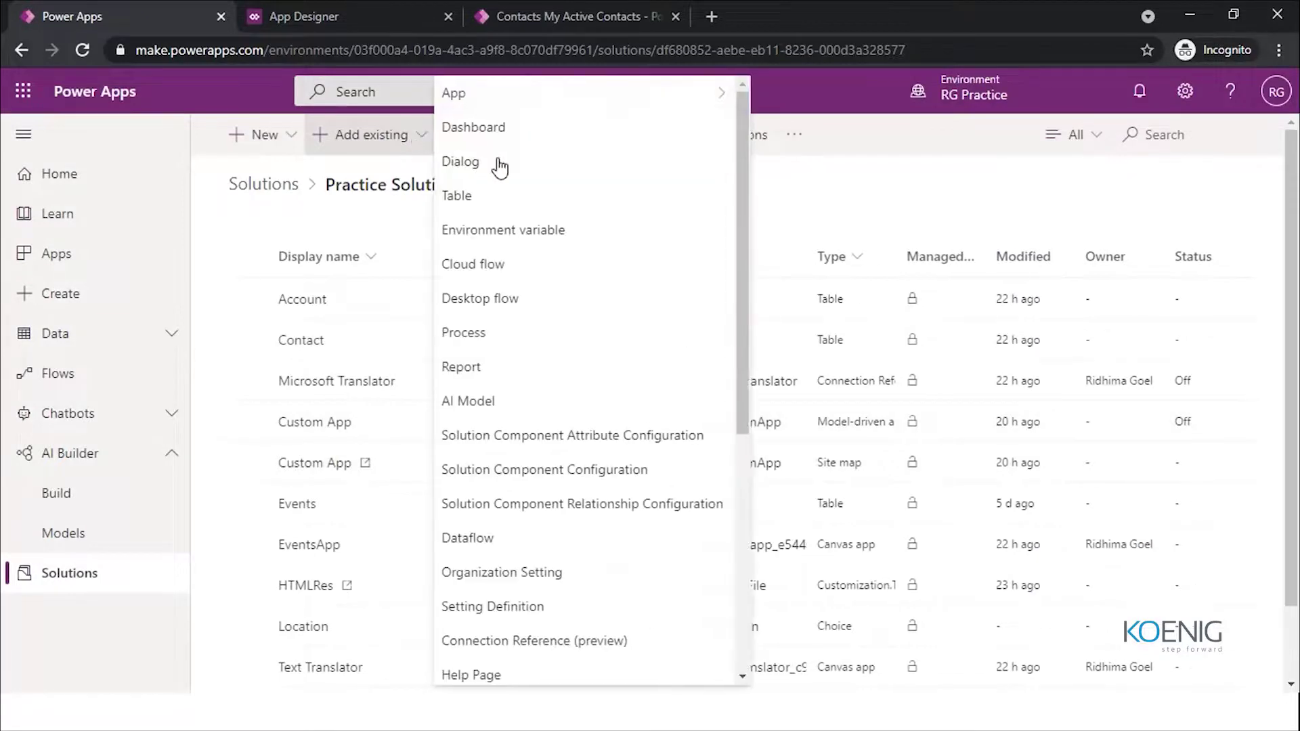
click(487, 209)
scroll(676, 344, down, 15)
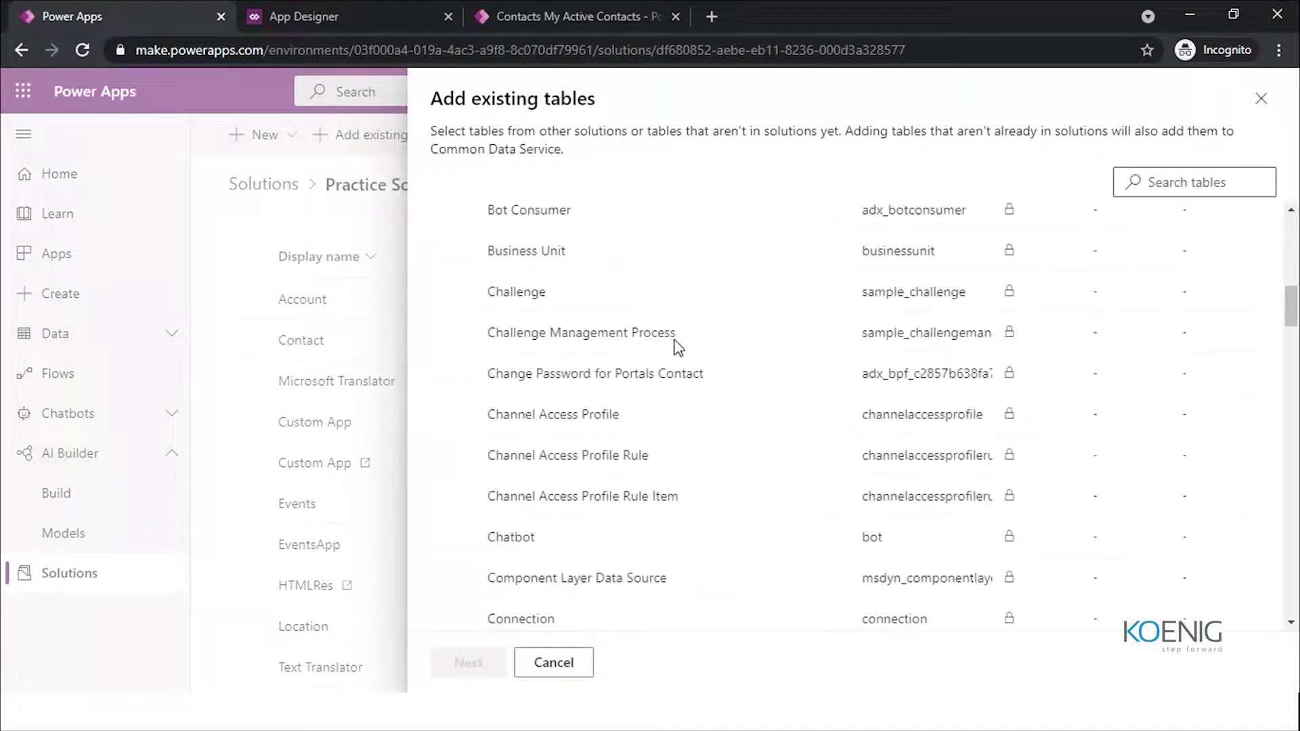
scroll(677, 347, down, 20)
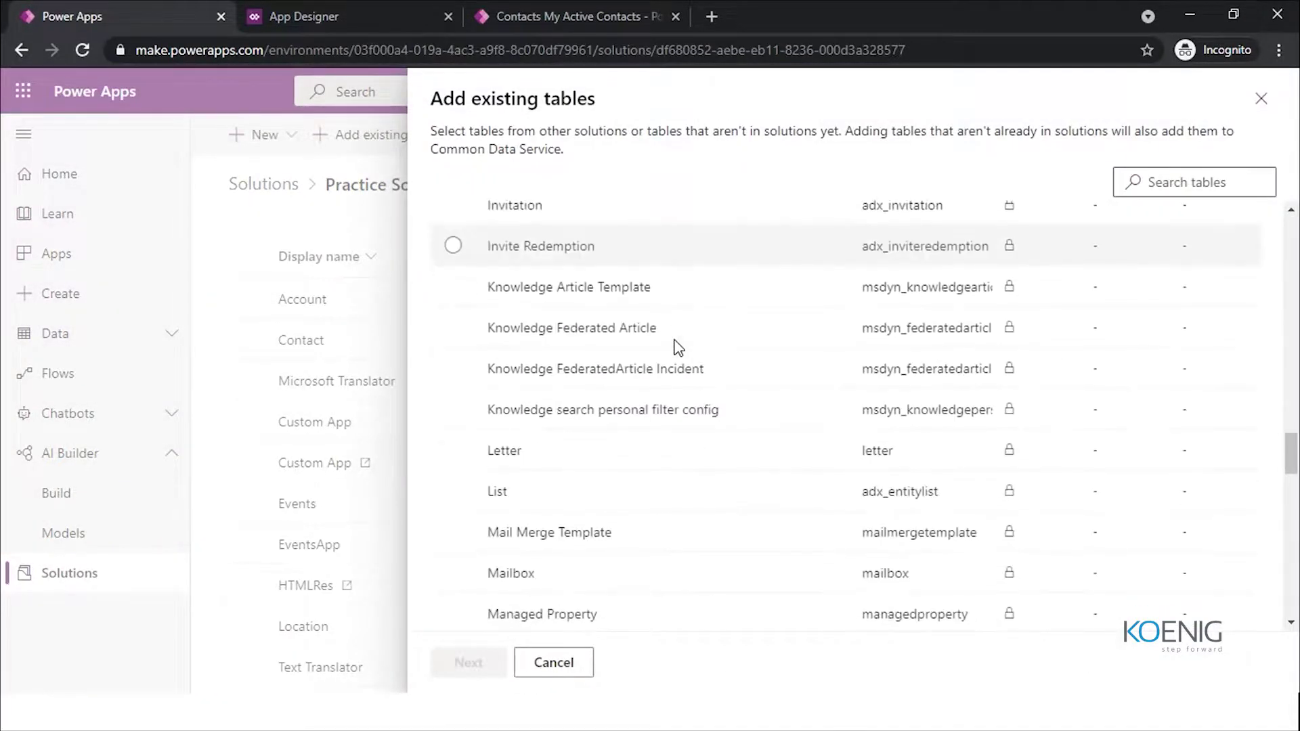
scroll(677, 347, up, 20)
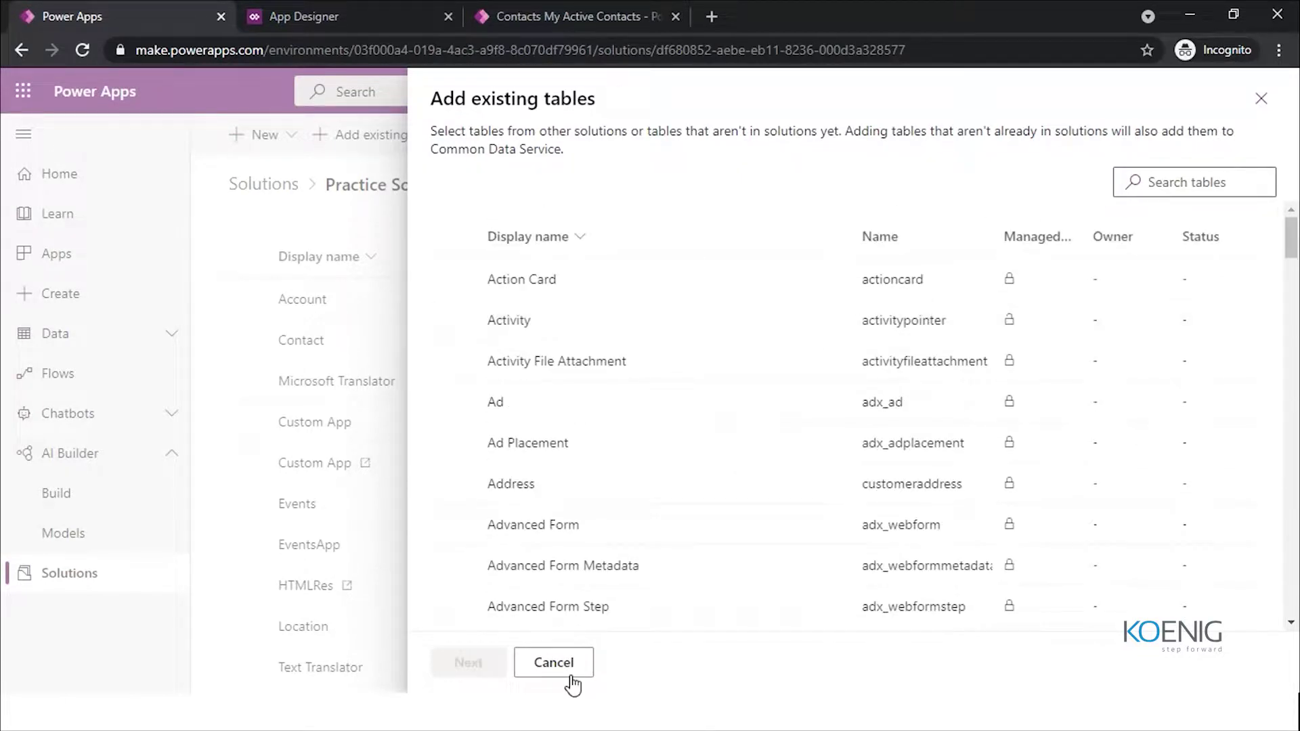
click(566, 667)
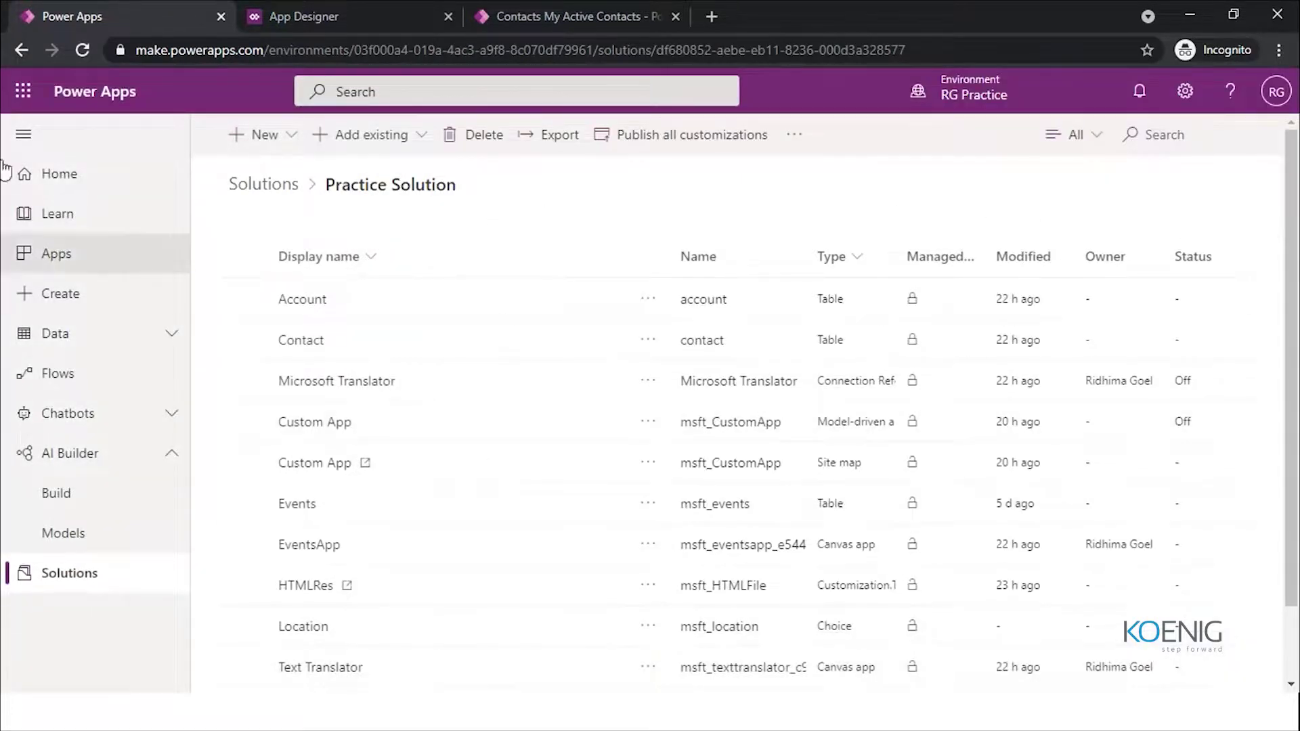
click(955, 102)
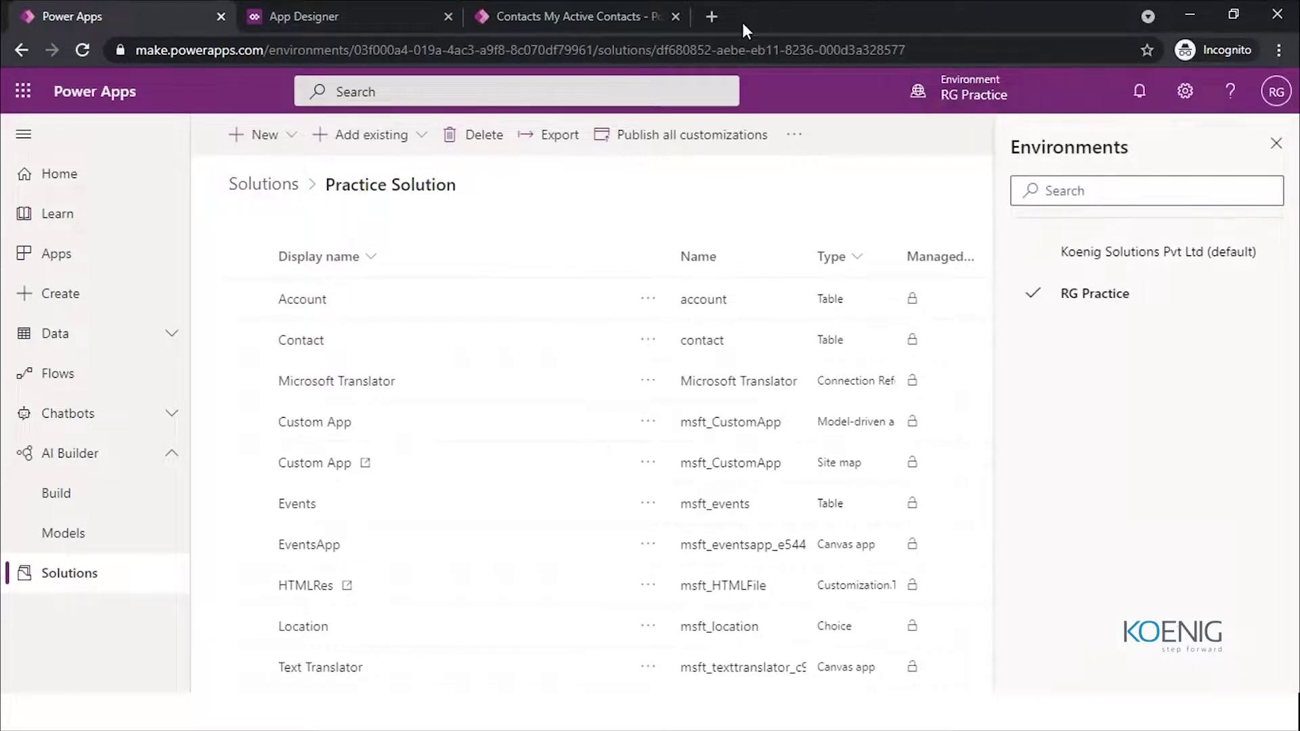
Sign out, close the remaining tabs without saving, and reload make.powerapps.com.
click(1277, 99)
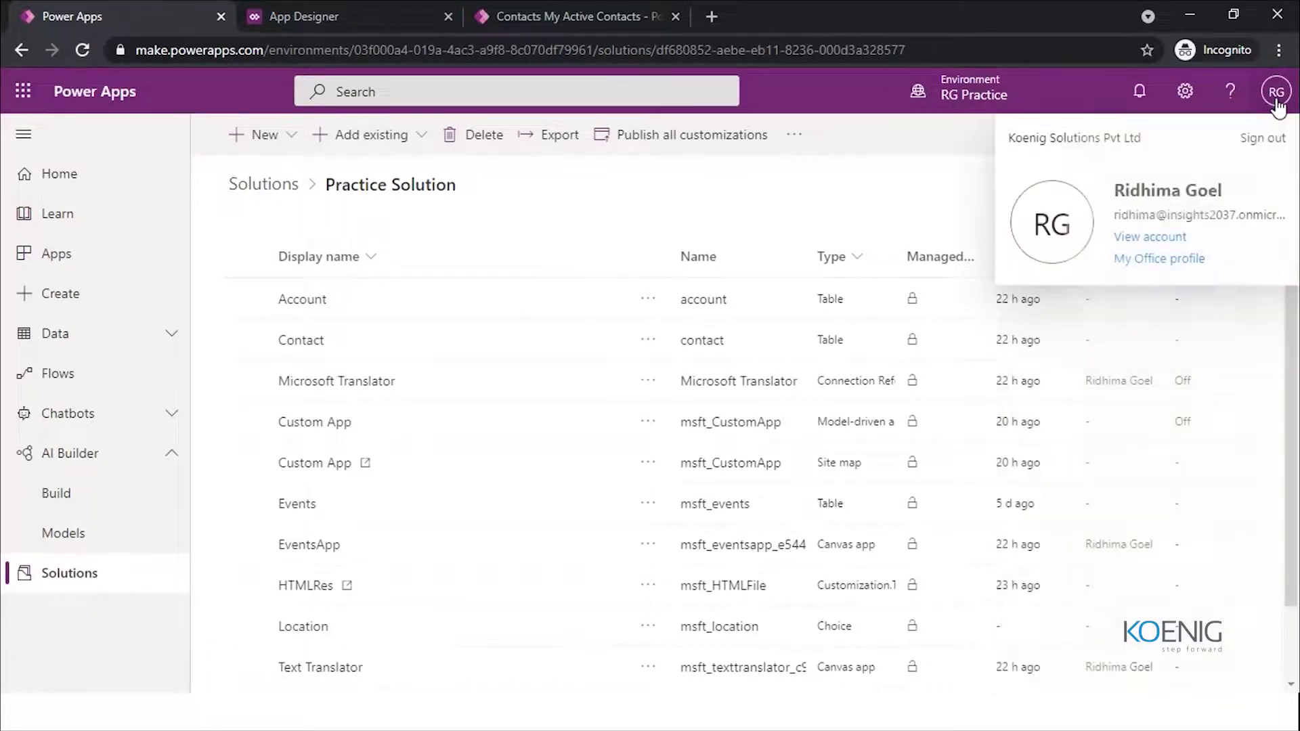
click(1264, 138)
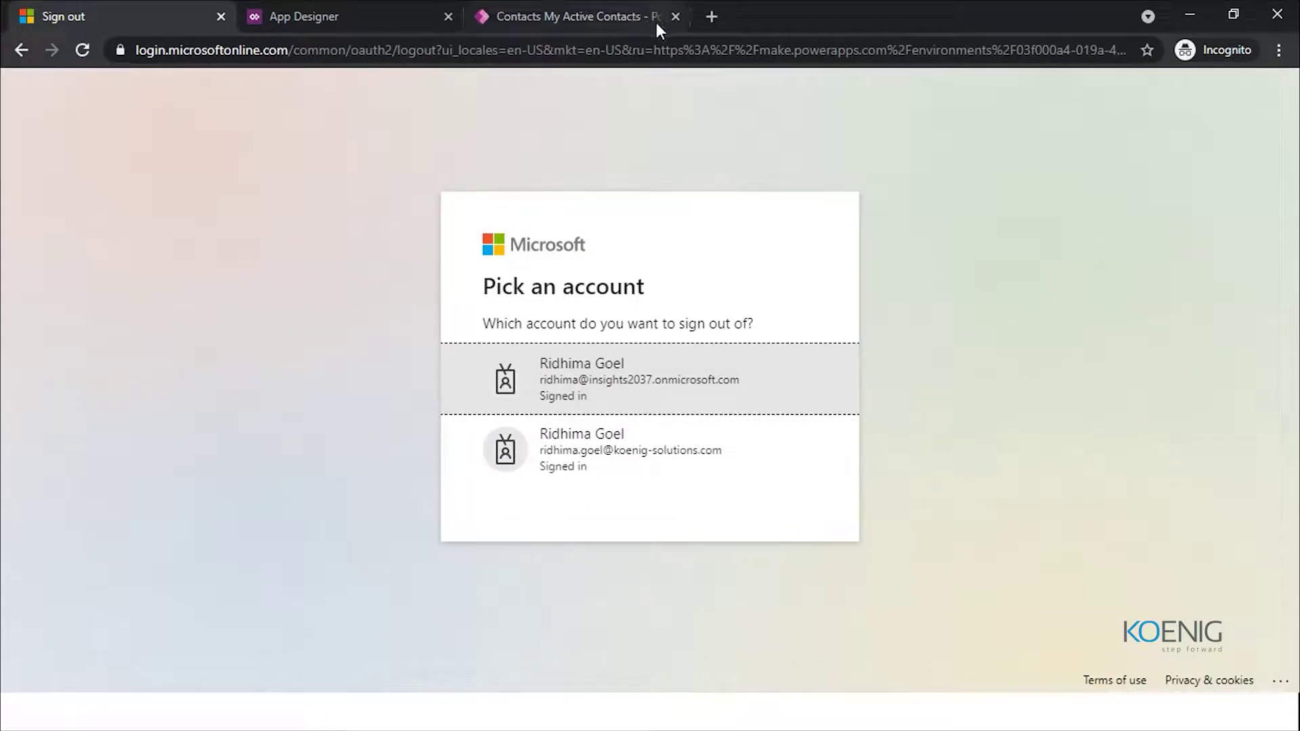
middle_click(470, 20)
click(449, 16)
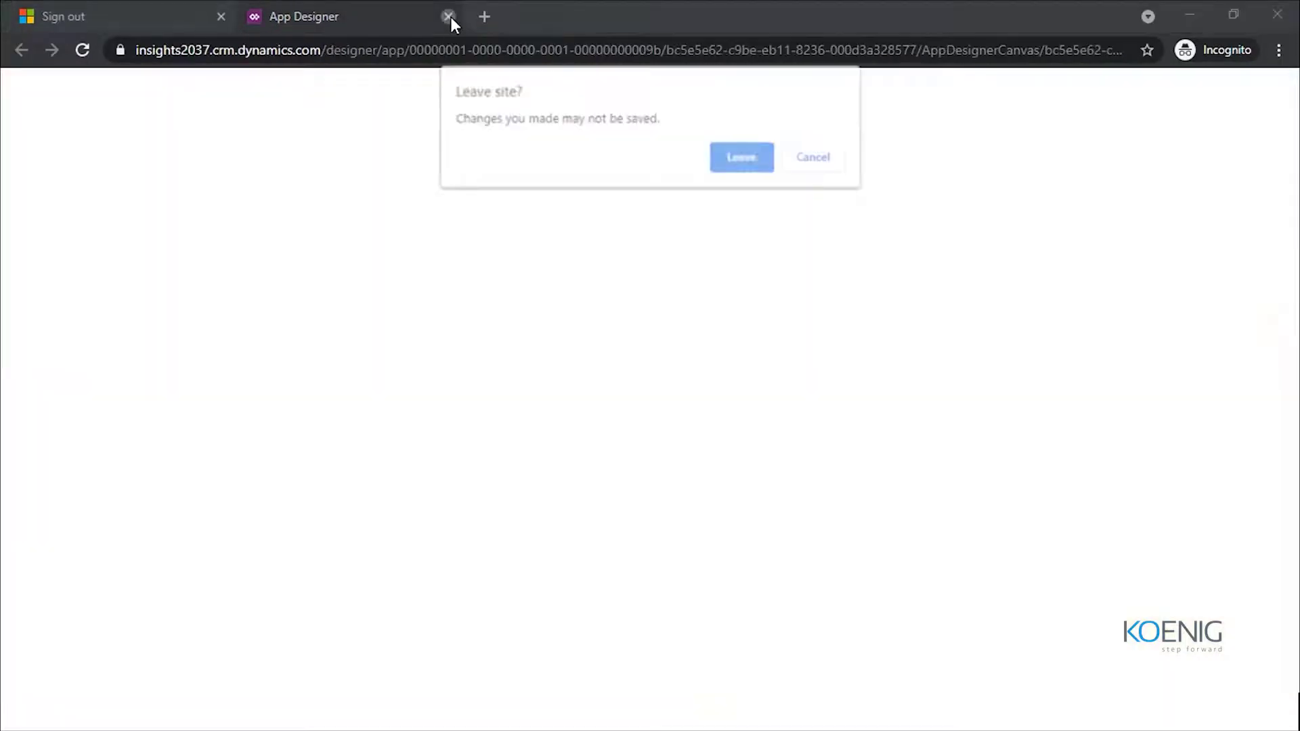
click(747, 171)
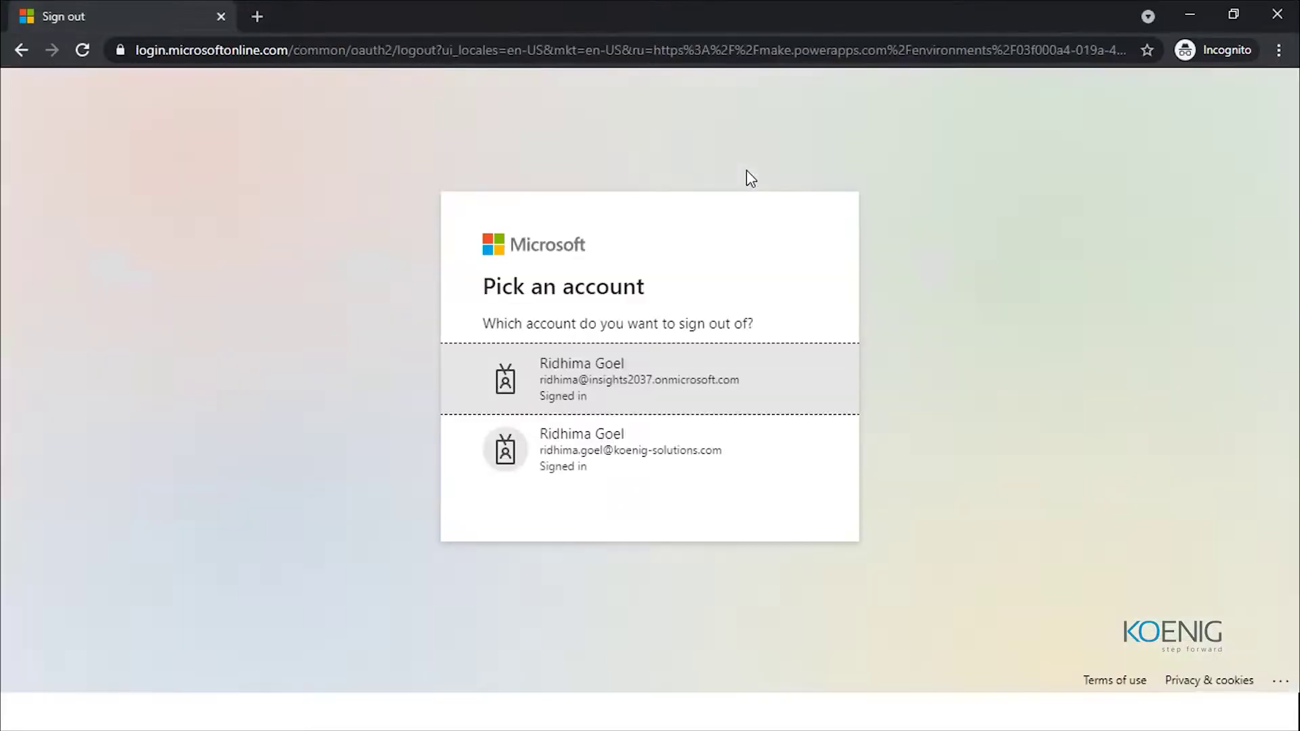
click(308, 58)
text(make)
key(Return)
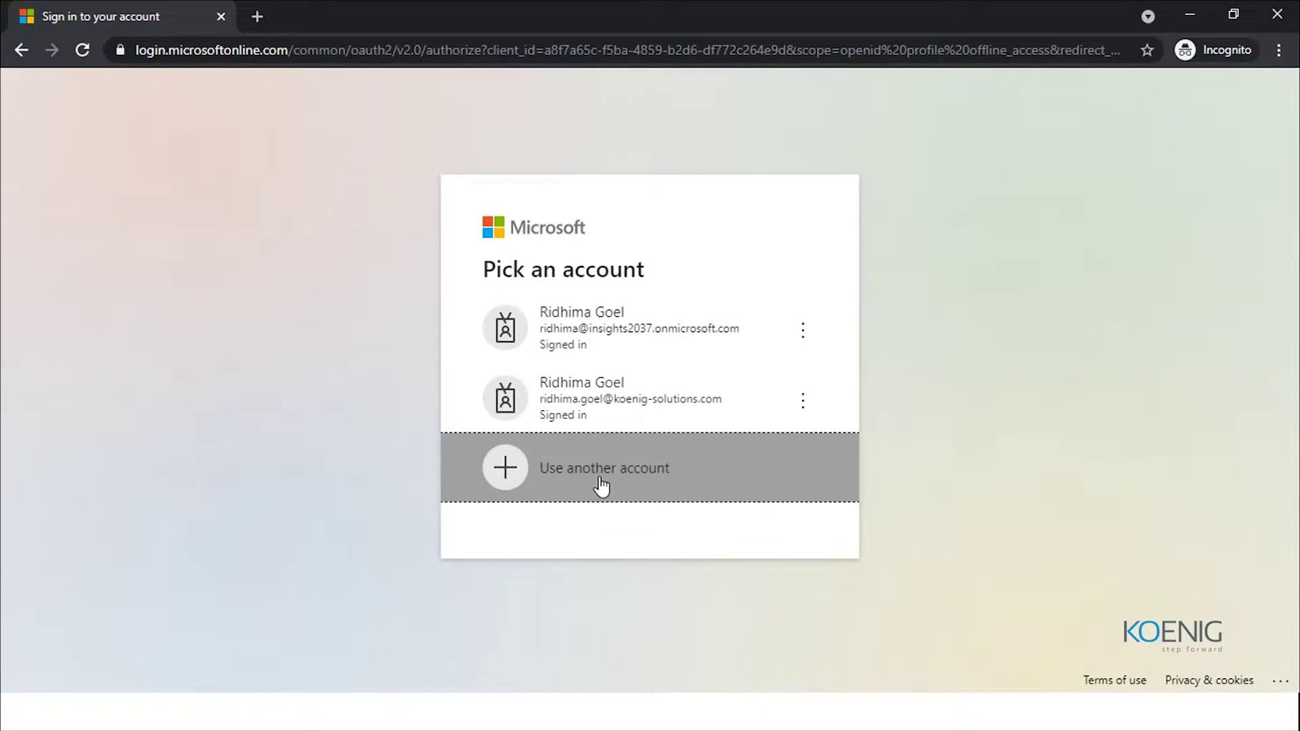
Sign in with the lab work account's e-mail and password, skipping security setup.
click(599, 482)
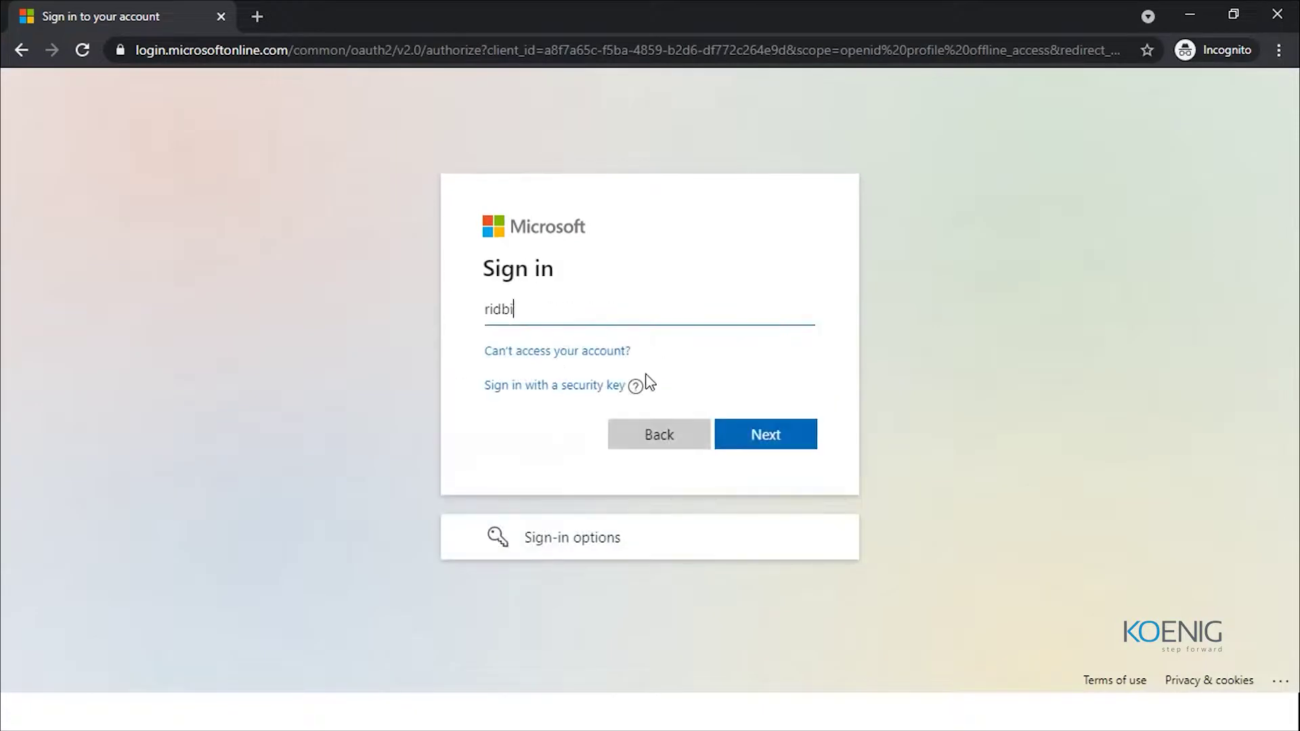
key(Return)
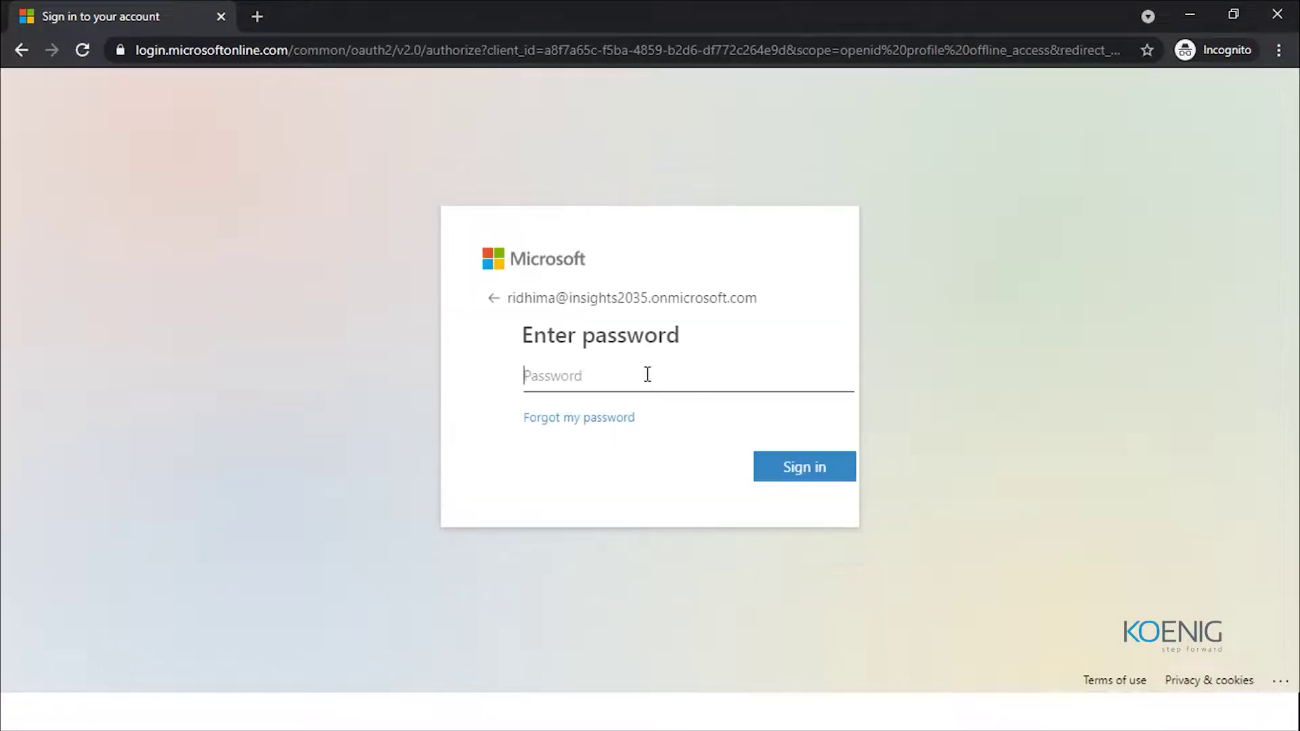
text(**********)
key(Return)
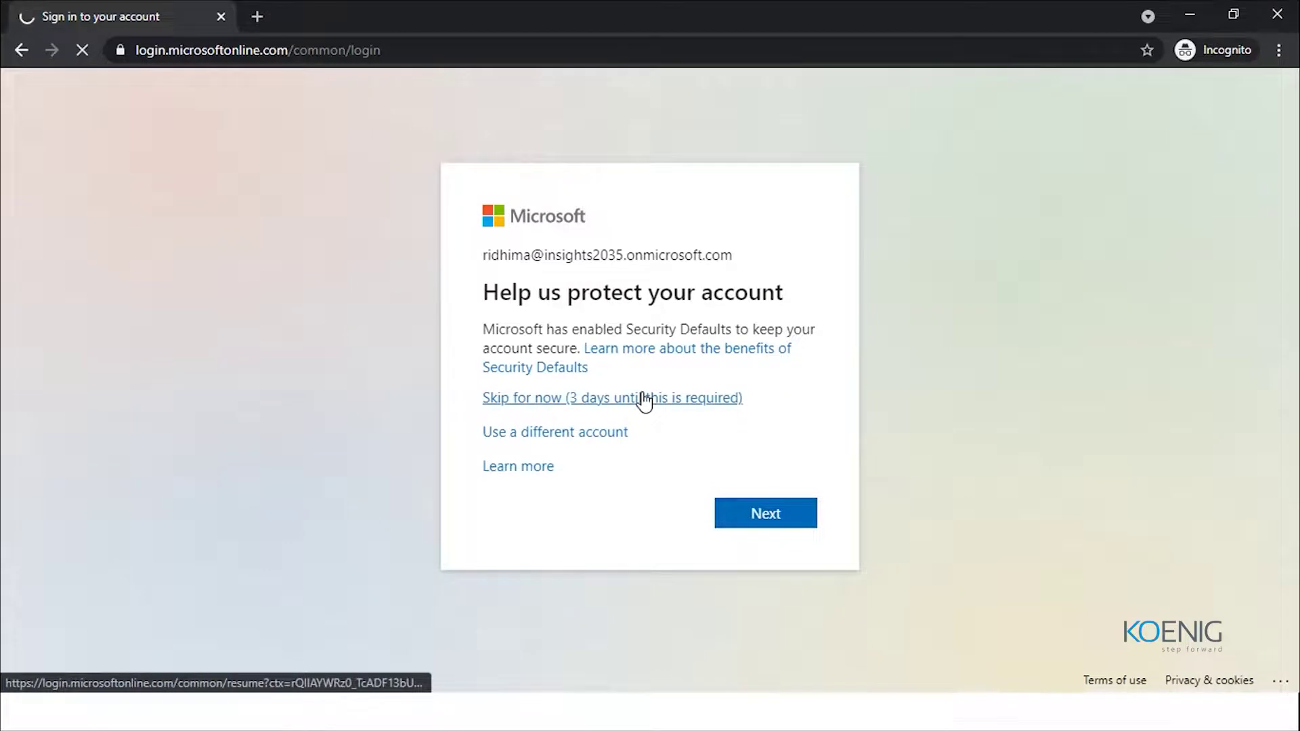
click(640, 396)
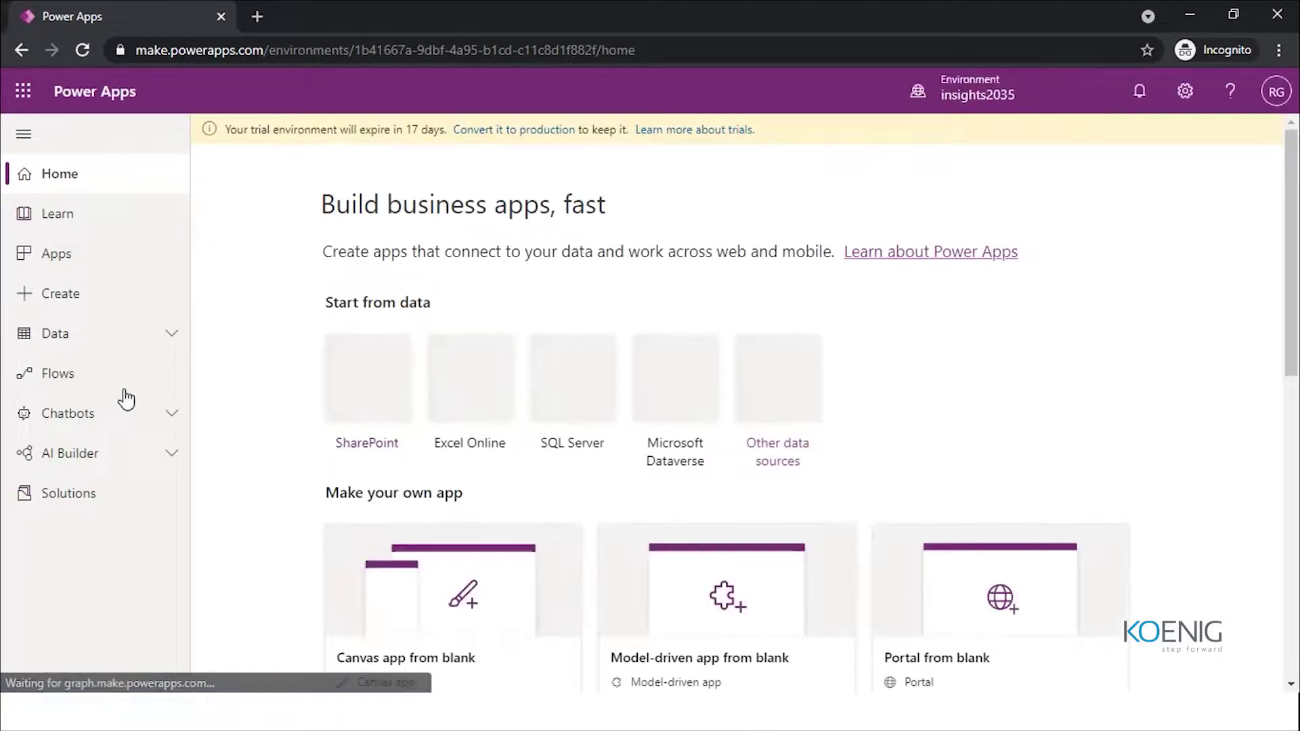
Launch Sales Hub from the Apps list, then return to make.powerapps.com.
click(91, 272)
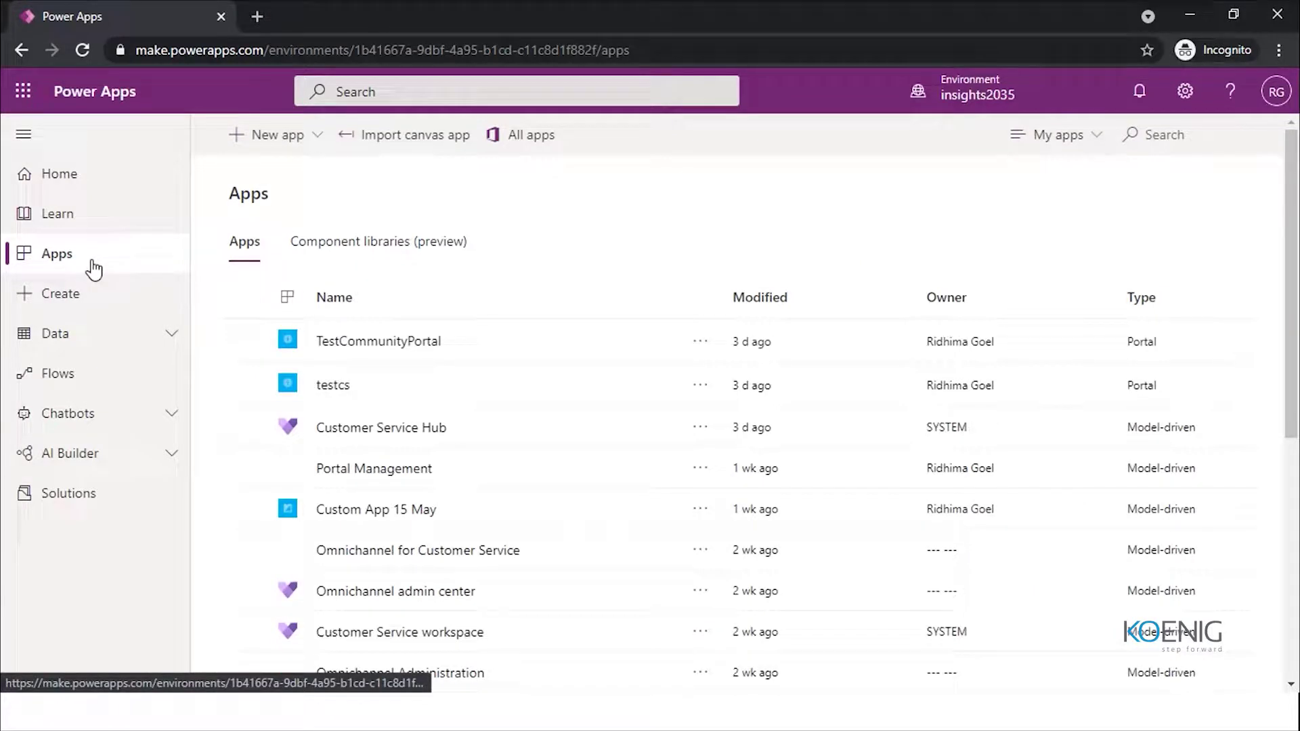
scroll(413, 474, down, 4)
scroll(407, 379, down, 3)
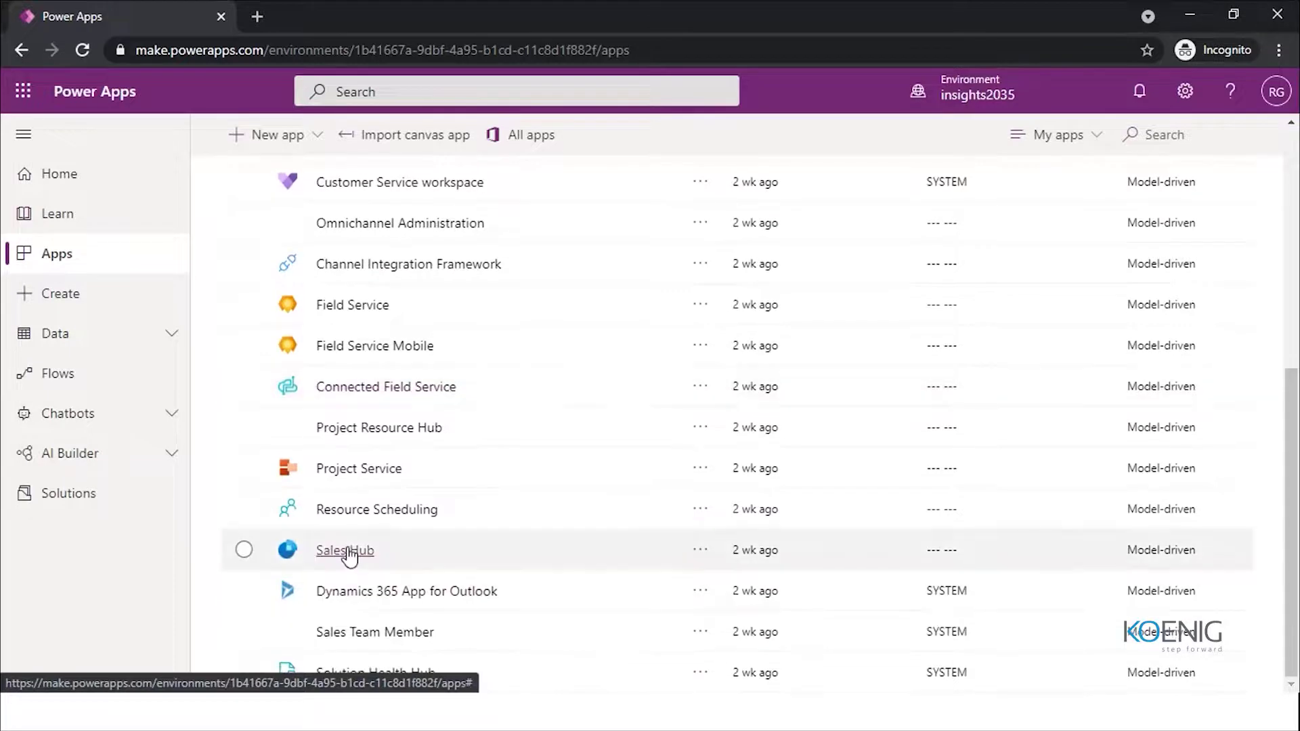
click(346, 552)
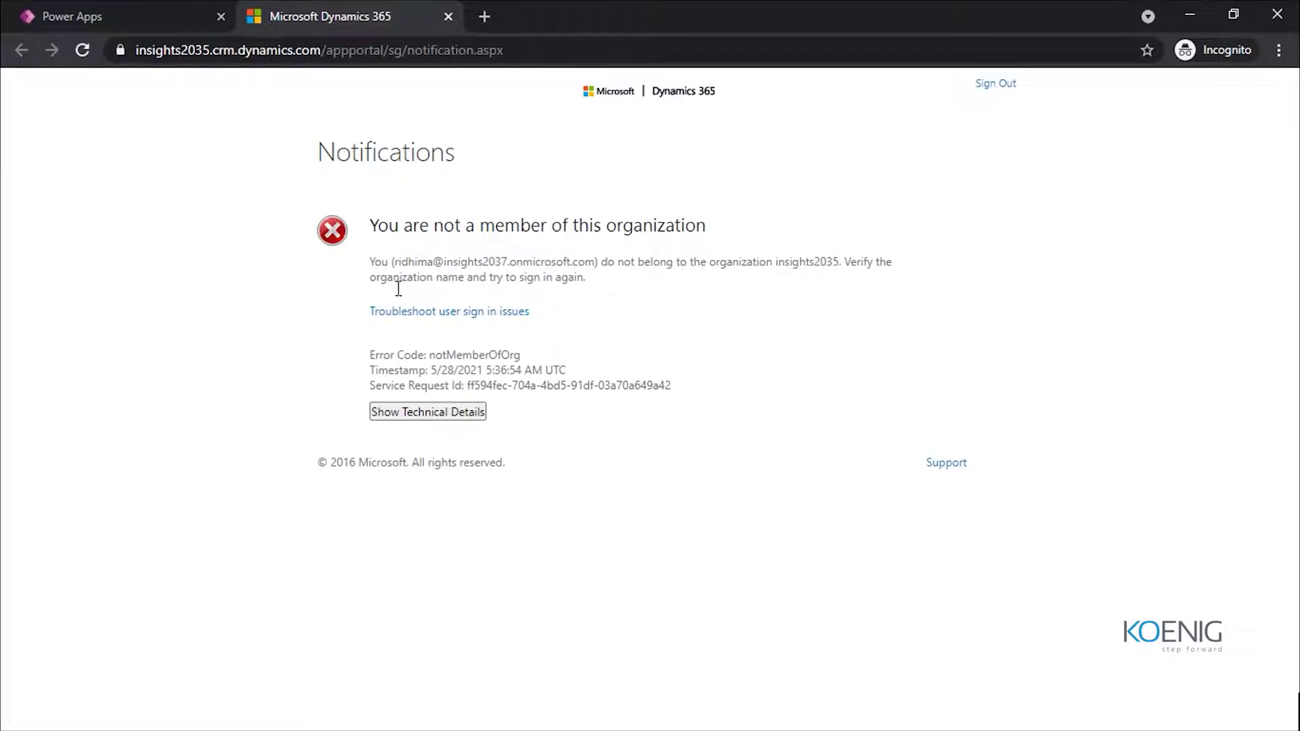
click(396, 50)
text(make.powerapps.com)
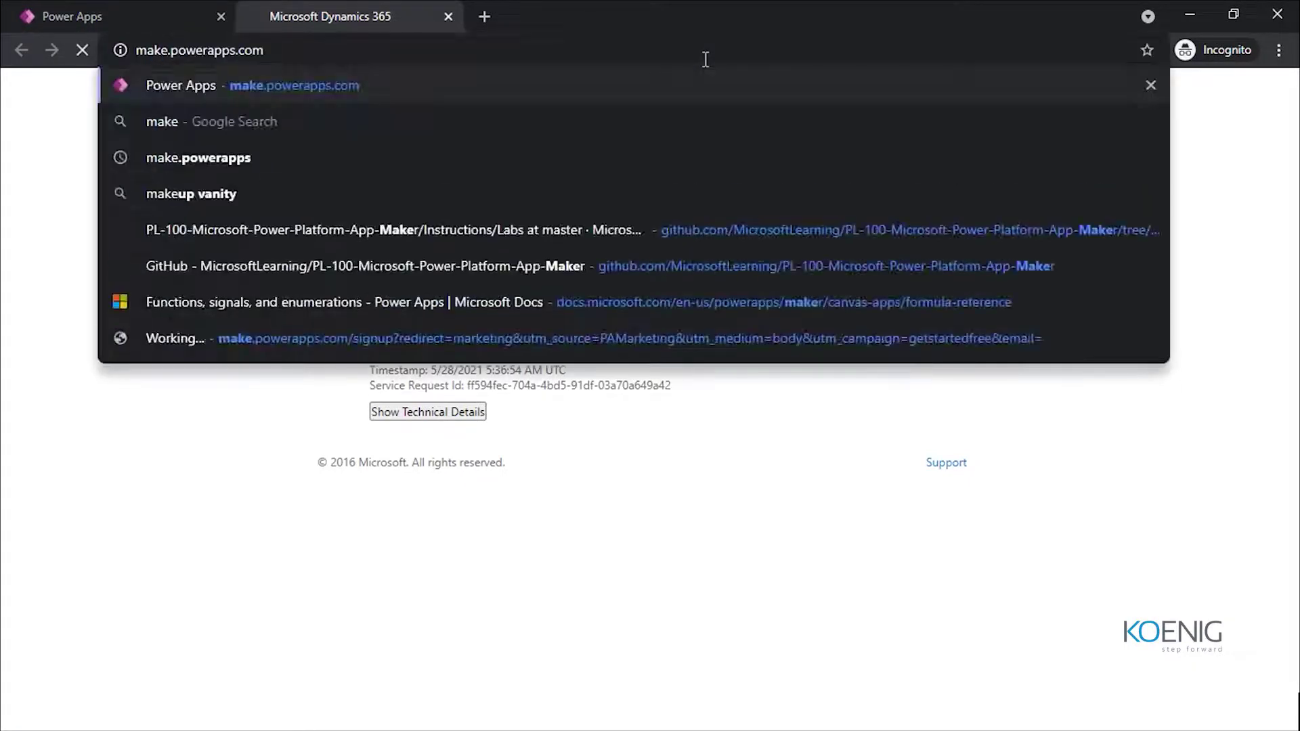
key(Return)
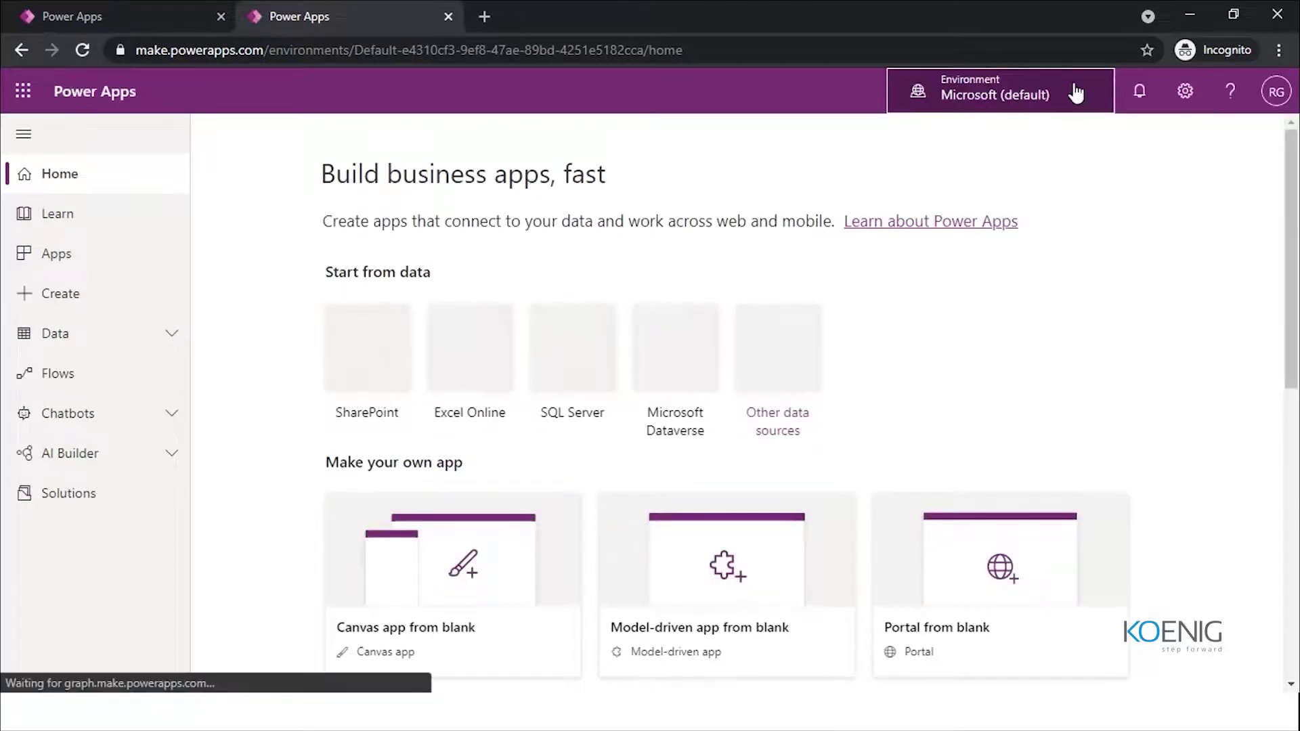
Switch to the insights2035 environment and launch Customer Service Hub.
click(1074, 92)
click(1145, 377)
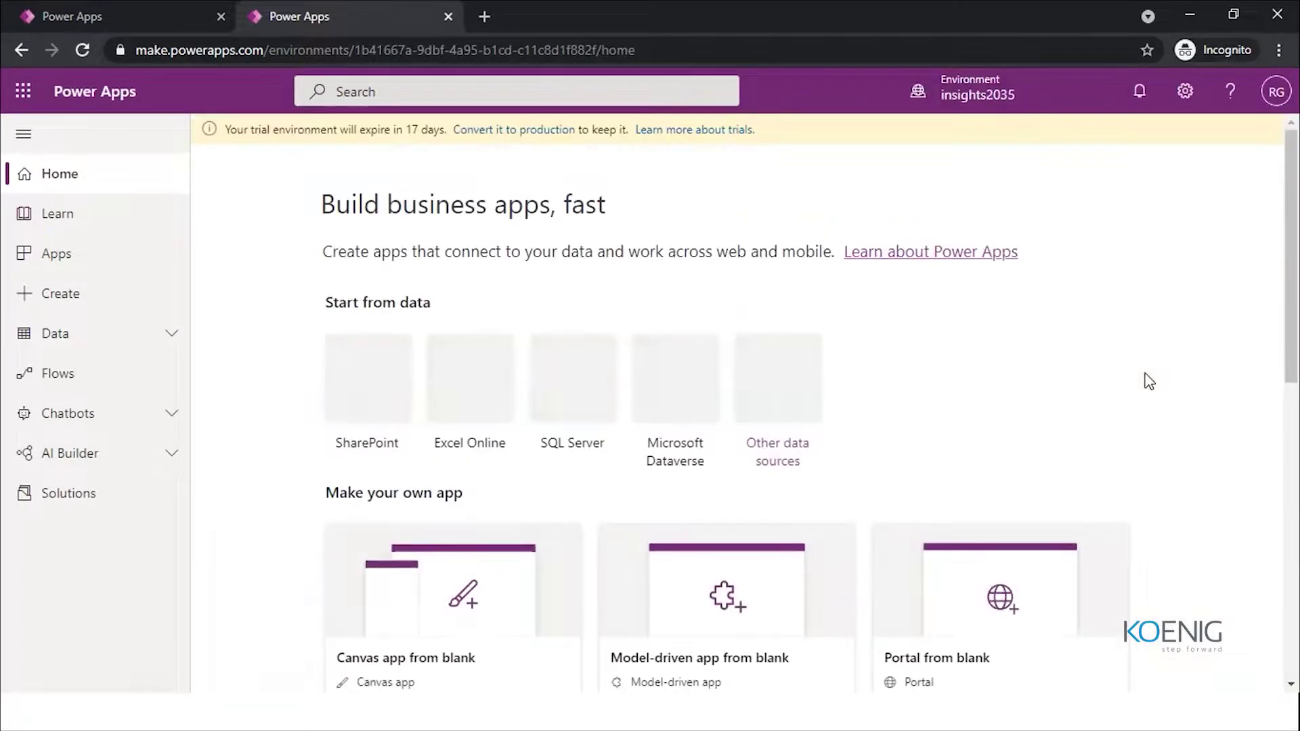
click(162, 339)
click(119, 272)
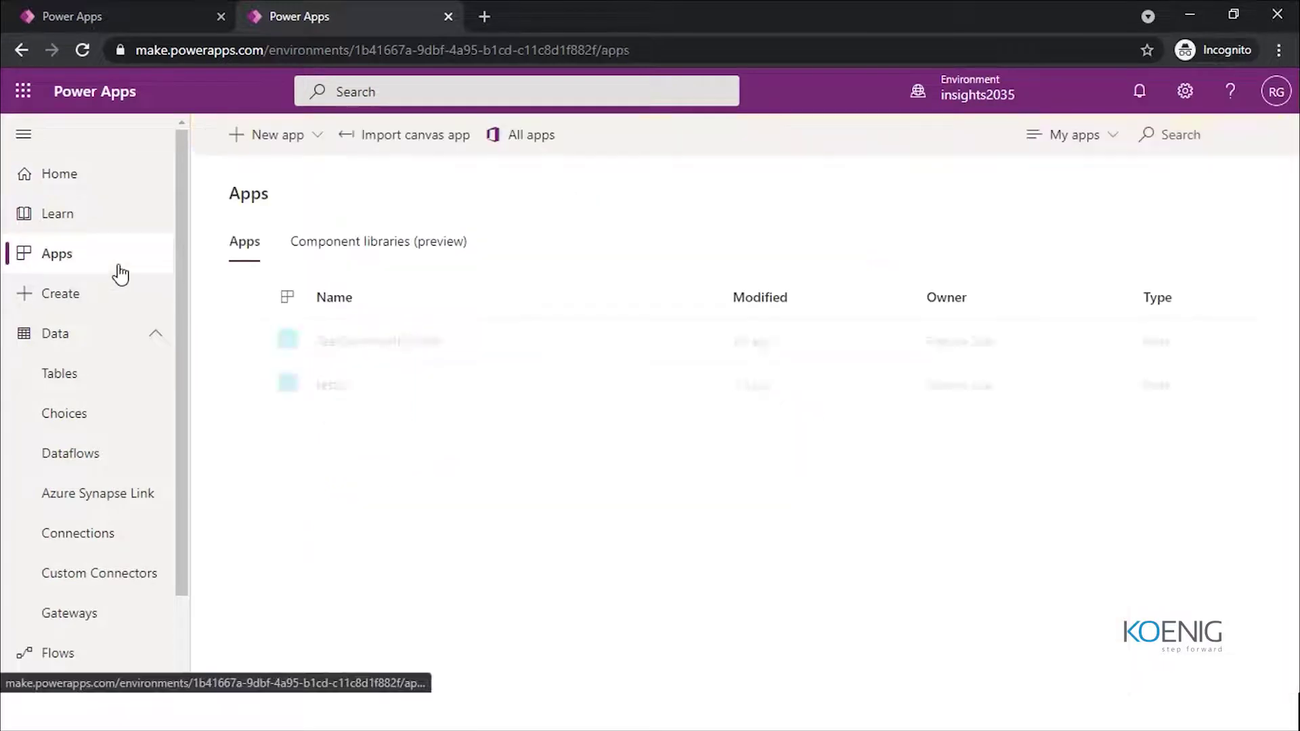
scroll(400, 529, down, 1)
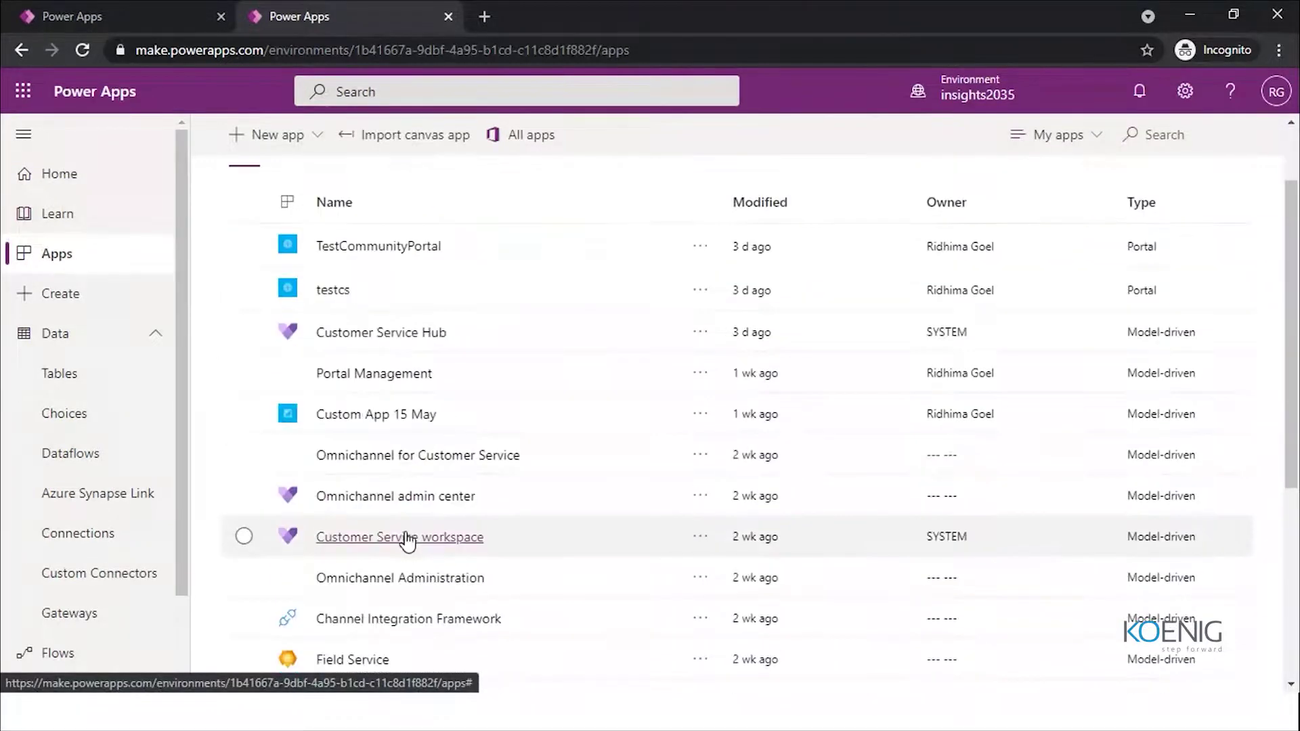
click(357, 335)
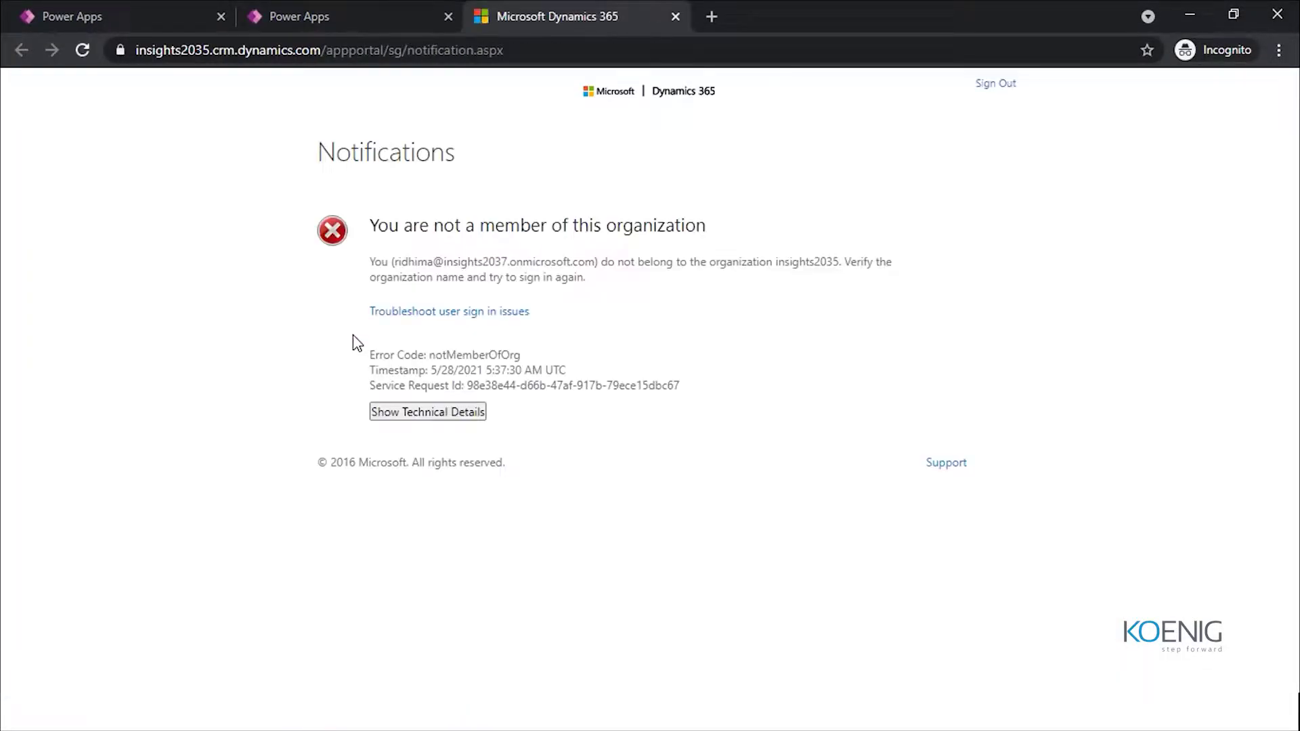
Check the sign-in troubleshooting help, then sign out of Dynamics 365.
click(457, 313)
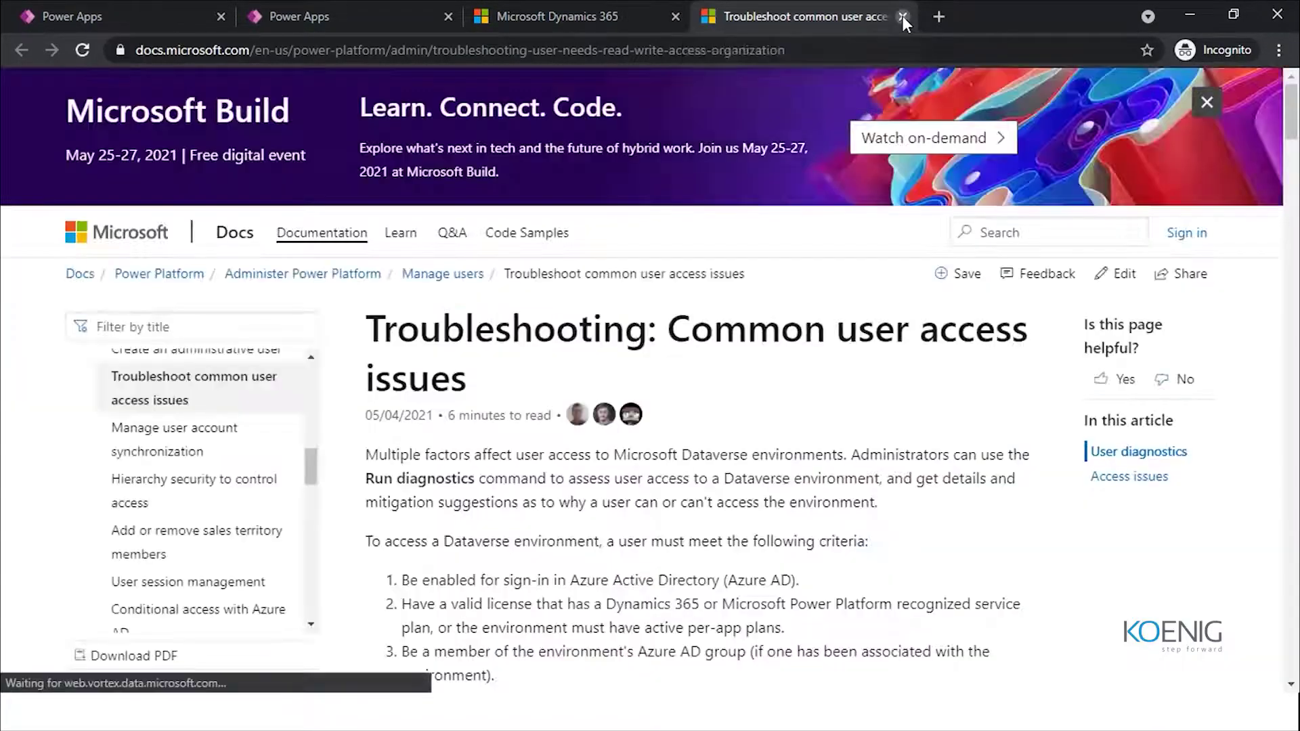
click(902, 17)
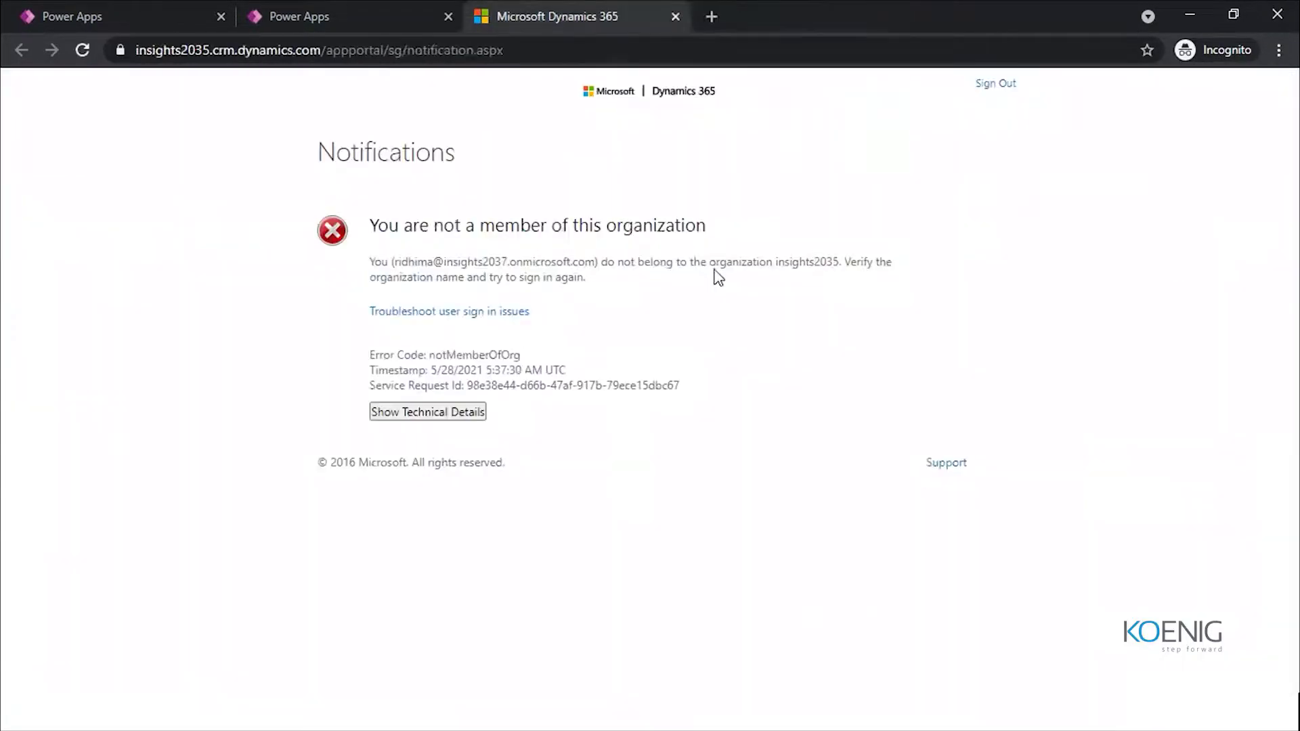
click(981, 87)
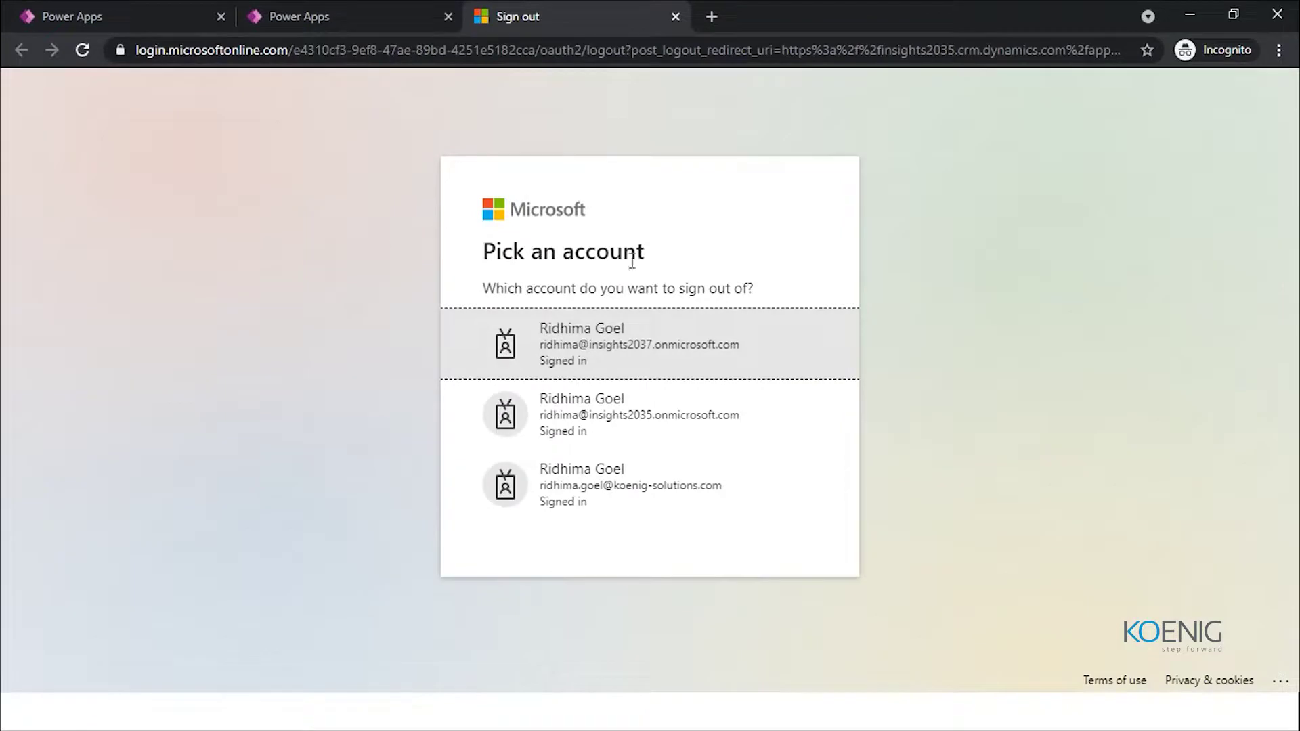
Sign out the mismatched account and relaunch Customer Service Hub with the insights2035 account.
click(221, 16)
click(648, 343)
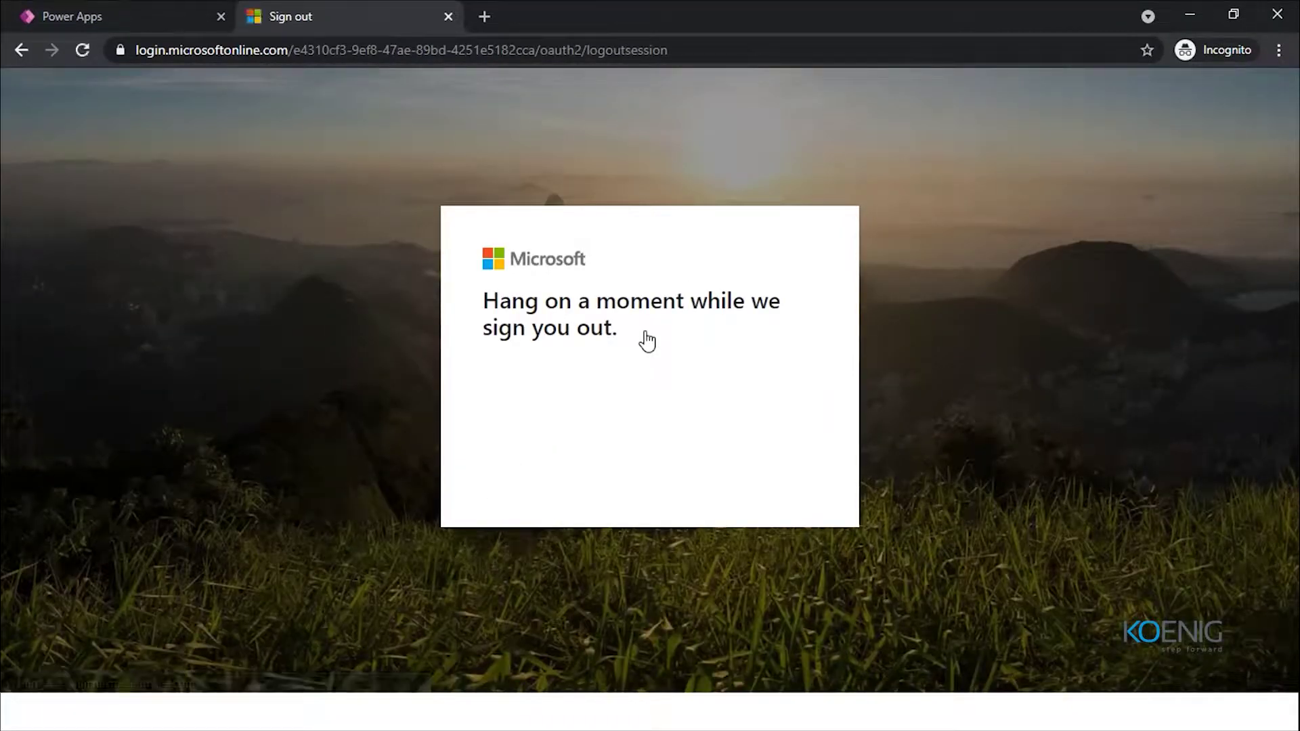
click(345, 50)
click(128, 13)
click(420, 330)
click(675, 16)
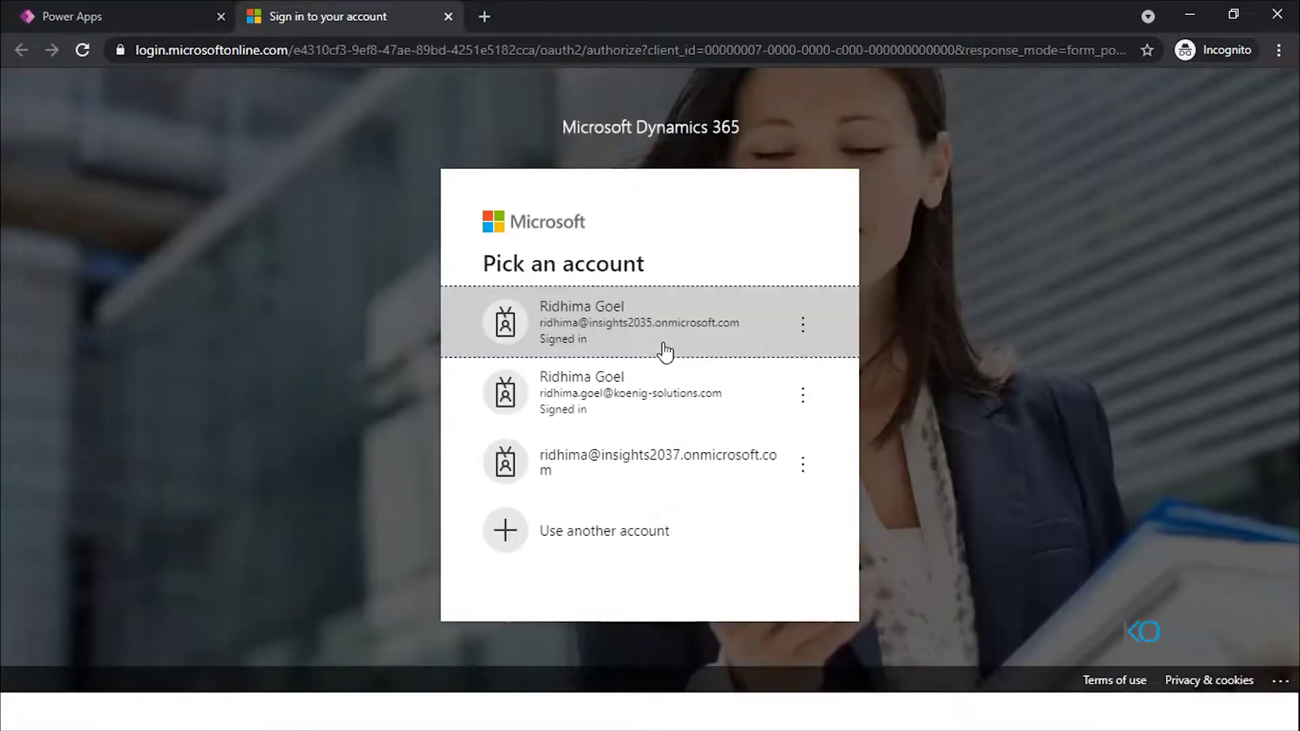
click(665, 349)
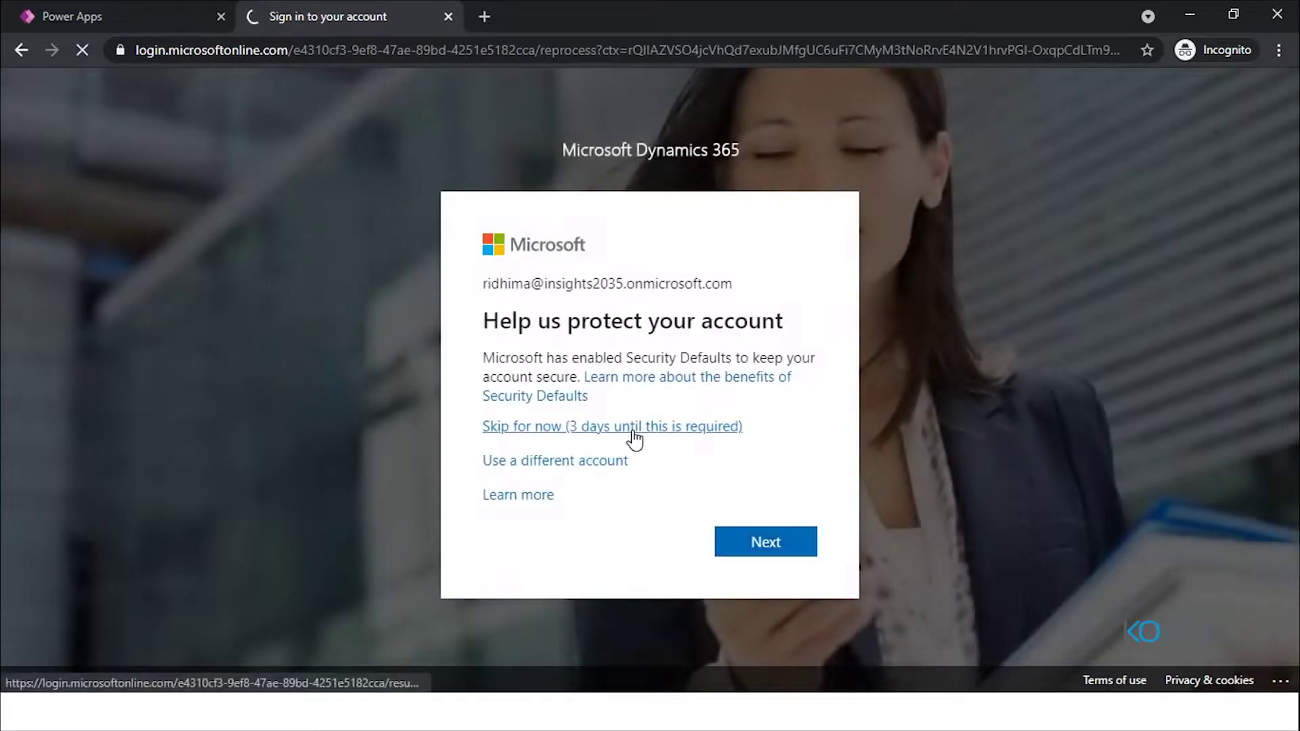
click(633, 432)
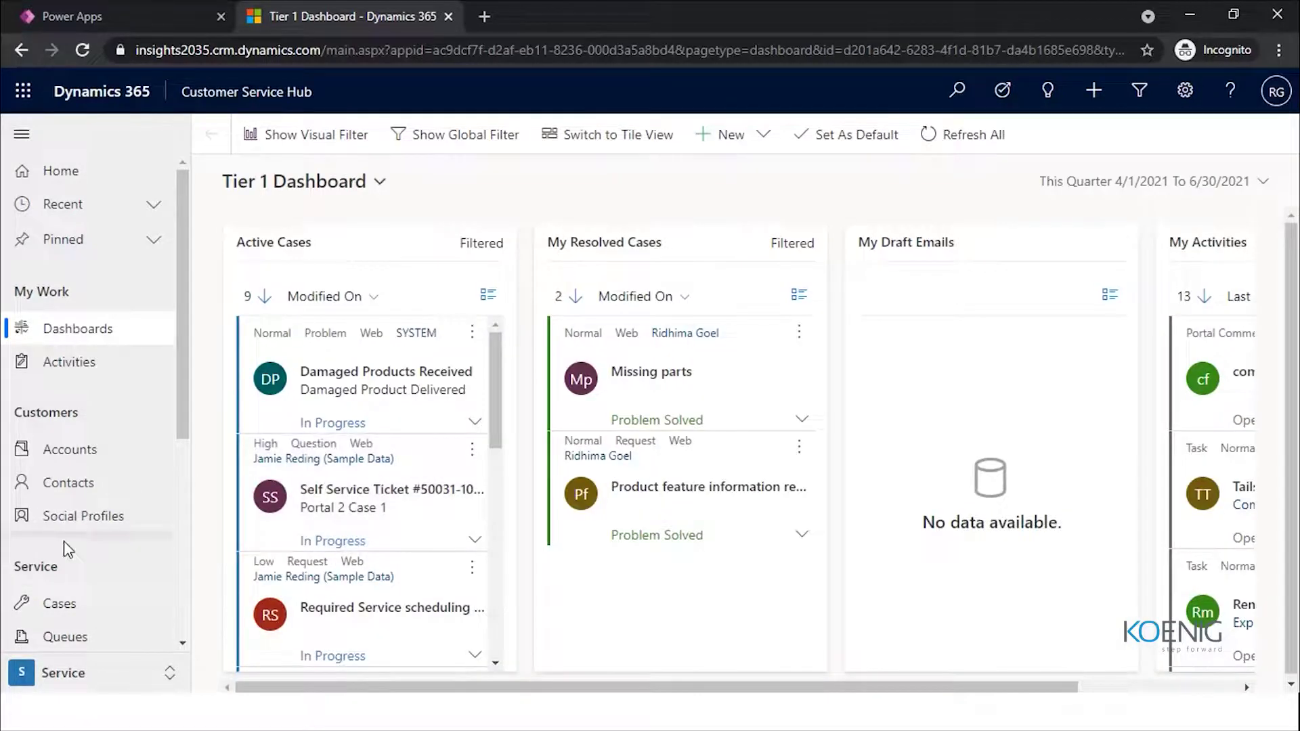
Open Cases in the sitemap and reload to show My Active Cases.
scroll(459, 445, down, 2)
click(98, 610)
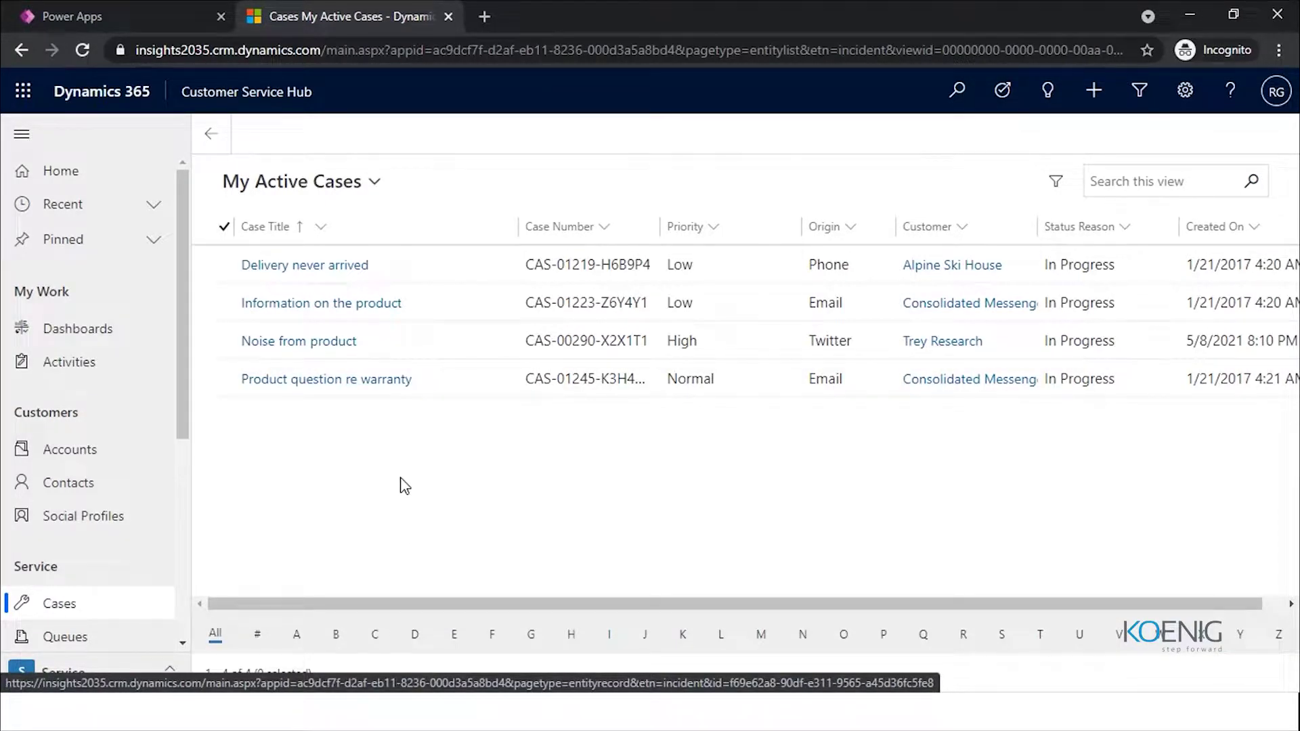
click(82, 49)
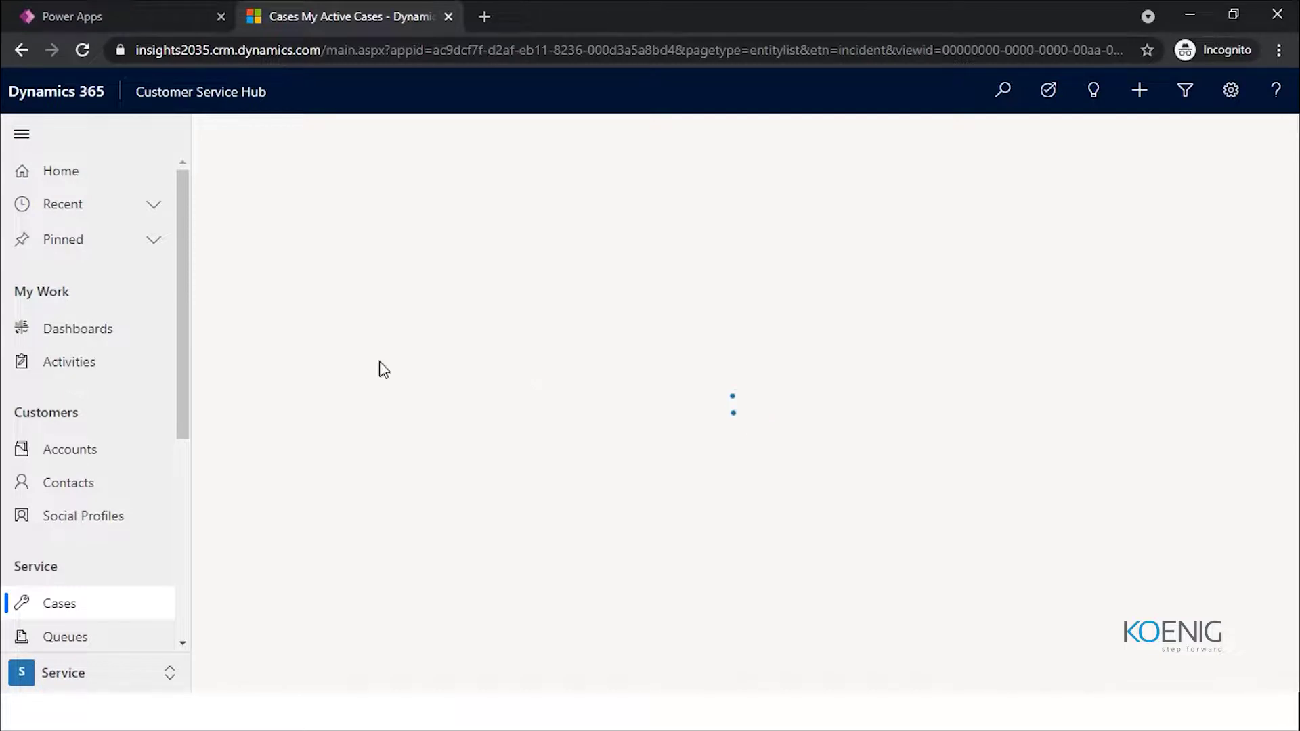
Open the Delivery never arrived case and move its Phone to Case Process to Research.
click(246, 271)
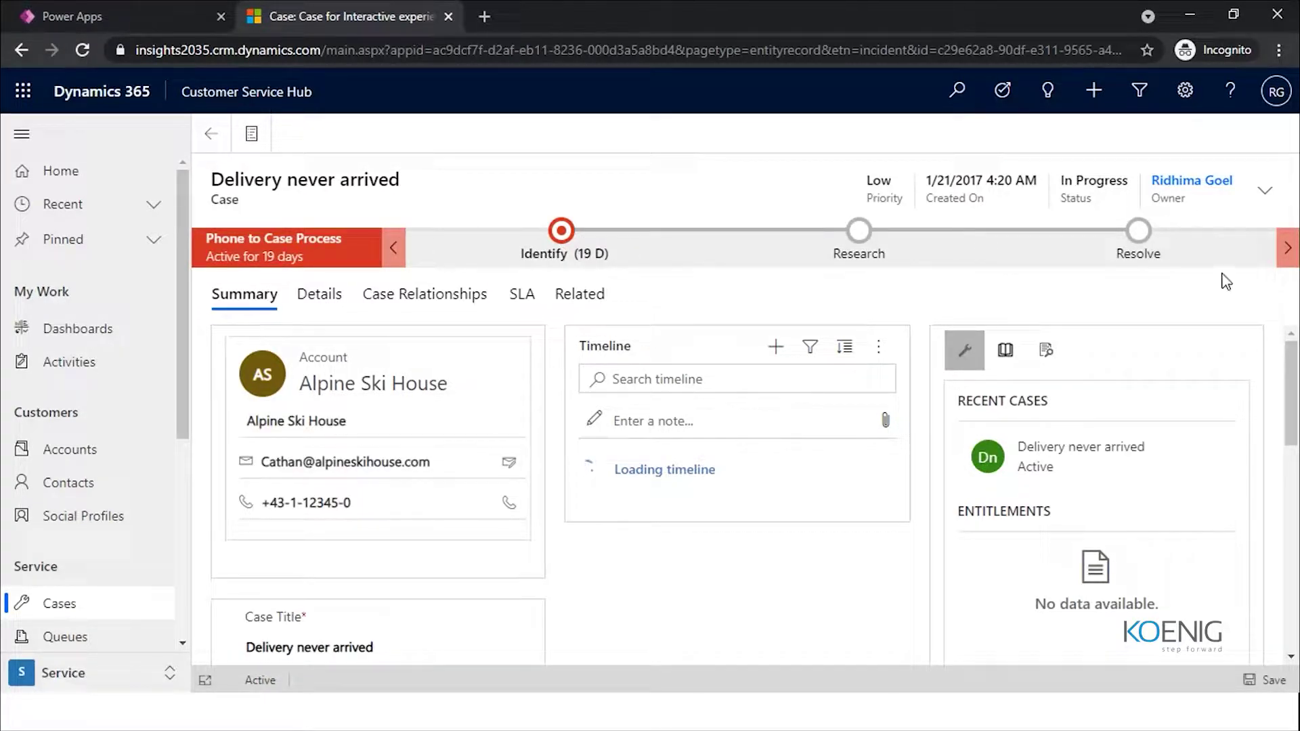
click(576, 246)
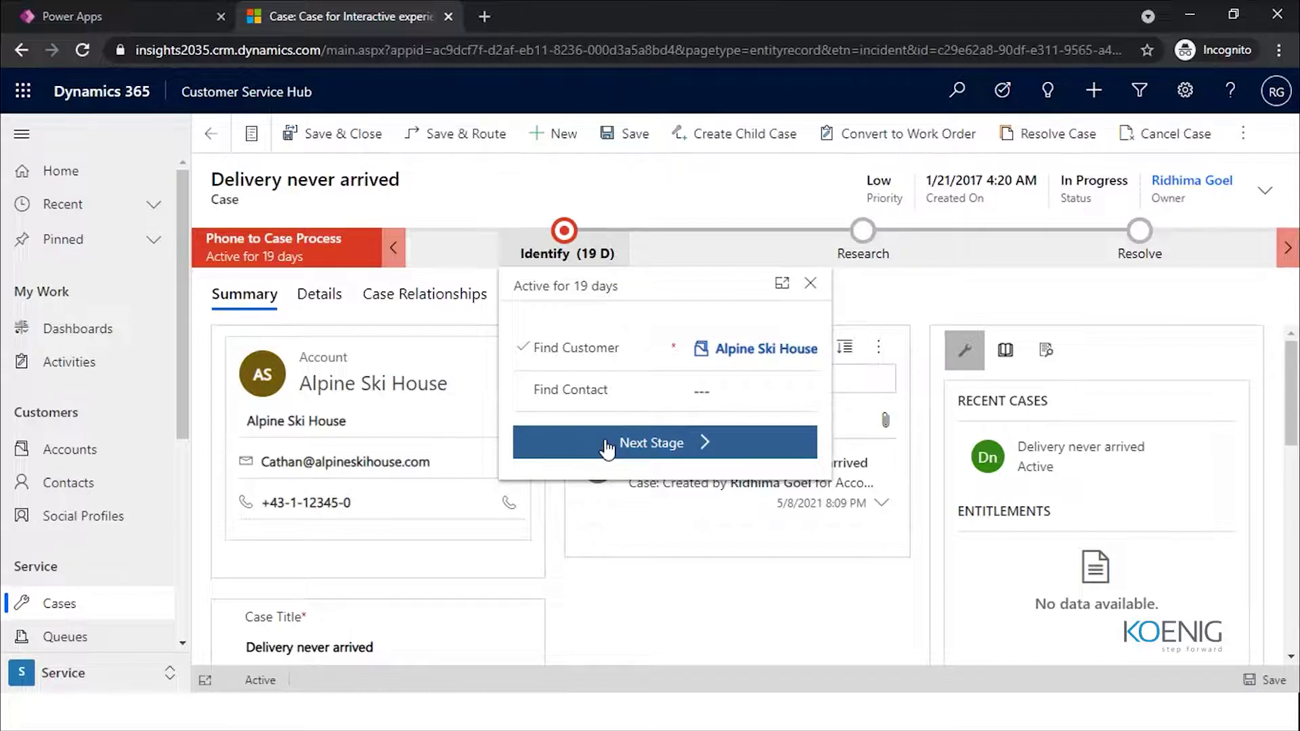
click(714, 448)
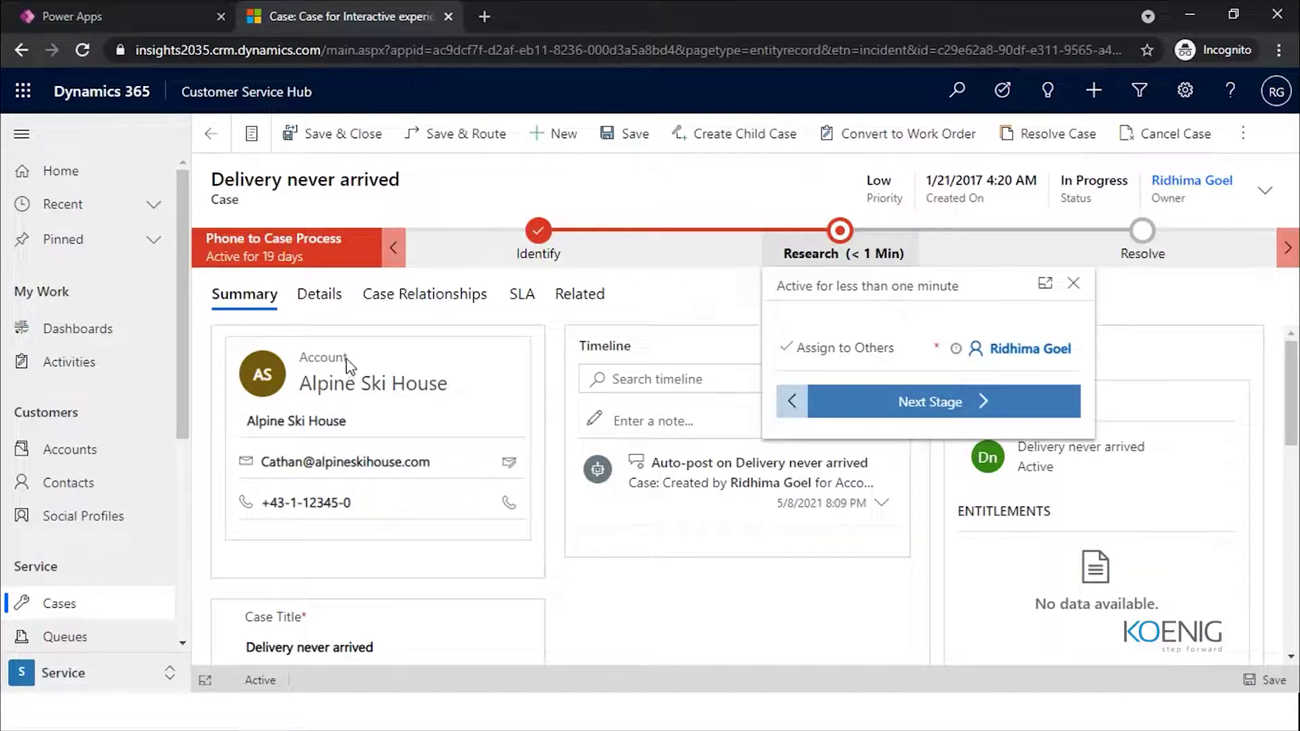
click(1277, 92)
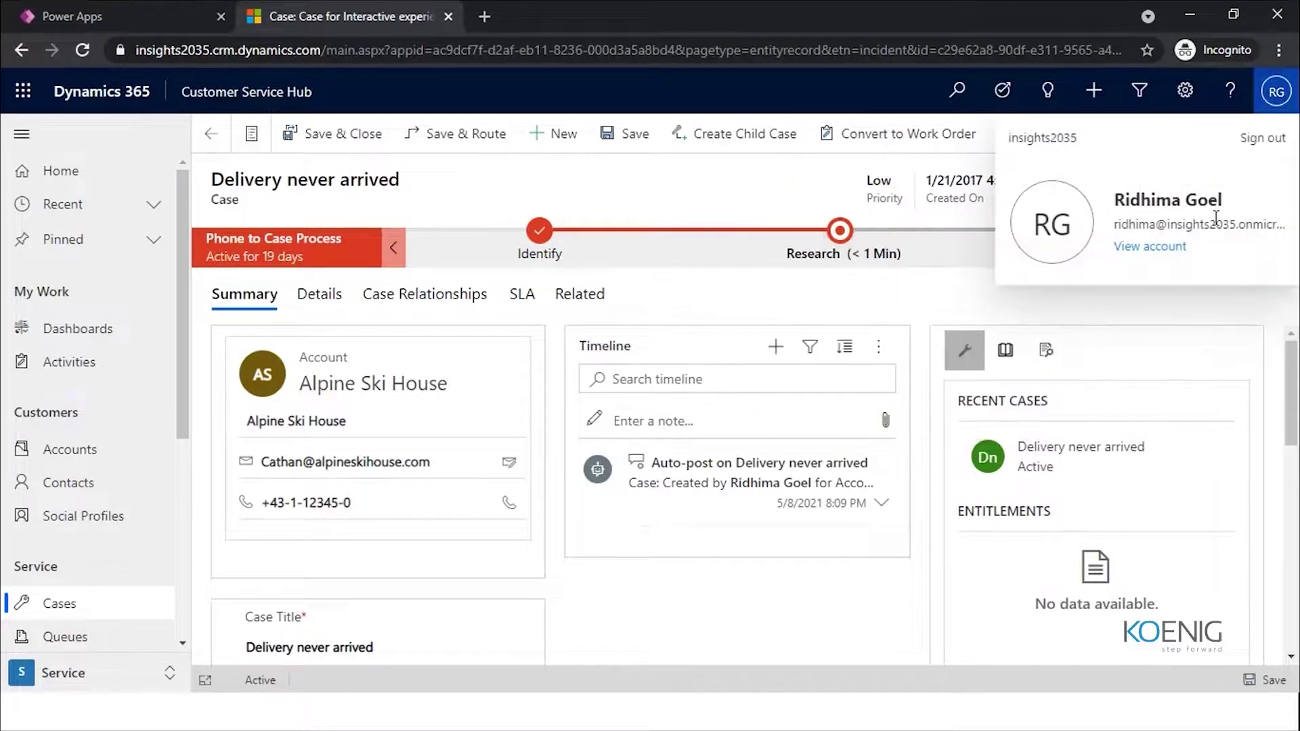
Sign out of Customer Service Hub and Power Apps, choosing the account to sign out.
click(1257, 139)
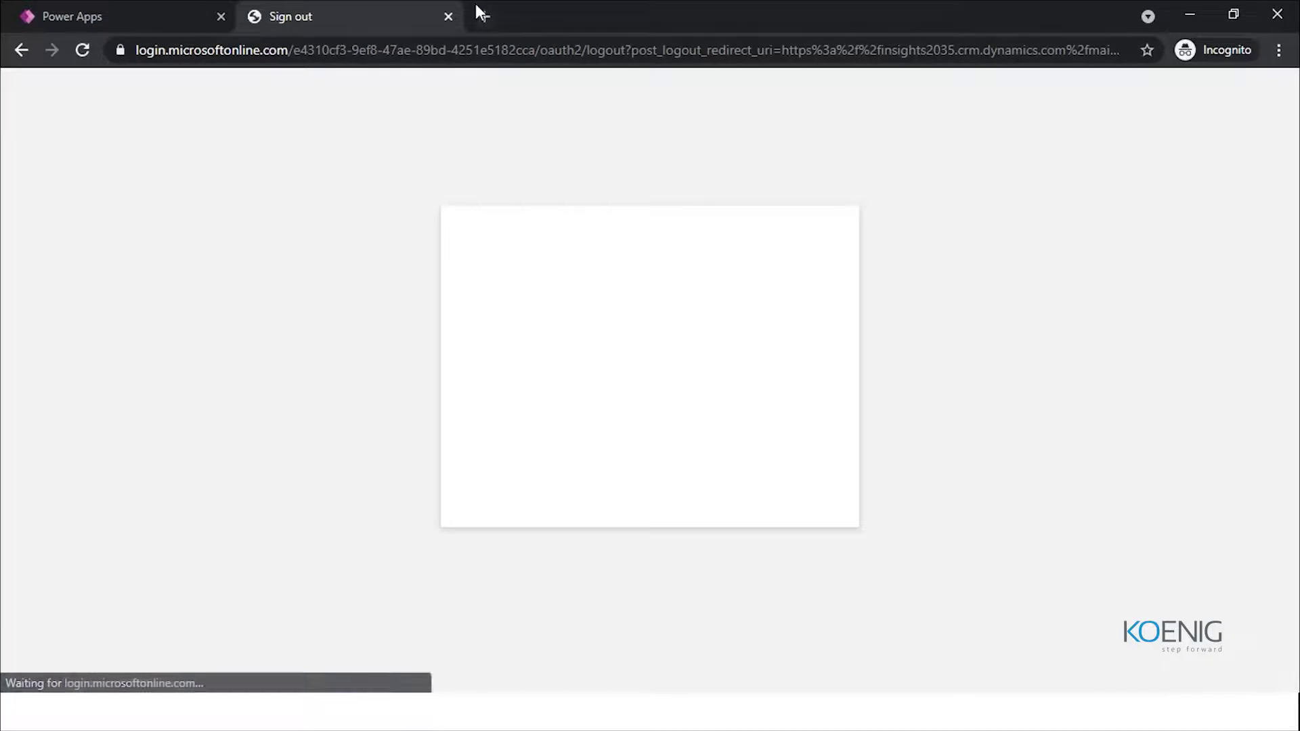
click(448, 16)
click(1276, 92)
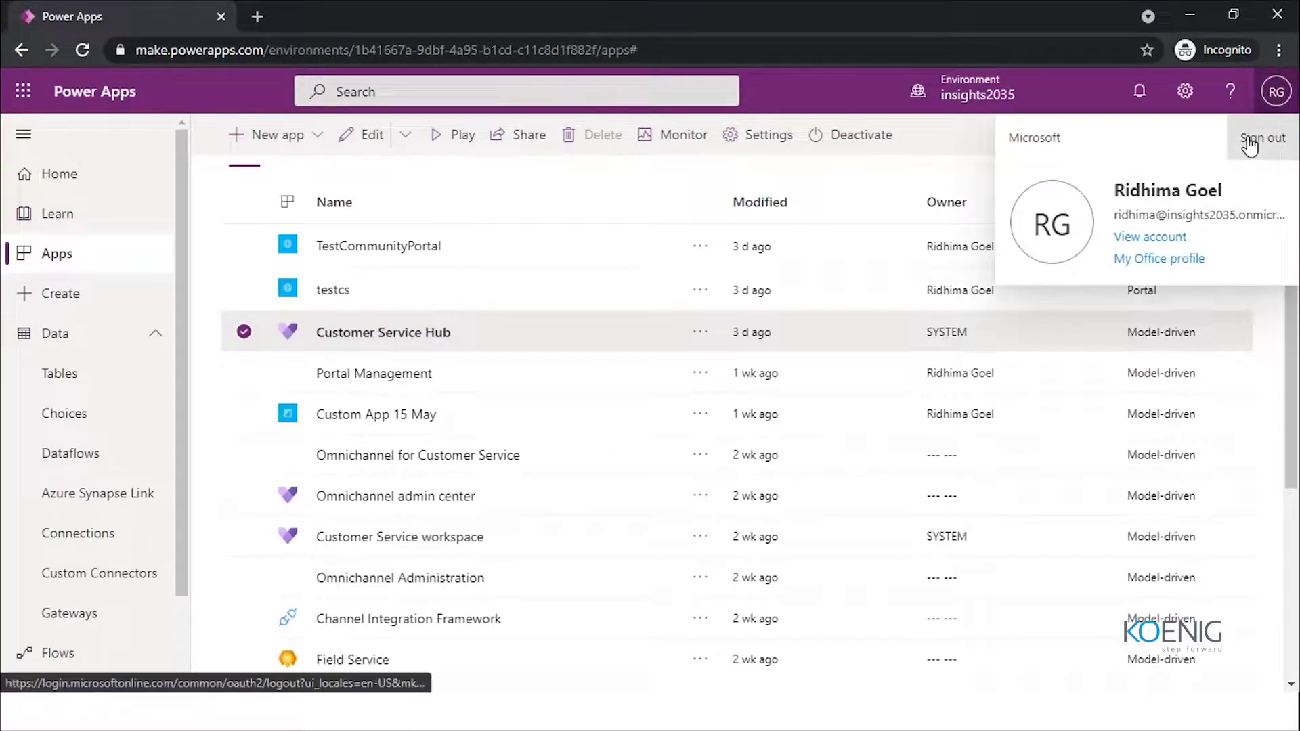
click(1250, 142)
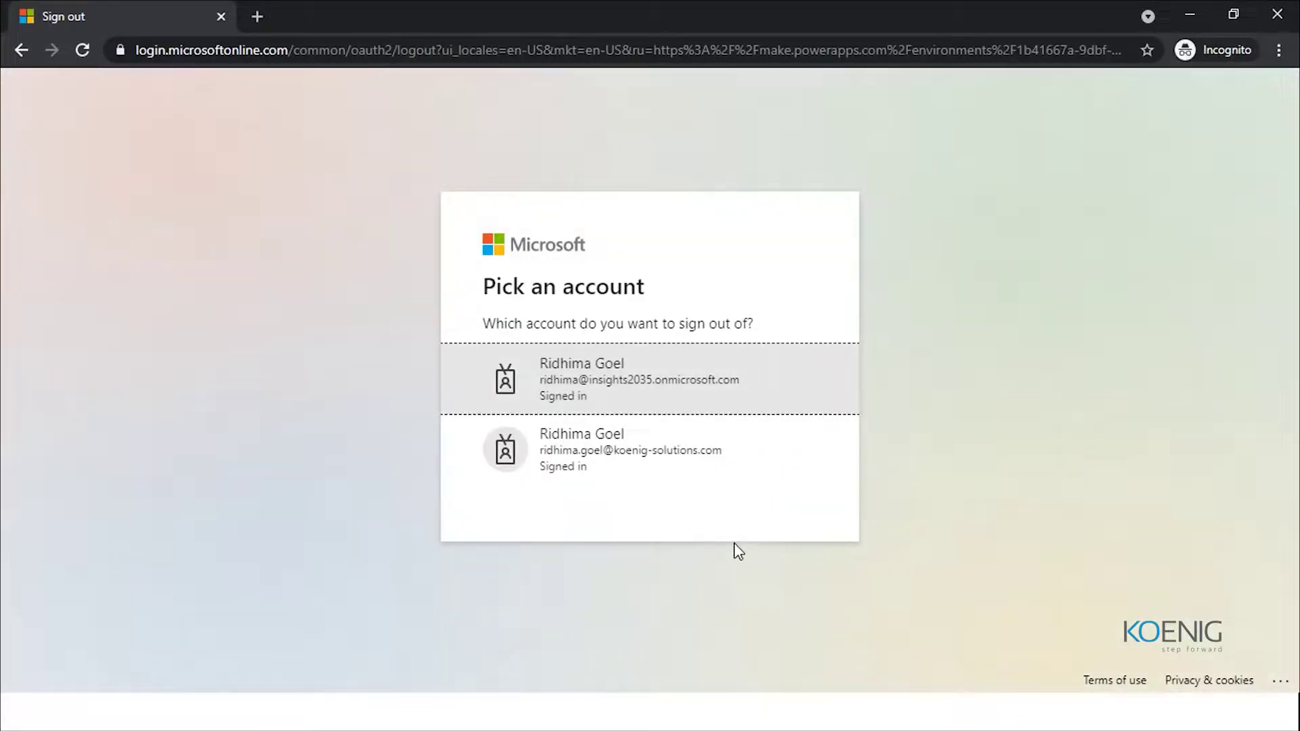
click(653, 353)
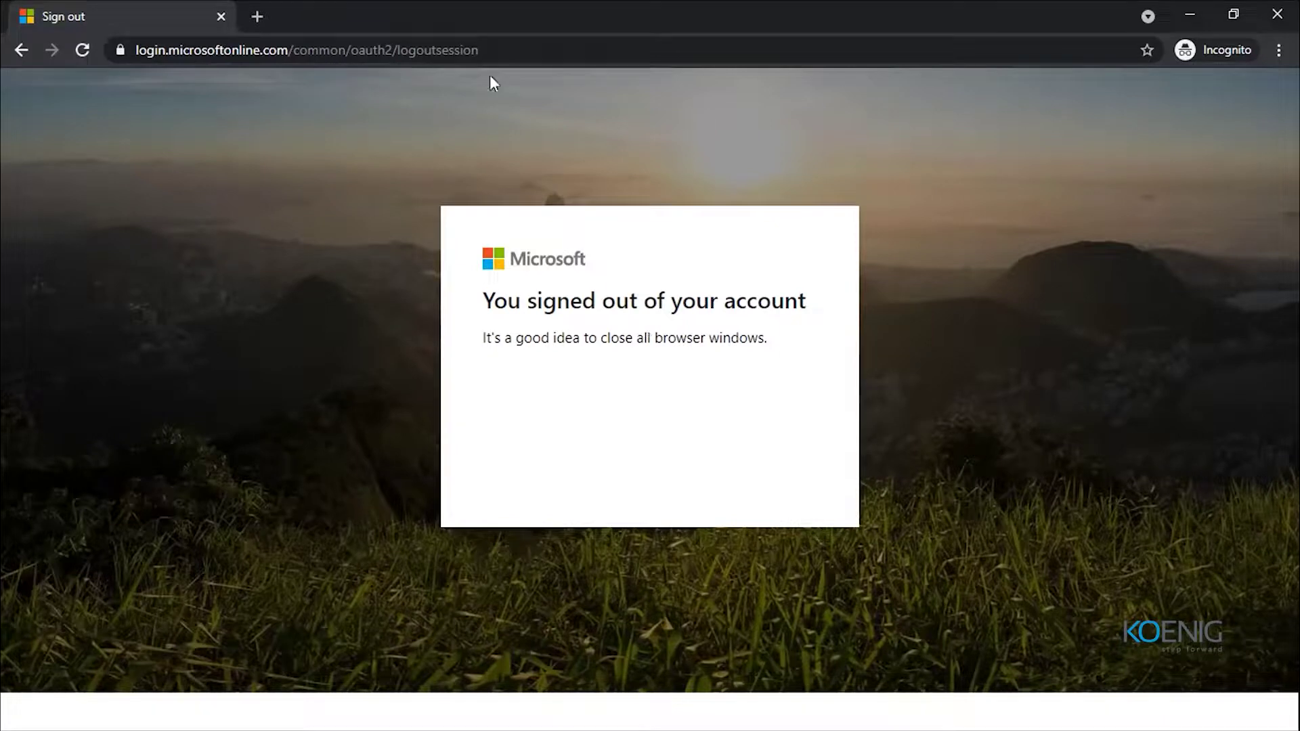
Reload make.powerapps.com and sign out of the account shown there.
click(516, 40)
text(mae)
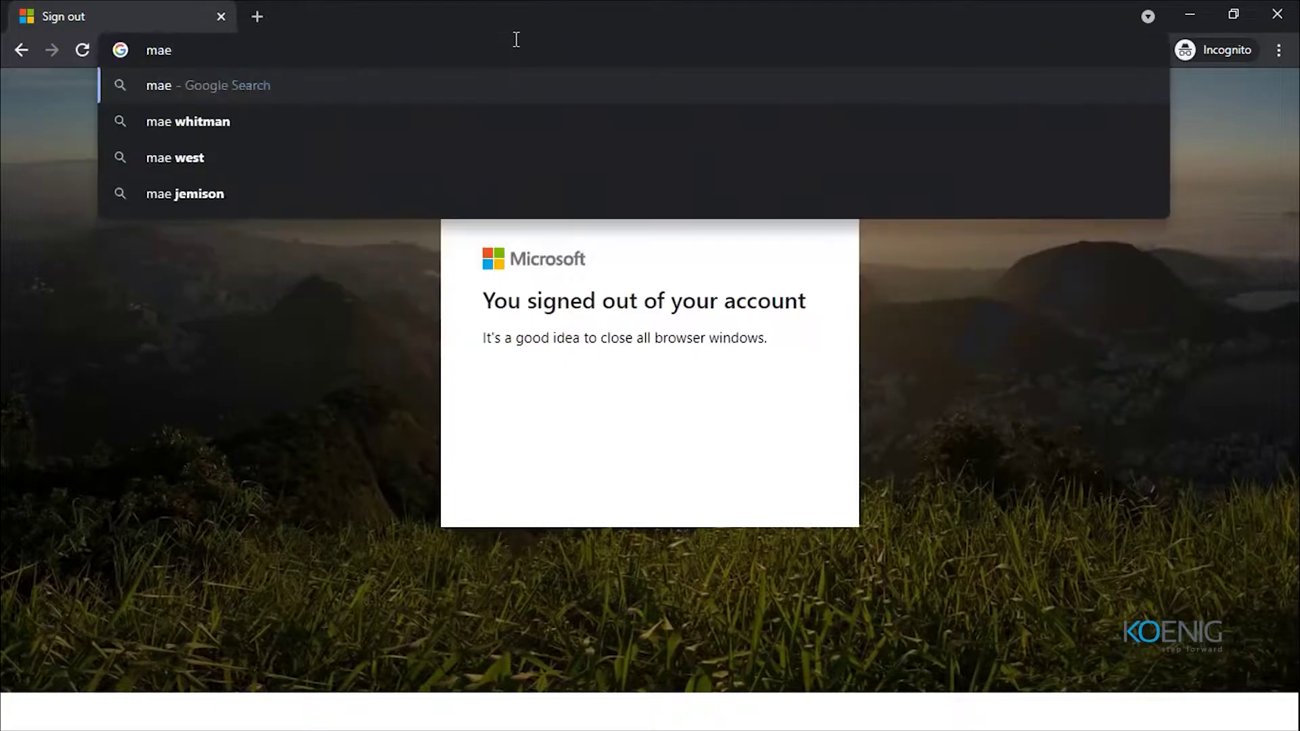
key(Return)
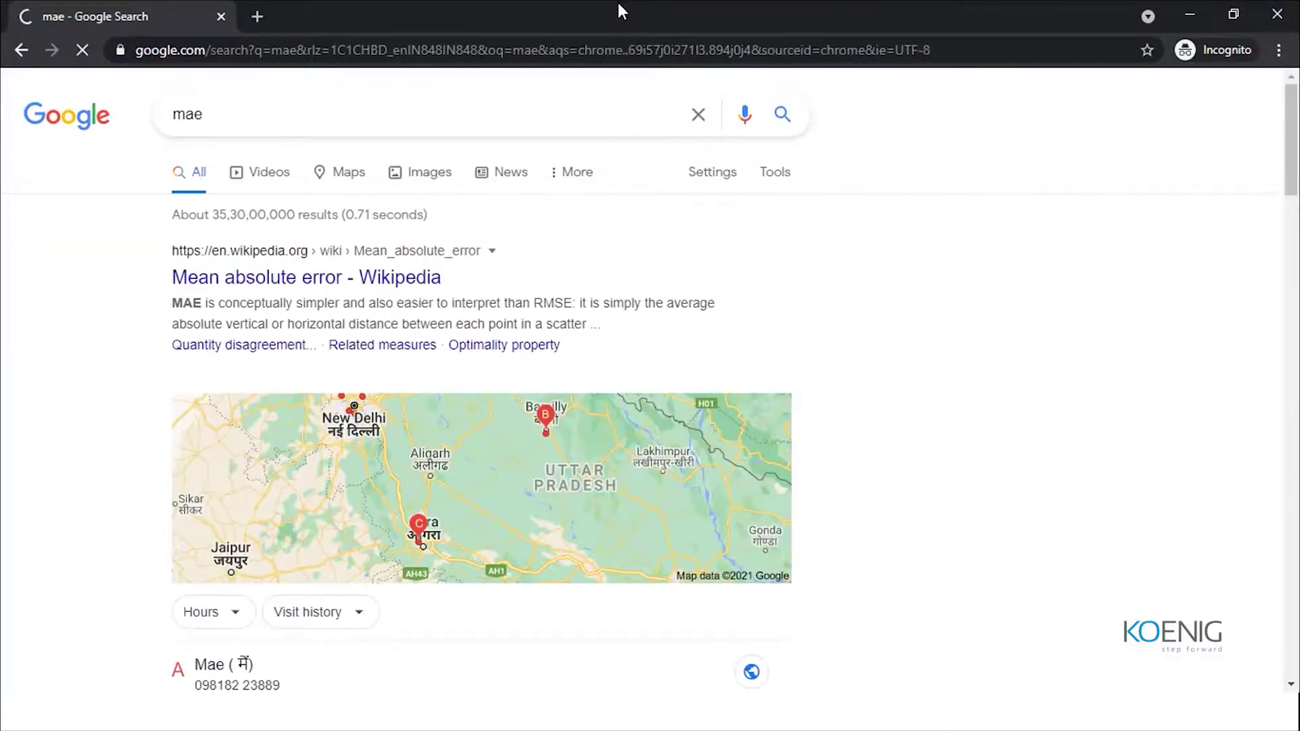
click(462, 54)
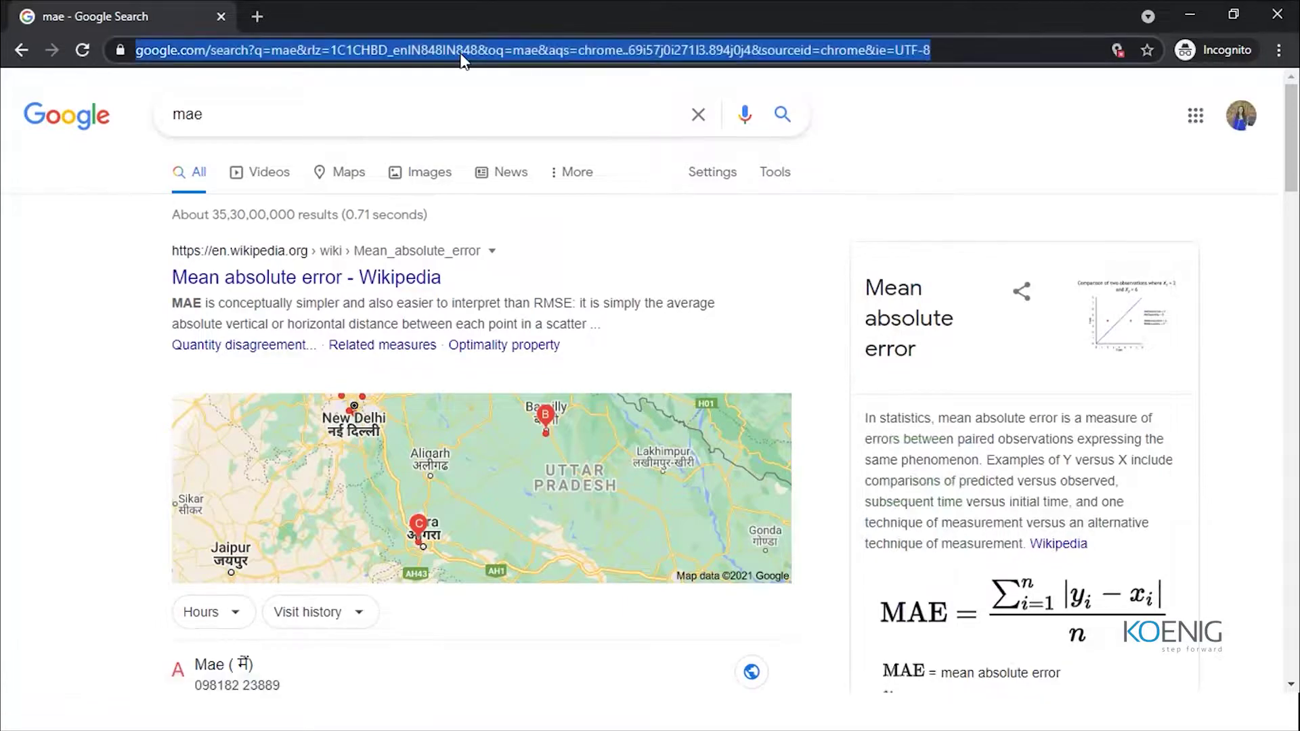
text(make)
key(Return)
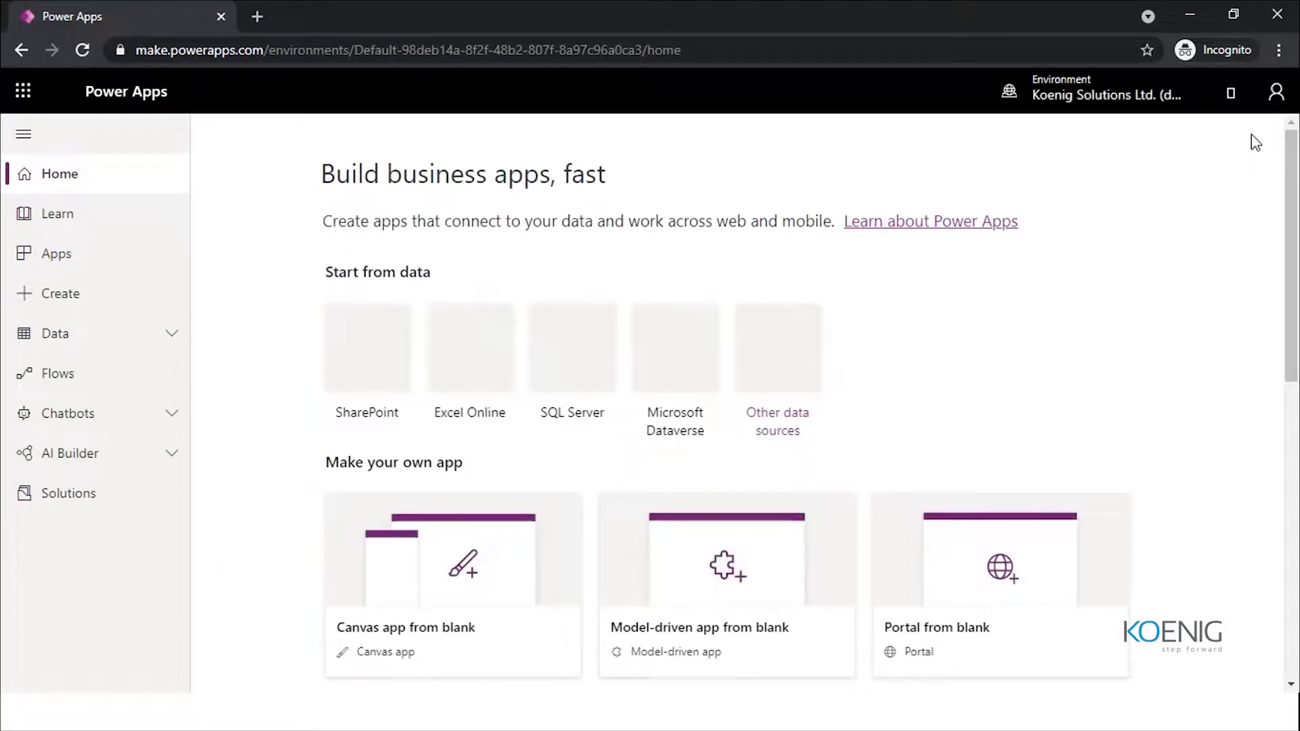
click(1266, 103)
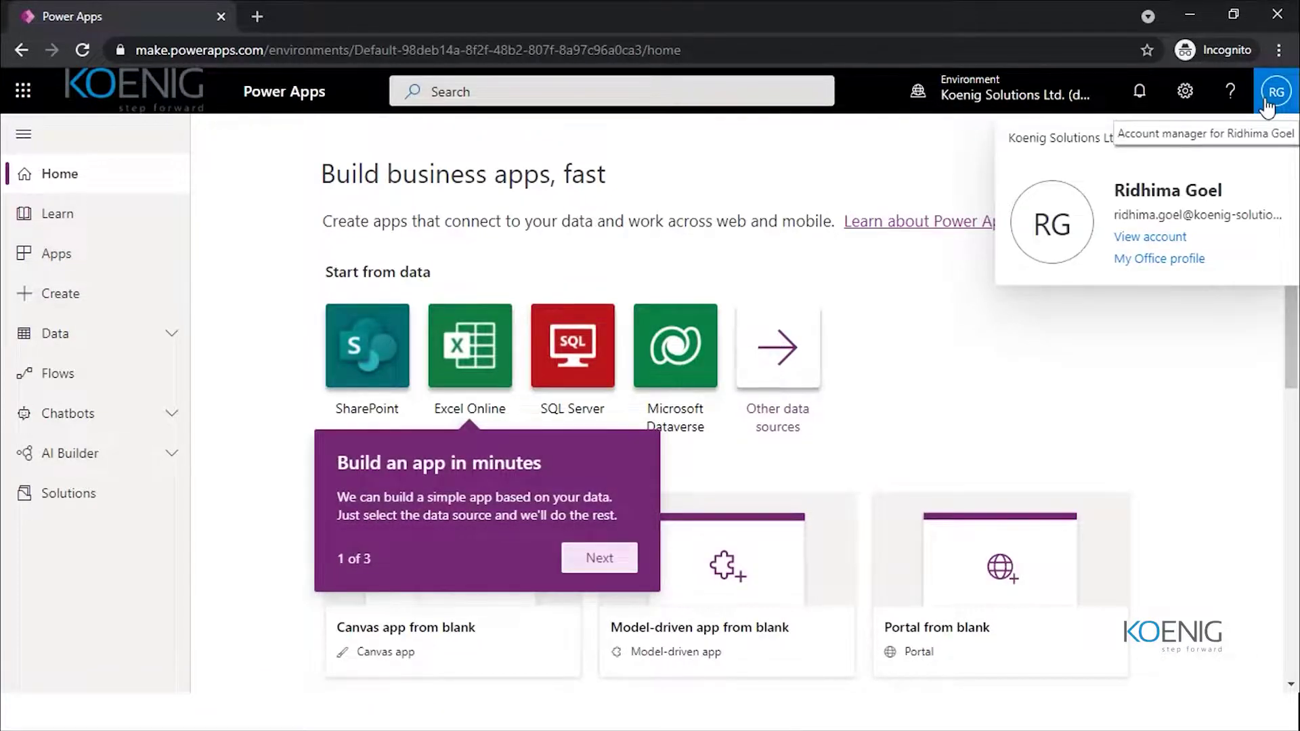
click(1273, 141)
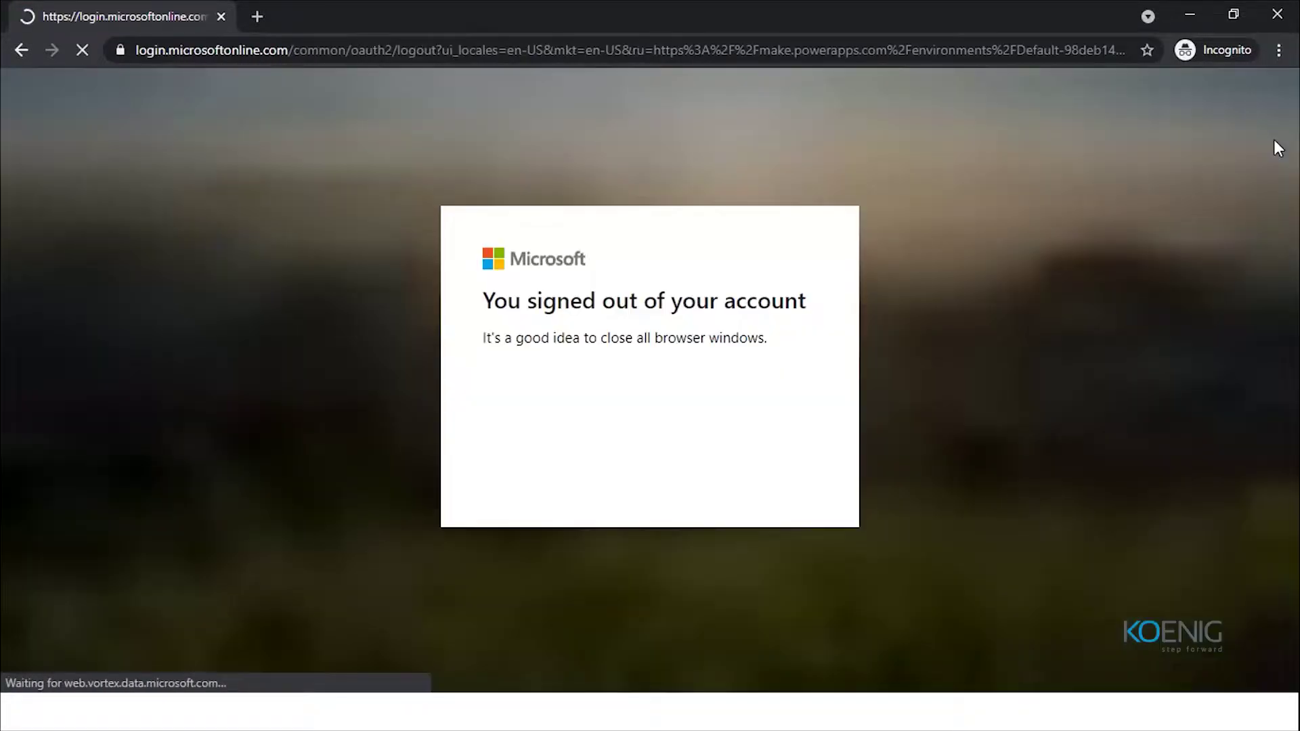
Sign in to make.powerapps.com in a new tab with the practice tenant account and password.
click(257, 17)
text(make)
key(Return)
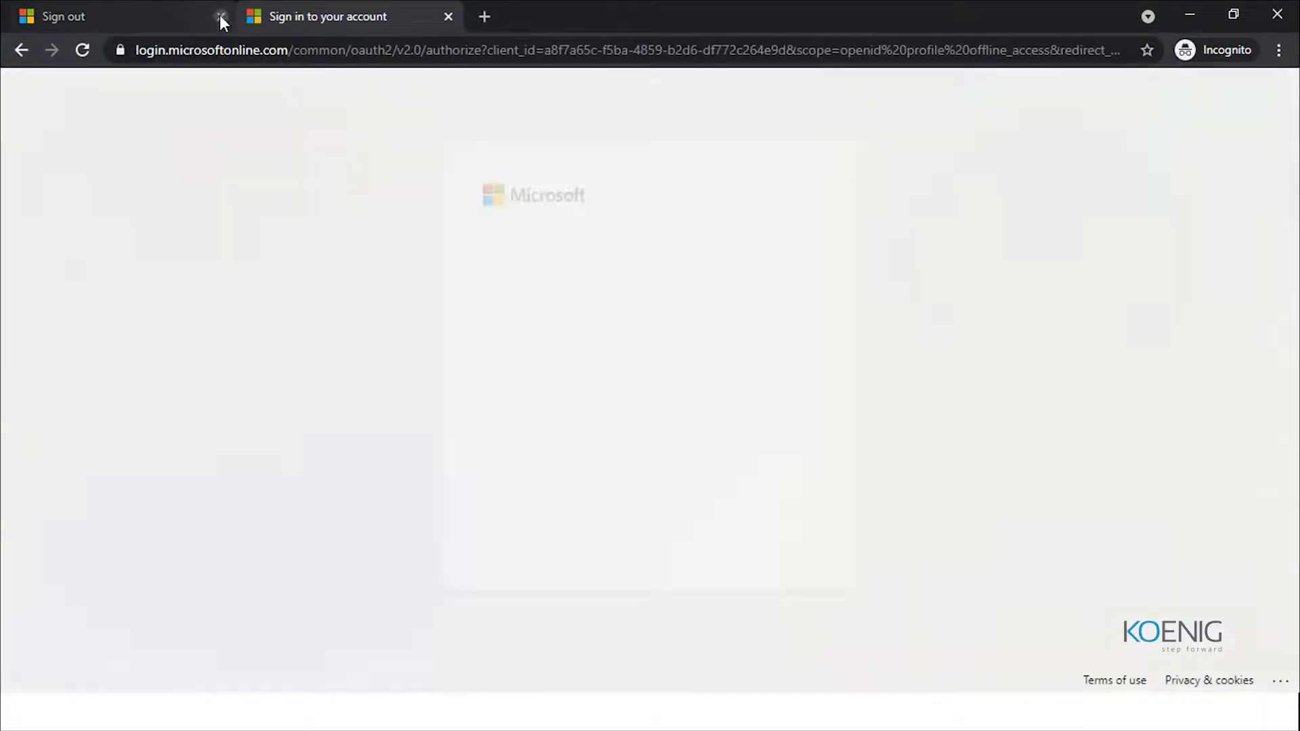
click(221, 17)
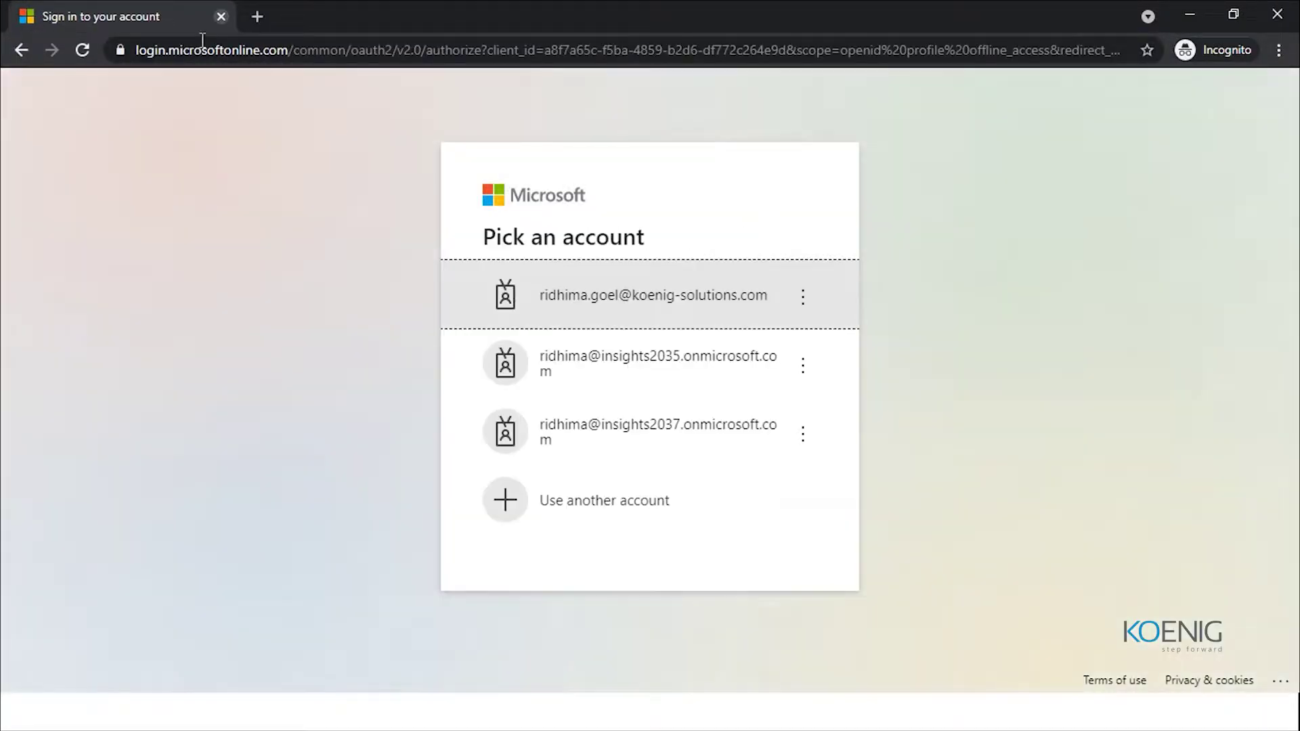
click(671, 453)
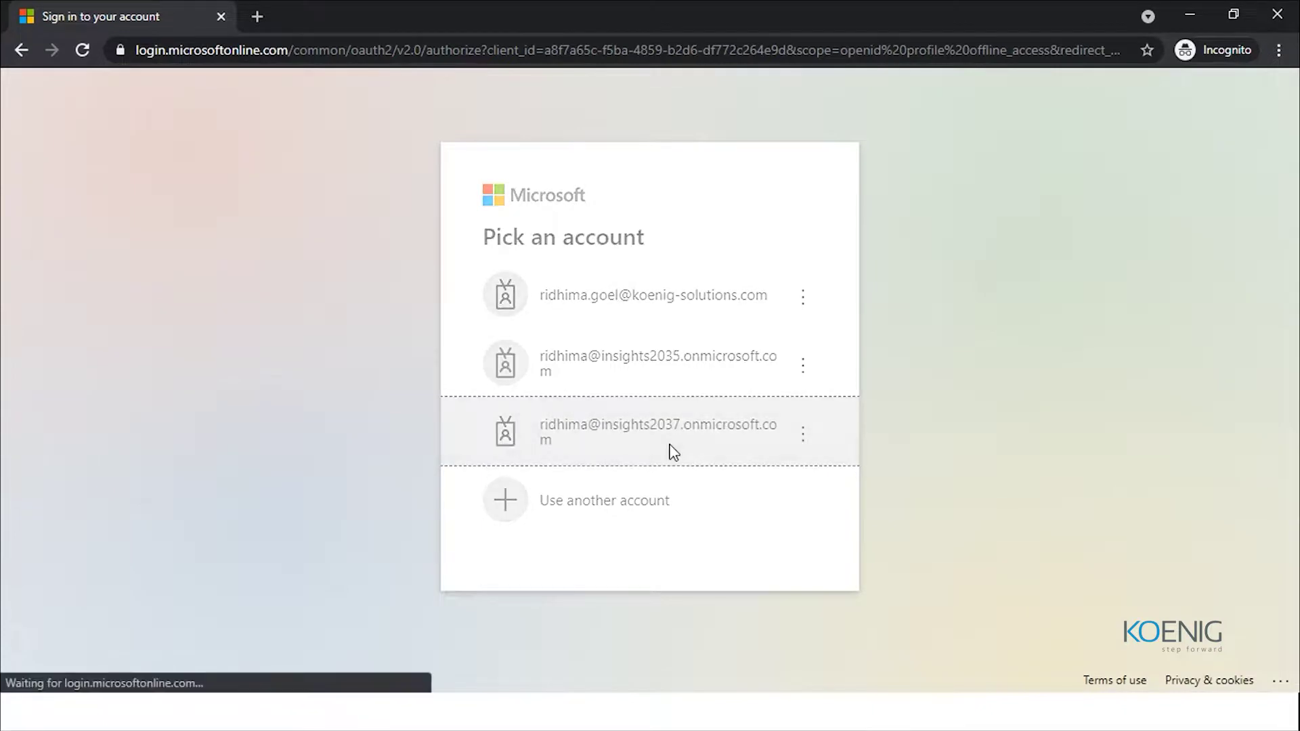
text(••••)
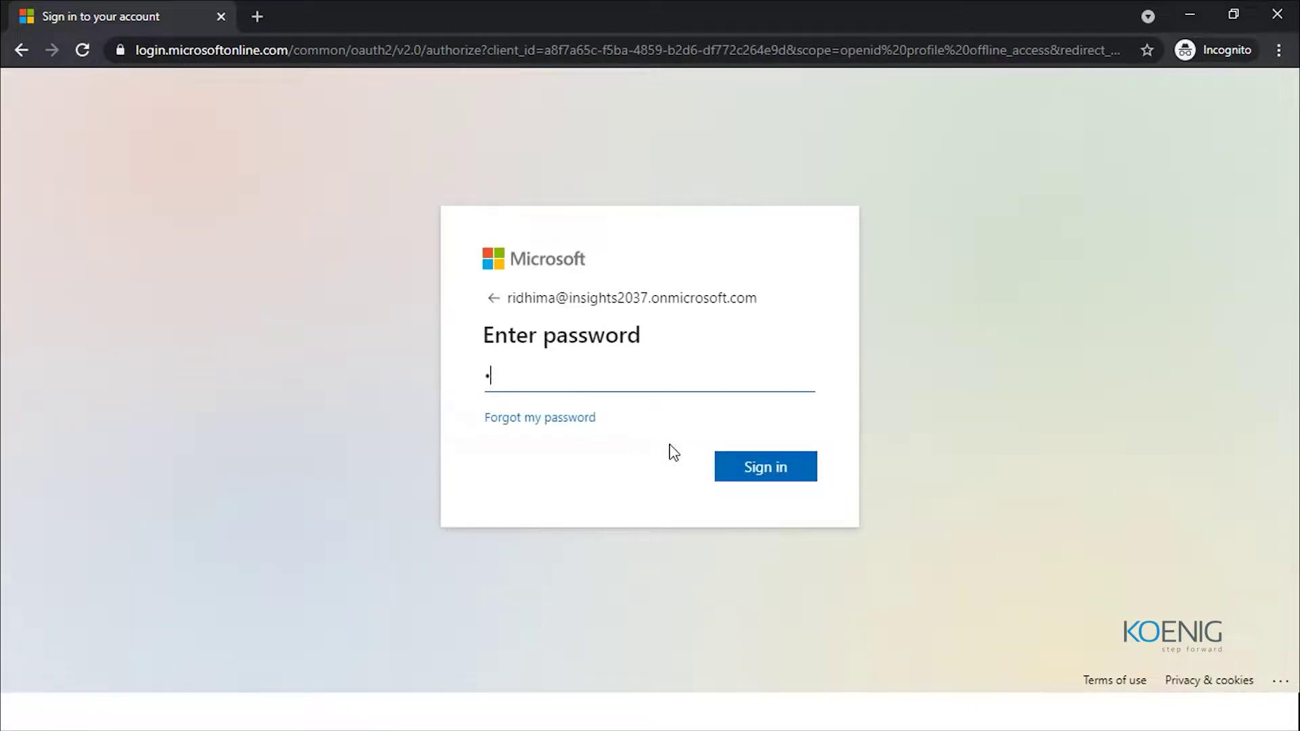
text(••••••)
key(Return)
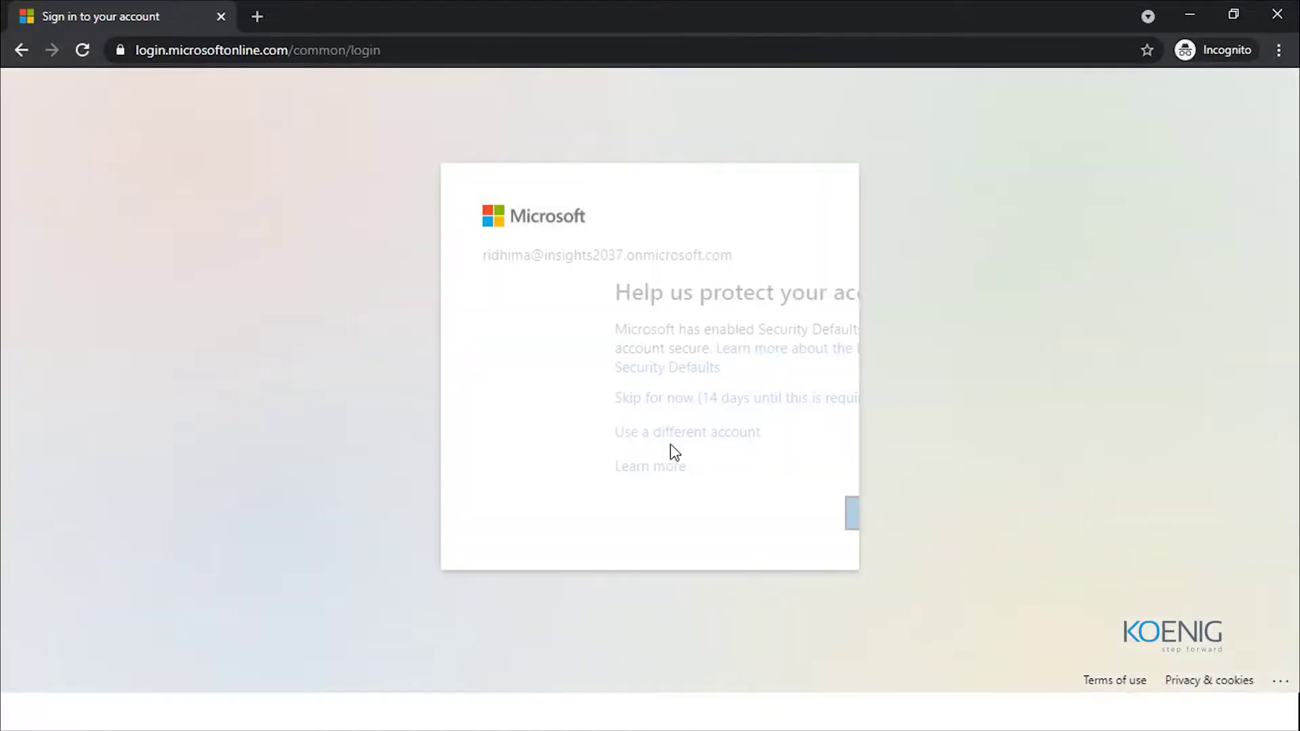
click(639, 404)
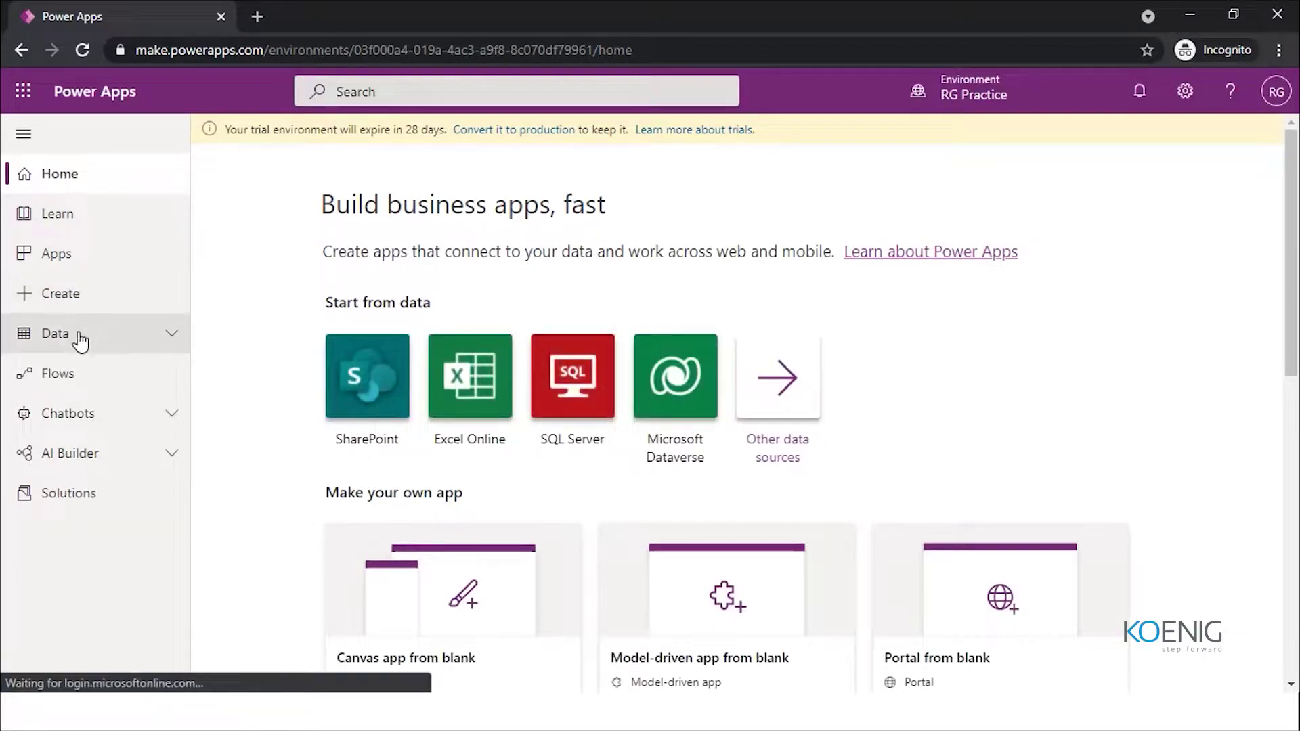
Go to the business process flows list and start a new flow.
click(80, 392)
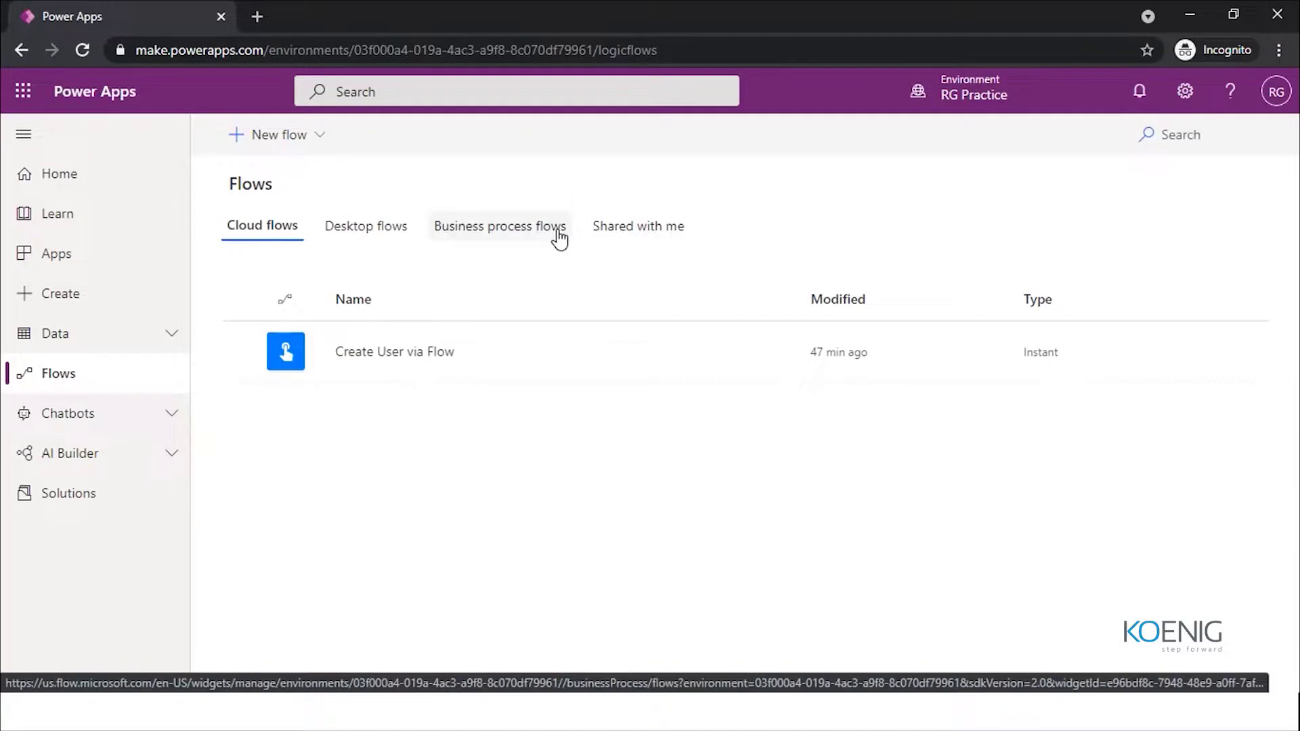
click(558, 236)
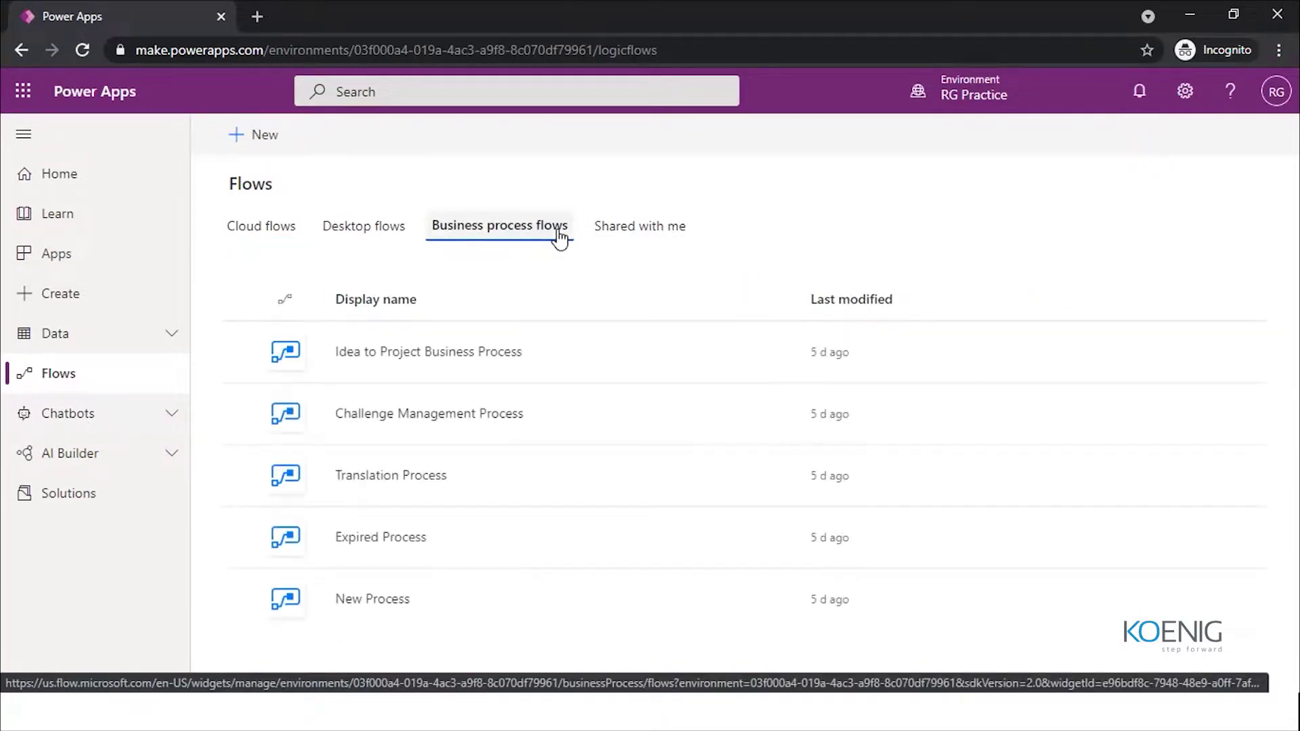
click(265, 139)
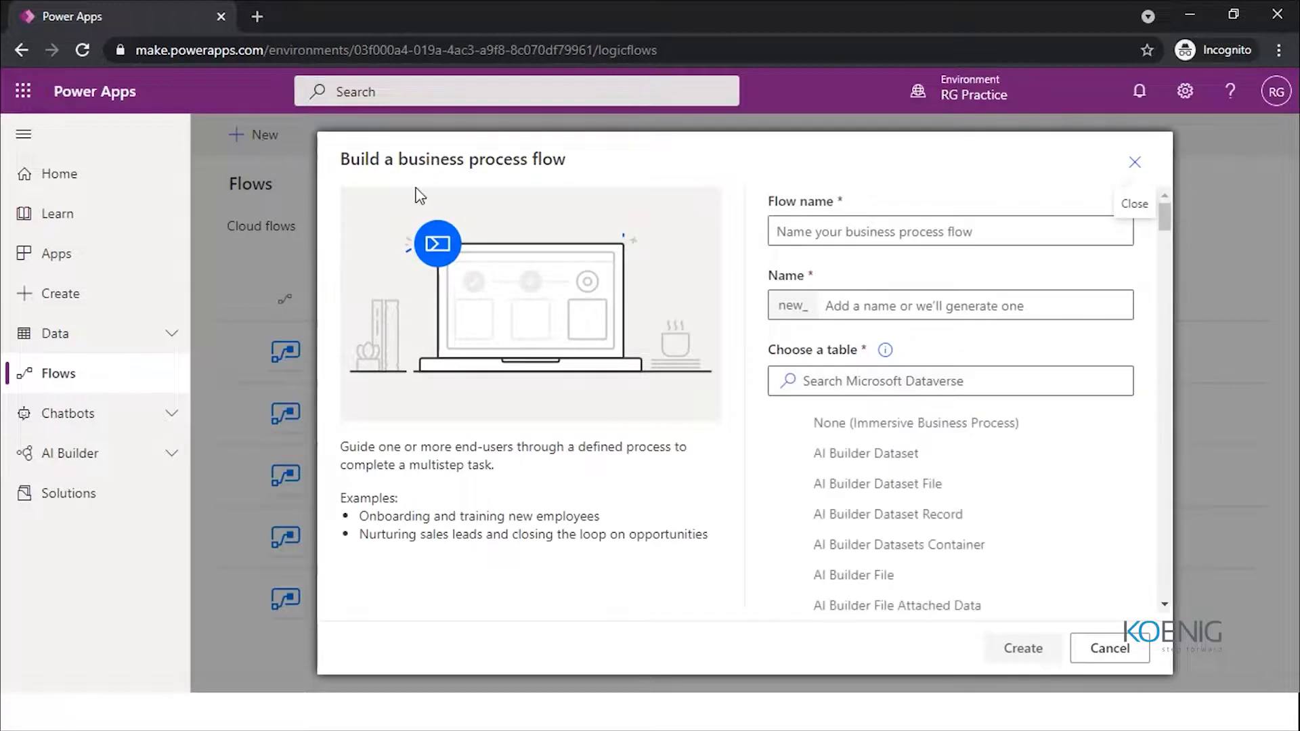
Name the flow VenueToEvent, base it on the Venue table, and create it.
click(816, 231)
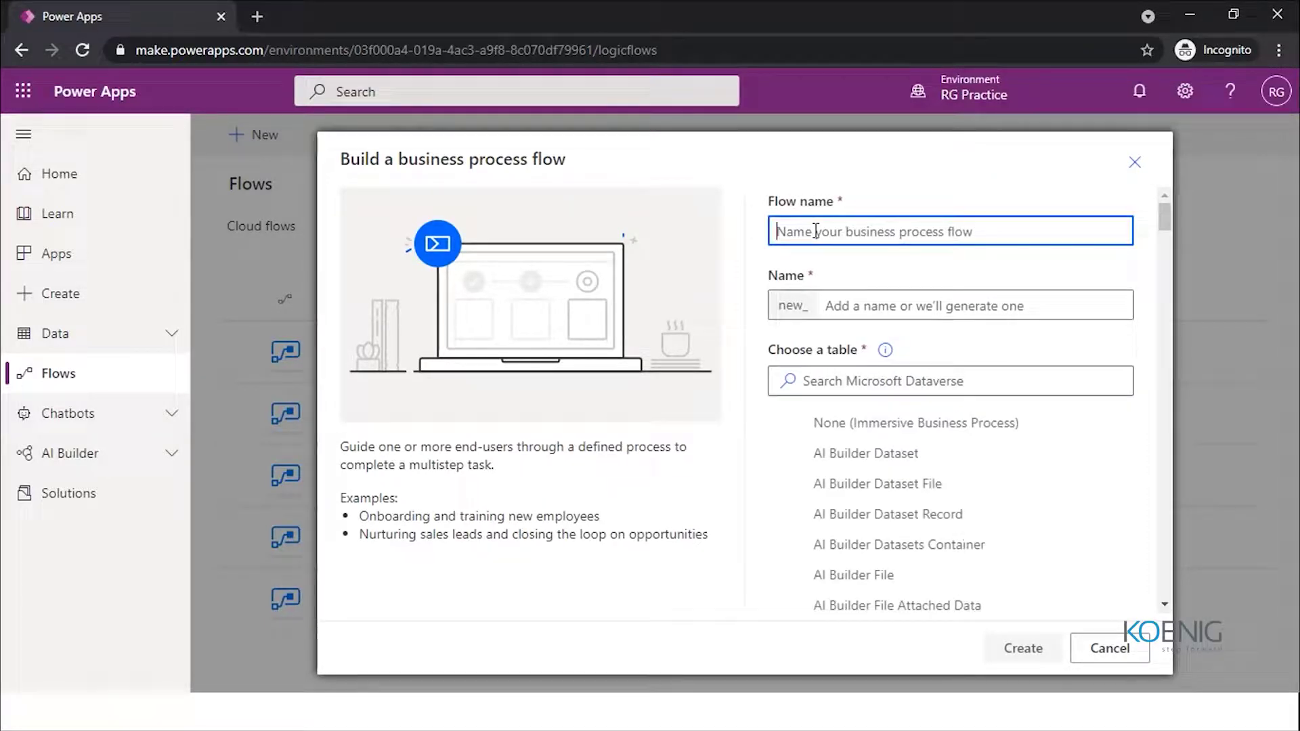
text(Ven)
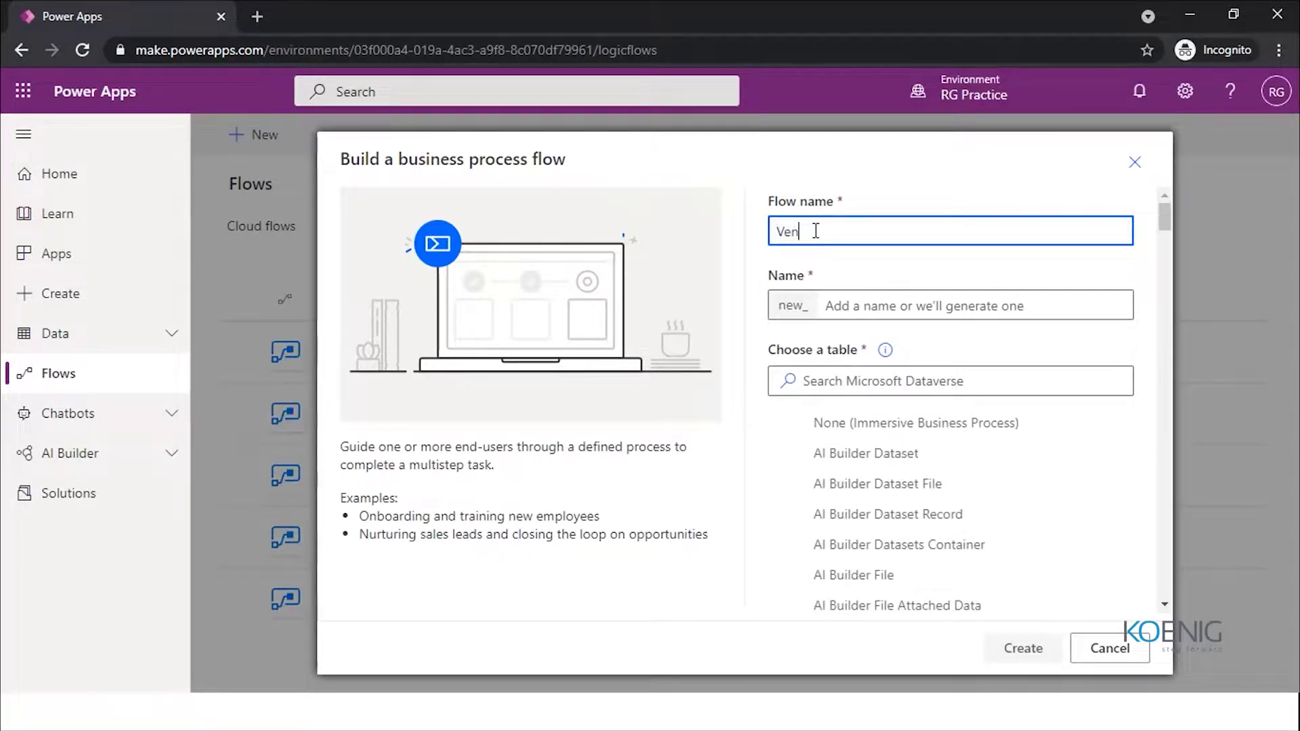
text(ueToEvent)
click(929, 330)
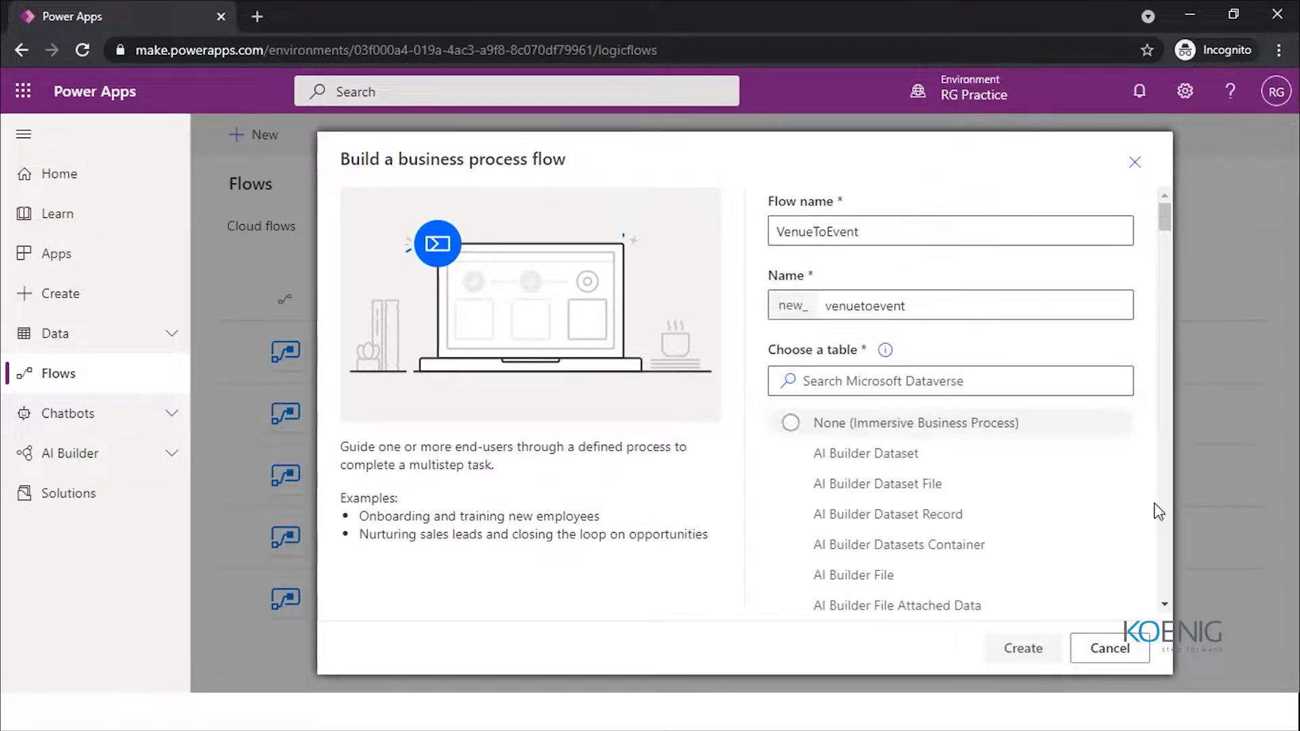
click(909, 383)
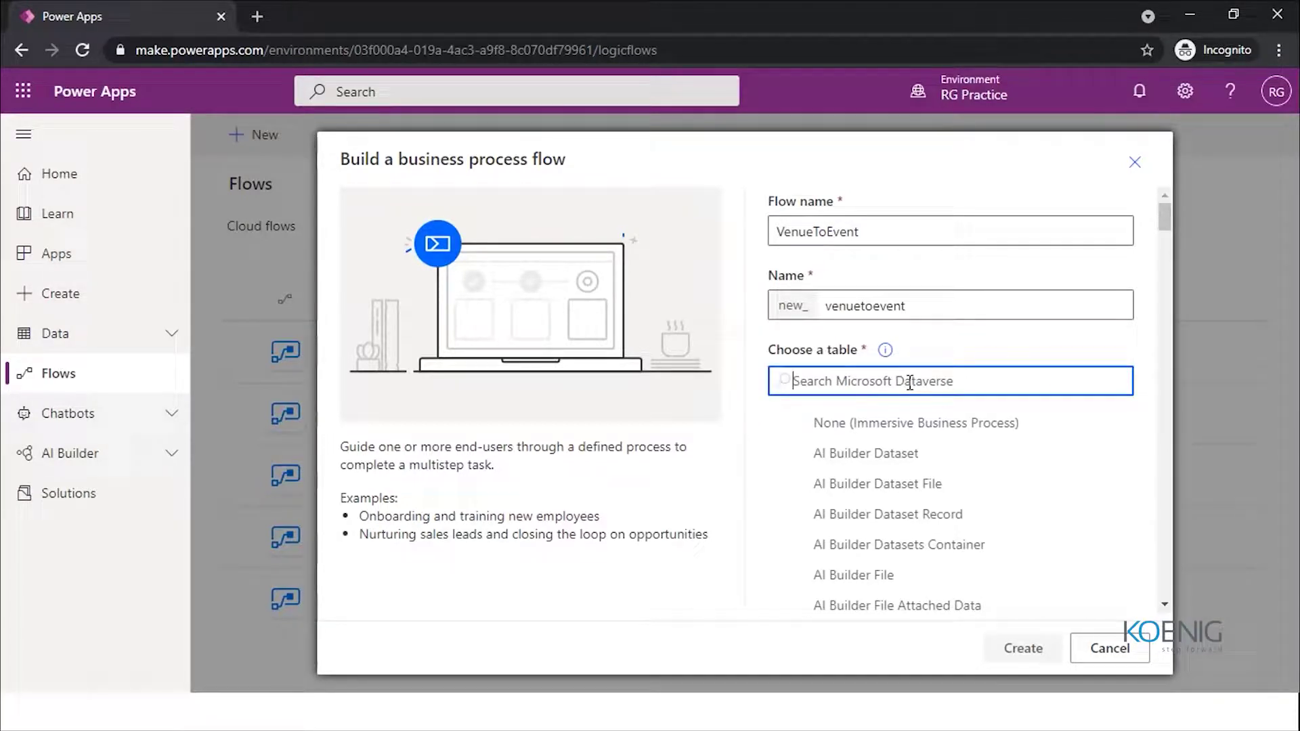
text(ven)
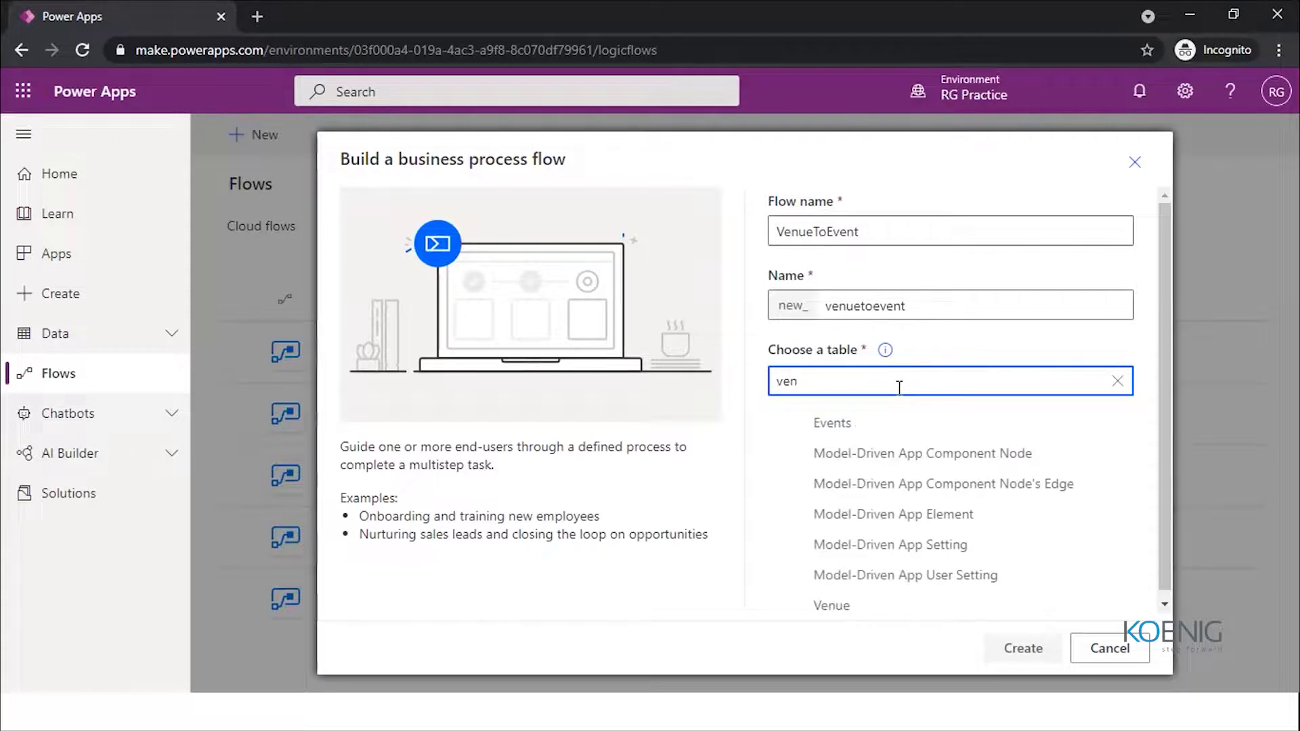
click(844, 607)
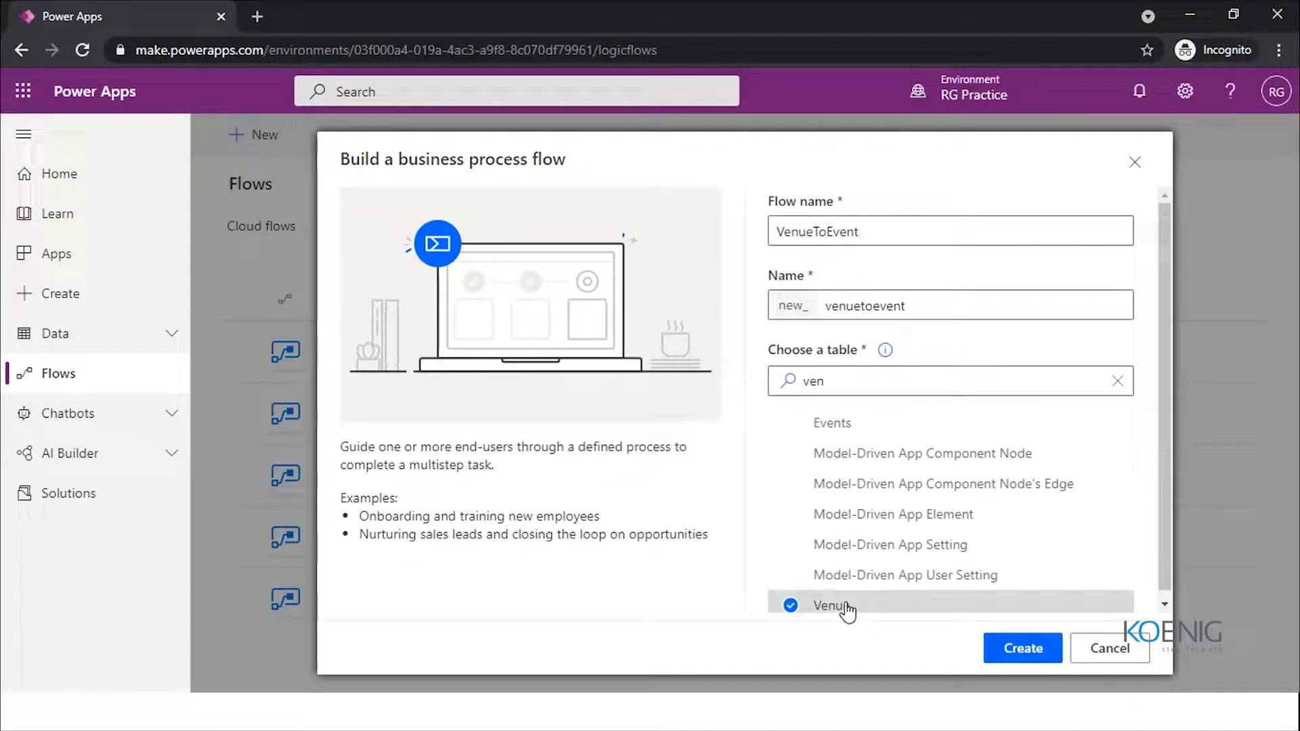
click(1020, 652)
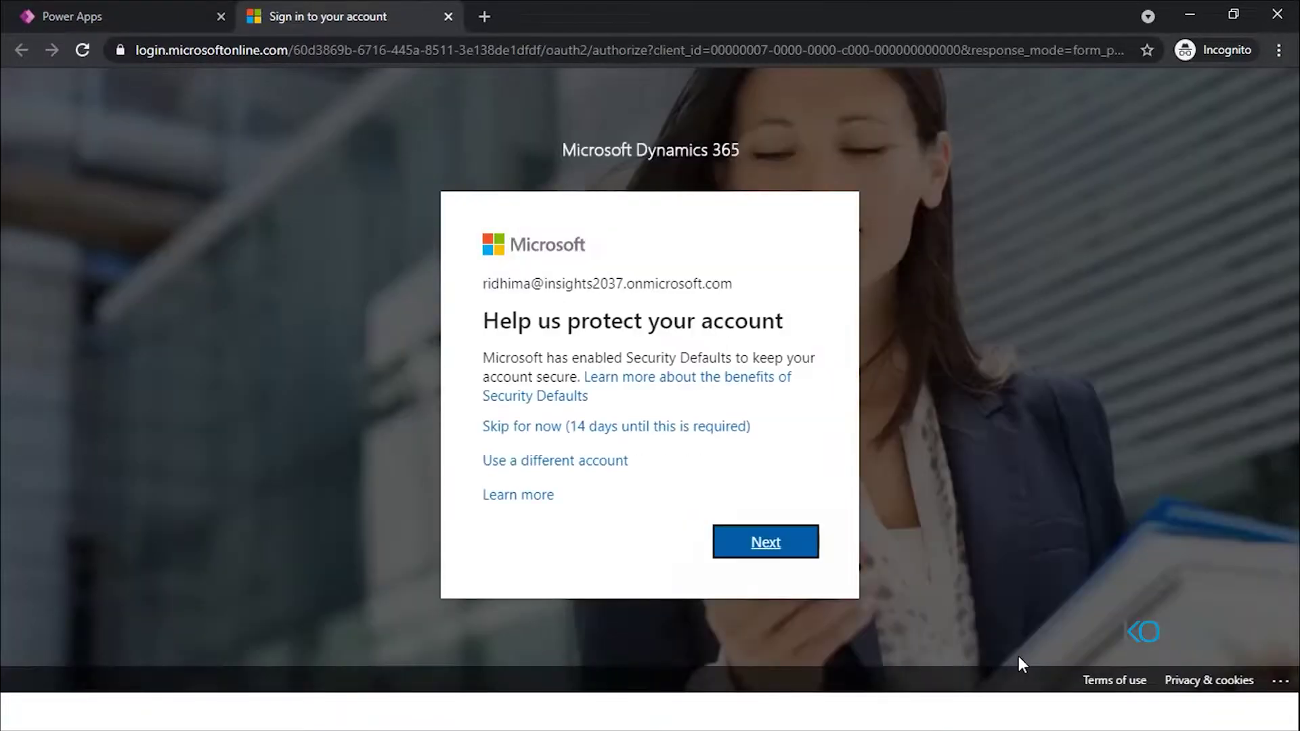
Skip the account security setup and decline staying signed in.
click(691, 435)
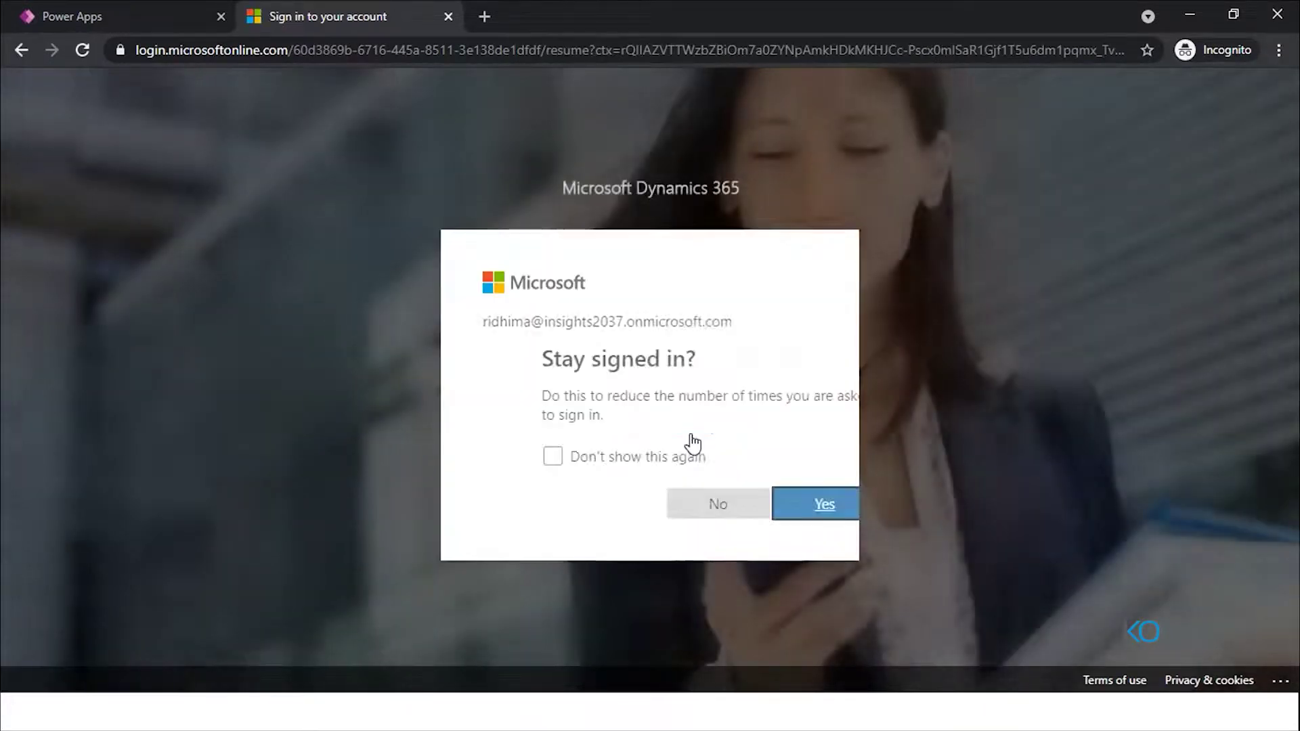
click(668, 503)
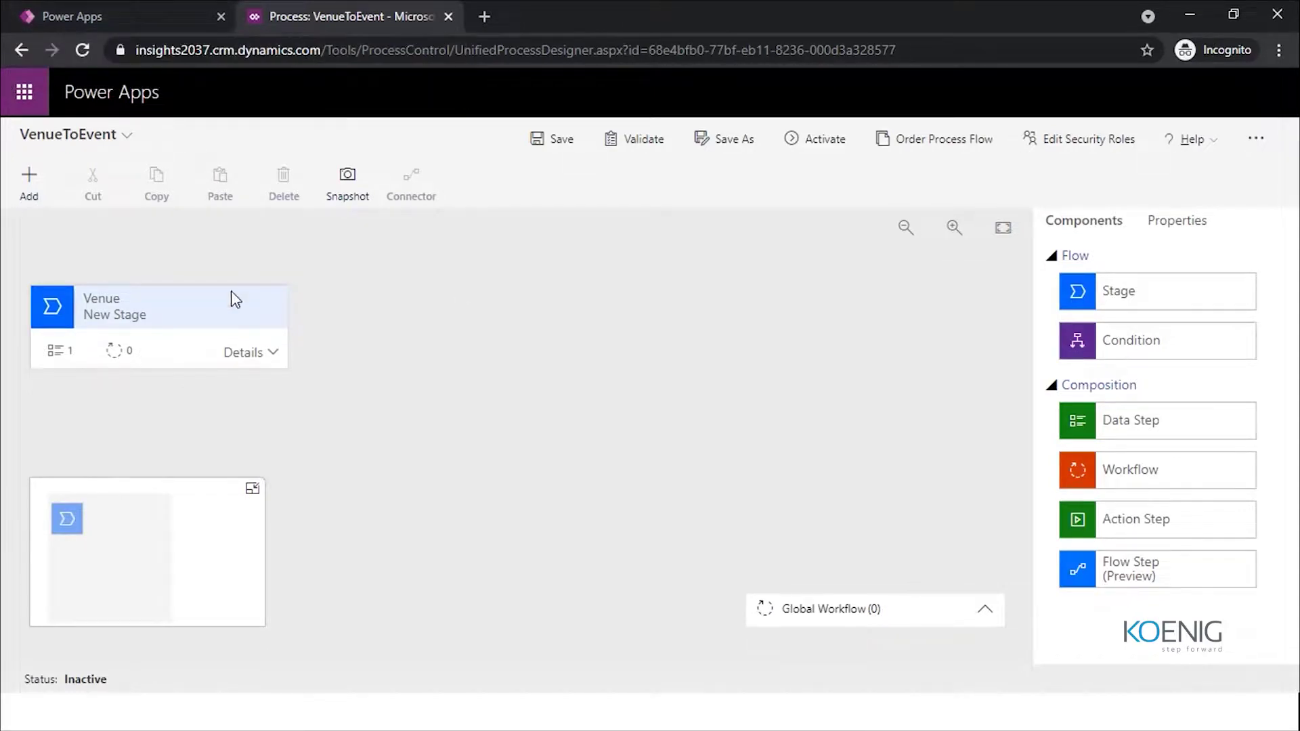
Rename the Venue stage from New Stage to 'Get Venue Details' with category Identify.
click(214, 309)
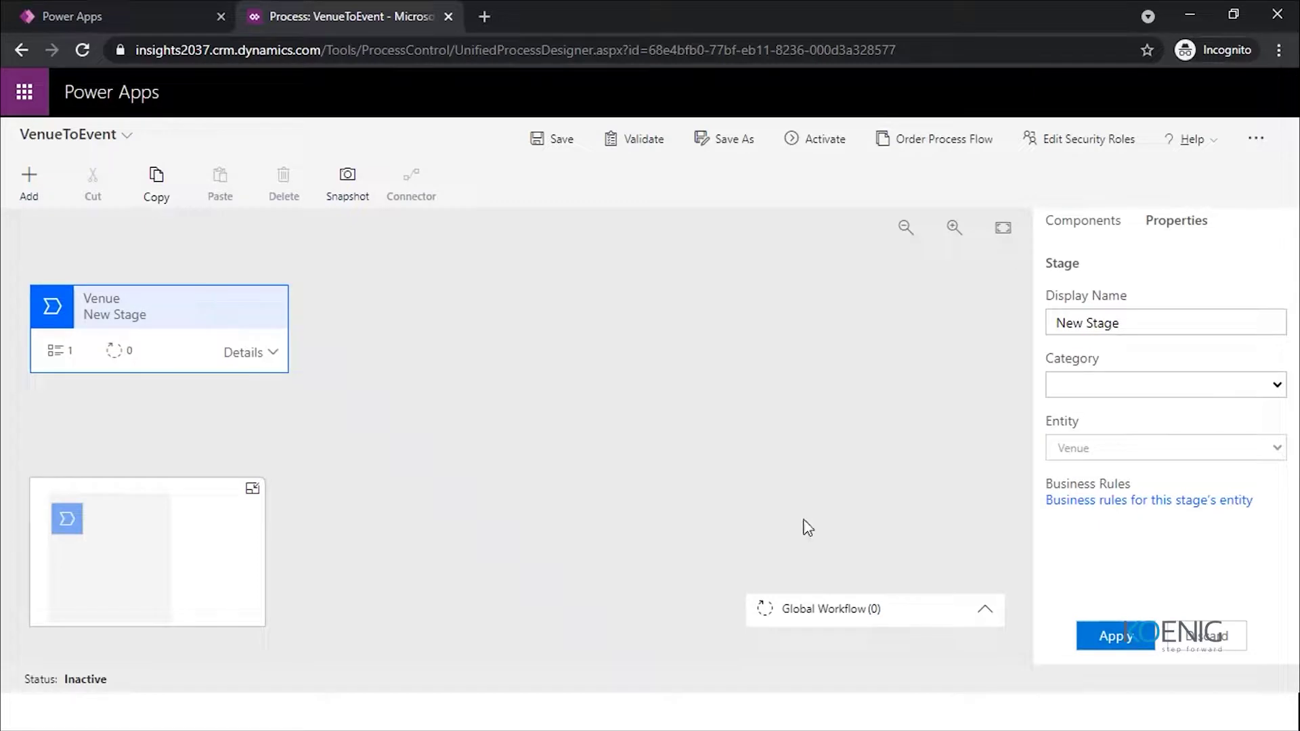
click(1088, 463)
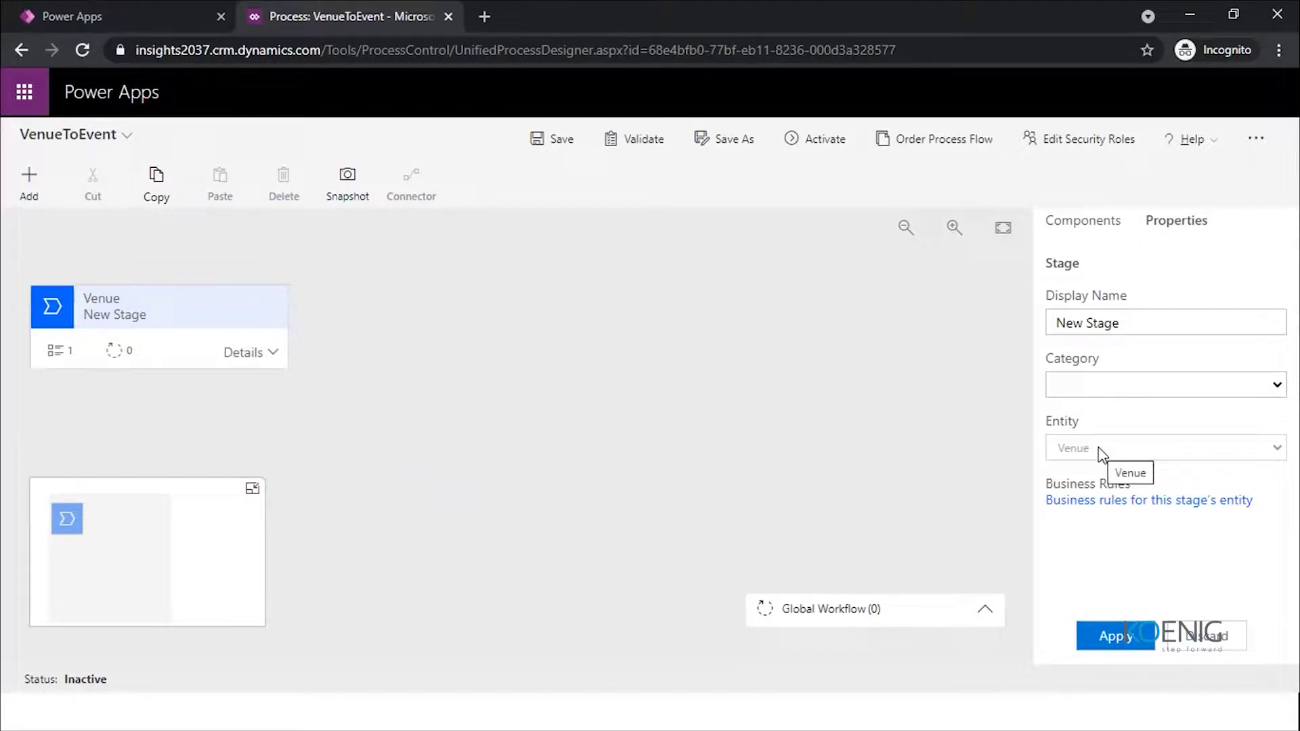
click(1128, 321)
drag(1140, 322, 1030, 335)
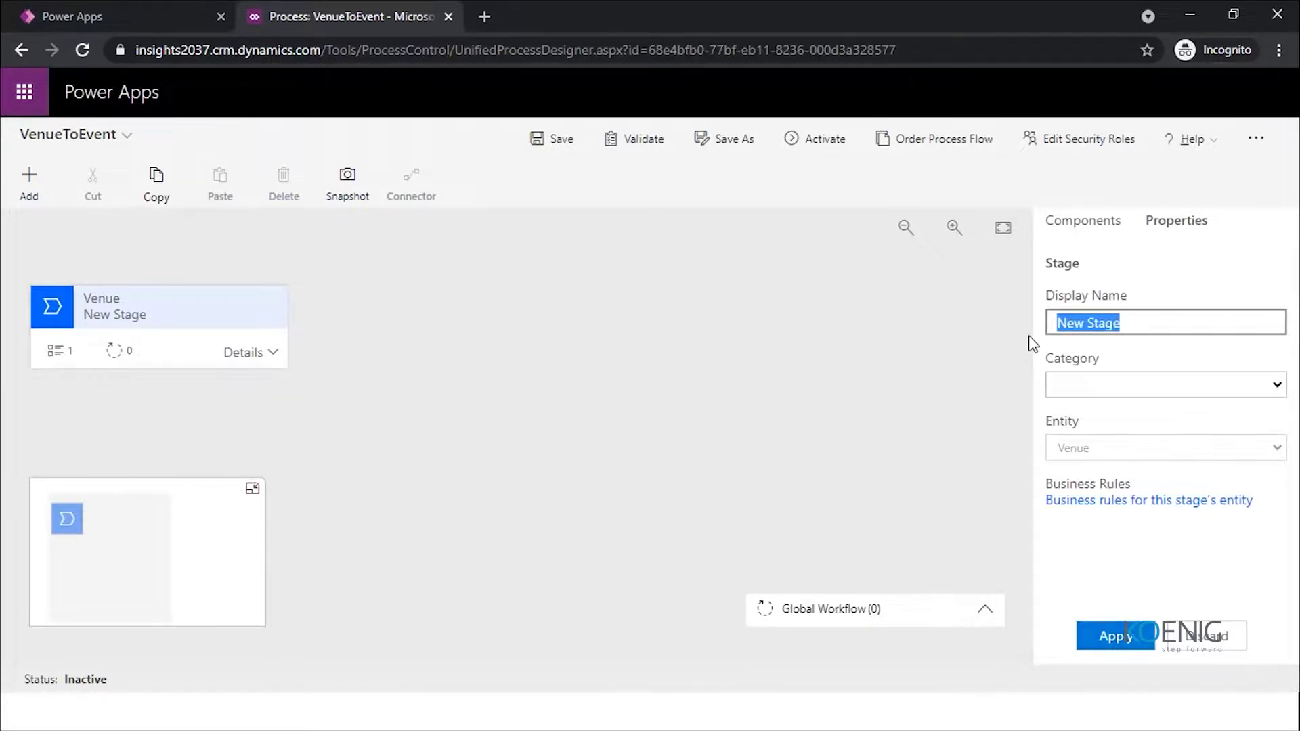
text(Get Ve)
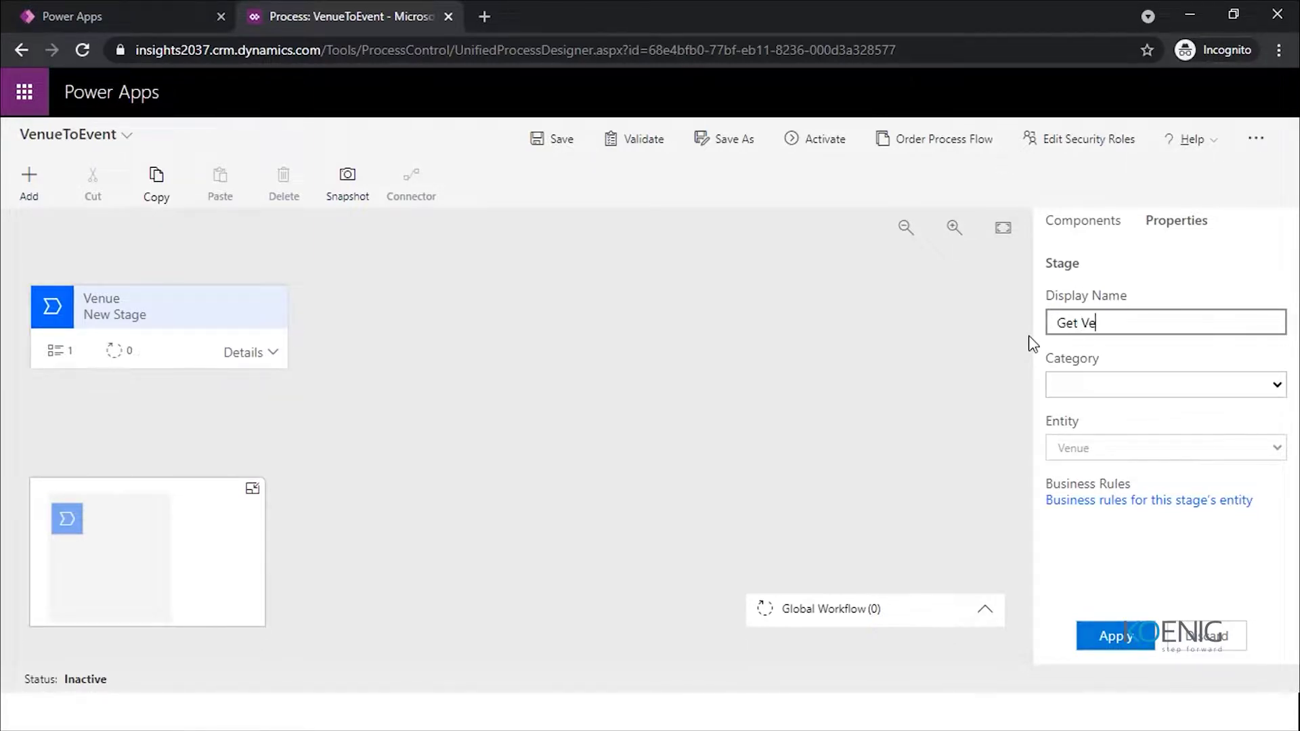
text(nue Details)
click(1170, 391)
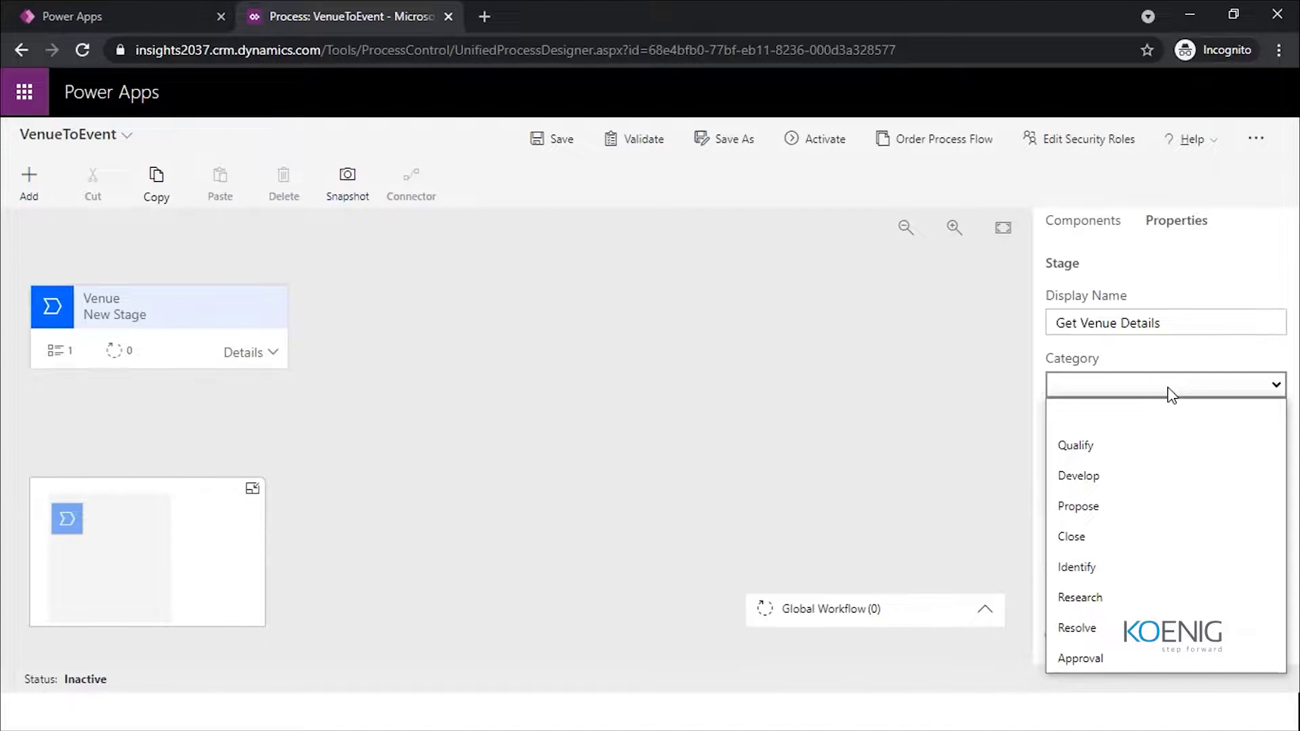
click(1102, 574)
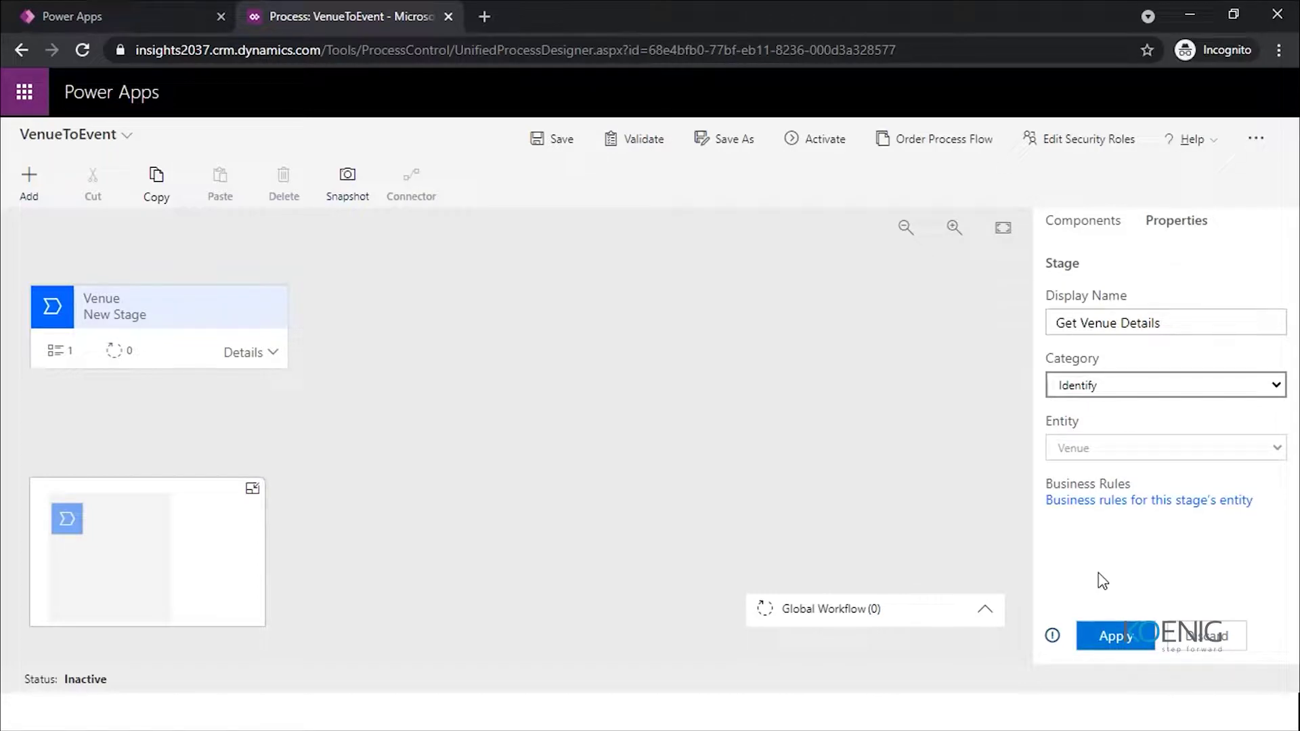
click(1116, 649)
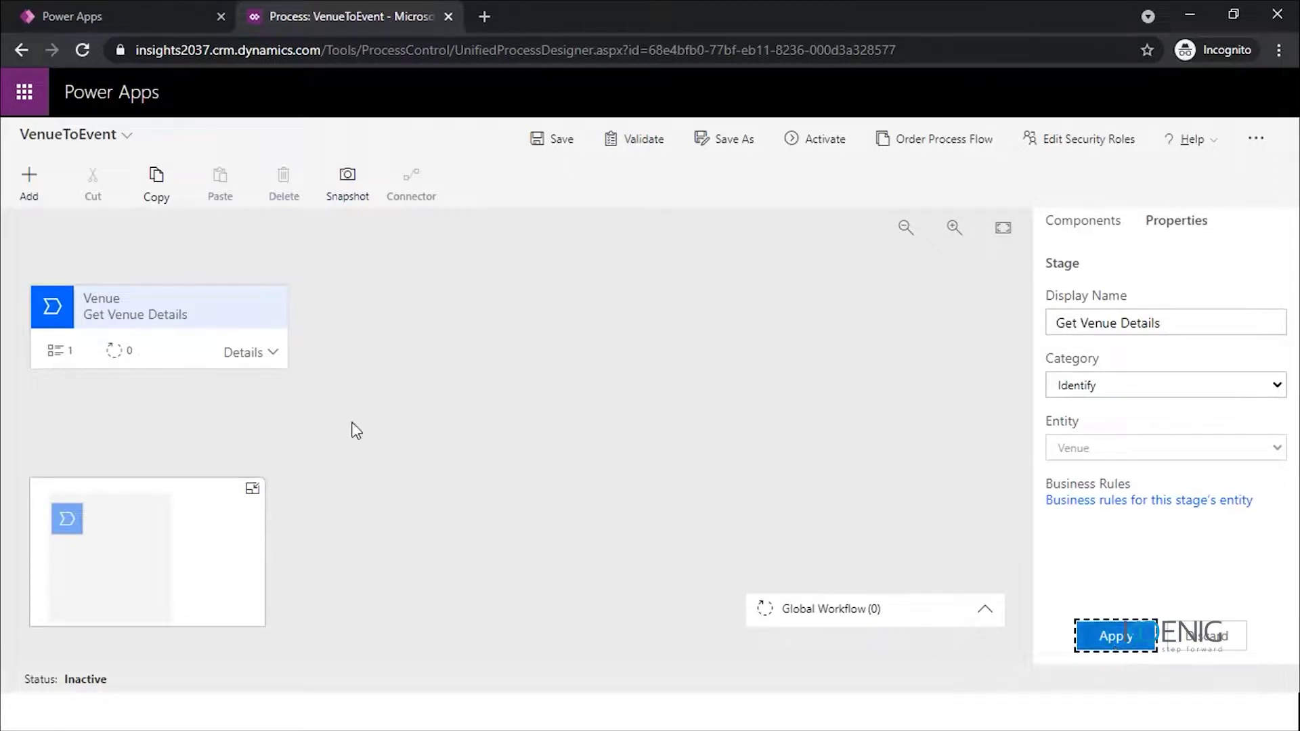
click(273, 358)
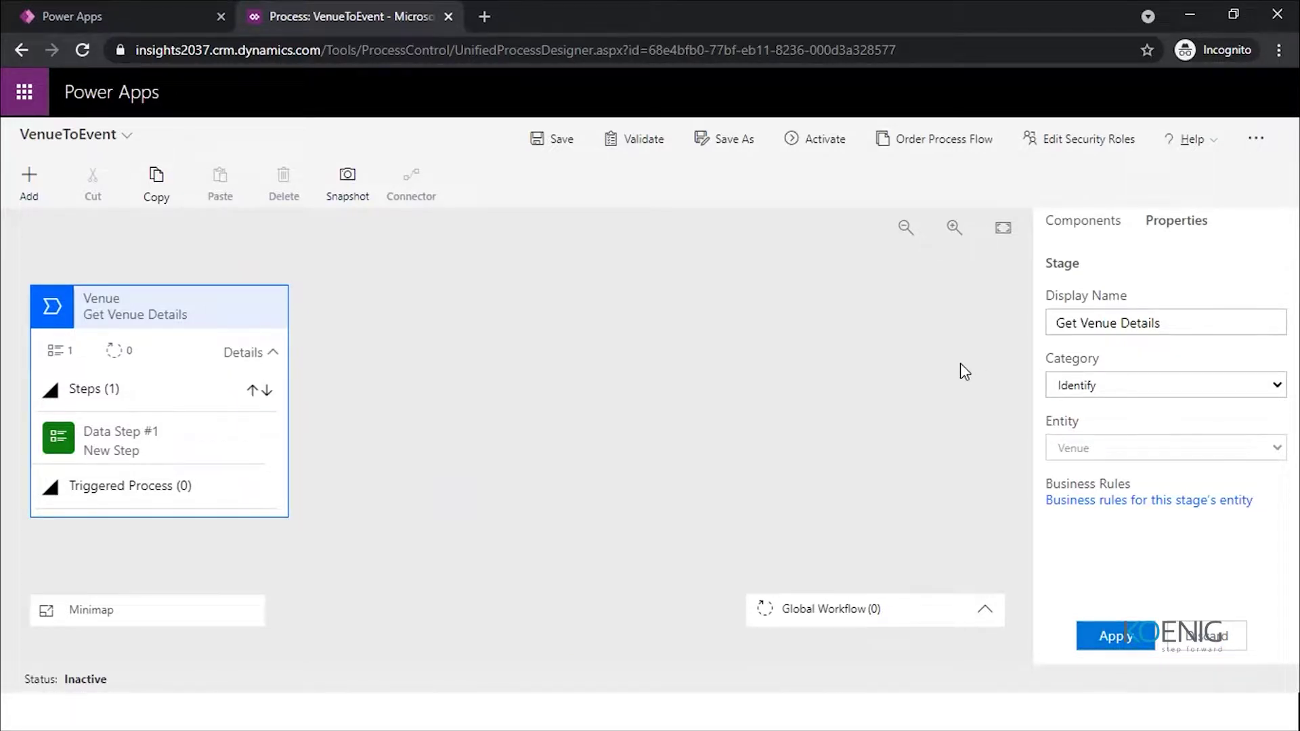
Select Data Step #1 in the Get Venue Details stage to show its properties.
click(164, 446)
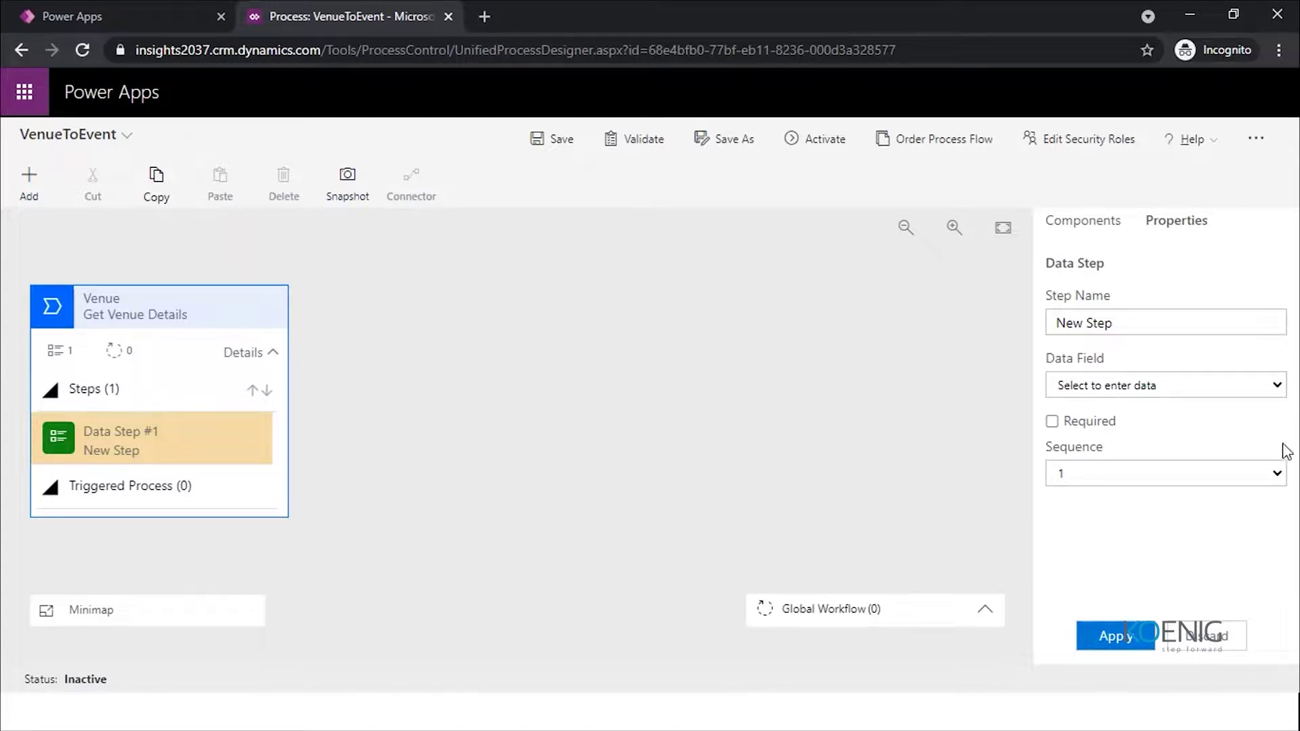
Set Data Step #1's data field to Venue Name and apply it.
click(1219, 385)
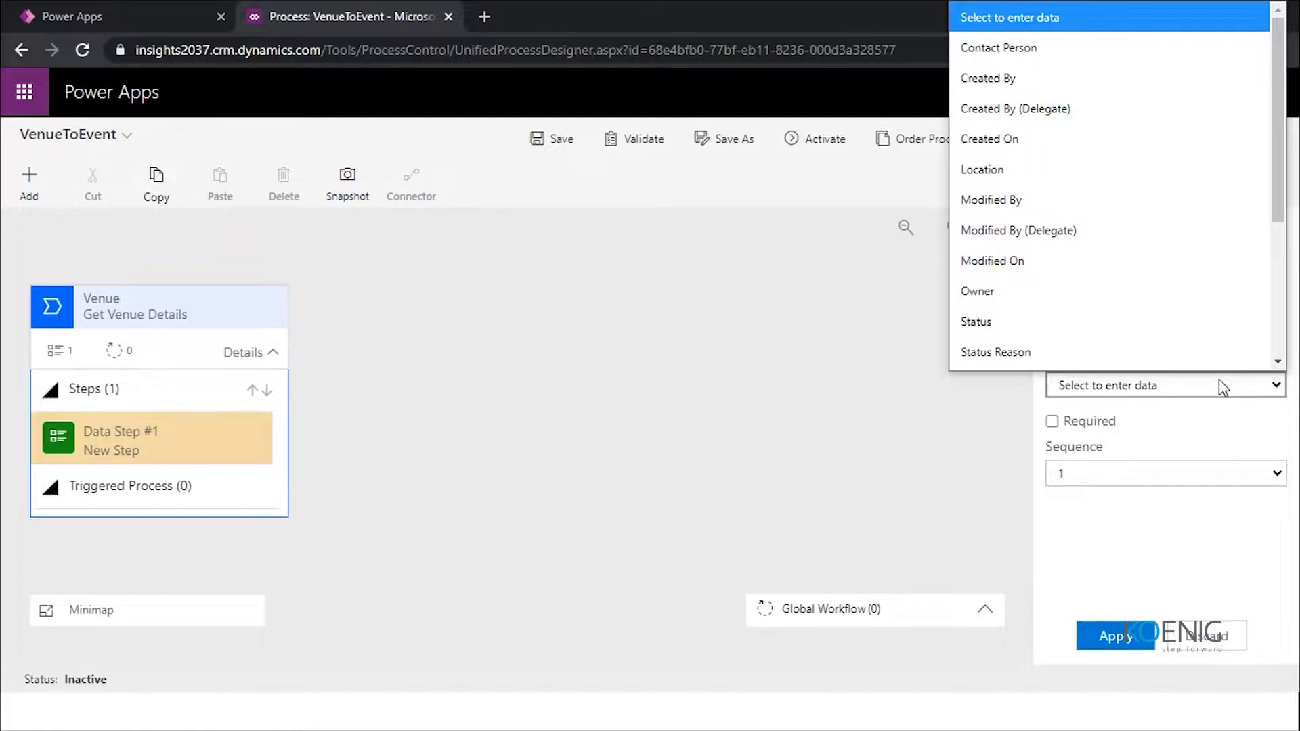
scroll(1145, 325, down, 1)
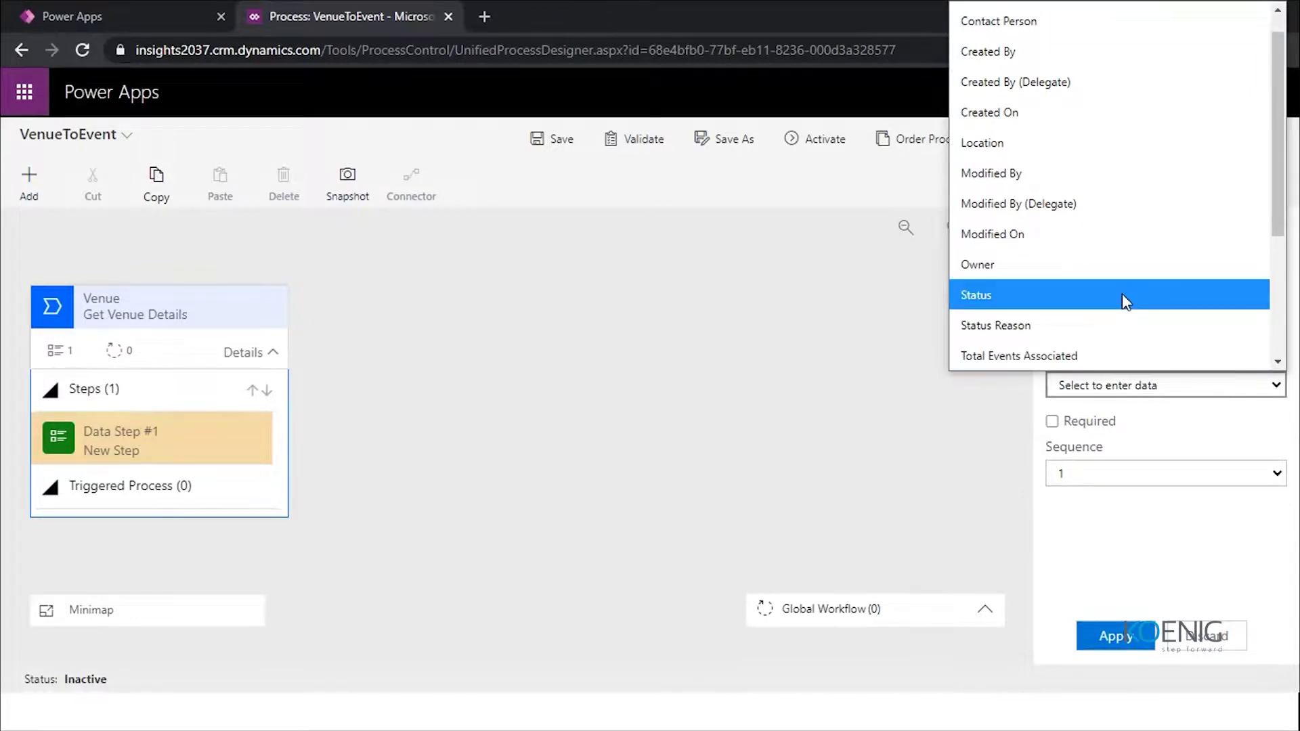
scroll(1123, 298, down, 3)
scroll(1117, 300, up, 3)
scroll(1114, 295, down, 2)
scroll(1111, 291, down, 1)
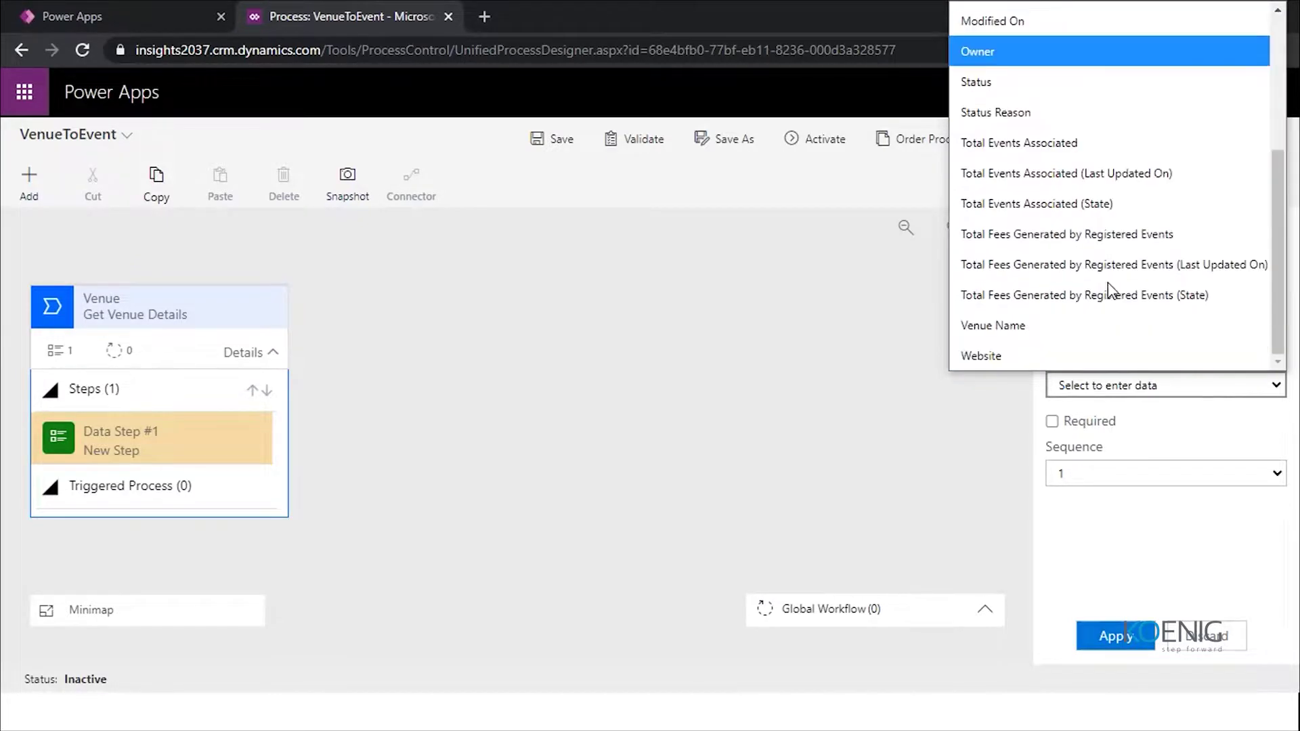
scroll(1109, 298, up, 4)
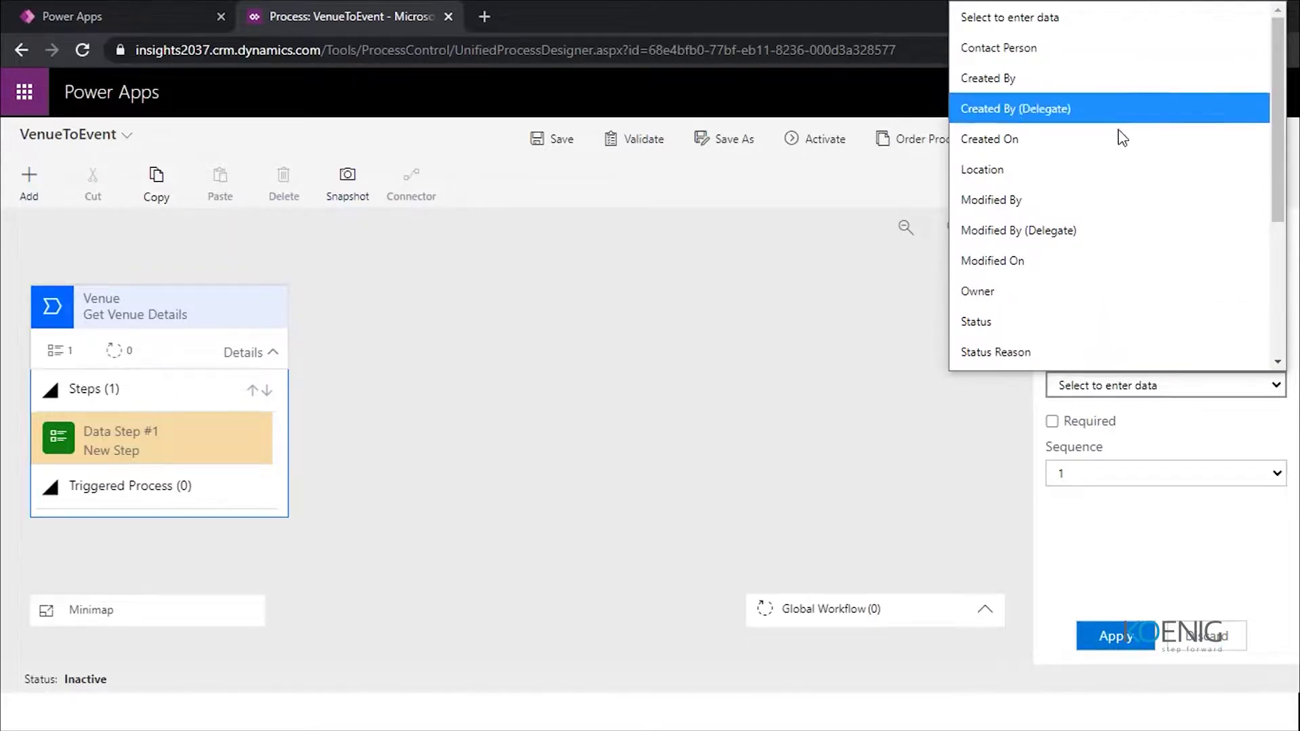
scroll(1144, 257, down, 3)
scroll(1156, 278, down, 1)
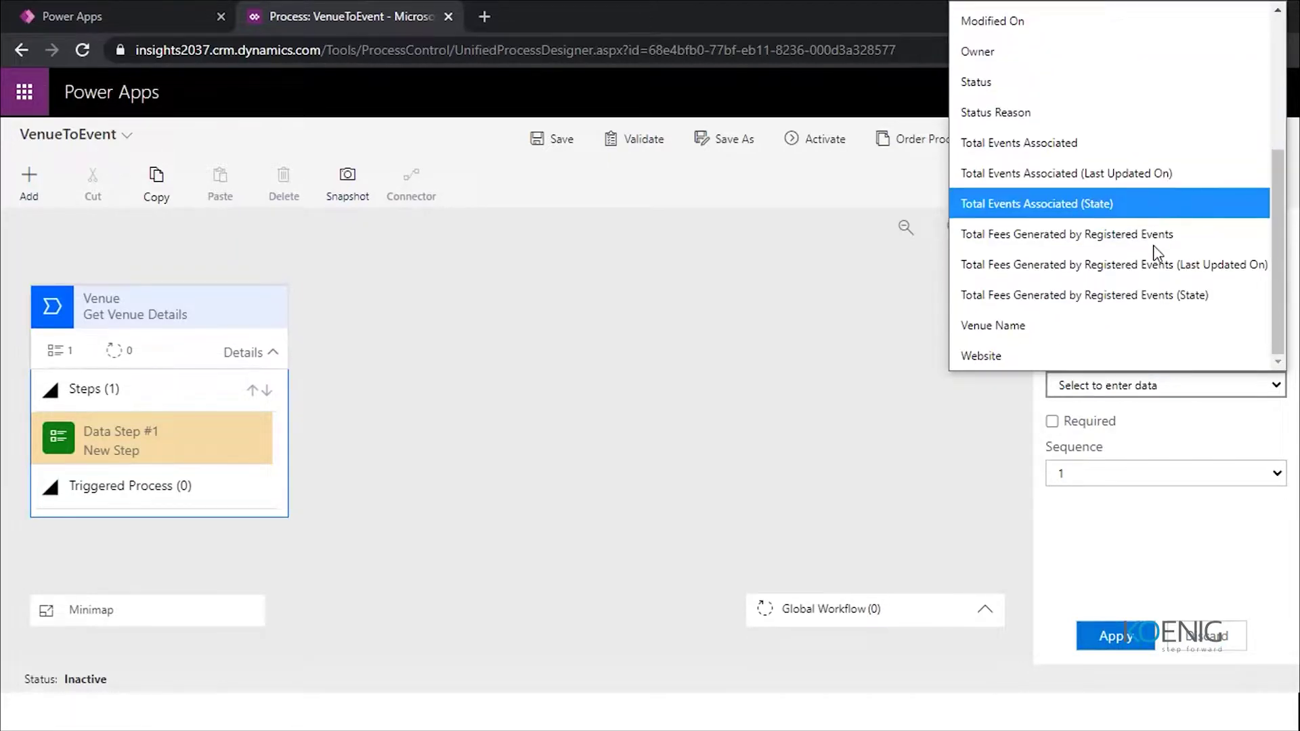
click(1068, 328)
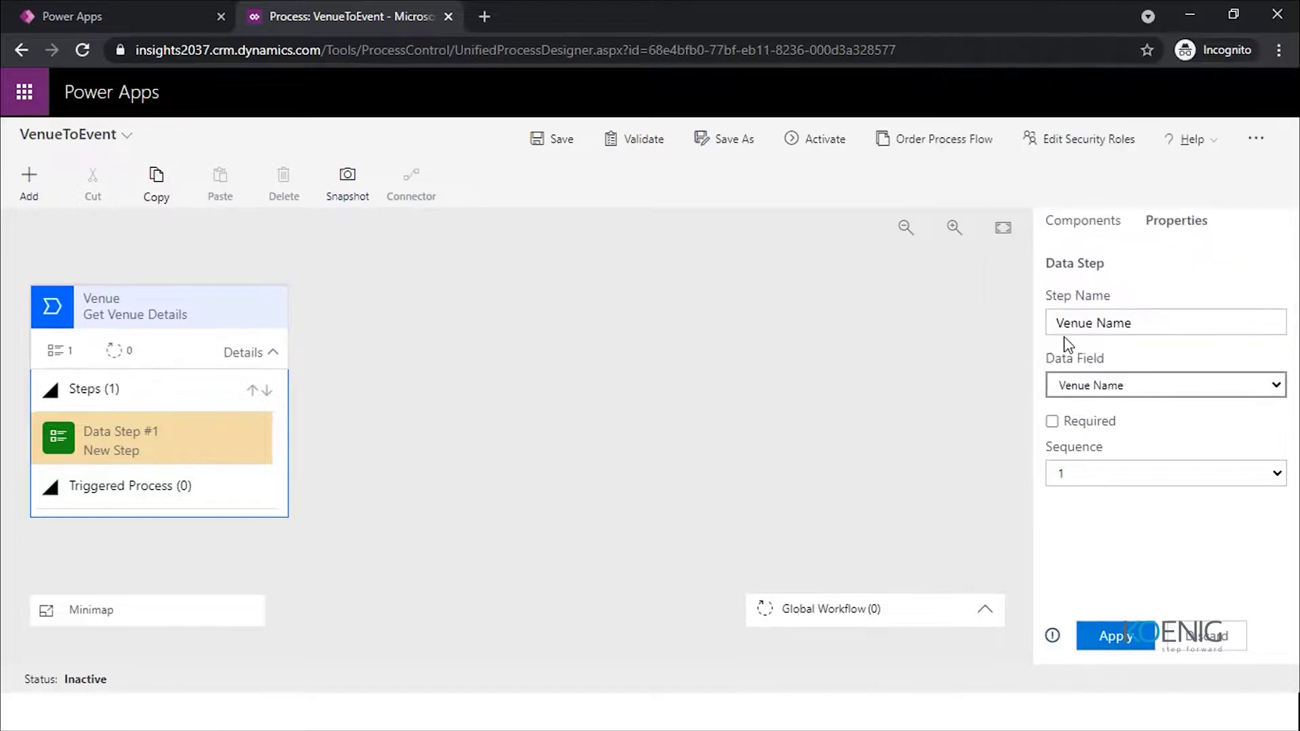
click(1099, 643)
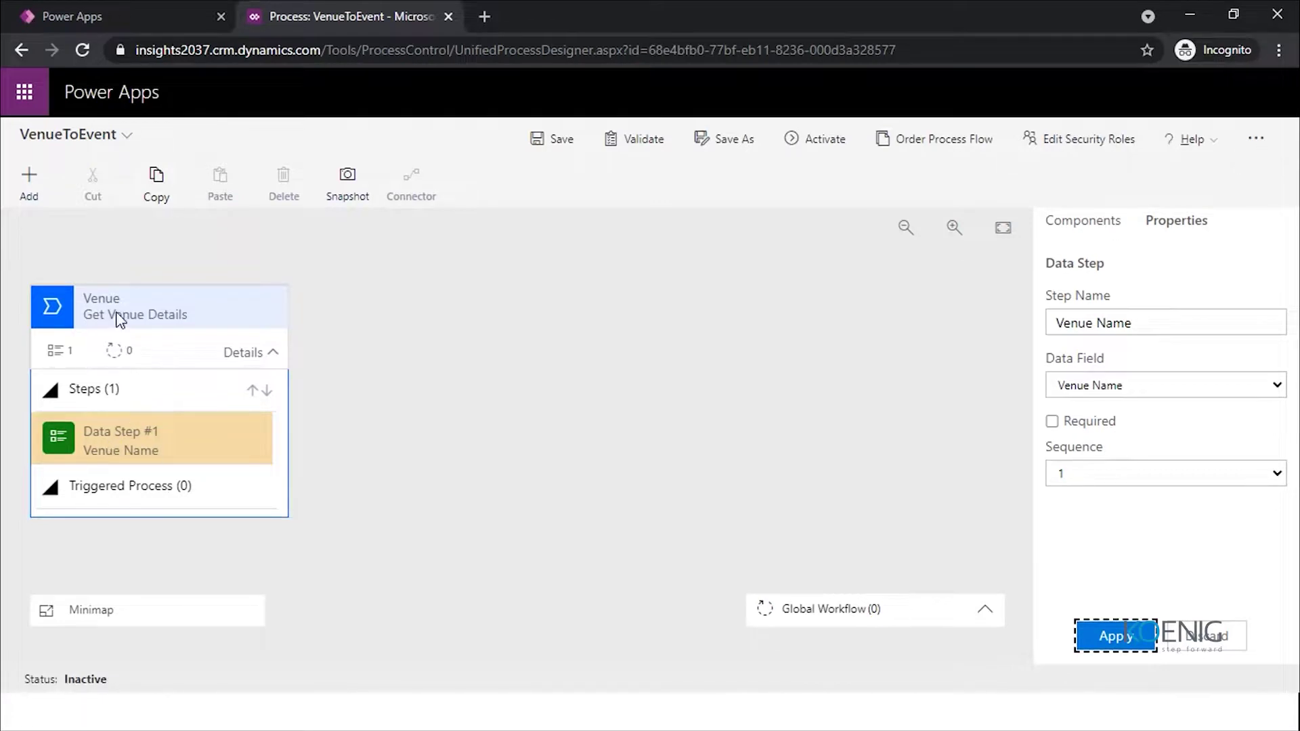
click(1105, 225)
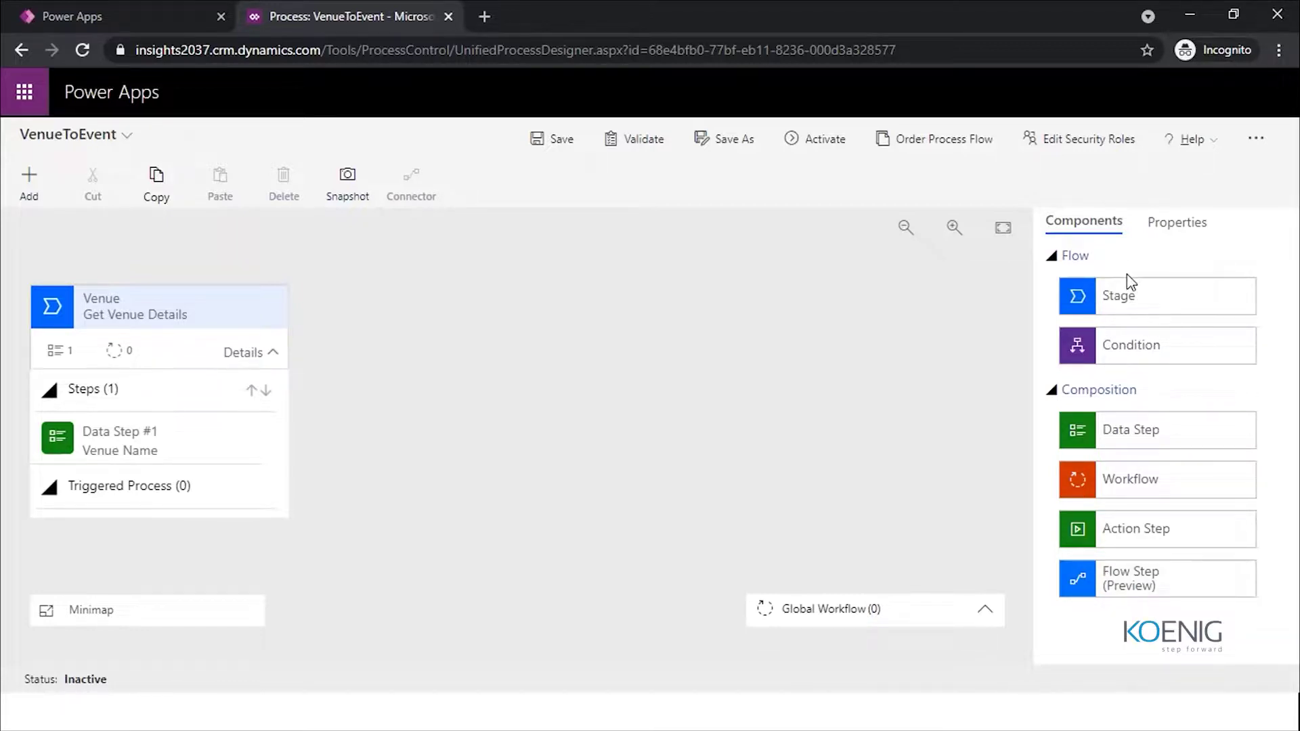
Add Data Step #2 to Get Venue Details, capturing Website at sequence 2.
drag(1118, 435, 160, 470)
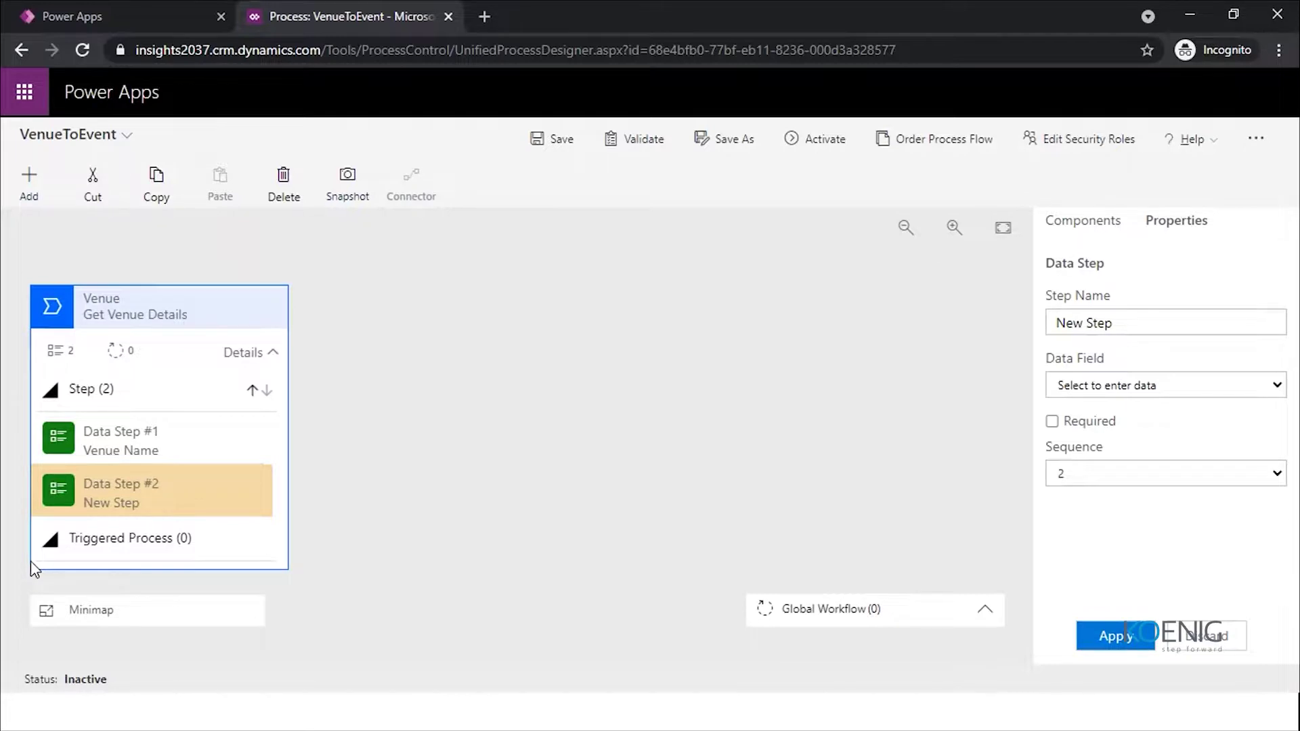
click(1246, 403)
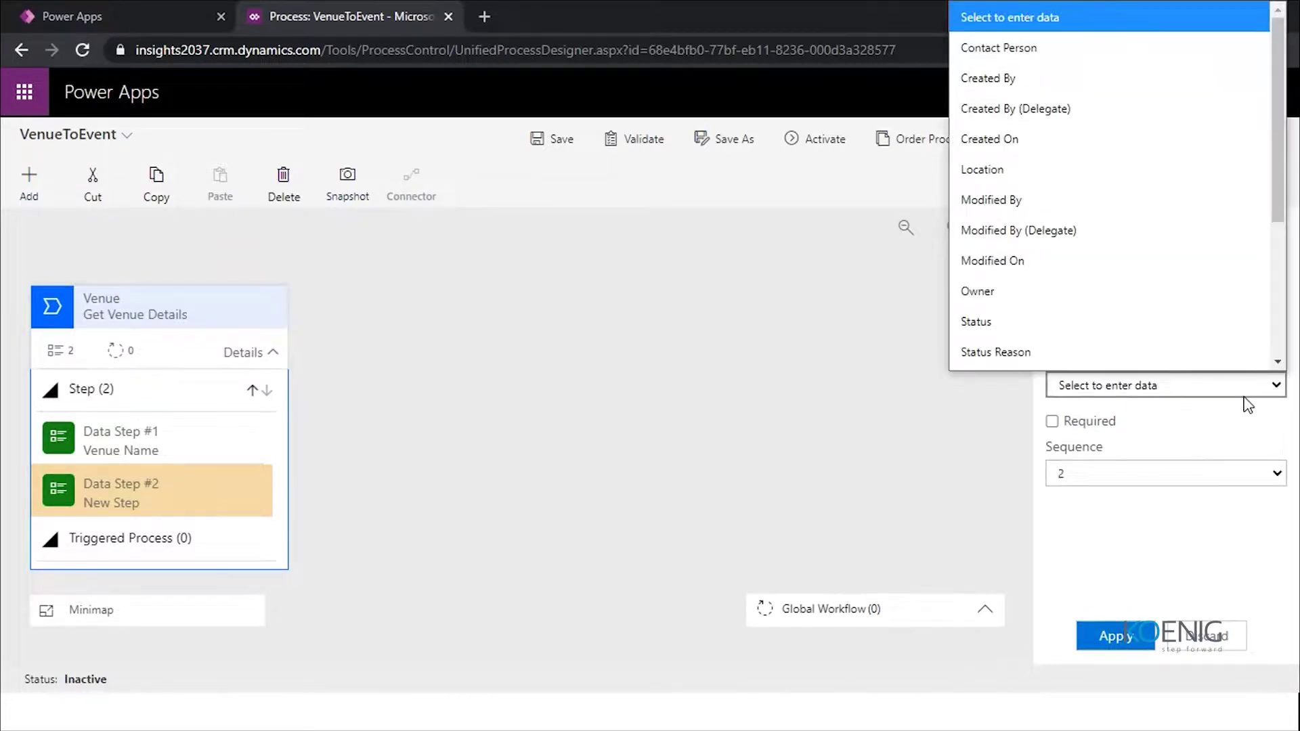
key(w)
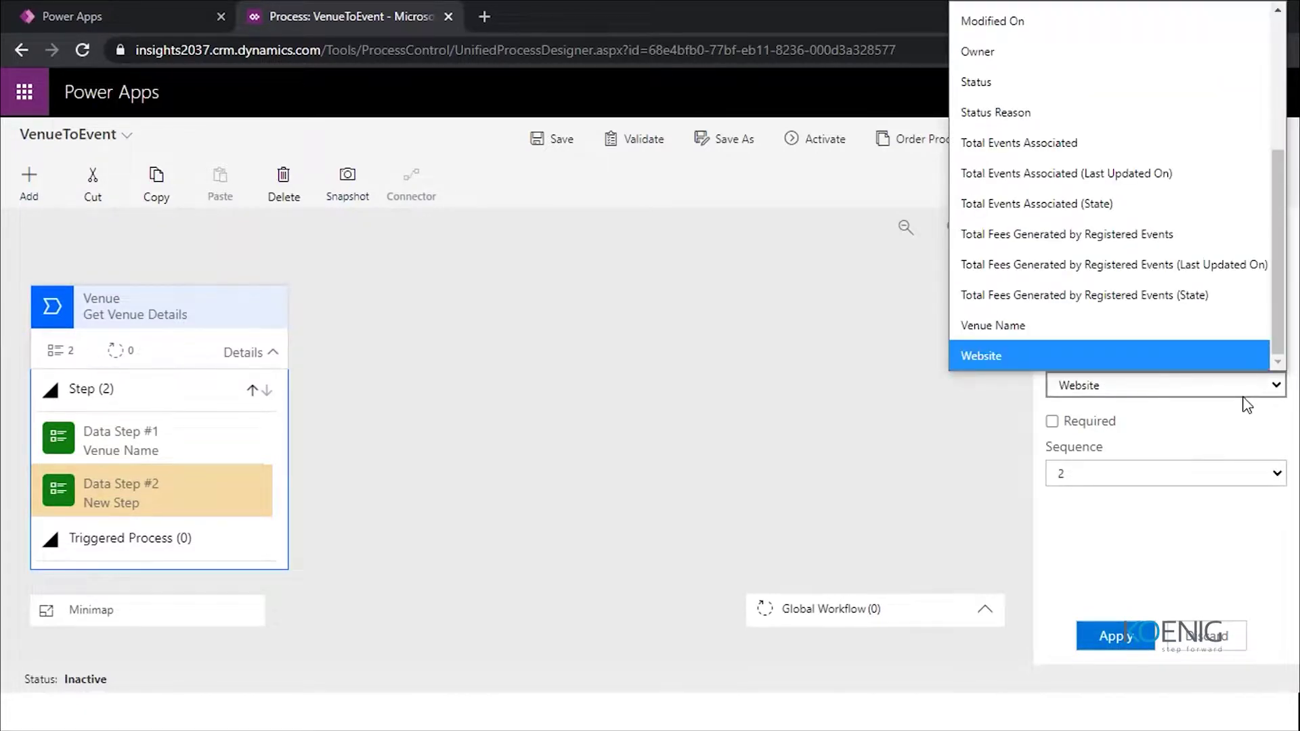
click(1012, 348)
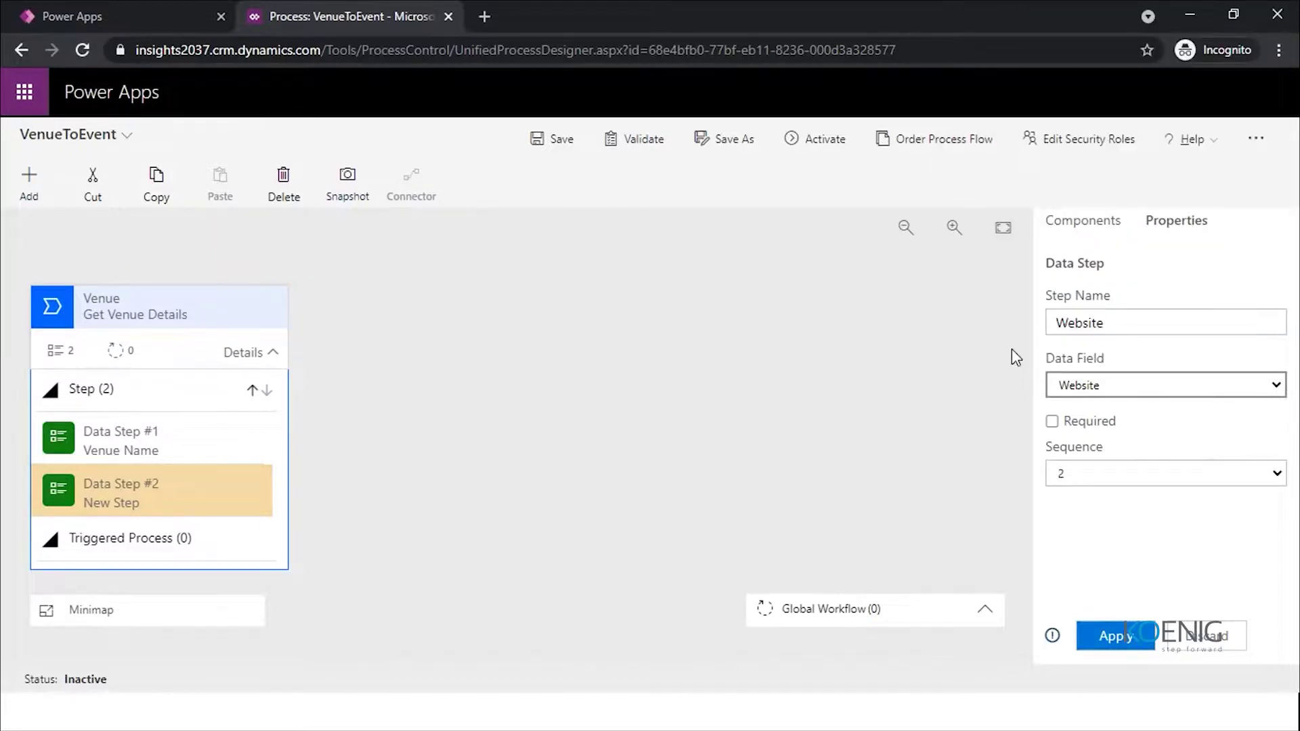
click(1184, 476)
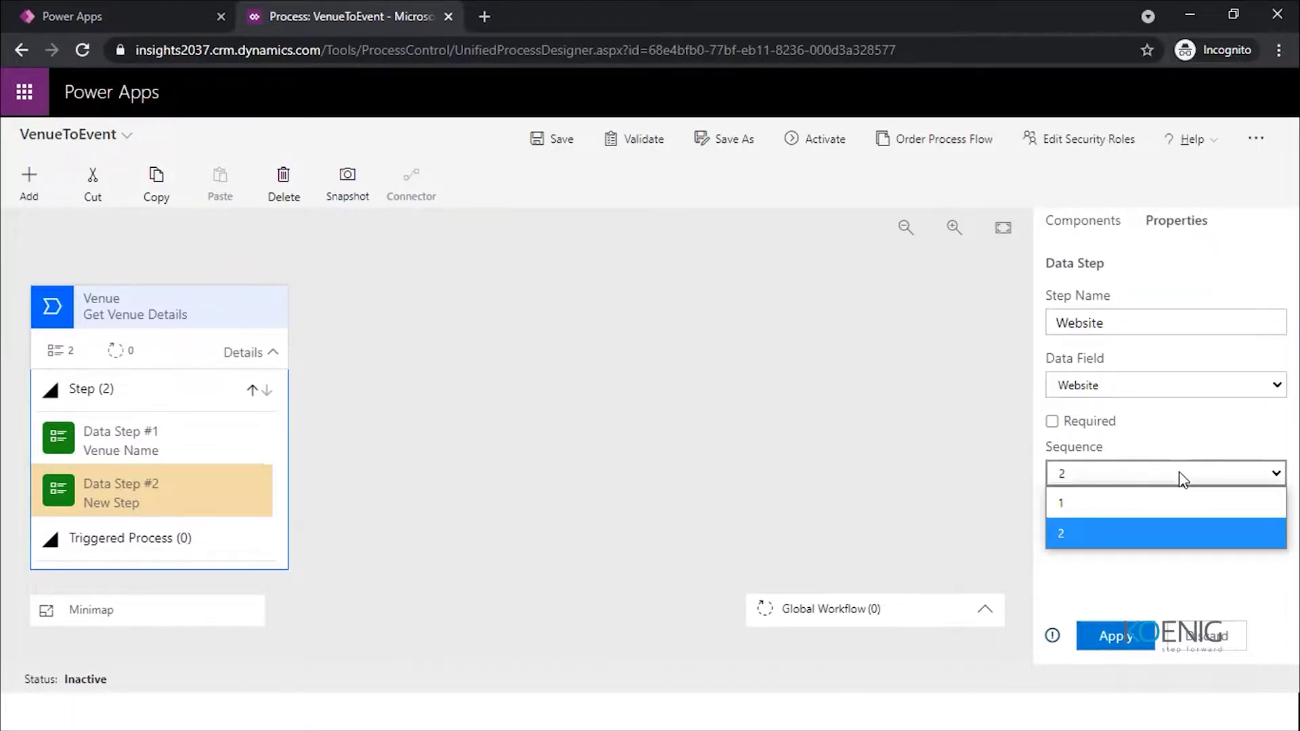
click(1155, 604)
click(1121, 635)
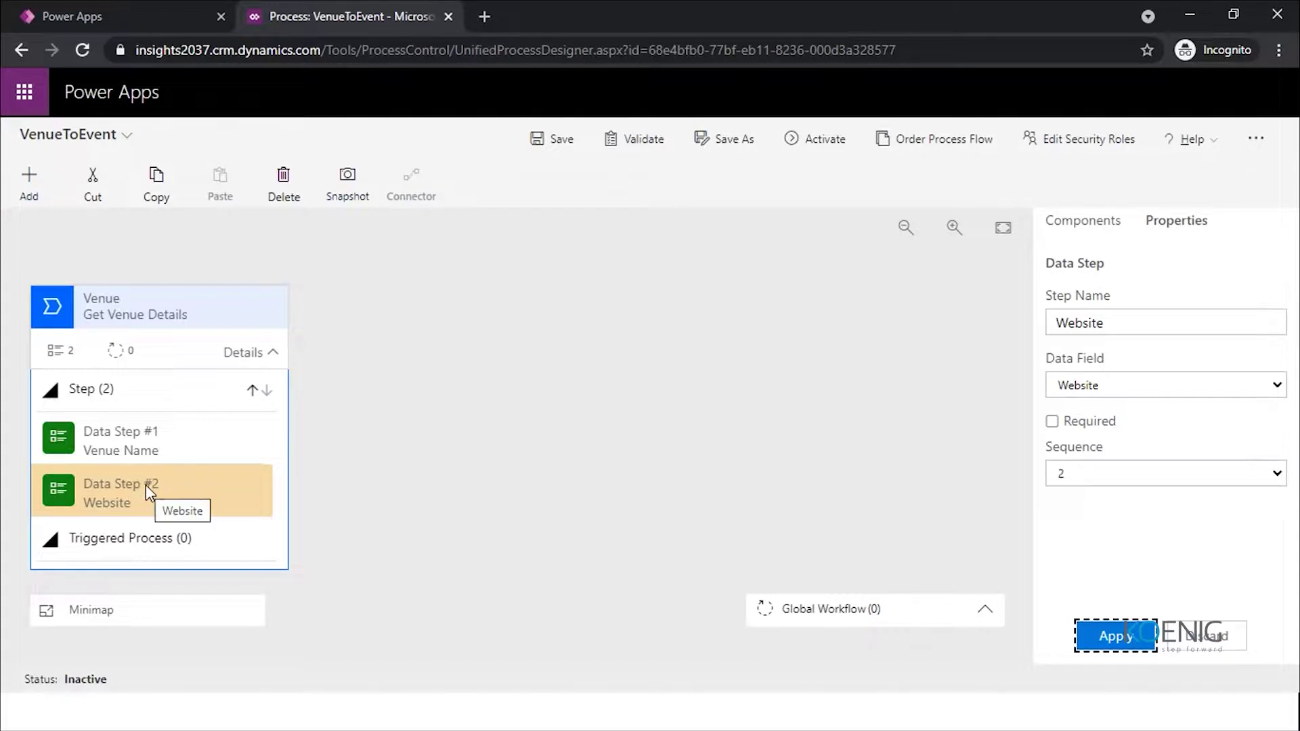
click(1099, 475)
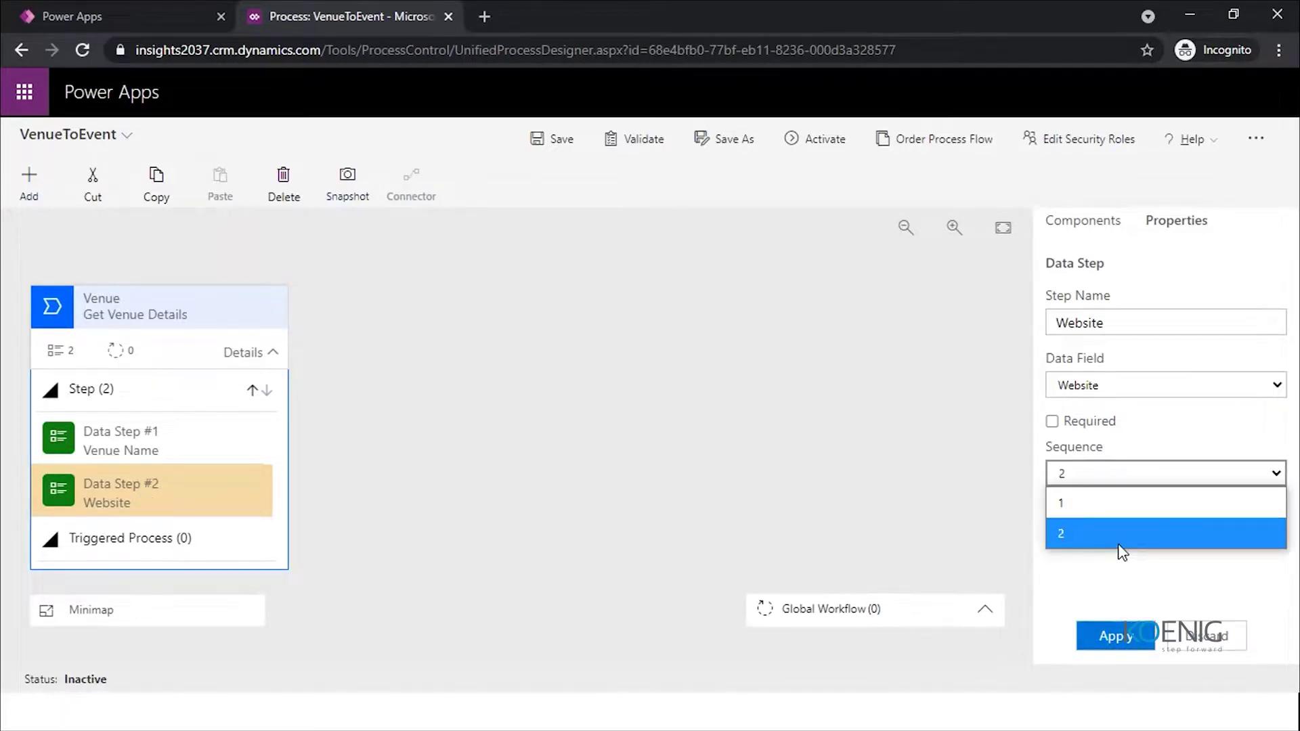
click(458, 459)
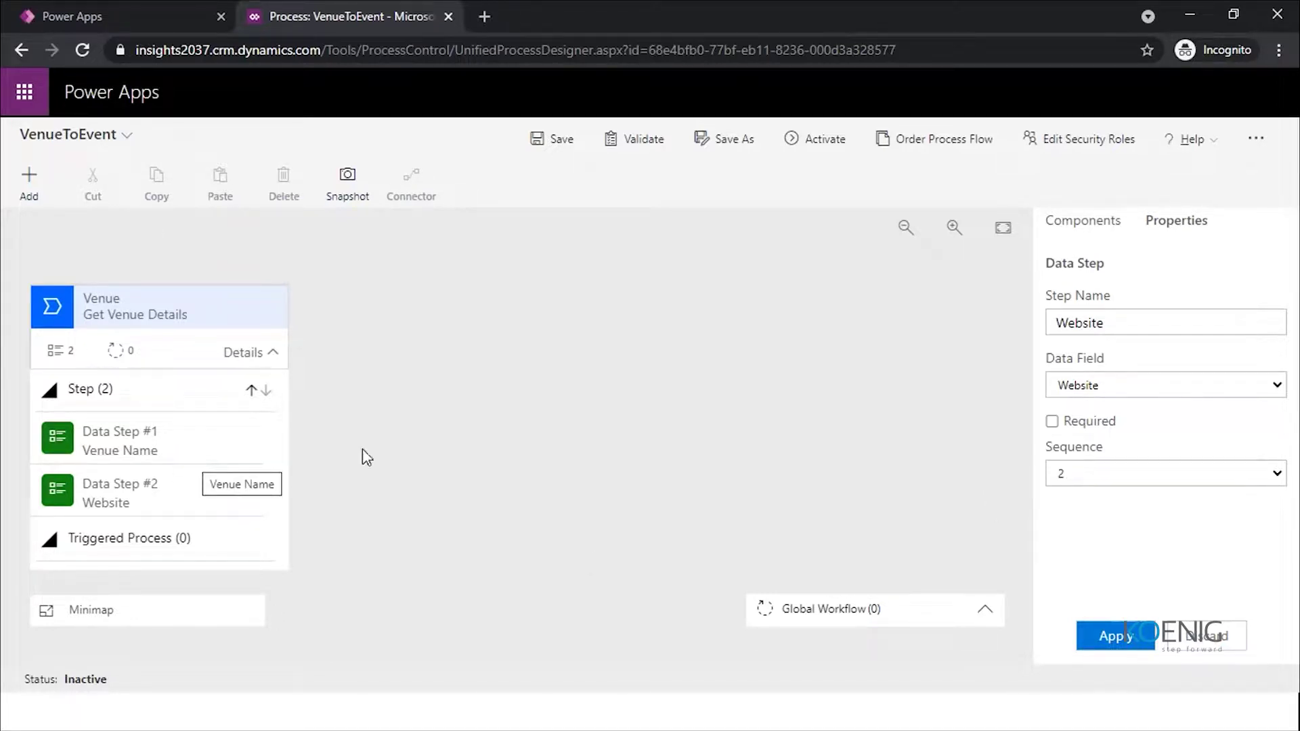
mouse_move(1062, 440)
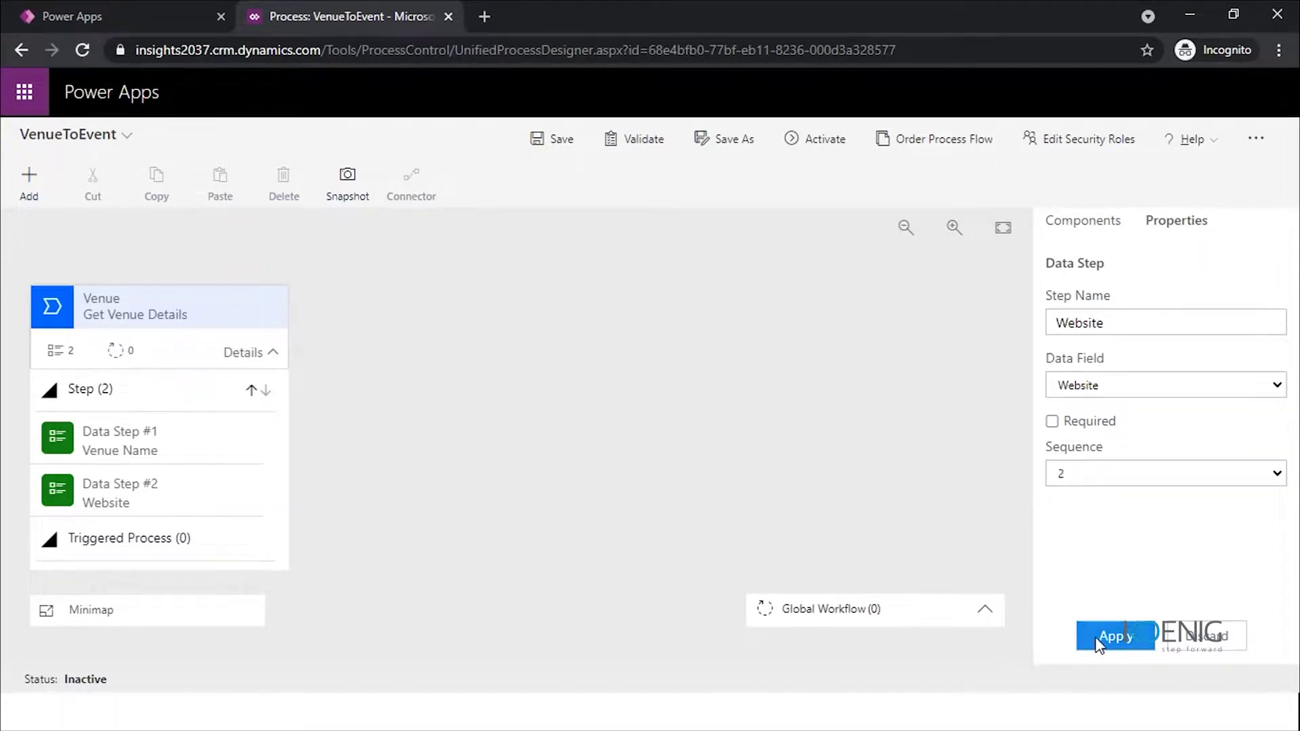
click(1112, 230)
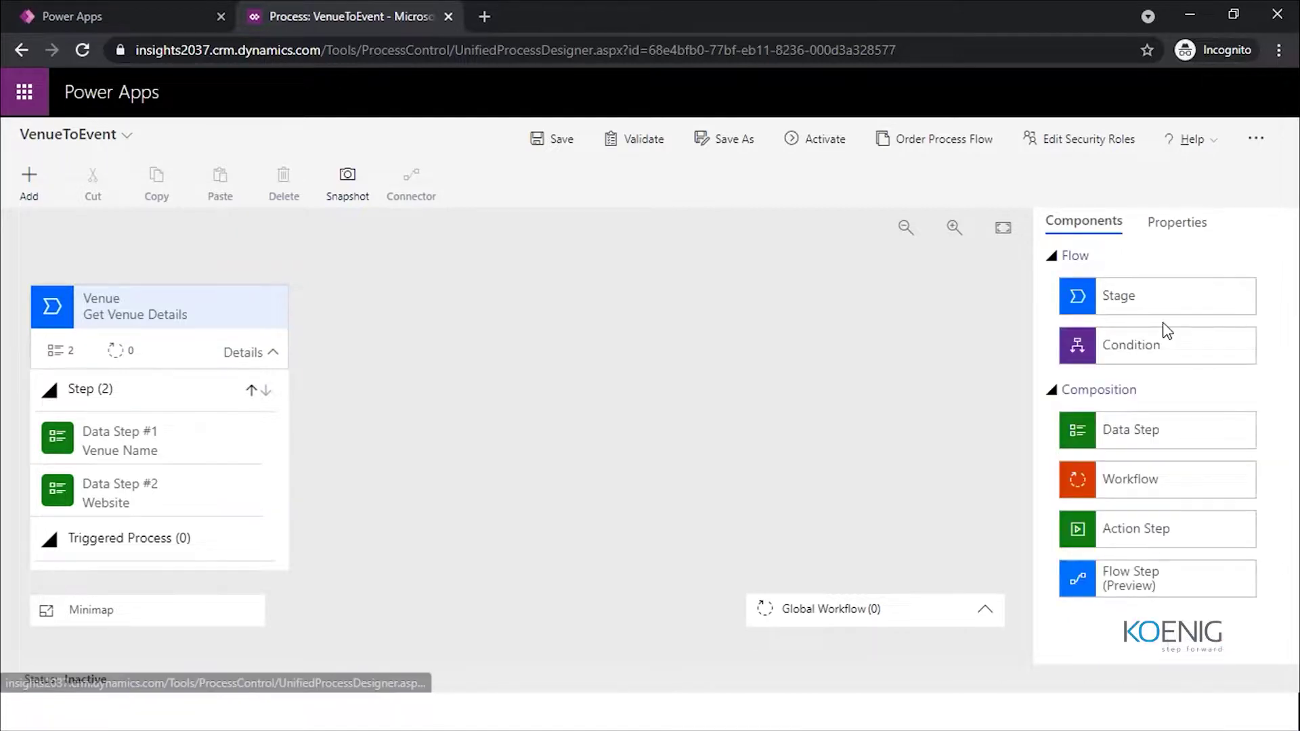
Add an 'Event Details' stage on the Events entity, category Qualify, after Get Venue Details.
drag(1126, 296, 328, 326)
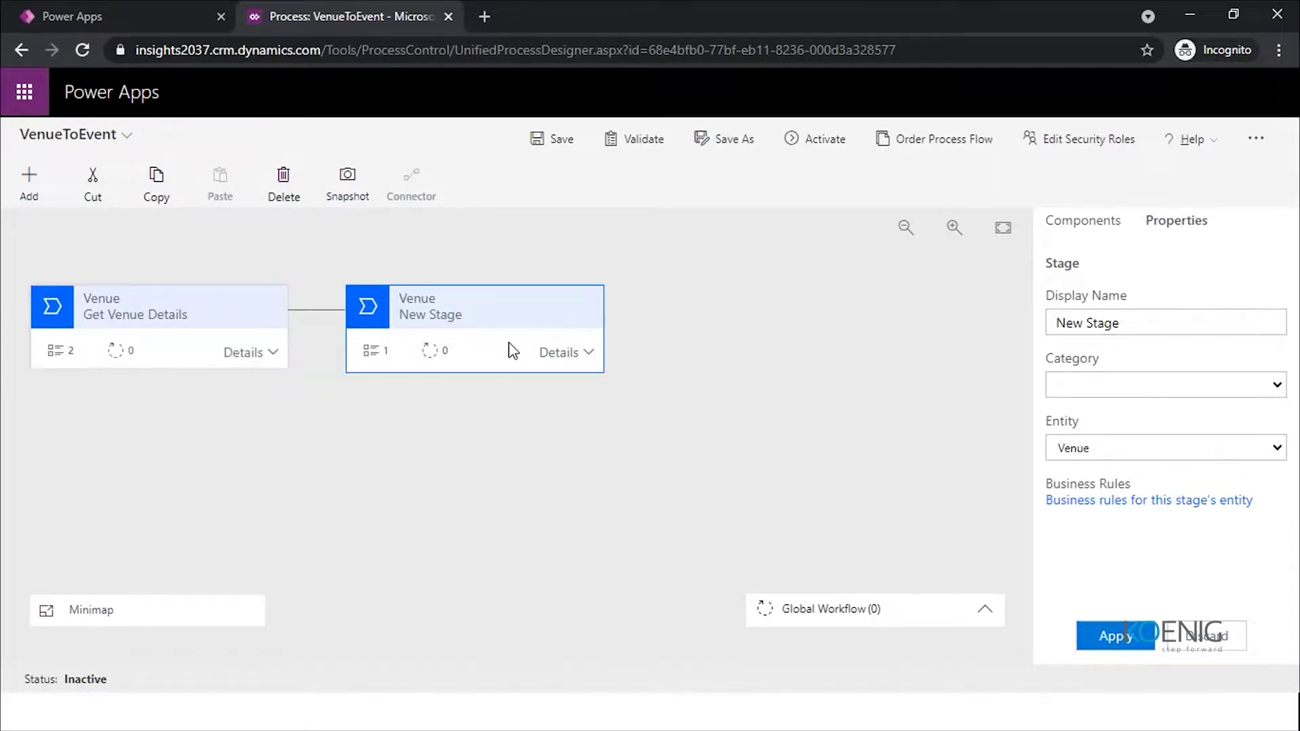
click(1138, 450)
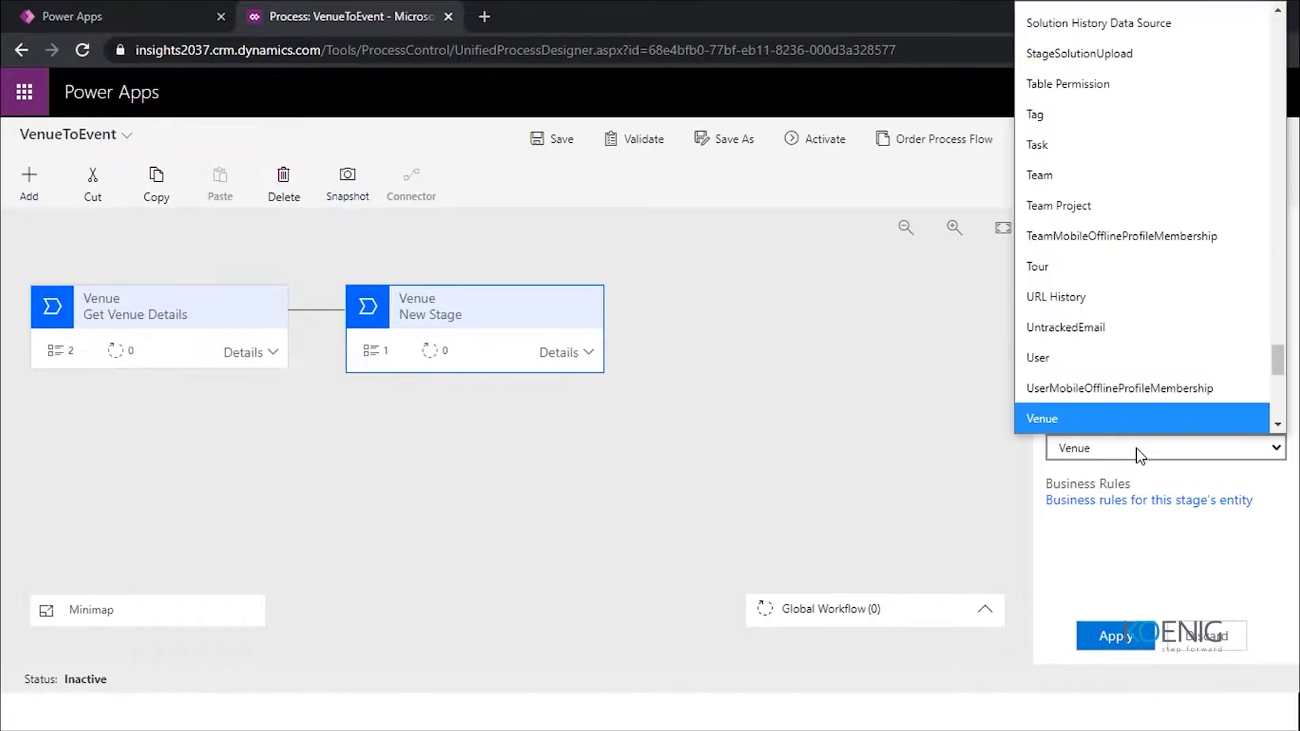
text(ev)
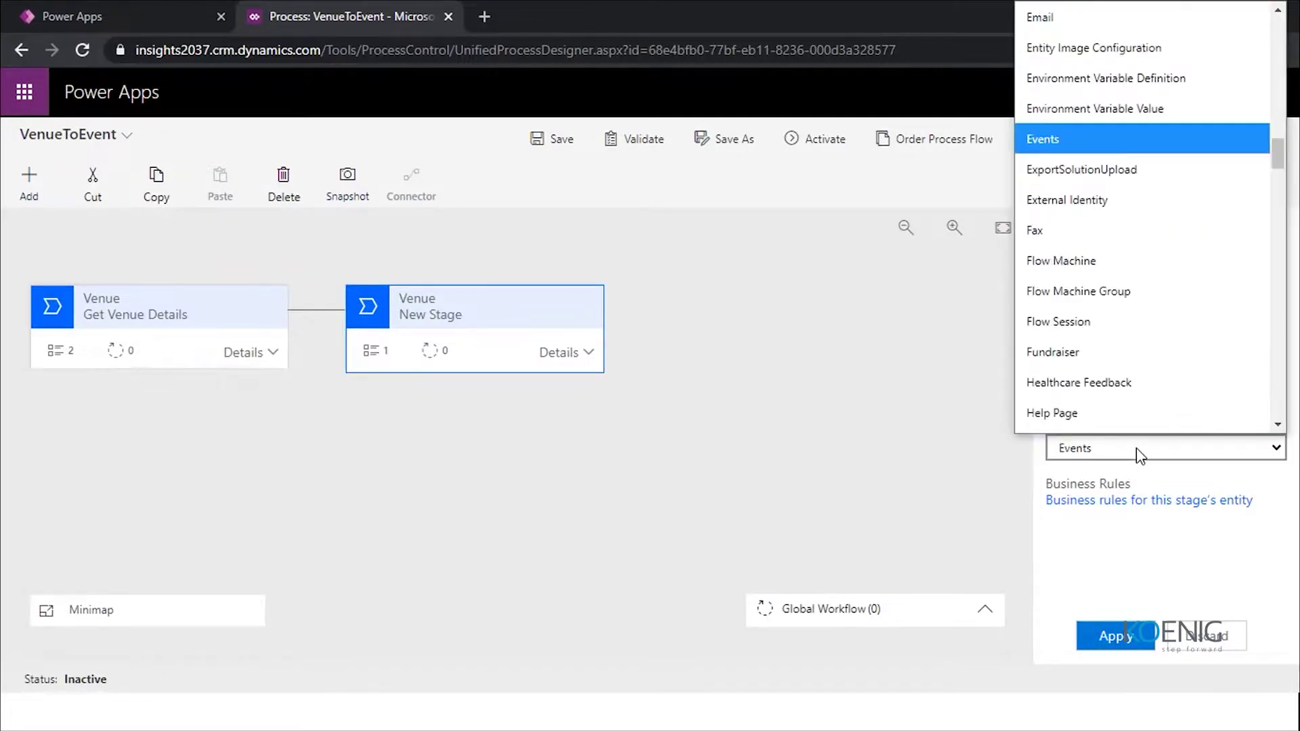
scroll(1137, 390, down, 1)
click(1106, 123)
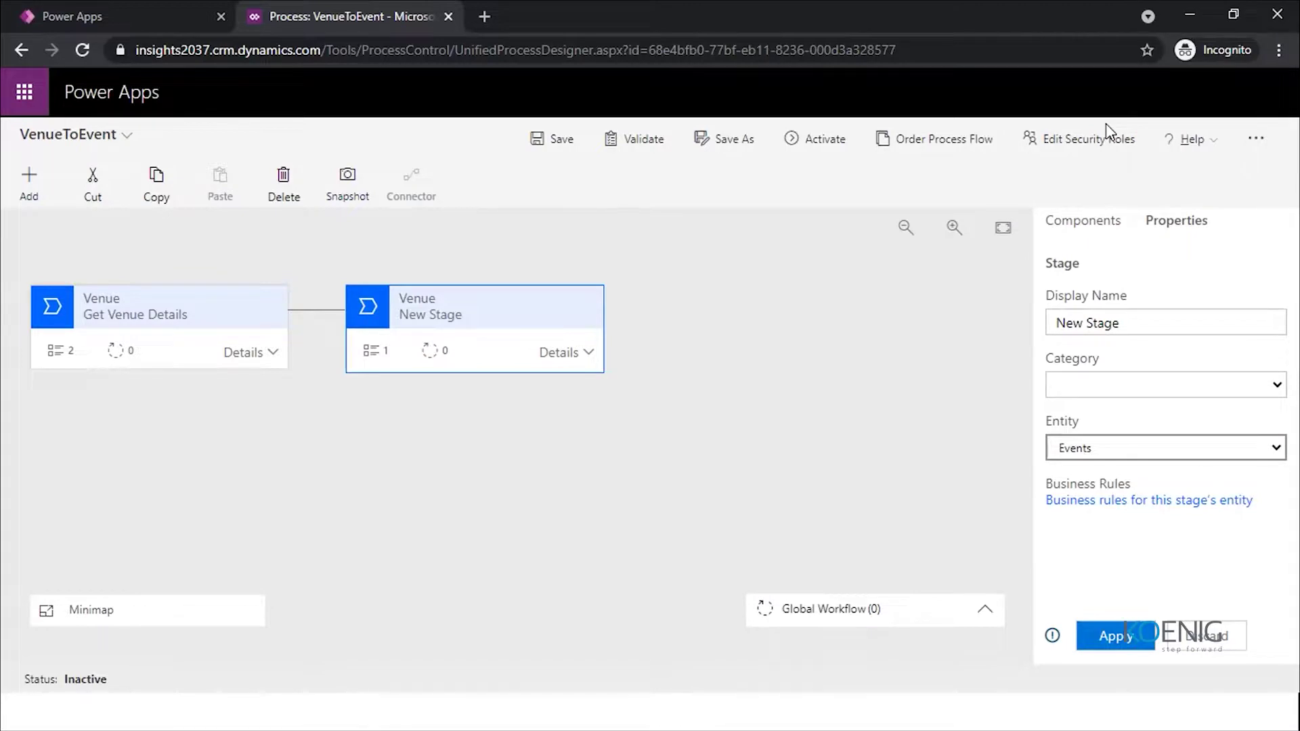
triple_click(1150, 324)
text(Event Details)
click(1192, 384)
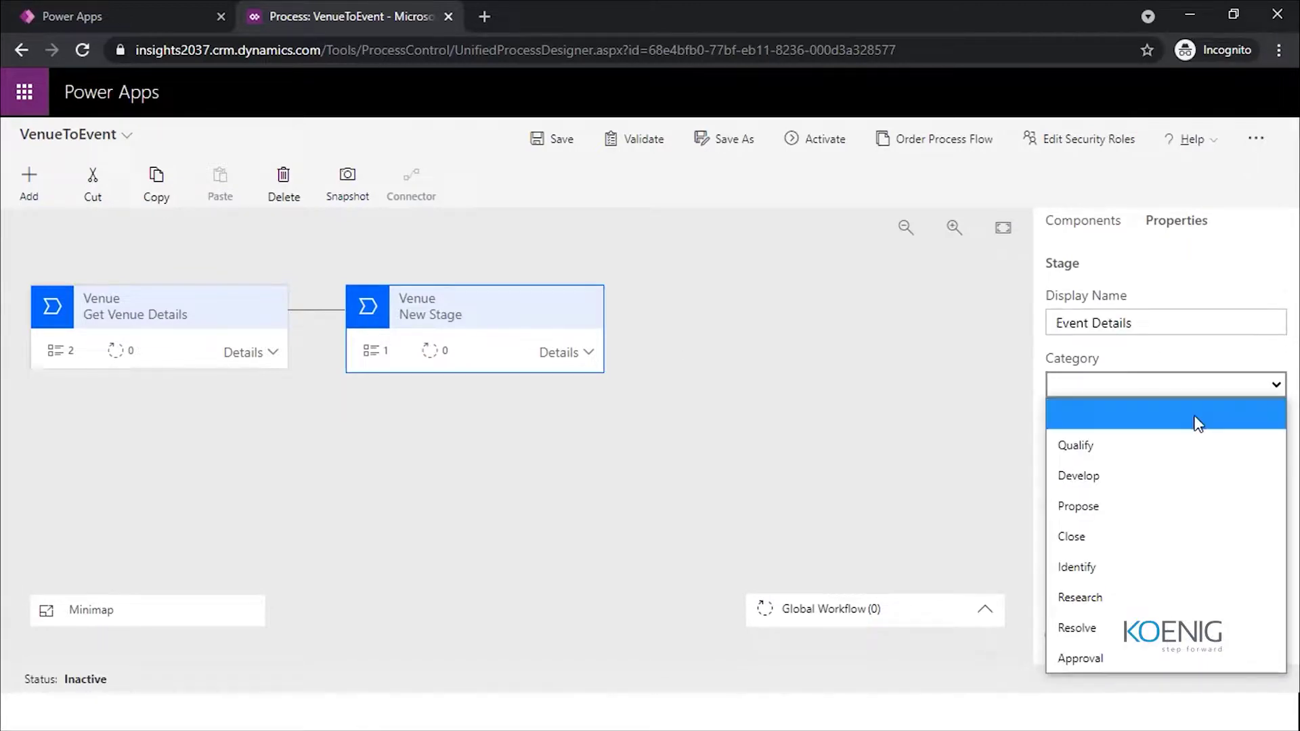
click(1083, 446)
click(1123, 646)
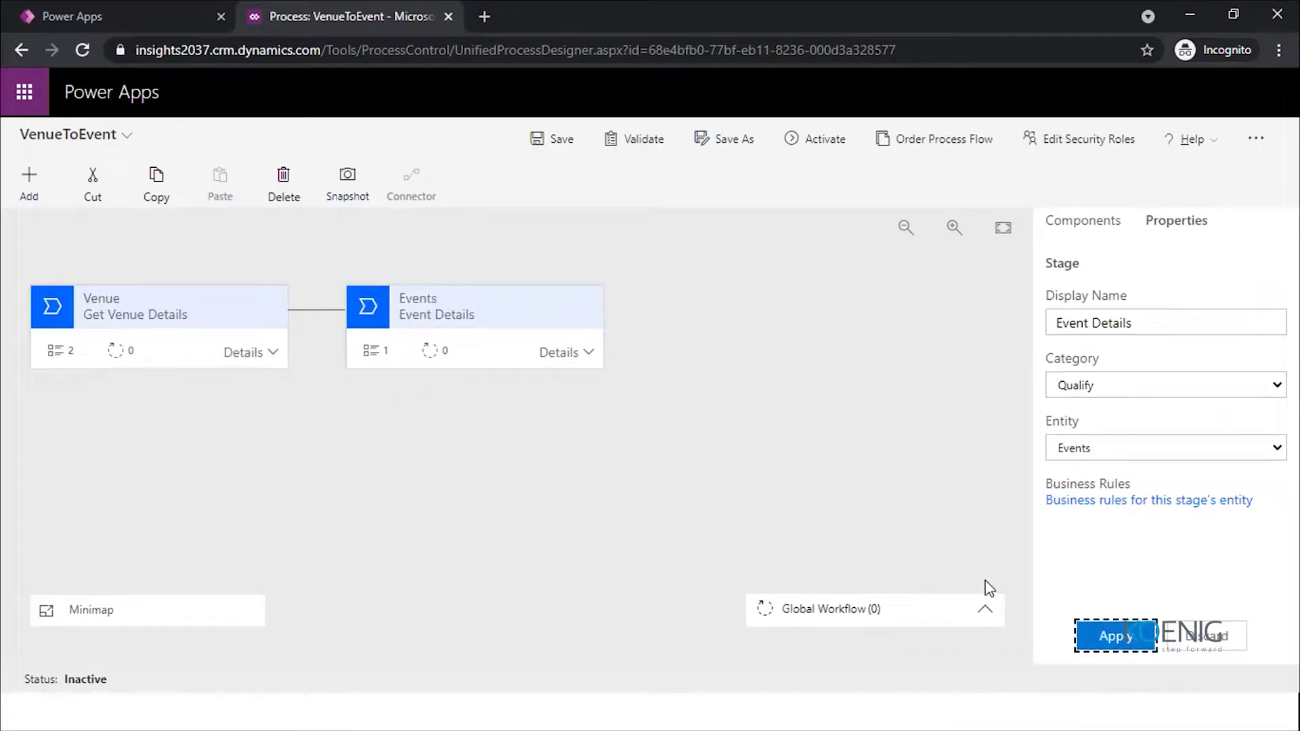
click(590, 353)
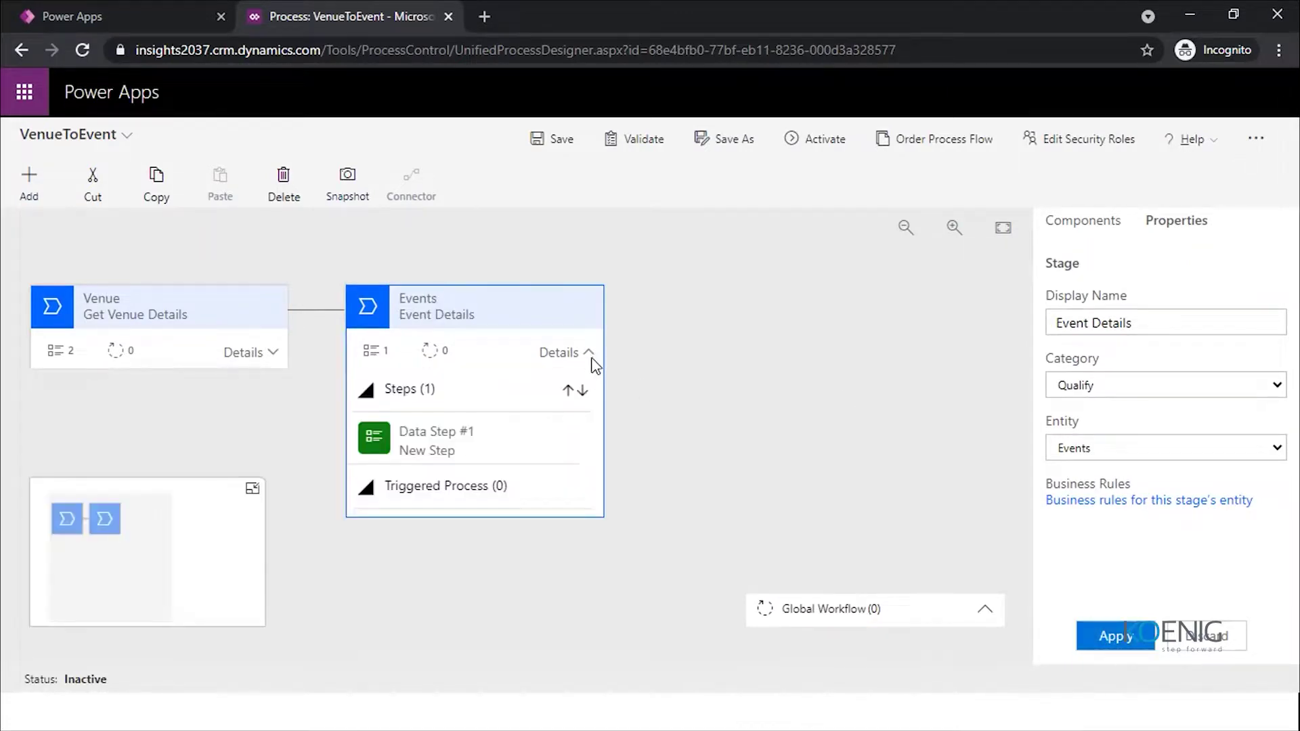
Browse the Events fields for Data Step #1, then review the Venue and Events stages.
click(409, 448)
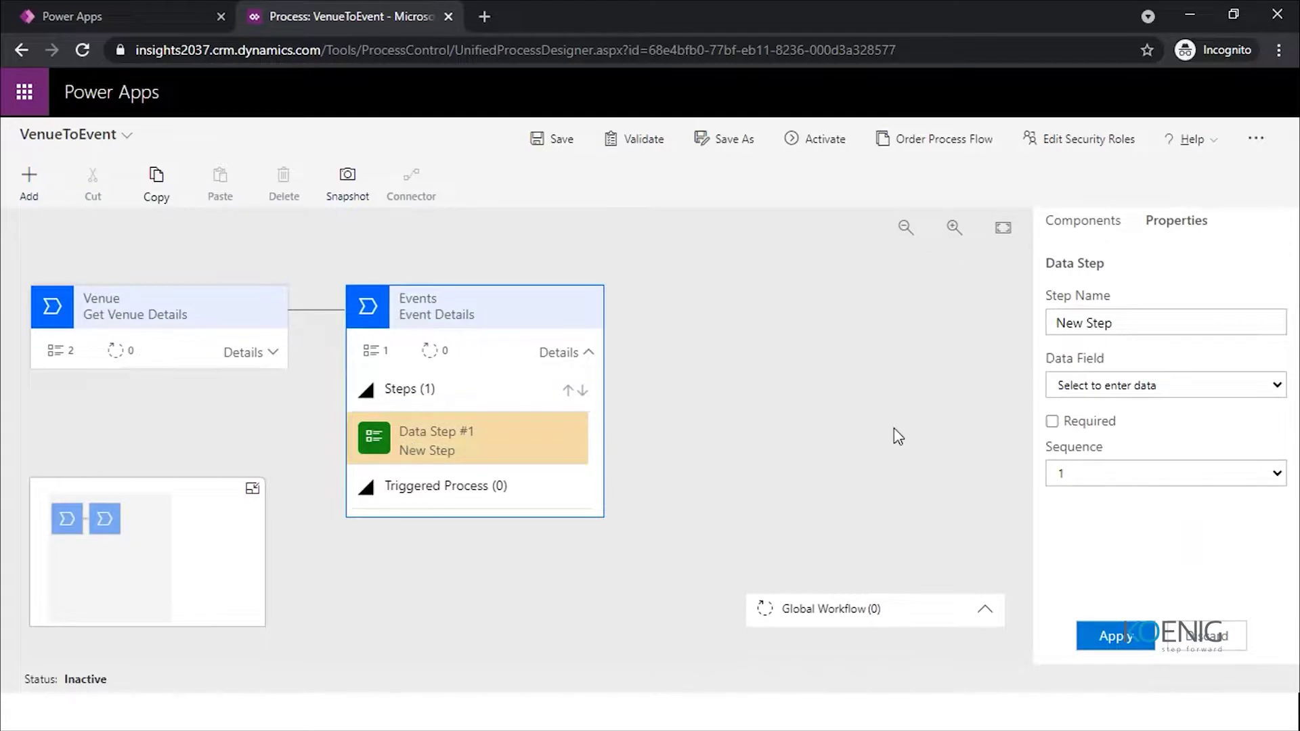
click(1252, 388)
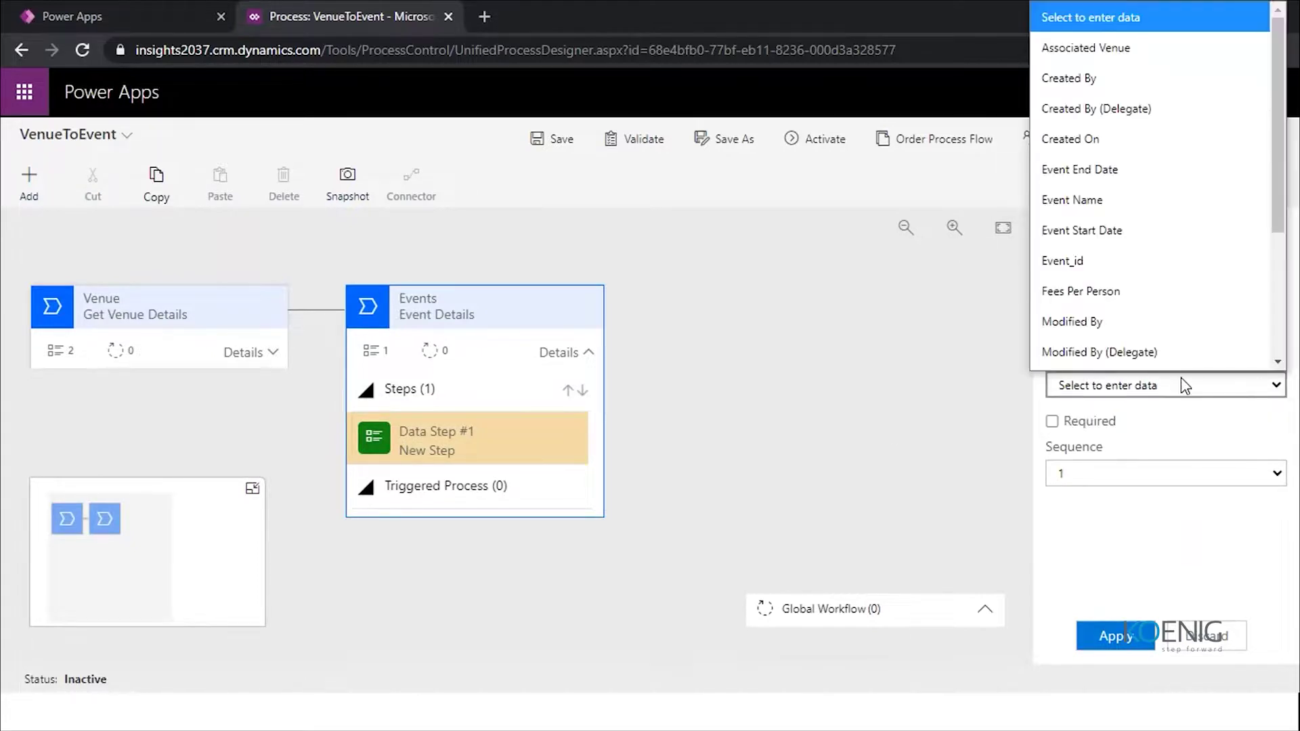
scroll(1199, 271, down, 5)
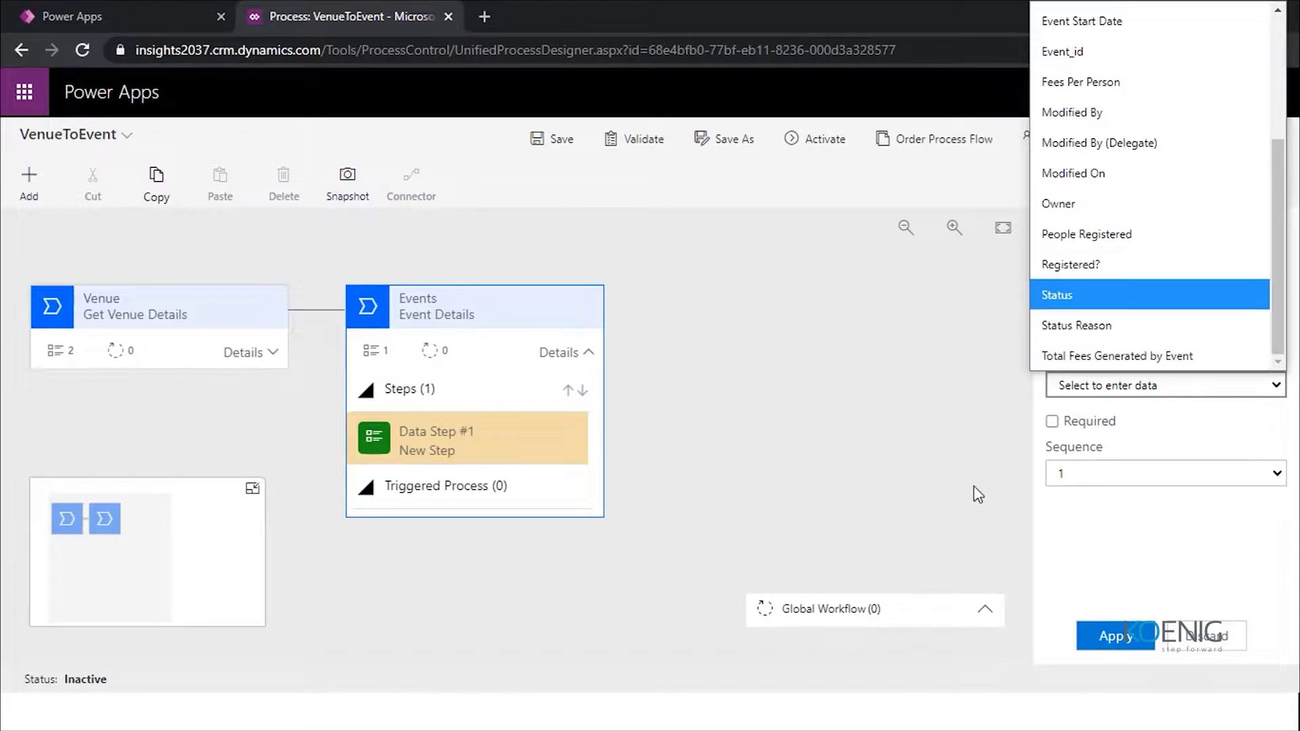
click(969, 513)
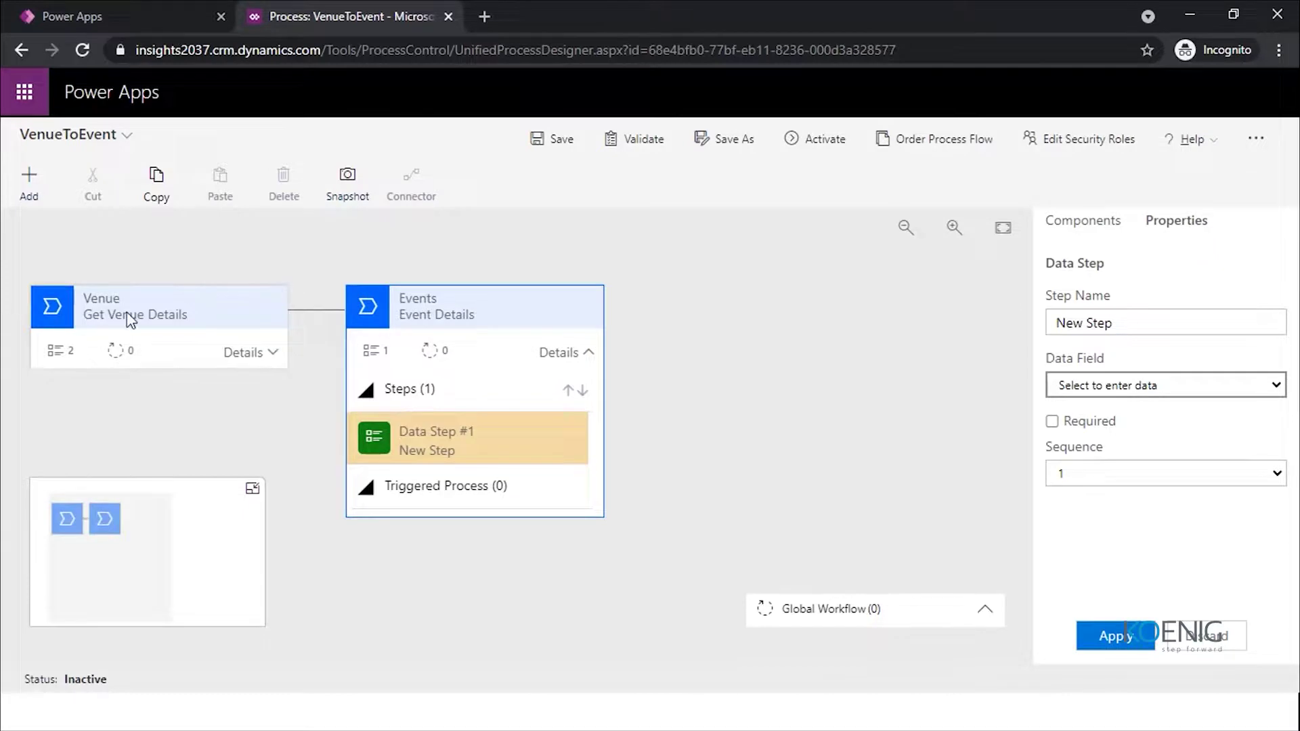
click(133, 316)
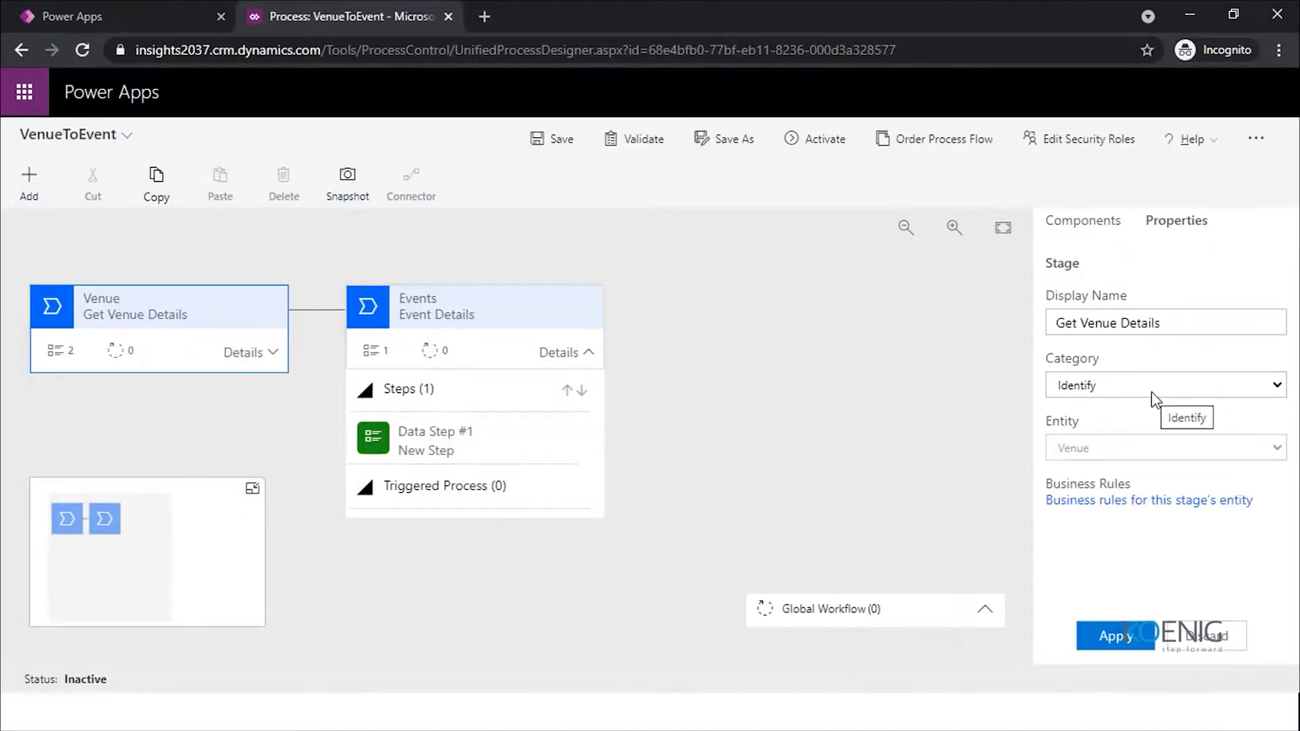
click(486, 307)
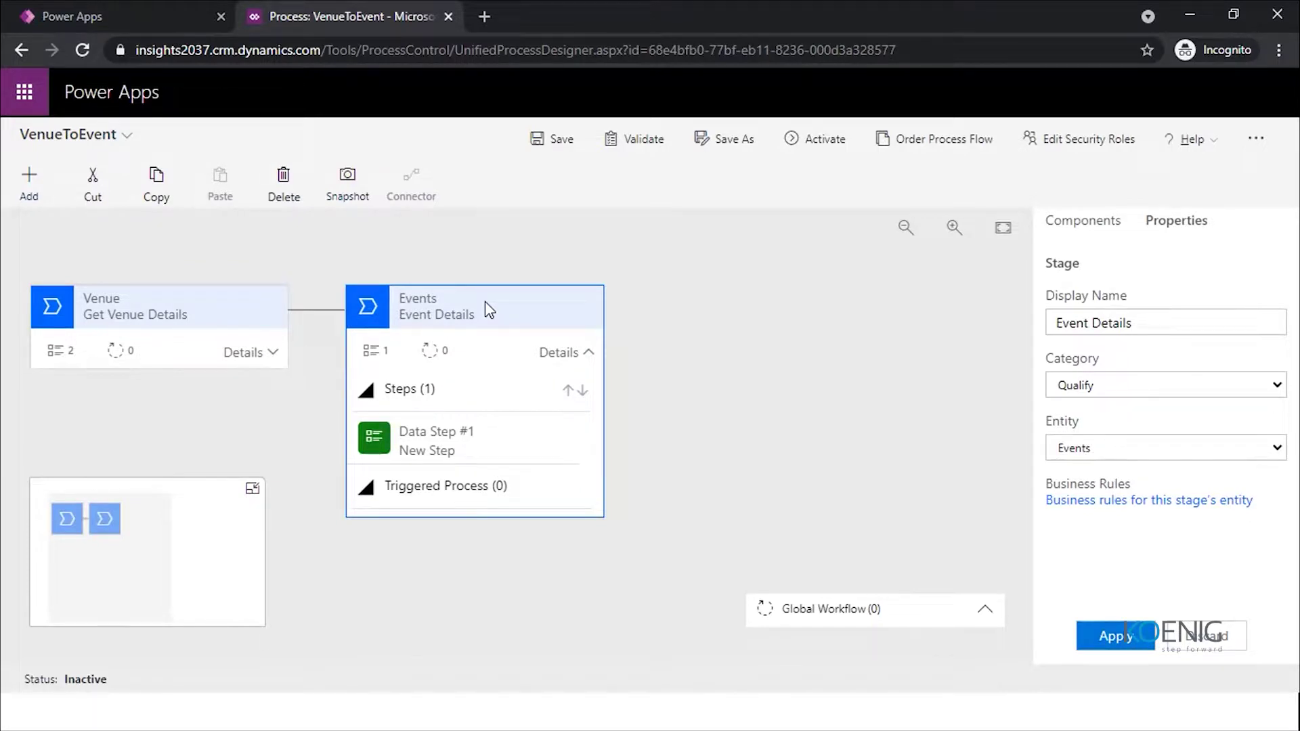
Set Data Step #1 to Event_id and add a second data step to Event Details.
click(425, 449)
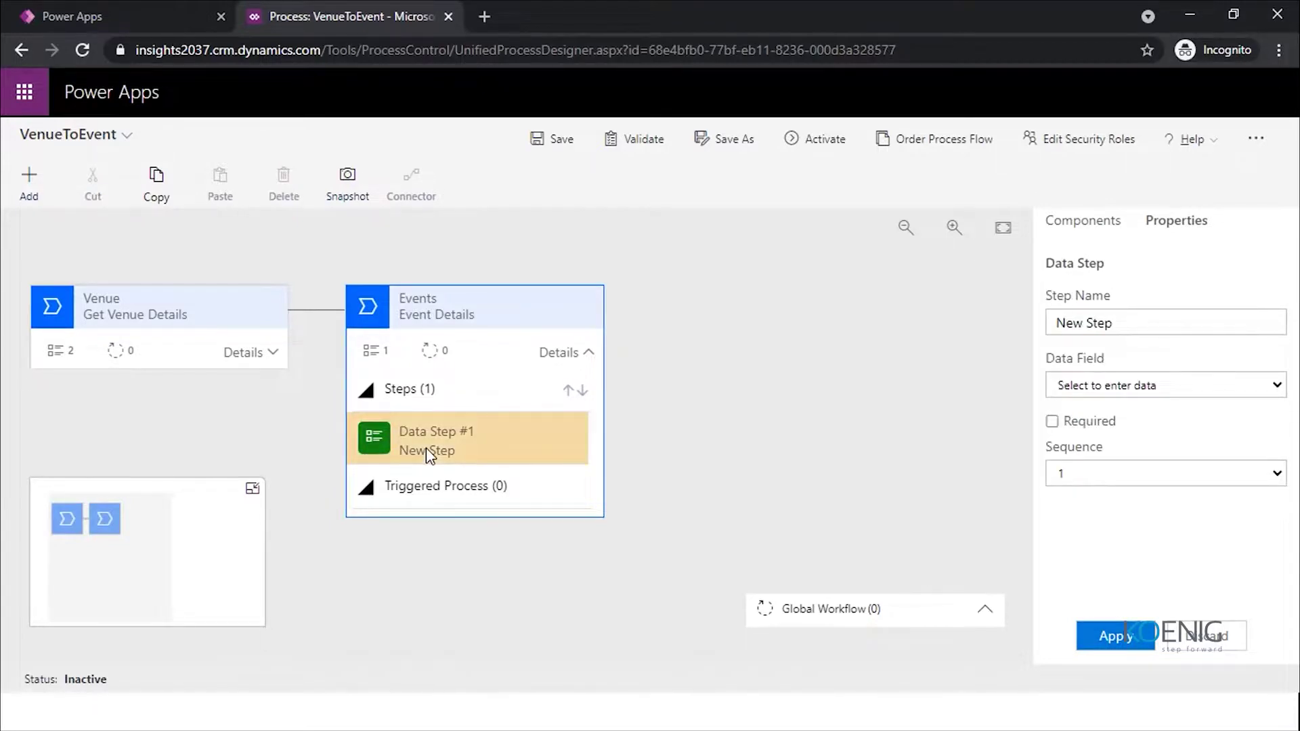
click(1273, 386)
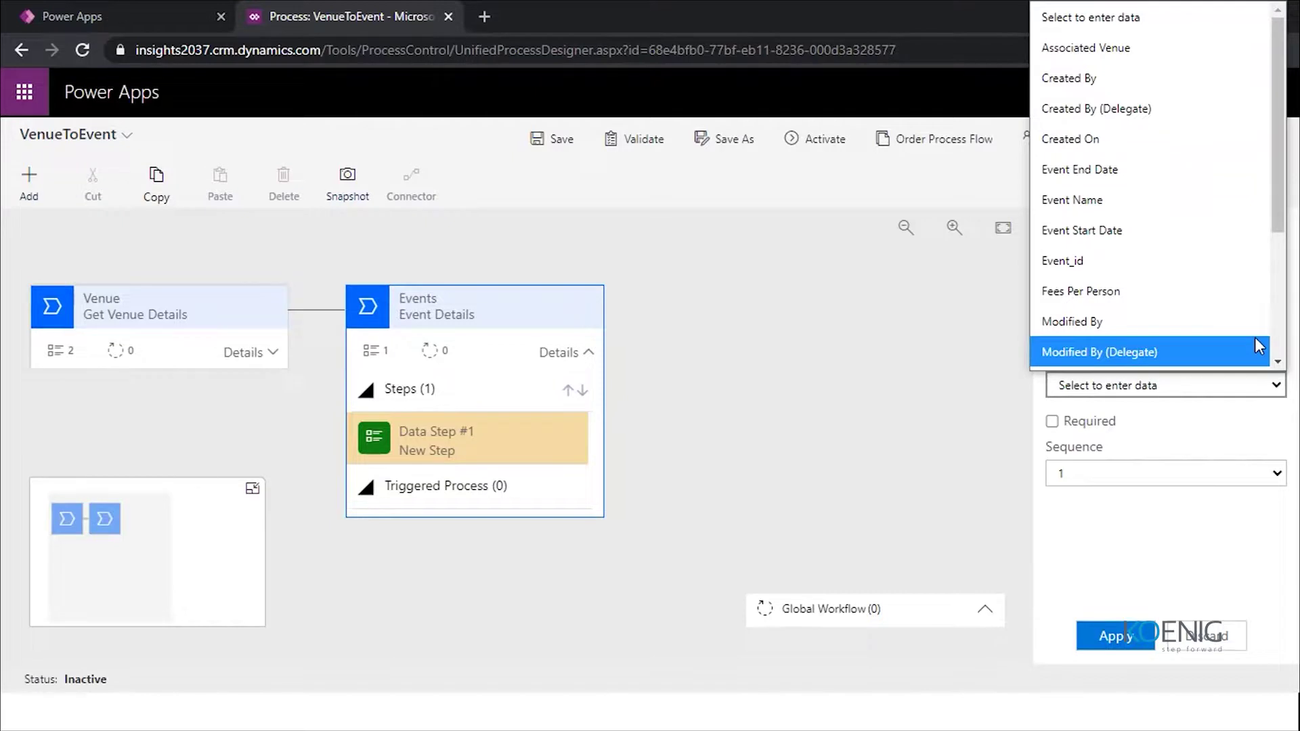
click(1145, 269)
click(1102, 638)
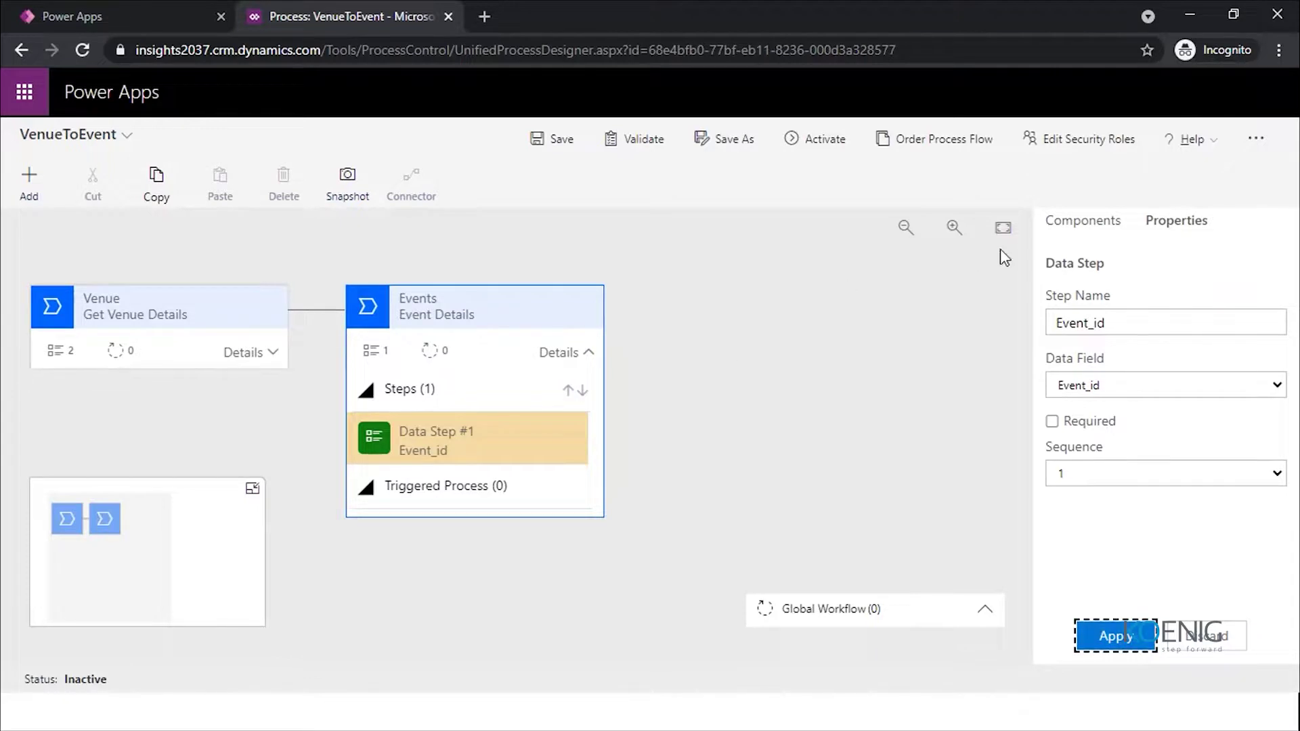
click(1076, 227)
drag(1150, 441, 454, 471)
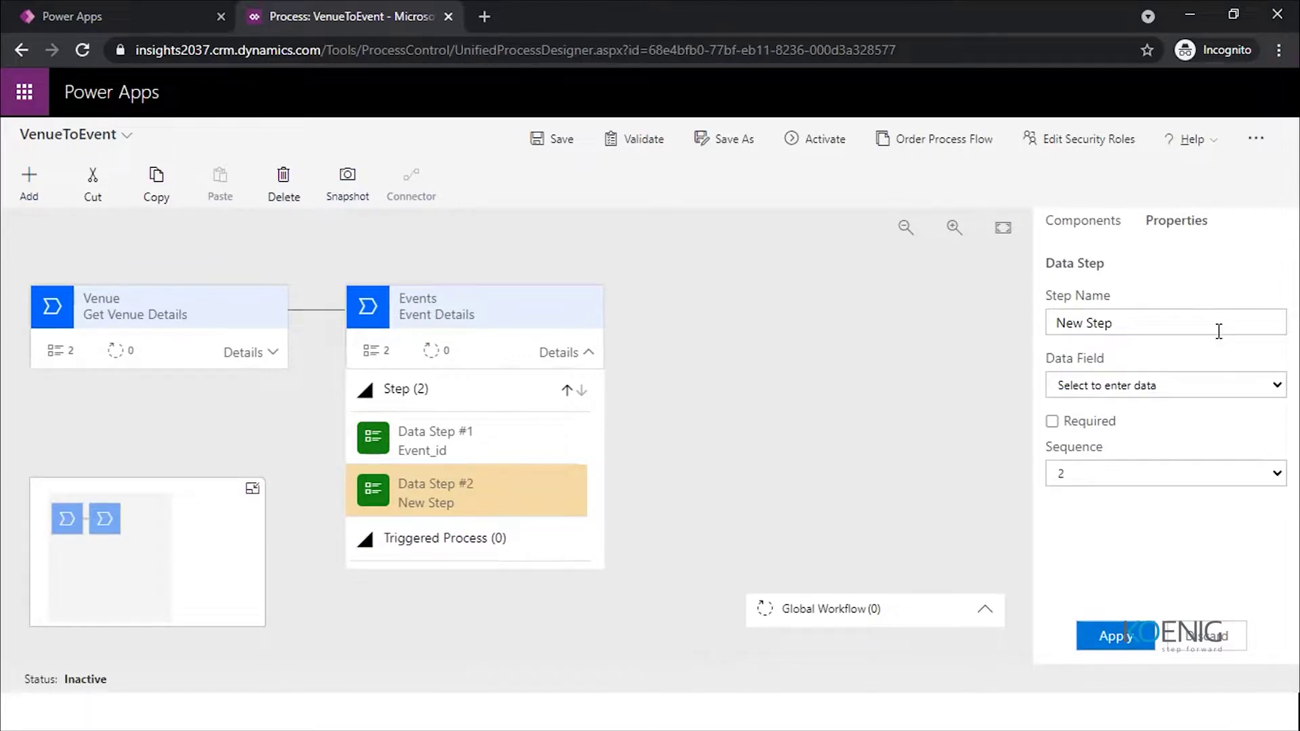
Set Data Step #2 in Event Details to capture the Registered? field.
click(1162, 381)
key(r)
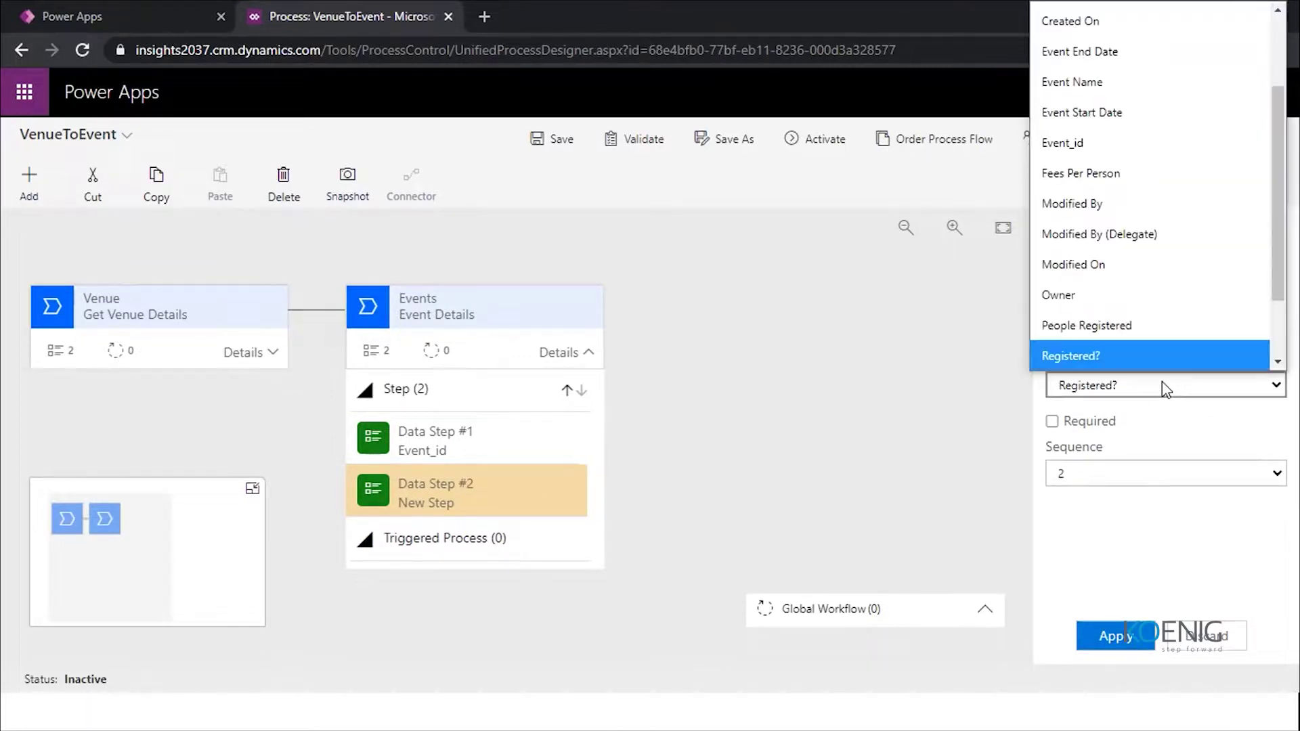
click(1135, 356)
click(1111, 638)
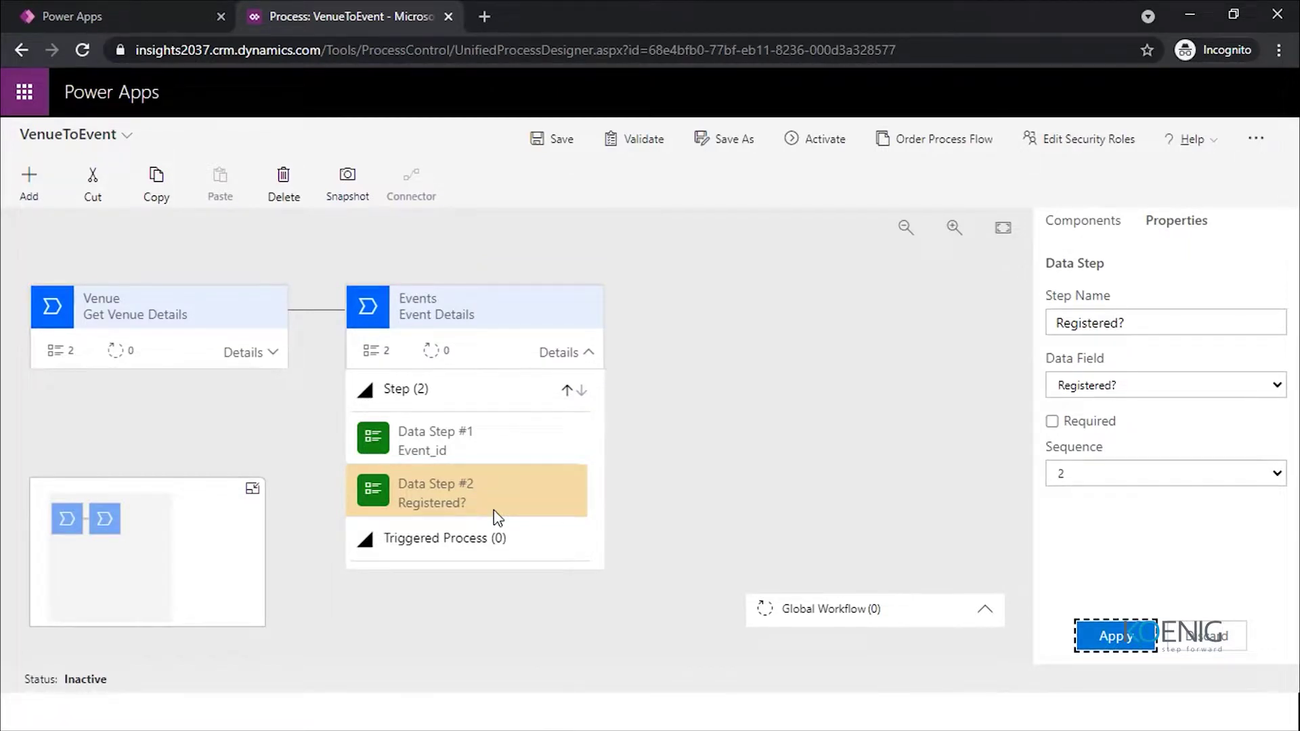
click(549, 328)
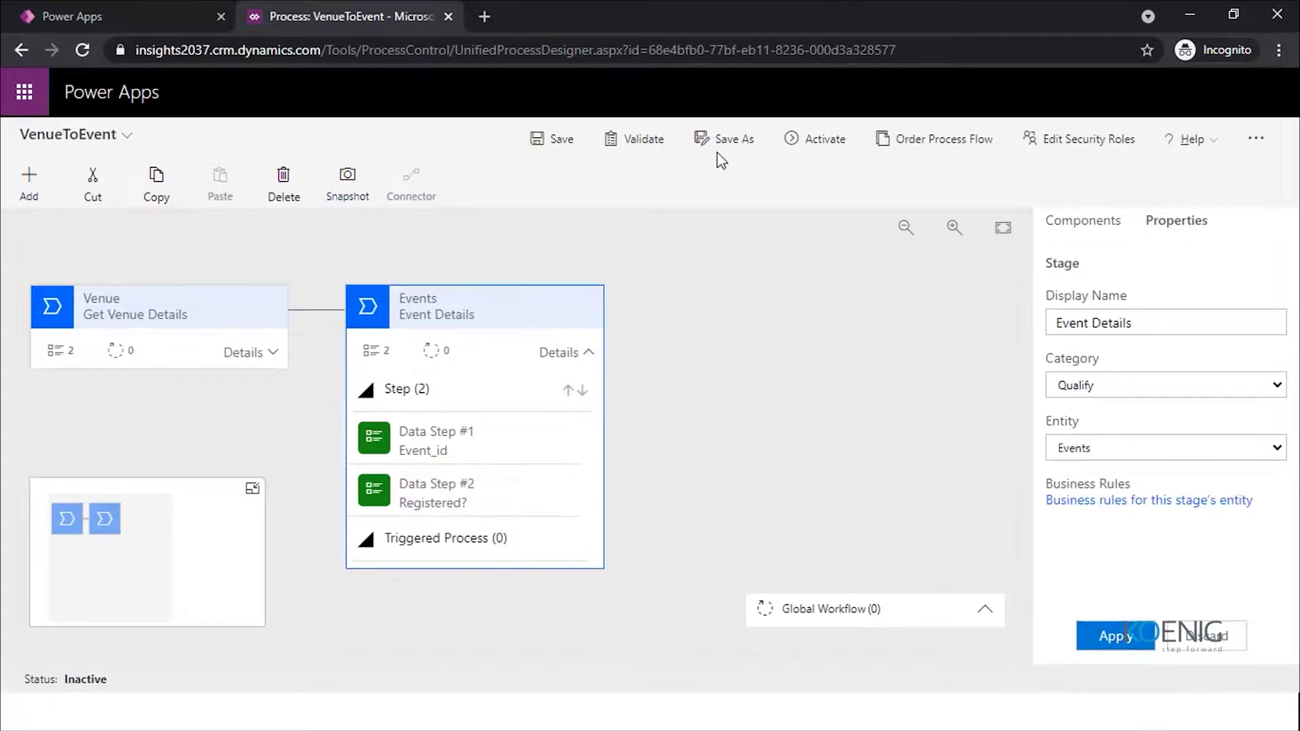
Place a condition after the Events stage and name it 'Check For Registration'.
click(1111, 224)
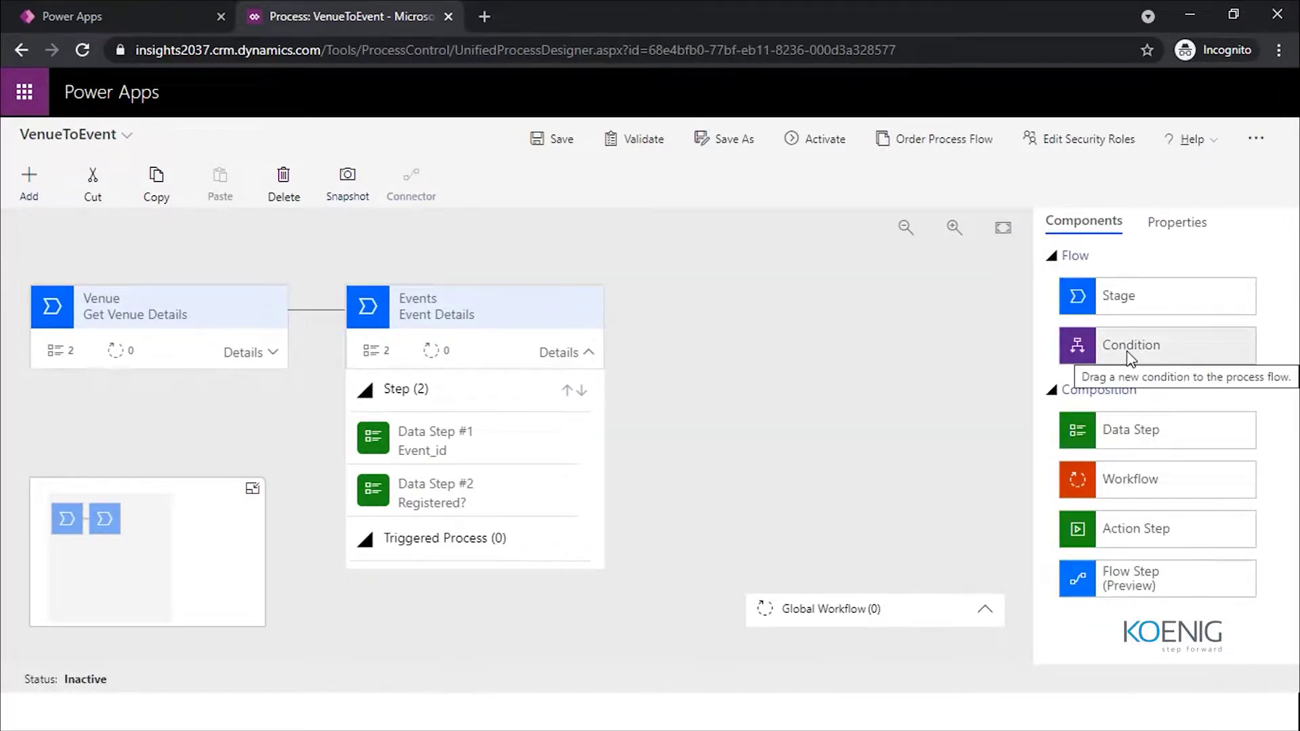
drag(1182, 350, 621, 328)
drag(1116, 356, 639, 327)
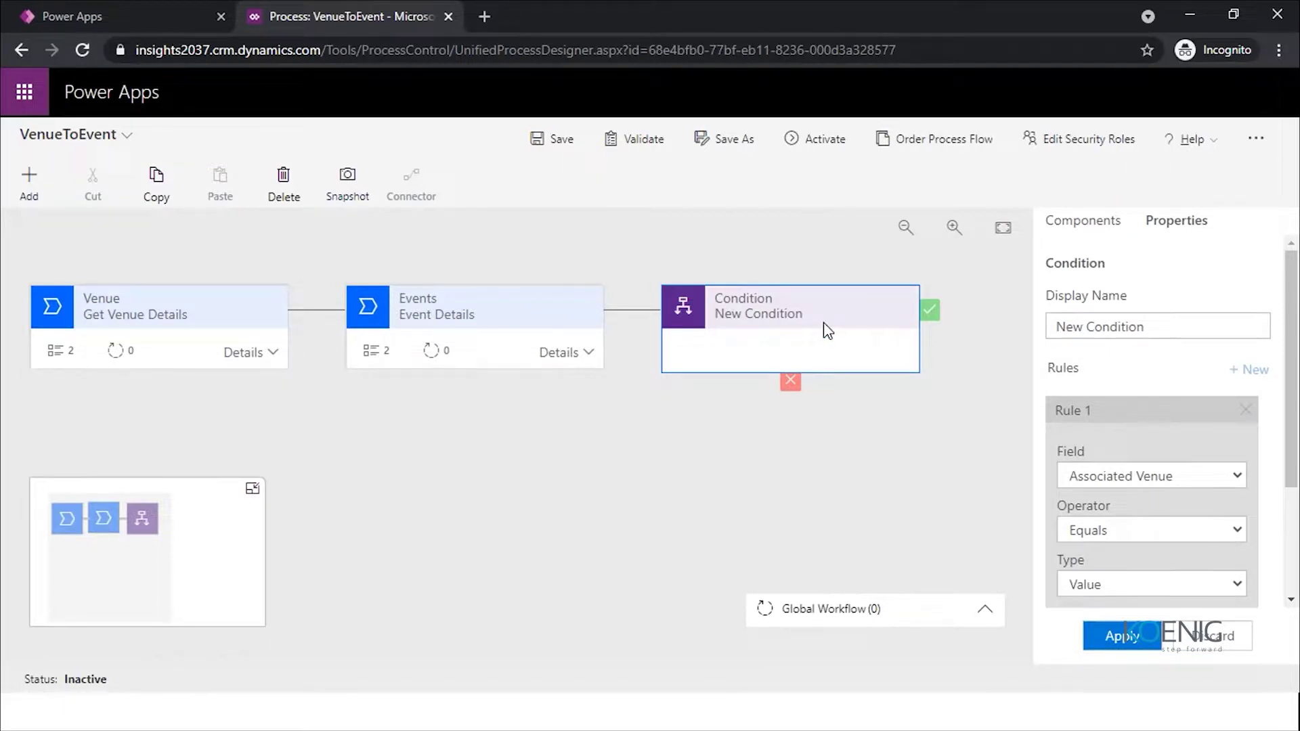
click(1179, 331)
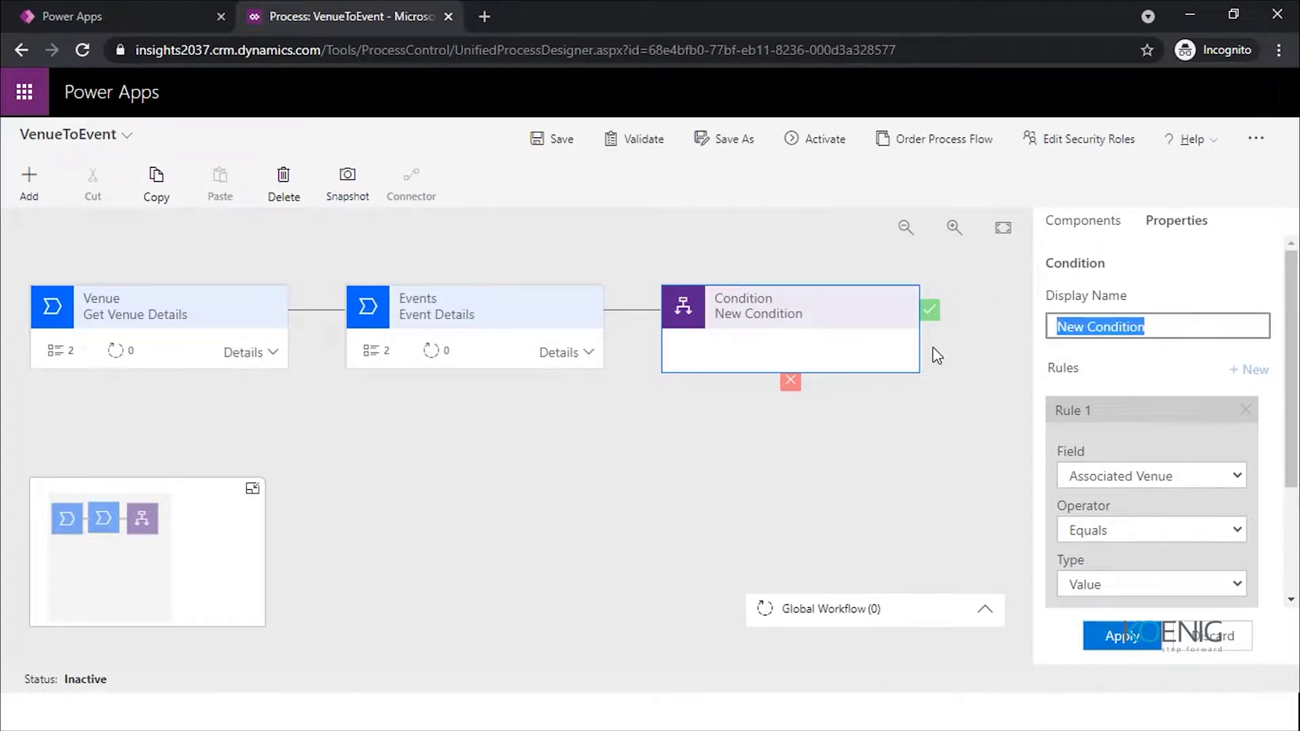
text(Check For R)
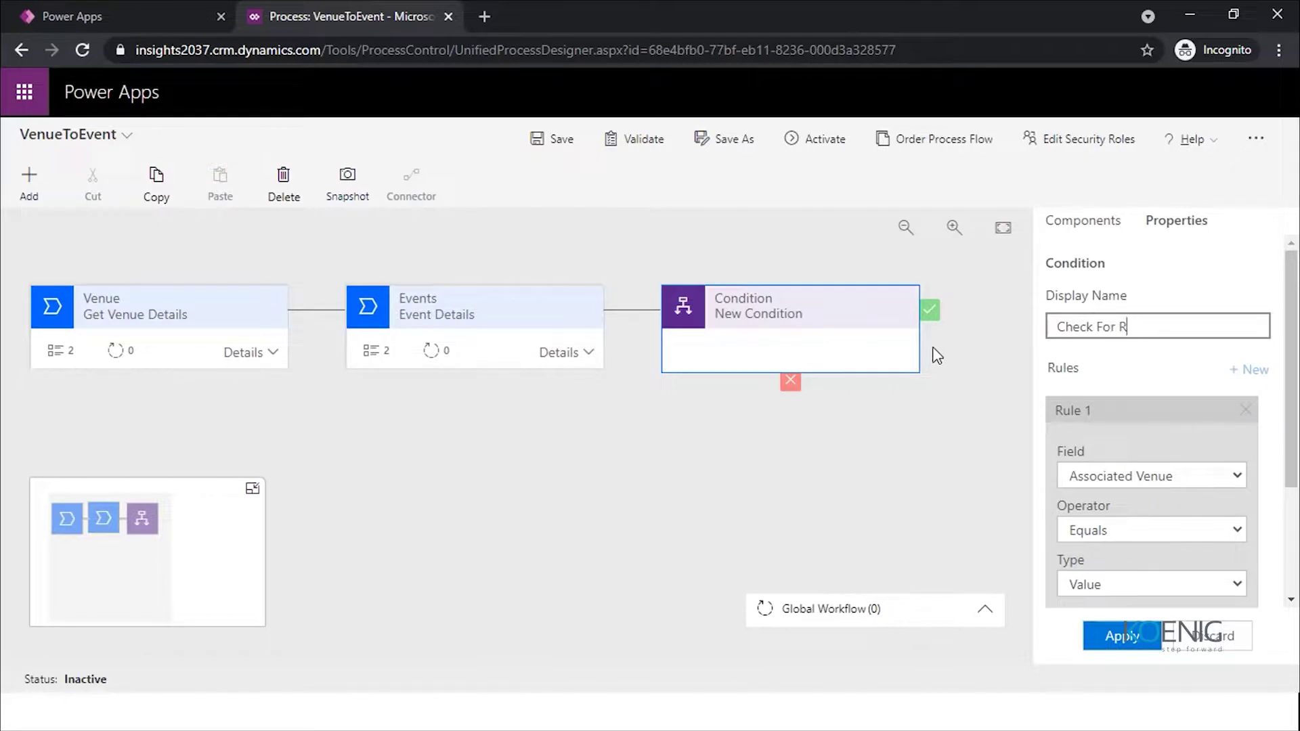
text(egostration)
drag(1148, 331, 1154, 330)
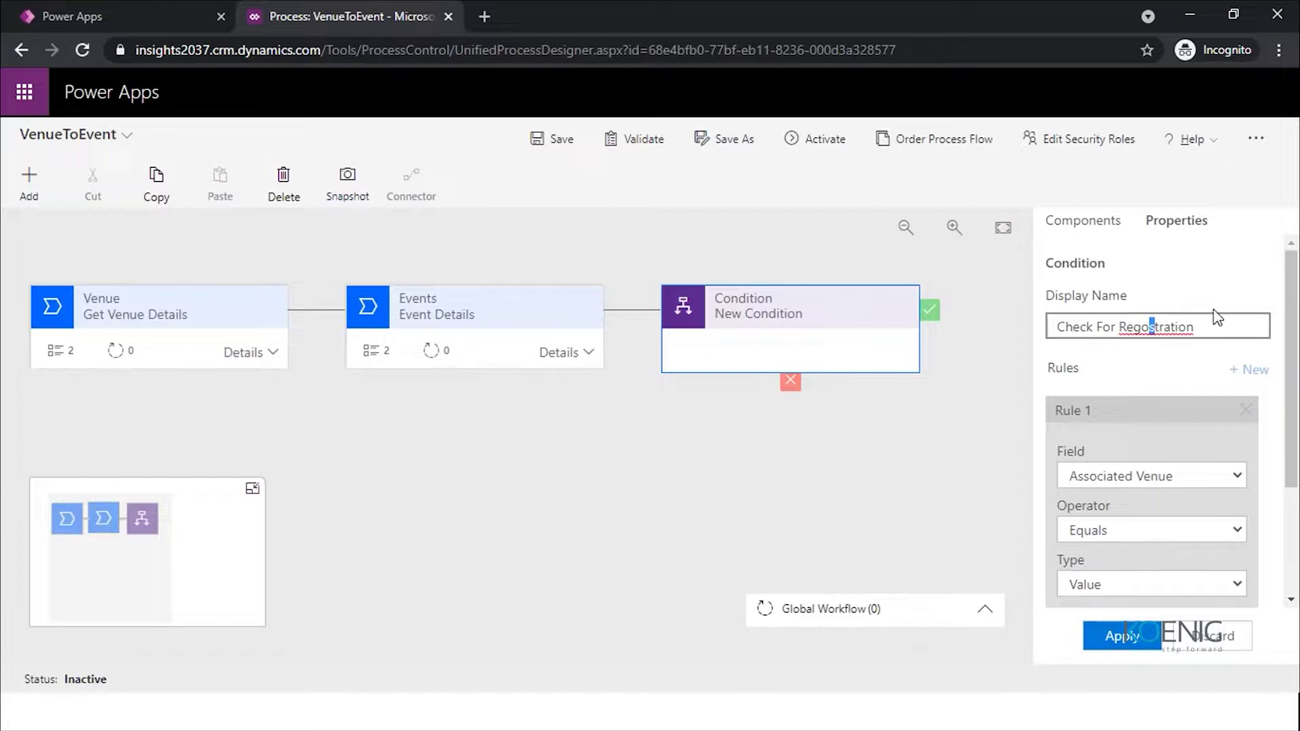
text(i)
click(1185, 372)
Give the condition the rule Registered? equals Yes and apply it.
scroll(1224, 398, down, 1)
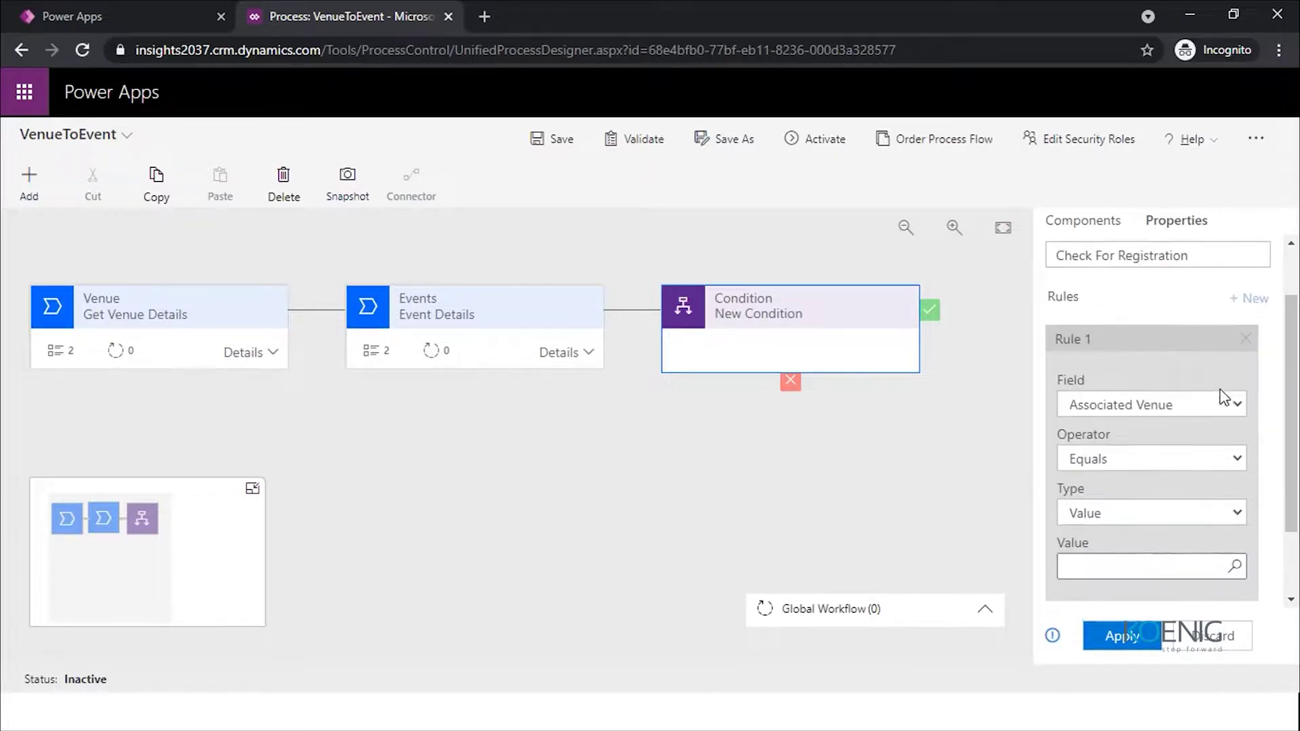
scroll(1225, 398, down, 1)
click(1124, 382)
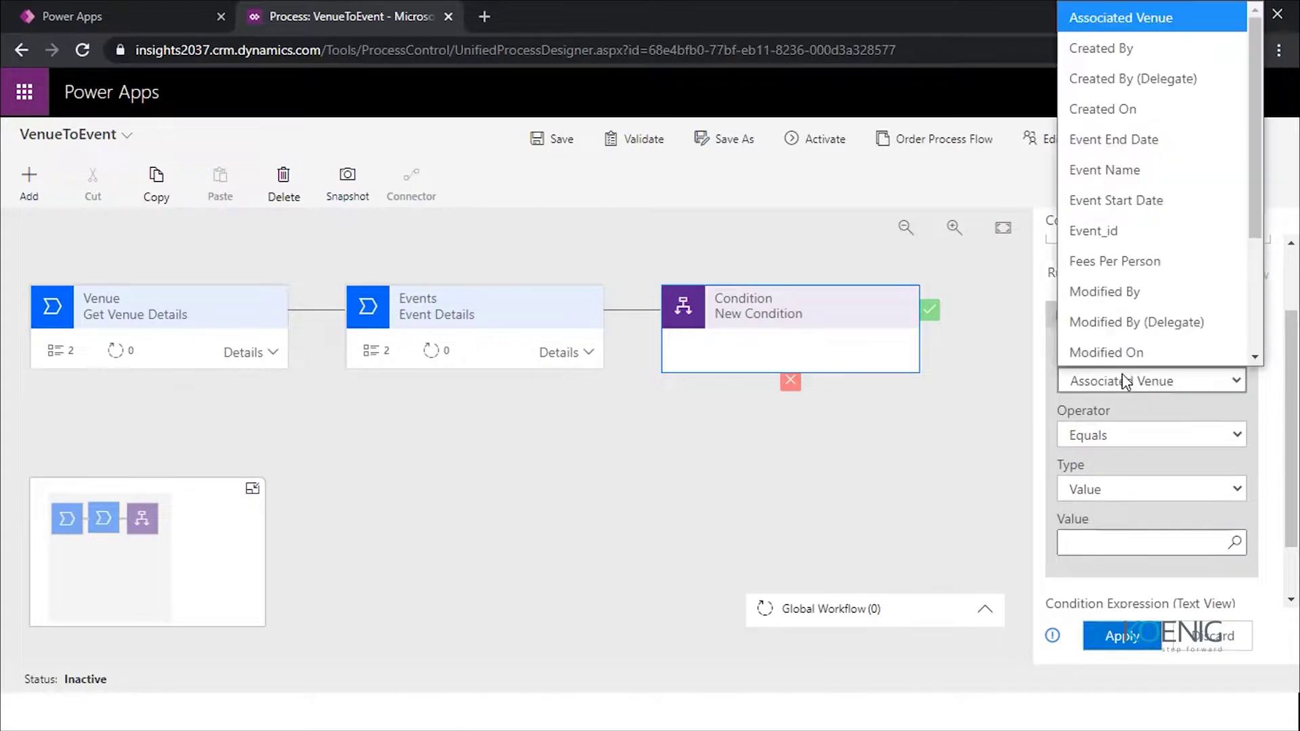
key(r)
scroll(1136, 332, down, 1)
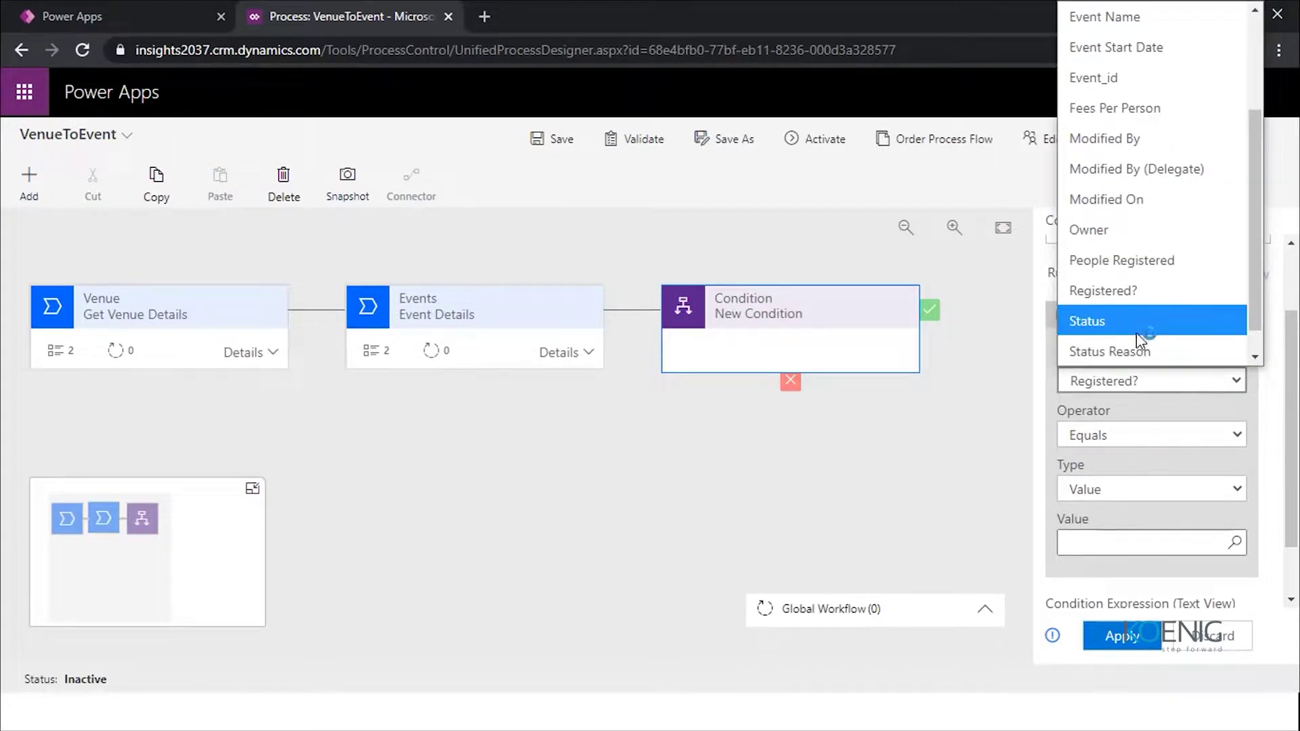
click(1150, 299)
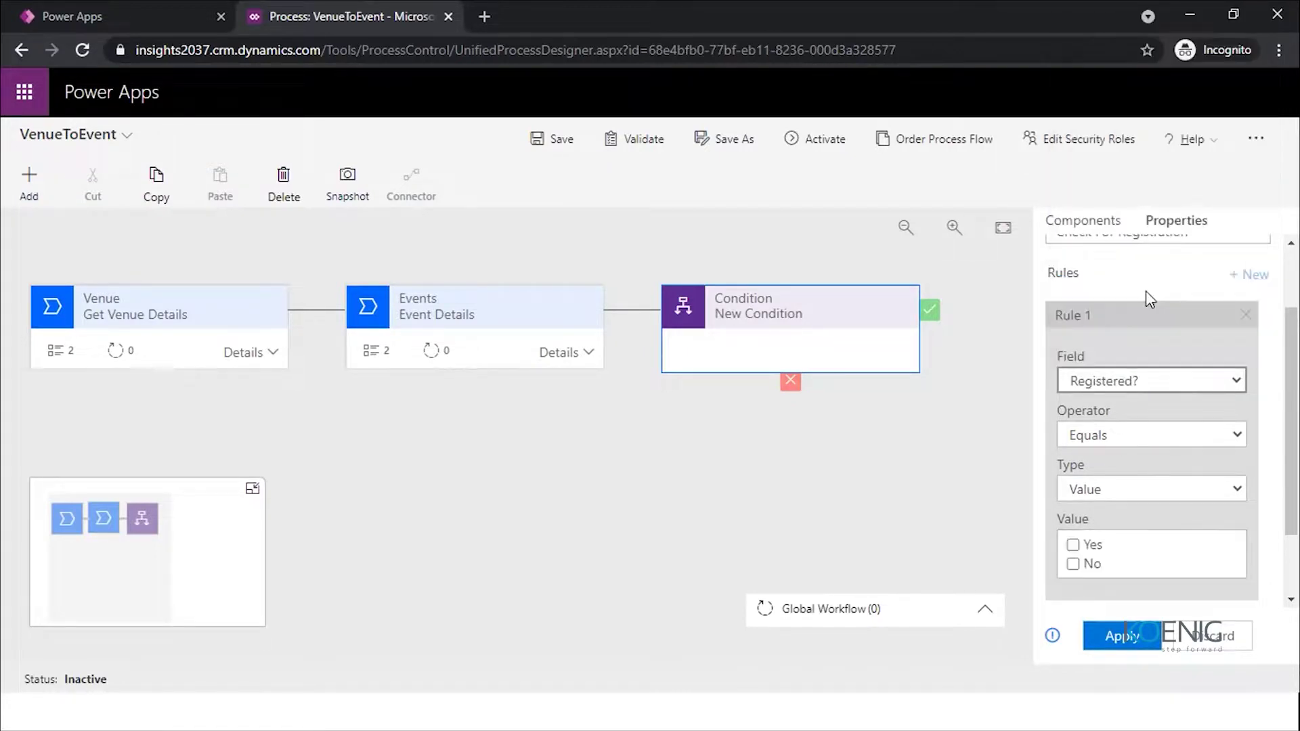
click(1073, 550)
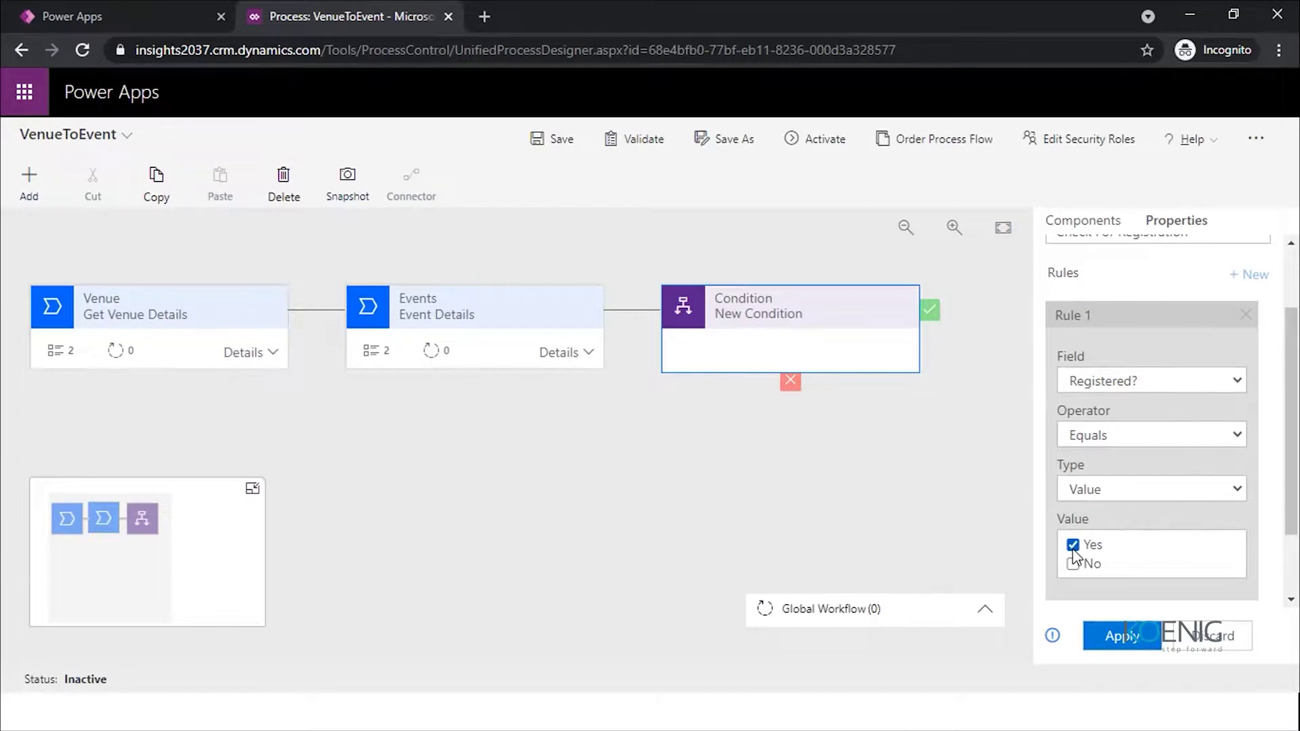
click(1117, 641)
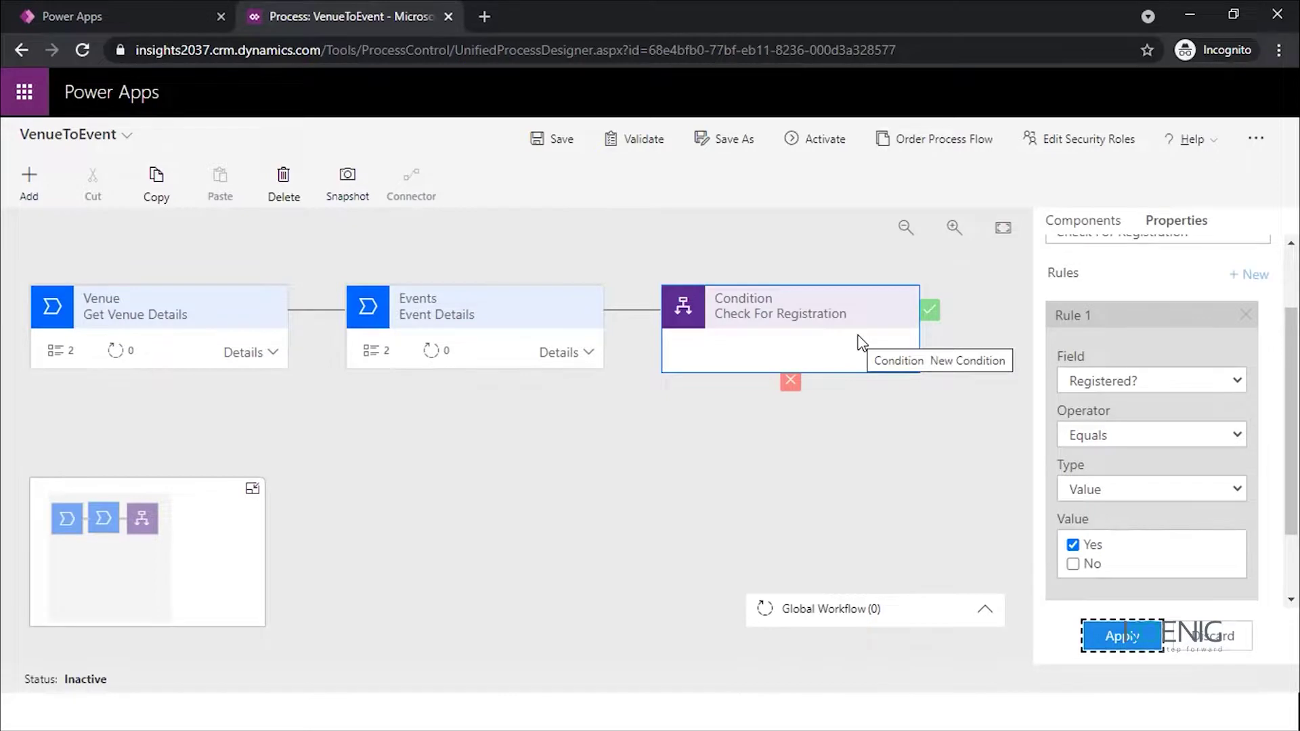
click(1083, 220)
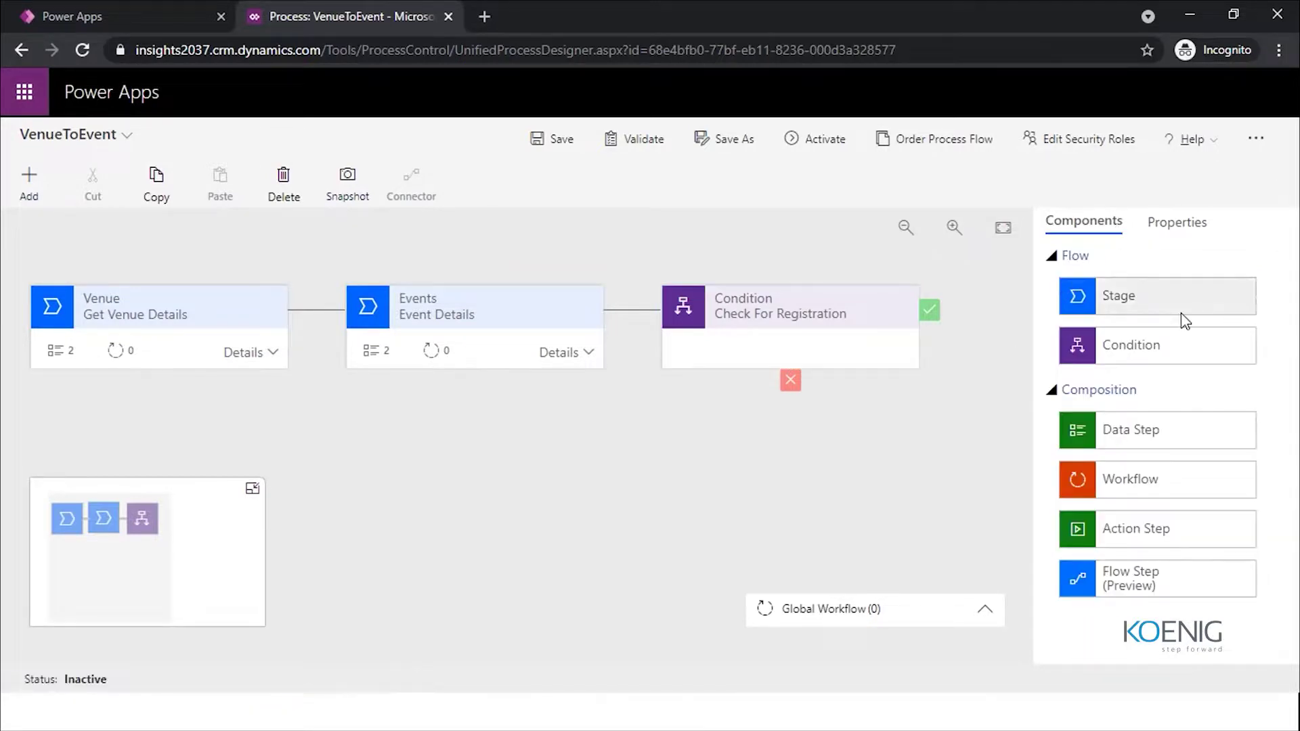
Add an Events stage on both the yes and no branches of the condition.
drag(1063, 297, 958, 334)
click(1114, 222)
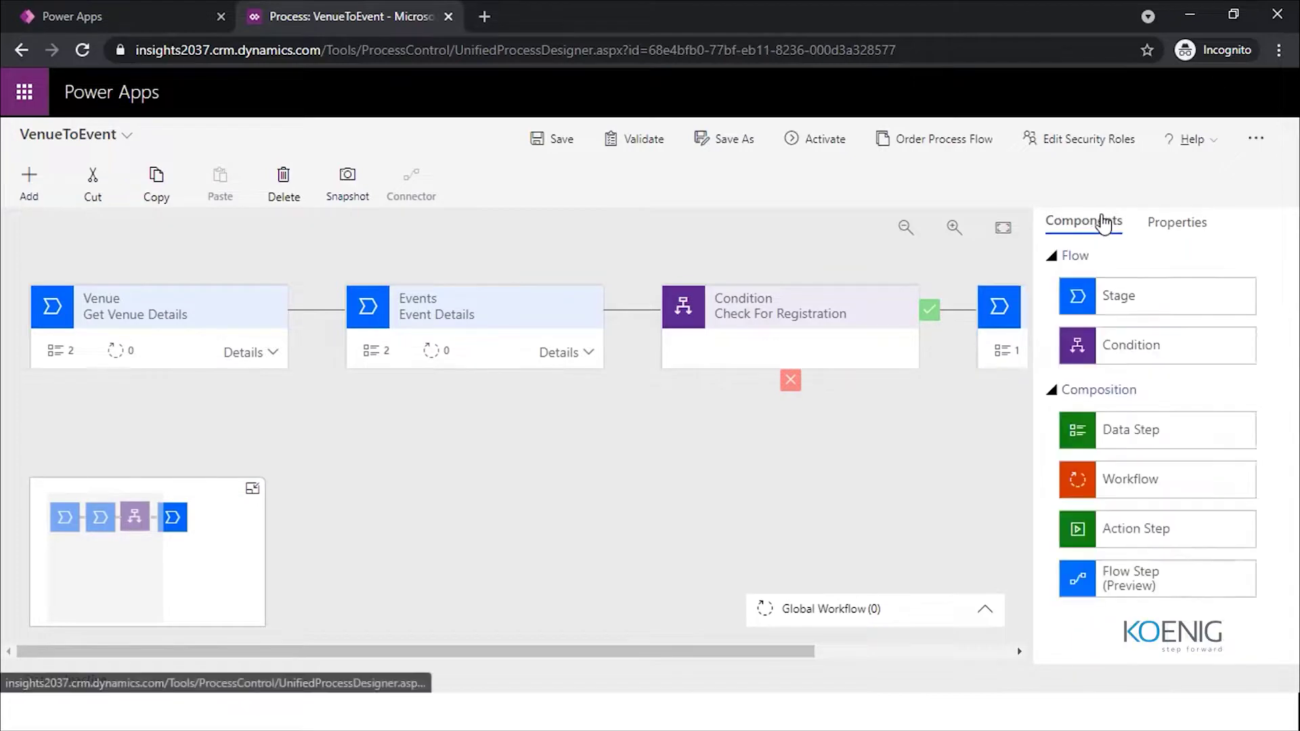
drag(1129, 298, 787, 408)
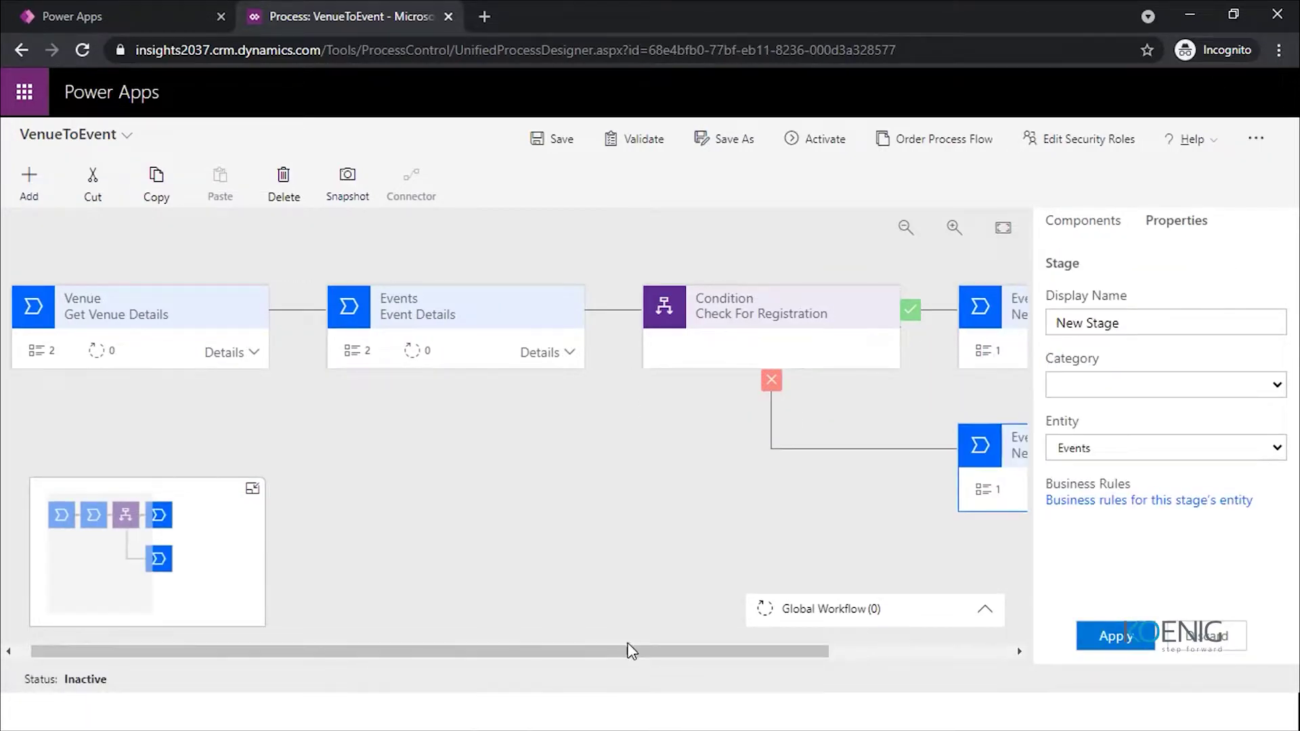
drag(758, 656, 874, 656)
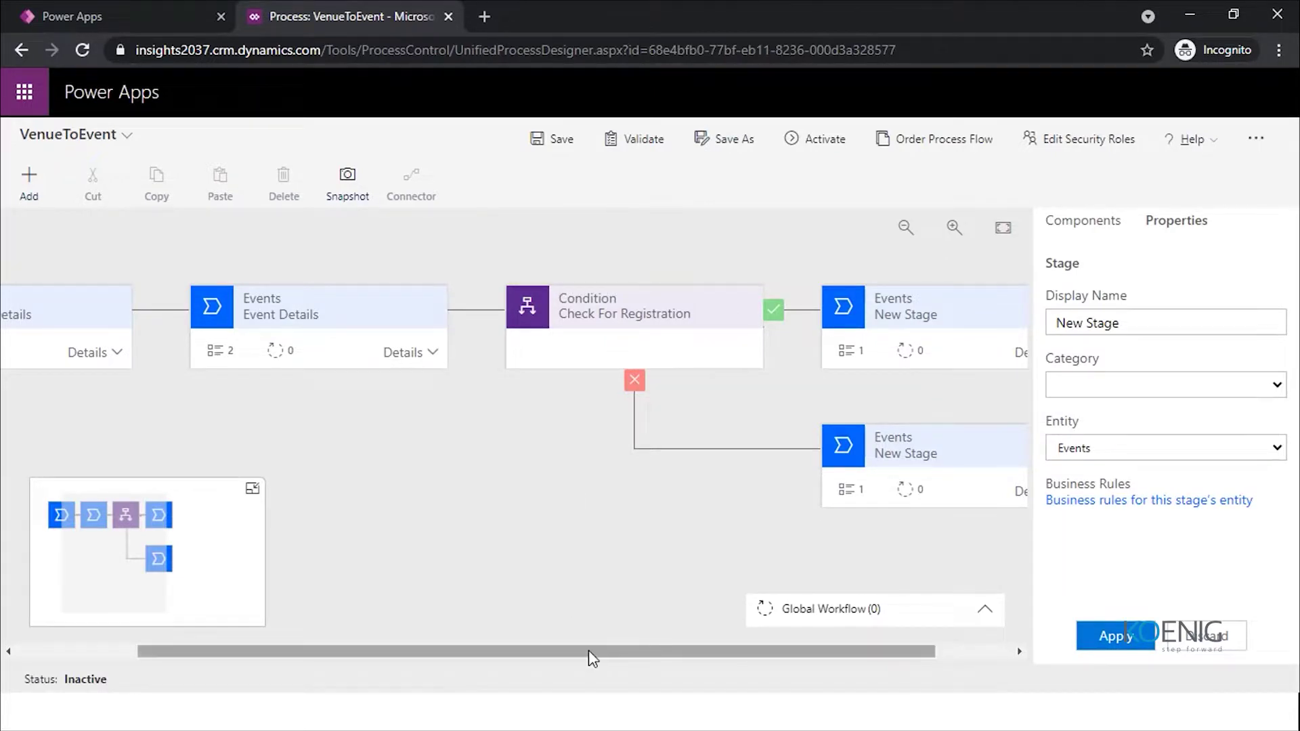
drag(591, 651, 803, 667)
Name the yes-branch stage Get Fees Details with category Close and show its steps.
click(865, 318)
click(1164, 330)
text(Show)
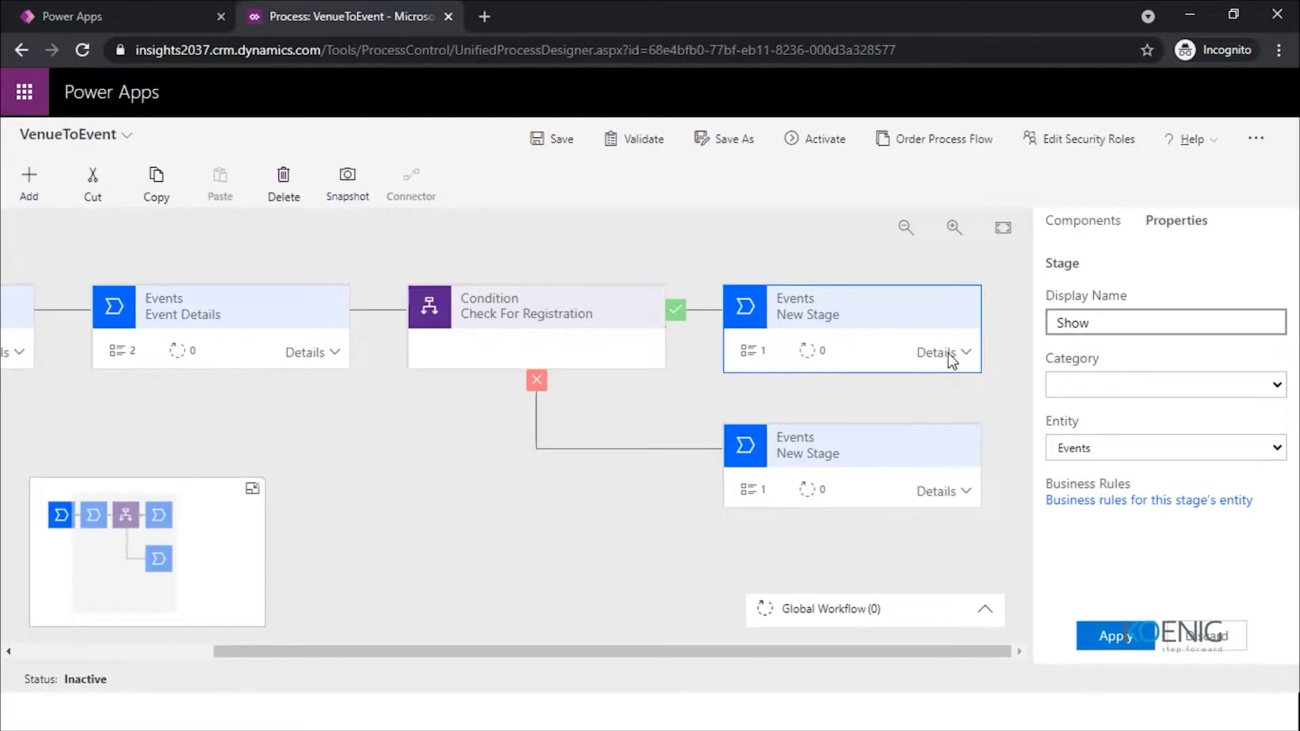
key(BackSpace)
key(BackSpace)
key(BackSpace)
key(BackSpace)
text(Get Fees Details)
click(1116, 393)
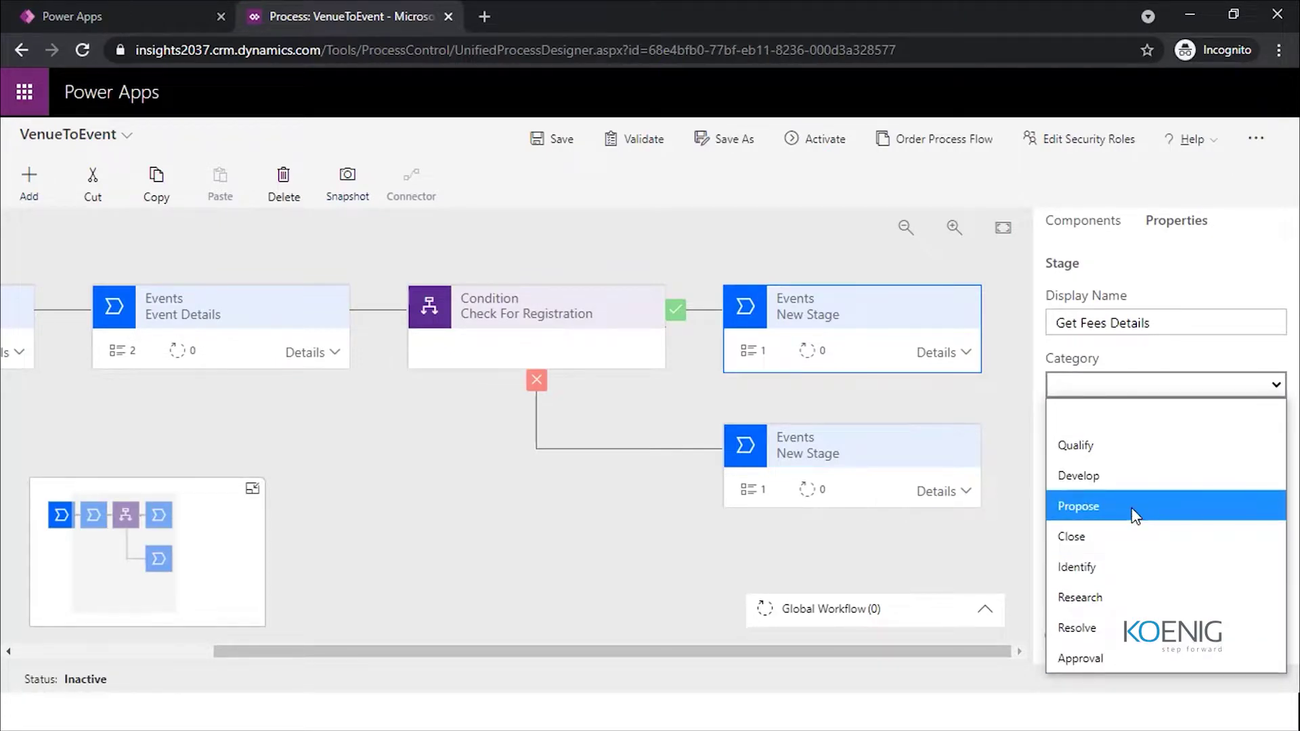
click(1111, 552)
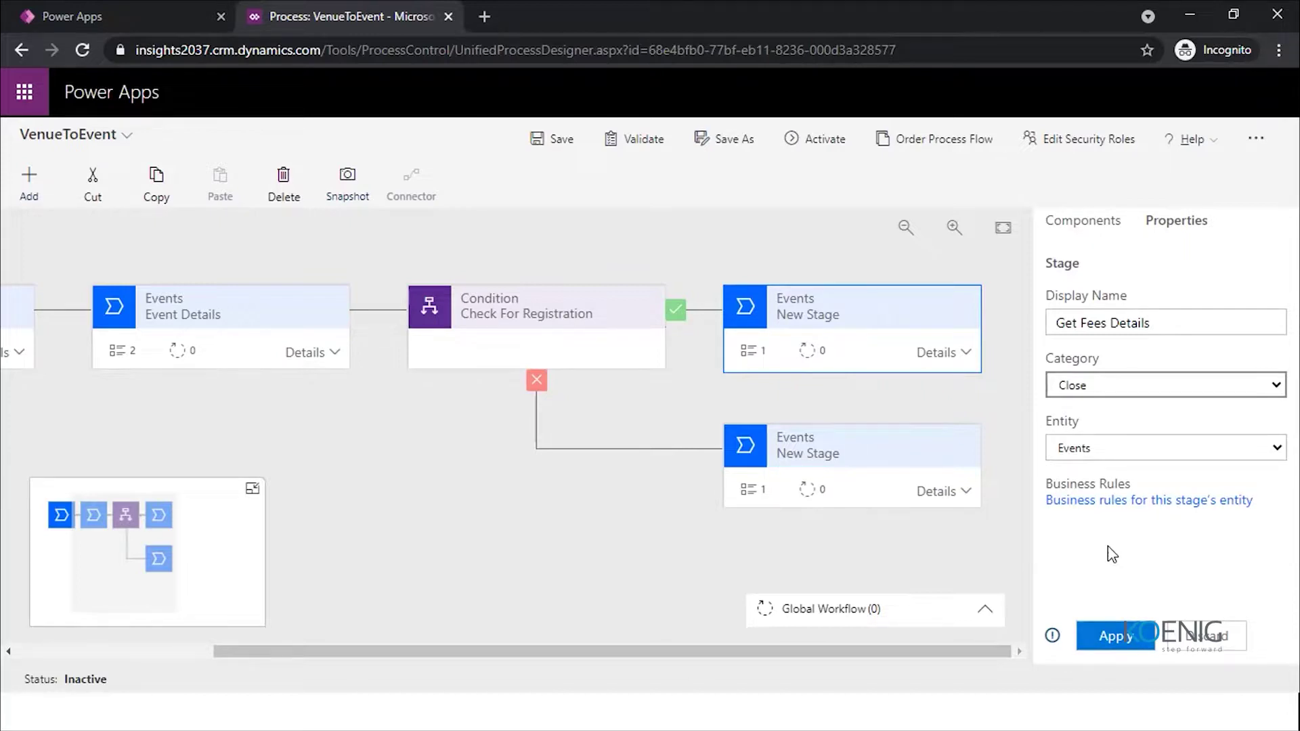
click(1116, 644)
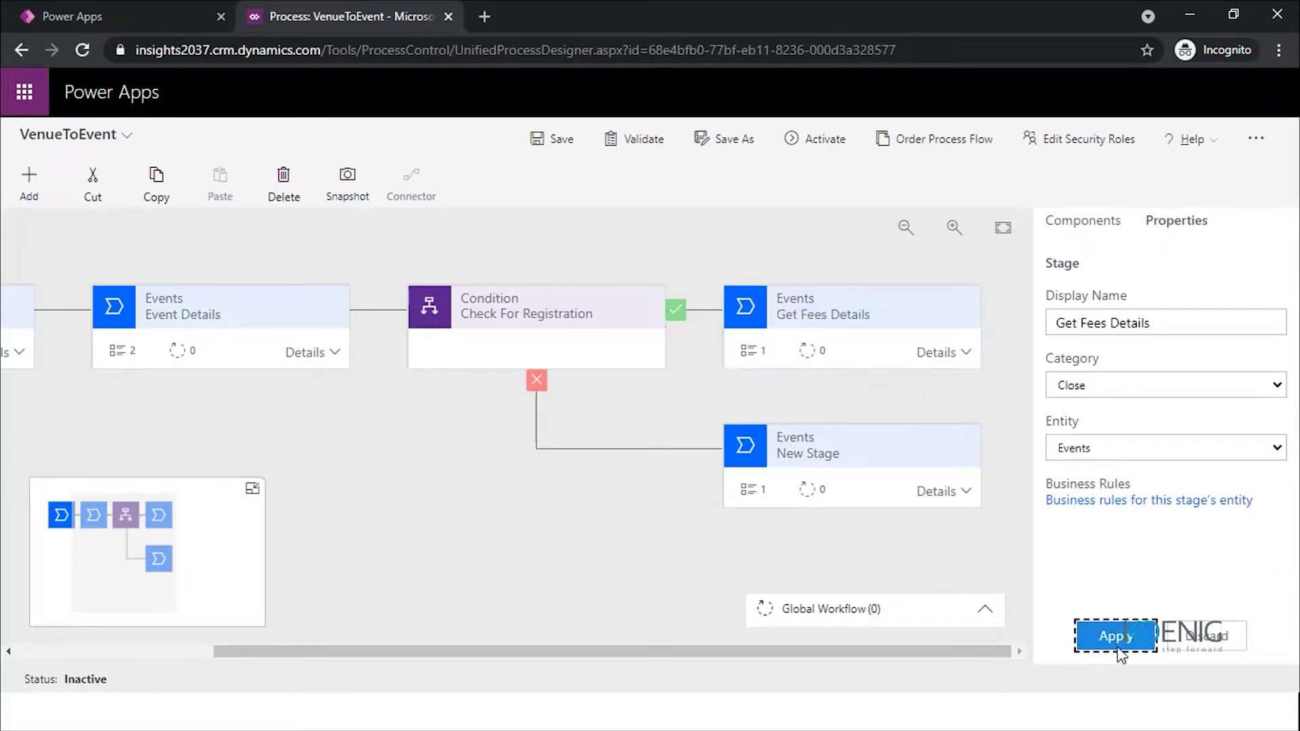
click(965, 352)
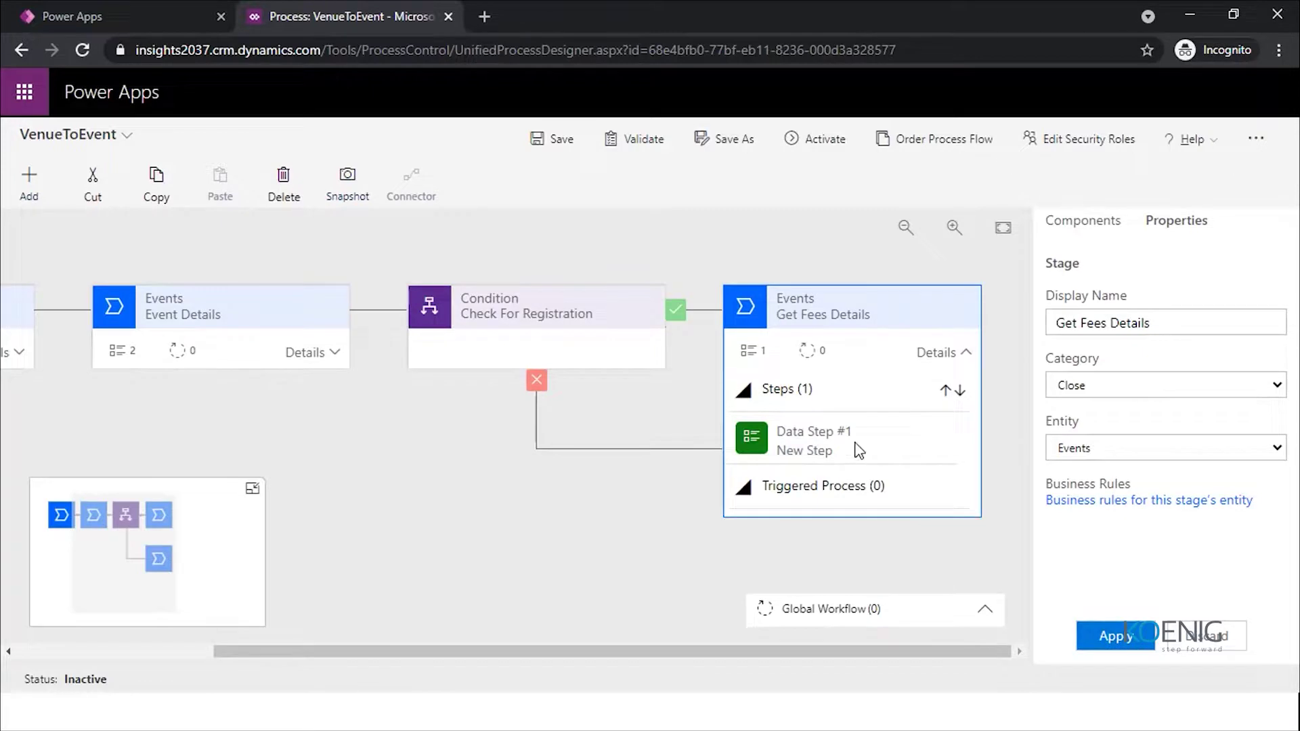
Bind the Get Fees Details stage's first data step to Fees Per Person.
click(835, 447)
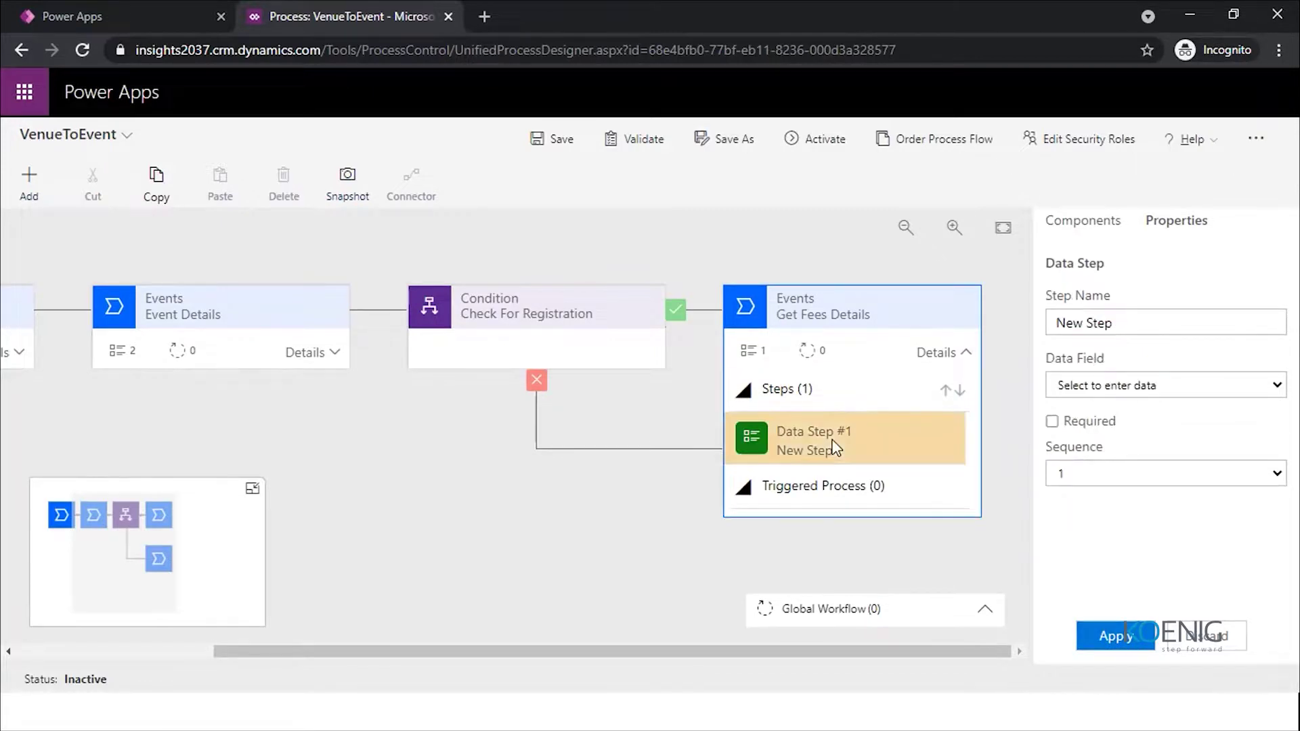
click(1124, 386)
key(f)
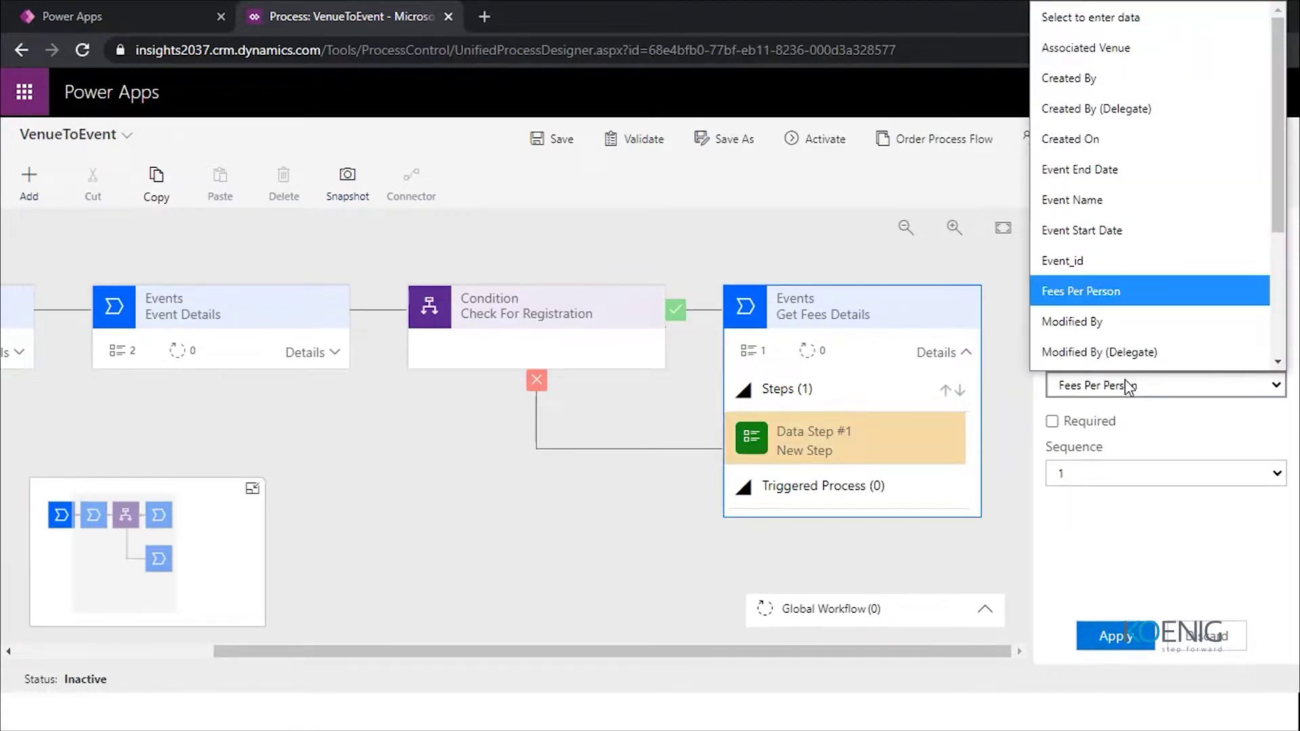
click(1127, 288)
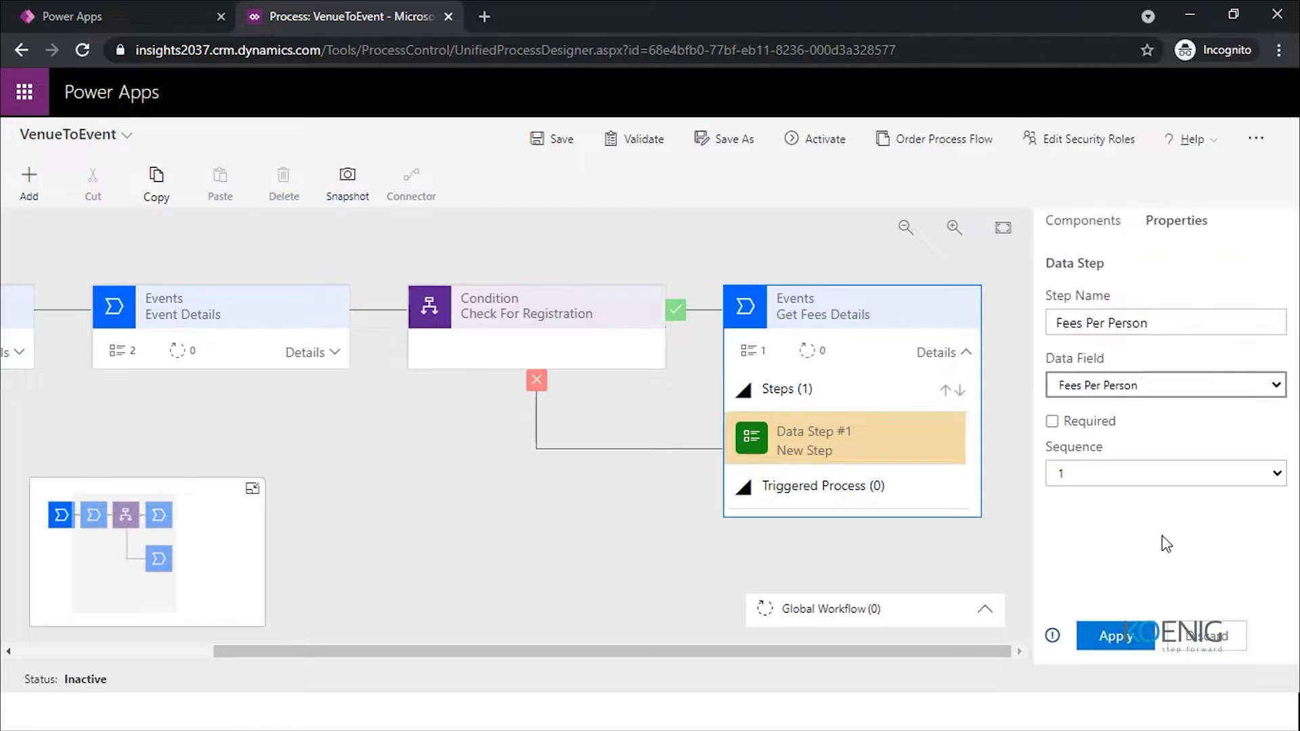
click(1133, 654)
Add a second data step bound to People Registered and collapse the stage's steps.
click(1106, 230)
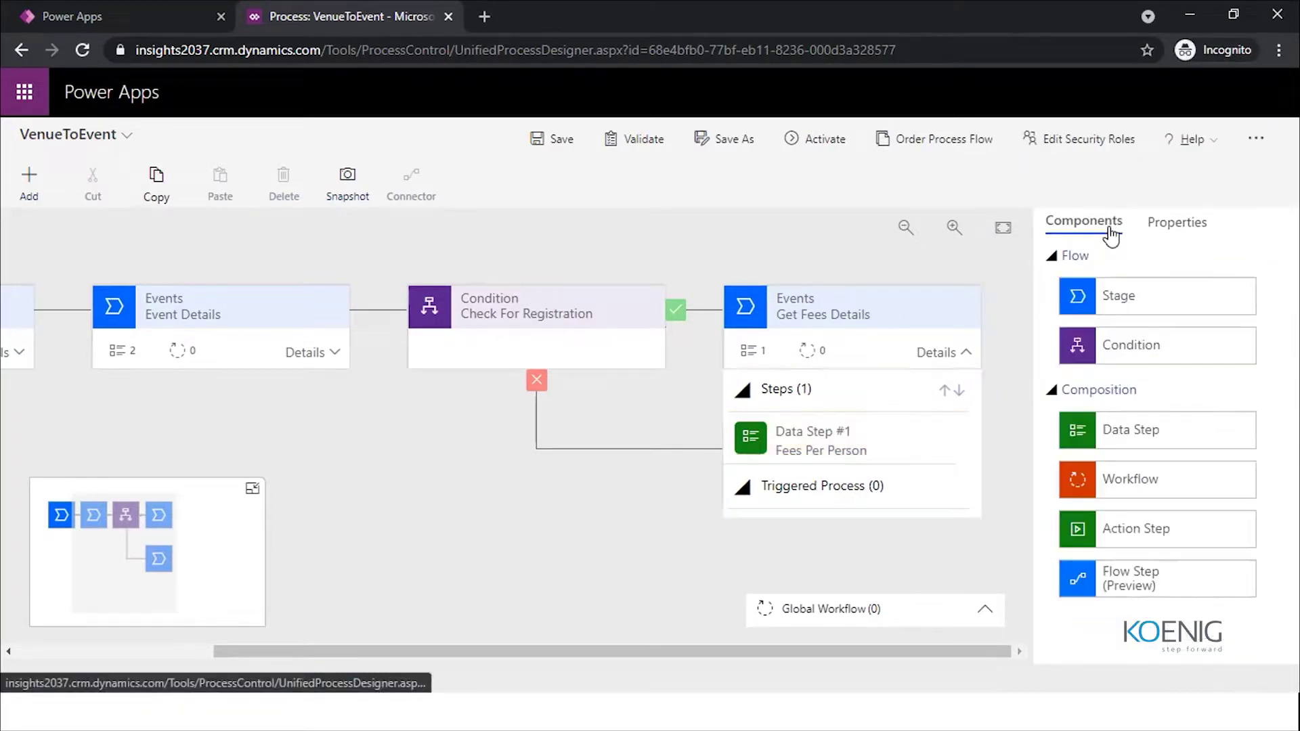
drag(1128, 433, 855, 460)
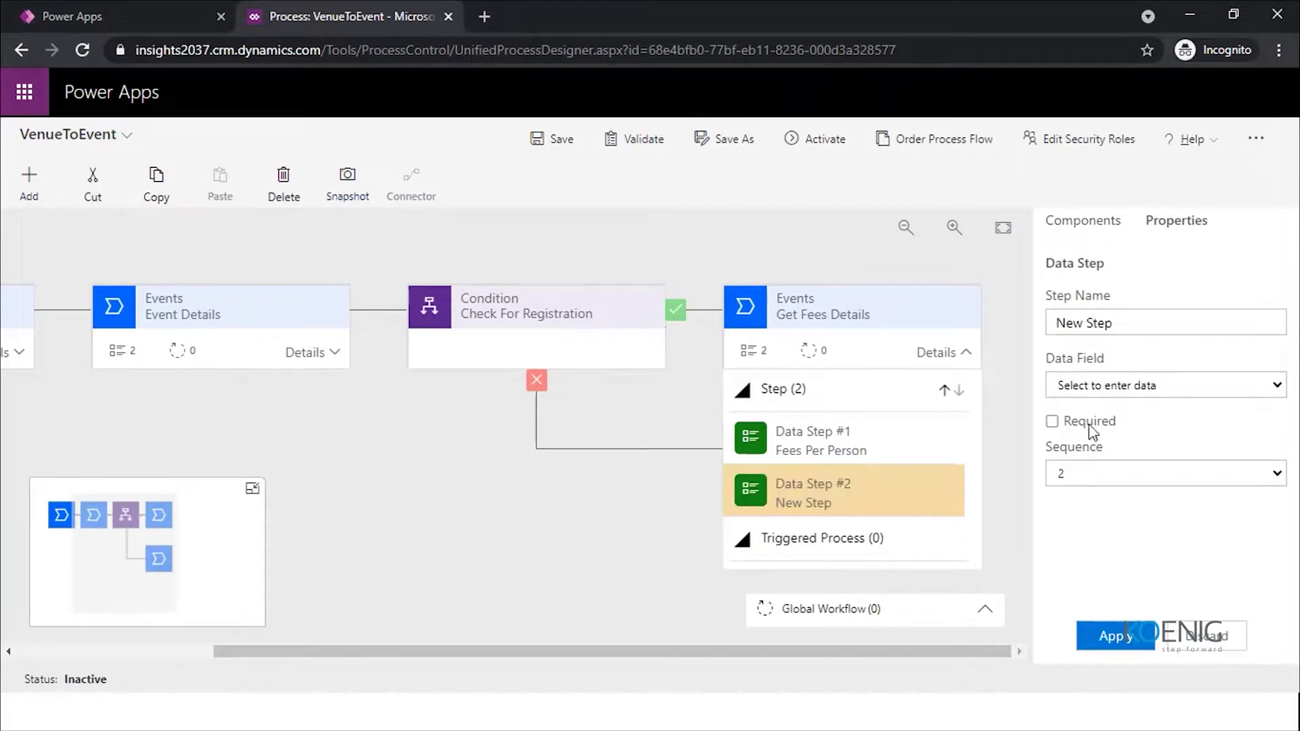
click(1143, 386)
key(p)
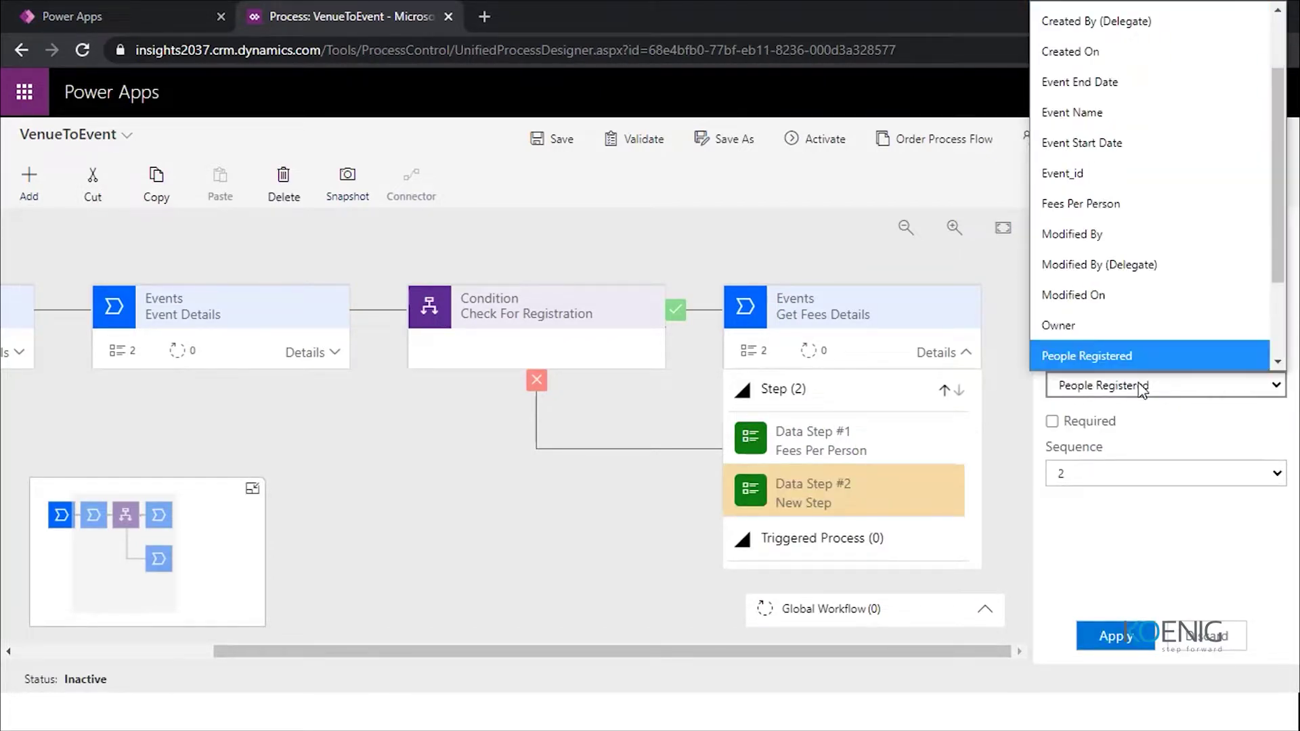
click(1082, 348)
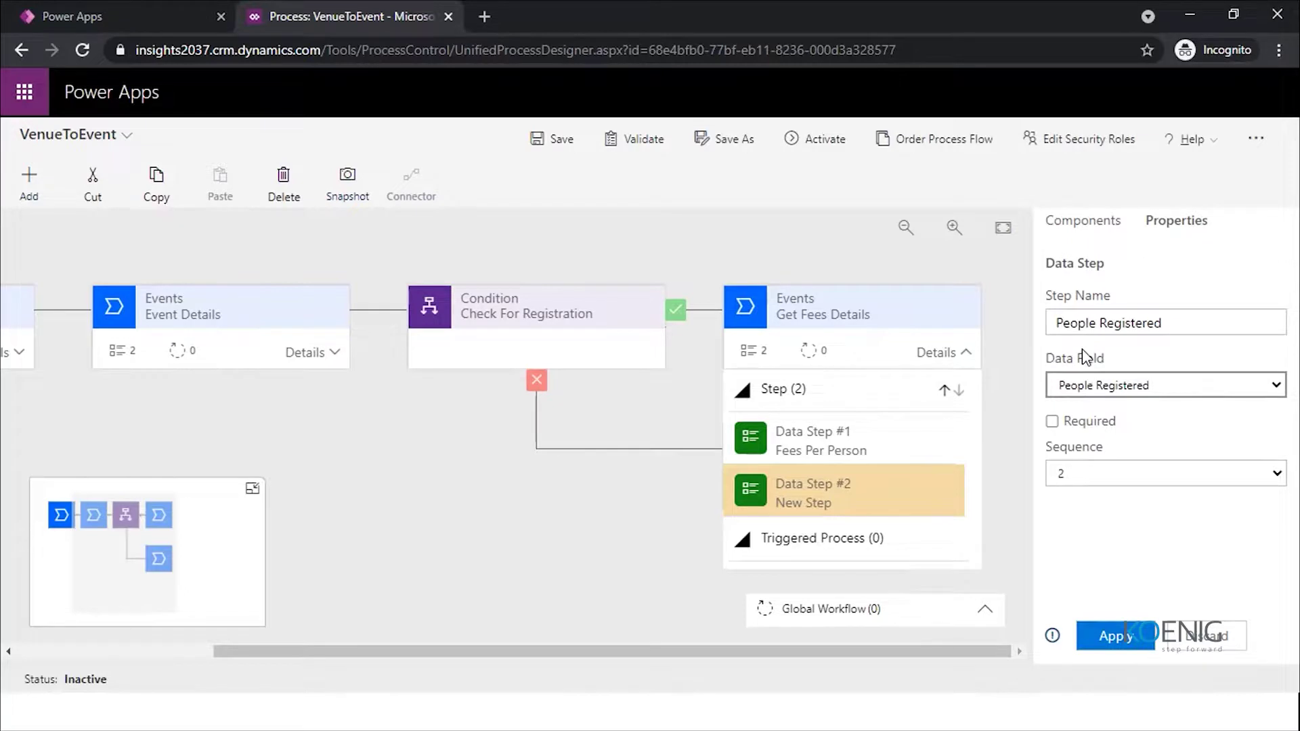
click(1118, 637)
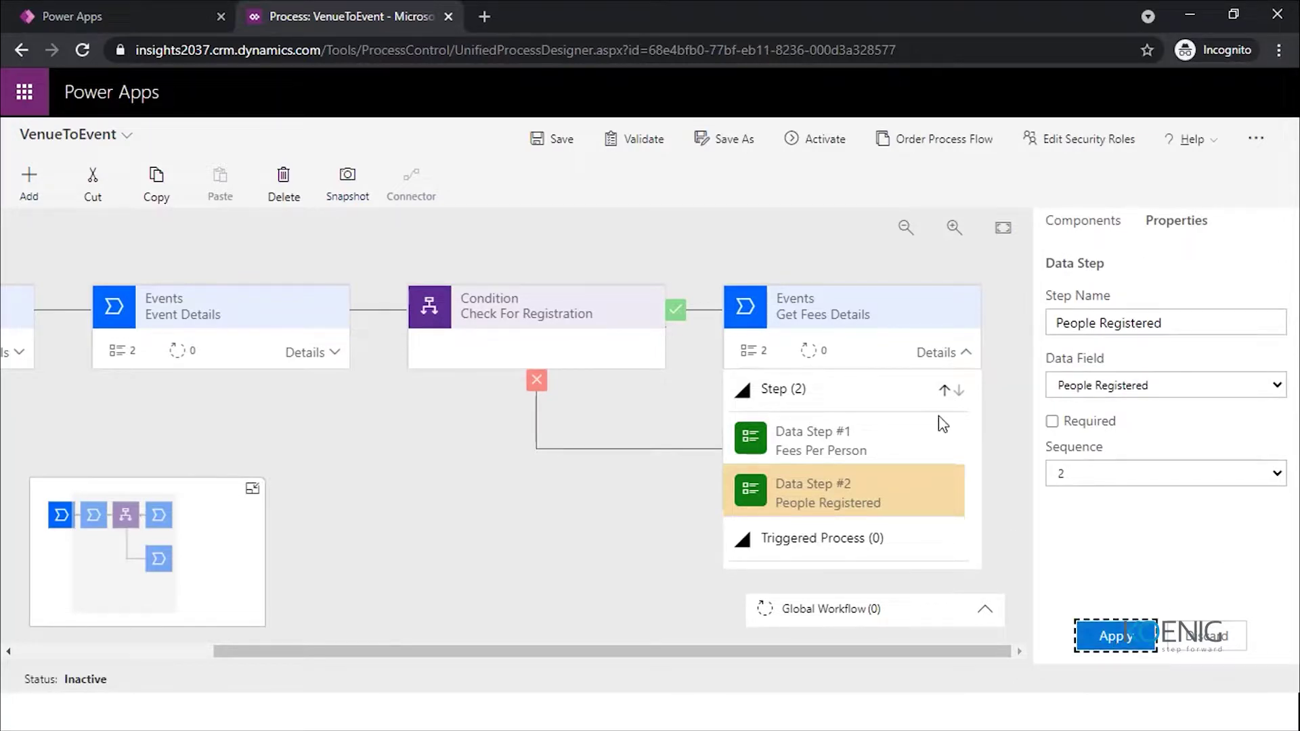
click(901, 311)
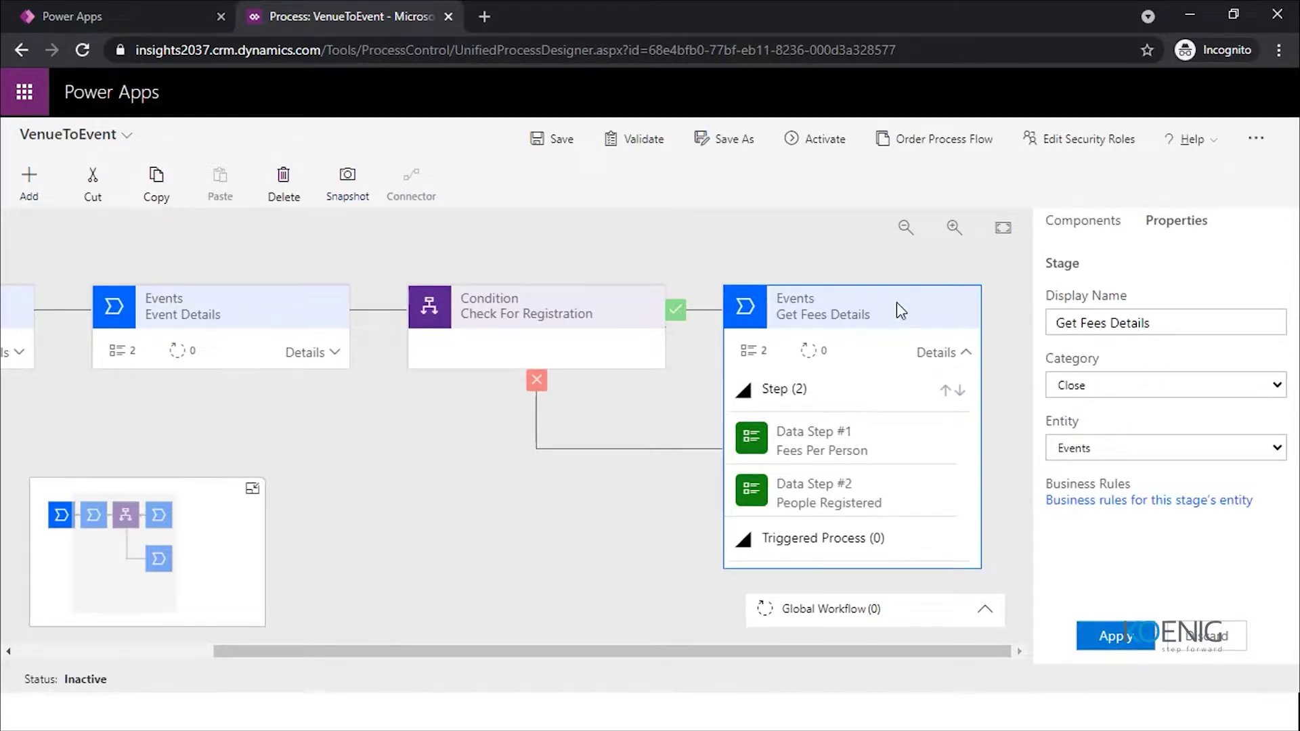
click(966, 352)
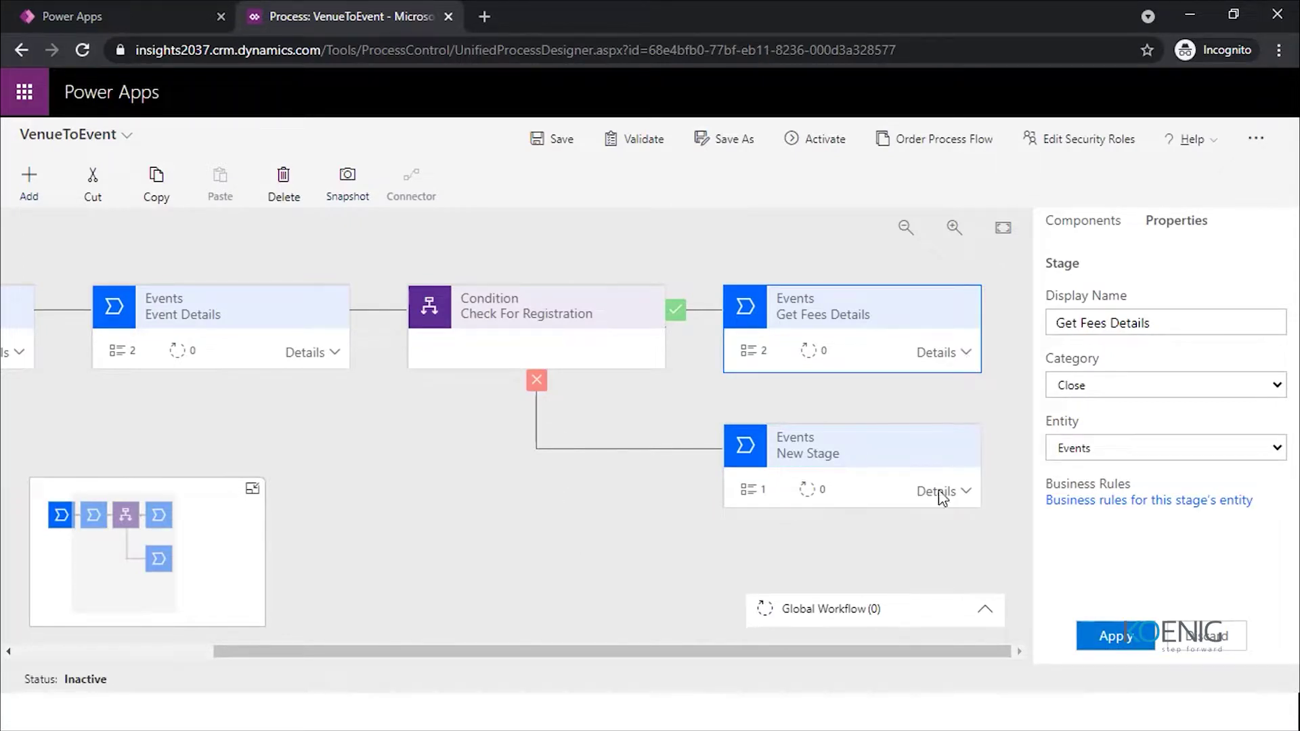
Replace the New Stage display name with Get Date Details and set its category to Close.
click(910, 460)
drag(1196, 328, 899, 366)
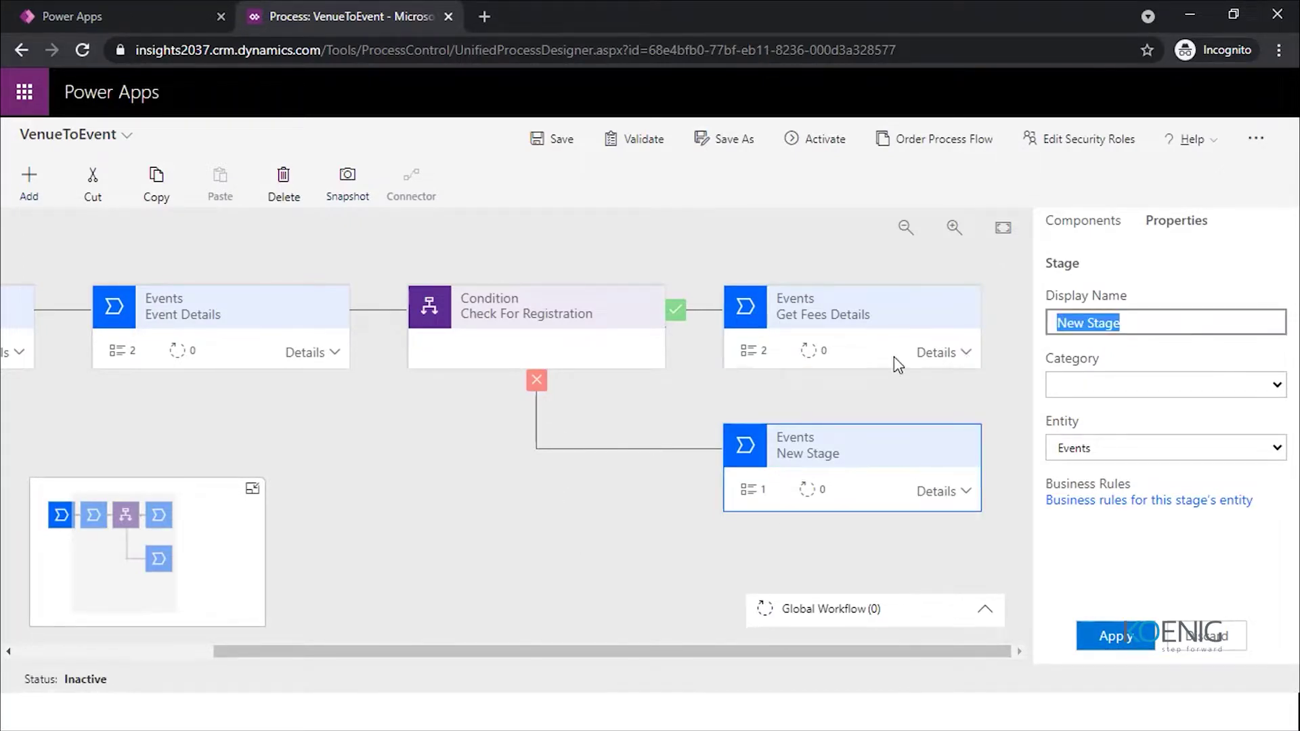
text(gET)
key(Delete)
key(Delete)
key(Delete)
text(Get)
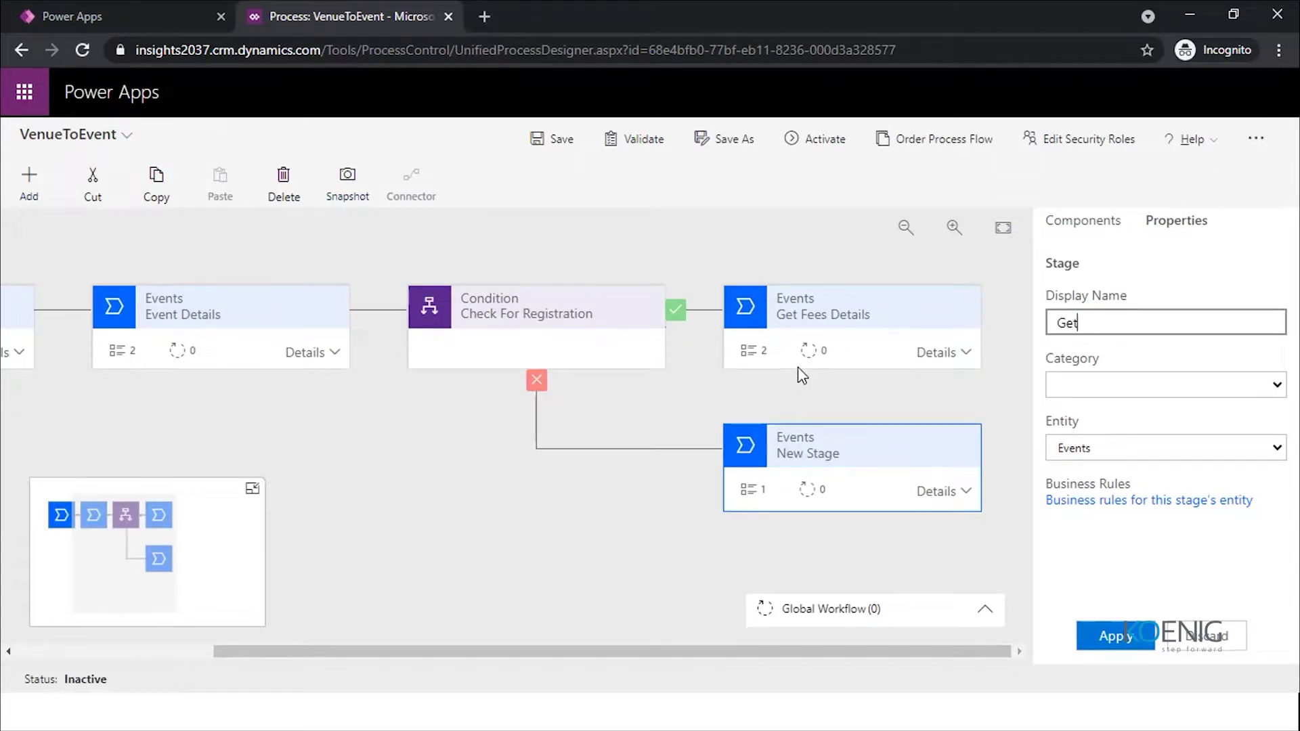
text( Date Details)
click(1069, 383)
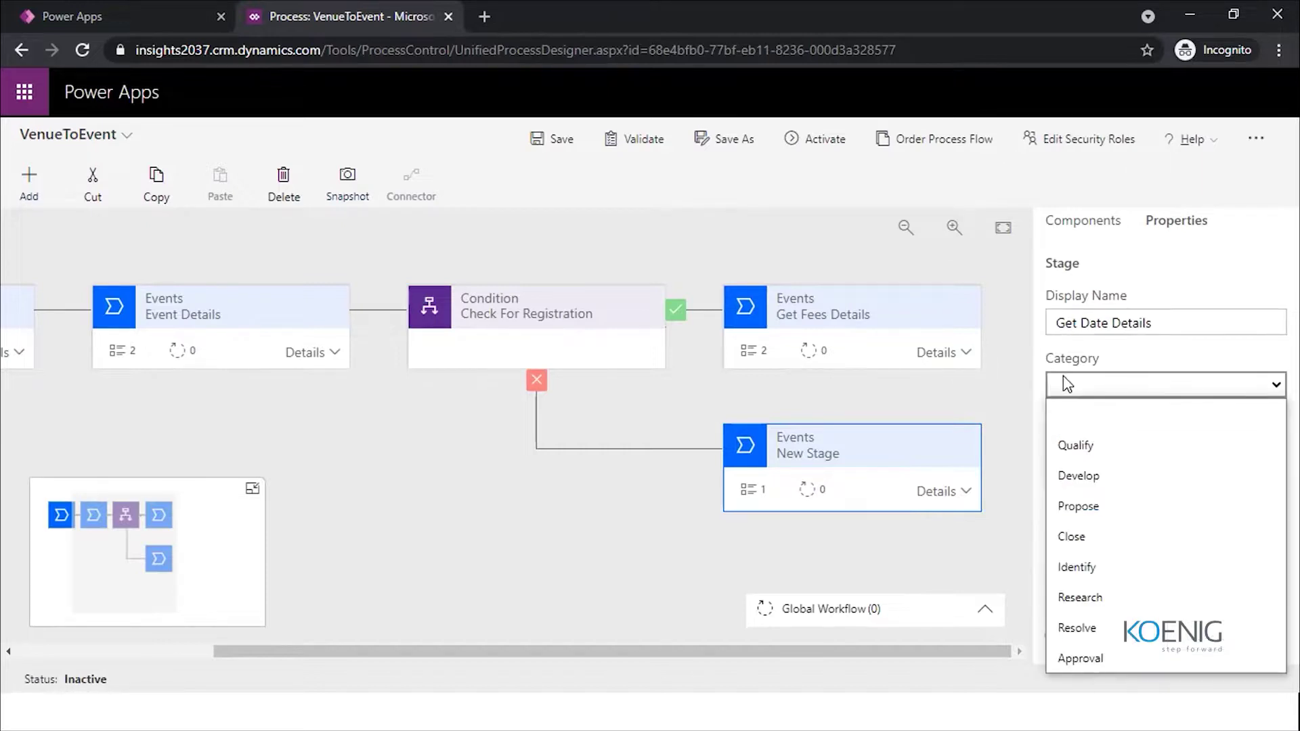
click(1104, 534)
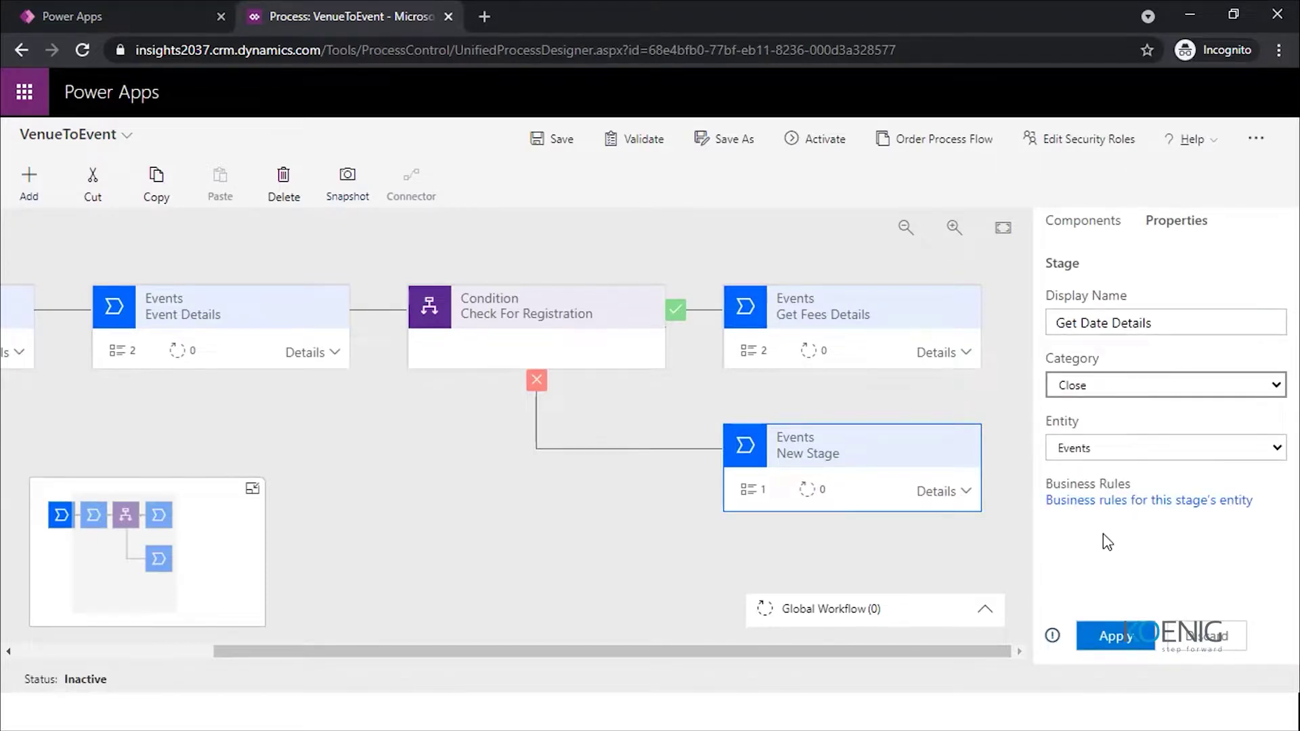
click(1114, 633)
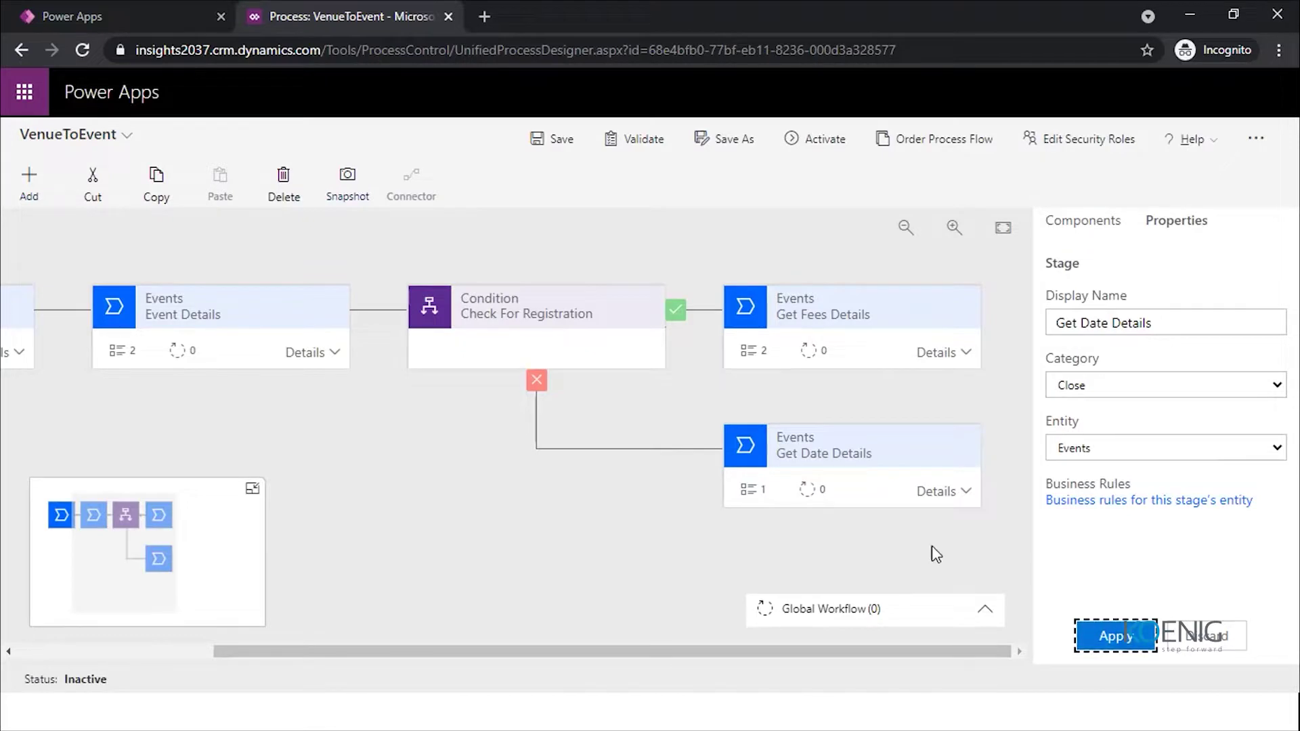
Bind the Get Date Details stage's first data step to Event Start Date.
click(967, 491)
click(784, 568)
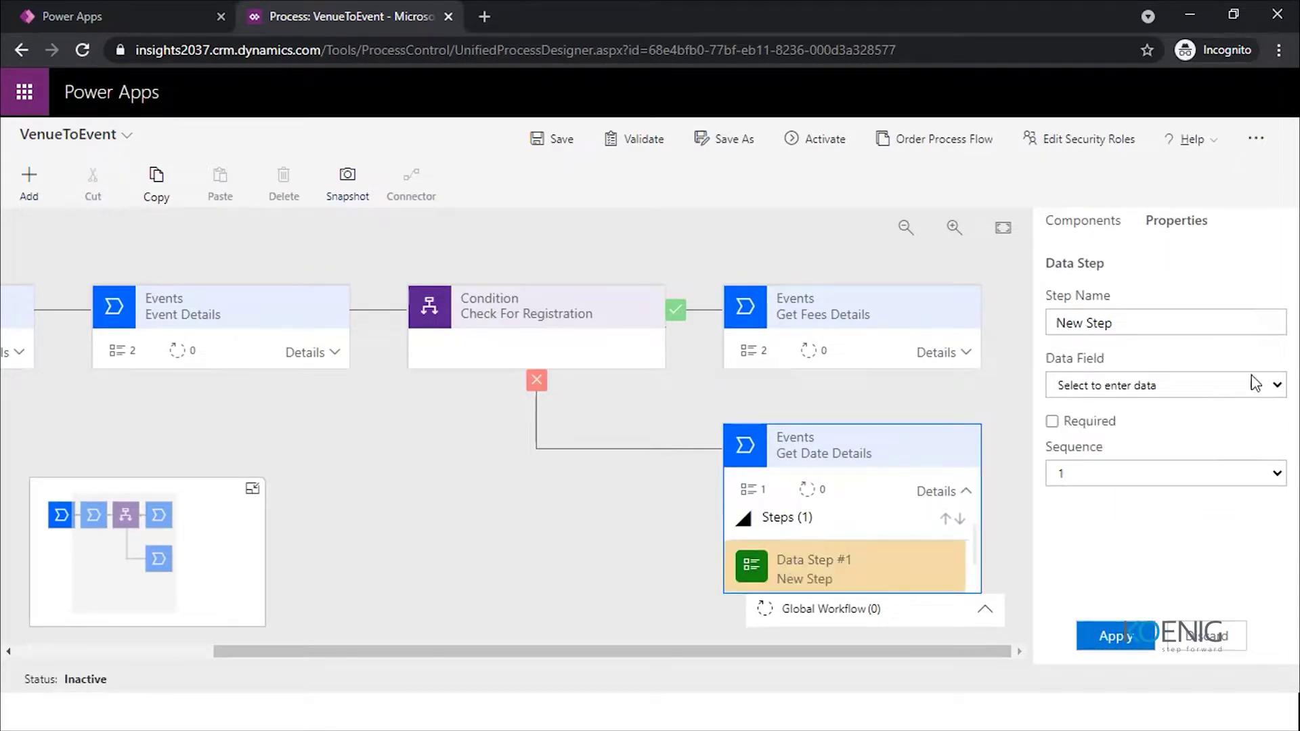
click(1213, 386)
key(s)
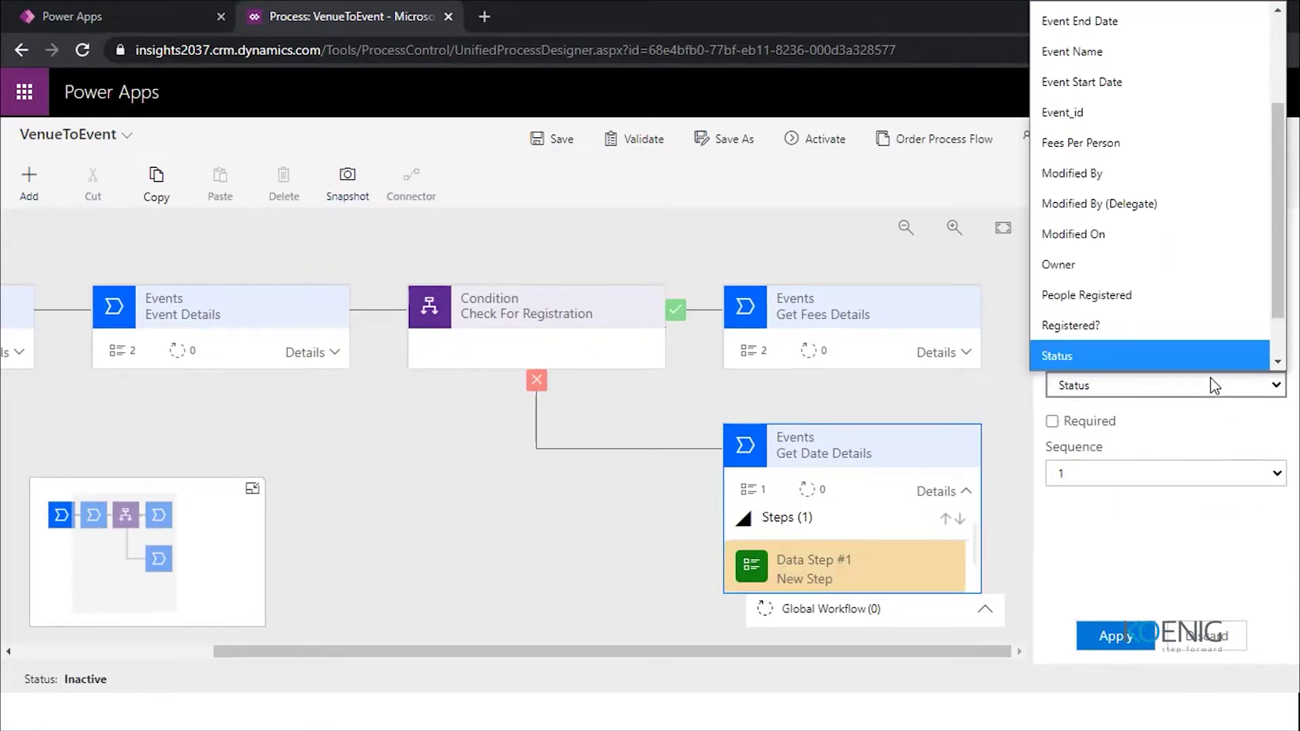
scroll(1281, 301, down, 2)
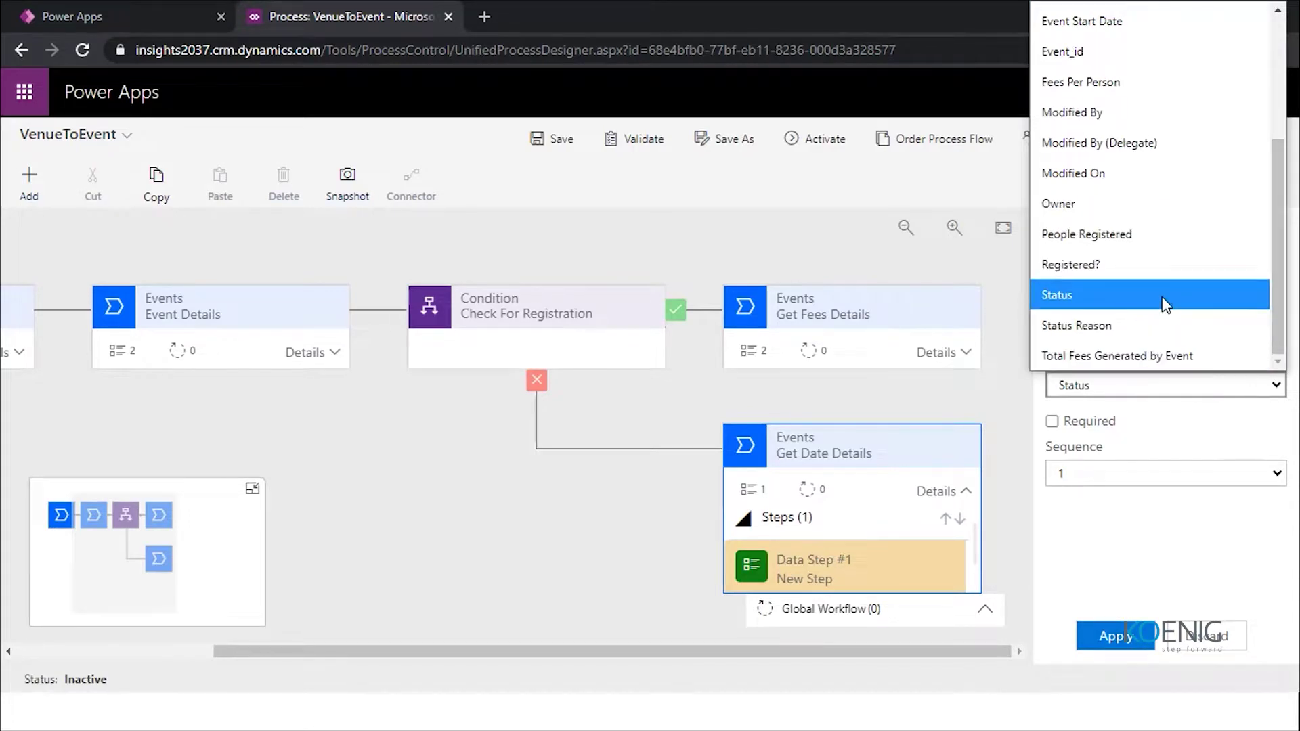
click(1128, 22)
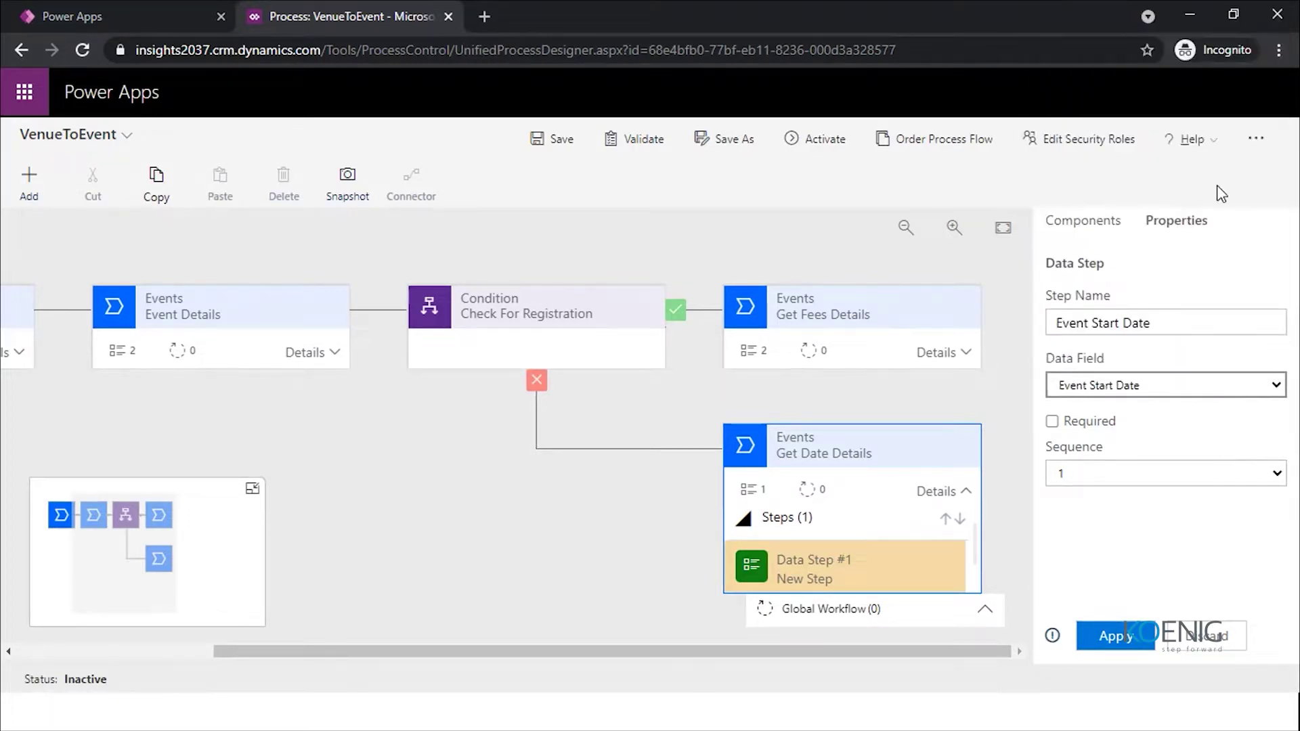
click(1116, 637)
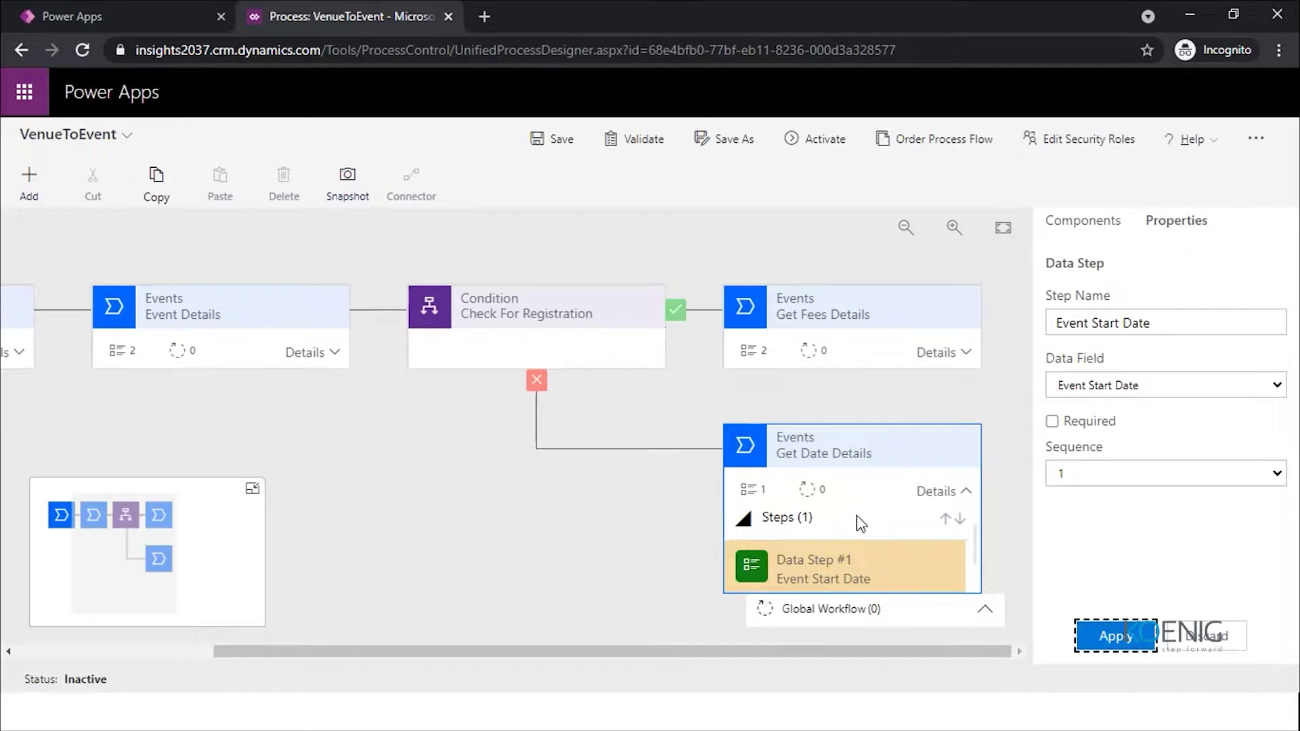
Add a second data step to Get Date Details bound to Event End Date.
scroll(856, 514, down, 1)
click(1084, 228)
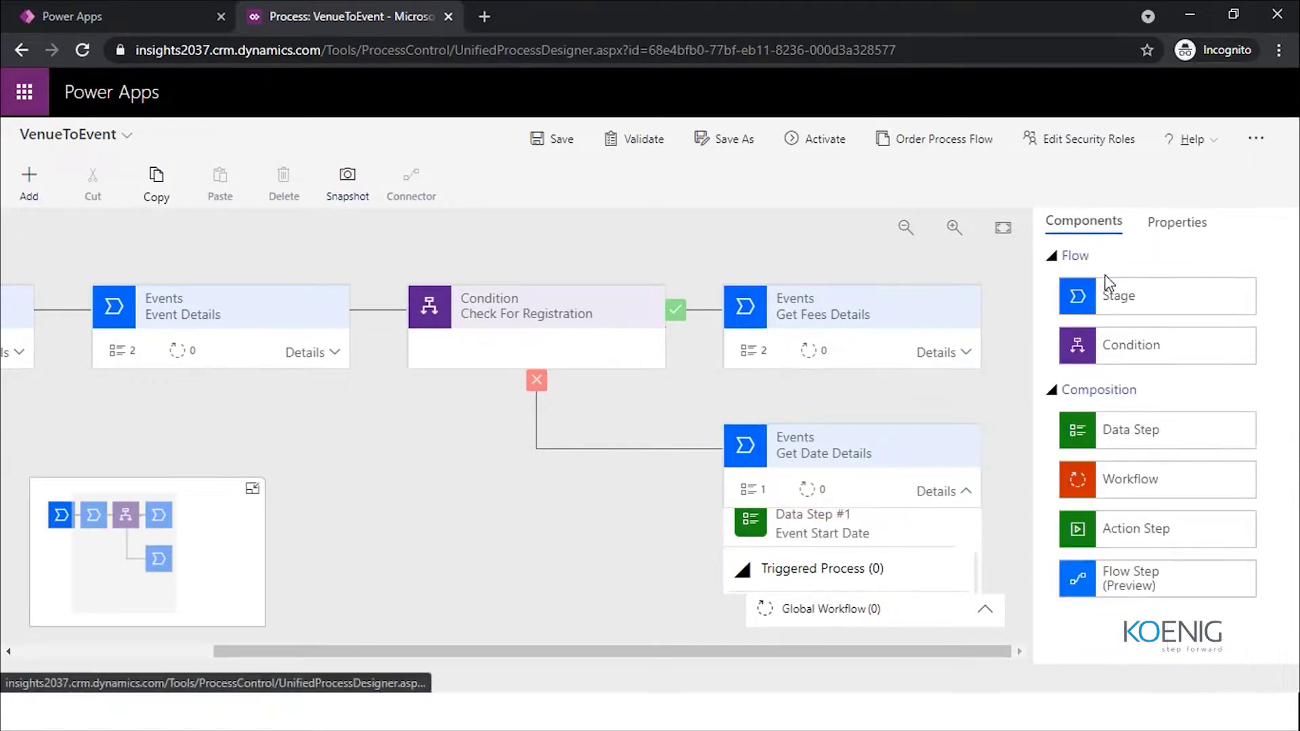
drag(1138, 442, 850, 573)
click(1241, 392)
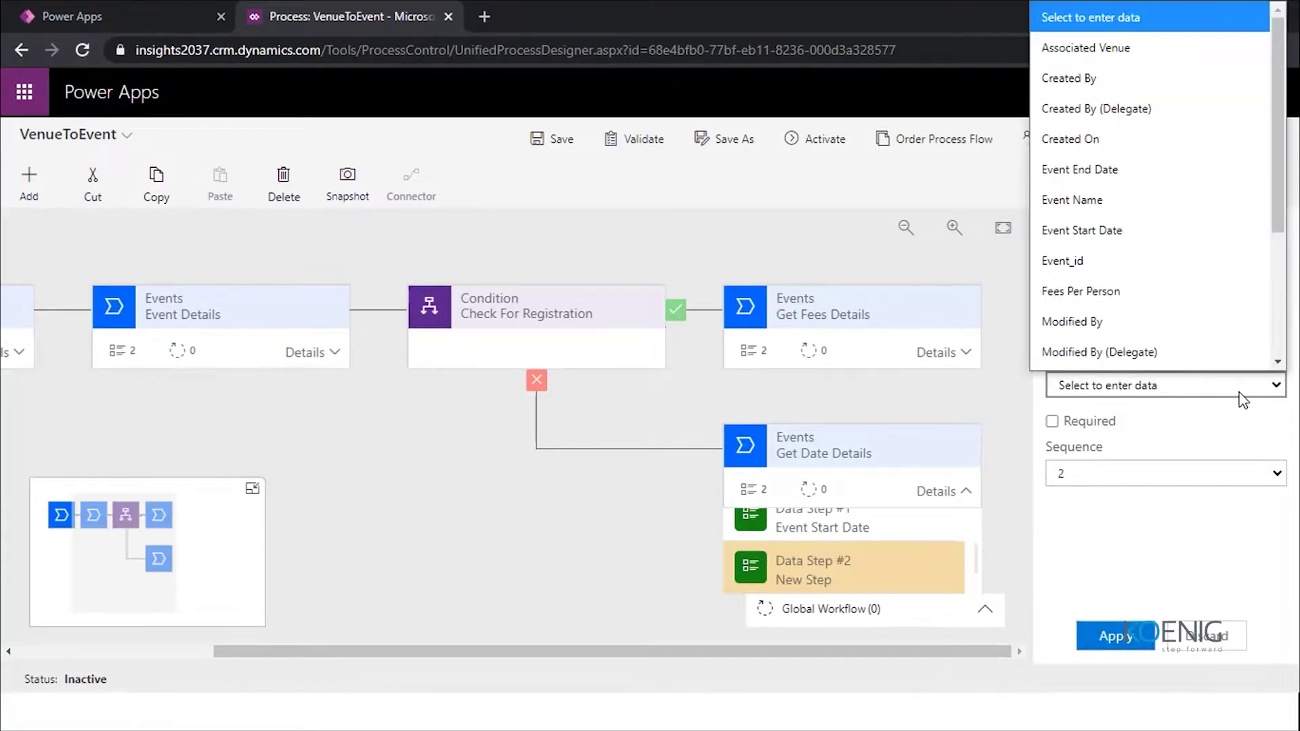
key(e)
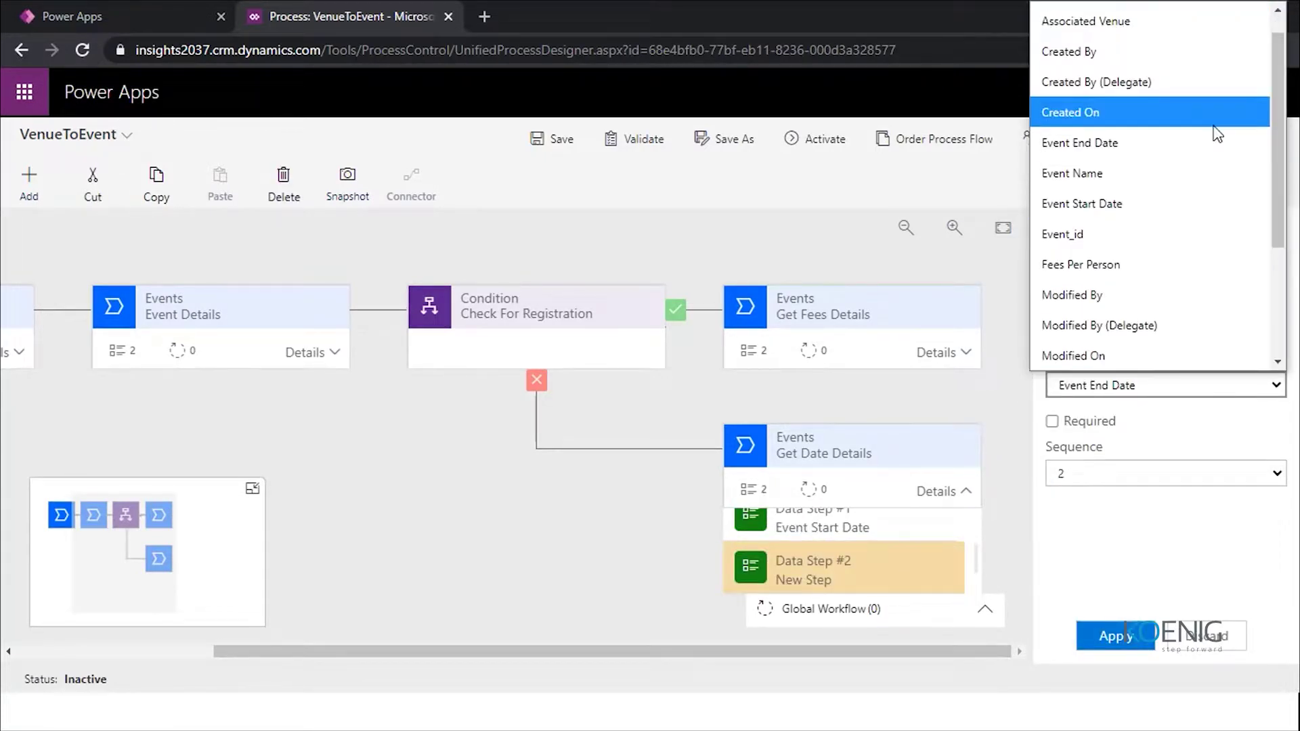
click(1206, 149)
click(1103, 636)
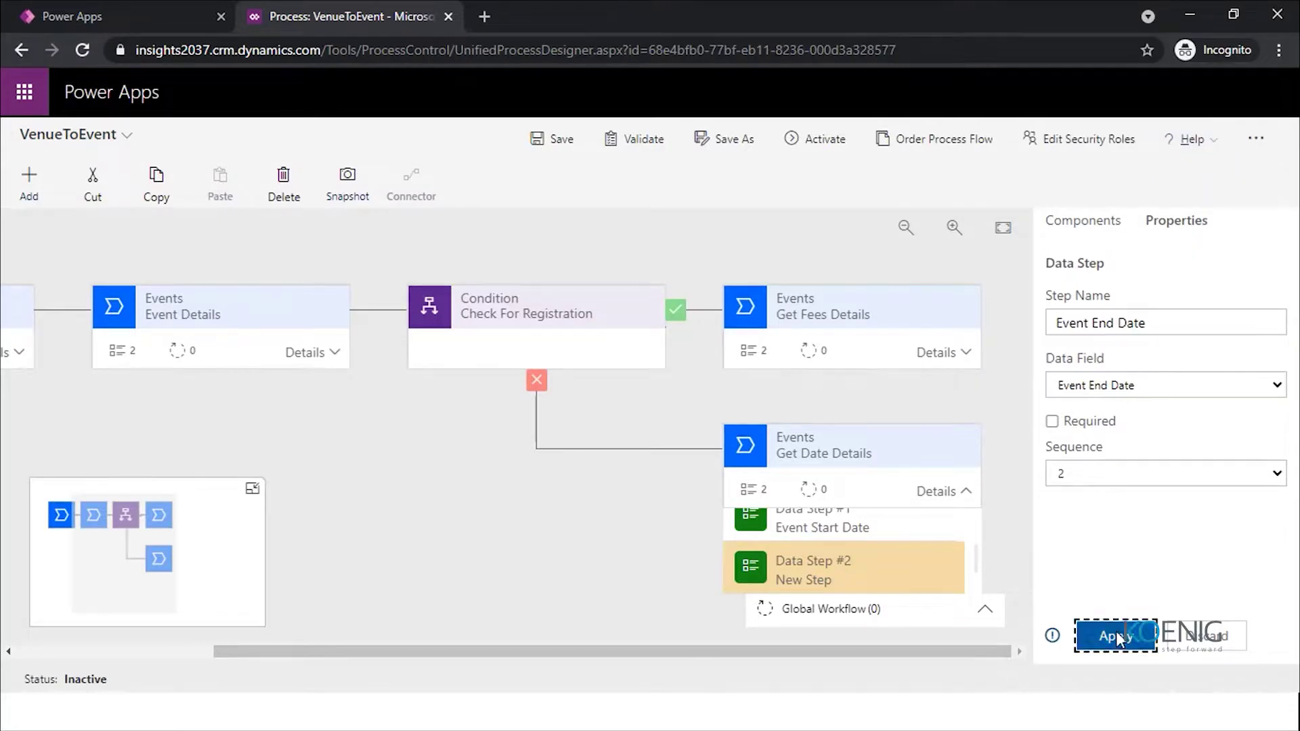
click(854, 439)
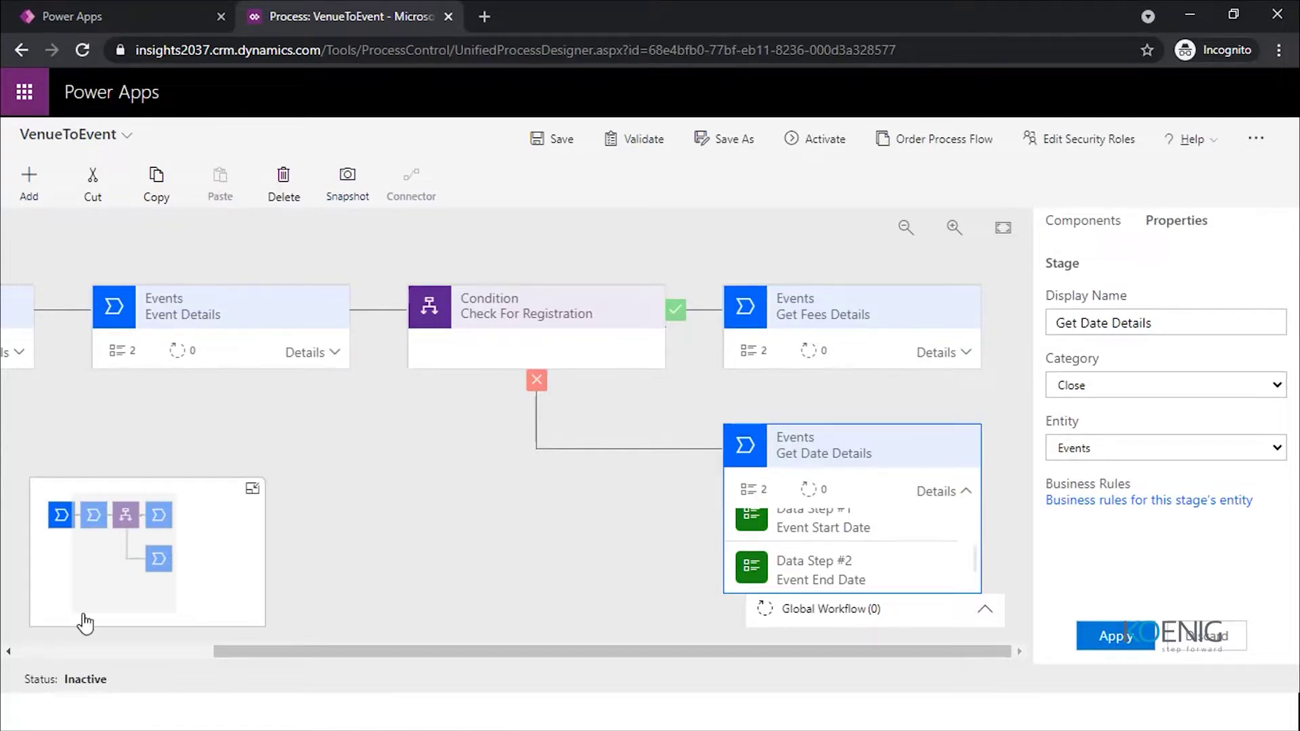
Save the VenueToEvent process, activate it with confirmation, and close the process designer.
click(92, 651)
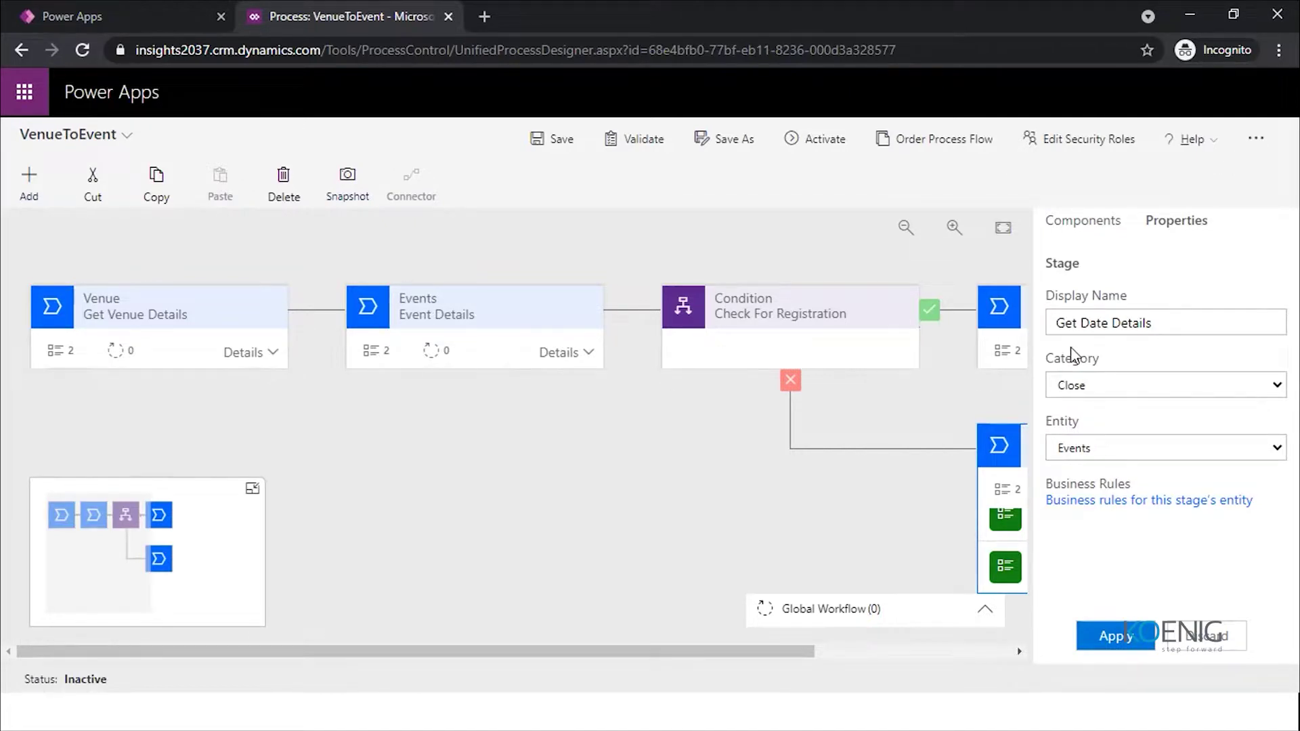
click(279, 352)
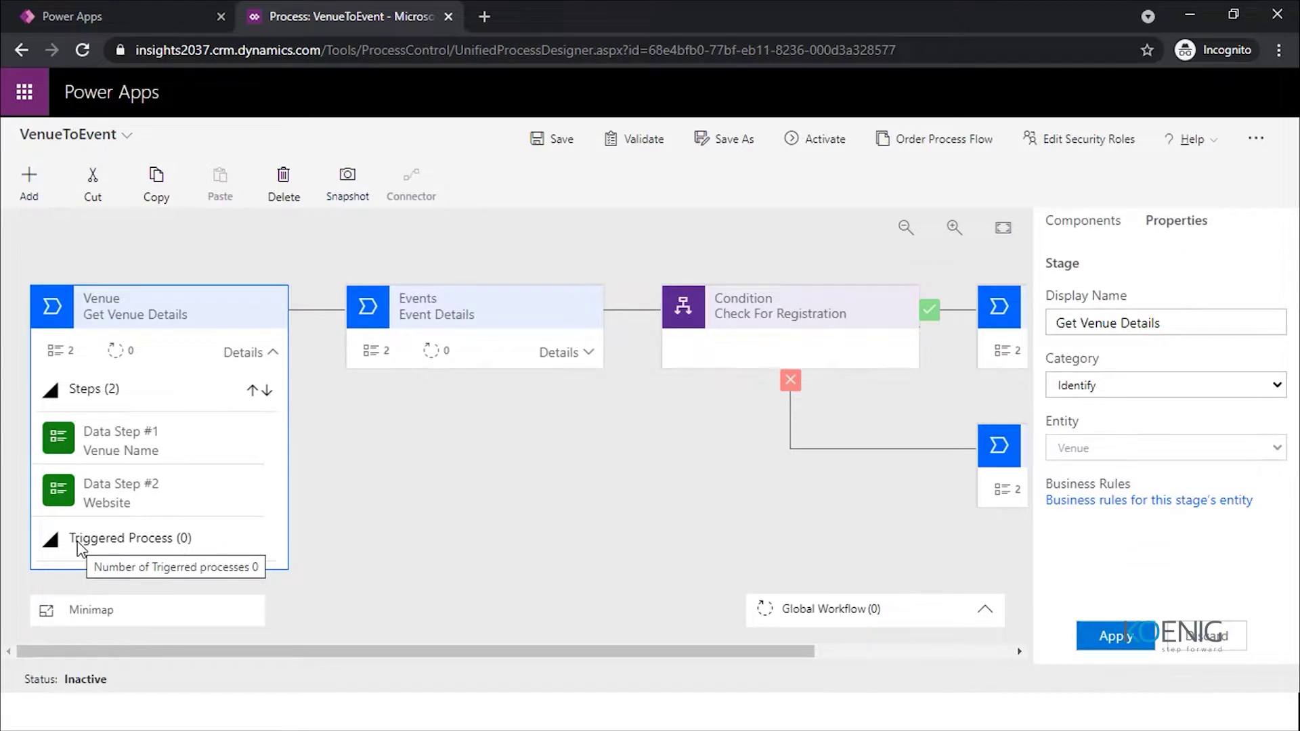
click(564, 142)
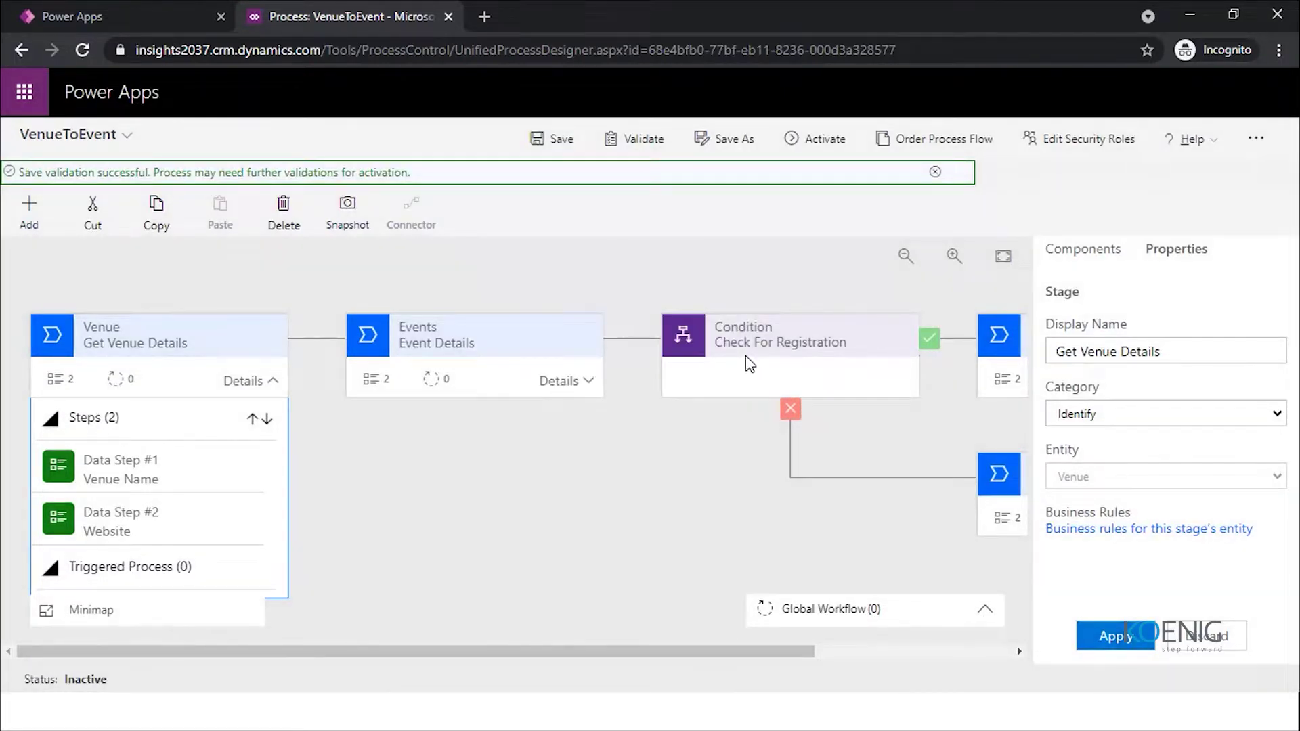
click(831, 142)
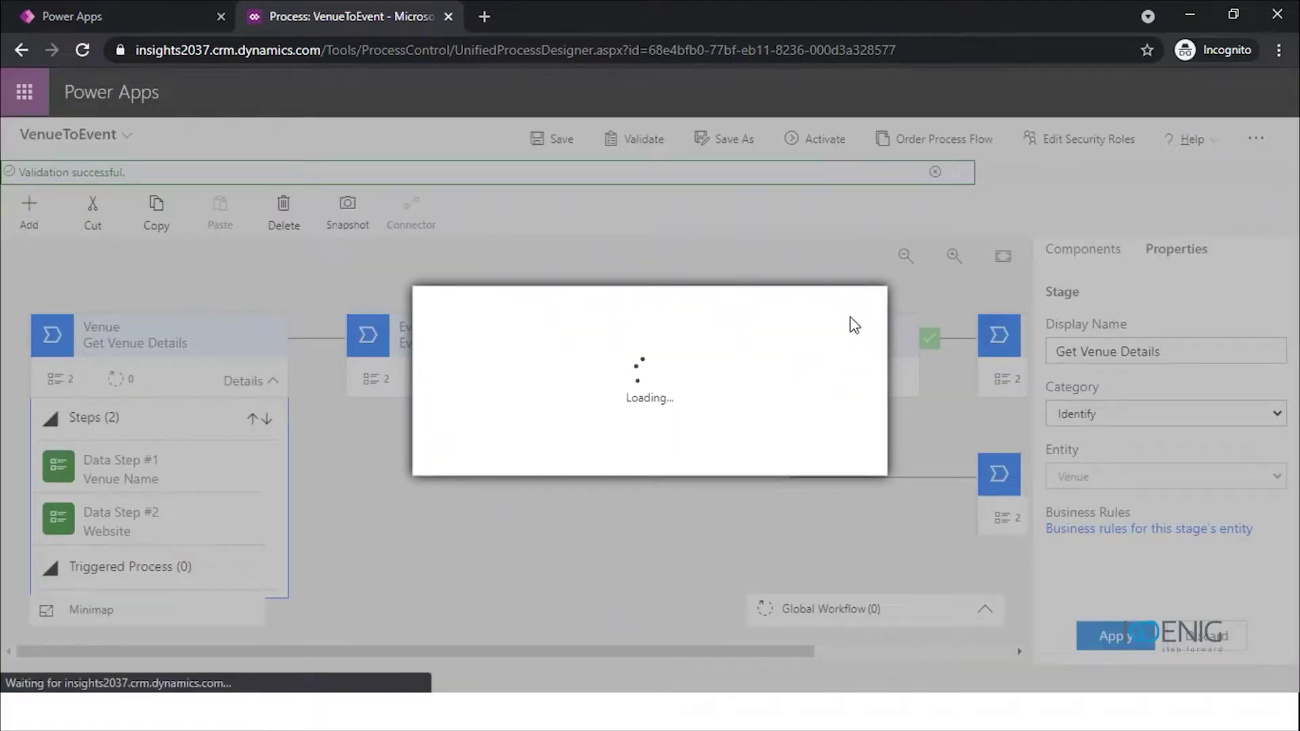
click(741, 459)
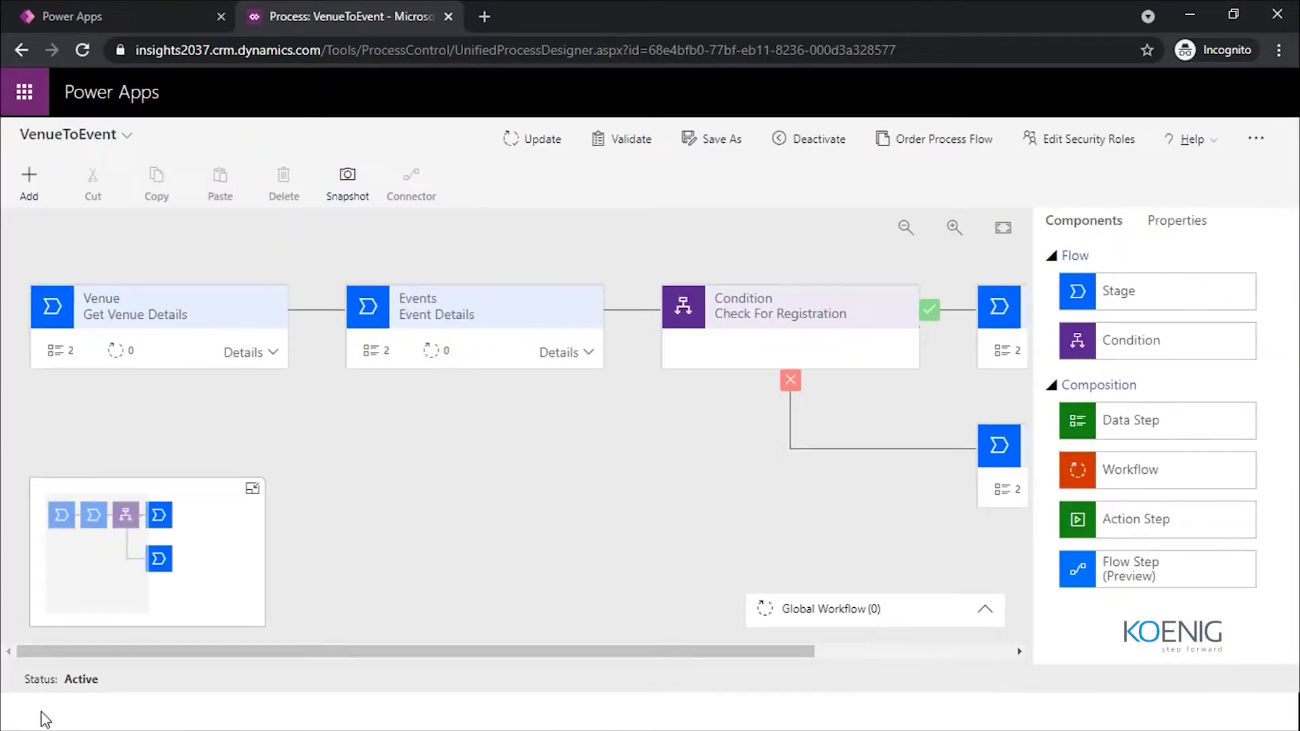
click(449, 16)
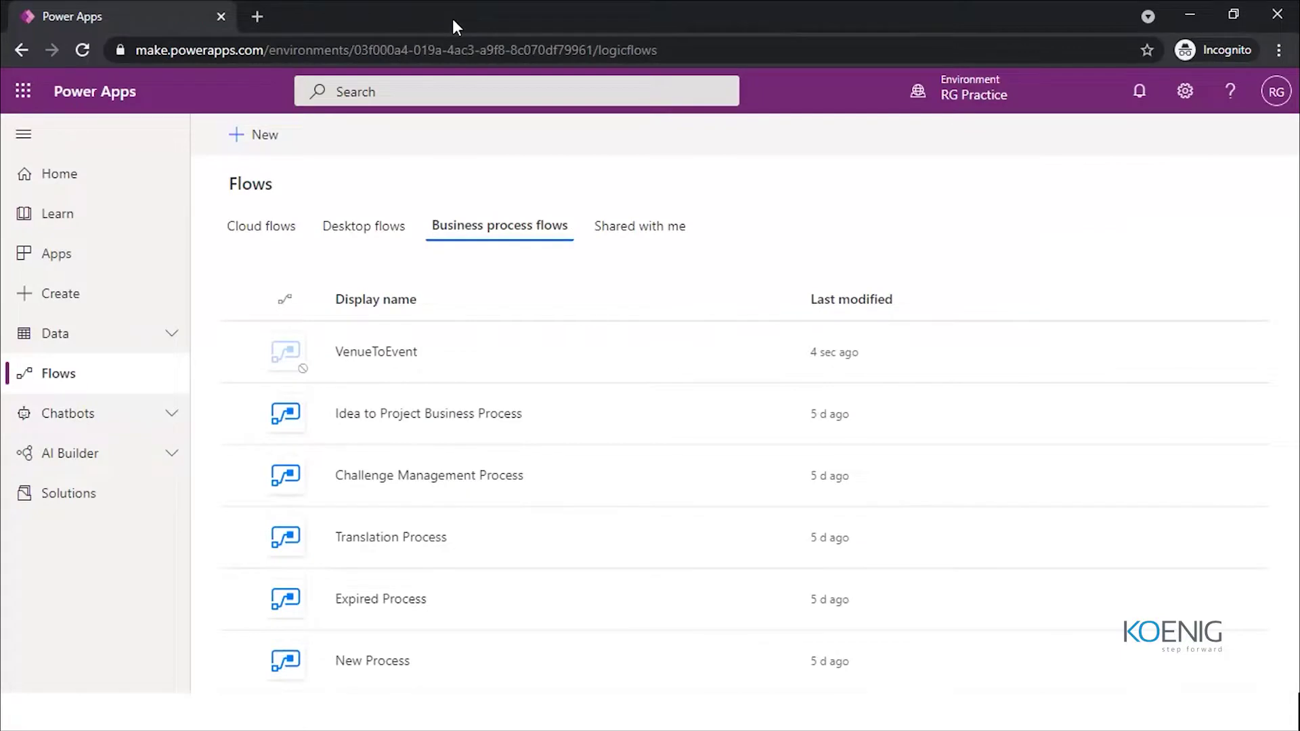
Check the VenueToEvent flow in Business process flows, then open Custom App from Apps.
click(244, 352)
click(386, 138)
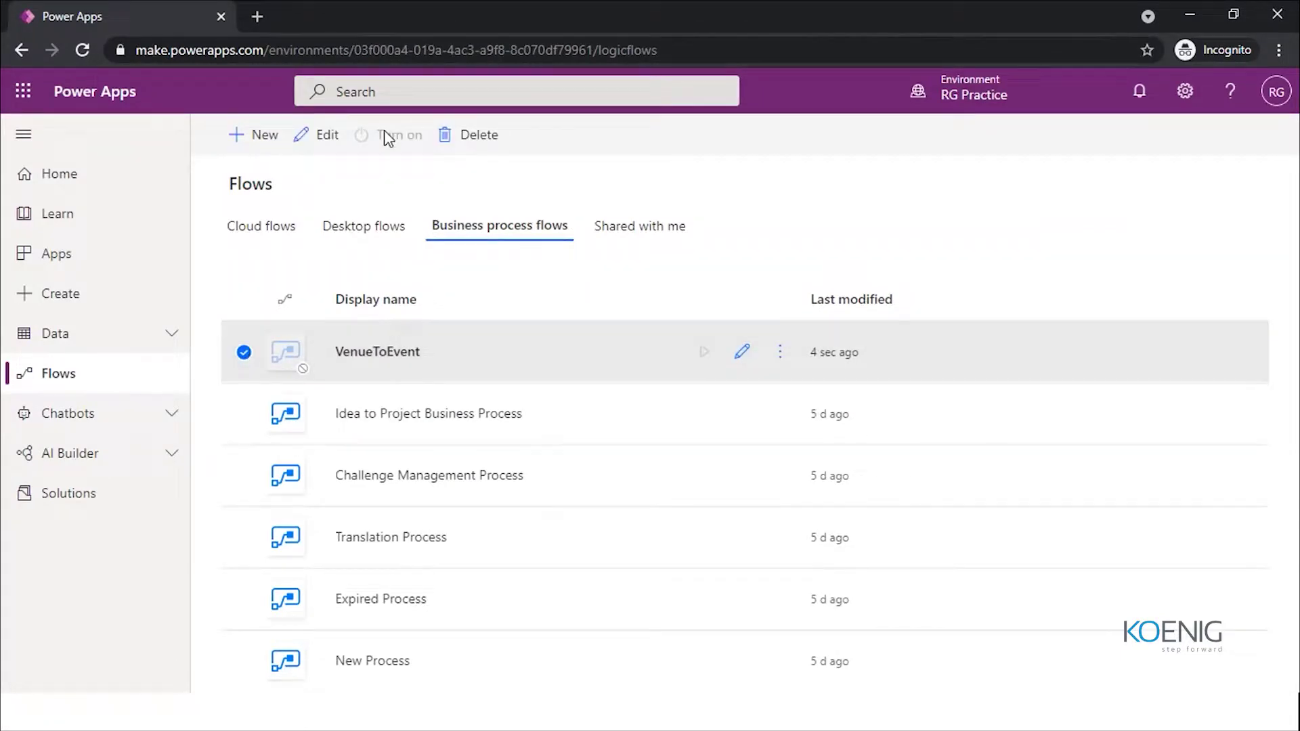
click(241, 366)
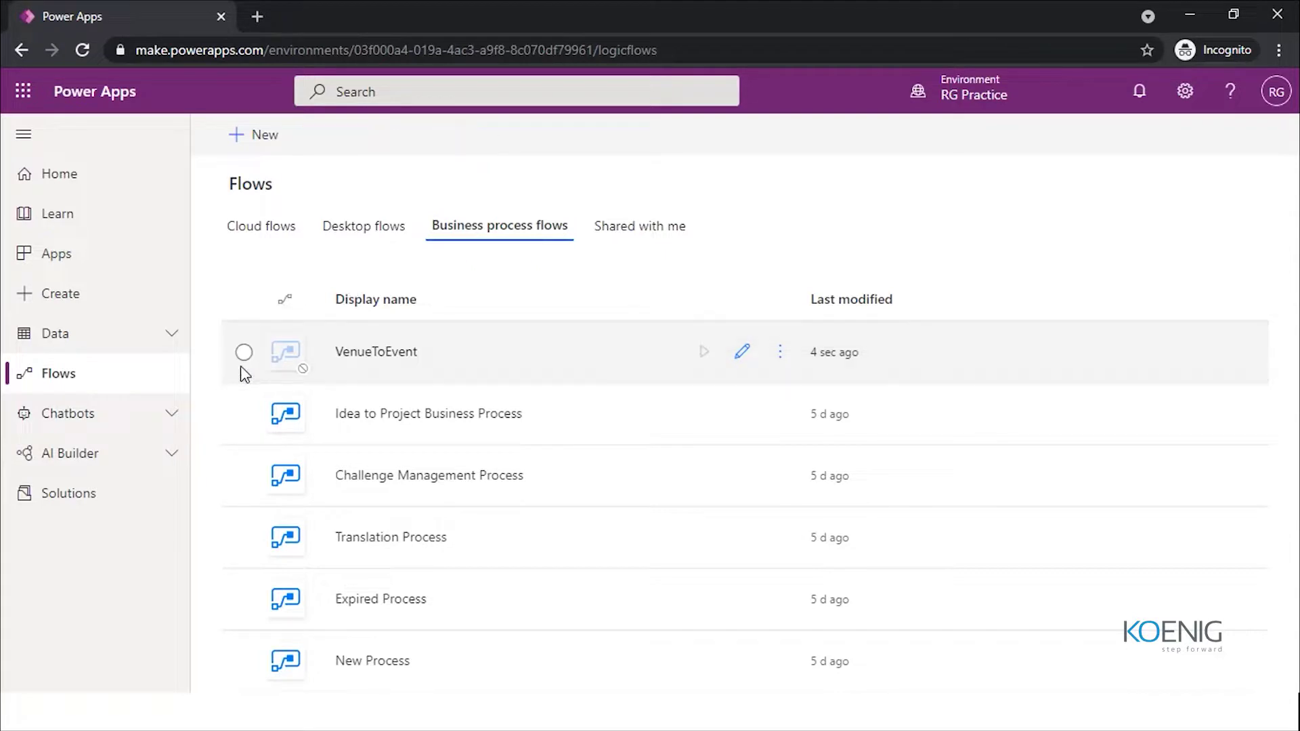
click(244, 353)
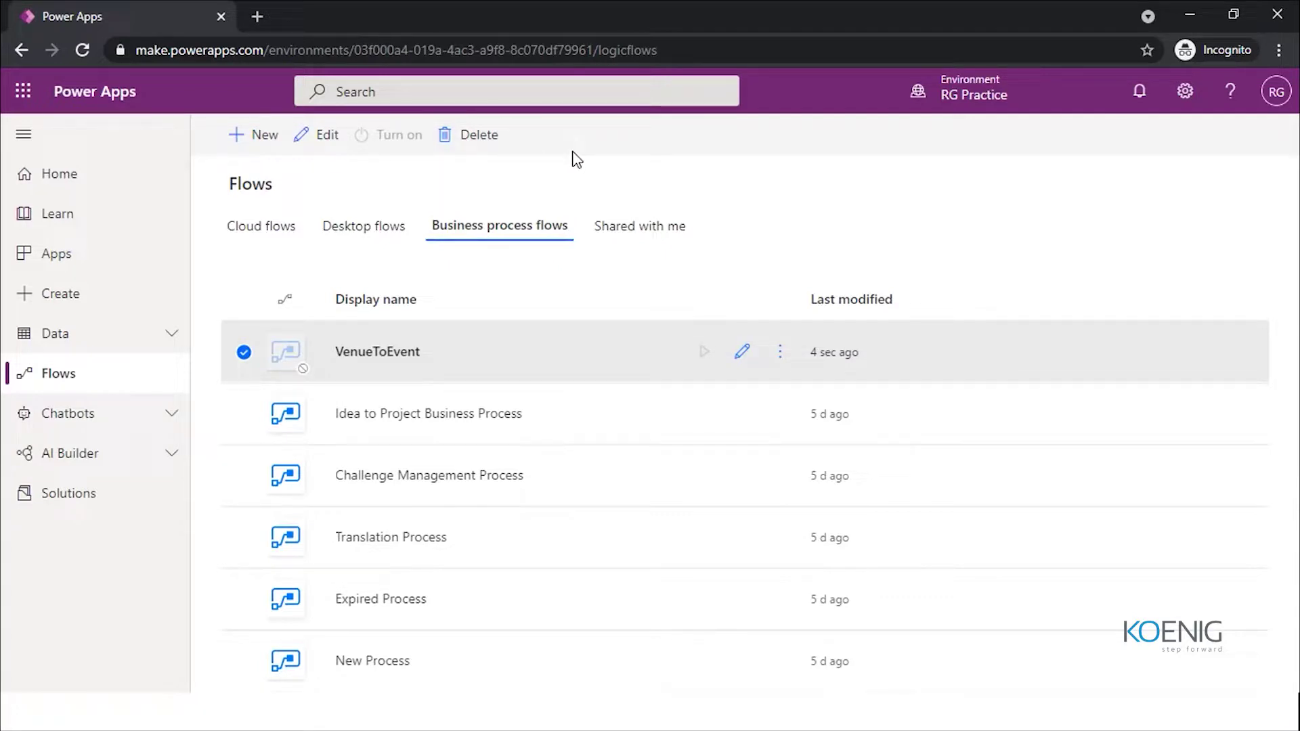
click(244, 356)
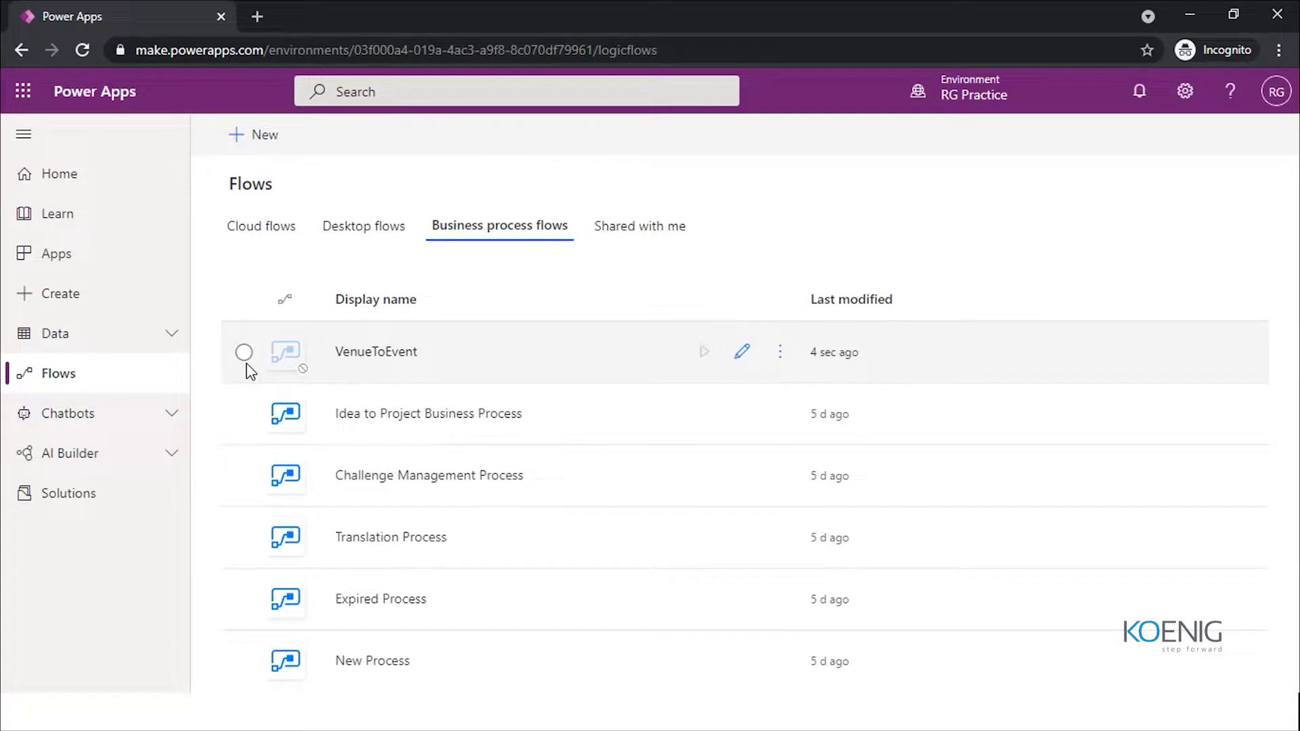
click(108, 266)
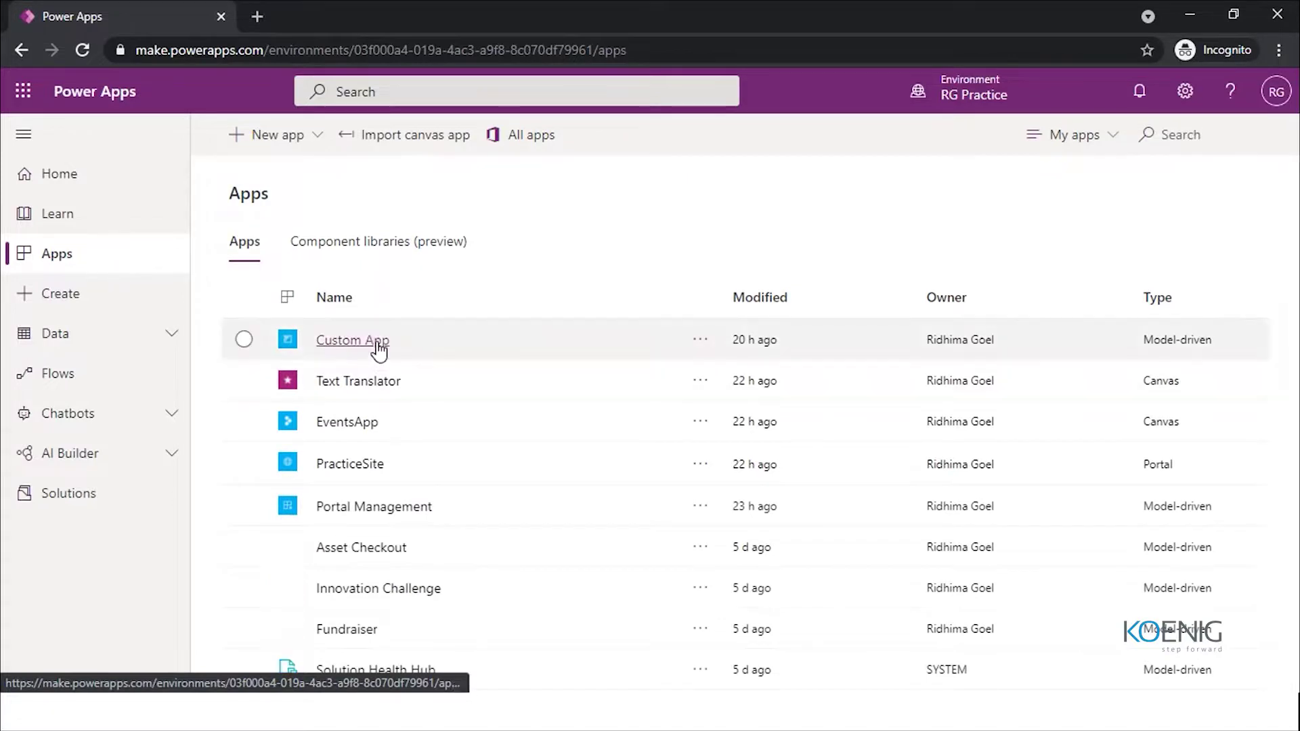
click(378, 341)
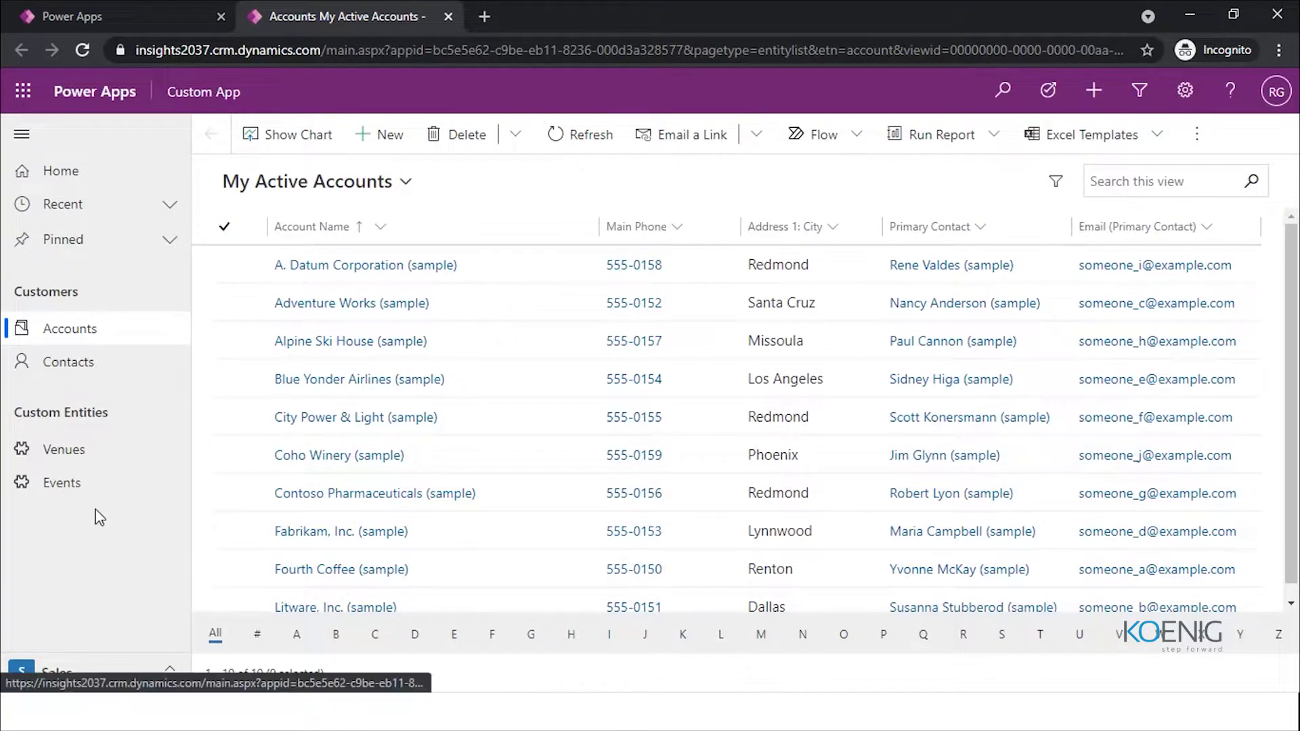
Open the MSFT Main Building venue record and switch its process to VenueToEvent.
click(64, 450)
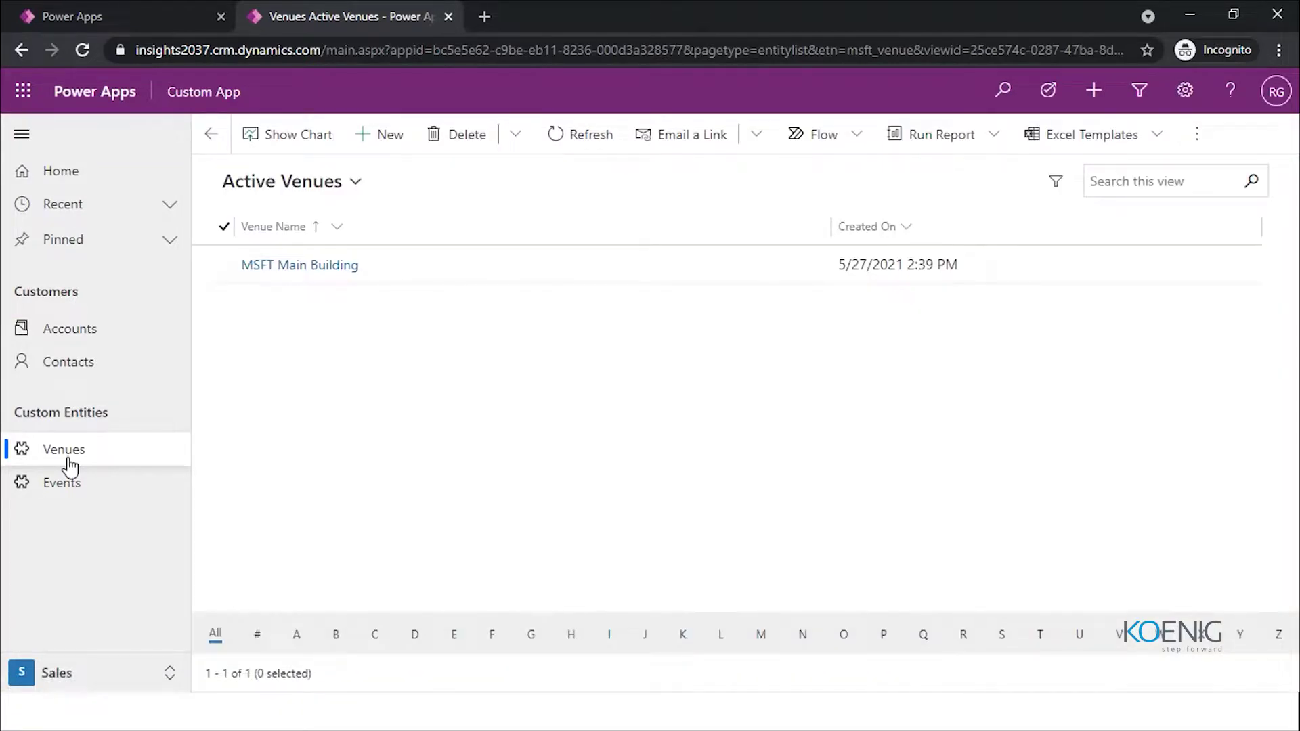
click(298, 265)
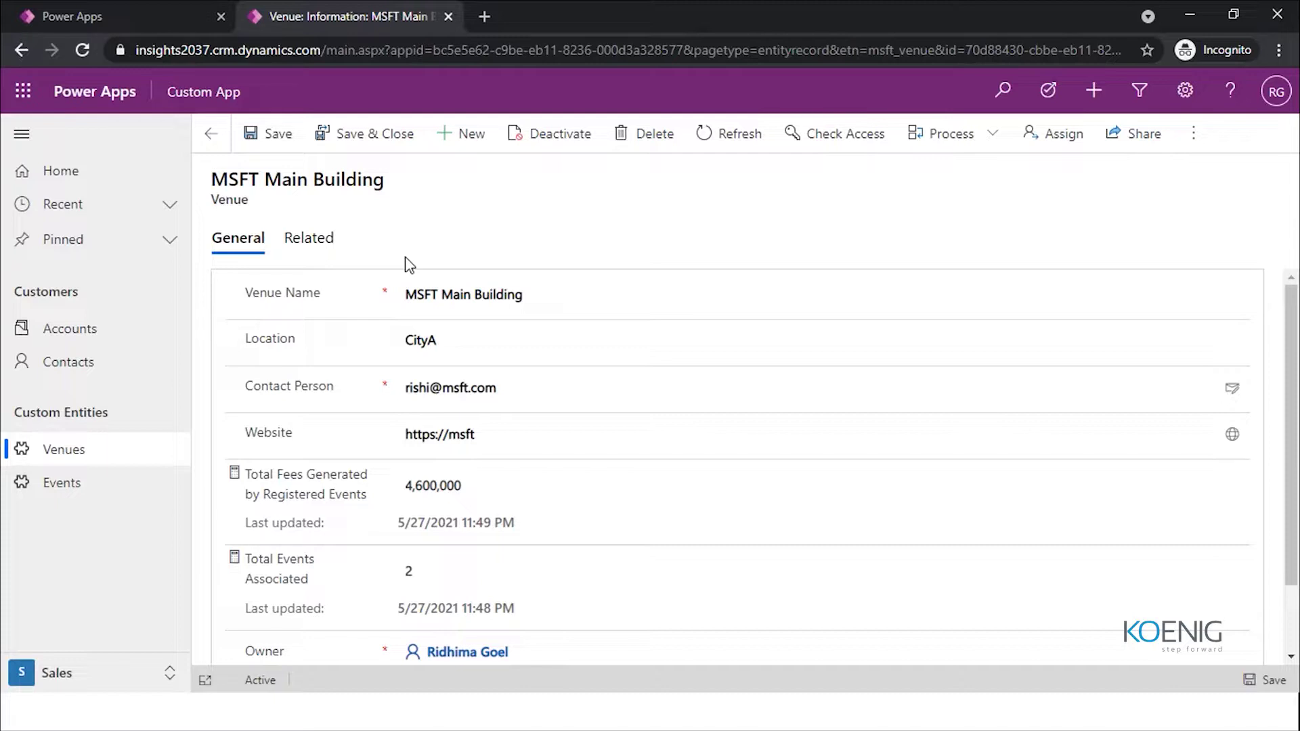
click(1192, 134)
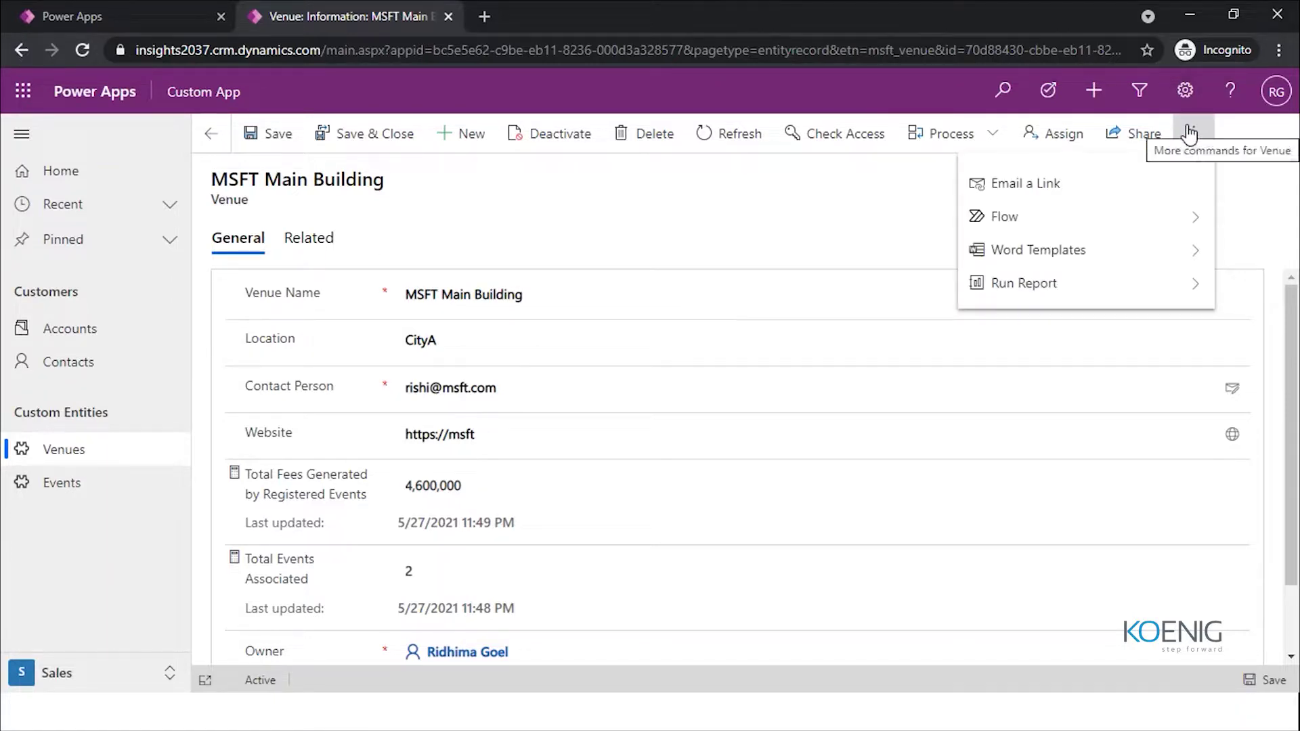
click(745, 167)
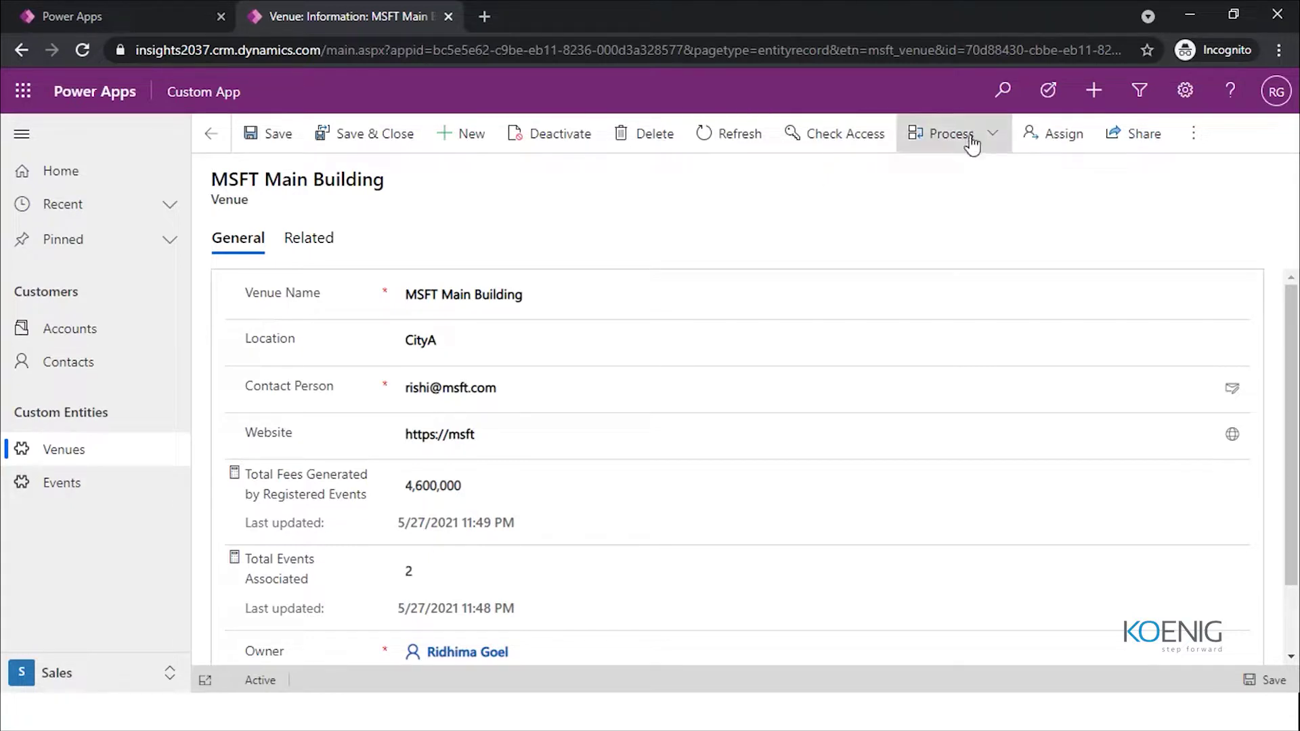
click(1196, 142)
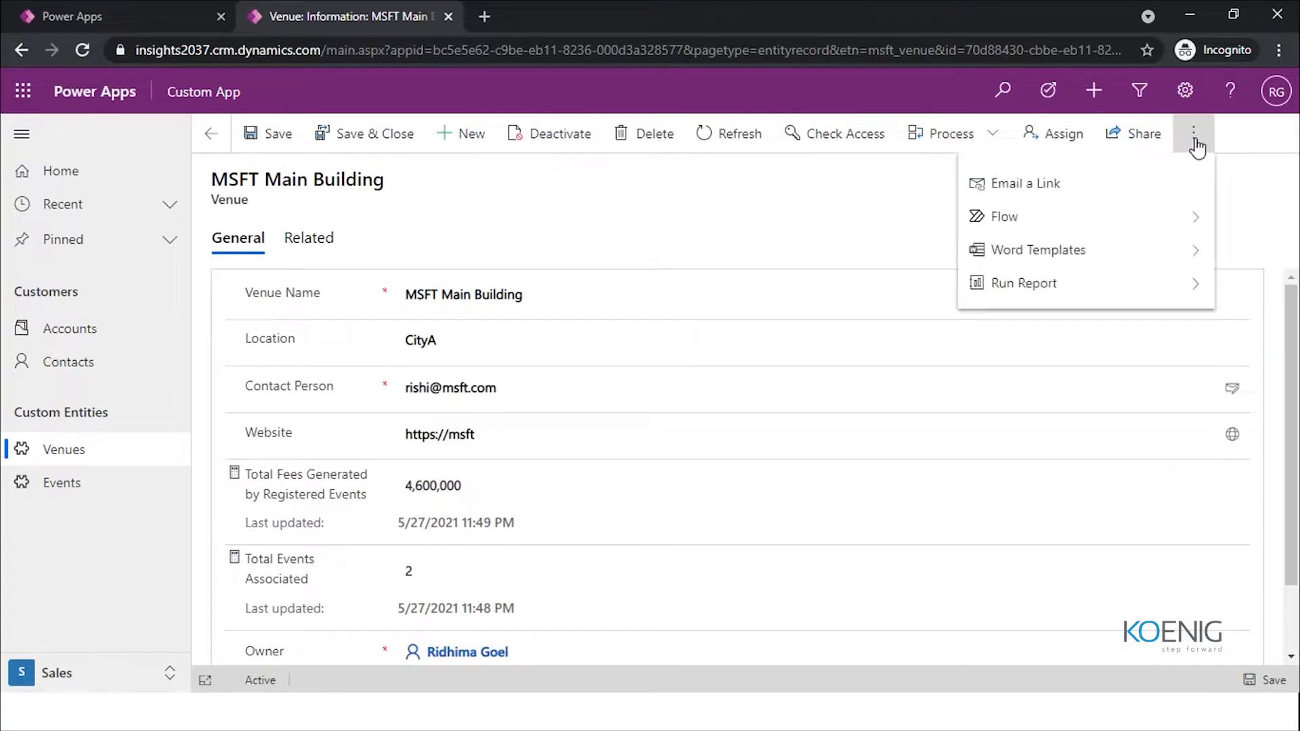
click(964, 193)
click(999, 135)
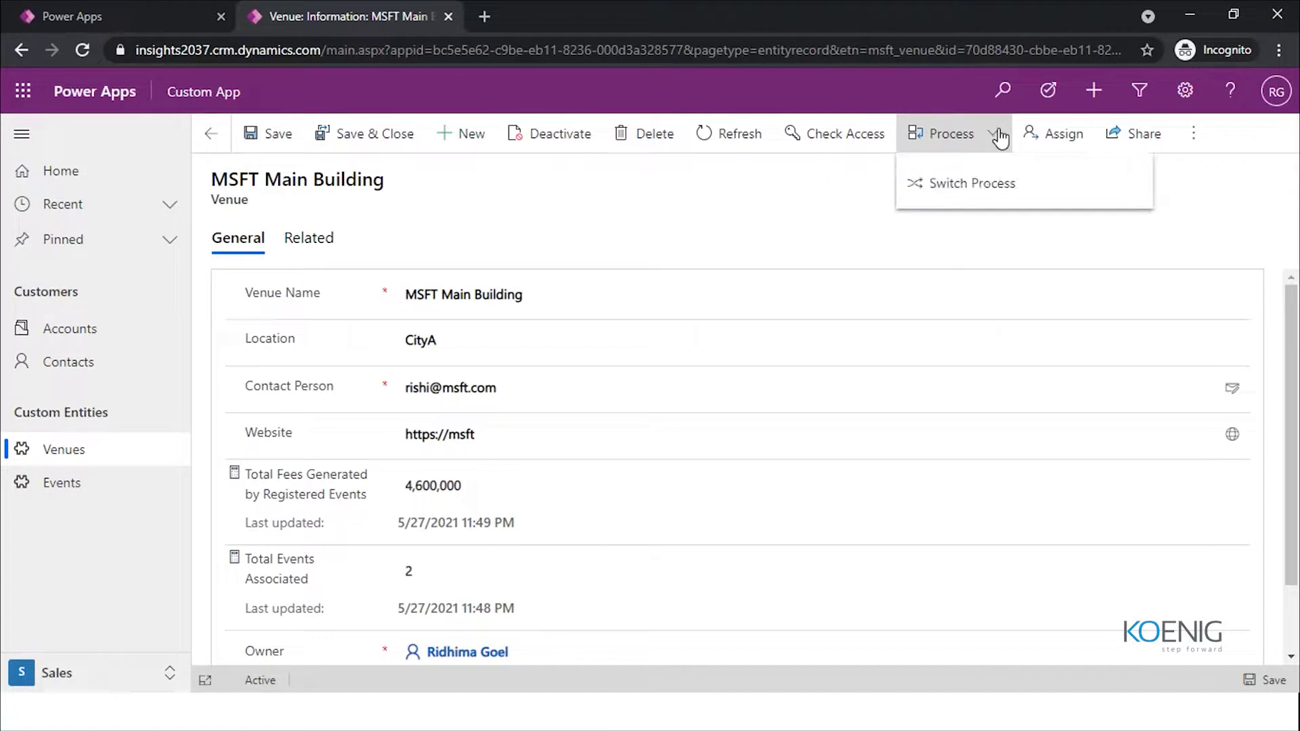
click(981, 192)
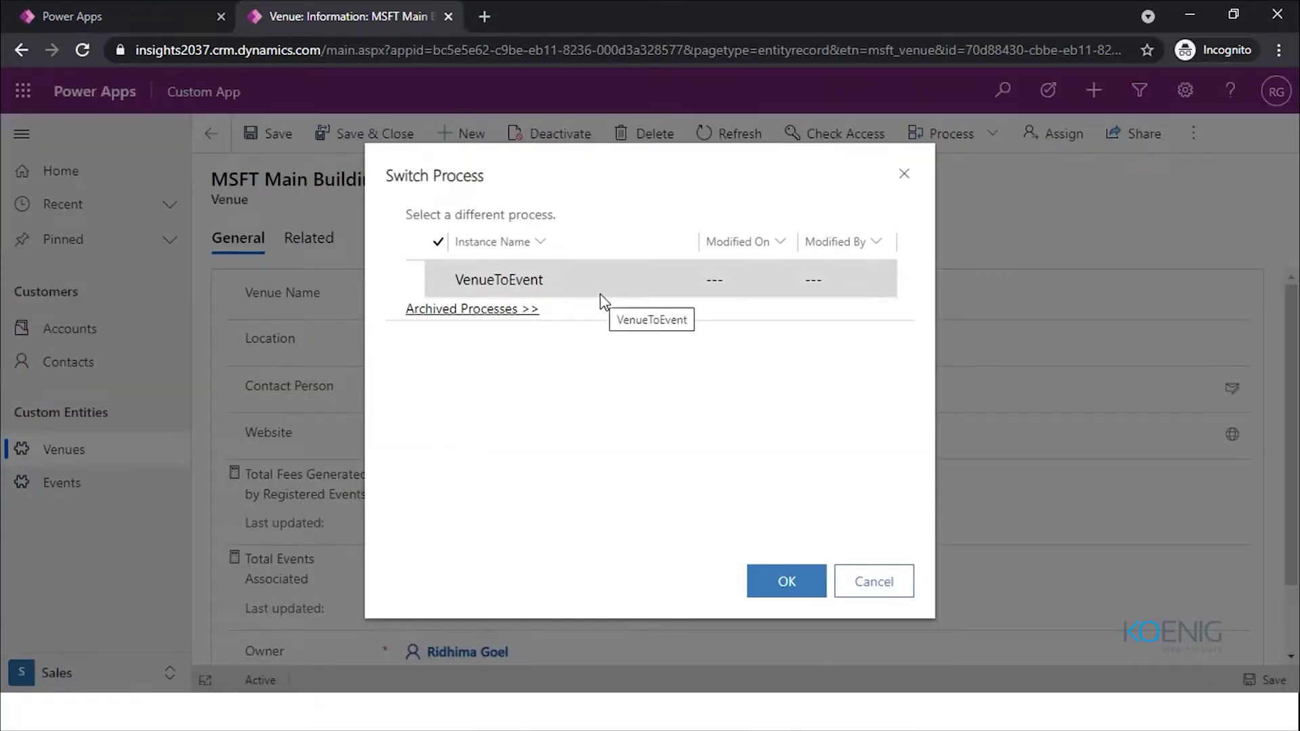
click(433, 283)
click(782, 581)
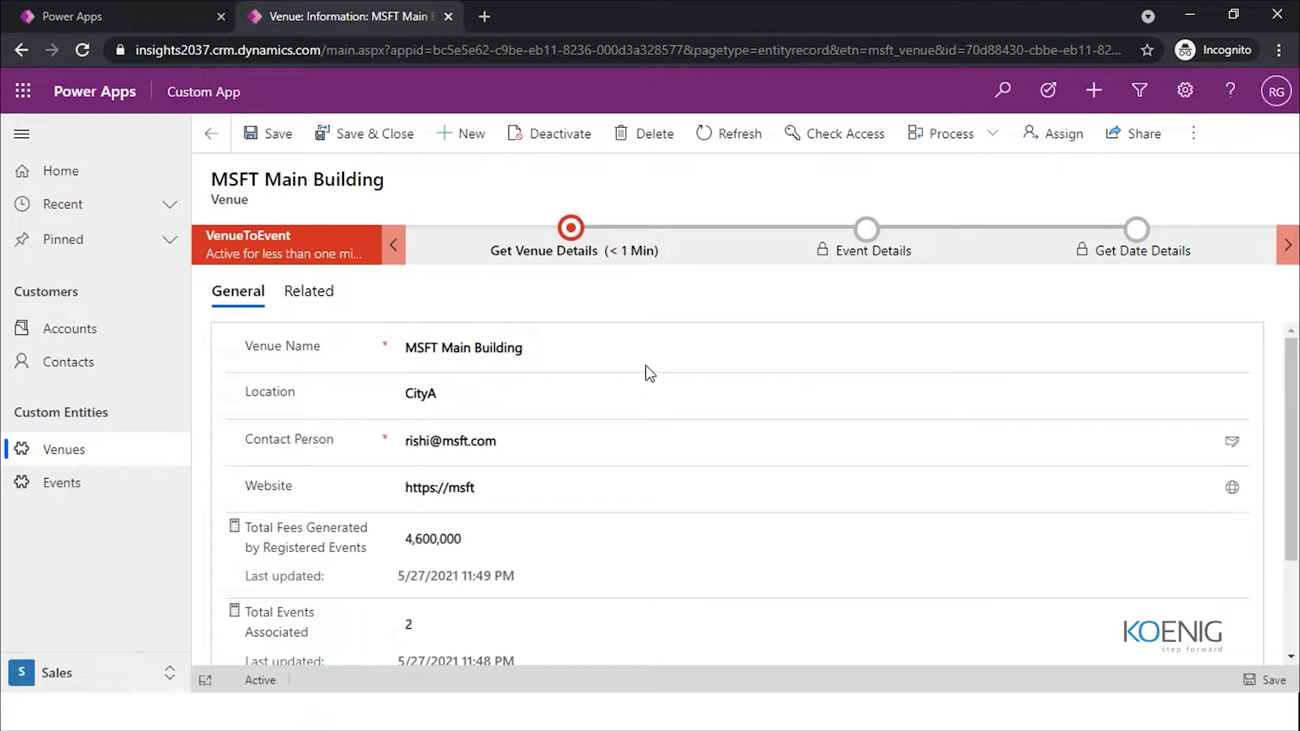
Move Get Venue Details to the next stage and choose to create a new Event record.
click(572, 241)
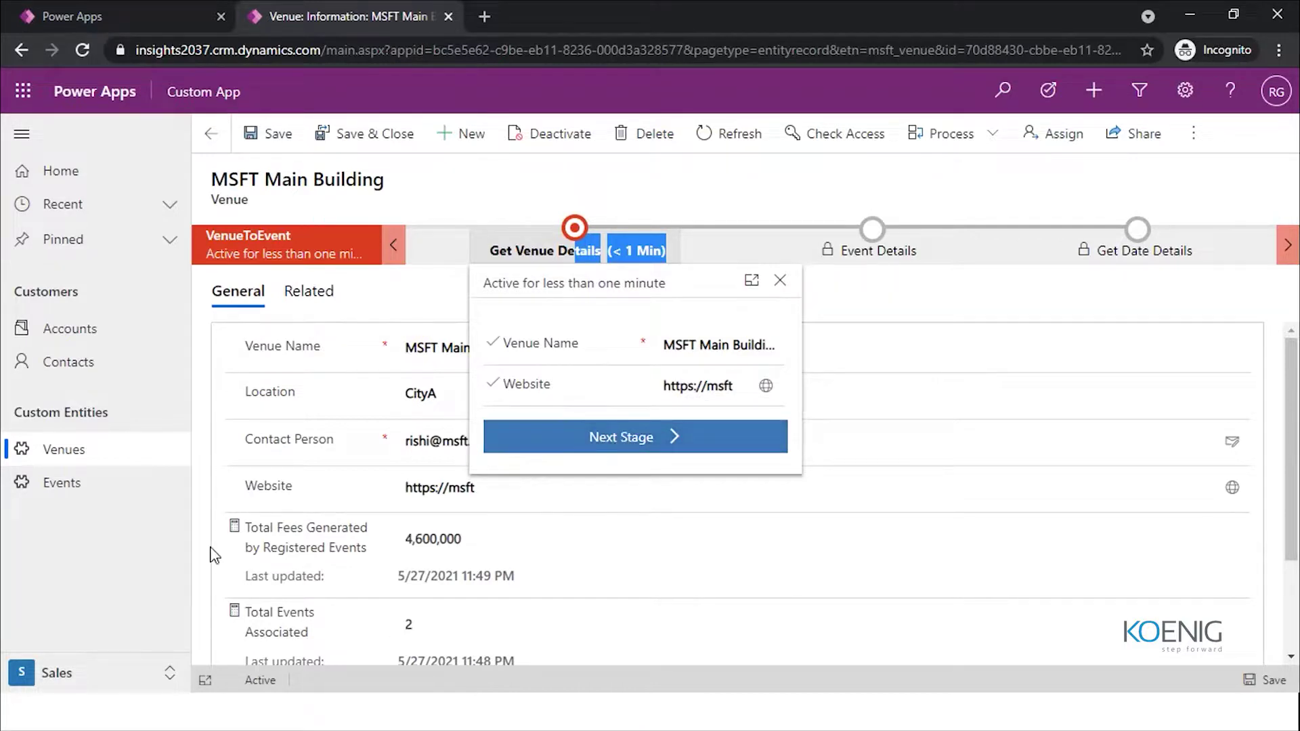
click(632, 457)
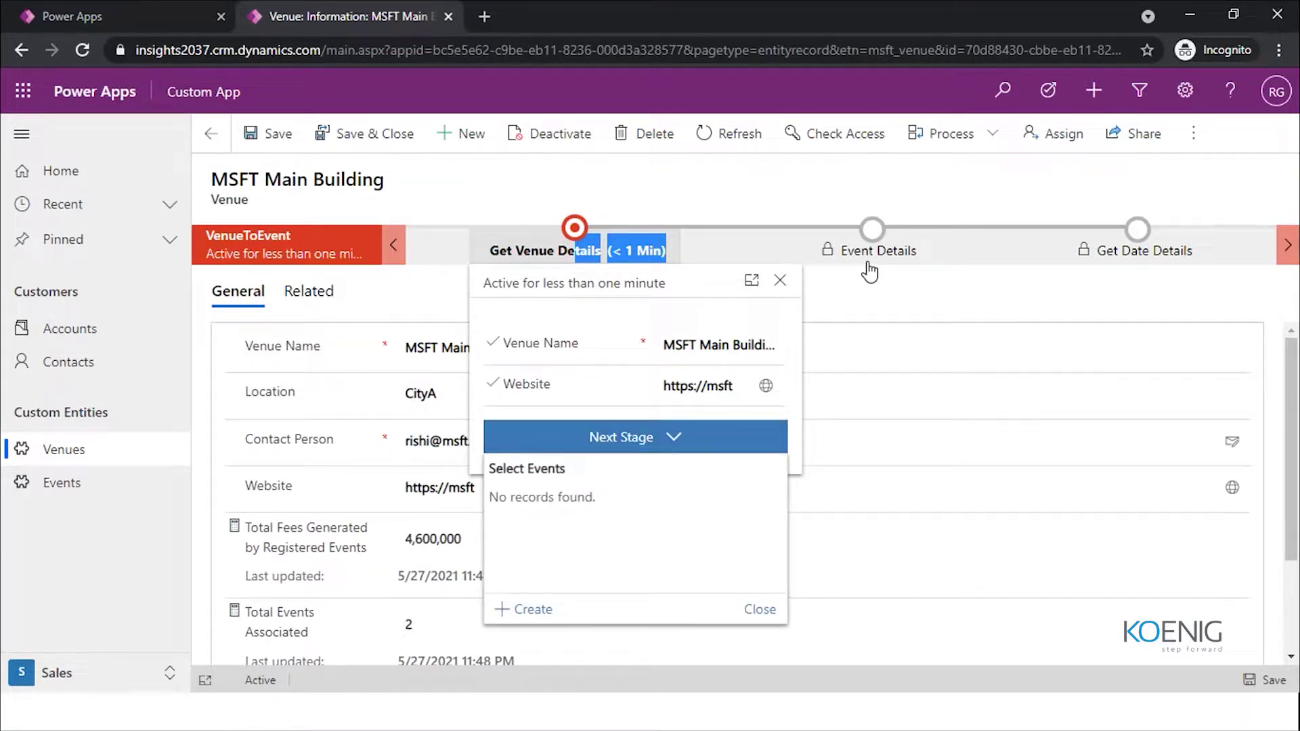
click(529, 619)
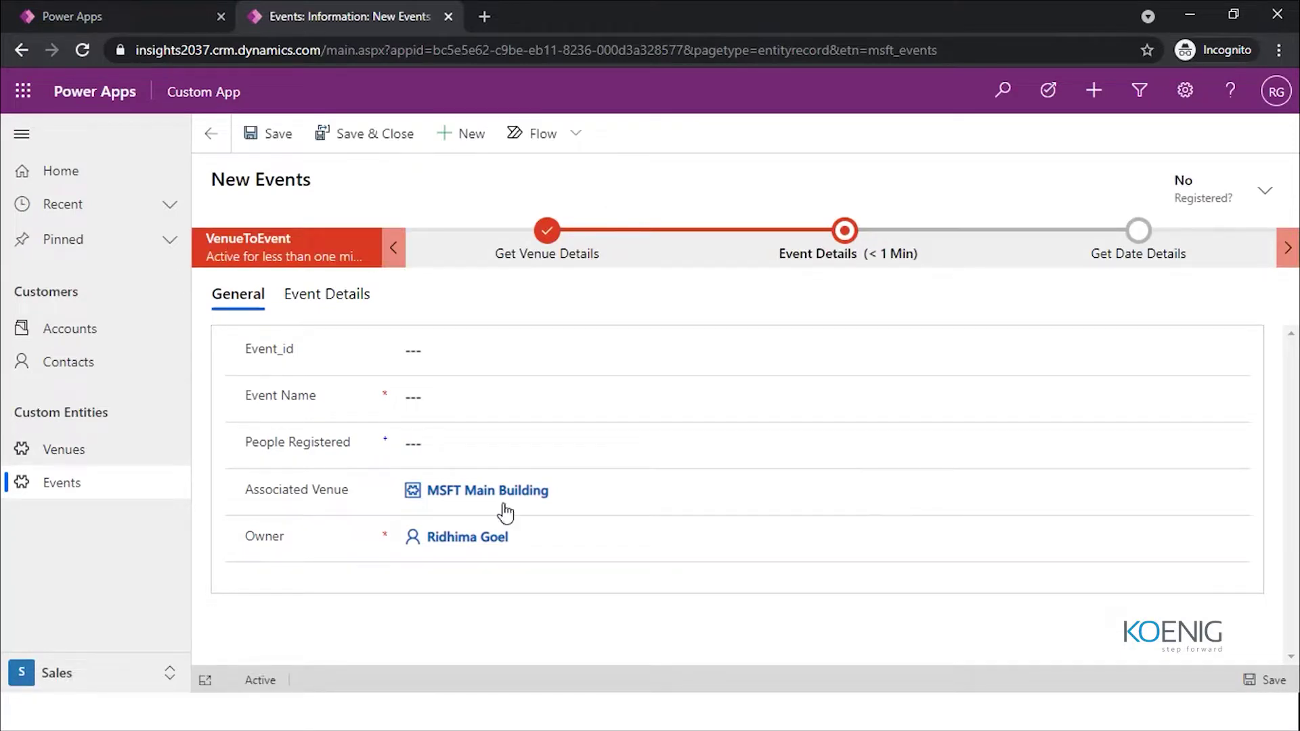
Try setting the event's Registered? field to Yes, then set it back to No.
click(1264, 191)
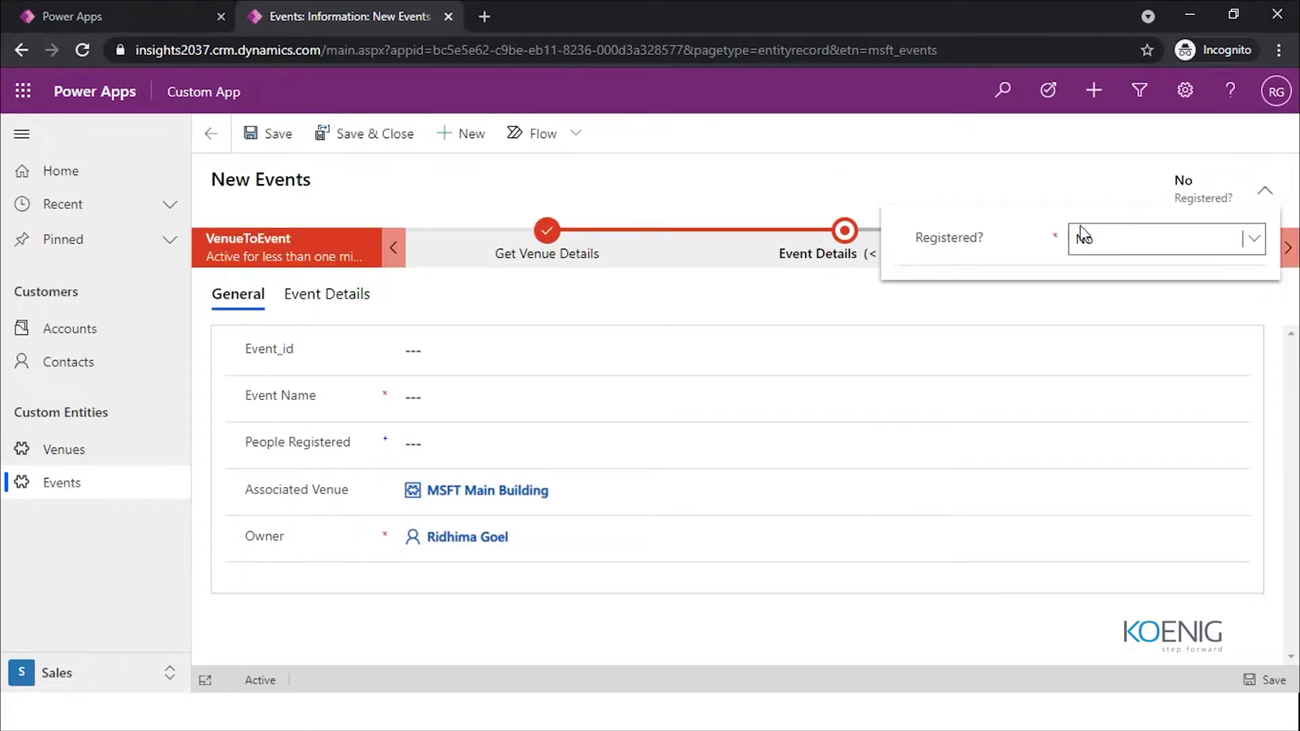
click(1255, 239)
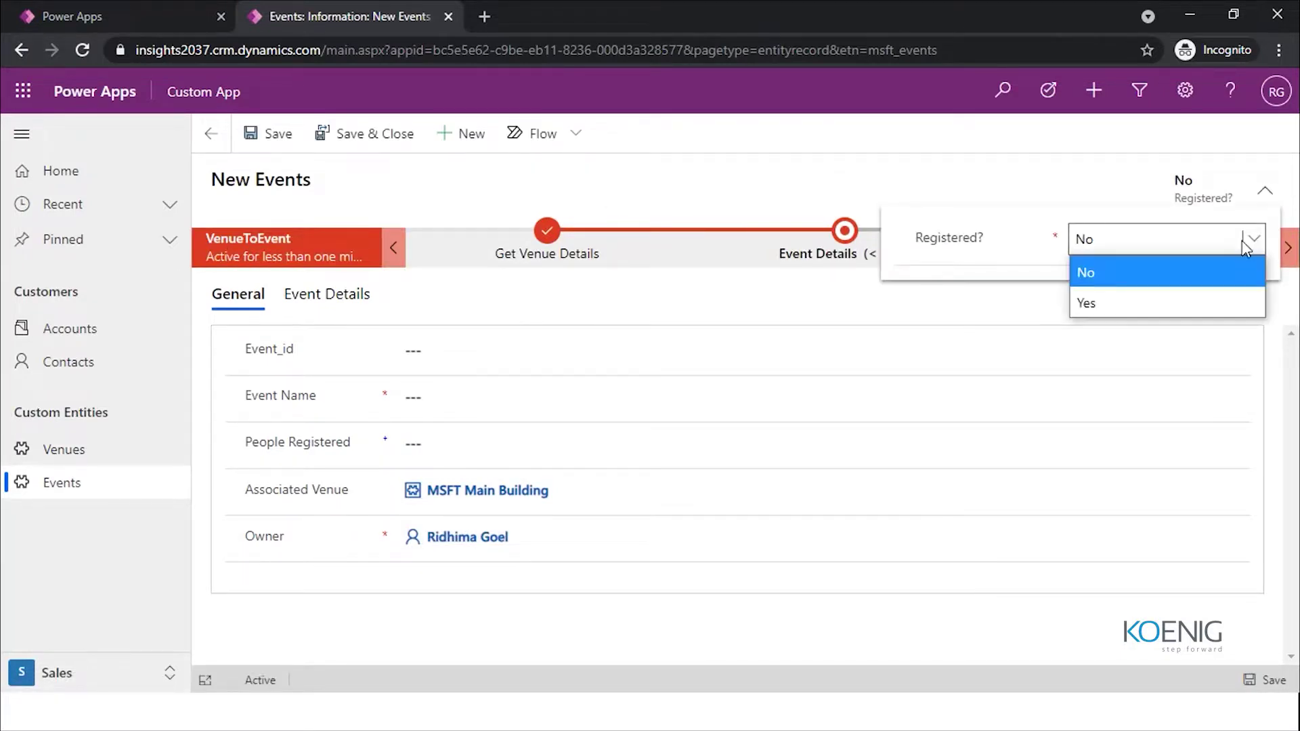
click(906, 194)
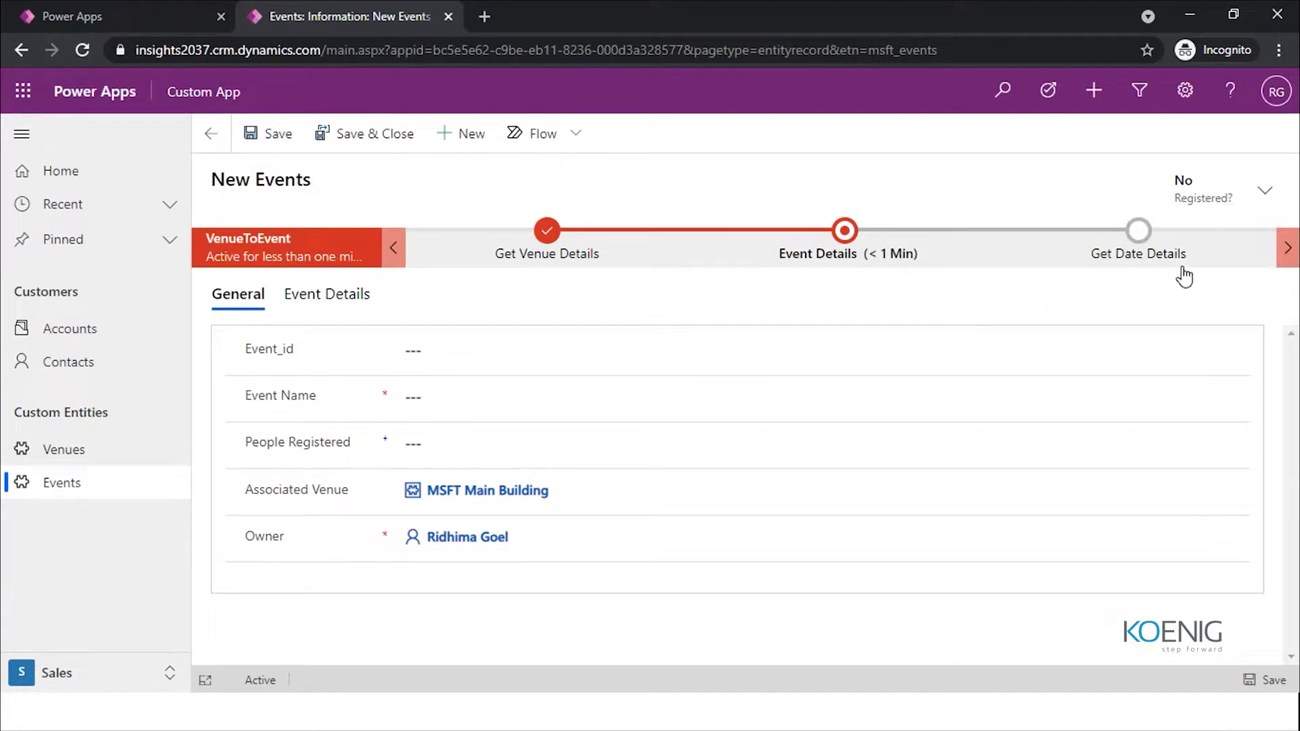
click(1264, 191)
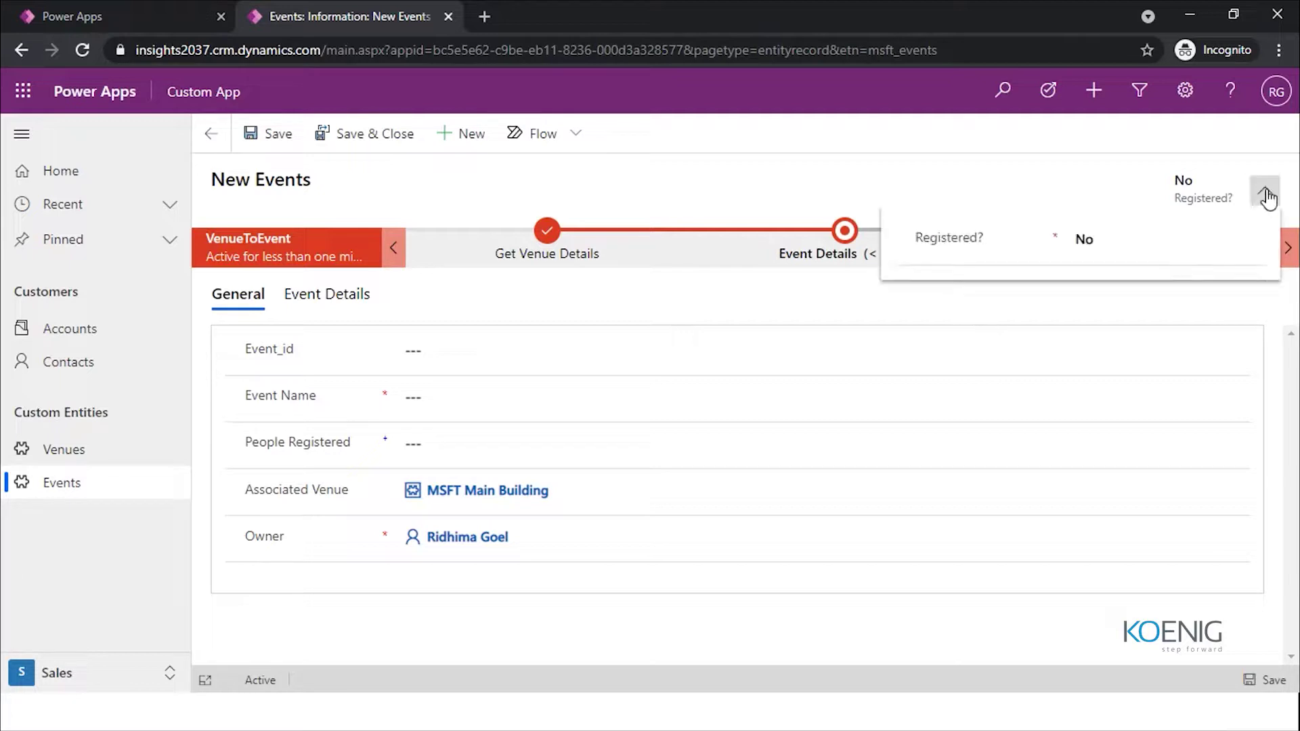
click(1192, 247)
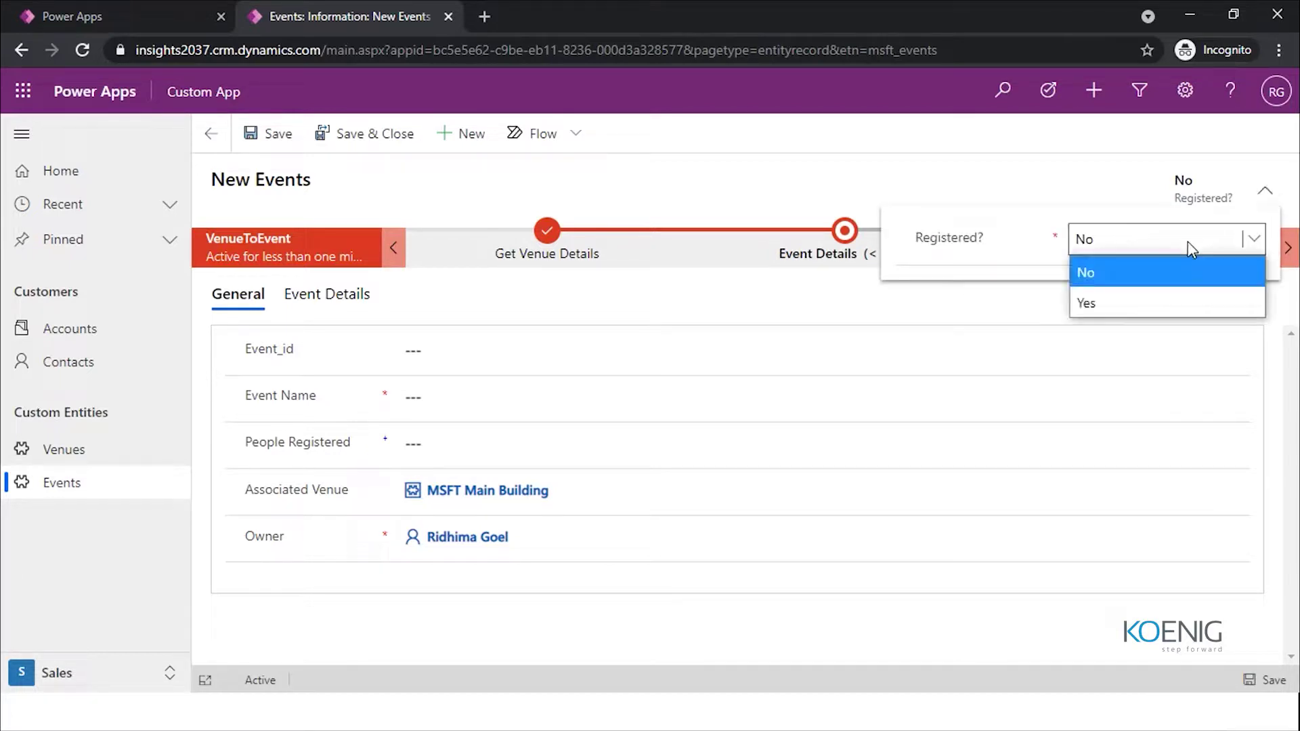
click(1103, 298)
click(1275, 683)
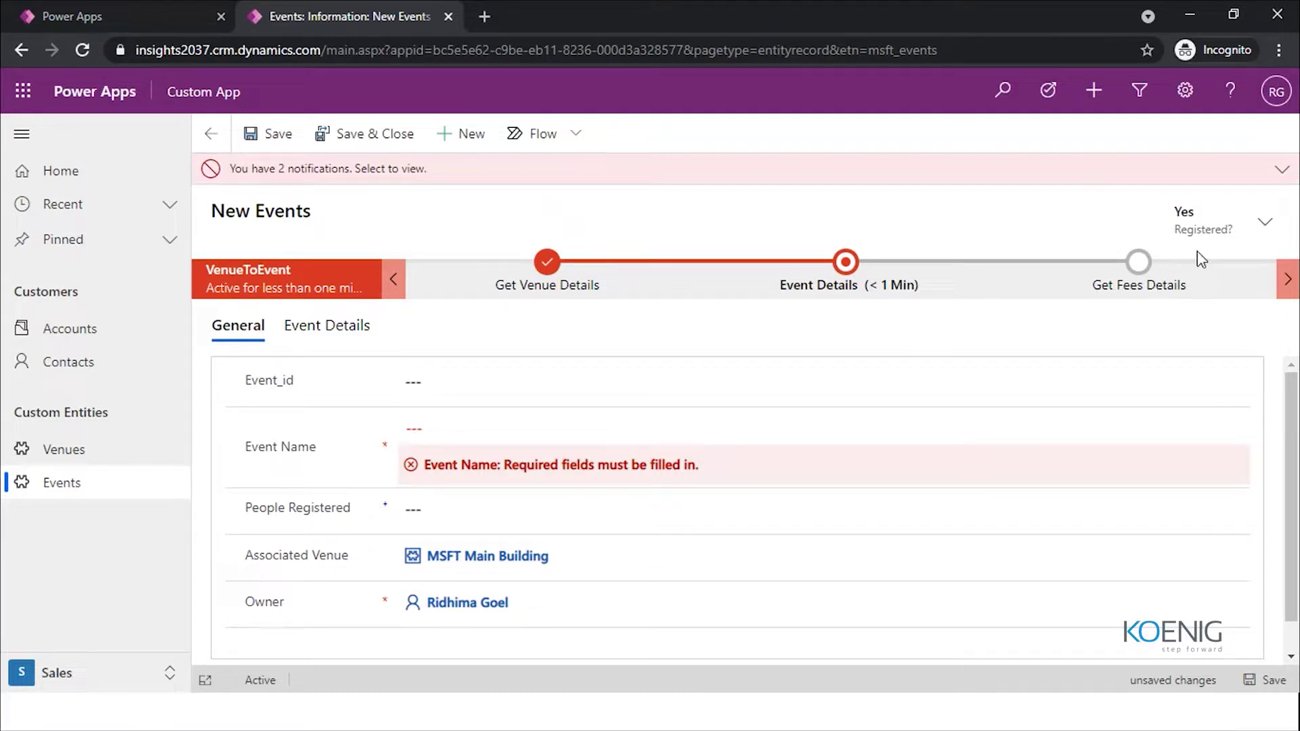
click(1263, 224)
click(1123, 274)
click(1114, 306)
click(1276, 679)
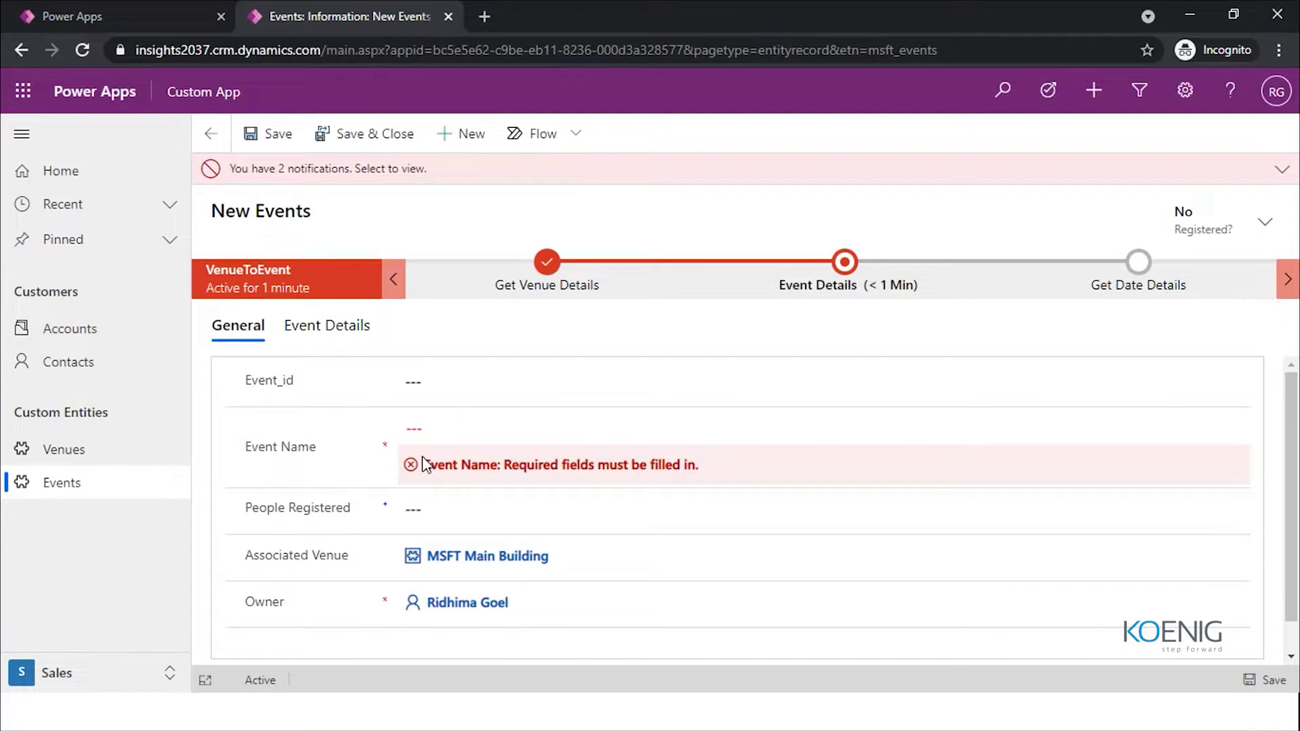
Enter Event Name 'Test Event' and People Registered 200.
click(431, 428)
text(Te)
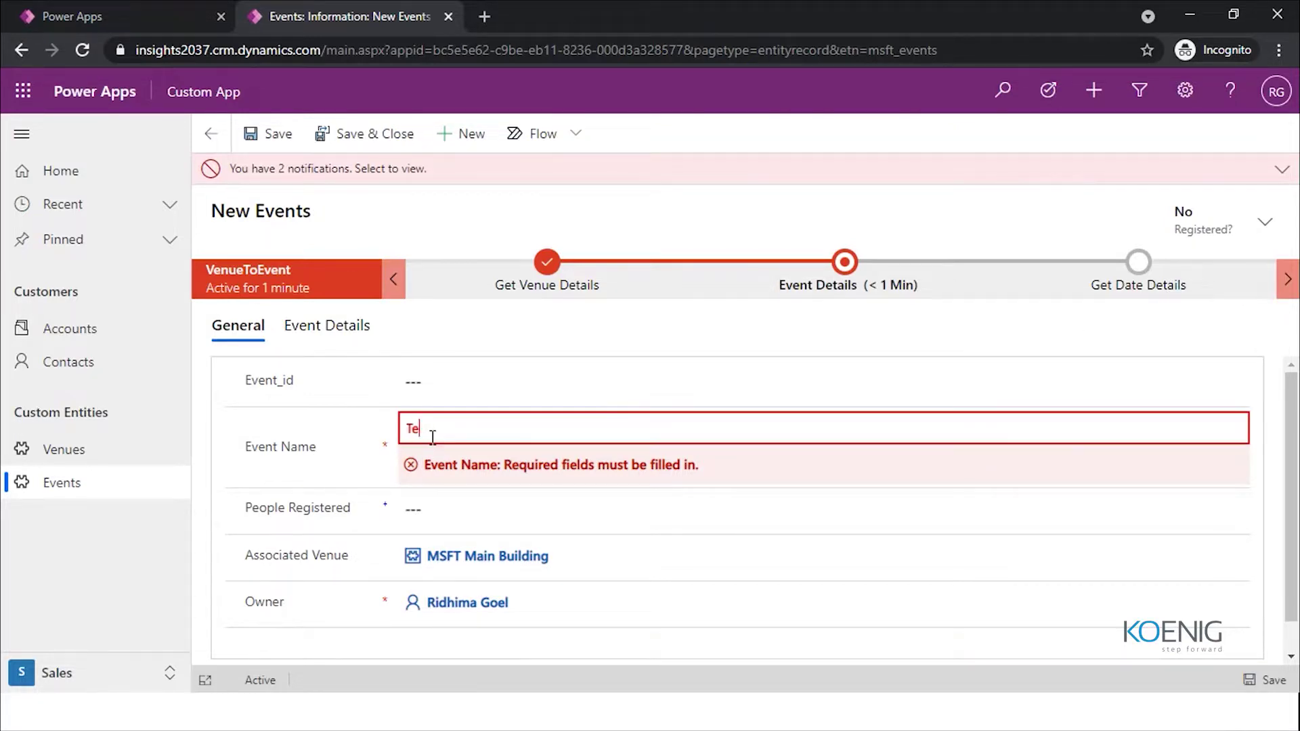
text(st Event)
click(450, 510)
text(200)
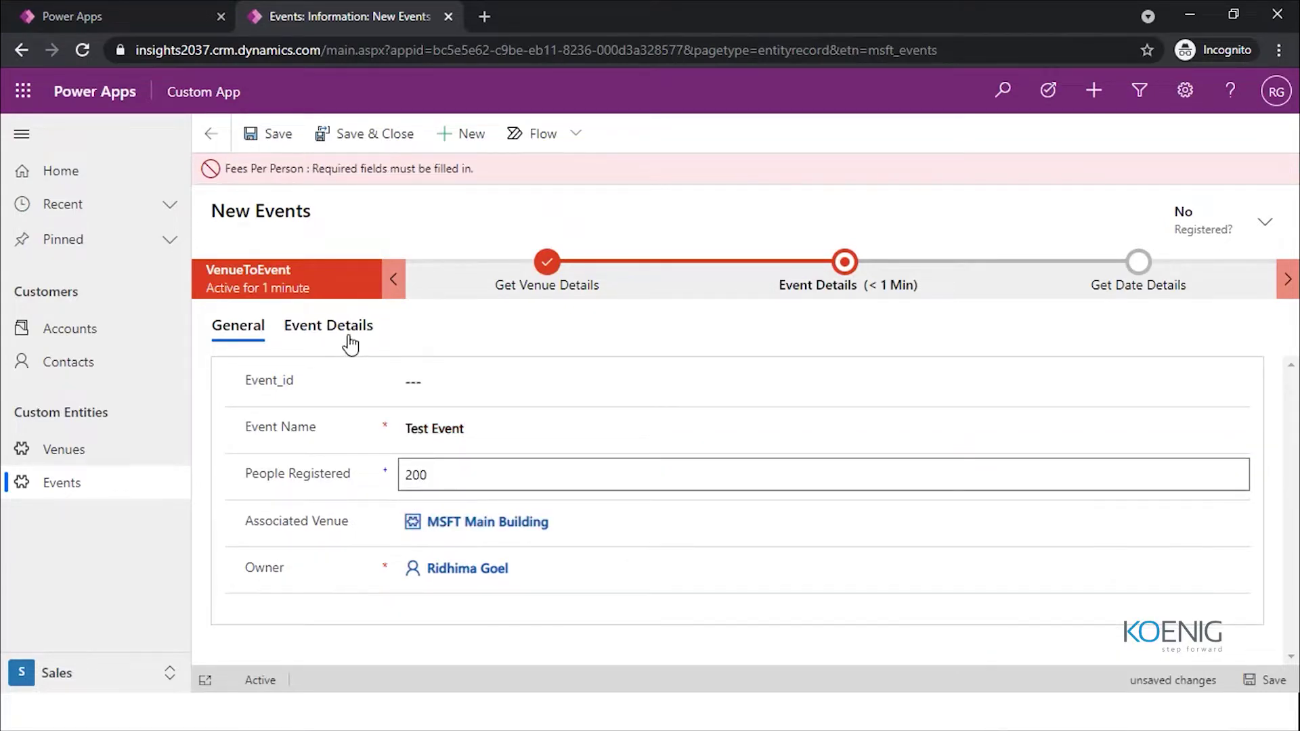
Set Fees Per Person 12,000, dates 6/1/2021 to 6/3/2021, and save the event.
click(348, 340)
scroll(732, 615, down, 2)
click(470, 520)
text(12000)
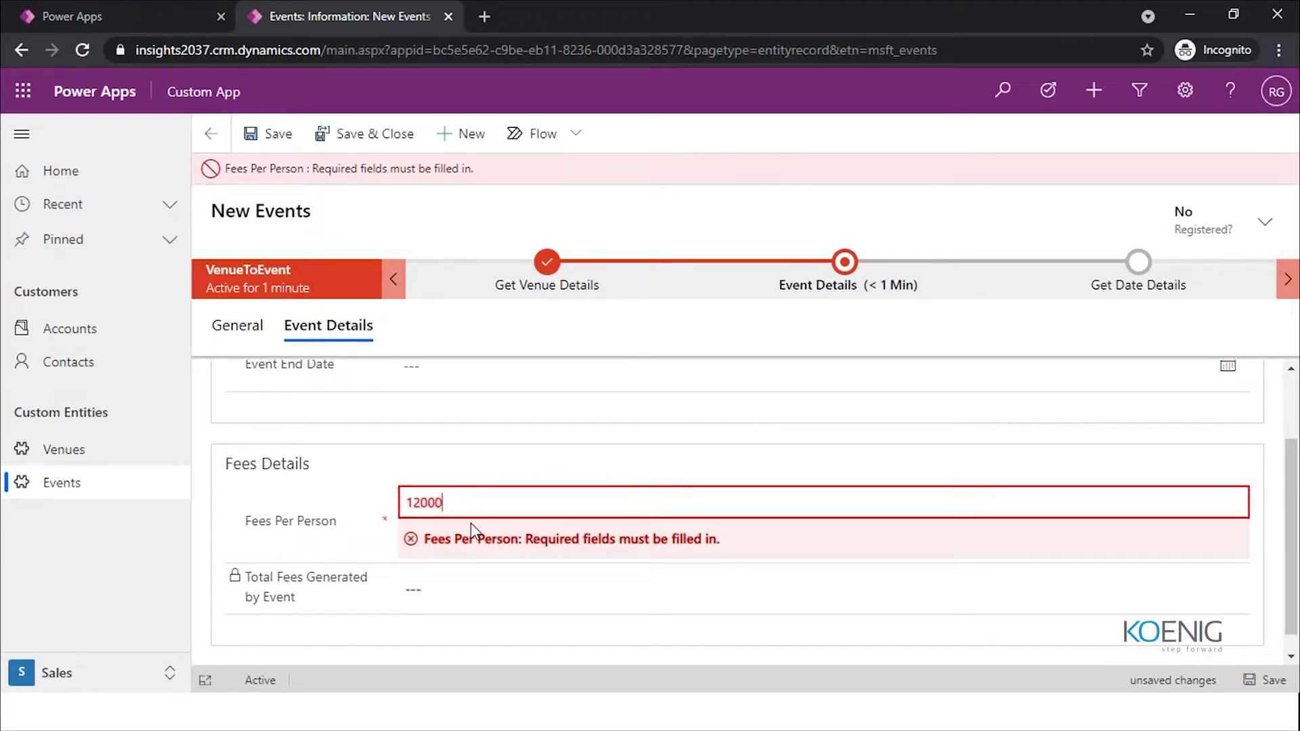
scroll(470, 423, up, 2)
click(473, 420)
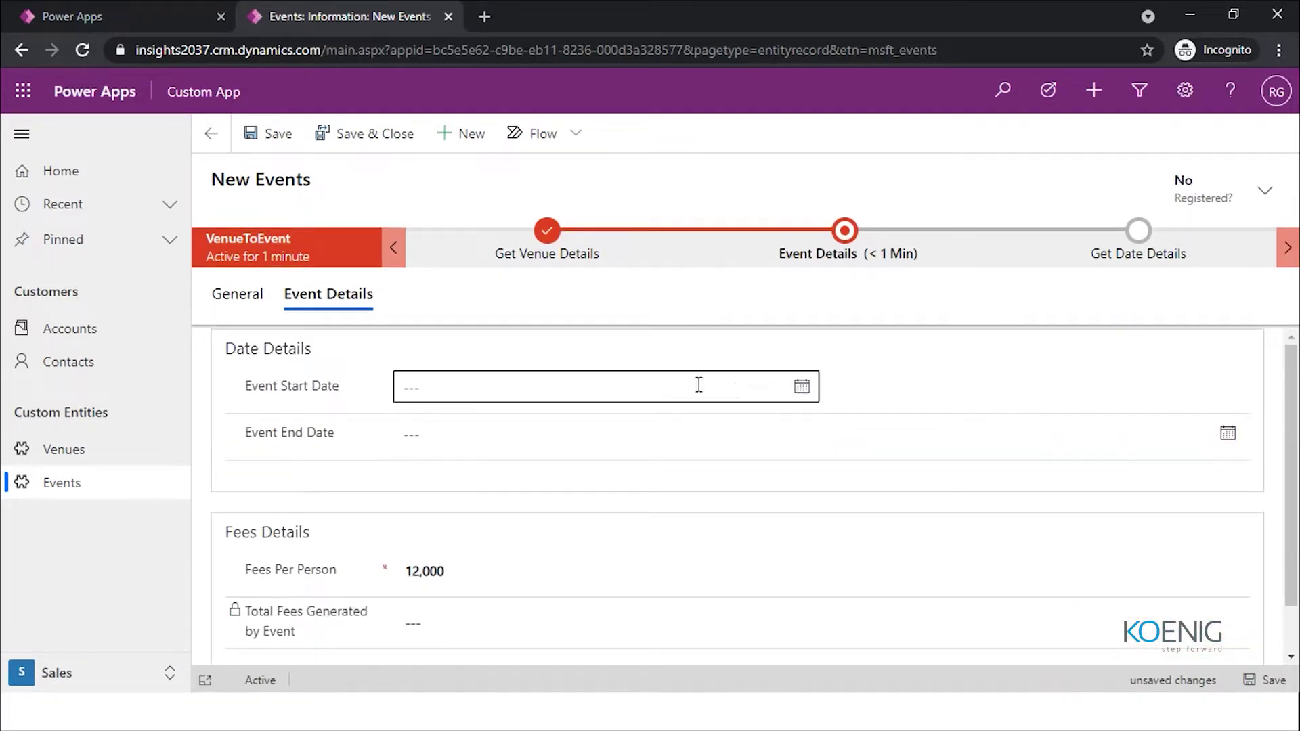
click(801, 388)
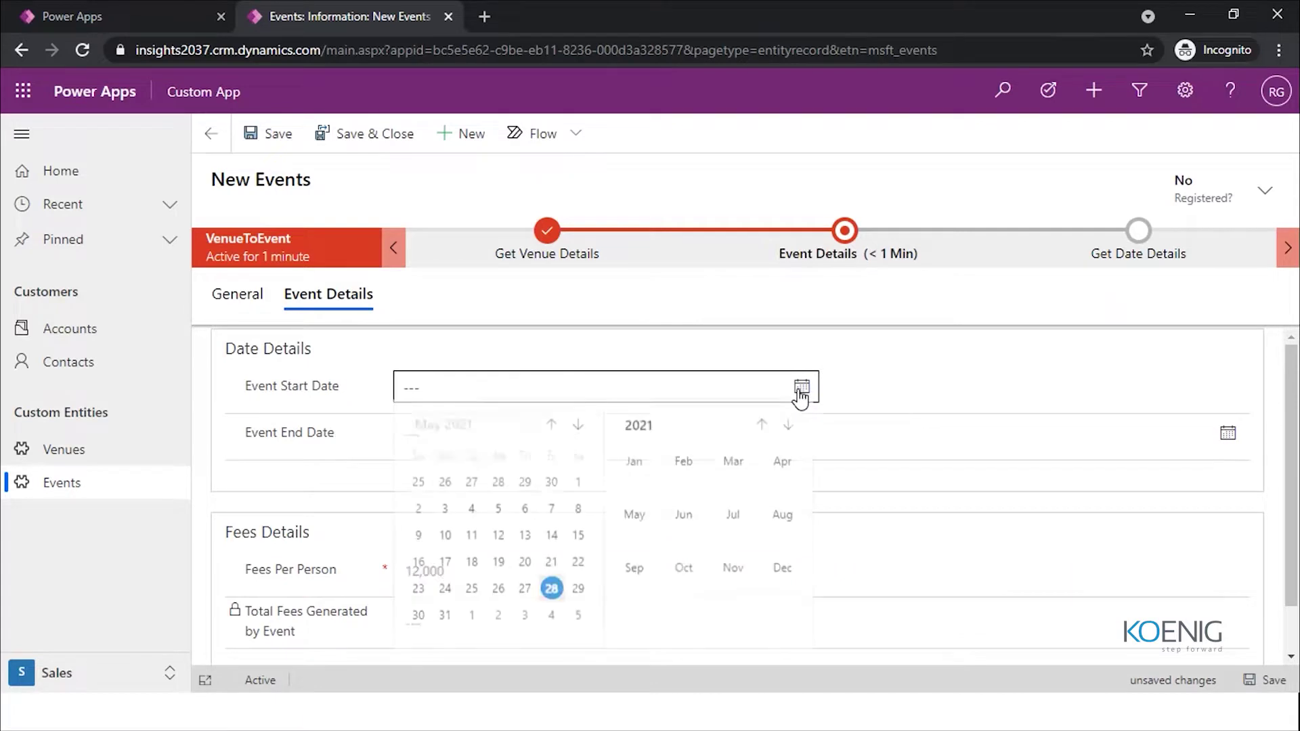
click(471, 619)
click(464, 430)
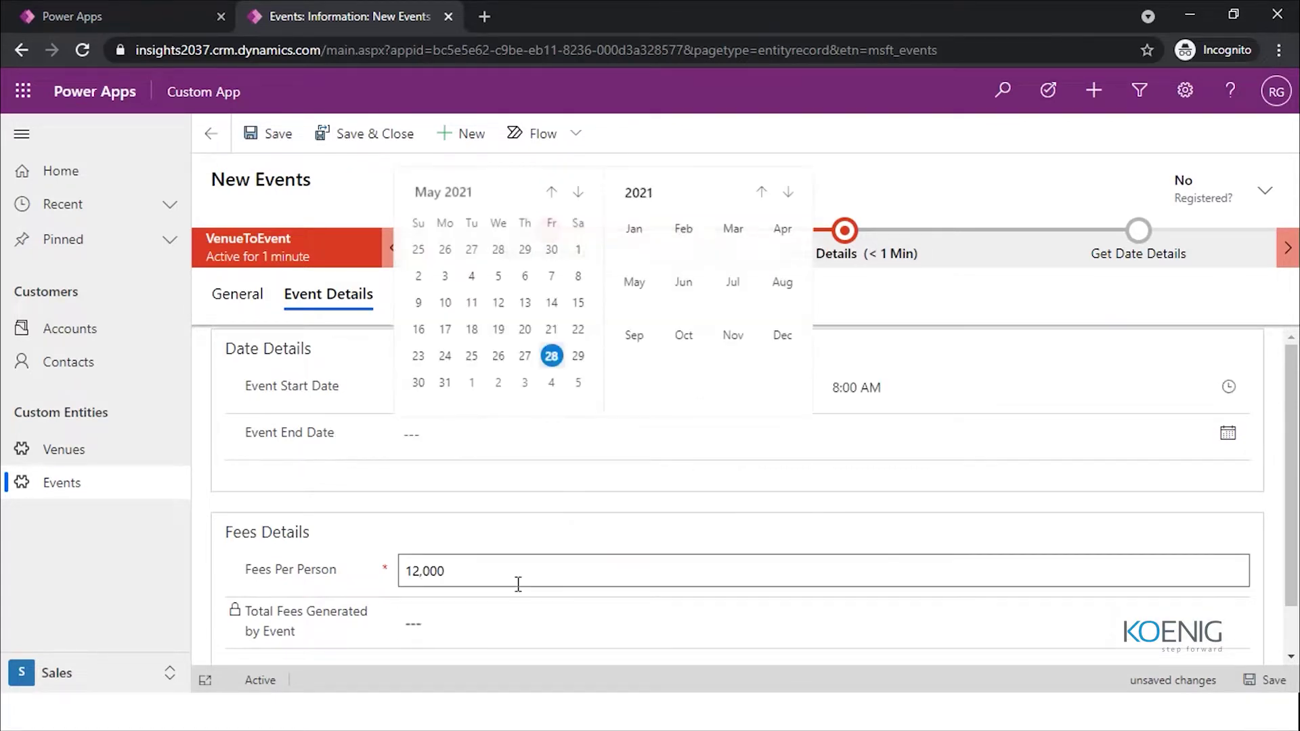
click(525, 383)
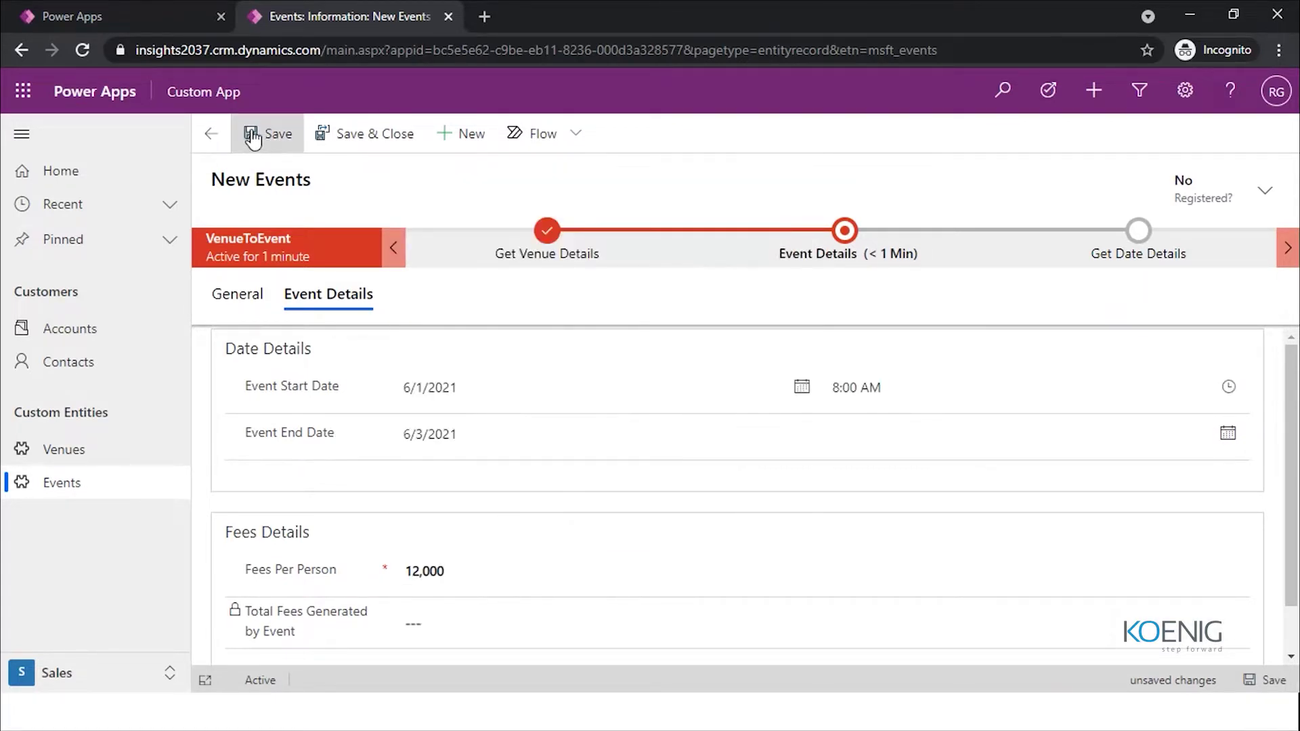
click(253, 138)
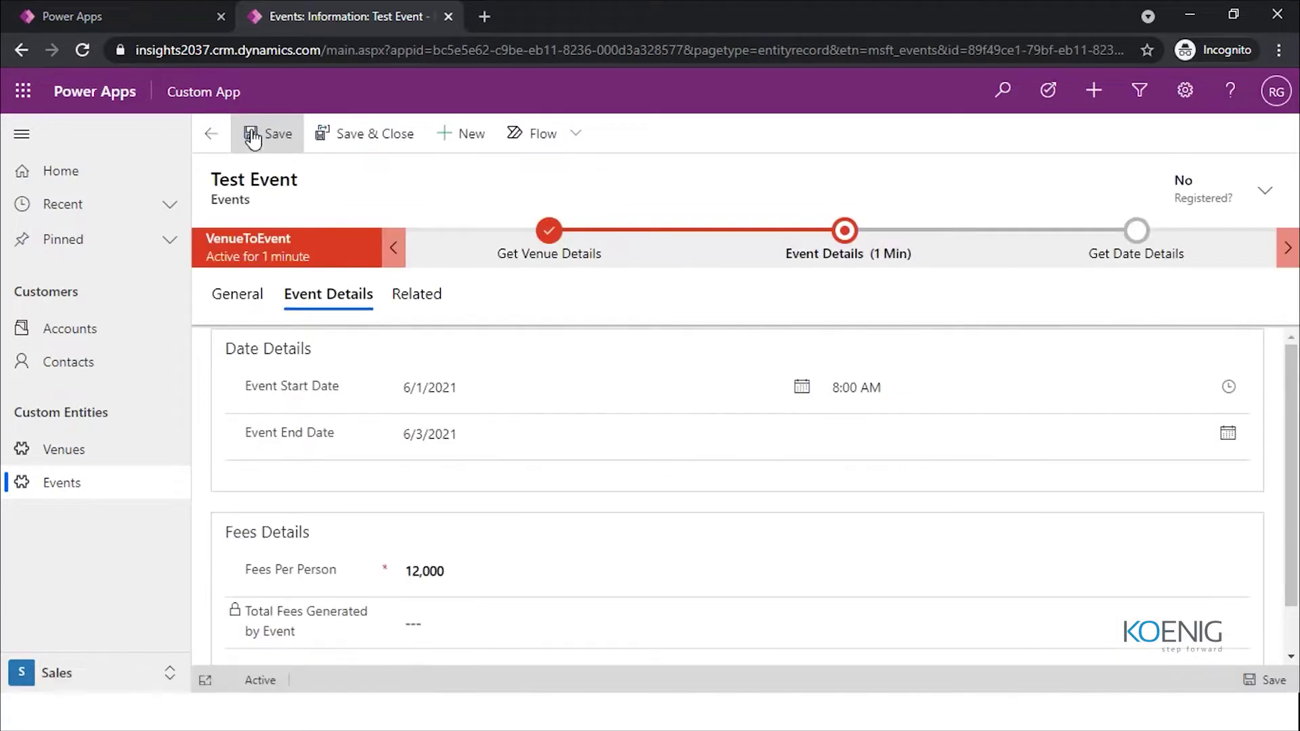
click(838, 252)
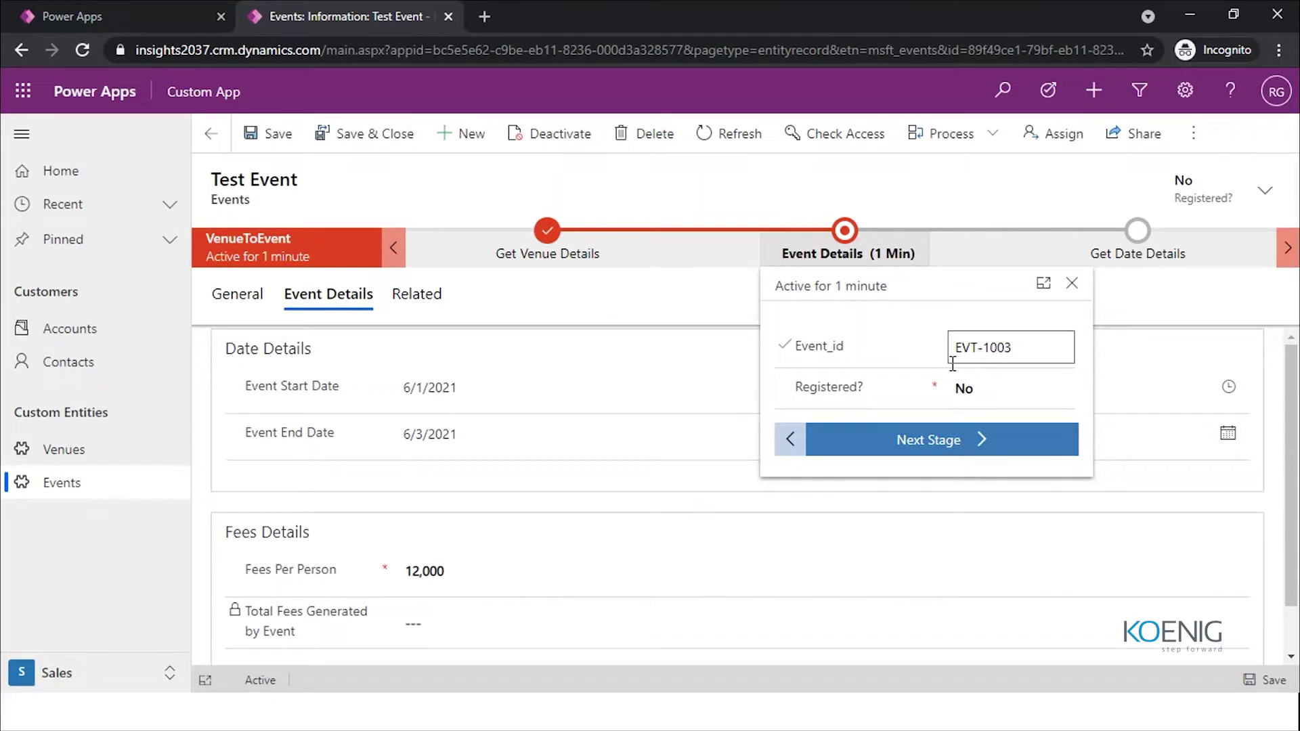
Set Registered? to No, advance the stage, save, and return to the MSFT Main Building venue.
click(940, 440)
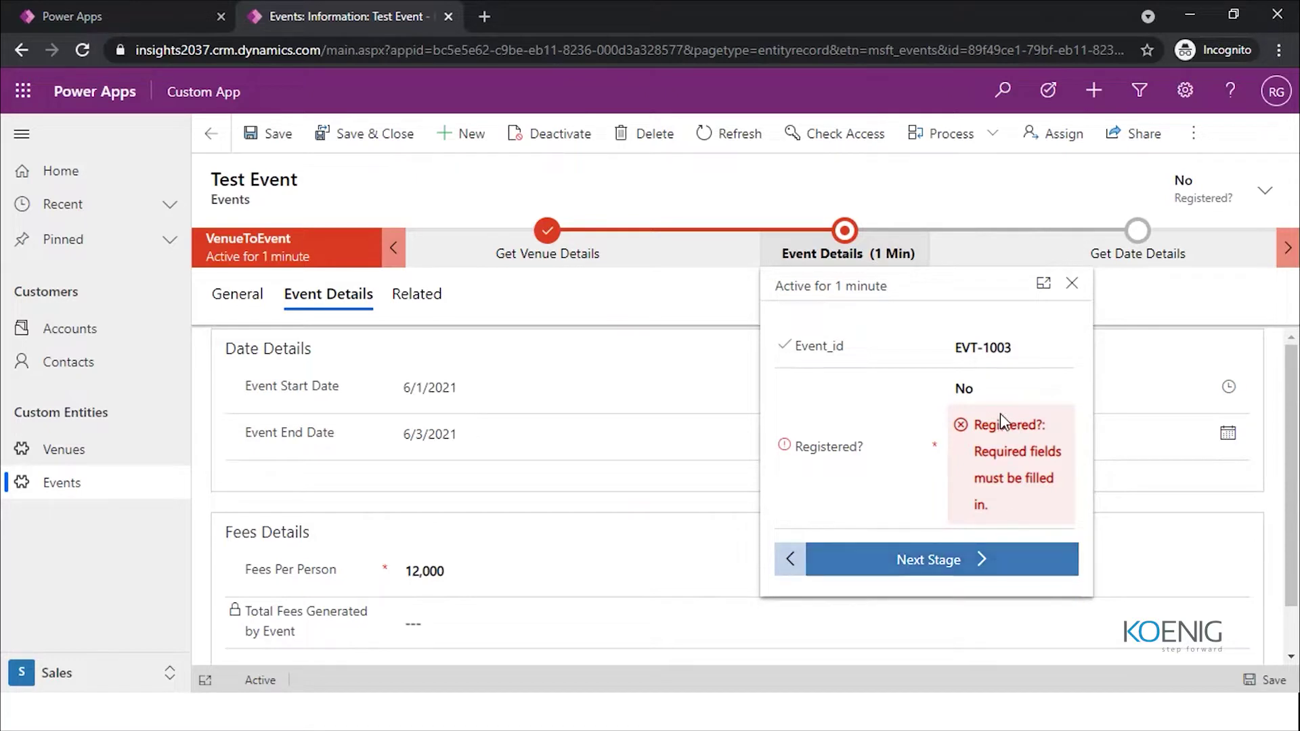
click(1000, 387)
click(979, 428)
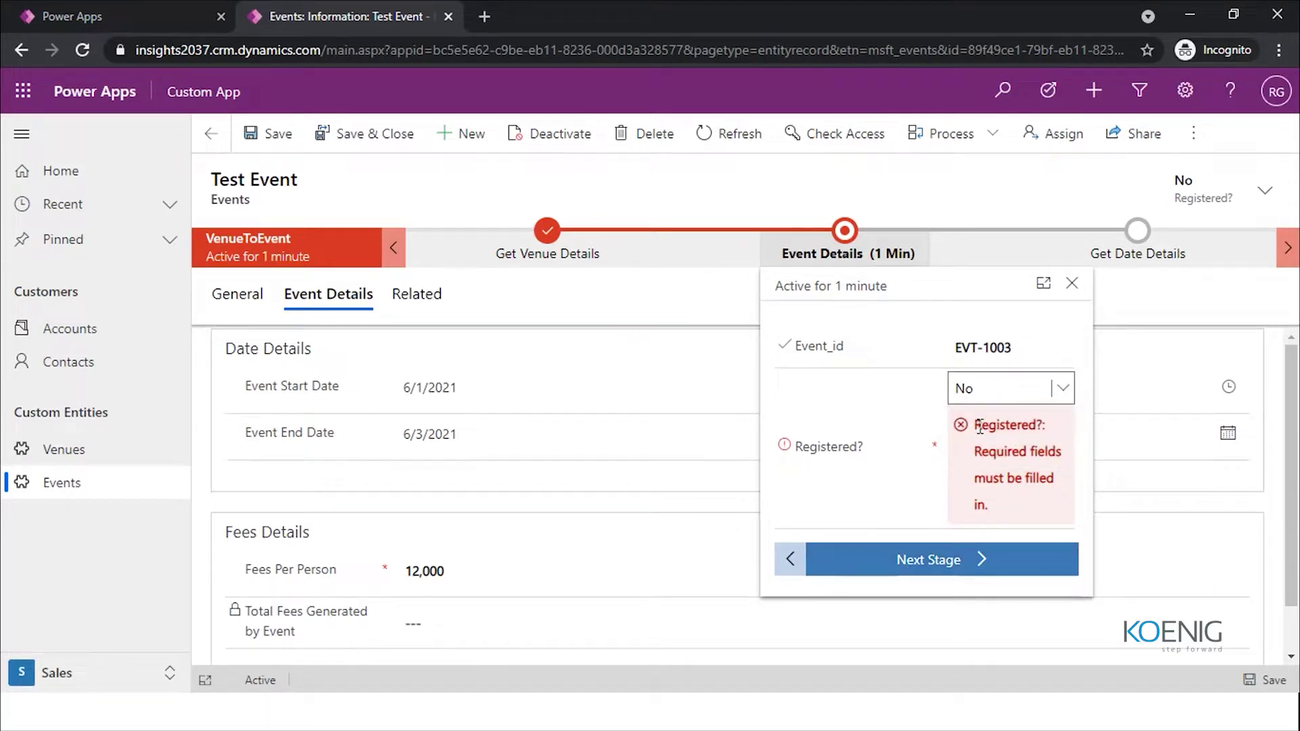
click(967, 581)
click(1272, 681)
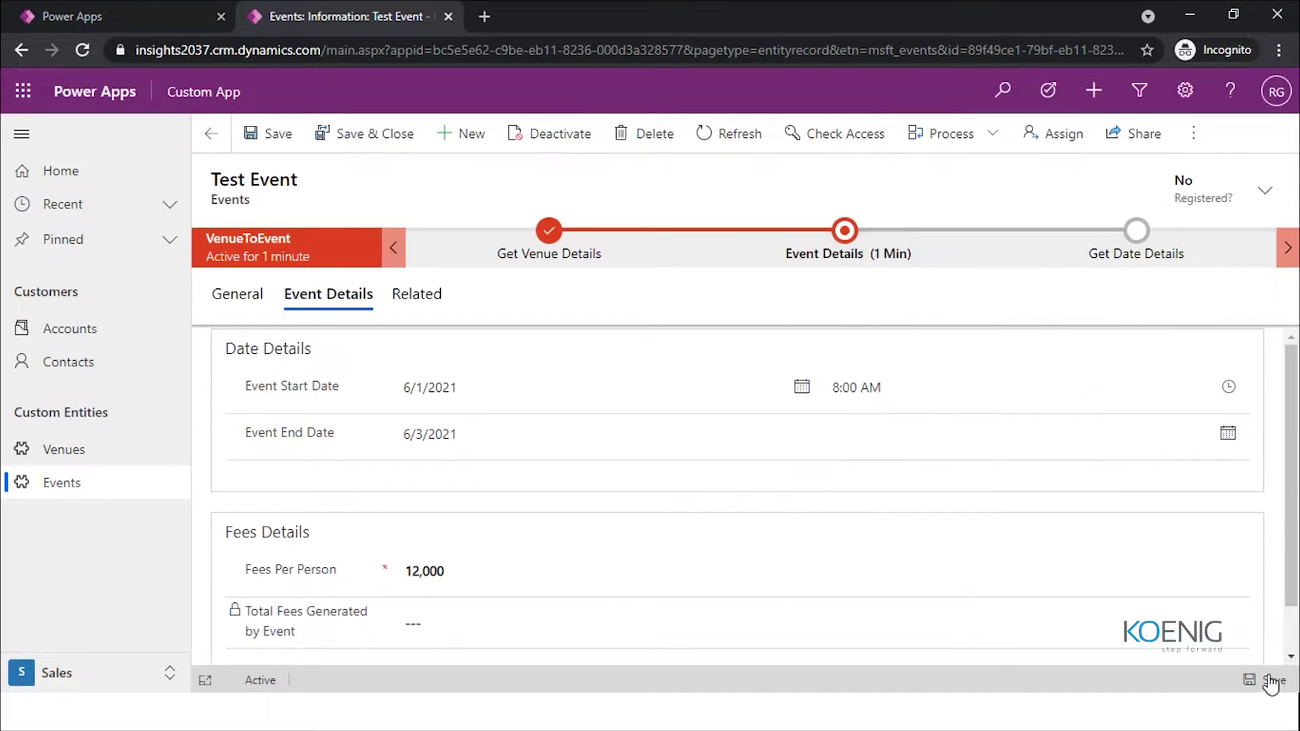
click(1137, 244)
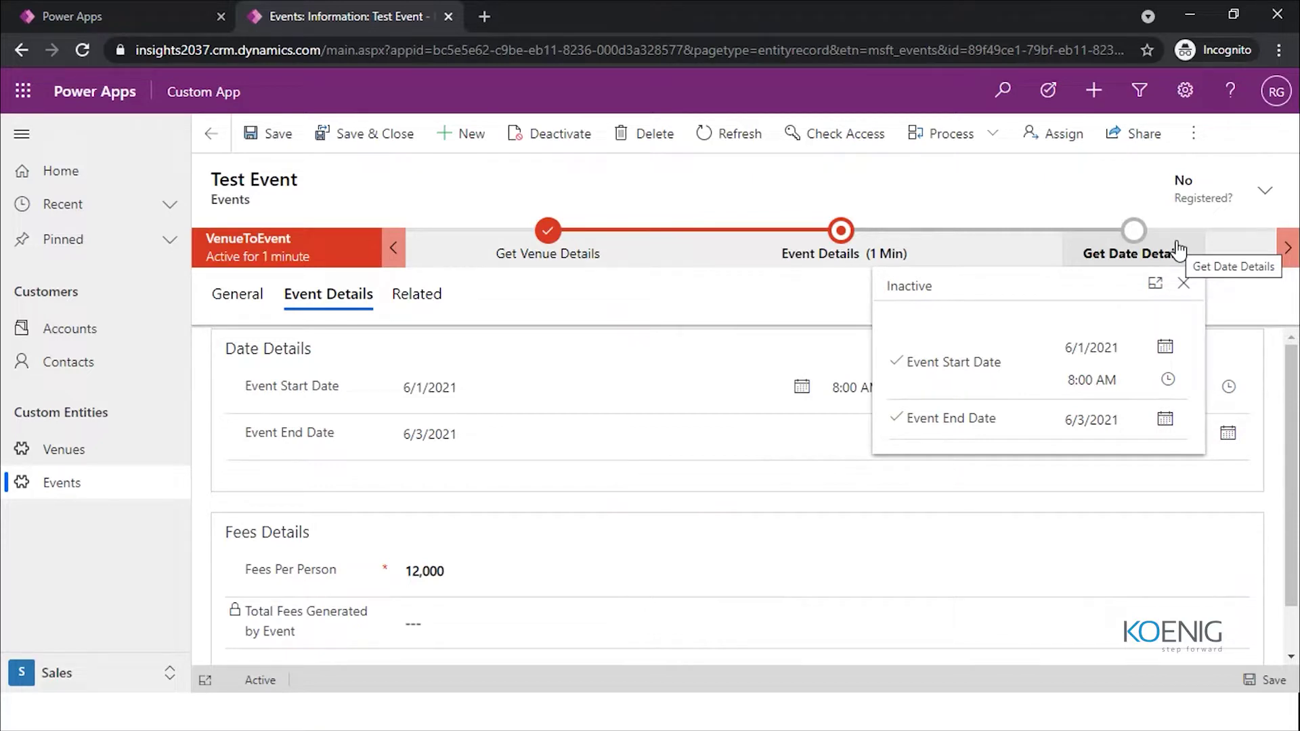
click(583, 262)
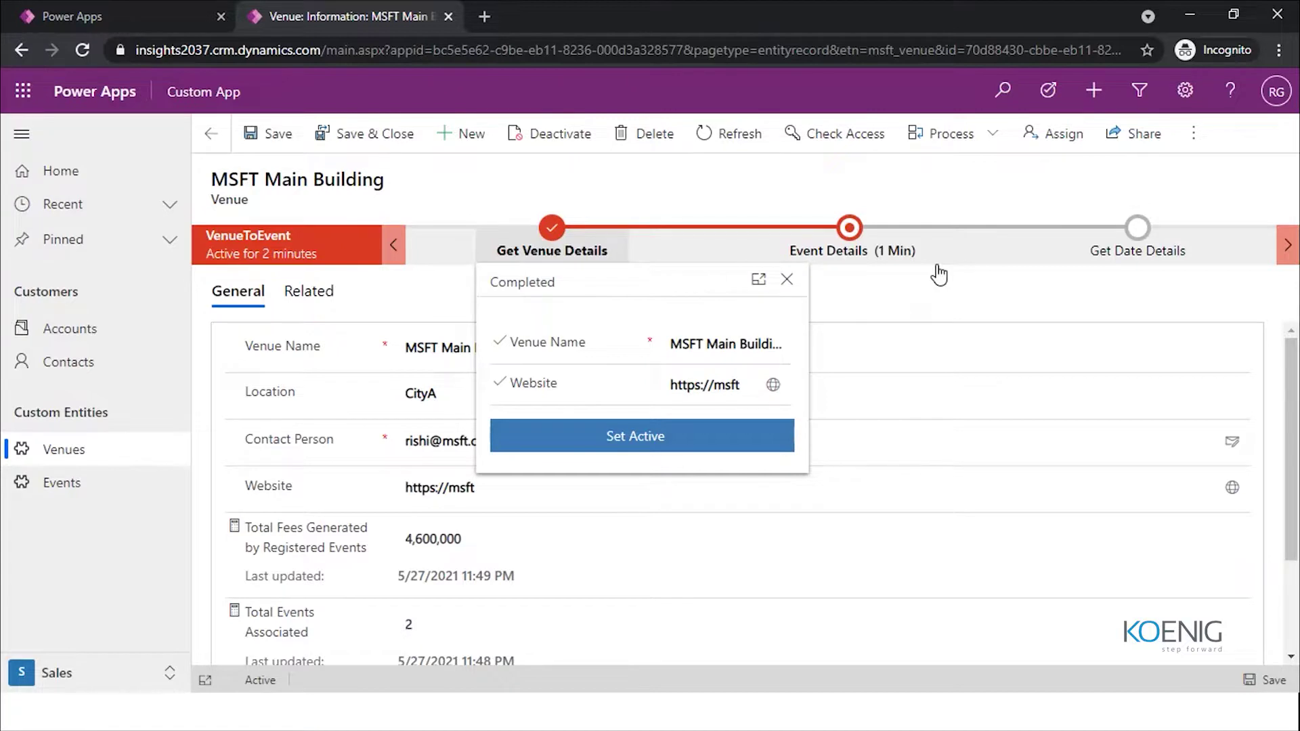
click(1210, 16)
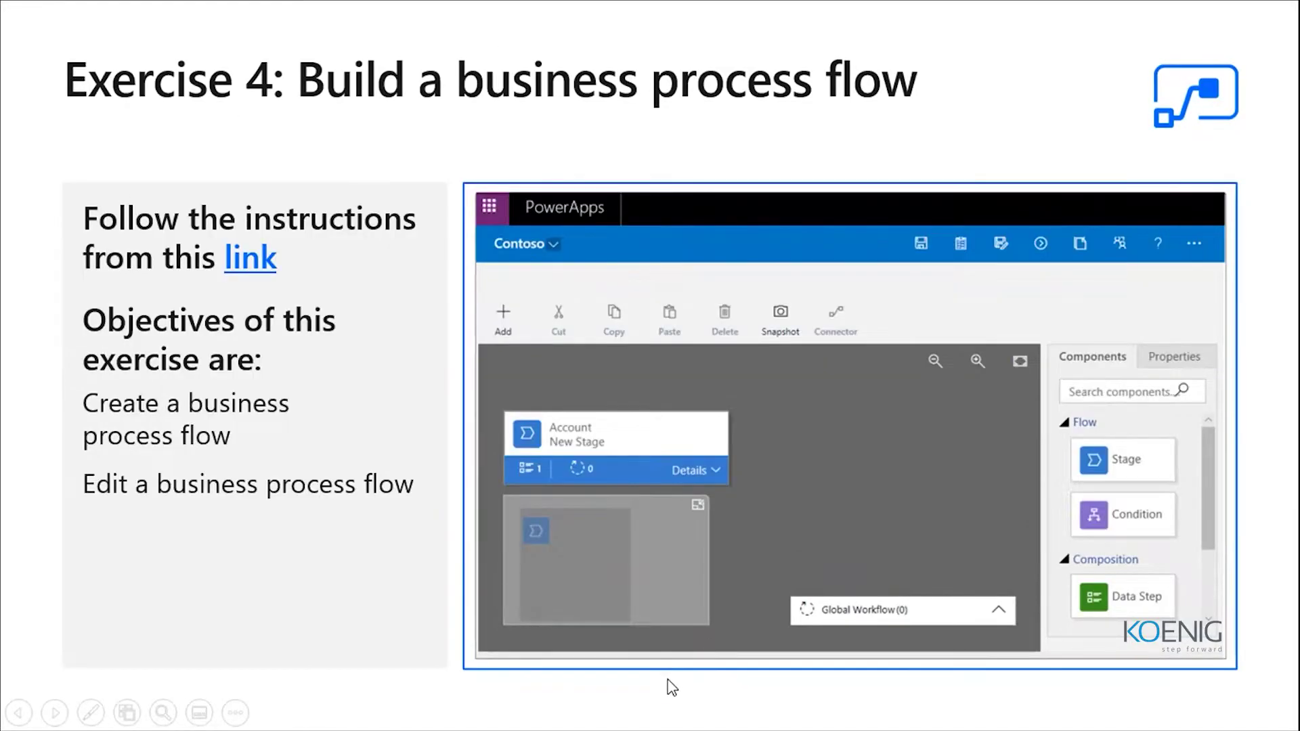
Dismiss the Completed stage flyout on MSFT Main Building and go back to Active Venues.
key(alt+Tab)
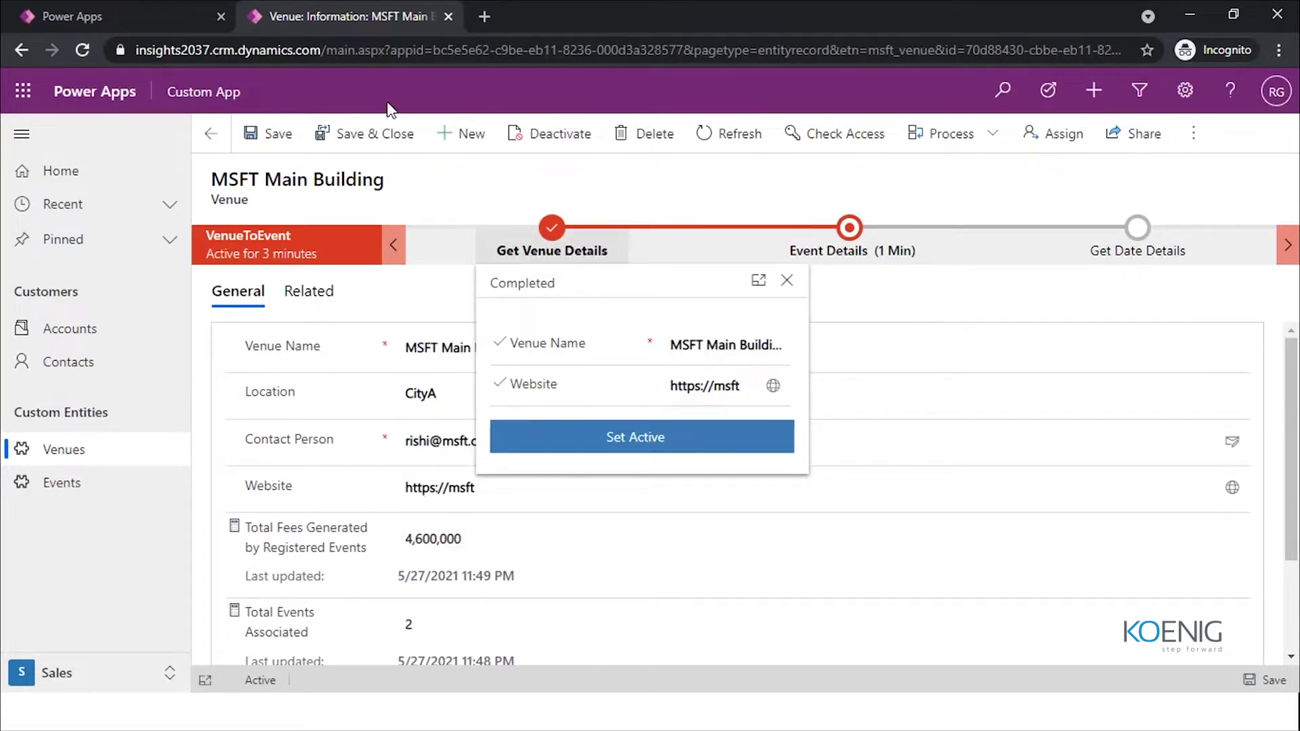
click(513, 197)
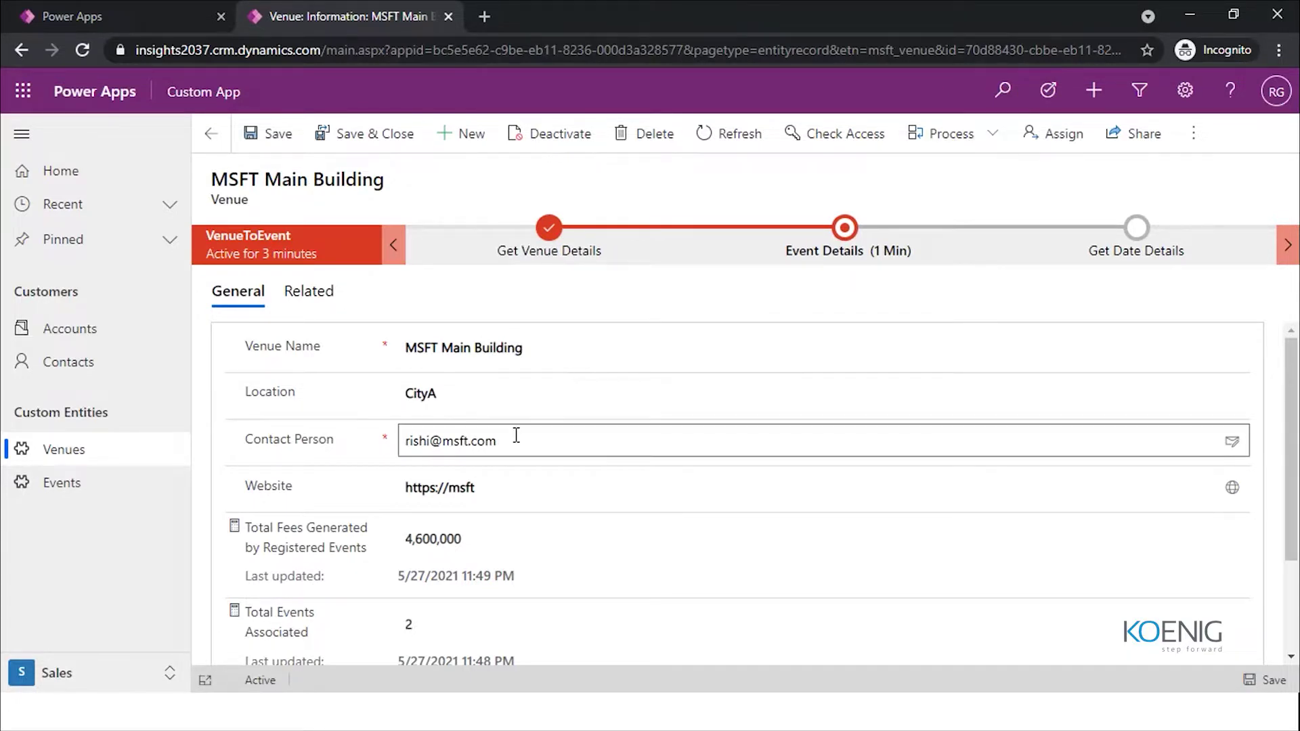
click(116, 460)
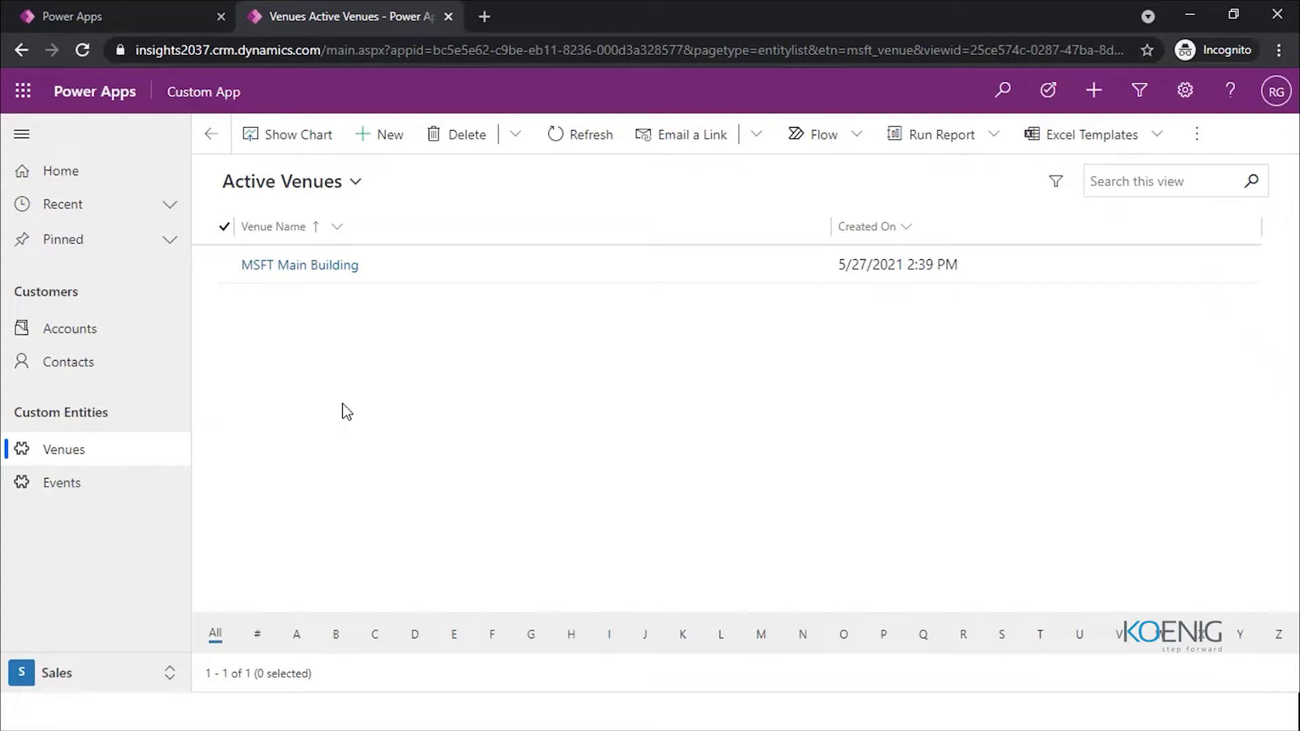
click(195, 17)
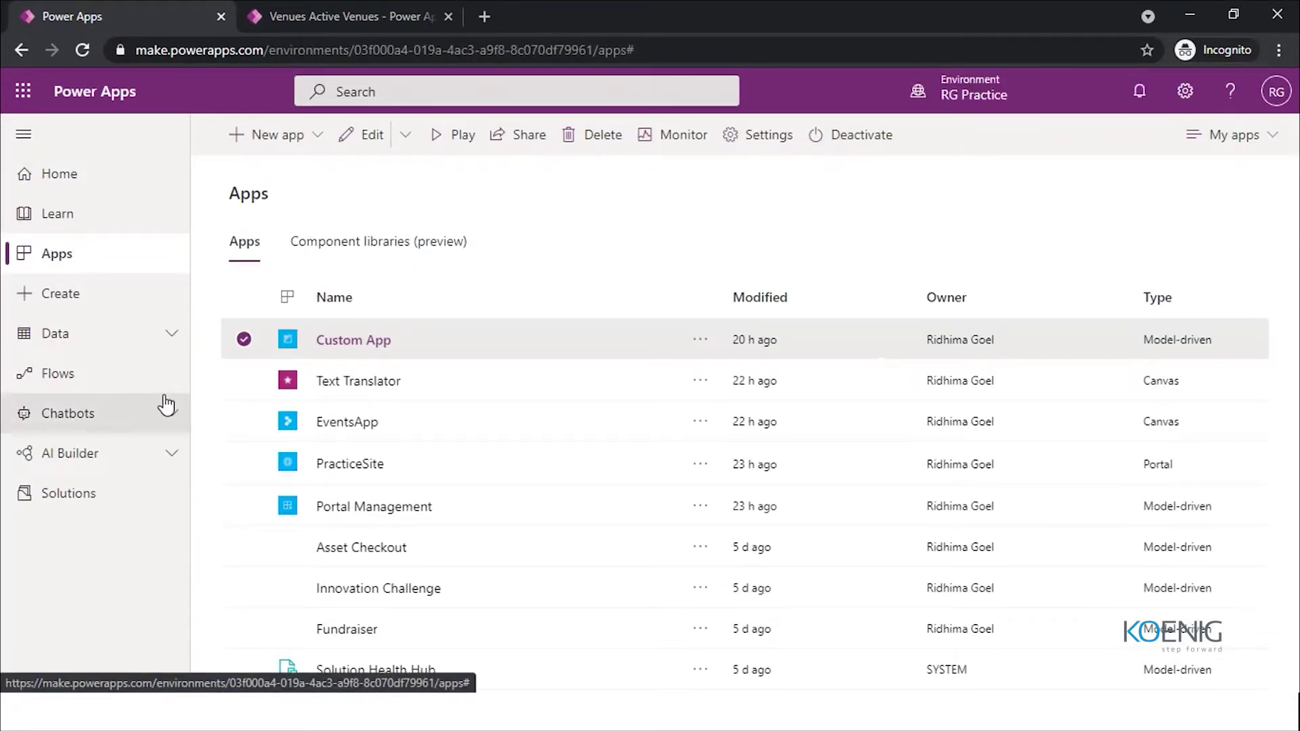
click(379, 14)
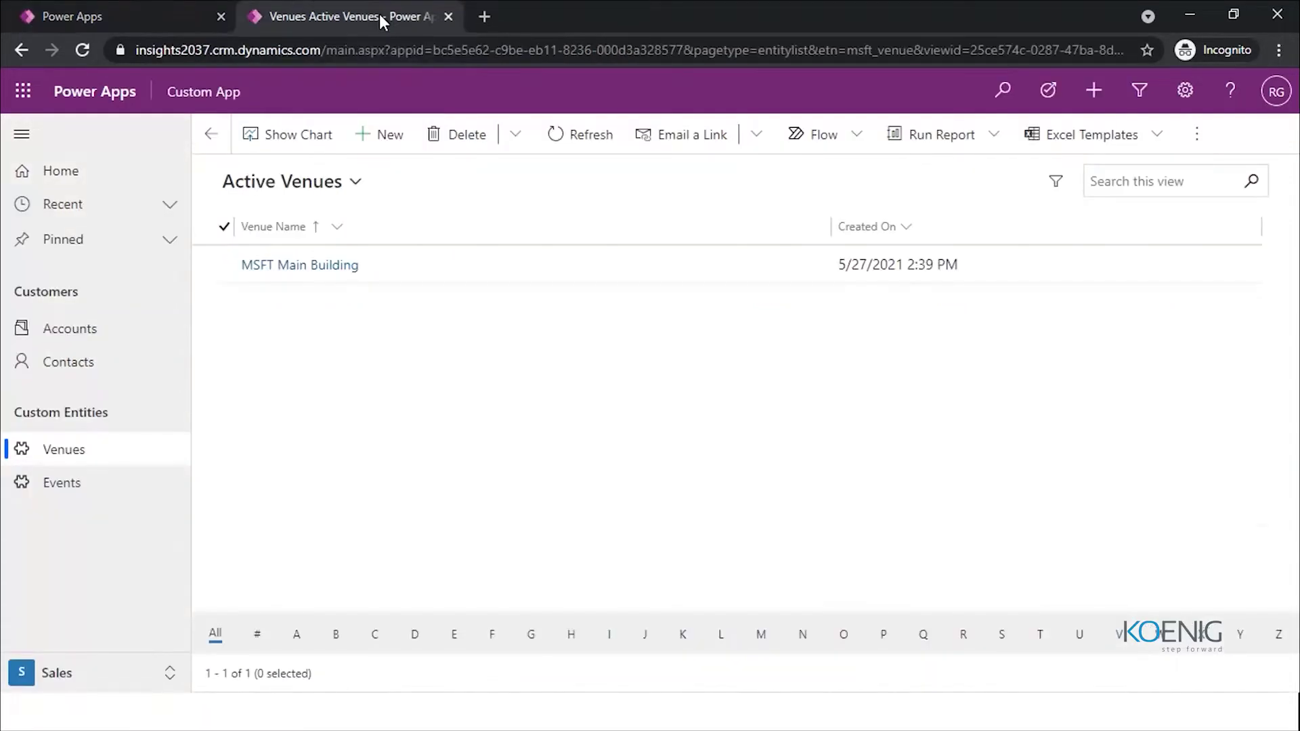
click(317, 267)
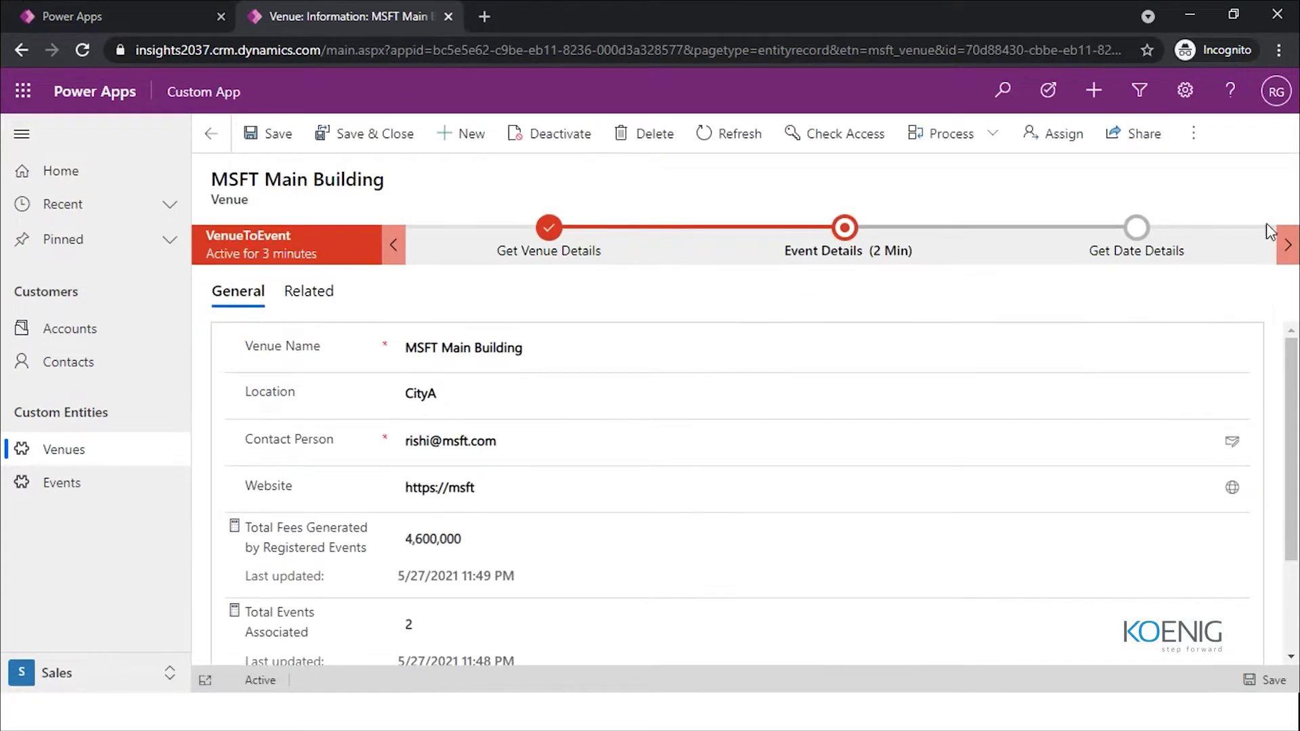
click(1003, 138)
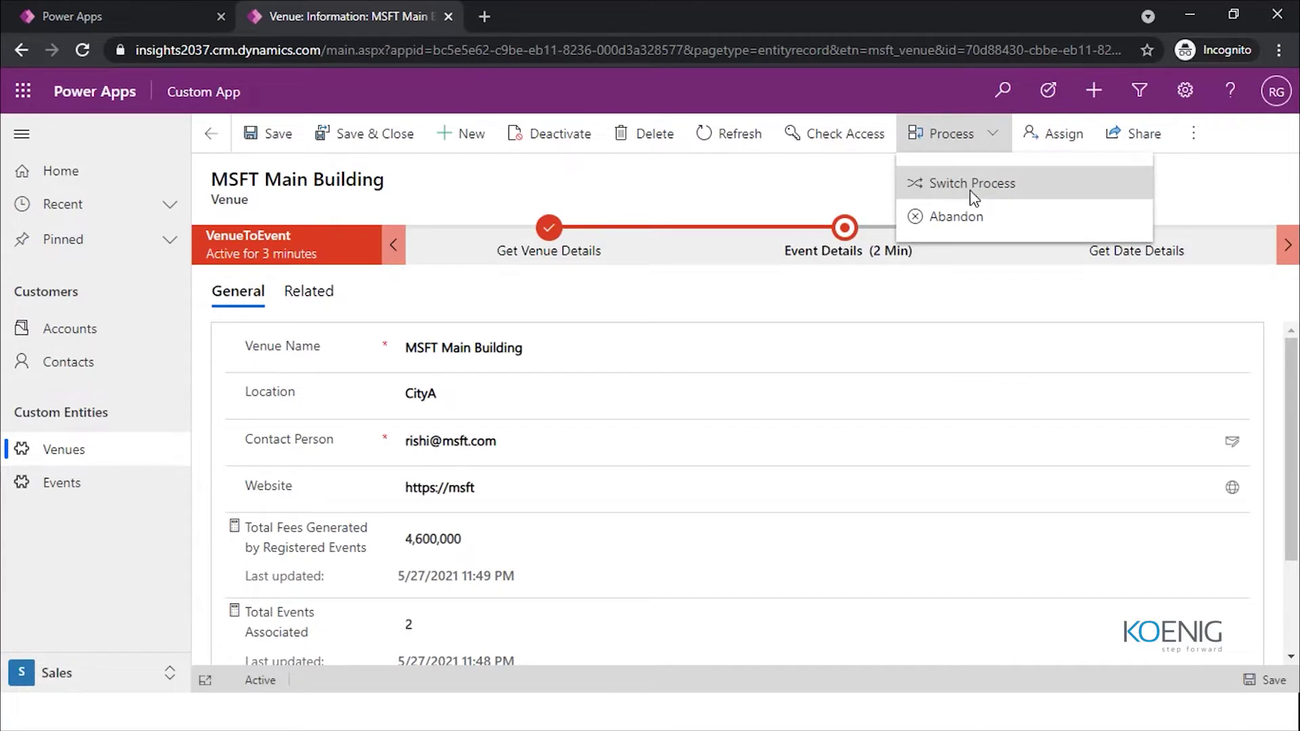
click(971, 189)
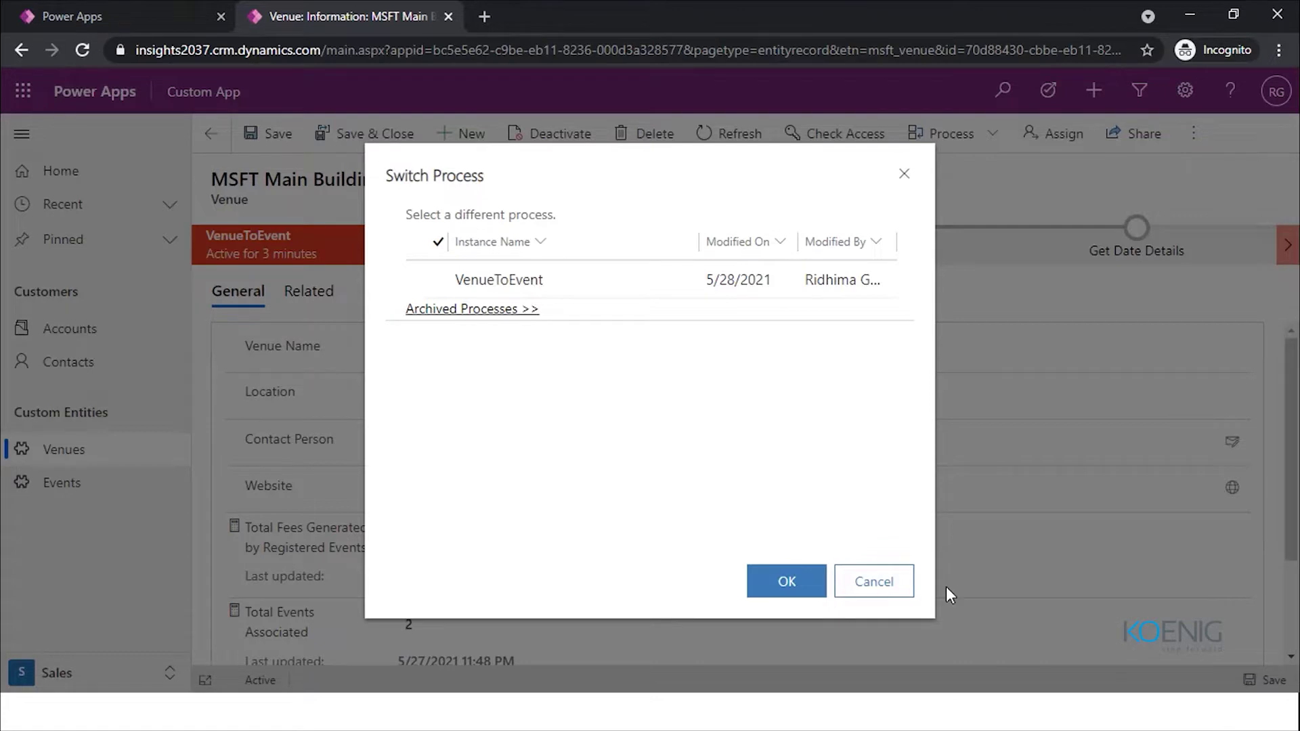
click(888, 589)
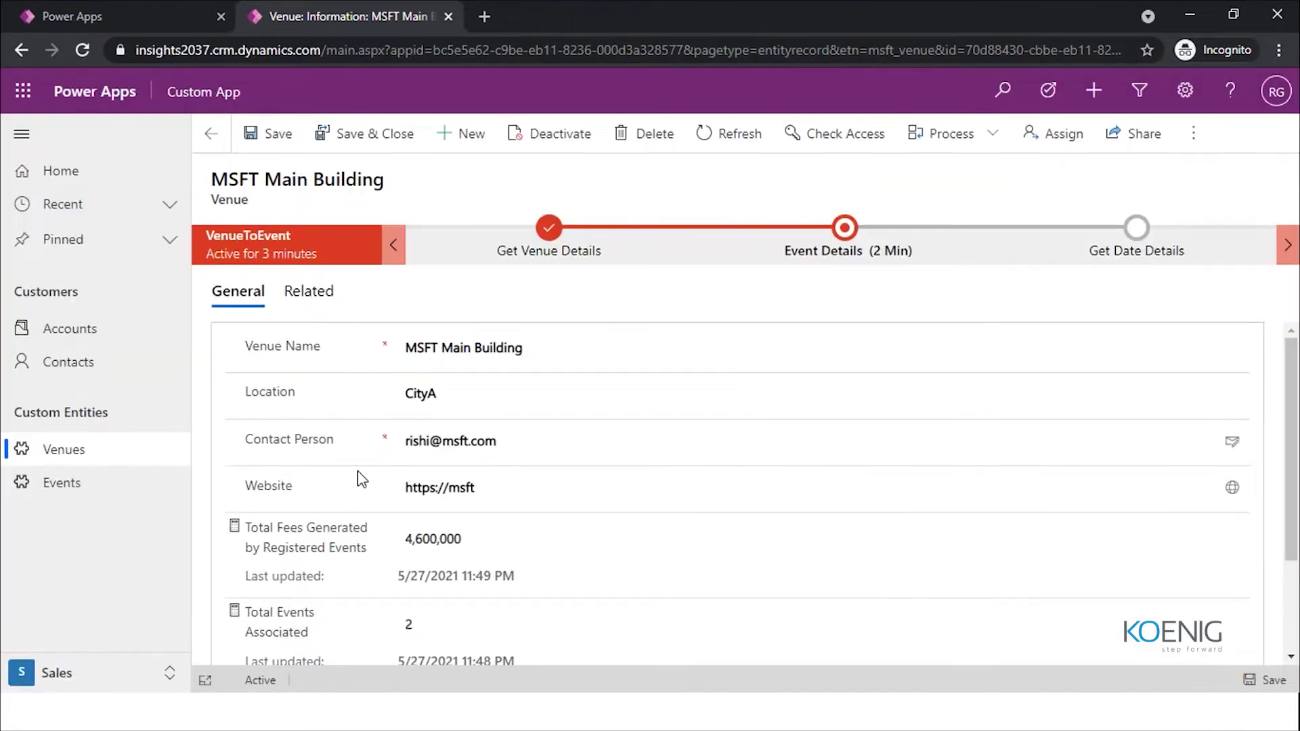
click(153, 462)
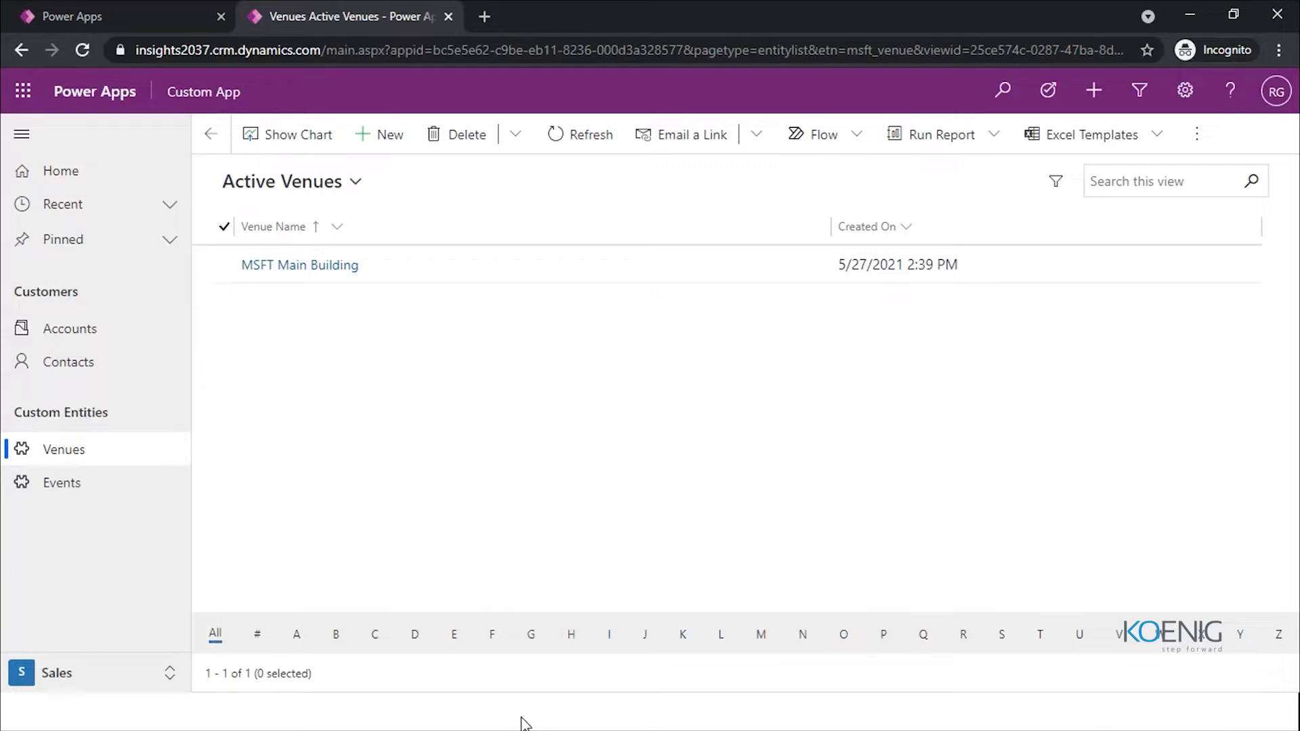
click(137, 16)
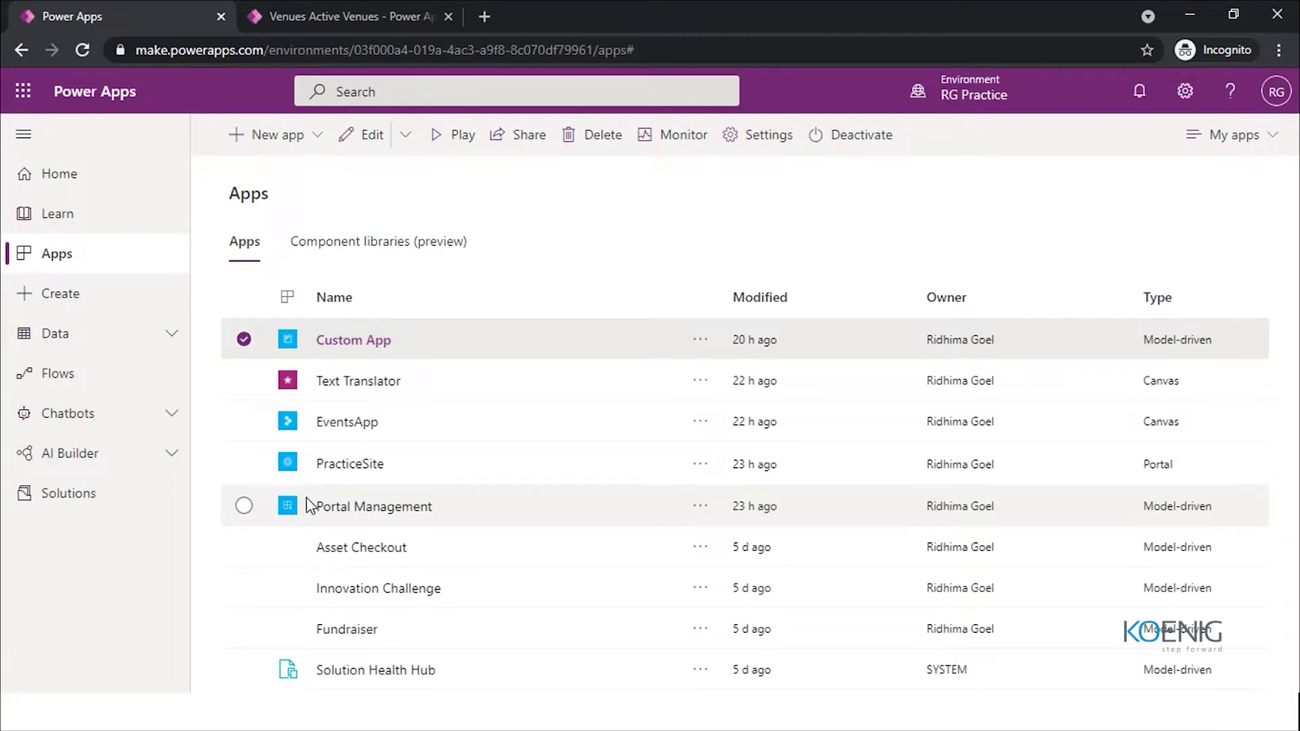
Search Data > Choices for 'stage' and open the Stage Category choice.
click(169, 335)
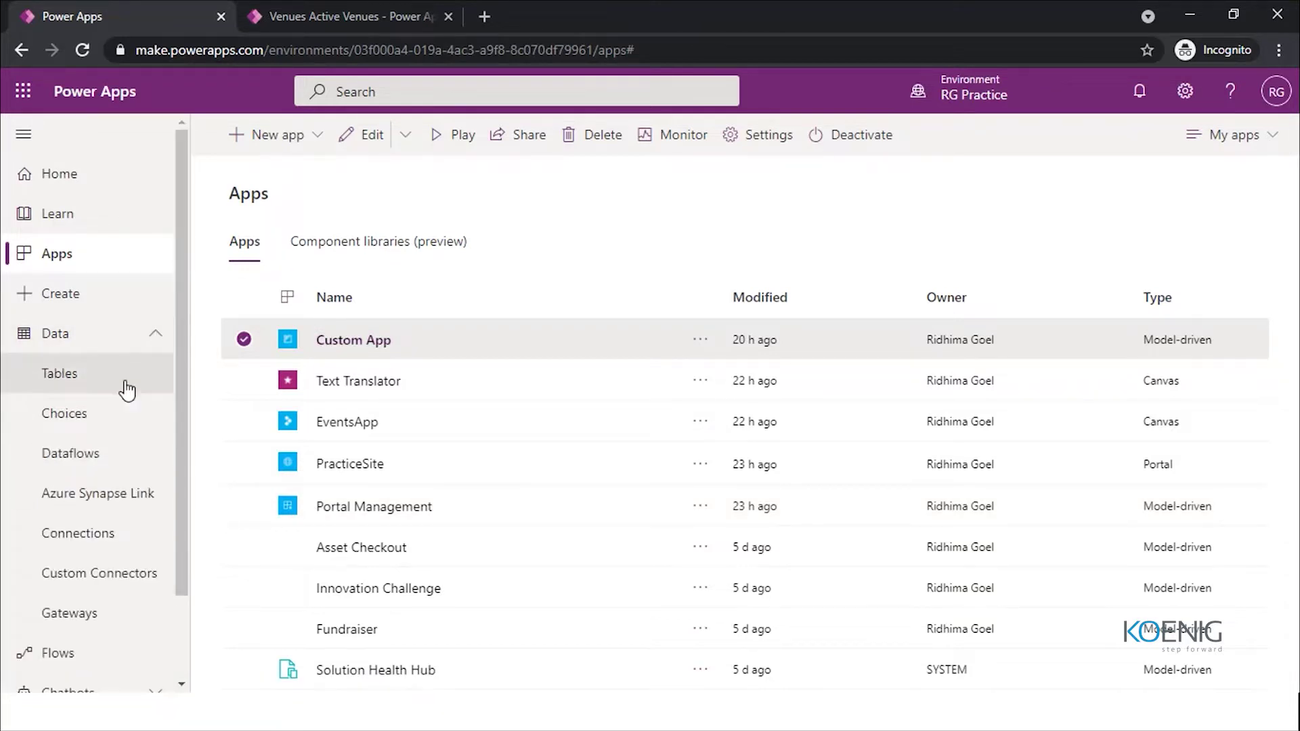
click(117, 424)
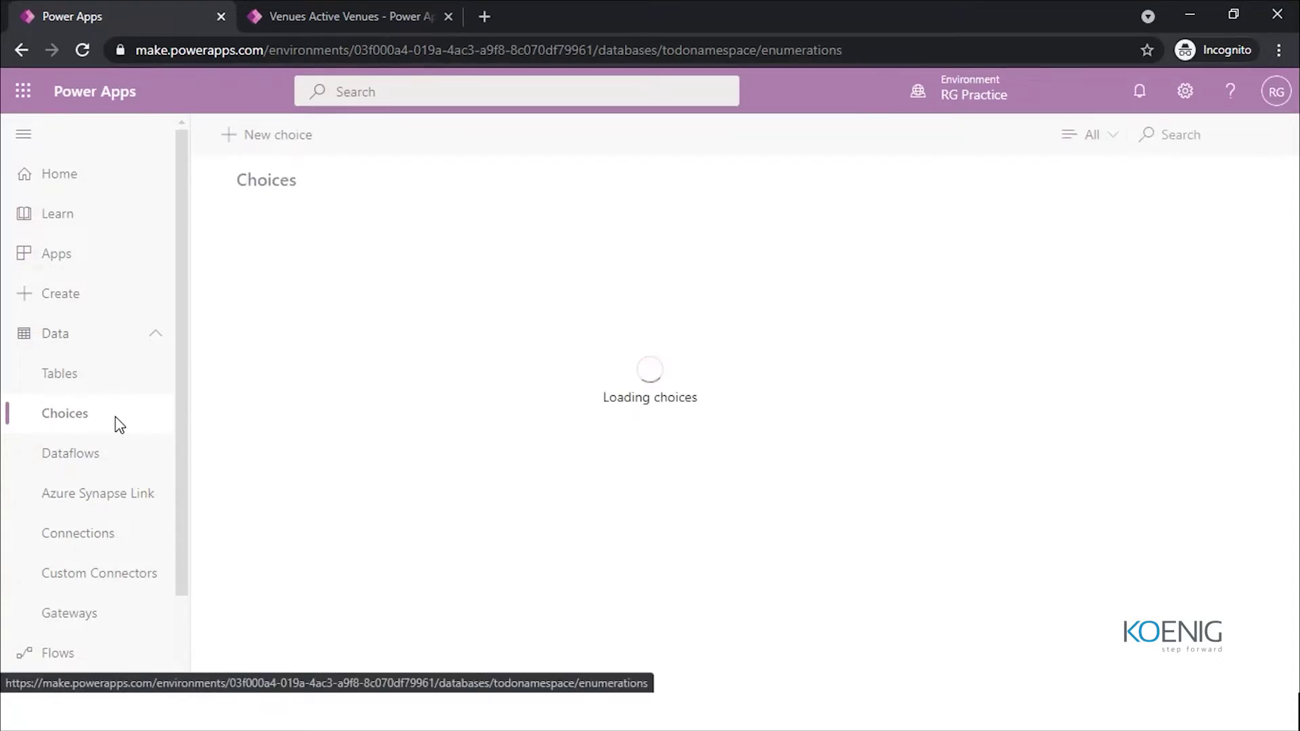
click(1174, 146)
text(stage)
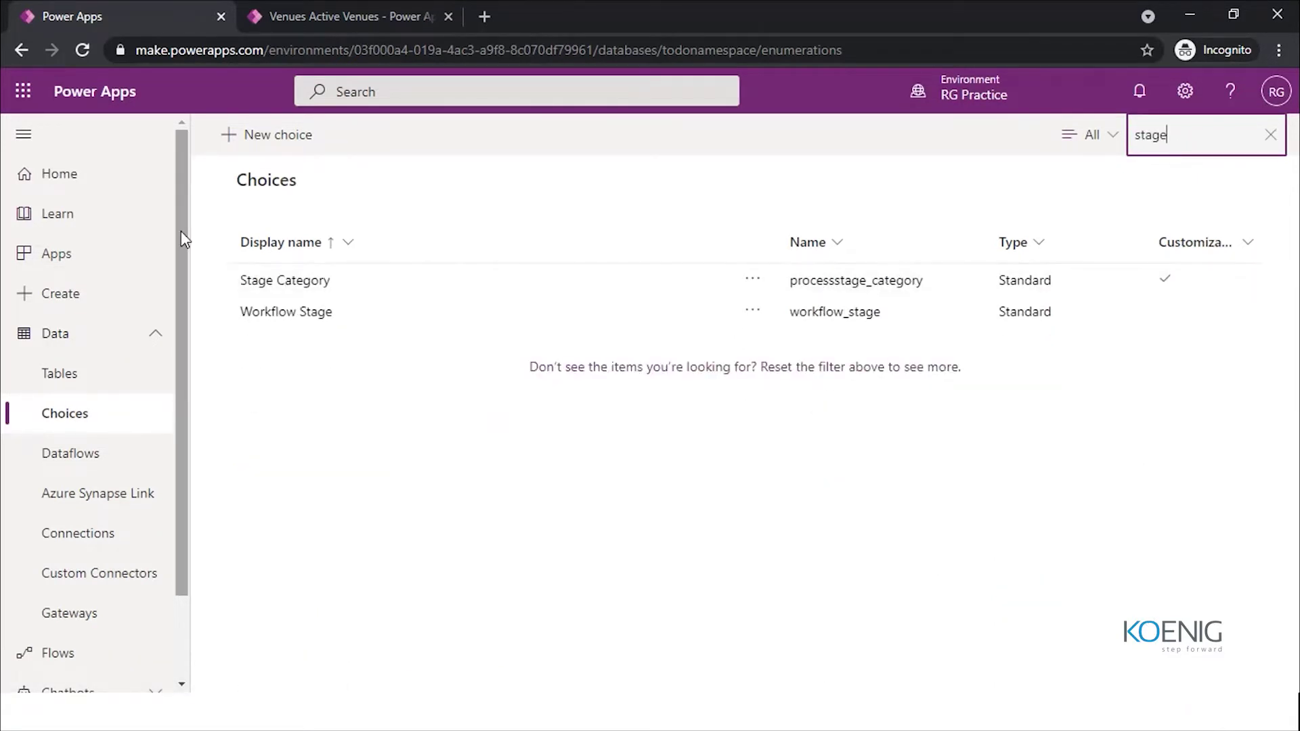
click(266, 281)
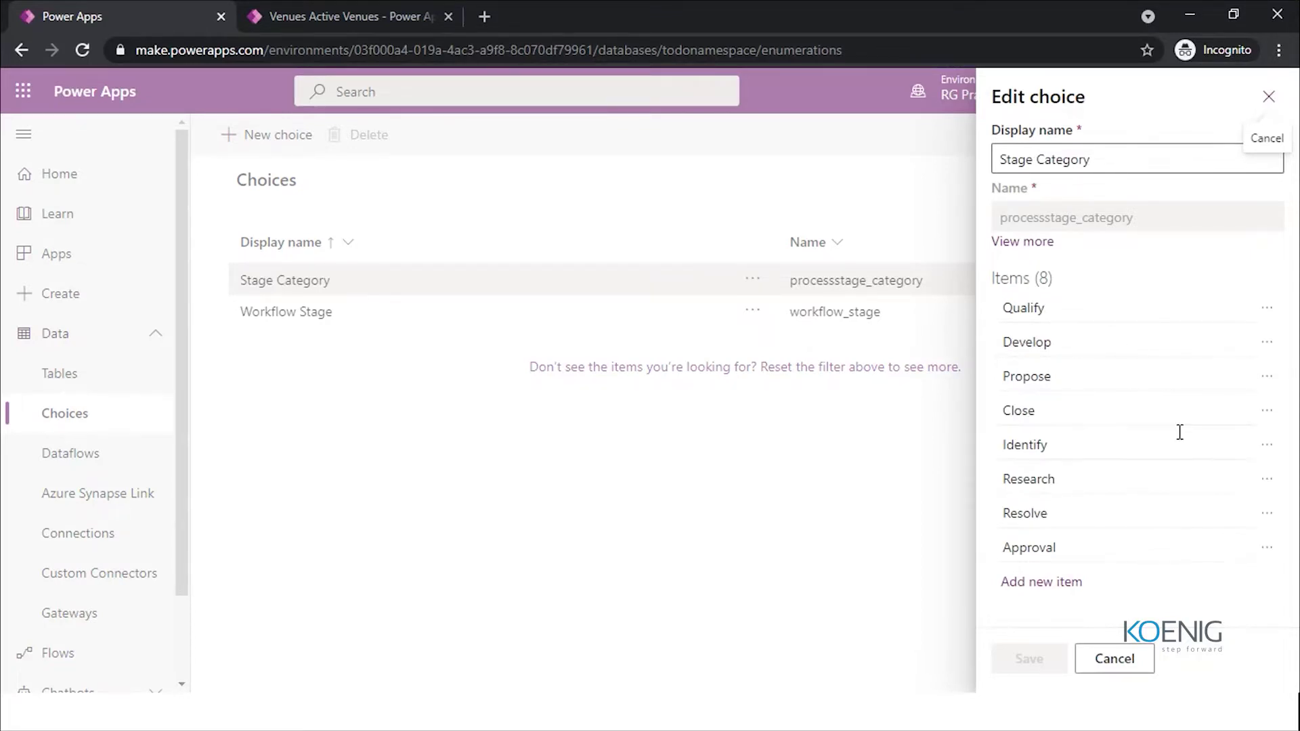
Add 'Get Data' and 'Visit Data' items to Stage Category and save the choice.
click(1033, 582)
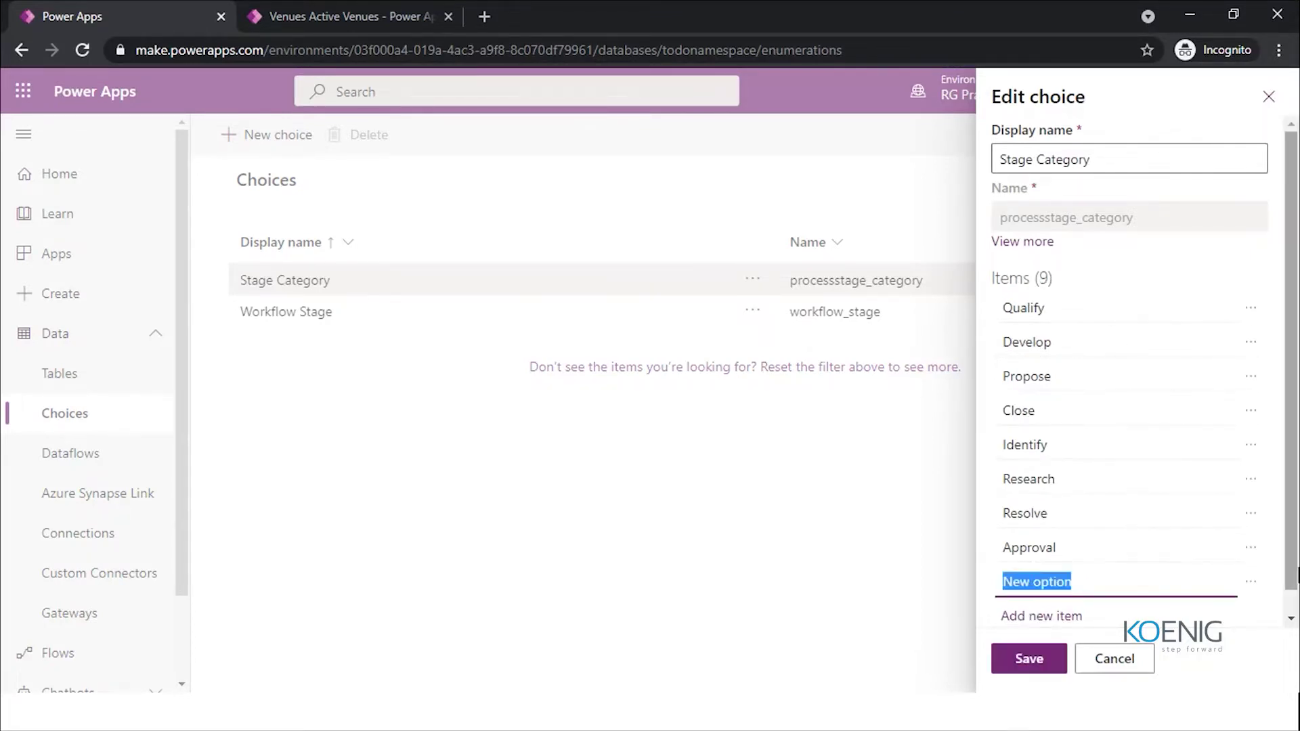
text(Get Data)
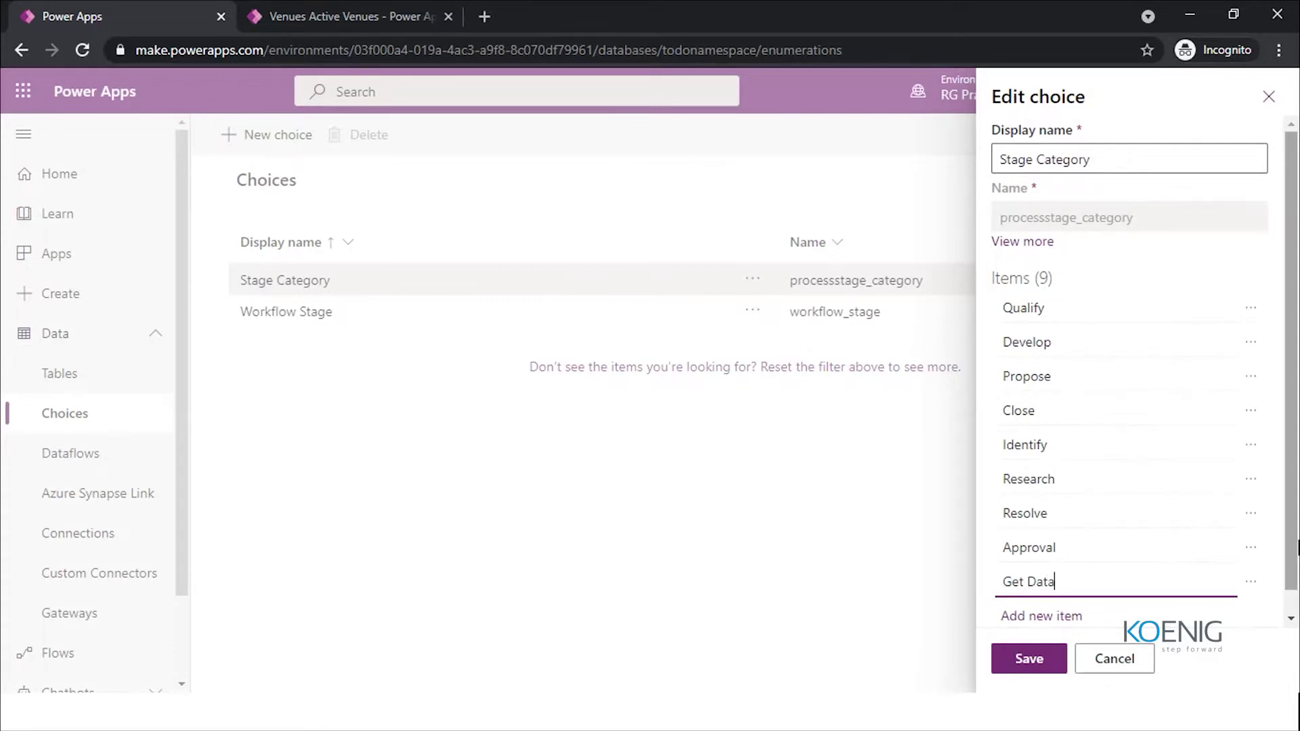
click(1056, 616)
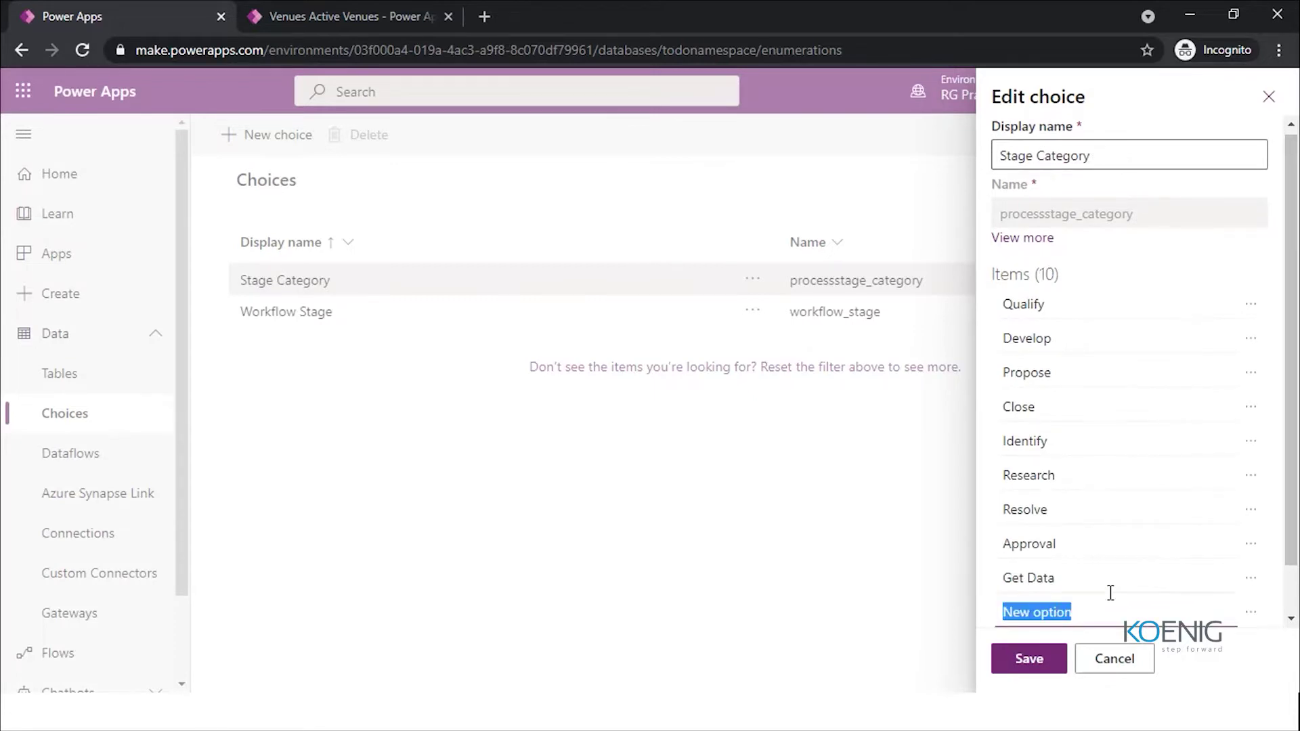
text(Vists V)
key(BackSpace)
key(BackSpace)
key(BackSpace)
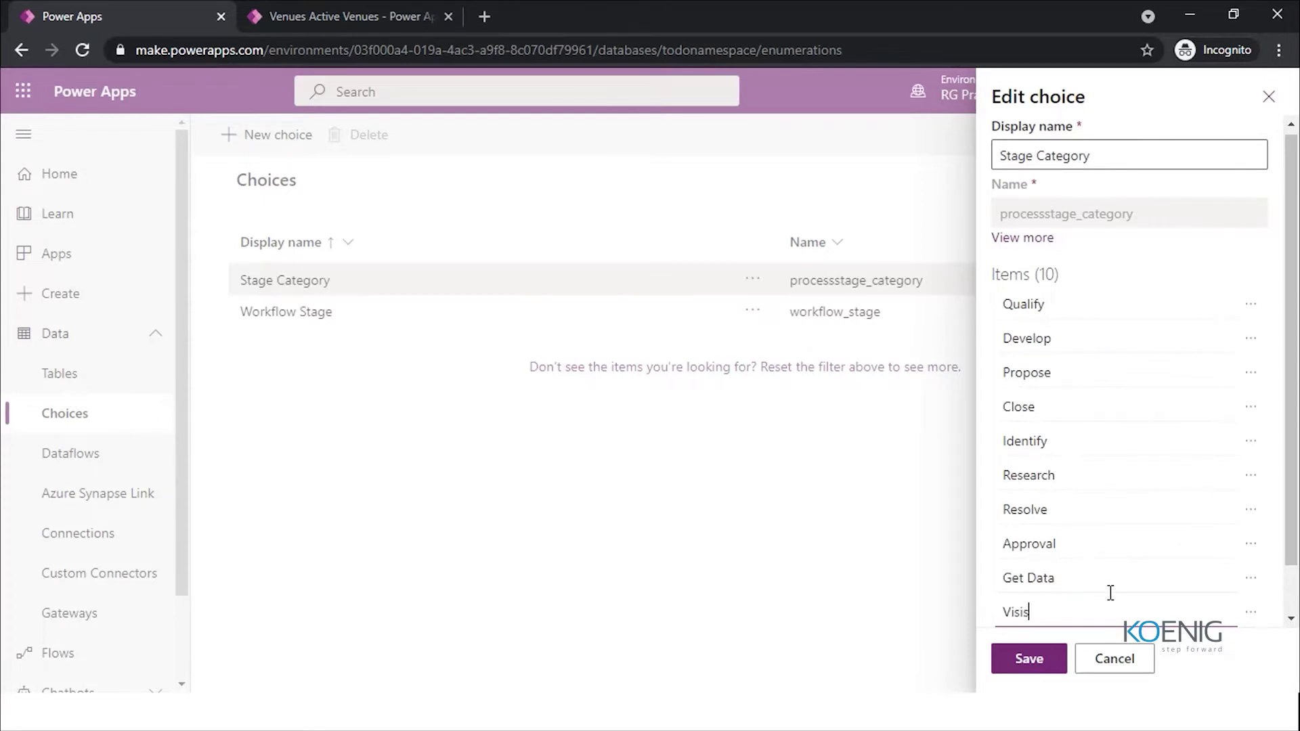
text(t Data)
click(1042, 670)
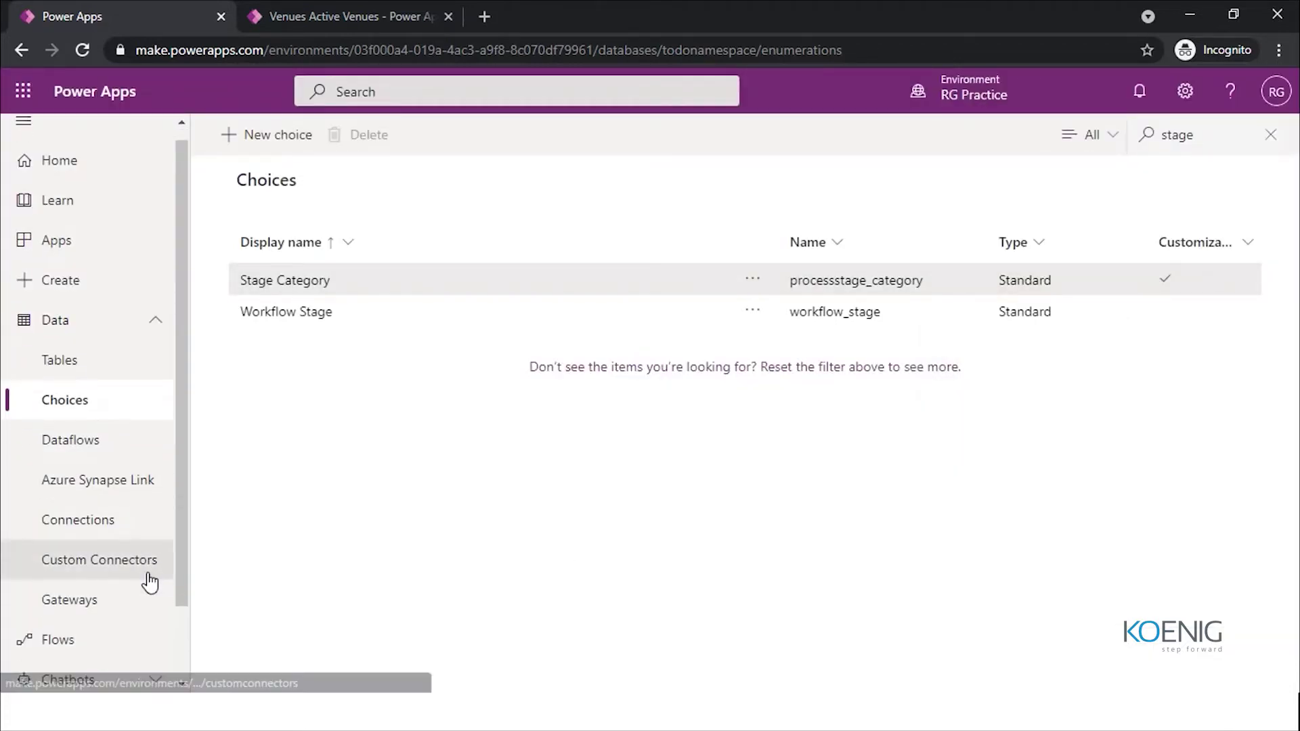
scroll(136, 596, down, 2)
Open VenueToEvent in the process designer and check the Events stage Category options.
click(105, 563)
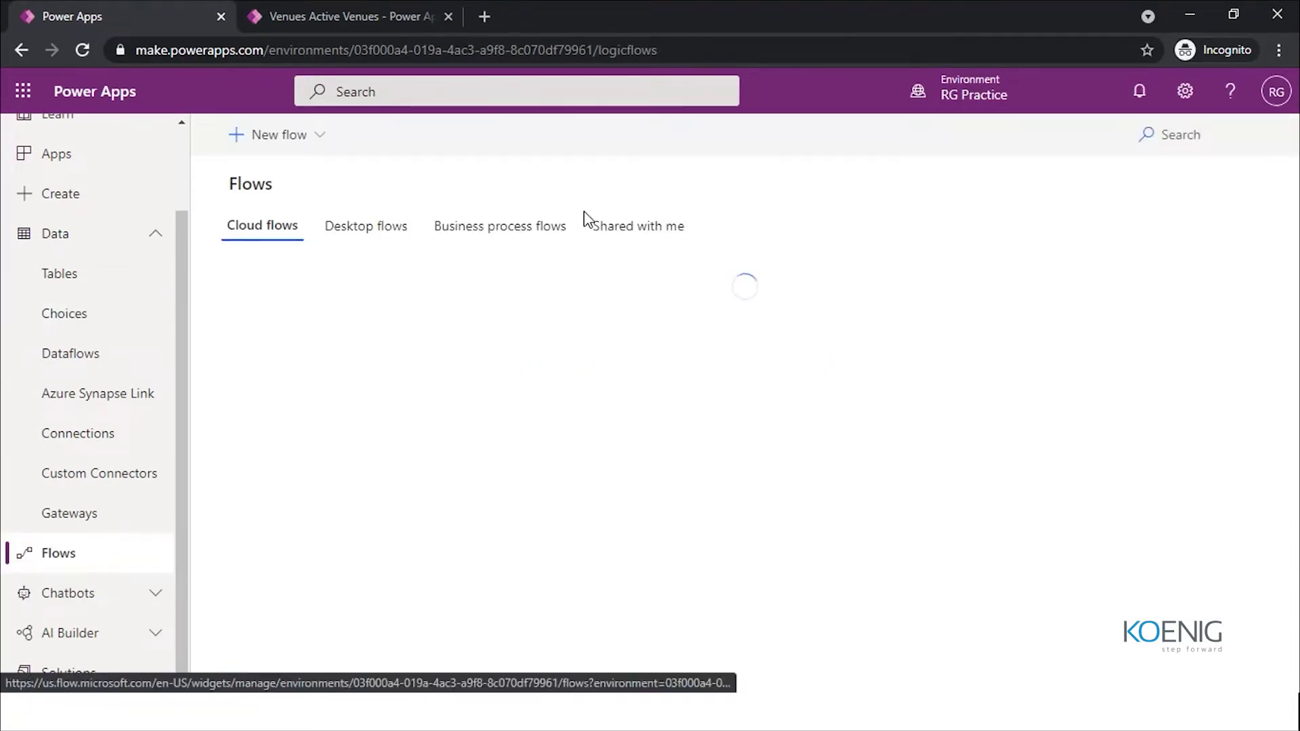
click(525, 242)
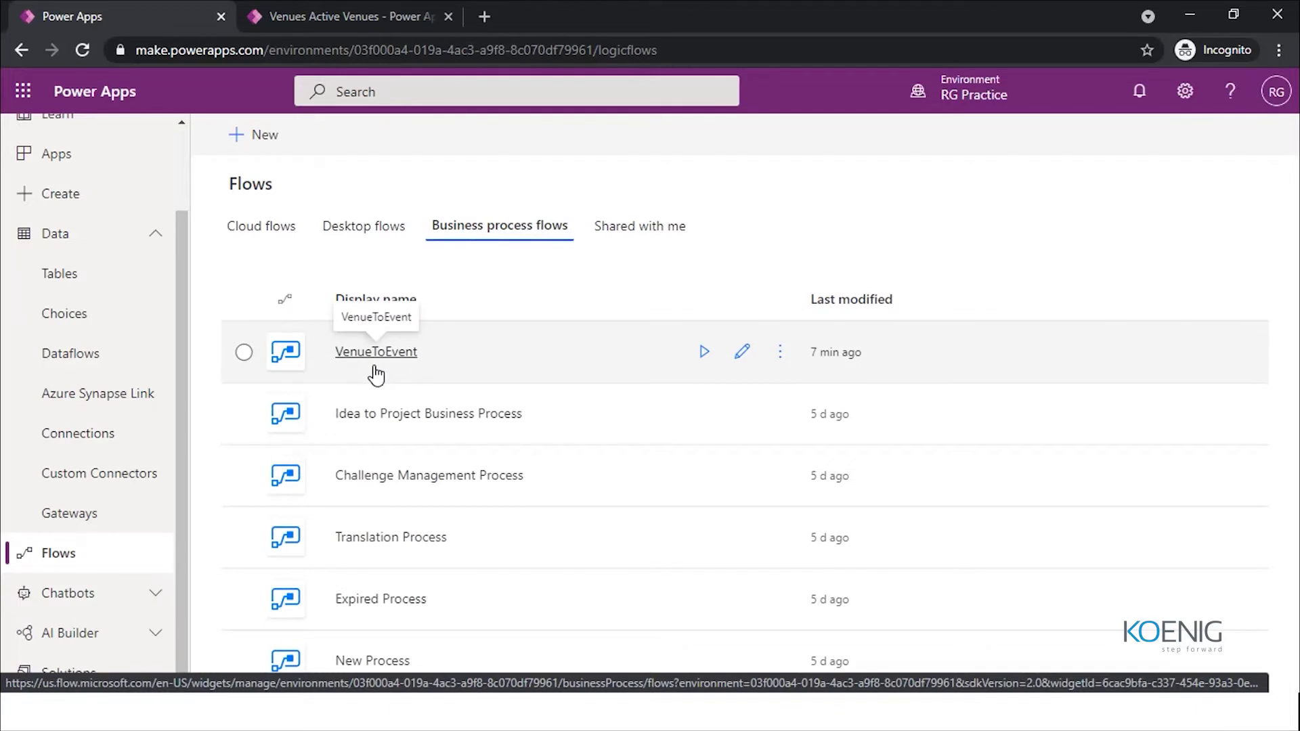
click(244, 352)
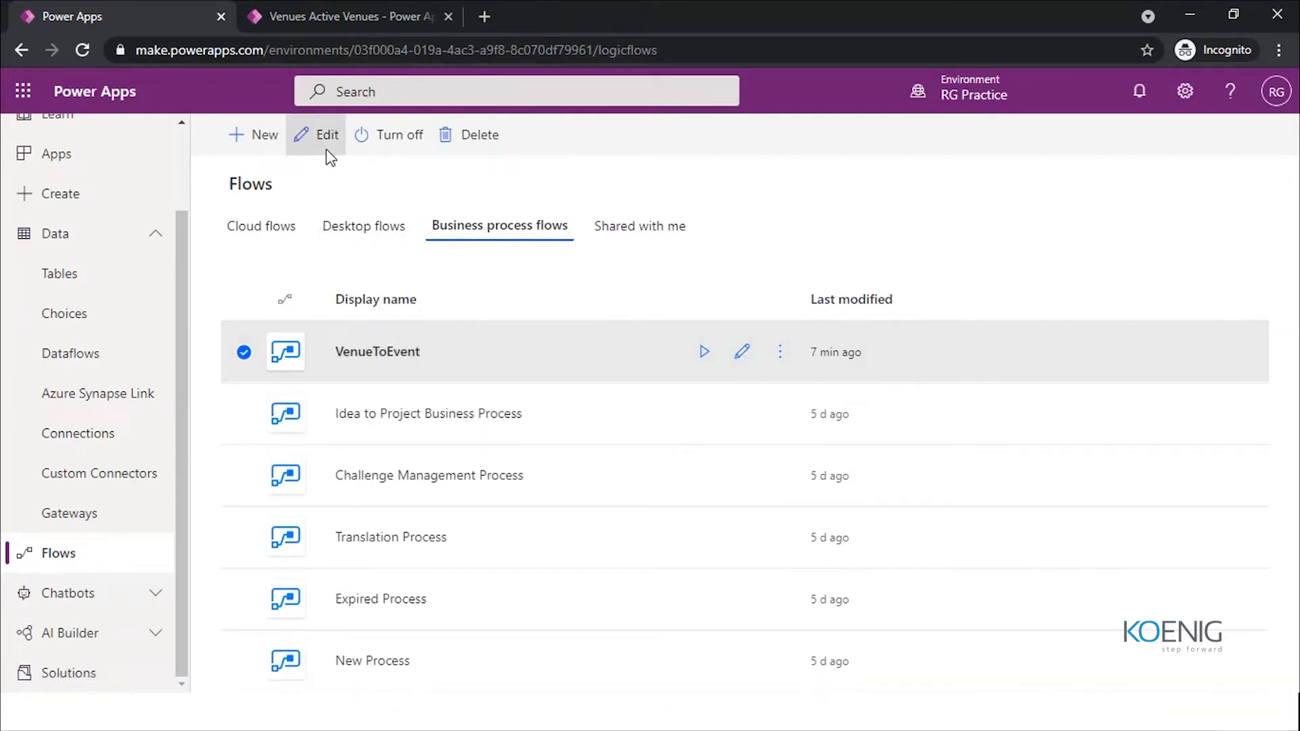
click(321, 139)
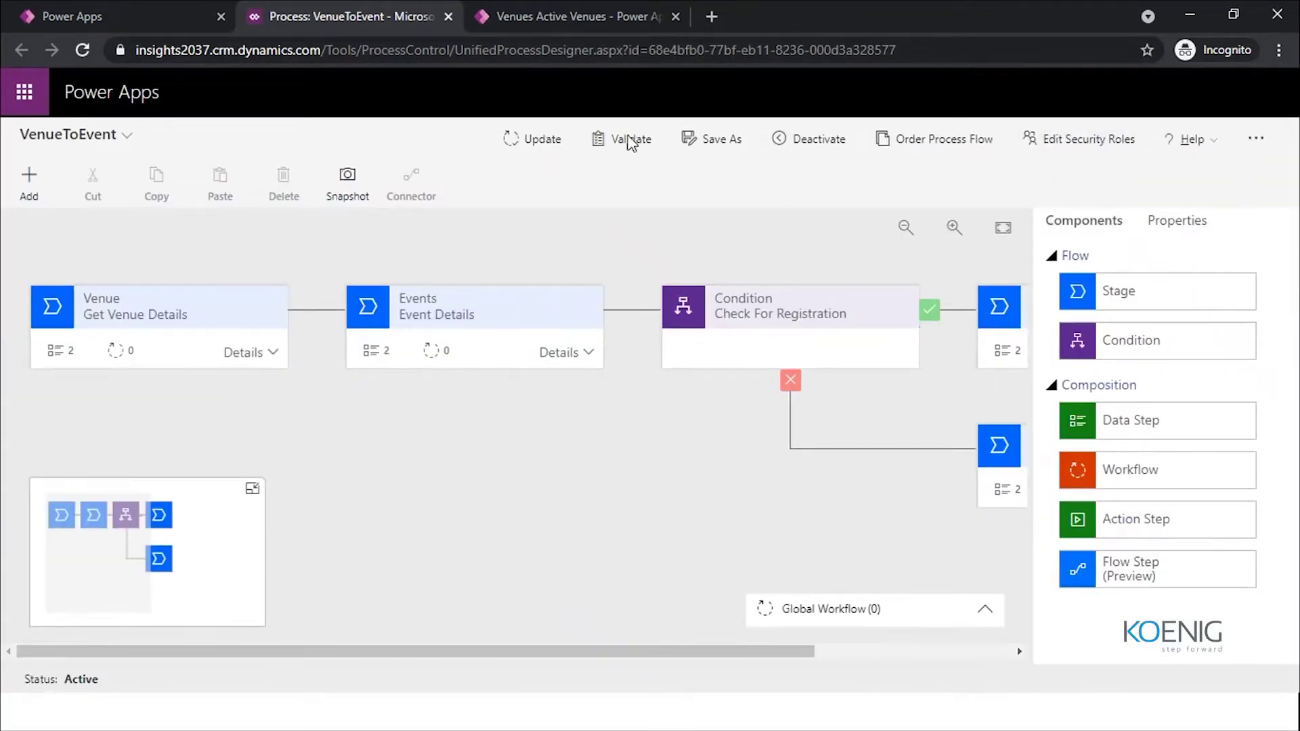
click(731, 143)
click(439, 308)
click(590, 364)
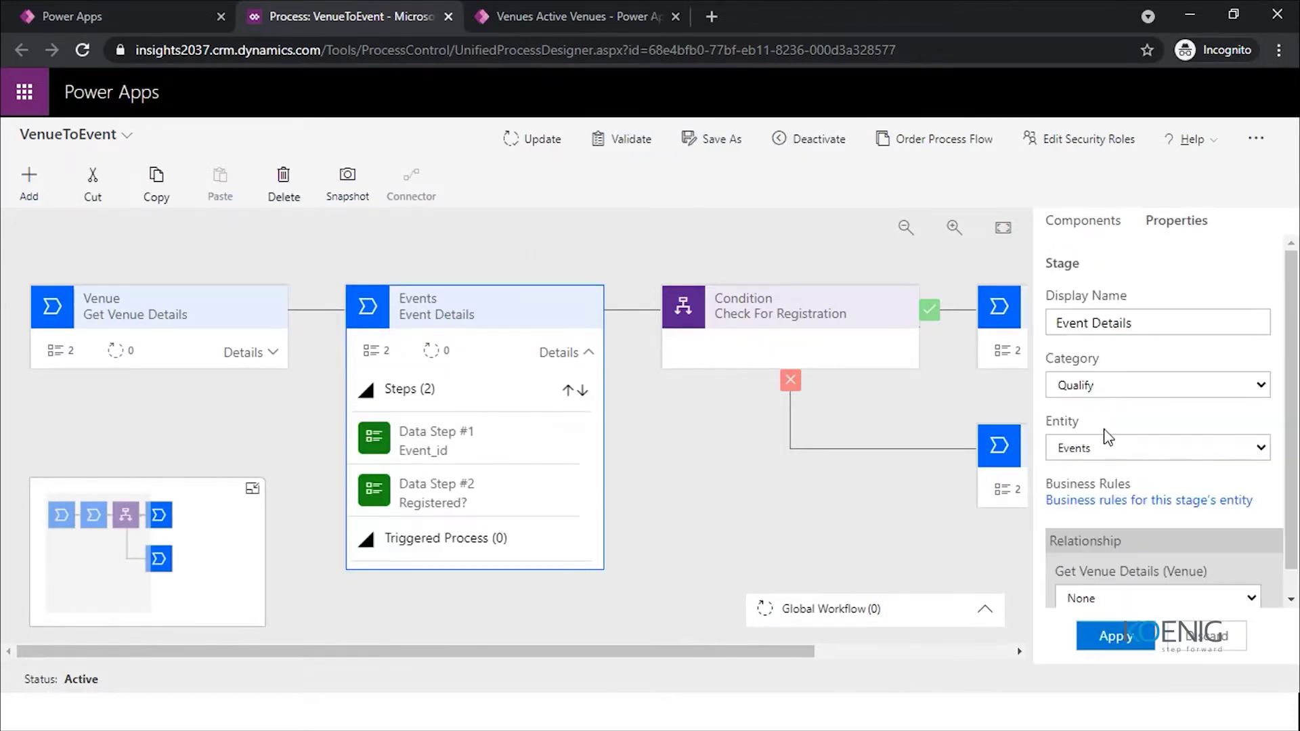
click(1143, 387)
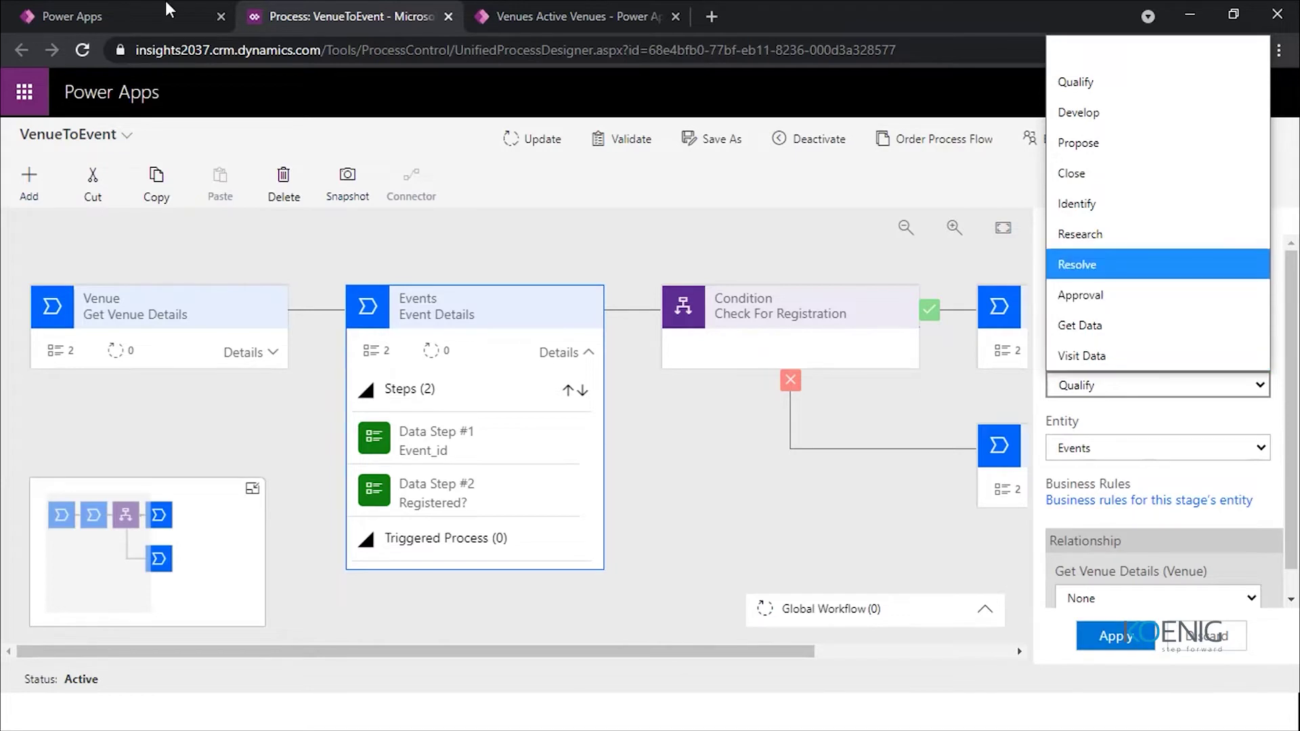
Return to the Choices list, then advance the slideshow to the Module 4 lab slide.
click(63, 10)
click(64, 311)
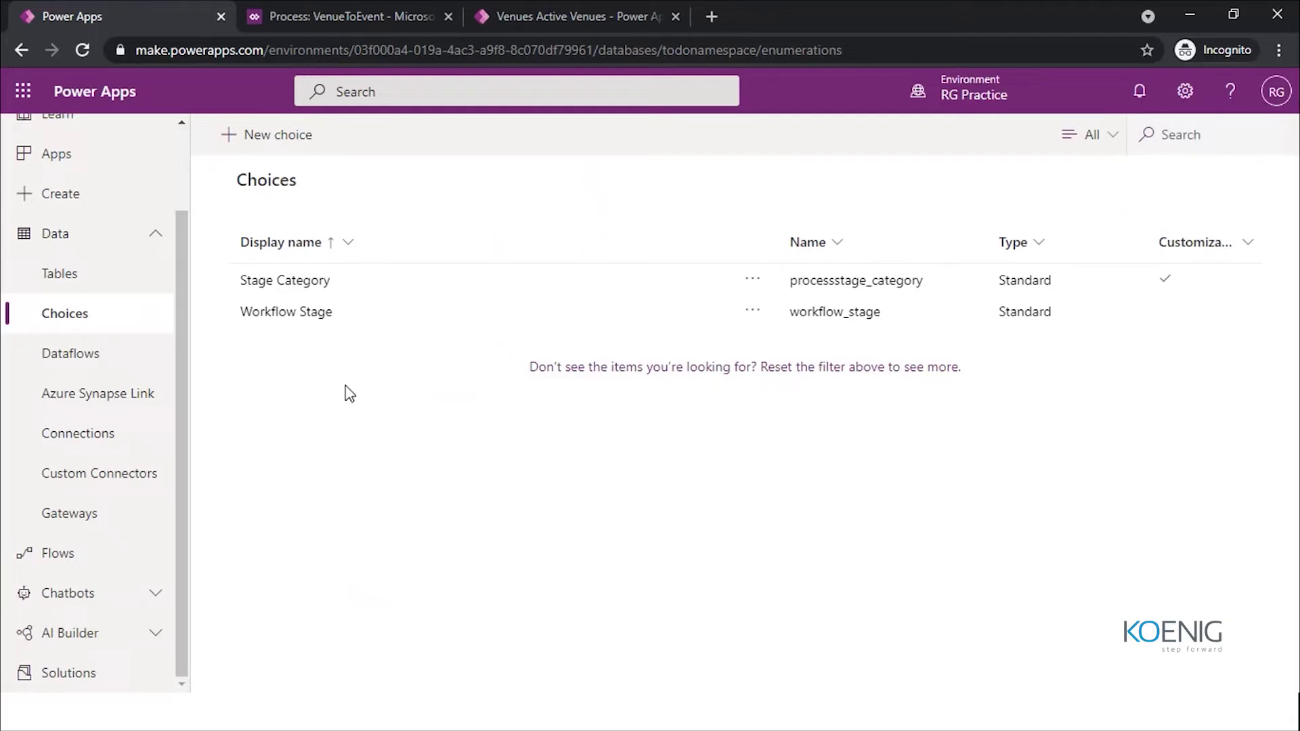
key(alt+Tab)
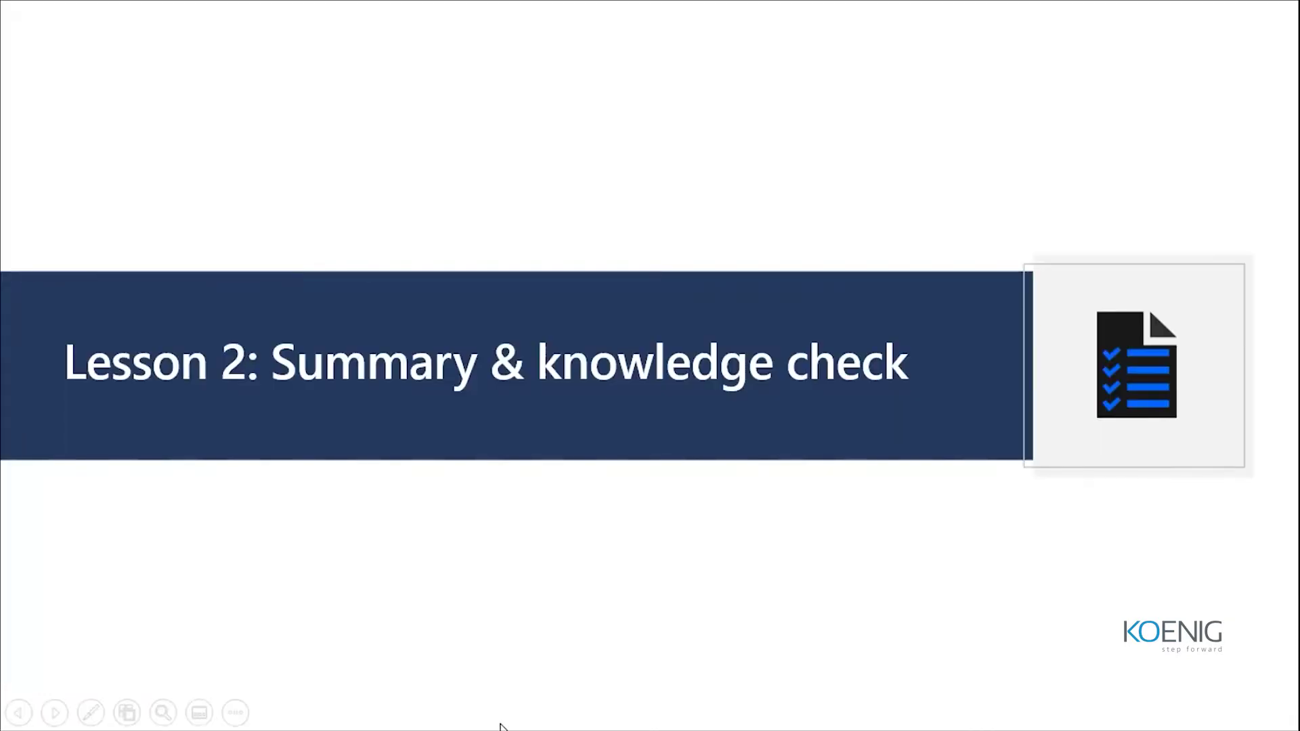
key(Right)
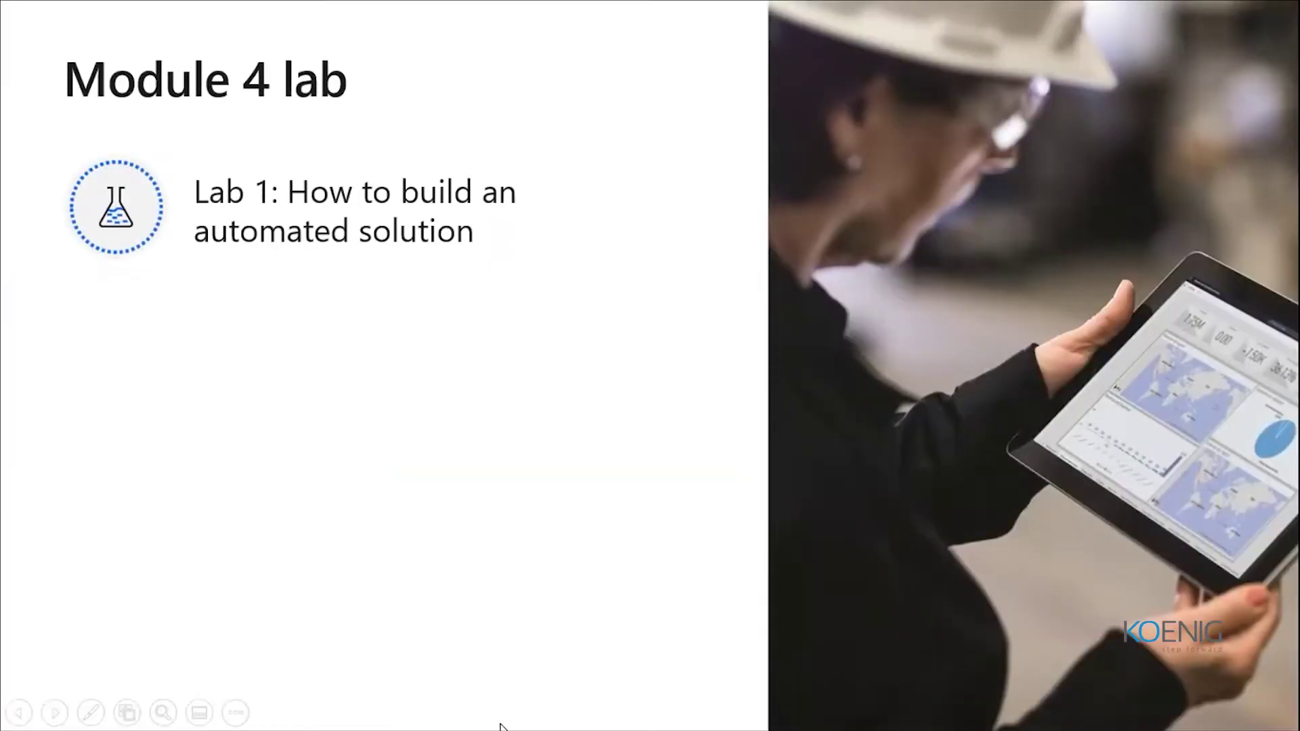
End the slideshow and bring the PL-900 labs directory page forward in Chrome.
key(Right)
key(Right)
key(Right)
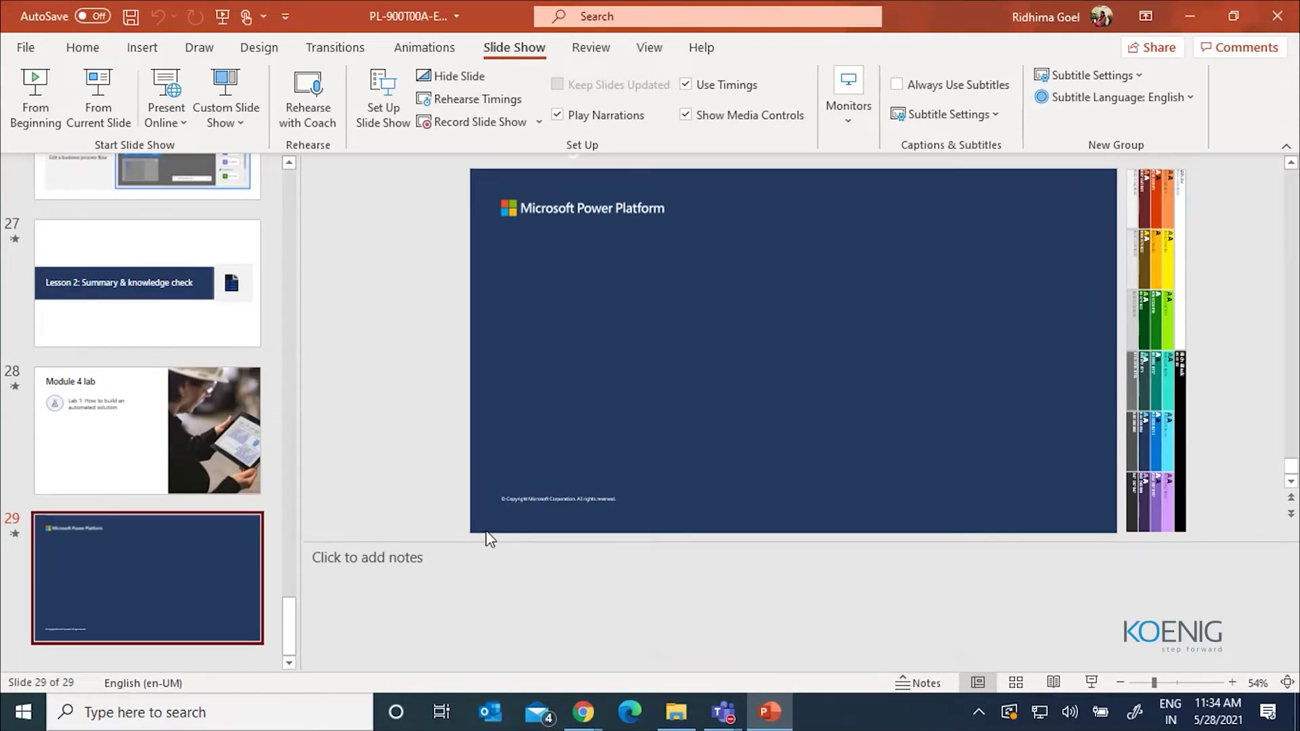
mouse_move(591, 722)
click(528, 662)
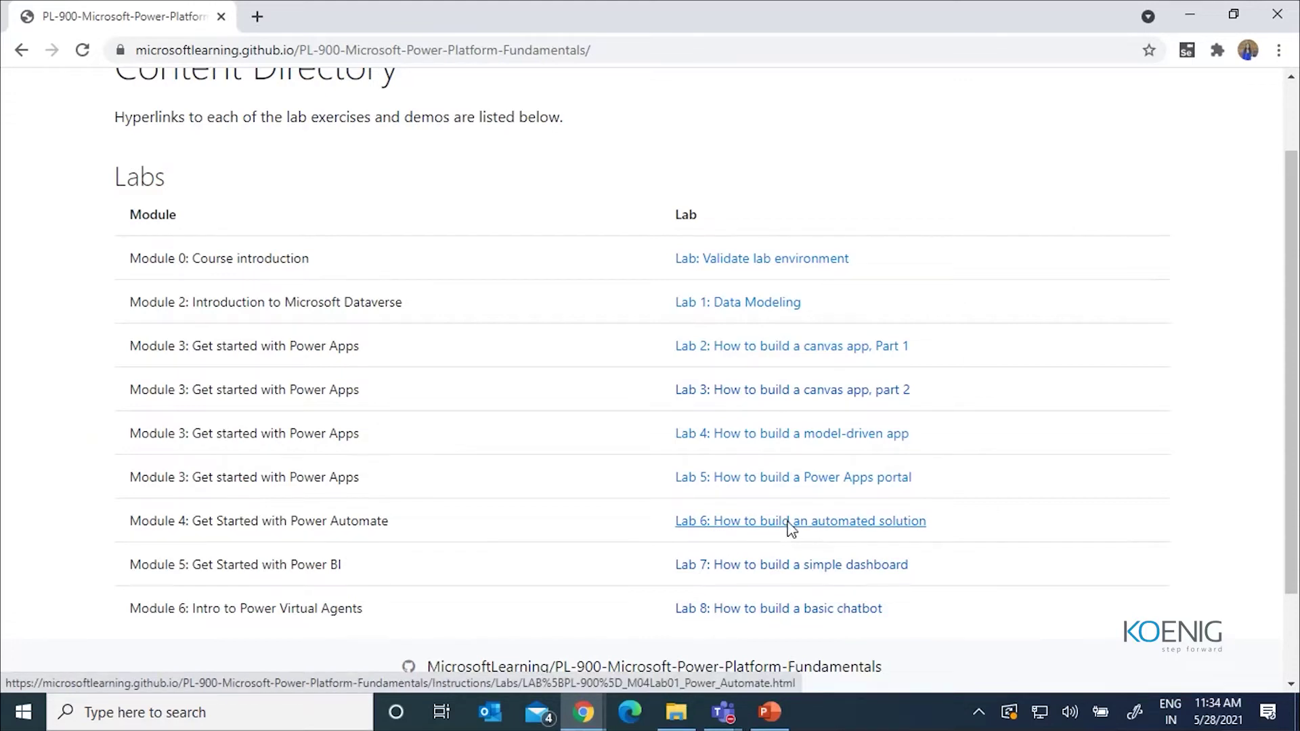
Open the Module 4 lab and highlight the Scenario, High-level lab steps and Campus Staff prerequisite.
click(790, 521)
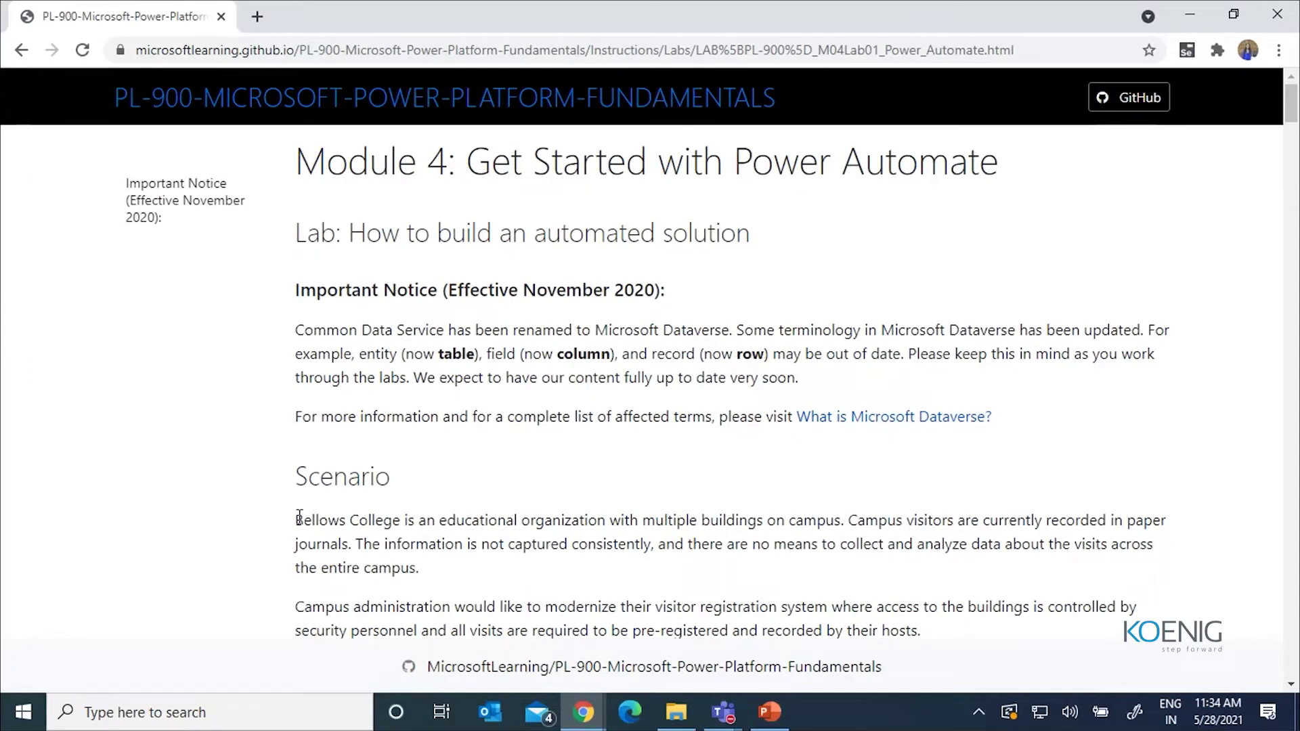
drag(299, 516, 422, 516)
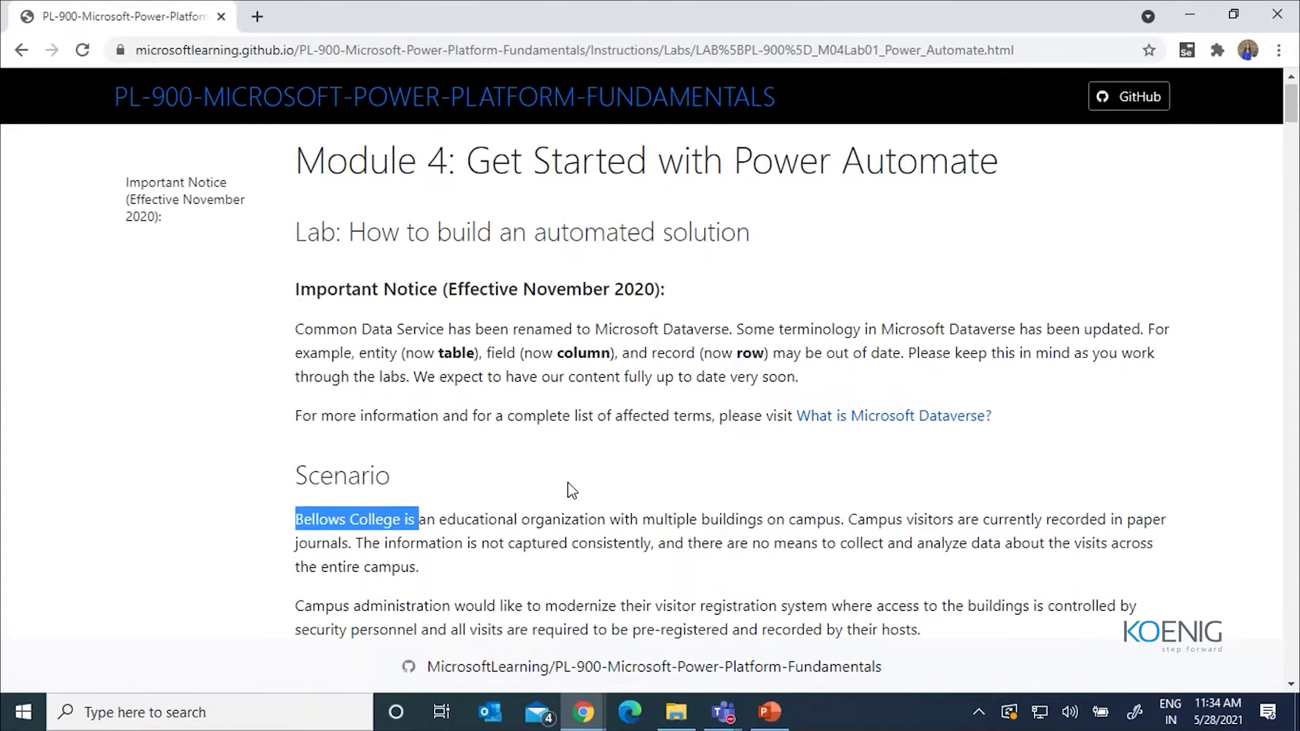
scroll(566, 487, down, 5)
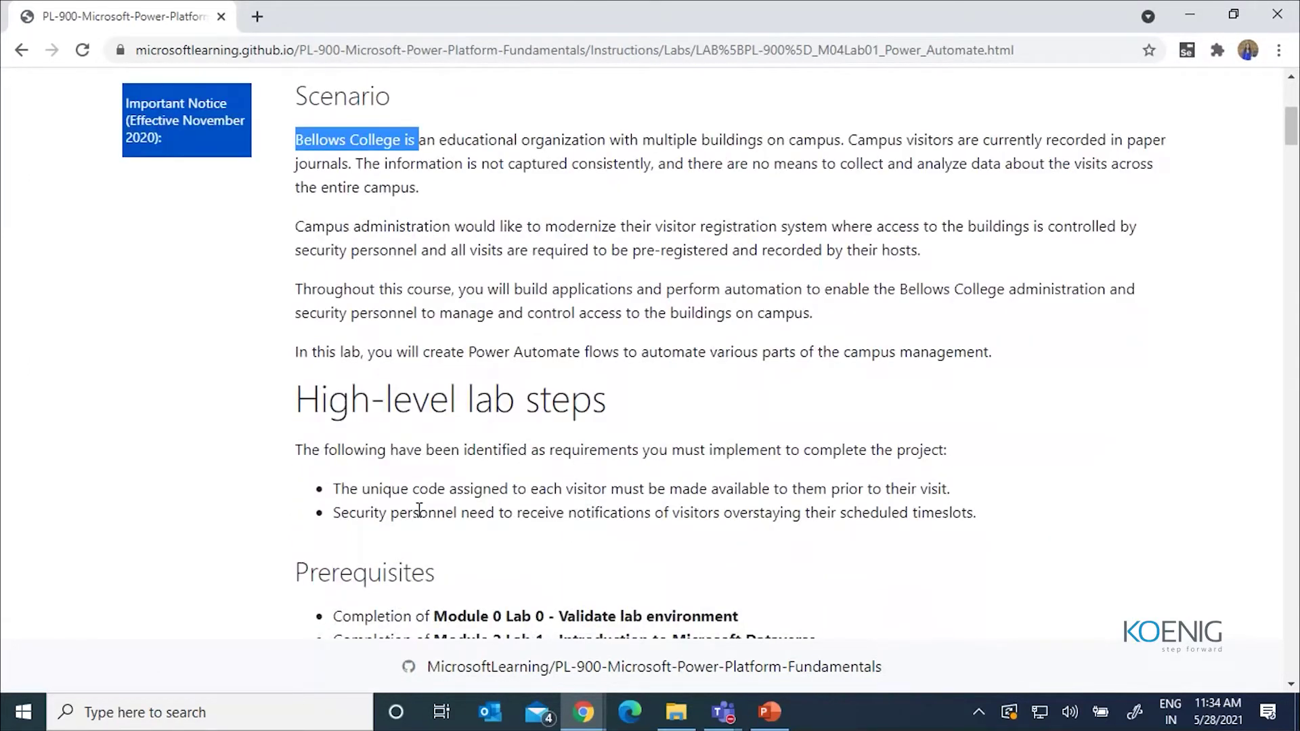
scroll(731, 489, down, 3)
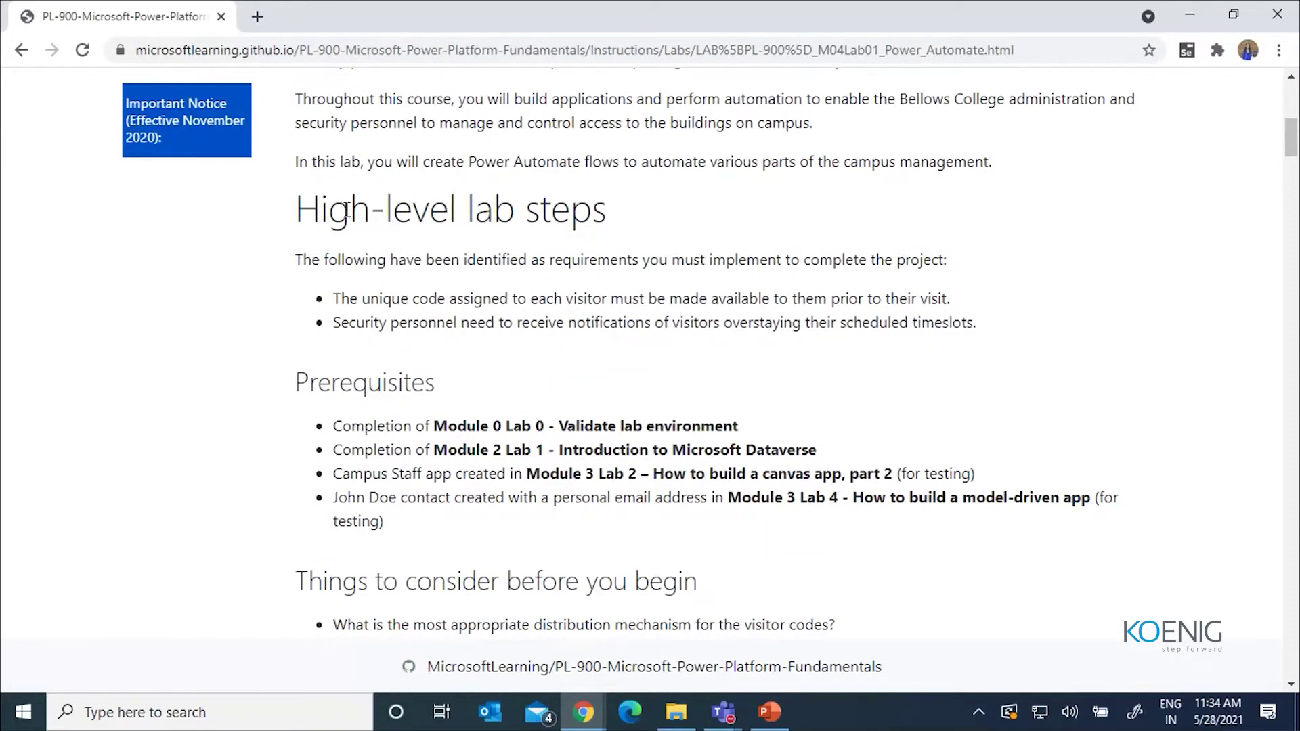
drag(349, 207, 540, 207)
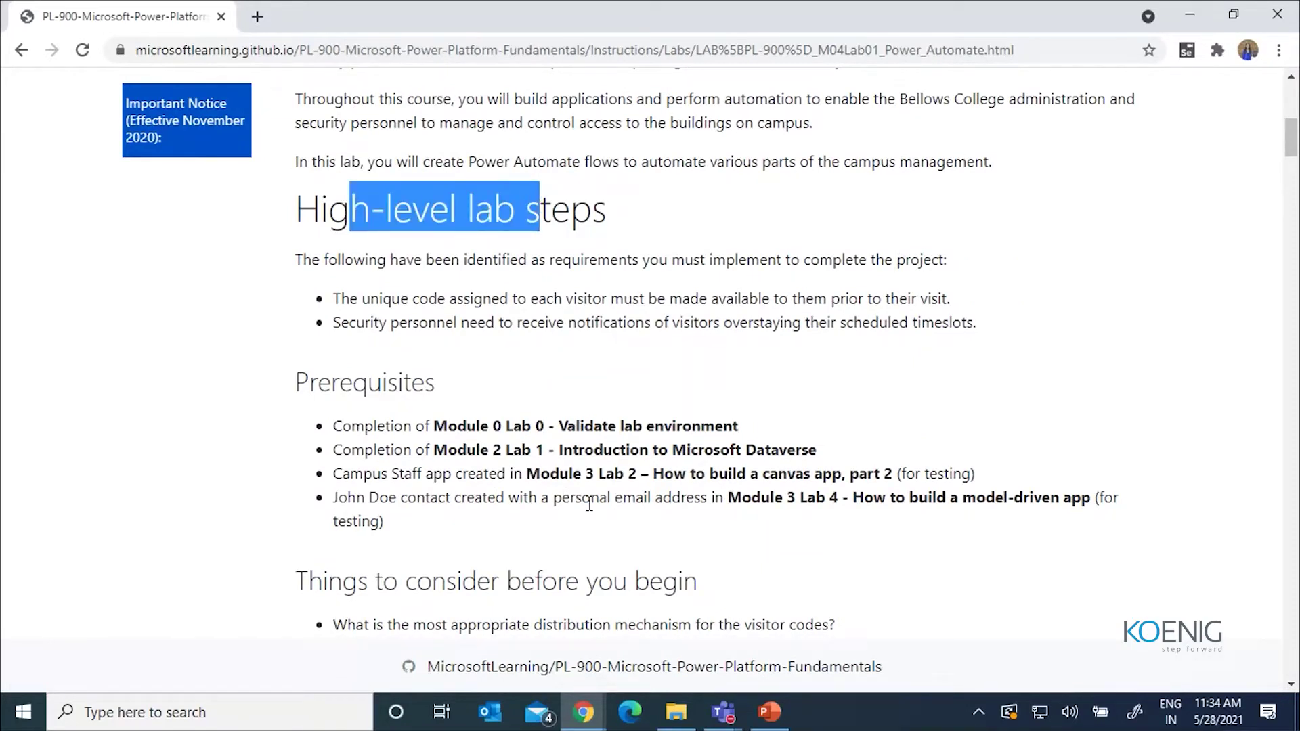
drag(585, 474, 1094, 526)
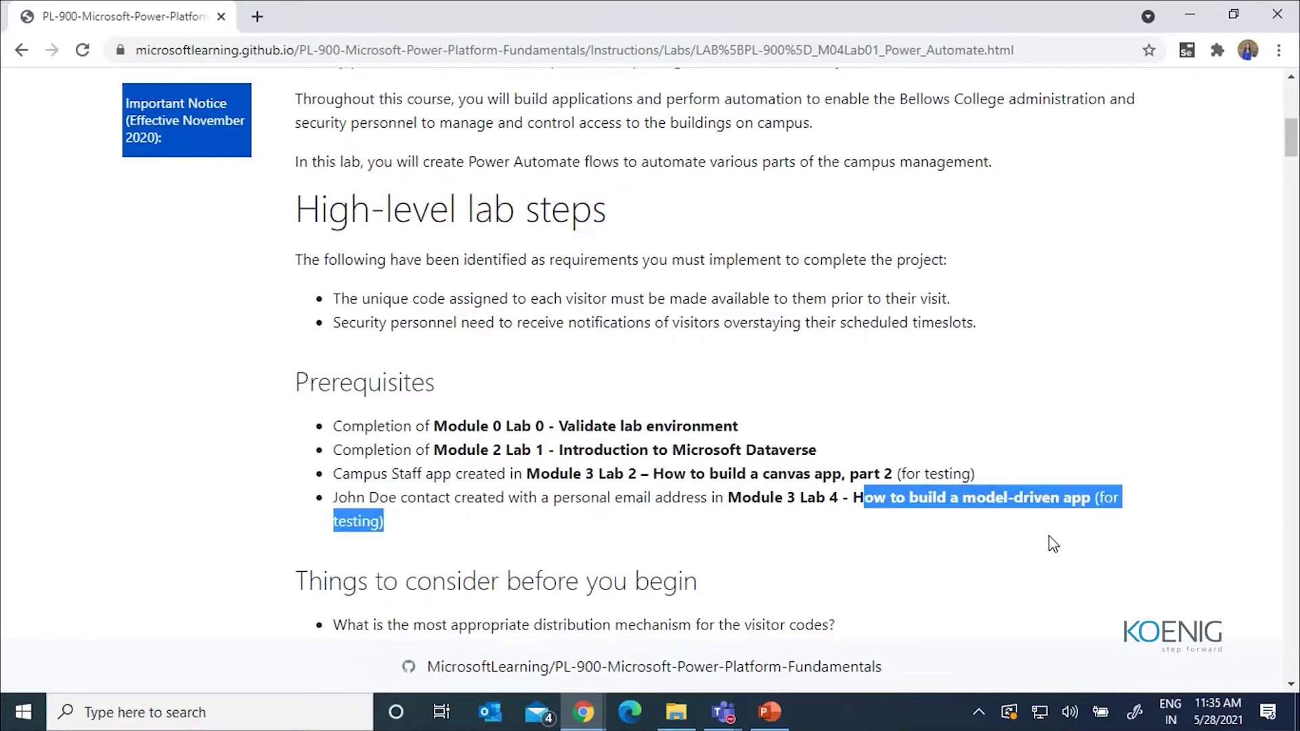
Highlight the 'When a row is Created, Updated or Deleted' trigger and read on to Exercise #2.
scroll(988, 558, down, 3)
scroll(989, 557, down, 5)
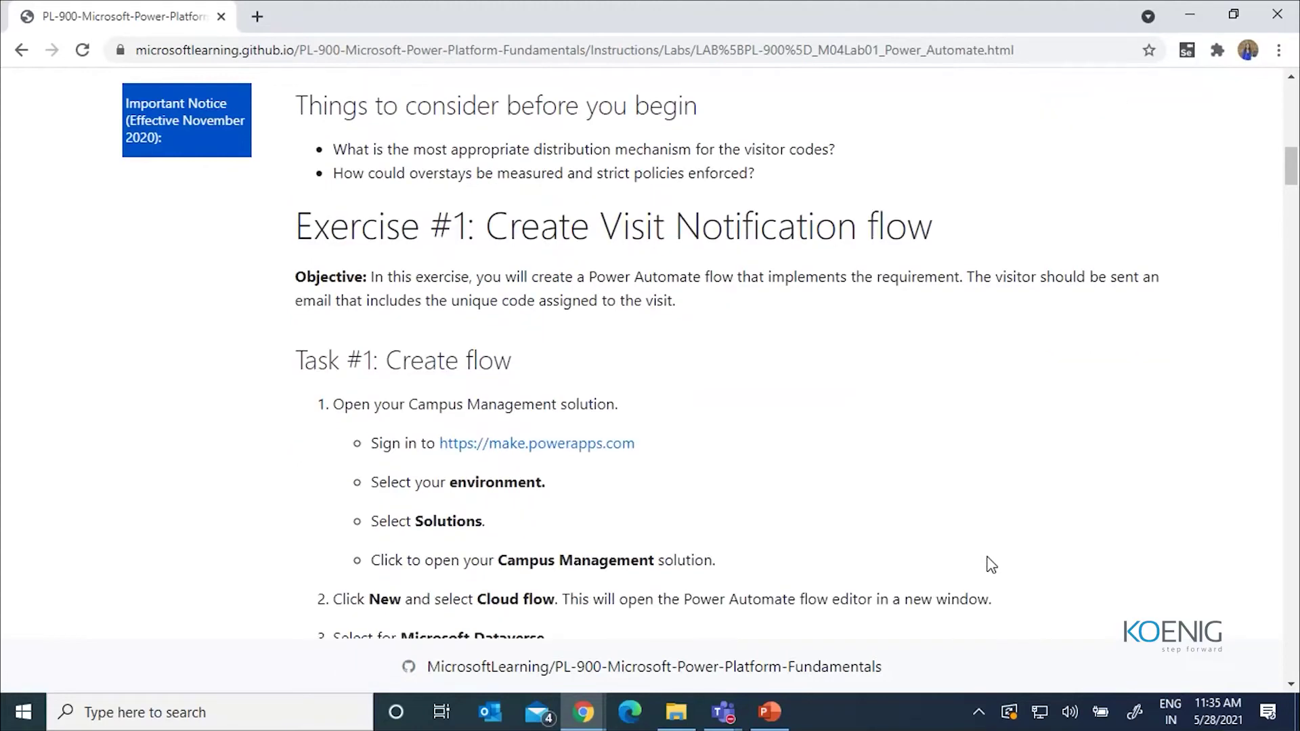
drag(334, 504, 618, 501)
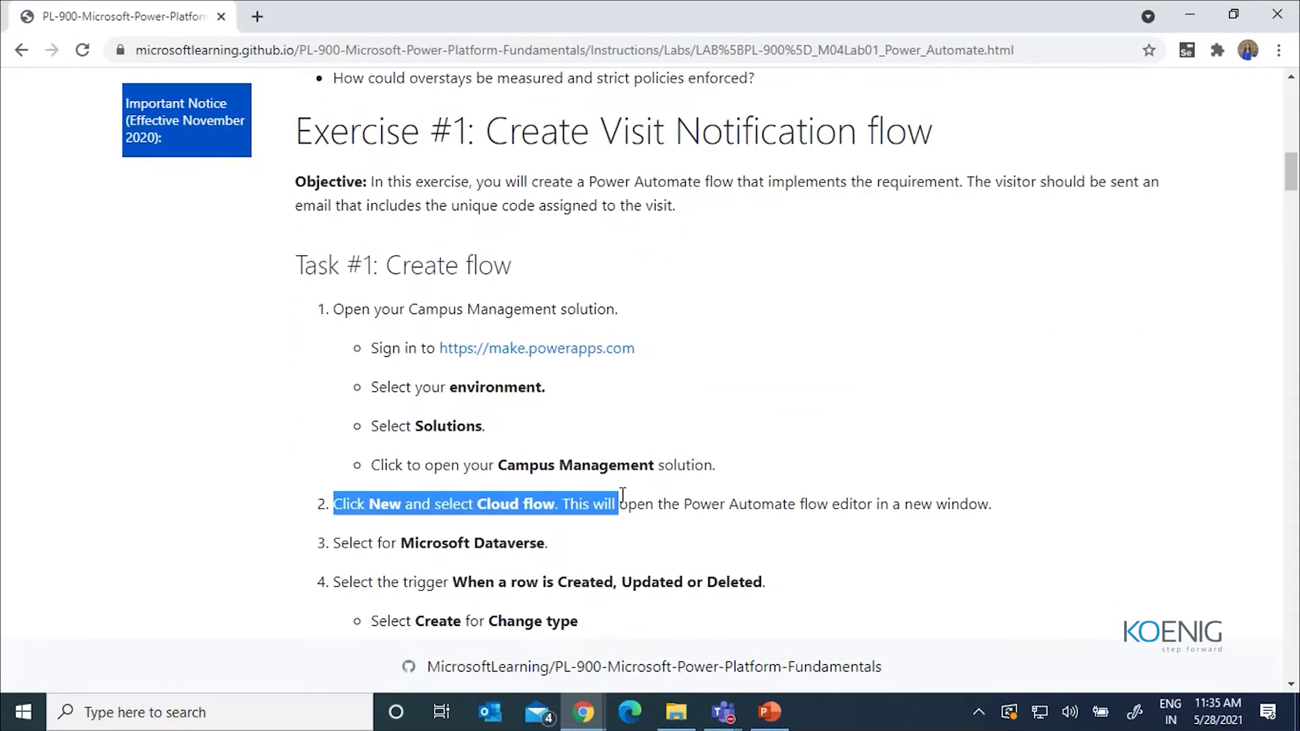
scroll(732, 543, down, 3)
drag(451, 390, 821, 413)
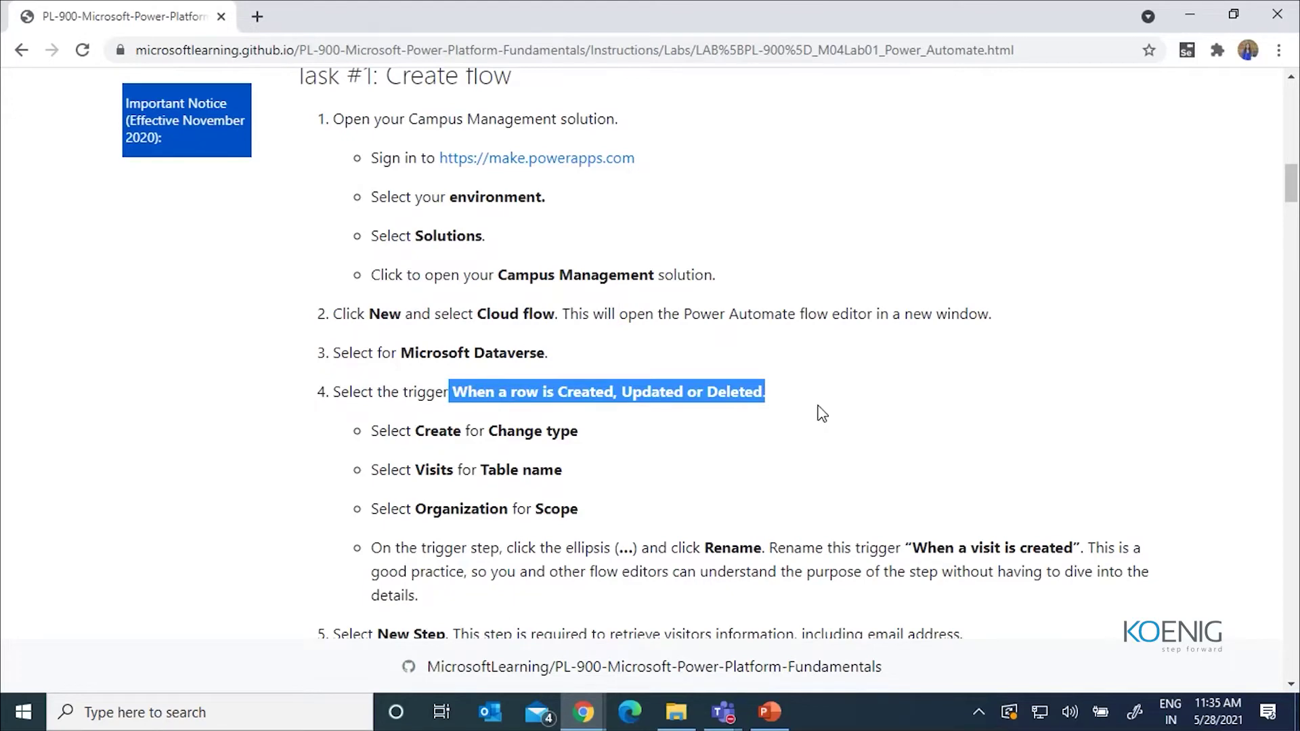
scroll(822, 413, down, 11)
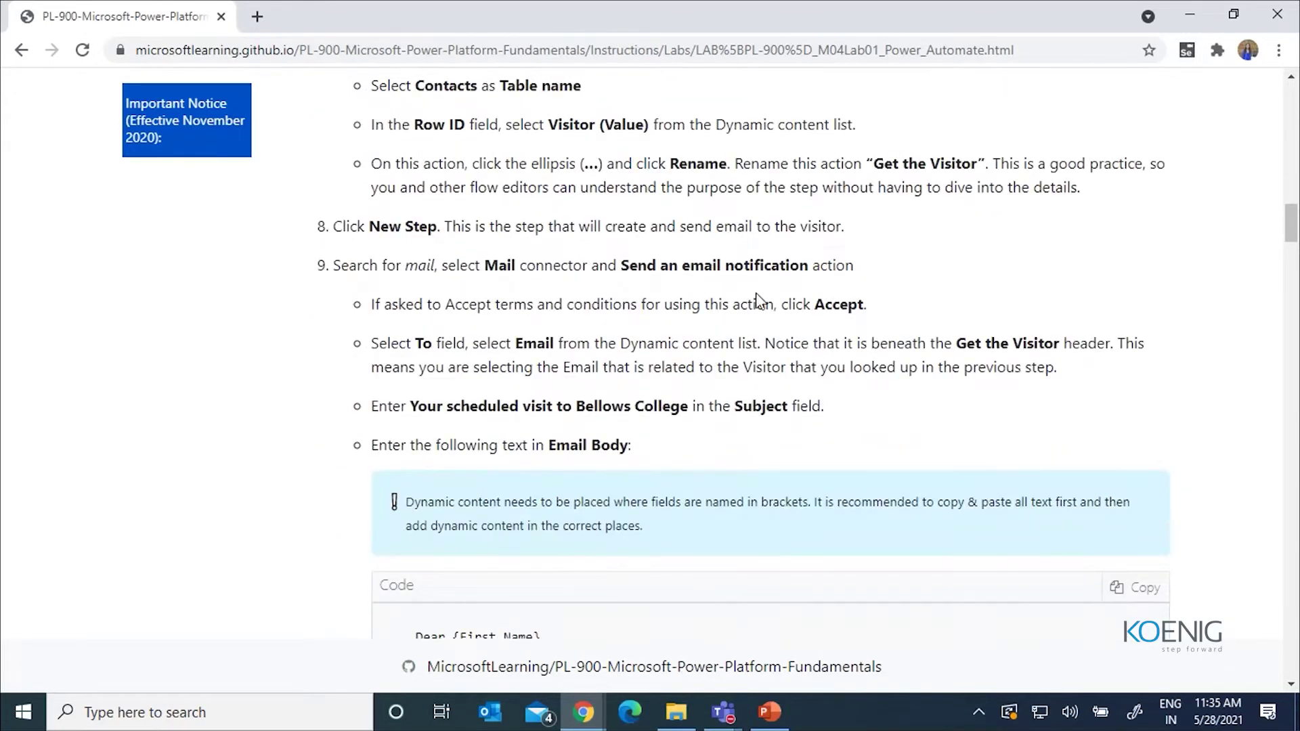
scroll(839, 393, down, 3)
scroll(842, 395, down, 3)
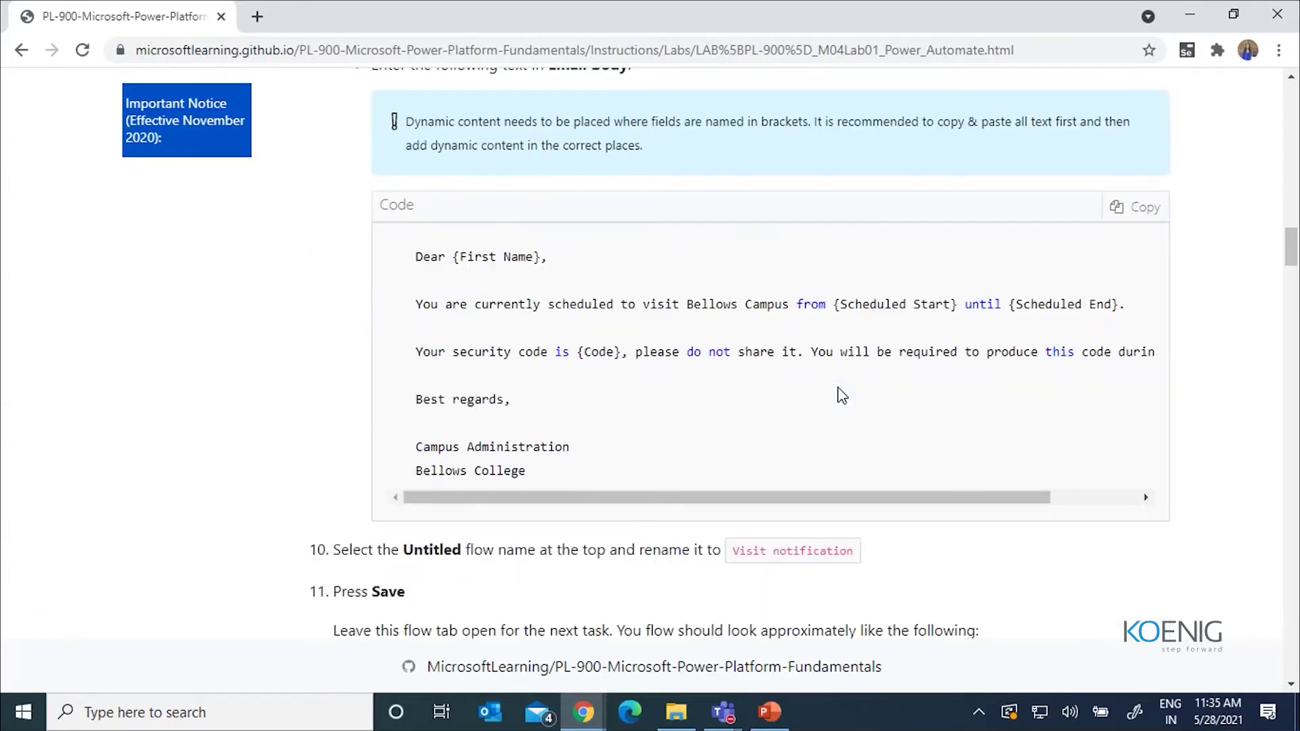
scroll(839, 388, down, 6)
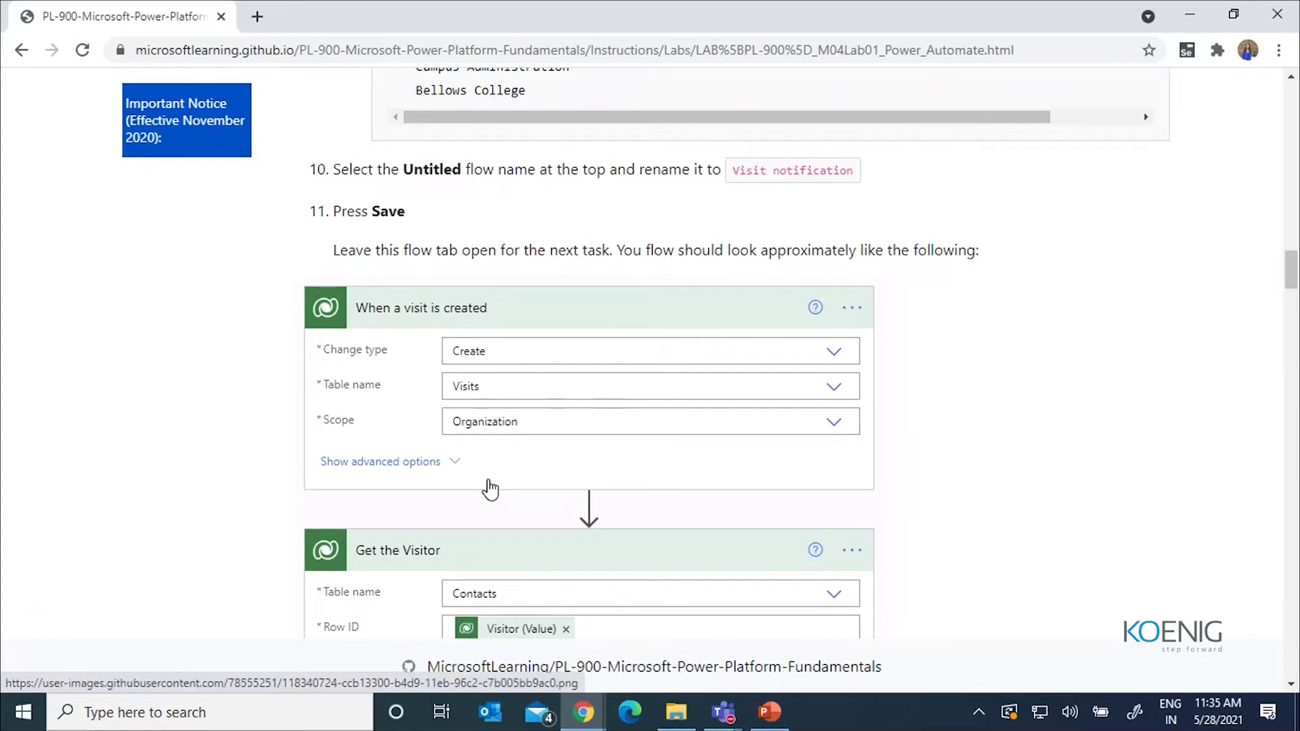
scroll(490, 489, down, 13)
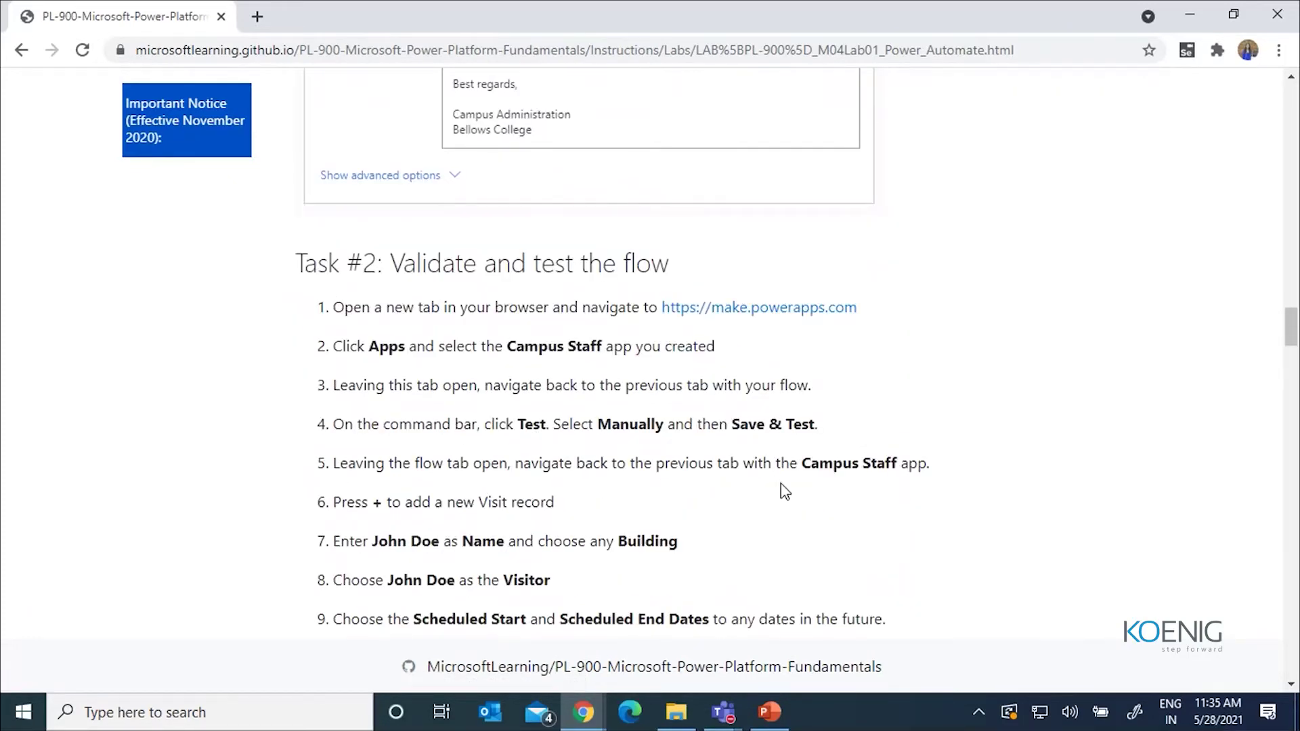
scroll(782, 483, down, 8)
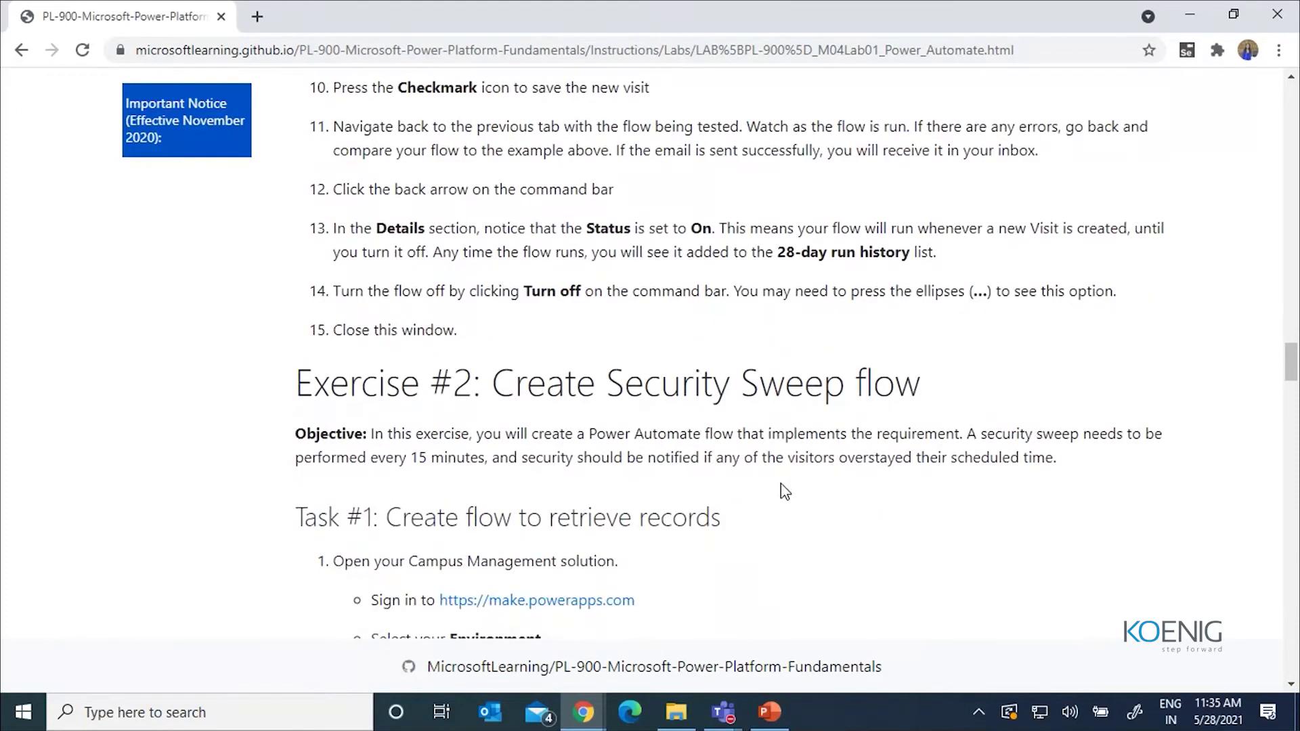
Read through Exercise #2's Security Sweep flow, code block and screenshot down to Challenges.
scroll(784, 491, down, 7)
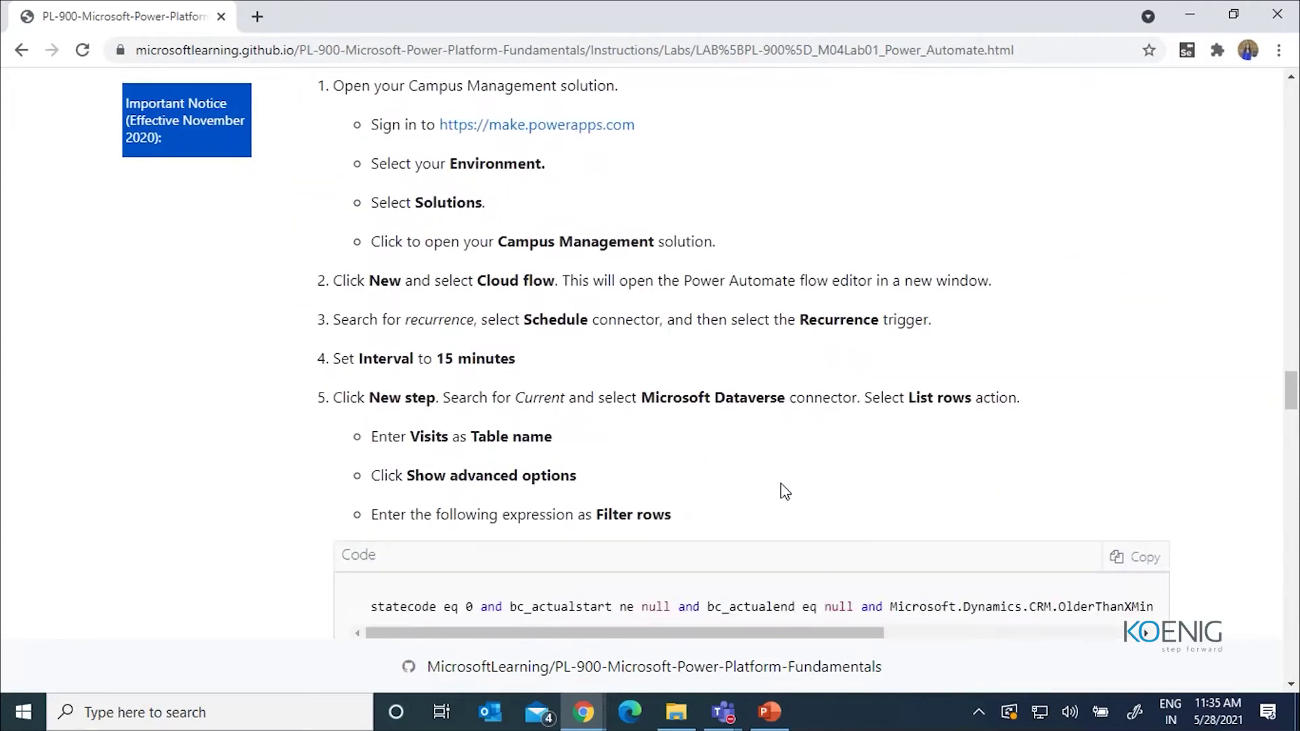
scroll(786, 491, down, 4)
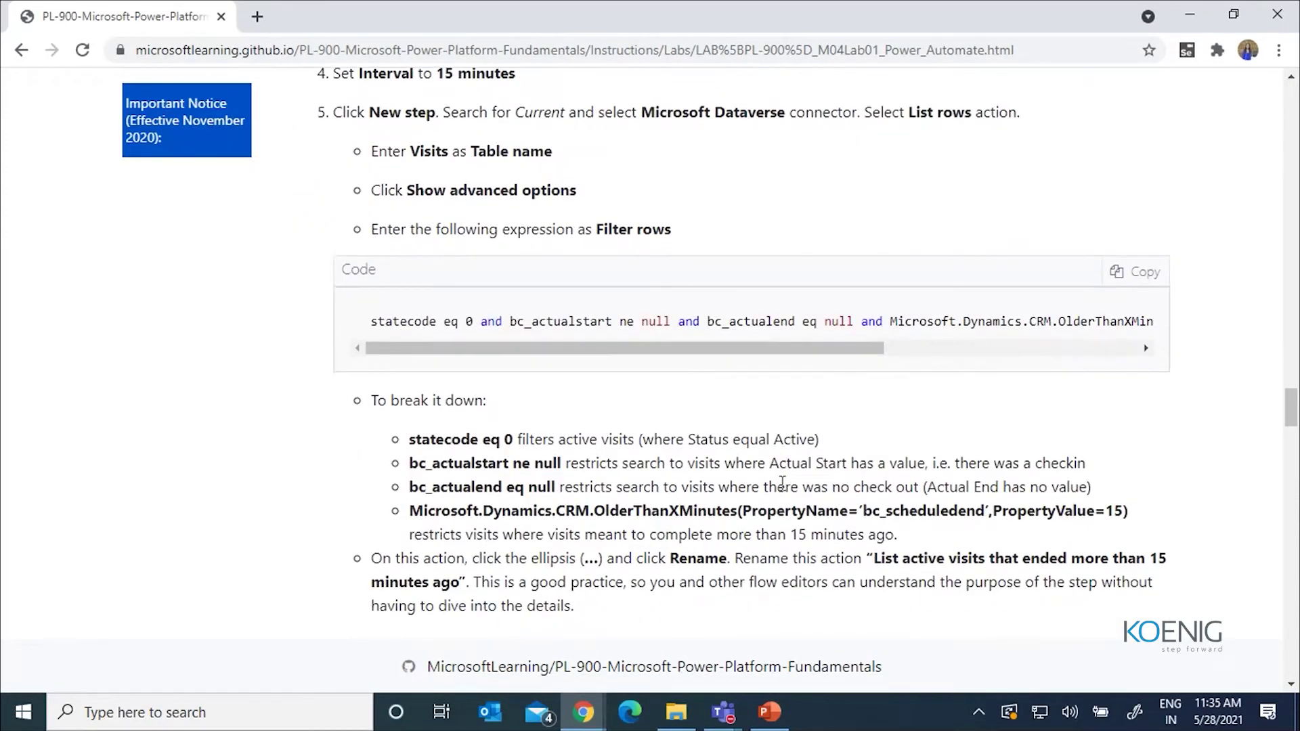
scroll(783, 483, down, 6)
scroll(784, 490, down, 5)
scroll(784, 491, down, 17)
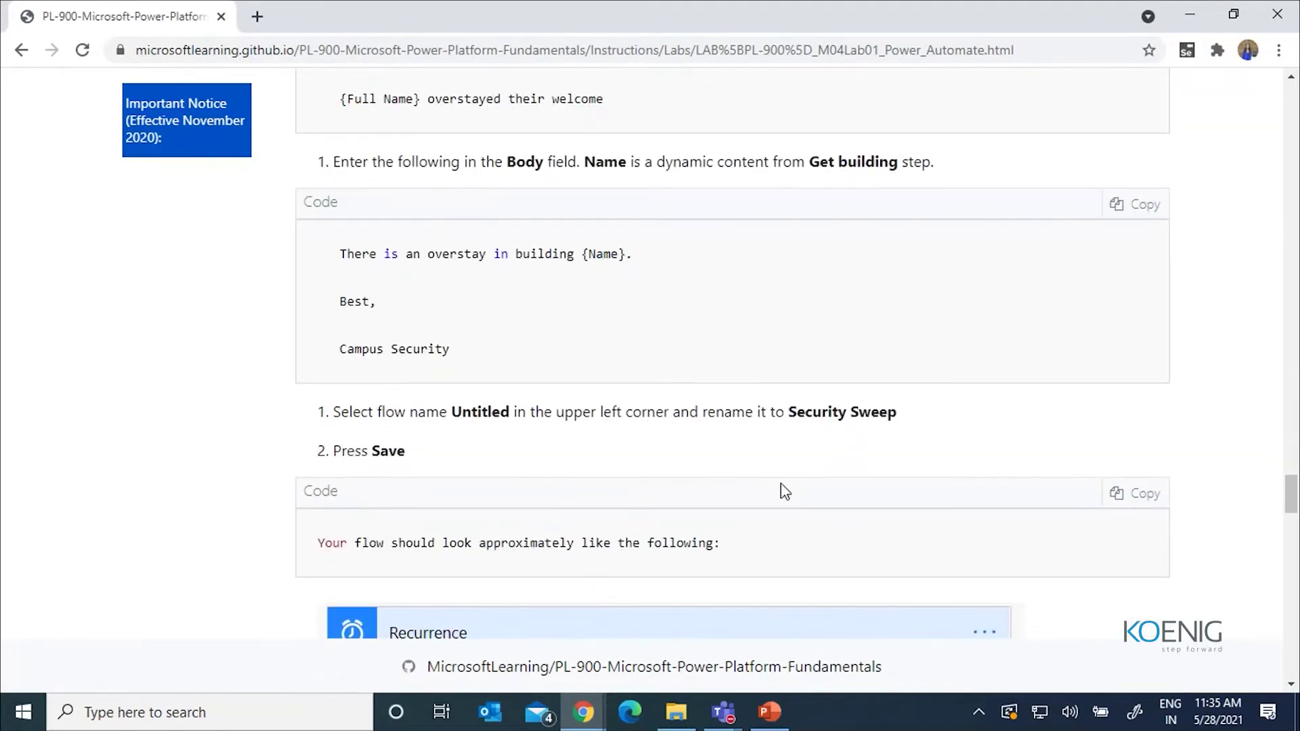
scroll(779, 491, down, 7)
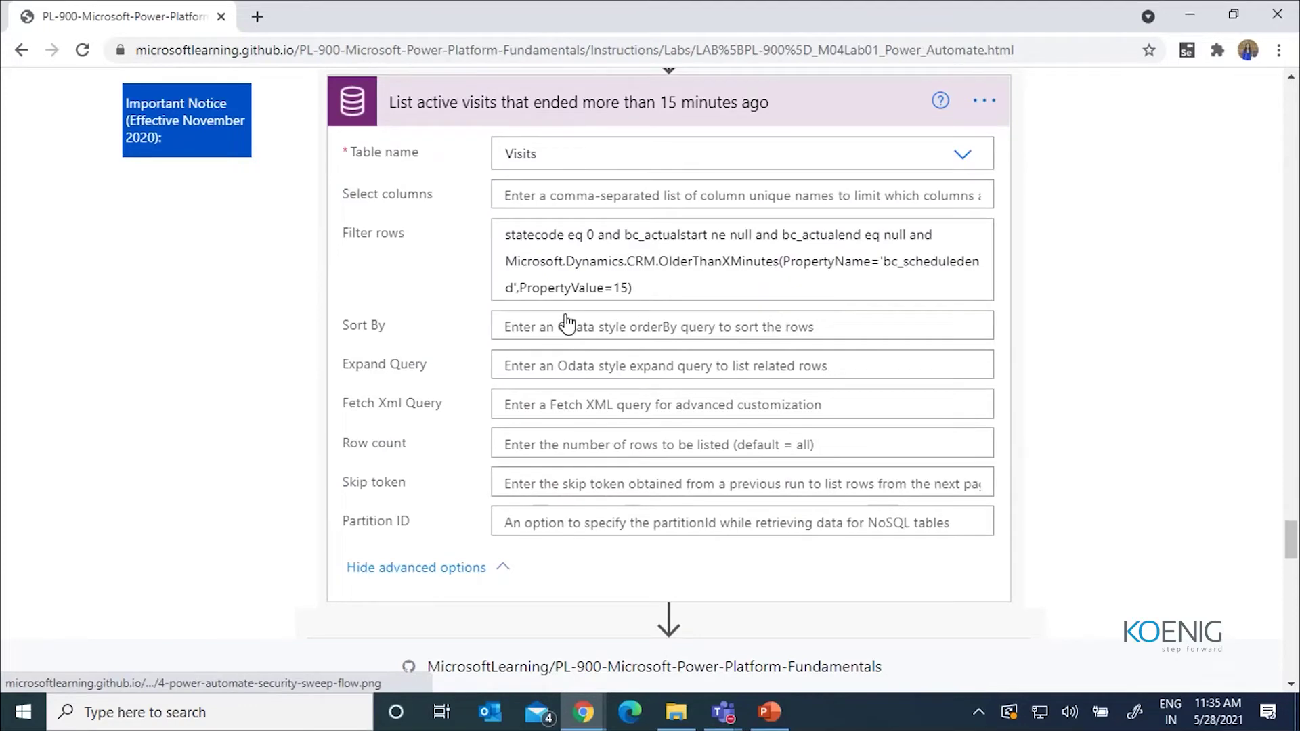
scroll(583, 298, up, 7)
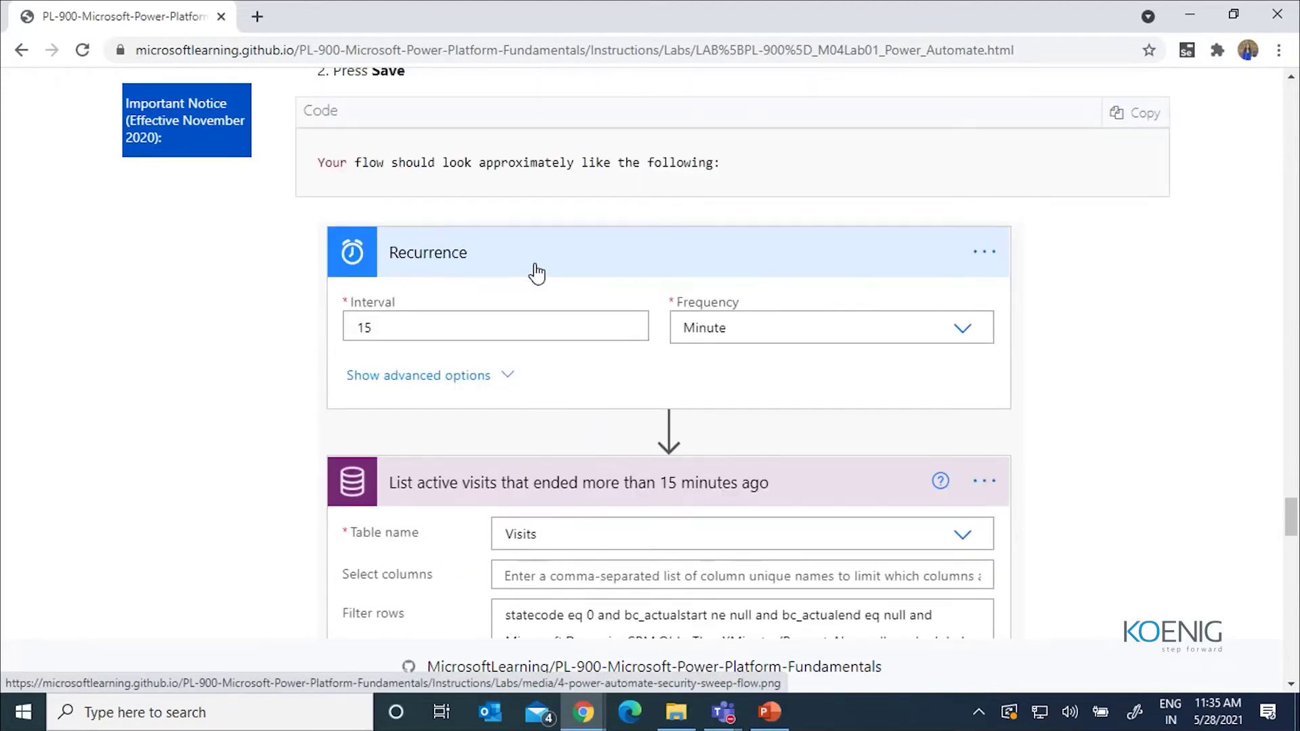
scroll(537, 272, down, 10)
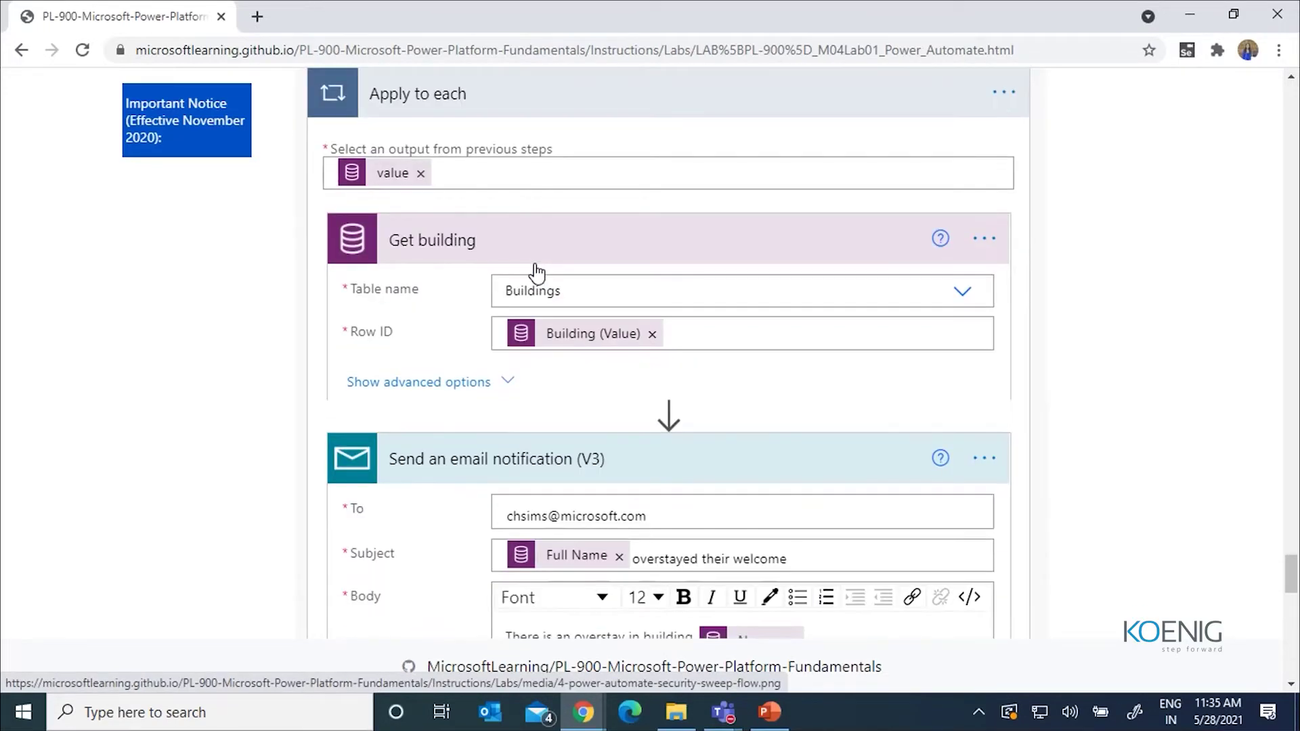
scroll(537, 272, down, 10)
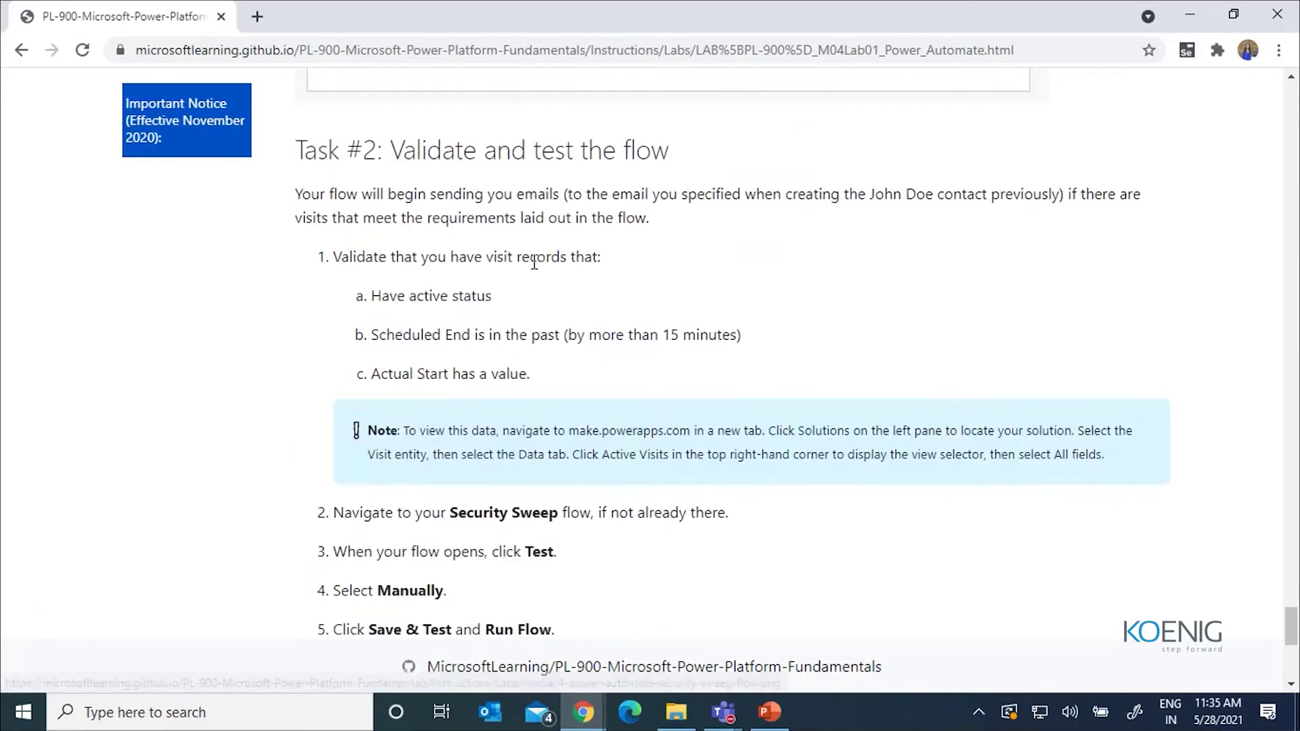
scroll(772, 317, down, 6)
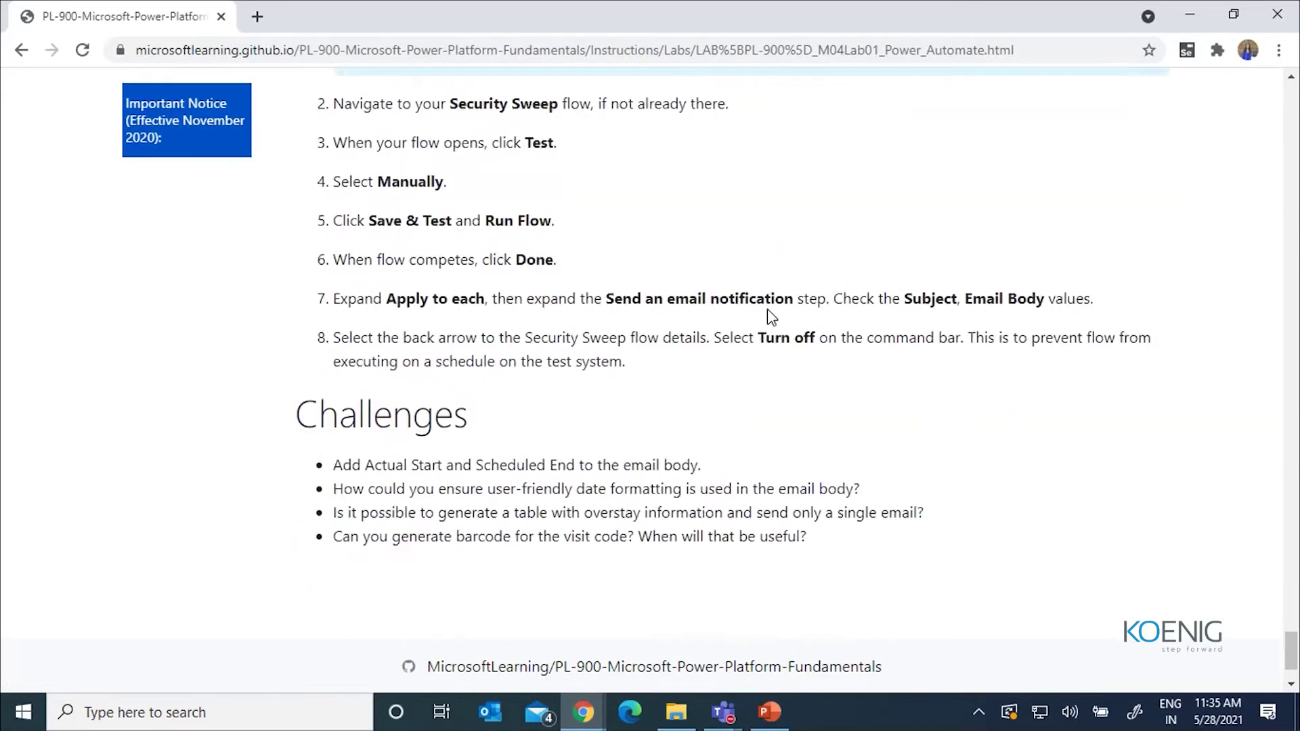
scroll(769, 311, down, 1)
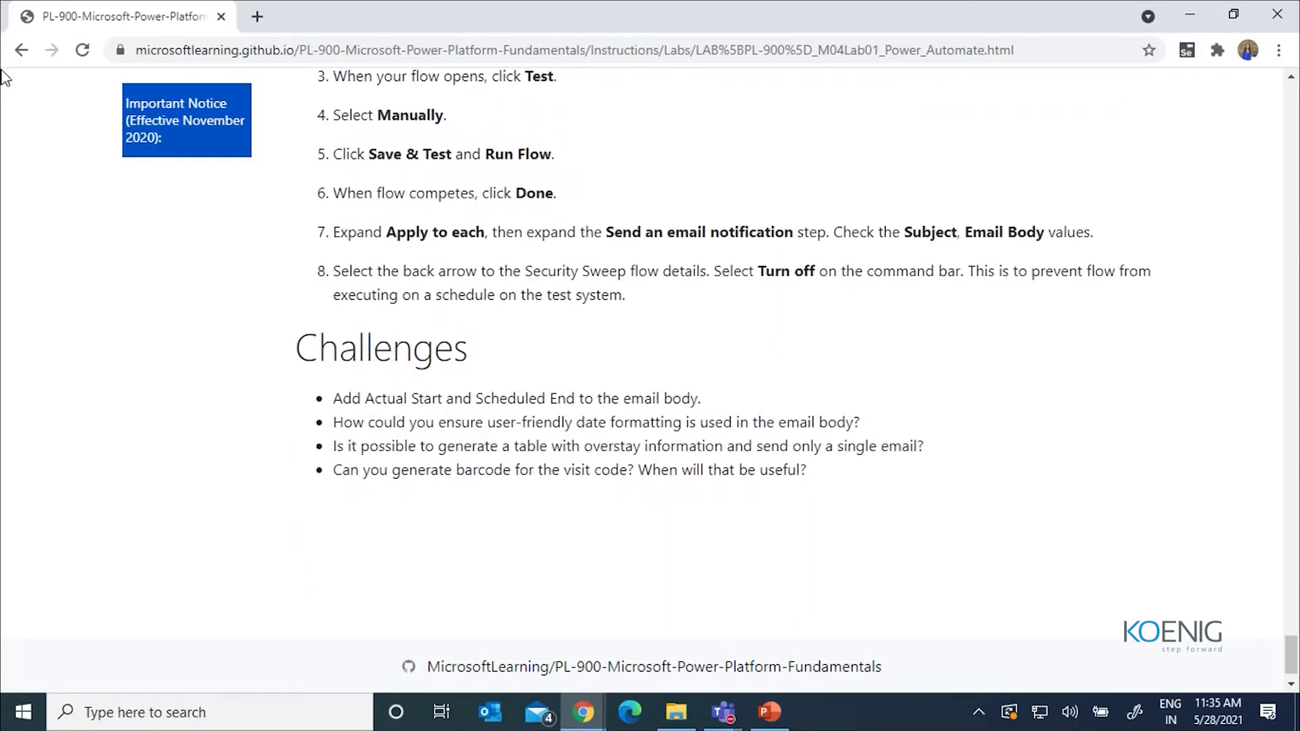
Go back to the PL-900 Content Directory listing Labs 1 through 8.
click(25, 51)
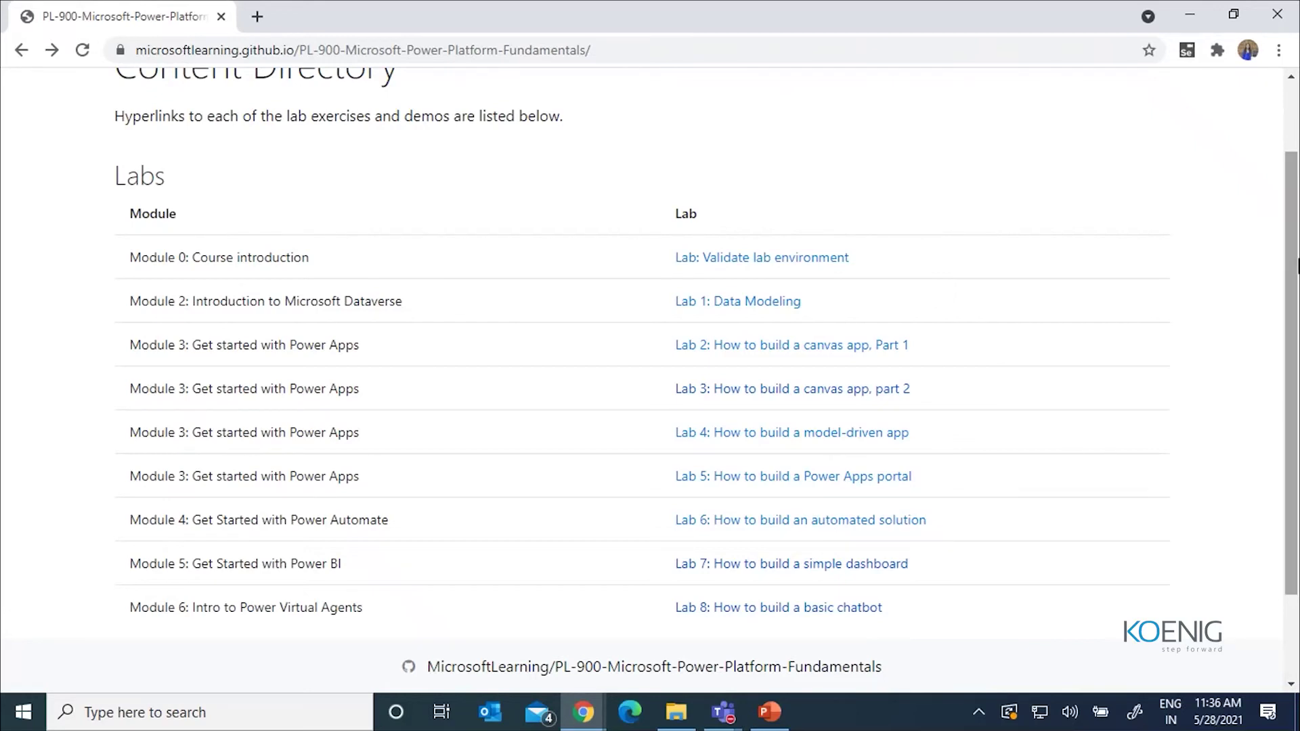
Glance at the Power Apps Choices window, then return to the PL-900 course window.
click(583, 713)
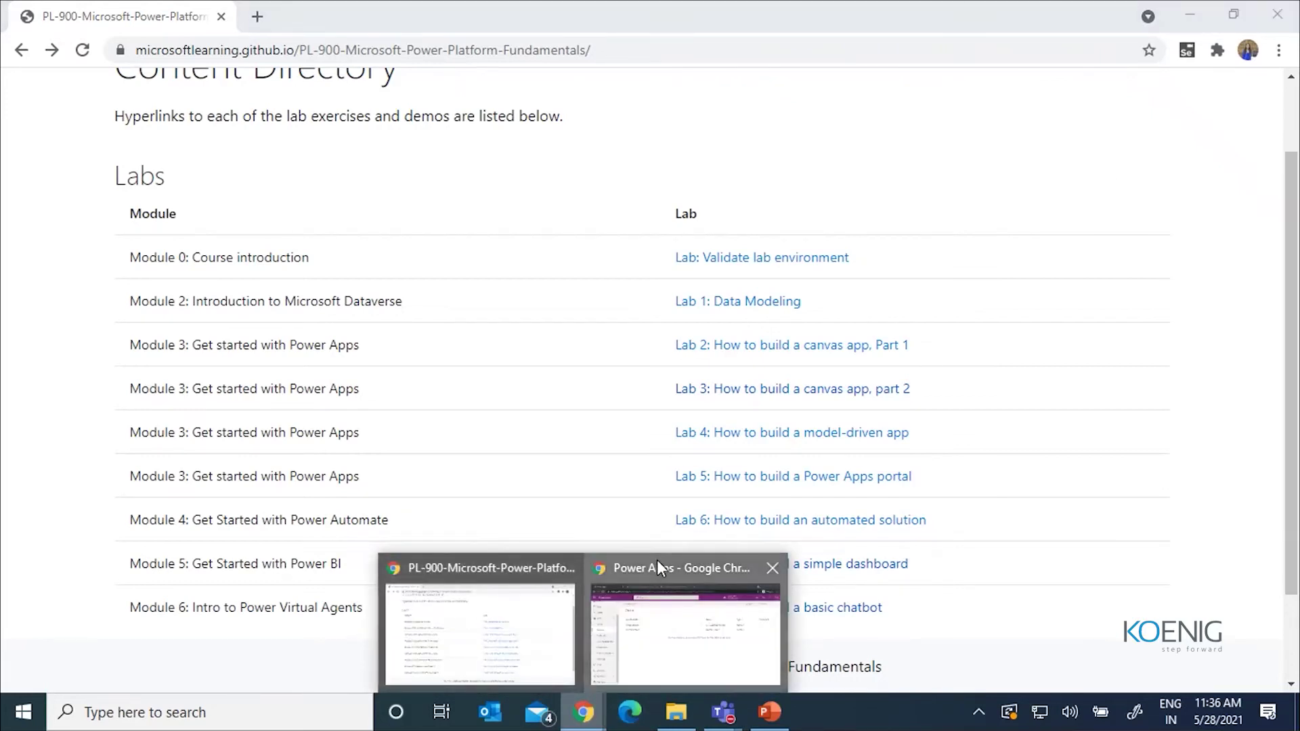
click(662, 567)
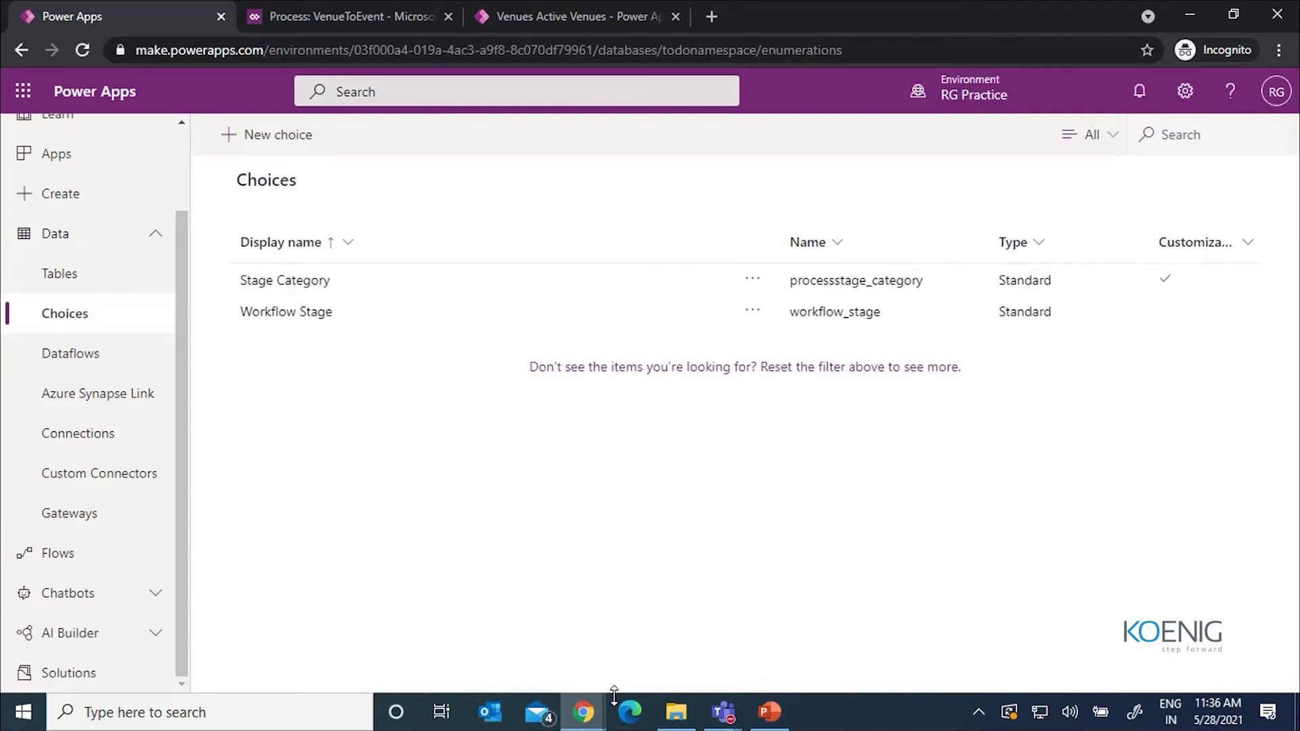
click(586, 713)
click(517, 661)
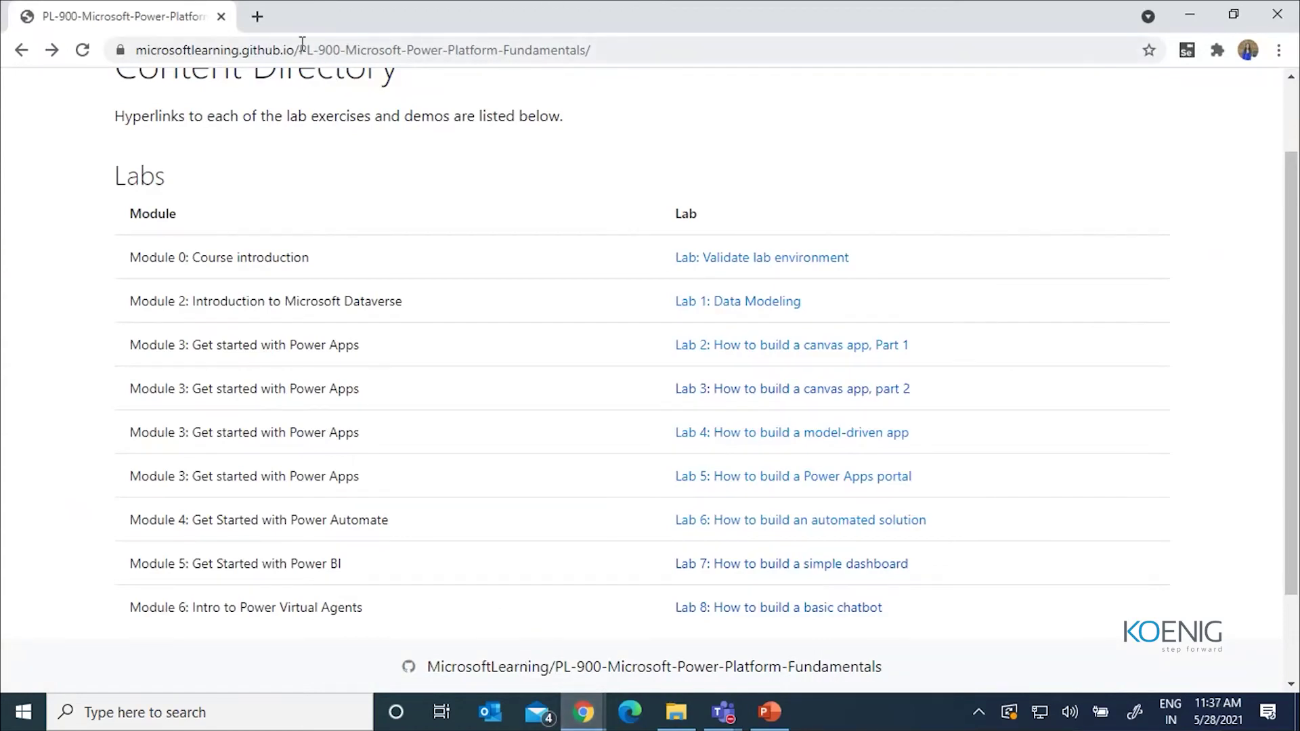
Search Google for 'pl 200 github' in a new Chrome tab.
click(266, 22)
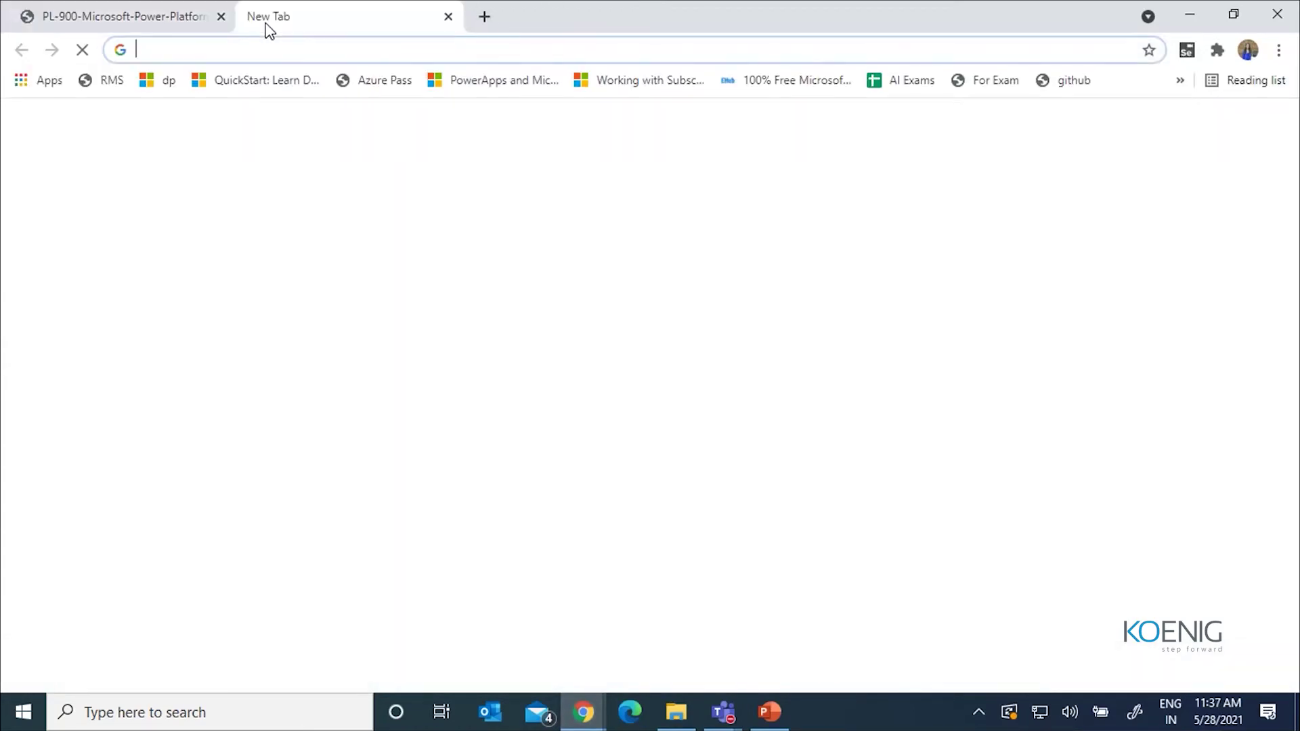
text(POL)
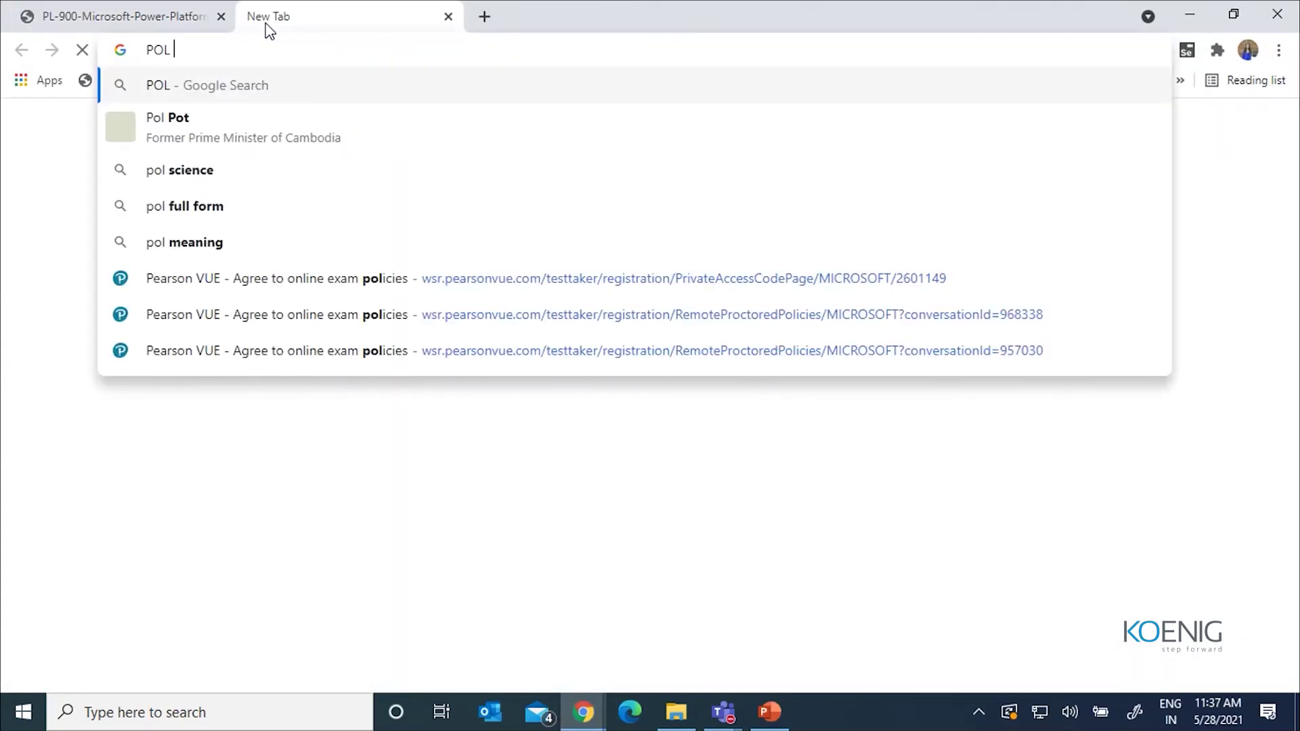
key(BackSpace)
key(BackSpace)
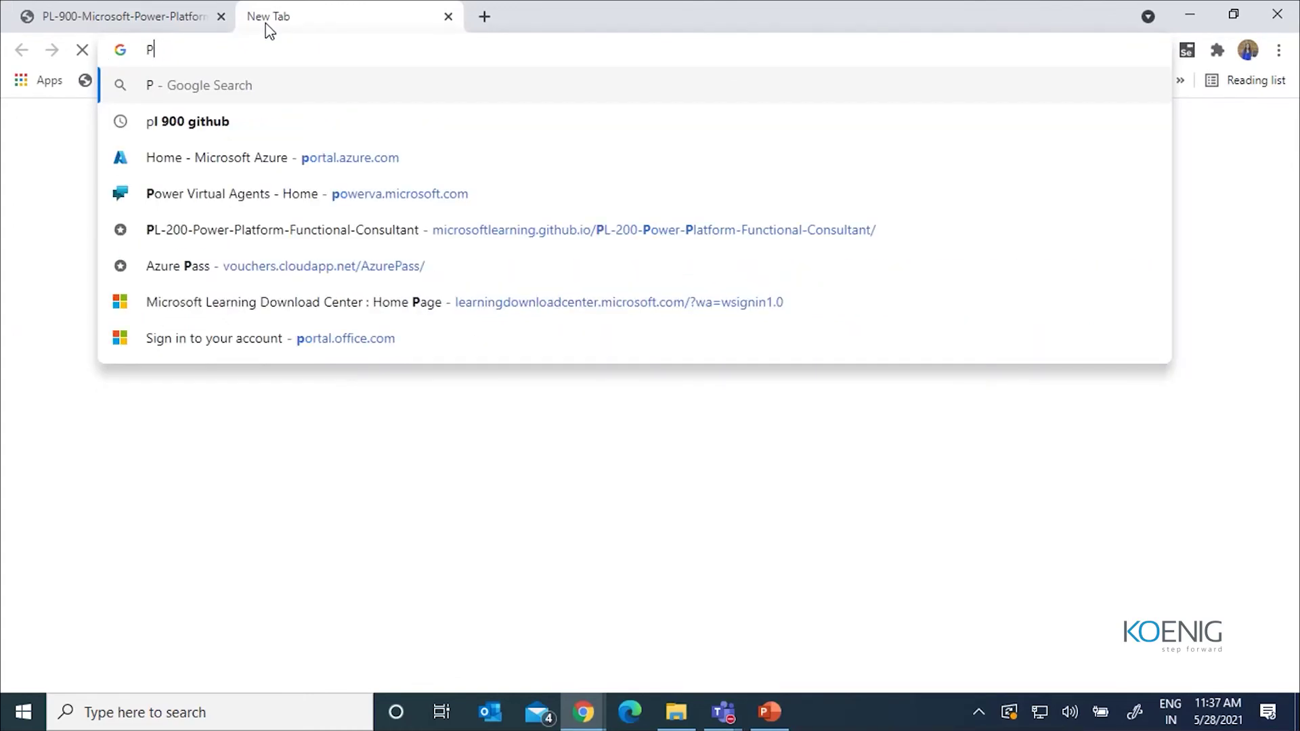
text(L 200)
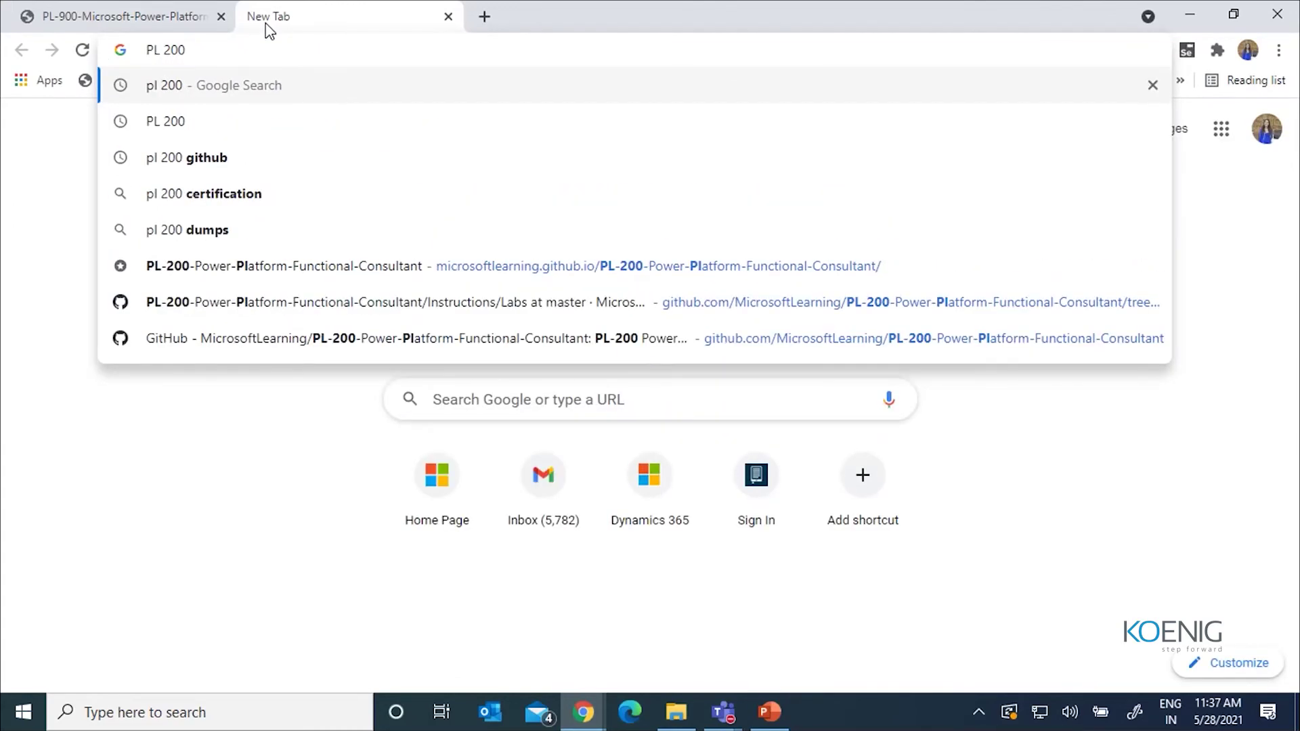
key(Down)
key(Down)
key(Return)
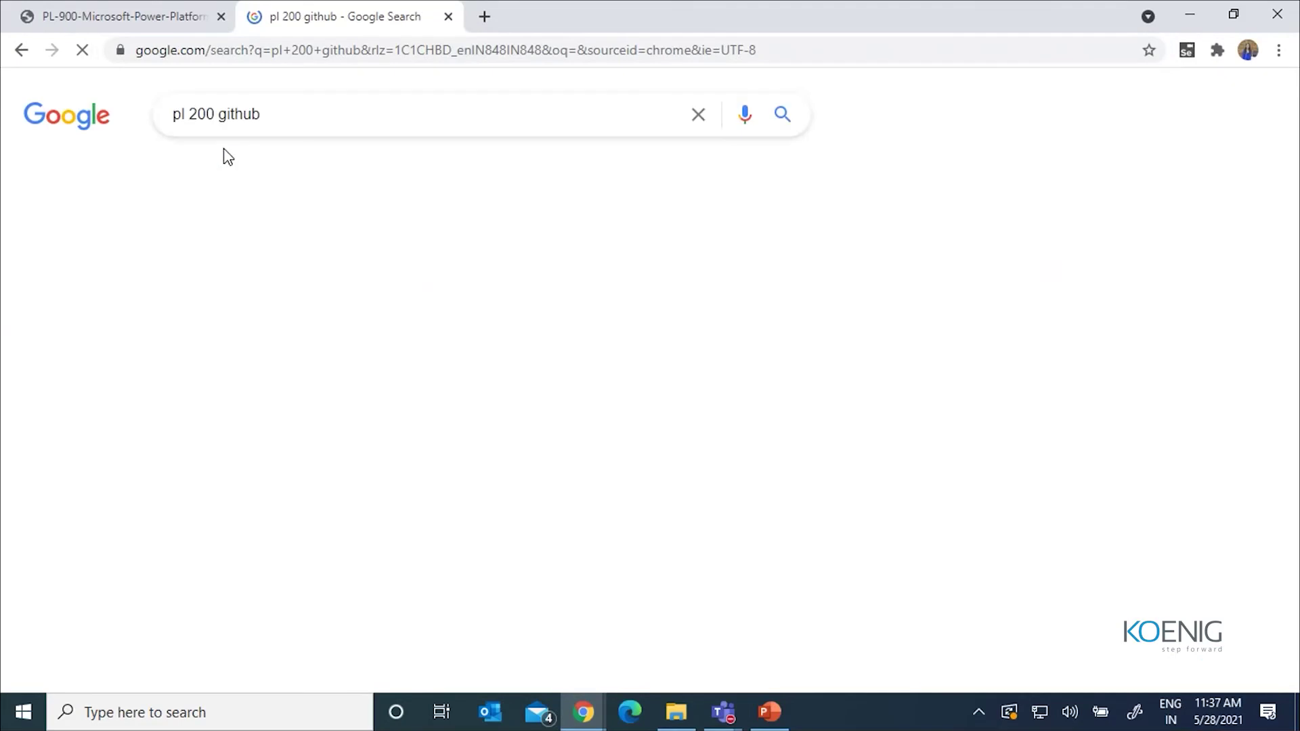
scroll(542, 529, down, 3)
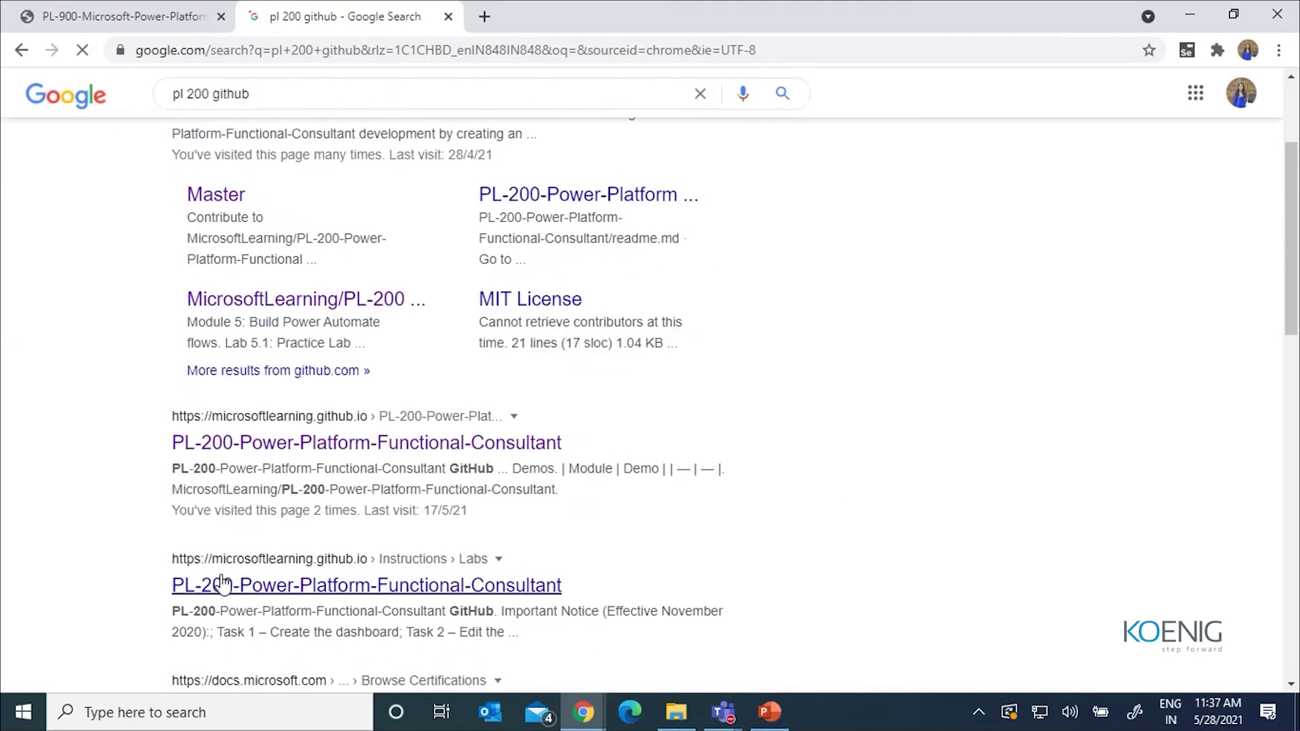